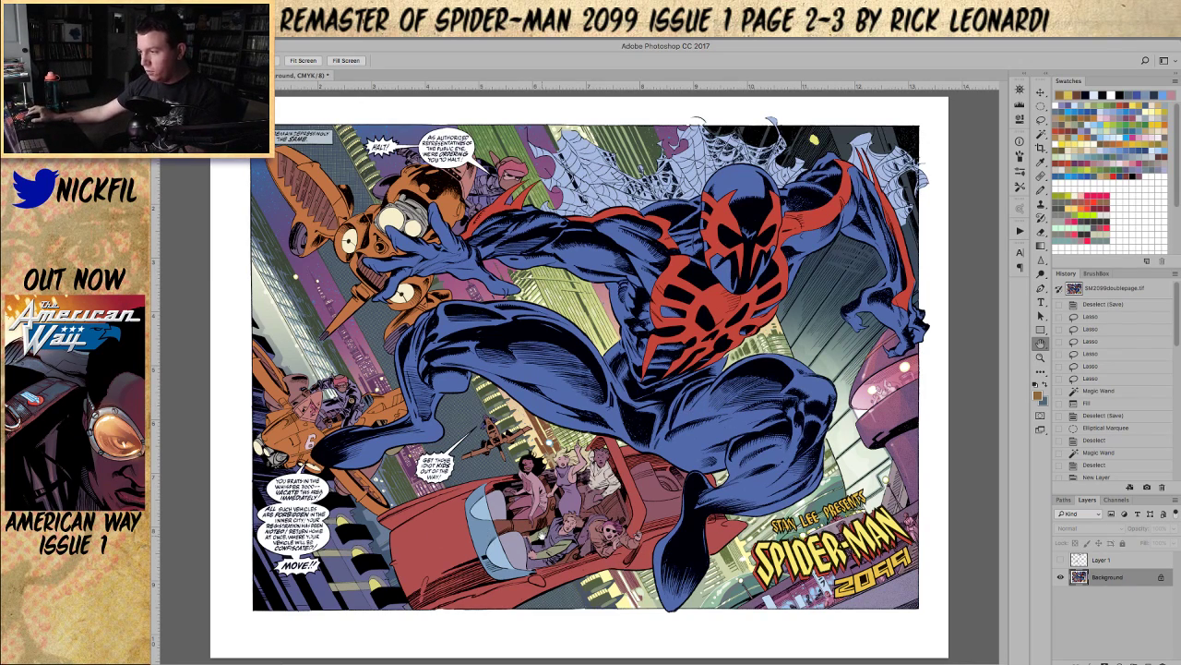
Step: Show Layer 1 and examine the line work over the orange vehicles, speech balloons and red car up close
click(1060, 560)
key(z)
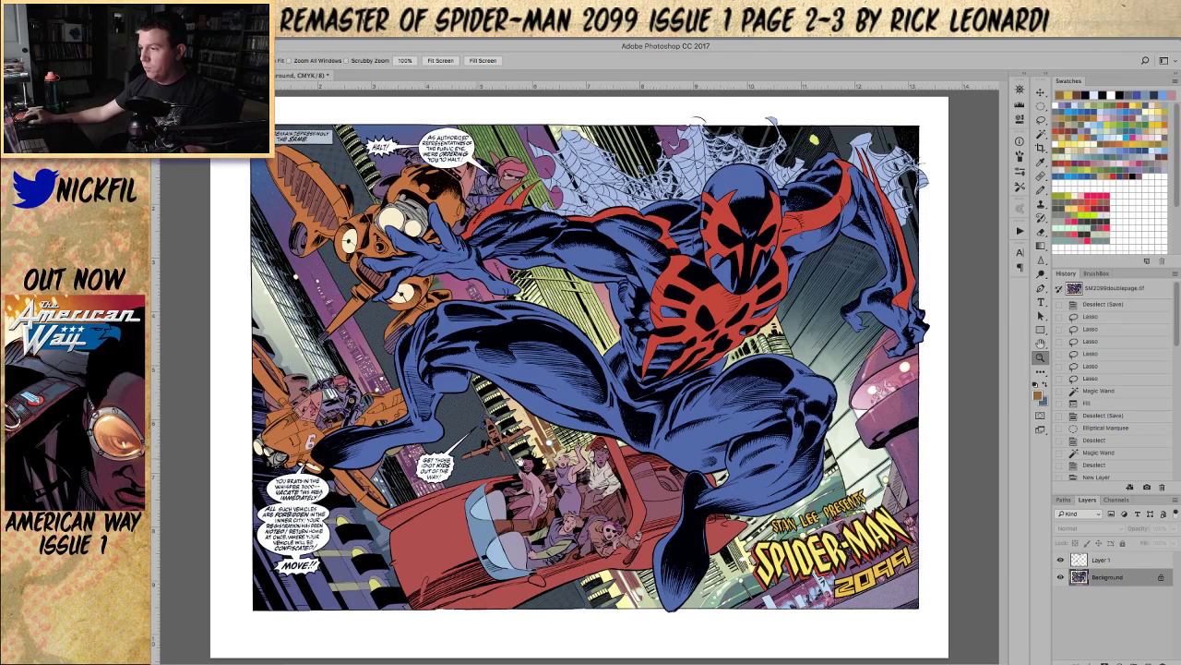
click(307, 350)
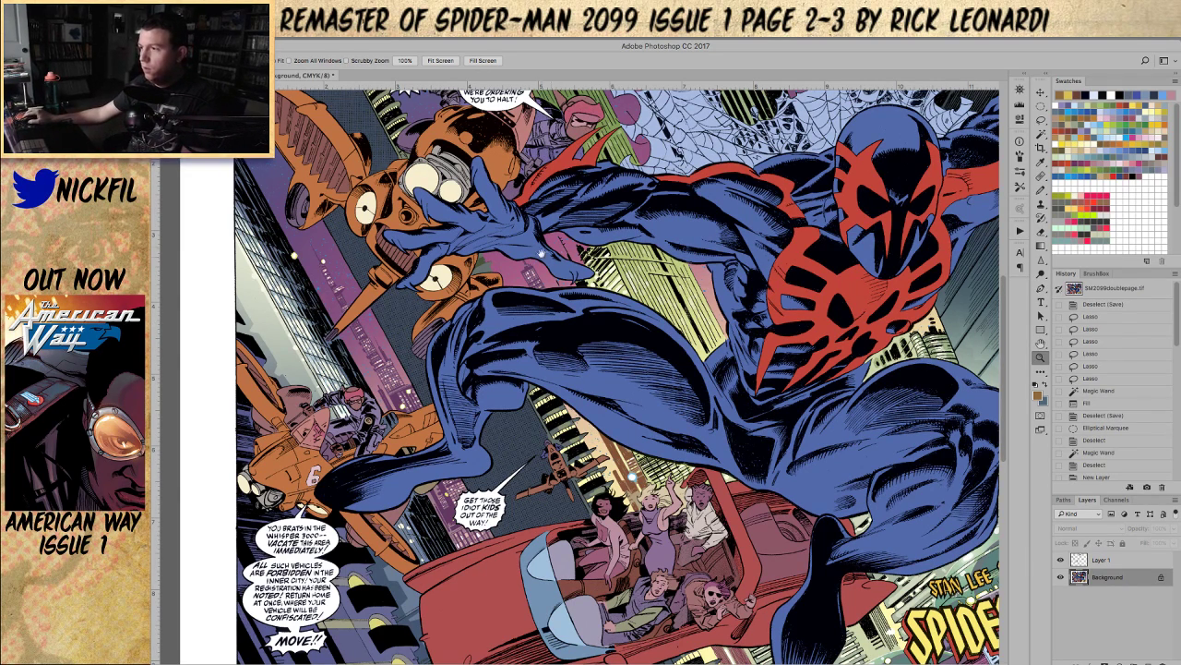
drag(547, 247, 514, 380)
click(366, 211)
click(365, 211)
click(366, 212)
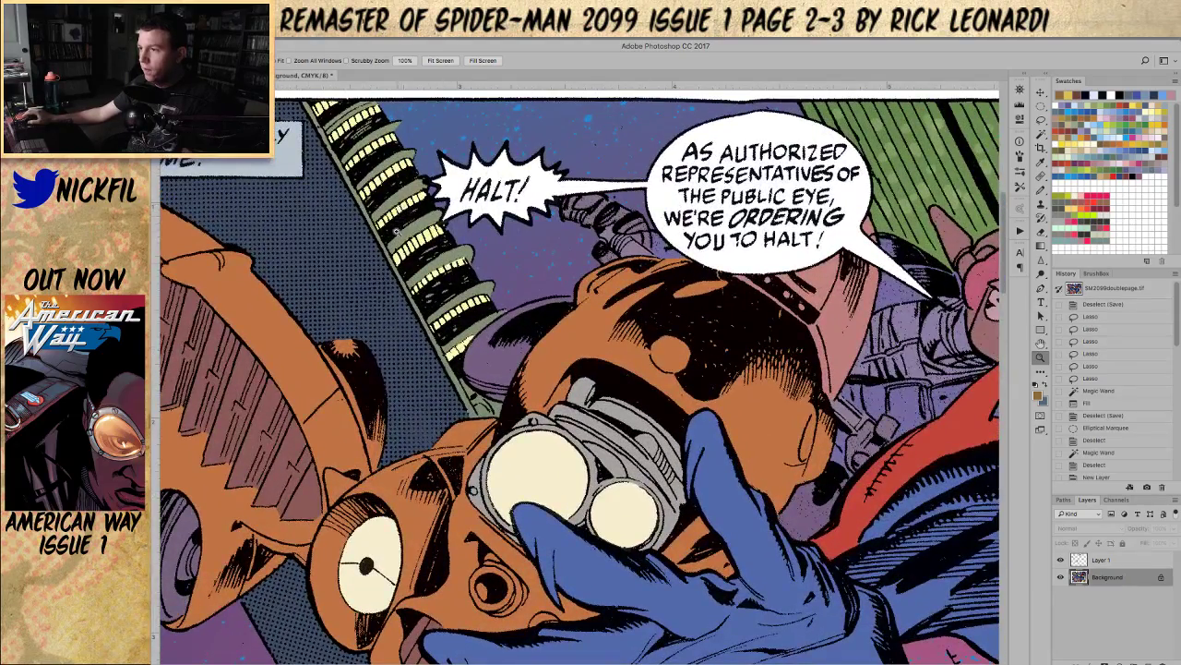
drag(406, 351, 500, 267)
drag(434, 469, 655, 352)
drag(669, 510, 549, 249)
drag(647, 431, 474, 322)
alt+click(466, 326)
alt+click(466, 325)
drag(663, 337, 443, 178)
drag(609, 403, 686, 400)
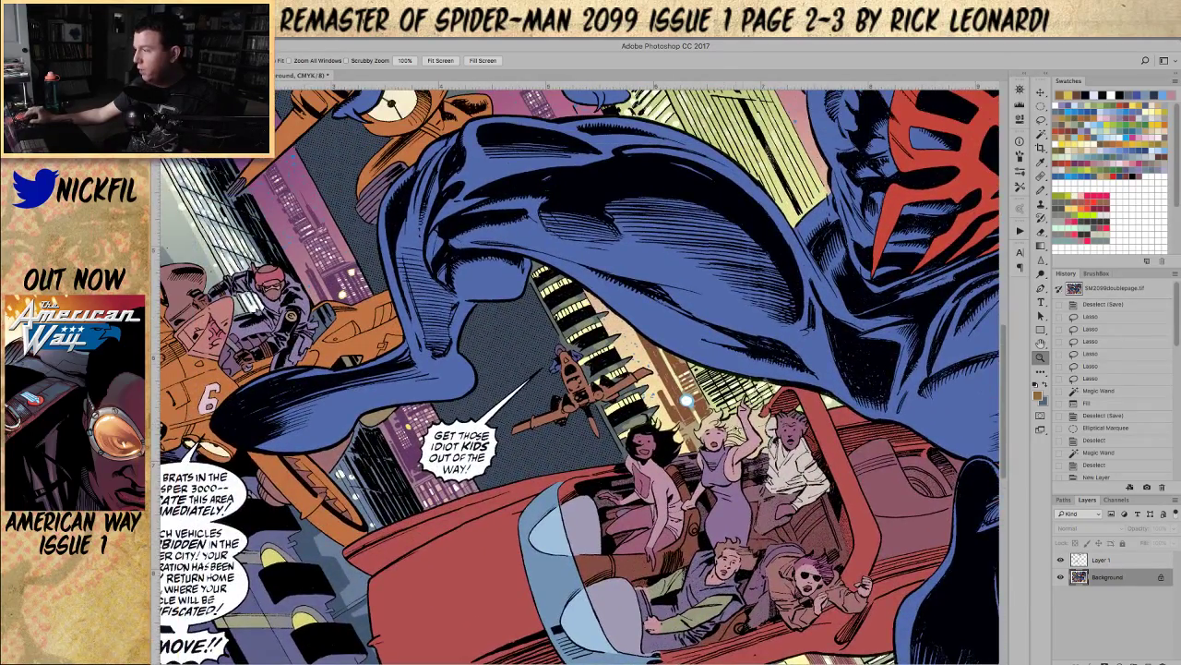
Step: Select Layer 1, hide the Background and examine the isolated line fragments across the whole spread
key(alt+bracketright)
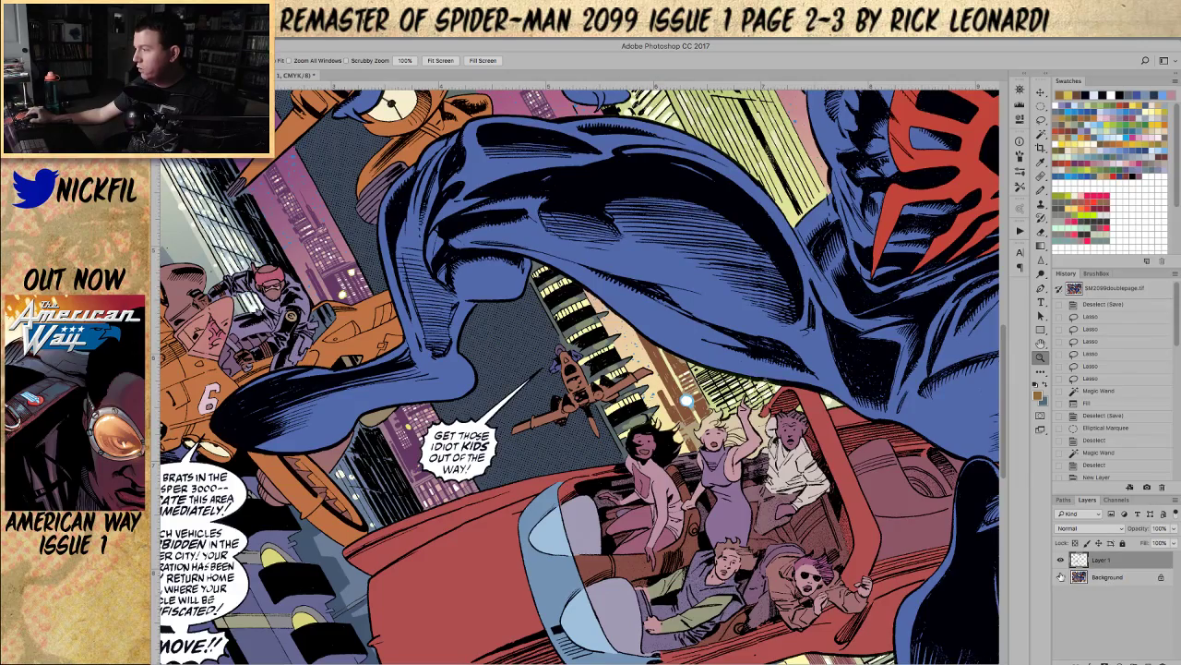
click(1061, 577)
drag(657, 316, 776, 504)
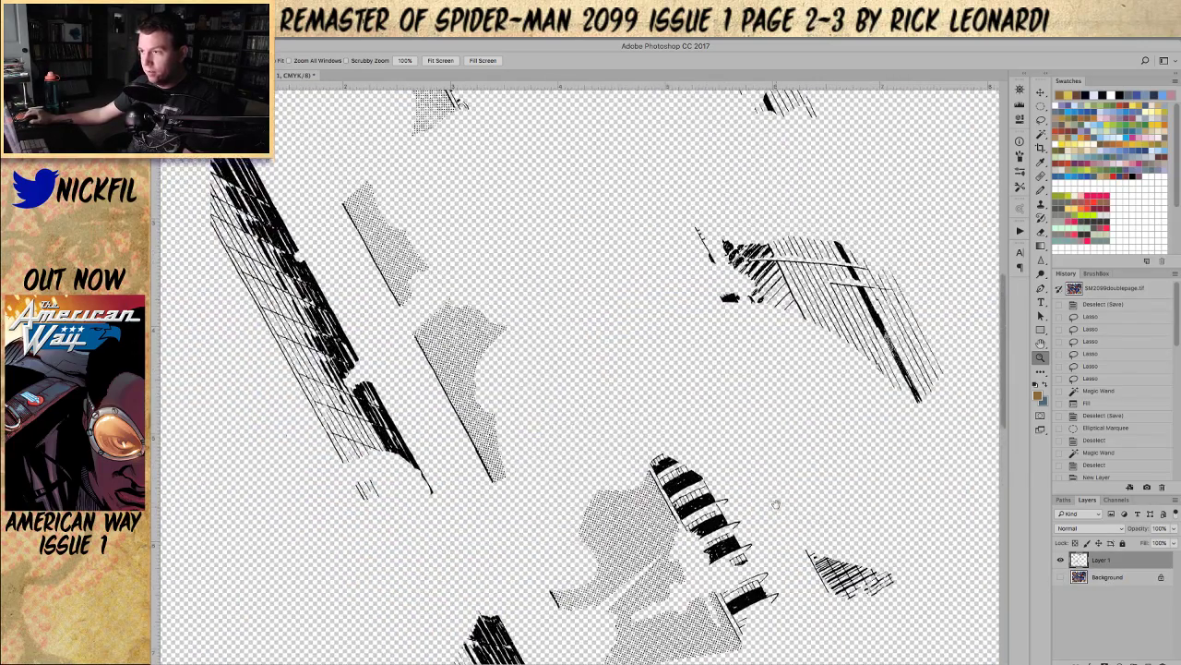
alt+click(679, 355)
drag(921, 416, 572, 389)
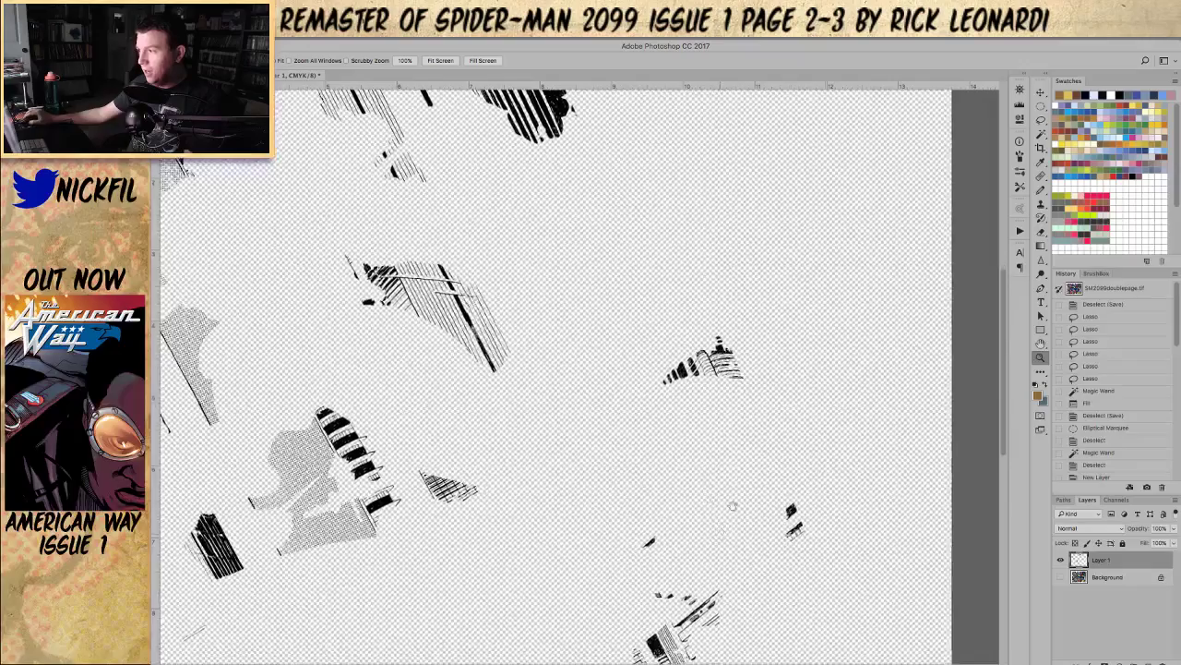
drag(726, 525, 773, 387)
drag(540, 424, 639, 476)
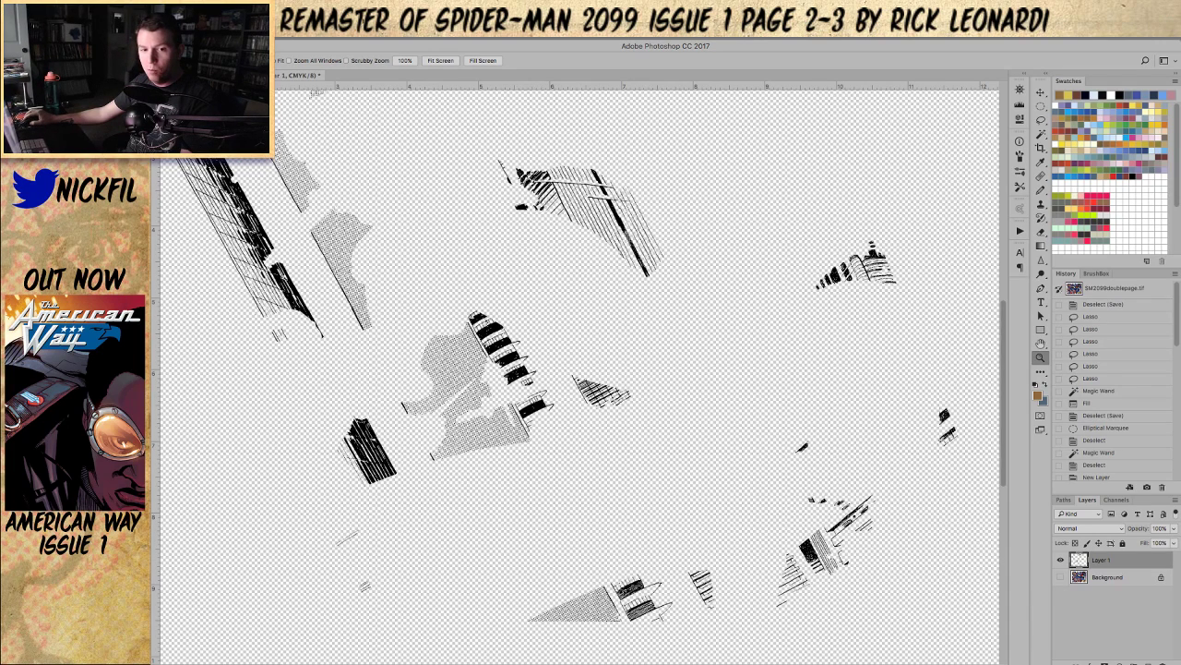
Step: Show the Background again and compare the full spread with Layer 1 on and off, leaving Layer 1 hidden
click(1059, 577)
click(1061, 559)
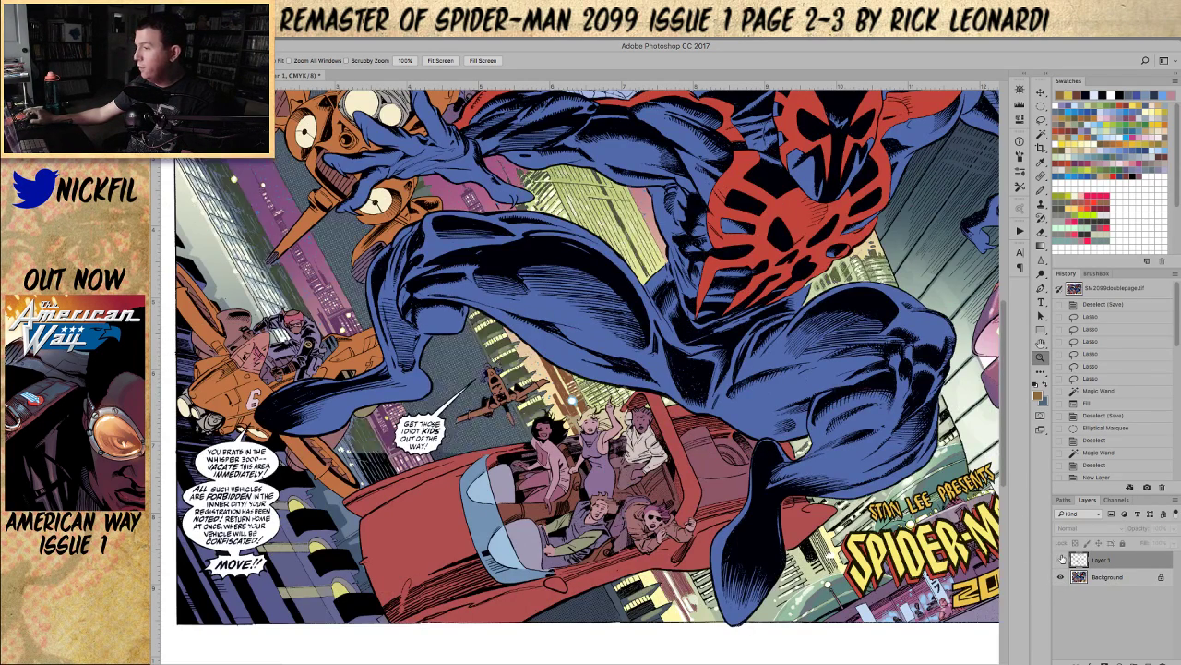
alt+click(504, 274)
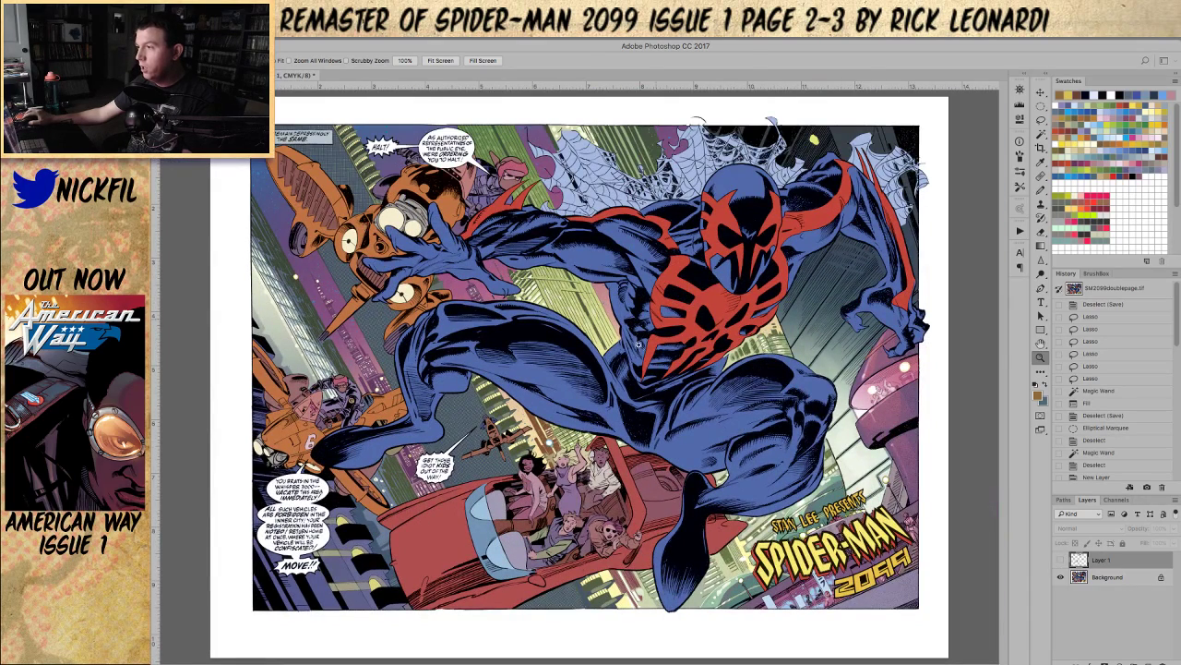
click(1062, 559)
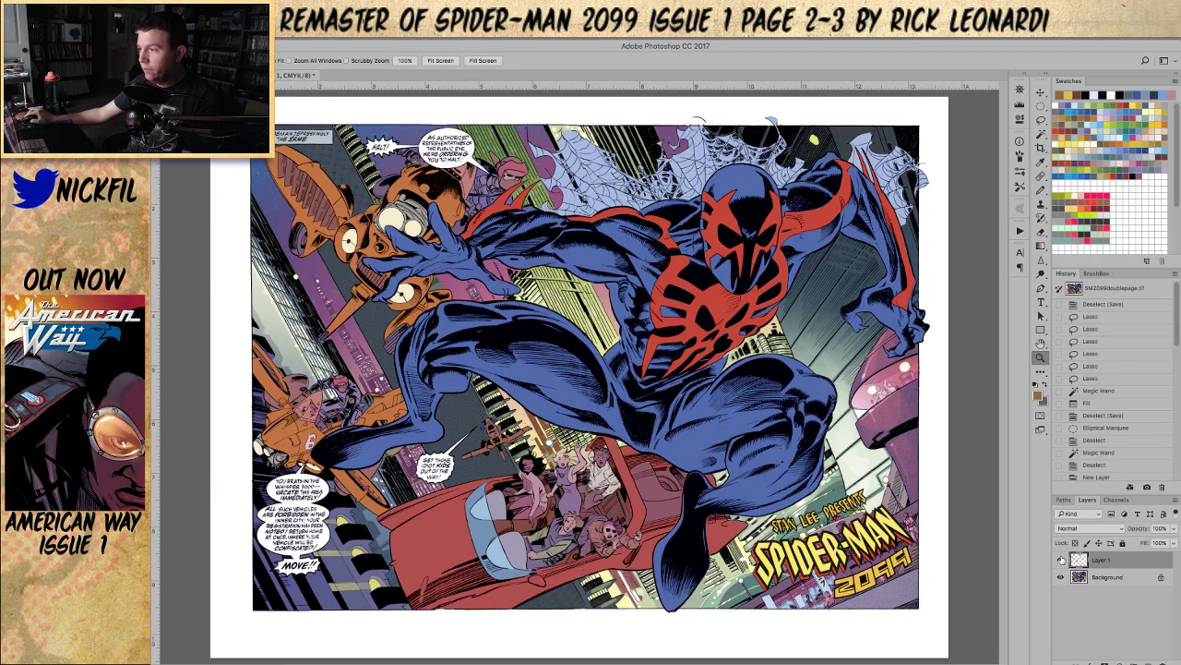
click(1061, 559)
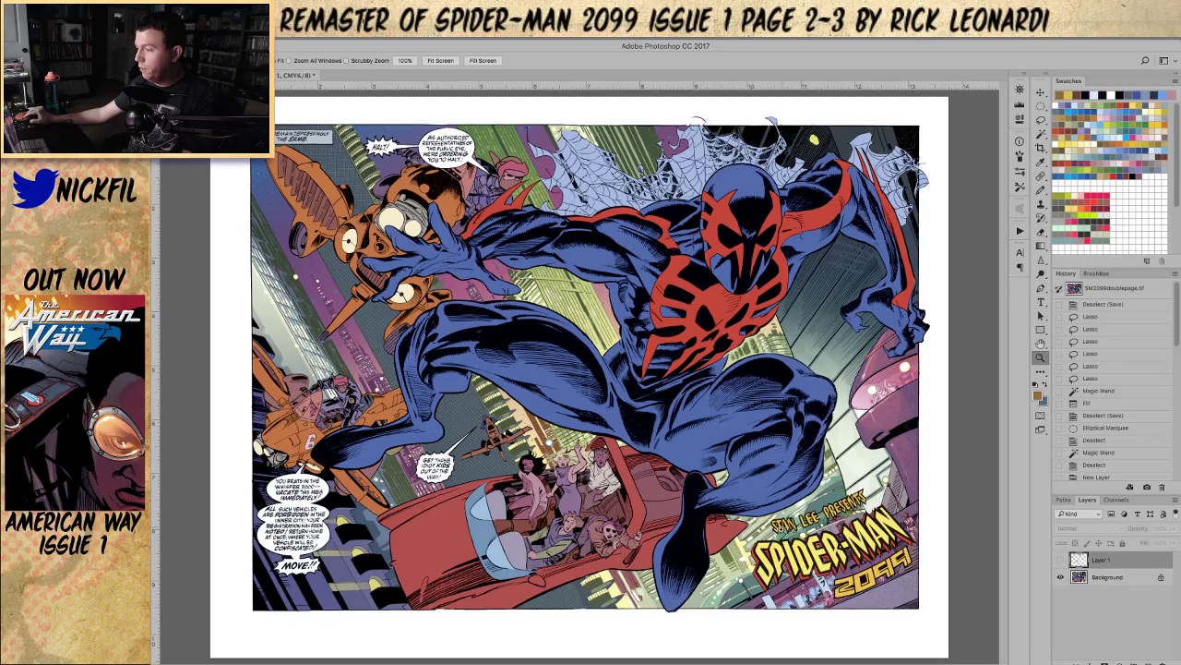
Step: Examine the title lettering, the hero's foot and the surrounding buildings up close, returning to the whole spread
click(789, 539)
drag(808, 580, 776, 362)
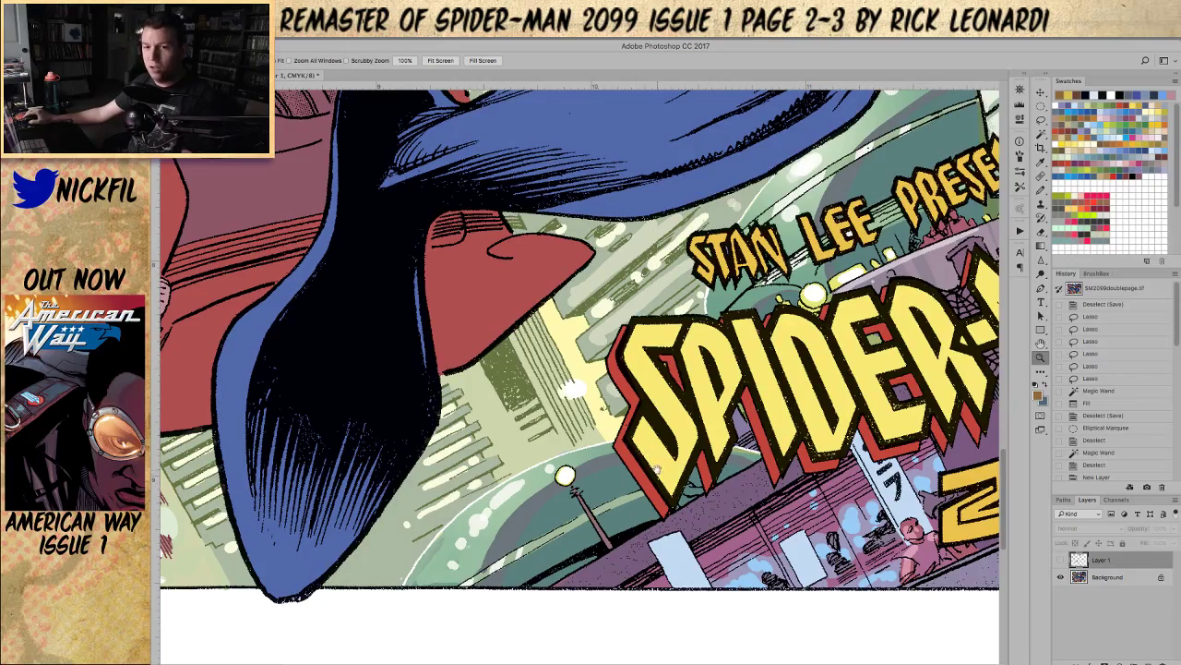
drag(668, 389, 633, 438)
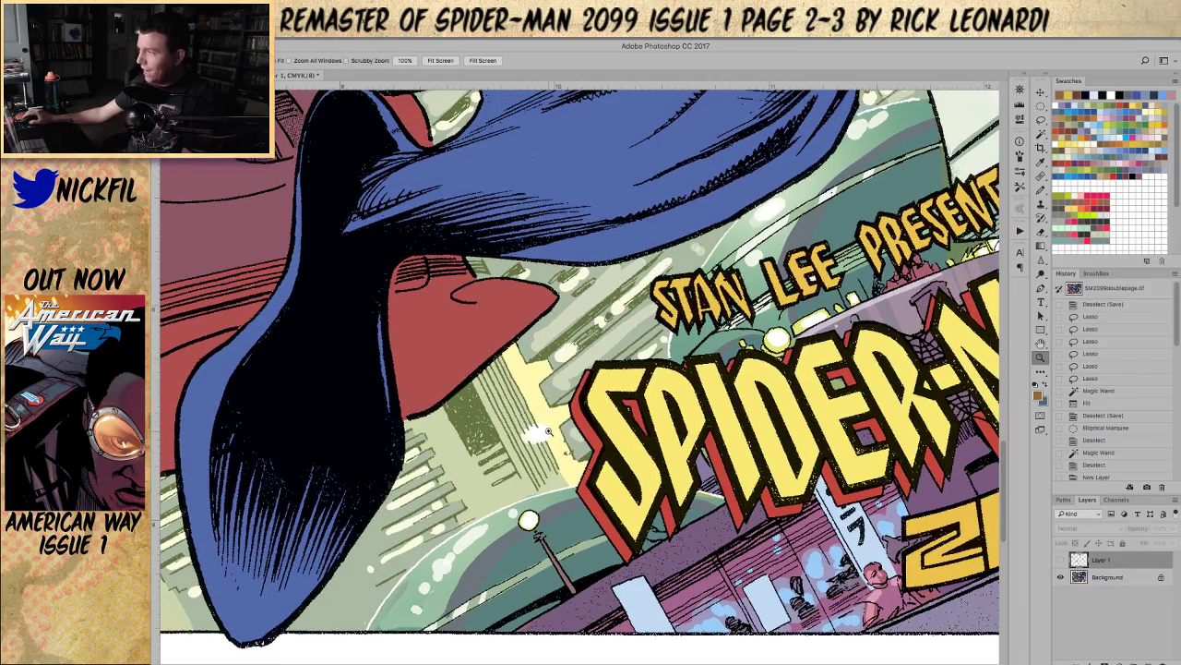
alt+click(550, 432)
alt+click(551, 431)
alt+click(552, 430)
drag(368, 276, 689, 542)
alt+click(642, 468)
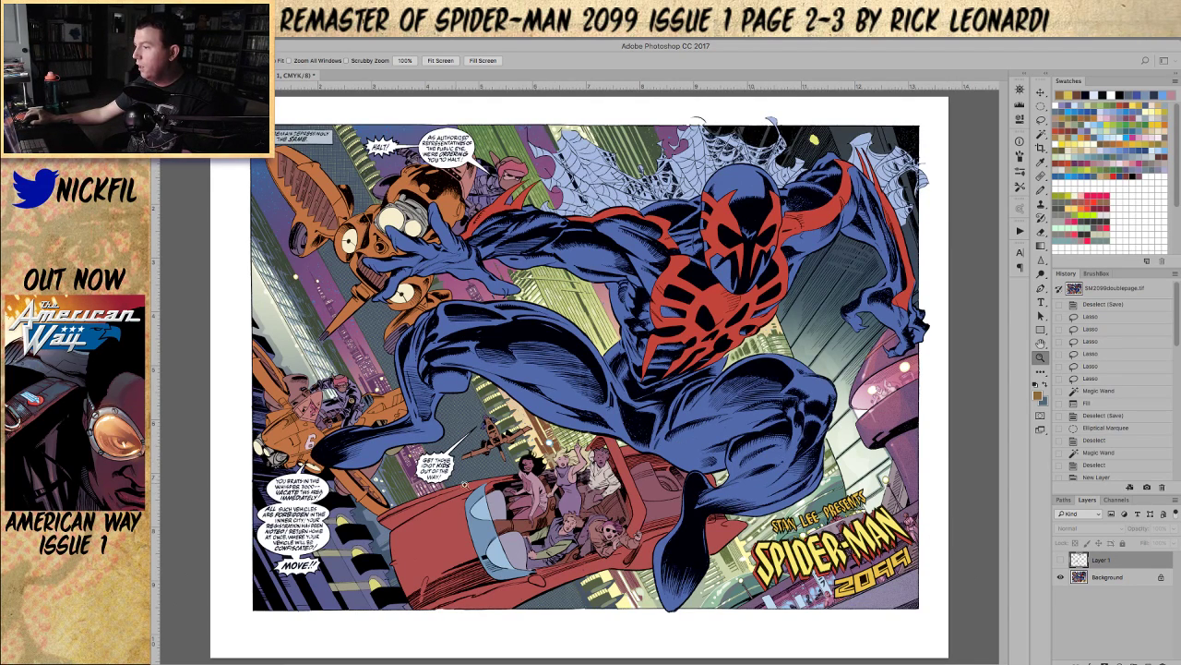
click(1107, 578)
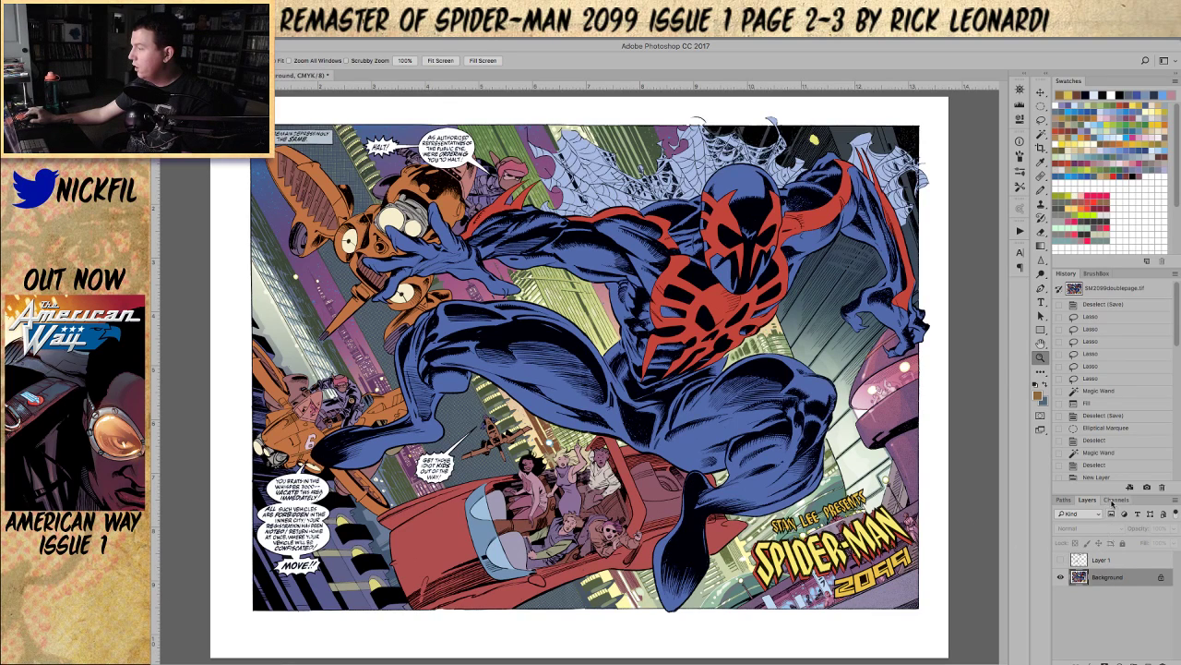
click(1117, 500)
click(1060, 580)
click(1060, 580)
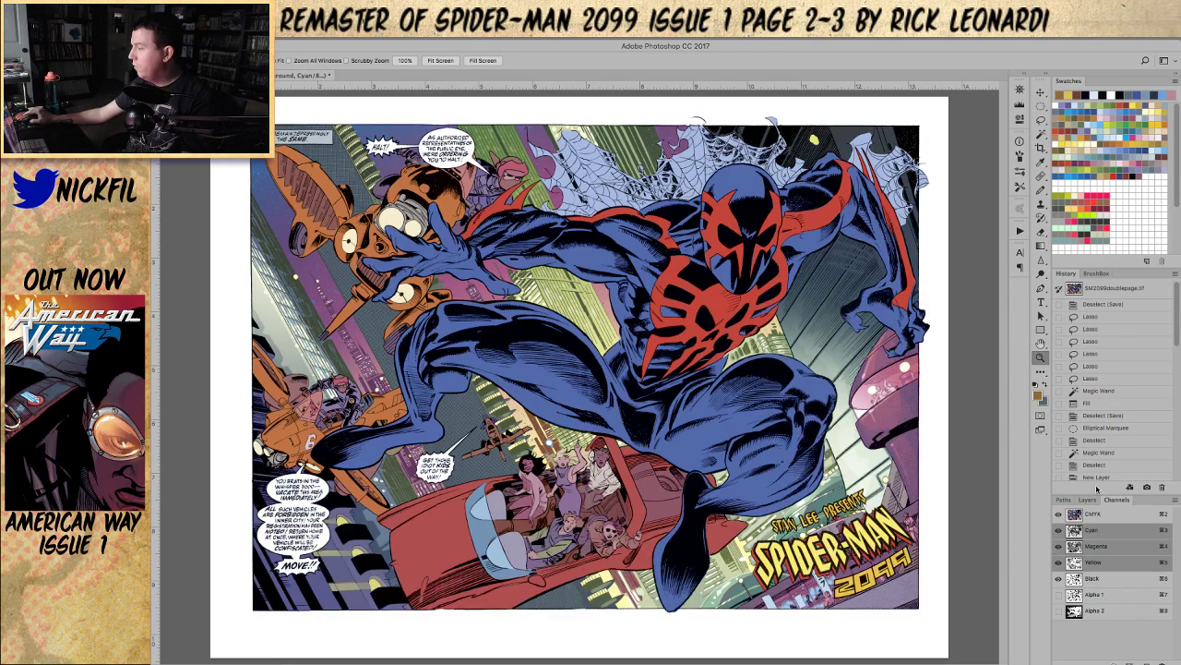
click(1087, 500)
drag(1107, 567, 1170, 652)
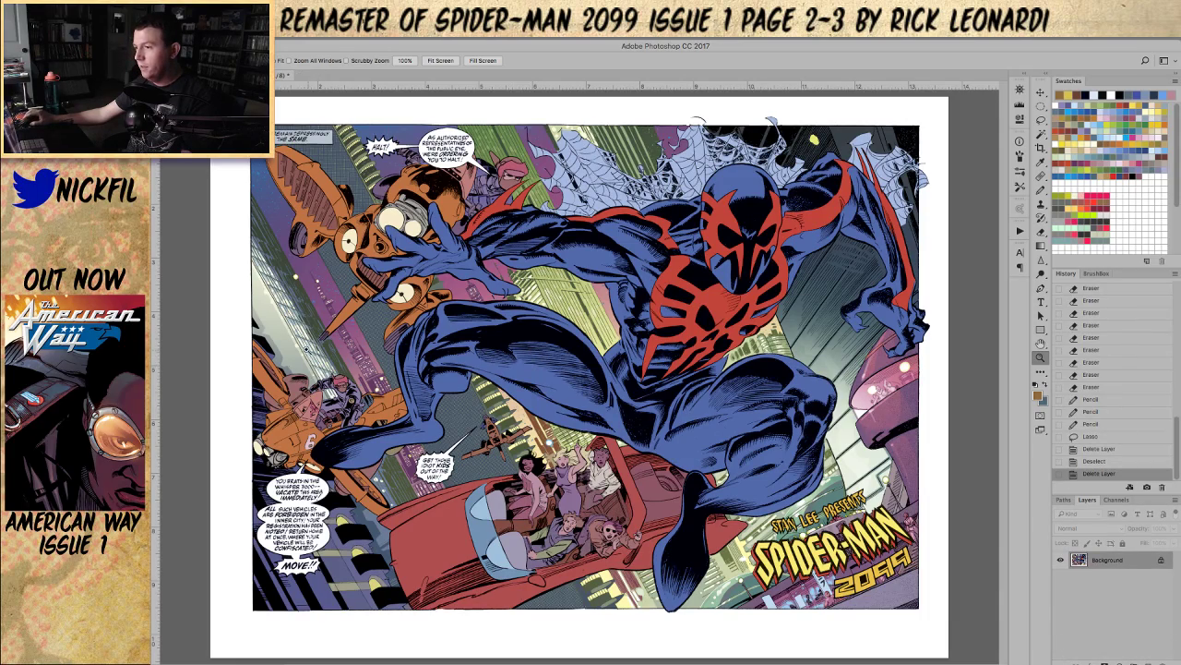
click(308, 350)
drag(314, 377, 430, 251)
key(w)
click(415, 352)
key(super+d)
Step: Target only Cyan, Magenta and Yellow, select the orange vehicle colour with the Magic Wand, and display the full CMYK image
click(1118, 500)
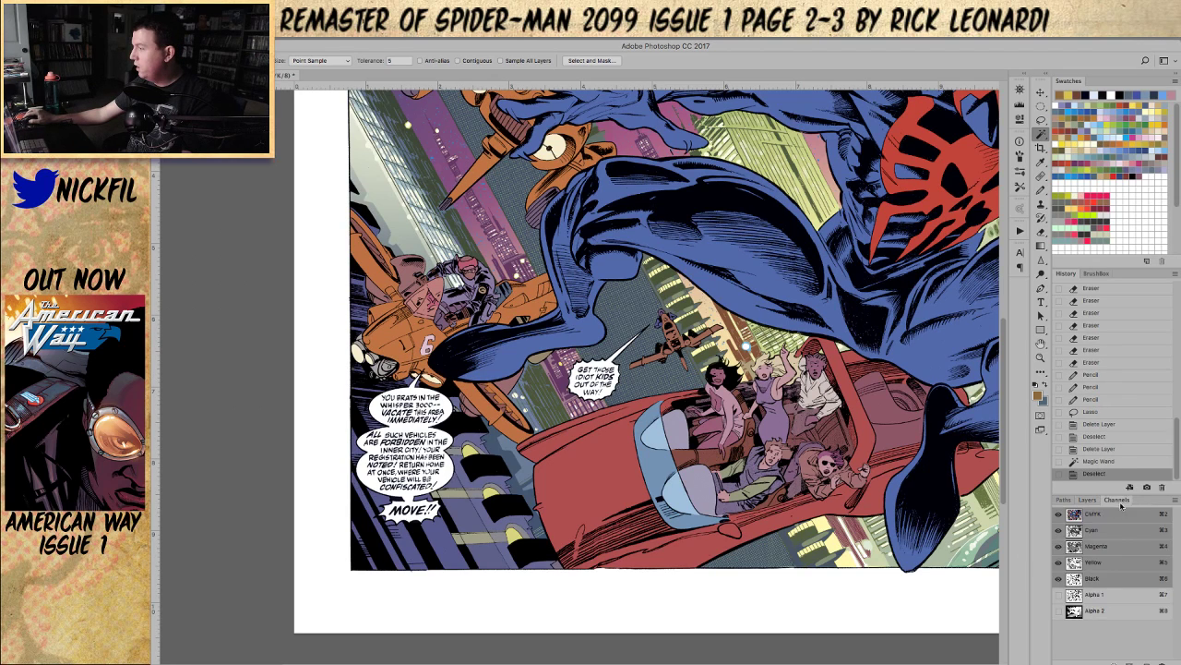
click(1059, 577)
click(401, 339)
click(1059, 514)
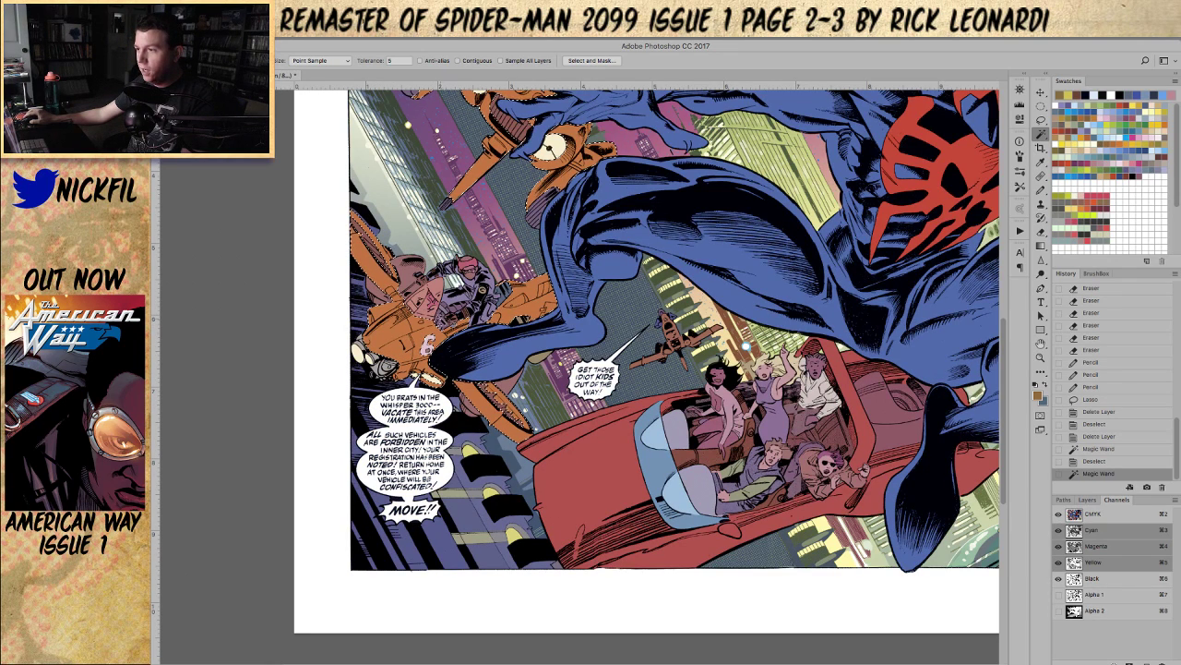
Step: Add the mauve, pink and purple areas of the number 6 vehicle and its rider to the Magic Wand selection
shift+click(402, 321)
shift+click(408, 270)
shift+click(428, 325)
shift+click(461, 376)
shift+click(478, 388)
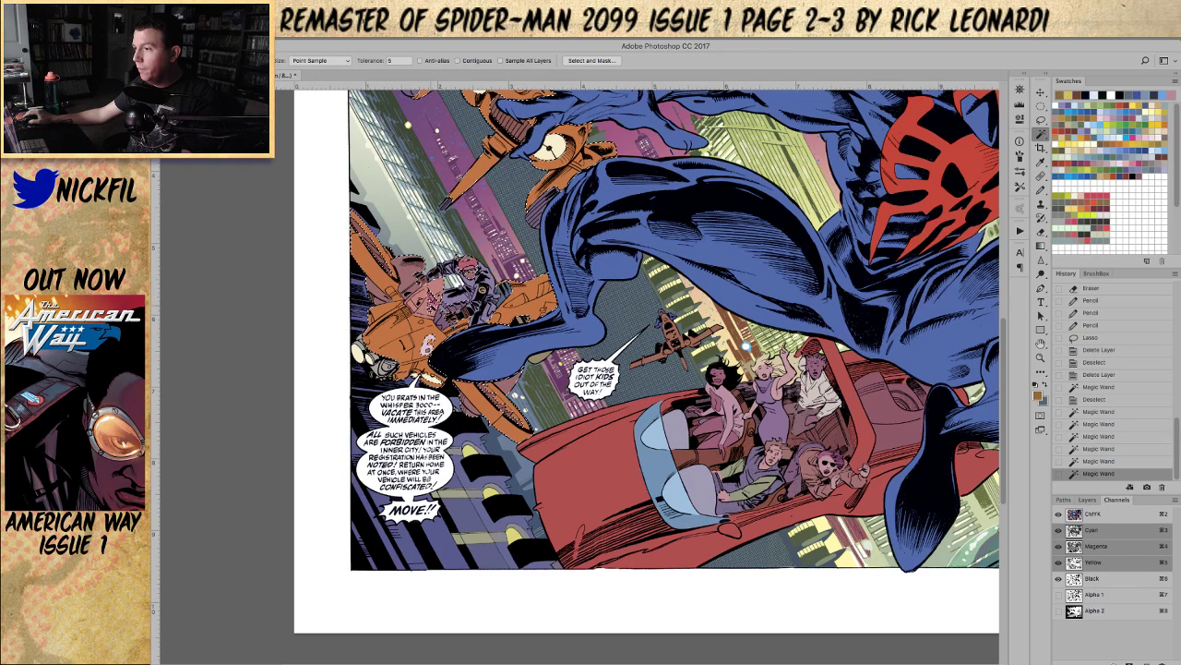
shift+click(451, 323)
shift+click(456, 321)
shift+click(480, 314)
shift+click(511, 297)
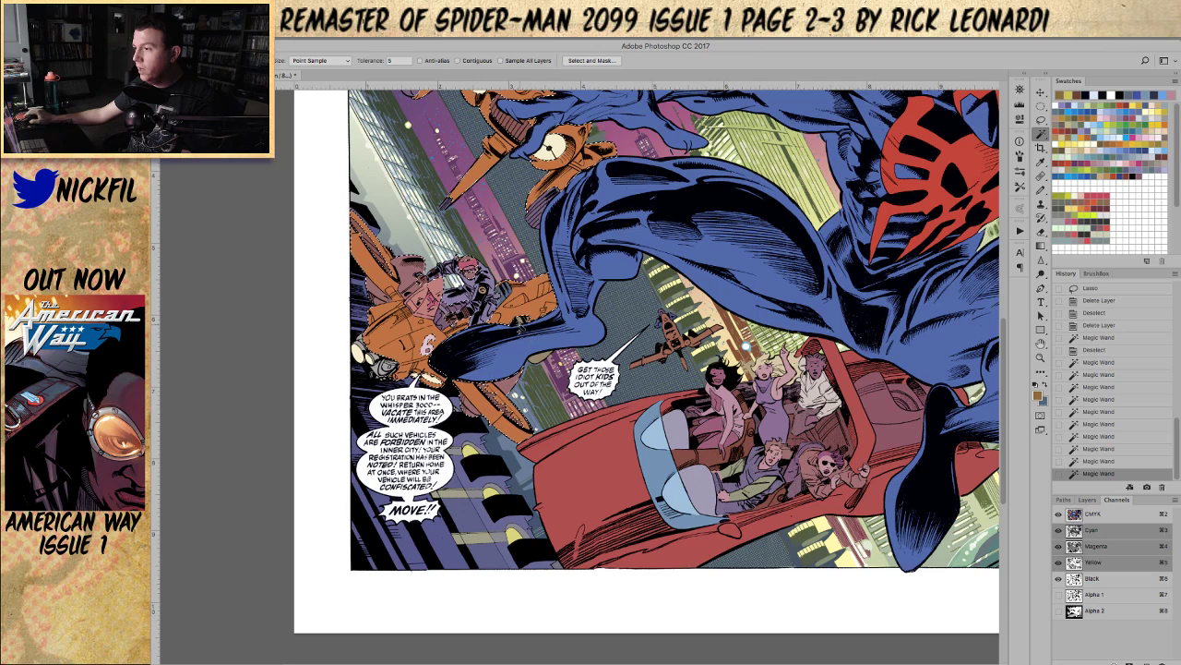
shift+click(526, 314)
shift+click(538, 357)
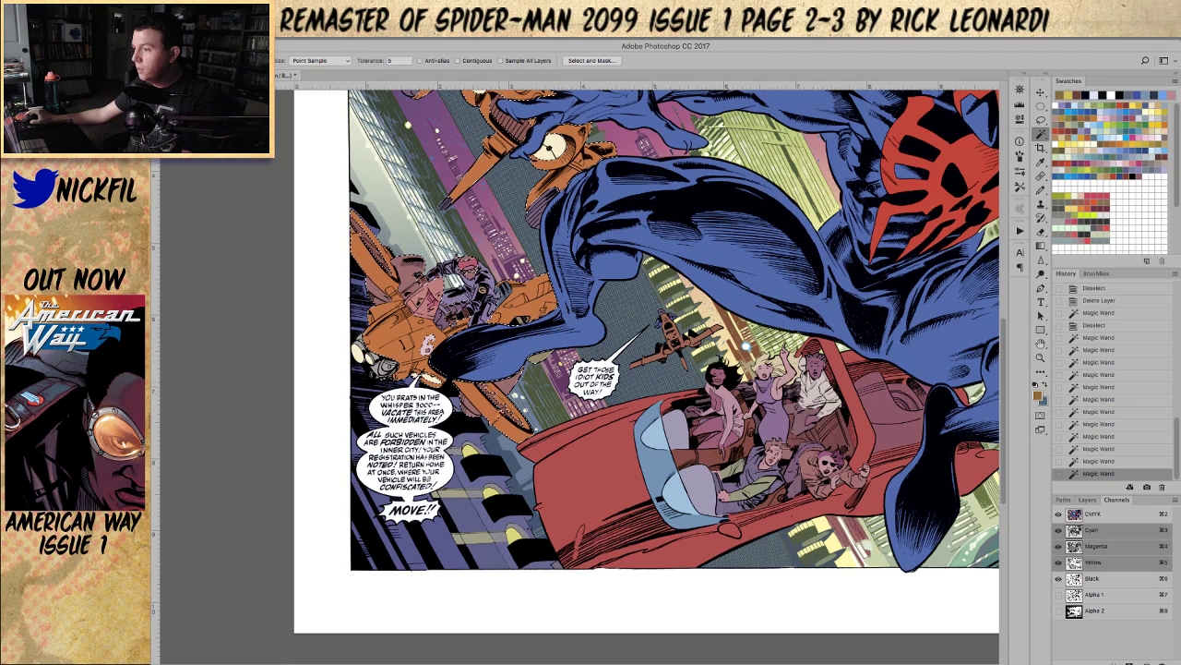
Step: Add further colour areas on the body of the number 6 vehicle and beside its rider to the selection
shift+click(392, 348)
shift+click(392, 348)
key(z)
click(392, 348)
drag(547, 345, 491, 375)
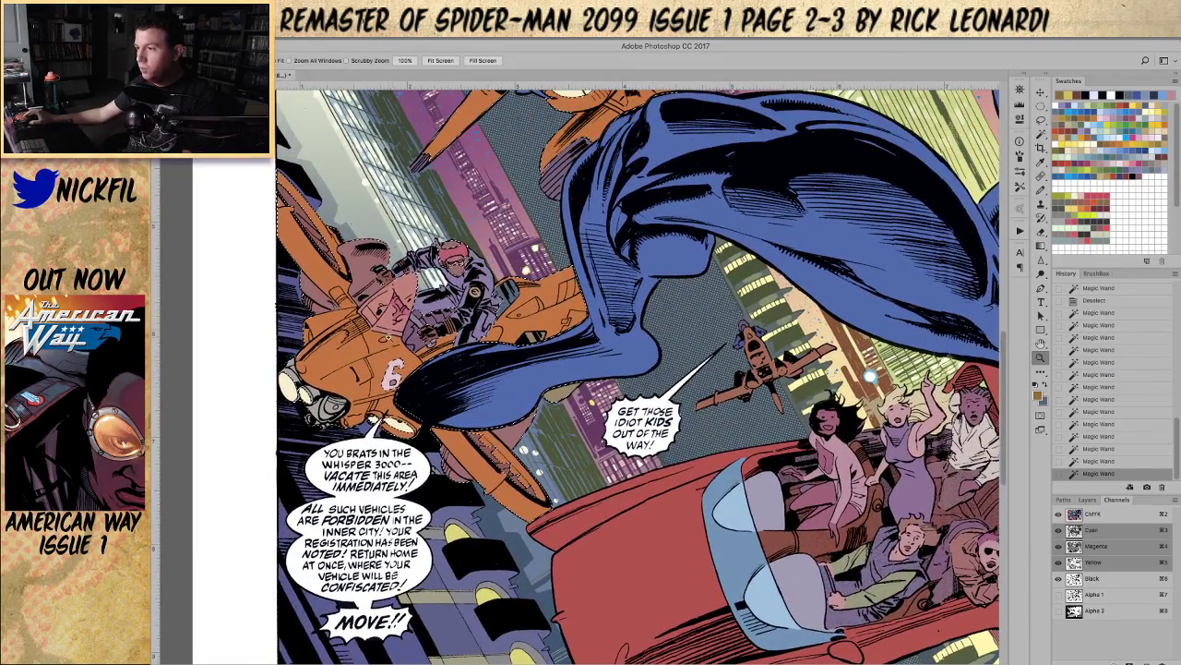
key(w)
shift+click(434, 349)
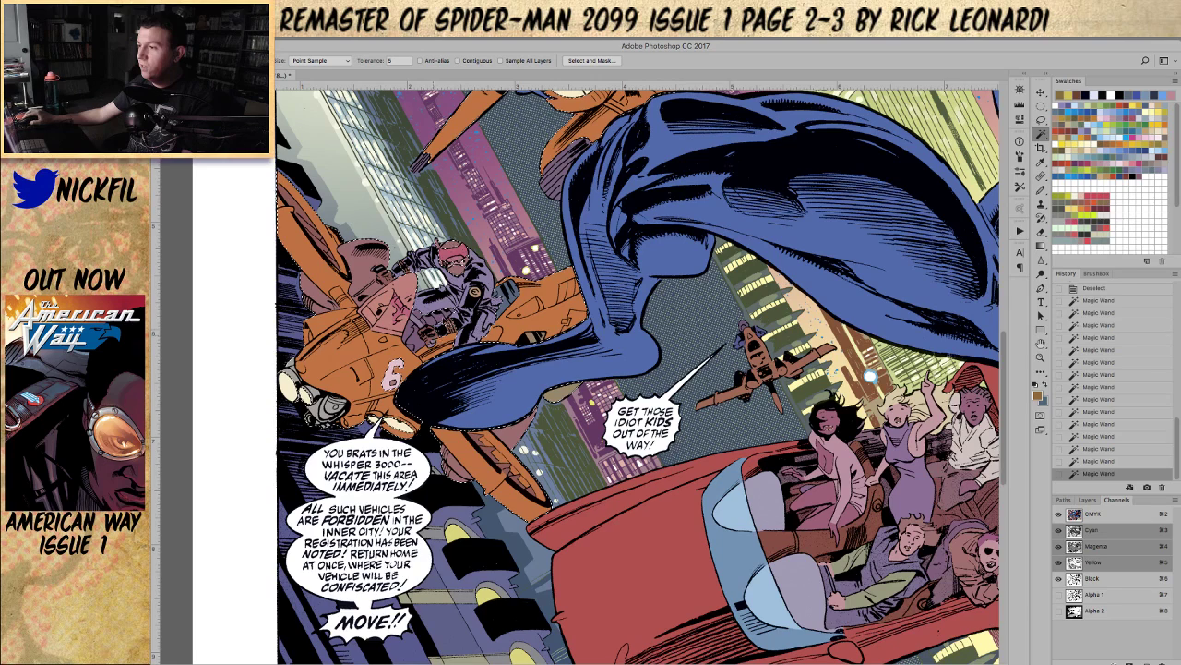
key(super+z)
key(ctrl+d)
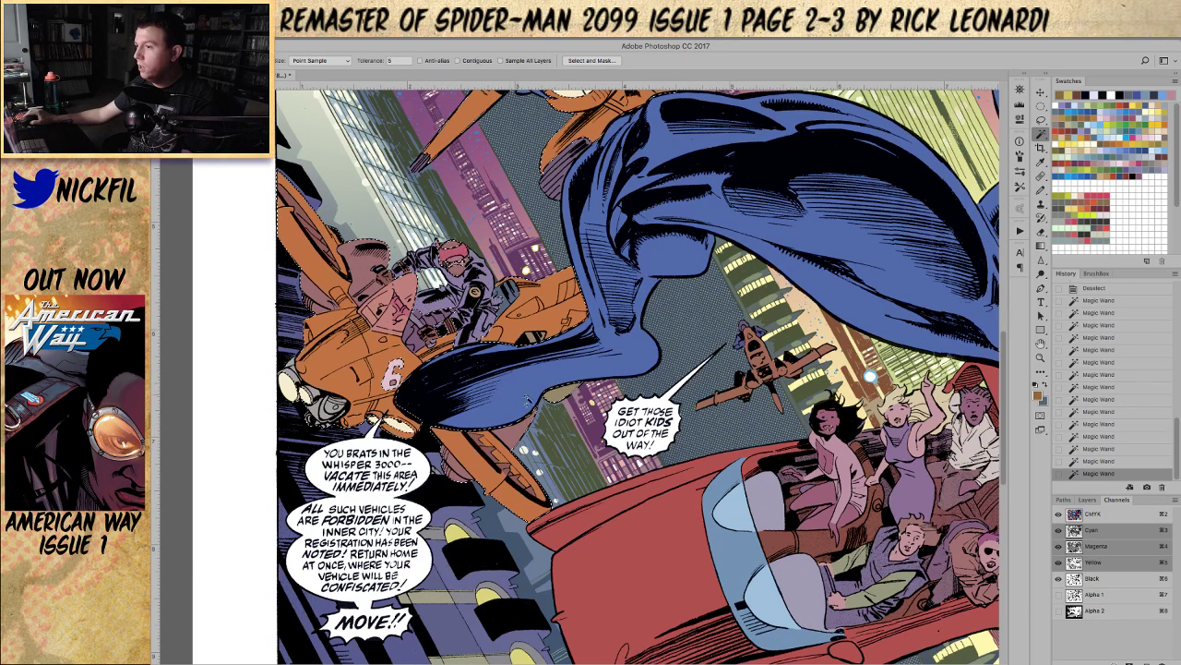
click(1092, 613)
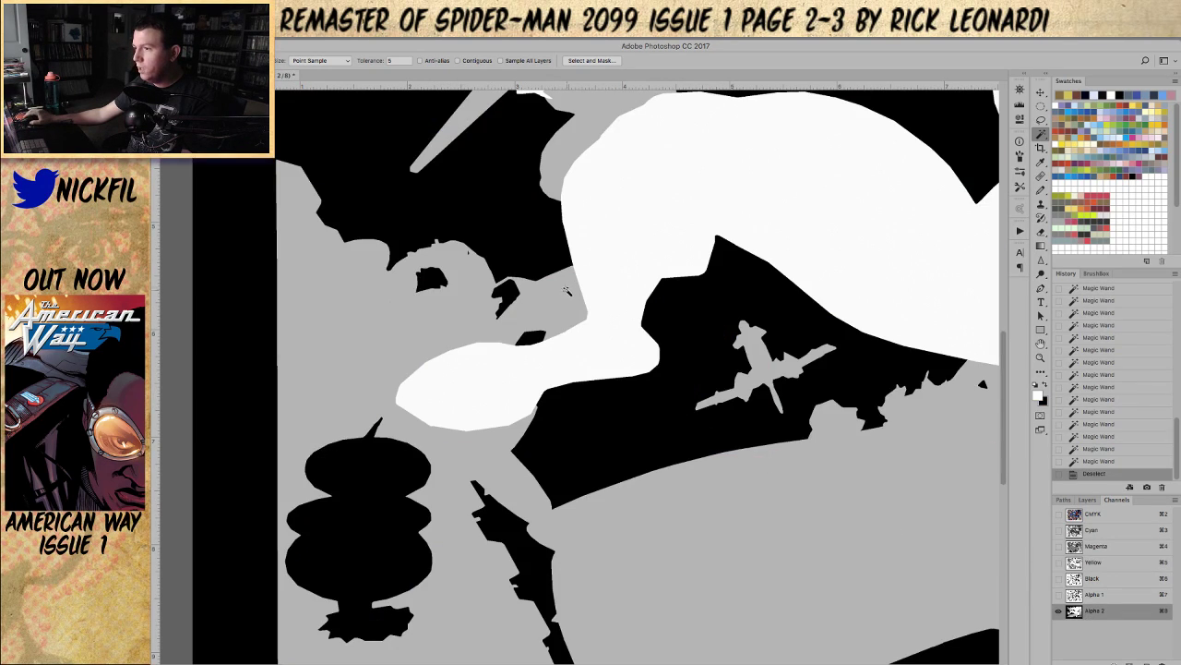
click(1092, 513)
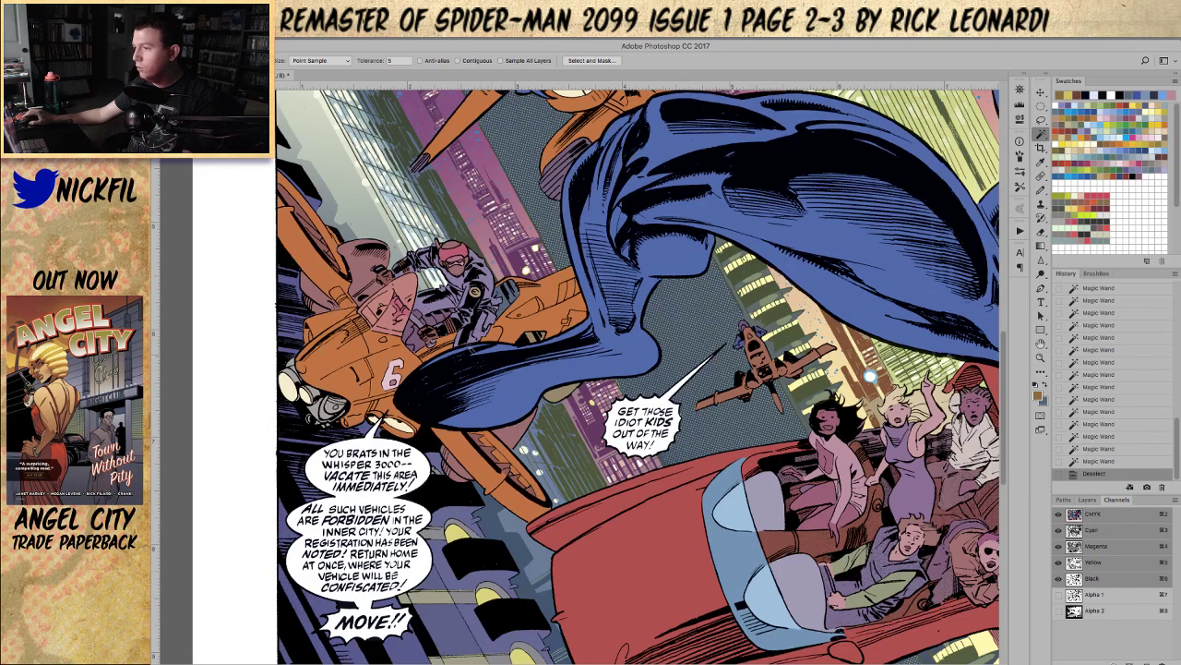
click(355, 263)
shift+click(362, 258)
click(1094, 435)
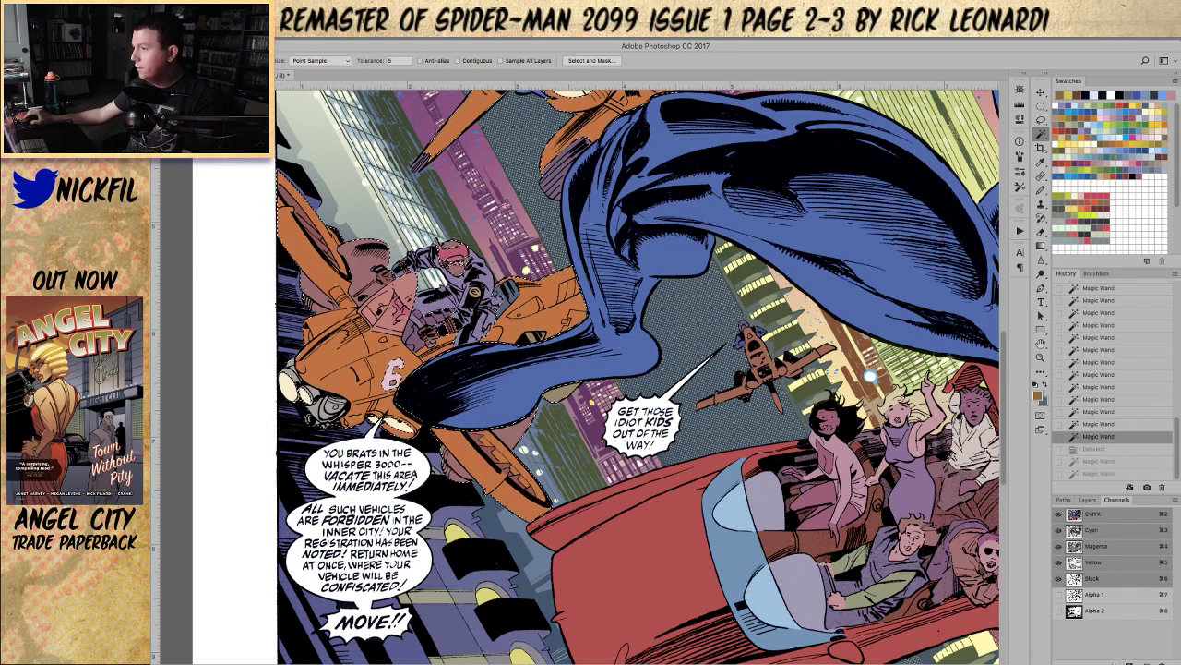
Step: Exclude Black from the active channels but keep it visible, and correct the selection around the red car's passengers with the Lasso
shift+click(1088, 580)
click(1060, 579)
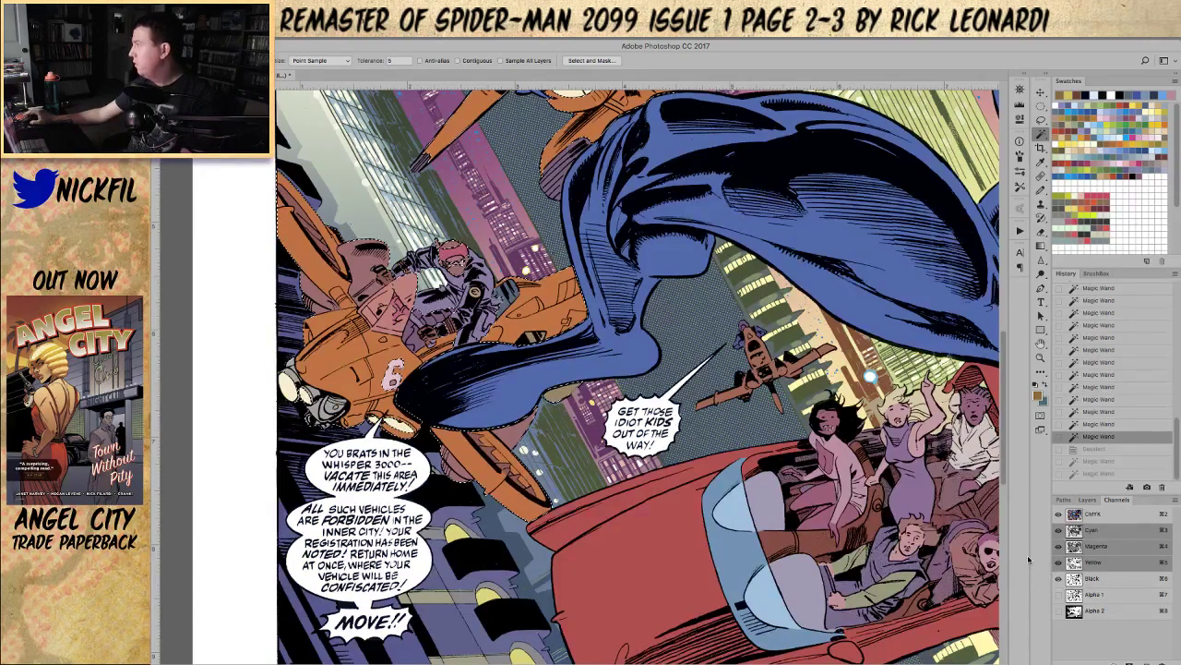
key(l)
mouse_move(818, 443)
mouse_down()
mouse_move(810, 450)
mouse_move(896, 460)
mouse_move(824, 454)
mouse_up()
mouse_move(867, 424)
mouse_down()
mouse_move(741, 377)
mouse_move(694, 374)
mouse_move(657, 391)
mouse_move(852, 512)
mouse_move(875, 512)
mouse_up()
Step: Refine the selection around the rider of the number 6 vehicle with the Lasso
key(z)
alt+click(652, 390)
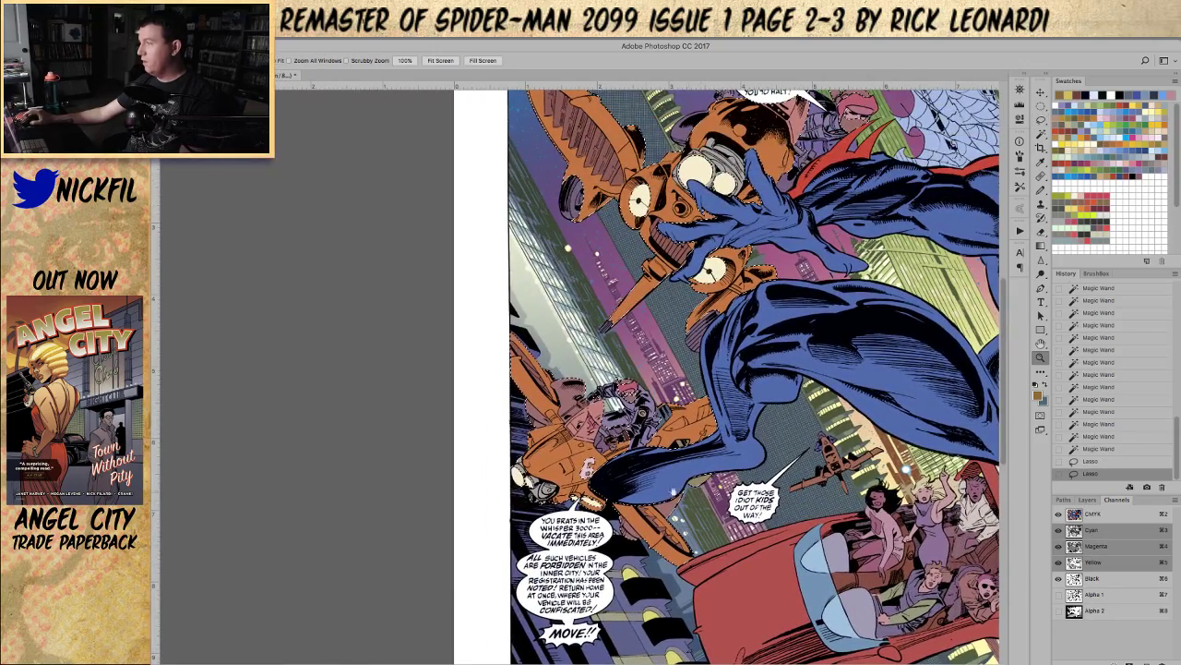
key(w)
drag(636, 390, 578, 405)
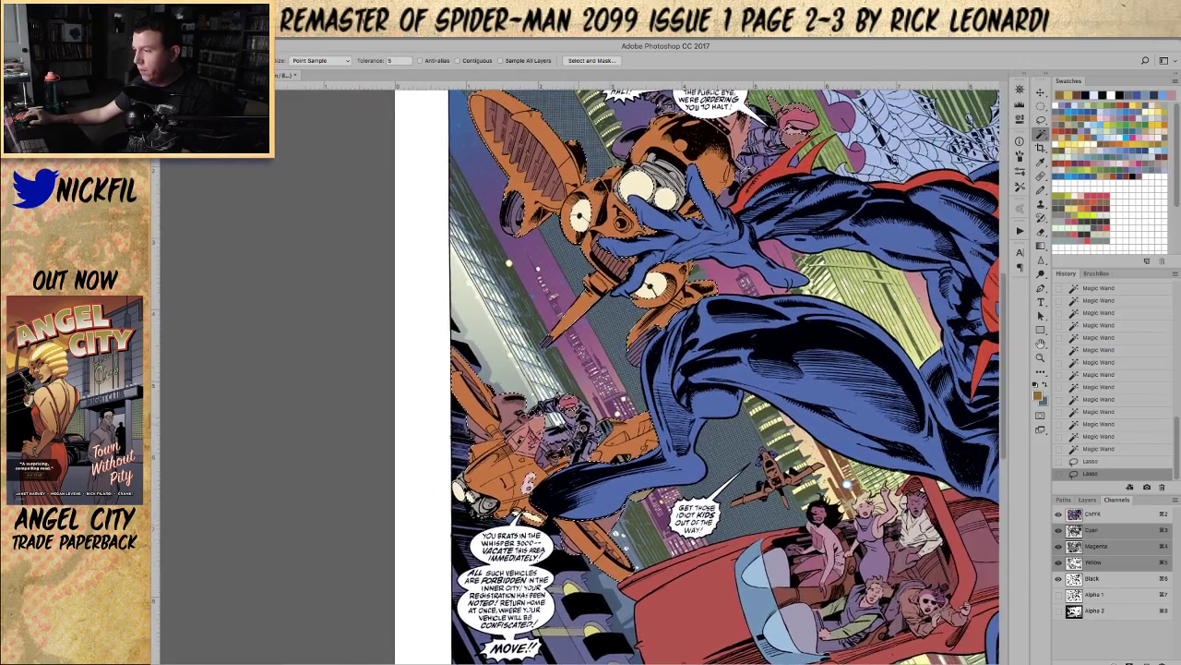
key(z)
click(578, 405)
click(578, 405)
click(579, 405)
key(l)
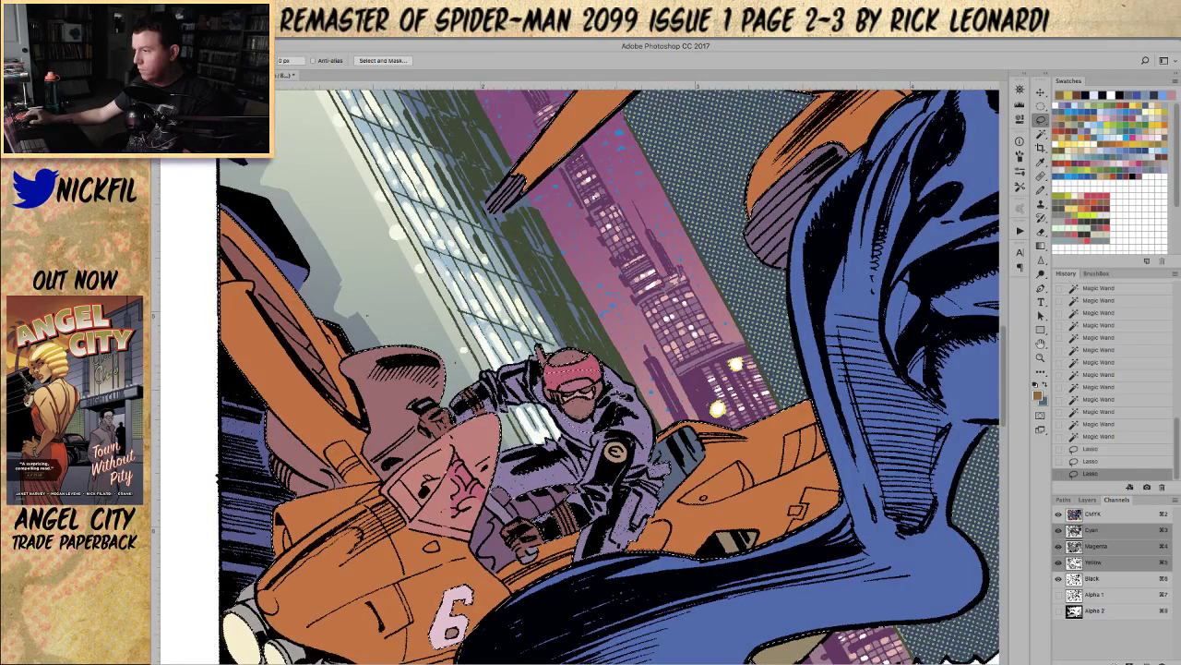
Step: Adjust the selection on the number 6 vehicle's pink windshield with the Magic Wand and the Lasso
key(w)
key(z)
key(w)
shift+click(445, 476)
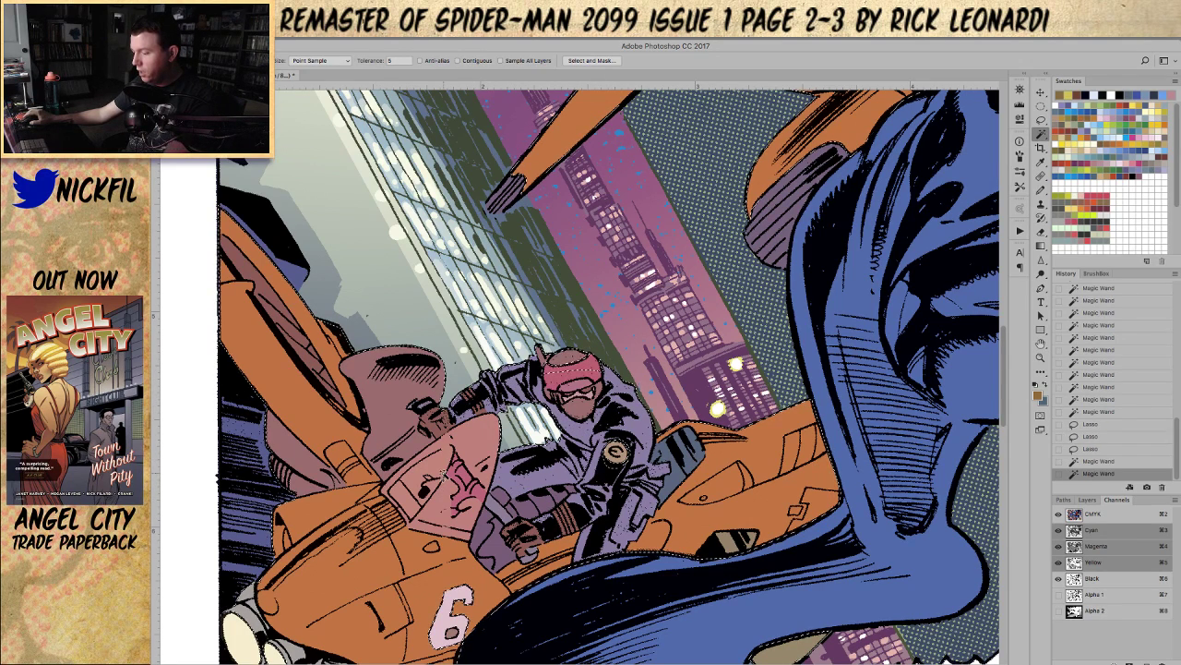
key(l)
drag(442, 479, 434, 501)
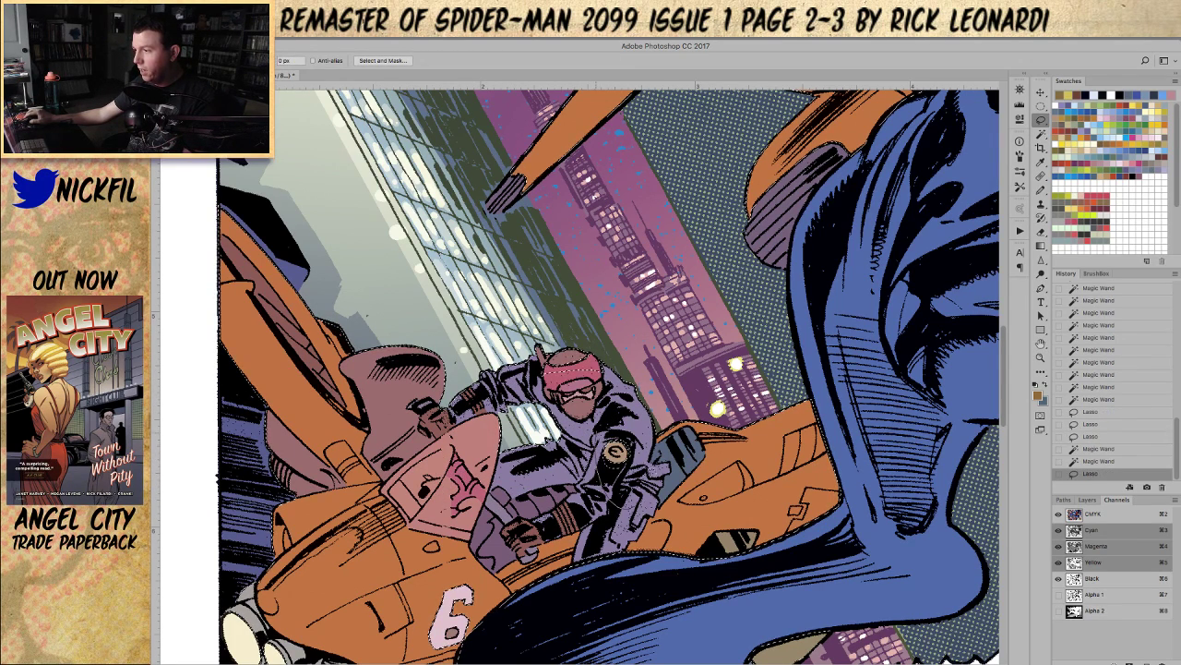
Step: Correct the selection at the number 6 rider's arm and hand and across the vehicle's body with the Lasso
drag(611, 435, 609, 439)
drag(506, 499, 507, 513)
drag(458, 572, 560, 410)
drag(696, 428, 526, 397)
Step: Examine the selection edges on the number 6 vehicle and the other orange vehicles across the left page
key(z)
alt+click(583, 349)
drag(656, 170, 571, 571)
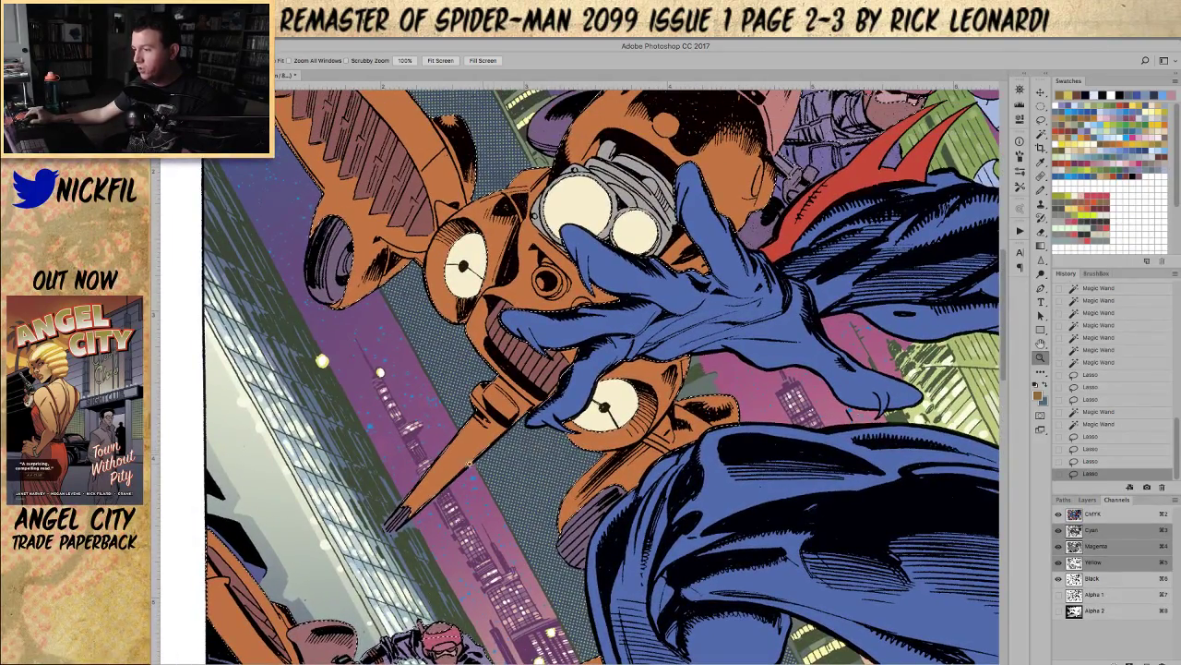
key(w)
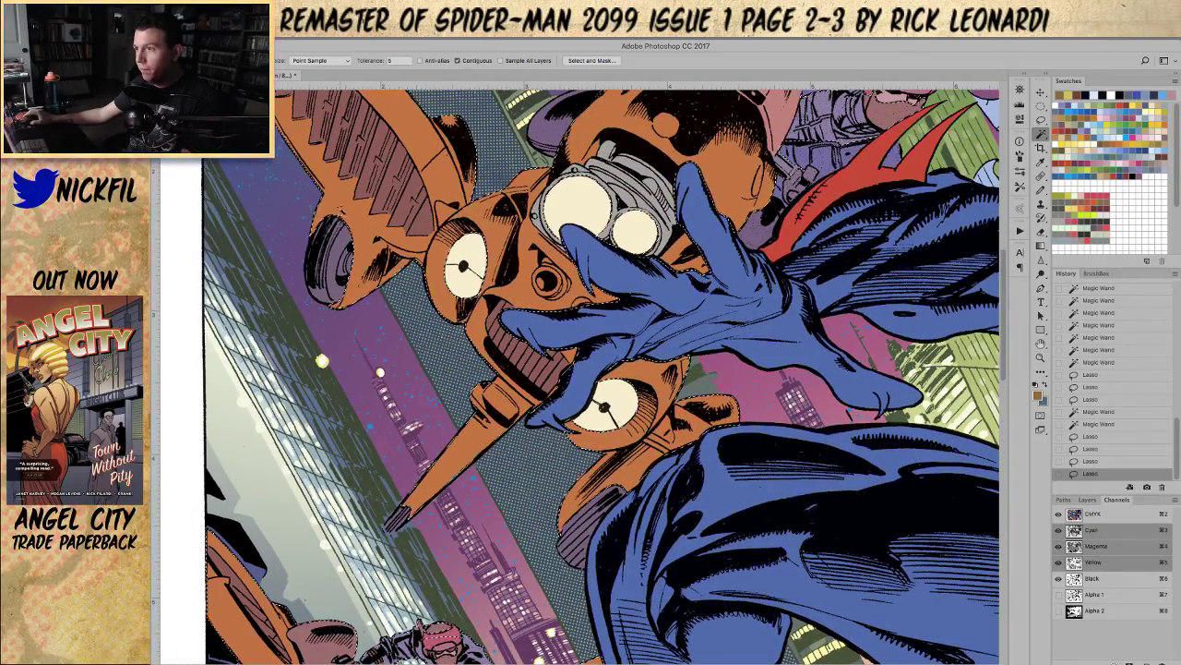
key(z)
alt+click(432, 230)
alt+click(432, 230)
key(l)
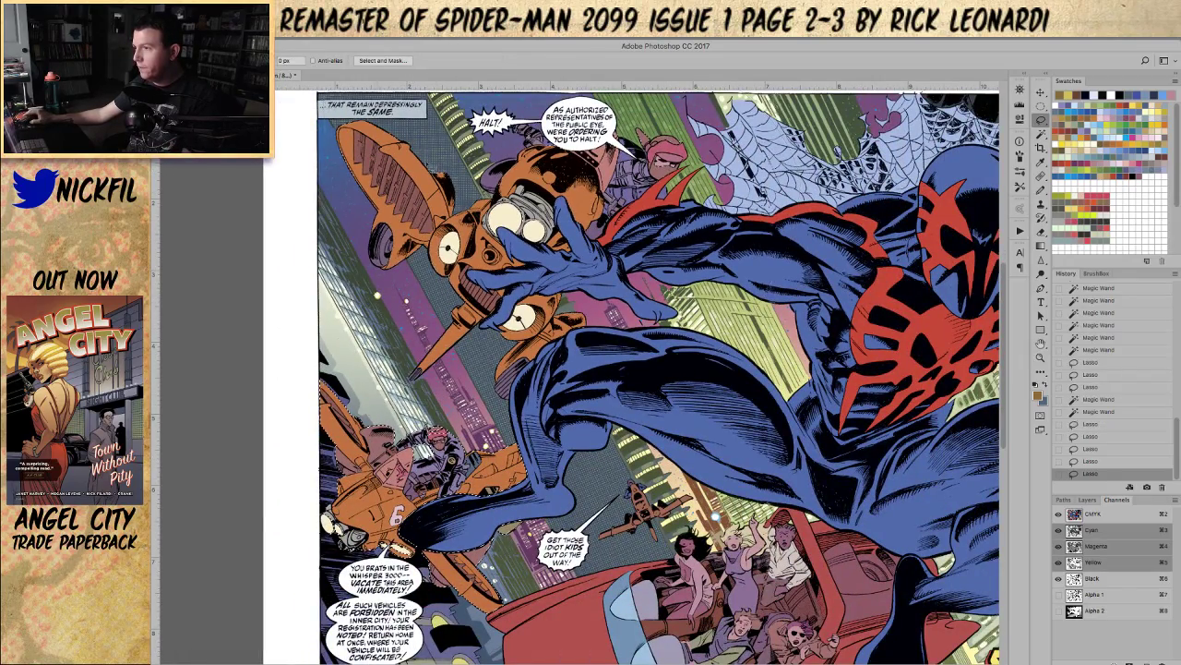
drag(669, 369, 584, 281)
key(z)
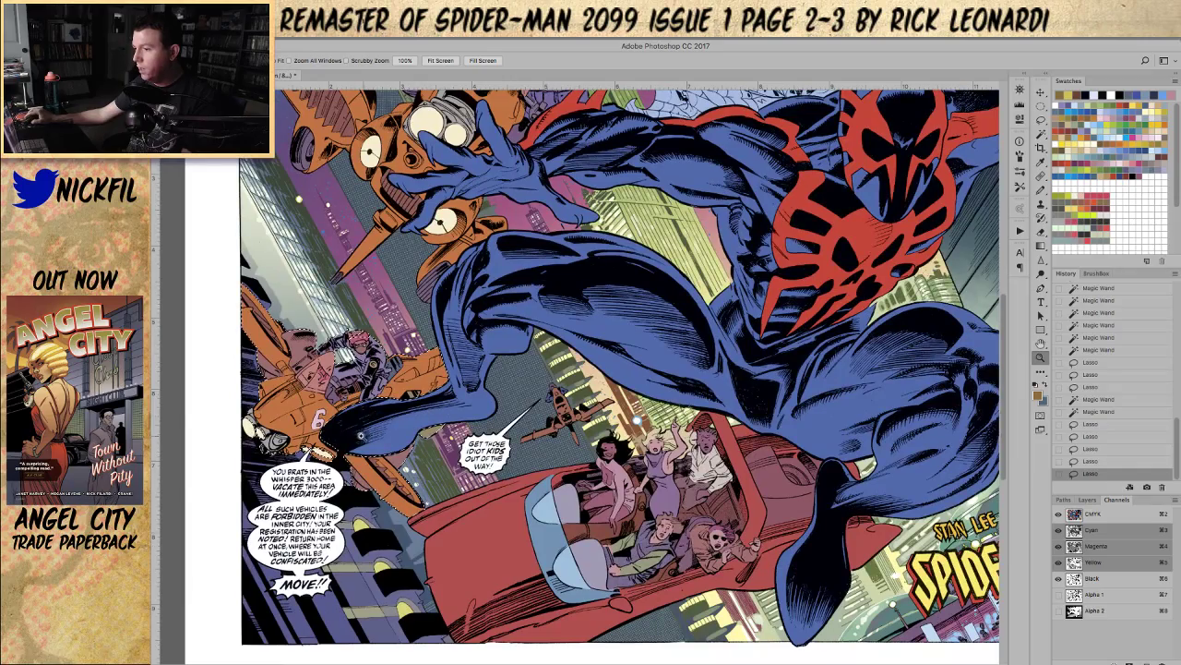
key(ctrl+plus)
drag(470, 401, 533, 407)
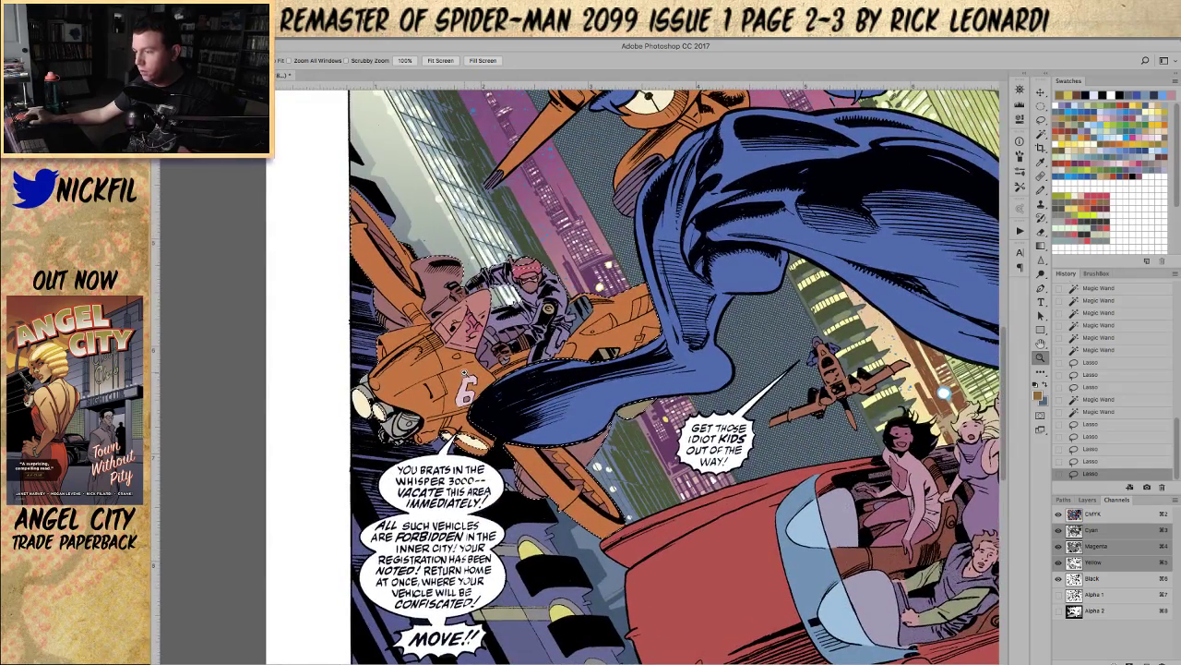
Step: Pick a dark red foreground swatch and add the matching colour on the number 6 rider with the Magic Wand, Contiguous off
key(g)
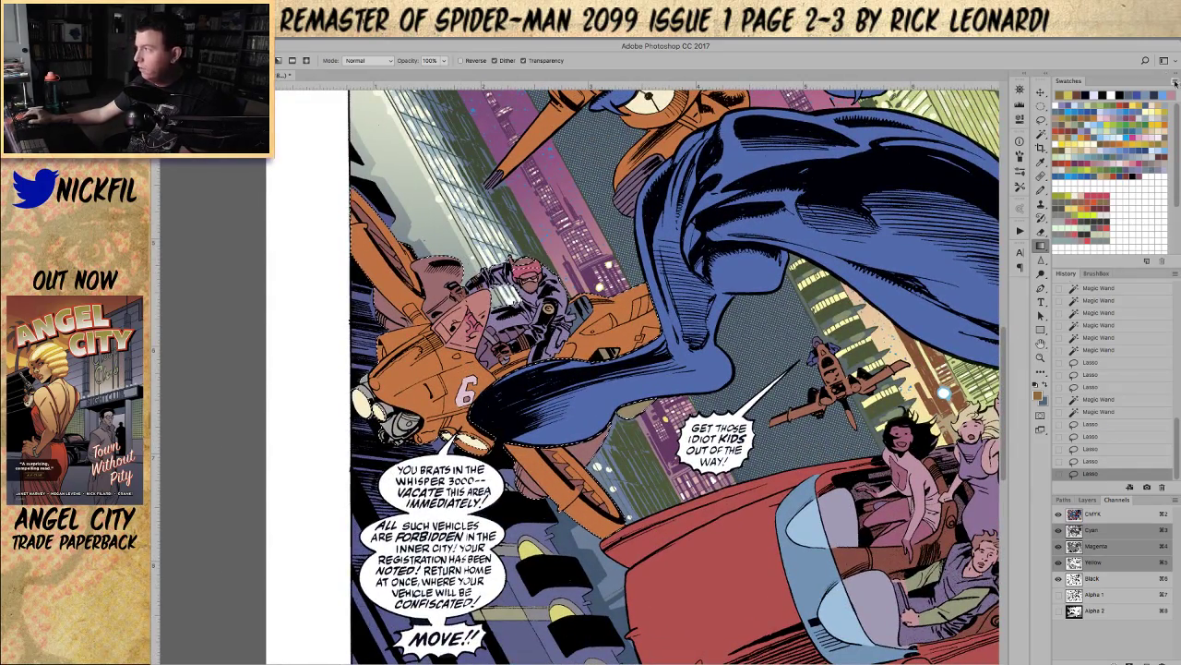
click(1063, 95)
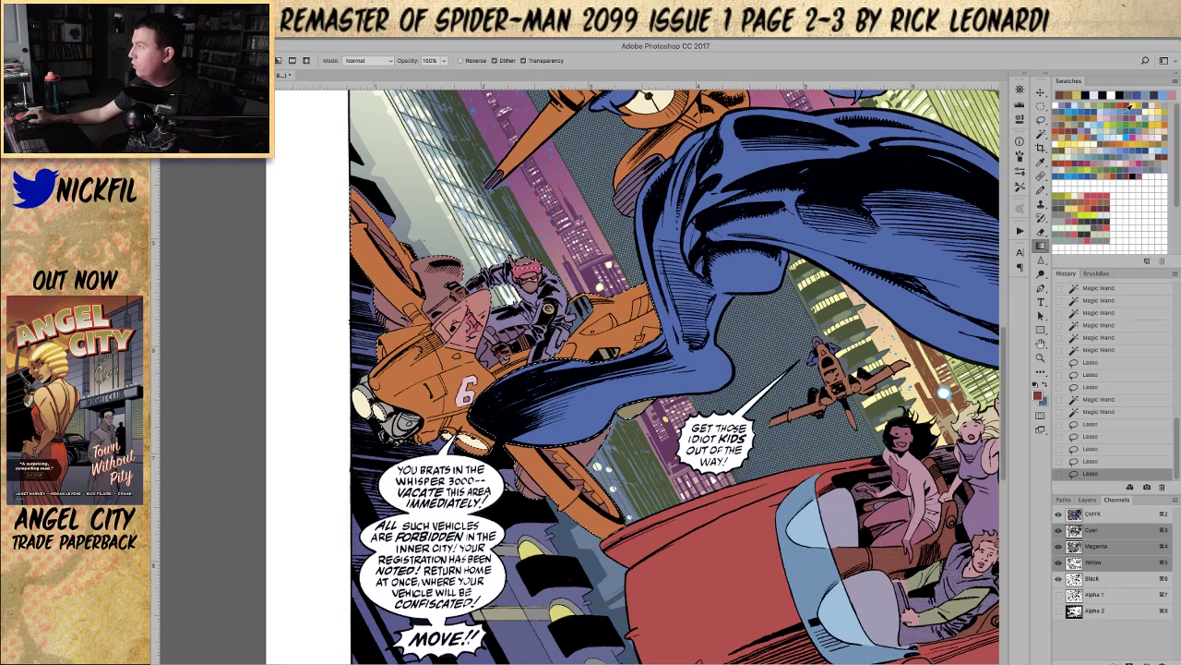
key(z)
alt+click(539, 318)
key(w)
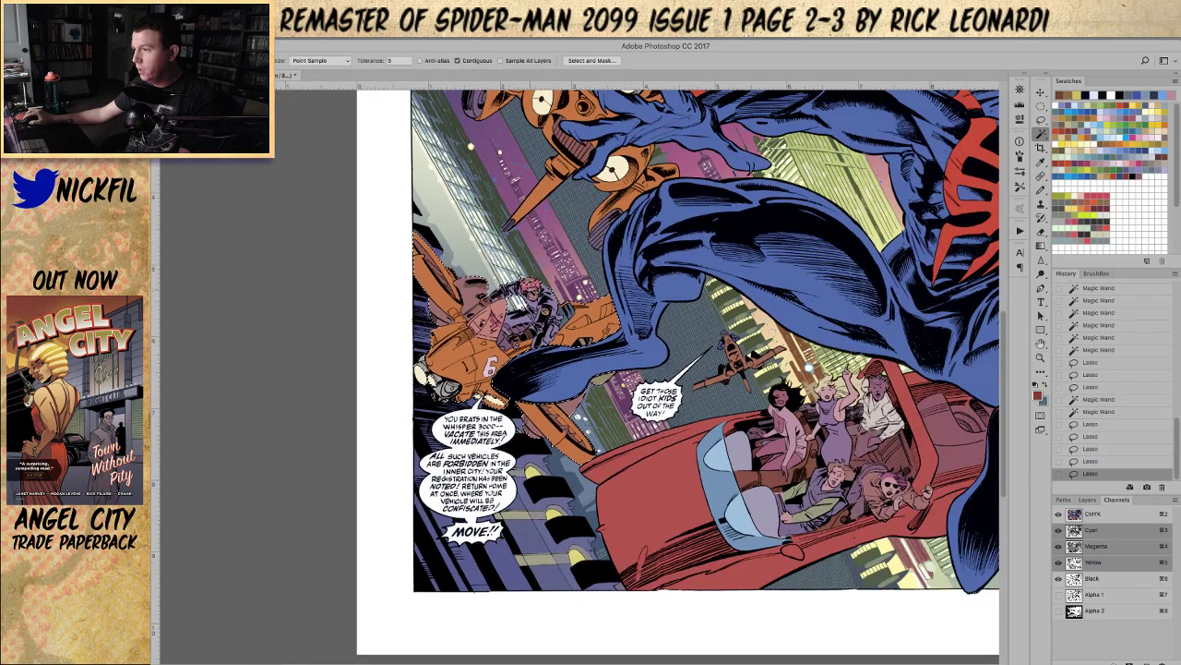
click(459, 60)
shift+click(539, 305)
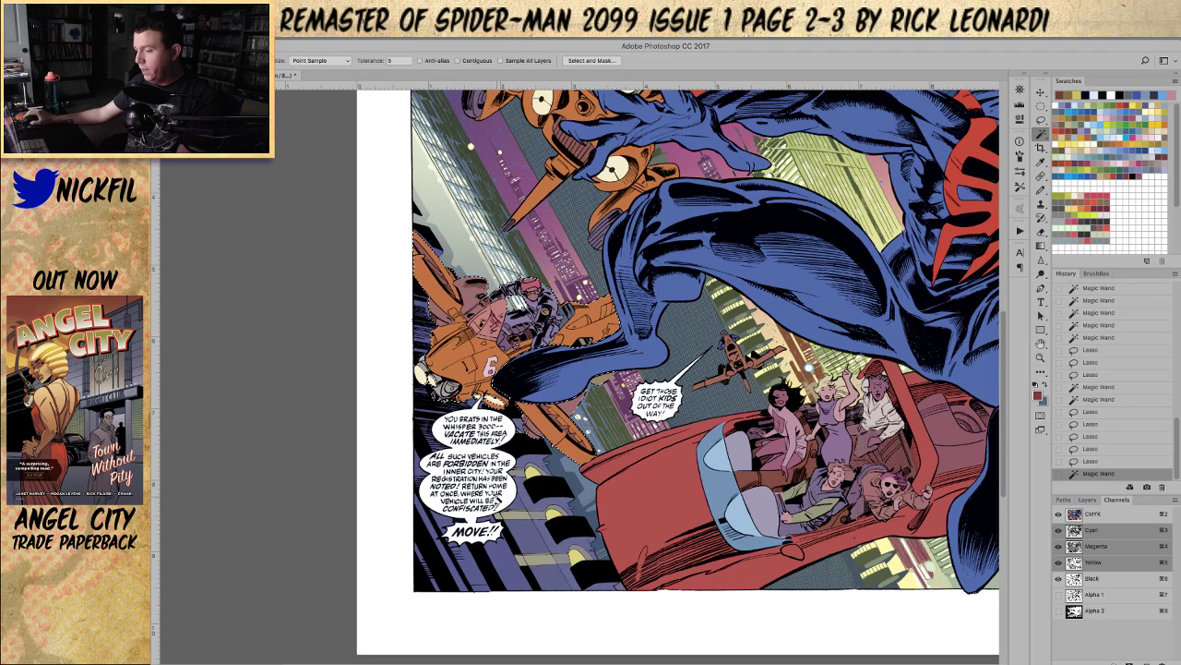
Step: Set the Gradient tool's blend mode to Screen
key(g)
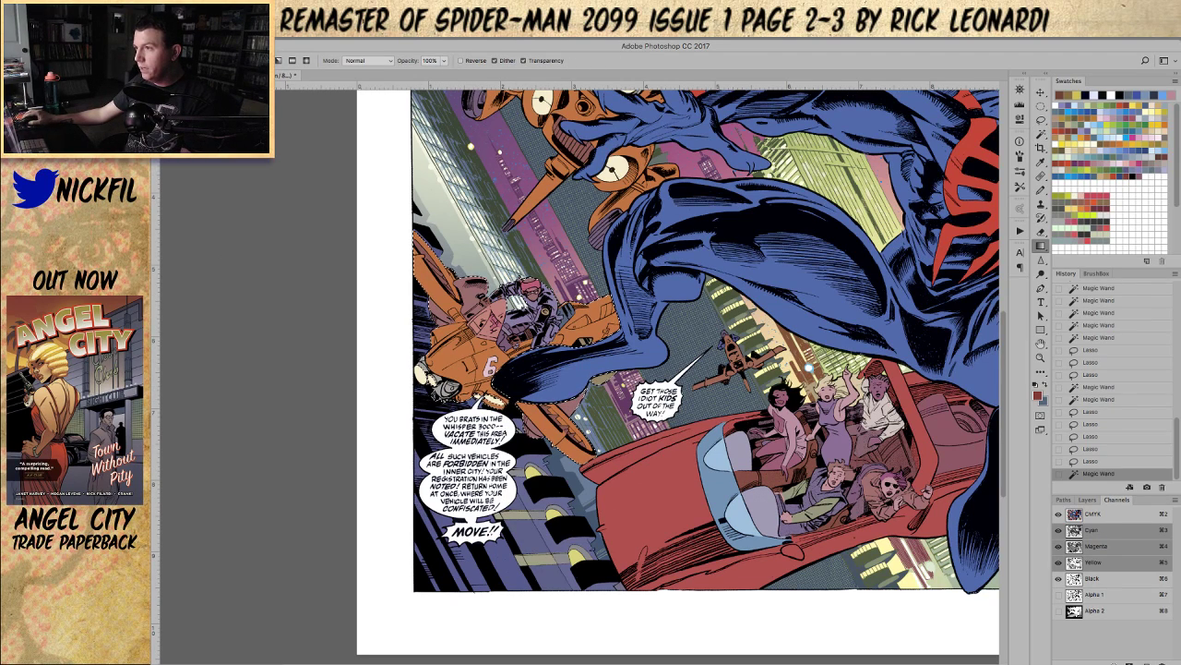
click(389, 61)
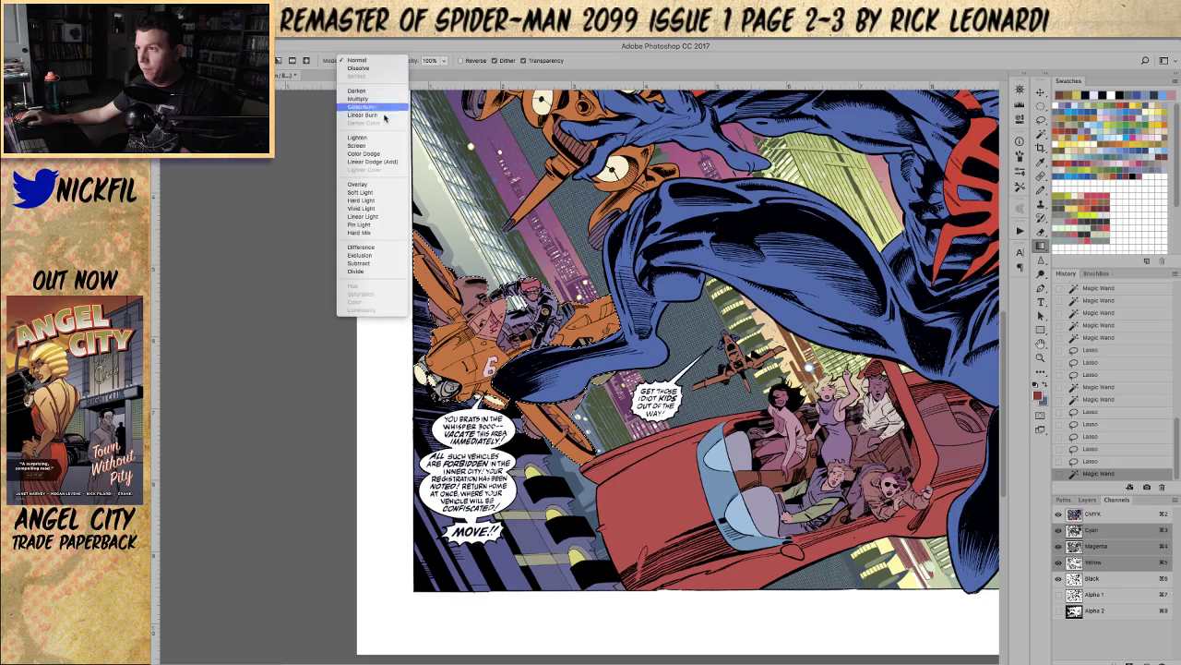
click(369, 146)
key(z)
click(521, 430)
drag(520, 430, 495, 504)
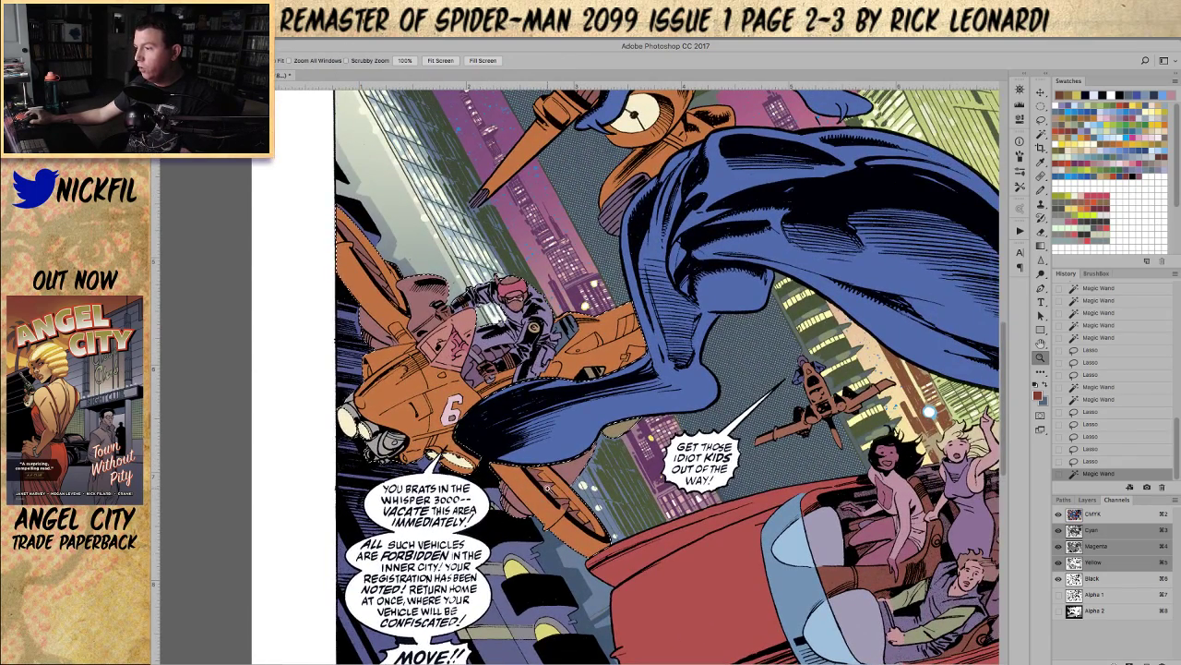
Step: Change the Gradient tool's blend mode to Multiply
key(g)
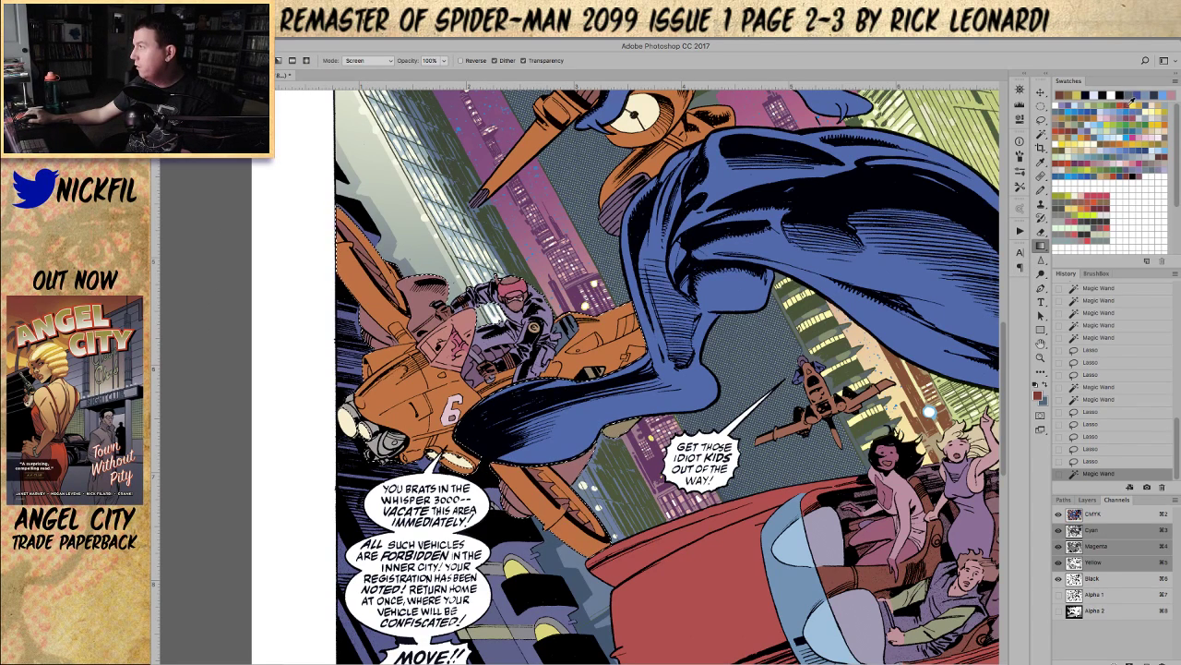
click(372, 60)
click(374, 70)
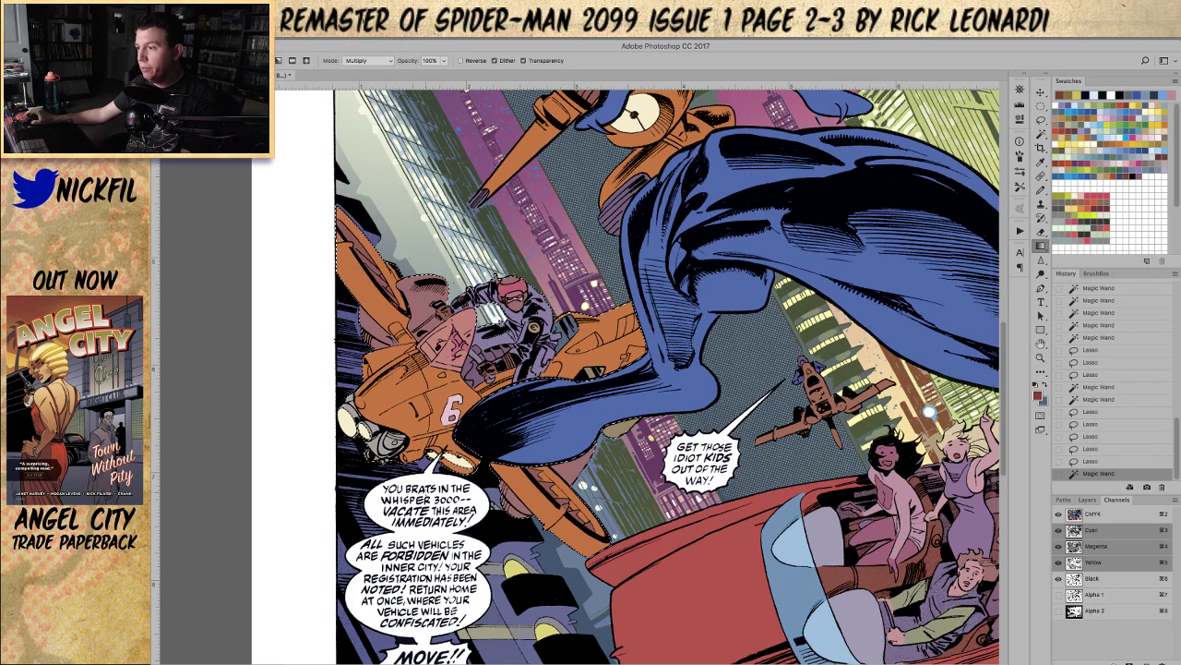
Step: Try a very short dark red Multiply gradient over the selected number 6 vehicle, inspect it and step back in the history
drag(436, 175, 435, 177)
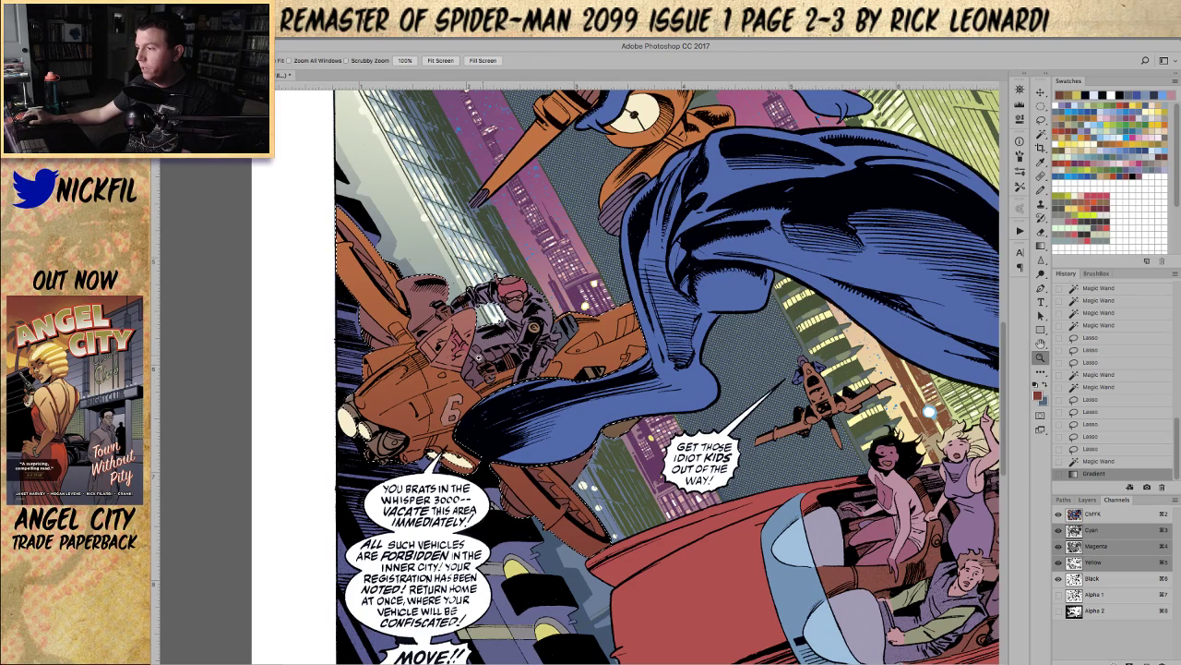
alt+super+click(493, 365)
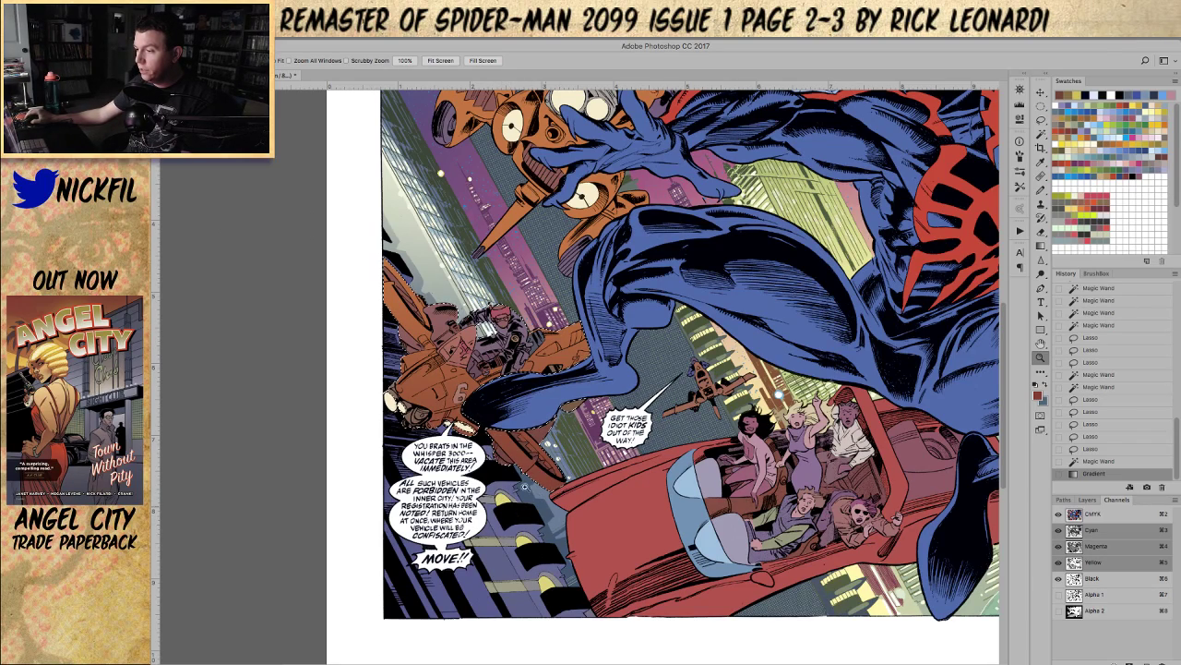
click(510, 515)
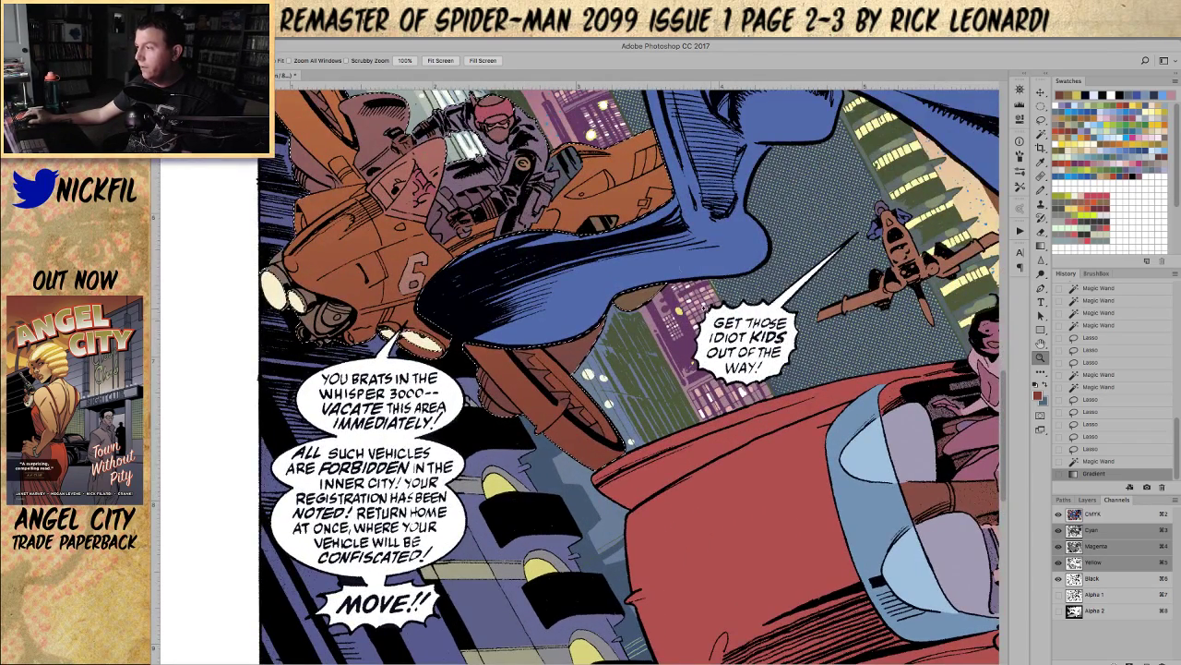
scroll(711, 319, up, 10)
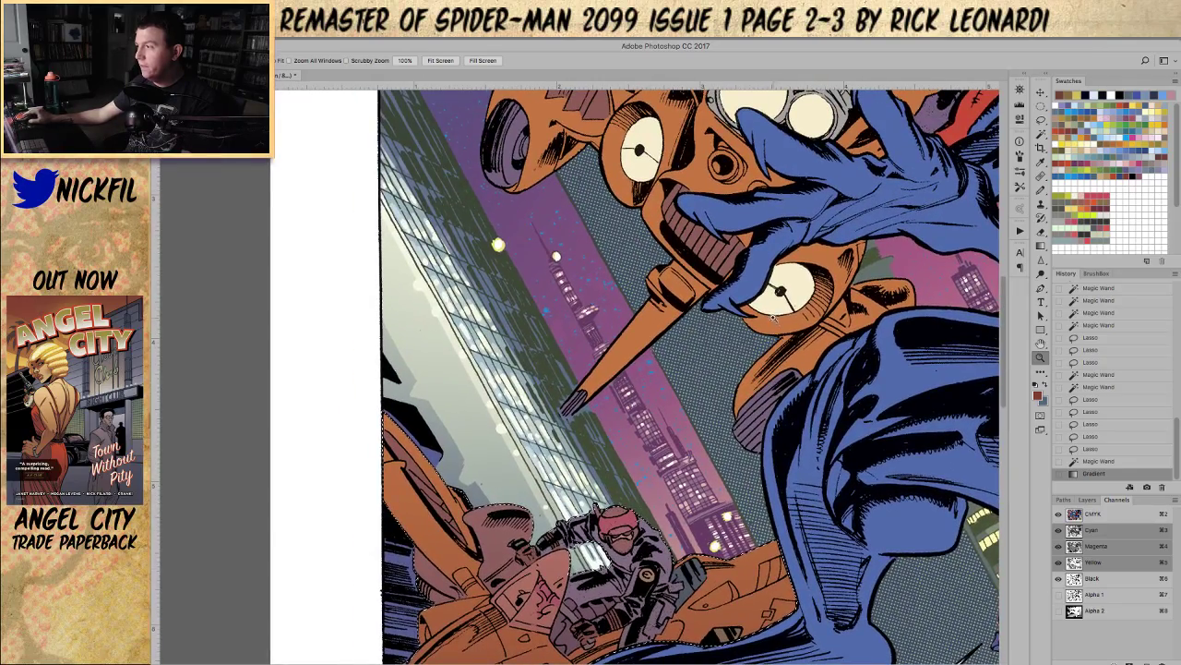
scroll(775, 317, down, 8)
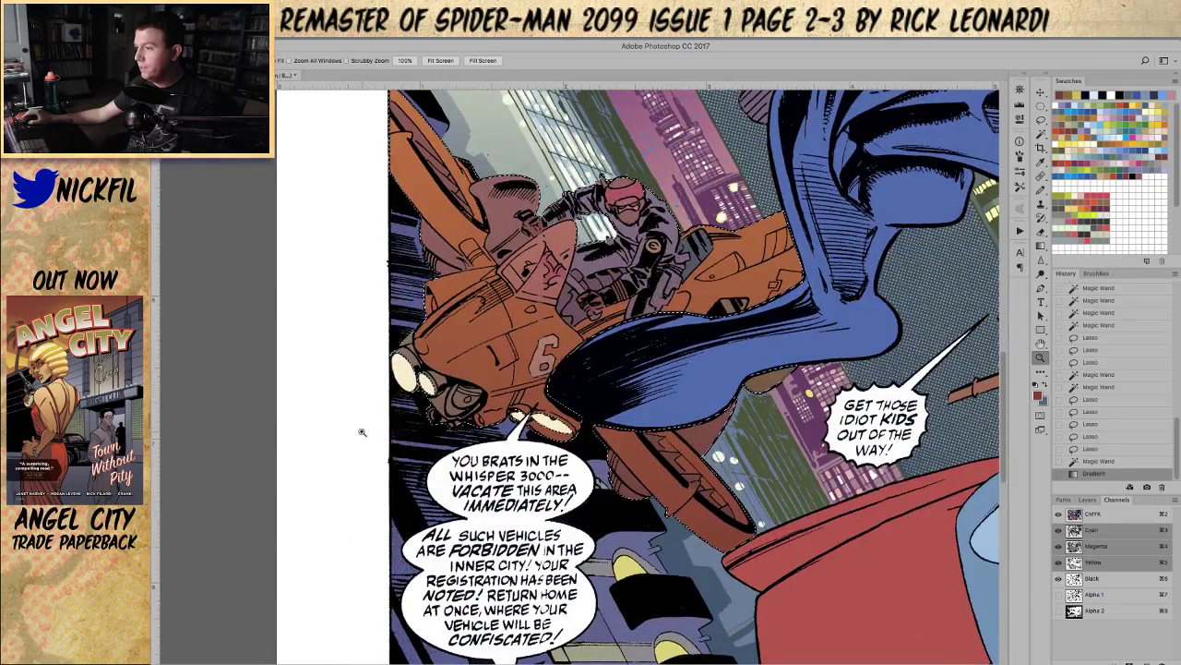
drag(703, 351, 656, 493)
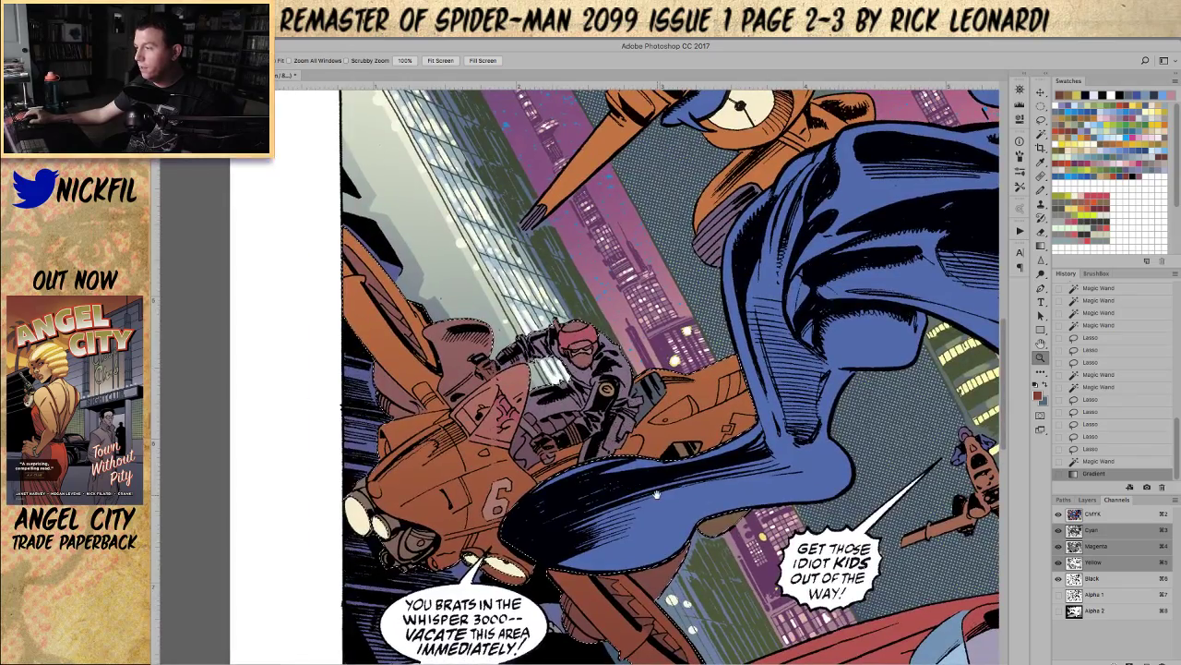
alt+click(551, 450)
alt+click(551, 450)
drag(642, 543, 565, 491)
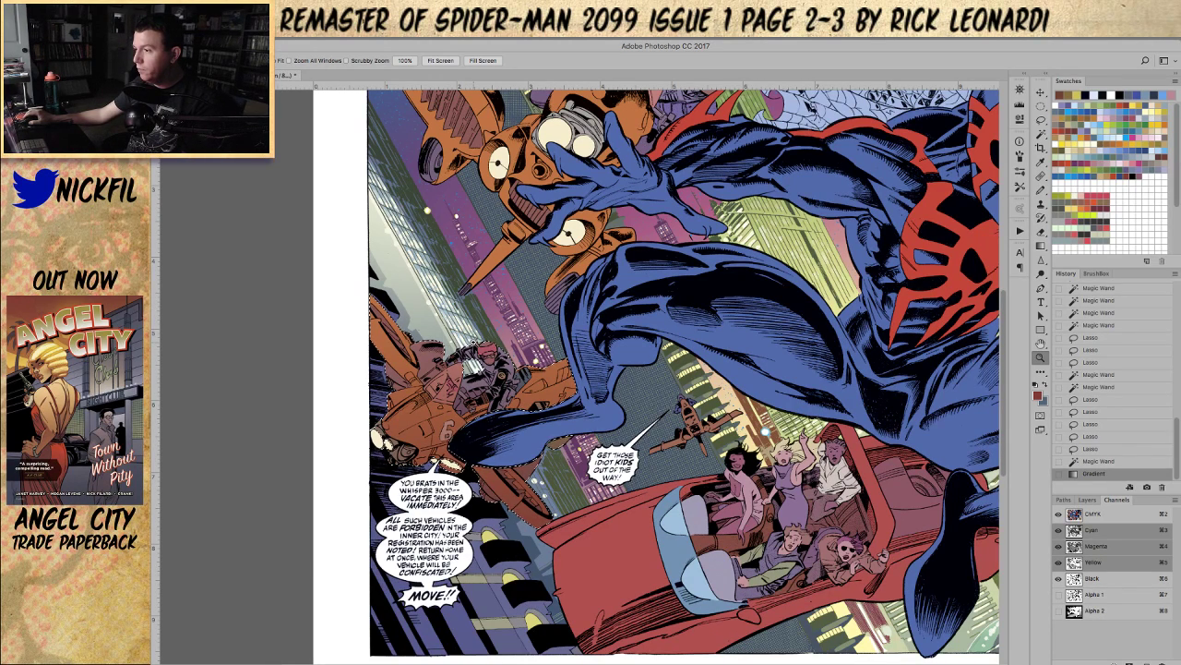
drag(869, 422, 977, 425)
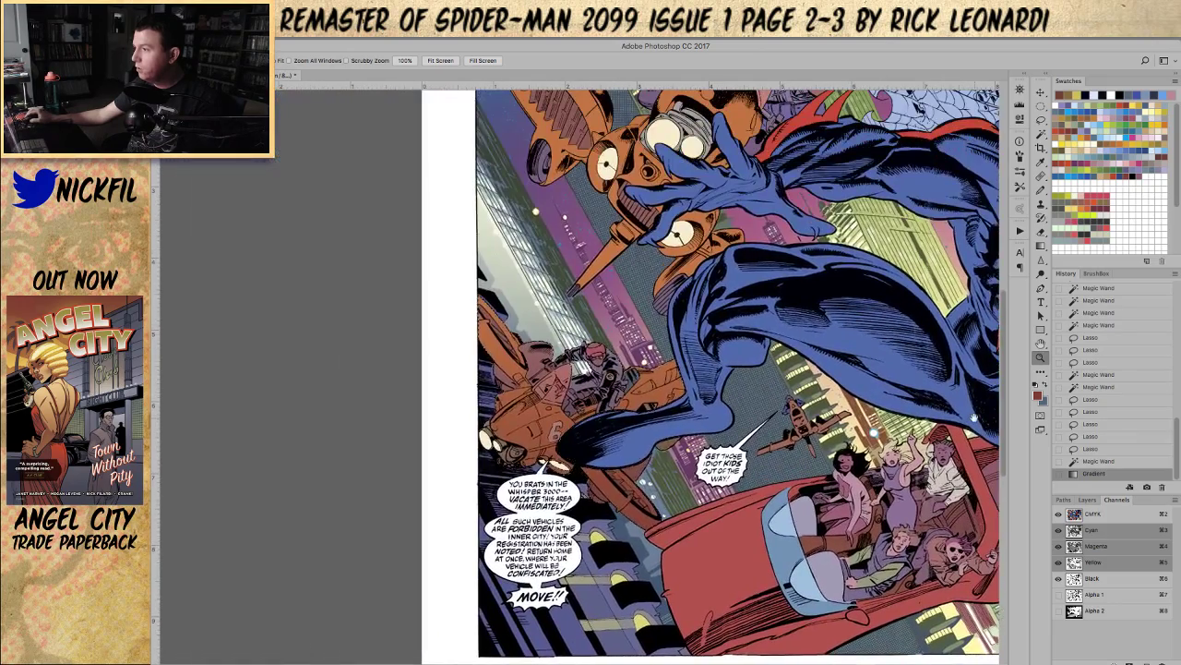
click(1125, 462)
Step: Try another very short Multiply gradient starting beside the caption balloon below the vehicle and undo it
key(g)
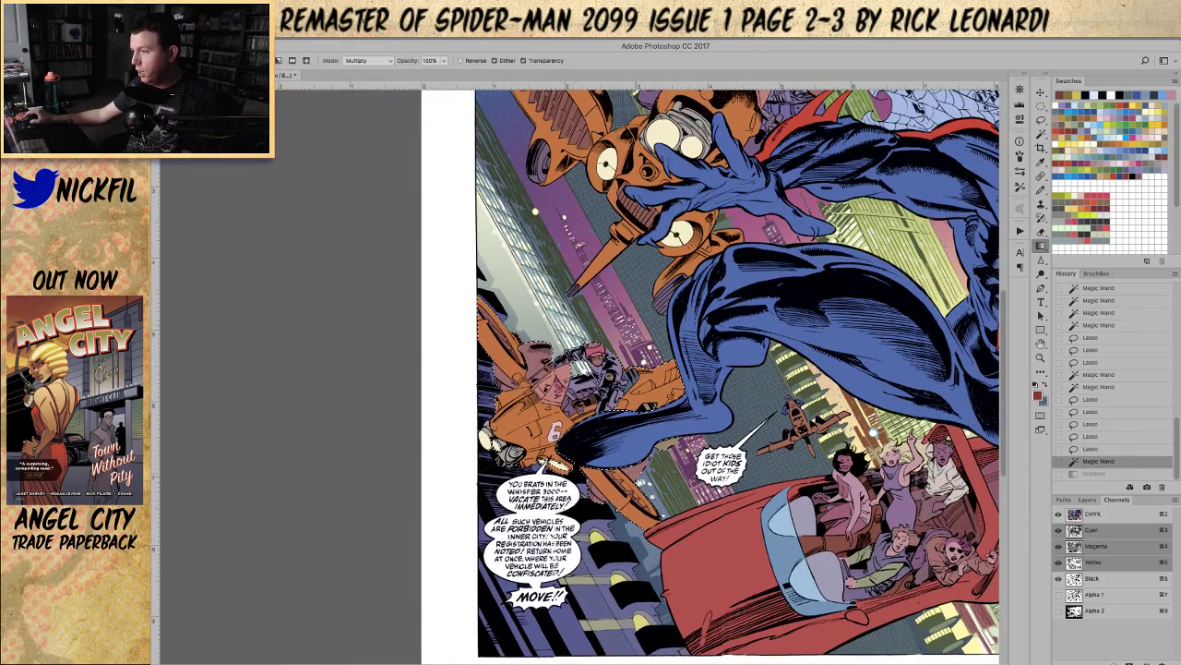
scroll(646, 370, down, 3)
scroll(646, 369, right, 3)
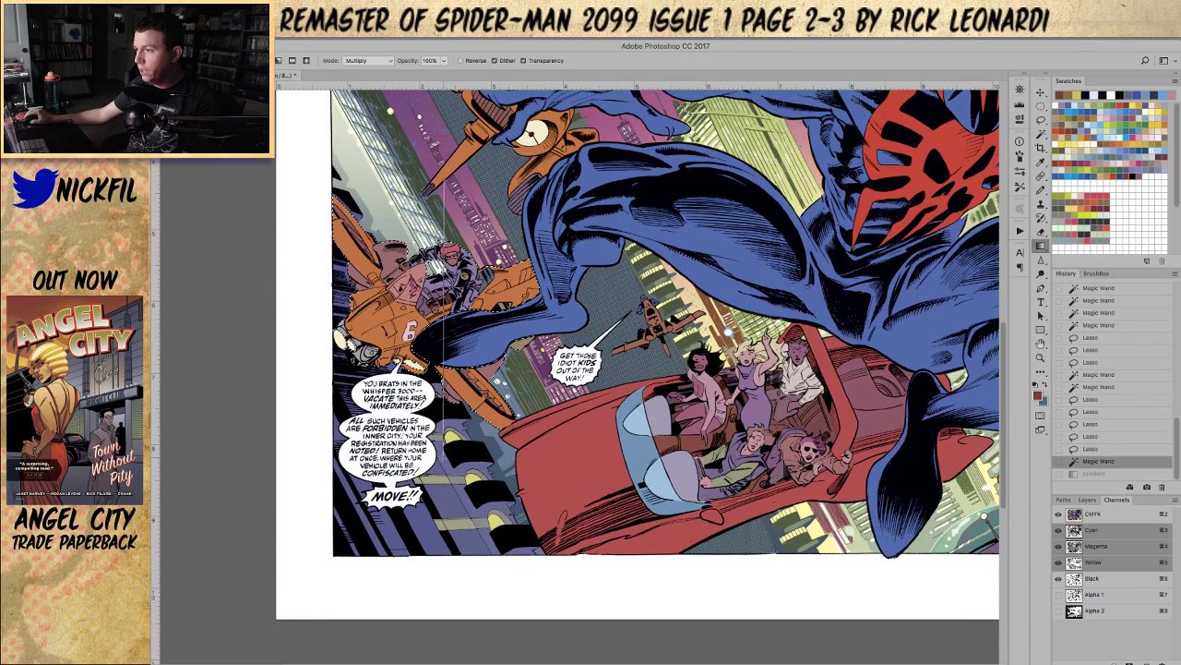
drag(445, 457, 445, 458)
key(super+z)
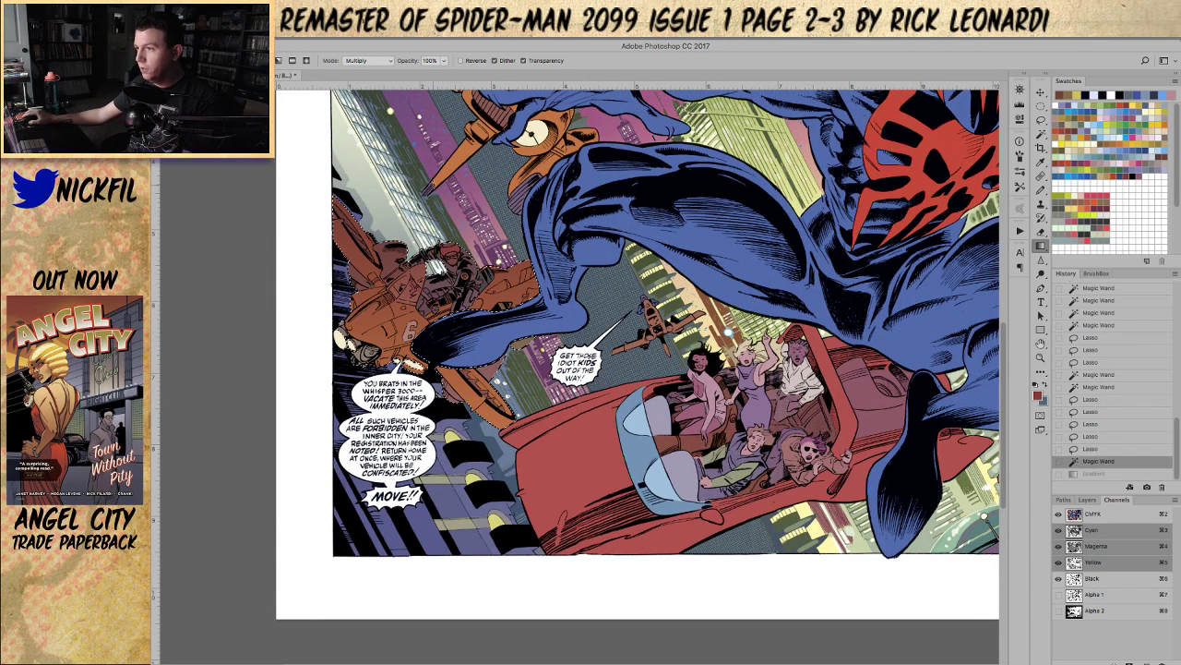
Step: Apply a long dark red Multiply gradient from the buildings above the number 6 vehicle down across its body and rider
drag(420, 133, 427, 275)
drag(423, 205, 519, 451)
super+click(456, 371)
super+click(459, 369)
drag(568, 380, 524, 408)
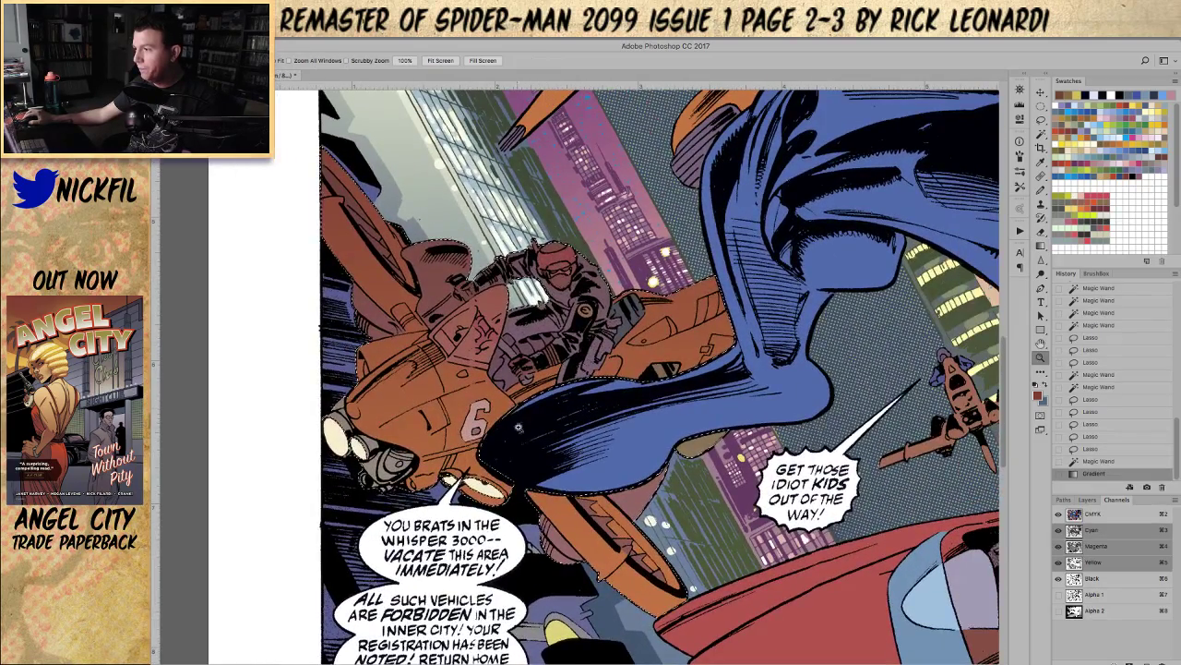
alt+click(520, 473)
alt+click(520, 473)
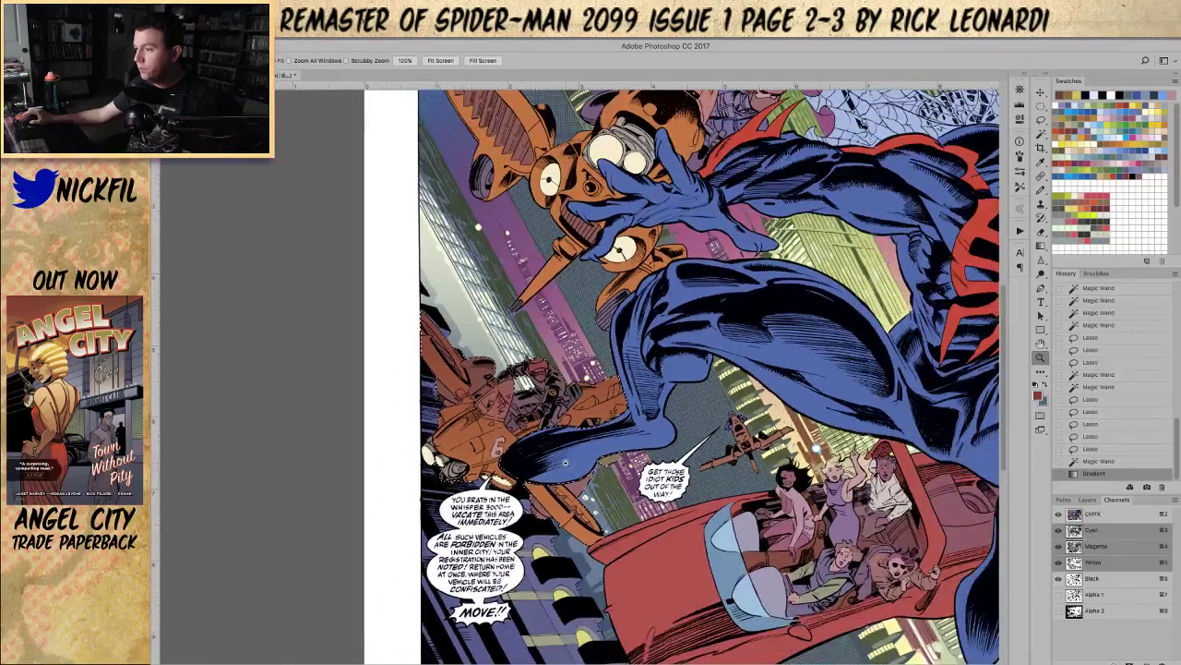
super+click(502, 452)
super+click(504, 452)
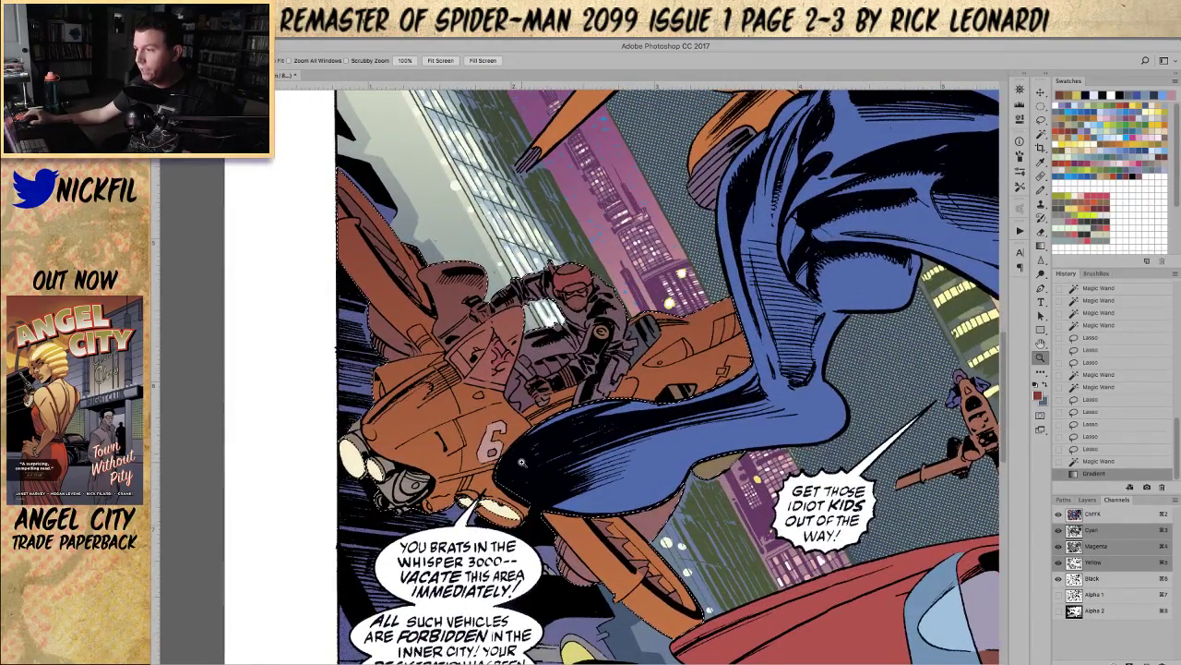
Step: Clear the vehicle selection and select the colour area beside the 6, near Spider-Man's foot, with the Magic Wand
key(ctrl+d)
key(w)
click(508, 458)
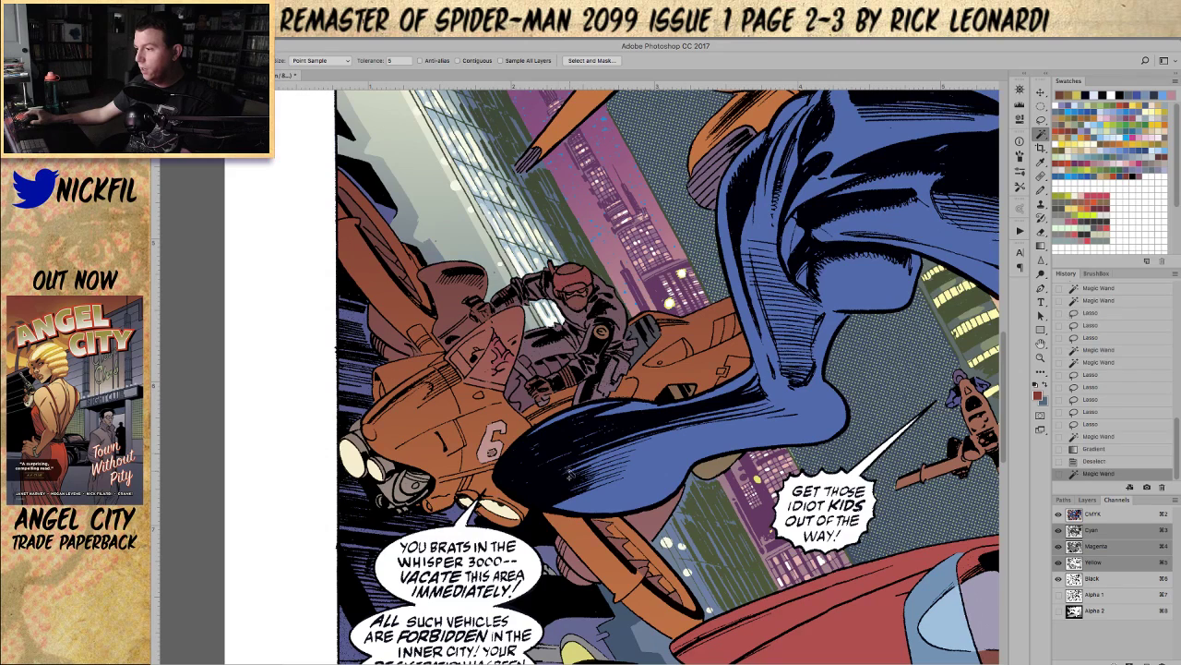
Step: Touch up the selected area beside the 6 with the Pencil in an orange swatch colour and clear the selection
key(b)
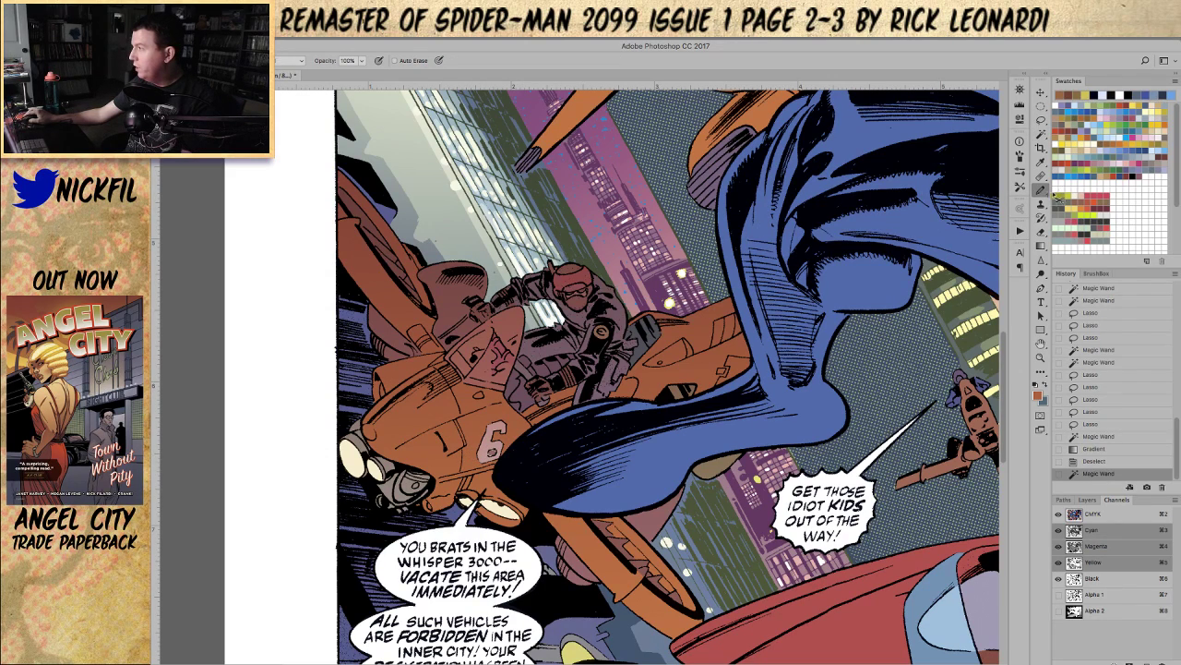
click(1041, 191)
key(b)
right_click(465, 273)
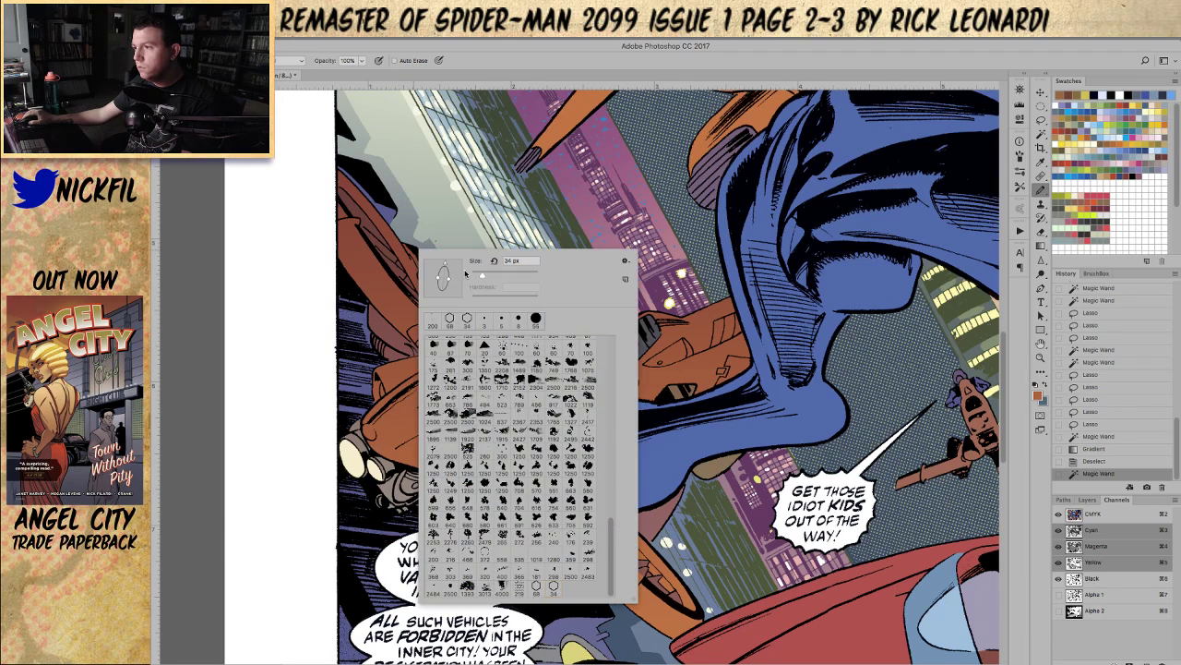
click(498, 183)
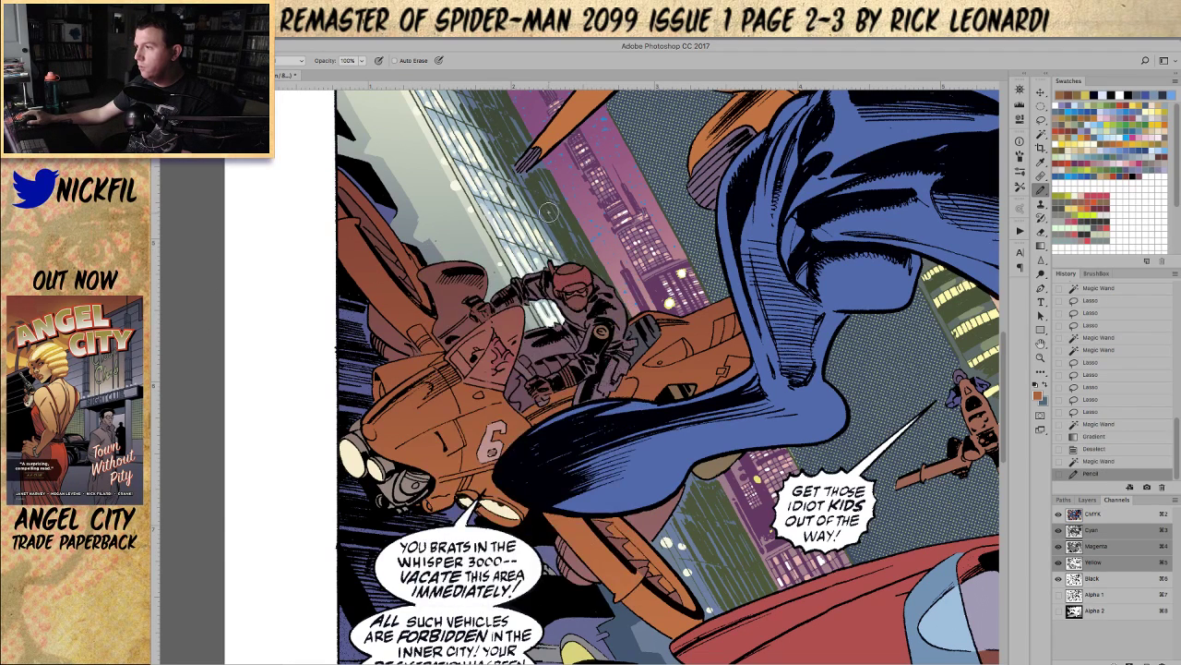
mouse_move(498, 466)
mouse_down()
mouse_move(497, 446)
mouse_move(494, 457)
mouse_up()
key(z)
key(super+d)
drag(573, 573, 604, 505)
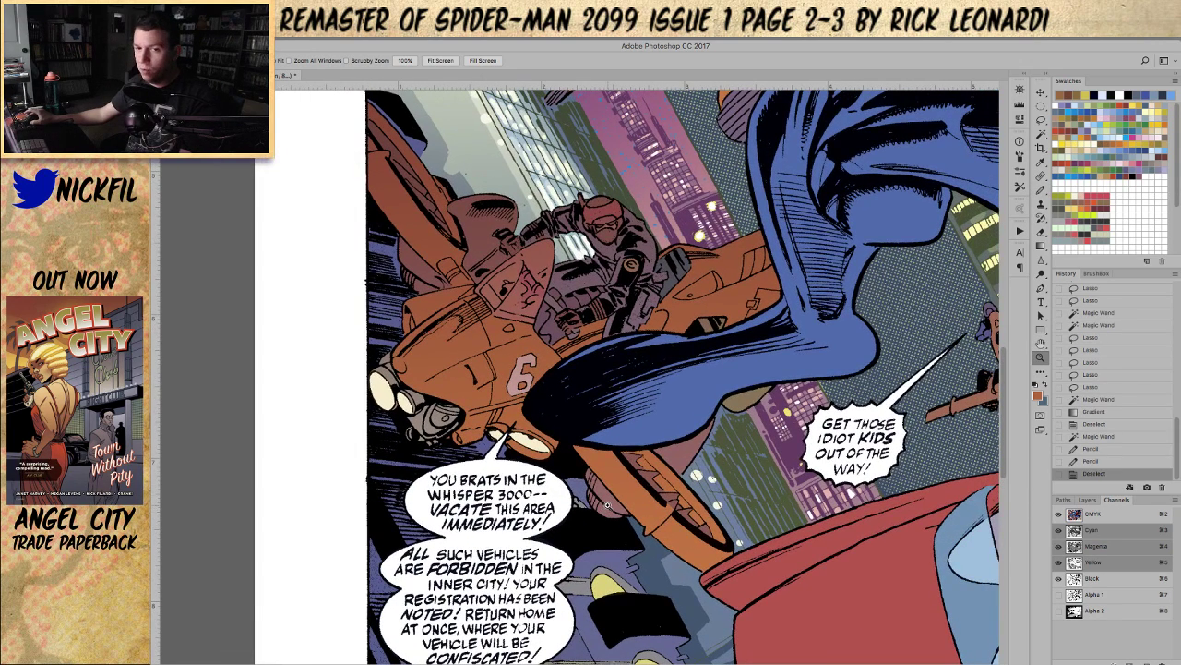
Step: Select the grey machinery around the number 6 vehicle's headlights with the Magic Wand, limiting it to contiguous areas
key(w)
click(439, 428)
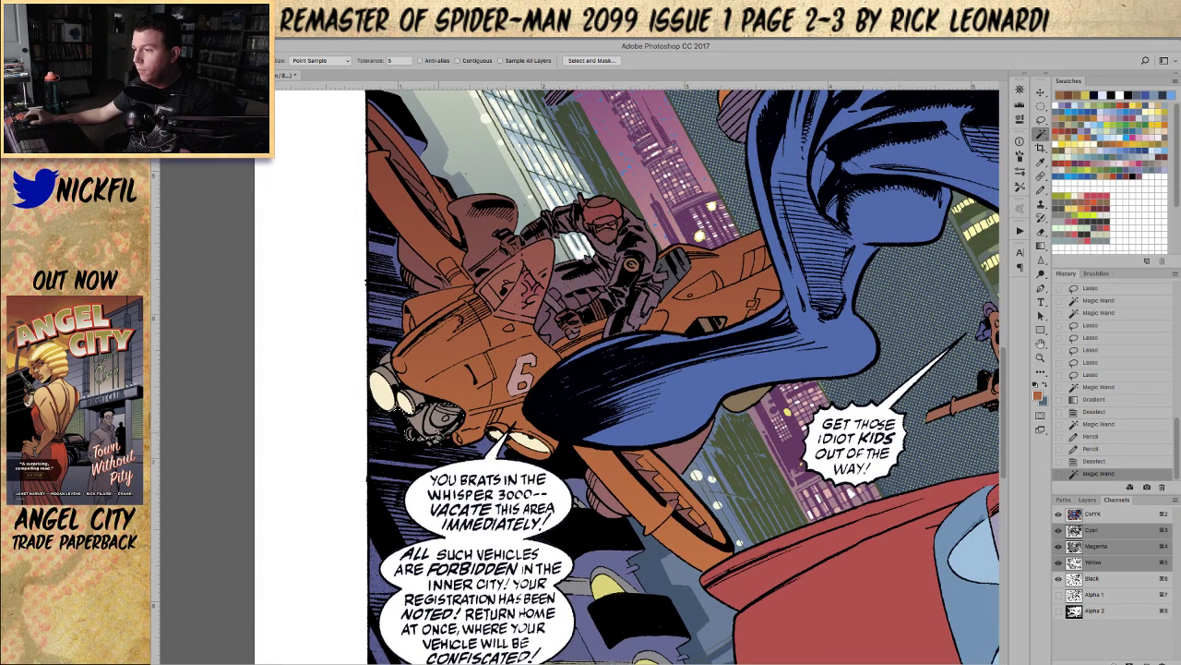
click(457, 60)
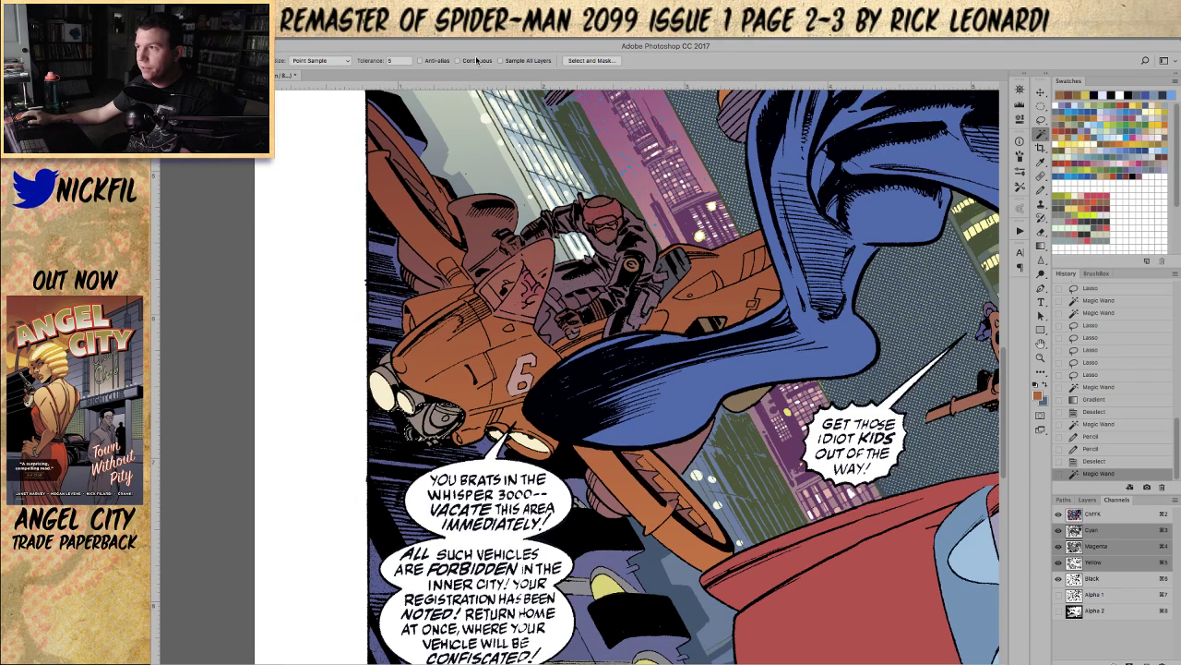
click(397, 414)
shift+click(425, 404)
shift+click(397, 382)
shift+click(412, 417)
shift+click(428, 440)
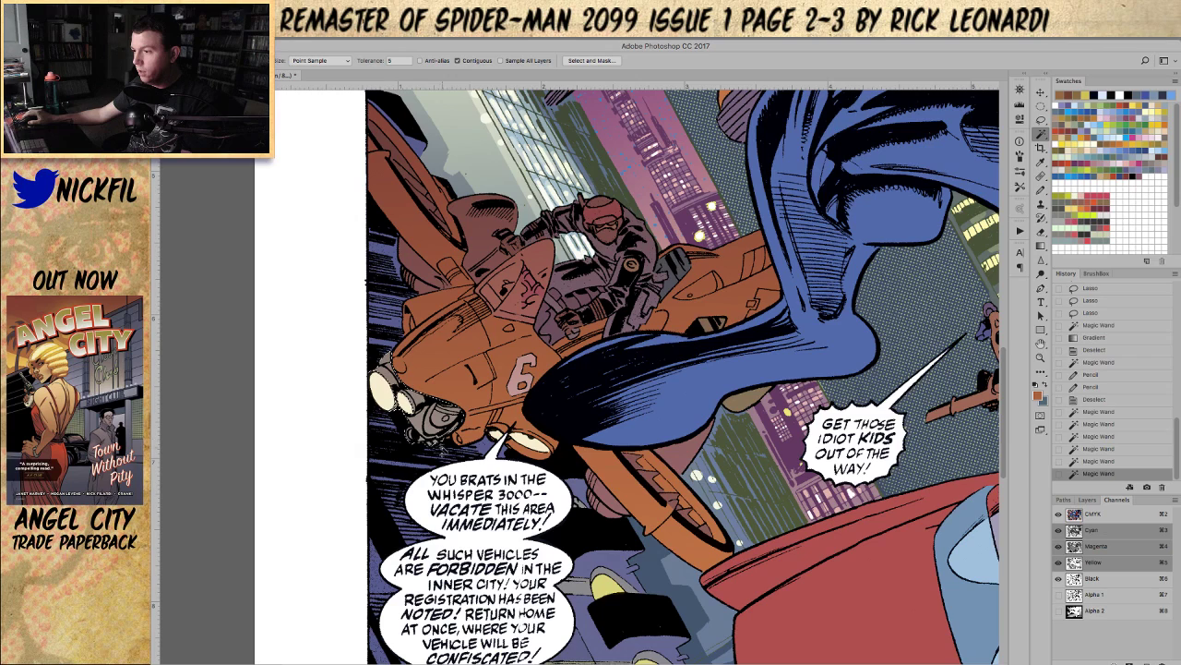
Step: Tint the selected headlight machinery with two faded swatch fills, the last in blue-grey, and clear the selection
drag(625, 409, 695, 516)
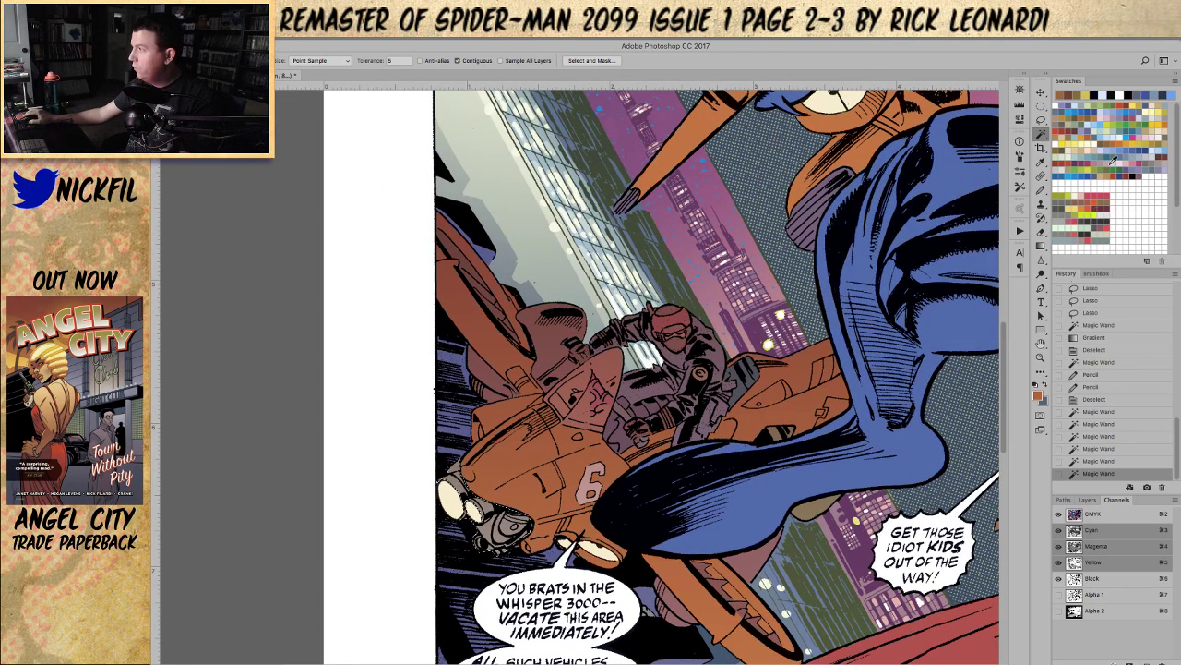
click(1132, 103)
key(alt+BackSpace)
click(1061, 108)
key(alt+BackSpace)
key(ctrl+d)
Step: Lasso the highlight shapes along the hood panels of the number 6 vehicle, between the headlights and the windshield
drag(644, 403, 410, 336)
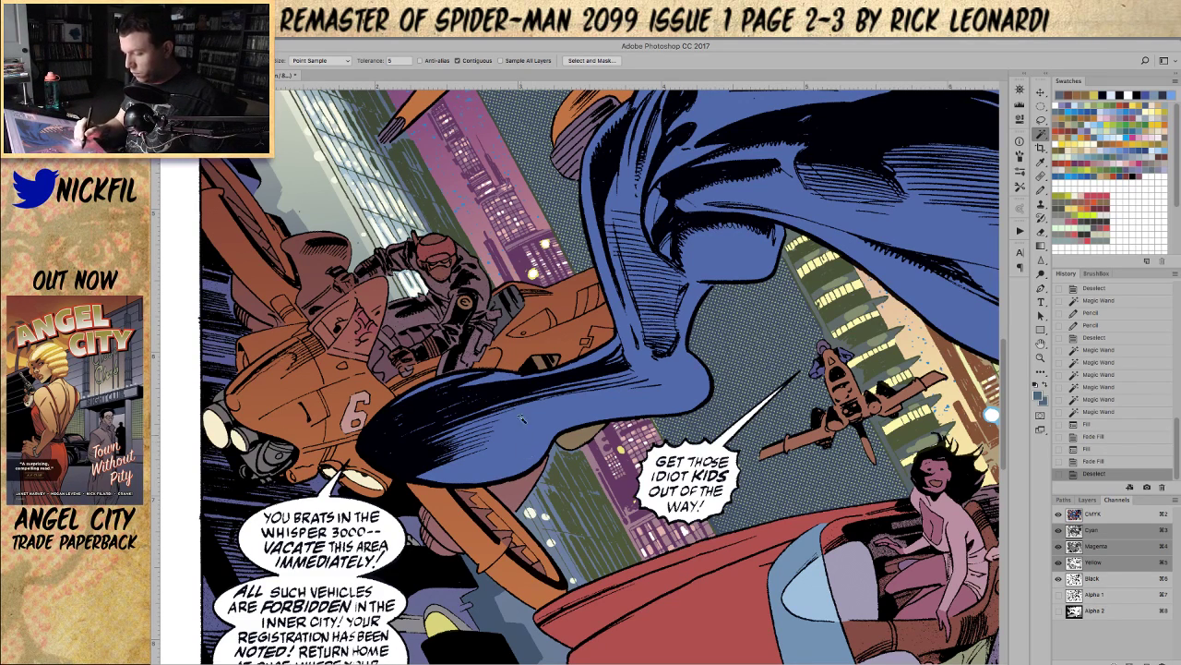
key(h)
drag(526, 499, 633, 439)
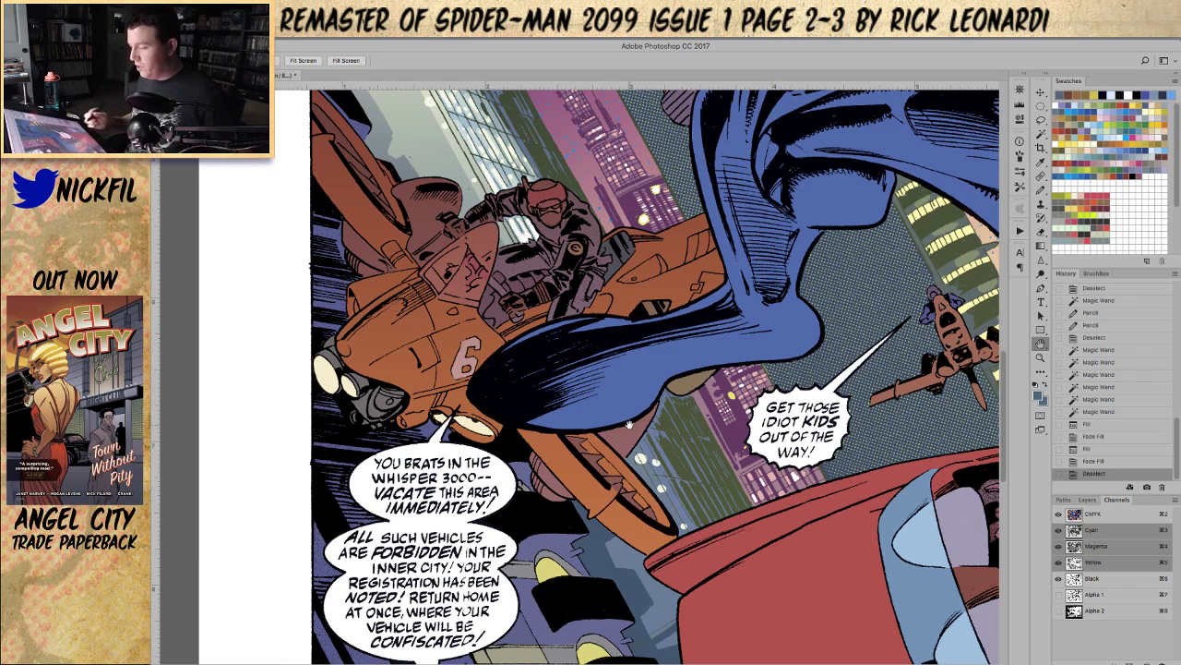
drag(554, 386, 652, 464)
key(l)
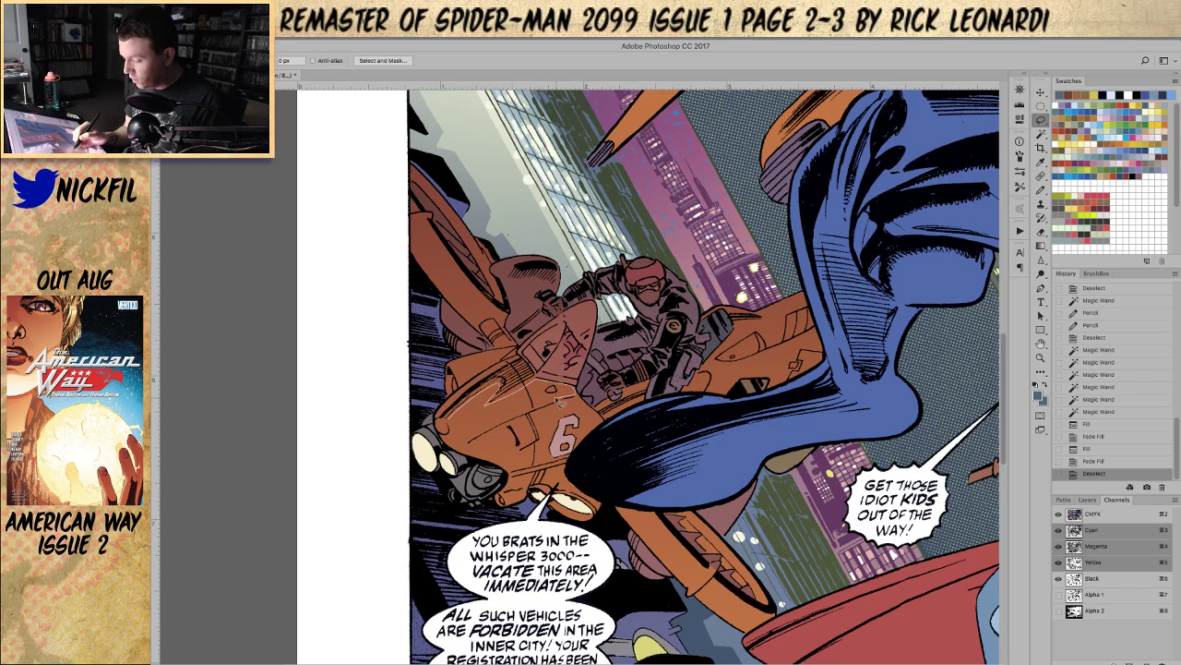
mouse_move(478, 449)
mouse_down()
mouse_move(592, 406)
mouse_move(469, 458)
mouse_move(445, 441)
mouse_move(450, 406)
mouse_move(446, 441)
mouse_move(445, 421)
mouse_up()
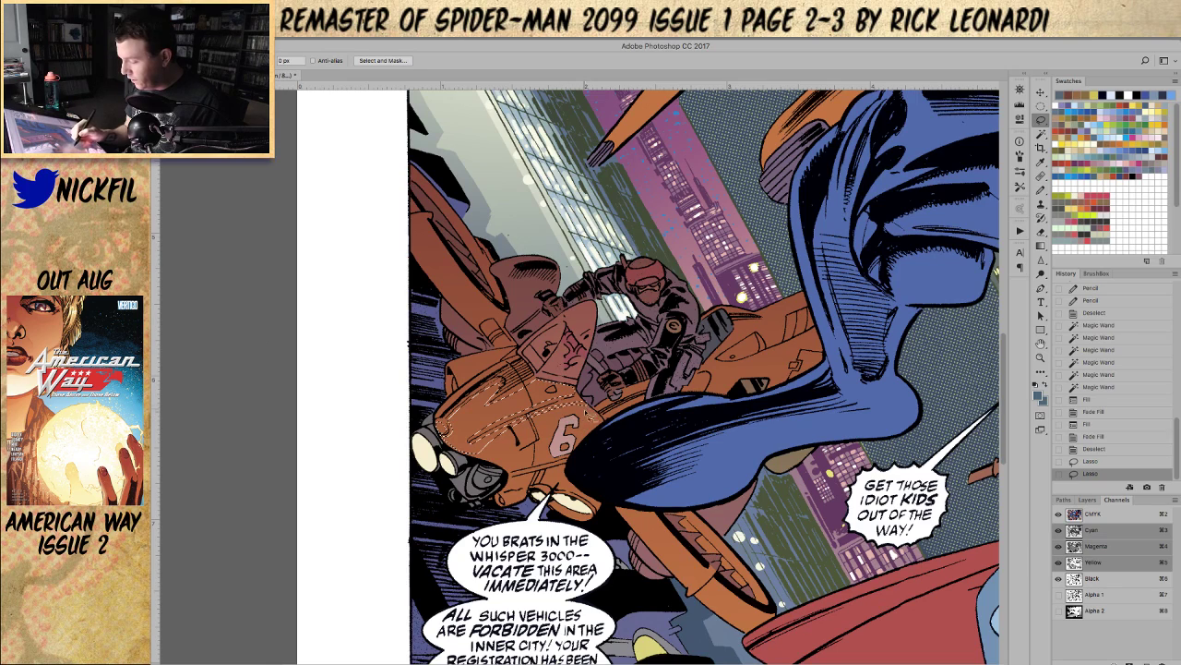
drag(598, 419, 595, 392)
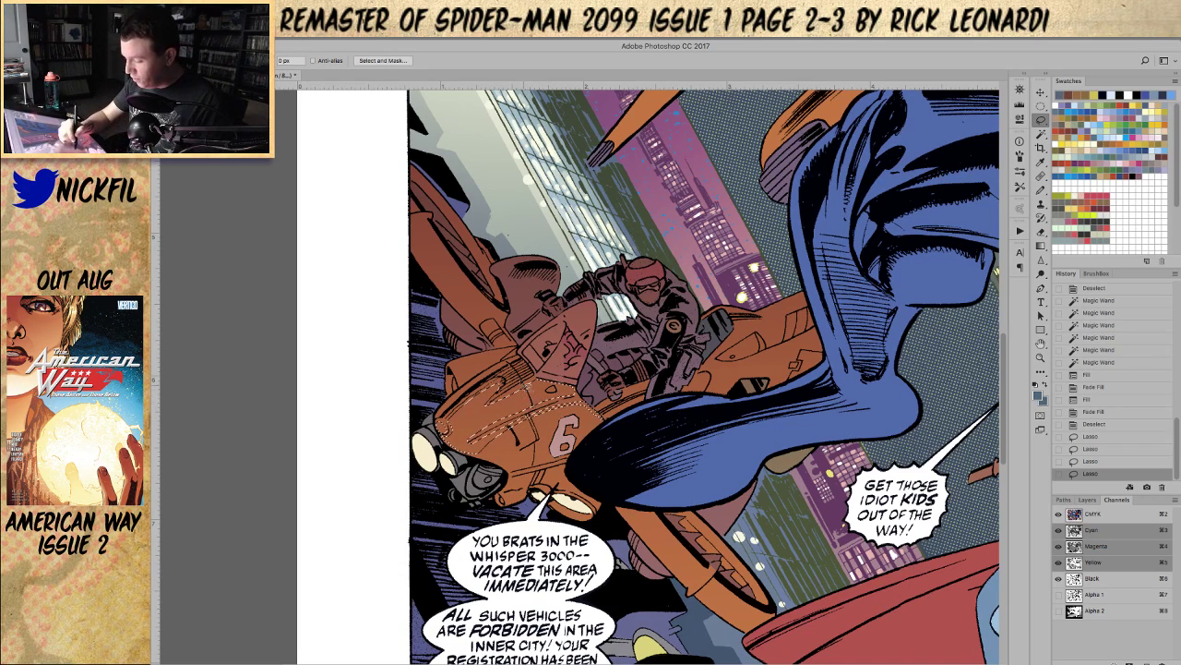
drag(532, 399, 530, 410)
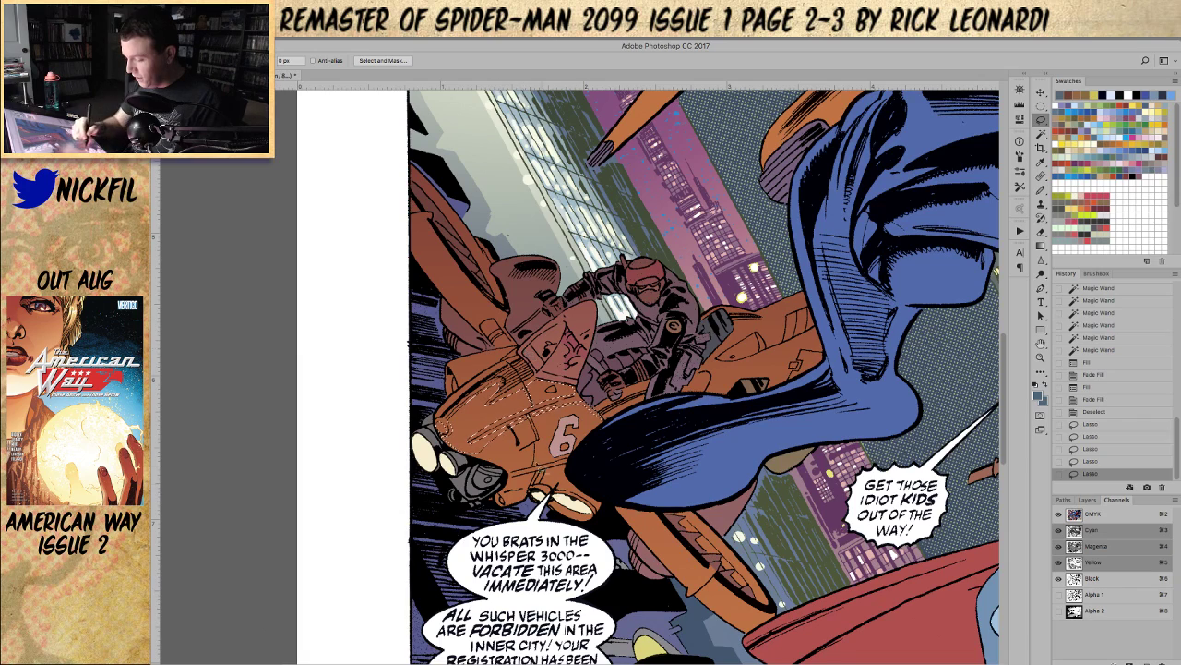
drag(536, 422, 515, 430)
mouse_move(496, 469)
mouse_down()
mouse_move(491, 455)
mouse_move(468, 459)
mouse_up()
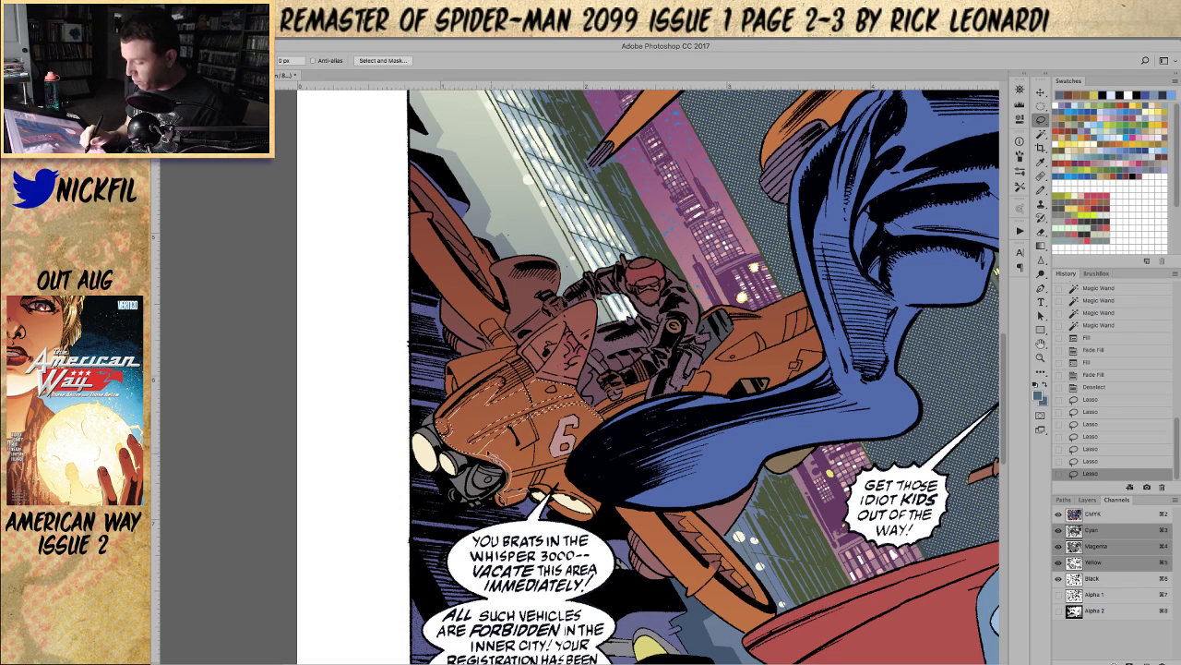
drag(495, 446, 503, 435)
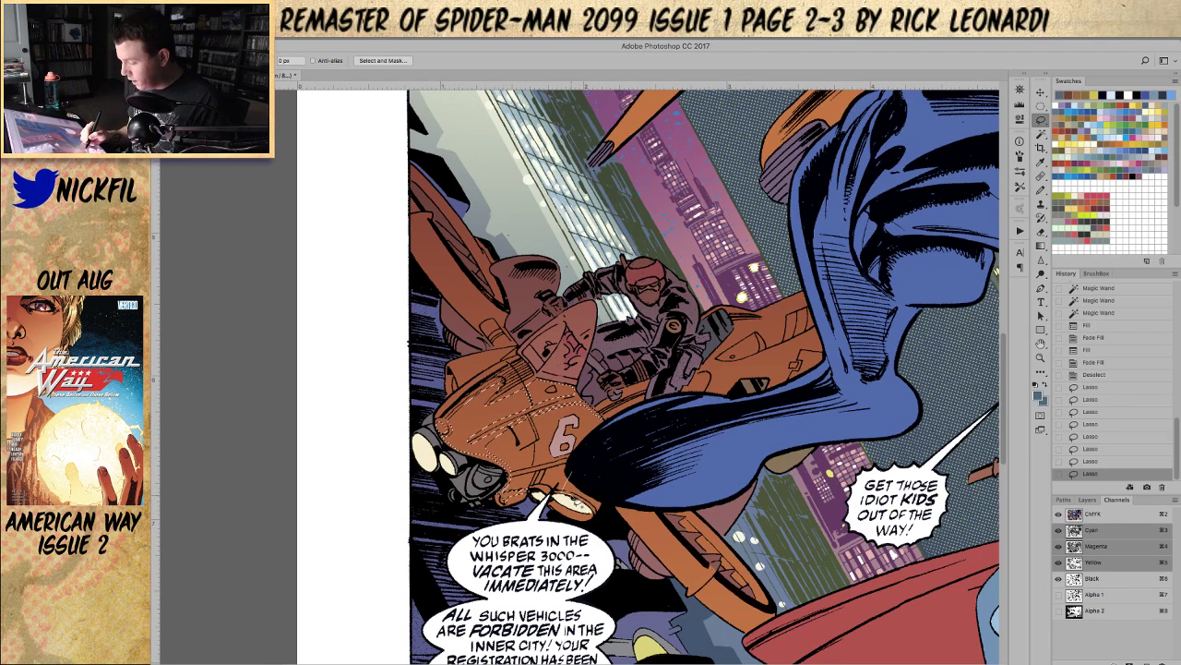
Step: Refine the Lasso selection on the vehicle's lower body, around the lower headlights and the edge of Spider-Man's foot
mouse_move(569, 480)
mouse_down()
mouse_move(602, 506)
mouse_move(587, 480)
mouse_up()
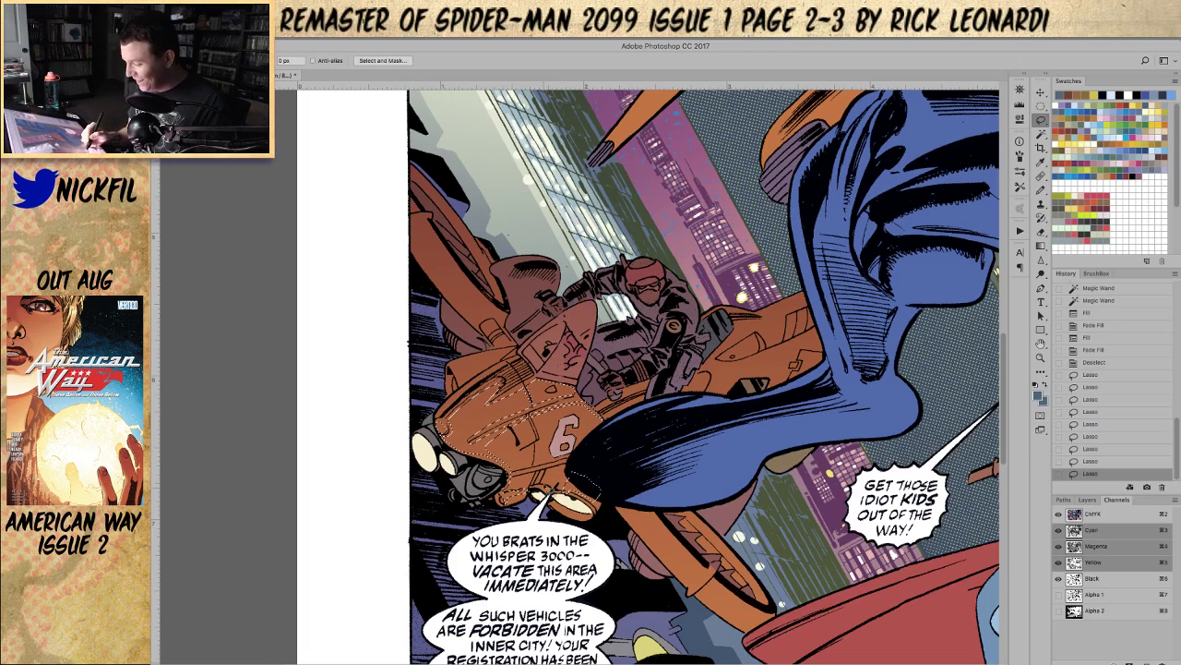
drag(557, 482, 537, 490)
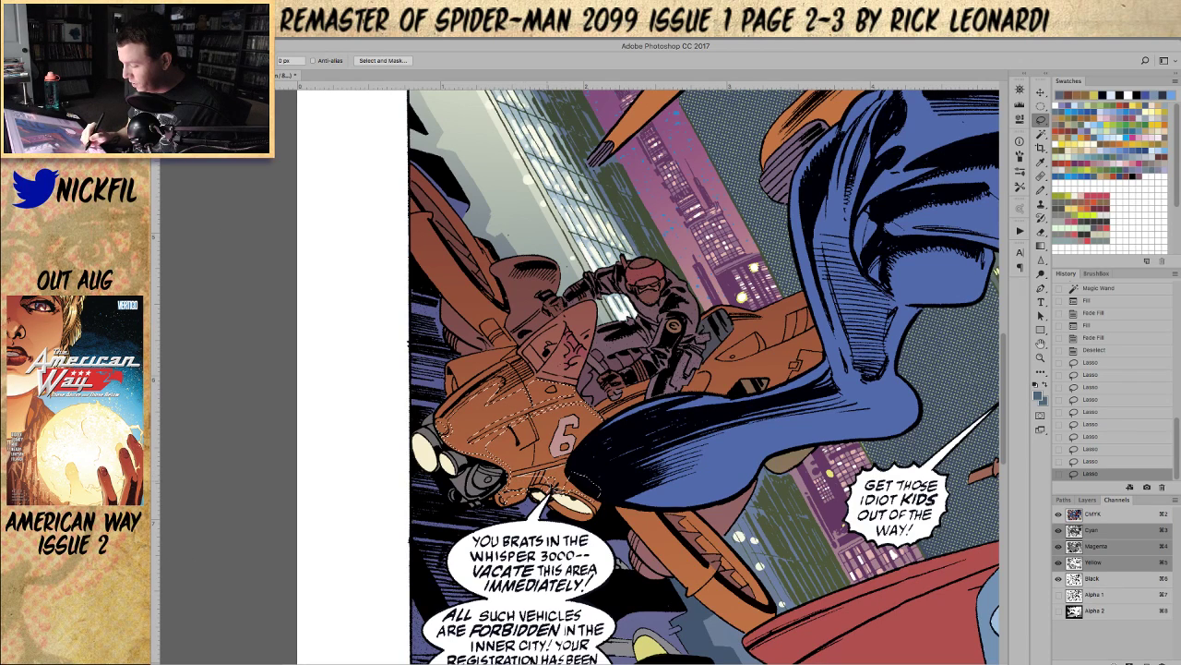
drag(579, 476, 602, 449)
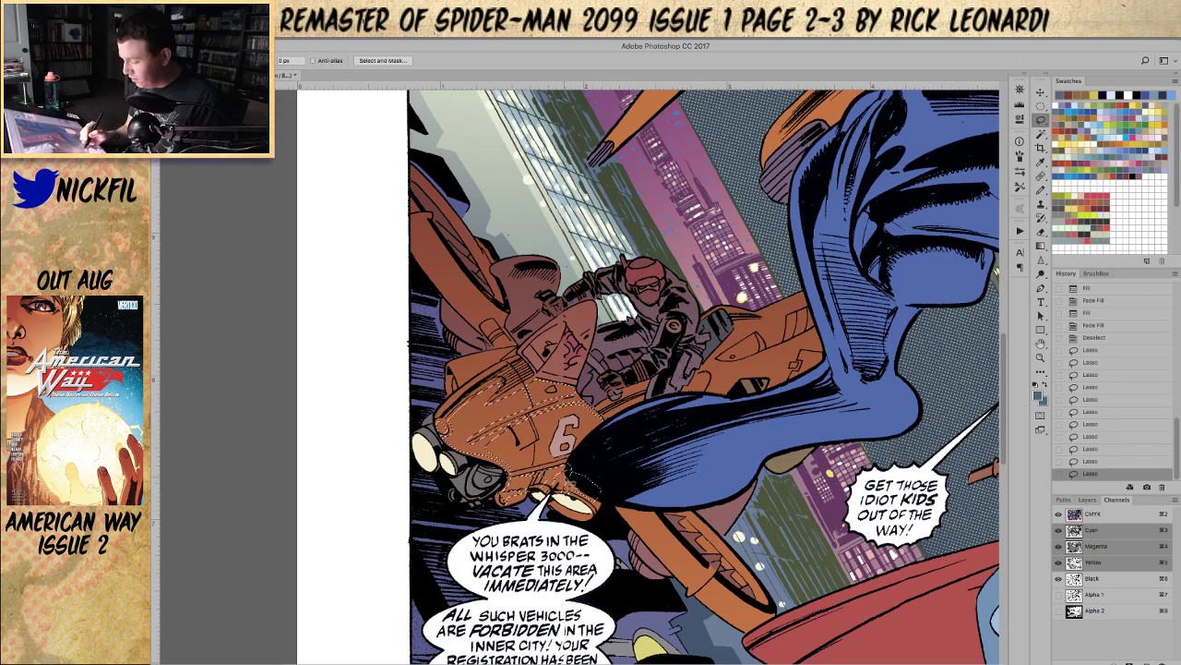
drag(572, 473, 580, 453)
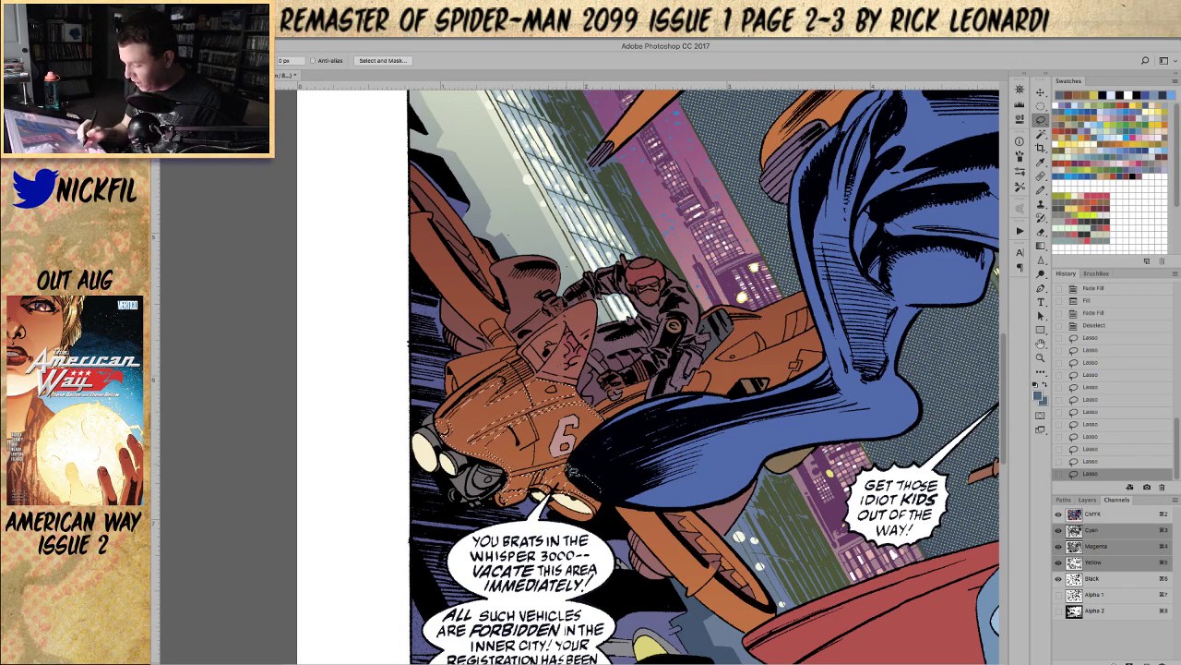
drag(534, 491, 558, 493)
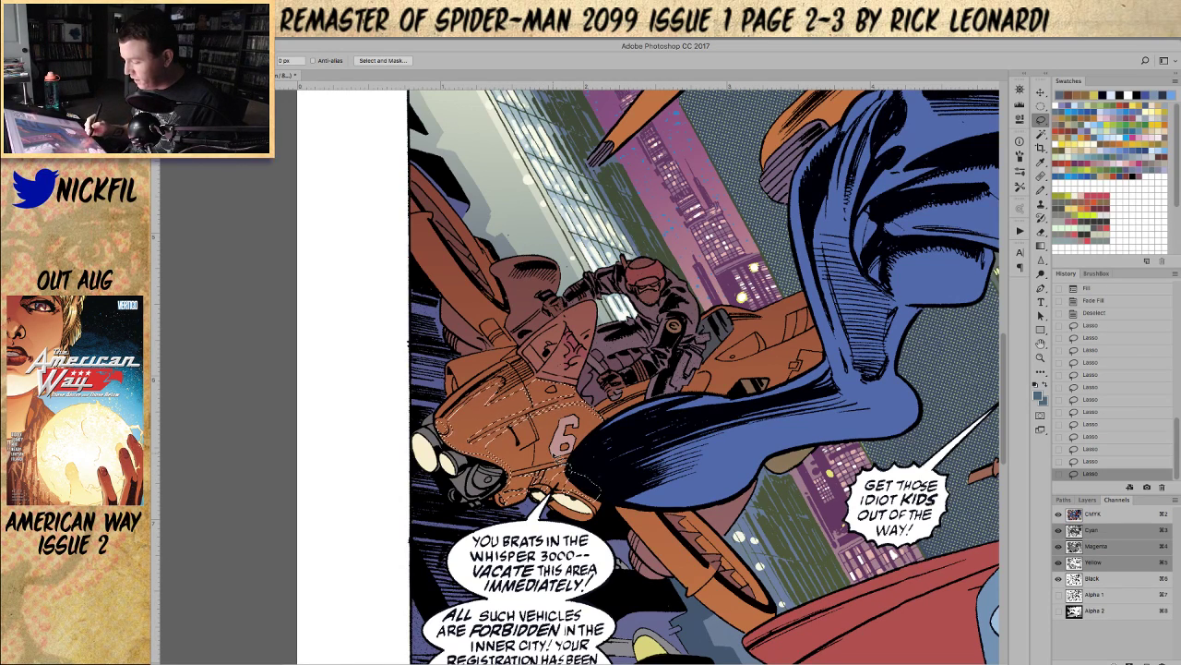
Step: Sample the orange of the number 6 vehicle's hood as the Gradient tool's colour
key(space)
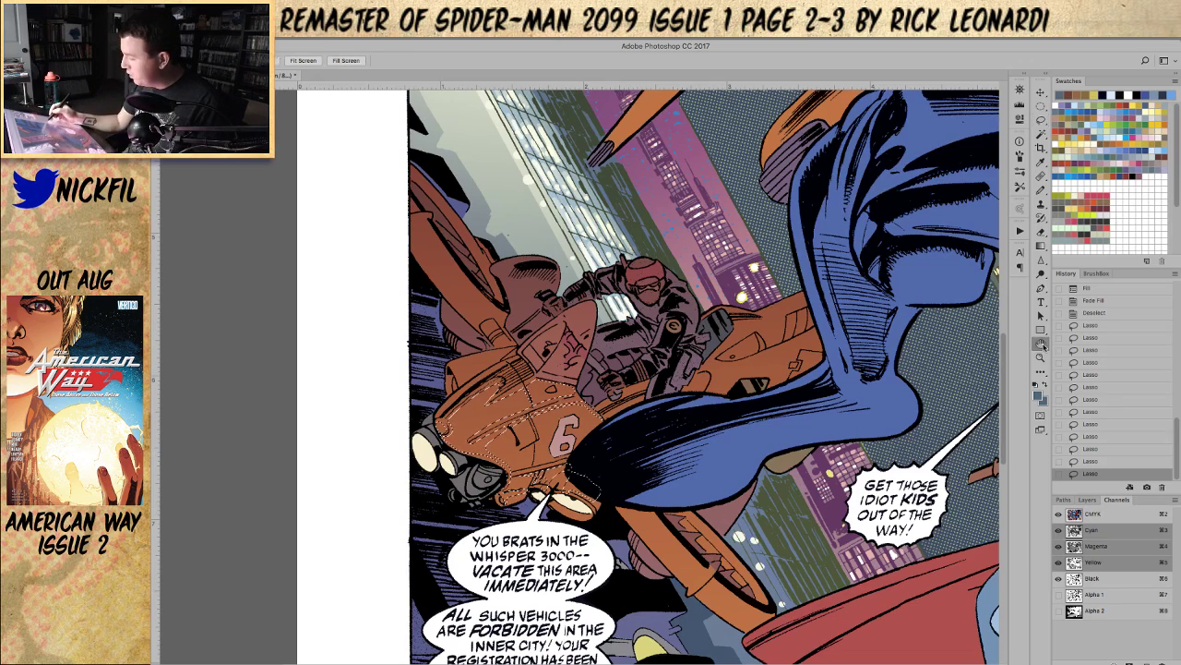
drag(717, 511, 673, 464)
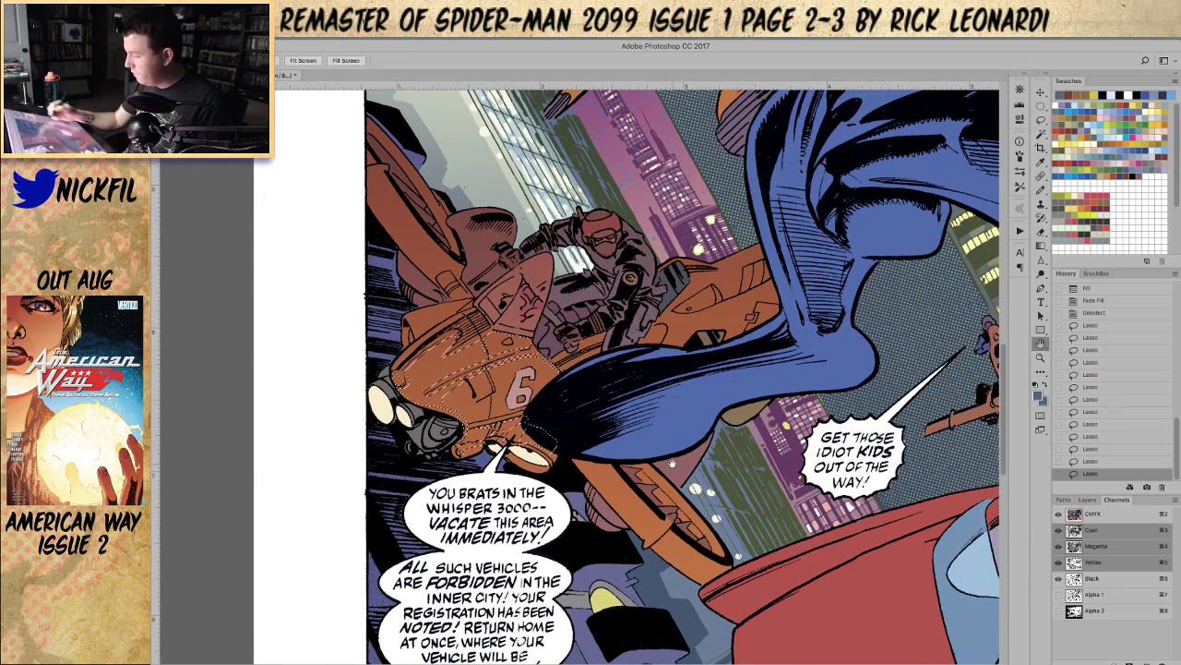
key(g)
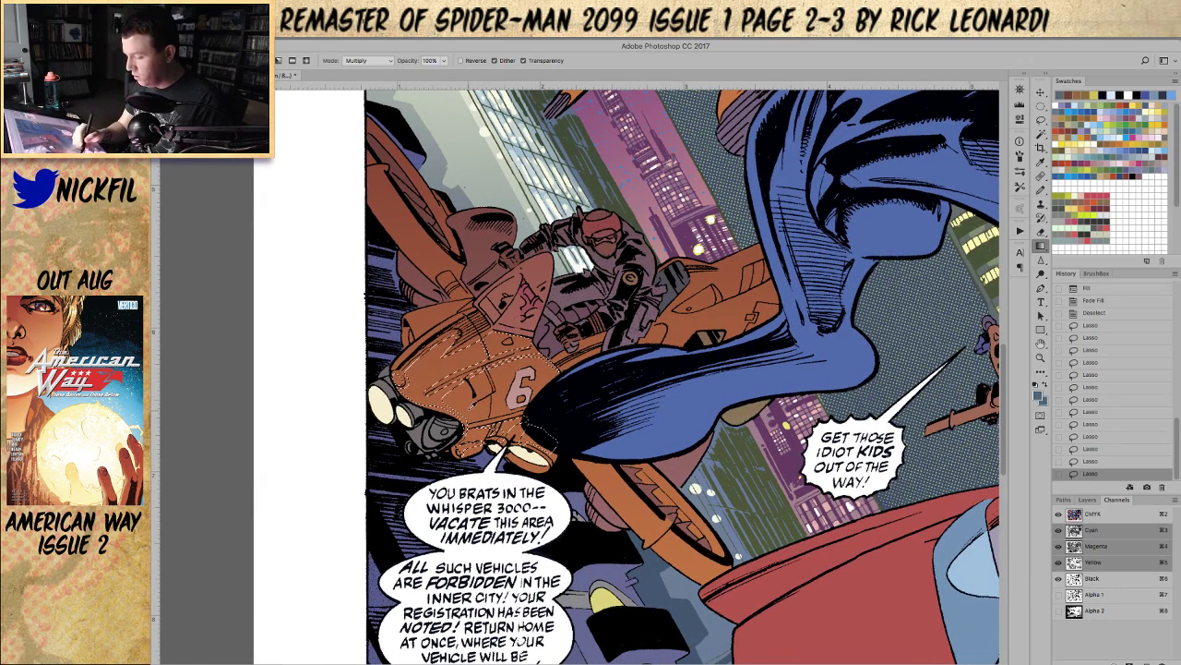
alt+click(498, 367)
Step: Review the colouring of the whole double-page spread and of the number 6 vehicle within it
key(z)
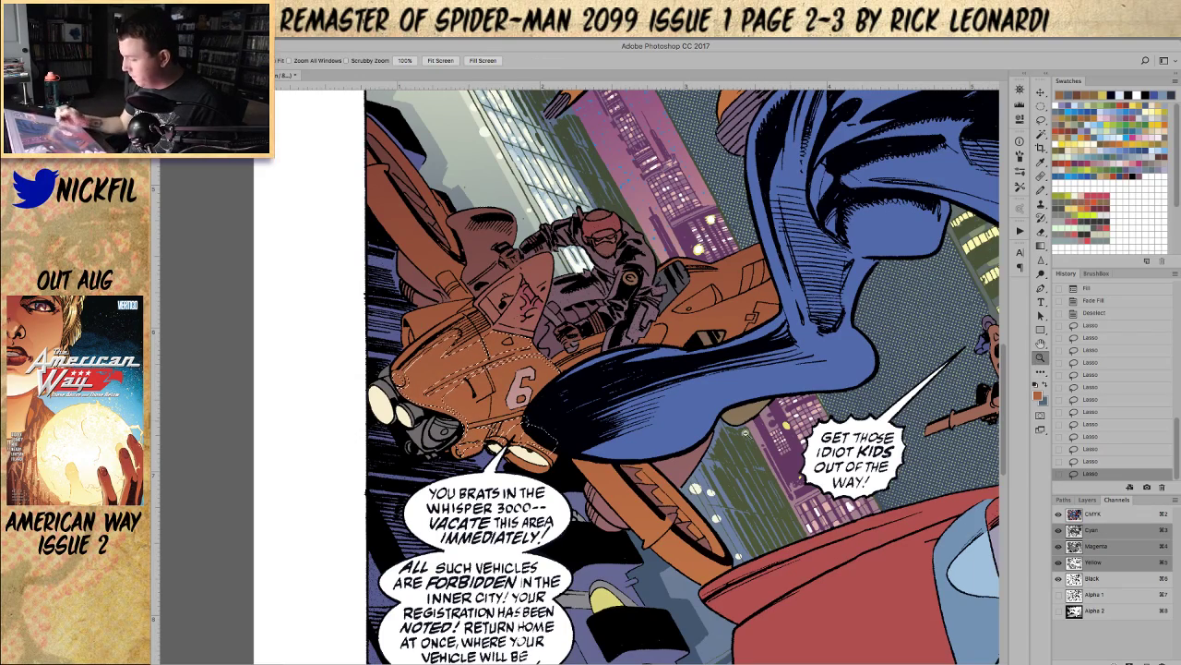
alt+click(596, 474)
key(h)
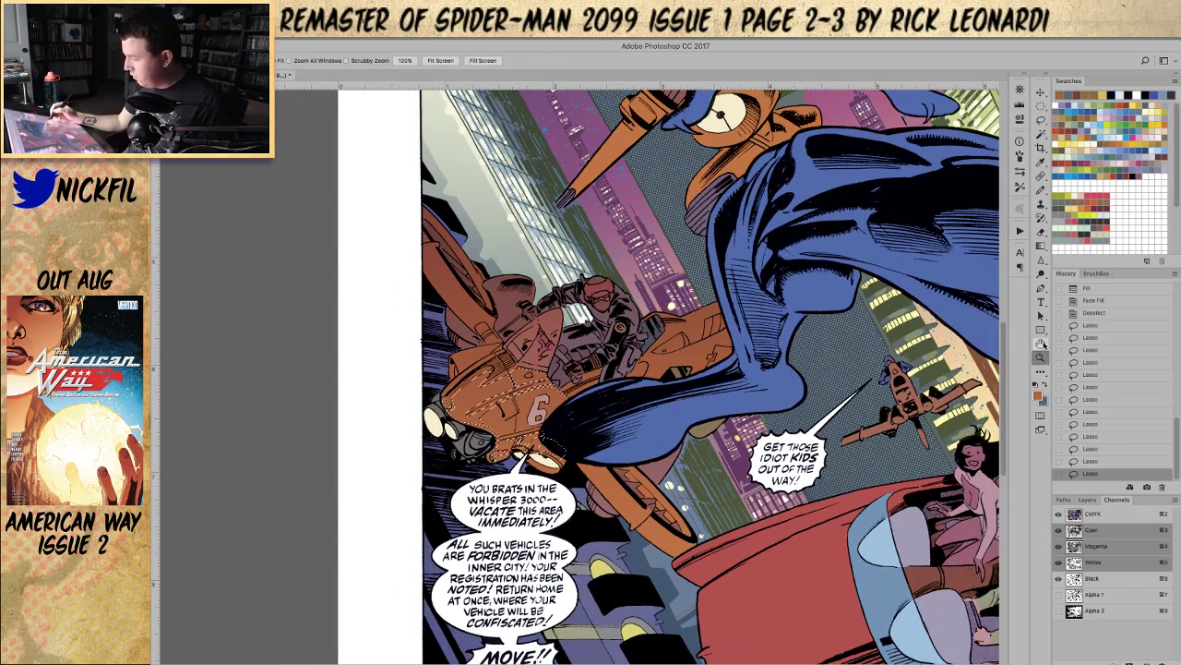
drag(794, 483, 704, 473)
key(z)
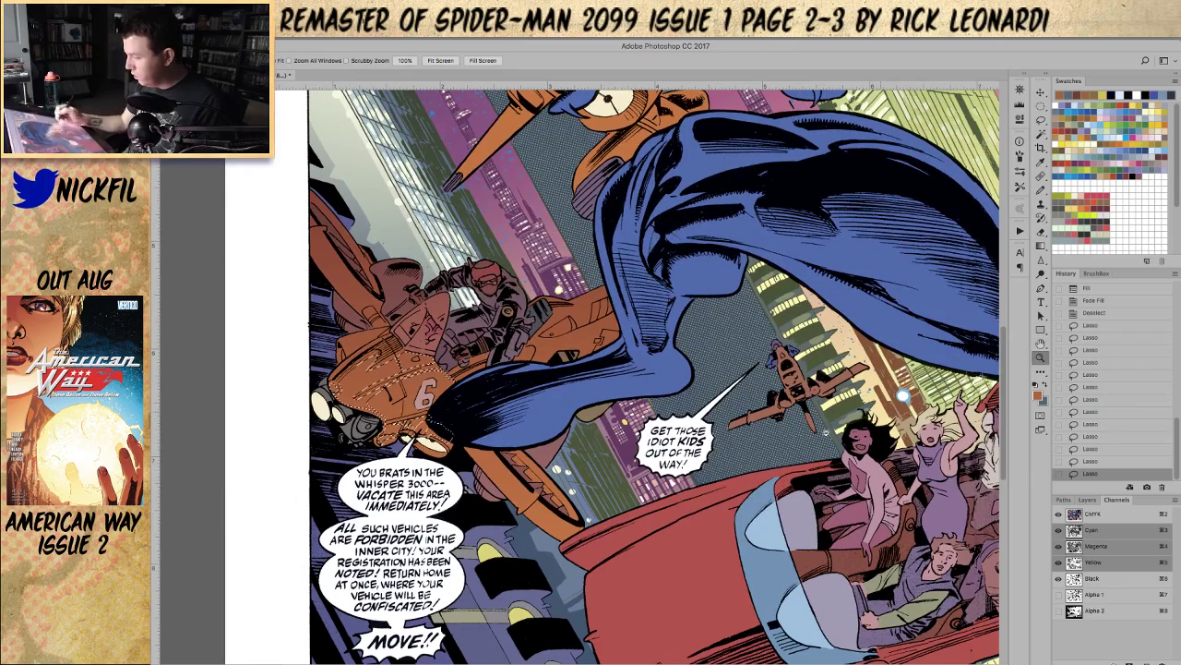
alt+click(810, 450)
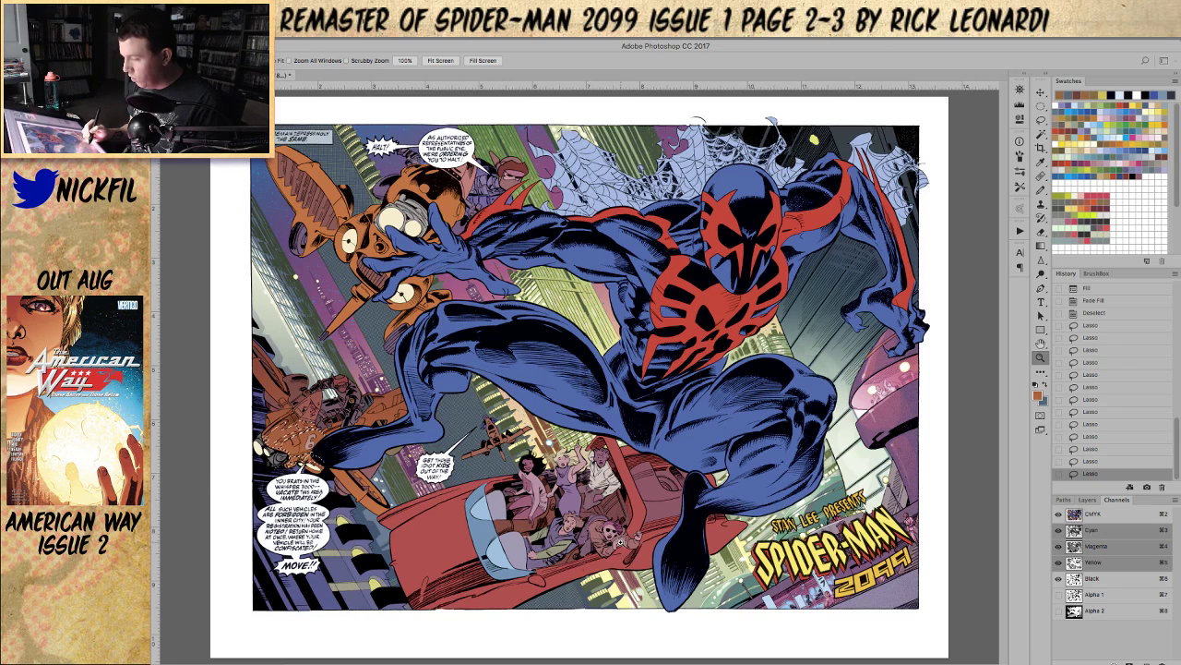
click(1040, 344)
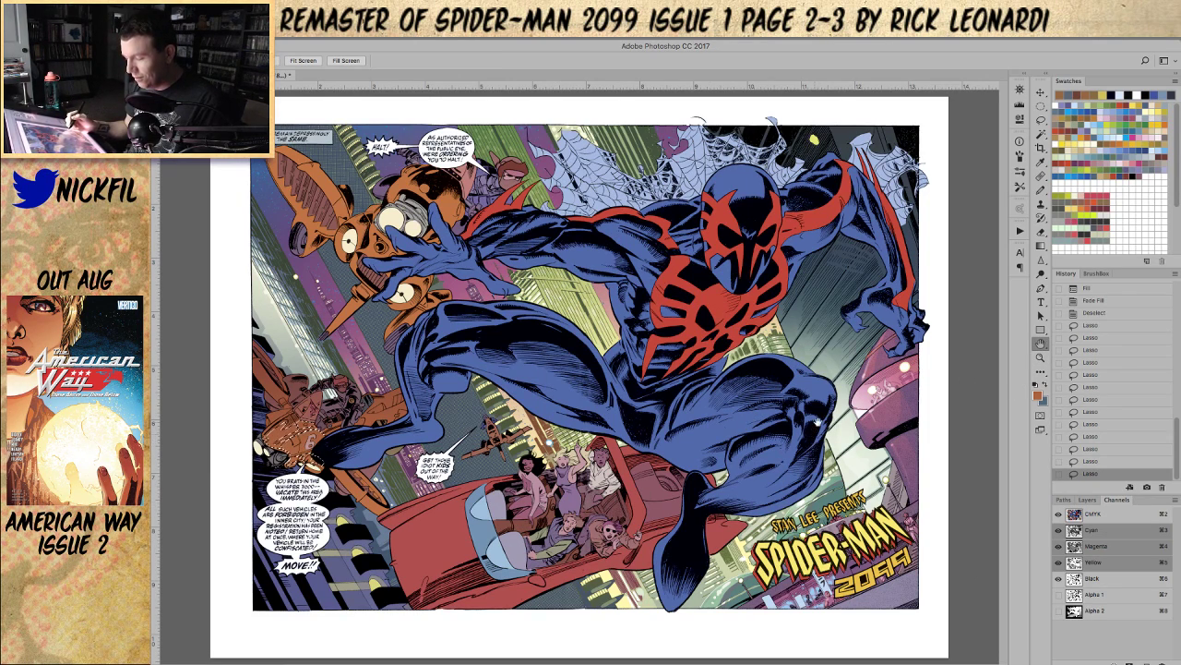
click(1040, 357)
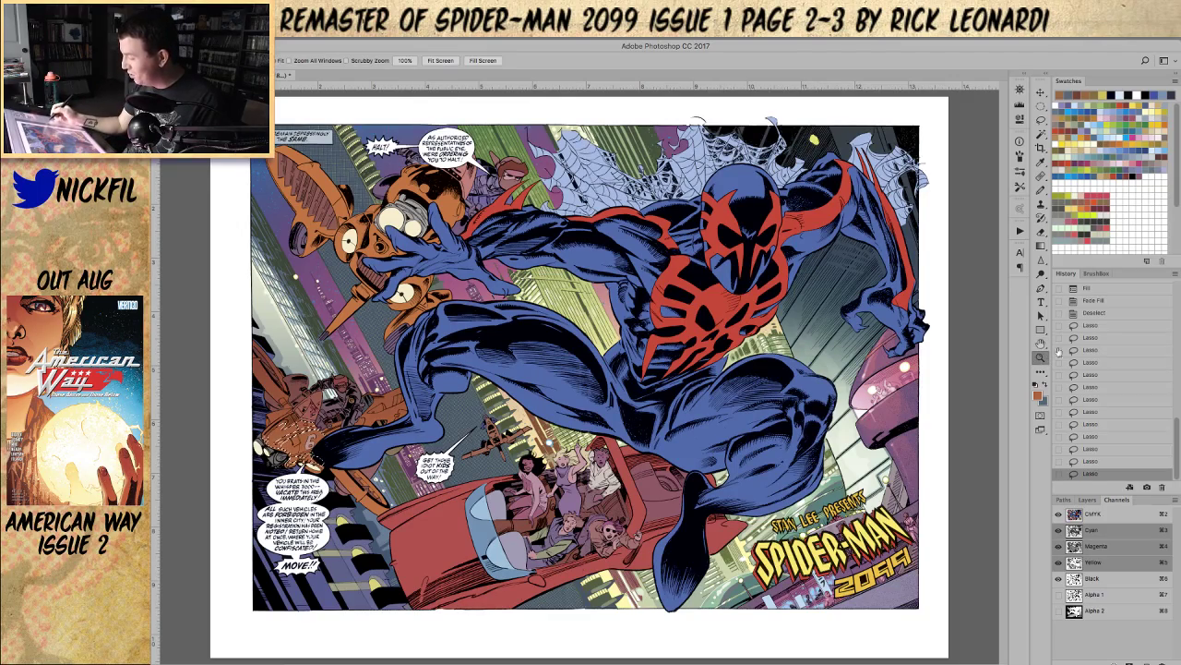
click(328, 436)
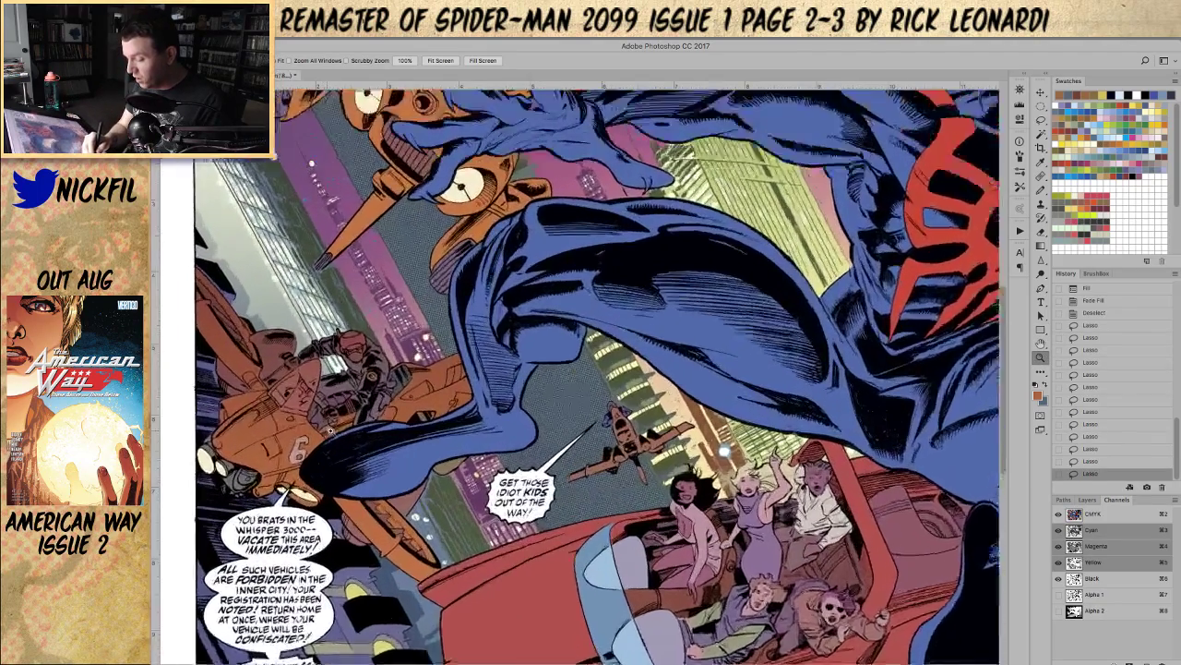
click(1040, 344)
drag(288, 607, 488, 535)
Step: Lighten the selected hood shapes with several short orange gradients in Screen mode from above and below, and clear the selection
click(1058, 129)
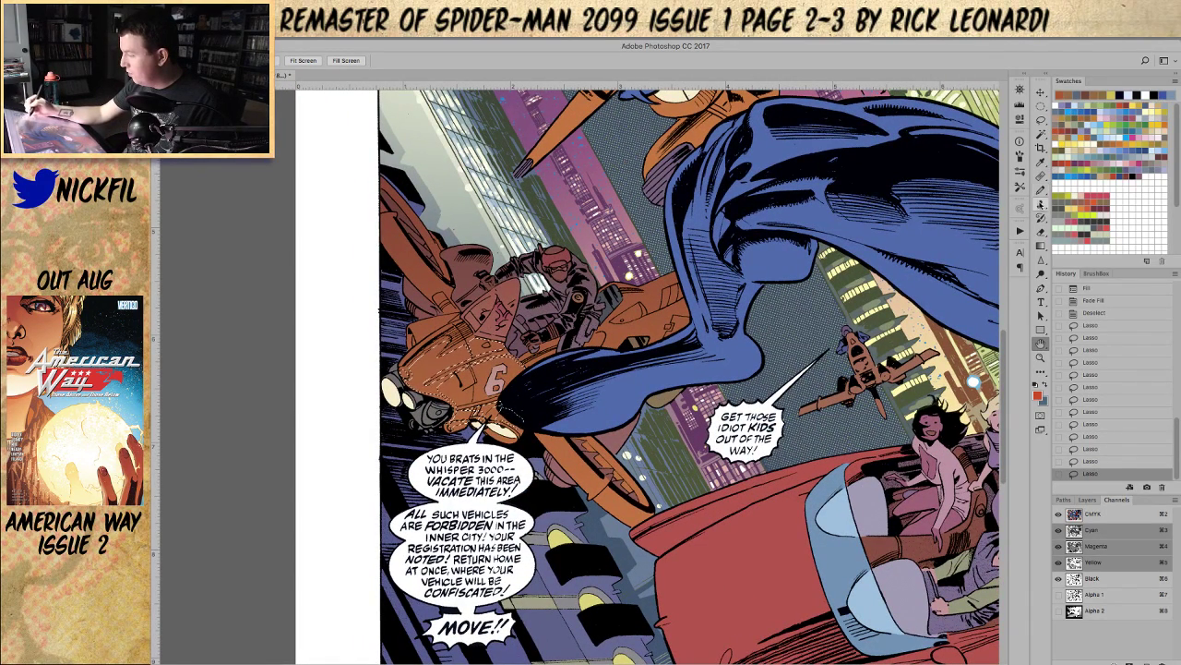
click(1040, 246)
click(359, 61)
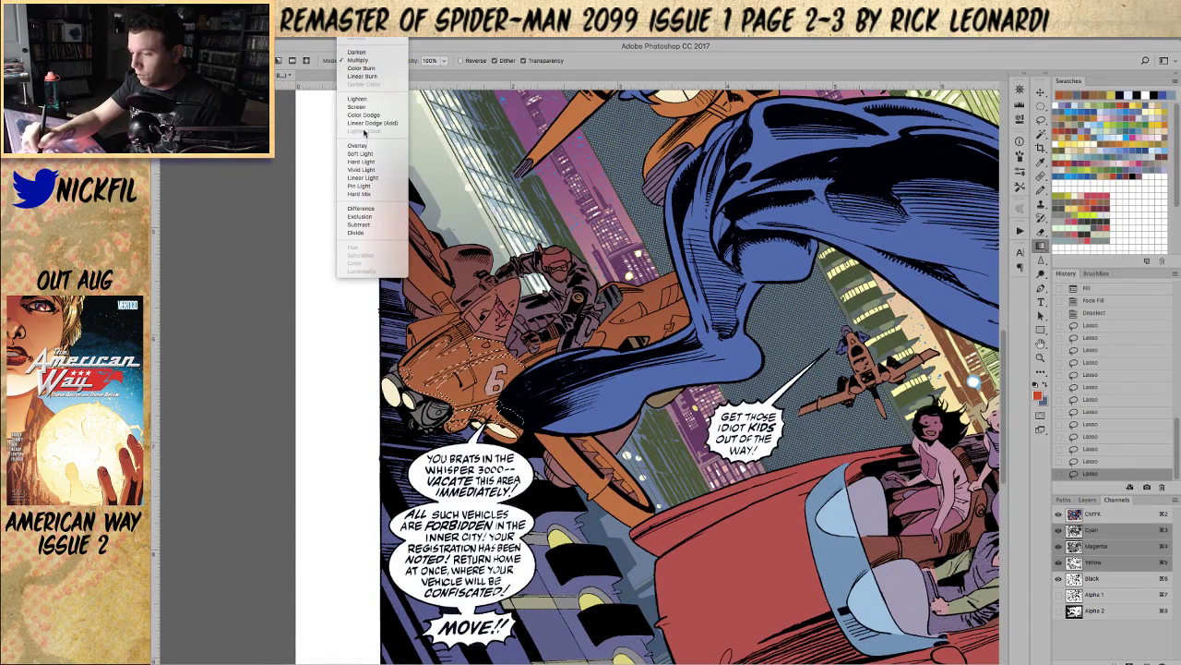
click(367, 115)
drag(433, 354, 458, 402)
drag(478, 352, 469, 399)
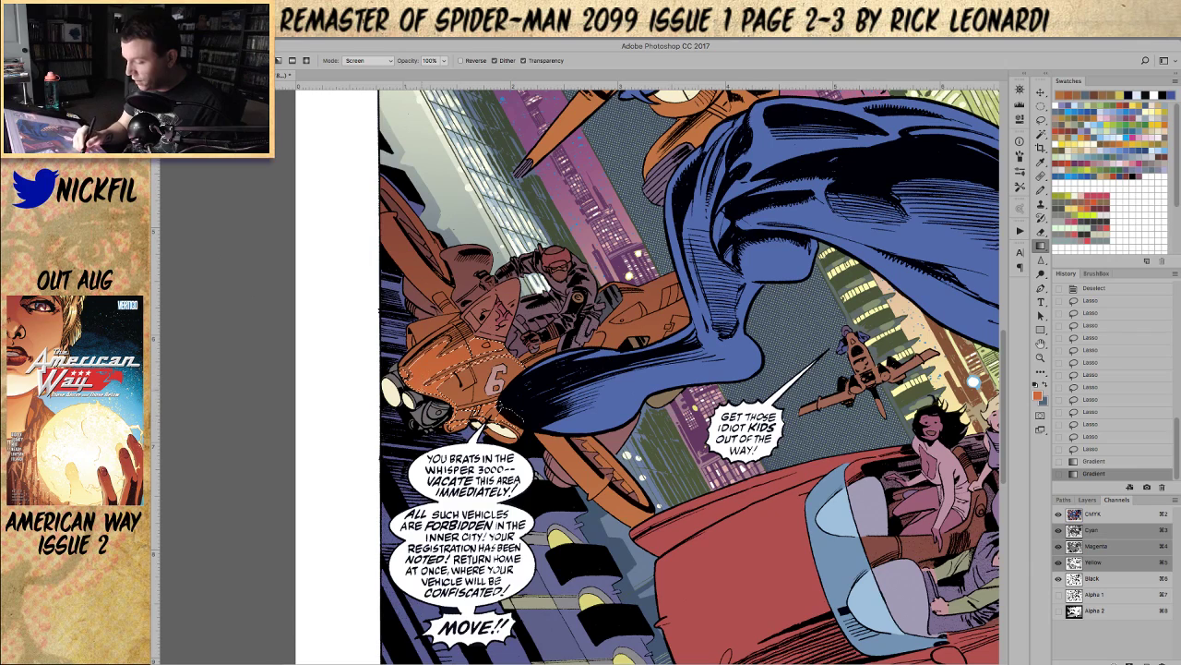
drag(418, 438, 488, 283)
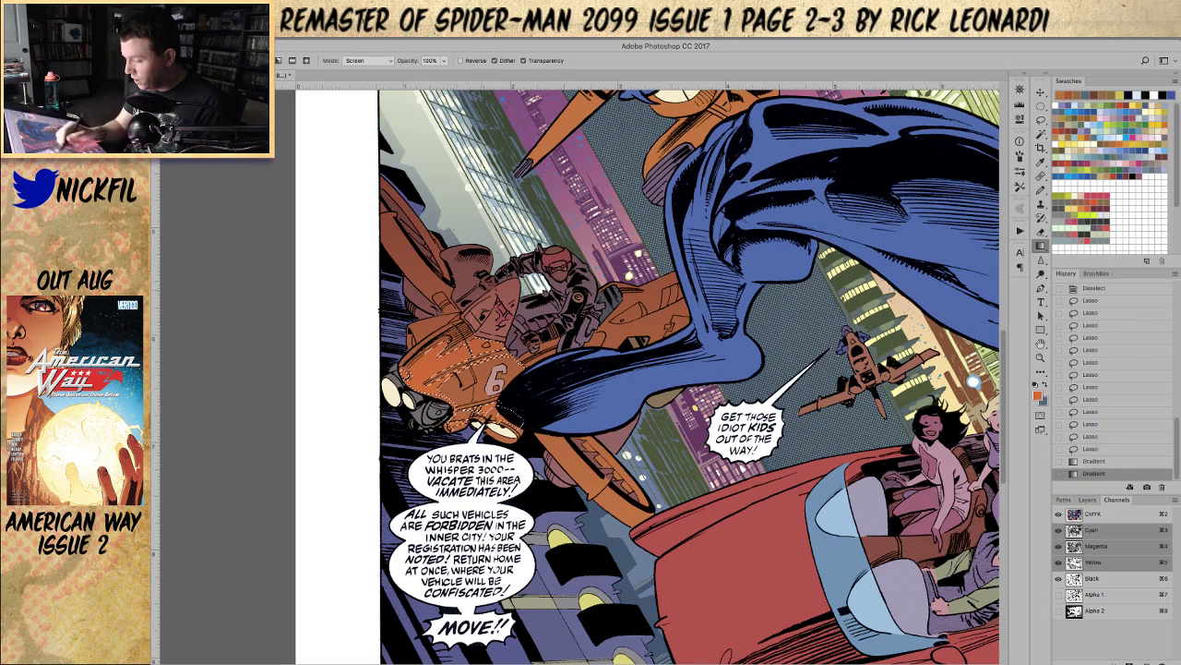
drag(431, 426, 464, 349)
key(super+d)
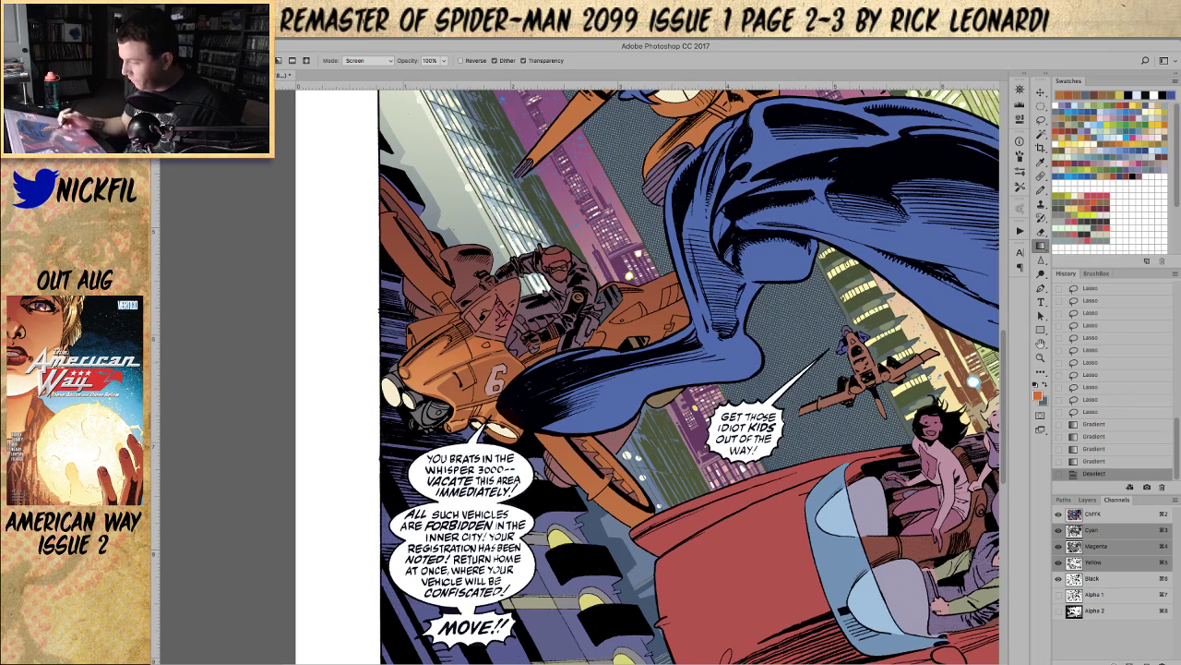
Step: Select thin highlight shapes on the front of the number 6 vehicle's hood, above the headlights, with the Lasso tool
key(l)
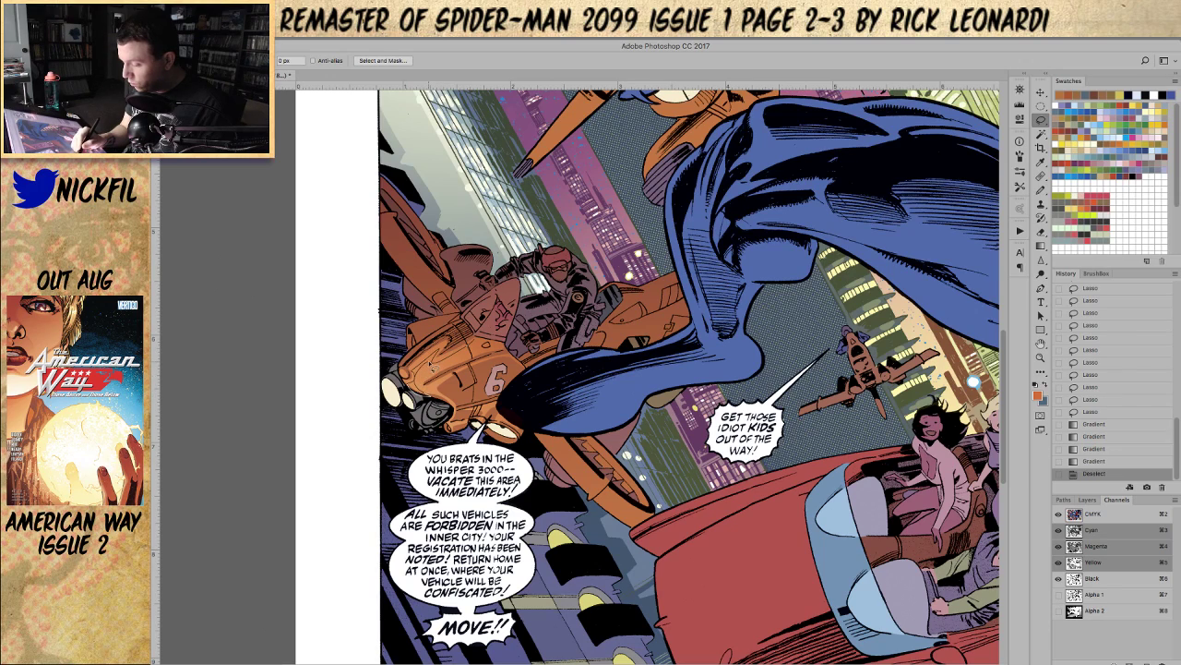
mouse_move(429, 372)
mouse_down()
mouse_move(484, 339)
mouse_move(448, 353)
mouse_move(444, 394)
mouse_move(425, 371)
mouse_move(413, 390)
mouse_move(438, 348)
mouse_move(432, 364)
mouse_move(466, 358)
mouse_move(443, 369)
mouse_move(471, 376)
mouse_move(438, 367)
mouse_move(469, 367)
mouse_up()
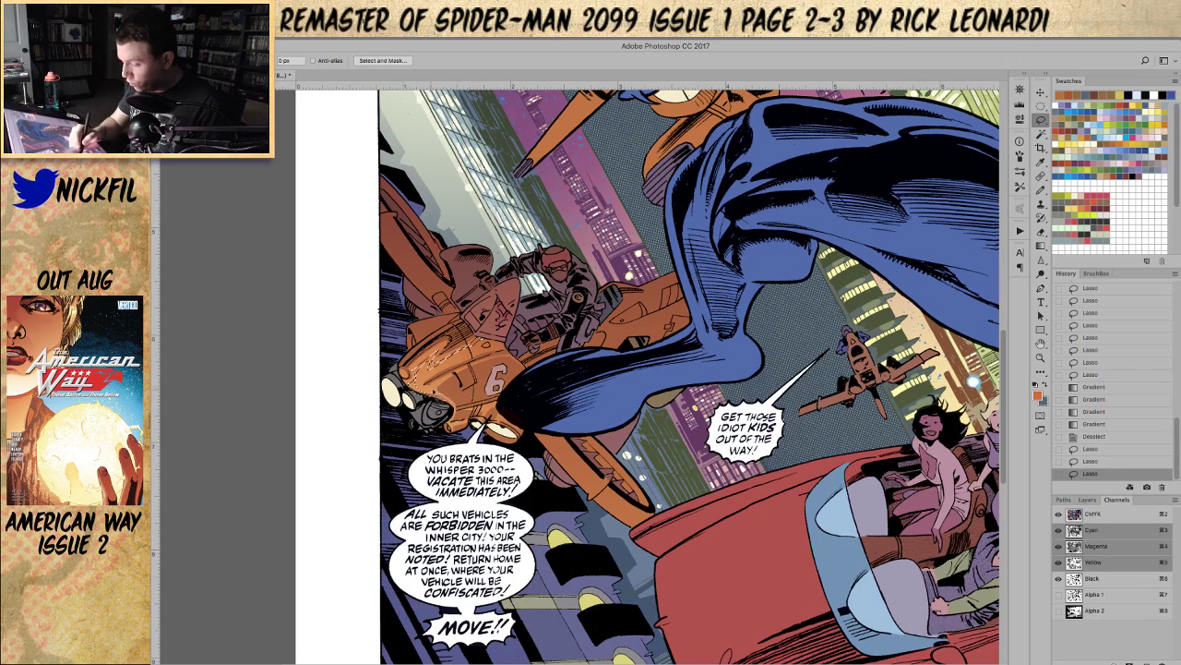
mouse_move(450, 384)
mouse_down()
mouse_move(462, 381)
mouse_move(454, 397)
mouse_up()
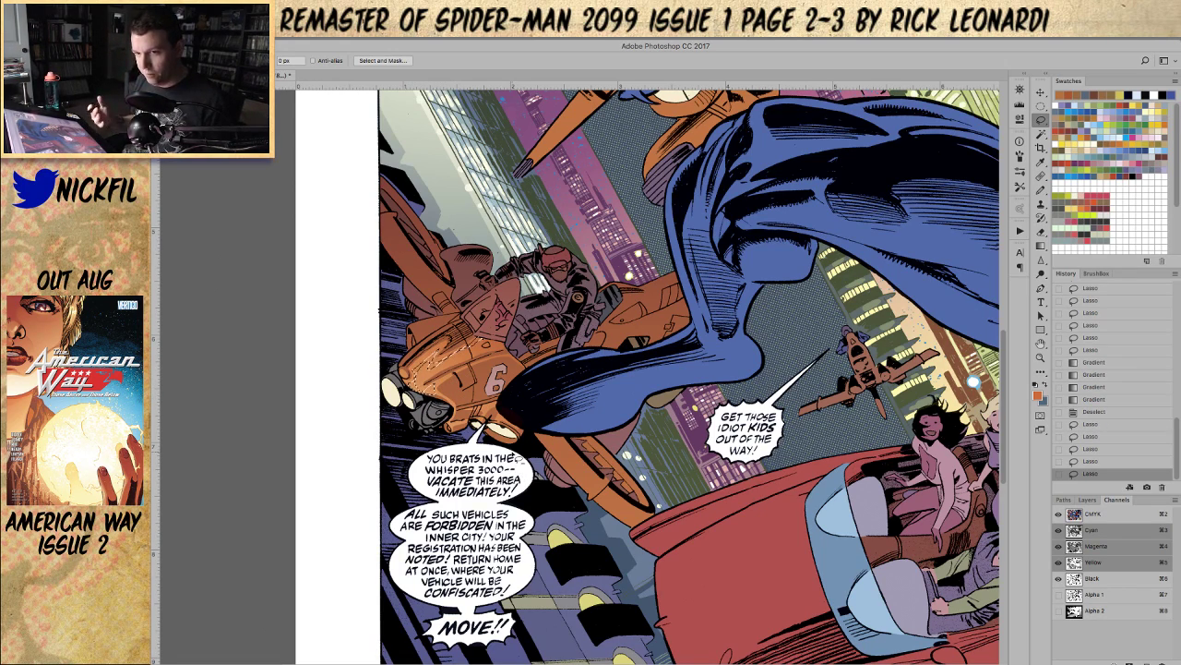
Step: Brighten the selected hood highlights with diagonal Screen gradients in a sampled light orange, and clear the selection
key(z)
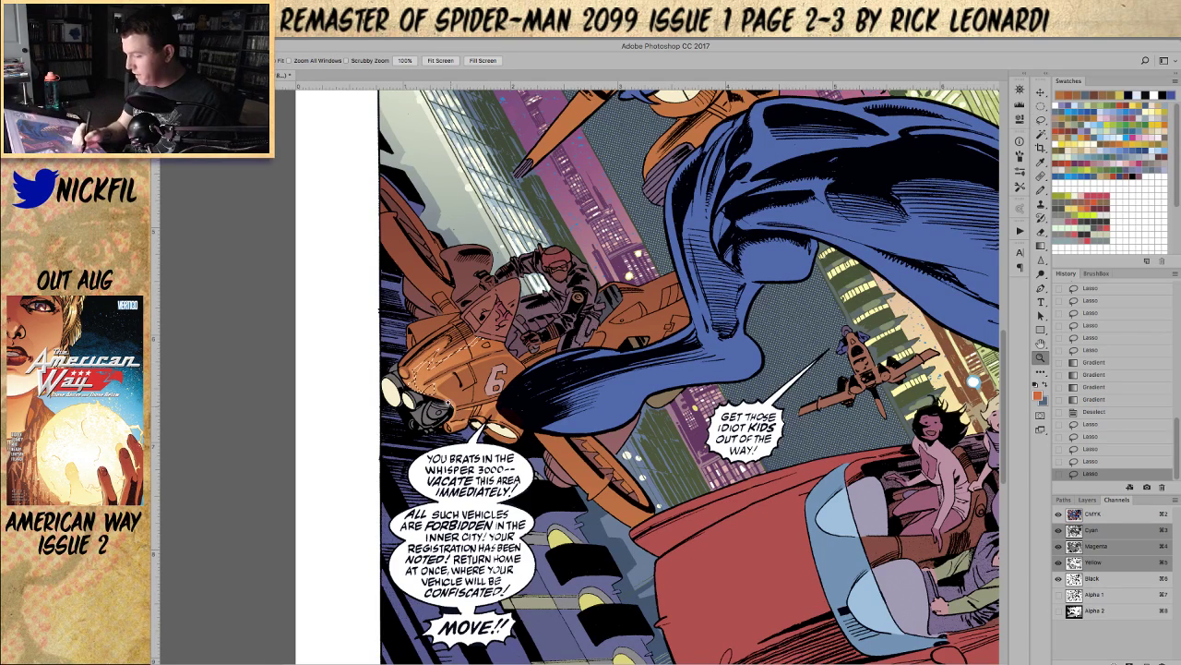
click(448, 404)
key(space)
drag(636, 415, 679, 378)
click(1040, 246)
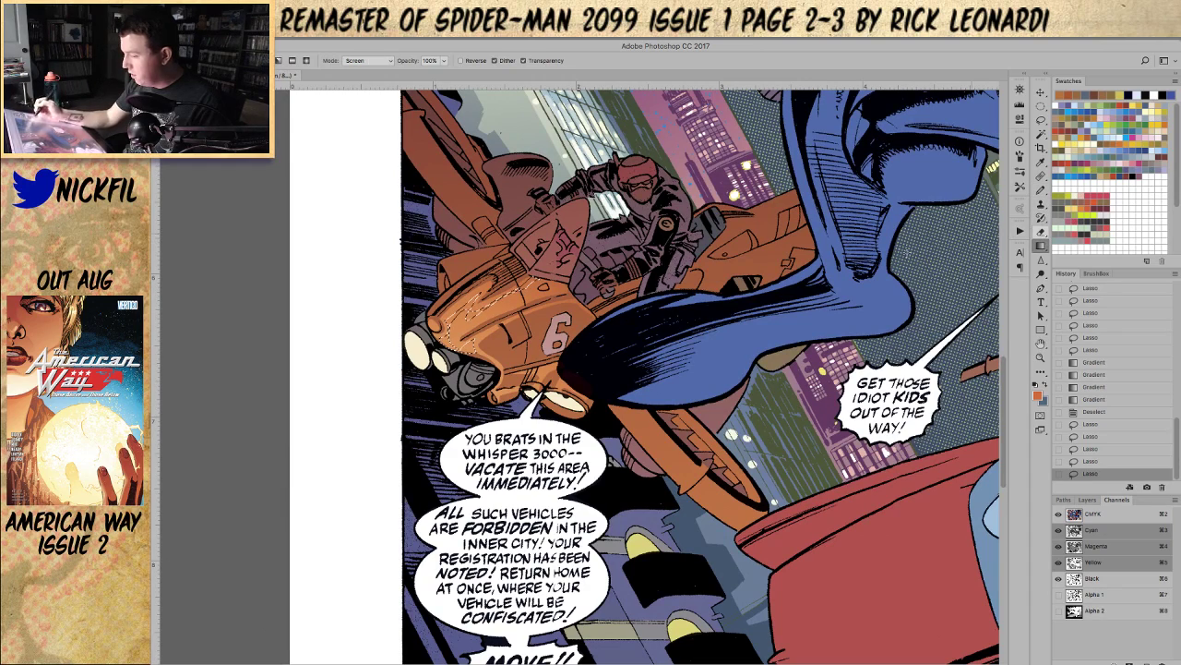
drag(419, 370, 477, 305)
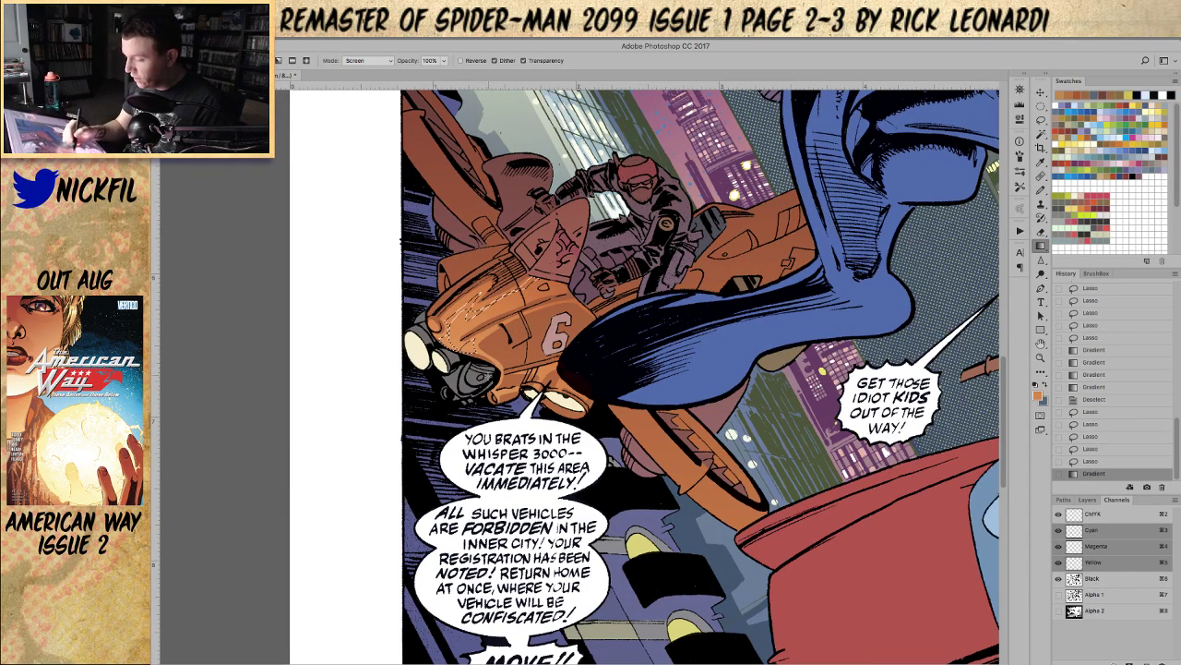
alt+click(446, 339)
drag(415, 396, 549, 252)
drag(439, 391, 518, 290)
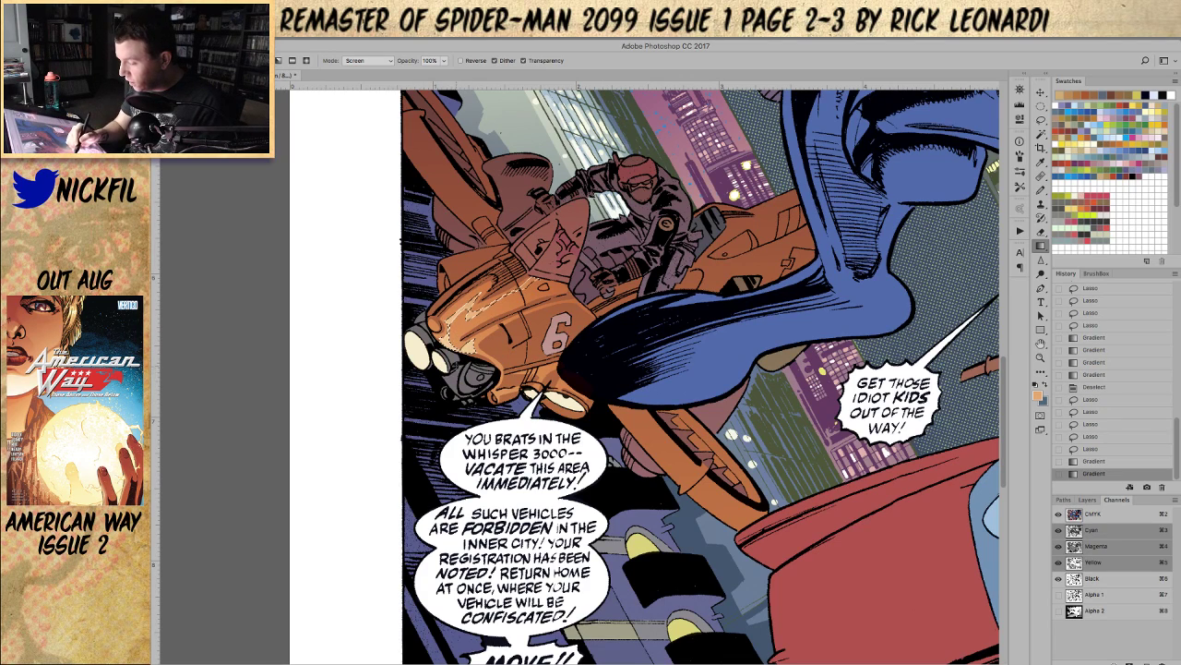
drag(417, 413, 498, 295)
key(ctrl+d)
Step: Sample the hood's orange for the Pencil tool, turn on its Shape Dynamics and choose the size control
key(b)
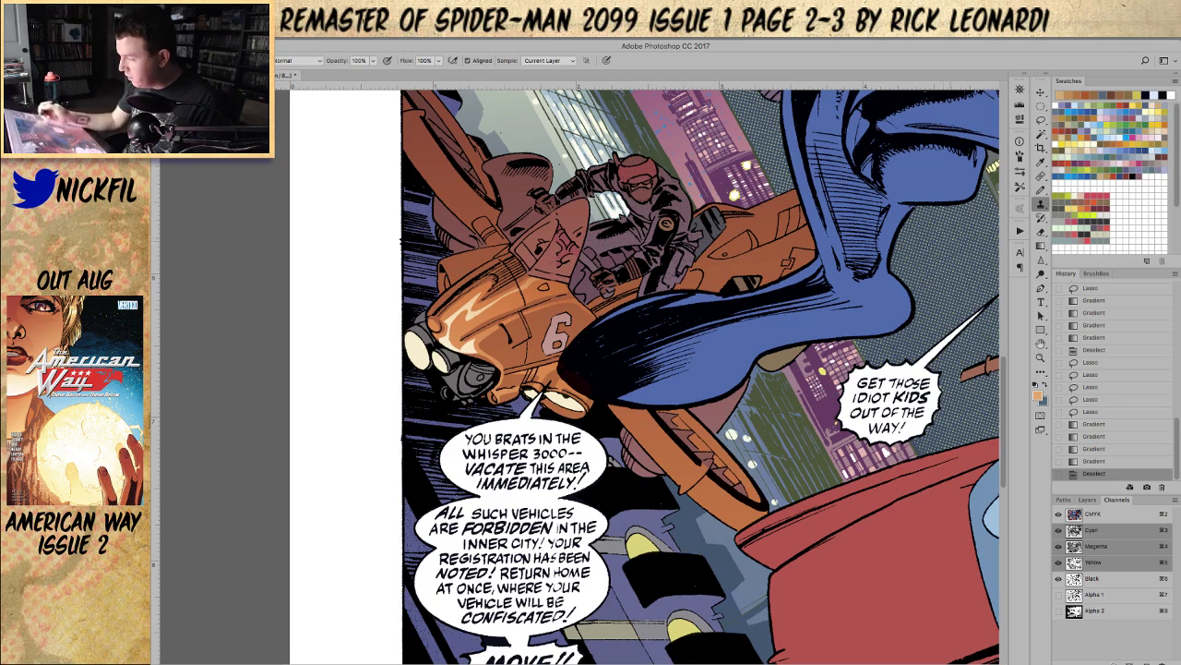
alt+click(461, 345)
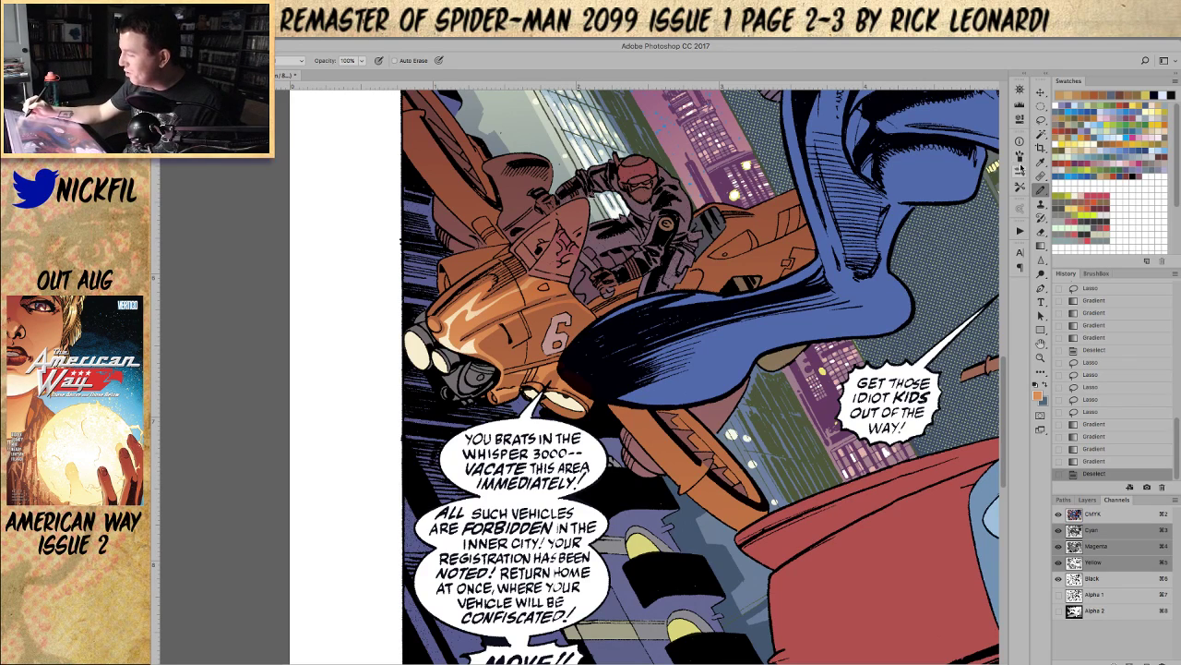
click(1019, 155)
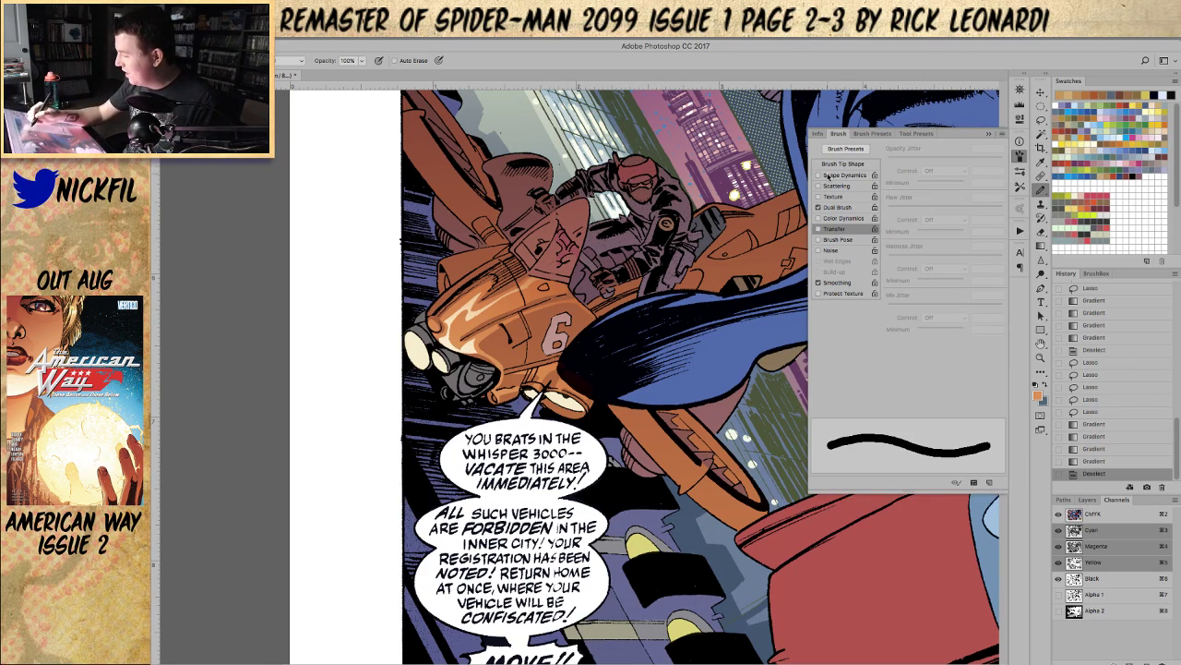
click(829, 175)
click(939, 172)
click(947, 187)
click(1020, 156)
Step: Touch up the front hood highlights with Pencil strokes in sampled oranges, undo a stray change, and sample a pale cream
mouse_move(460, 347)
mouse_down()
mouse_move(470, 336)
mouse_move(461, 348)
mouse_move(438, 338)
mouse_move(471, 356)
mouse_move(475, 347)
mouse_up()
alt+click(480, 352)
key(super+z)
alt+click(479, 337)
alt+click(534, 385)
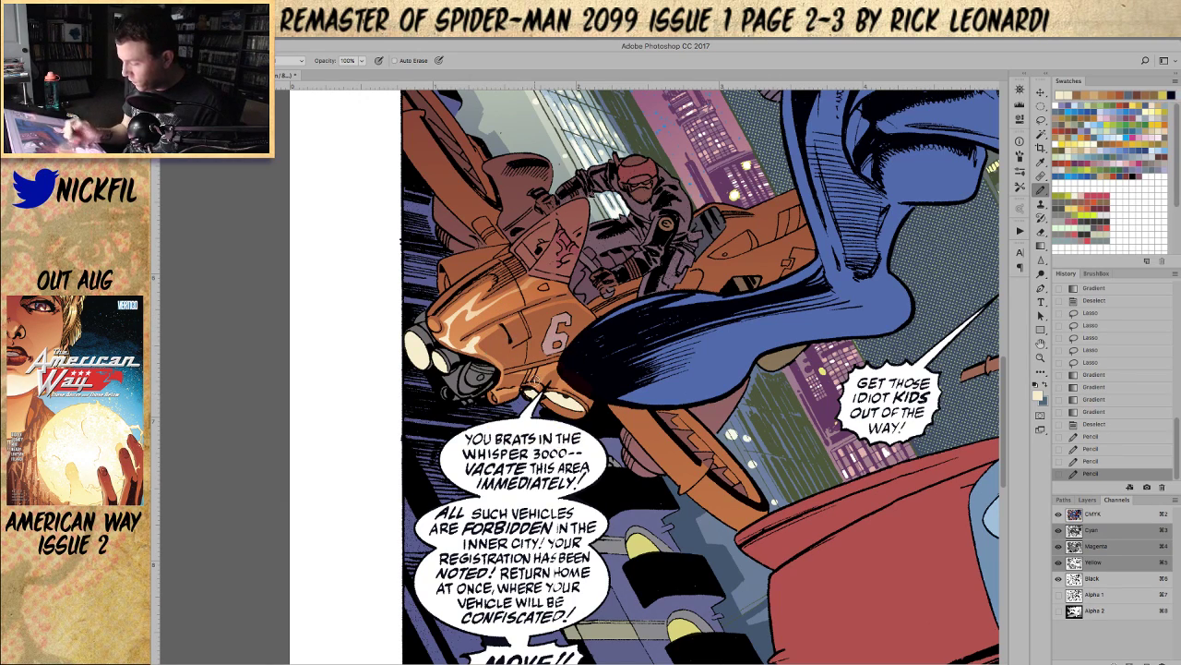
Step: Add small white Pencil glints to the highlights on the front of the hood, sampling the white of the page margin
alt+click(356, 410)
drag(448, 322, 480, 337)
alt+click(484, 333)
alt+click(471, 346)
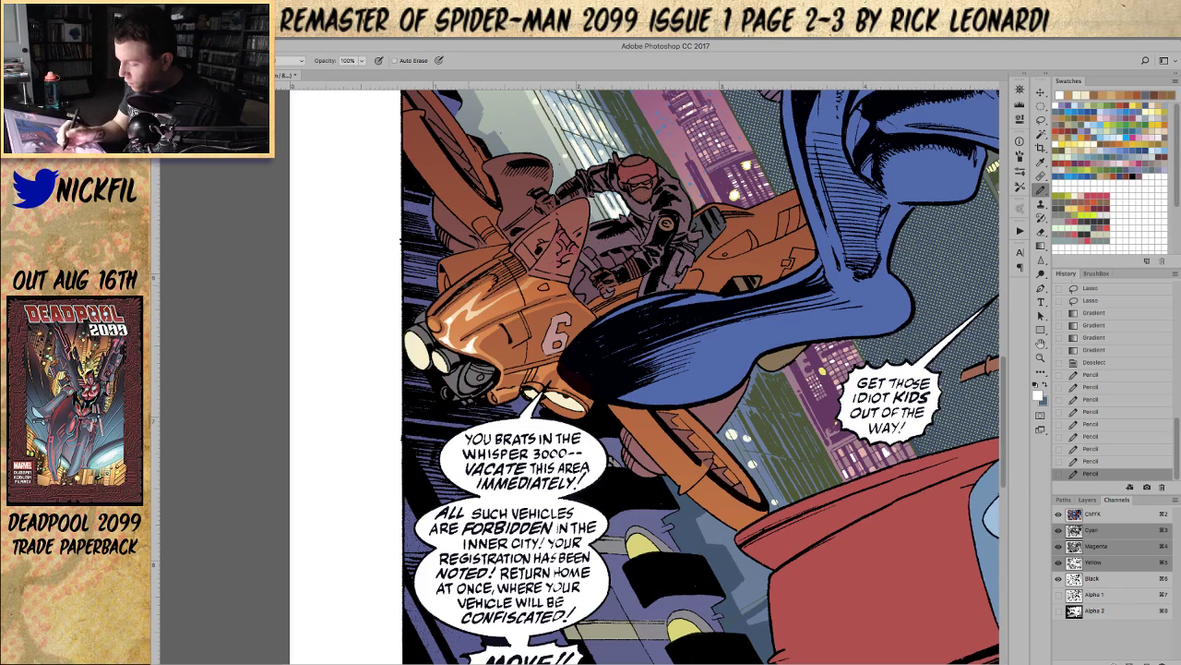
drag(471, 316, 472, 320)
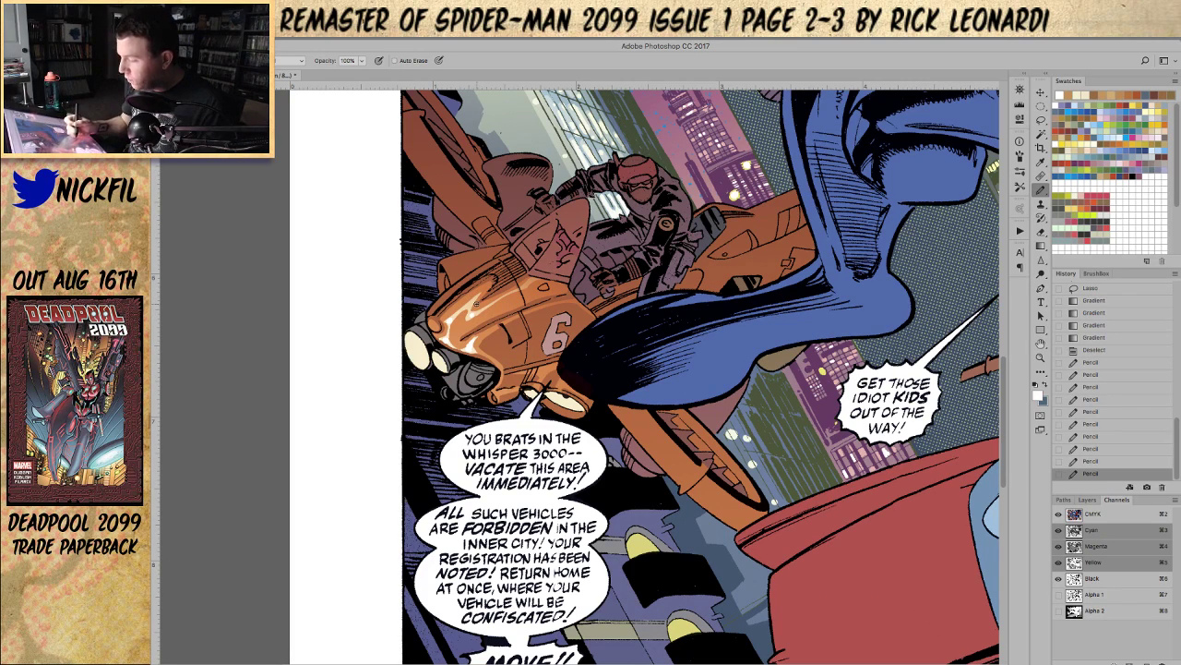
Step: Lasso the upper hood shapes behind the glints, lighten them with sampled orange gradients in Screen mode, and clear the selection
key(l)
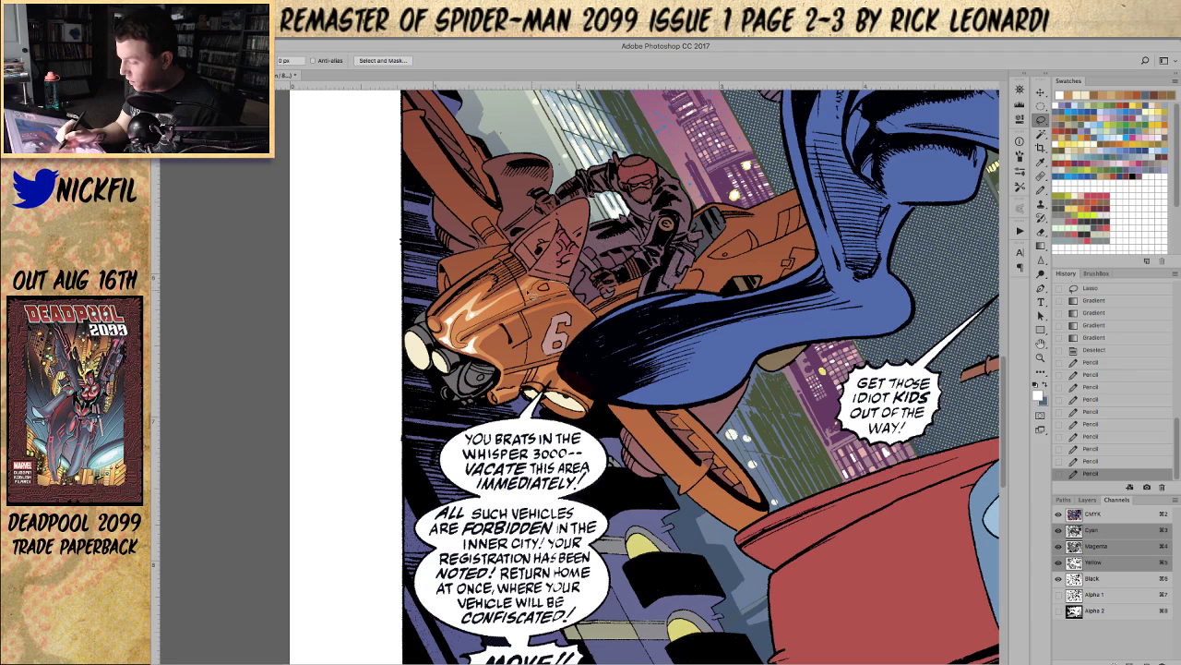
mouse_move(491, 310)
mouse_down()
mouse_move(467, 330)
mouse_move(470, 306)
mouse_move(461, 314)
mouse_move(476, 312)
mouse_up()
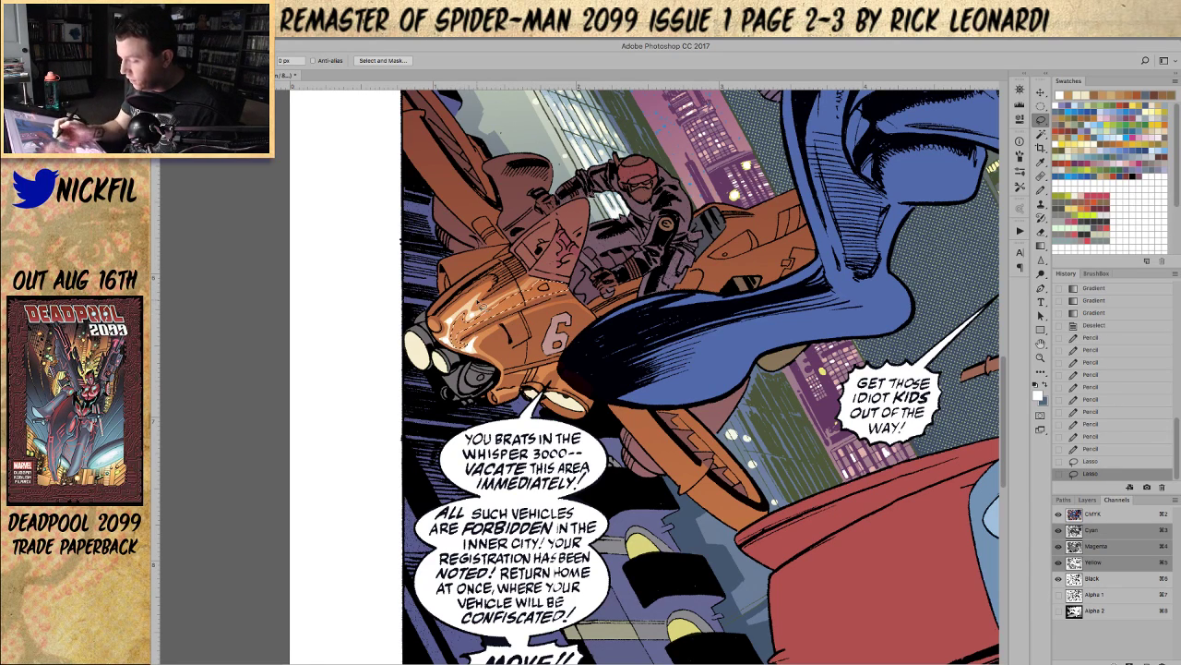
key(g)
alt+click(473, 300)
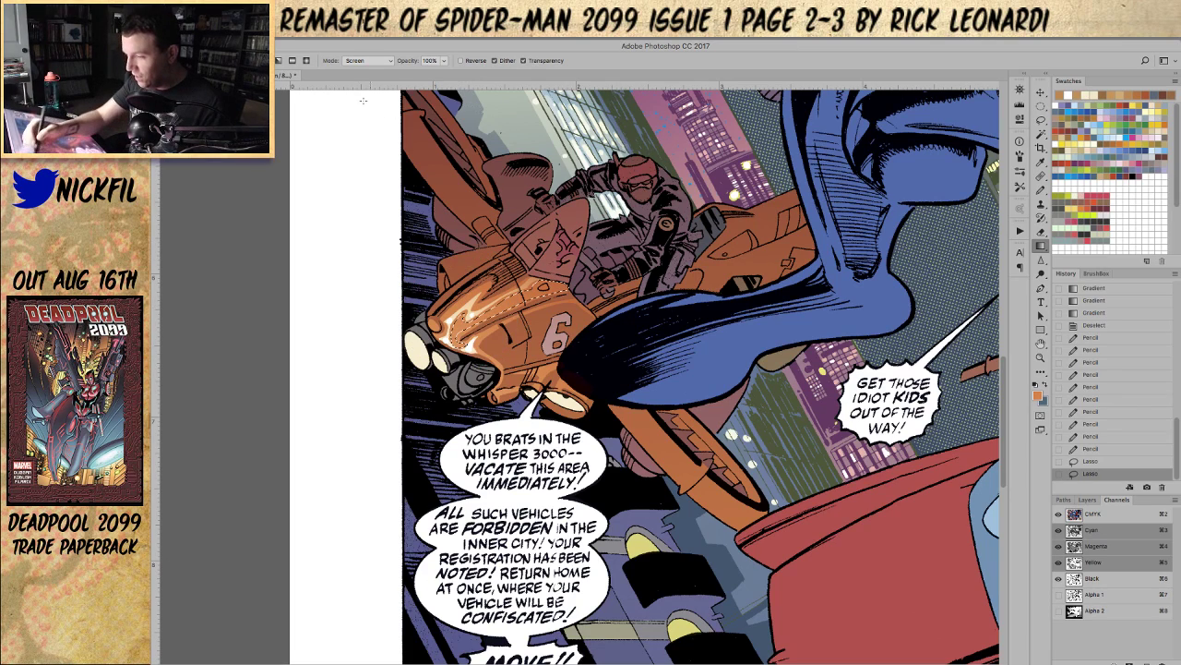
click(367, 61)
click(369, 63)
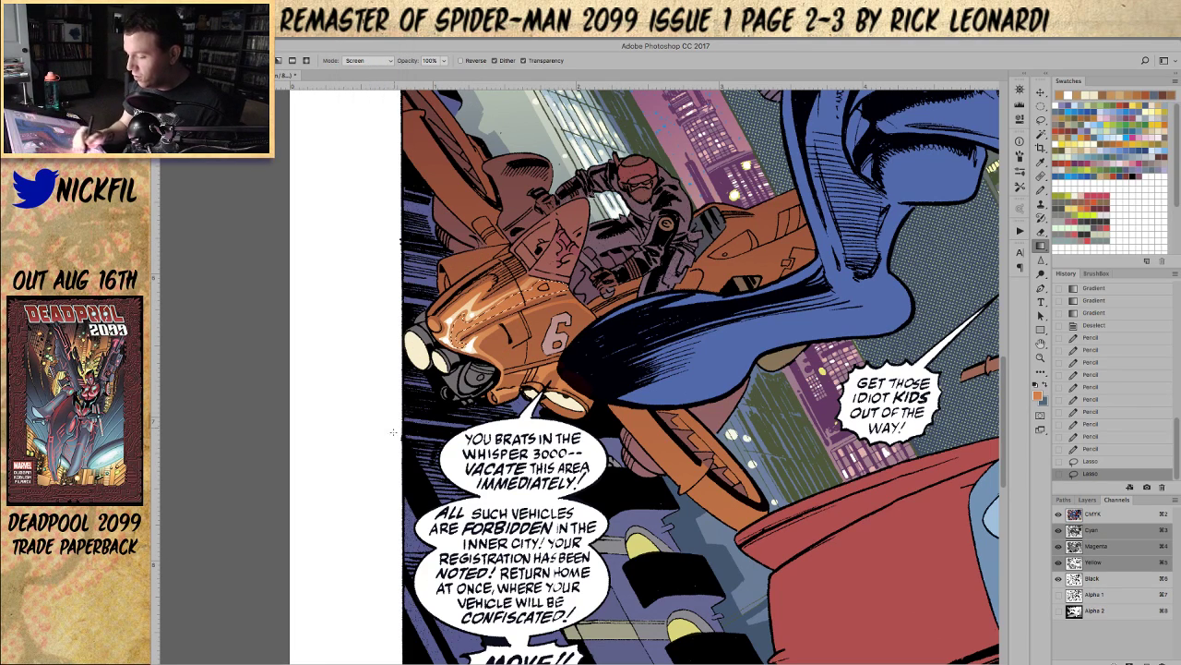
drag(395, 426, 441, 366)
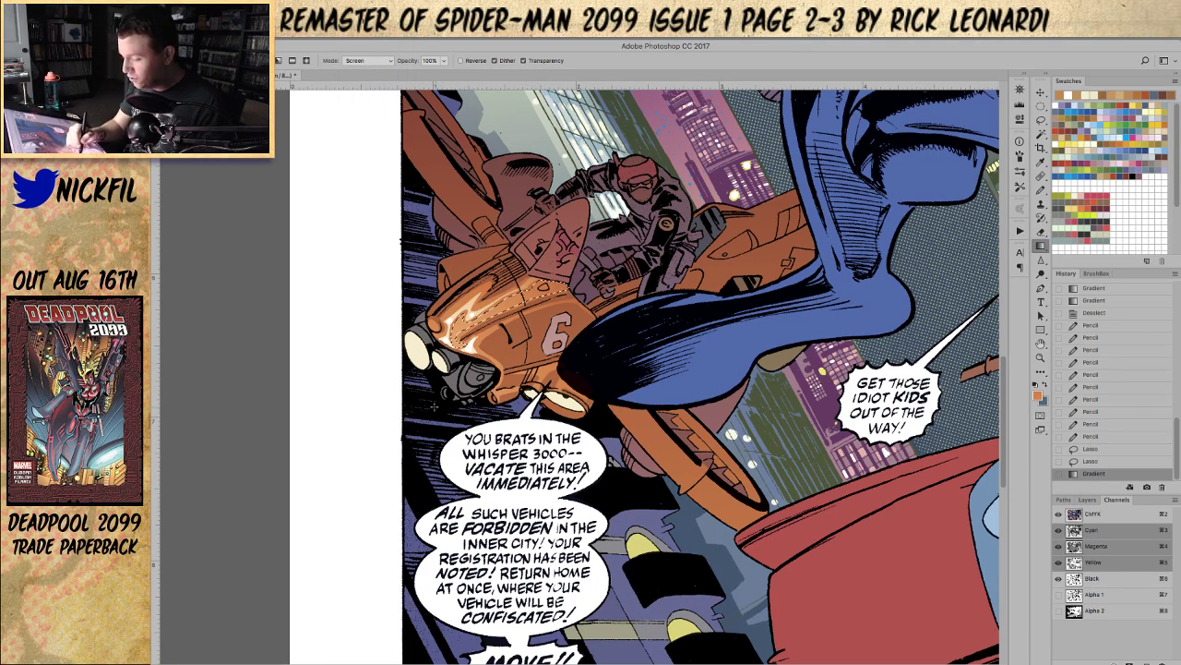
key(ctrl+d)
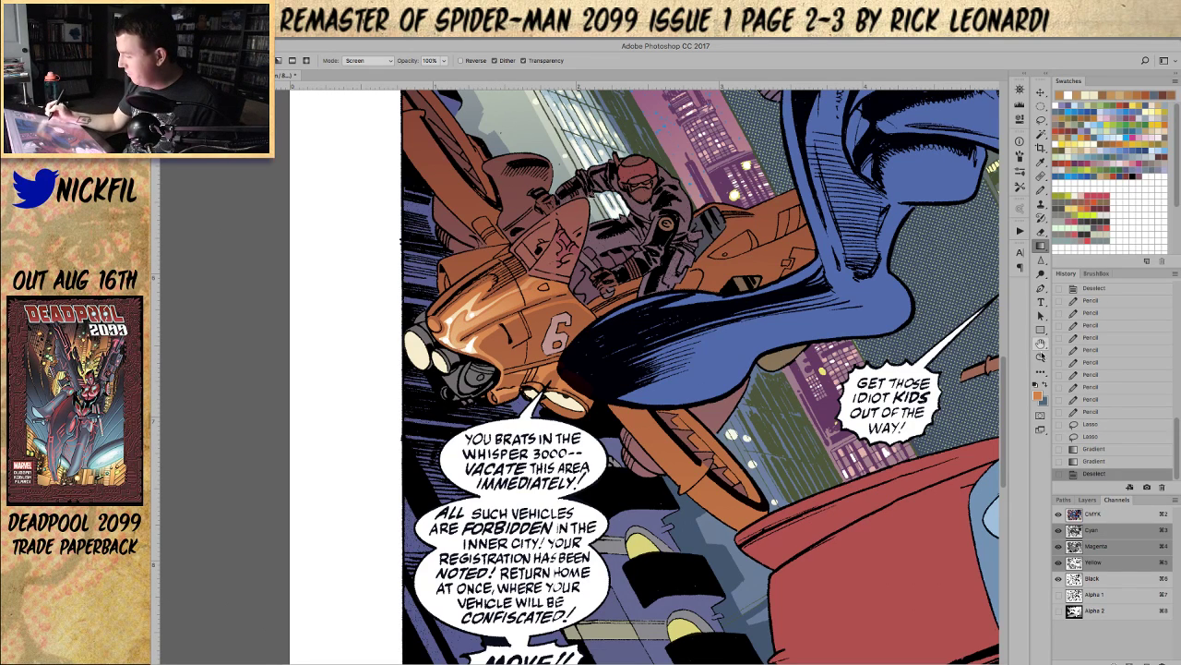
Step: Select highlight shapes on the hood between the front glints and the number 6 with the Lasso tool
click(1040, 358)
alt+click(493, 382)
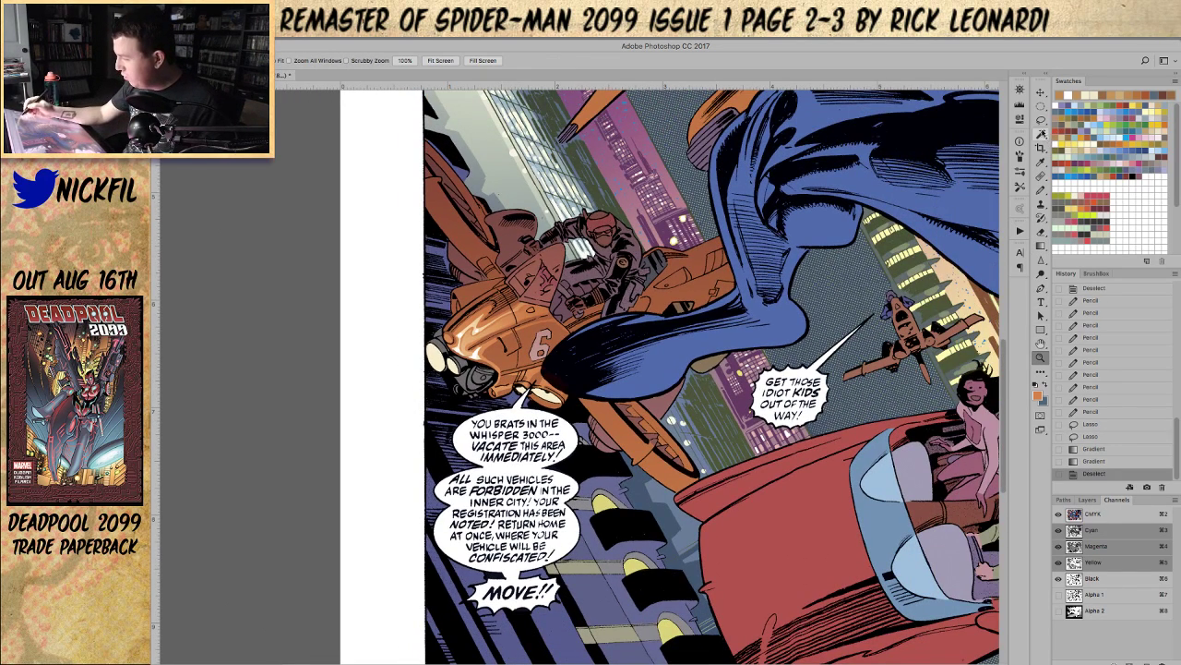
click(1040, 120)
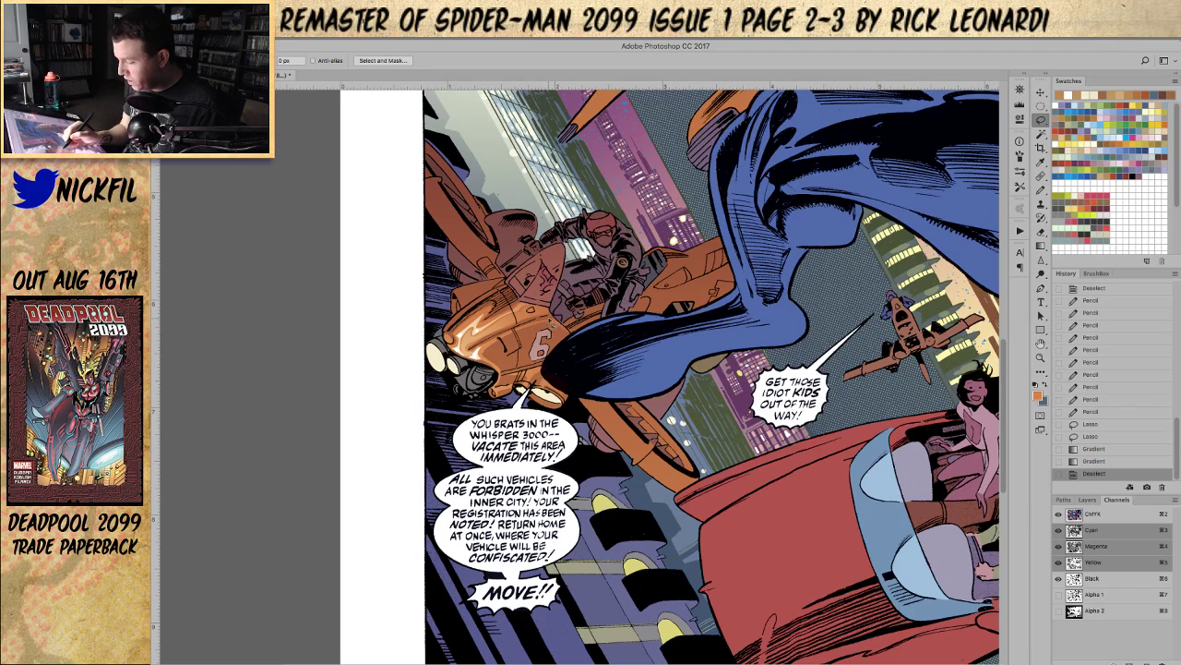
mouse_move(488, 354)
mouse_down()
mouse_move(559, 329)
mouse_move(573, 310)
mouse_move(486, 348)
mouse_up()
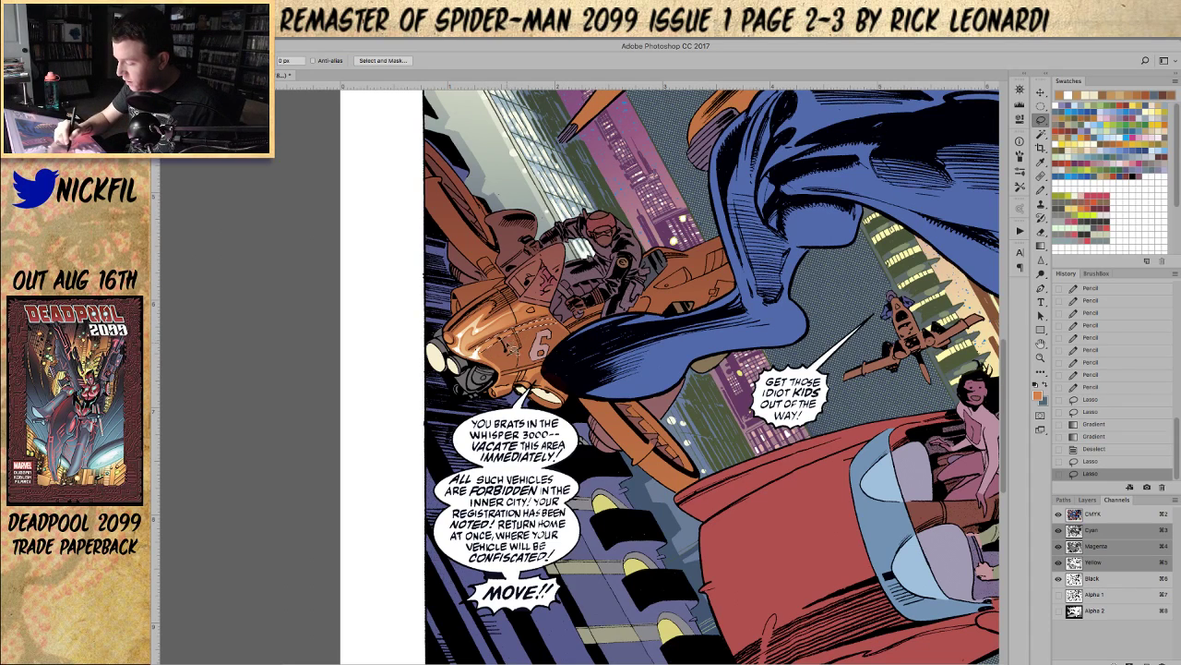
drag(529, 355, 530, 317)
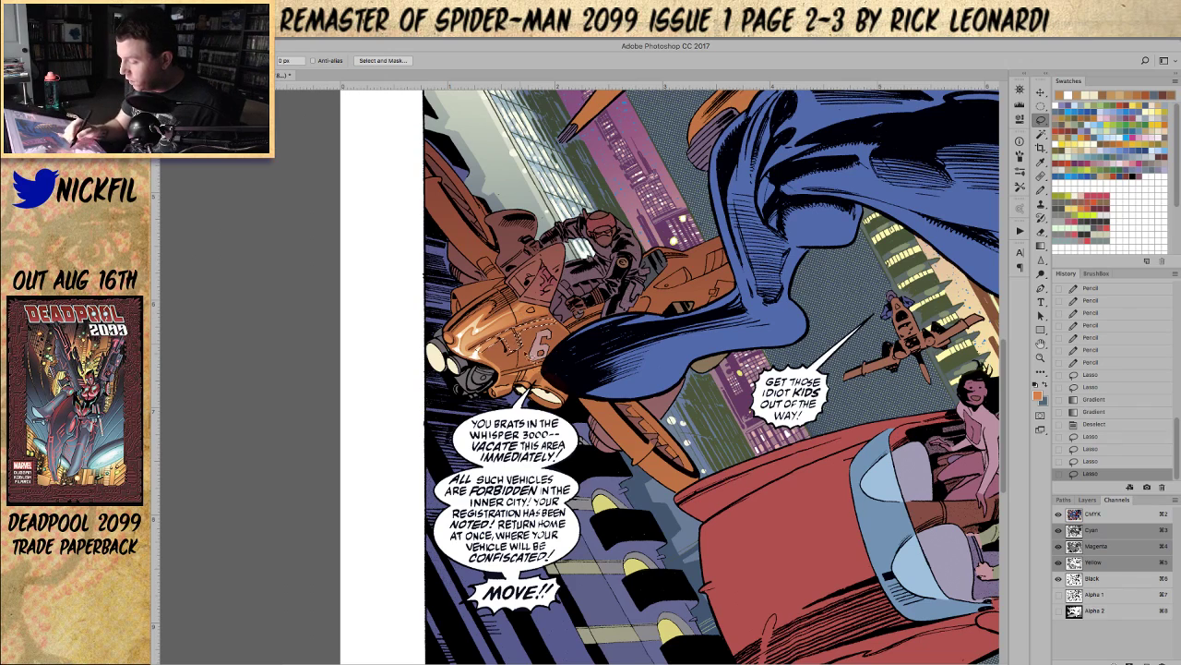
Step: Lighten the selected shapes beside the number 6 with sampled light orange gradients in Screen mode, and clear the selection
key(g)
alt+click(508, 332)
mouse_move(530, 323)
mouse_down()
mouse_move(519, 350)
mouse_move(519, 340)
mouse_up()
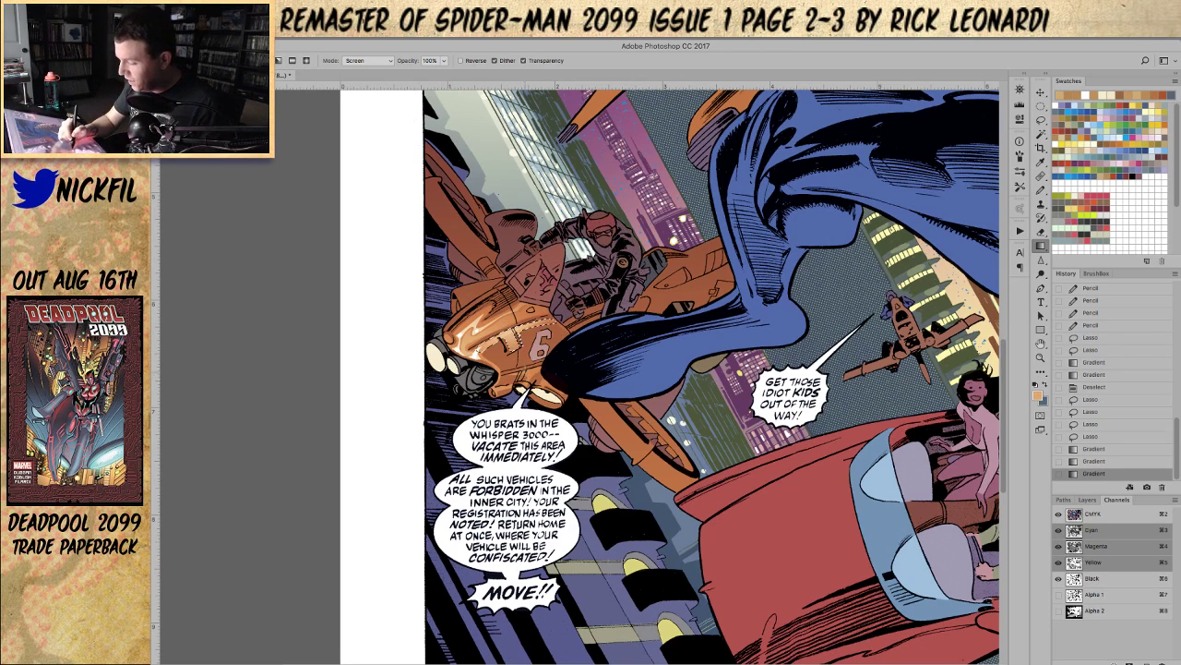
key(ctrl+d)
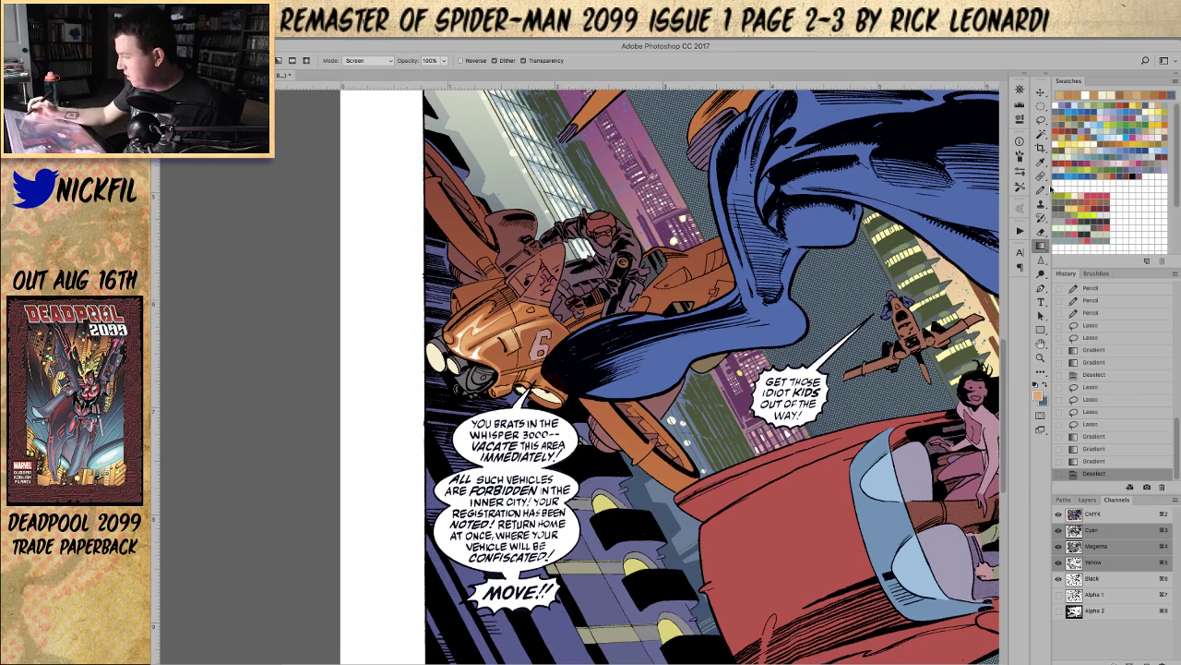
Step: Retouch the edge of the highlight beside the number 6 with short Pencil strokes in a sampled darker orange
click(1043, 189)
alt+click(527, 335)
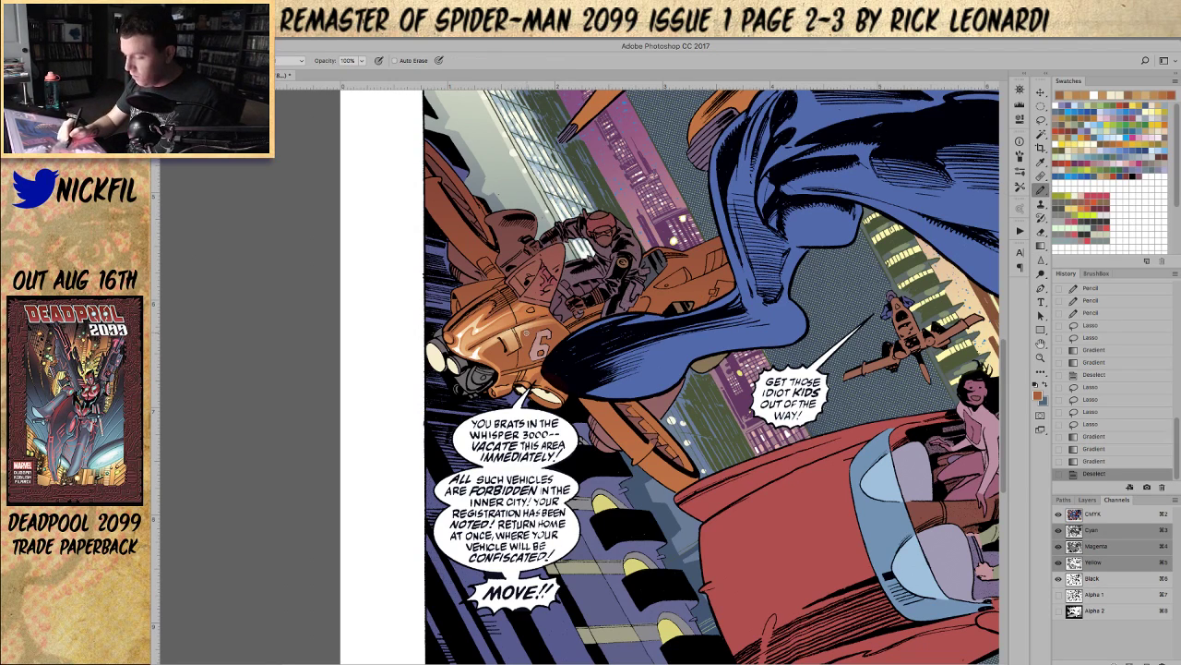
drag(522, 332, 522, 337)
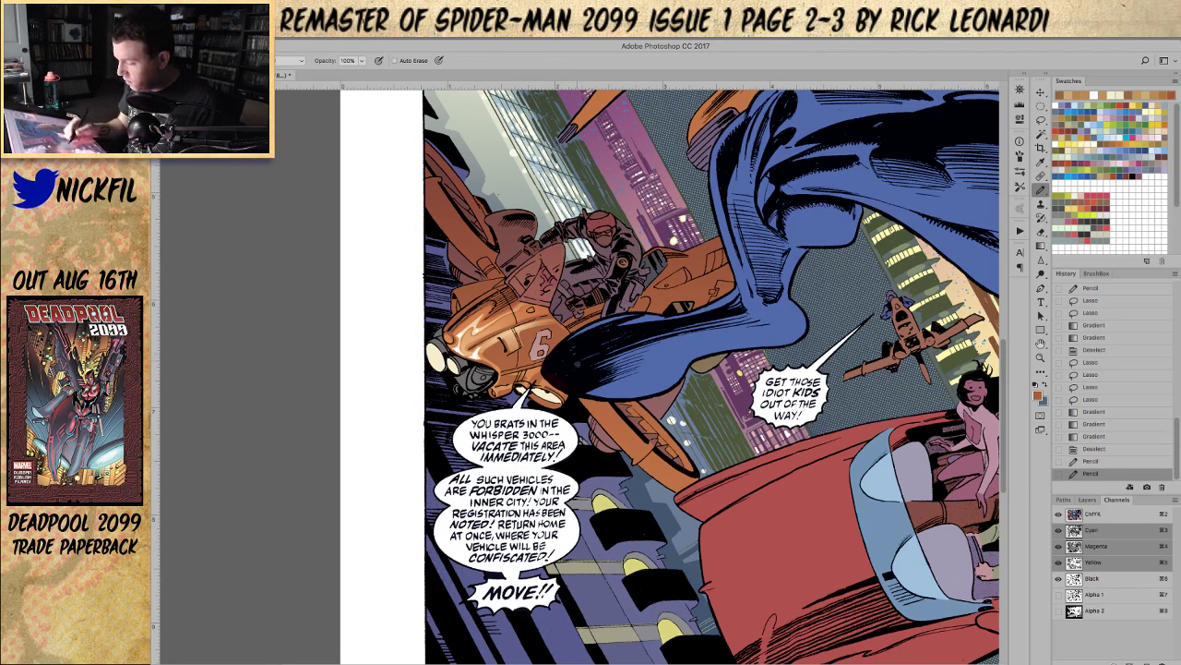
click(1040, 120)
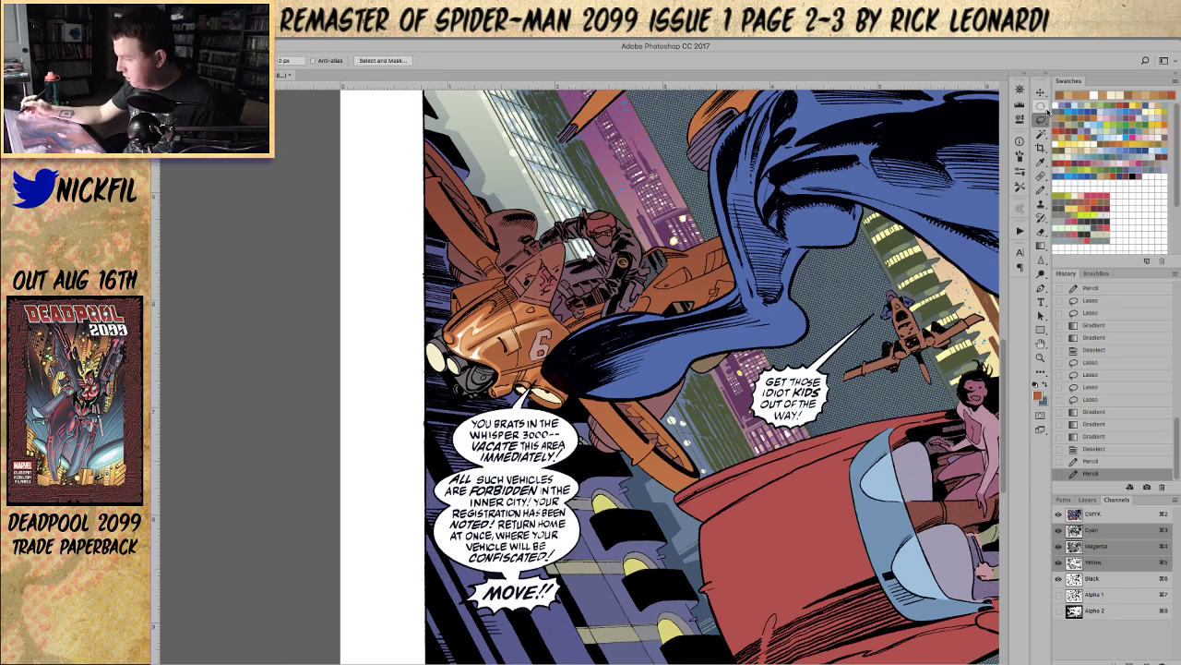
click(1040, 189)
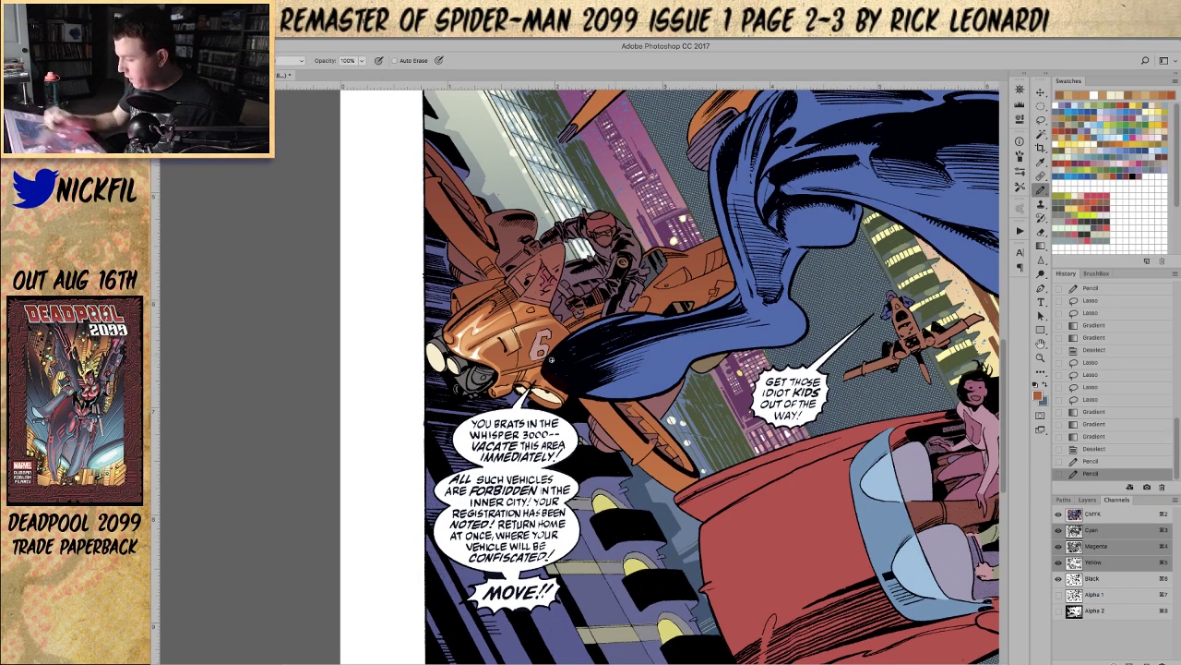
Step: Draw fine white Pencil highlights along the hood's edges near the number 6, first at 50% and then at 100% opacity
click(1094, 95)
click(1041, 120)
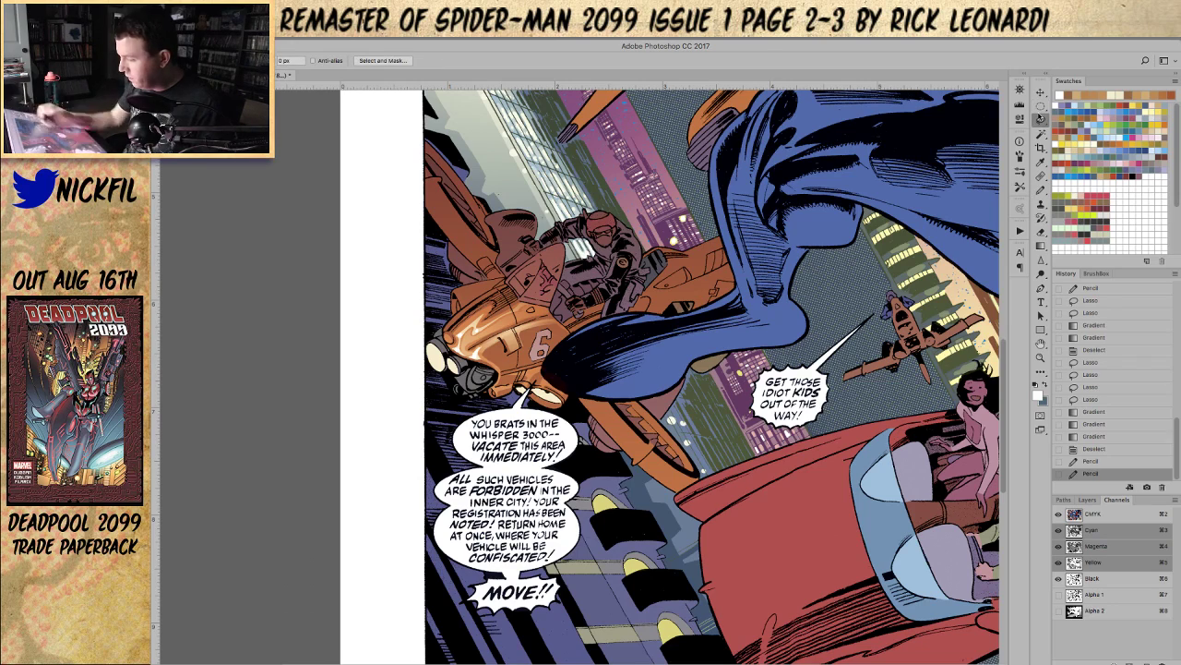
mouse_move(486, 349)
mouse_down()
mouse_move(546, 326)
mouse_move(501, 345)
mouse_up()
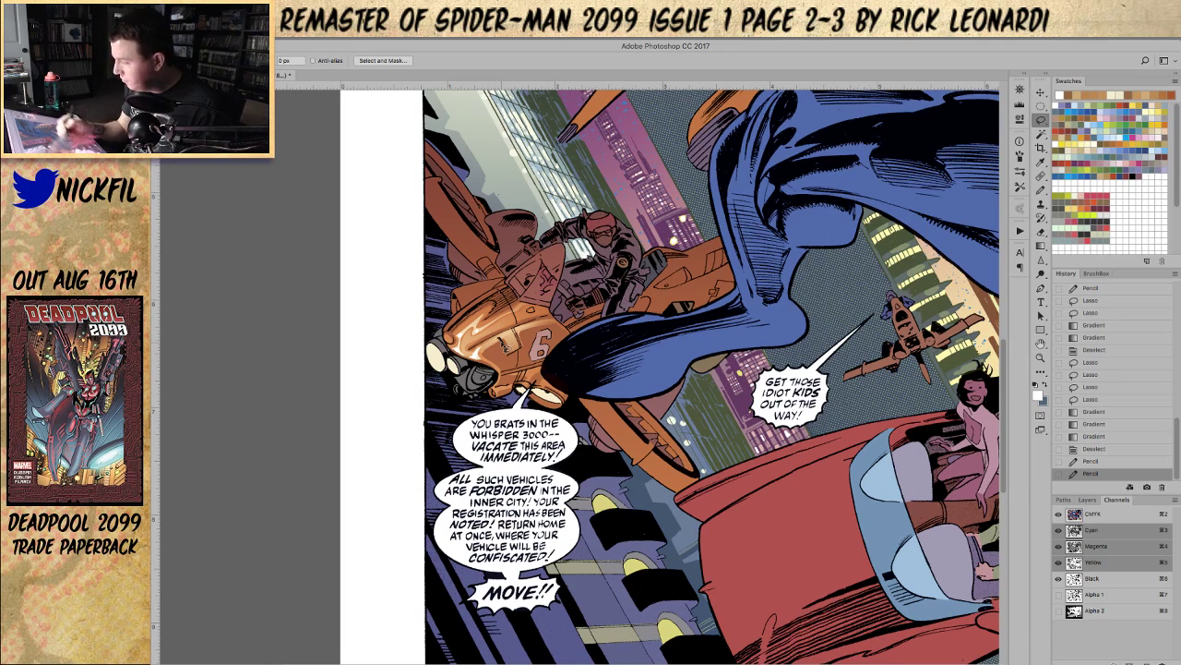
click(1041, 190)
key(5)
drag(476, 349, 535, 322)
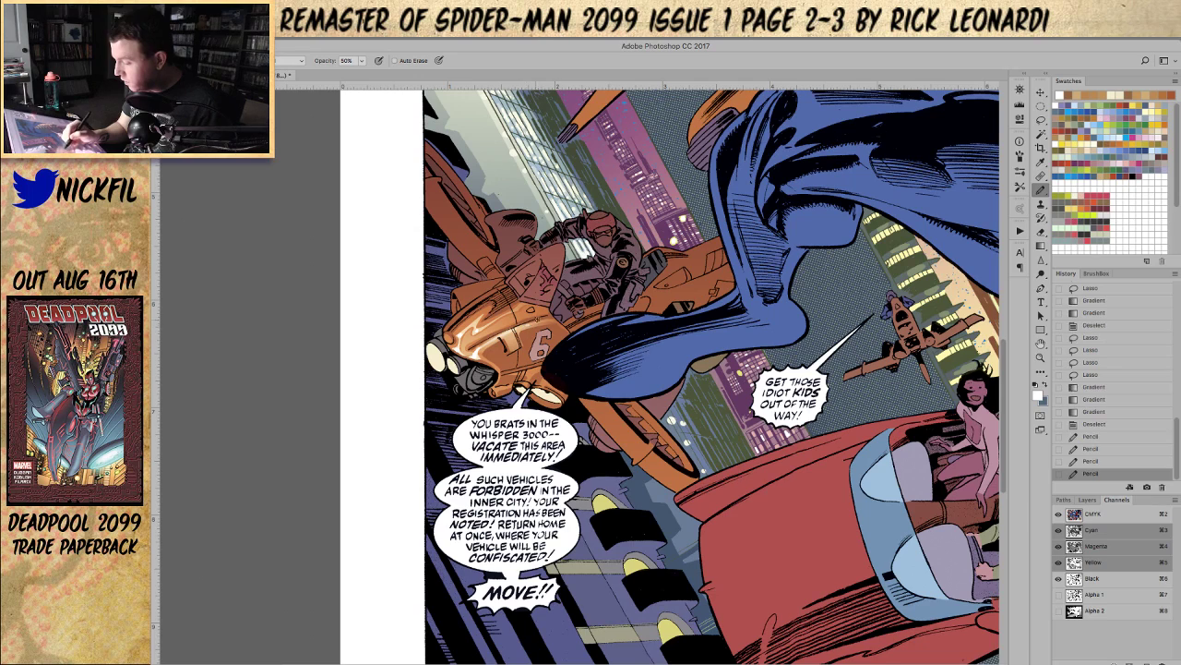
key(0)
drag(479, 347, 537, 289)
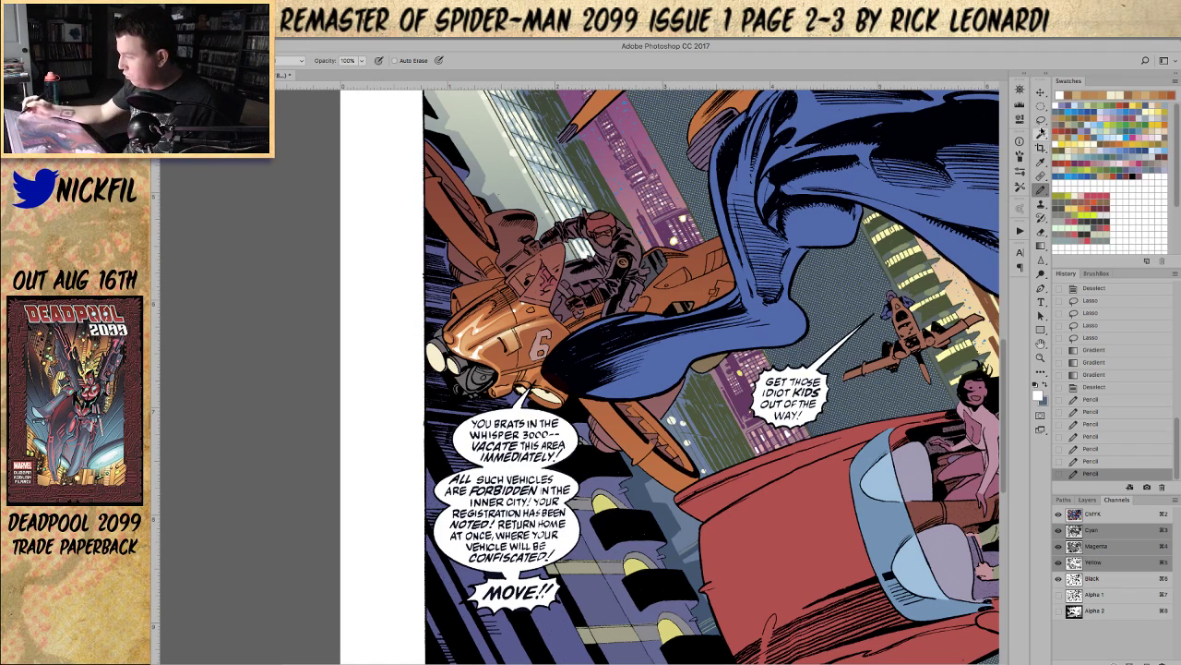
Step: Select shapes on the hood's lower side, below the number 6 and above the lower headlights, with the Lasso tool
click(1041, 120)
mouse_move(492, 358)
mouse_down()
mouse_move(513, 364)
mouse_move(530, 343)
mouse_move(569, 336)
mouse_move(550, 370)
mouse_move(512, 381)
mouse_move(493, 360)
mouse_move(498, 349)
mouse_move(509, 381)
mouse_up()
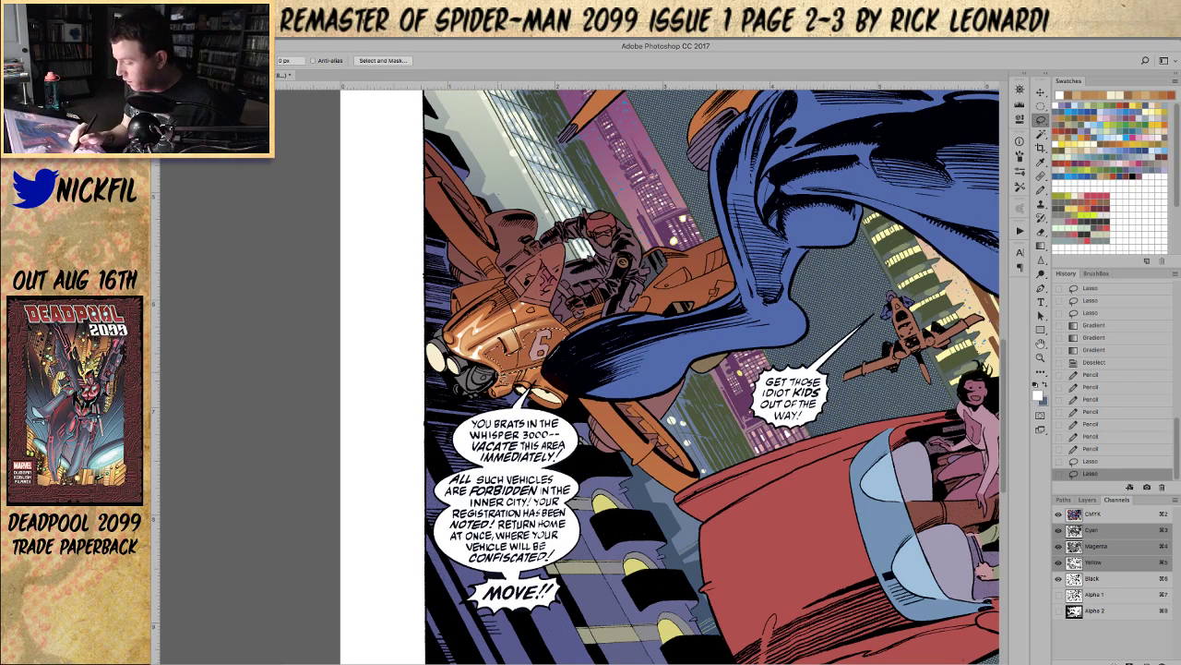
drag(506, 361, 514, 367)
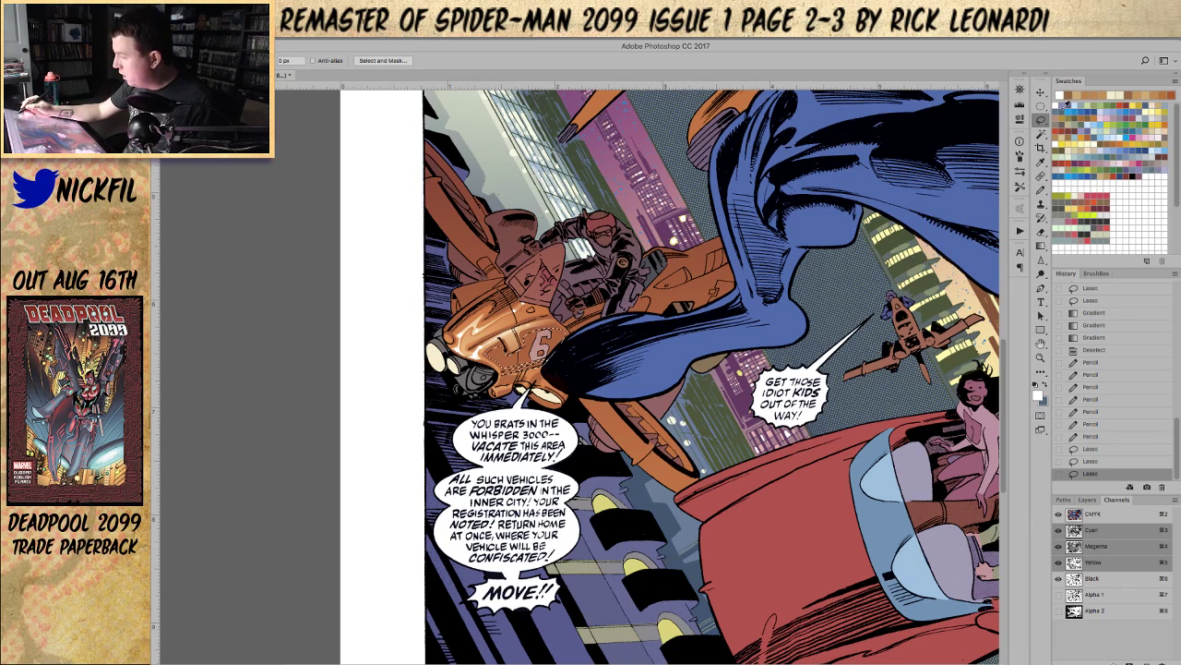
Step: Try a light blue gradient in Screen mode on the selected hood shapes around the number 6
click(1066, 106)
click(1104, 122)
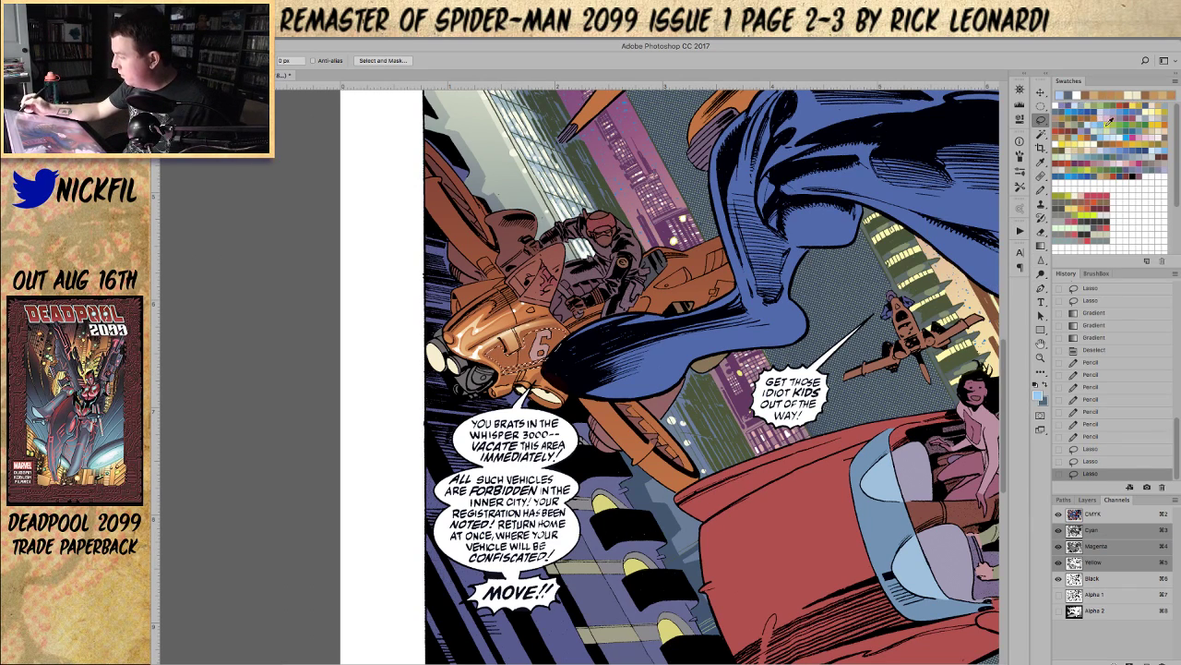
click(1042, 246)
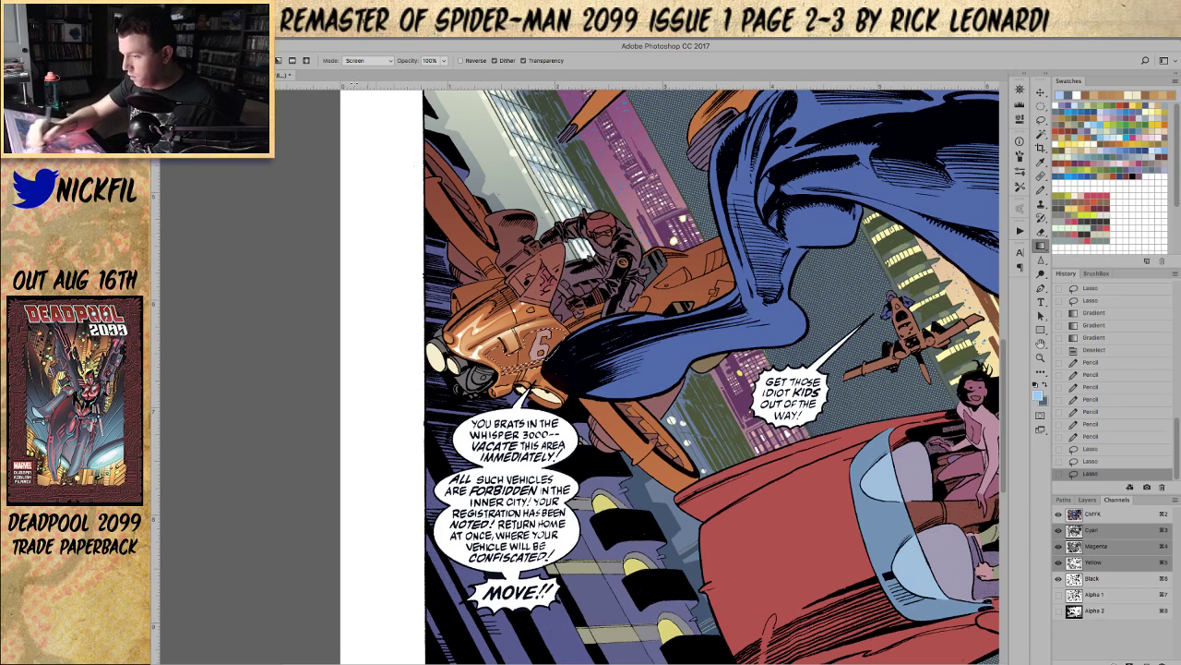
click(360, 60)
click(359, 59)
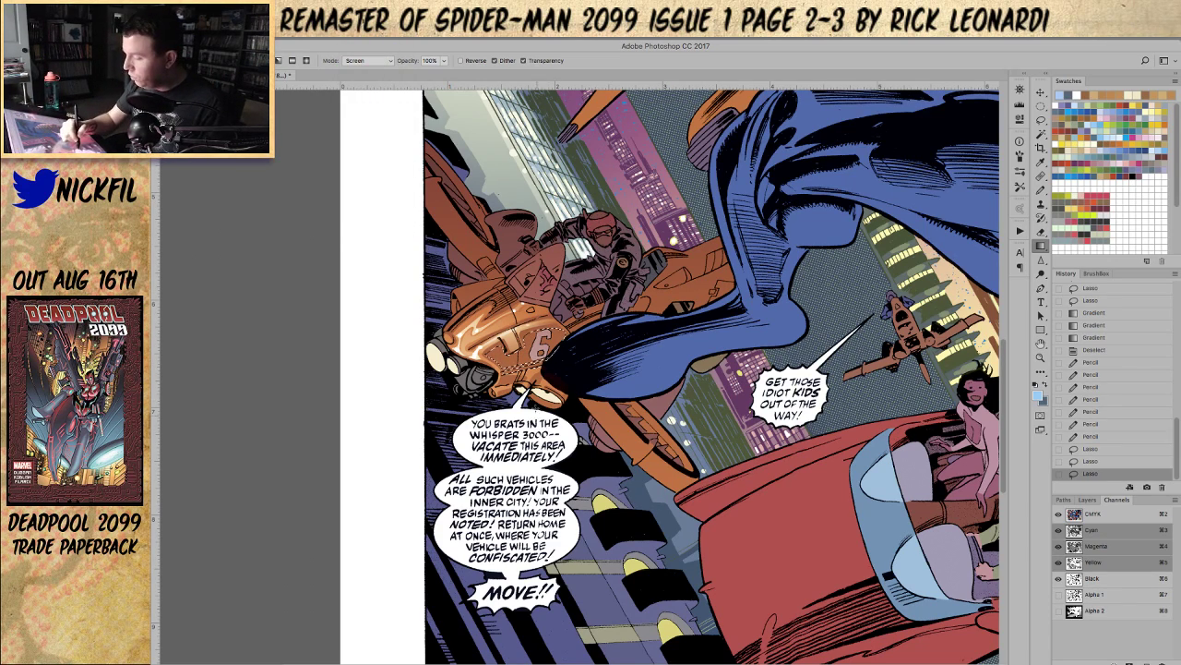
drag(538, 371, 520, 337)
key(ctrl+z)
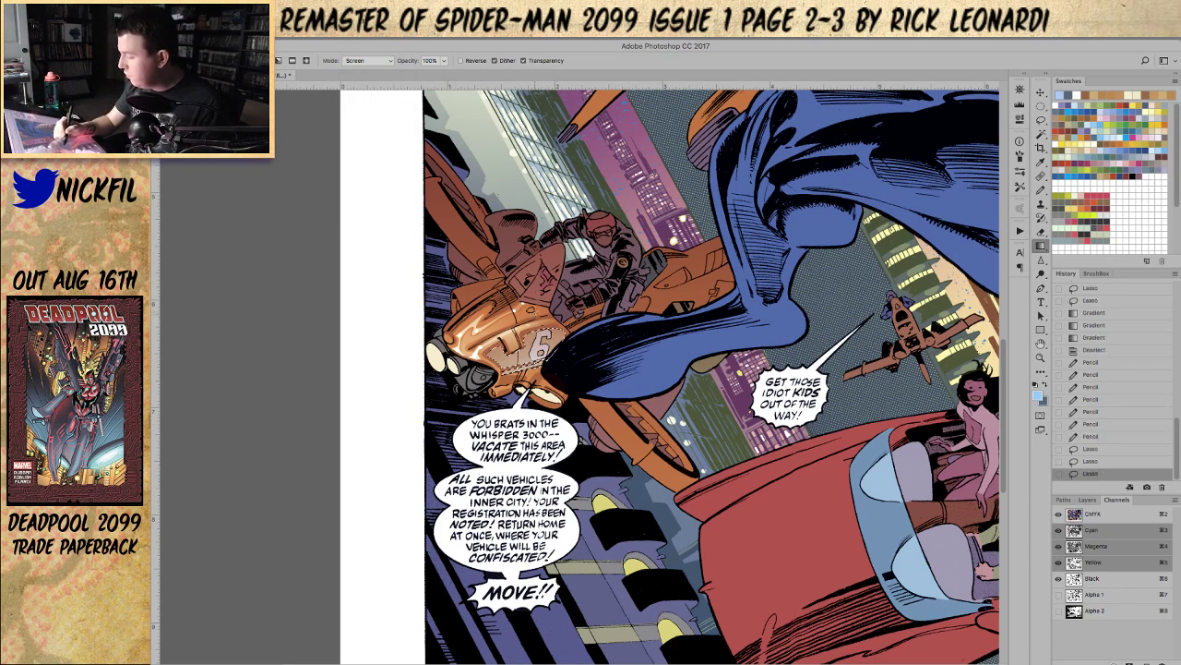
Step: Try a pale green gradient in Screen mode on the selected hood shapes around the number 6
click(1093, 102)
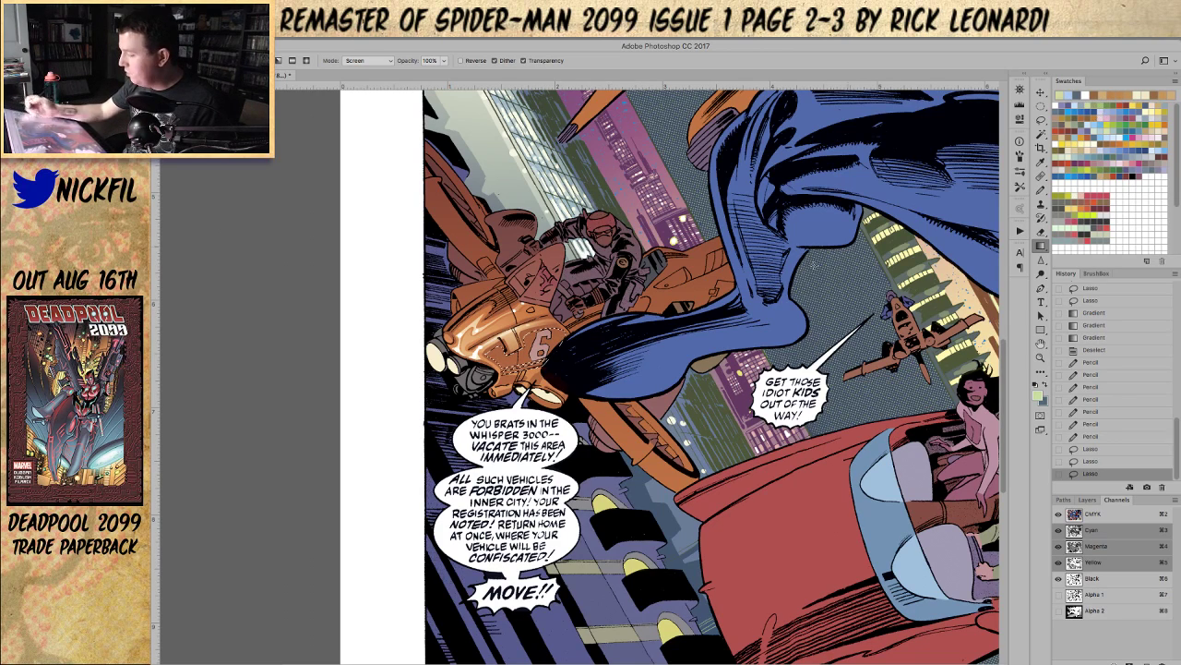
drag(538, 371, 522, 340)
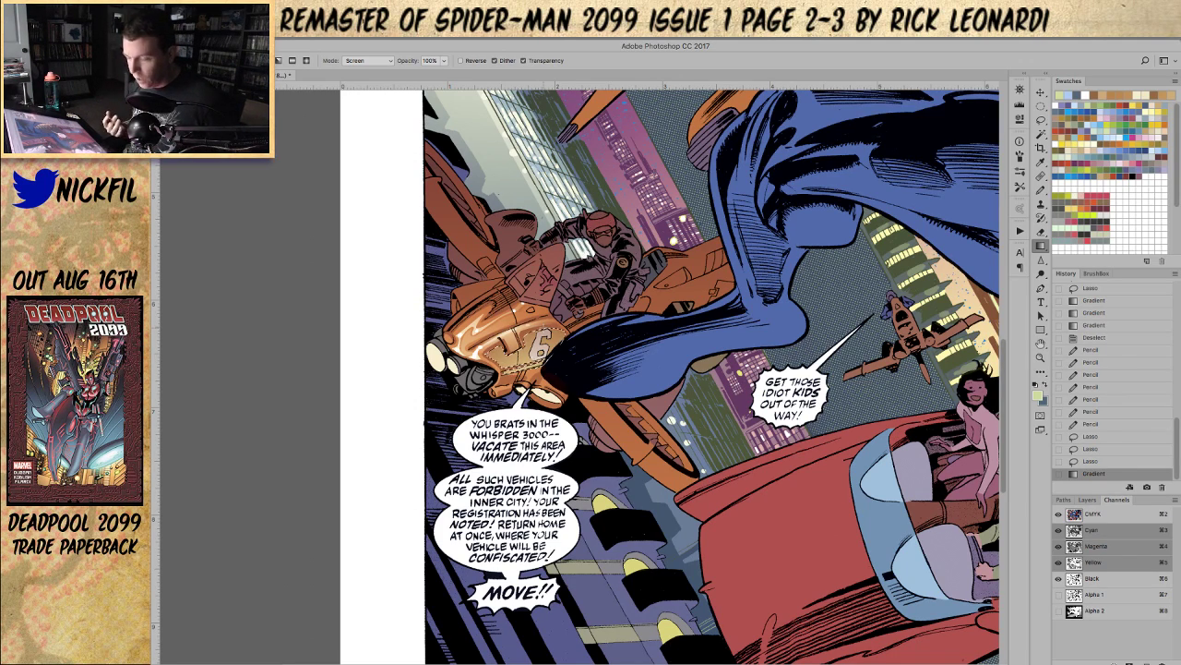
click(1044, 347)
mouse_move(680, 438)
mouse_down()
mouse_move(623, 466)
mouse_move(669, 440)
mouse_up()
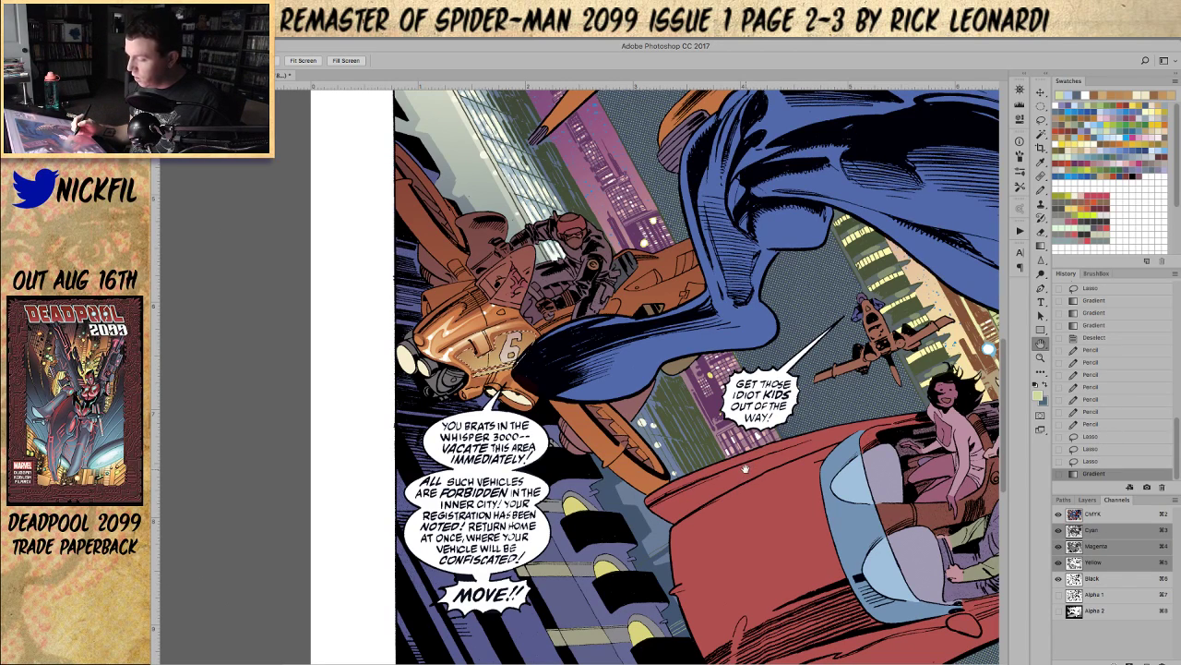
Step: Step back to the earlier Lasso selection, tint the hood area around the number 6 with magenta and light pink Screen gradients, and deselect
click(1146, 159)
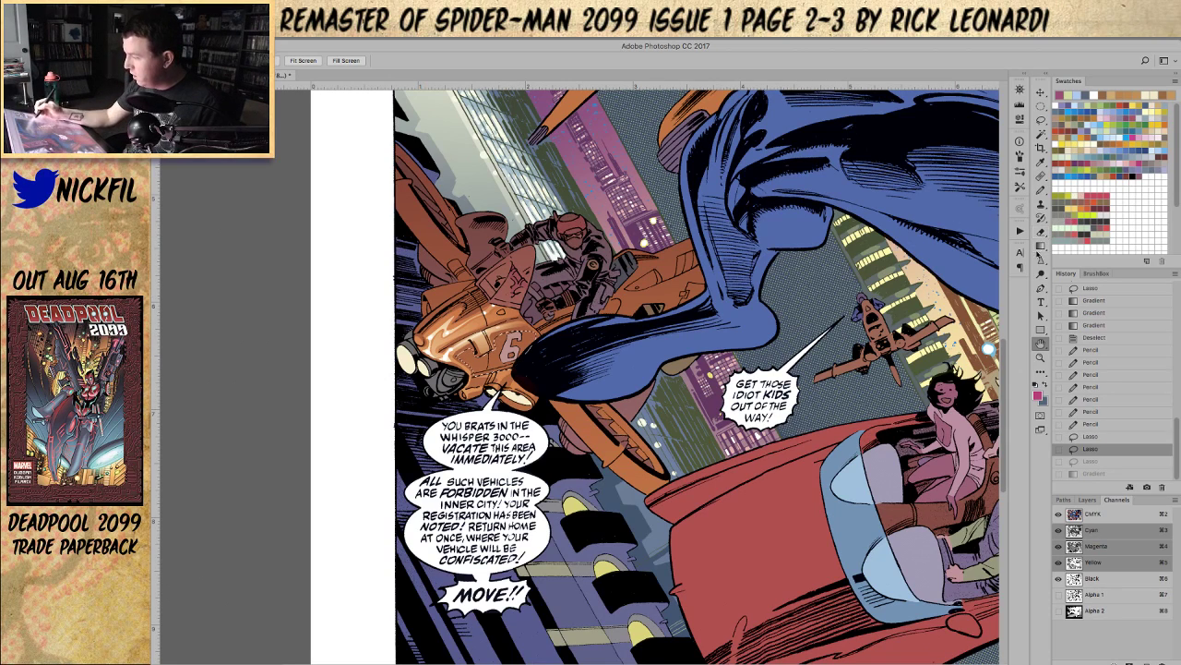
click(1038, 250)
drag(489, 429, 496, 281)
drag(537, 327, 500, 358)
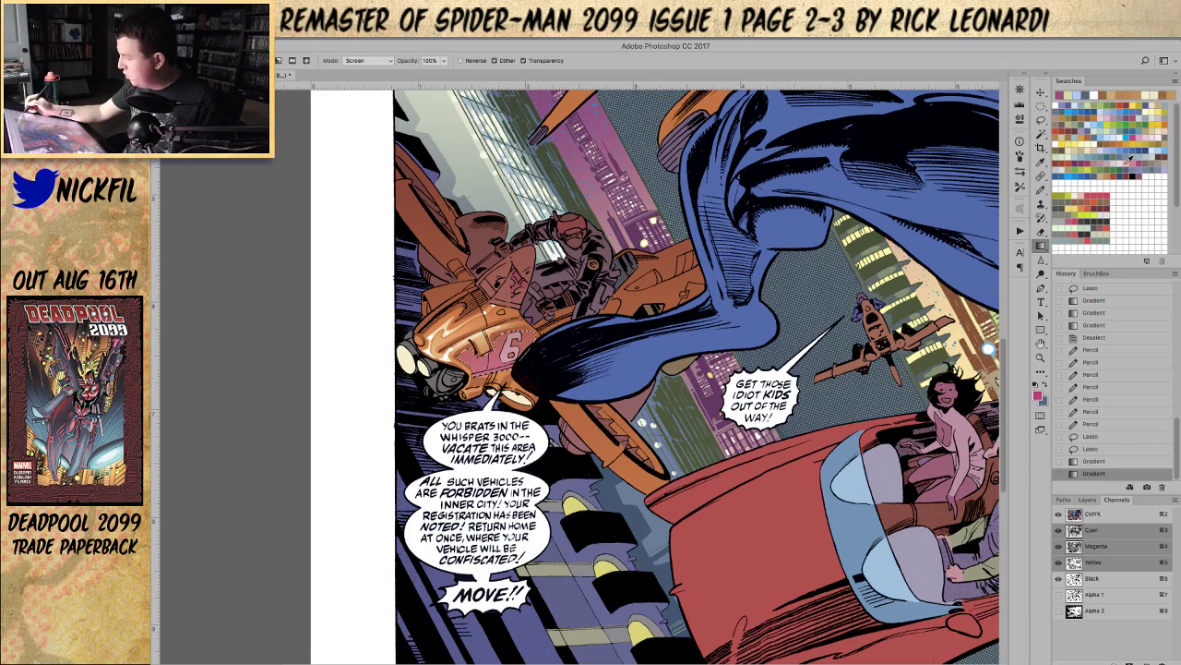
click(1127, 160)
drag(473, 353, 521, 353)
key(ctrl+d)
key(l)
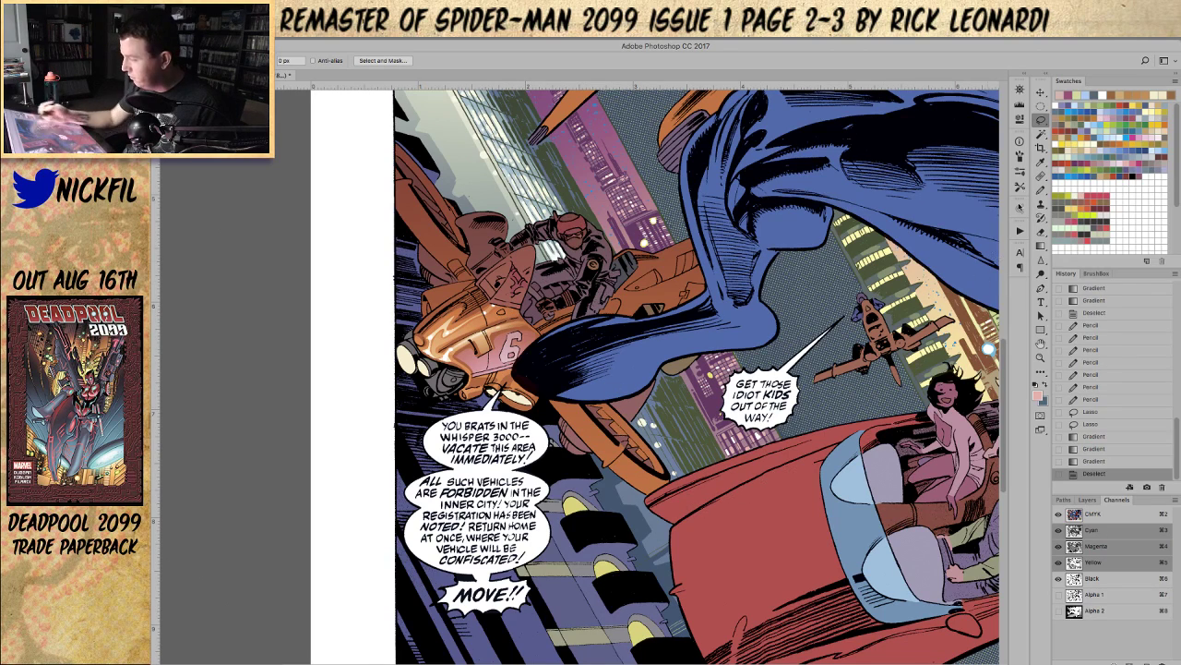
Step: Draw fine Pencil highlights in a sampled light peach along the hood's lower edge below the number 6, at 100% and 50% opacity
click(1043, 189)
alt+click(451, 323)
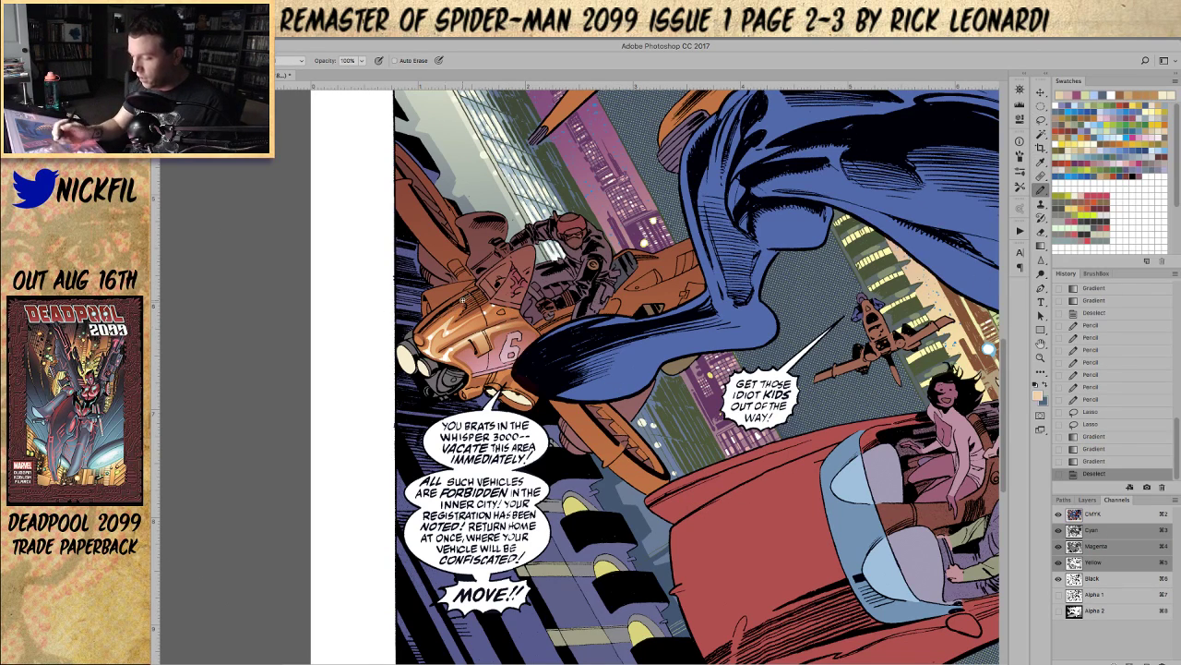
key(l)
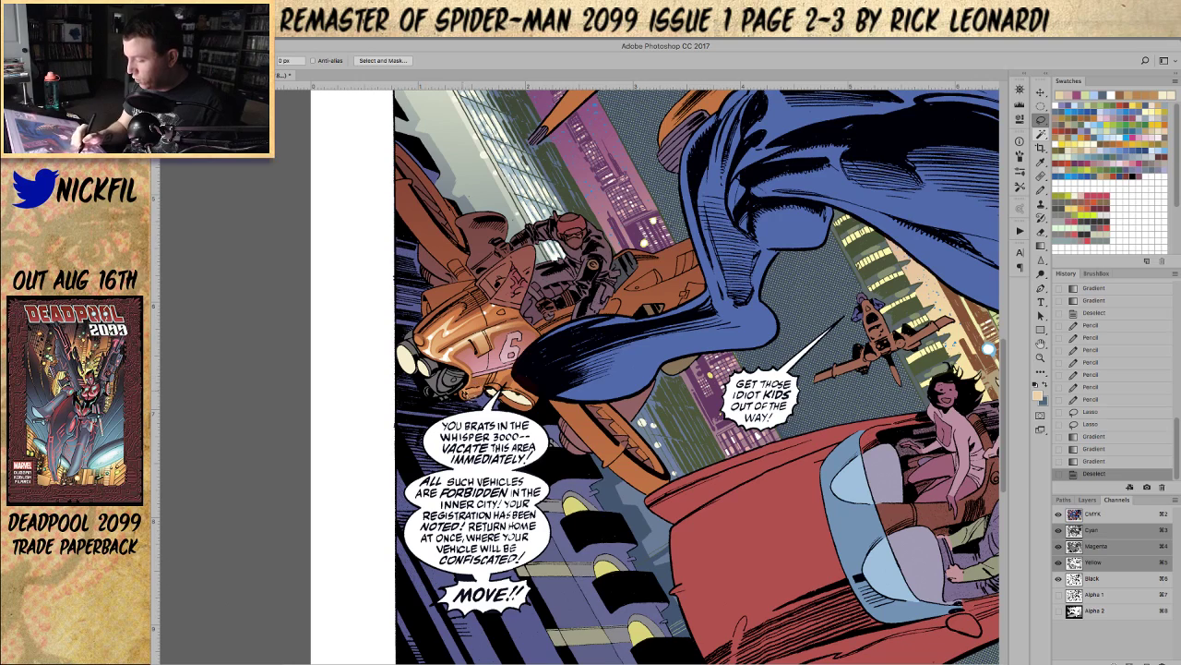
key(b)
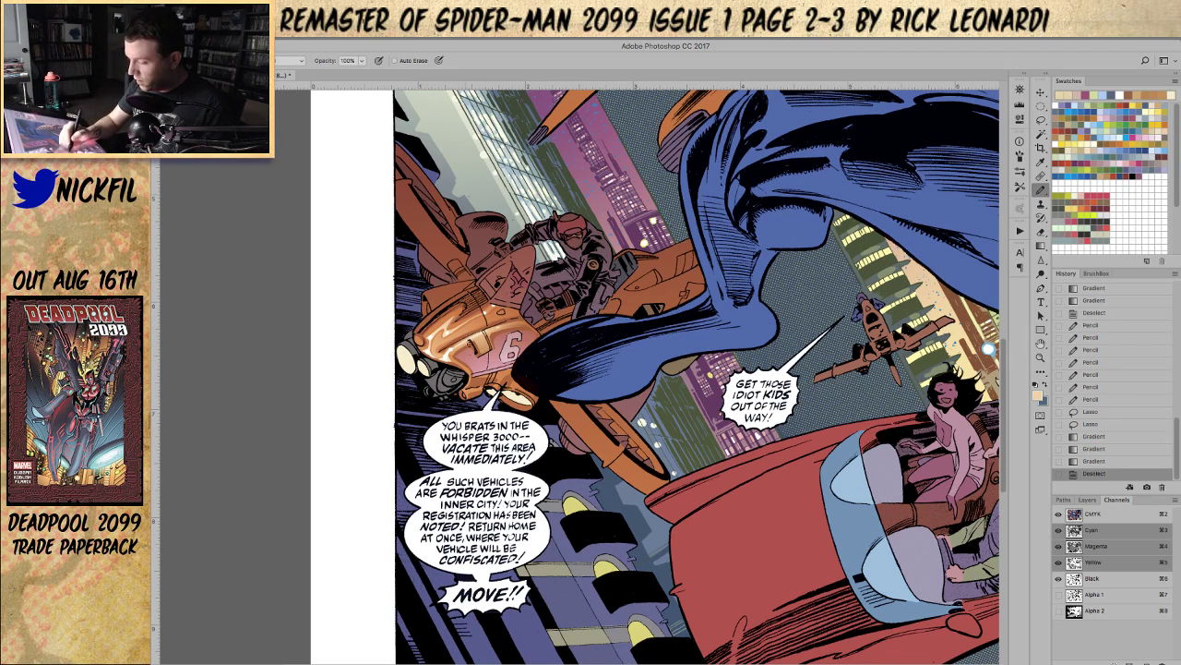
click(467, 391)
click(490, 385)
drag(493, 386, 499, 380)
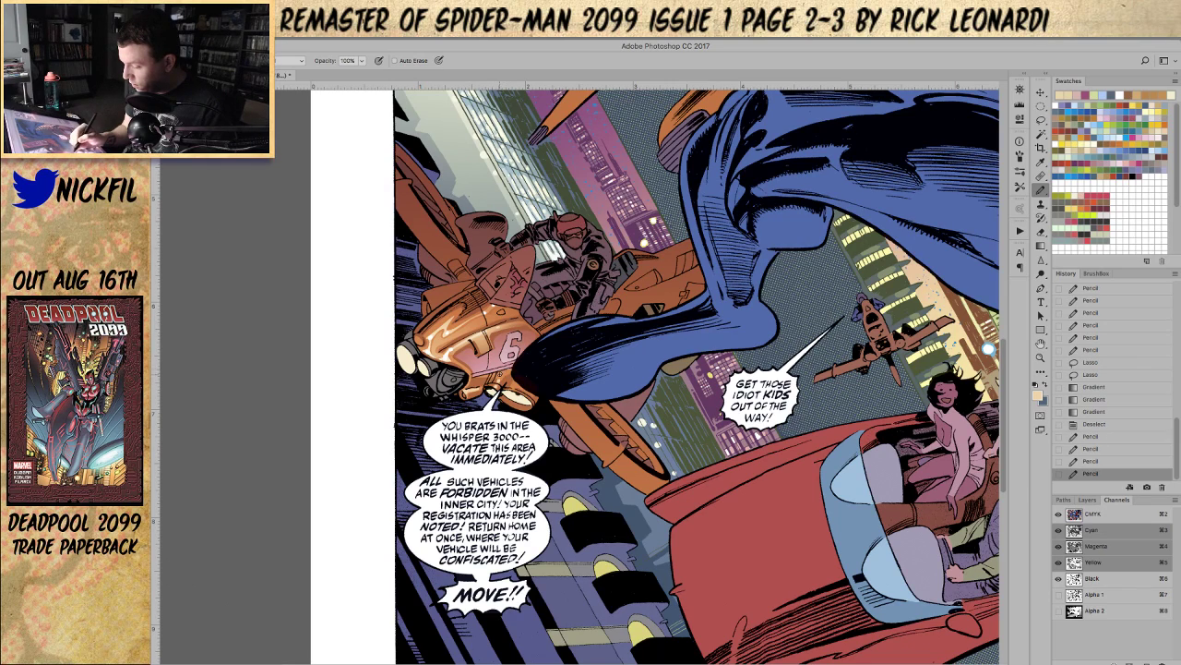
click(501, 383)
click(499, 379)
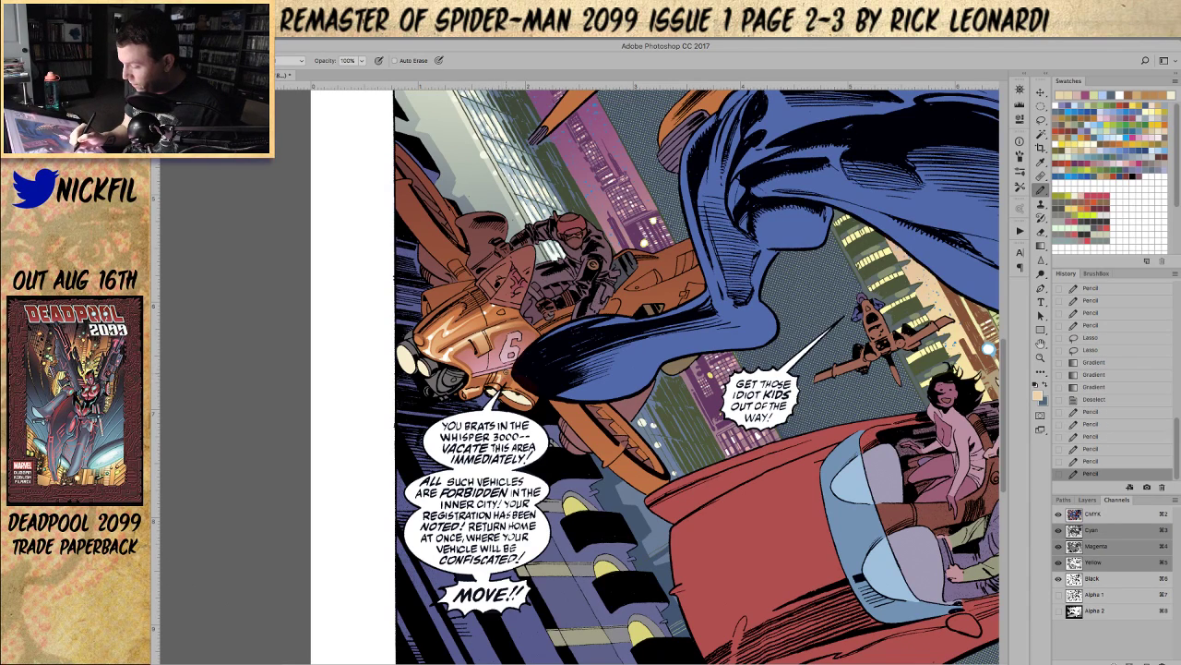
drag(484, 379, 519, 377)
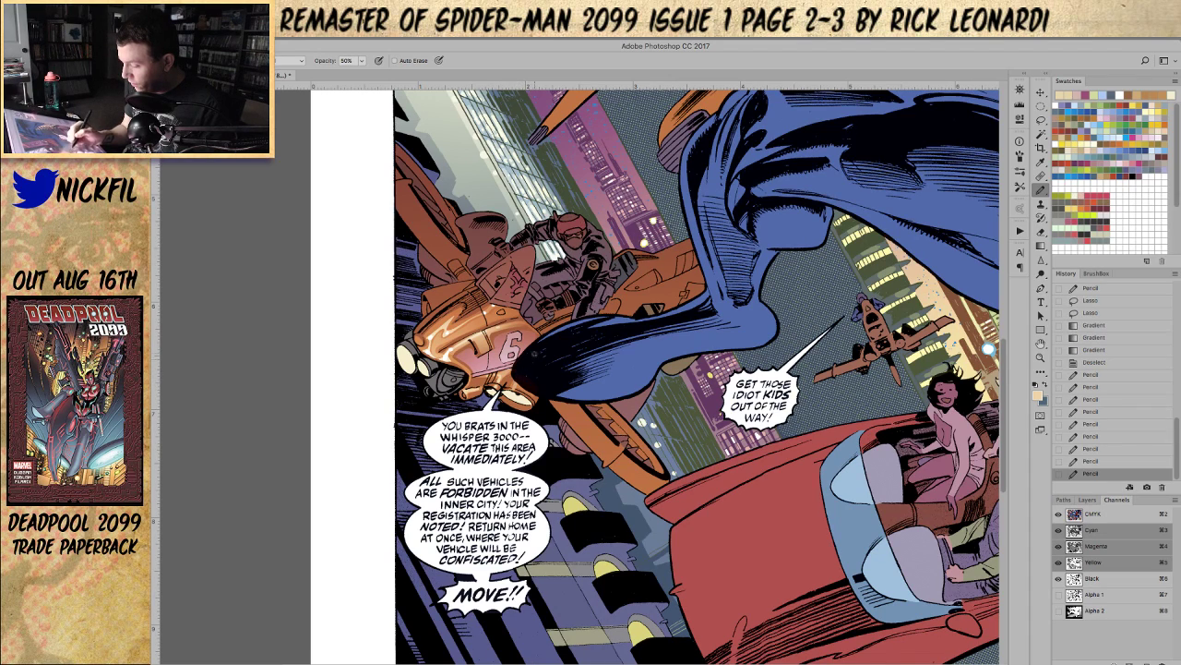
Step: Add small white Pencil glints at 100% opacity beside the number 6 and along the hood's lower edge
alt+click(453, 348)
drag(479, 349, 484, 344)
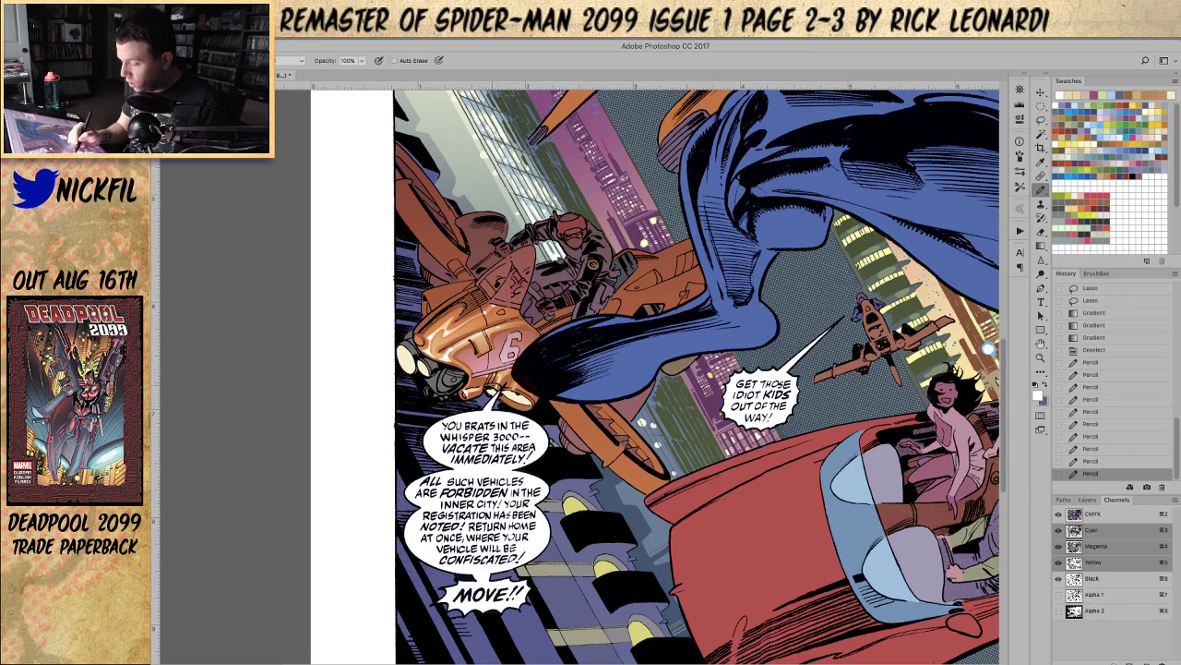
drag(497, 384, 517, 370)
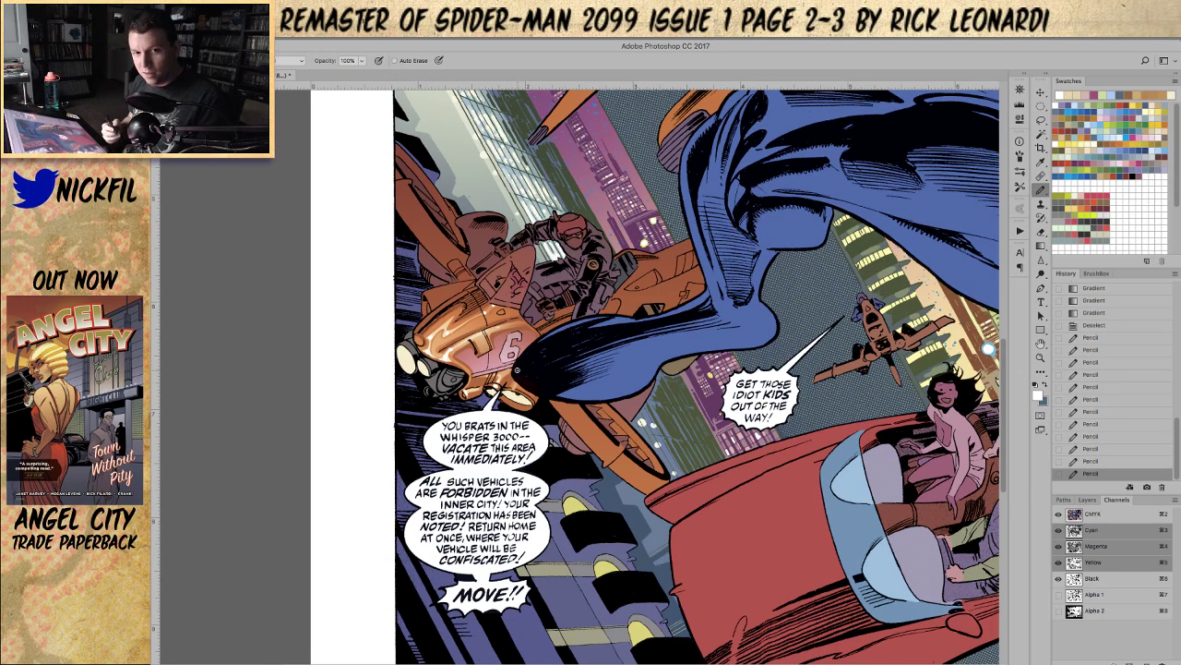
Step: Retouch the edge of the bright highlight near the hood's front vent with Pencil strokes in a sampled orange
click(1040, 357)
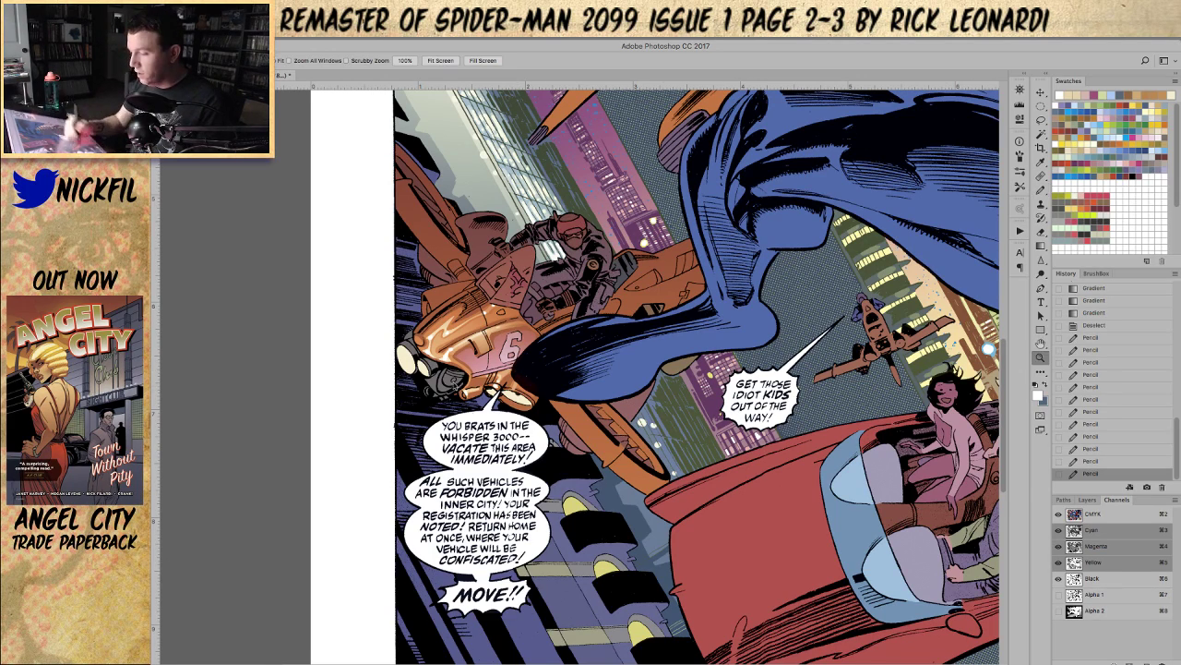
click(462, 343)
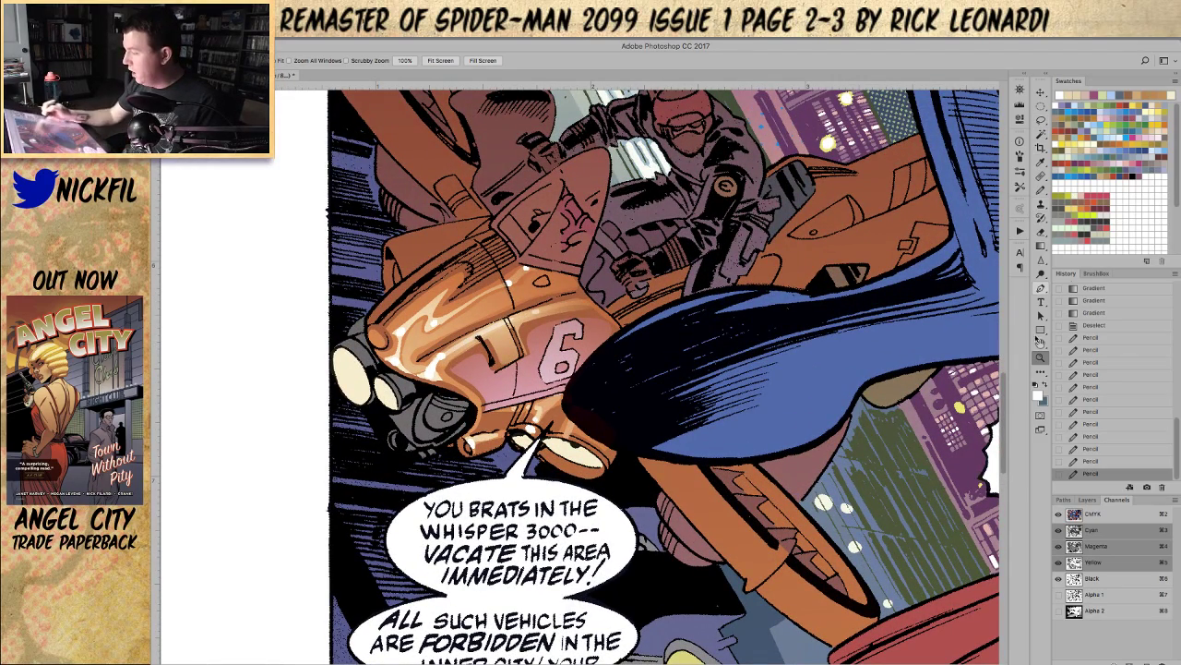
click(1041, 344)
drag(716, 440, 672, 450)
key(l)
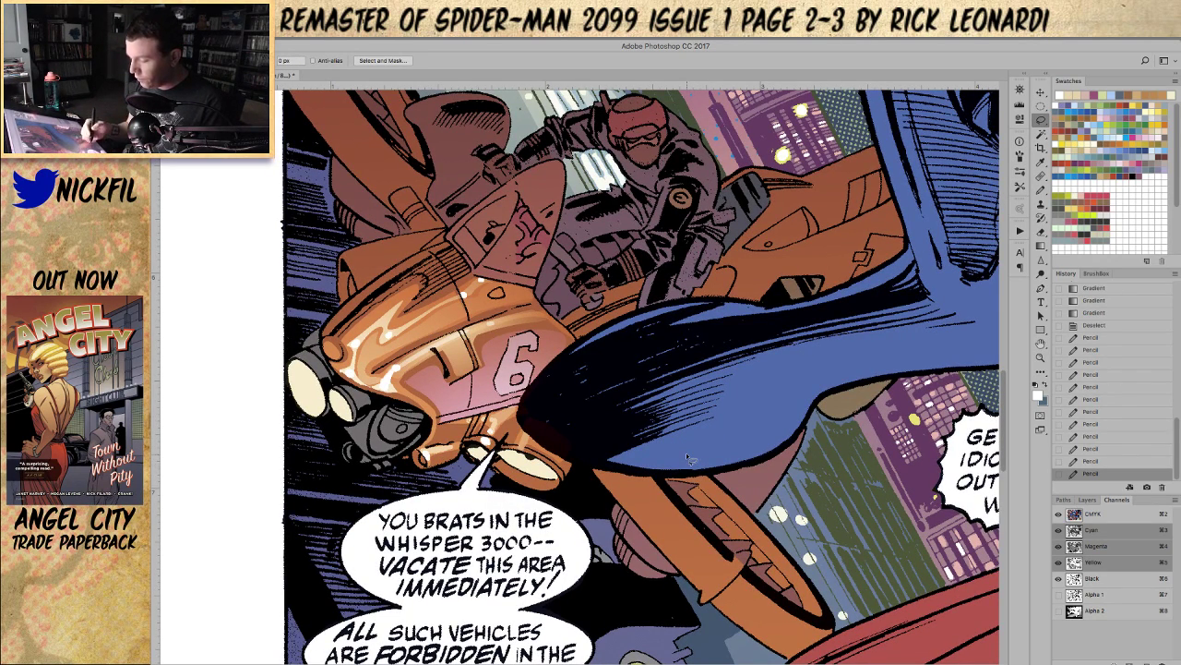
key(b)
alt+click(422, 367)
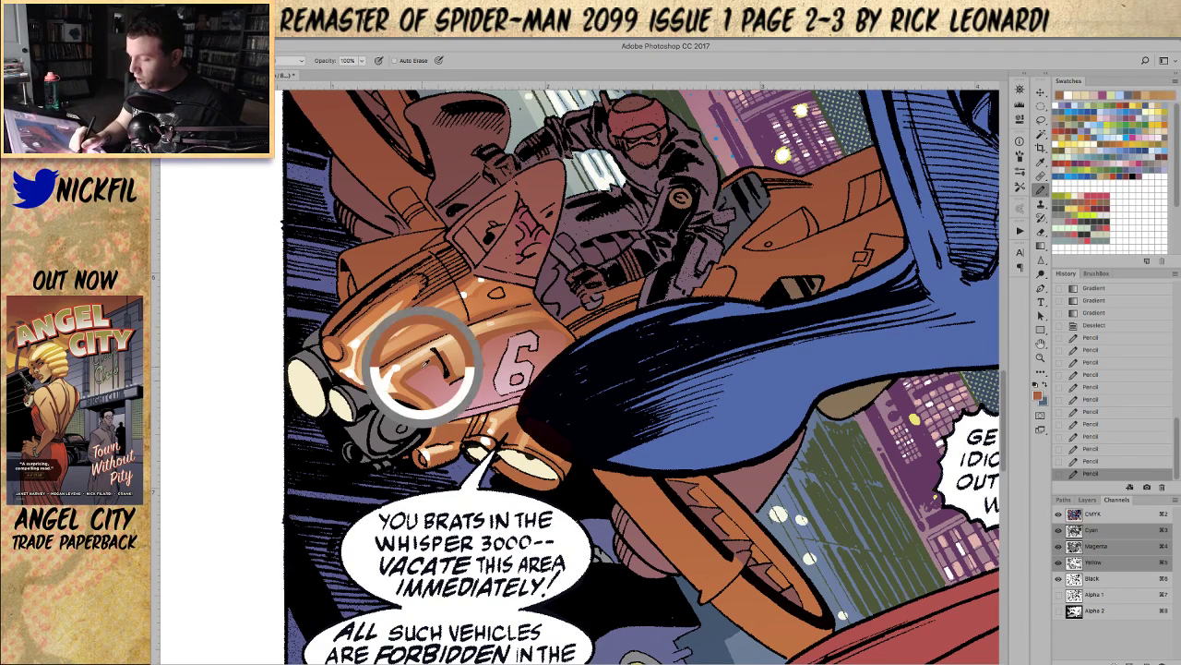
drag(404, 384, 397, 371)
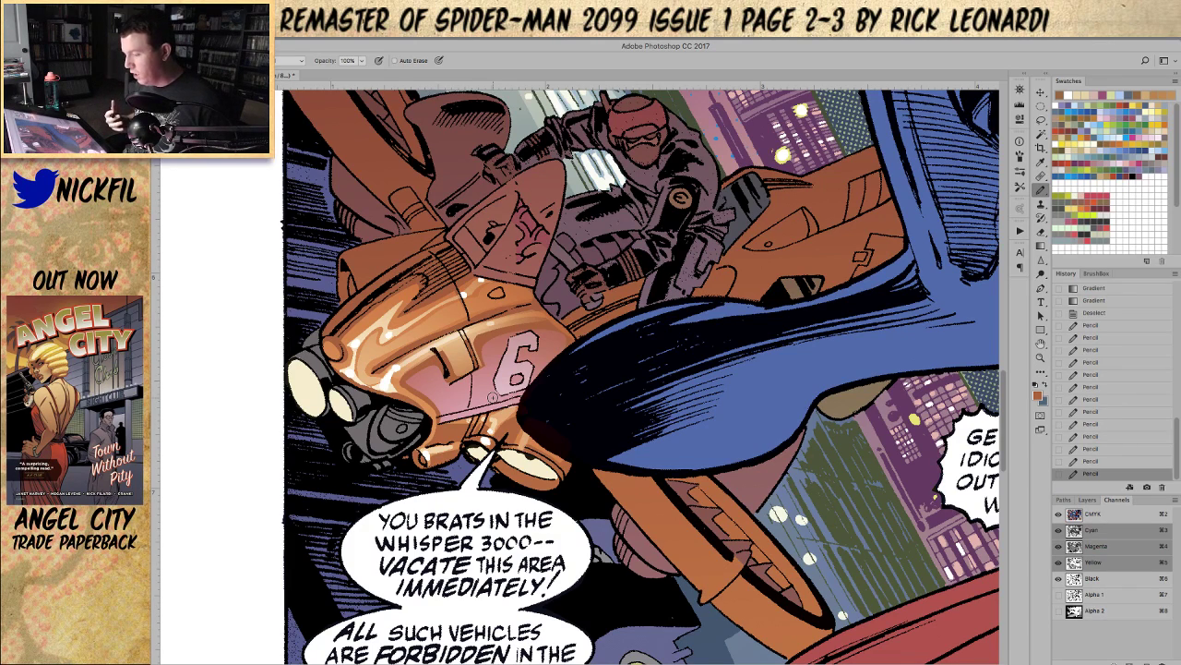
Step: Clean up the lower edge of the pink area below the number 6 and the hood vent with Pencil strokes in sampled orange
key(l)
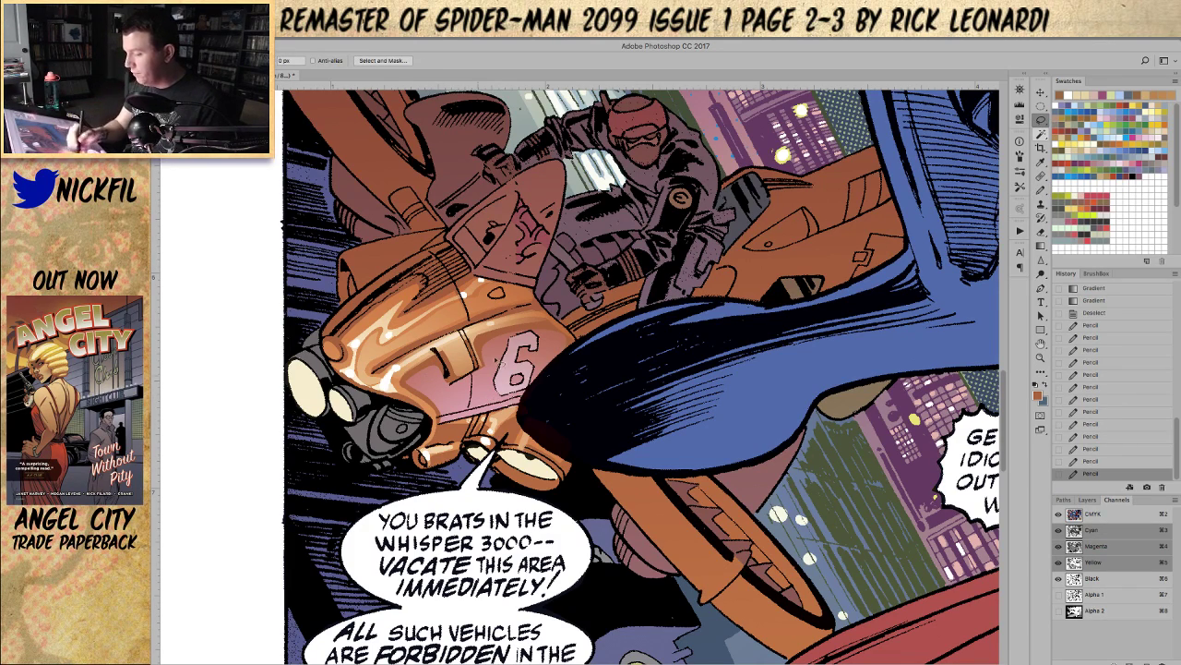
key(b)
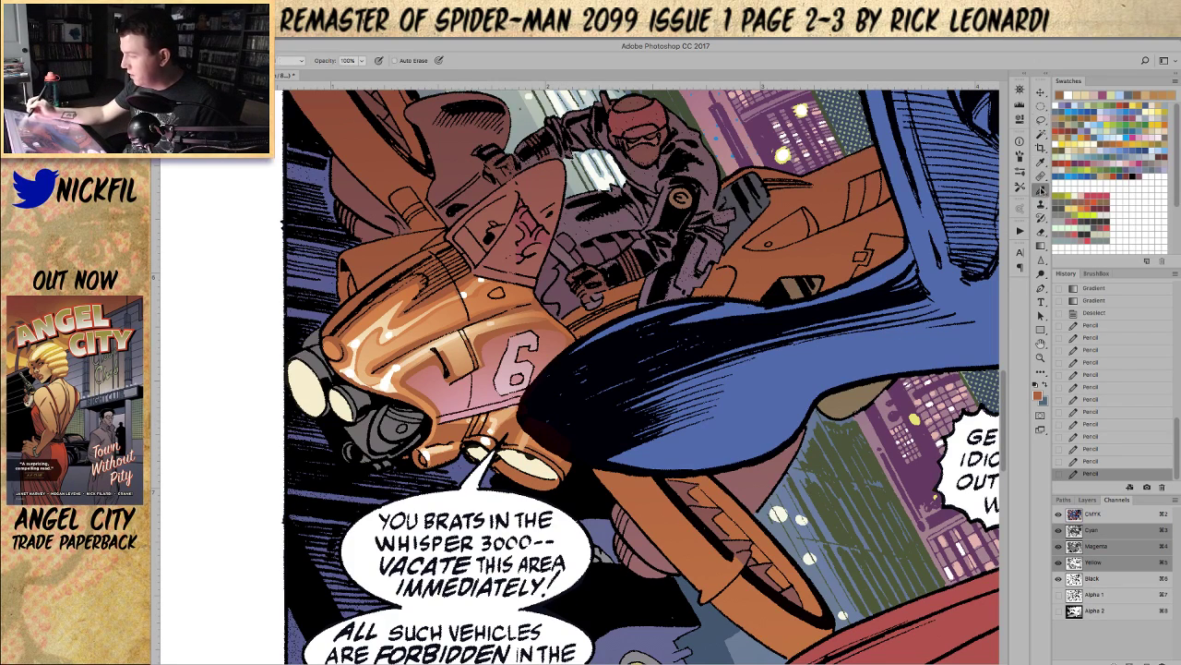
alt+click(508, 424)
drag(509, 407, 522, 403)
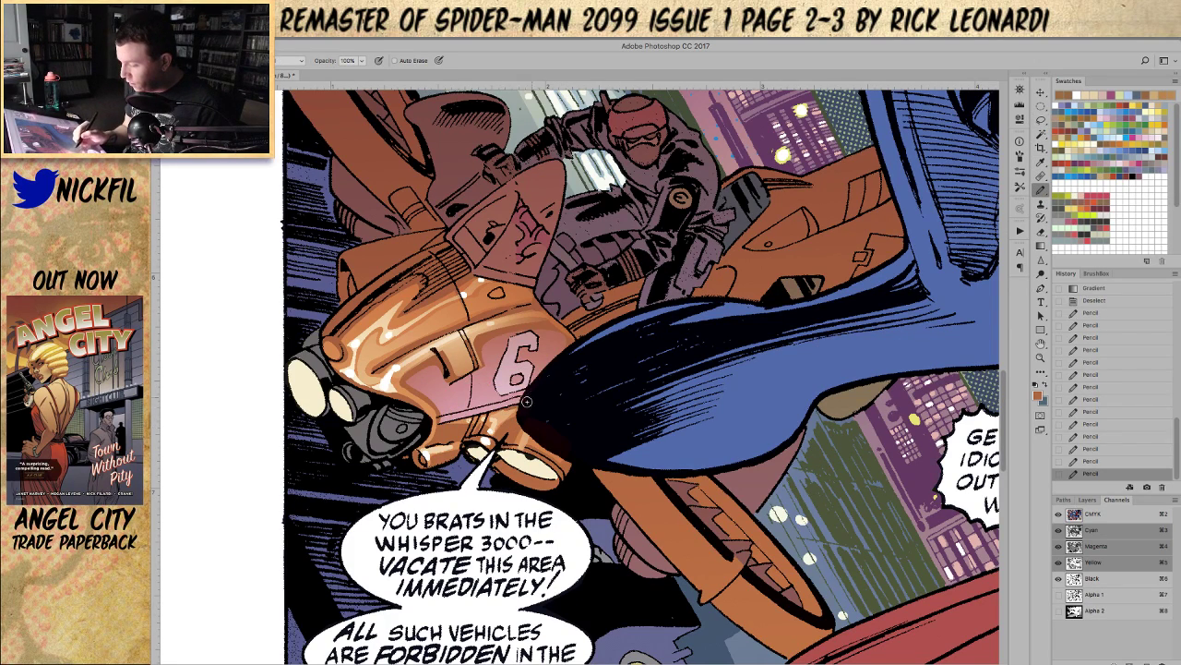
drag(454, 420, 520, 403)
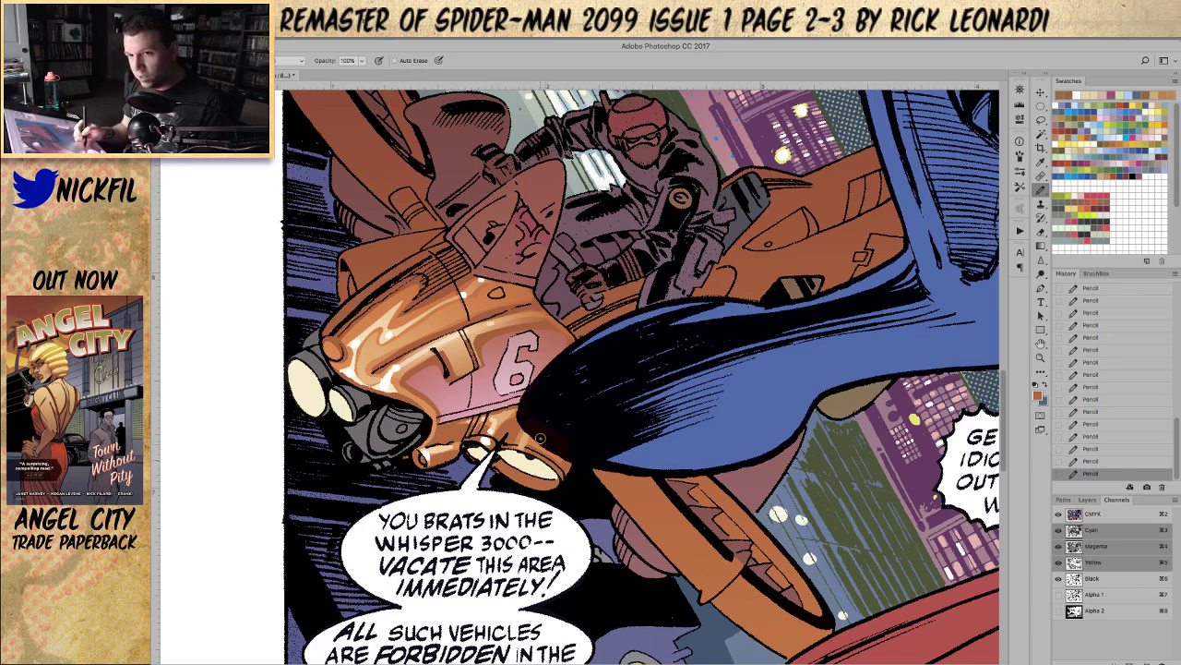
key(l)
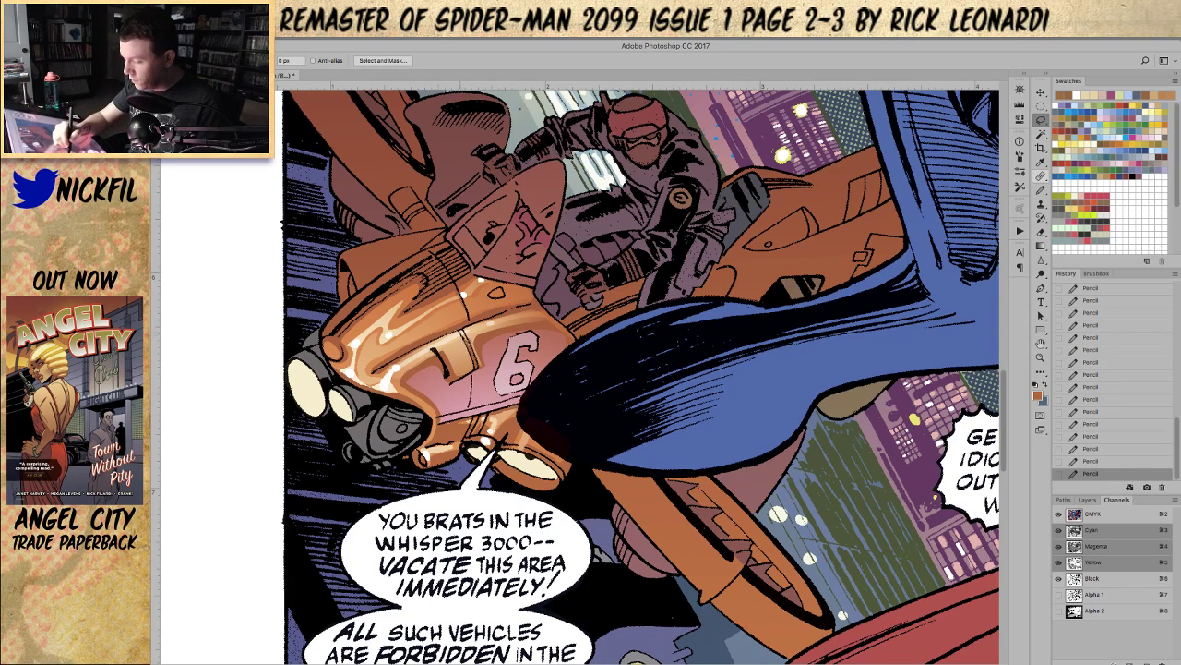
click(1040, 189)
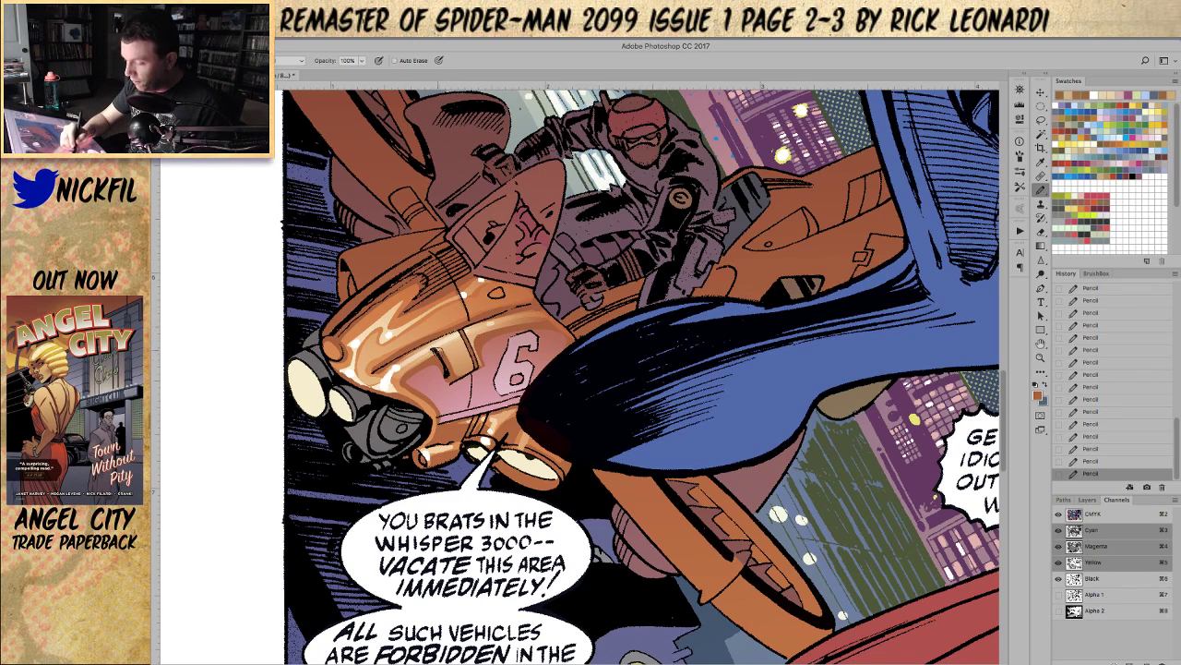
drag(433, 351, 438, 360)
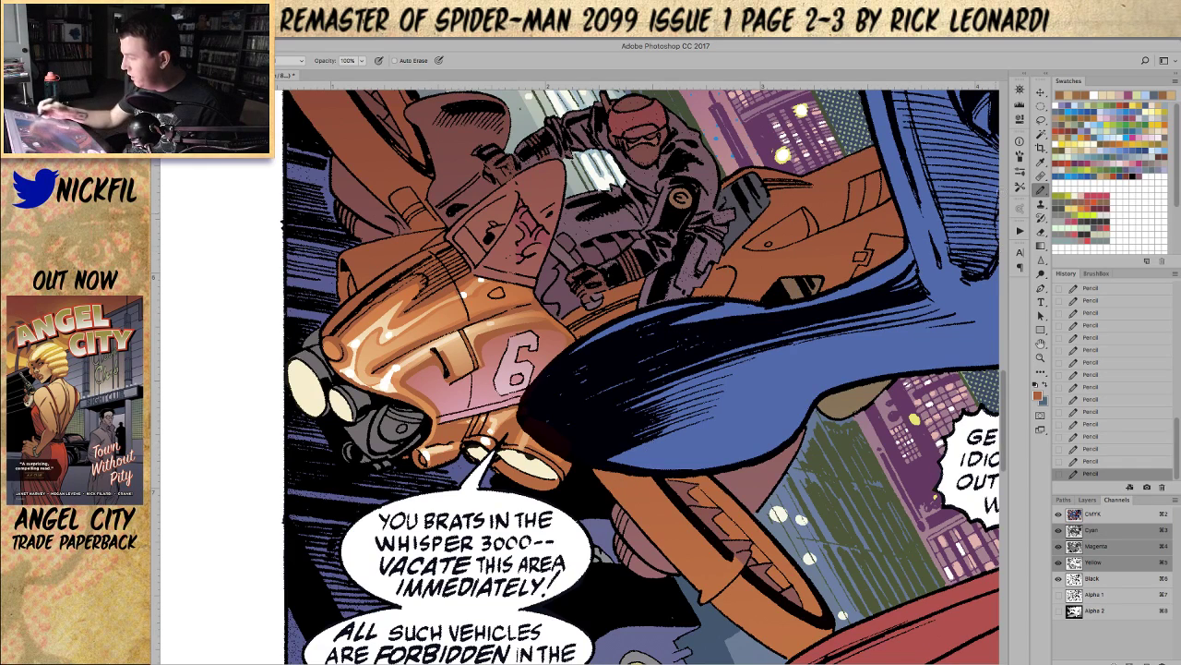
Step: Select shapes on the orange parts around the lower headlights with the Lasso, fill them twice with sampled pink, fading each fill, and deselect
key(l)
mouse_move(444, 432)
mouse_down()
mouse_move(436, 448)
mouse_move(470, 445)
mouse_move(474, 428)
mouse_move(444, 431)
mouse_move(523, 442)
mouse_move(508, 439)
mouse_move(516, 453)
mouse_move(503, 453)
mouse_move(514, 430)
mouse_up()
mouse_move(572, 478)
mouse_down()
mouse_move(566, 467)
mouse_move(563, 480)
mouse_move(581, 458)
mouse_move(568, 476)
mouse_up()
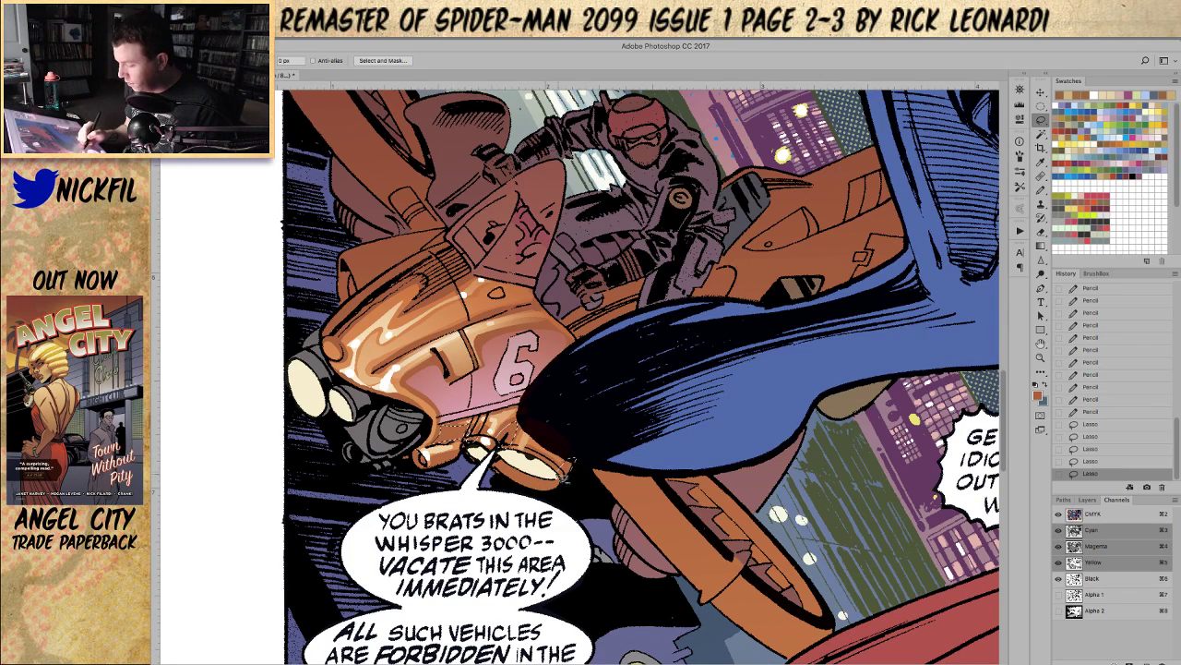
key(g)
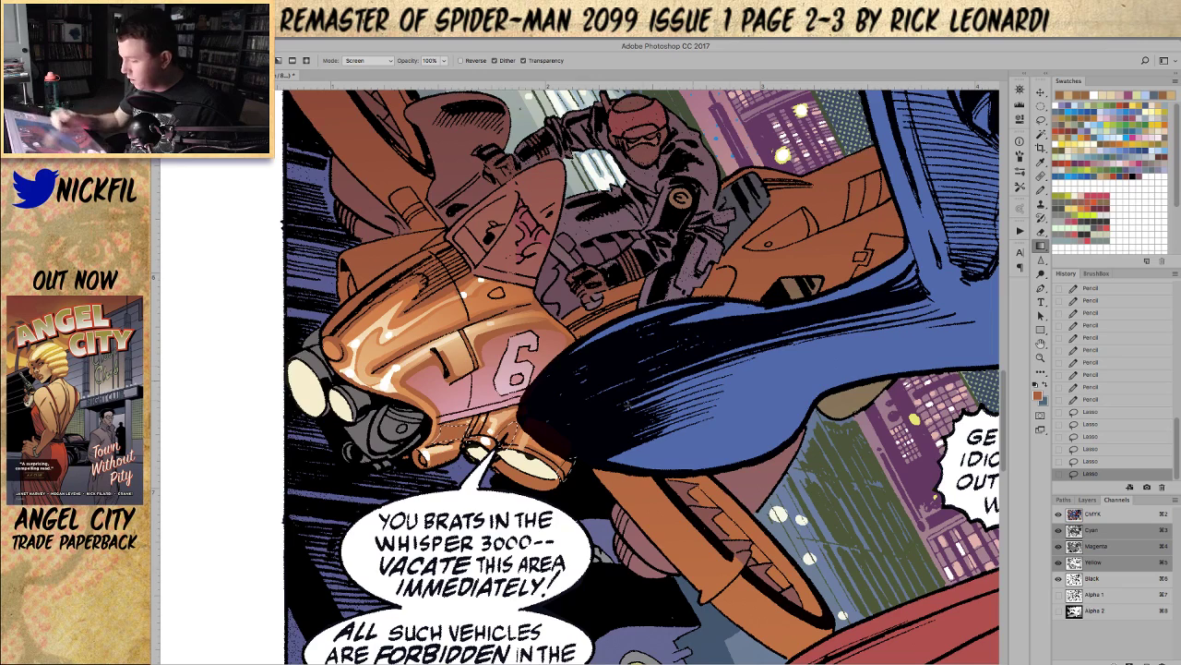
alt+click(457, 410)
key(alt+BackSpace)
key(super+shift+f)
key(alt+BackSpace)
key(ctrl+shift+f)
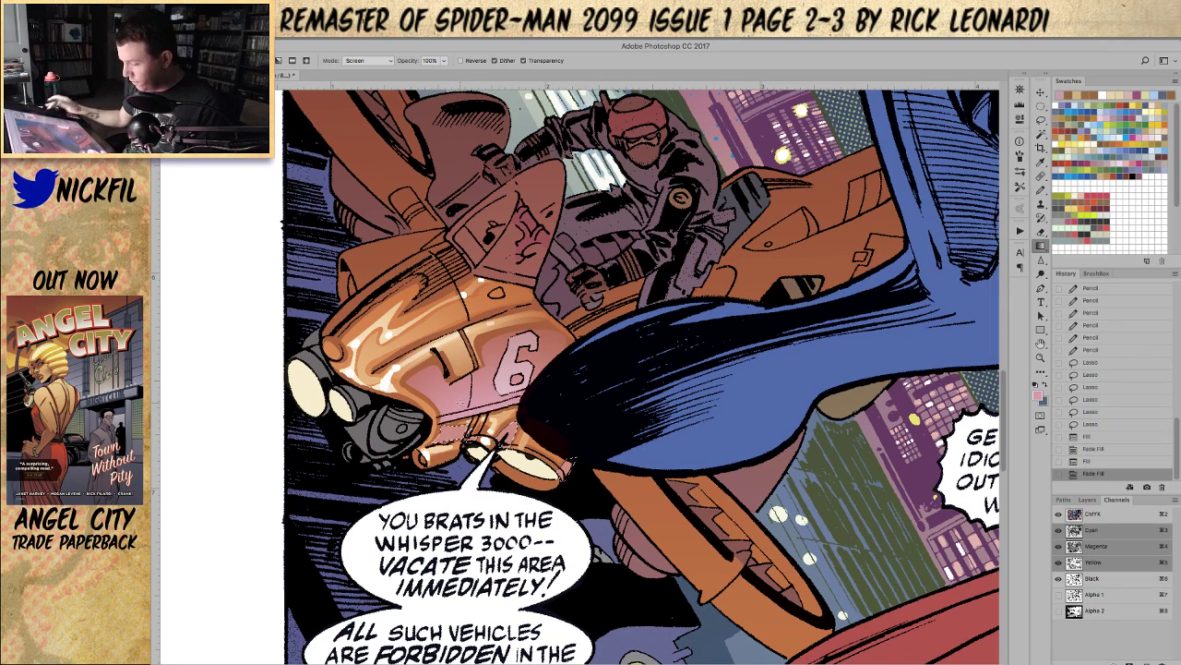
key(ctrl+d)
Step: Touch up the small pipe beside the lower headlights with a pink Pencil stroke
key(b)
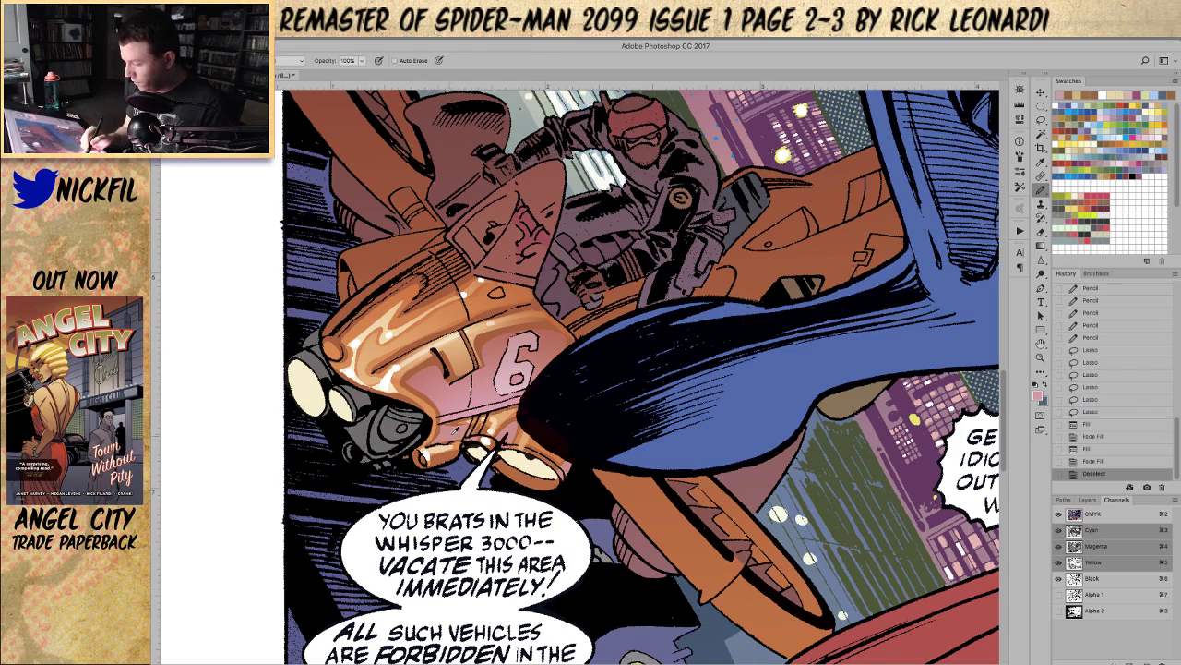
drag(452, 459, 456, 445)
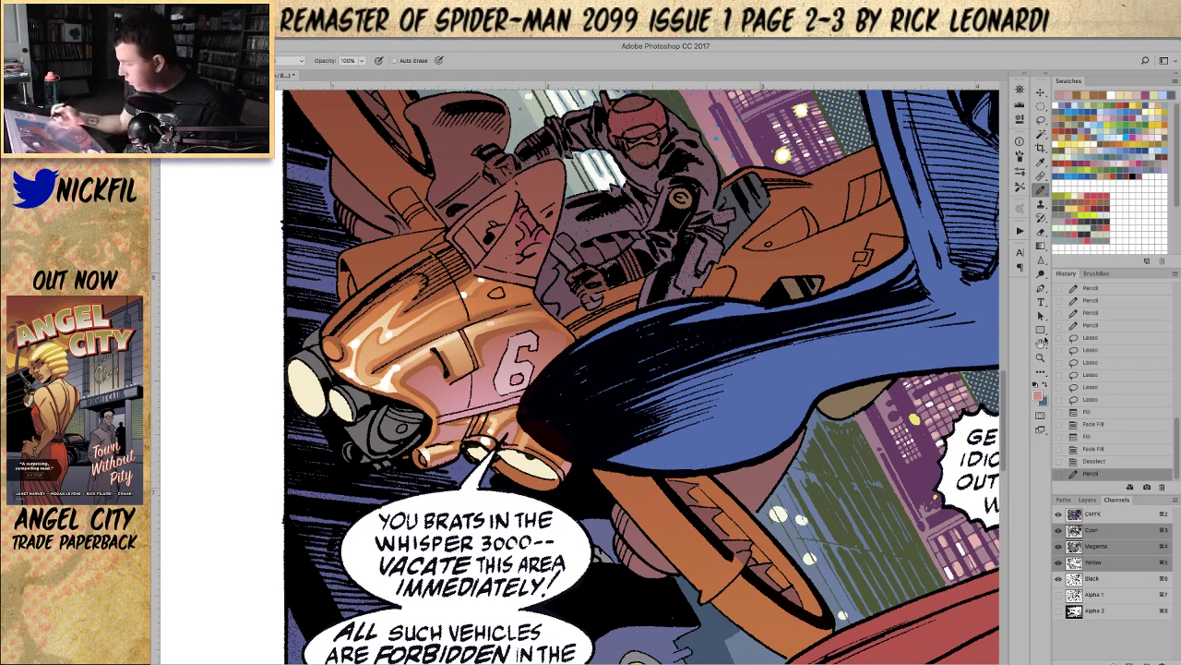
Step: Add small Pencil touch-ups in a sampled cream around the lower headlights and the small pipe beside them
click(1041, 358)
alt+click(623, 461)
alt+click(624, 460)
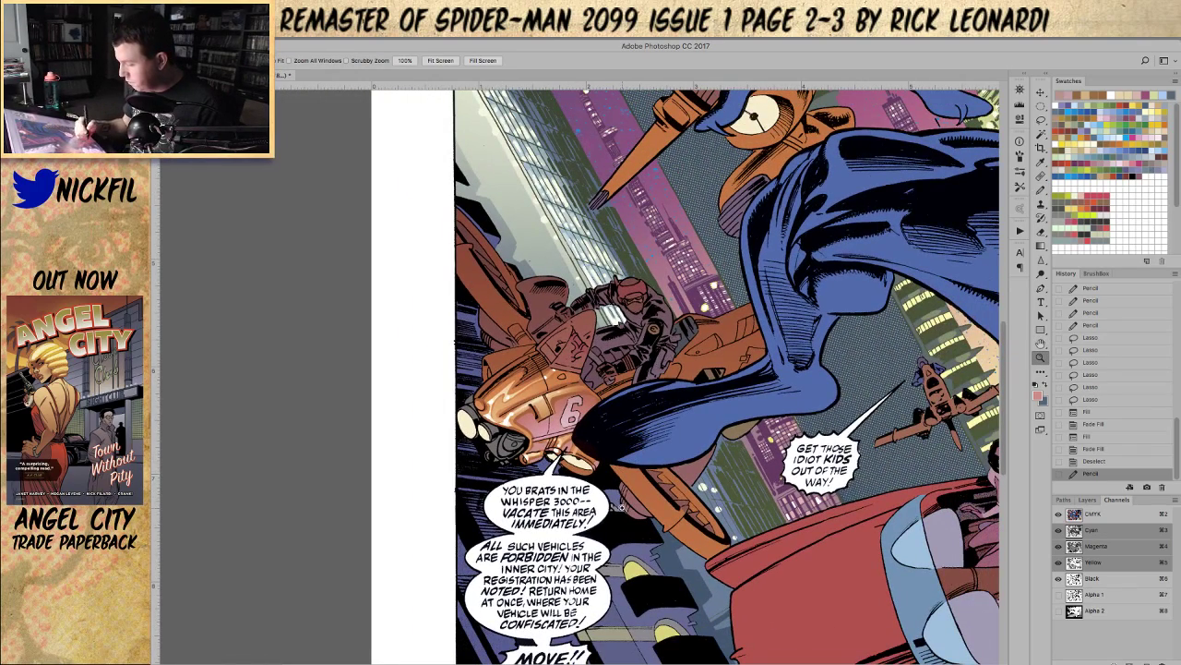
key(b)
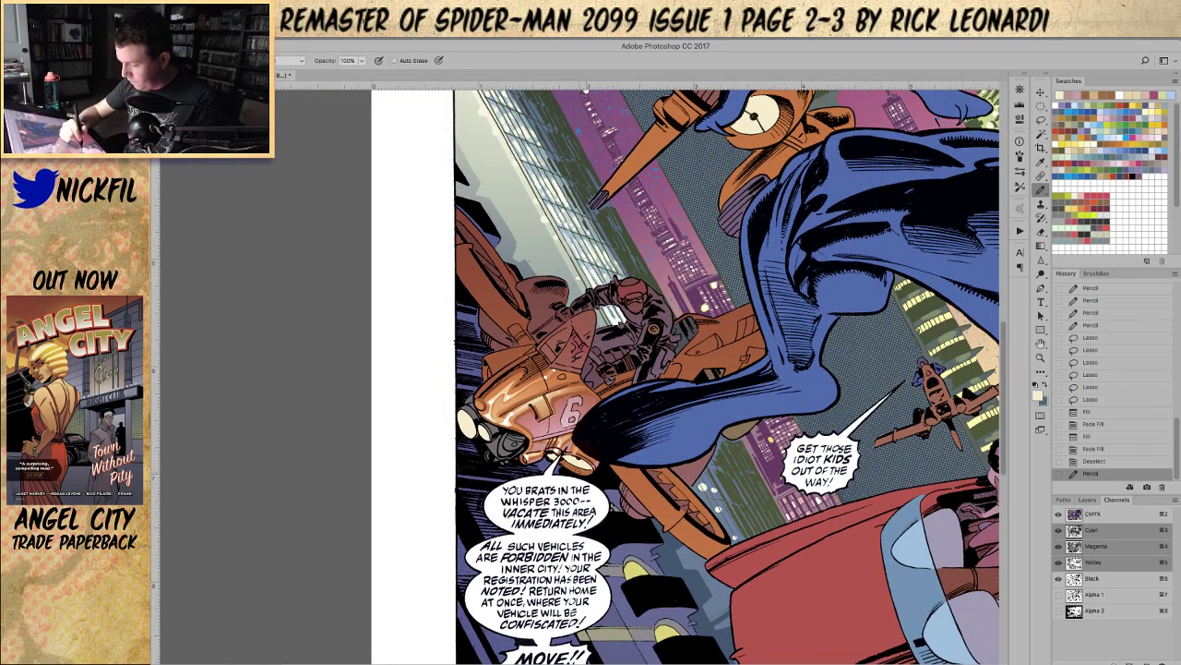
mouse_move(569, 468)
mouse_down()
mouse_move(585, 469)
mouse_move(525, 458)
mouse_up()
drag(531, 455, 522, 462)
key(0)
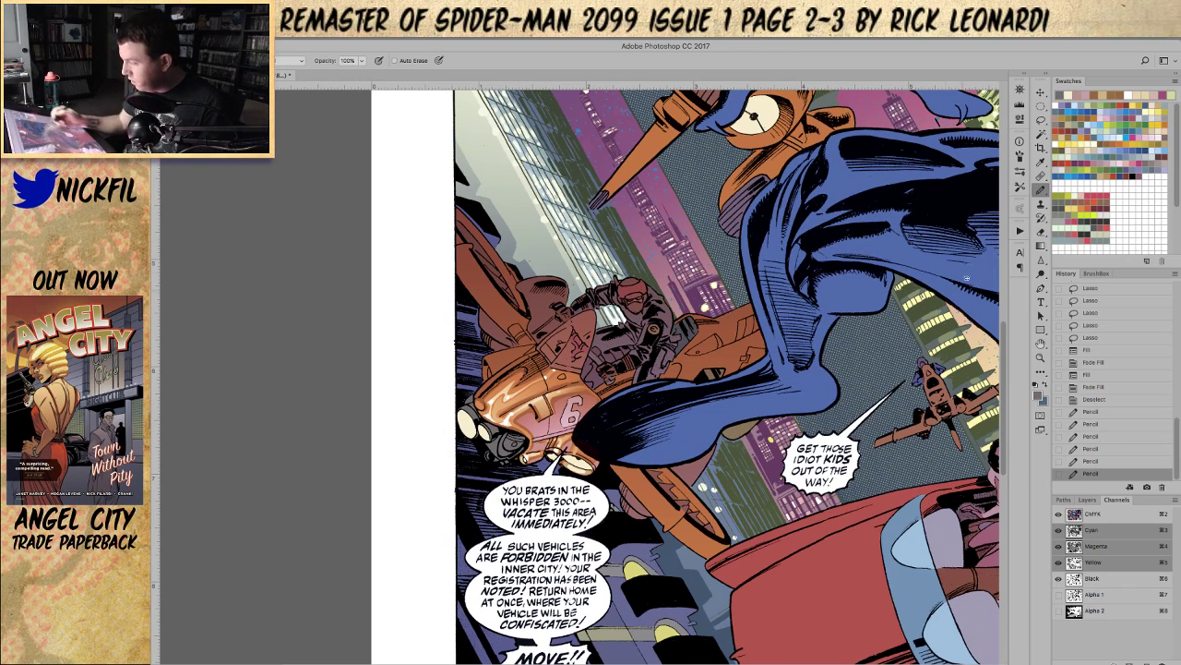
Step: Select shapes on the grey machinery below the front headlights with the Lasso, lighten them with a pink Screen gradient, and deselect
click(1133, 158)
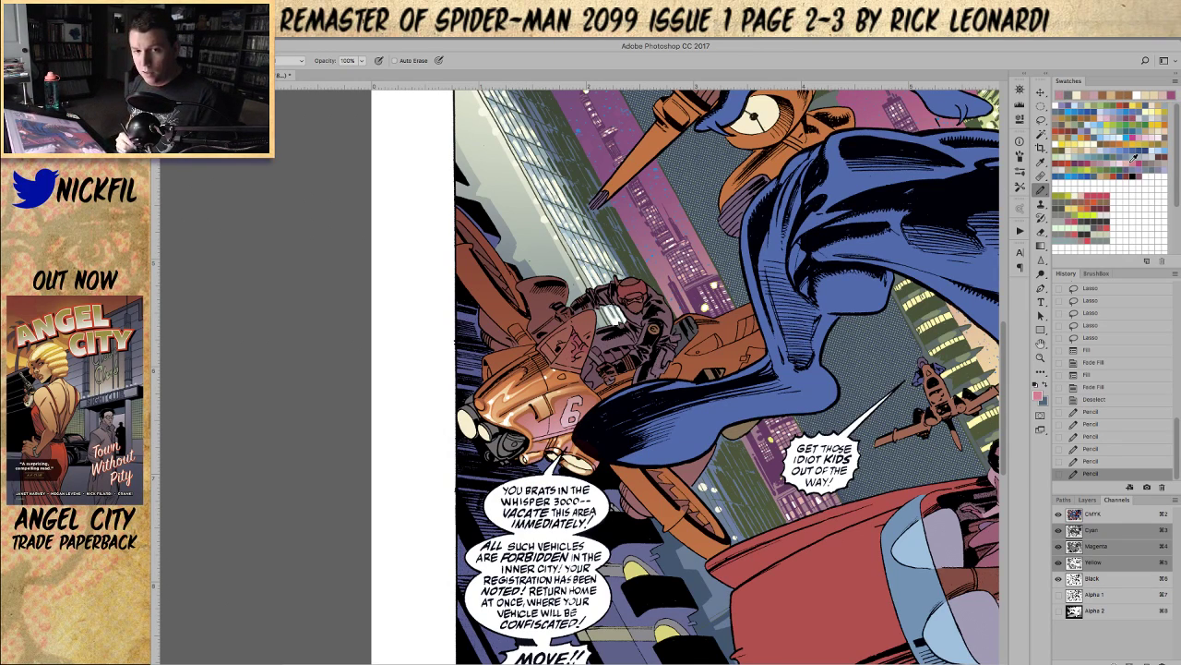
key(l)
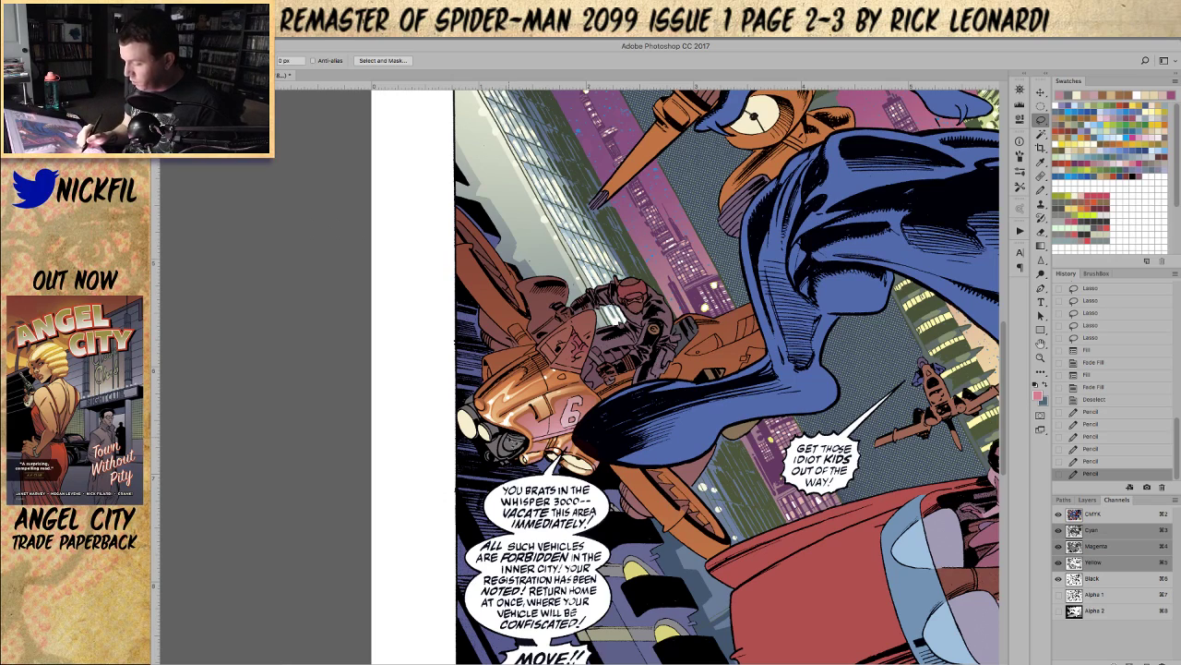
drag(509, 439, 529, 440)
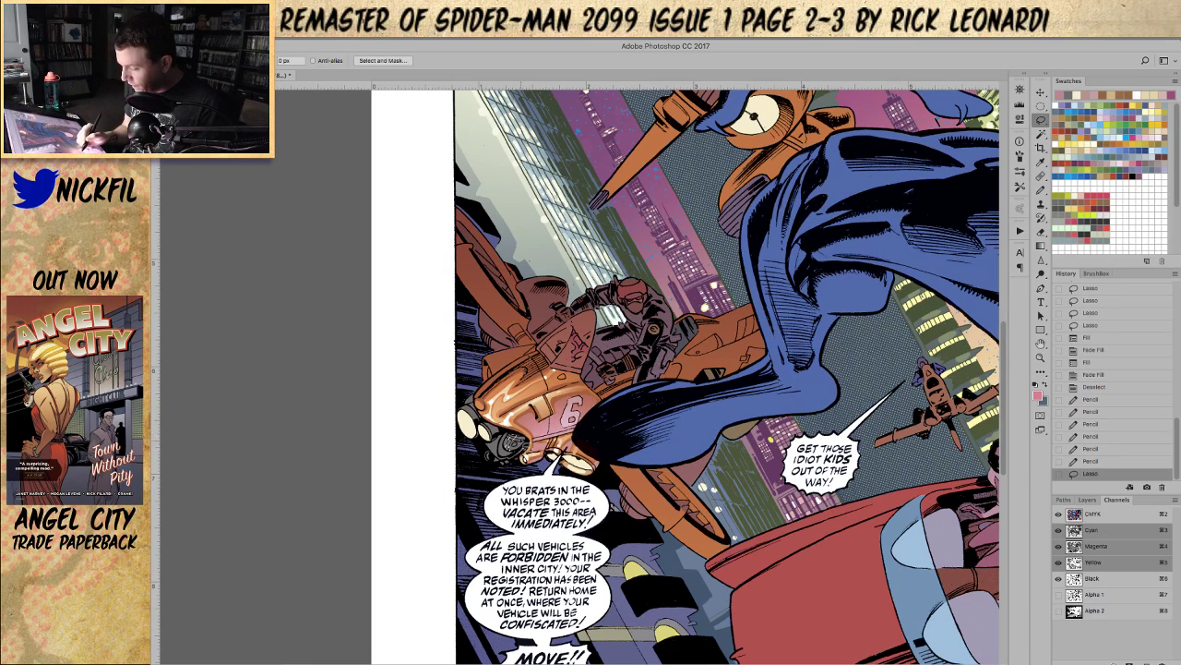
mouse_move(513, 438)
mouse_down()
mouse_move(533, 428)
mouse_move(507, 450)
mouse_move(513, 436)
mouse_up()
key(g)
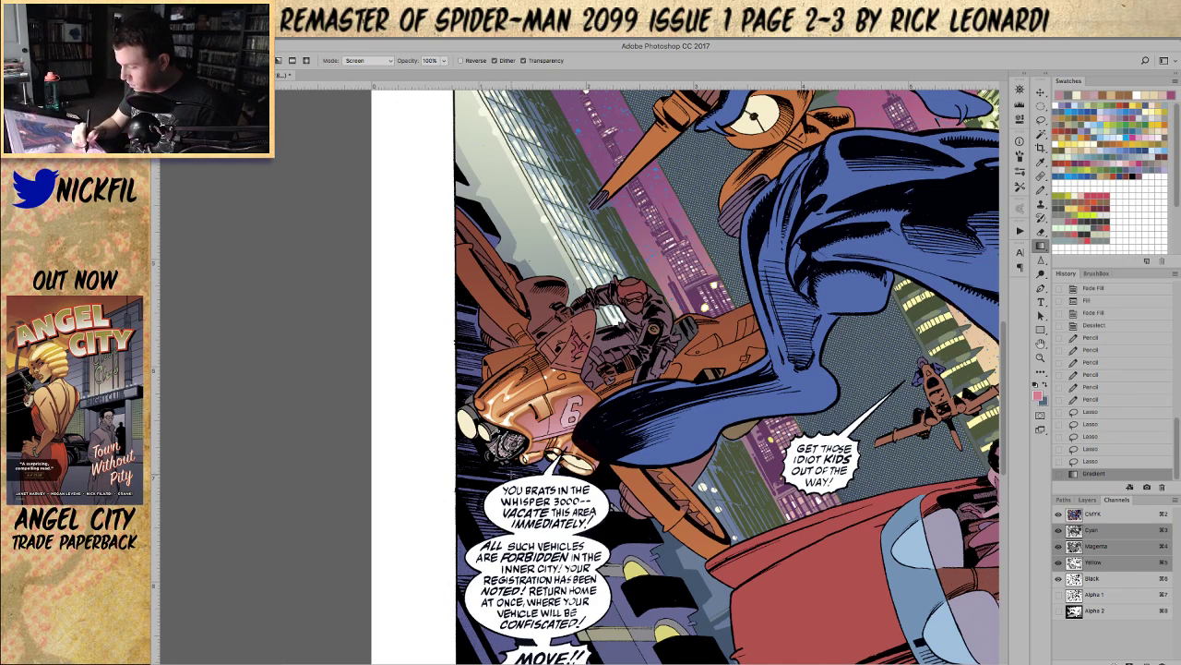
key(ctrl+d)
Step: Dab small highlights onto the grey machinery below the front headlights with the Pencil in Screen mode, using a sampled pink
key(b)
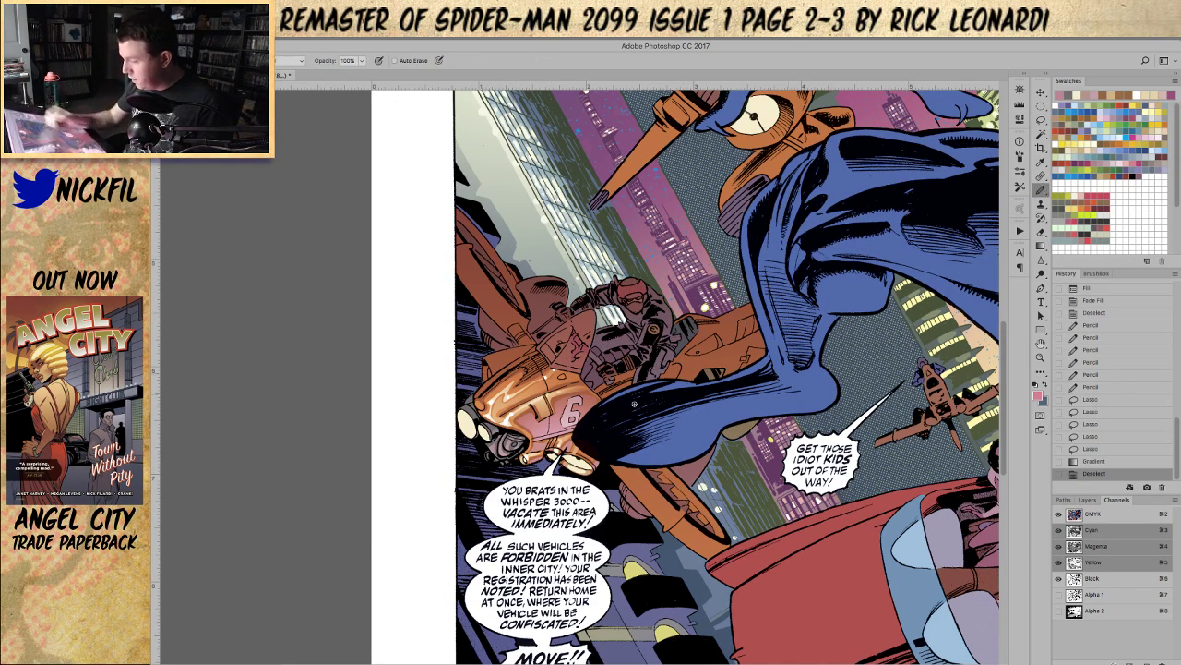
alt+click(571, 417)
click(292, 61)
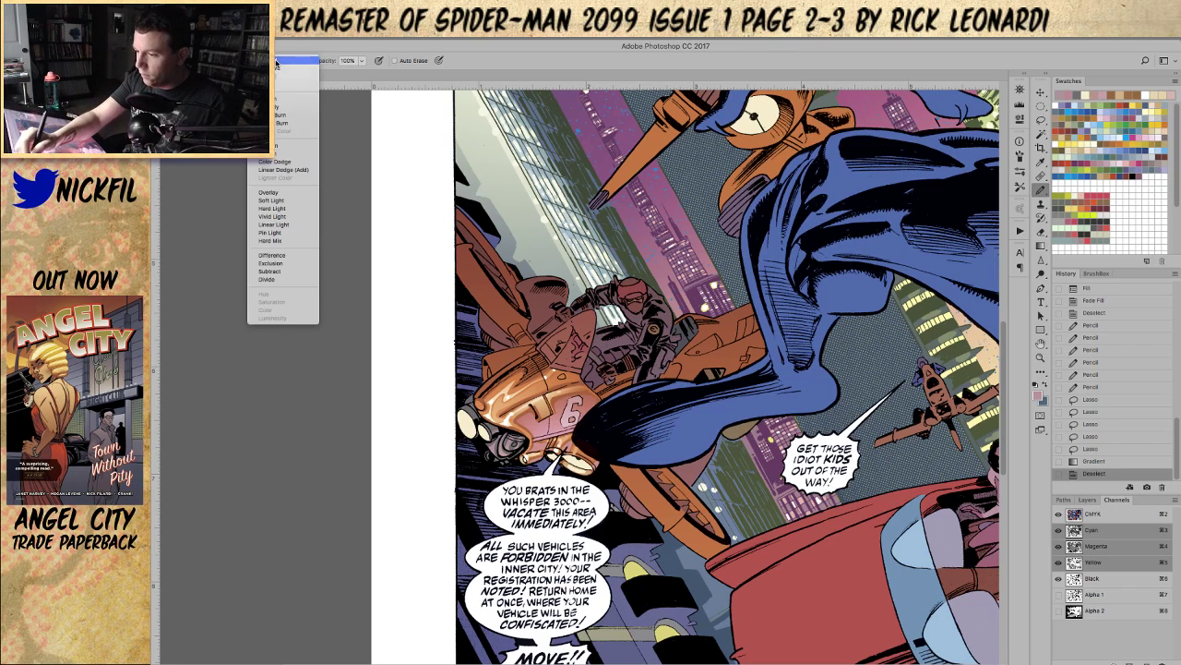
click(278, 155)
drag(508, 443, 518, 457)
click(491, 446)
click(495, 452)
click(504, 452)
click(507, 456)
click(488, 456)
click(518, 442)
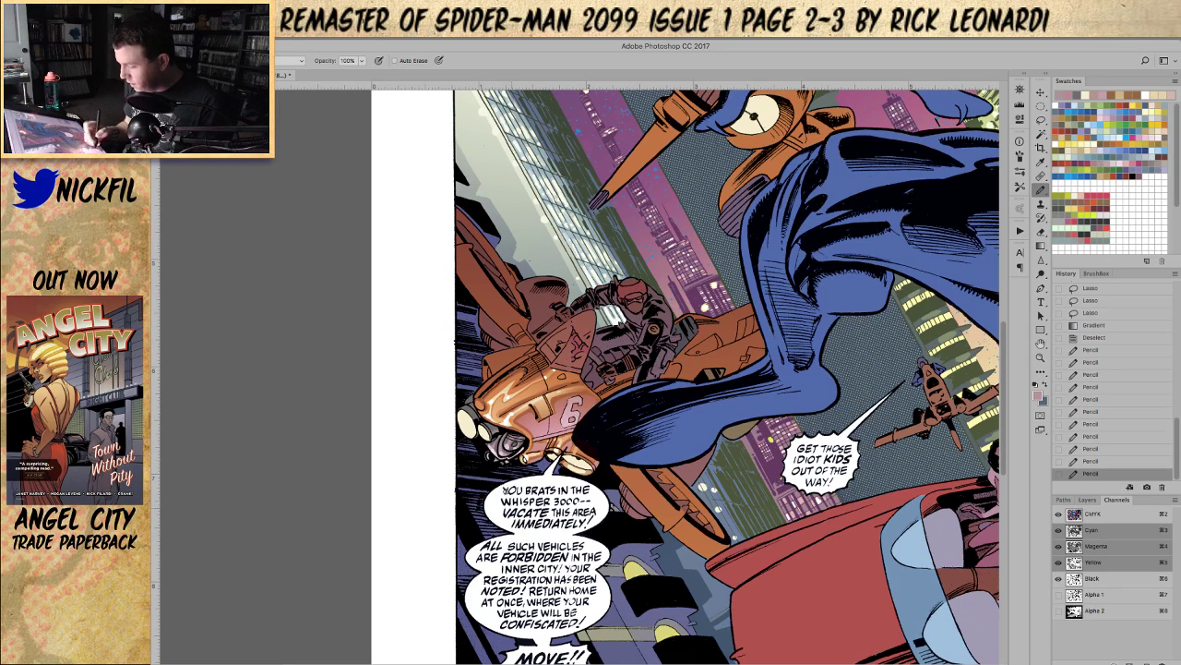
click(489, 445)
click(496, 435)
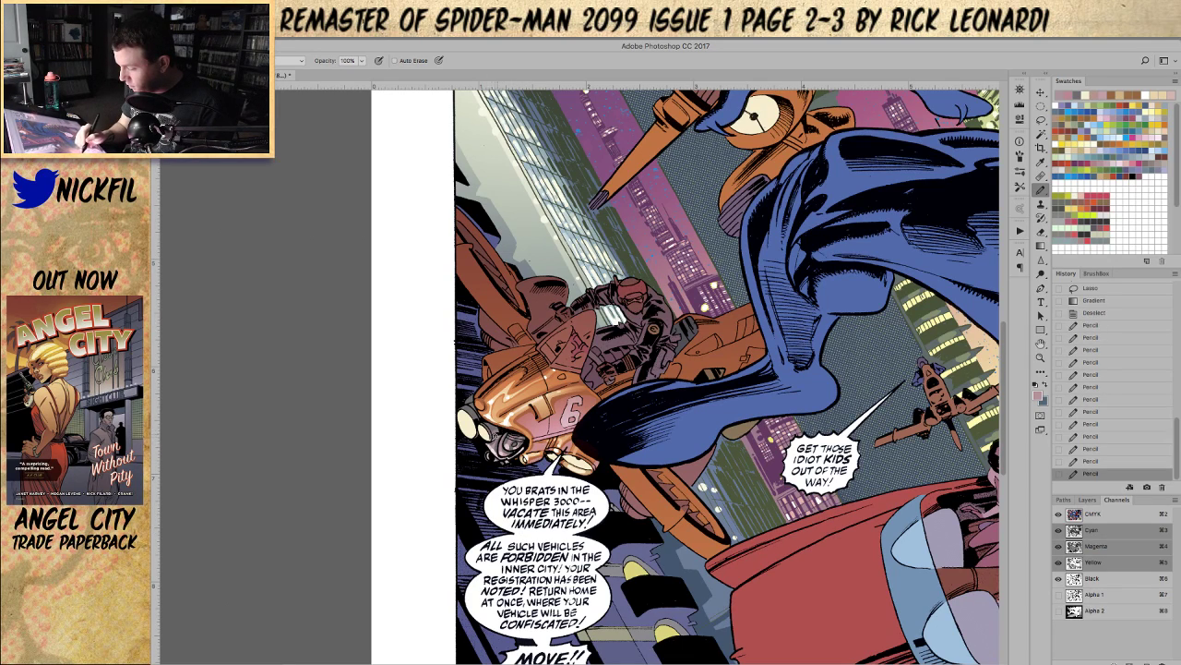
click(509, 441)
click(511, 440)
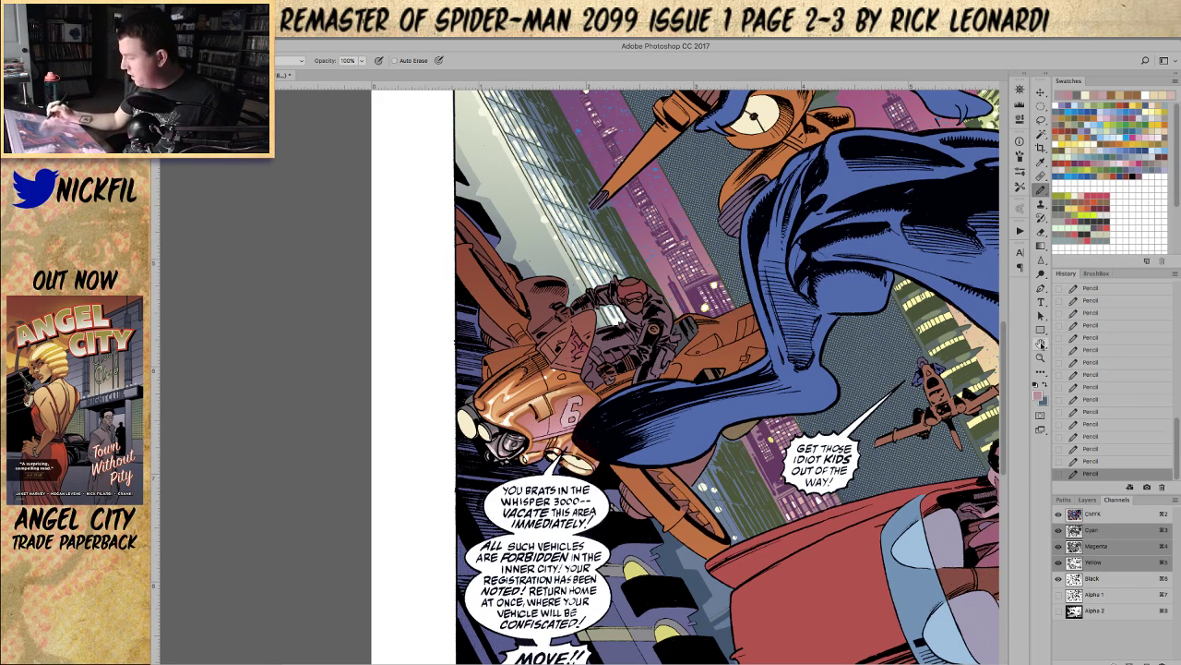
Step: Select the lower part of the orange vehicle's windshield with the Lasso
click(1040, 344)
mouse_move(787, 443)
mouse_down()
mouse_move(697, 480)
mouse_move(642, 430)
mouse_up()
drag(936, 426, 943, 460)
key(l)
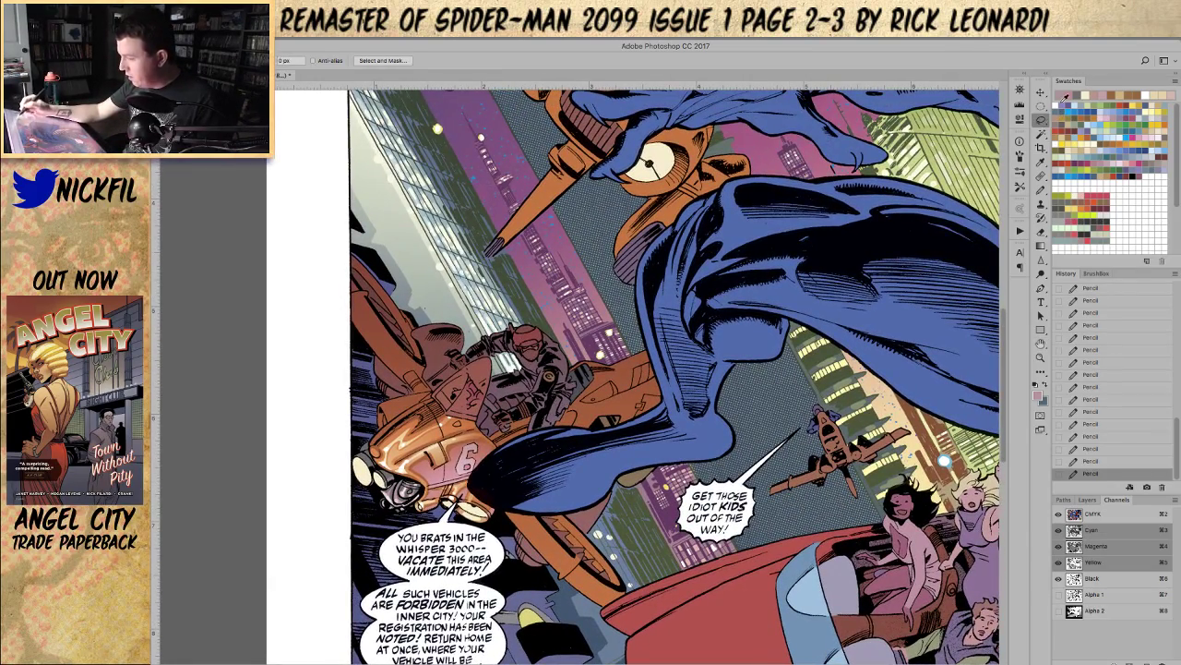
mouse_move(469, 373)
mouse_down()
mouse_move(449, 417)
mouse_move(482, 426)
mouse_move(456, 417)
mouse_move(488, 413)
mouse_move(480, 421)
mouse_move(484, 354)
mouse_move(469, 373)
mouse_up()
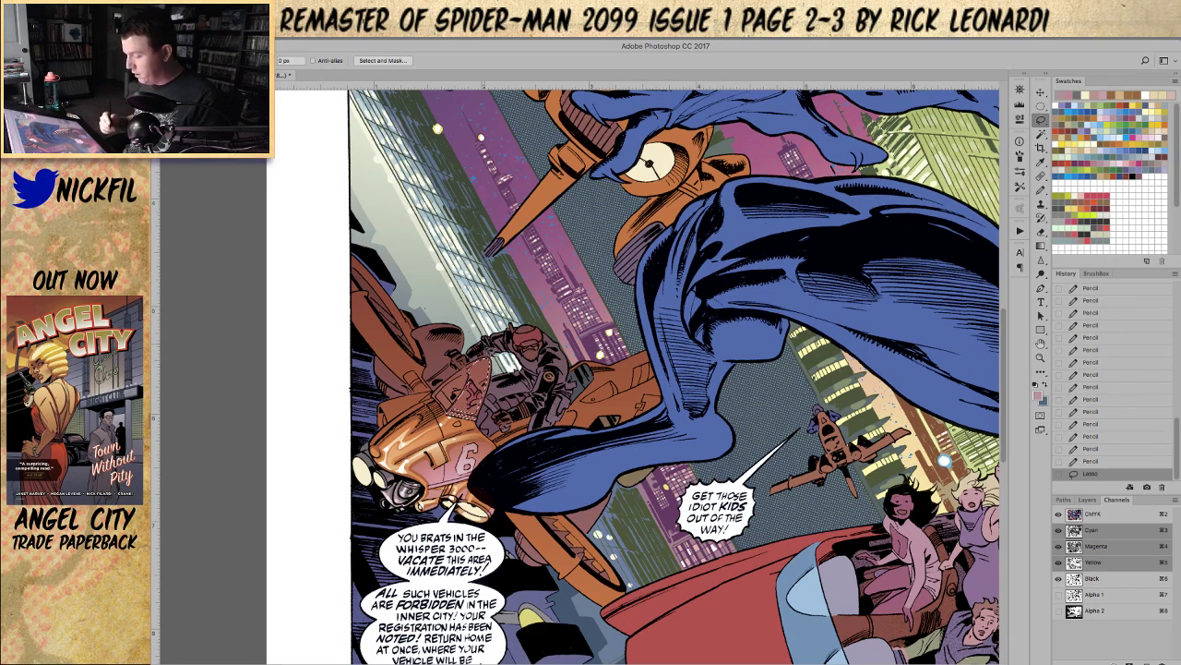
Step: Examine the linework on Spider-Man's leg up close and review the whole double-page spread
key(h)
drag(943, 459, 816, 488)
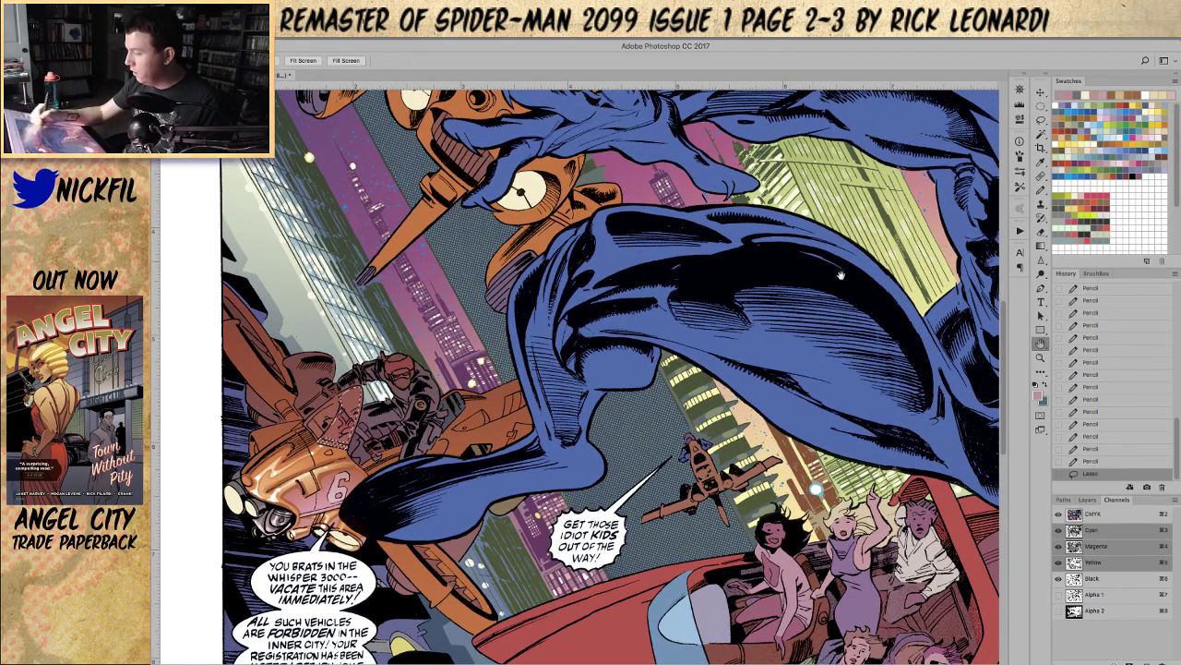
click(1040, 358)
drag(815, 490, 907, 386)
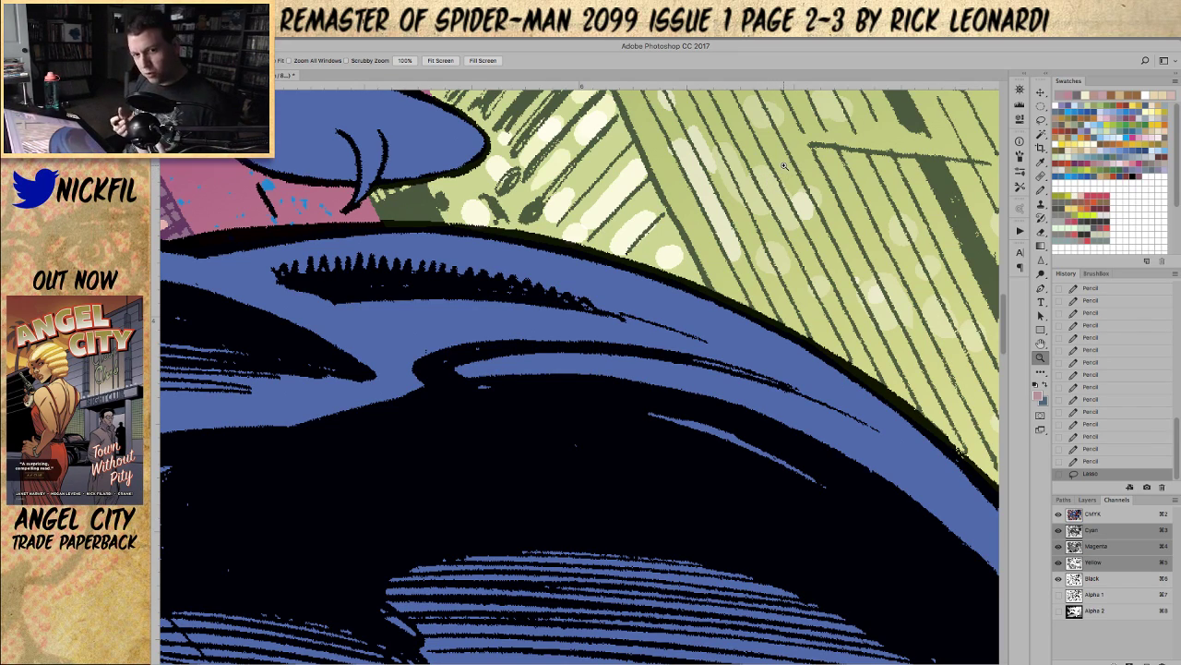
click(1041, 344)
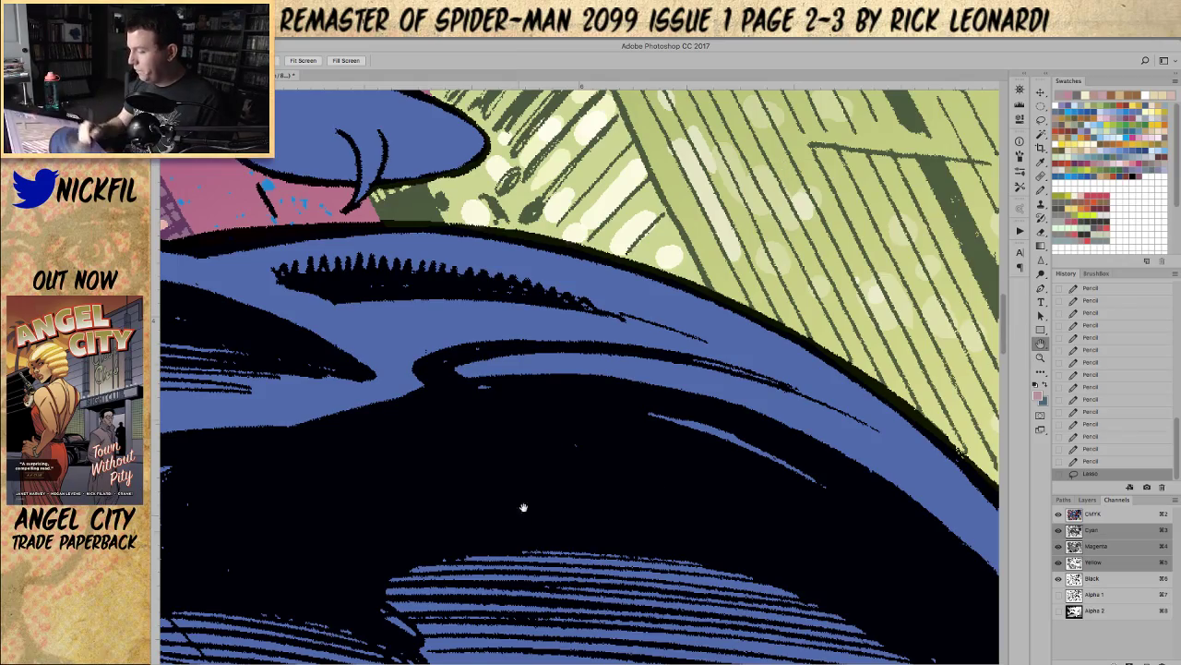
drag(520, 512, 564, 129)
drag(617, 483, 903, 270)
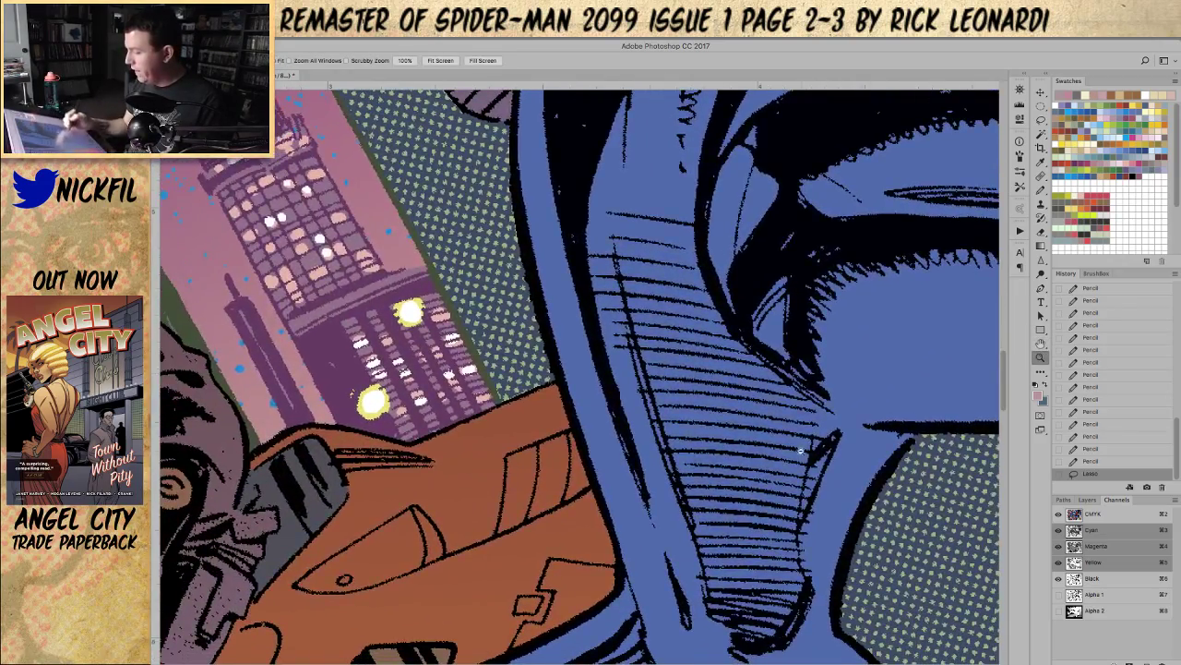
alt+click(800, 451)
alt+click(799, 451)
key(ctrl+0)
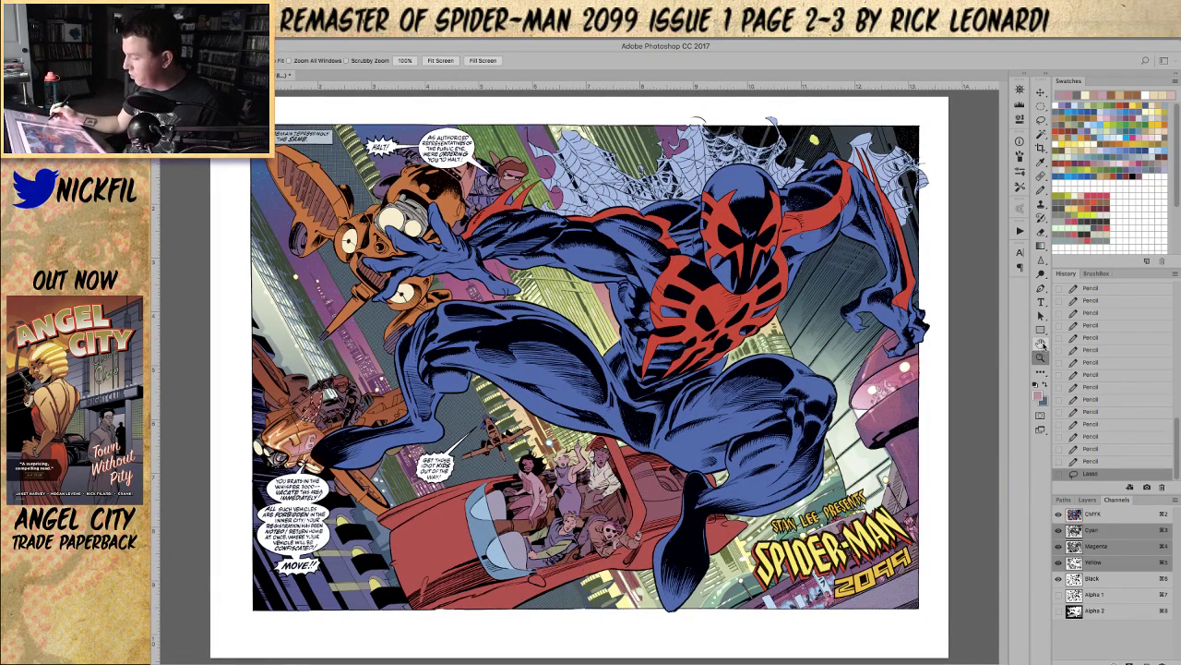
key(h)
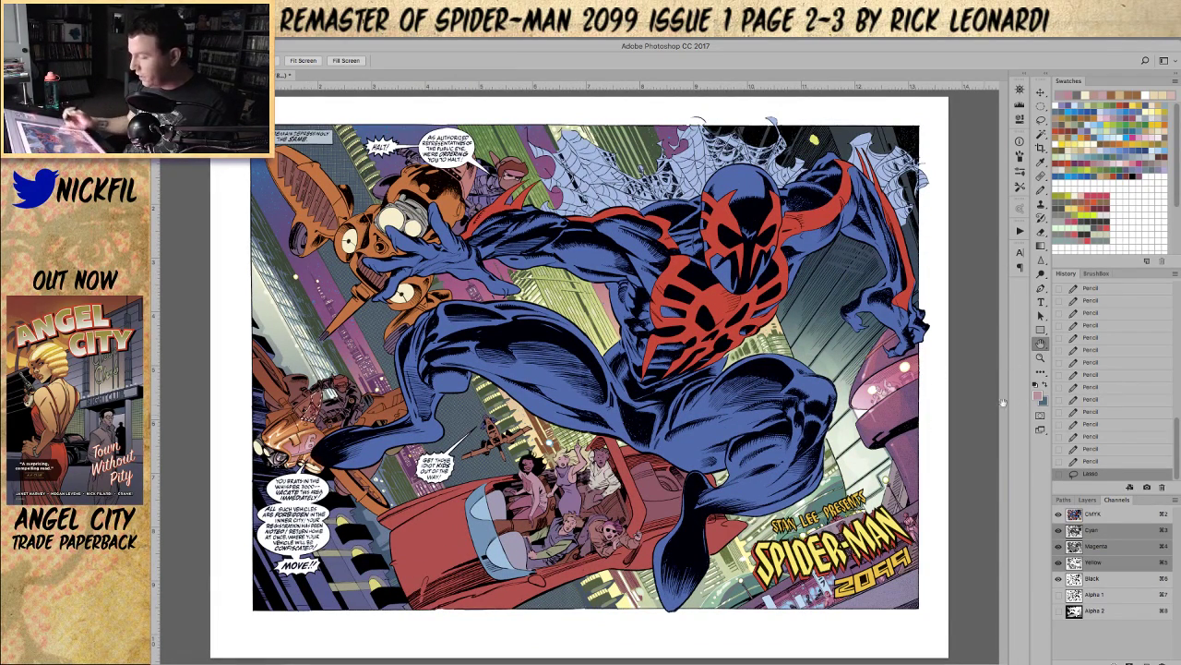
key(z)
click(314, 417)
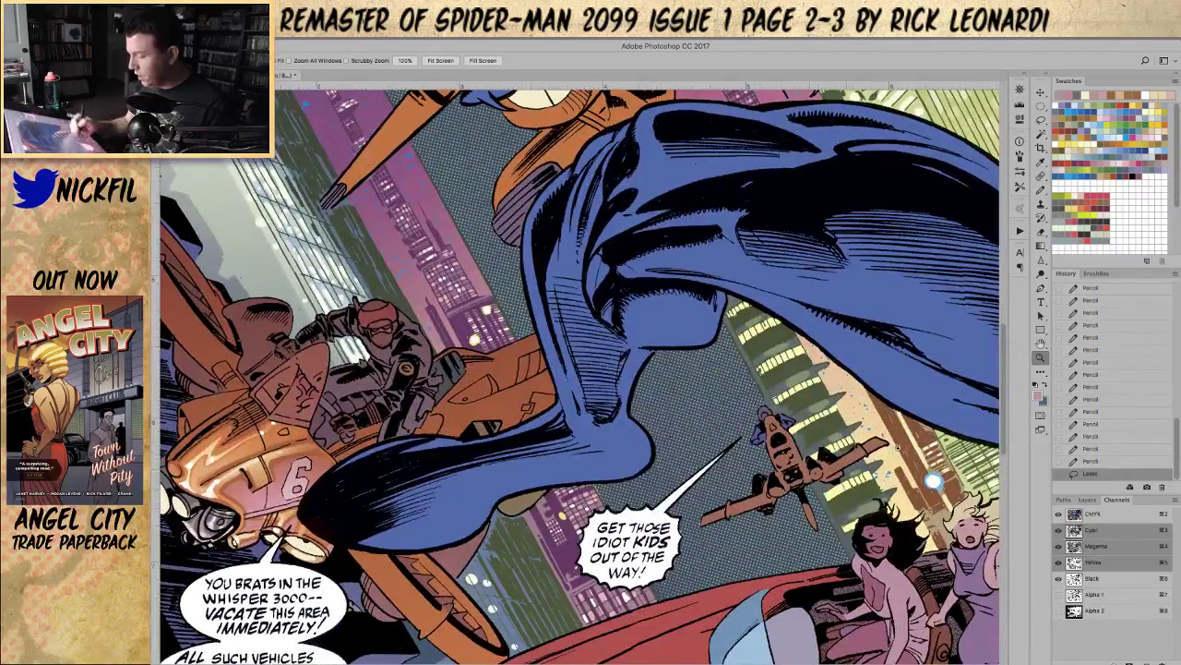
Step: Lighten the selected part of the windshield with two Screen gradients in a sampled reddish brown, and deselect
key(h)
drag(479, 481, 721, 445)
key(g)
alt+click(534, 379)
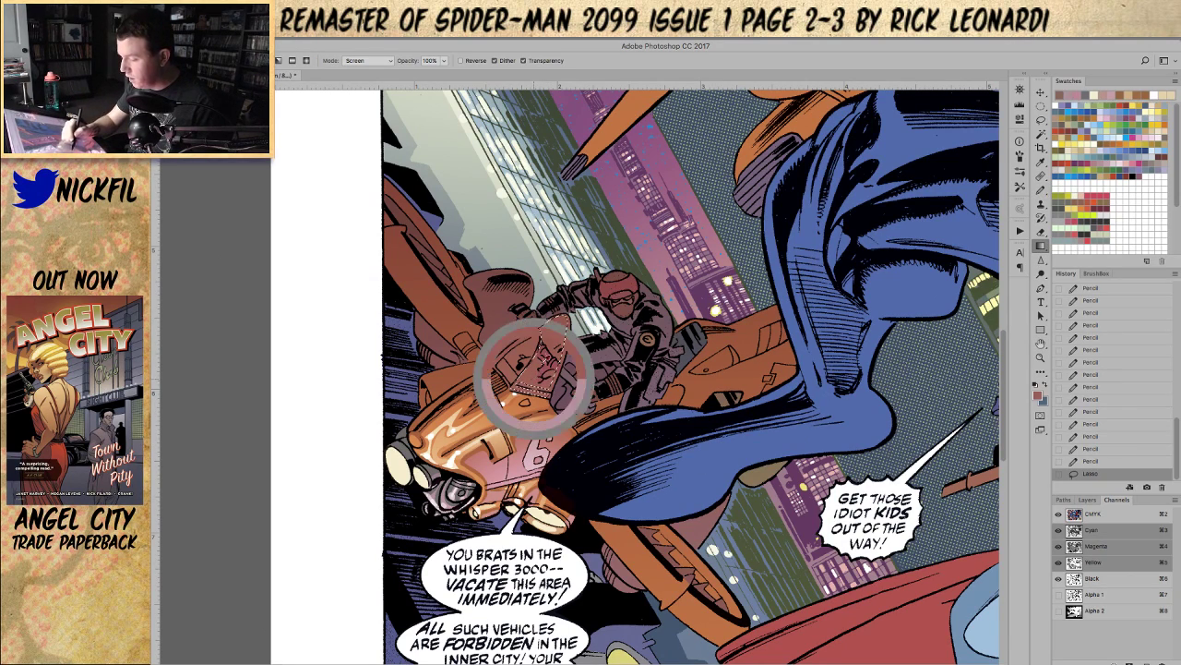
drag(528, 400, 546, 277)
drag(529, 397, 545, 314)
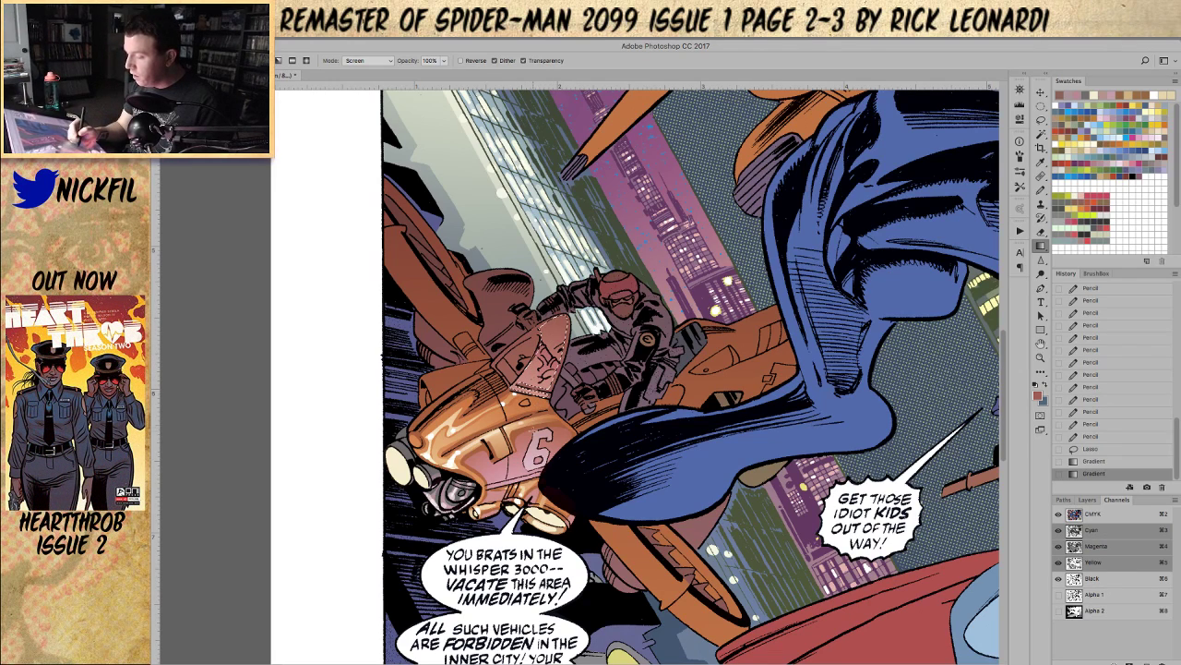
key(ctrl+d)
Step: Select reflection shapes across the windshield with the Lasso and lighten them from the upper edge with three Screen gradients
click(1042, 121)
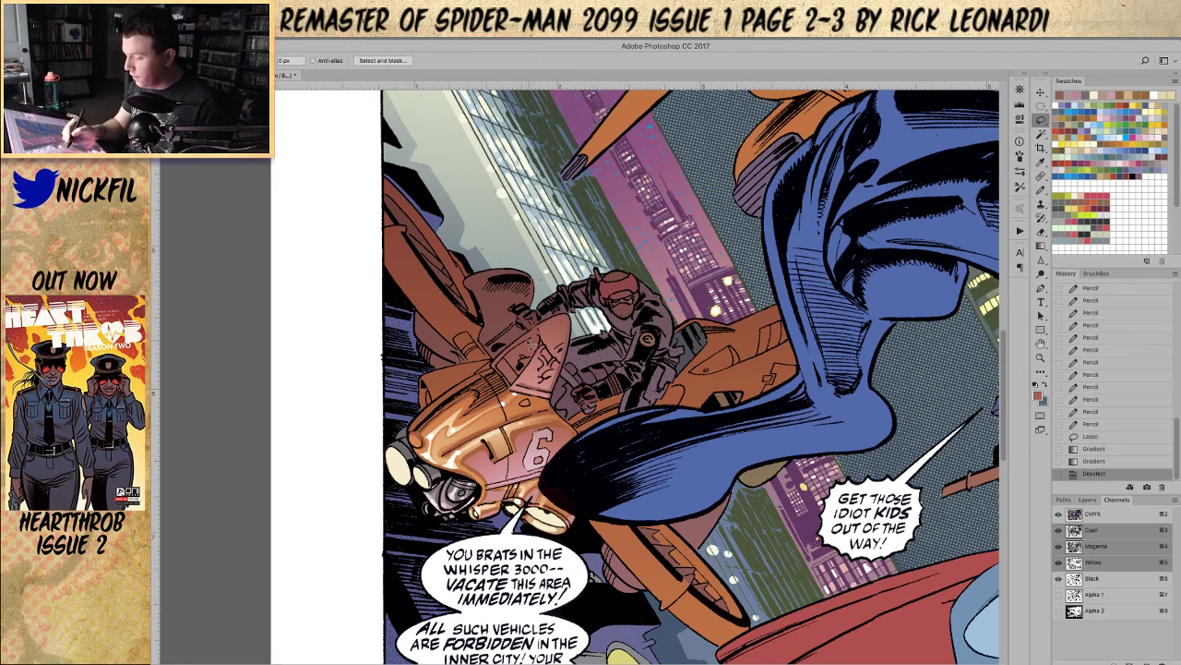
mouse_move(499, 360)
mouse_down()
mouse_move(535, 338)
mouse_move(526, 365)
mouse_move(535, 337)
mouse_move(567, 316)
mouse_move(503, 362)
mouse_up()
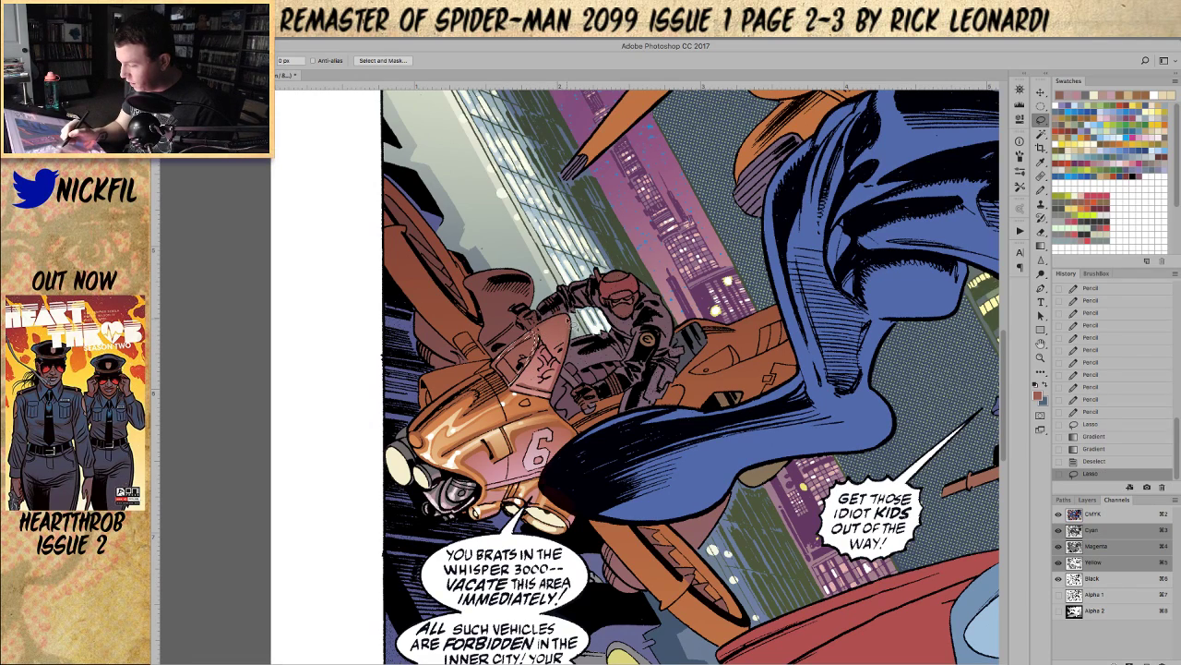
drag(565, 325, 571, 319)
mouse_move(571, 321)
mouse_down()
mouse_move(561, 372)
mouse_move(582, 315)
mouse_up()
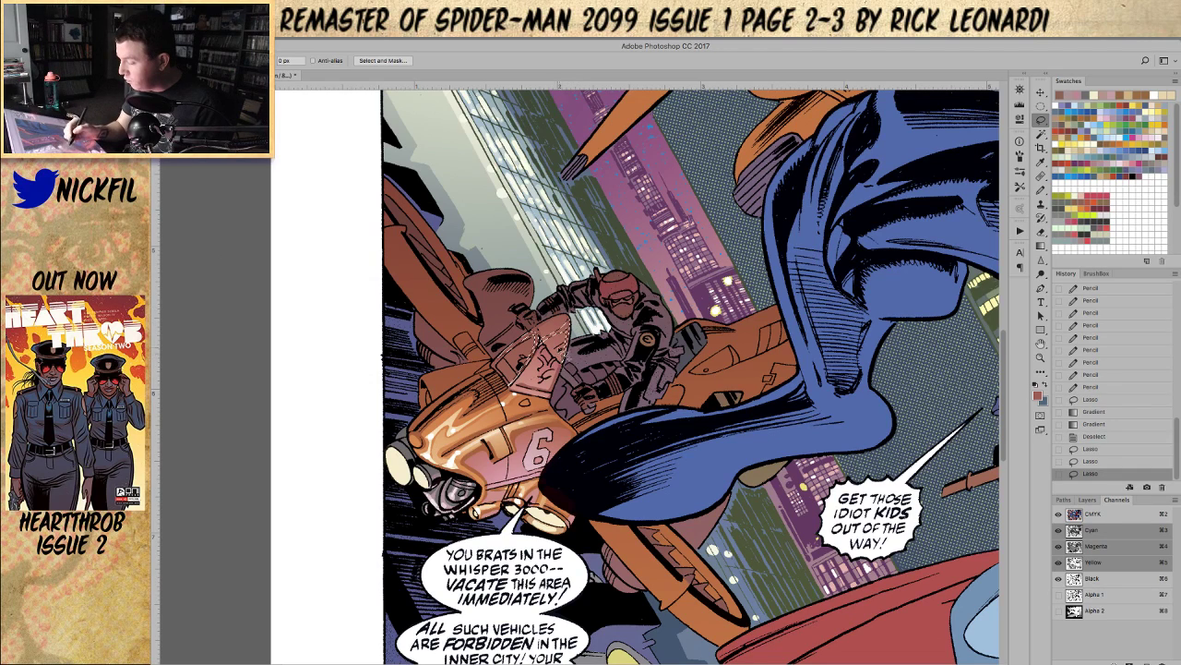
mouse_move(525, 395)
mouse_down()
mouse_move(519, 383)
mouse_move(526, 393)
mouse_up()
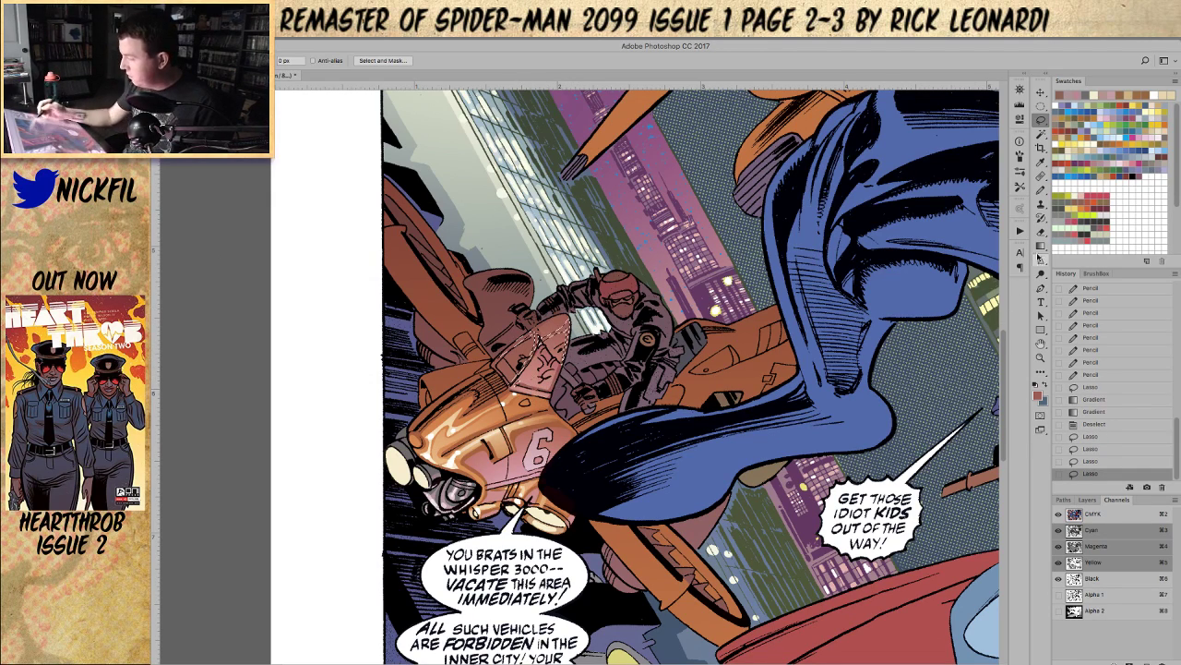
key(g)
drag(563, 301, 543, 338)
drag(547, 293, 536, 349)
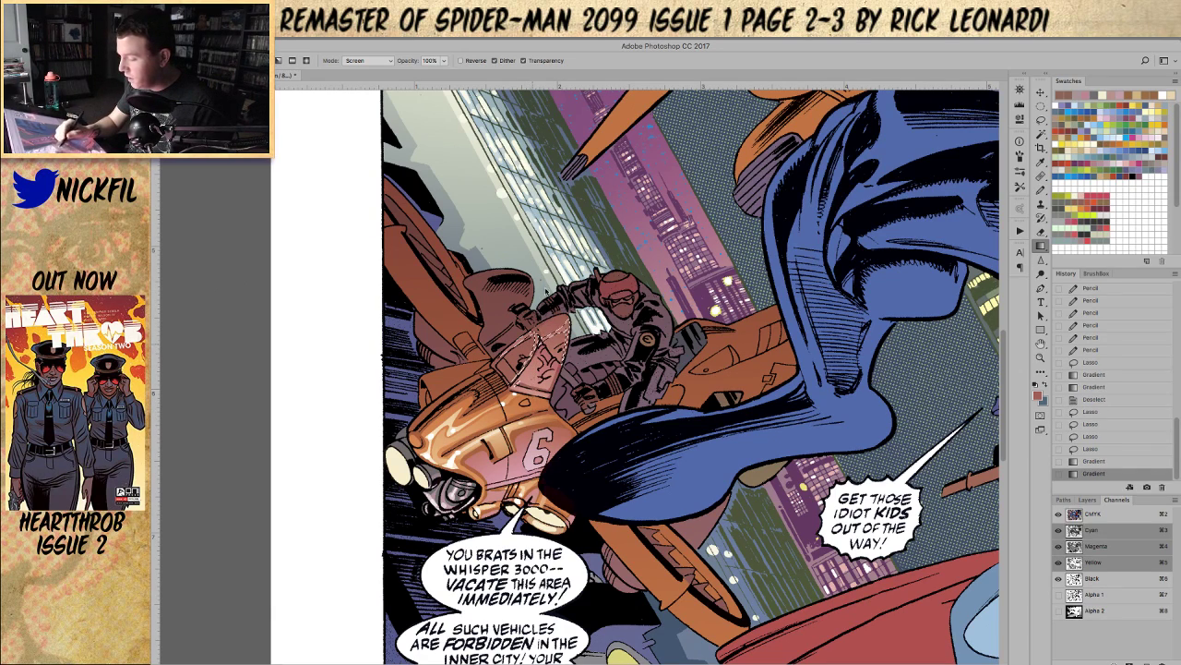
drag(554, 305, 532, 360)
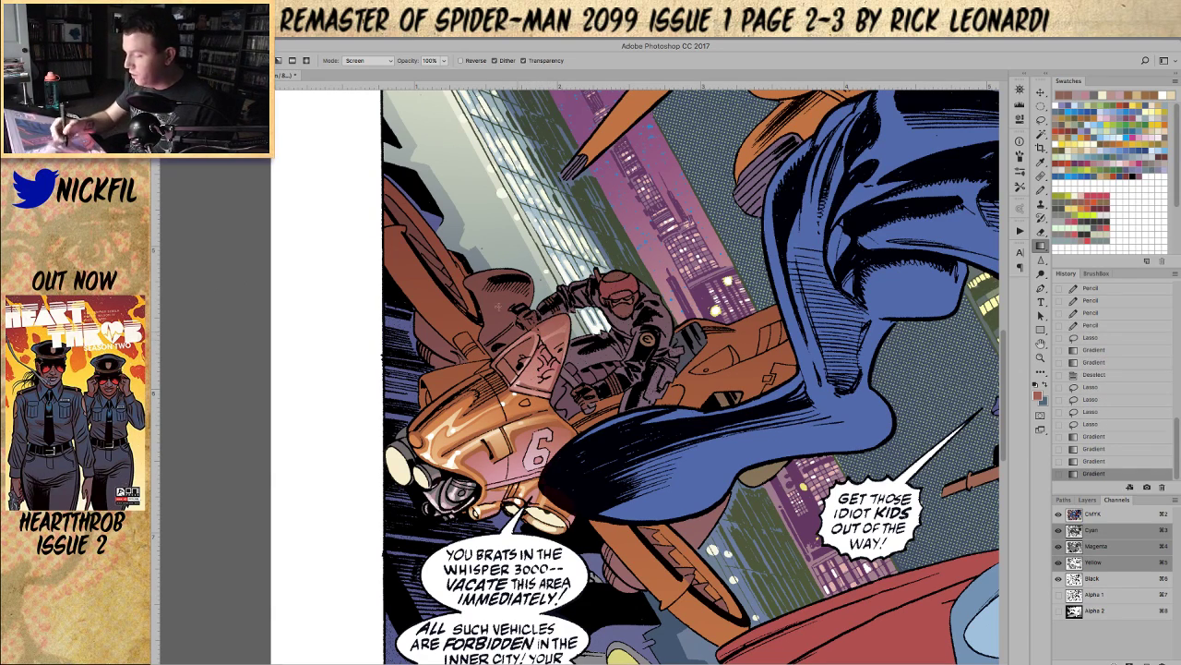
Step: Strengthen the selected windshield reflections with two more Screen gradients from the upper edge, and deselect
click(362, 61)
click(359, 61)
drag(546, 286, 533, 349)
drag(550, 301, 536, 353)
key(super+d)
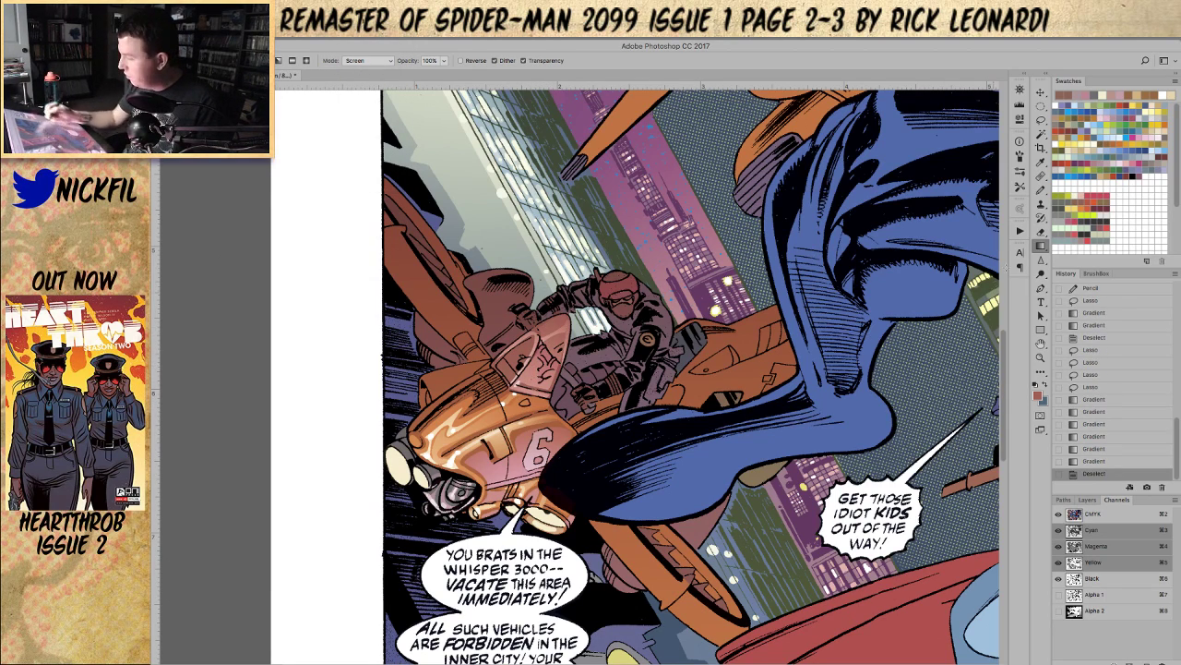
Step: Draw thin highlights along the windshield's upper and side edges with Pencil strokes in a light salmon pink
click(1041, 190)
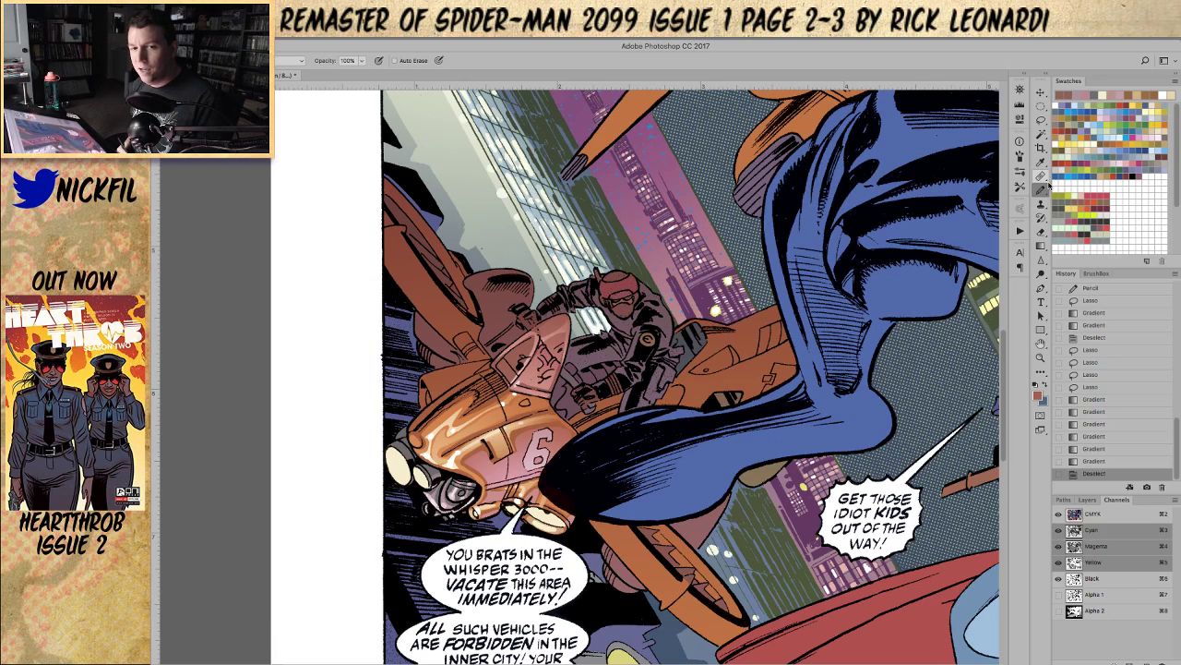
key(h)
drag(757, 485, 783, 455)
drag(799, 398, 763, 422)
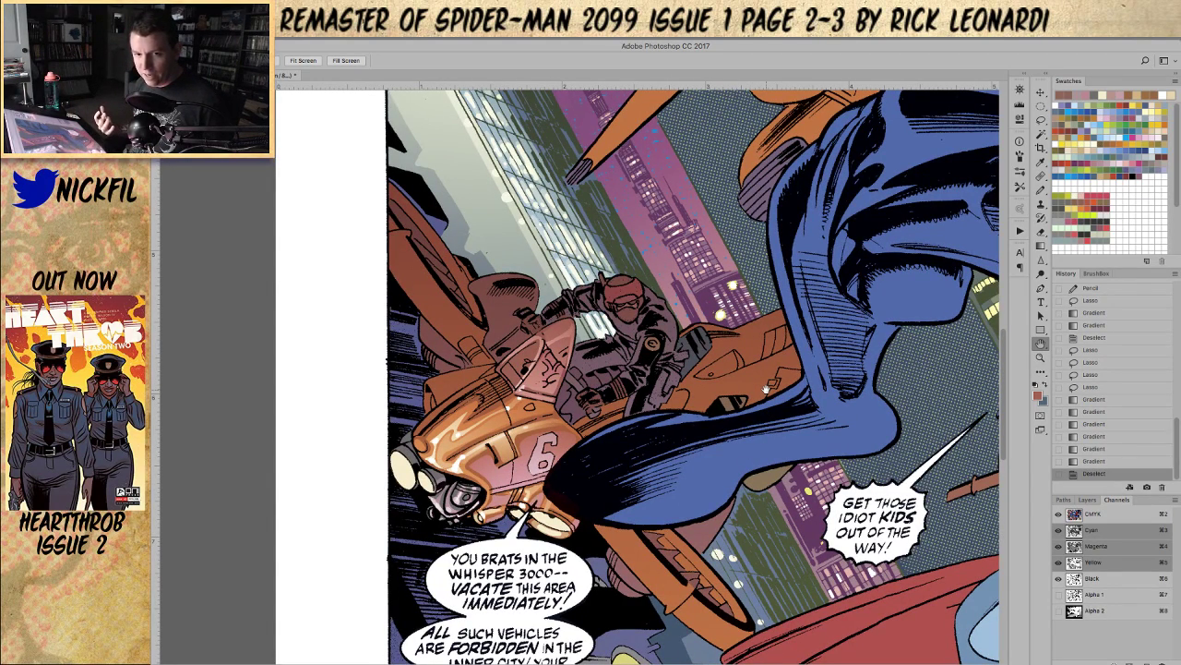
drag(785, 455, 813, 416)
click(1041, 189)
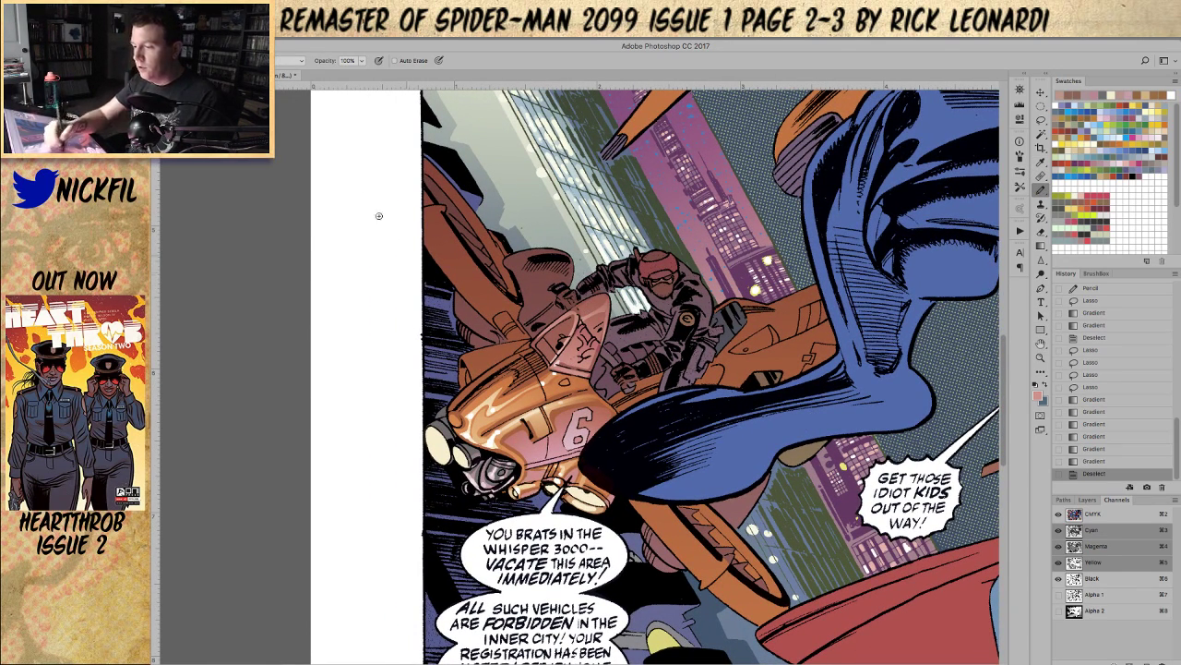
click(281, 59)
click(281, 66)
drag(582, 318, 621, 290)
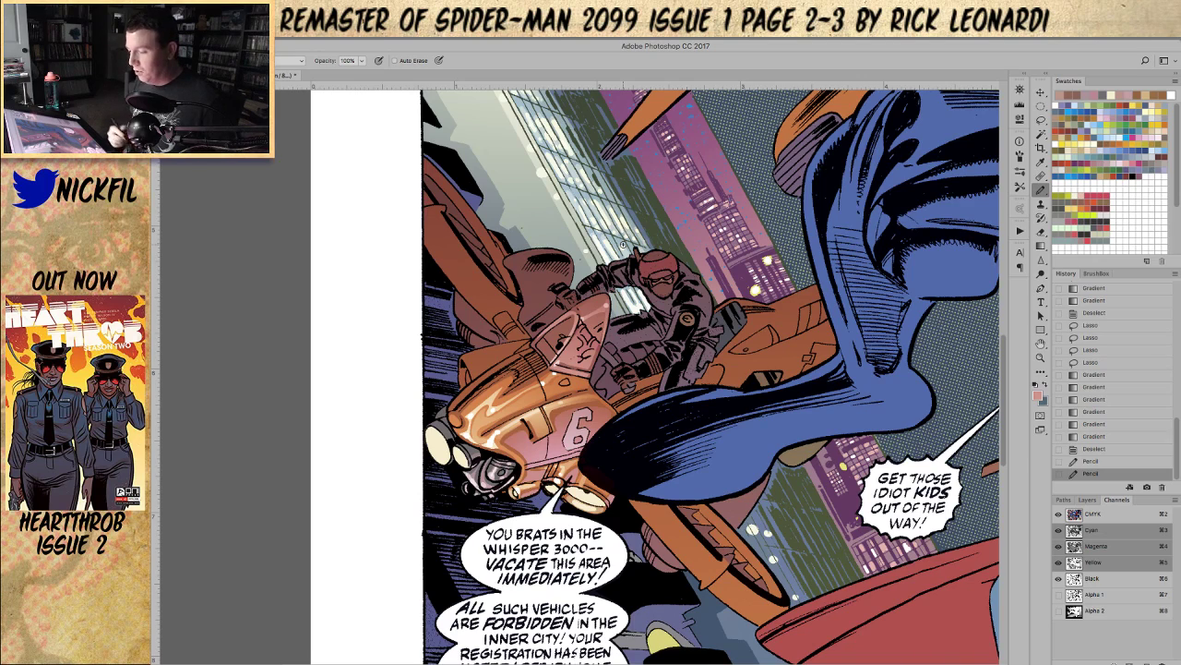
drag(556, 367, 563, 358)
mouse_move(577, 317)
mouse_down()
mouse_move(587, 304)
mouse_move(572, 328)
mouse_up()
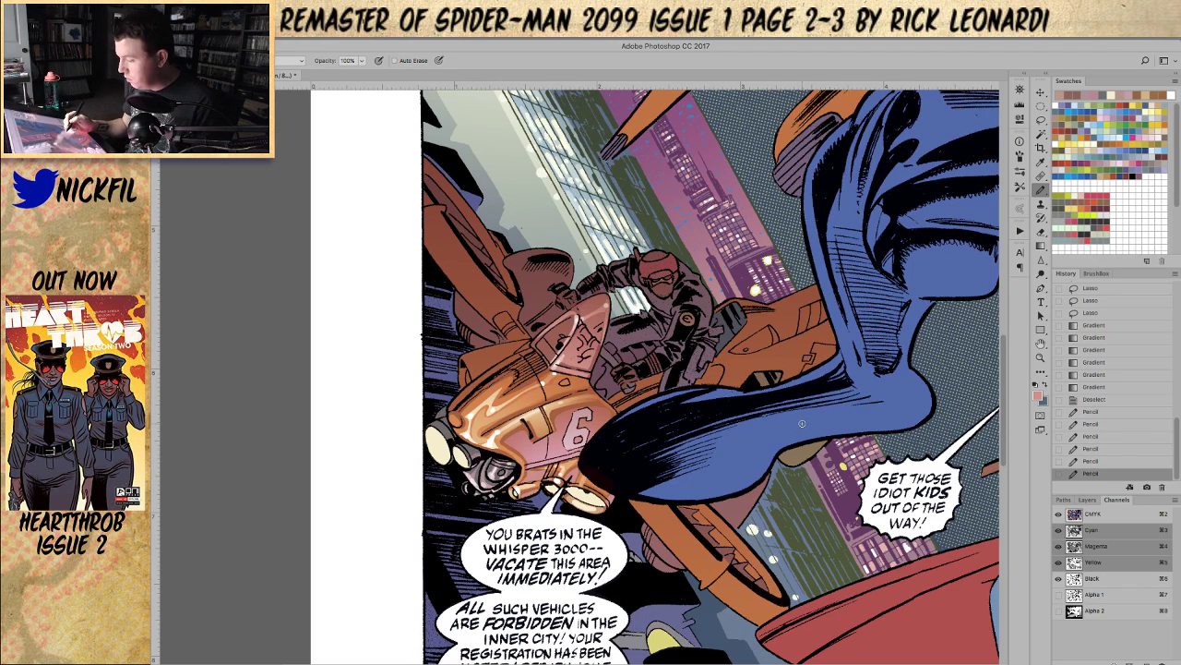
Step: Select highlight shapes across the orange vehicle's rear body, behind and beneath the rider, with the Lasso
click(1041, 344)
drag(803, 446, 699, 413)
click(1040, 119)
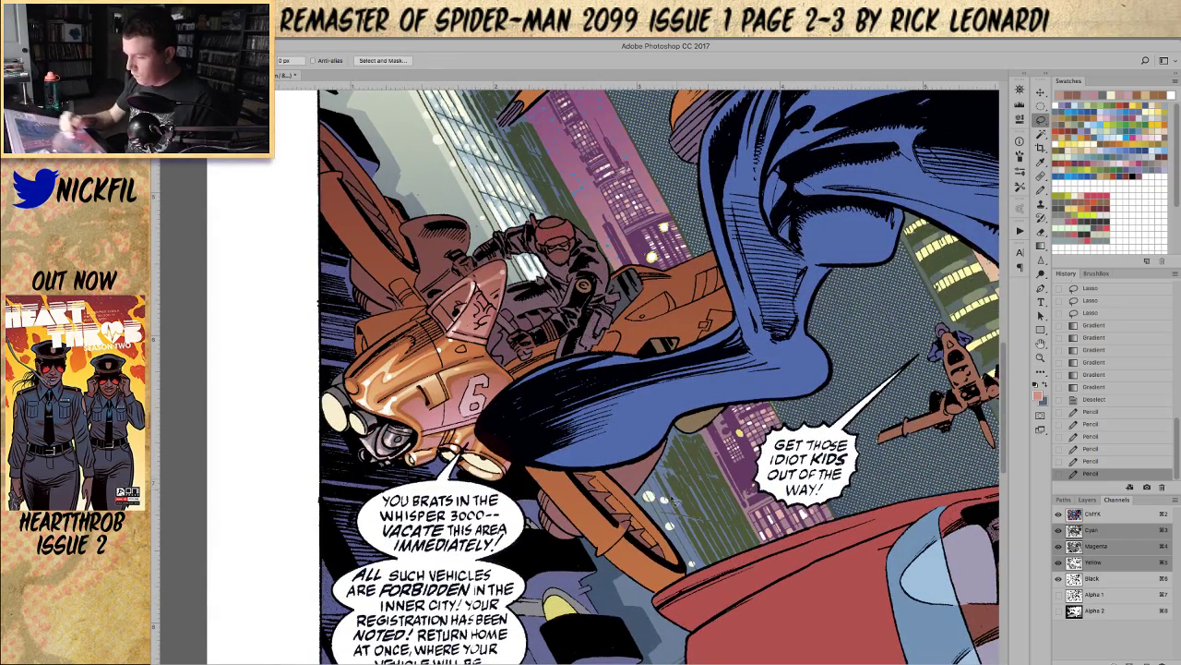
click(1040, 357)
alt+click(728, 459)
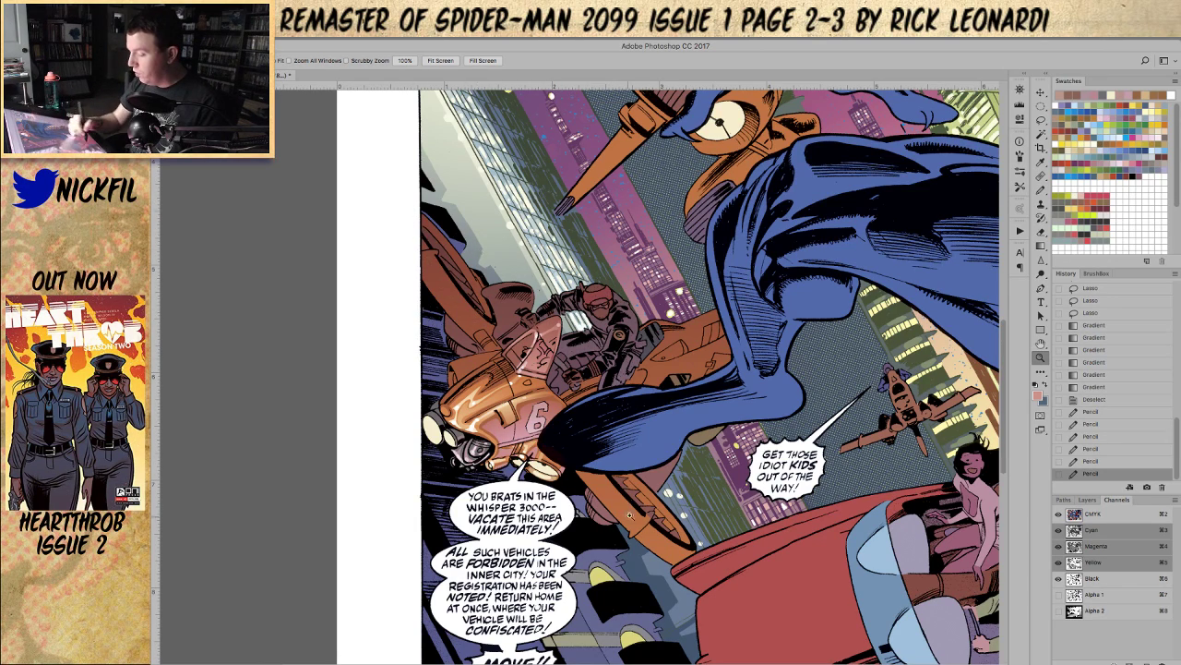
key(l)
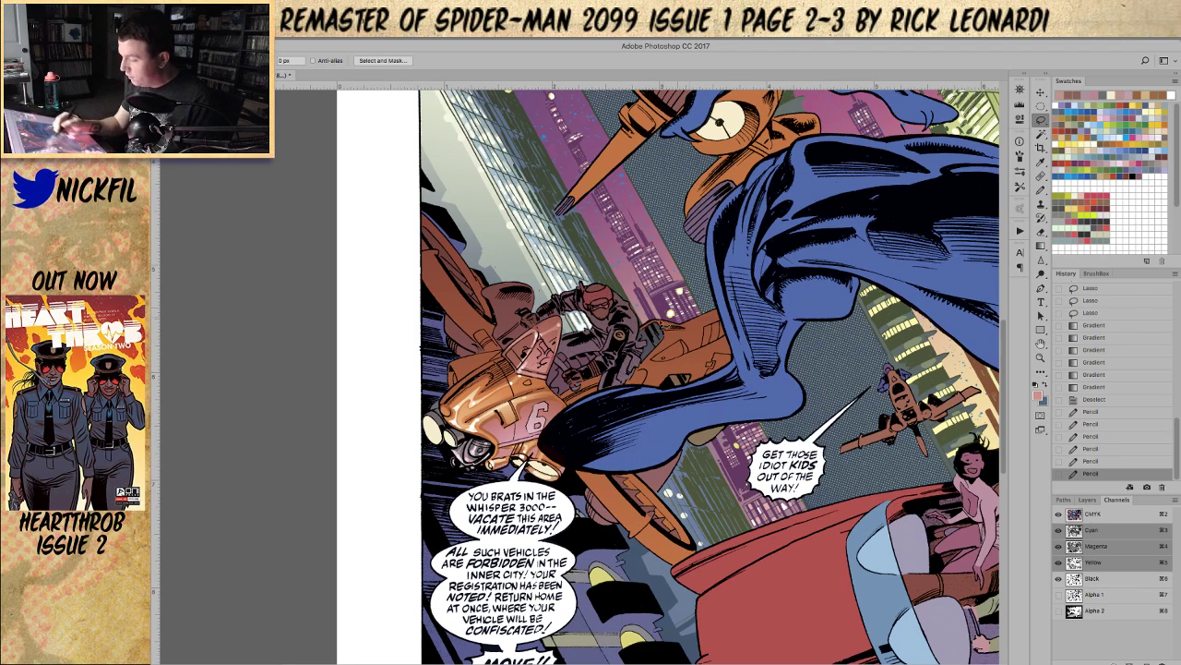
mouse_move(672, 340)
mouse_down()
mouse_move(723, 322)
mouse_move(715, 335)
mouse_move(695, 326)
mouse_move(694, 350)
mouse_move(646, 363)
mouse_move(659, 343)
mouse_move(650, 325)
mouse_move(681, 320)
mouse_up()
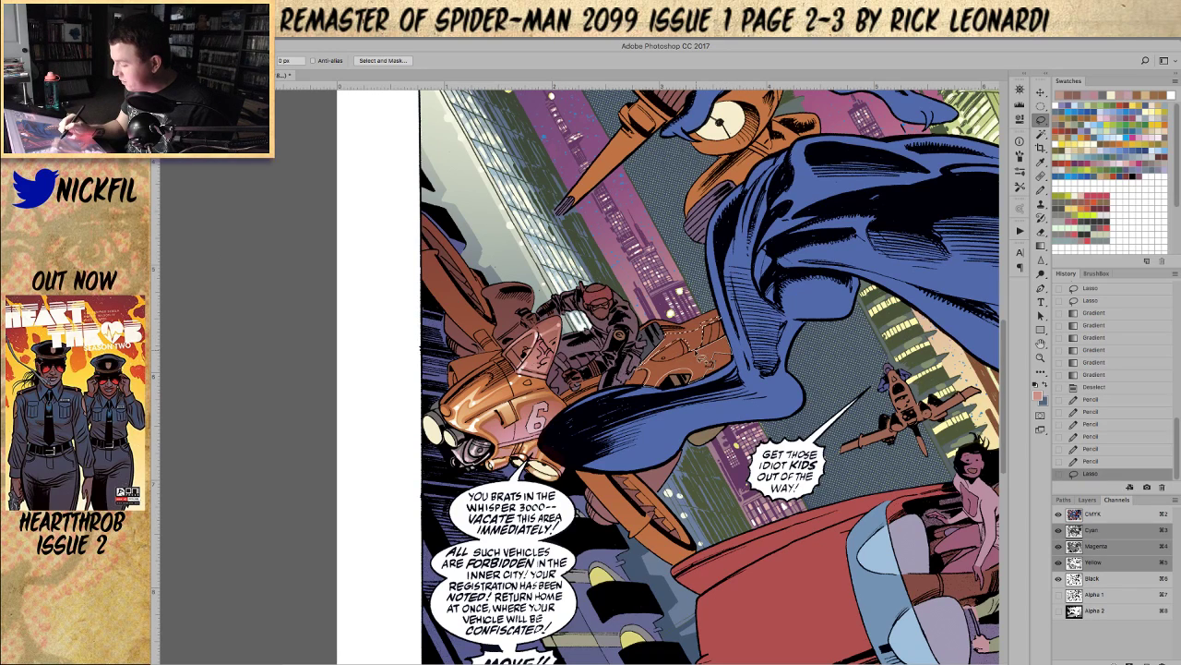
drag(691, 351, 729, 342)
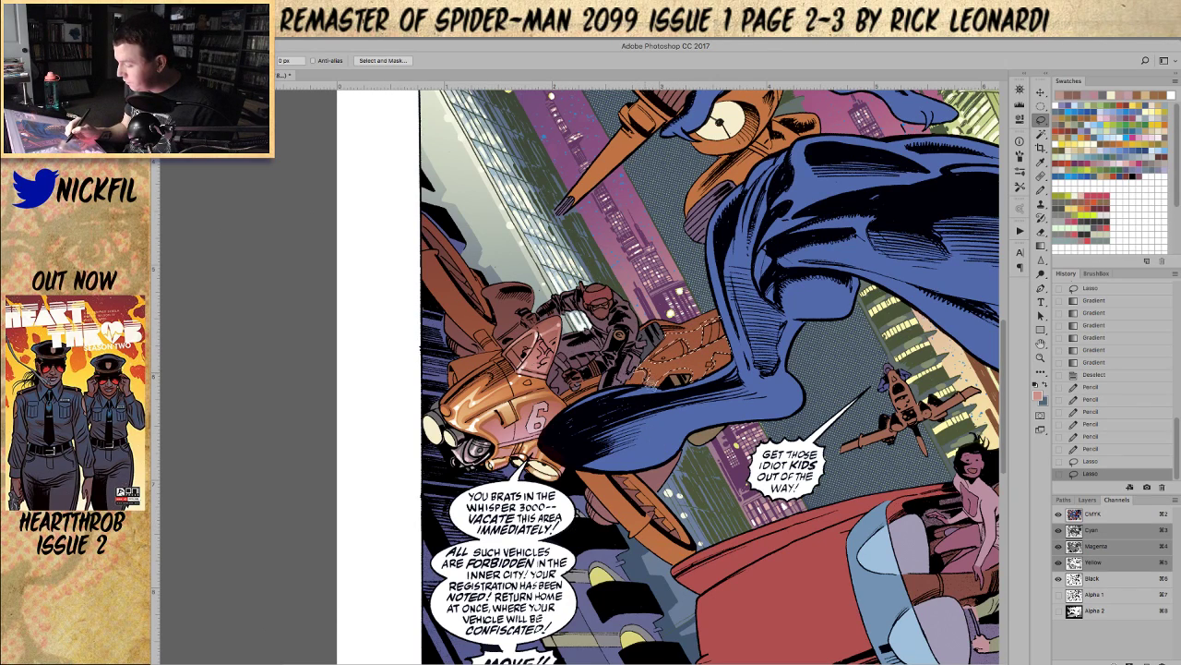
mouse_move(640, 377)
mouse_down()
mouse_move(685, 371)
mouse_move(681, 355)
mouse_up()
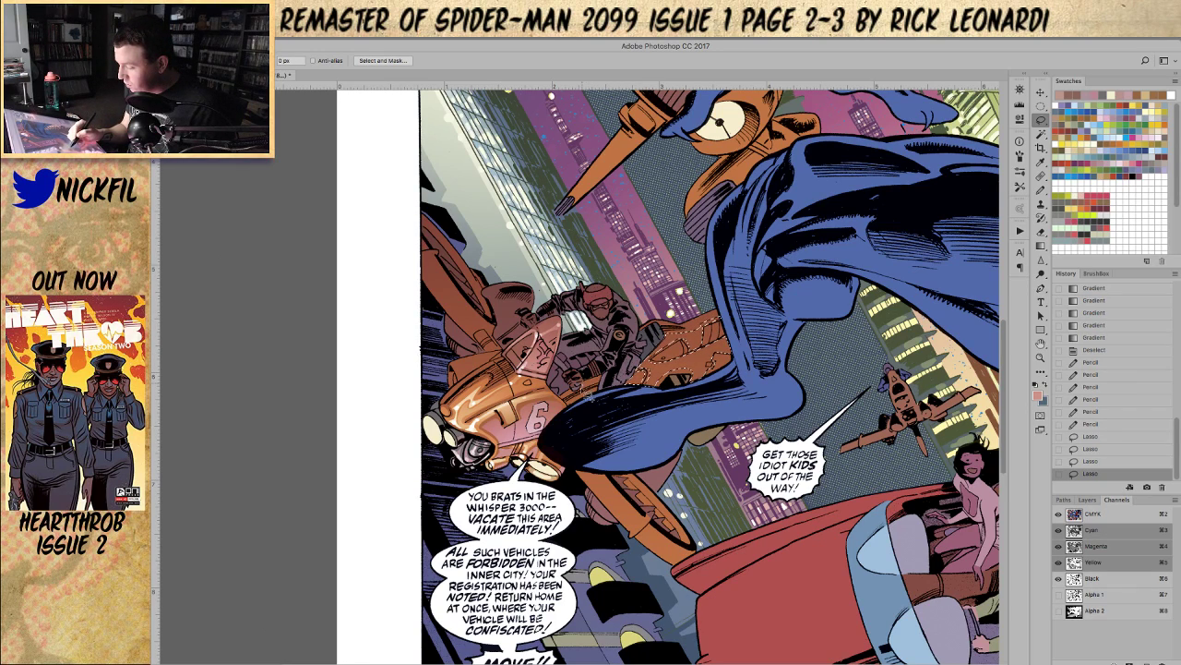
drag(590, 379, 586, 391)
drag(638, 347, 631, 332)
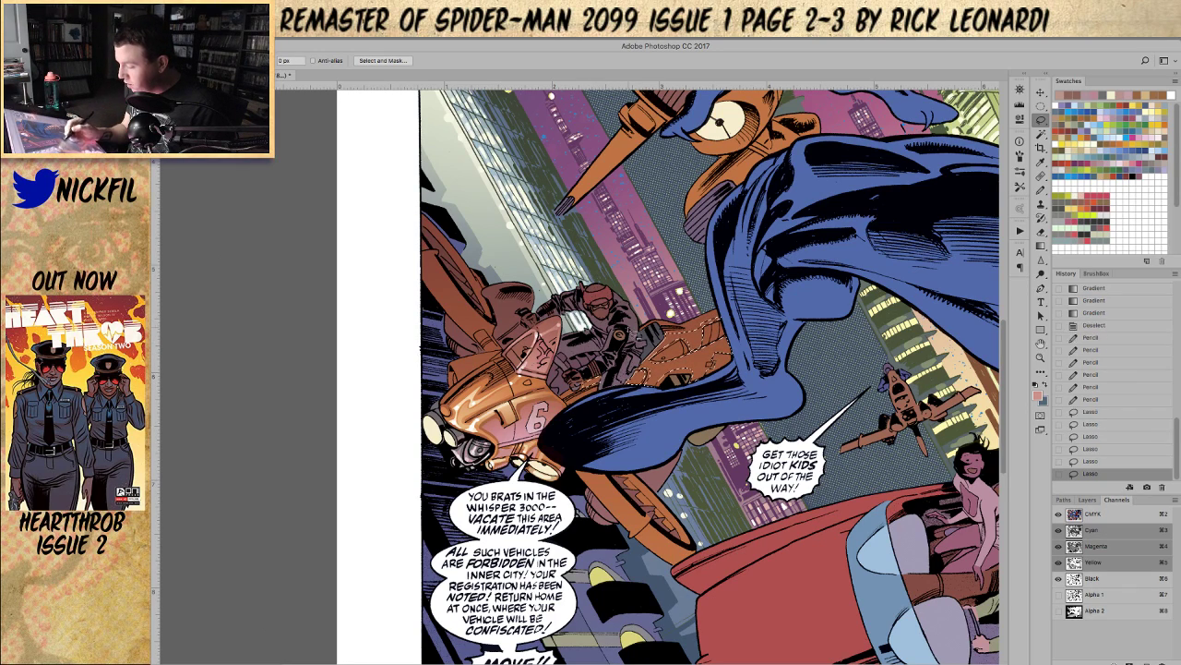
drag(571, 401, 576, 395)
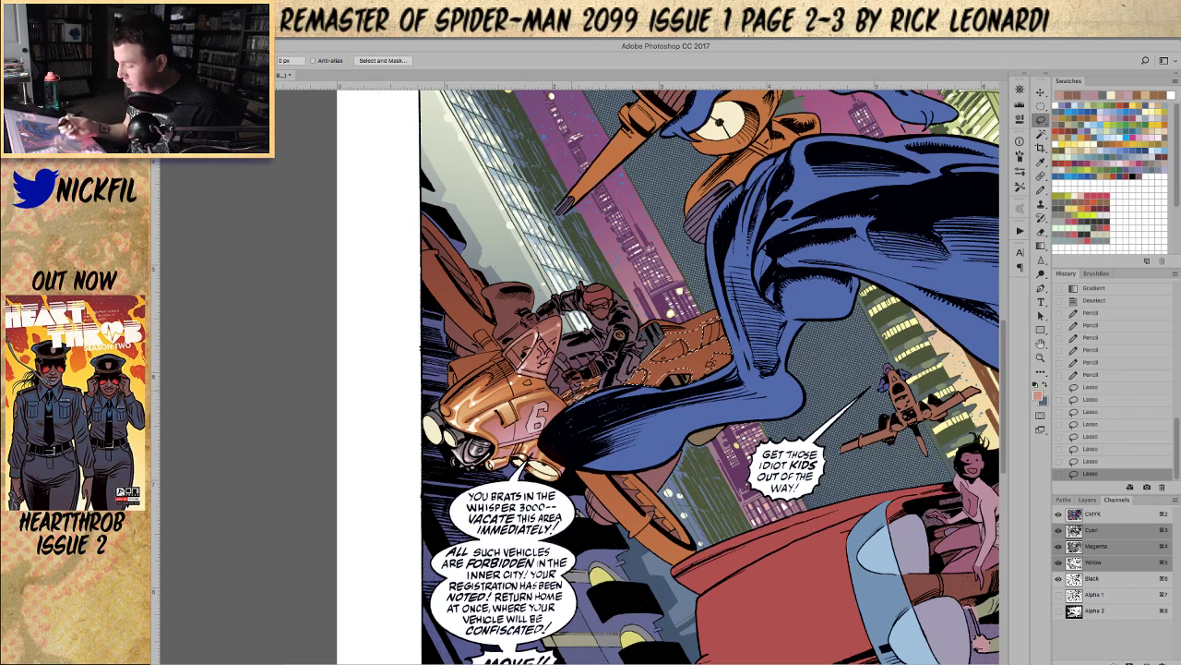
Step: Lighten the selected rear-body shapes with Screen gradients in a pinkish tone, and deselect
key(g)
drag(709, 323, 653, 447)
key(ctrl+z)
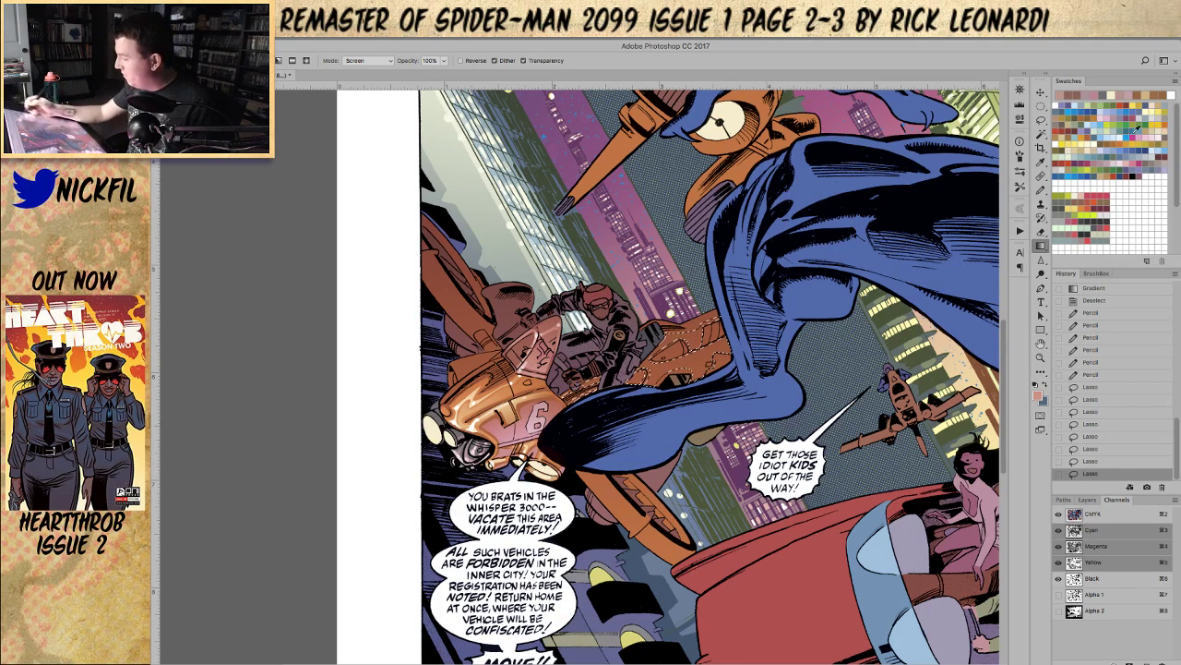
mouse_move(709, 325)
mouse_down()
mouse_move(653, 420)
mouse_move(687, 339)
mouse_up()
key(super+d)
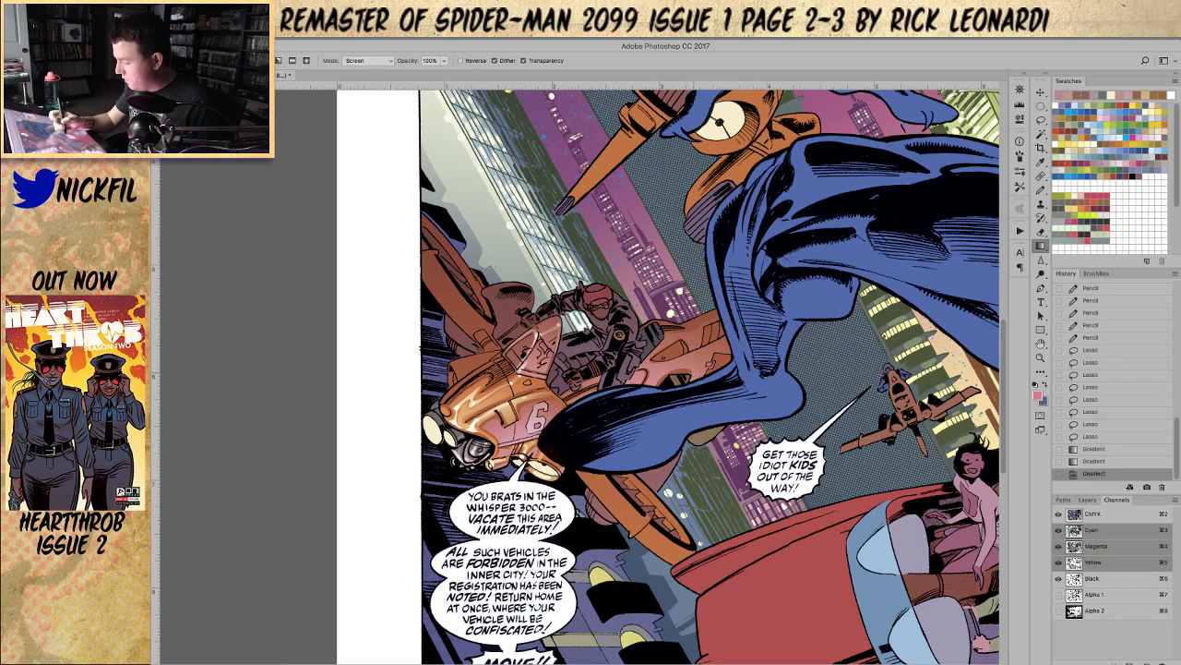
Step: Select shapes on the vehicle's tail and the underside below Spider-Man's leg with the Lasso, and lighten them from below with a Screen gradient
click(1041, 119)
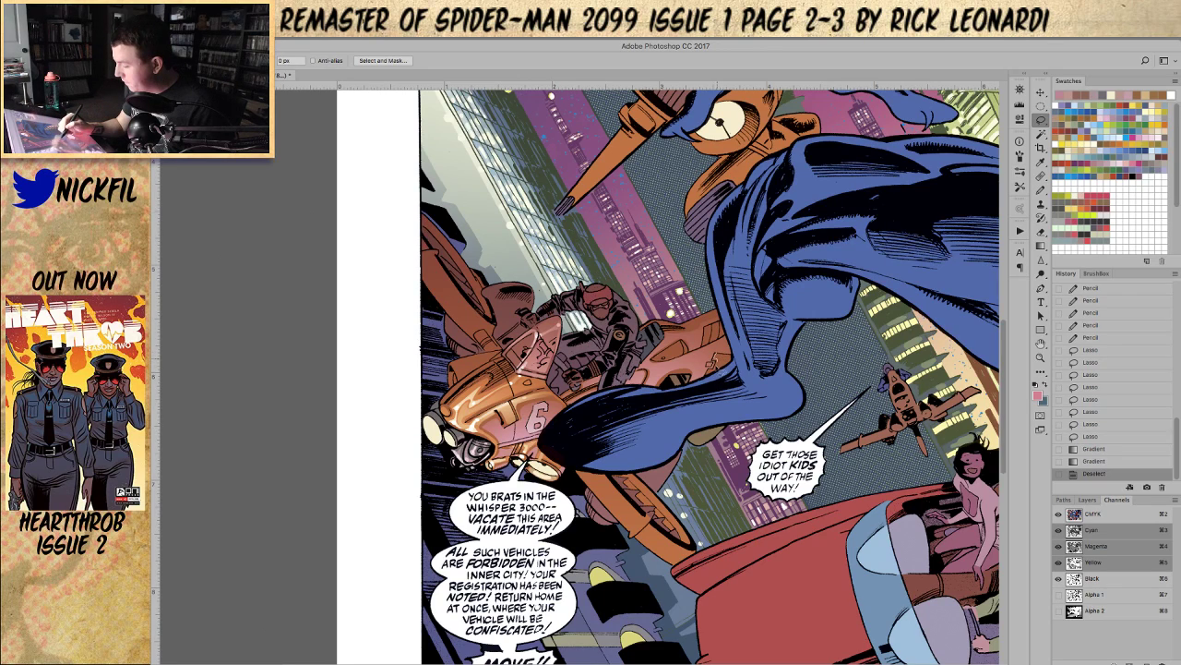
mouse_move(724, 360)
mouse_down()
mouse_move(713, 365)
mouse_move(743, 367)
mouse_up()
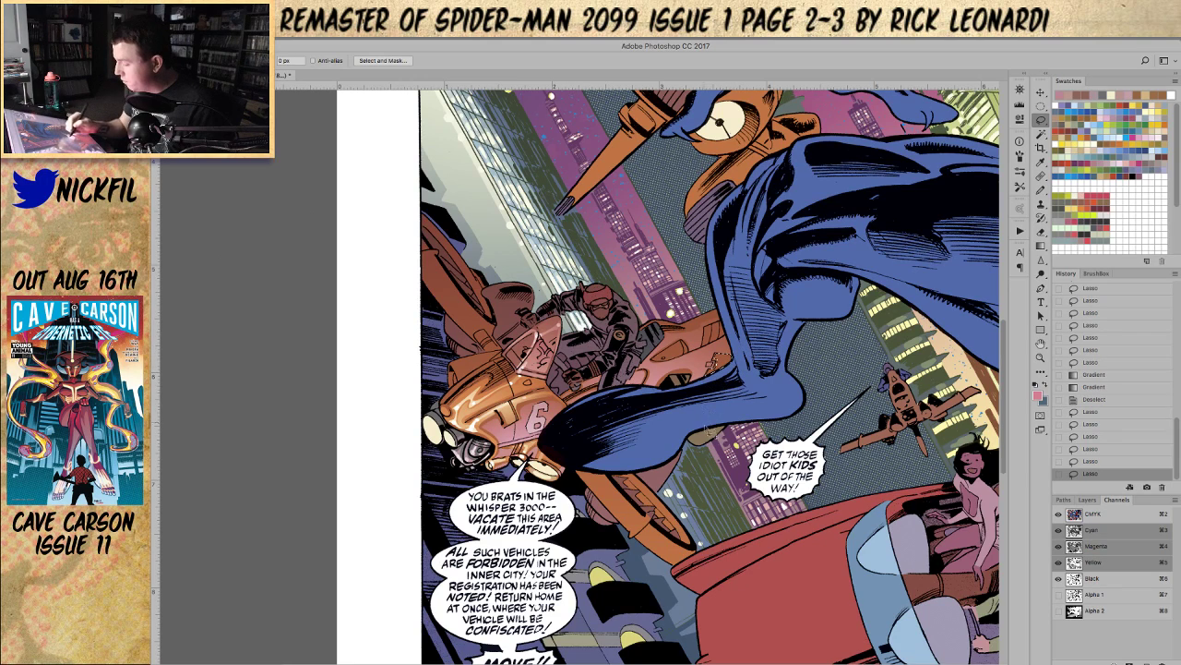
drag(702, 445, 729, 427)
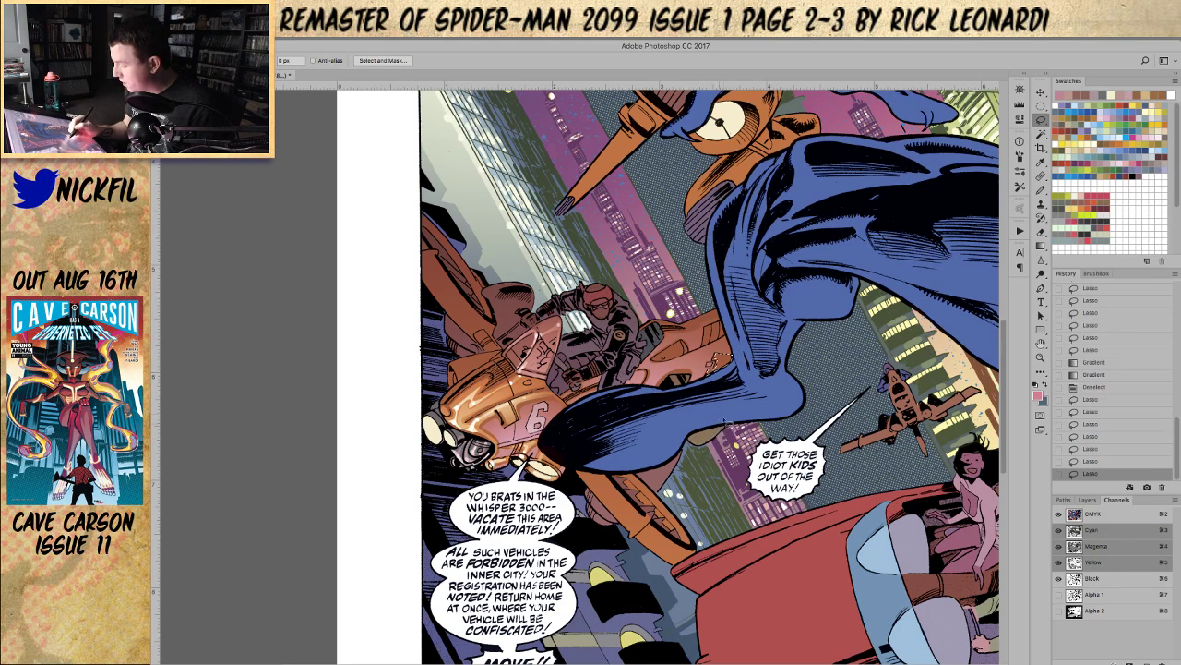
key(g)
drag(717, 512, 721, 388)
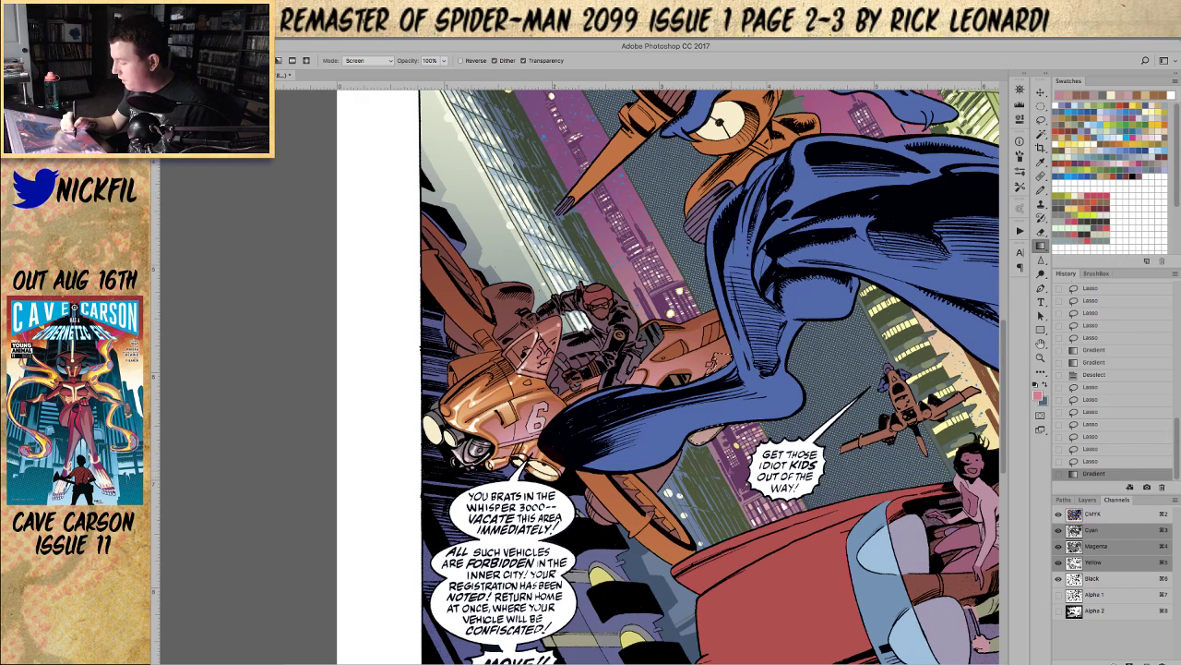
Step: Adjust the selection at the underside with the Lasso, lighten the tail shapes with another Screen gradient, and deselect
key(l)
drag(677, 456, 675, 446)
click(1041, 246)
drag(725, 389, 719, 360)
key(super+d)
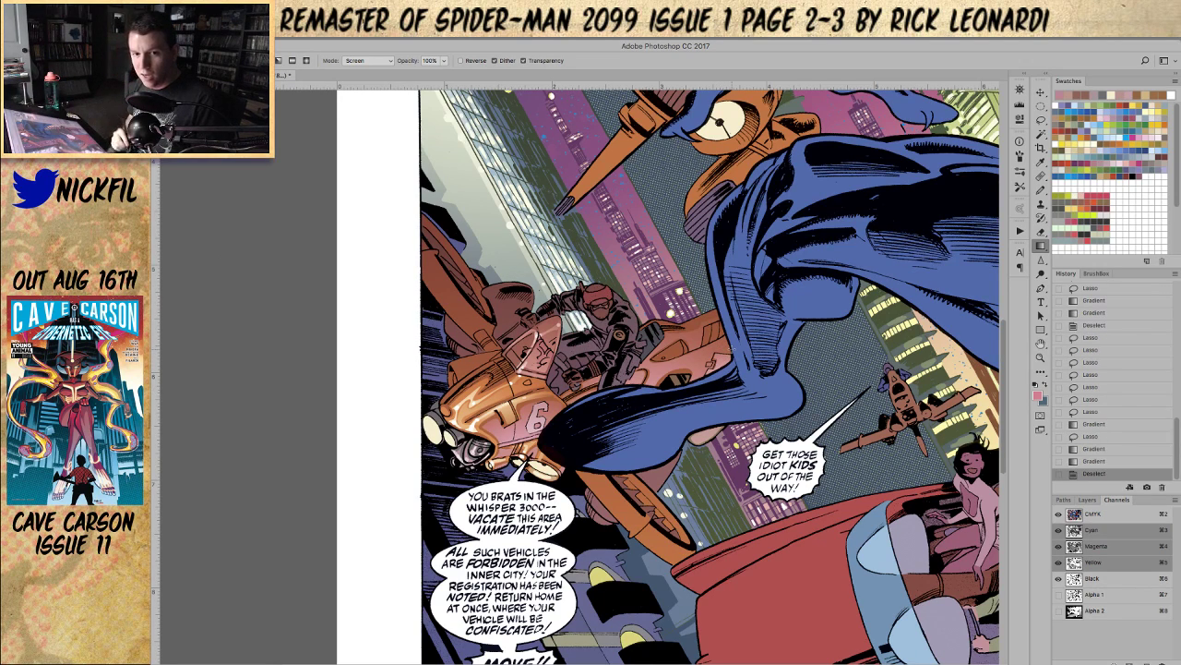
Step: Select smaller reflection shapes around the rear body's side details with the Lasso and lighten them with a Screen gradient
click(1041, 343)
drag(754, 469, 683, 478)
key(l)
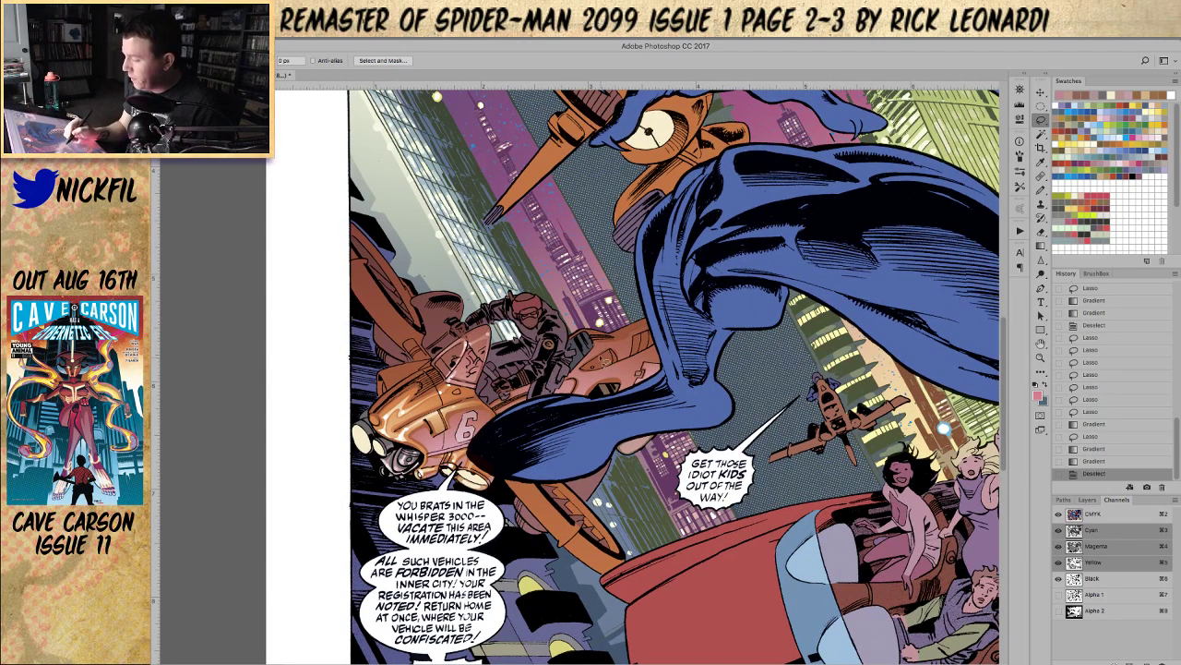
mouse_move(591, 370)
mouse_down()
mouse_move(615, 369)
mouse_move(618, 346)
mouse_move(646, 337)
mouse_move(636, 354)
mouse_move(657, 349)
mouse_move(663, 332)
mouse_move(633, 358)
mouse_up()
click(1041, 246)
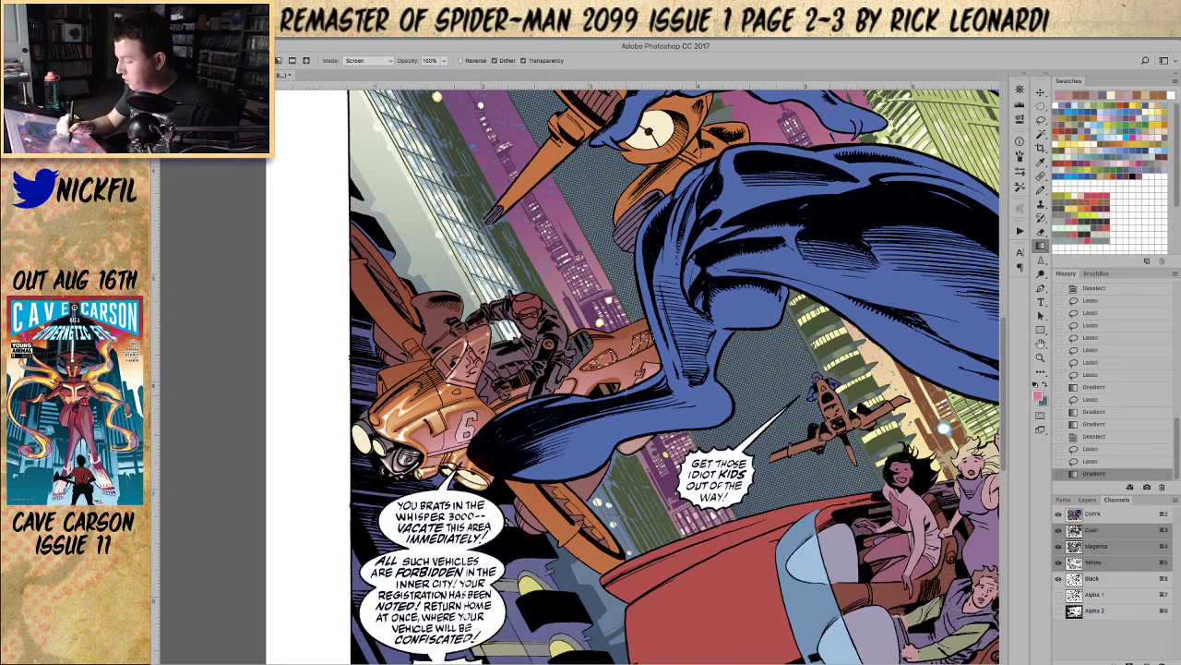
Step: Add more Lasso shapes along the rear body's upper side, lighten them with a Screen gradient, and deselect
click(1041, 120)
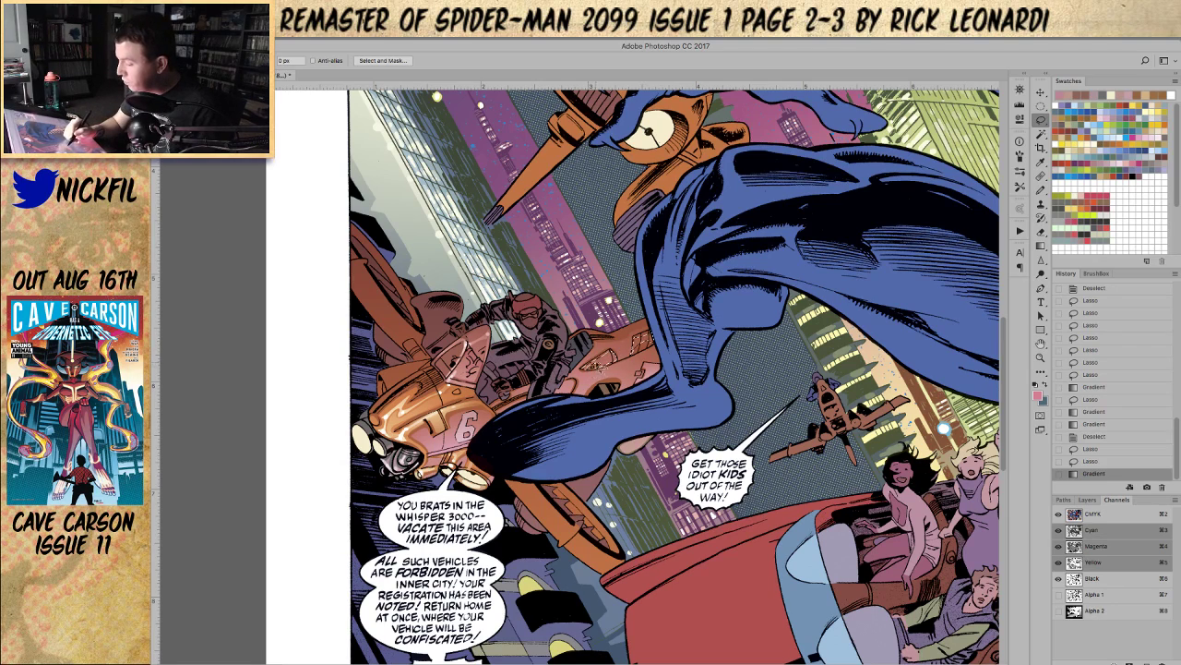
drag(613, 355, 646, 358)
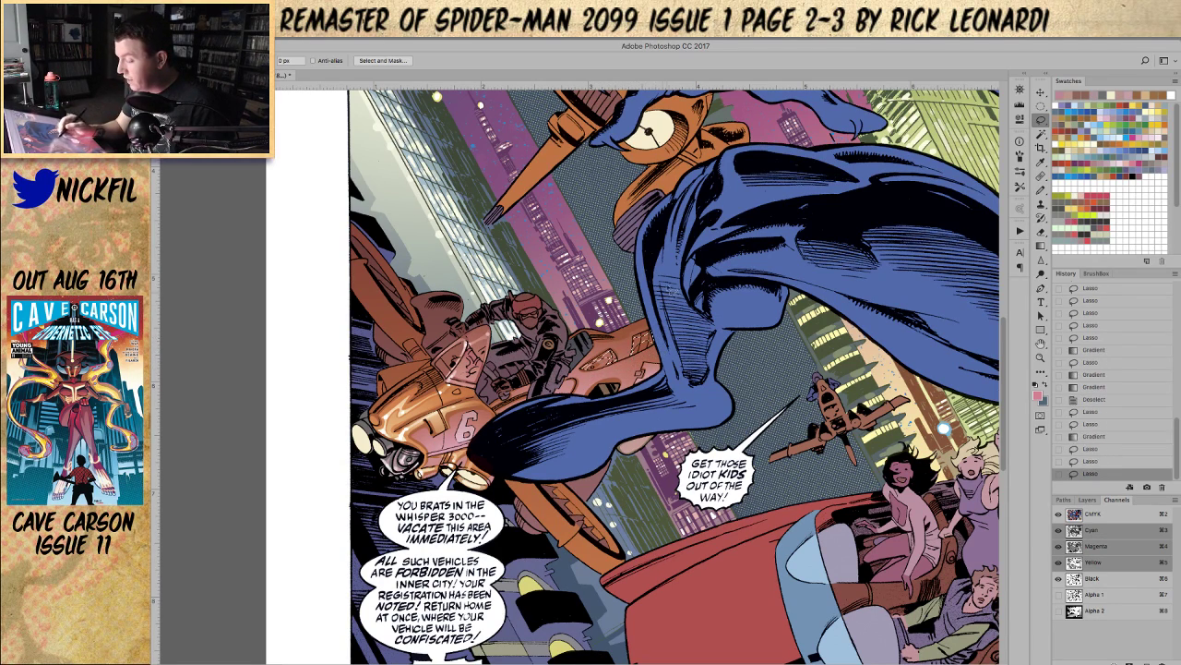
key(g)
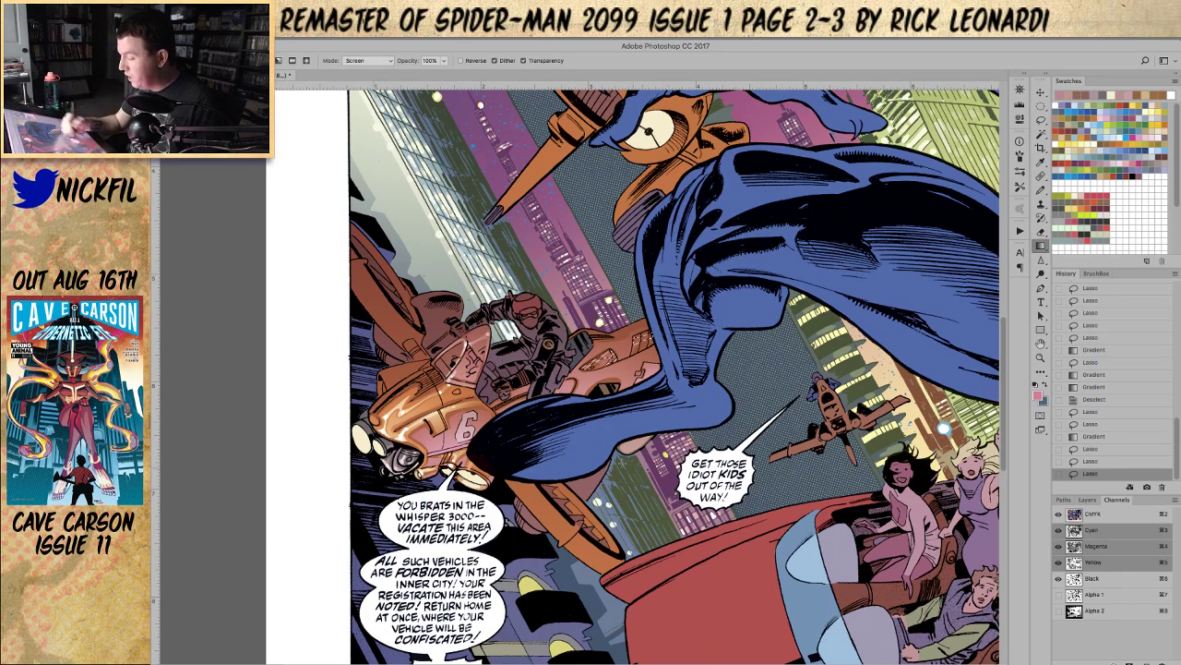
drag(644, 338, 626, 361)
key(ctrl+d)
Step: Dot small glints on the rear body's raised oval and upper panel with the Pencil in light pink
key(b)
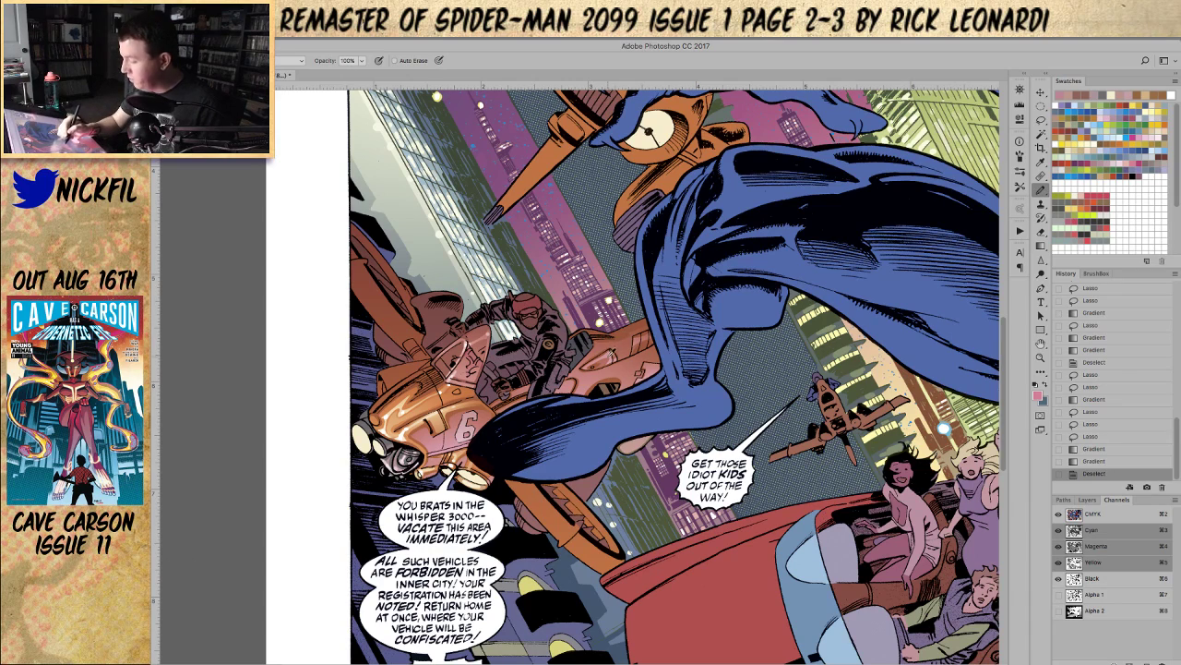
click(294, 60)
click(296, 61)
drag(635, 340, 660, 322)
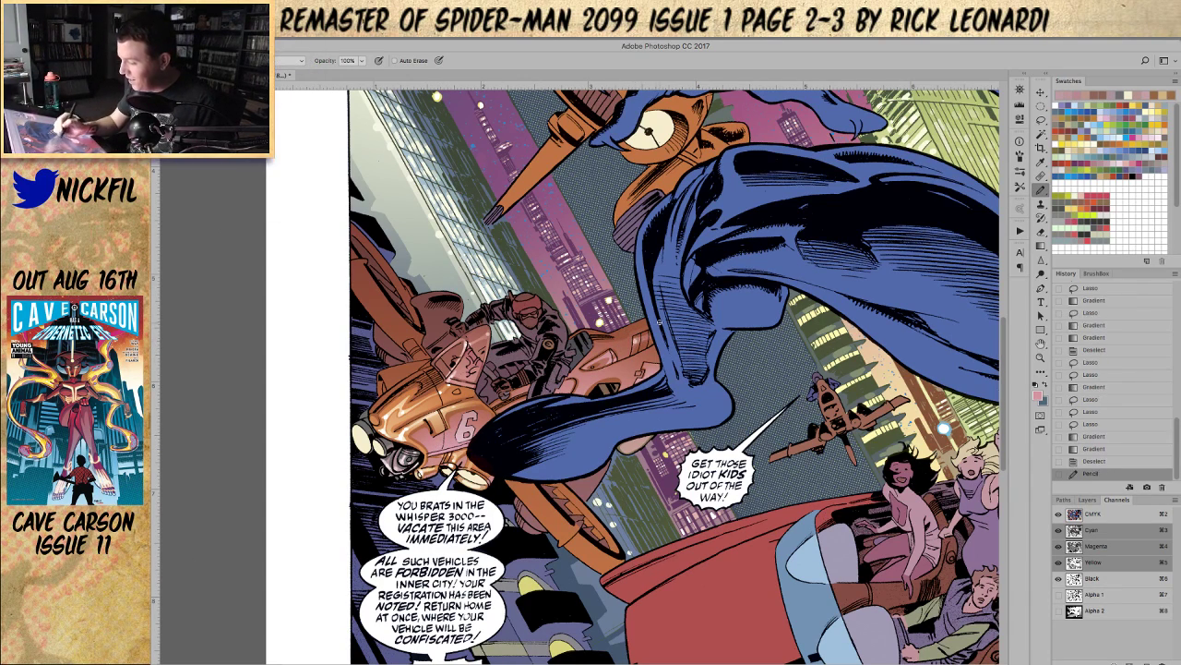
click(650, 334)
click(614, 354)
click(631, 329)
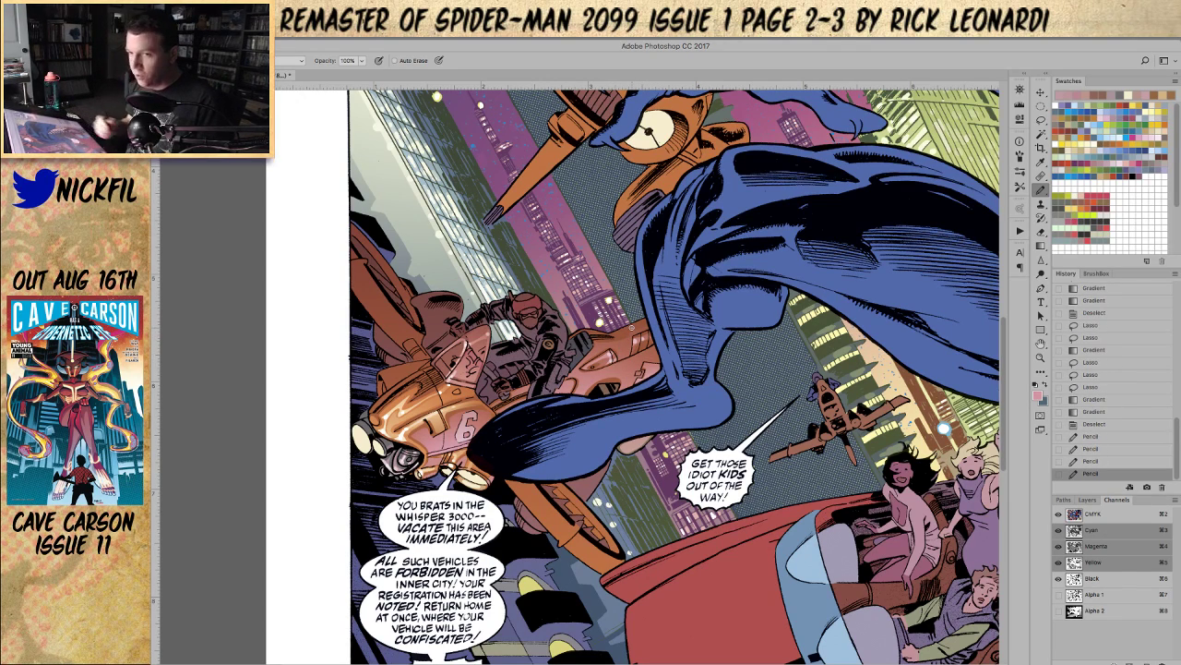
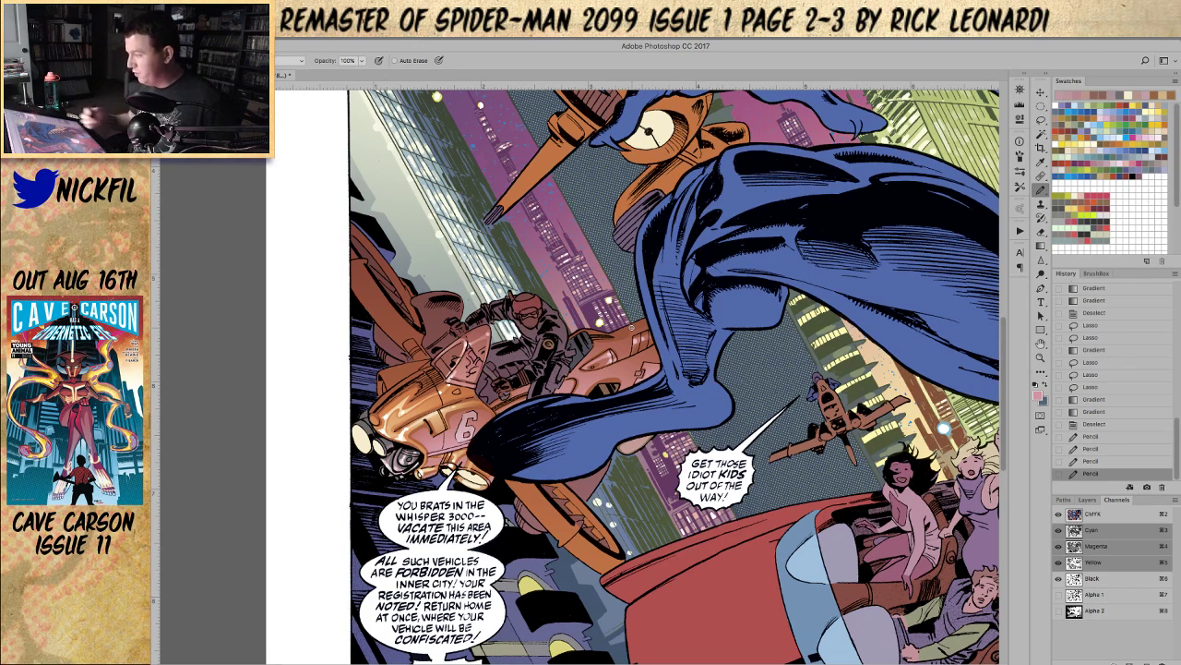
Step: Touch up the area around the small side window on the rear body with Pencil dabs in a sampled orange-brown
drag(673, 428, 739, 417)
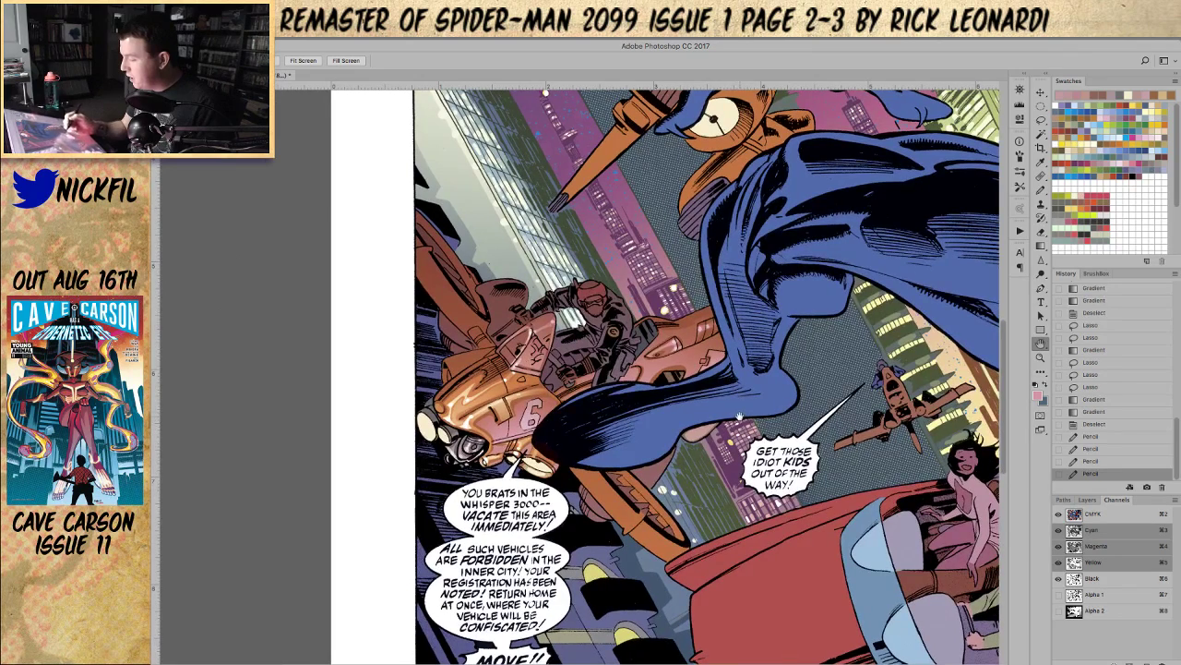
key(b)
alt+click(674, 367)
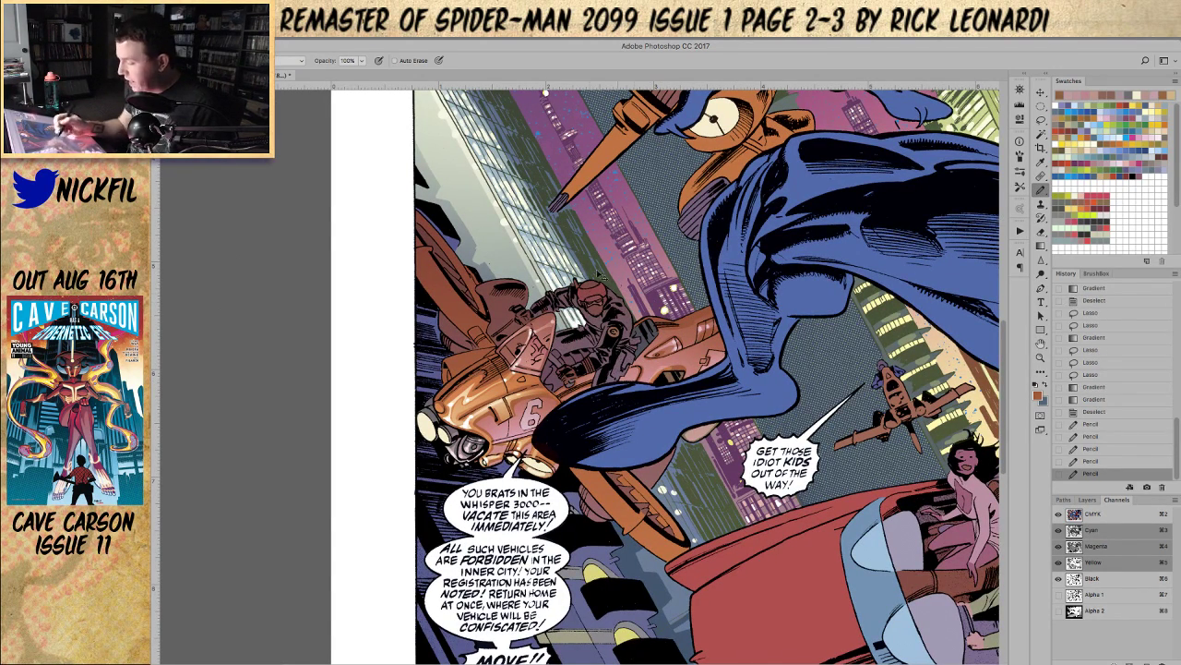
click(288, 60)
click(277, 39)
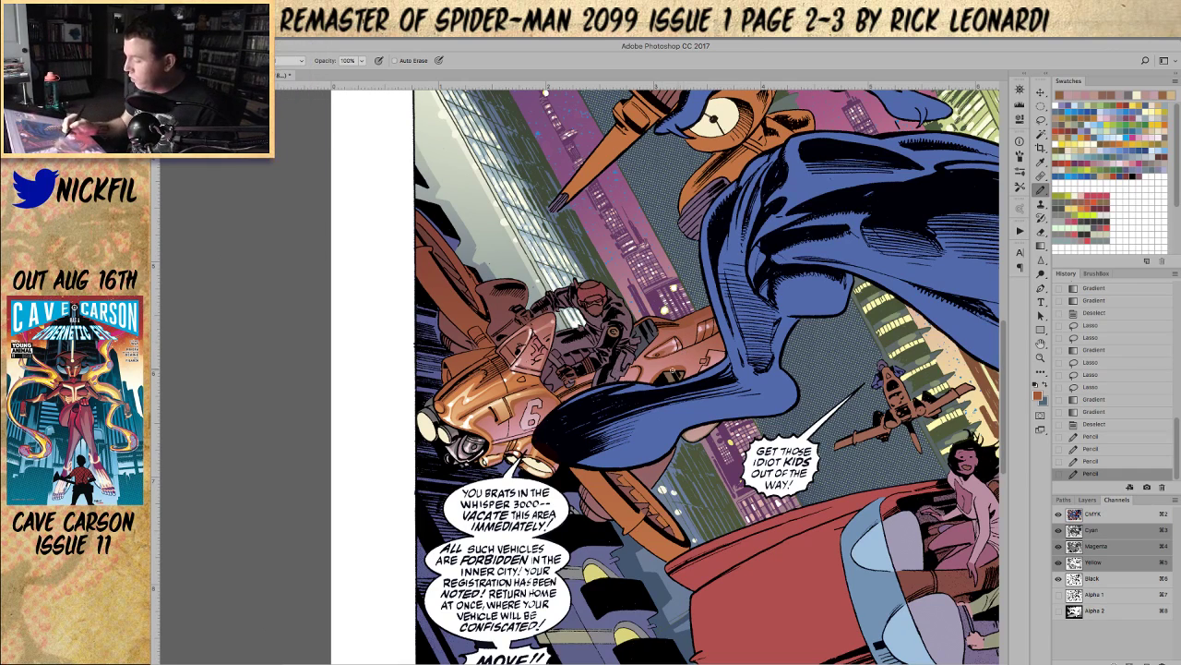
click(661, 370)
alt+click(653, 385)
click(661, 383)
alt+click(665, 366)
click(667, 368)
click(664, 369)
alt+click(665, 369)
click(664, 369)
click(666, 369)
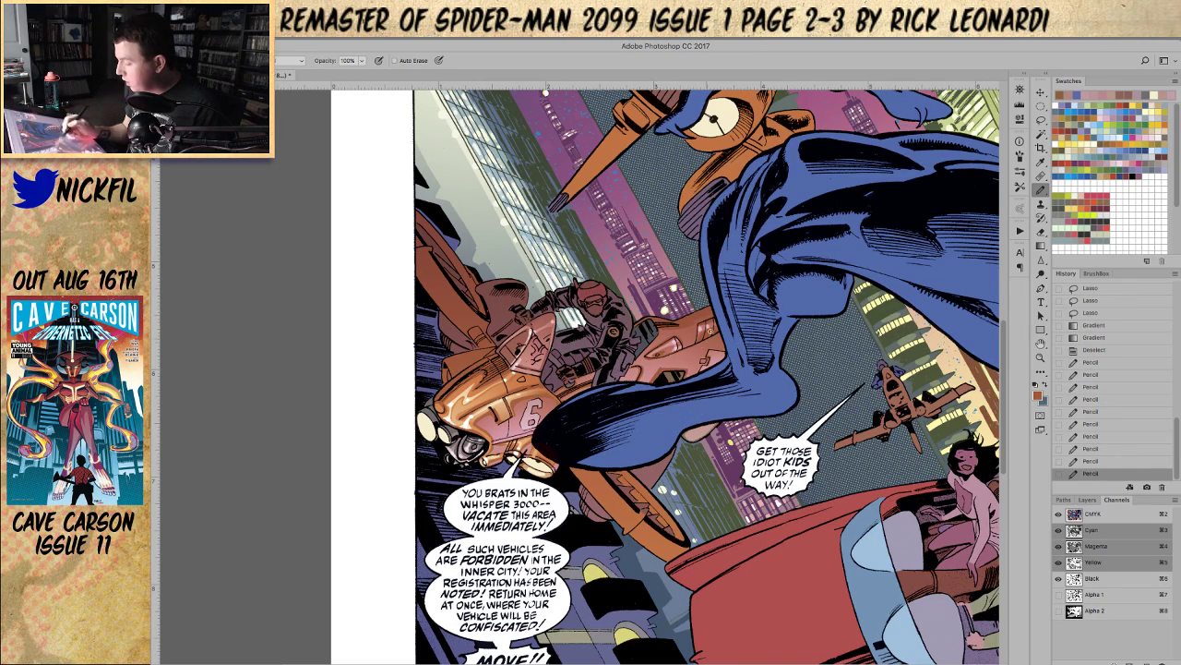
Step: Dab the small side window's glass with the Pencil in a sampled mauve
alt+click(665, 369)
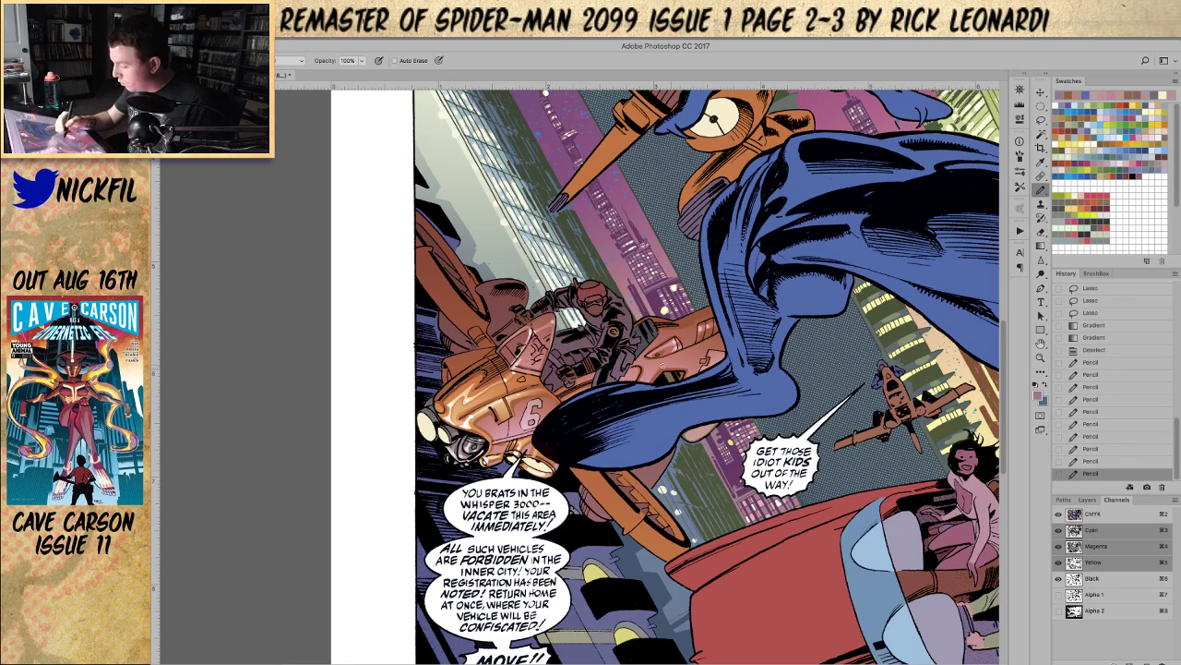
click(664, 369)
click(665, 369)
Step: Lasso the rear body's small side window, and adjust the selection around its glass stripes with the Magic Wand on the Black channel
click(1040, 358)
click(659, 387)
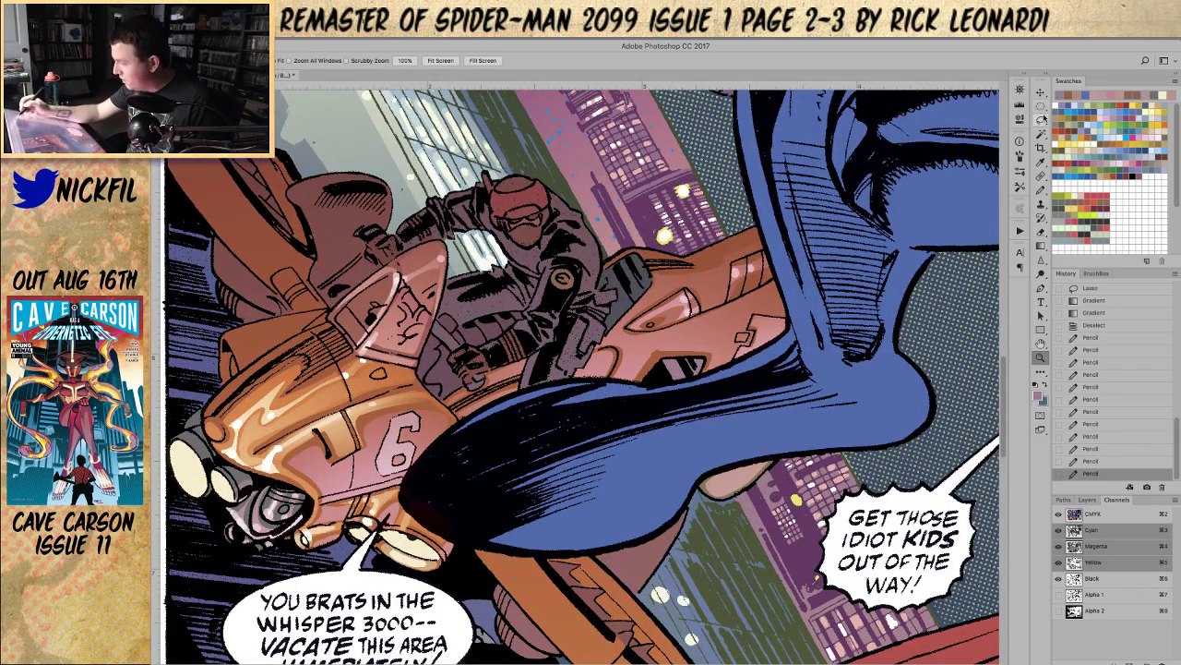
key(l)
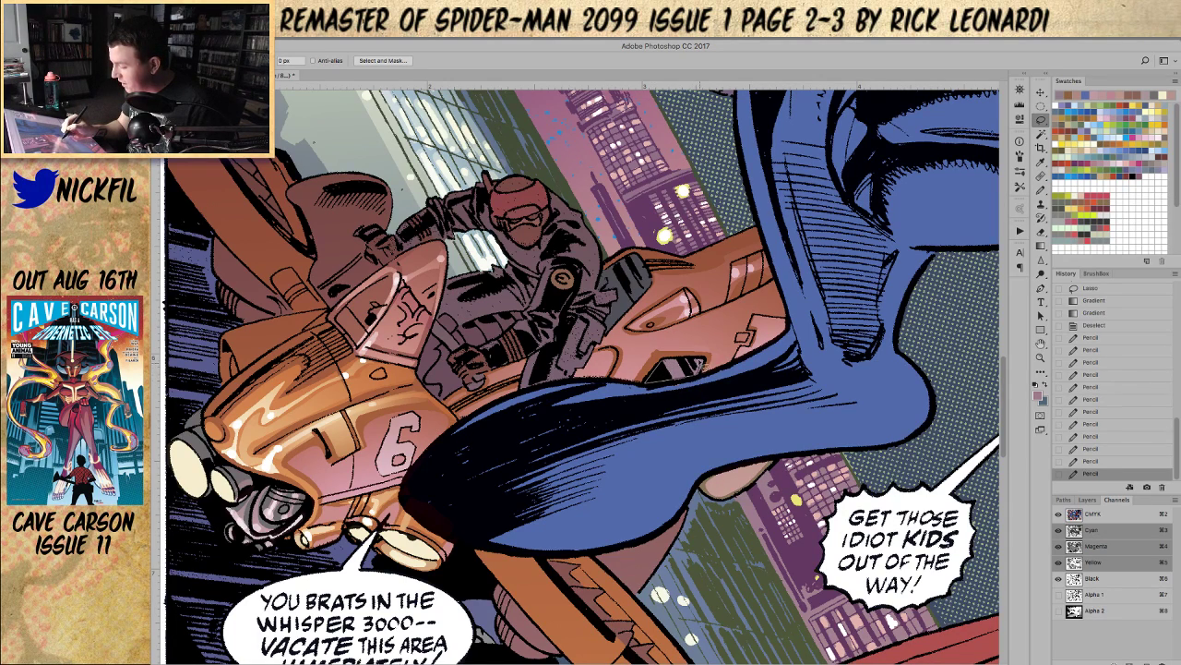
drag(671, 366, 678, 360)
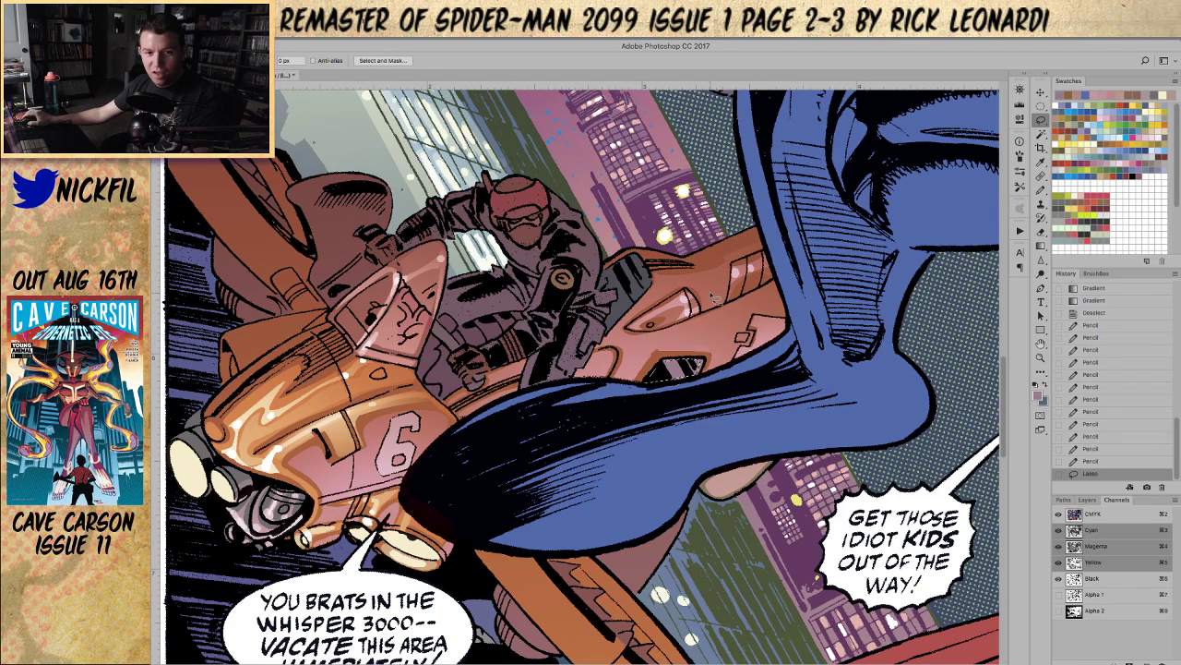
key(z)
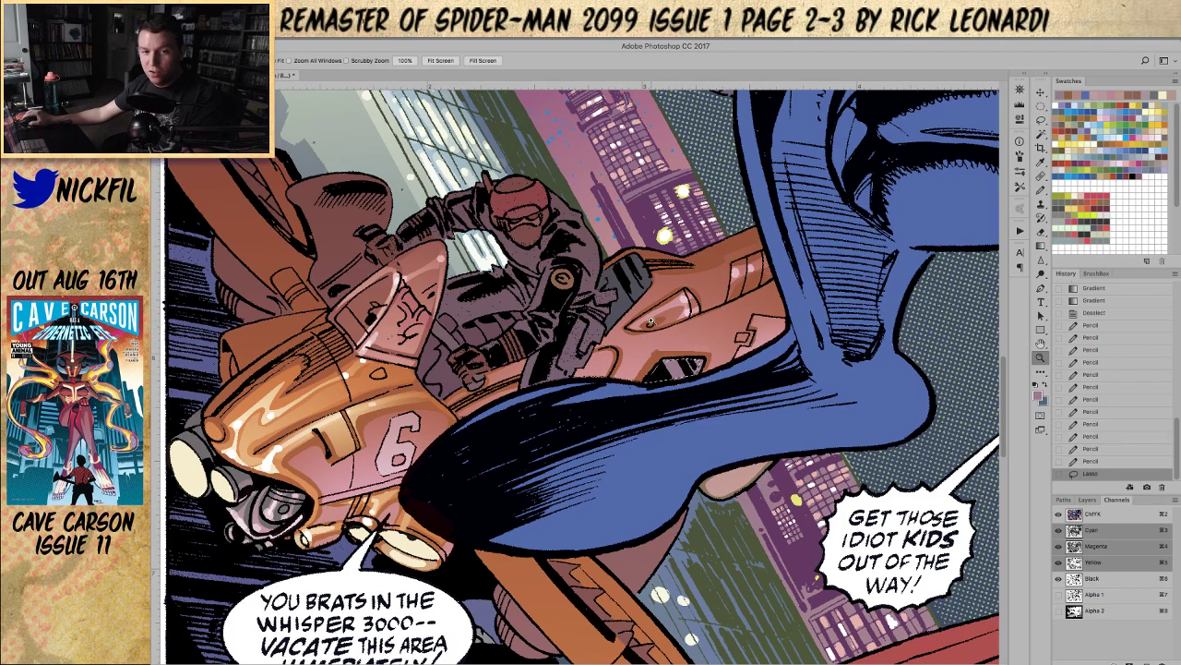
click(651, 322)
click(651, 321)
drag(676, 264, 601, 236)
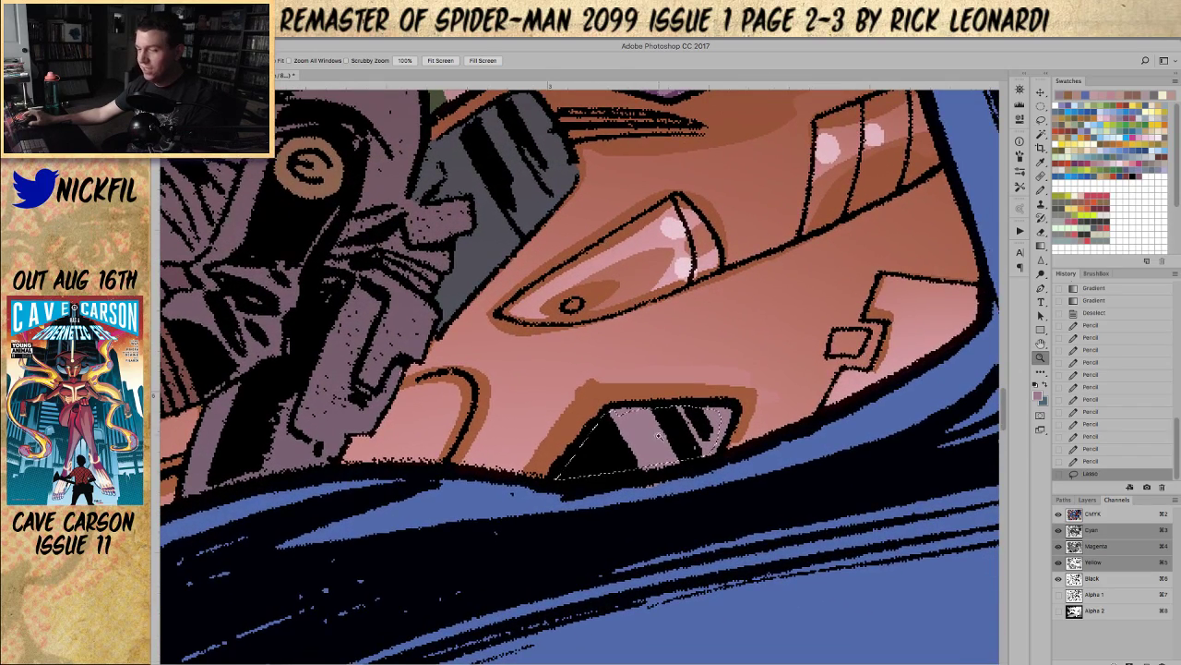
key(w)
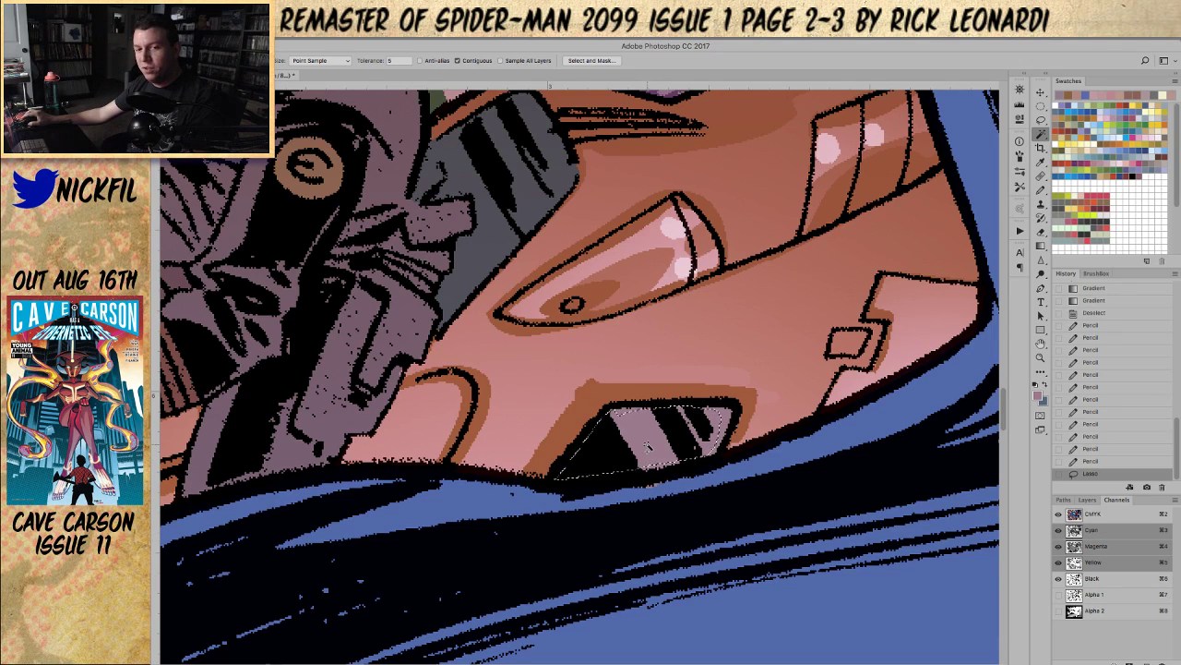
click(1092, 579)
click(651, 441)
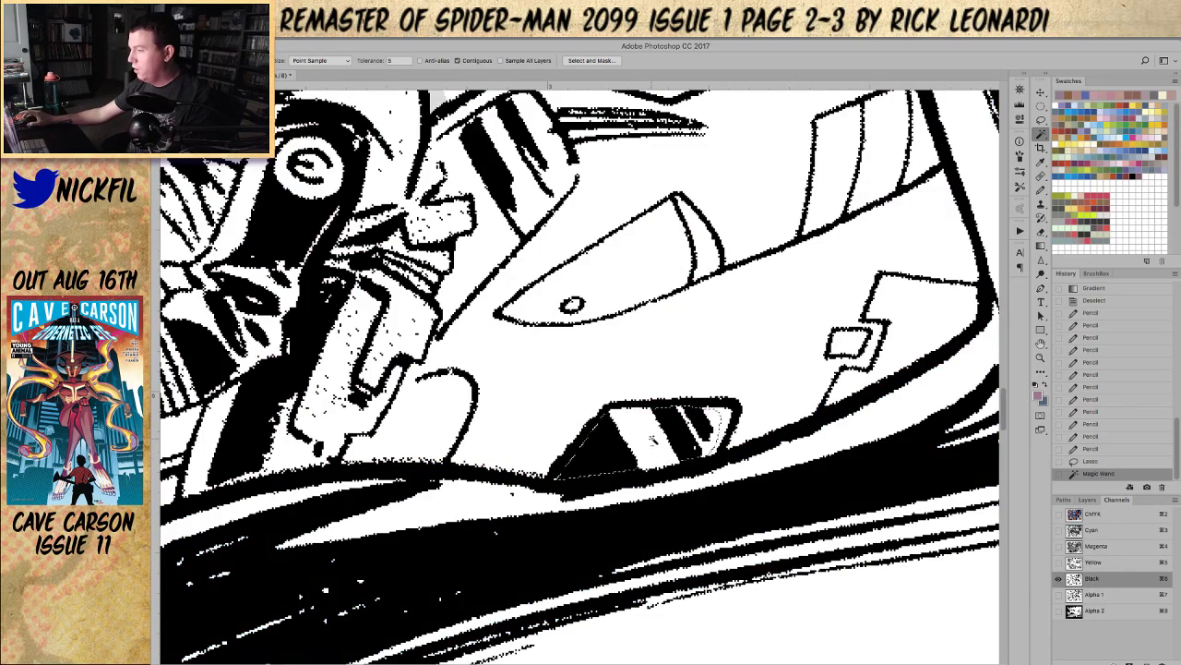
alt+click(720, 432)
key(z)
alt+click(668, 403)
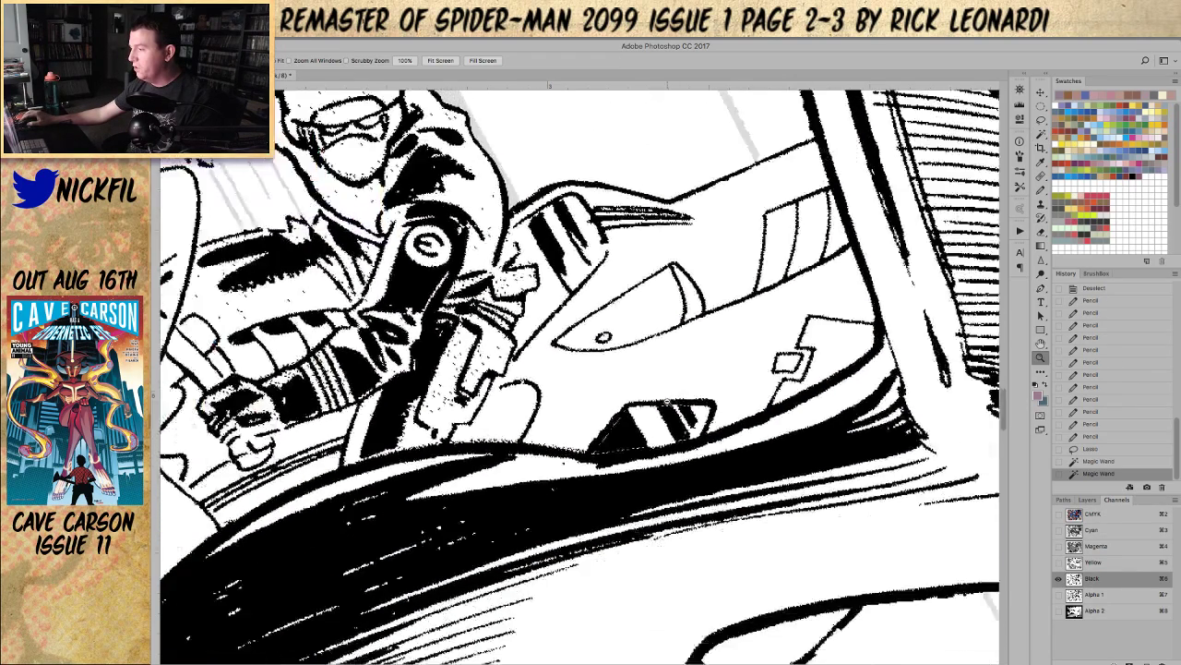
Step: Restore all CMYK channels, fill the selected parts of the side window with a sampled colour, and deselect
click(1059, 513)
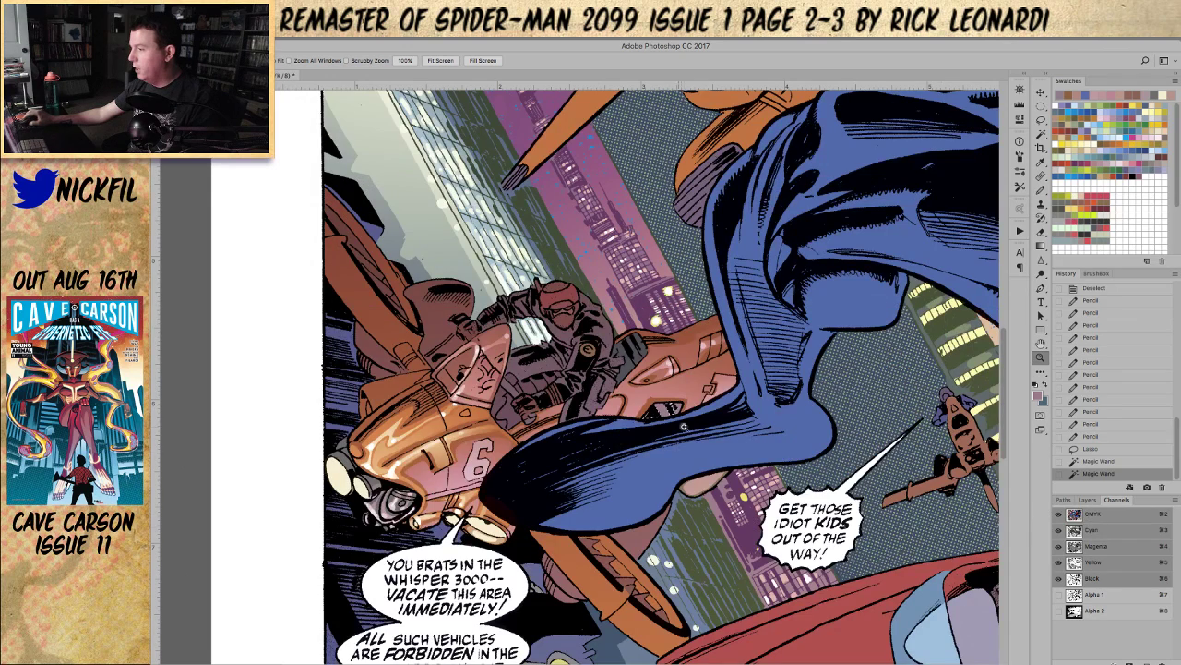
key(b)
alt+click(622, 334)
key(alt+BackSpace)
key(super+d)
Step: Select another piece of the side window with the Magic Wand, fill it with a sampled pink, and deselect
drag(681, 435, 670, 337)
key(w)
click(644, 323)
key(b)
alt+click(669, 302)
key(alt+BackSpace)
key(super+d)
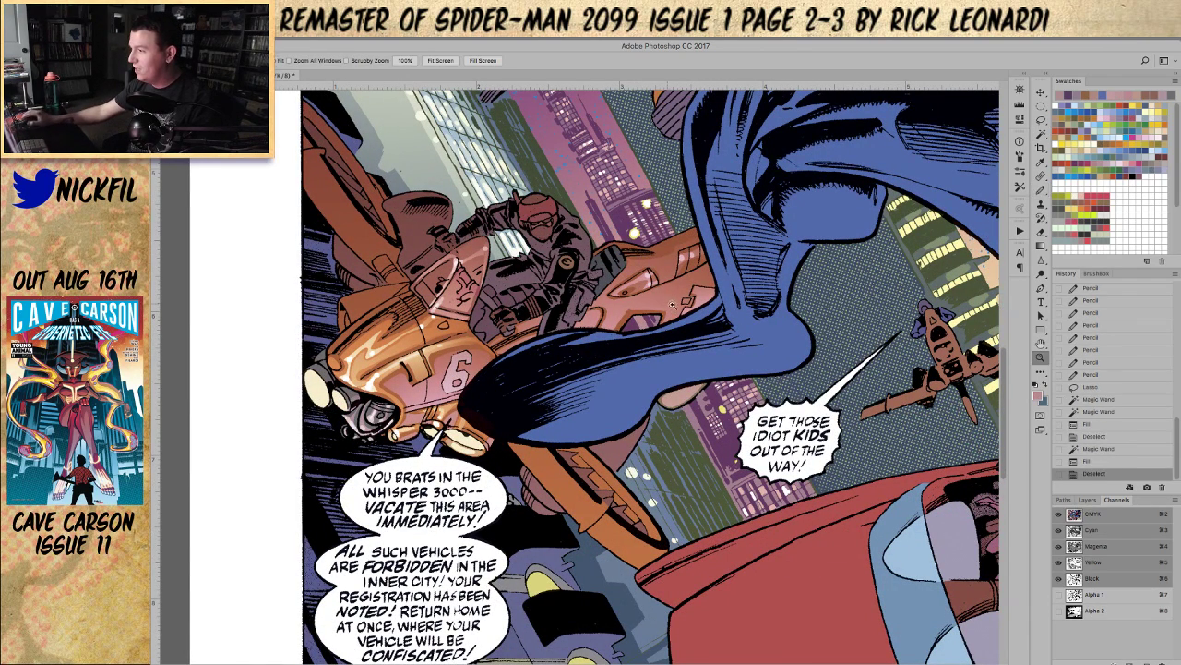
Step: Select a further section of the side window and fill it with green sampled from the background building, then deselect
key(w)
click(632, 326)
key(b)
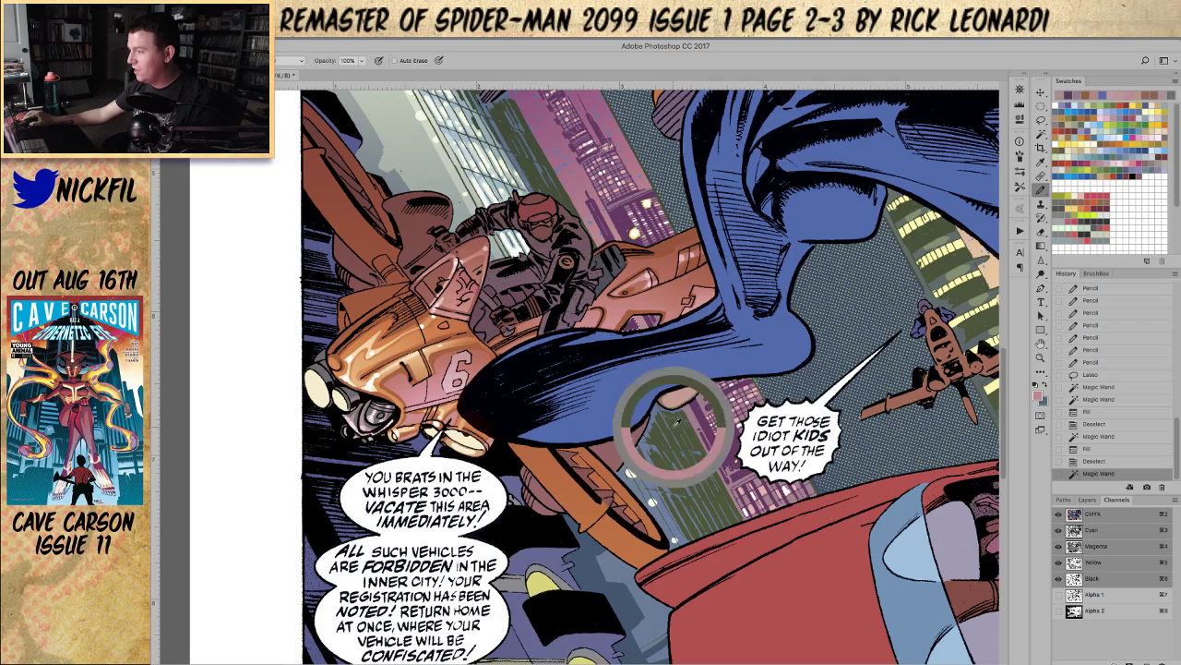
alt+click(678, 421)
key(alt+BackSpace)
key(super+d)
Step: Examine the see-through side window against the rest of the spread at several magnifications
alt+super+click(679, 421)
mouse_move(678, 421)
mouse_down()
mouse_move(684, 356)
mouse_move(688, 422)
mouse_up()
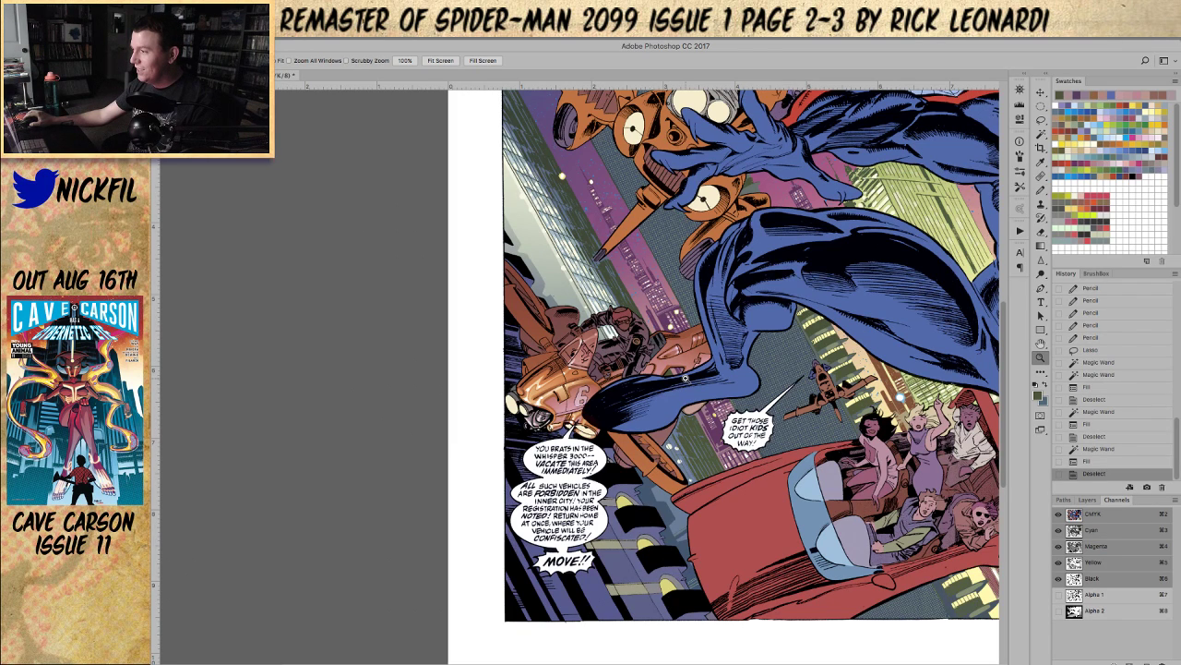
drag(832, 310, 768, 291)
double_click(603, 397)
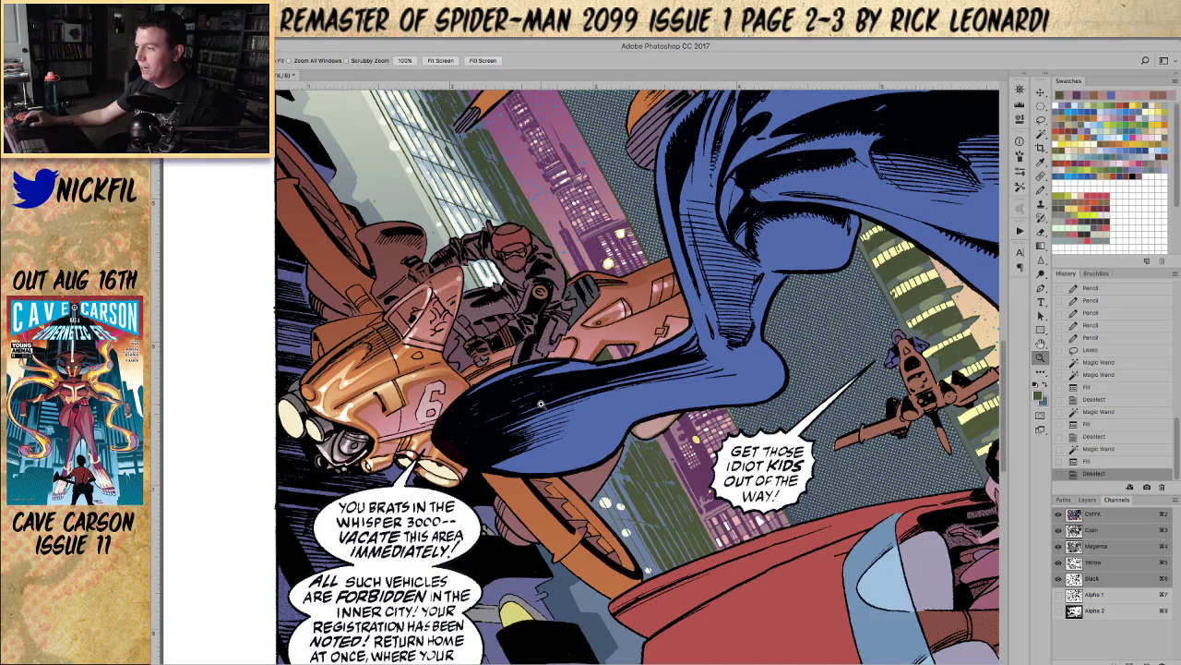
alt+click(582, 384)
alt+click(580, 381)
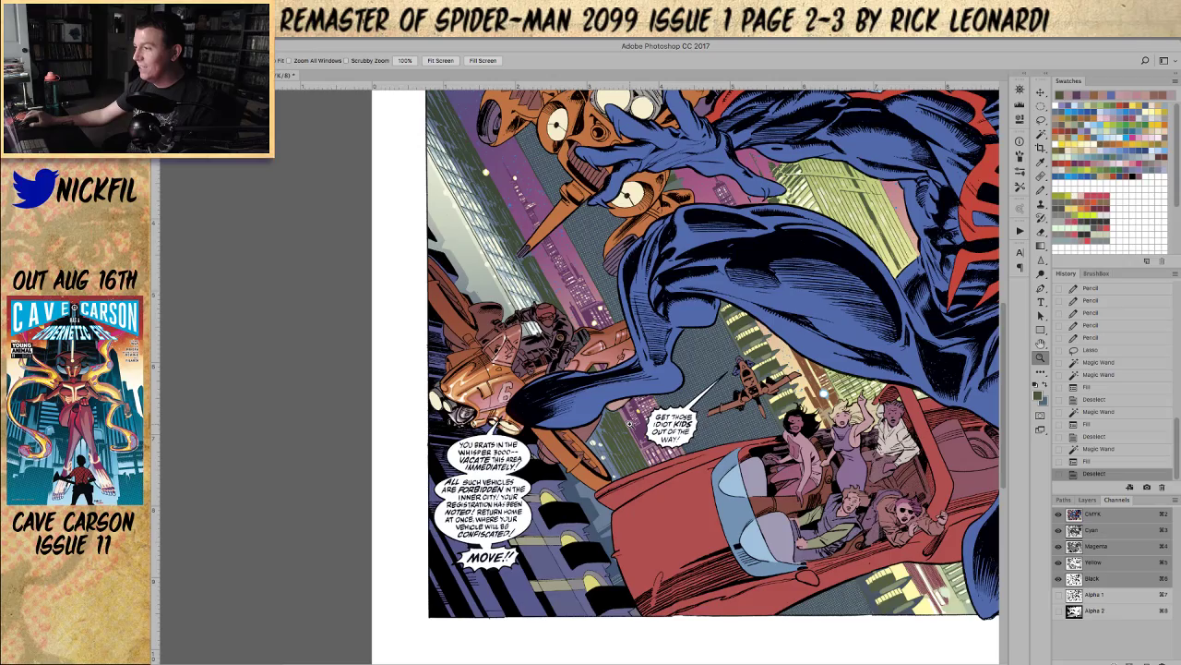
click(631, 390)
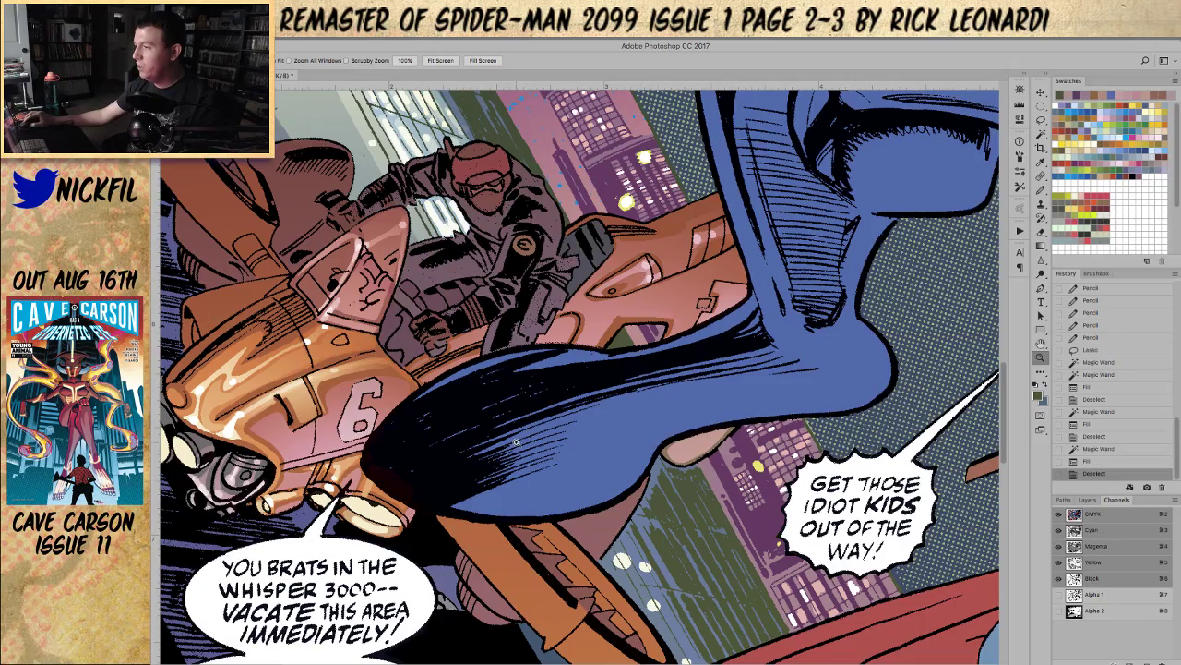
alt+click(640, 393)
alt+click(639, 393)
alt+click(640, 393)
drag(664, 118, 482, 306)
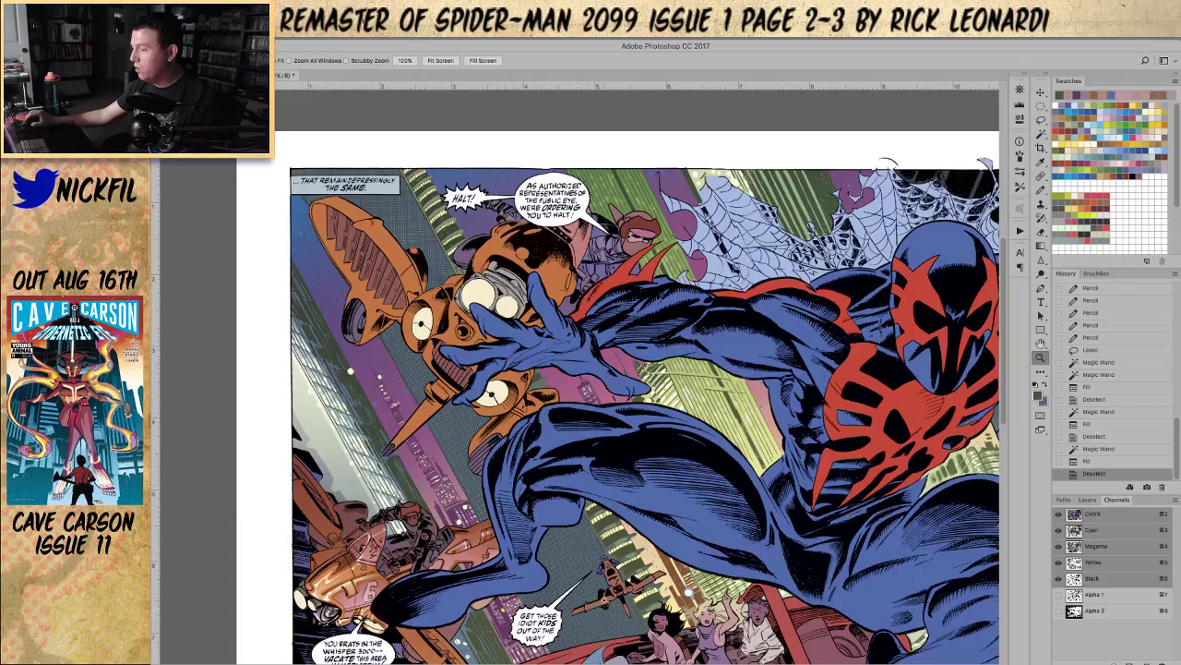
click(613, 566)
click(617, 567)
alt+click(610, 565)
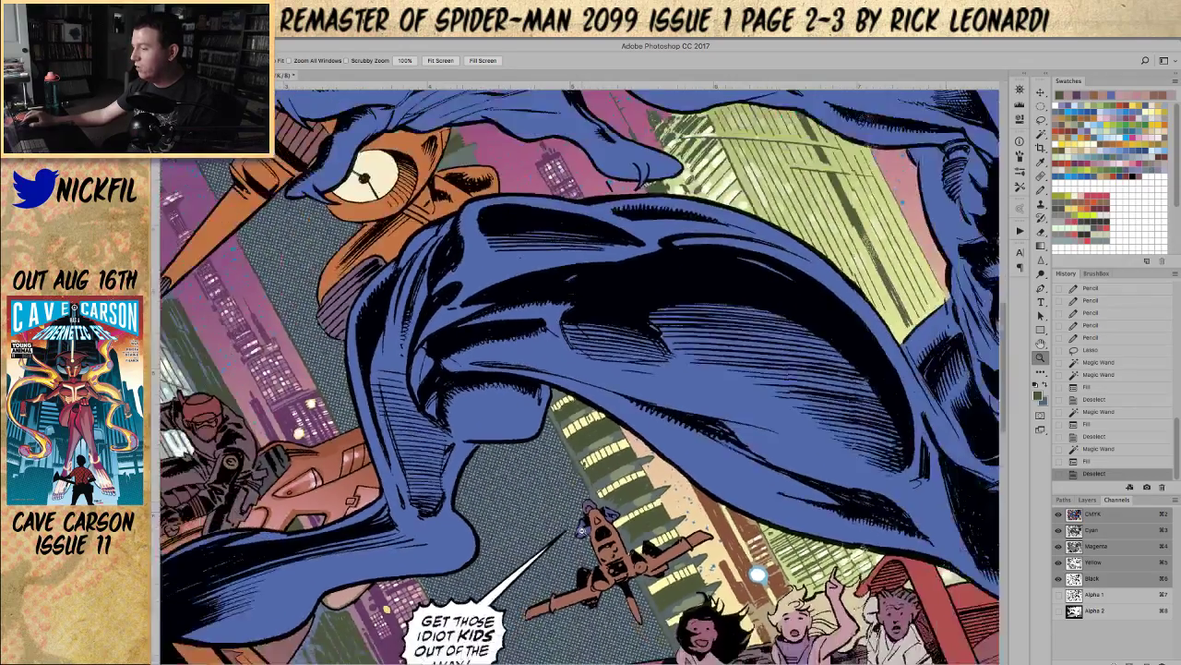
alt+click(610, 563)
drag(499, 399, 797, 234)
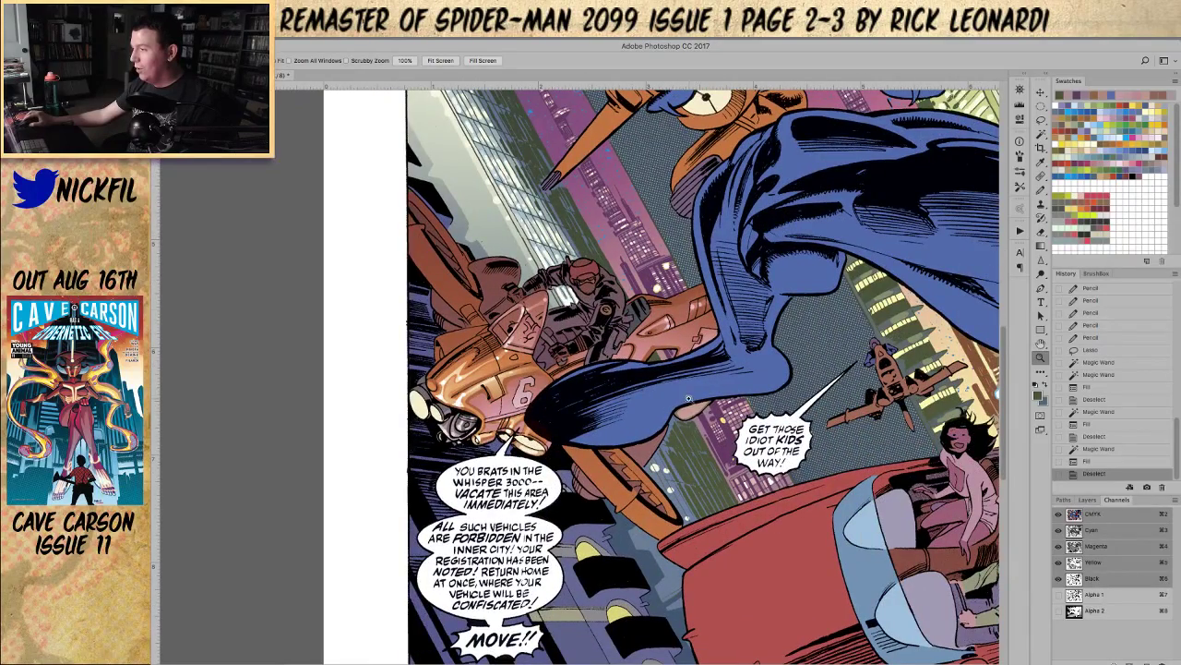
click(659, 408)
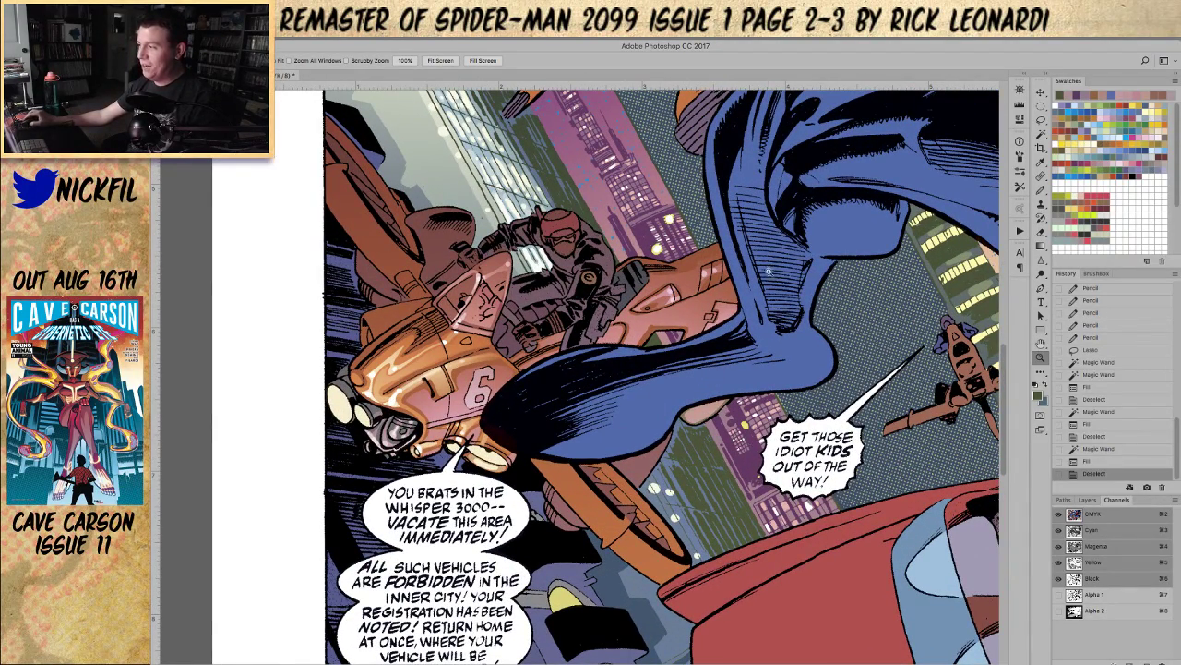
drag(712, 449, 660, 450)
drag(590, 363, 616, 363)
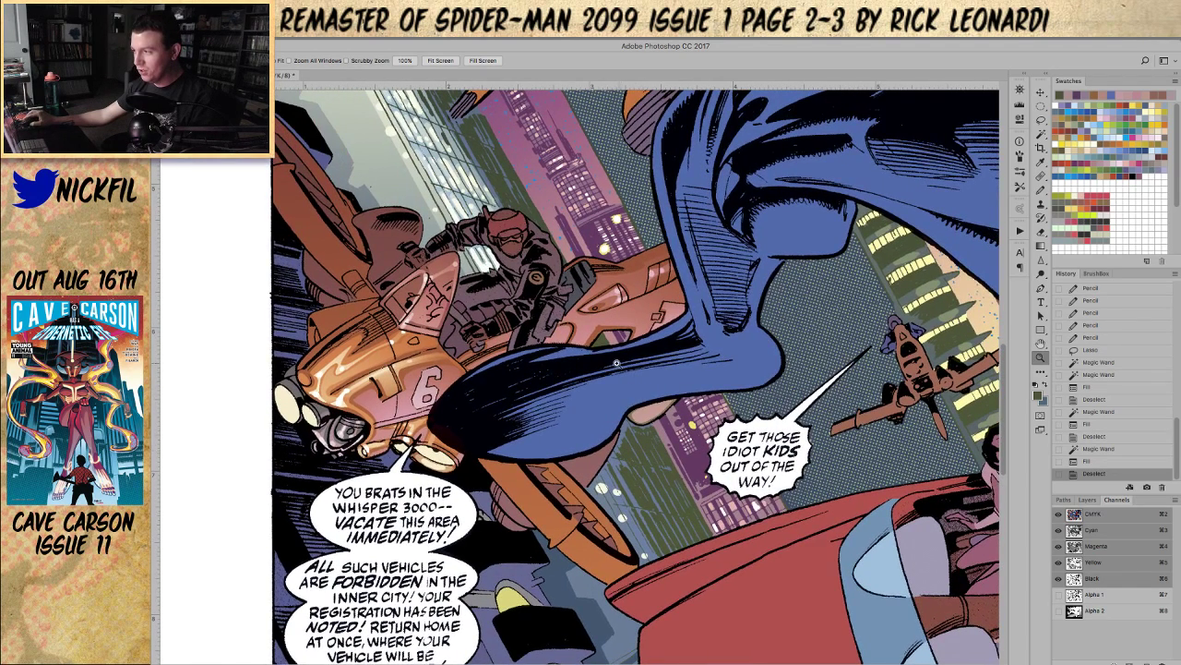
Step: Select the side window's coloured pieces with the Magic Wand and restrict editing to the Cyan, Magenta and Yellow channels with Black visible
click(640, 363)
shift+click(610, 339)
shift+click(619, 338)
shift+click(626, 339)
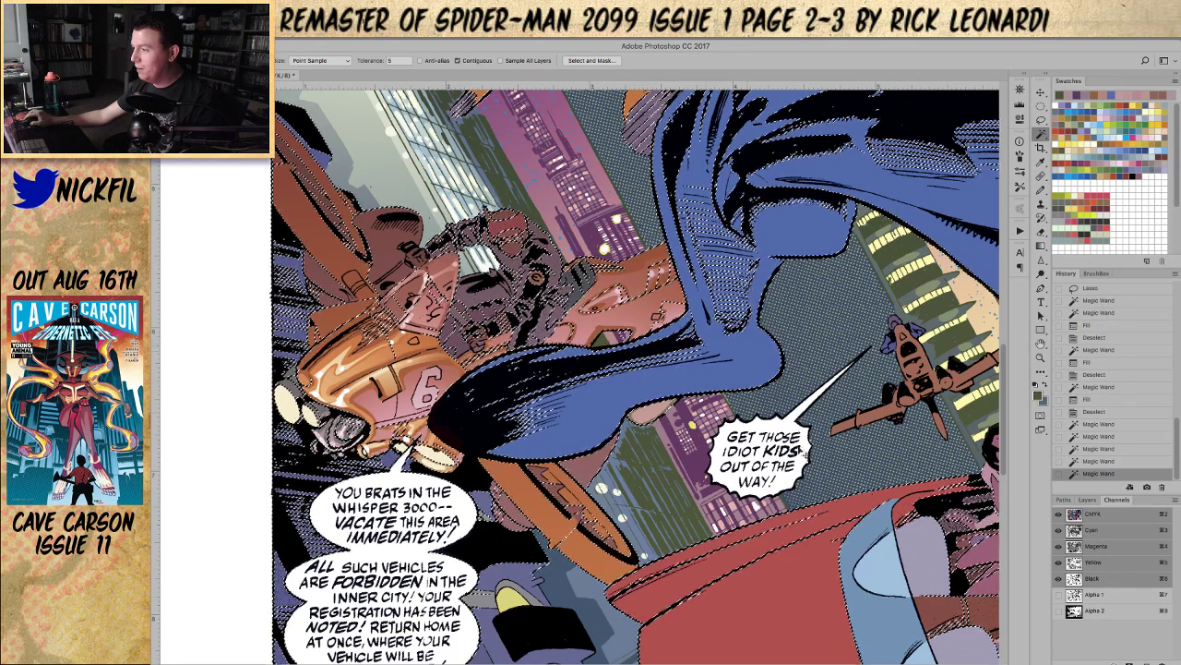
shift+click(1083, 581)
click(1059, 578)
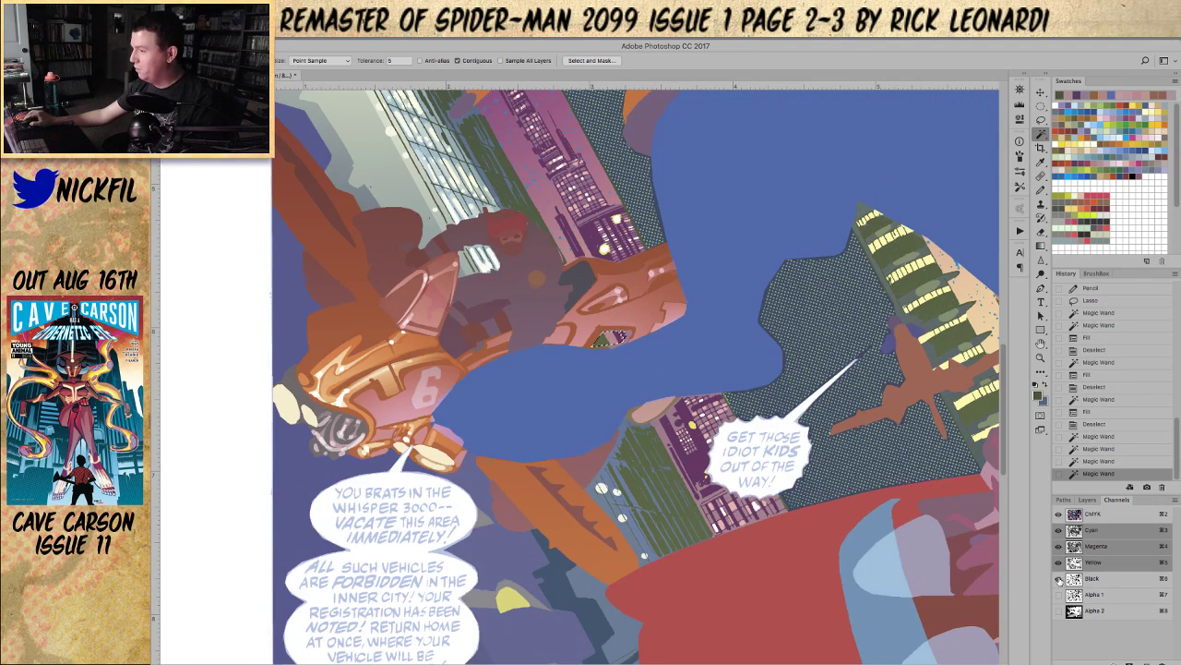
key(z)
click(647, 338)
click(646, 340)
key(w)
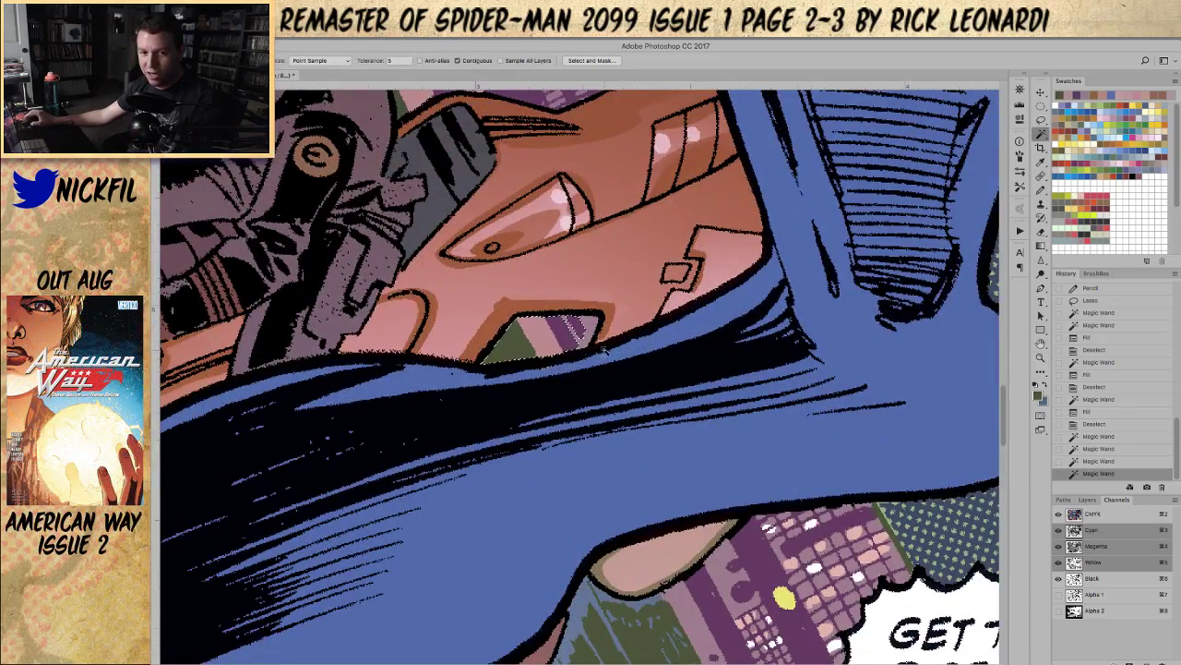
drag(499, 365, 623, 412)
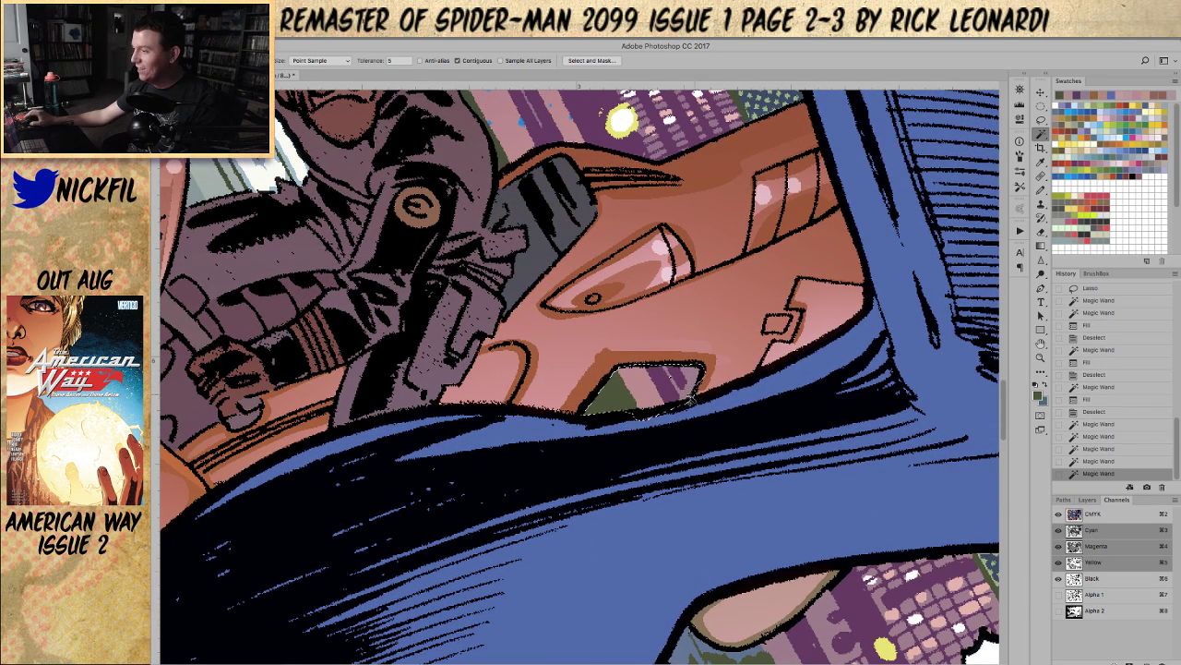
Step: Touch up the leg's upper edge just below the side window with the Pencil in a sampled blue
key(b)
alt+click(630, 425)
drag(630, 425, 674, 430)
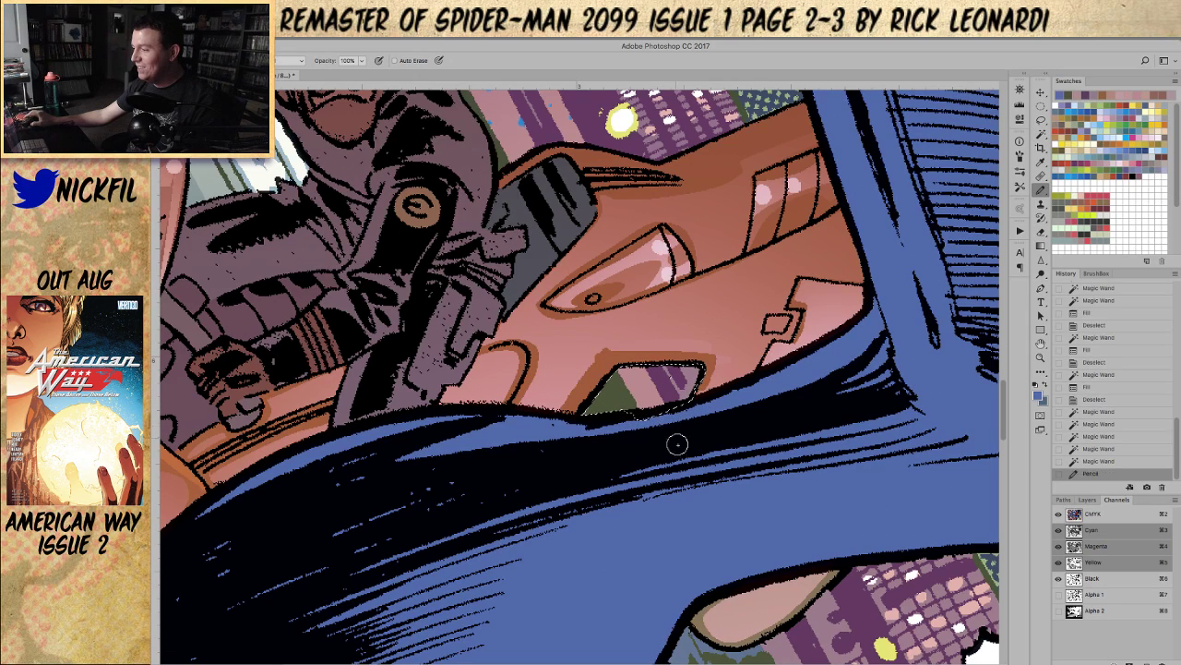
Step: Try tinting the side window's glass with a sampled pink fill faded to 30% opacity, after adjusting the selection with the Lasso
key(l)
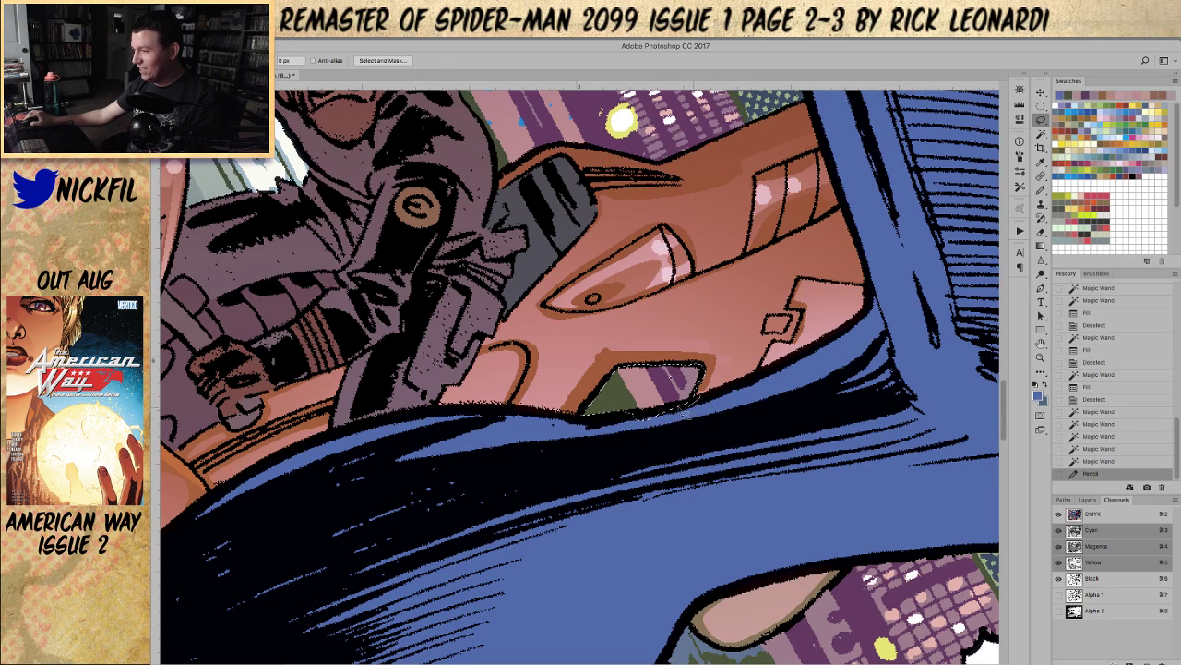
drag(620, 424, 721, 406)
key(z)
alt+click(715, 389)
key(b)
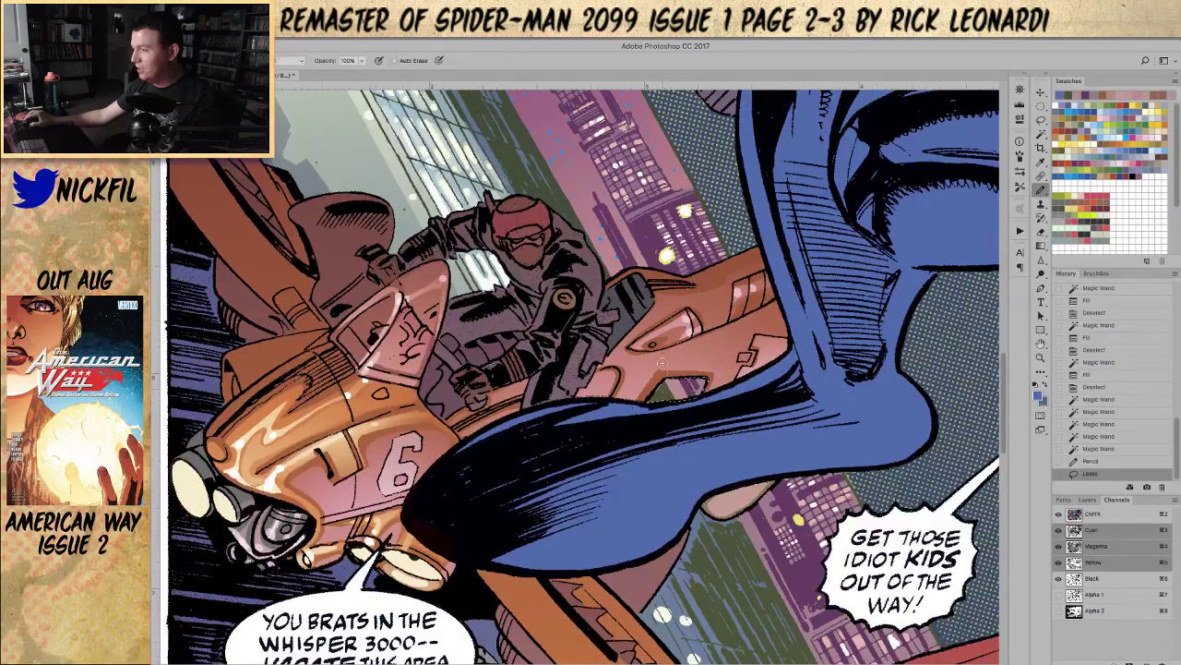
alt+click(605, 250)
key(alt+BackSpace)
key(ctrl+shift+f)
key(Return)
Step: Try another Fade blend mode and opacity on the window tint, then revert to the Lasso history state and deselect
key(ctrl+shift+f)
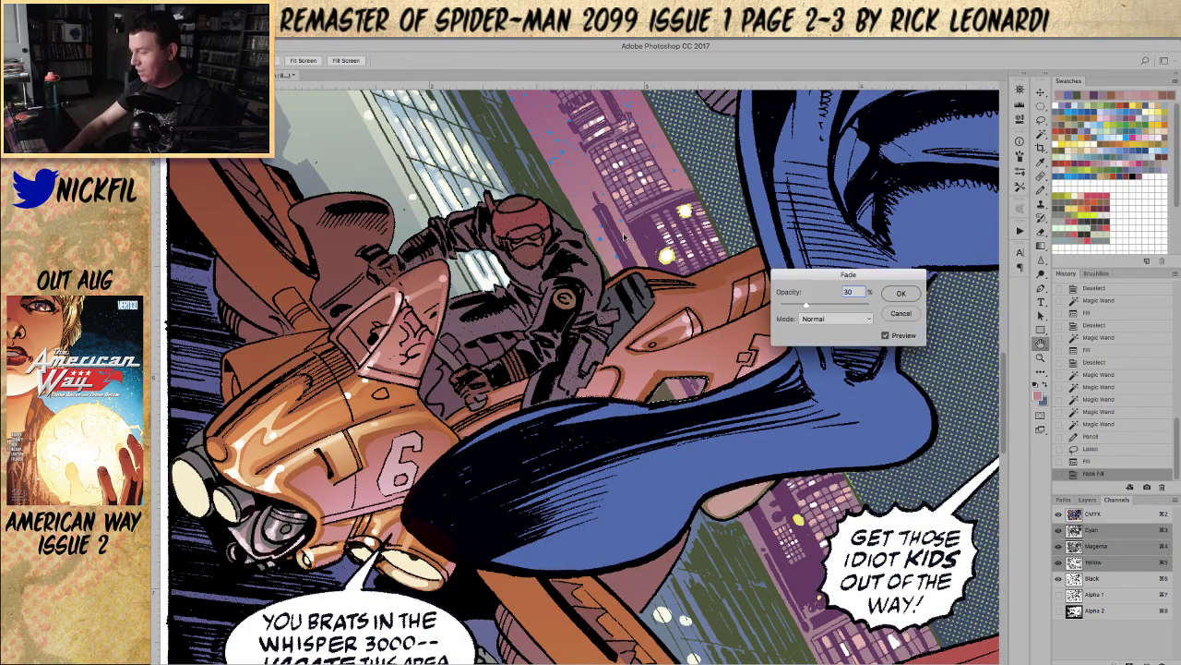
click(819, 319)
click(830, 405)
drag(818, 305, 828, 306)
key(Return)
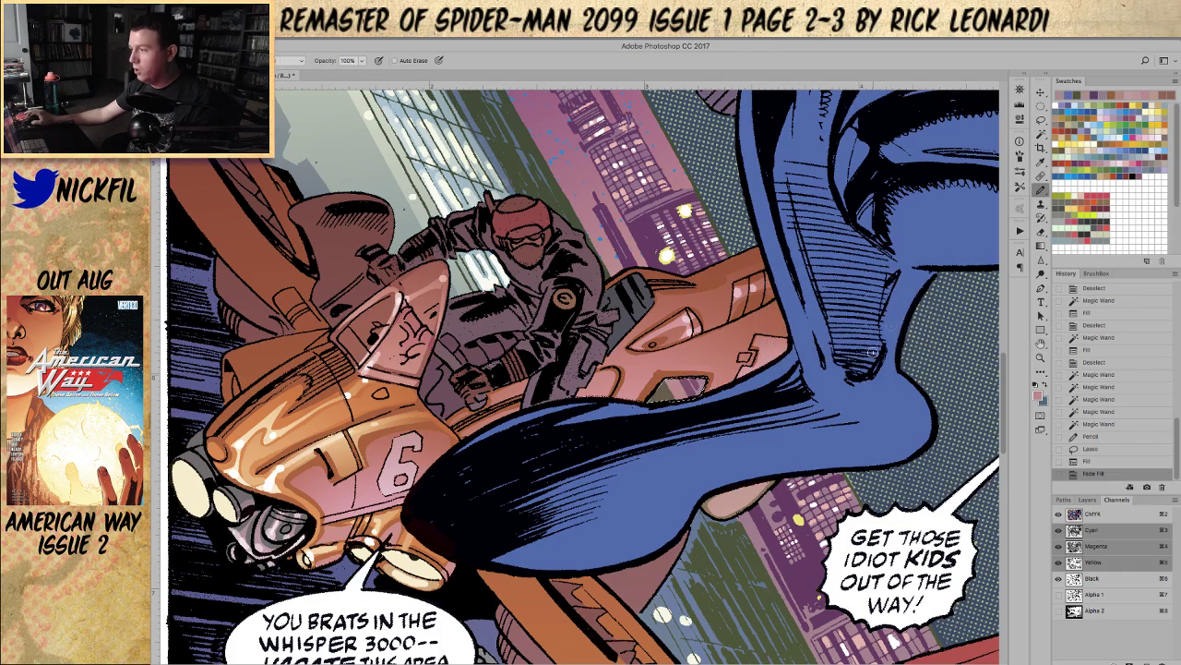
click(1094, 448)
key(z)
alt+click(666, 416)
key(super+d)
mouse_move(666, 415)
mouse_down()
mouse_move(737, 414)
mouse_move(699, 420)
mouse_up()
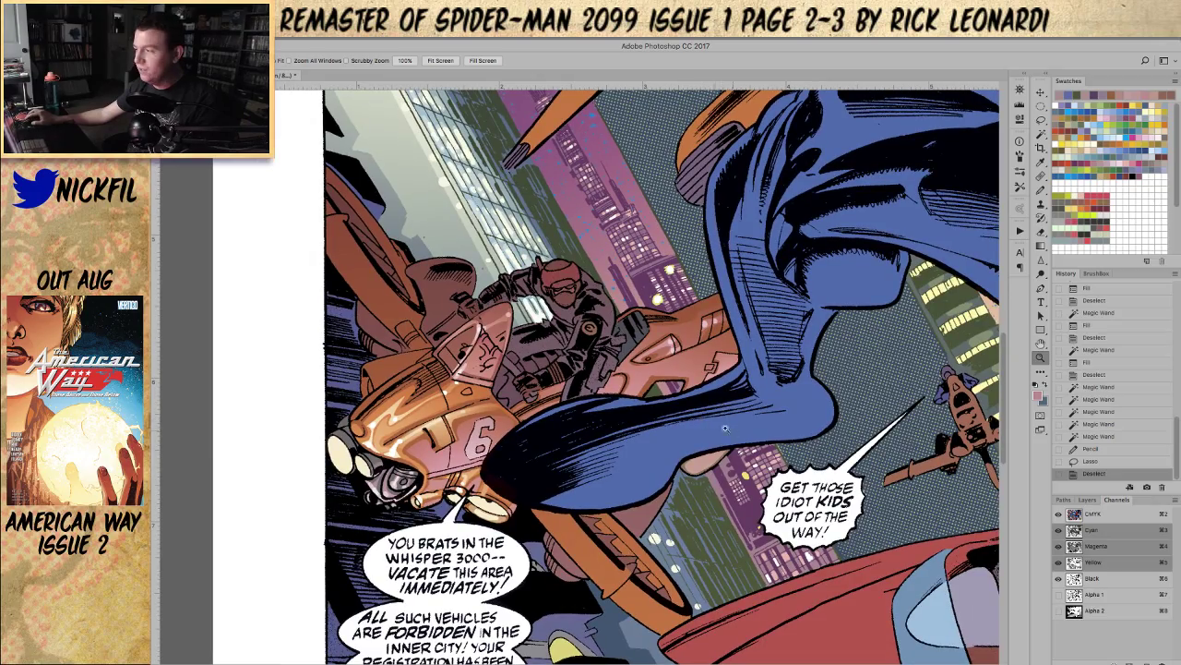
Step: Dab the ring-shaped wing below Spider-Man's foot with the Pencil in a sampled orange
click(675, 422)
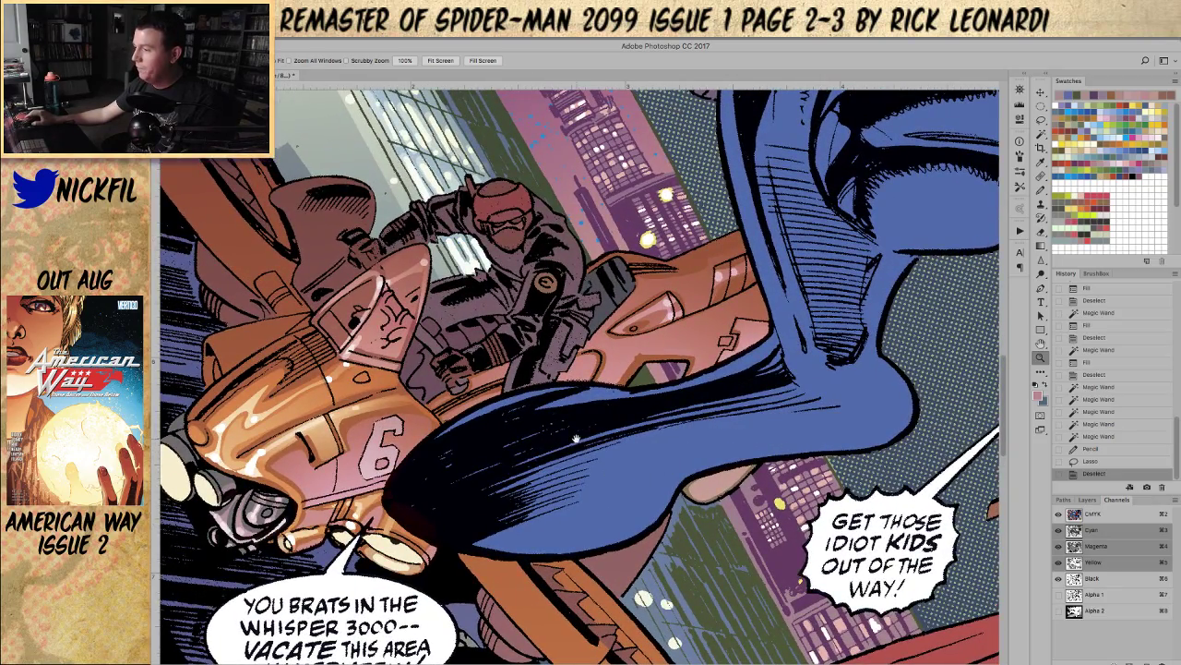
drag(565, 462, 655, 342)
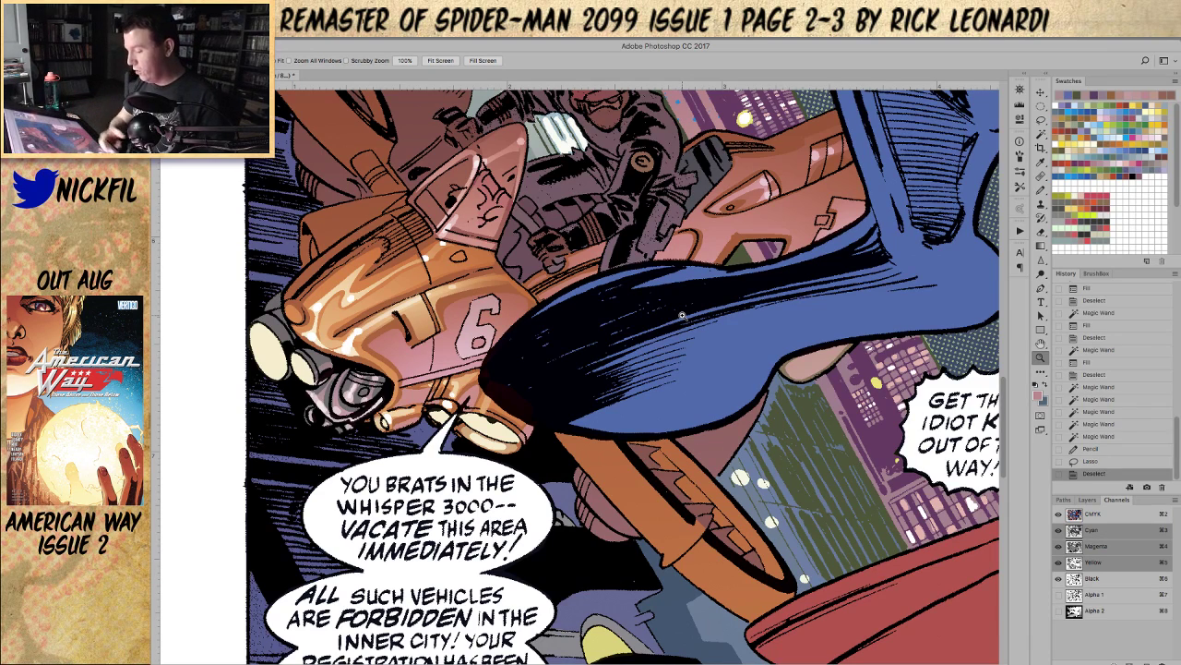
key(b)
alt+click(694, 530)
click(706, 520)
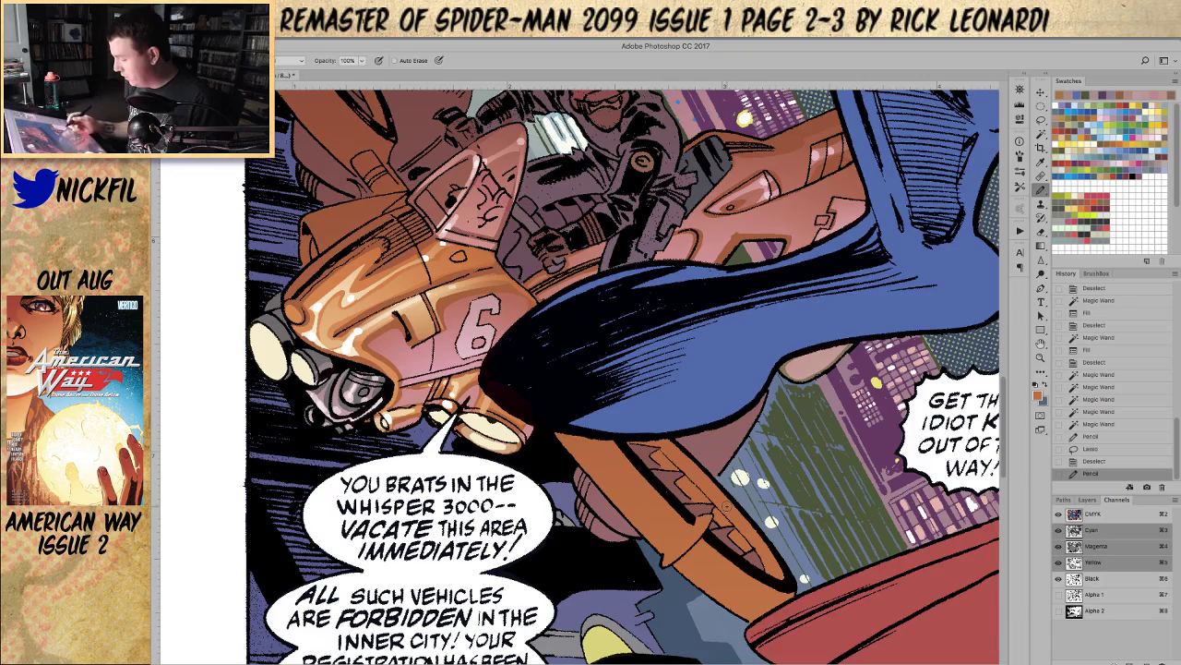
key(z)
alt+click(707, 428)
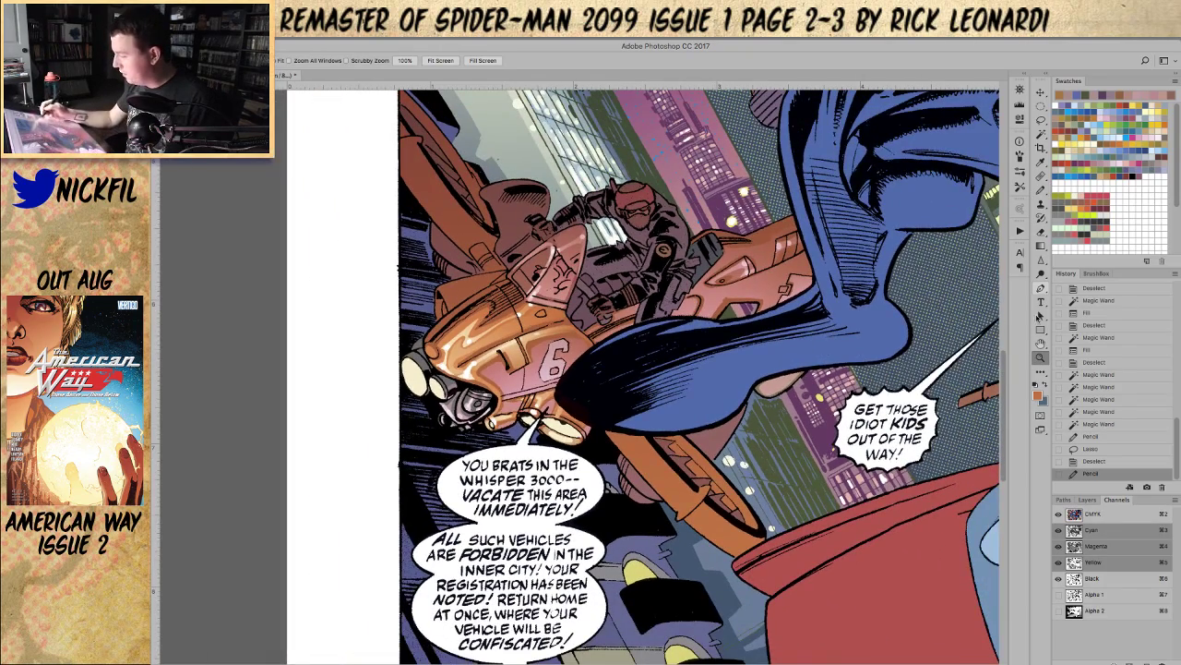
click(1041, 345)
drag(692, 292, 642, 361)
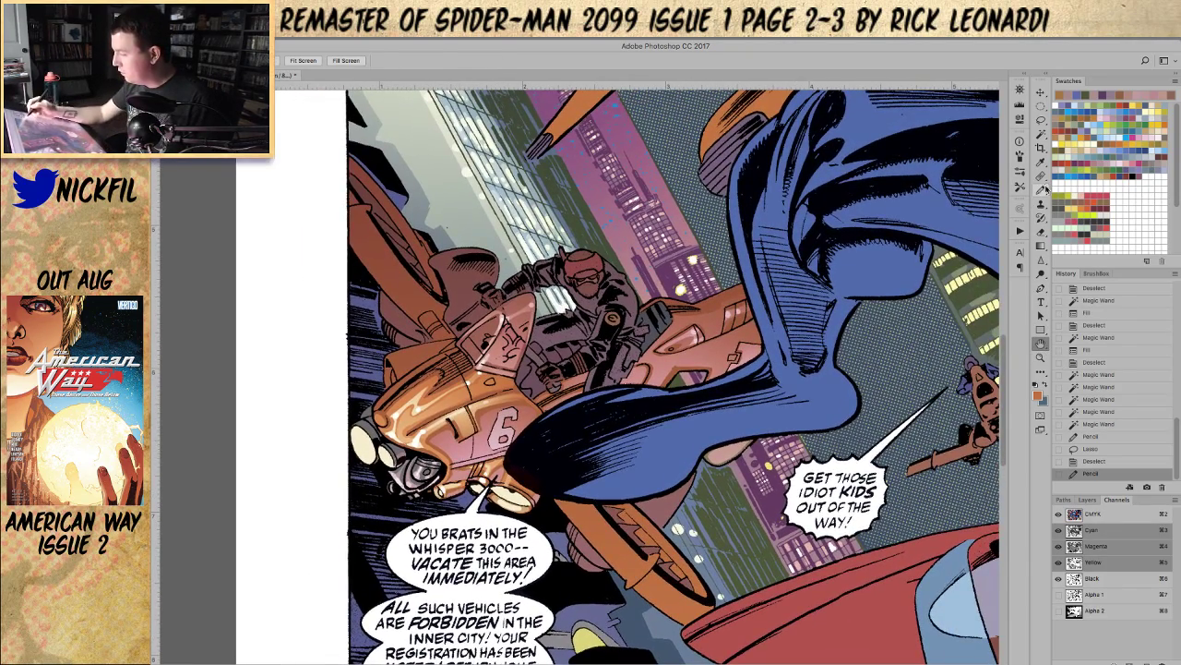
Step: Shade the rear body of the police bike behind the rider with the Pencil at 50% opacity
key(b)
key(5)
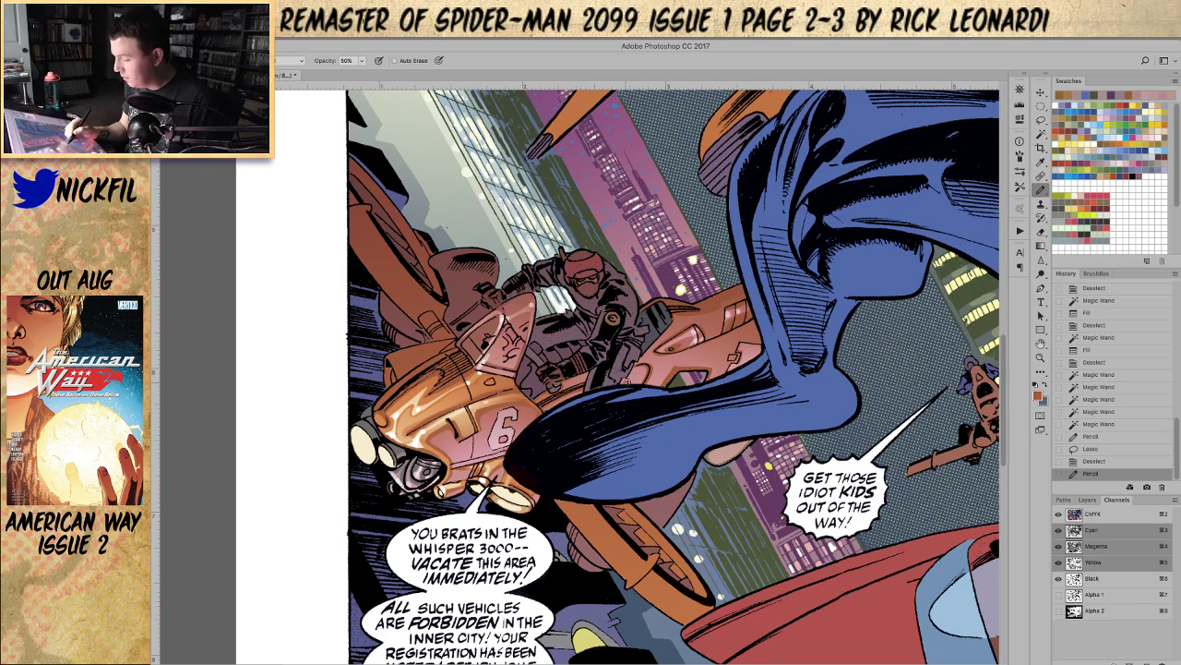
drag(642, 377, 676, 369)
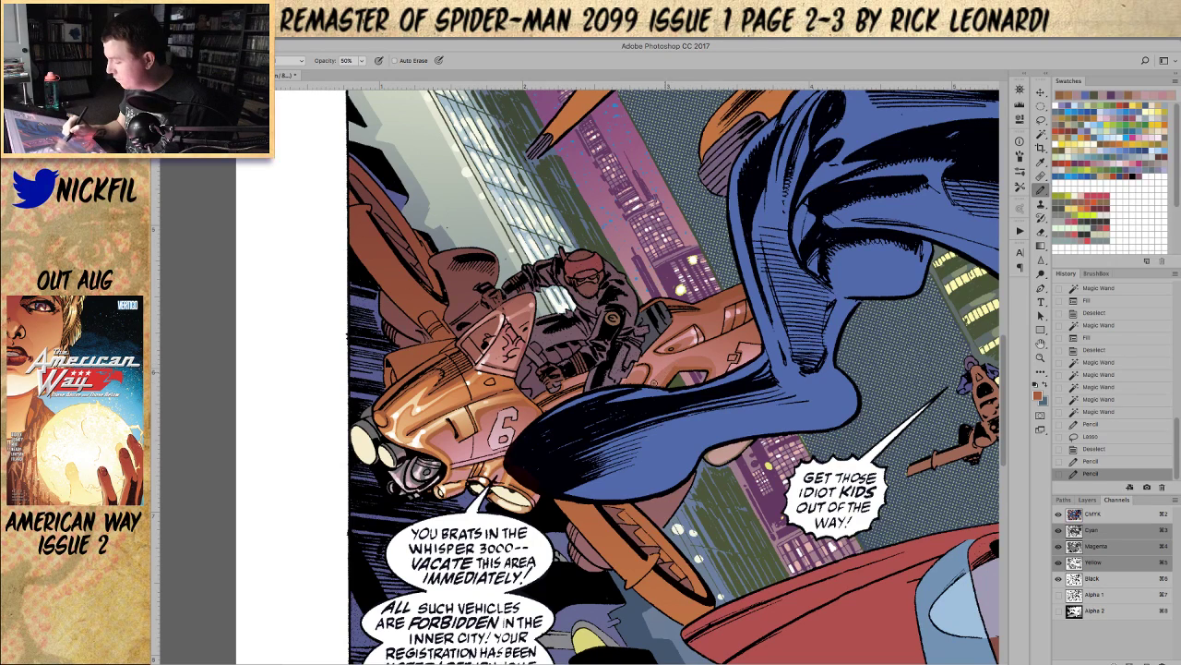
mouse_move(736, 344)
mouse_down()
mouse_move(729, 367)
mouse_move(755, 343)
mouse_move(729, 367)
mouse_up()
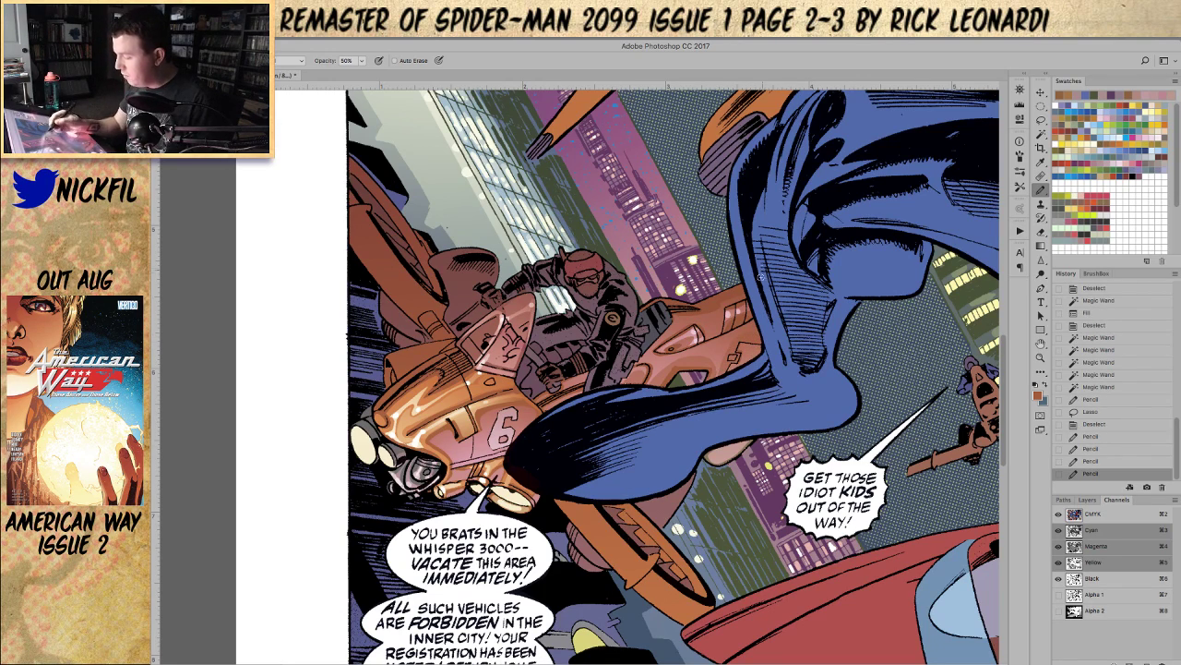
drag(745, 292, 712, 333)
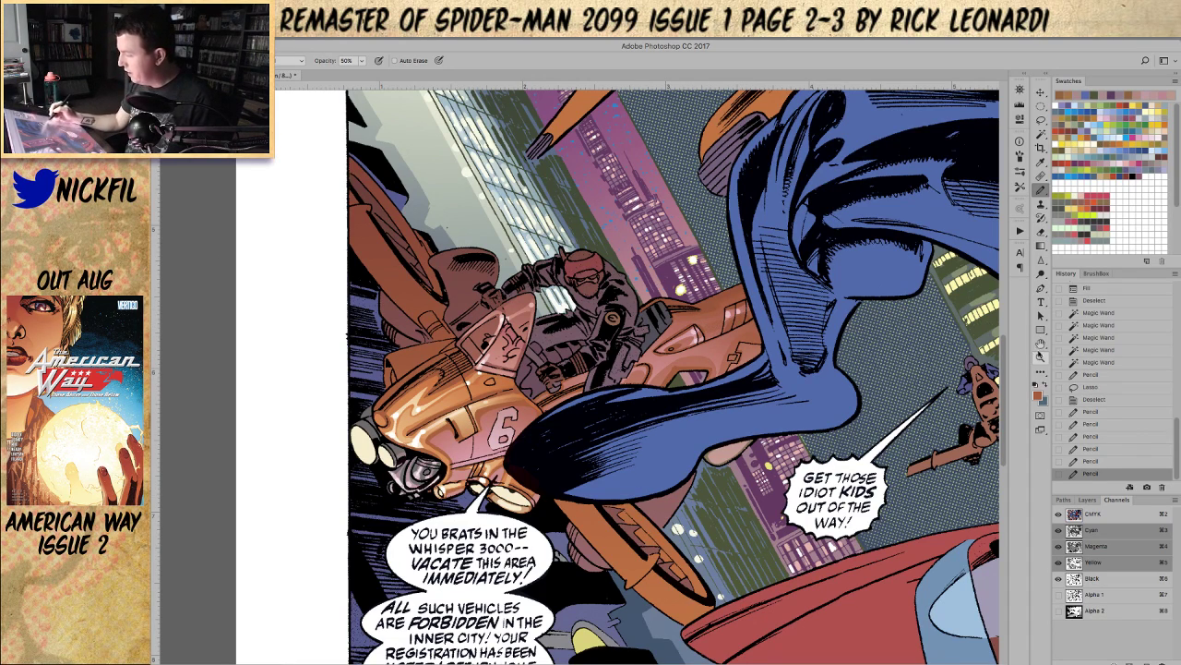
Step: Try a sampled pale pink Pencil highlight on the rear body of the police bike behind the rider
click(1041, 358)
alt+click(708, 433)
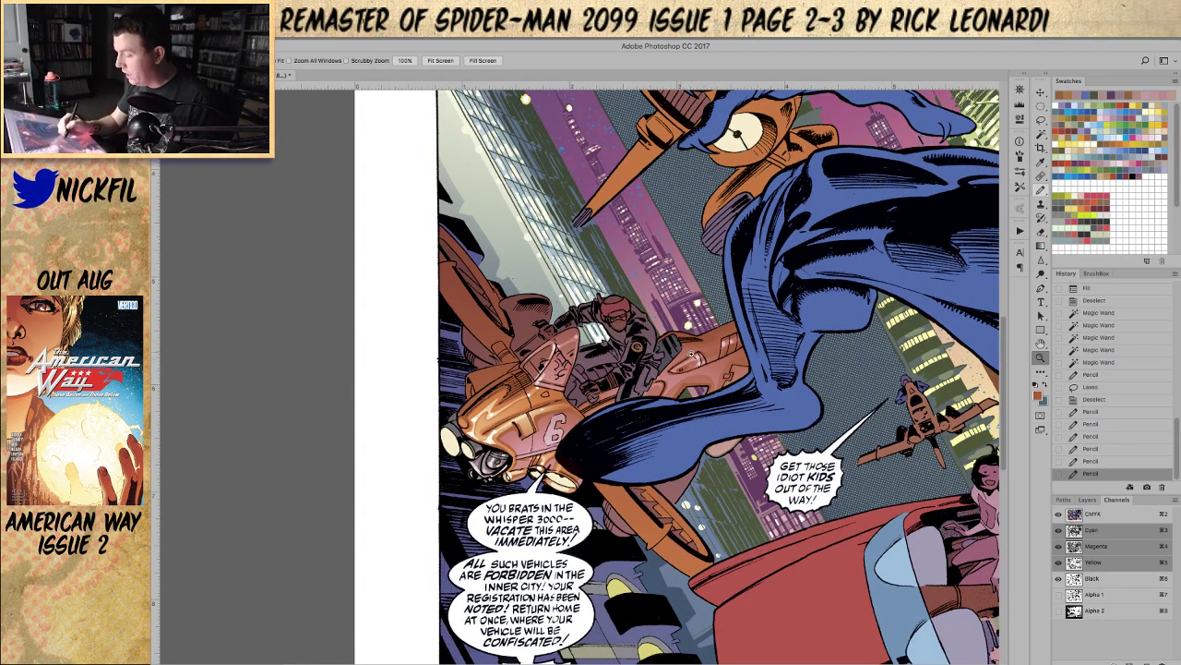
click(1041, 189)
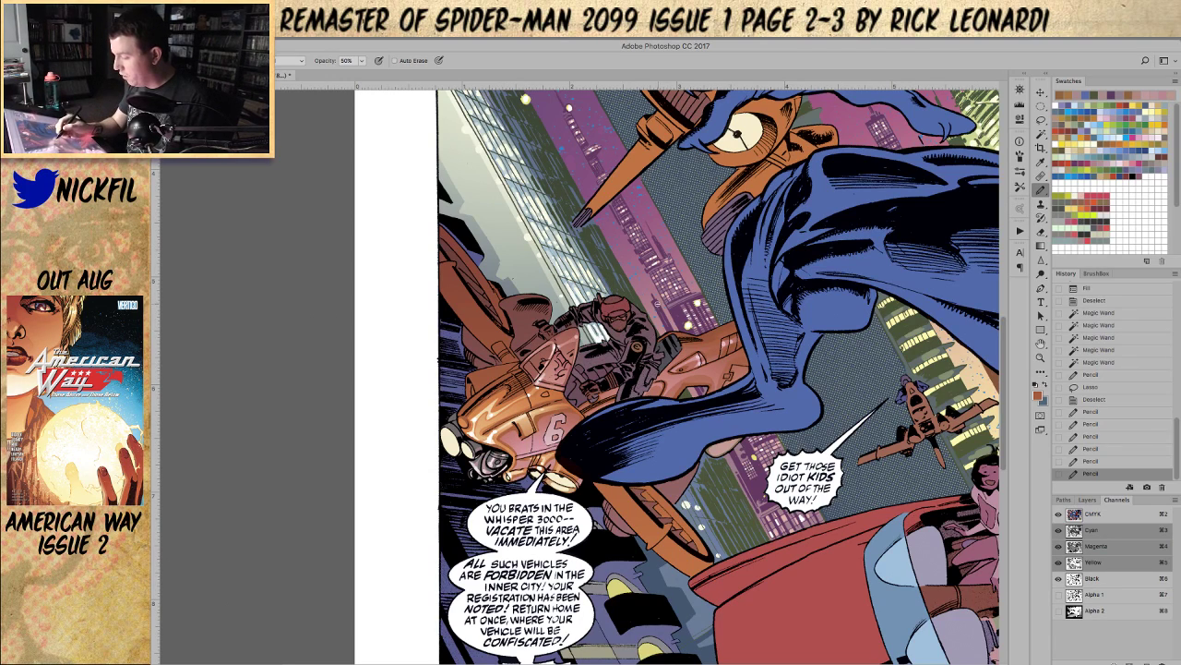
click(1040, 343)
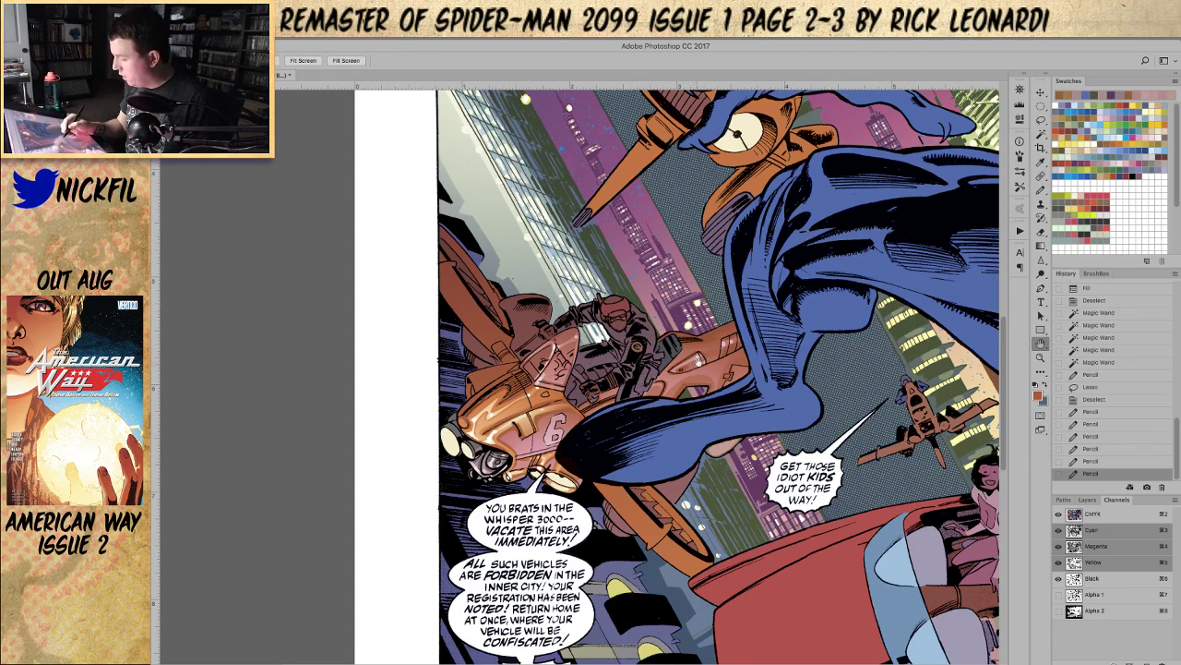
click(1041, 189)
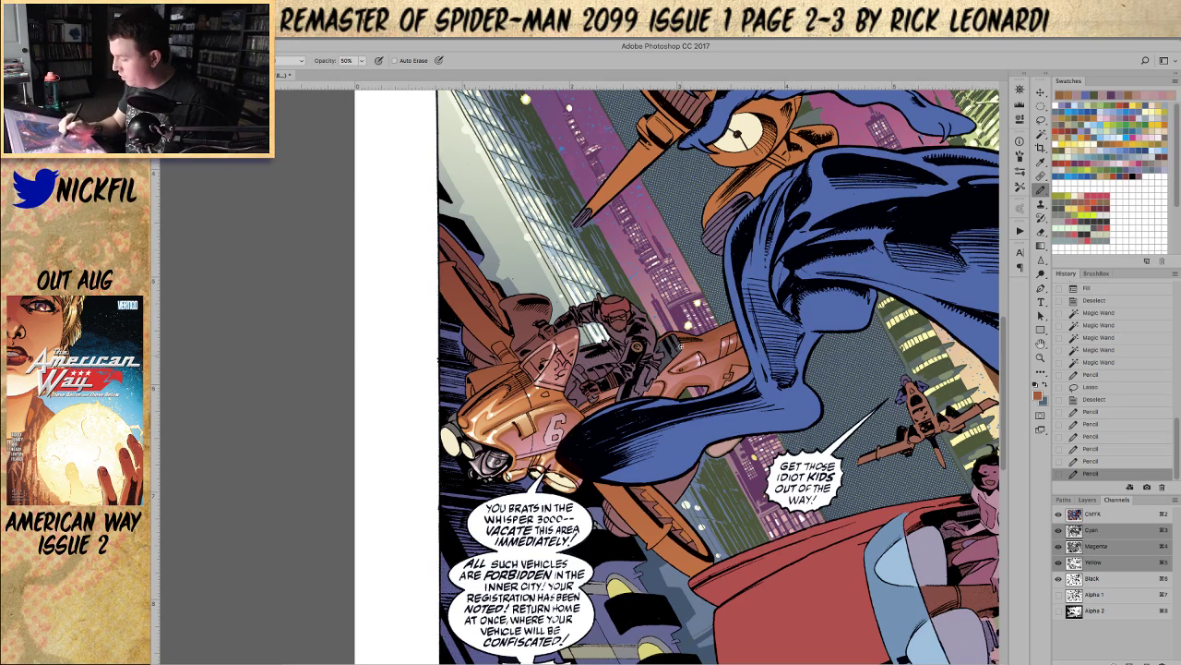
alt+click(698, 359)
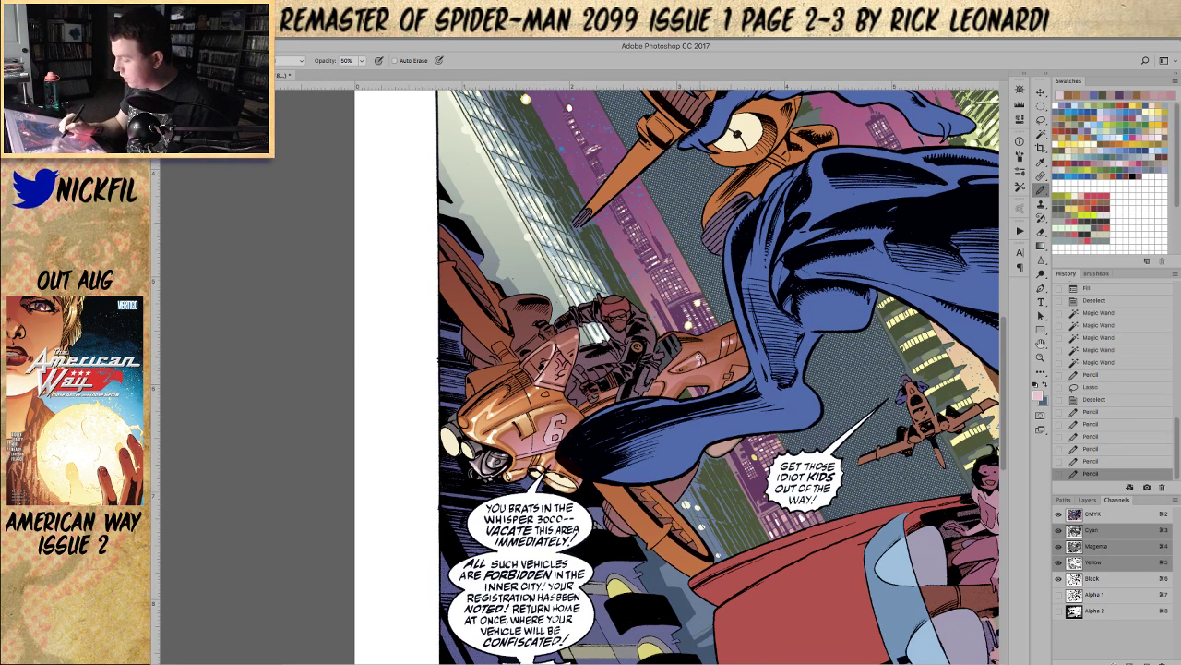
drag(707, 351, 699, 347)
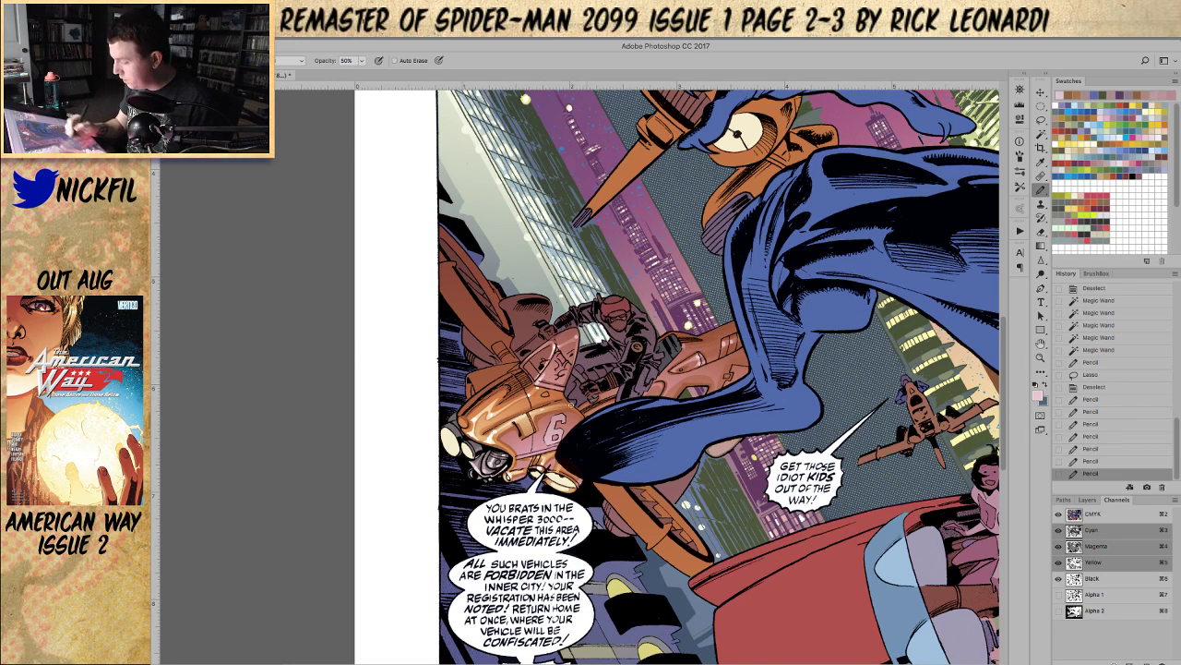
Step: Sample a light orange from the bike's nose and outline highlight shapes on its rear body with the Lasso
click(1041, 120)
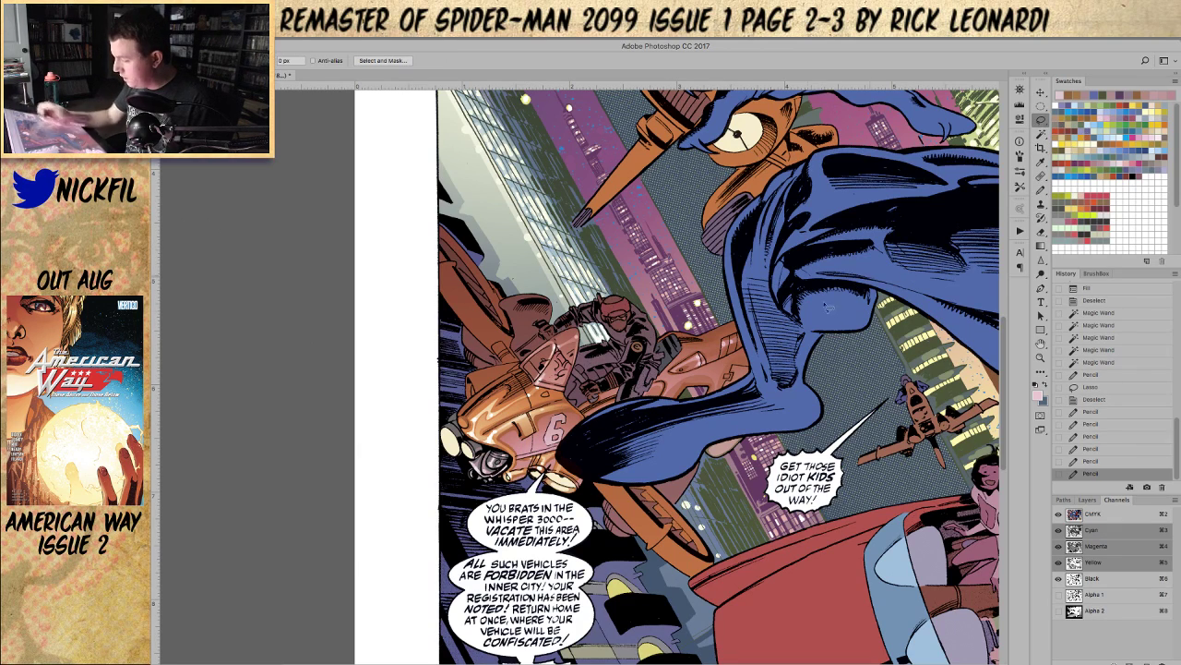
click(1041, 190)
alt+click(492, 411)
key(l)
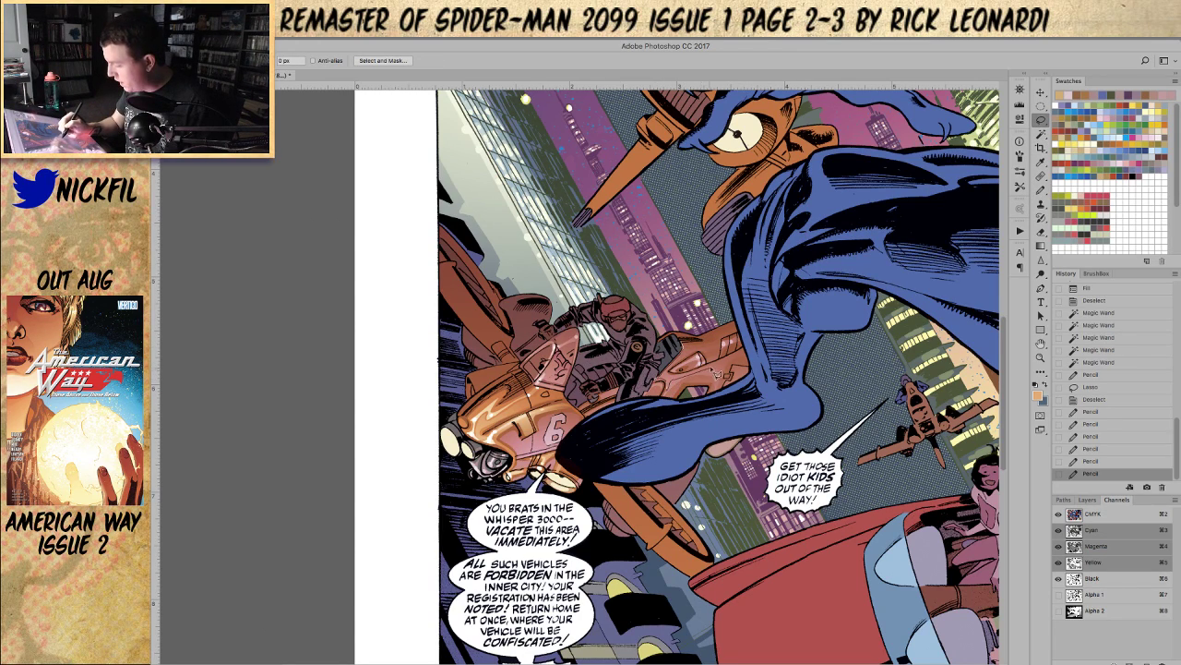
drag(688, 347, 704, 343)
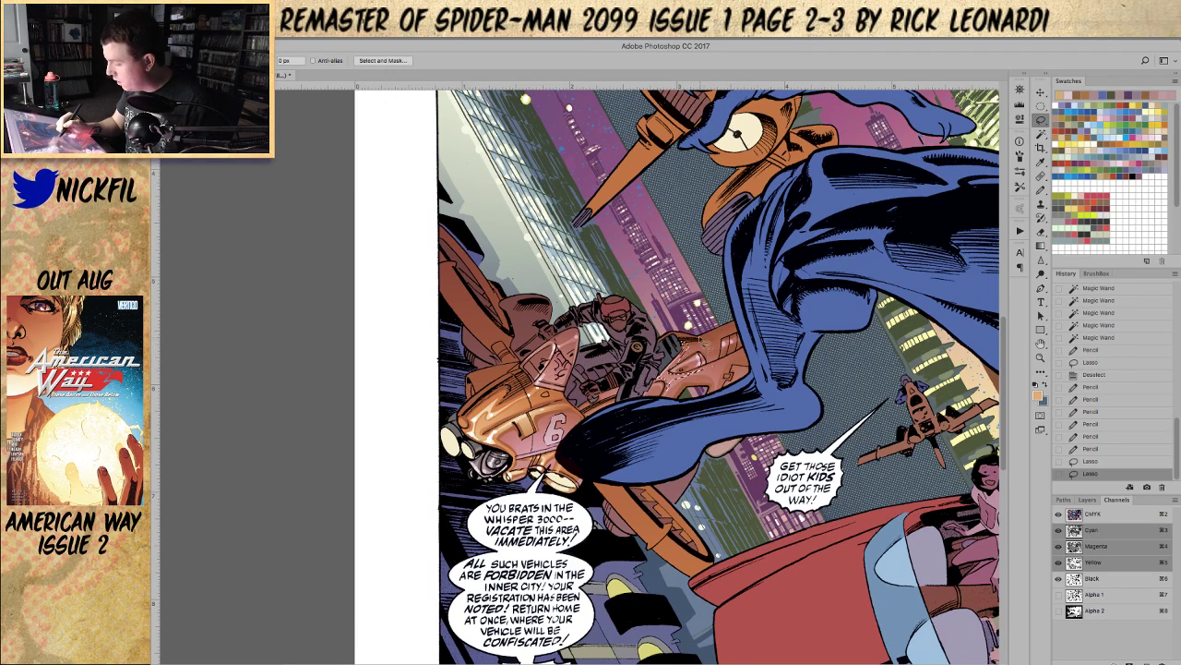
drag(661, 376, 716, 347)
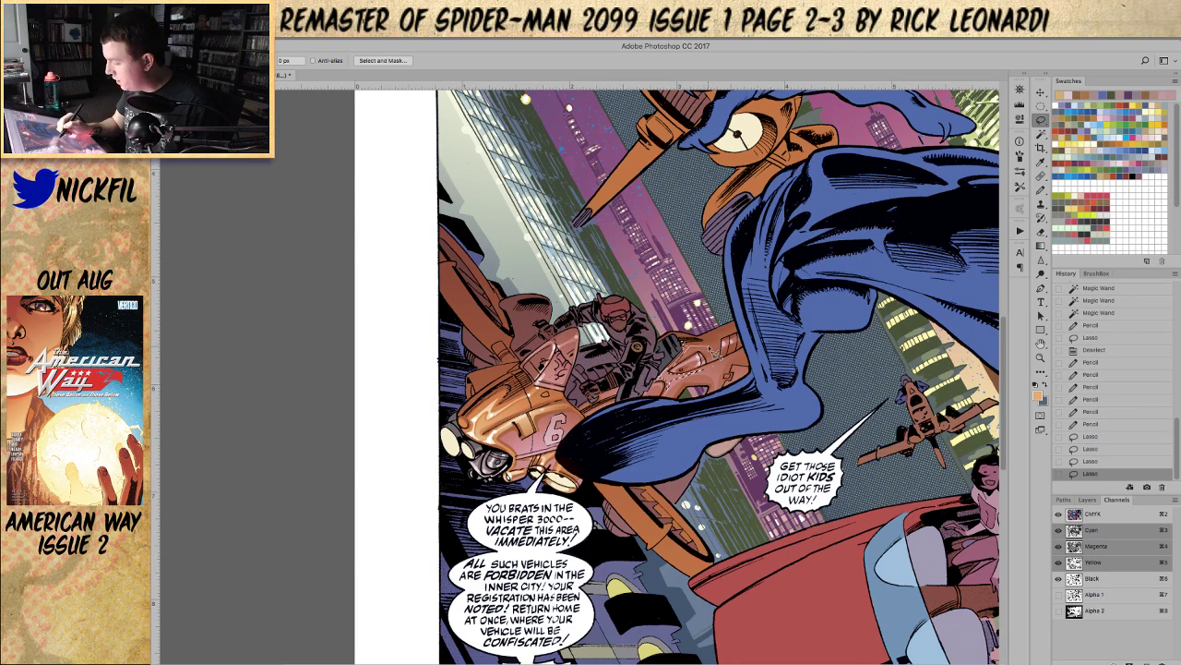
drag(691, 349, 693, 319)
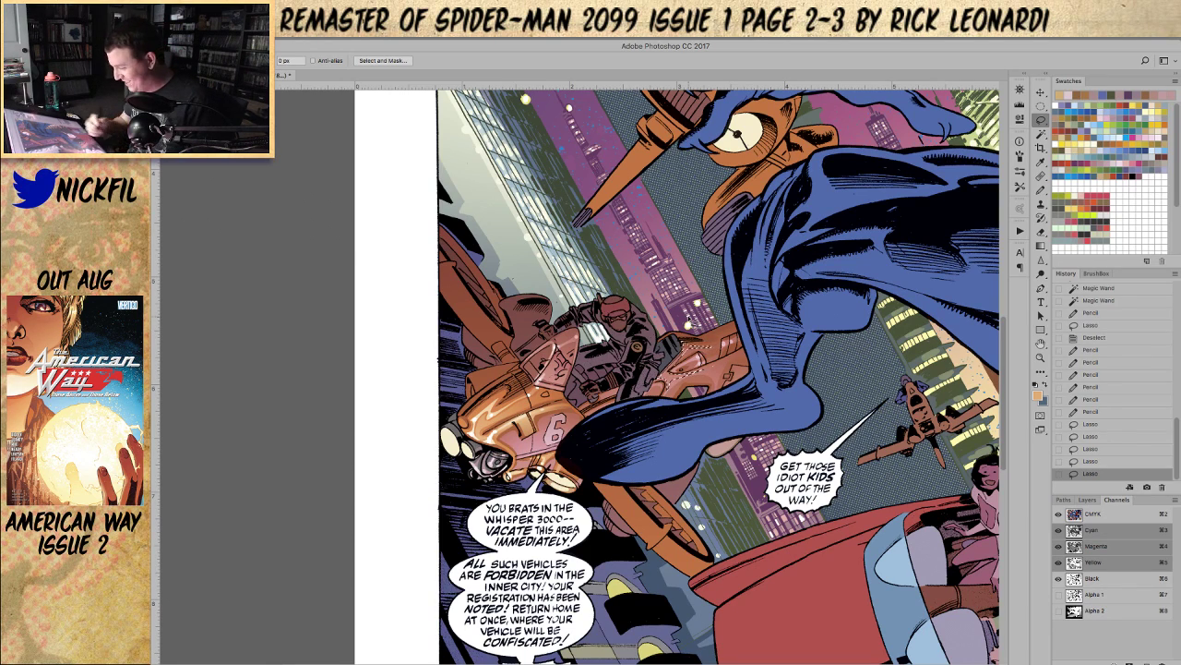
Step: Lighten the selected rear-body shapes with Screen-mode gradients at 100% opacity in an orange sampled from the nose, and deselect
click(1041, 246)
alt+click(688, 348)
alt+click(501, 394)
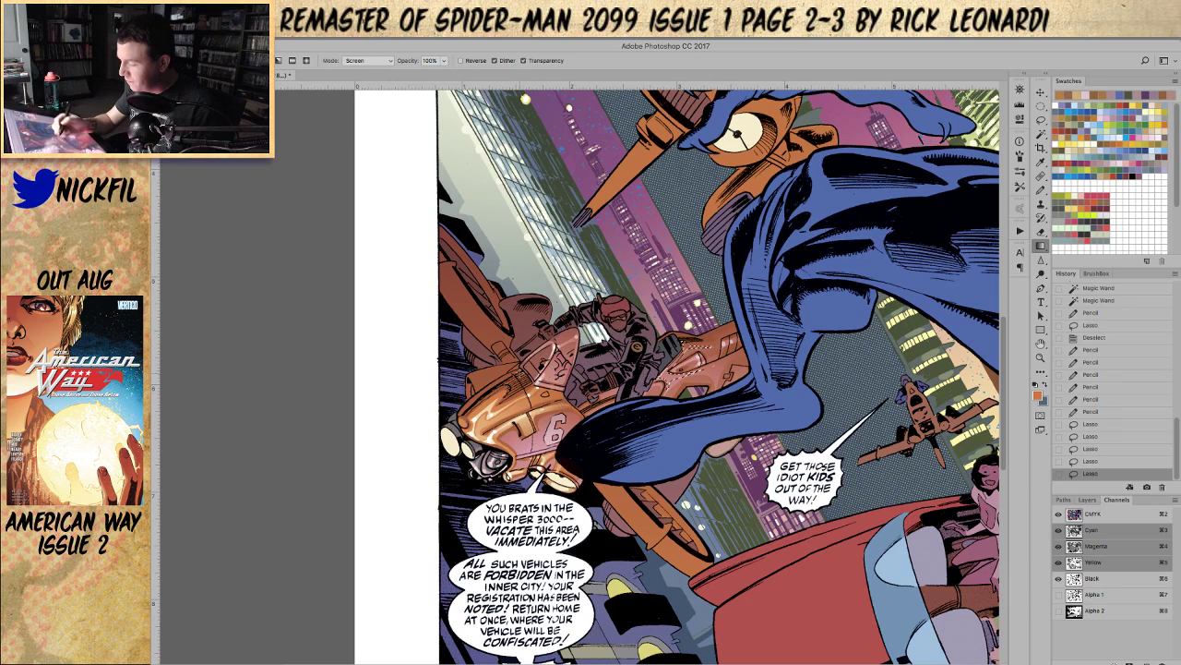
click(370, 61)
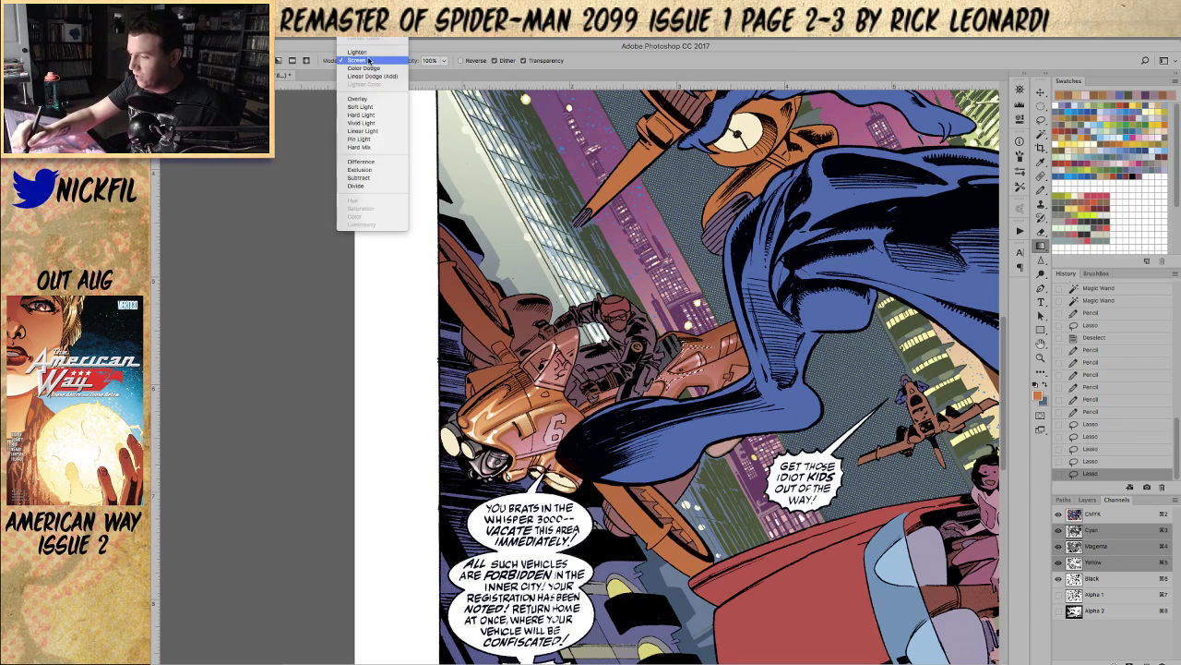
click(370, 61)
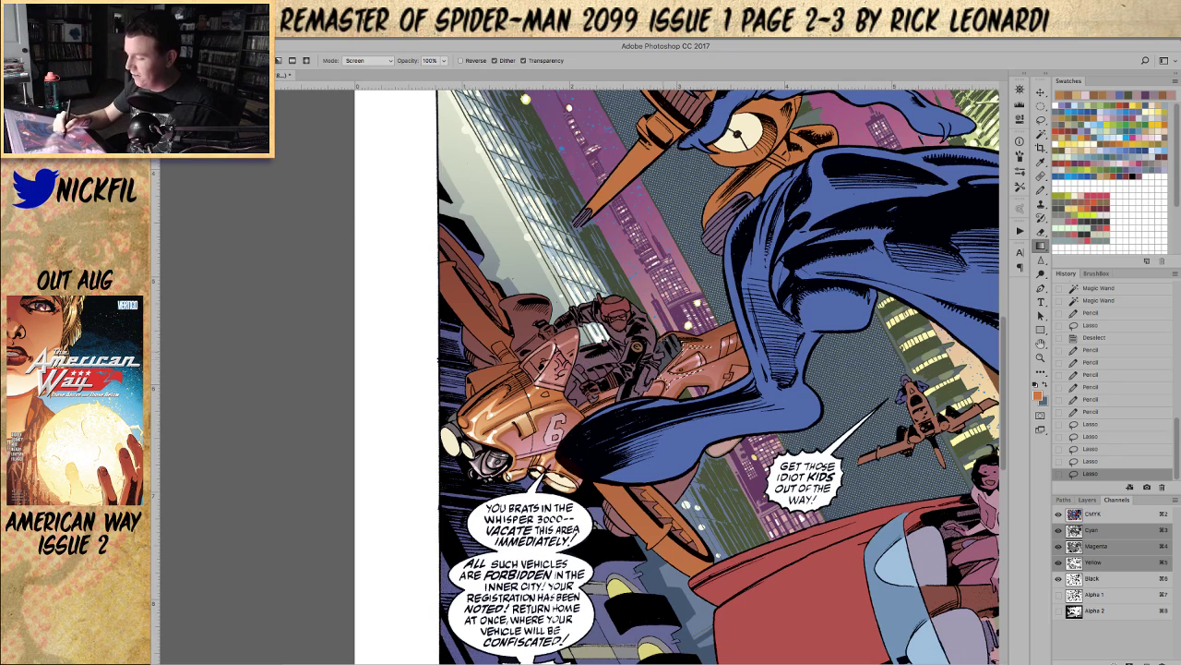
drag(664, 347, 699, 425)
drag(679, 354, 696, 417)
key(super+d)
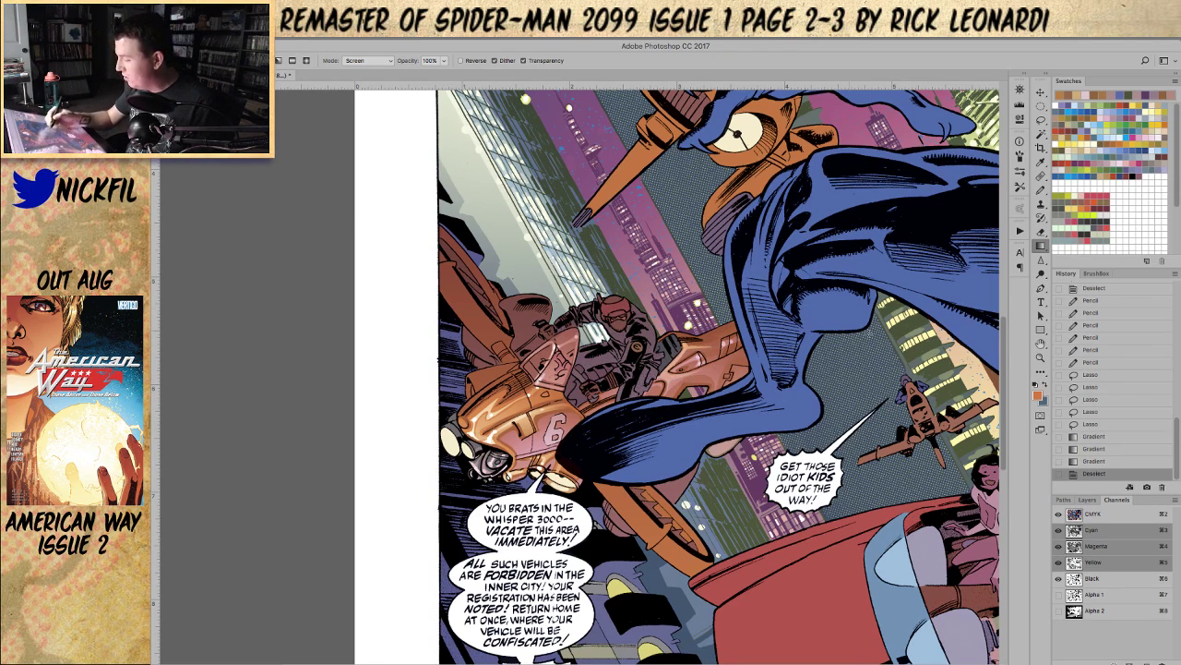
Step: Change the Pencil's blend mode, set 100% opacity, and add light orange highlights along the bike's rear and middle body, redoing unwanted strokes
click(1041, 190)
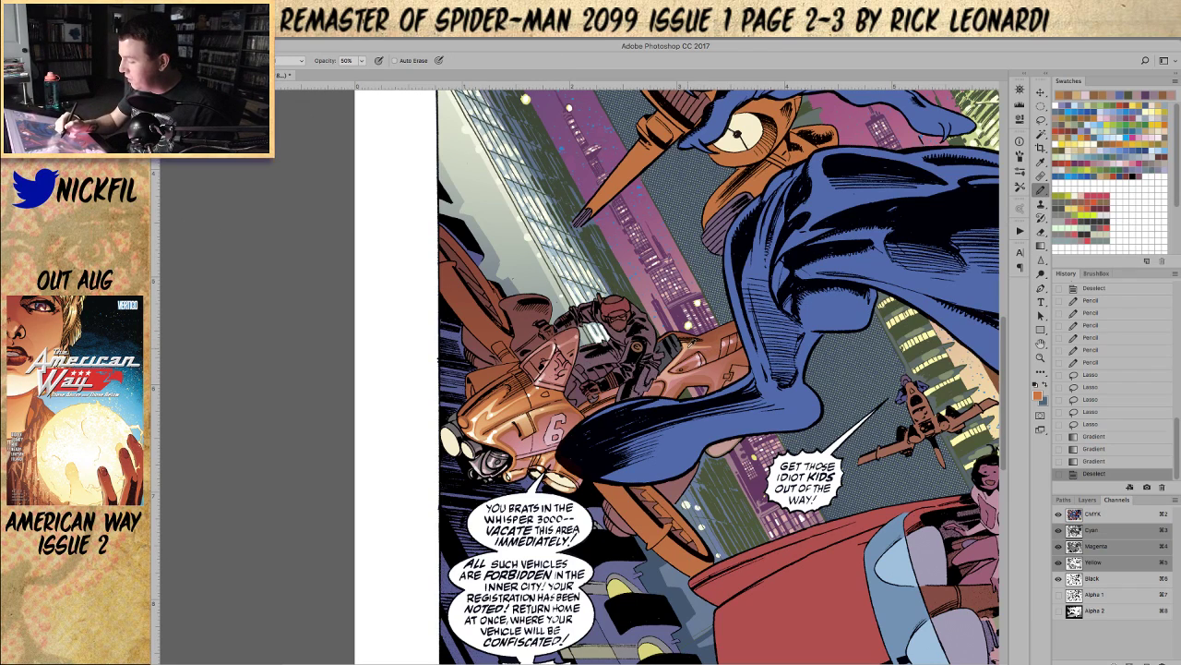
click(277, 70)
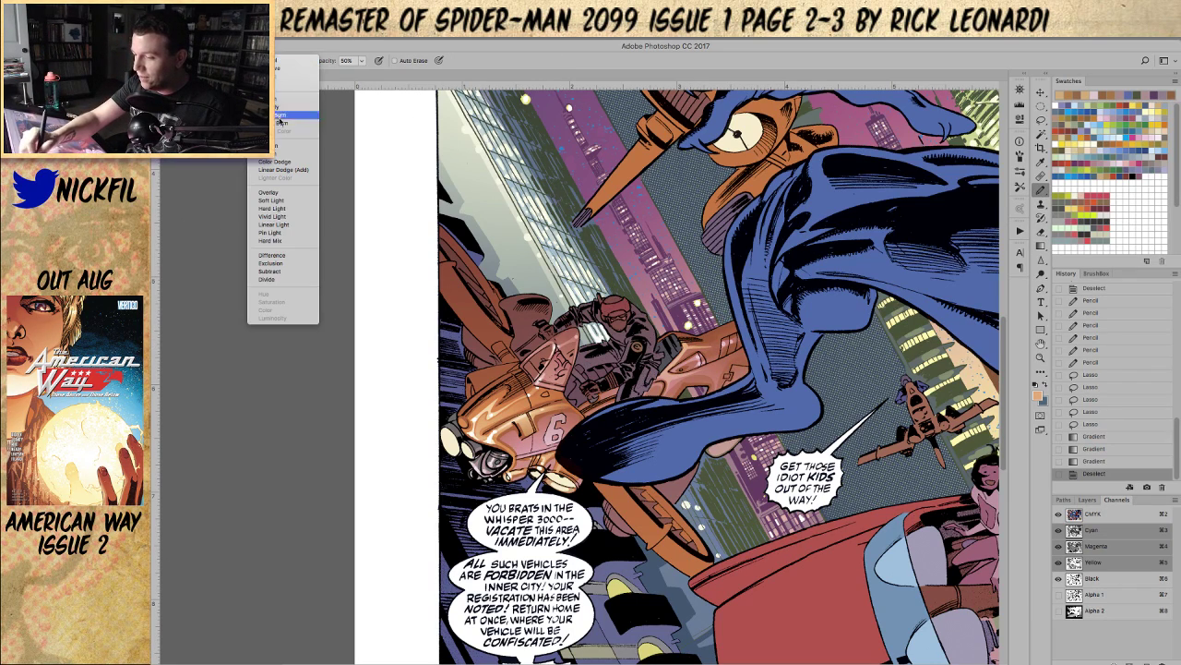
click(278, 145)
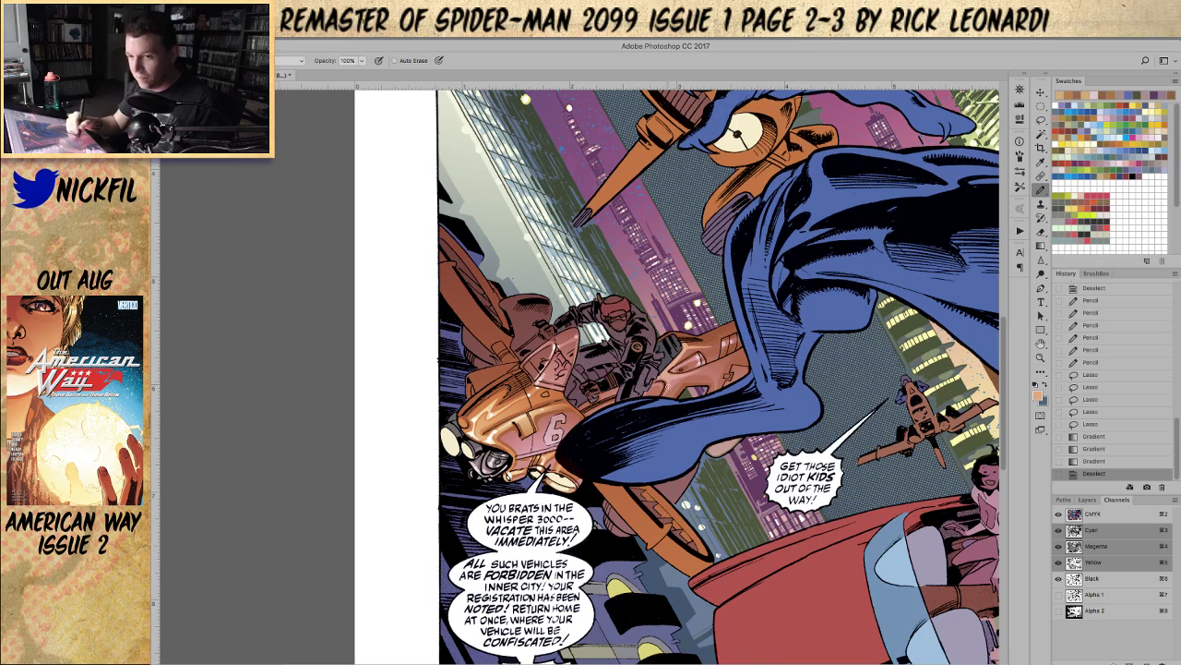
click(687, 347)
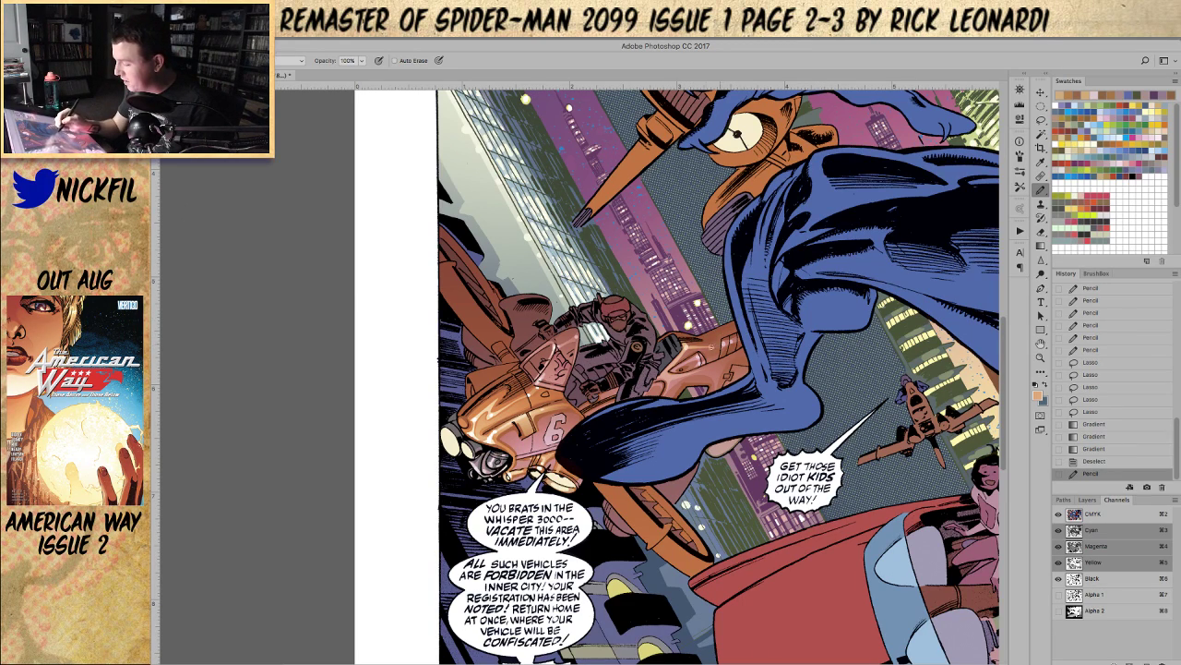
drag(663, 371, 671, 366)
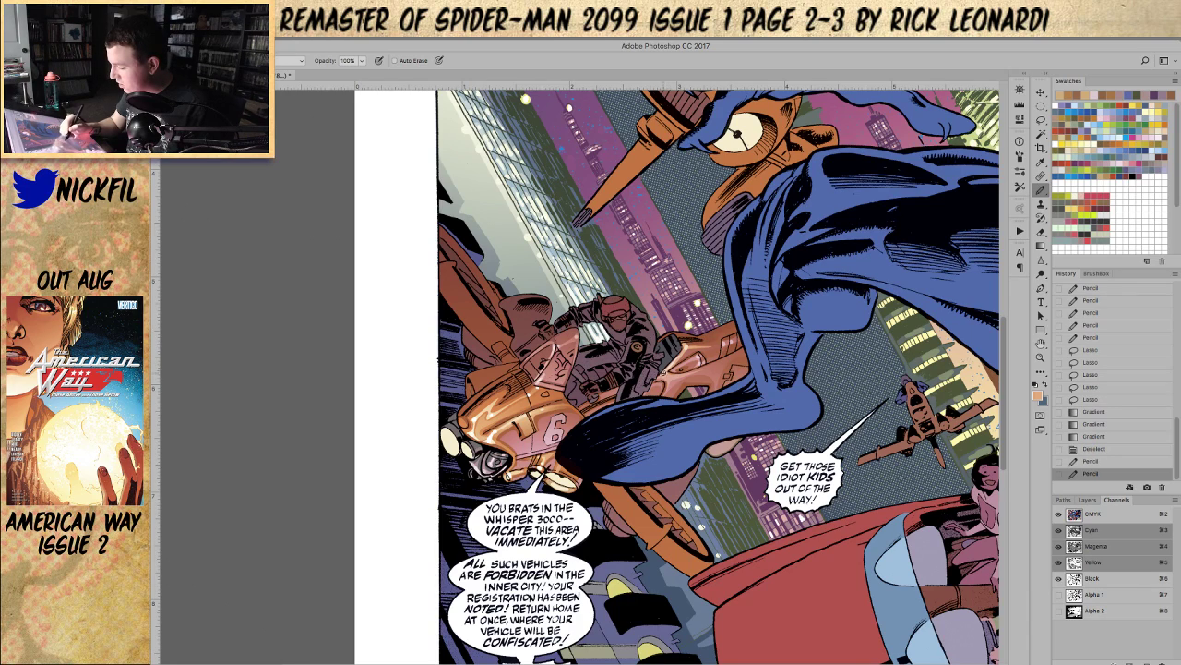
key(super+z)
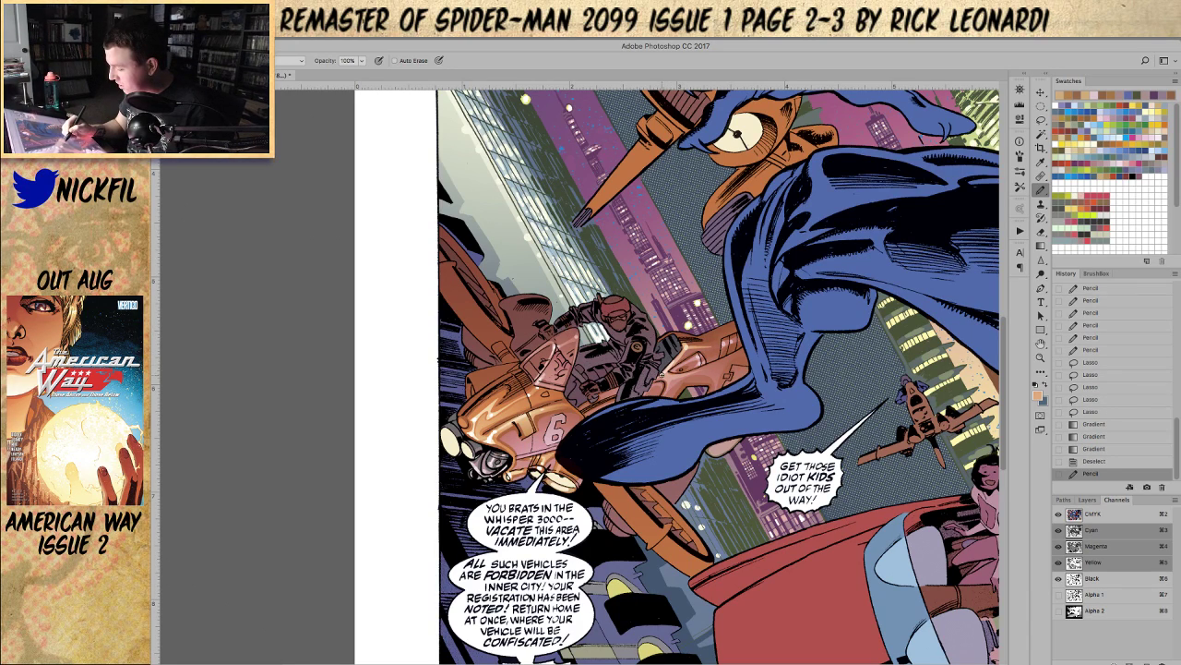
drag(661, 373, 679, 372)
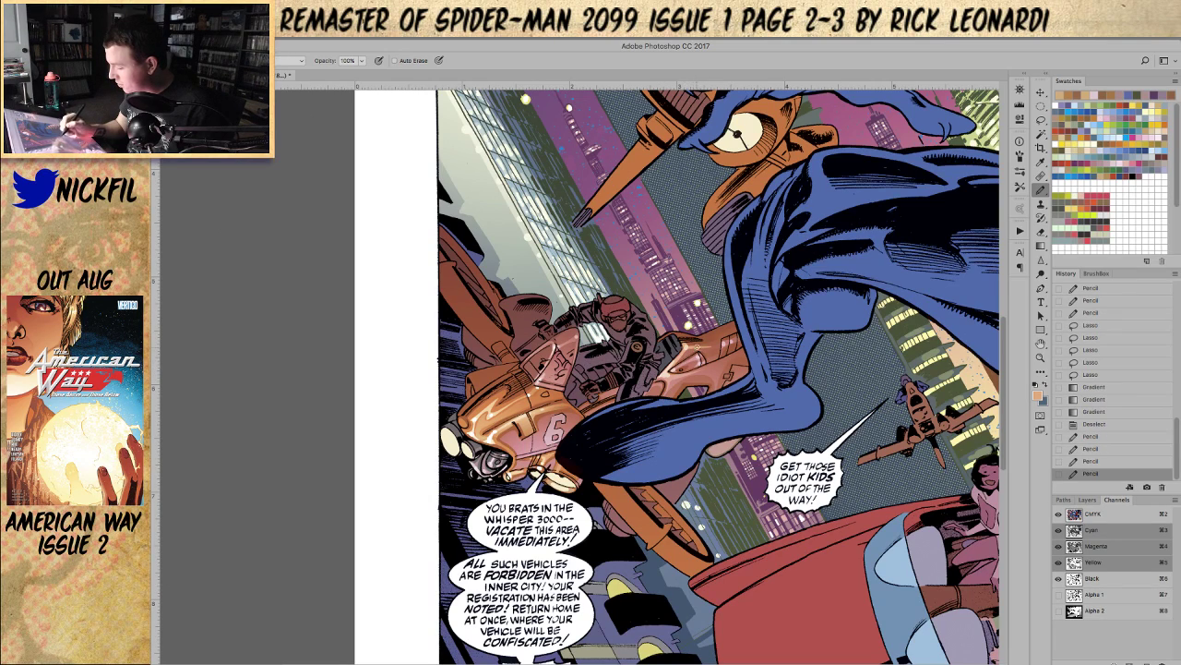
drag(605, 393, 624, 384)
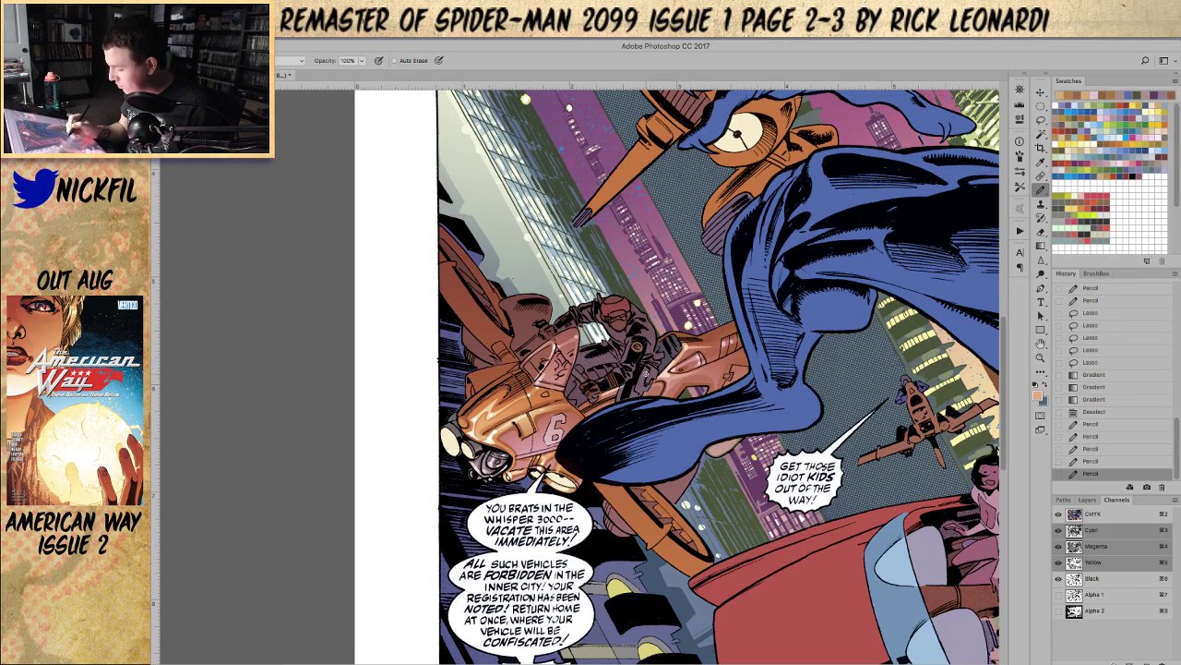
key(super+z)
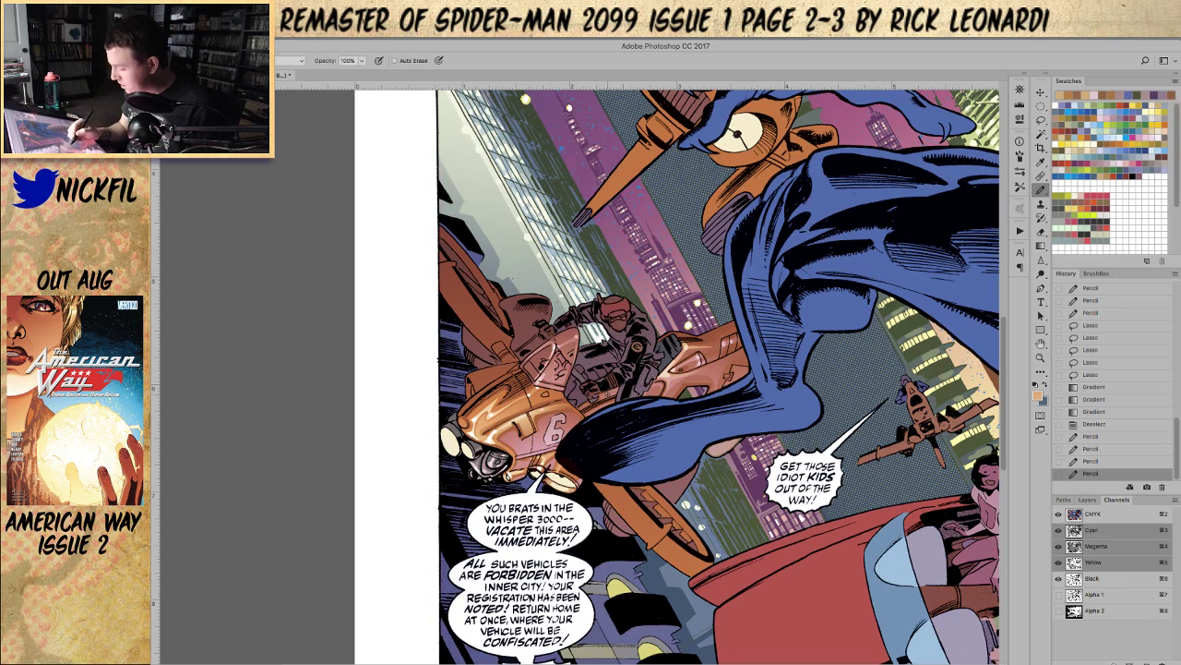
mouse_move(593, 412)
mouse_down()
mouse_move(615, 395)
mouse_move(572, 404)
mouse_up()
Step: Change the Pencil's blend mode again and dab a light orange highlight on the small distant police vehicle above the red car
key(z)
alt+click(699, 423)
key(b)
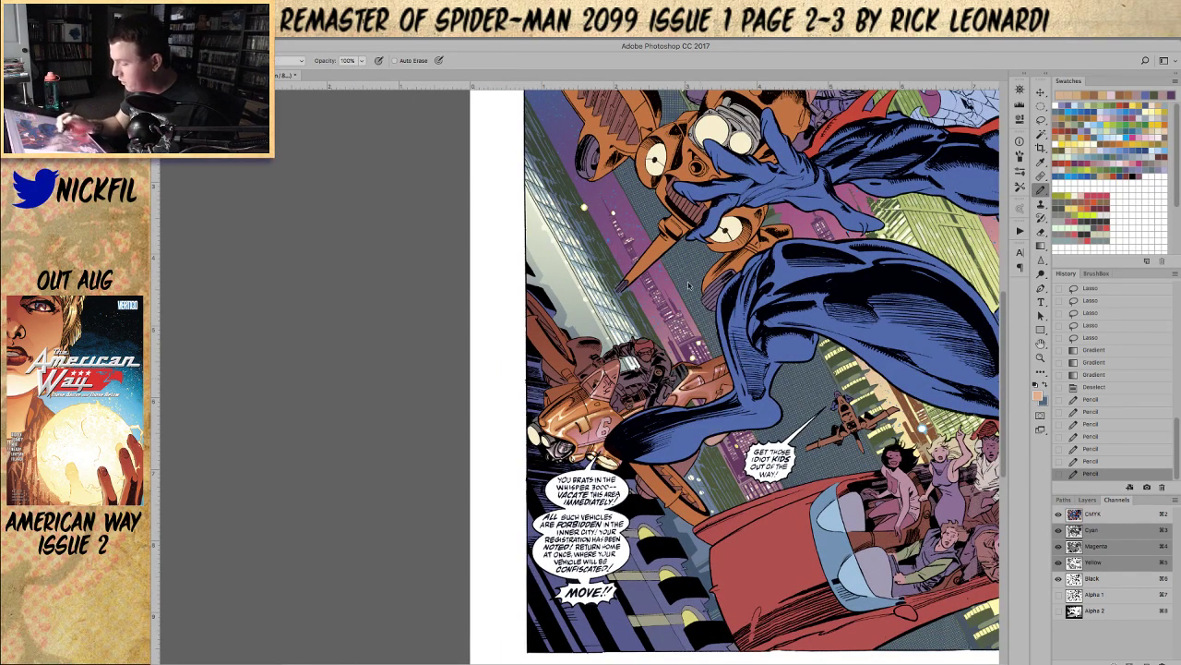
click(277, 60)
click(276, 41)
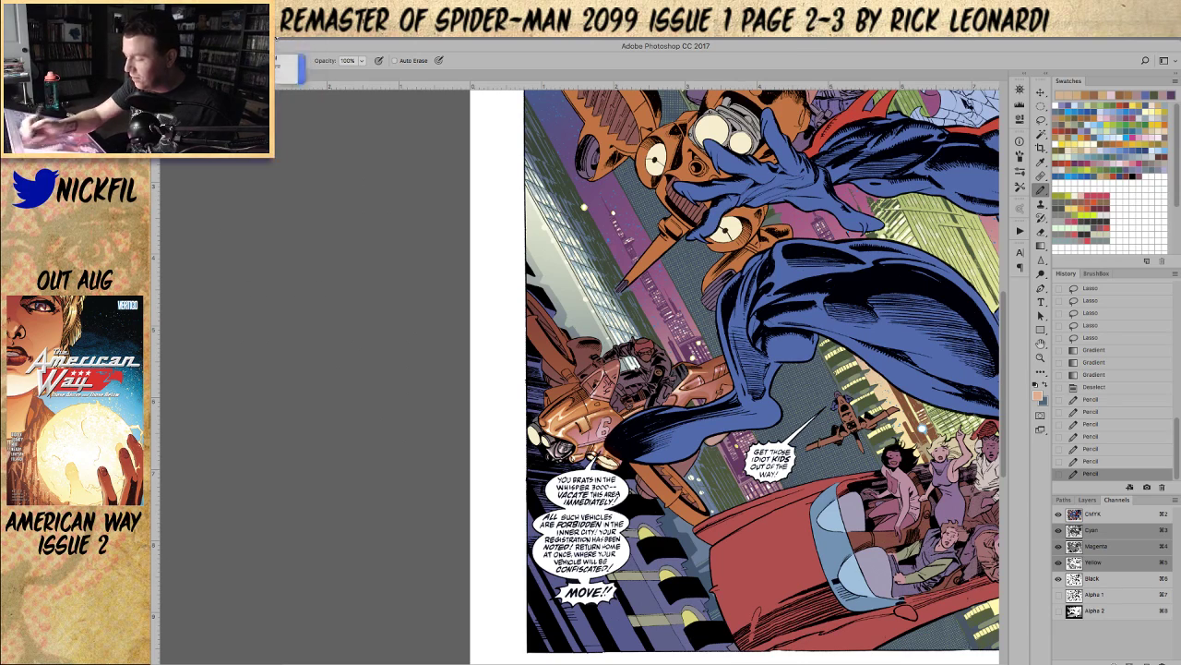
click(842, 404)
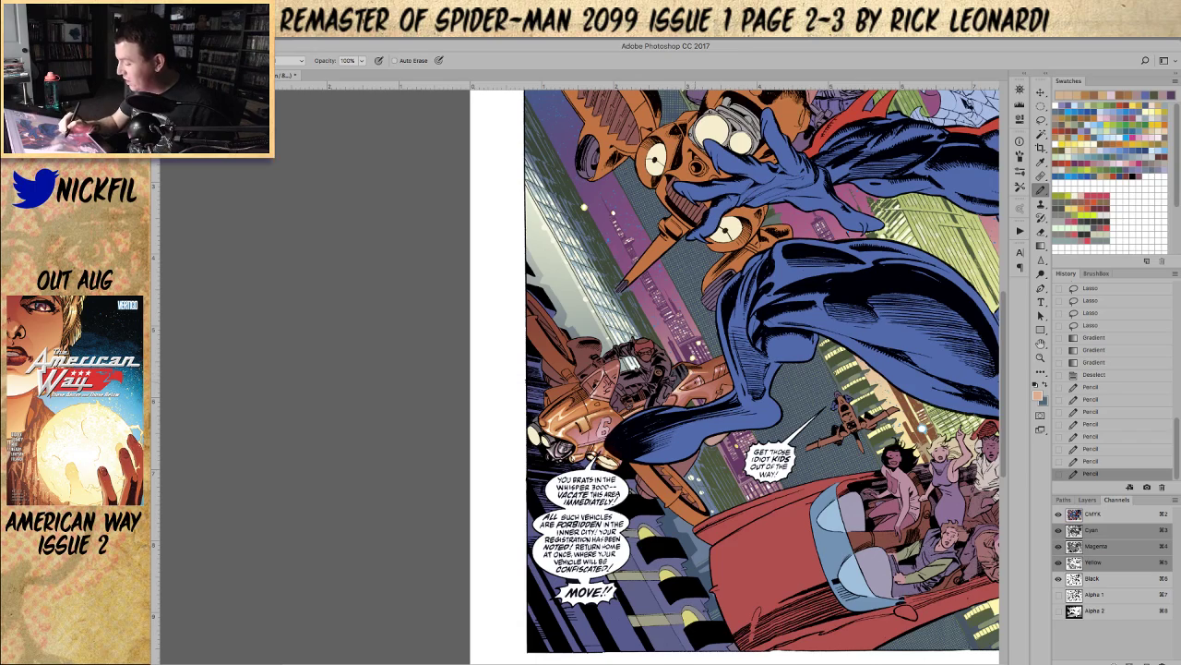
Step: Touch up the markings and highlights on the police bike's rear body with the Pencil in sampled salmon and pale peach
click(1041, 358)
click(687, 392)
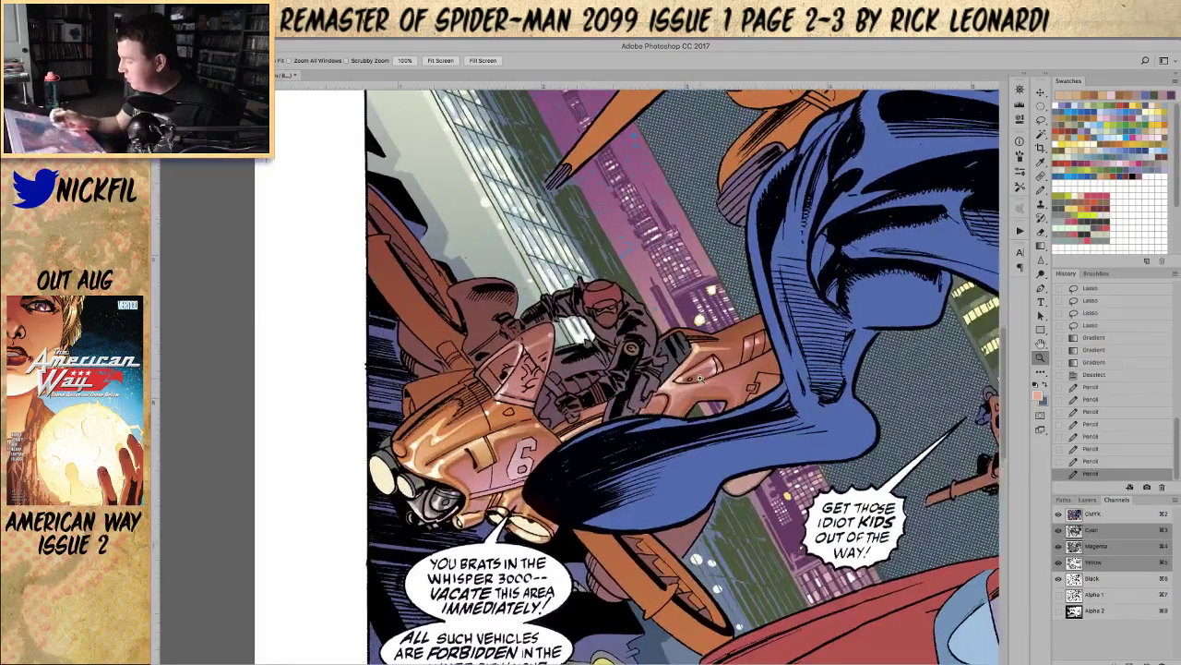
key(b)
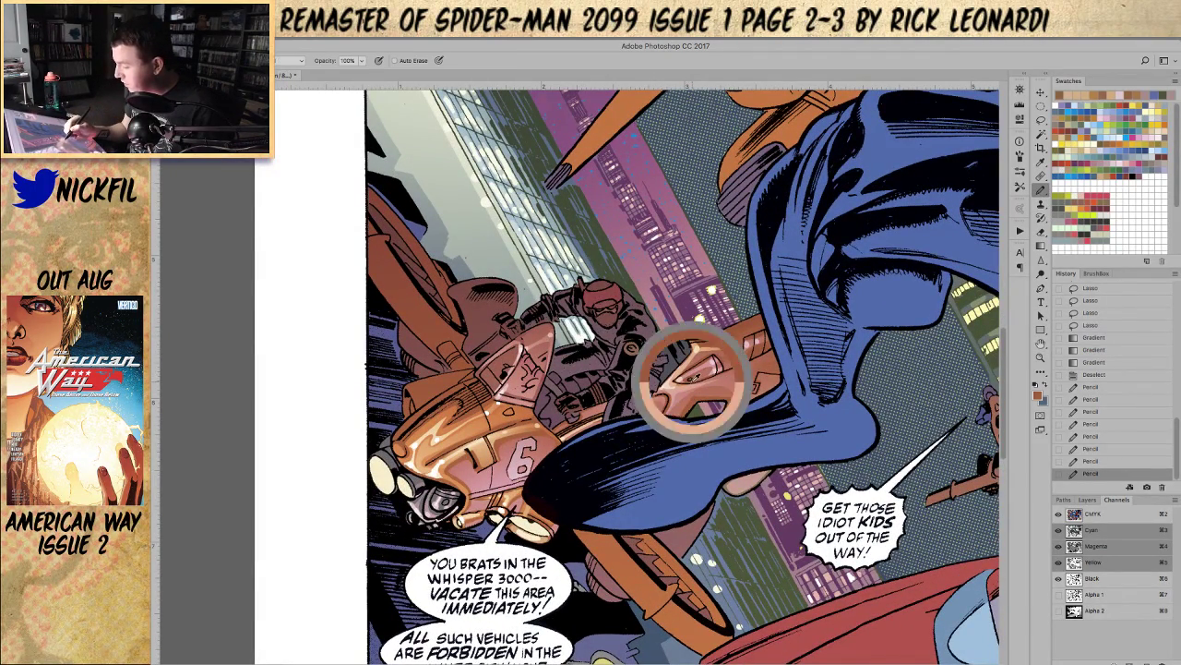
alt+click(719, 375)
drag(714, 377, 692, 380)
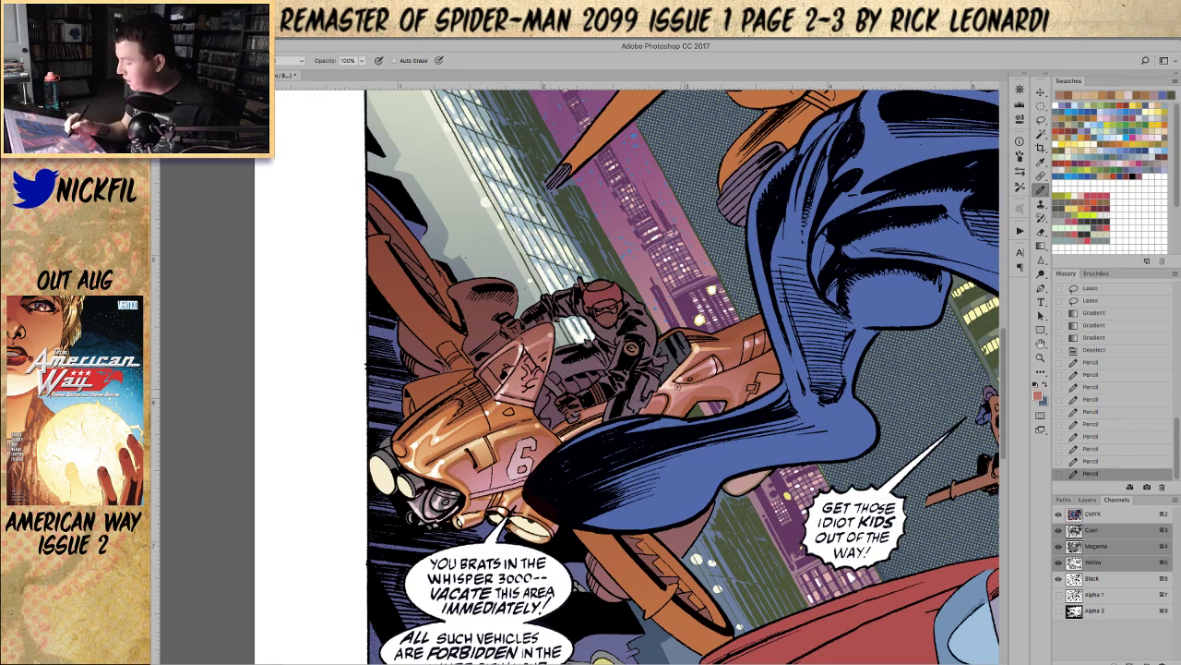
alt+click(666, 388)
click(675, 391)
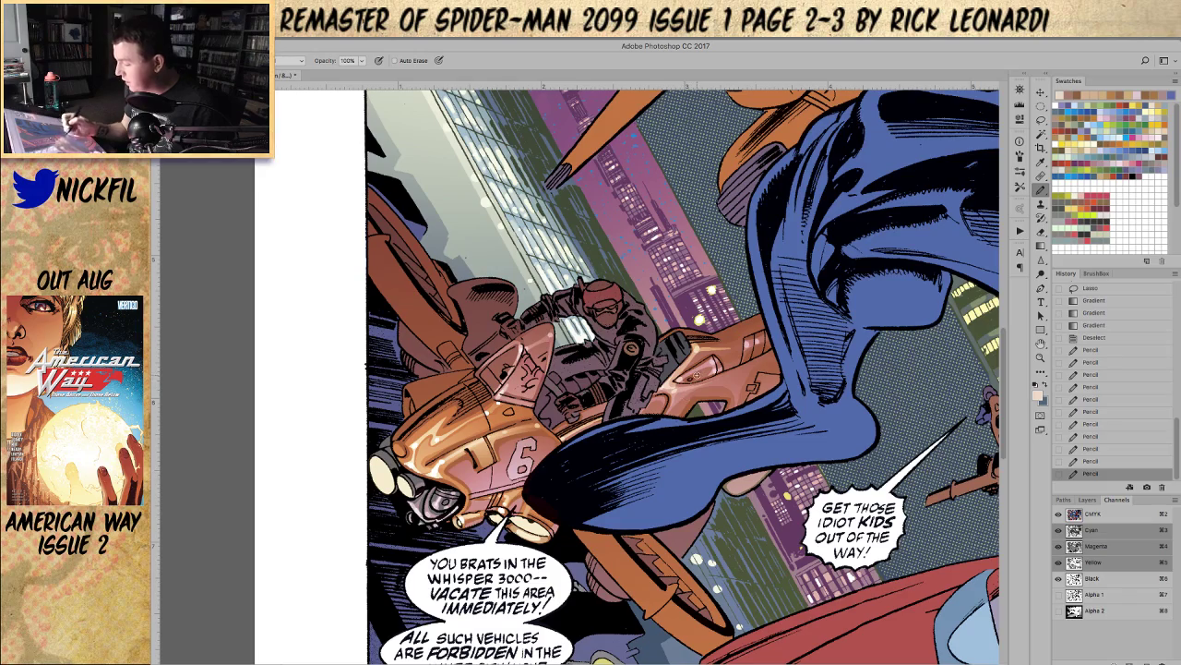
Step: Lasso the orange sections of the police bike's front wheel assembly, below the blue-costumed figure's leg and beside the red car
key(z)
alt+click(655, 459)
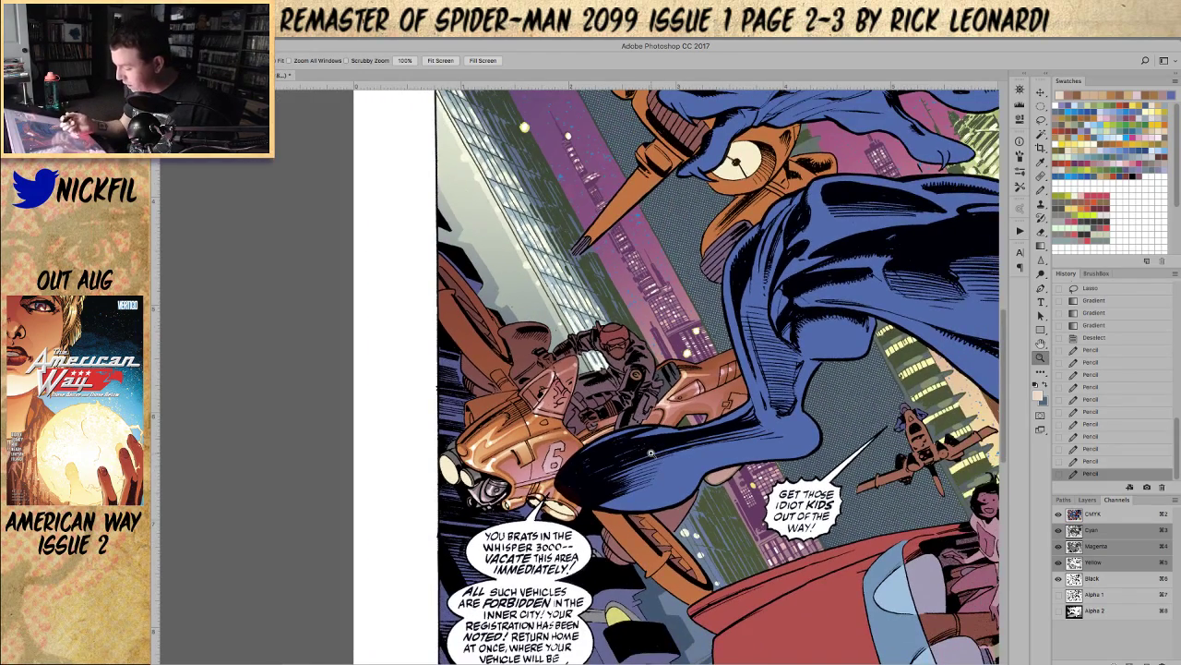
key(space)
drag(700, 519, 649, 392)
key(l)
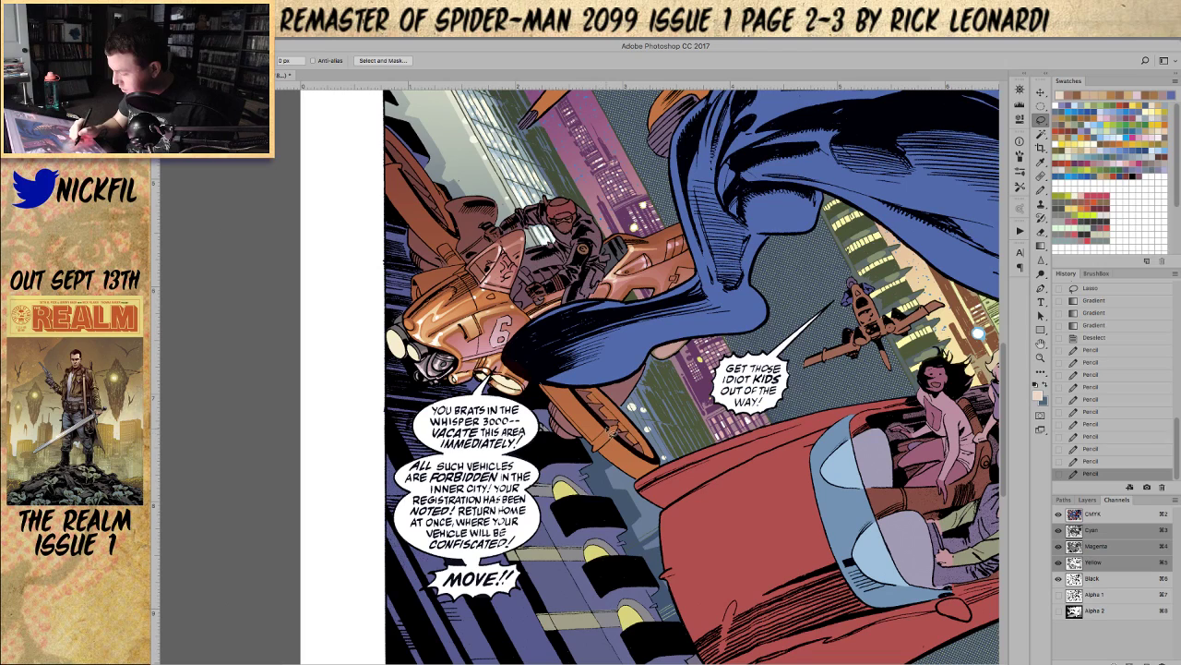
mouse_move(580, 399)
mouse_down()
mouse_move(563, 386)
mouse_move(578, 406)
mouse_up()
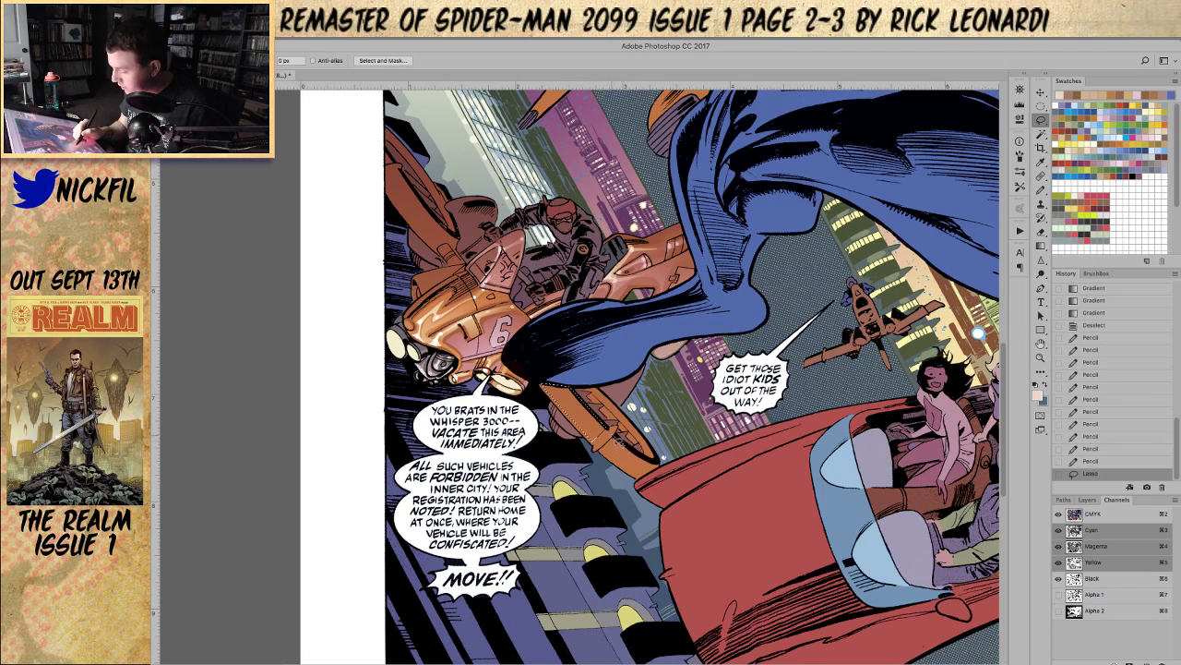
drag(617, 445, 626, 445)
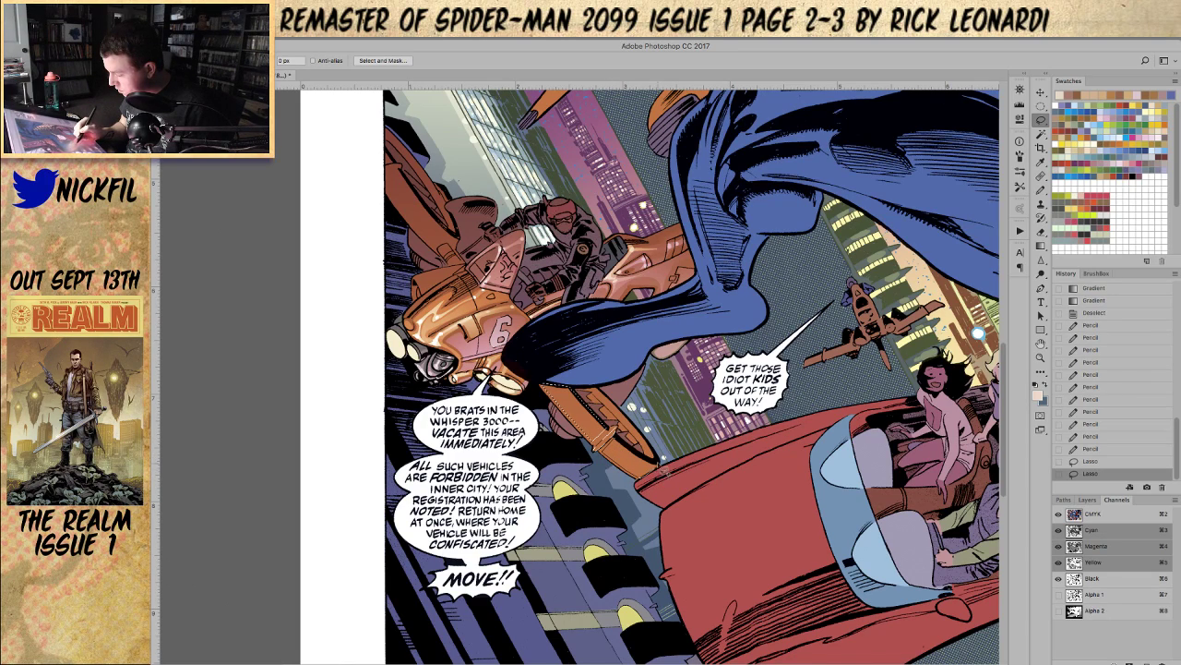
drag(632, 452, 644, 421)
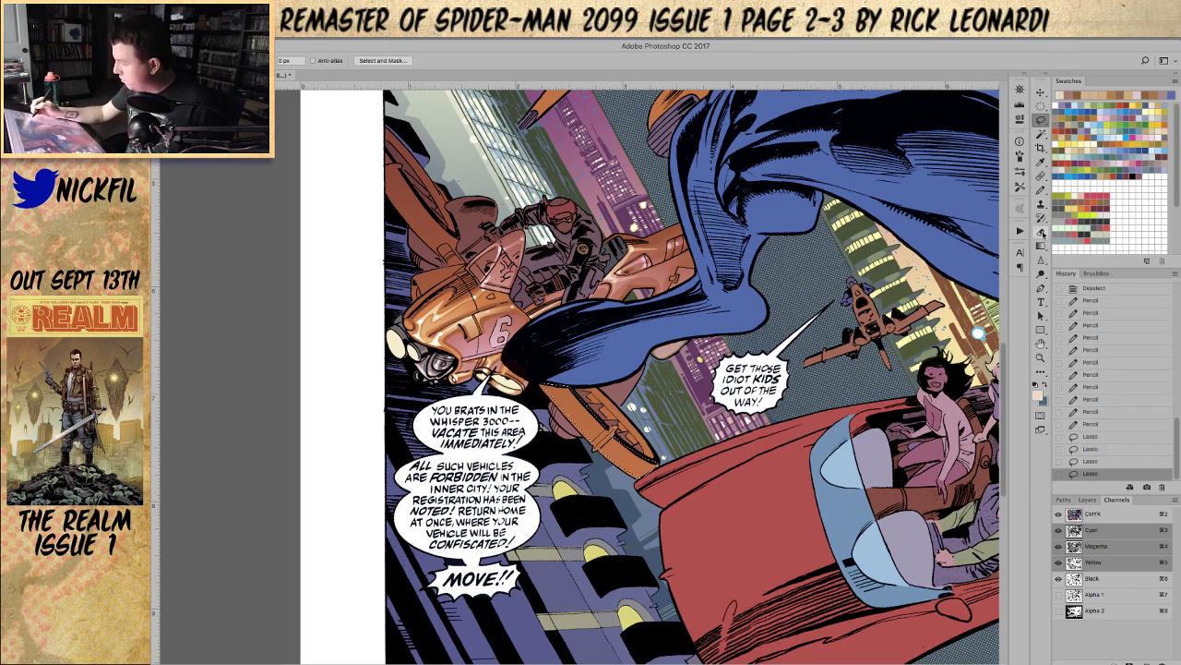
Step: Prepare a Screen-mode gradient at 100% opacity using the orange sampled from the lower wheel assembly
click(1041, 246)
alt+click(616, 438)
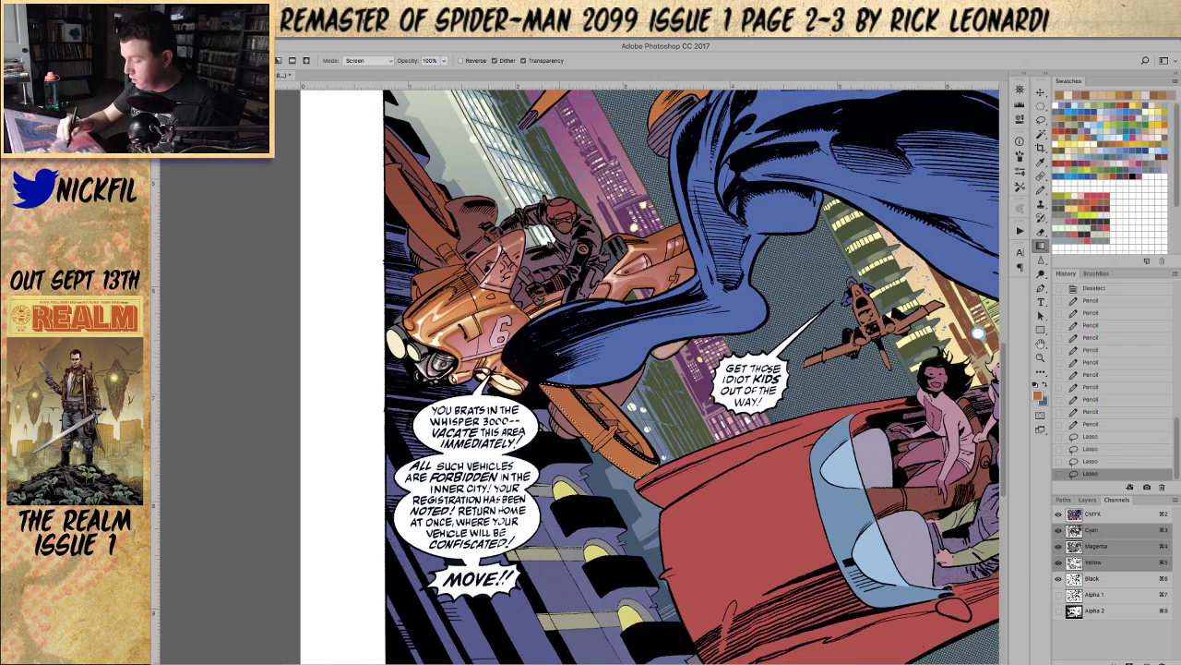
Step: Apply Screen-mode orange gradients over the lasso-selected parts of the flying police bike's lower wheel, below Spider-Man's foot
drag(563, 367, 585, 418)
drag(627, 486, 644, 513)
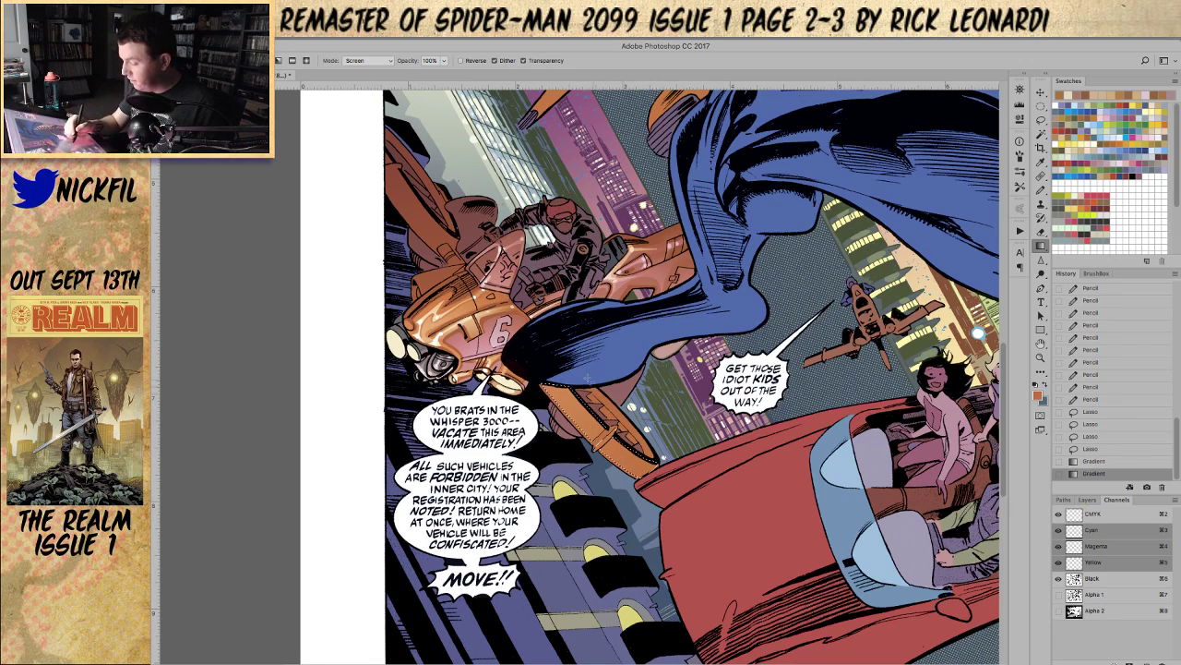
drag(591, 381, 576, 417)
key(alt+space)
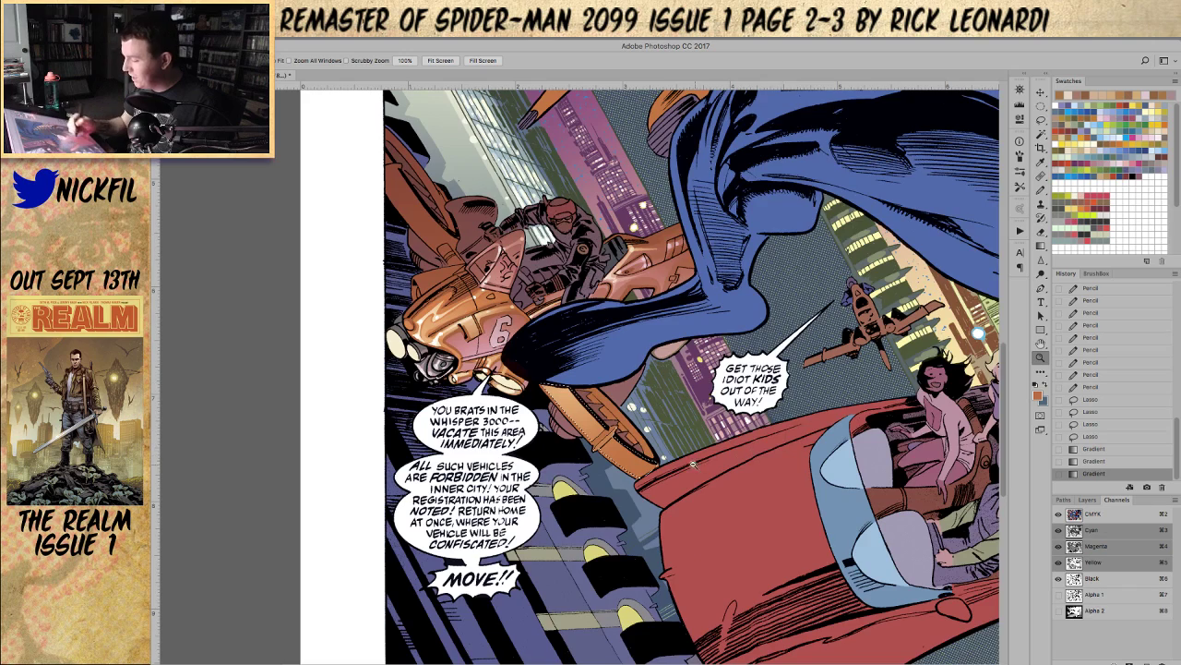
alt+click(694, 463)
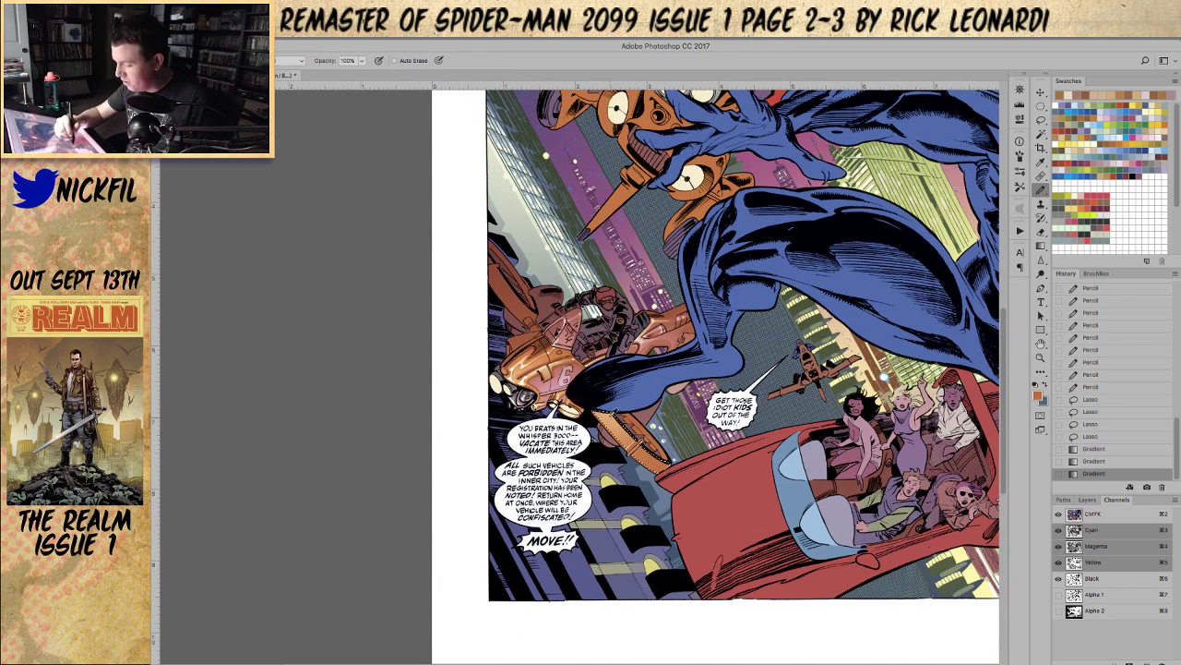
Step: Sample a light orange from the police bike, pencil a highlight along its lower wheel, and clear the selection
alt+click(610, 415)
drag(610, 420, 652, 452)
key(super+z)
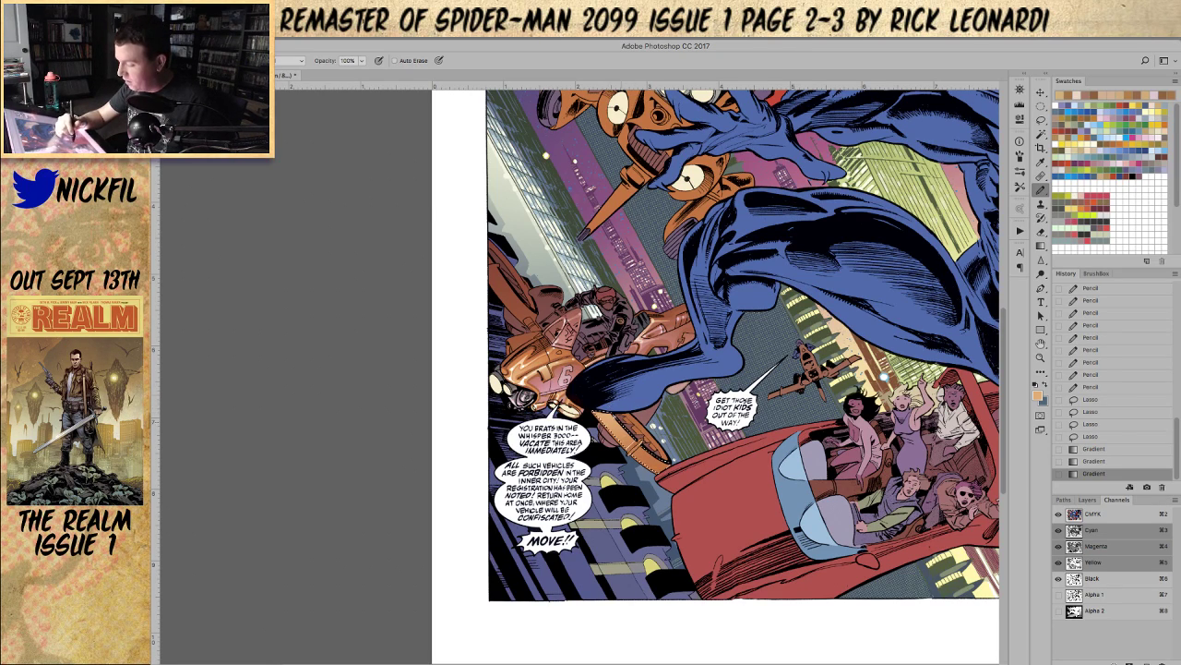
drag(613, 426, 637, 449)
key(ctrl+d)
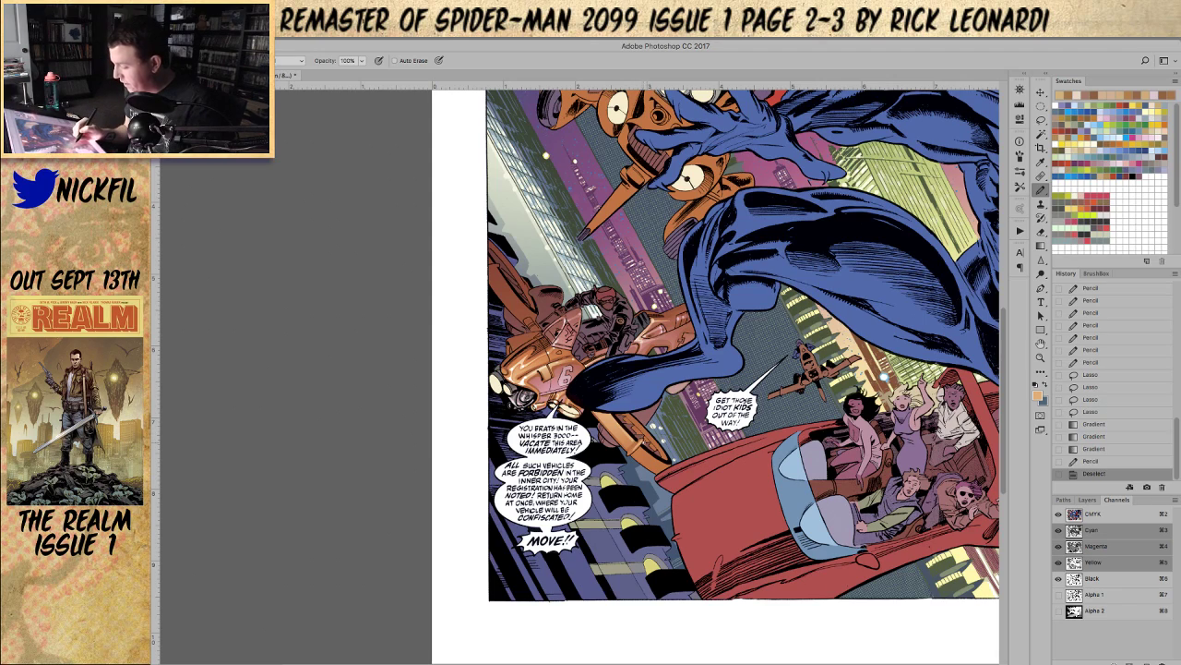
Step: Change the Pencil's blend mode and add more light orange highlight strokes along the bike's lower wheel
click(636, 444)
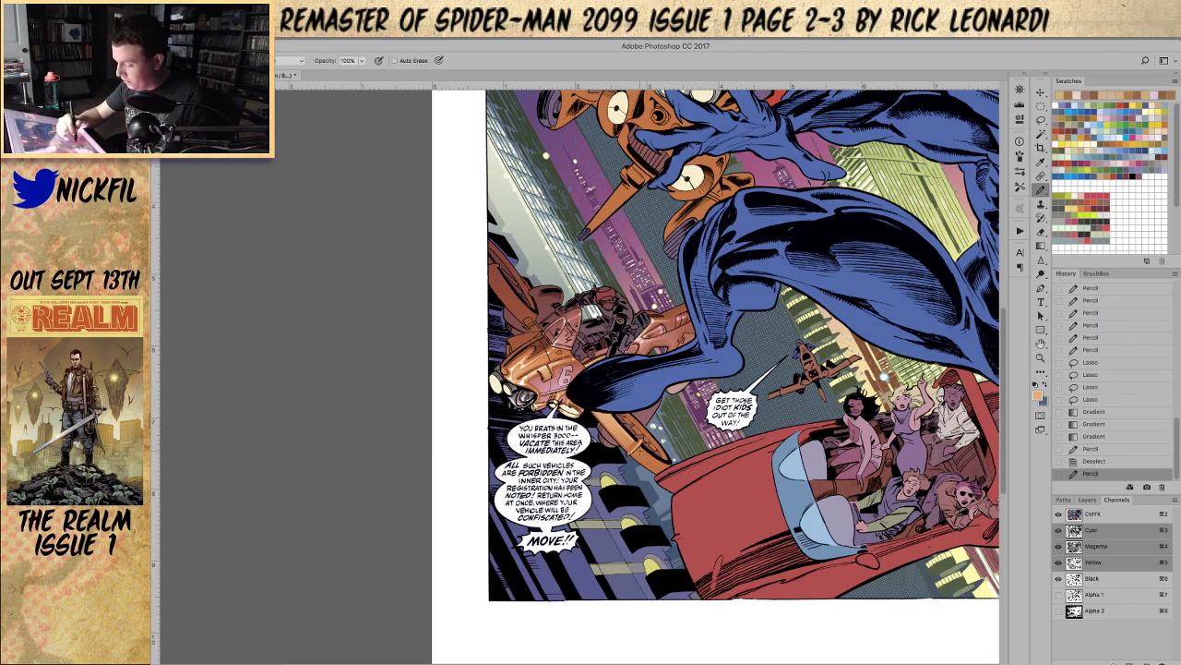
drag(637, 438, 645, 446)
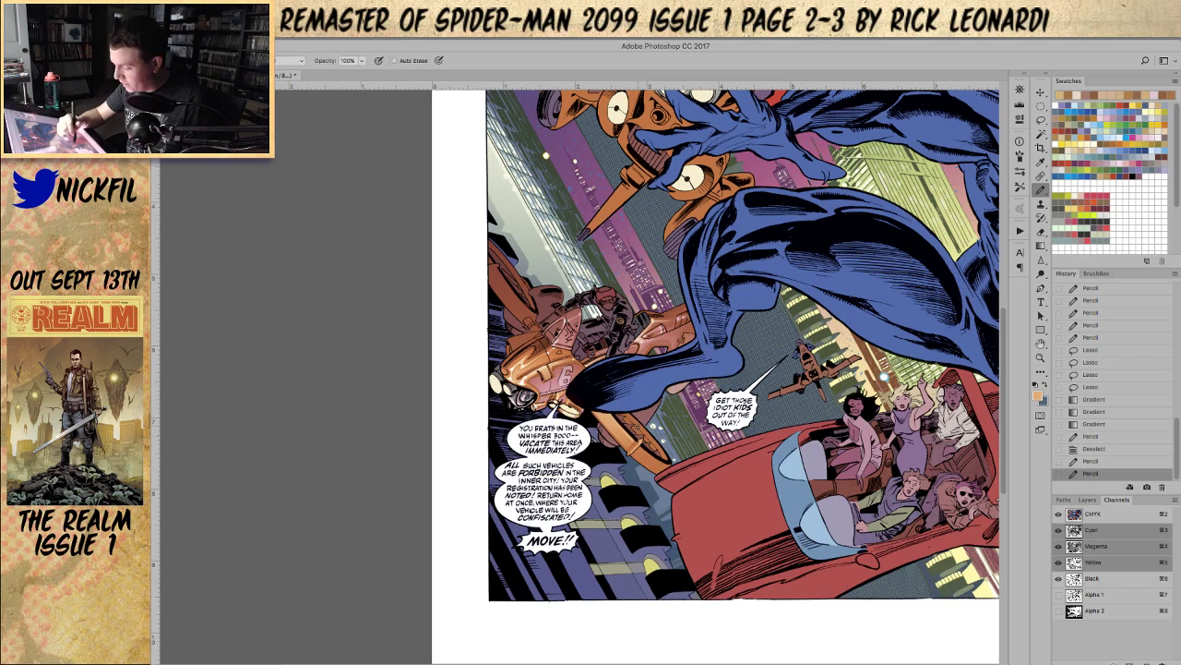
click(285, 61)
click(295, 155)
drag(651, 415, 659, 425)
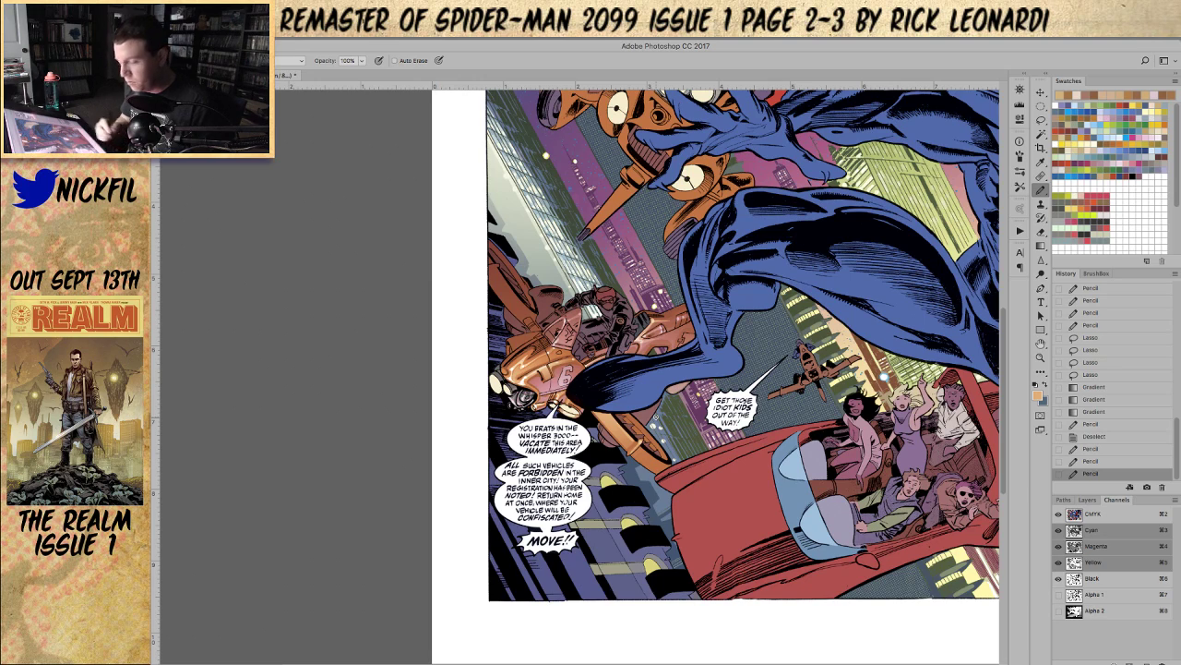
drag(646, 450, 659, 460)
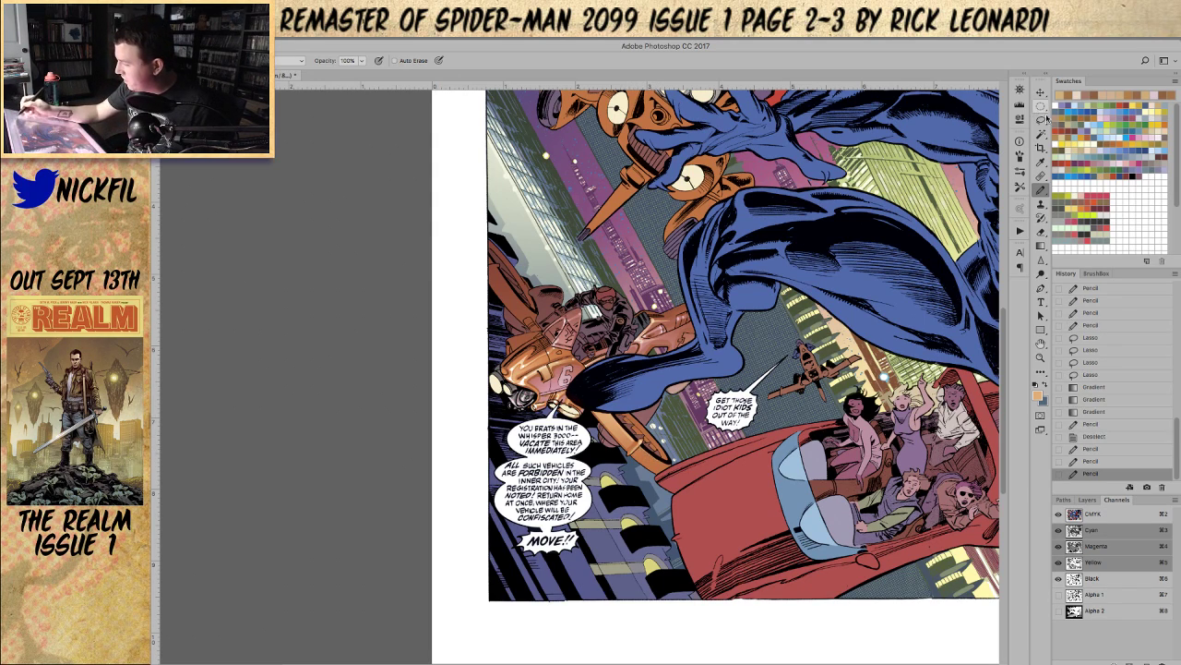
Step: Lasso the outer end of the bike's lower wheel, lighten it with Screen-mode gradients, and deselect
key(l)
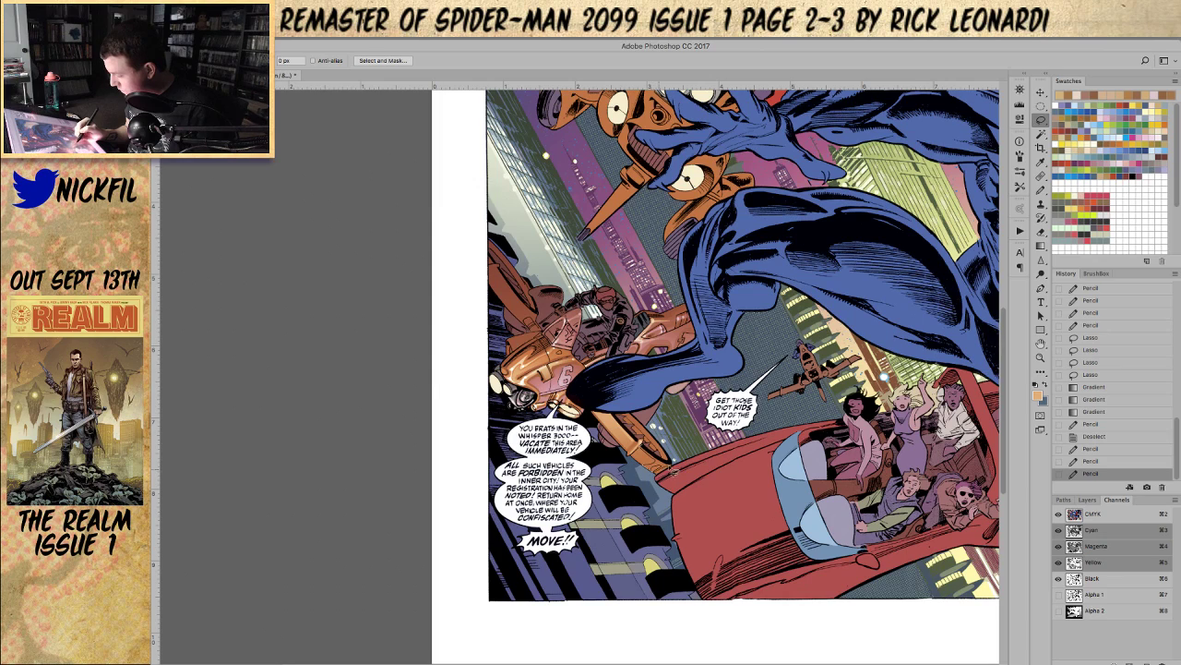
mouse_move(647, 454)
mouse_down()
mouse_move(657, 439)
mouse_move(652, 494)
mouse_up()
key(g)
key(super+d)
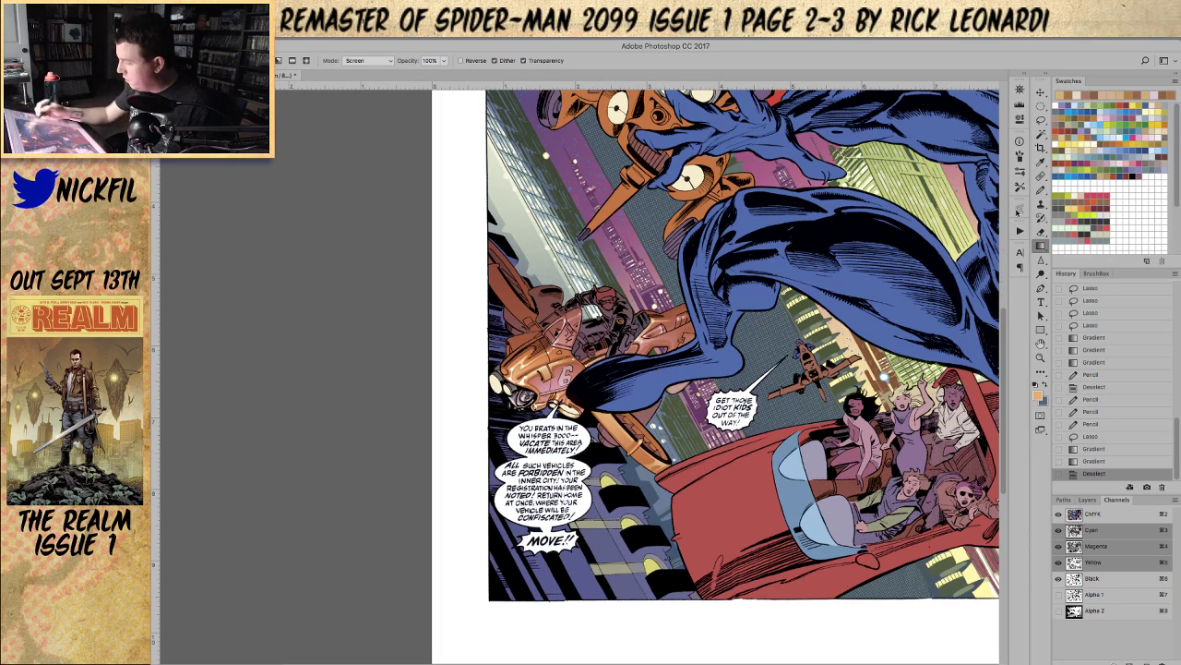
Step: Pencil pale cream highlights on and around the bike's lower wheel, finishing with strokes at 50% opacity
click(1039, 192)
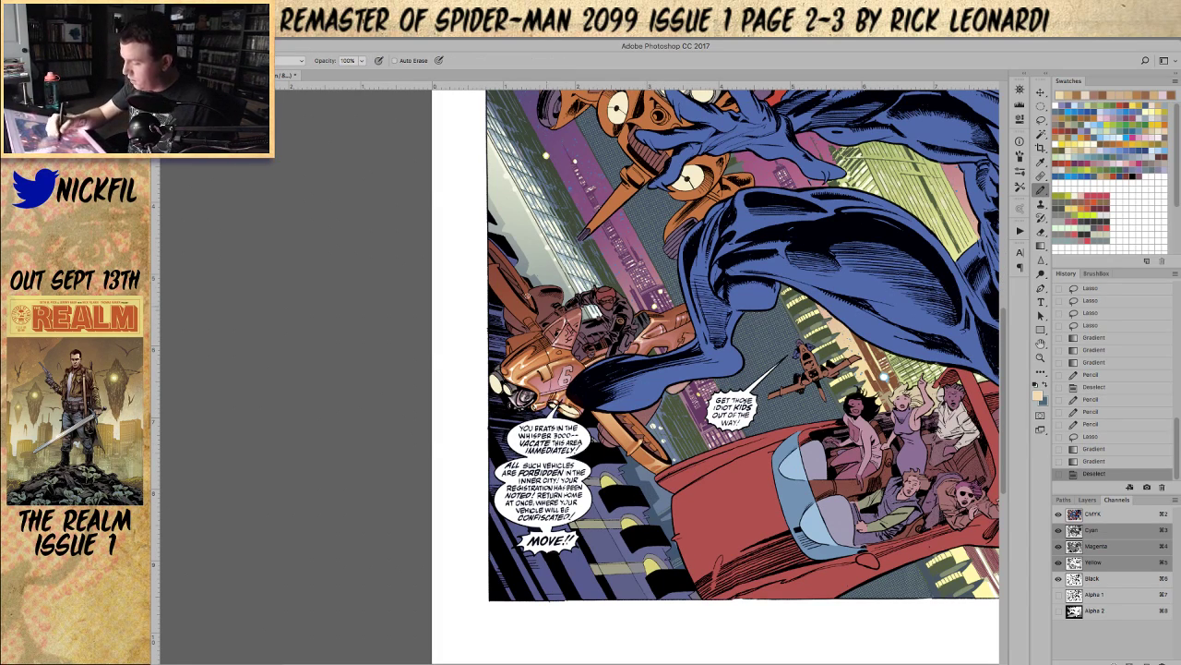
click(290, 61)
click(290, 59)
drag(656, 456, 673, 448)
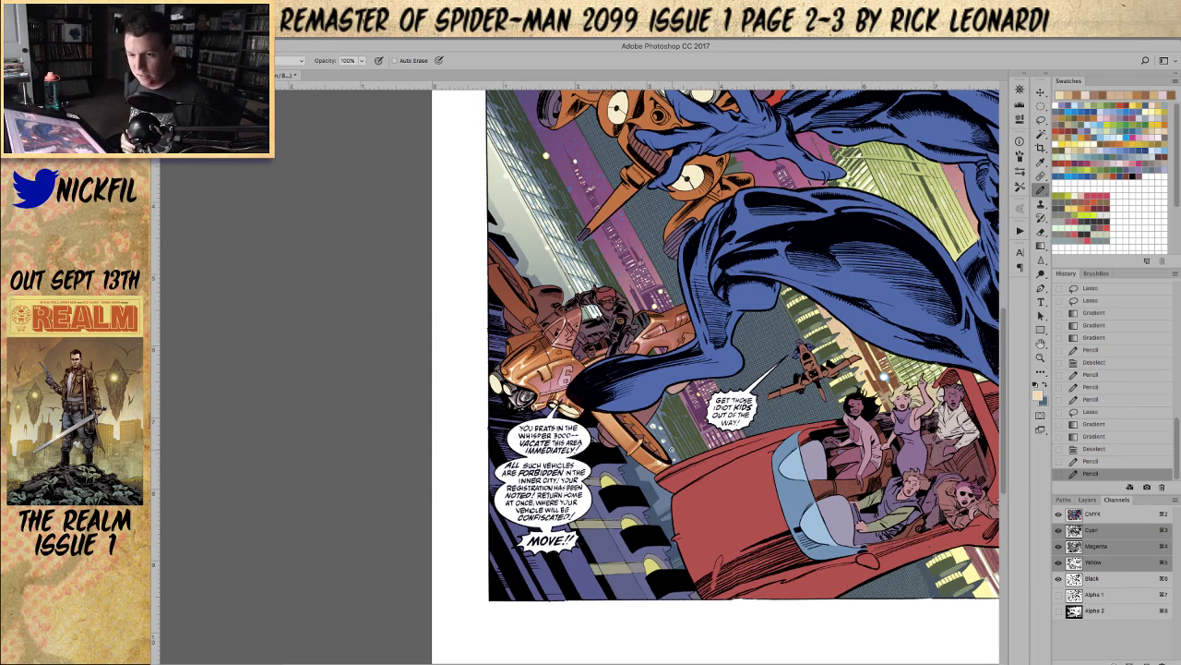
drag(661, 405, 665, 408)
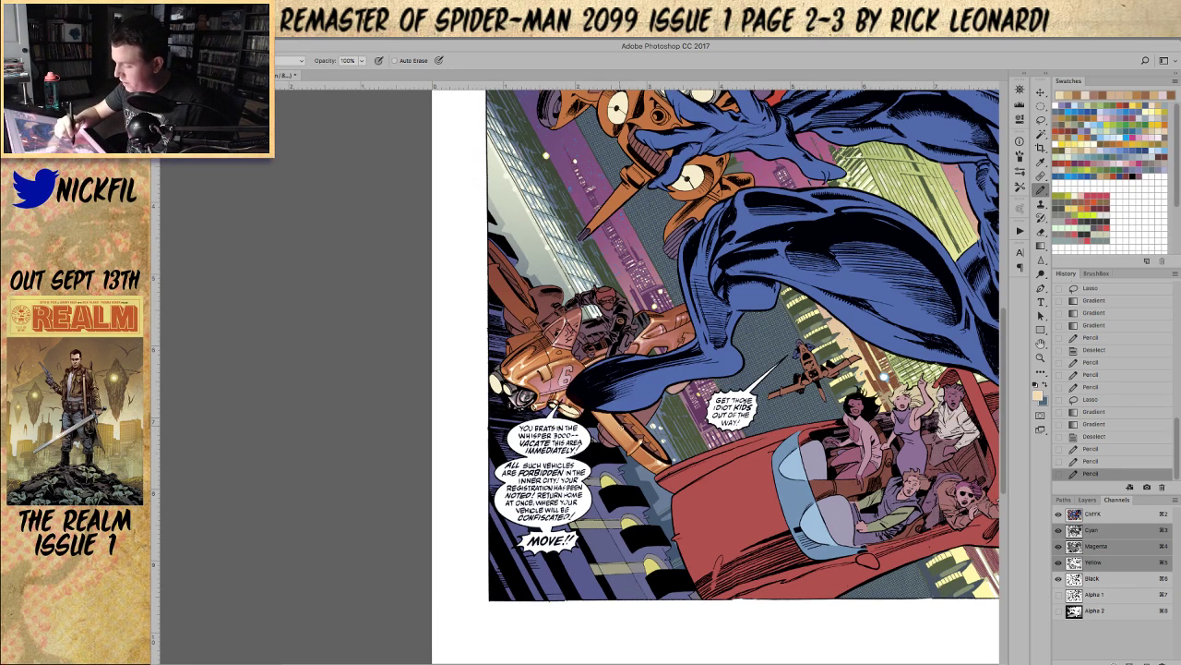
key(5)
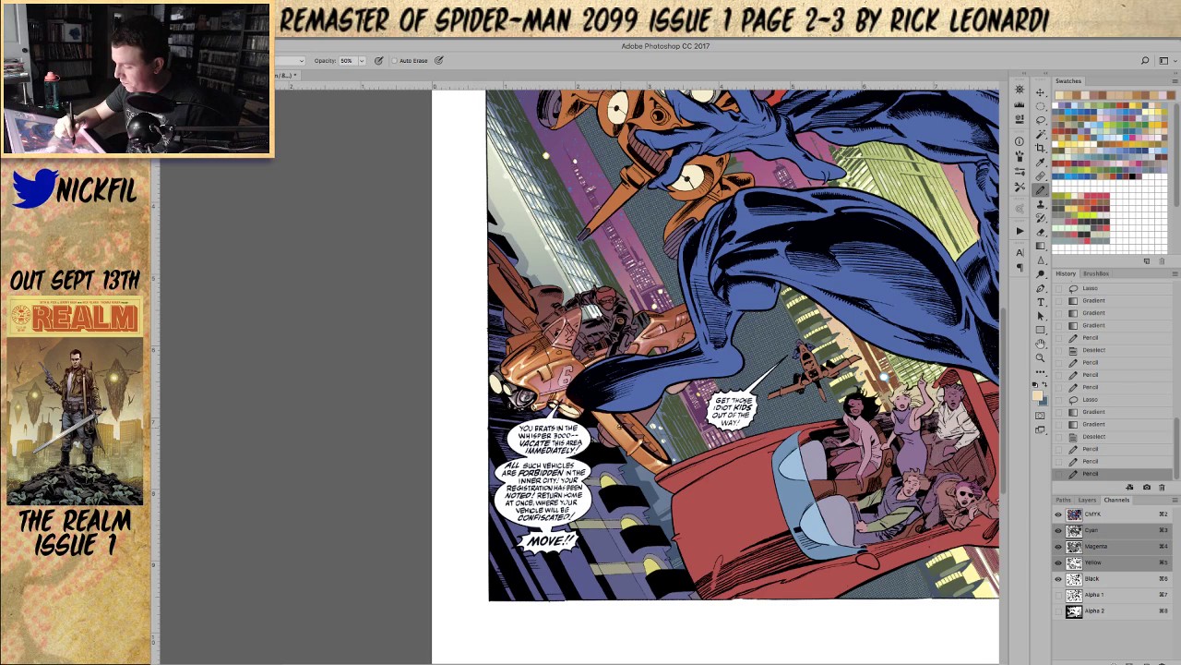
drag(626, 429, 631, 439)
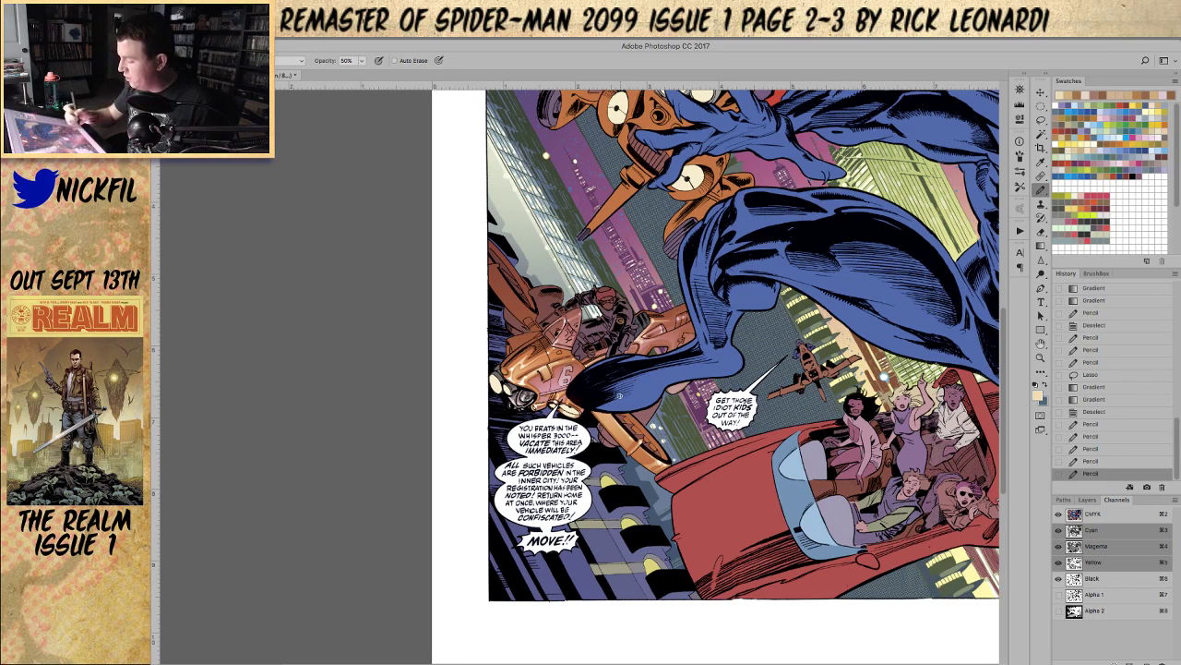
click(1041, 343)
drag(749, 460, 693, 478)
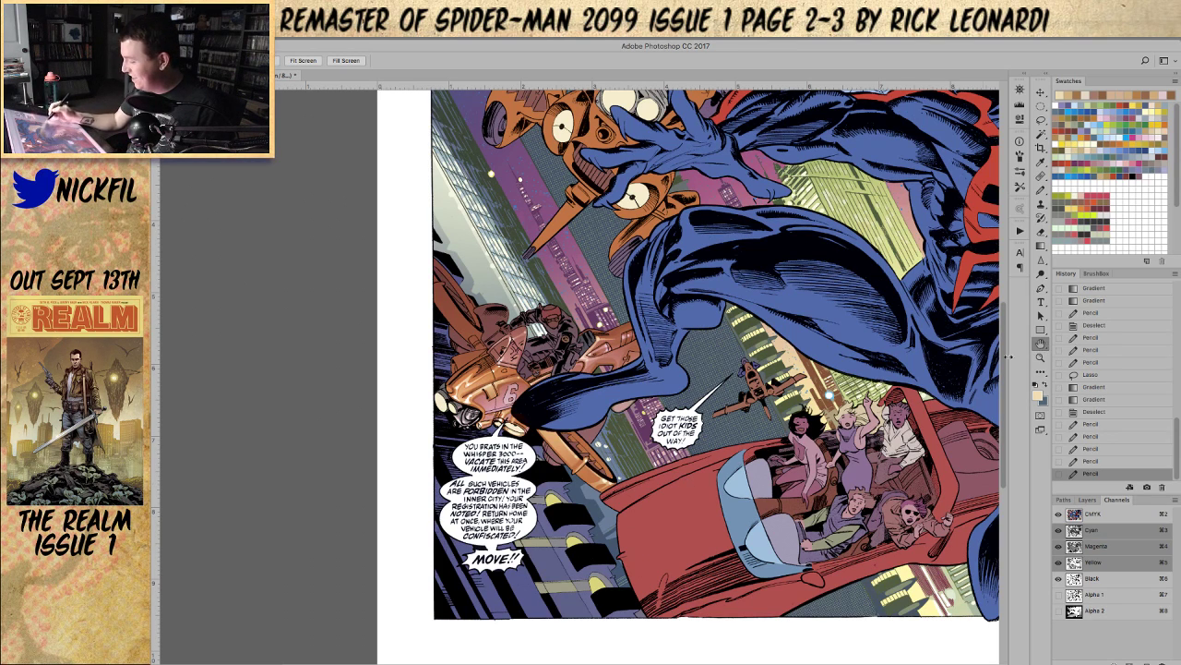
drag(607, 469, 639, 477)
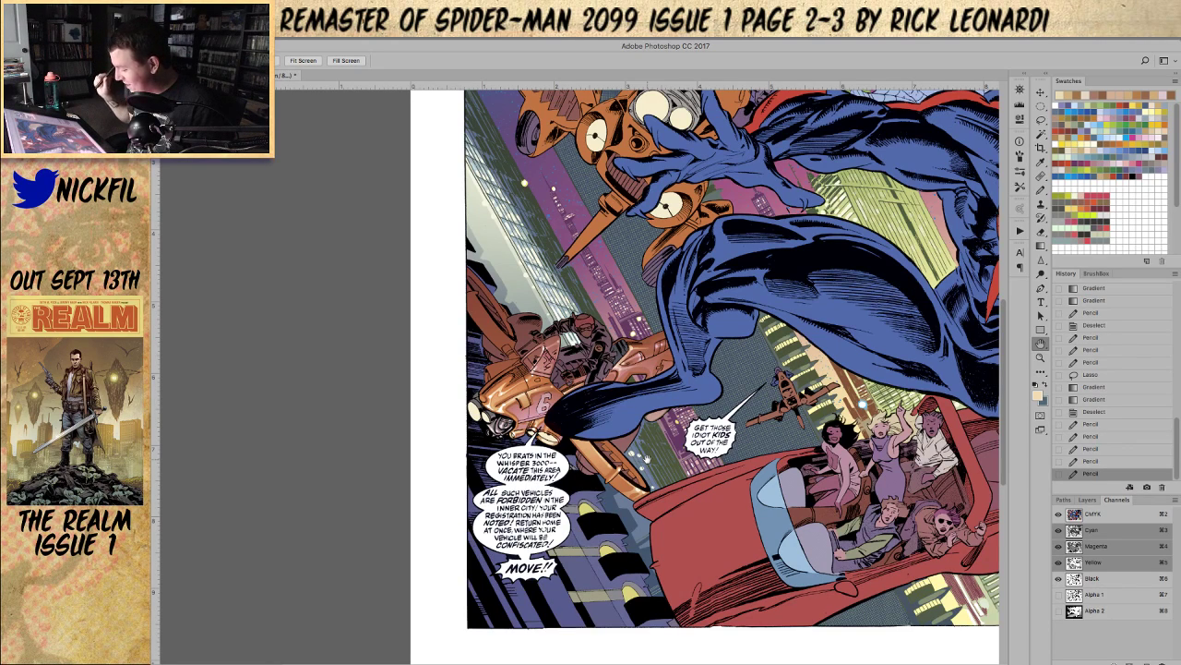
drag(720, 474, 735, 447)
key(l)
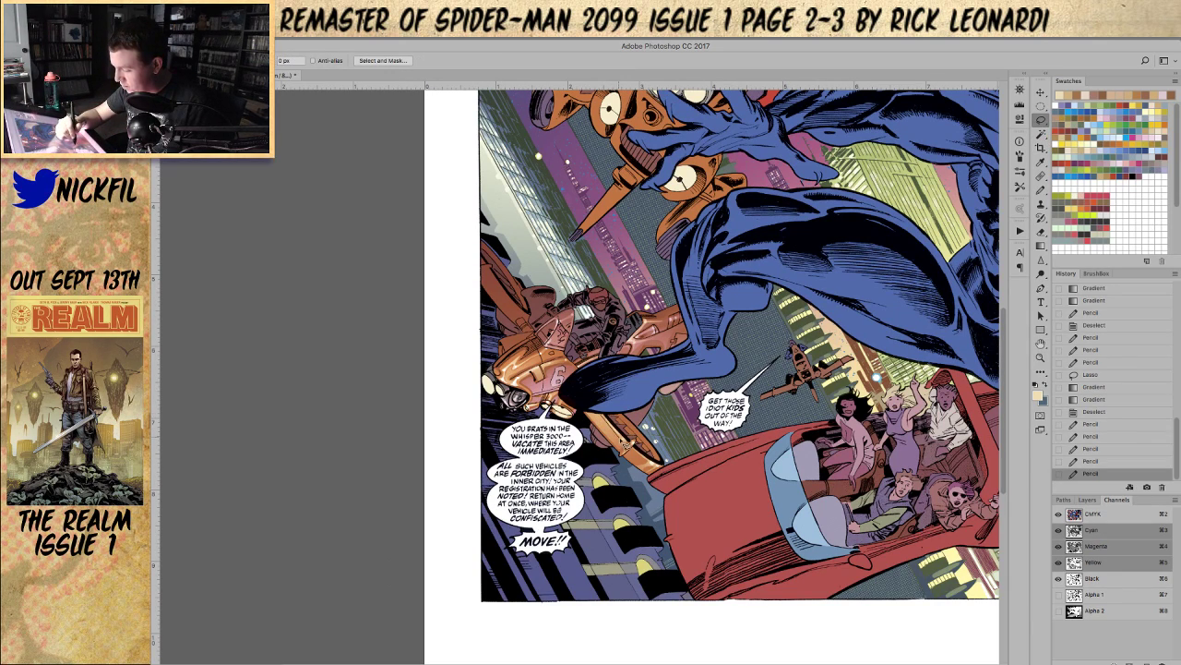
drag(613, 441, 593, 406)
key(super+d)
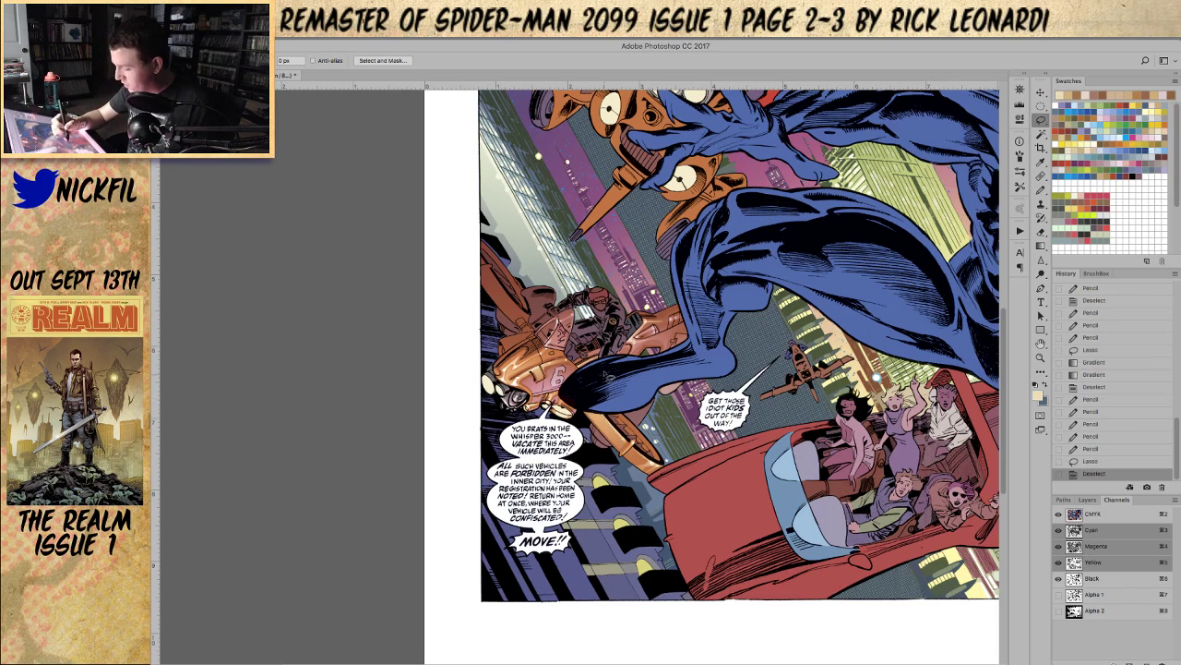
Step: Sample a dark orange-brown from the bike and pencil it along the lower wheel at 50% opacity in another blend mode
click(1041, 189)
alt+click(518, 303)
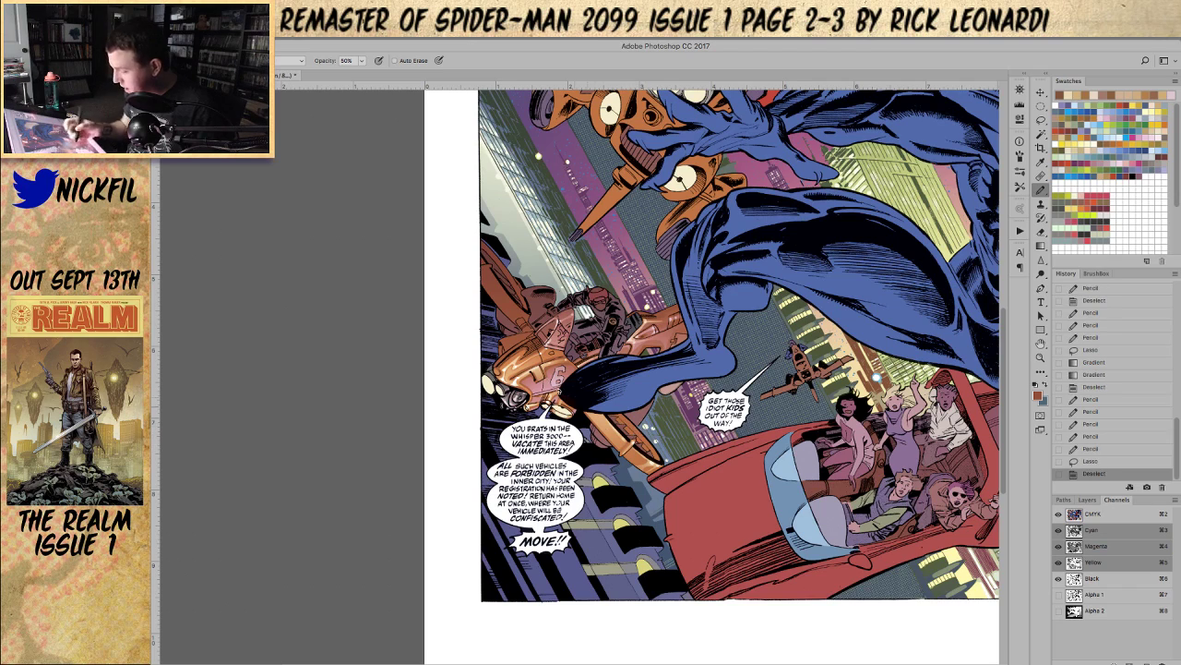
click(275, 63)
click(290, 144)
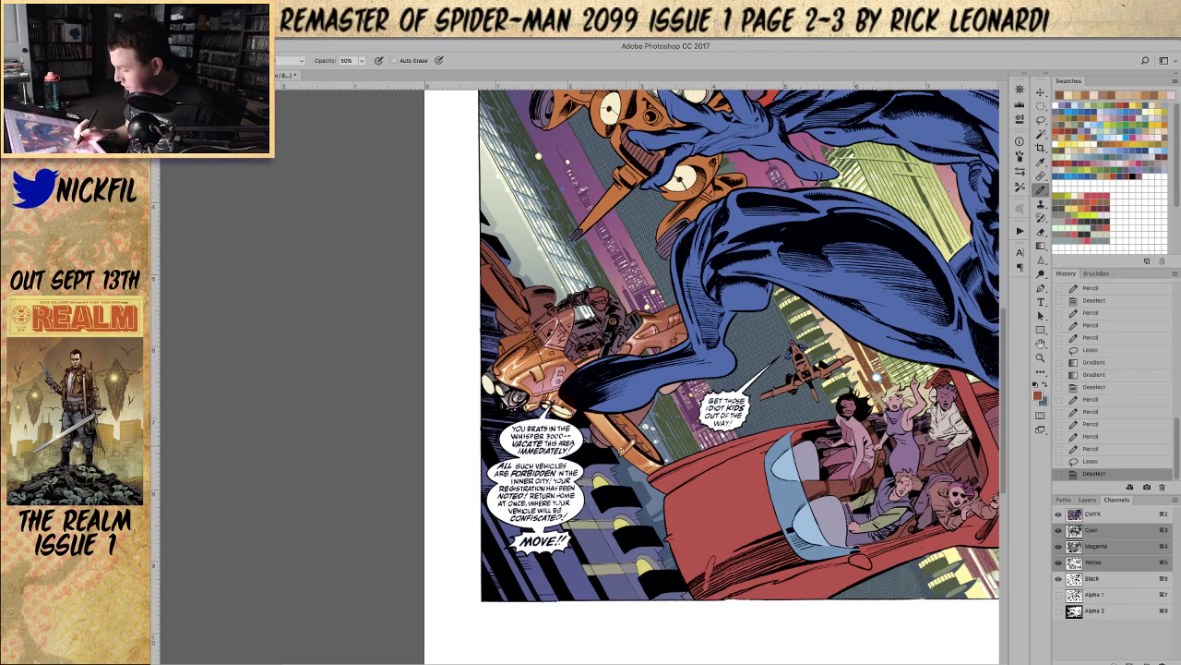
drag(625, 448, 666, 471)
mouse_move(608, 424)
mouse_down()
mouse_move(625, 443)
mouse_move(622, 434)
mouse_up()
key(super+z)
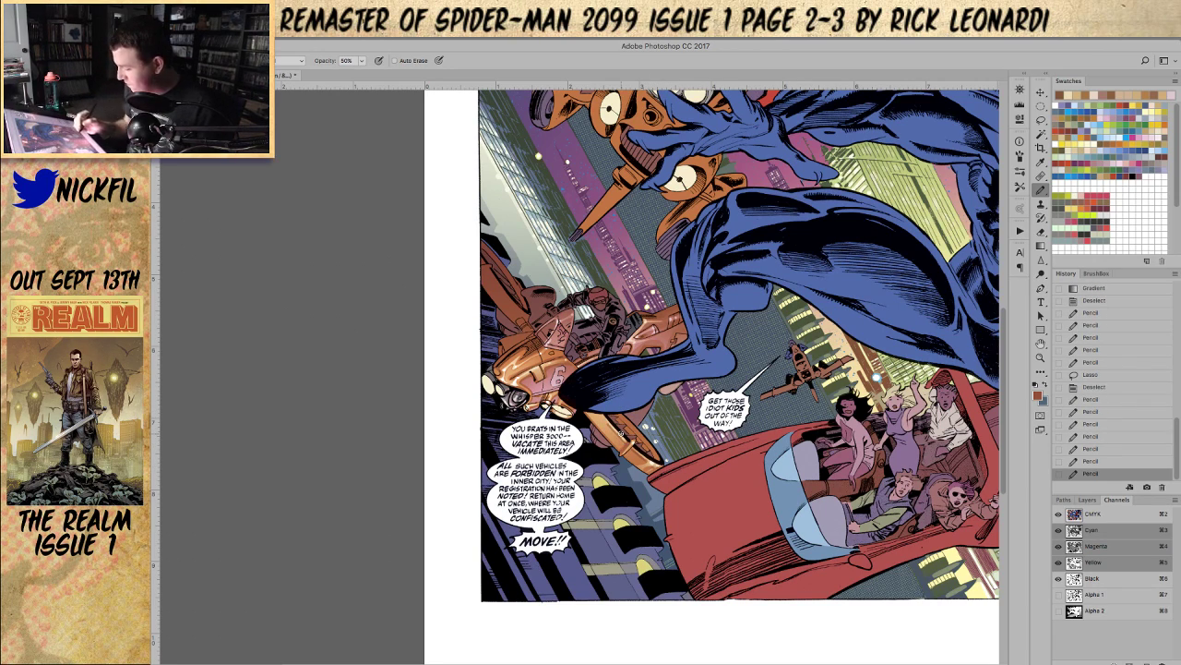
Step: Sample a light orange from the bike and pencil highlights near the lower wheel in Screen mode at 100% opacity
key(space)
drag(791, 497, 731, 529)
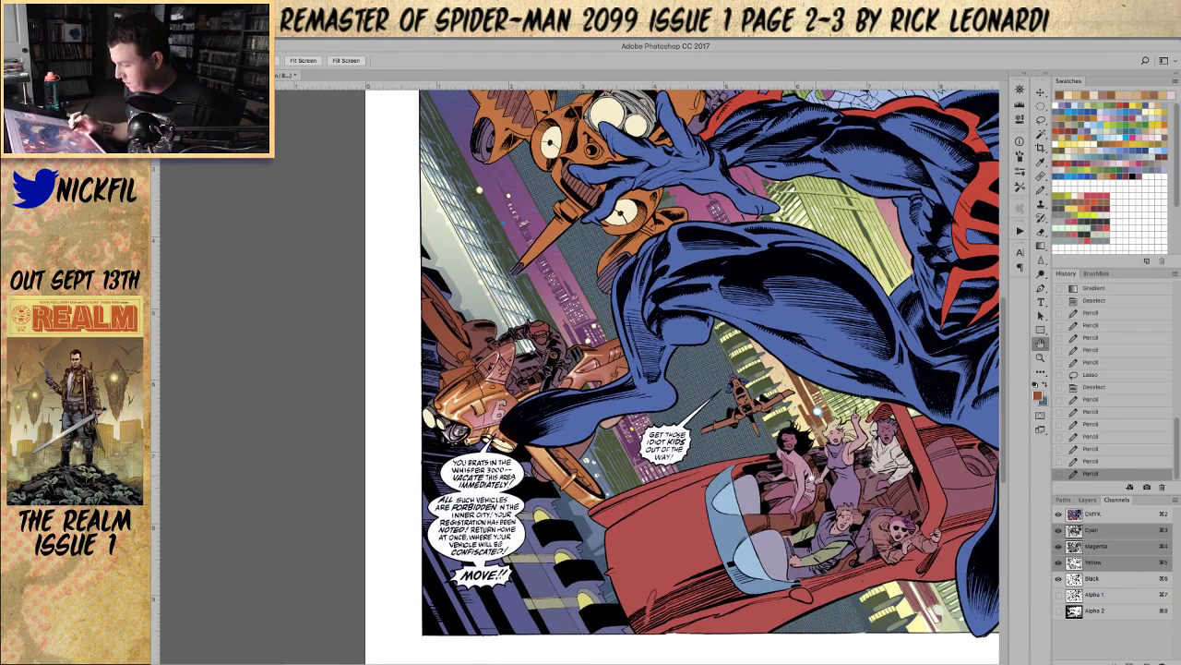
click(1040, 190)
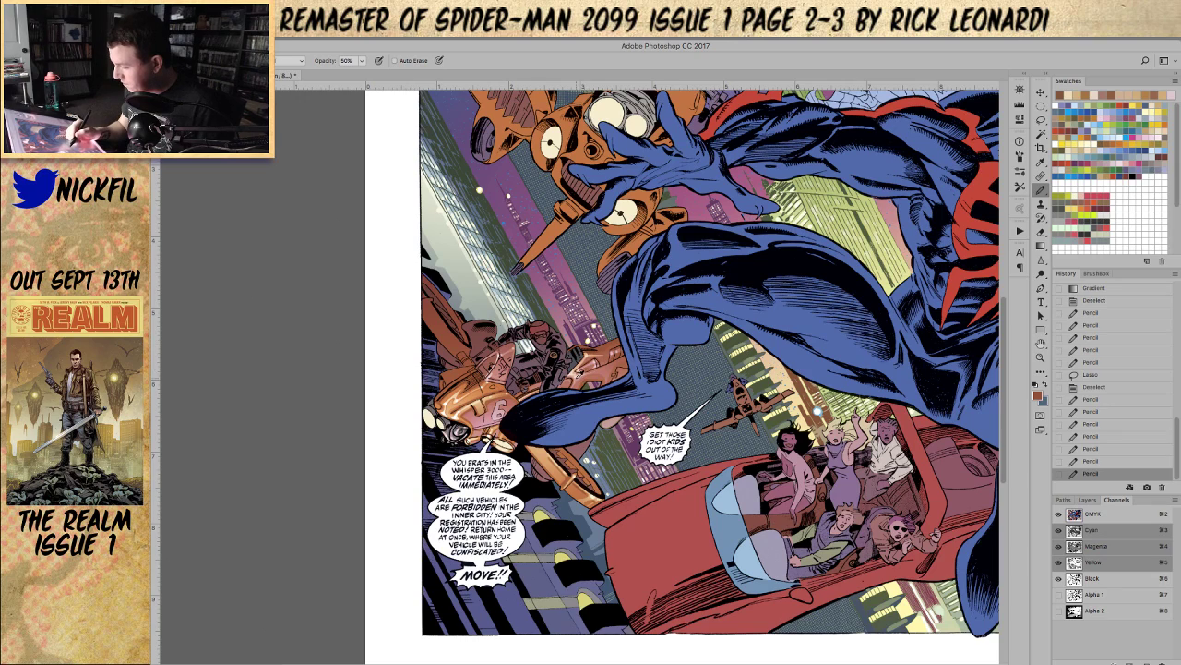
alt+click(579, 365)
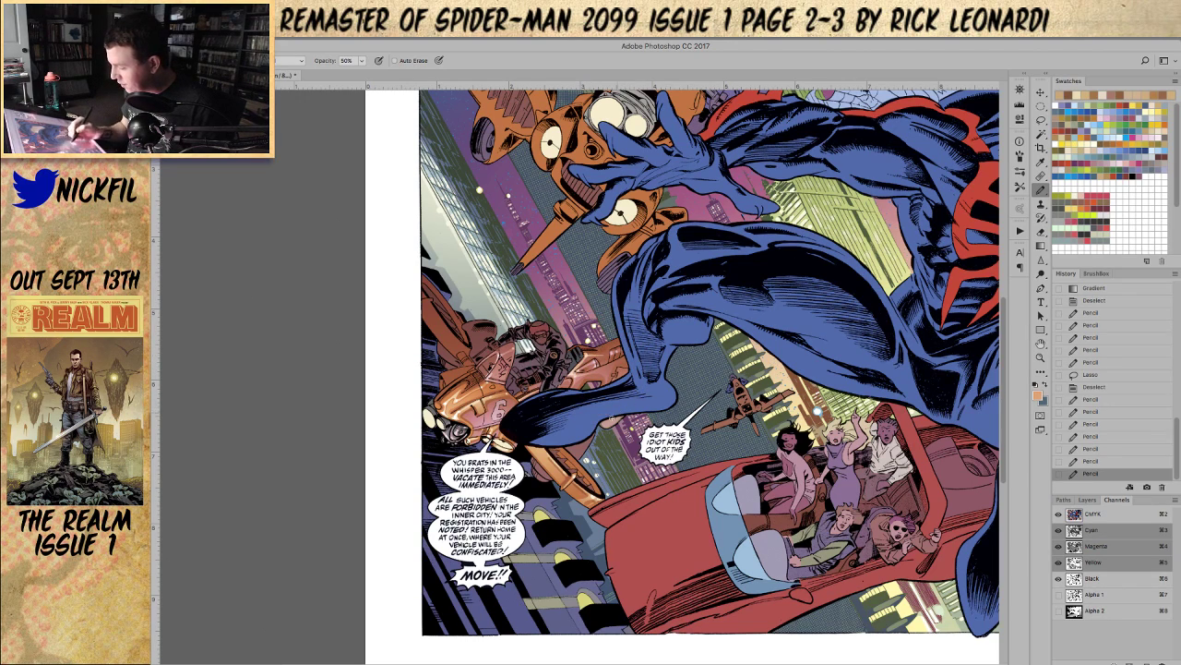
key(0)
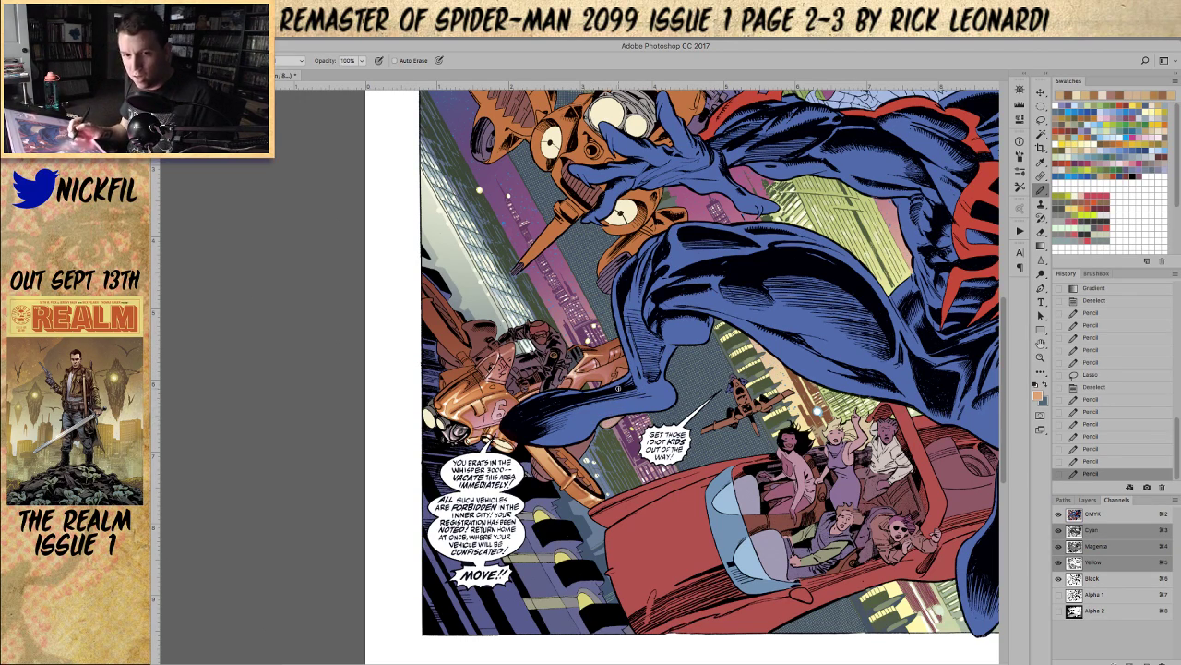
click(291, 60)
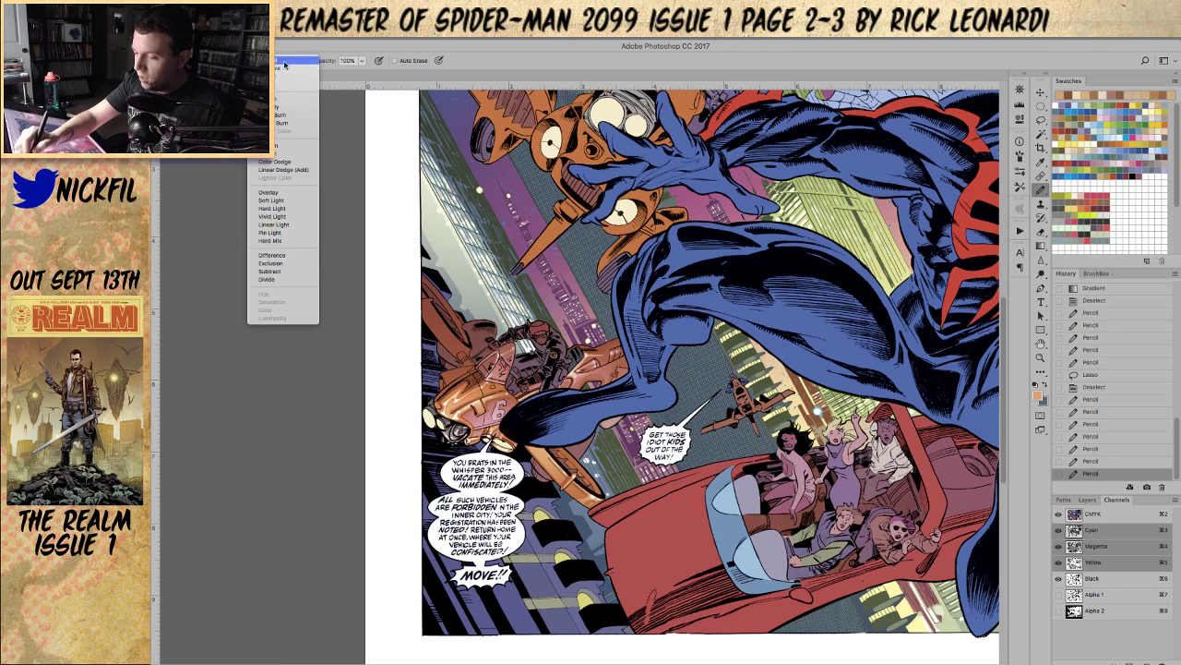
click(279, 153)
drag(615, 418, 615, 421)
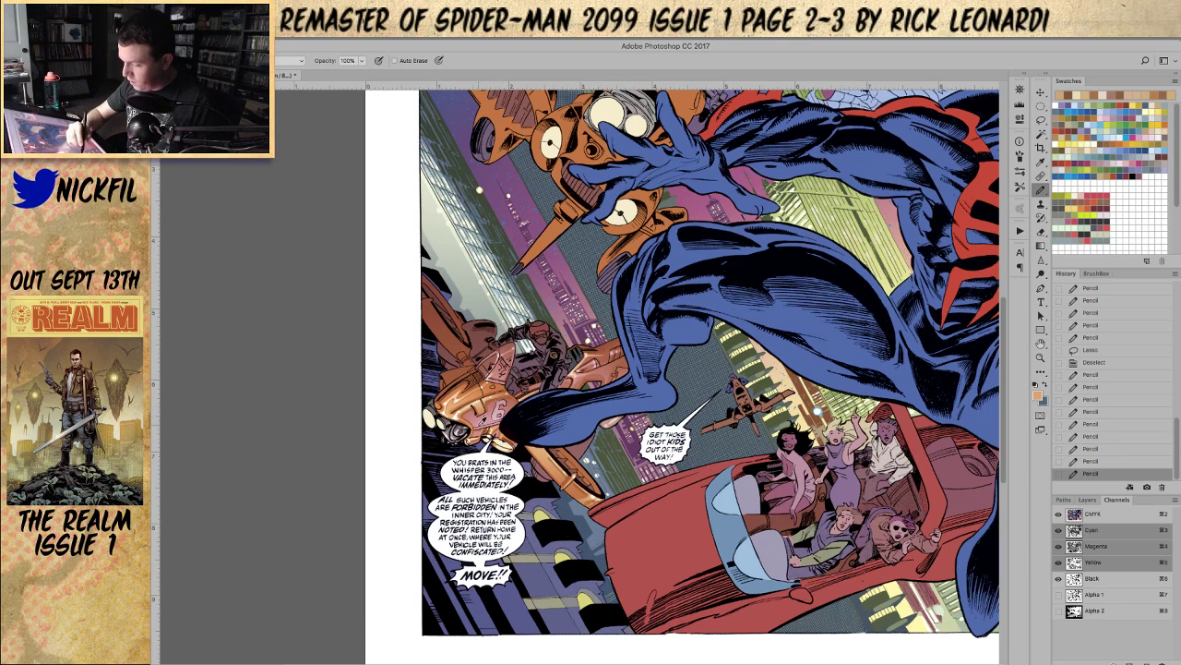
Step: Sample a pink tone from the bike's front and pencil it onto the lower wheel at 100% opacity
alt+click(485, 413)
key(5)
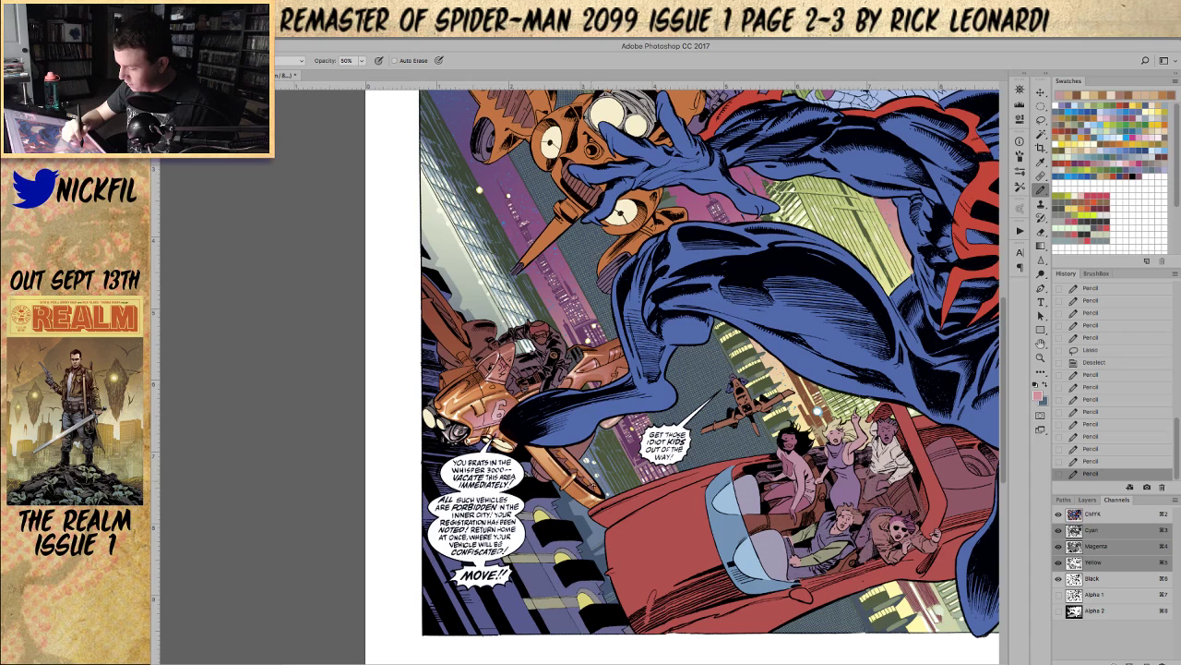
key(0)
drag(566, 461, 578, 467)
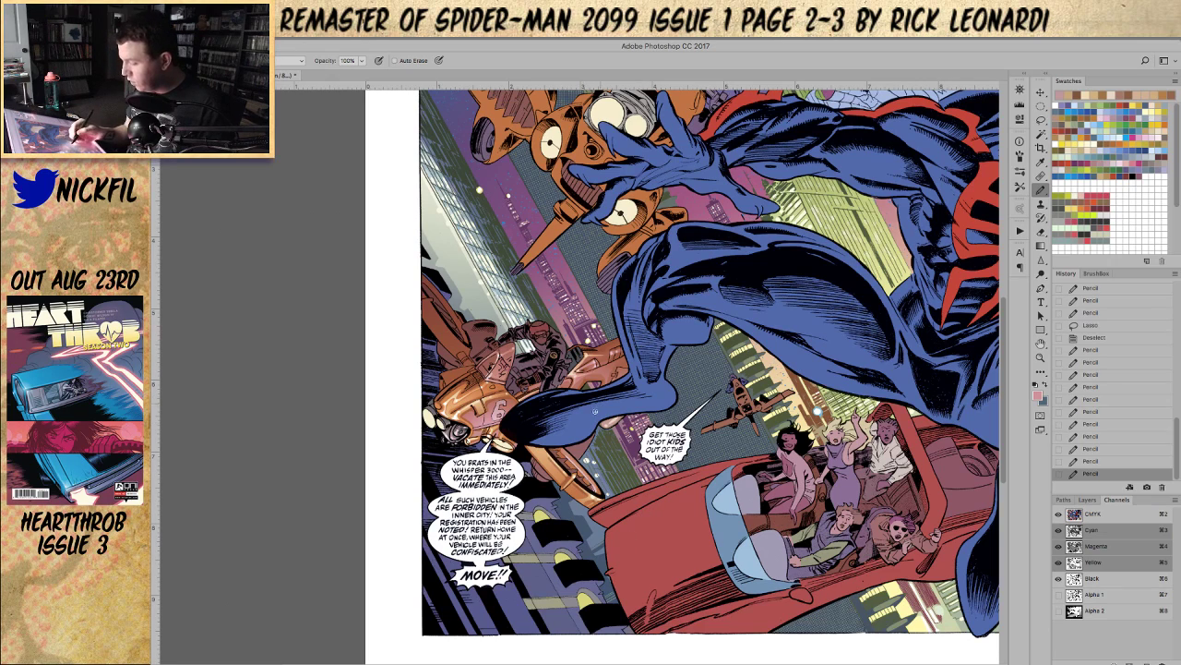
Step: Lasso an area around the orange bike's lower wheel
key(l)
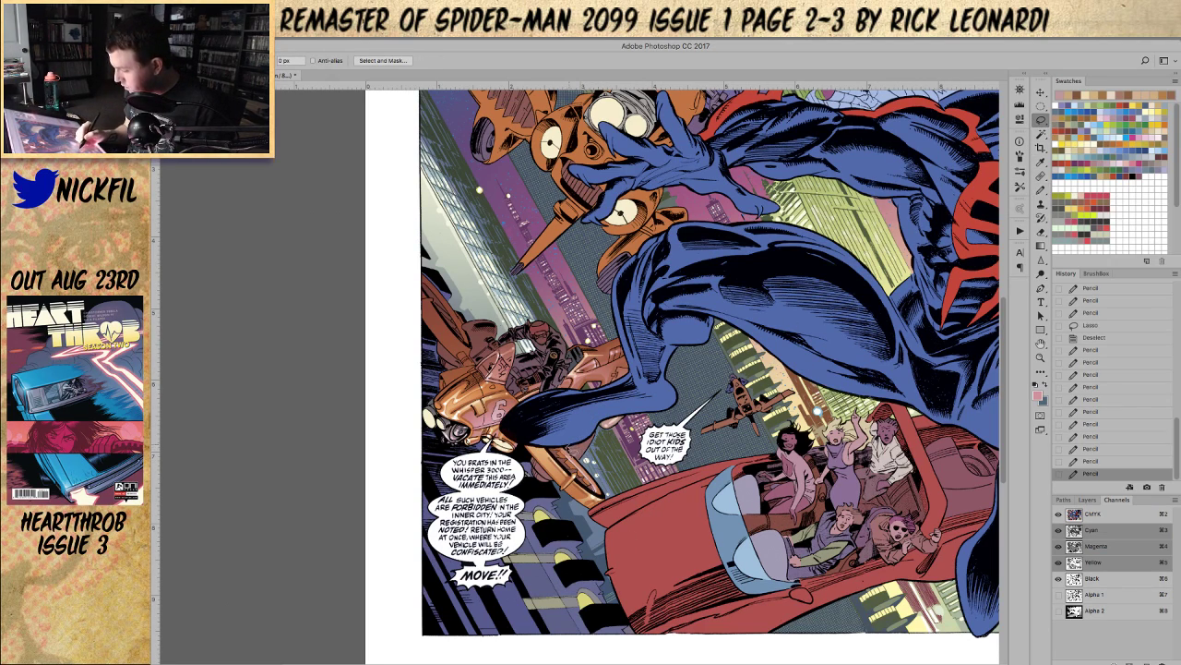
drag(574, 458, 608, 434)
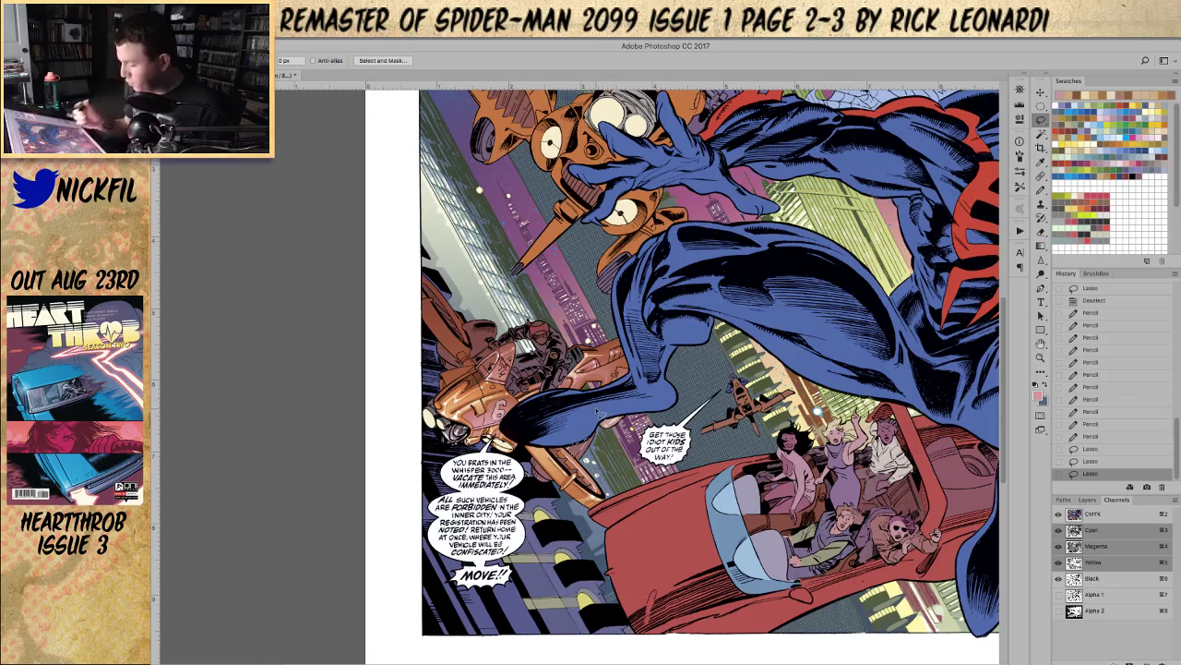
key(z)
click(579, 460)
click(579, 460)
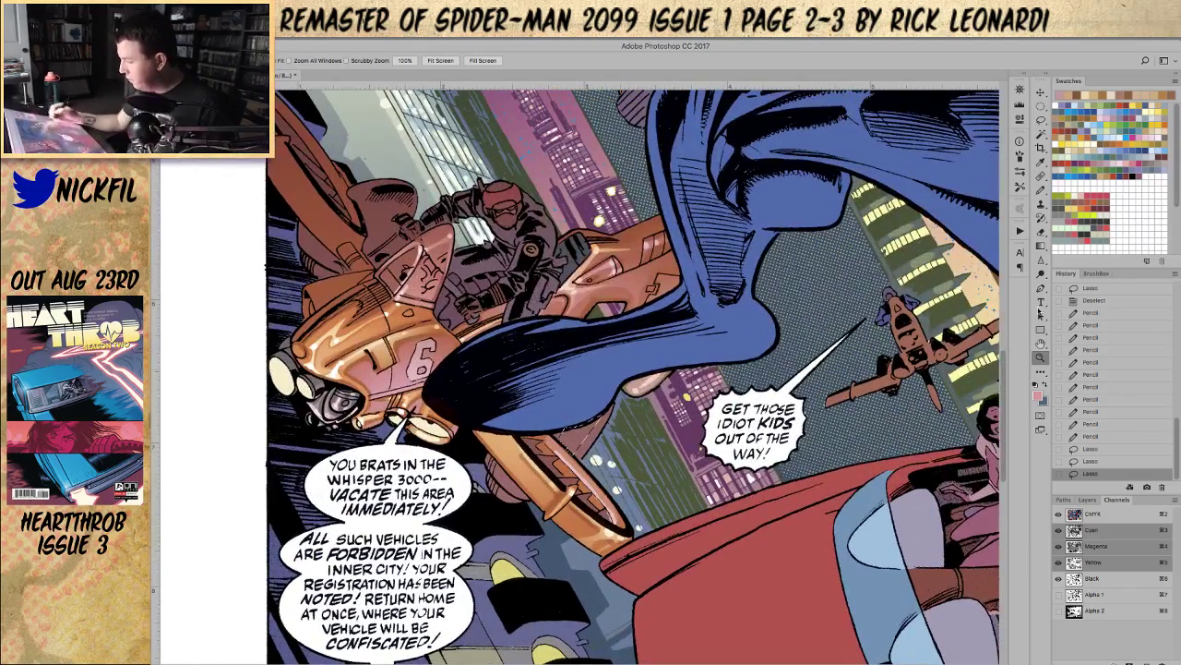
key(space)
drag(658, 601, 678, 538)
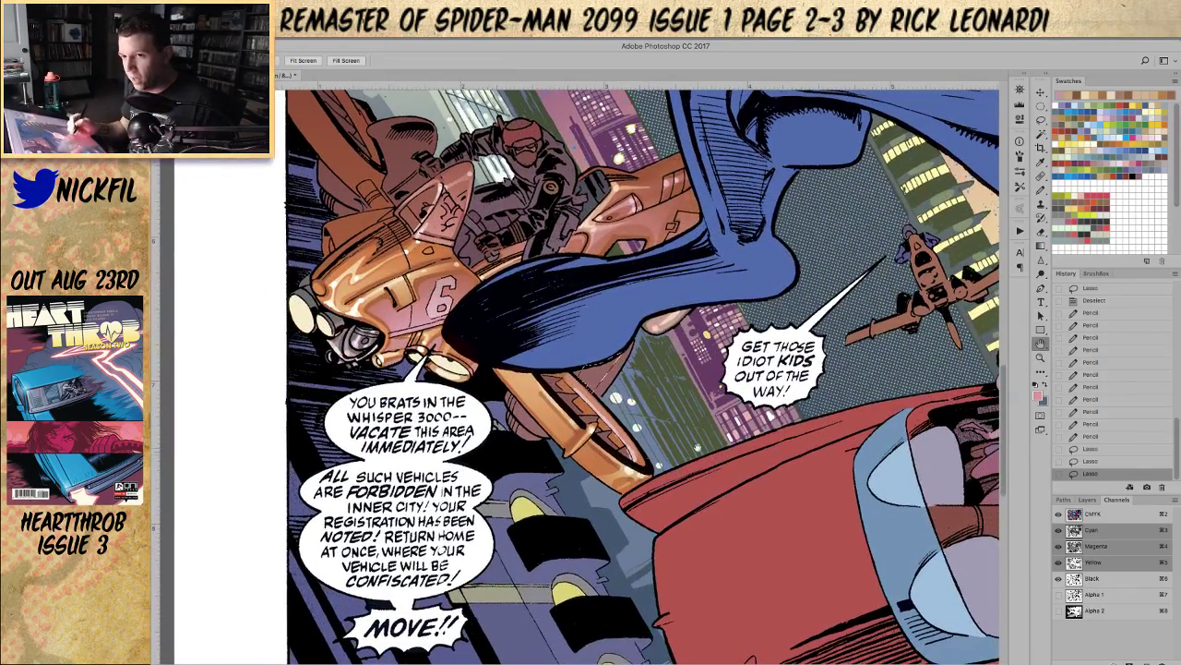
Step: Examine the whole spread and the area around the bike's lower wheel, the red car and the buildings beneath
click(1040, 357)
alt+click(614, 498)
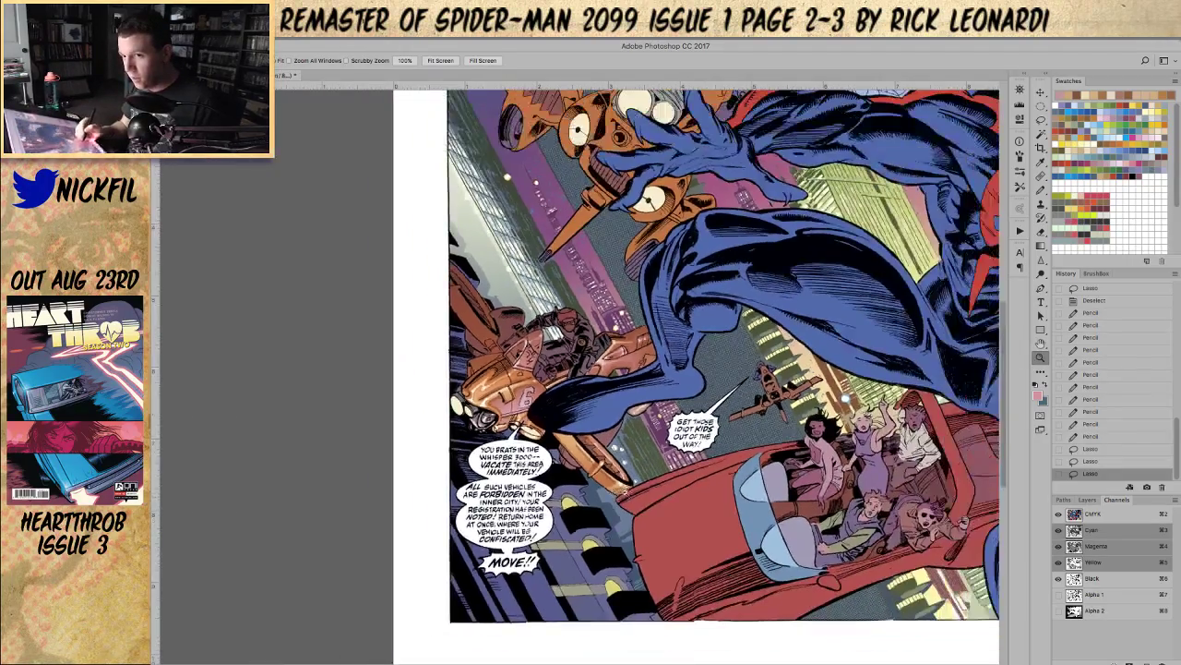
alt+click(593, 581)
alt+click(611, 512)
alt+click(611, 512)
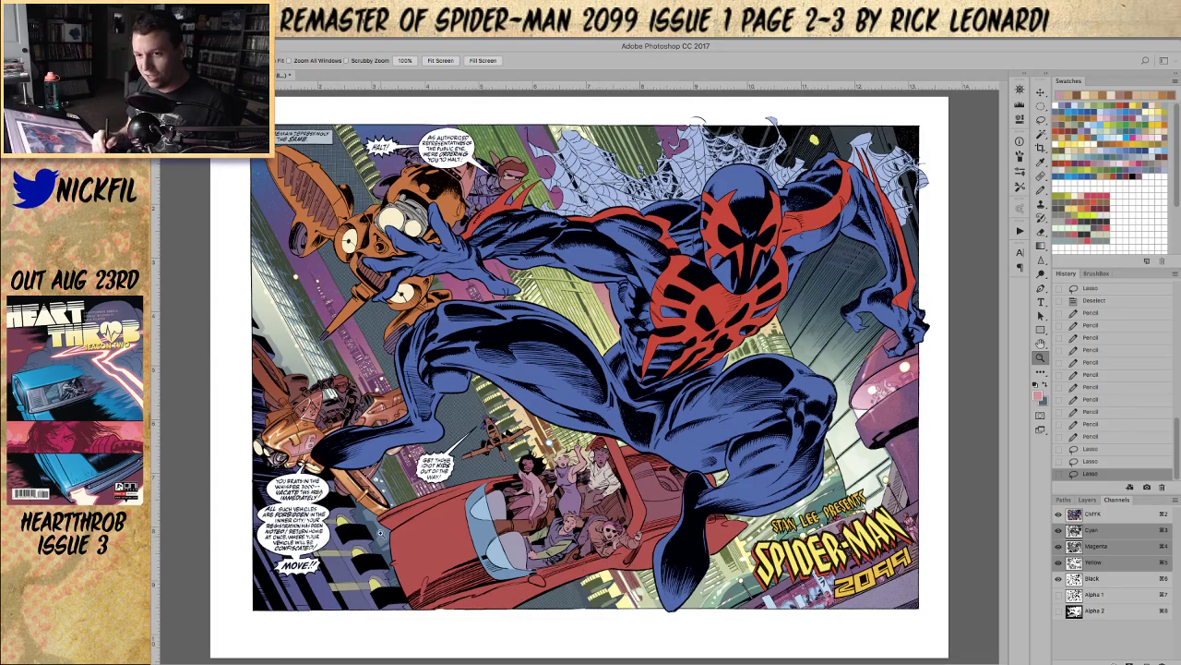
click(399, 526)
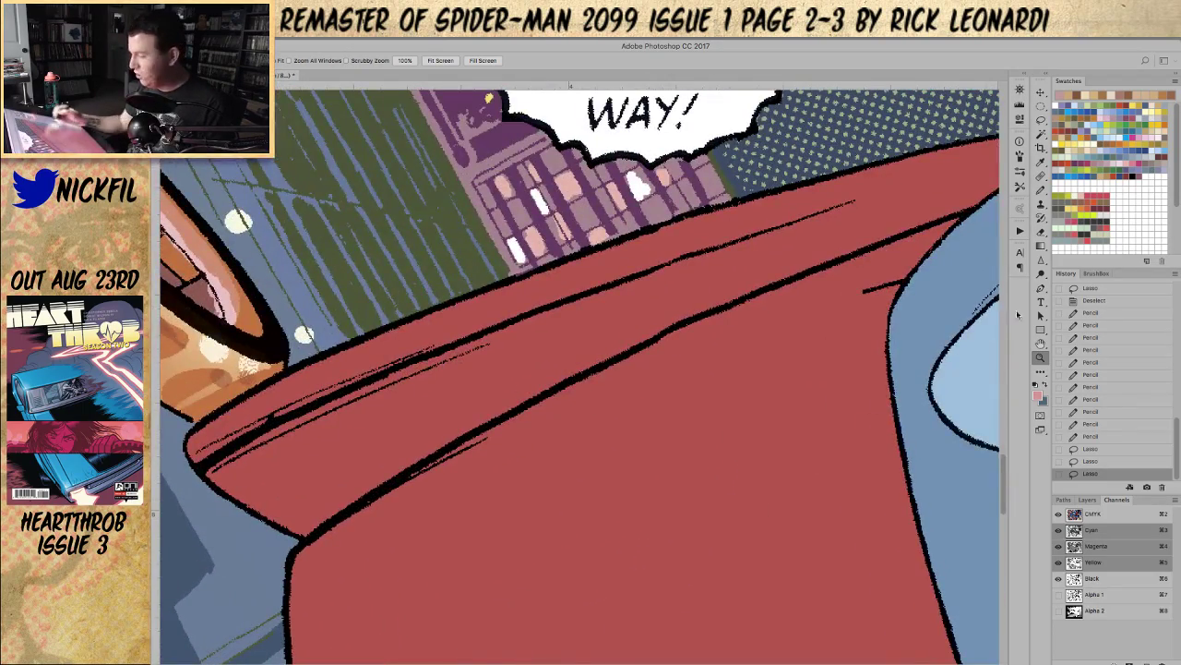
click(1042, 344)
drag(531, 472, 699, 442)
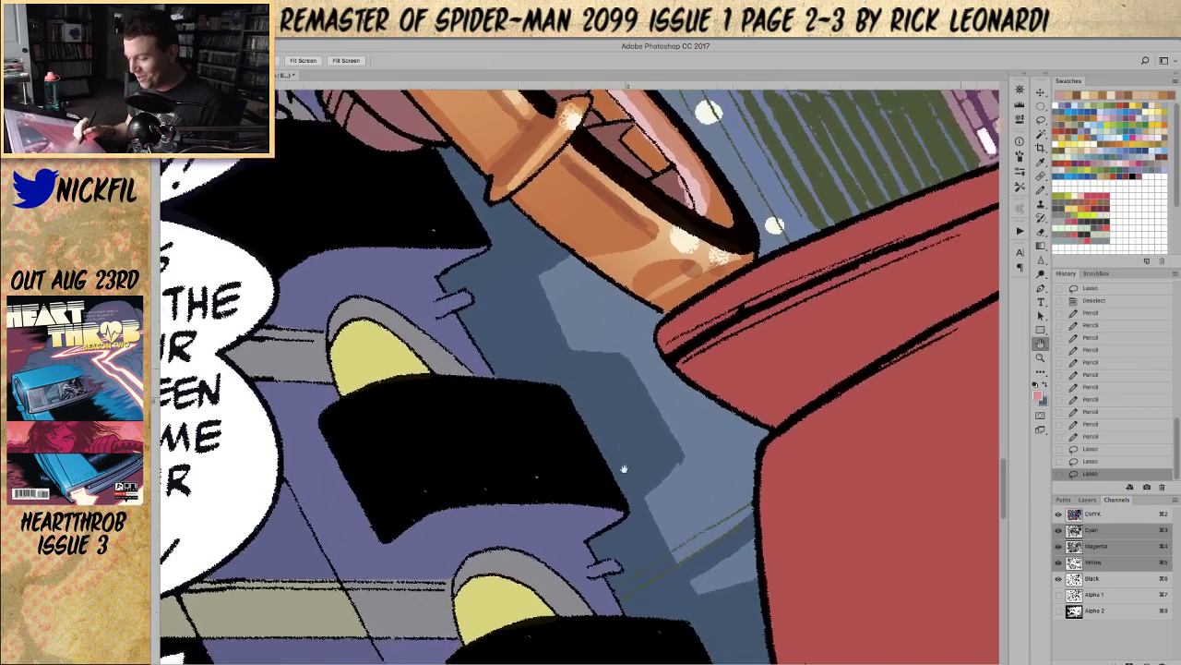
drag(622, 469, 666, 432)
click(1040, 356)
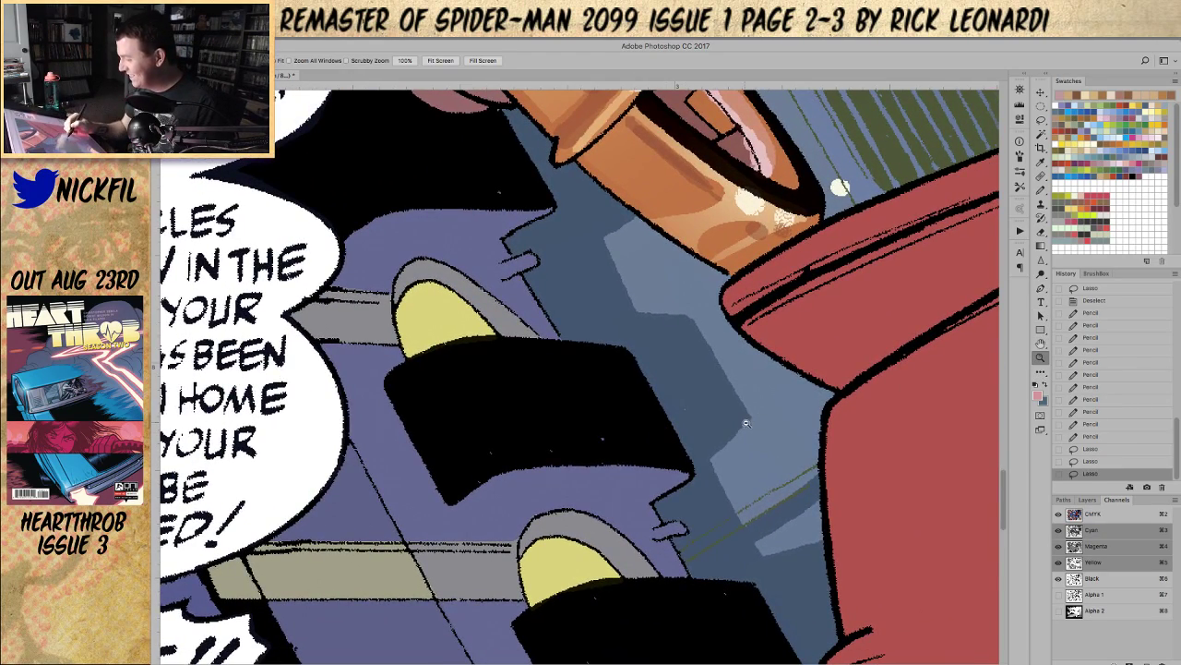
alt+click(740, 431)
click(1040, 343)
drag(761, 337, 721, 515)
Step: Lasso the rounded pod beside the bike's lower wheel, below the blue boot
click(1040, 120)
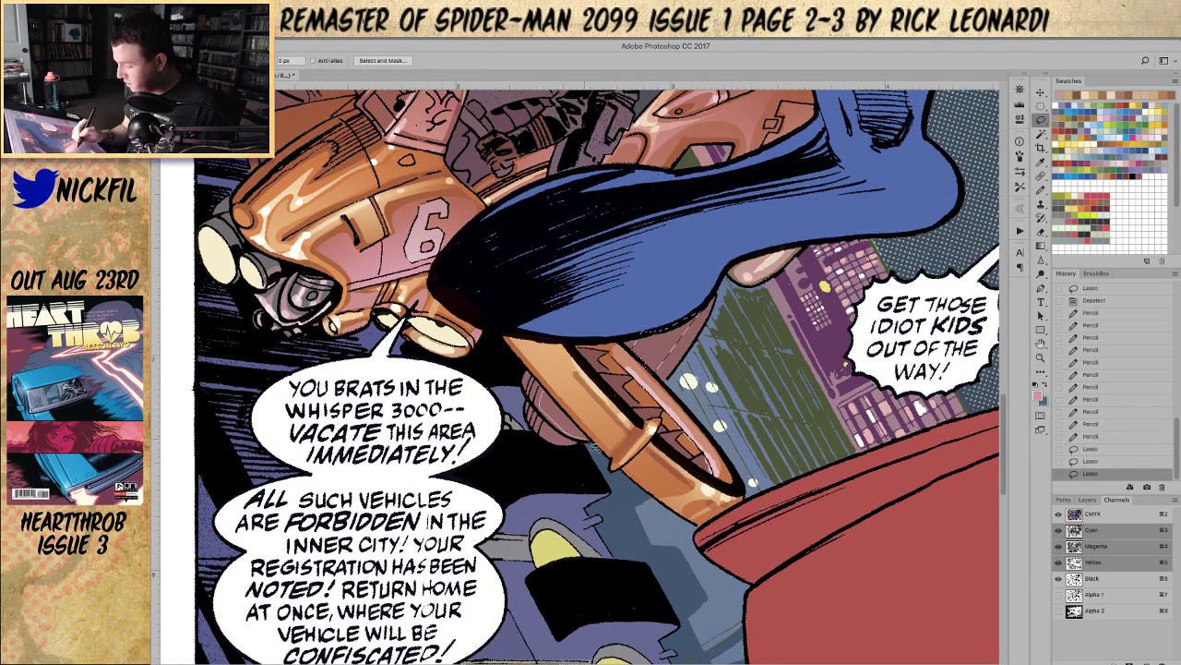
mouse_move(563, 402)
mouse_down()
mouse_move(555, 423)
mouse_move(568, 440)
mouse_move(552, 425)
mouse_up()
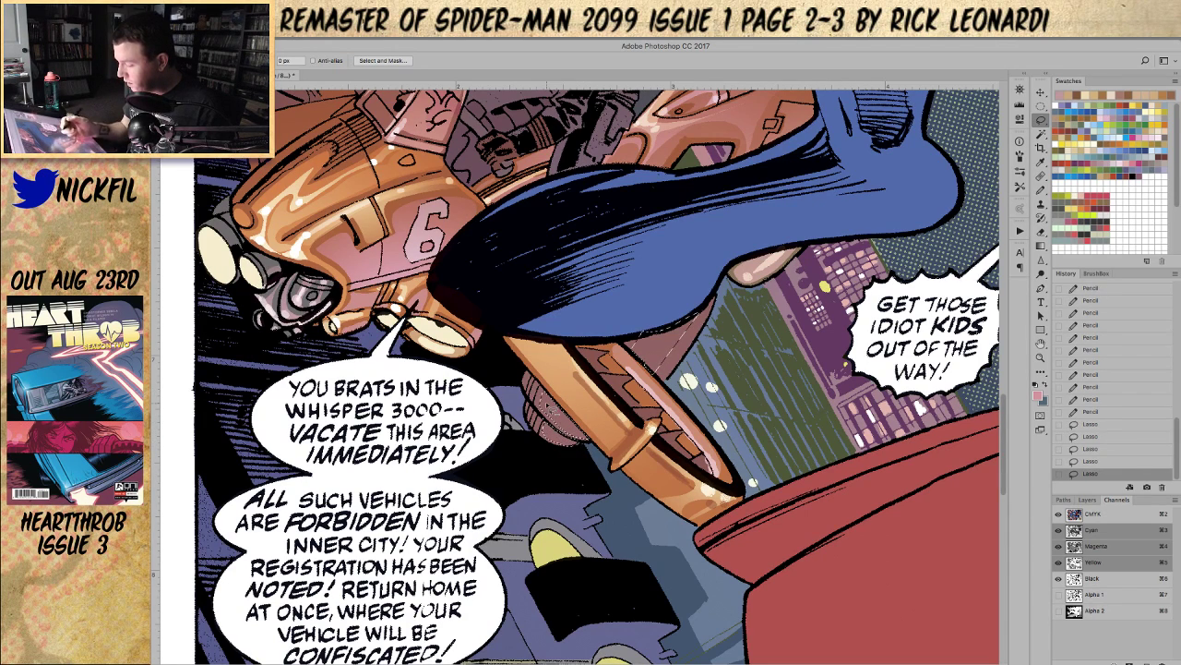
click(1040, 358)
alt+click(693, 437)
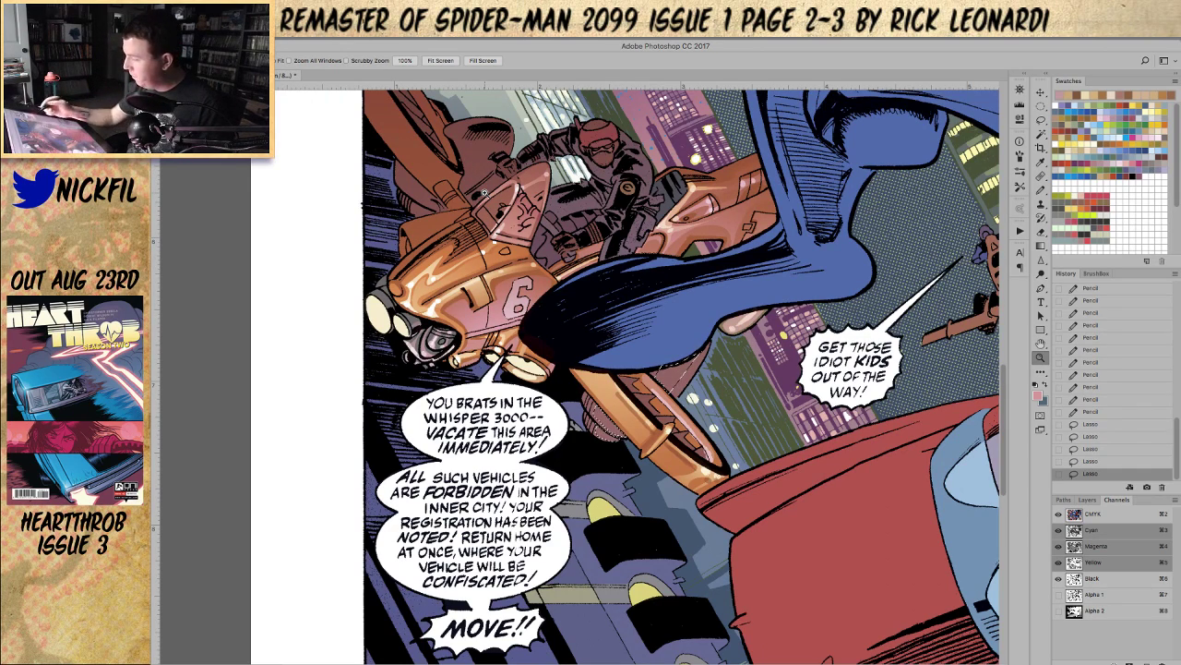
Step: Sample colours from the bike, apply a Screen-mode gradient at 100% opacity to the selected pod, and deselect
click(1041, 245)
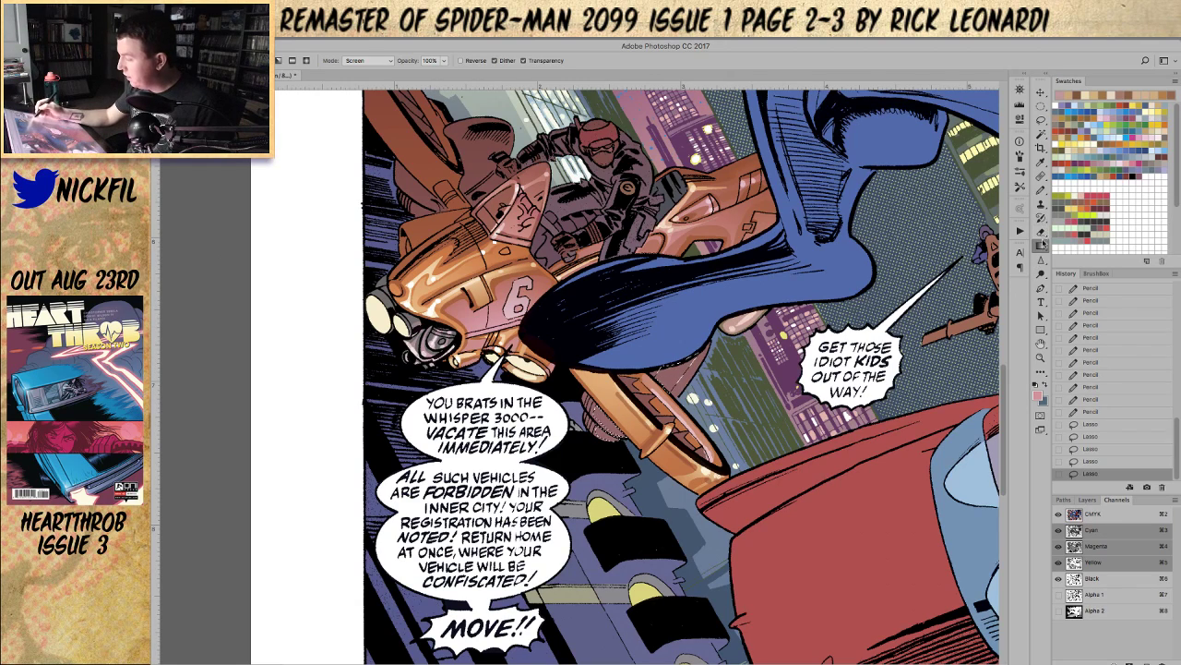
click(368, 61)
click(368, 61)
alt+click(607, 421)
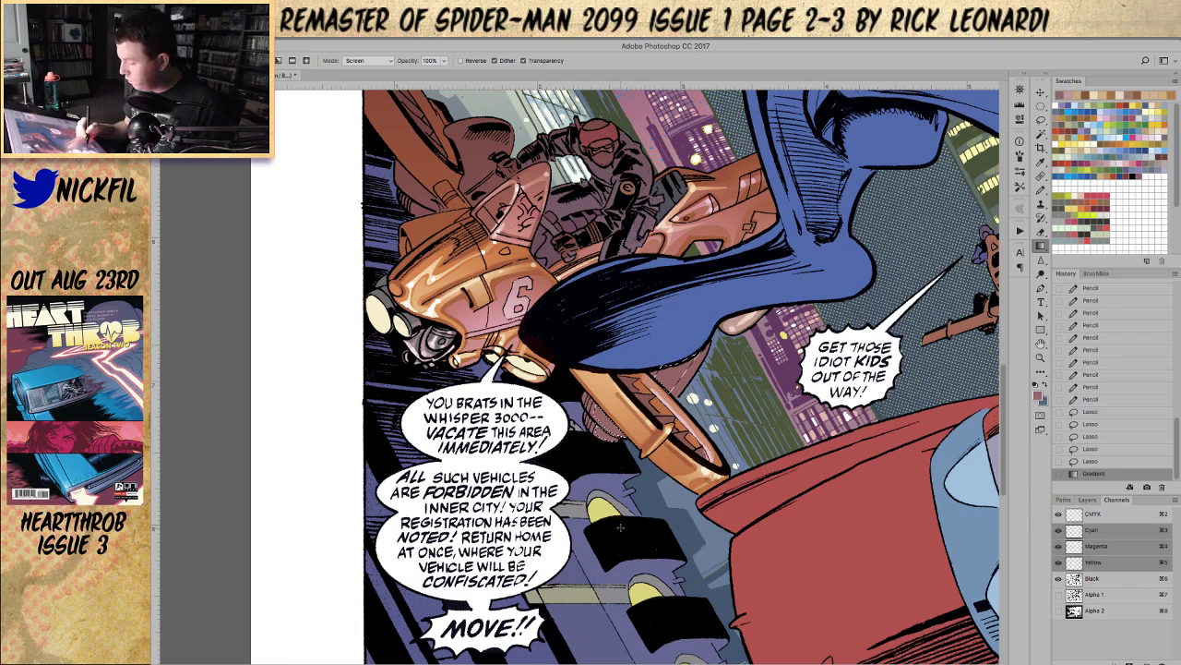
alt+click(489, 278)
alt+click(496, 258)
drag(657, 376, 613, 510)
key(super+d)
Step: Sample a reddish brown beside the lower wheel, pencil shading onto the pod at 50% opacity, and undo the last stroke
key(b)
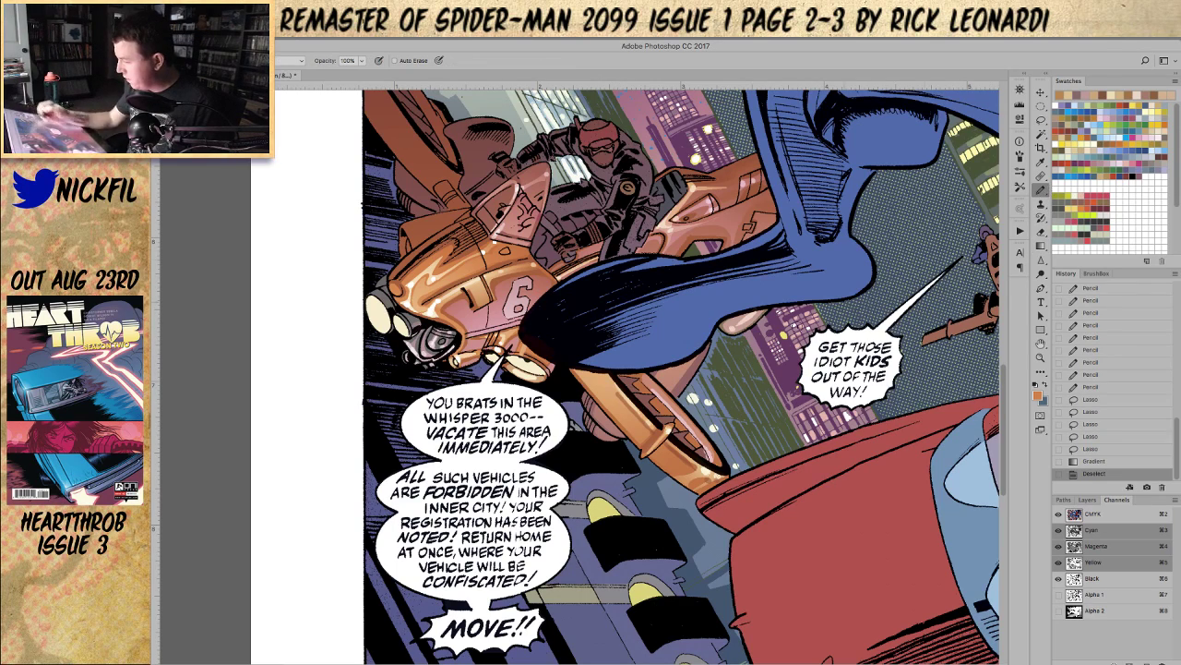
alt+click(672, 377)
key(5)
click(288, 61)
click(266, 34)
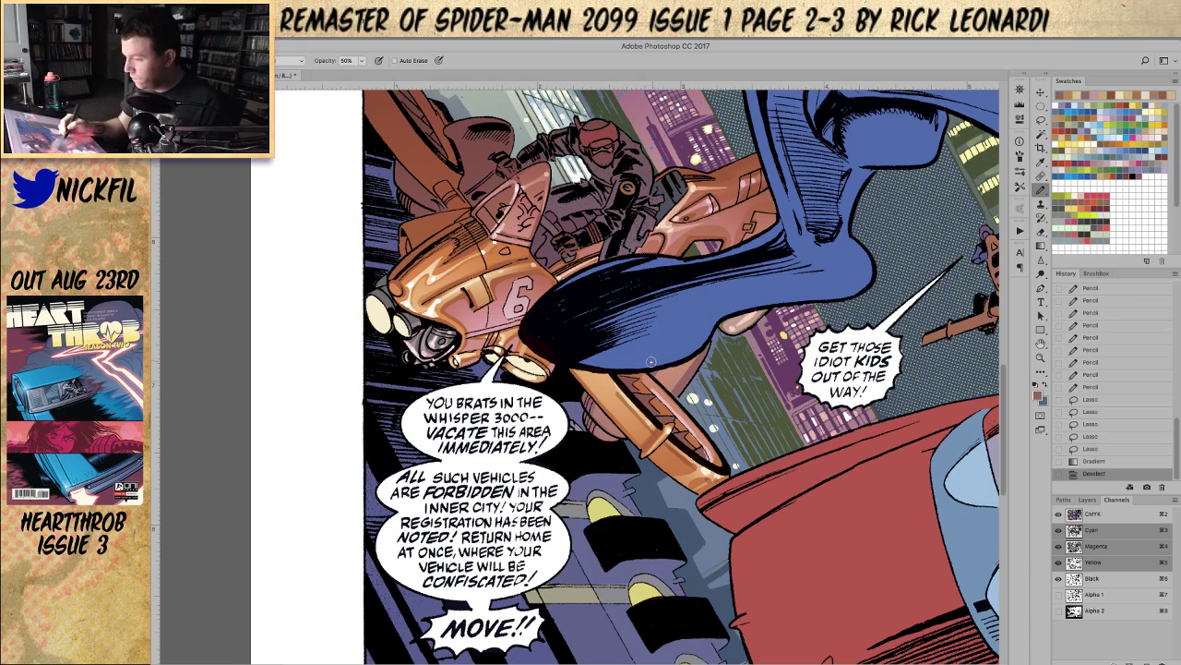
drag(663, 368, 681, 397)
mouse_move(606, 424)
mouse_down()
mouse_move(619, 433)
mouse_move(604, 427)
mouse_move(622, 412)
mouse_up()
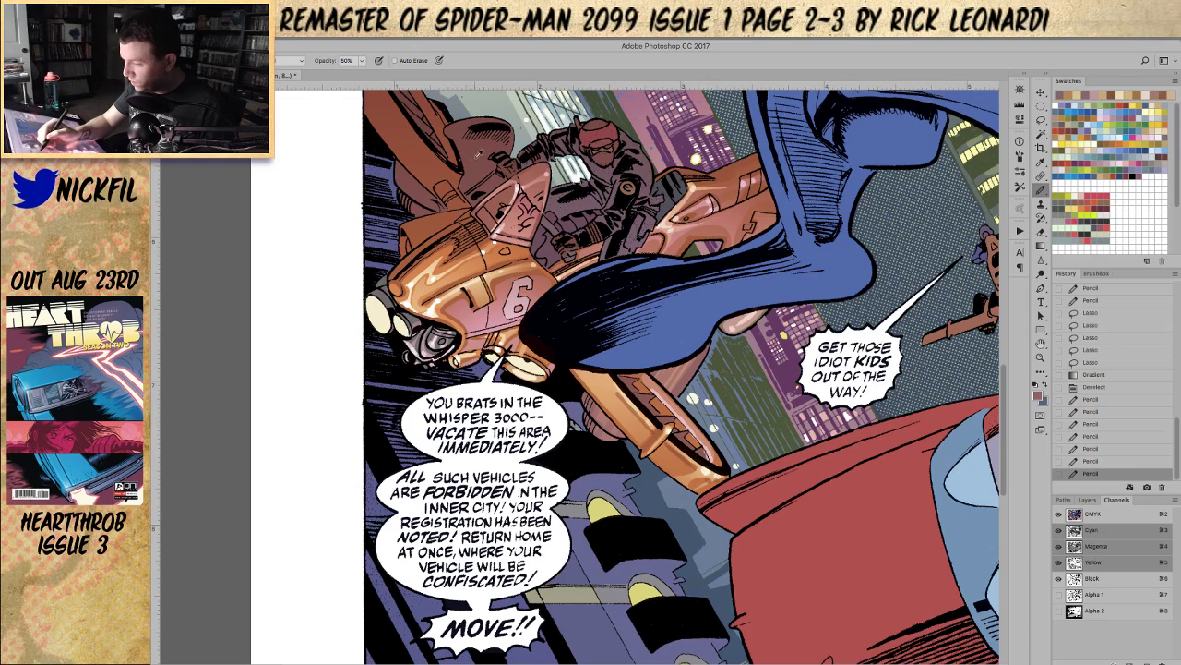
mouse_move(599, 410)
mouse_down()
mouse_move(587, 399)
mouse_move(600, 412)
mouse_move(582, 423)
mouse_move(589, 437)
mouse_move(613, 426)
mouse_move(624, 436)
mouse_up()
key(super+z)
Step: Pencil brown shading between the blue boot and the lower wheel at 100% opacity
key(0)
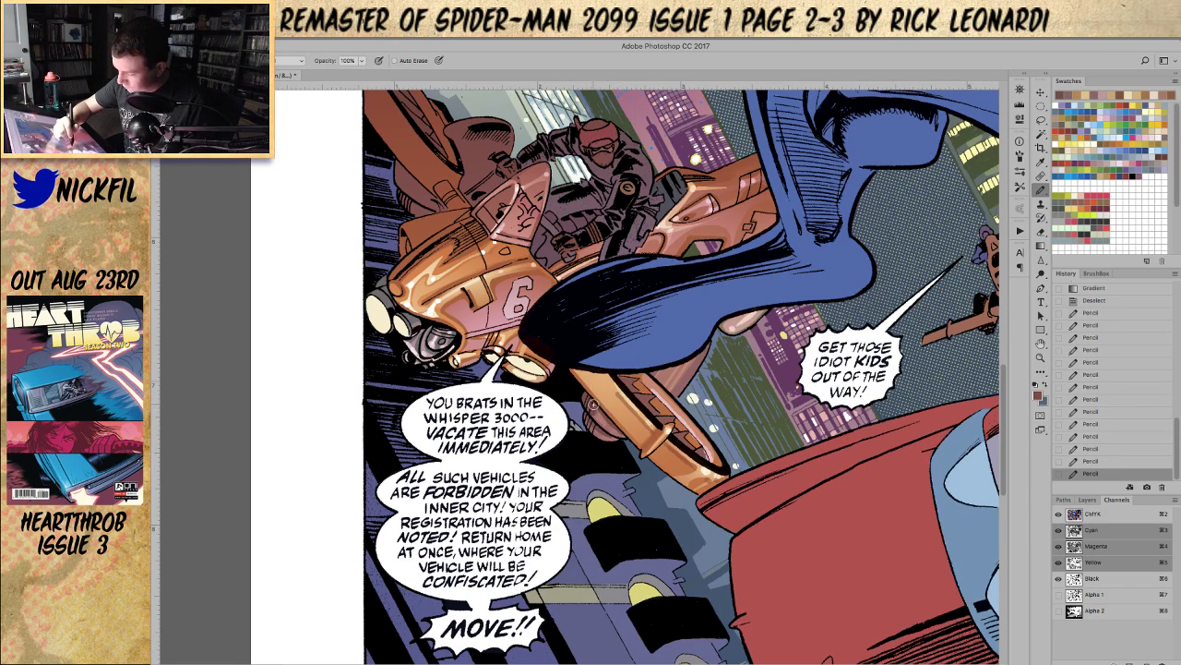
drag(706, 349, 682, 392)
drag(685, 387, 679, 399)
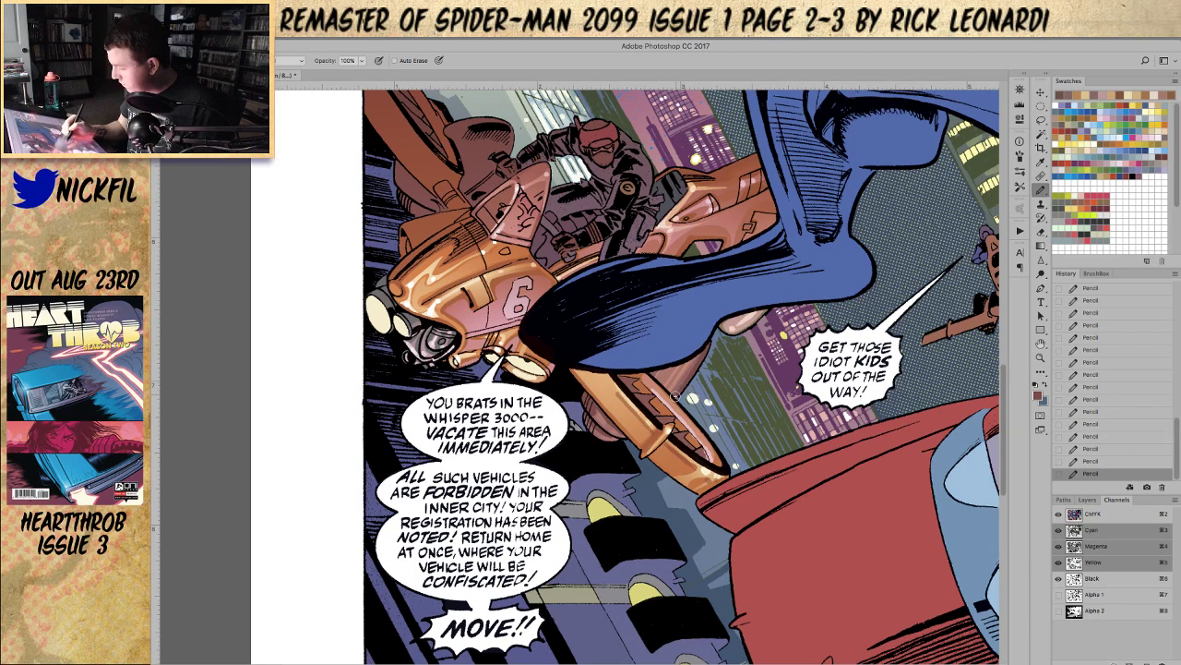
Step: Sample the pale cream from the bike's lower lamp and pencil over the number 6 on its front
click(1041, 342)
key(ctrl+minus)
key(ctrl+minus)
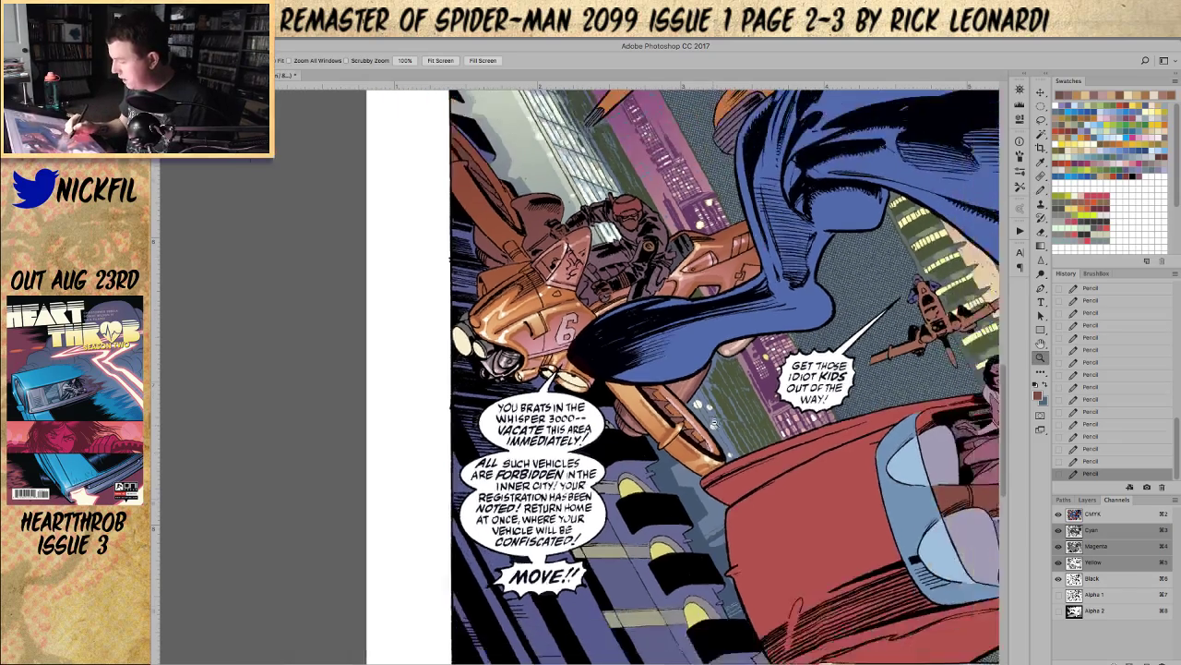
drag(835, 437, 709, 485)
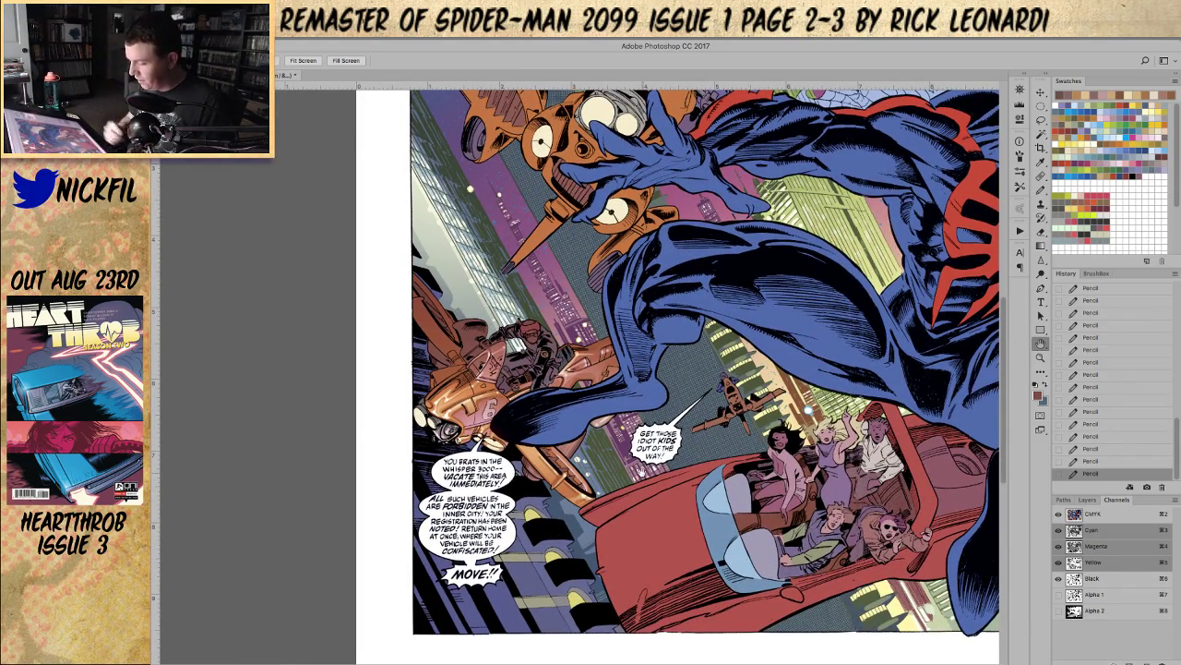
drag(568, 406, 635, 461)
click(1041, 190)
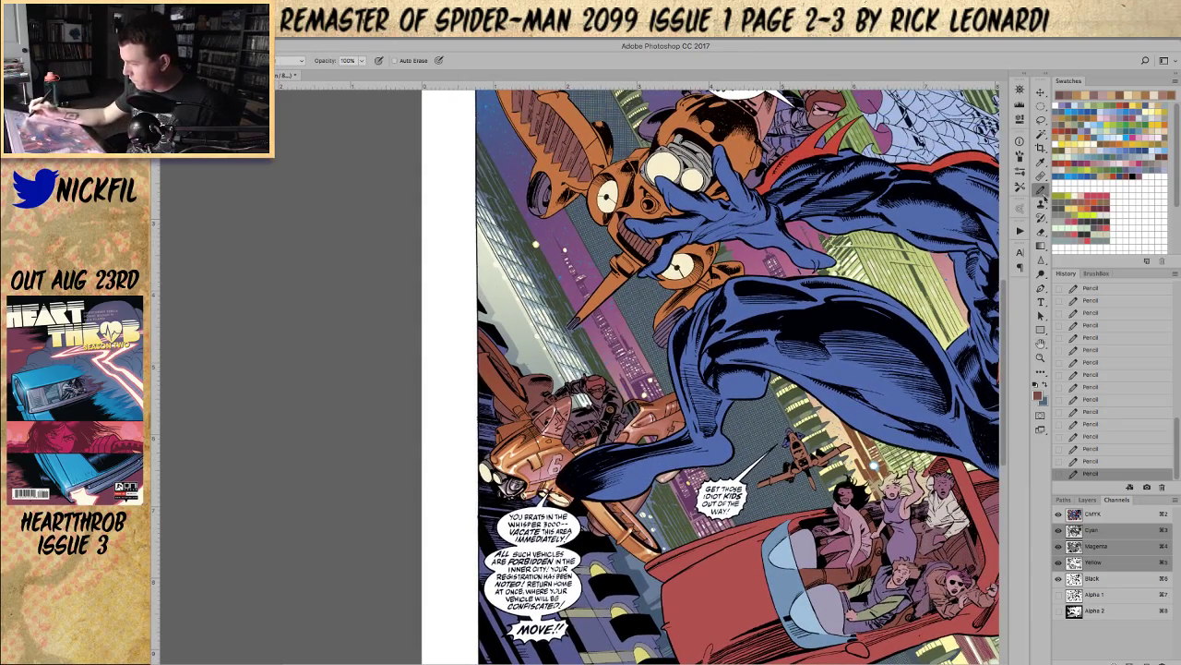
key(z)
drag(550, 481, 813, 390)
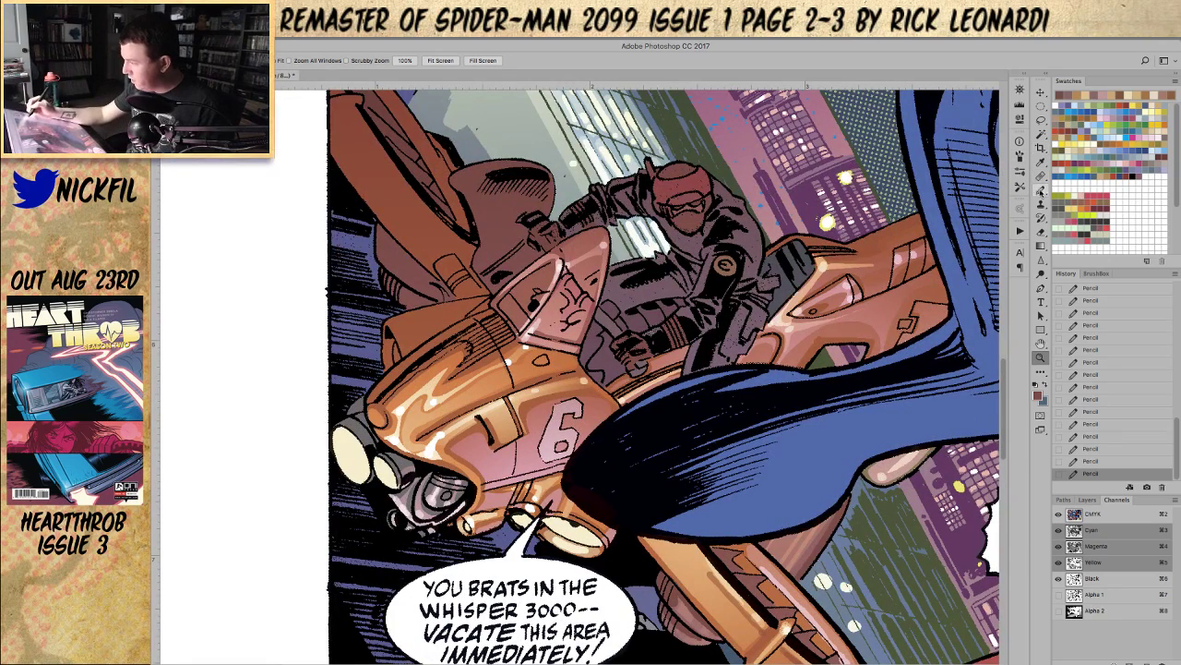
click(1041, 190)
alt+click(570, 528)
mouse_move(559, 412)
mouse_down()
mouse_move(543, 454)
mouse_move(566, 452)
mouse_move(573, 440)
mouse_move(561, 434)
mouse_up()
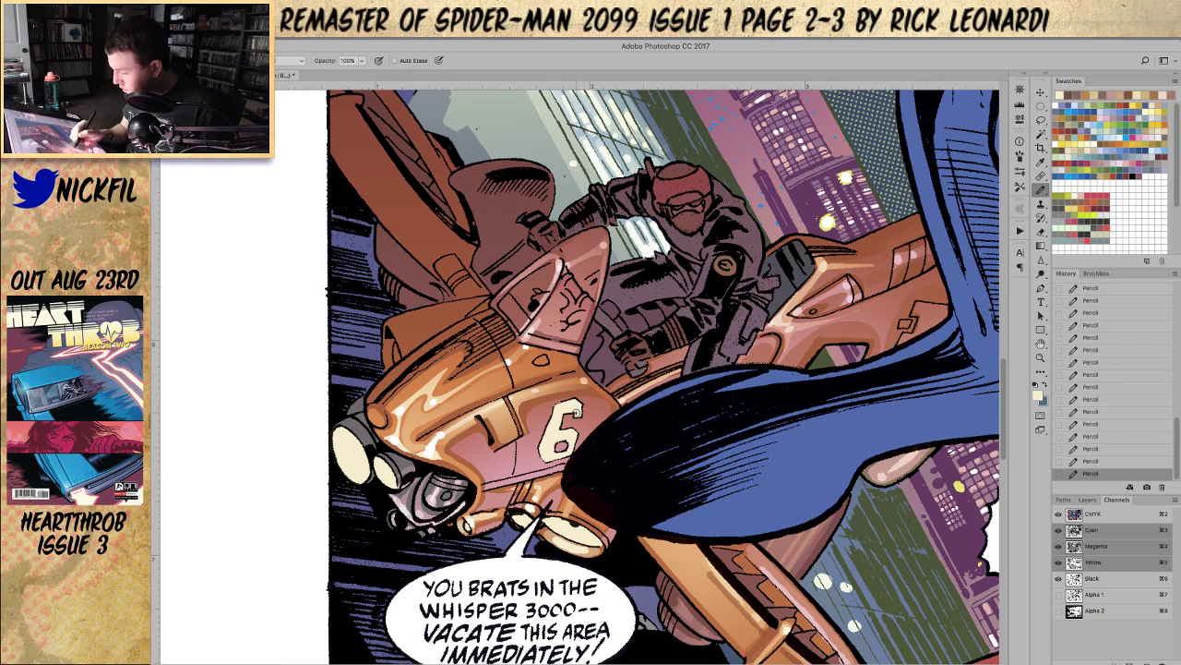
Step: Choose the white swatch and pencil the bike's round headlights at 100% opacity
key(z)
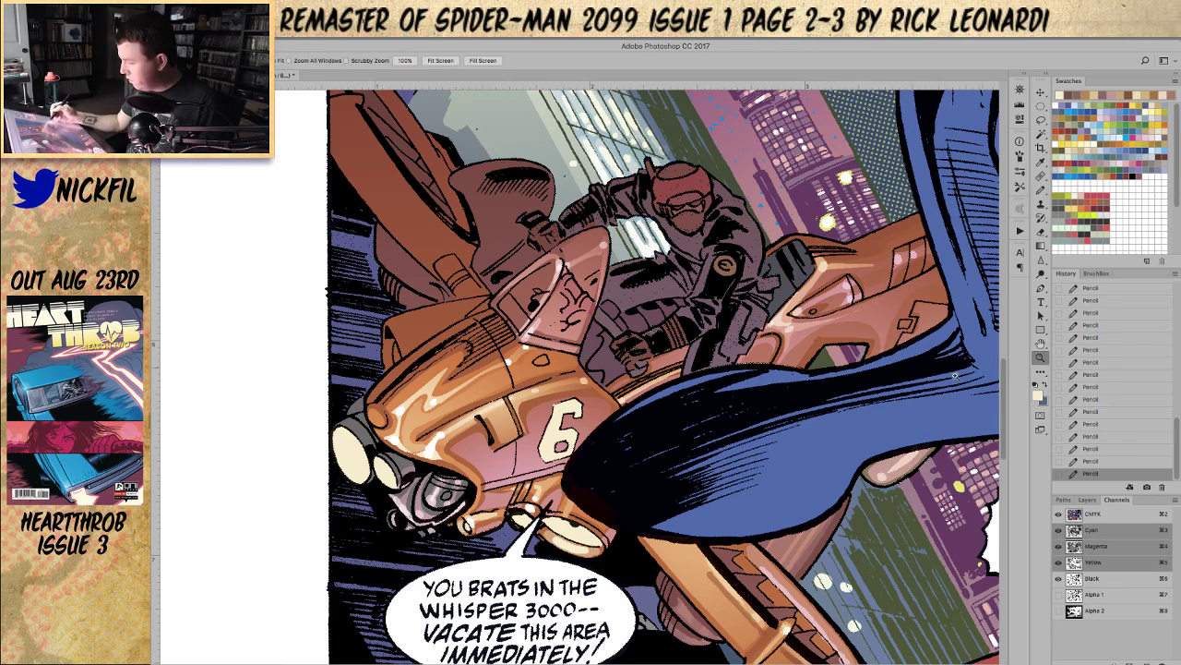
alt+click(583, 471)
key(b)
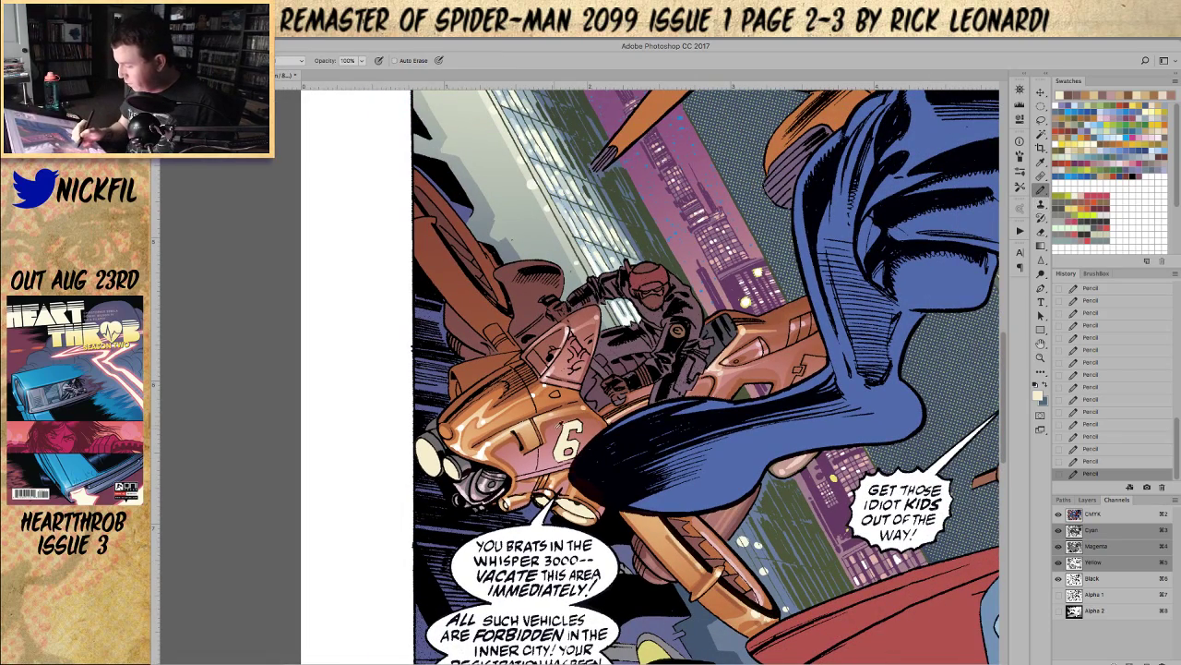
alt+click(559, 424)
click(1040, 357)
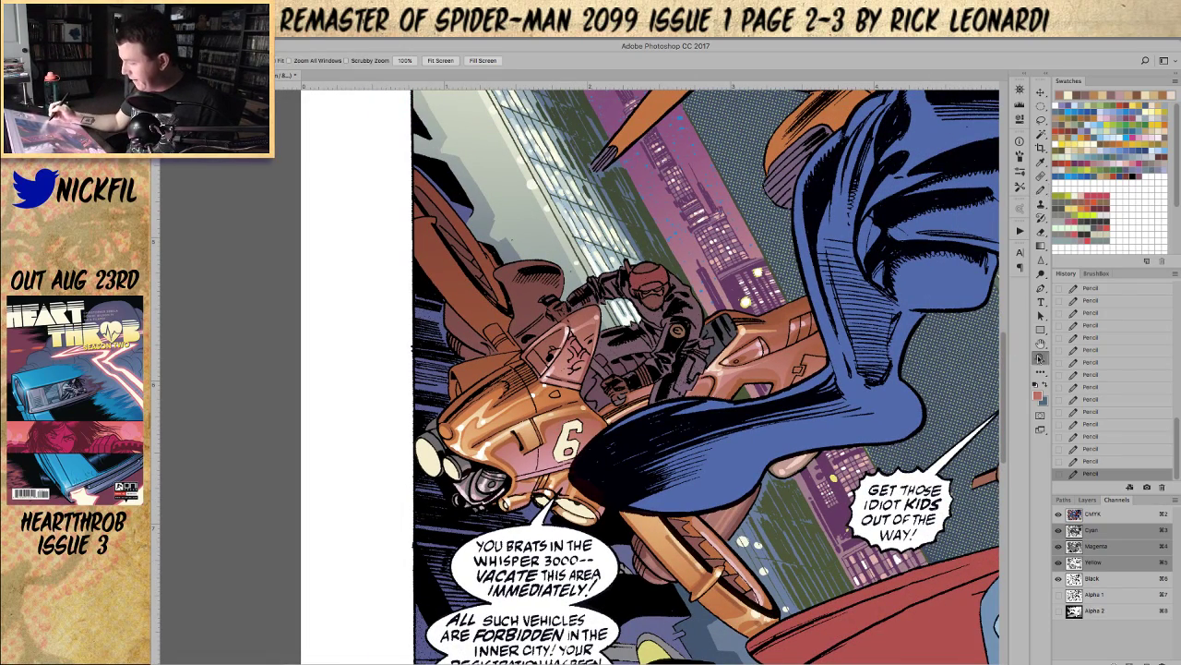
alt+click(611, 487)
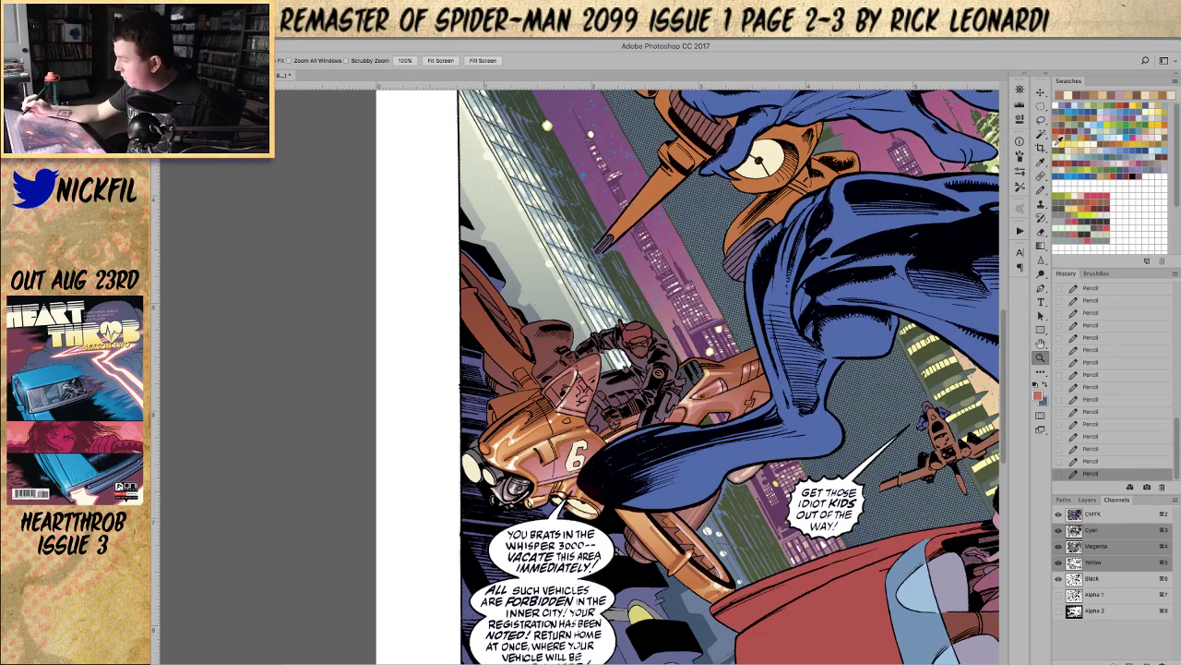
click(1056, 144)
click(1041, 191)
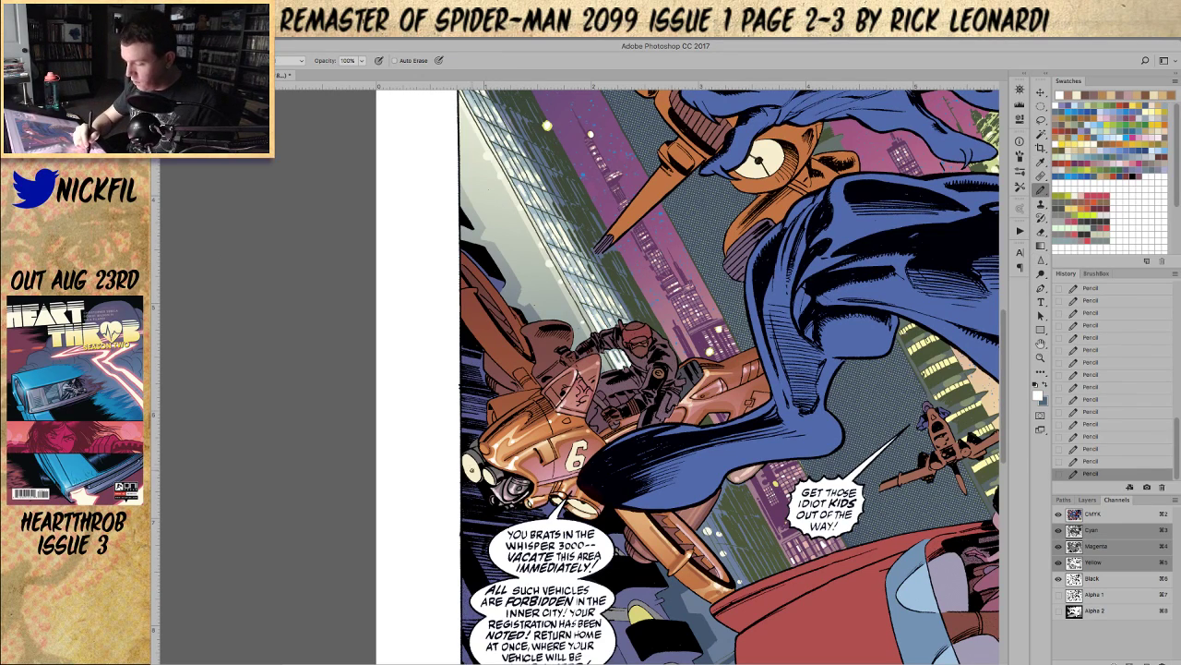
drag(473, 471, 470, 467)
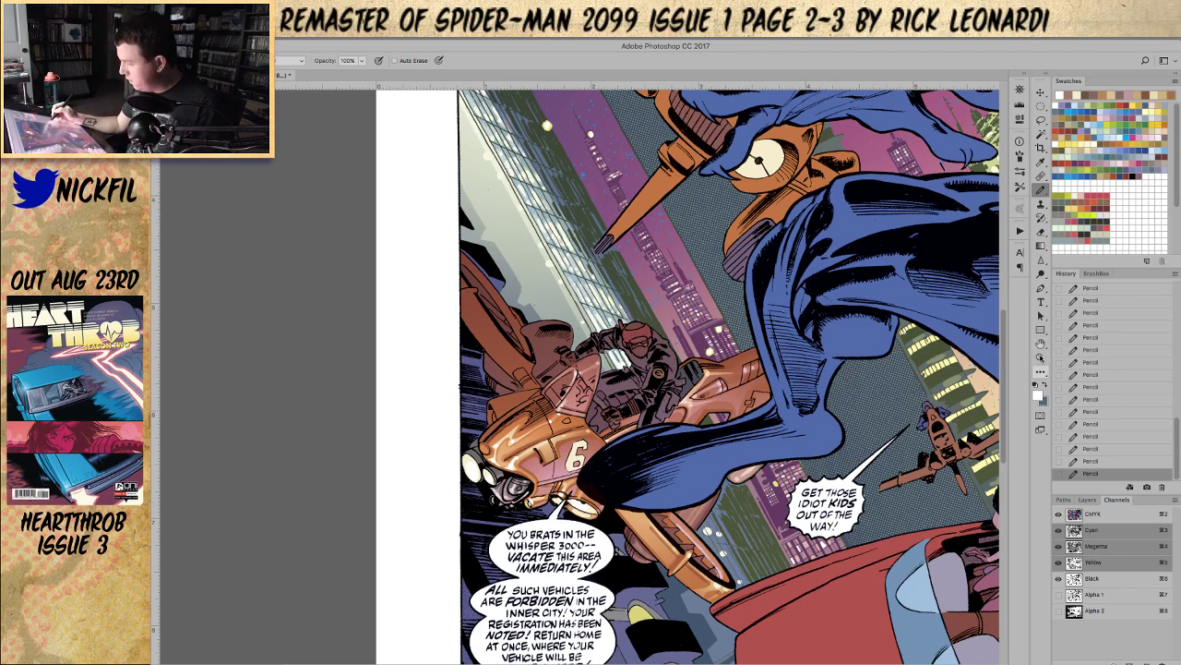
Step: Examine the bike, its rider and the buildings behind them
key(space)
drag(601, 501, 514, 526)
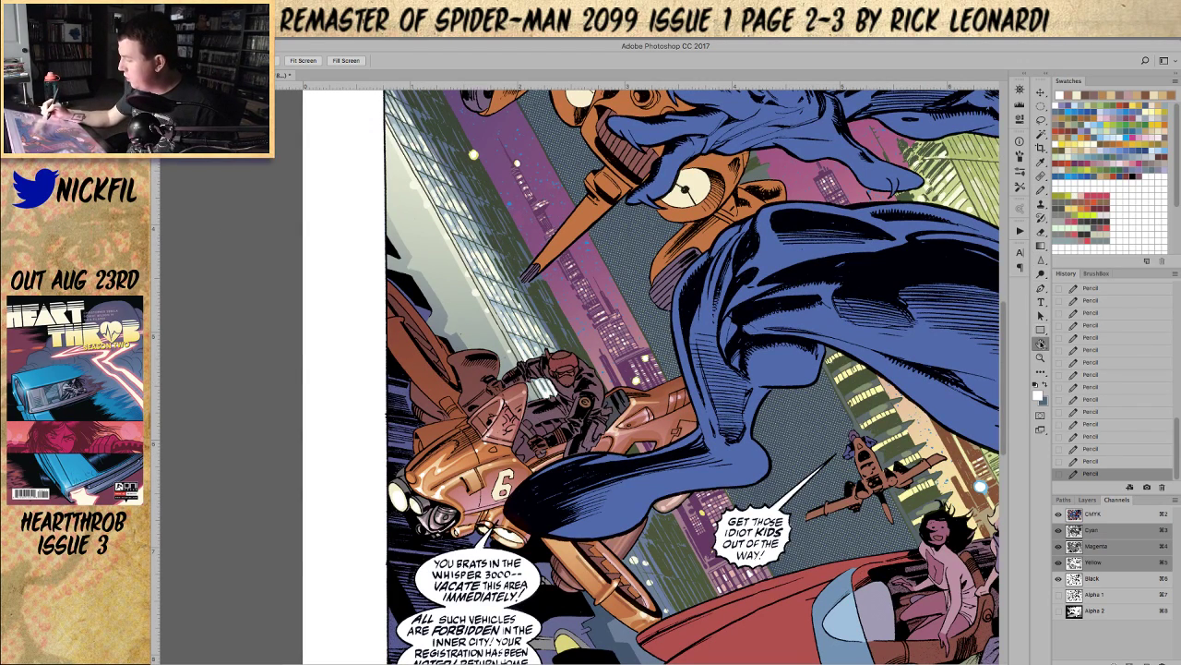
drag(558, 430, 646, 461)
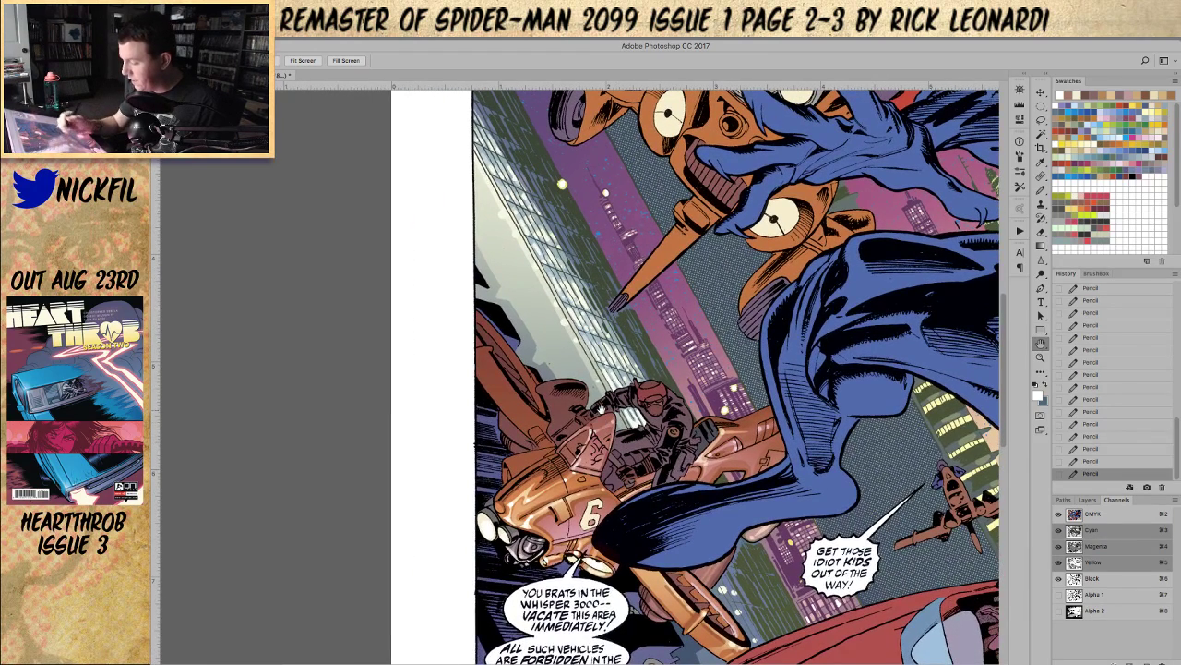
click(1043, 120)
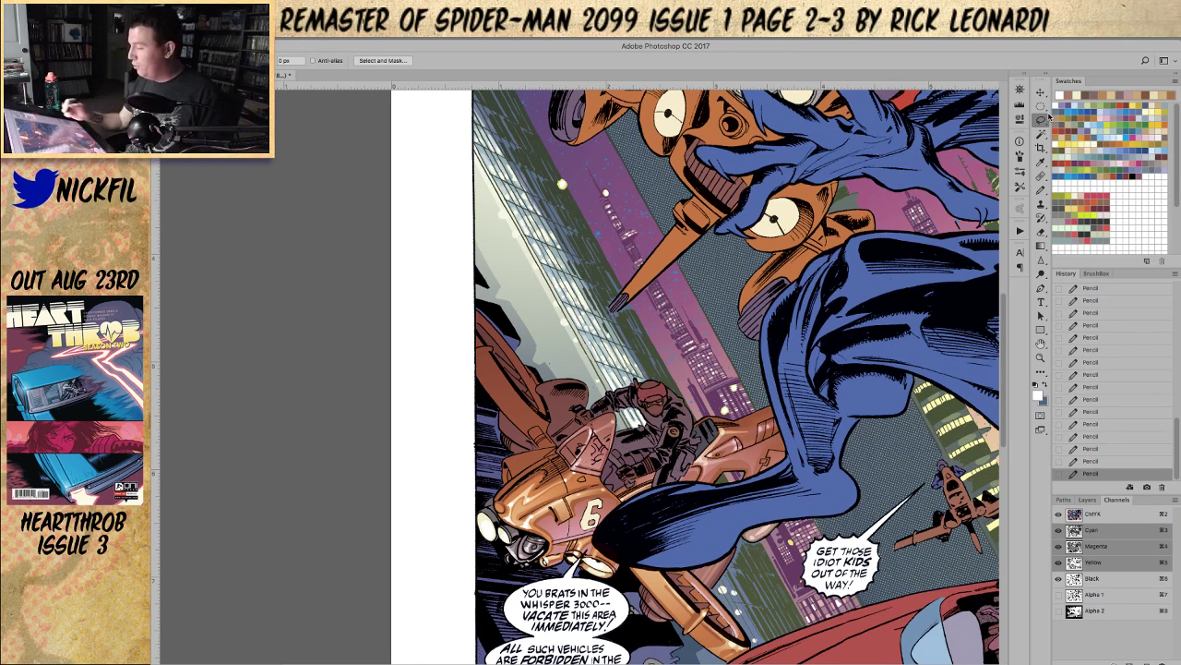
key(z)
click(504, 369)
click(504, 369)
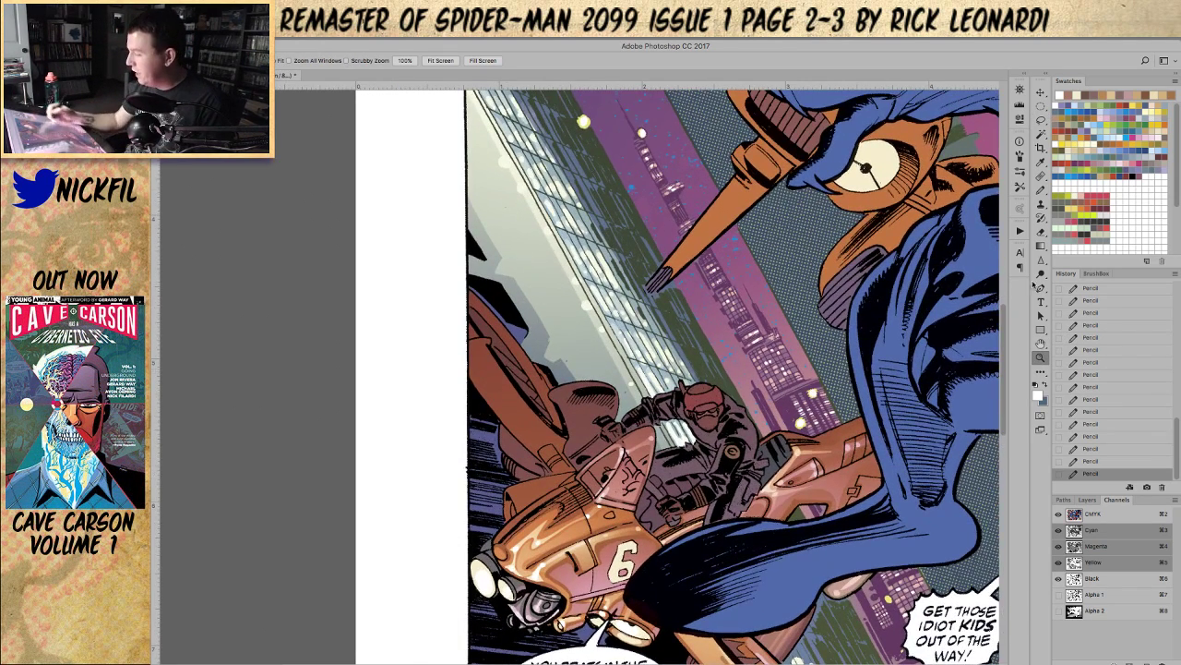
click(1041, 343)
drag(766, 369, 790, 385)
drag(938, 316, 895, 281)
key(l)
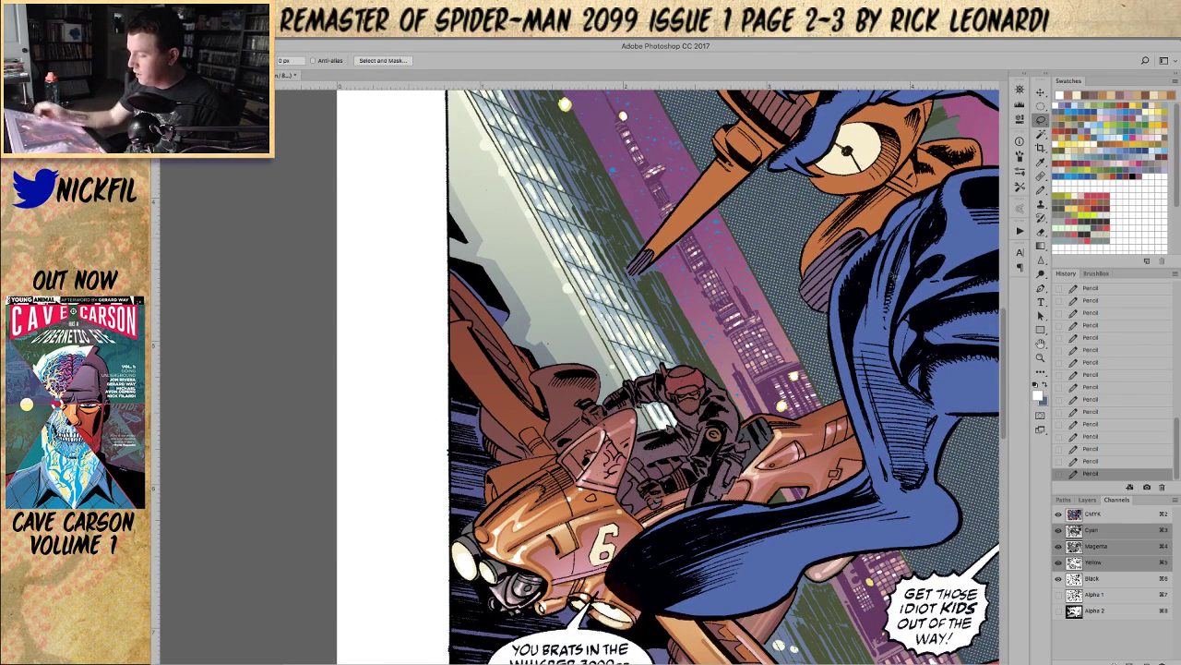
Step: Lasso the bike's upper wheel housing, the rounded pod beside it and the adjoining brown body panels
mouse_move(456, 329)
mouse_down()
mouse_move(476, 328)
mouse_move(454, 332)
mouse_move(460, 312)
mouse_up()
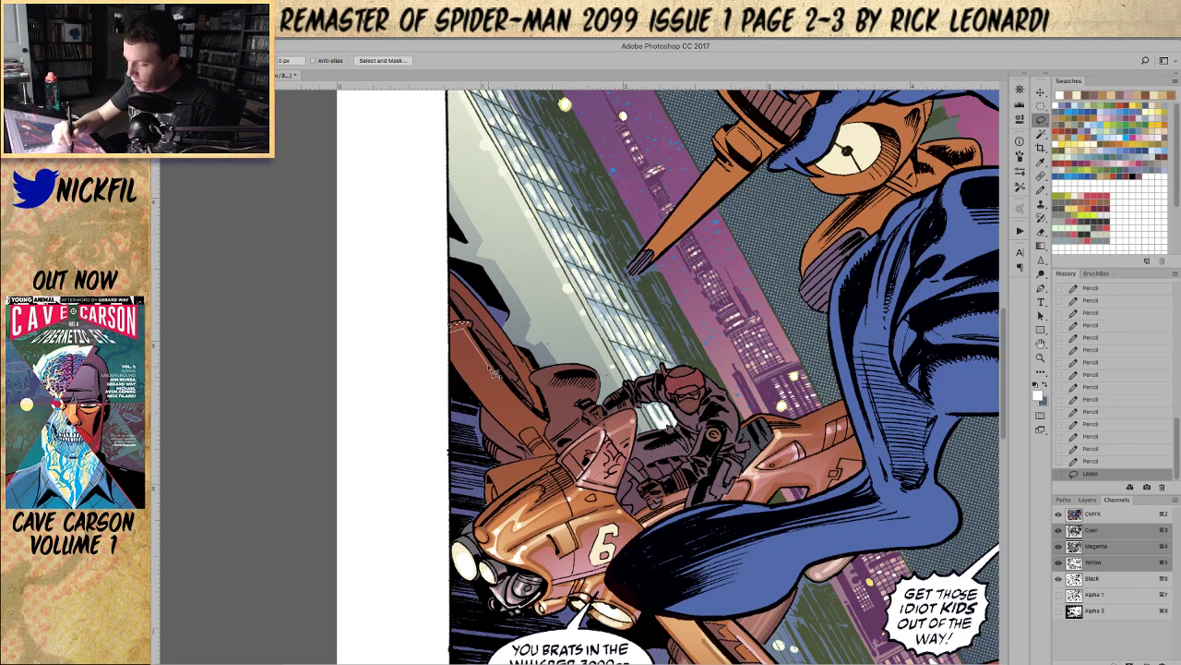
drag(523, 406, 541, 425)
mouse_move(559, 385)
mouse_down()
mouse_move(596, 393)
mouse_move(598, 406)
mouse_move(546, 447)
mouse_move(555, 390)
mouse_up()
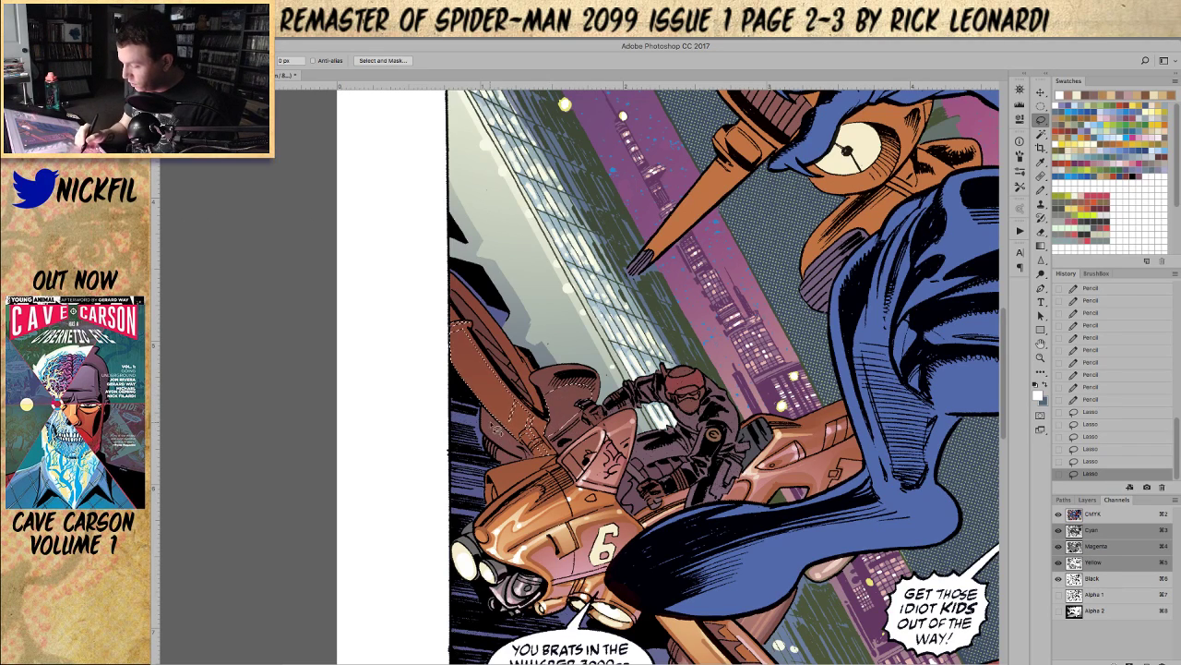
mouse_move(505, 444)
mouse_down()
mouse_move(534, 462)
mouse_move(513, 422)
mouse_up()
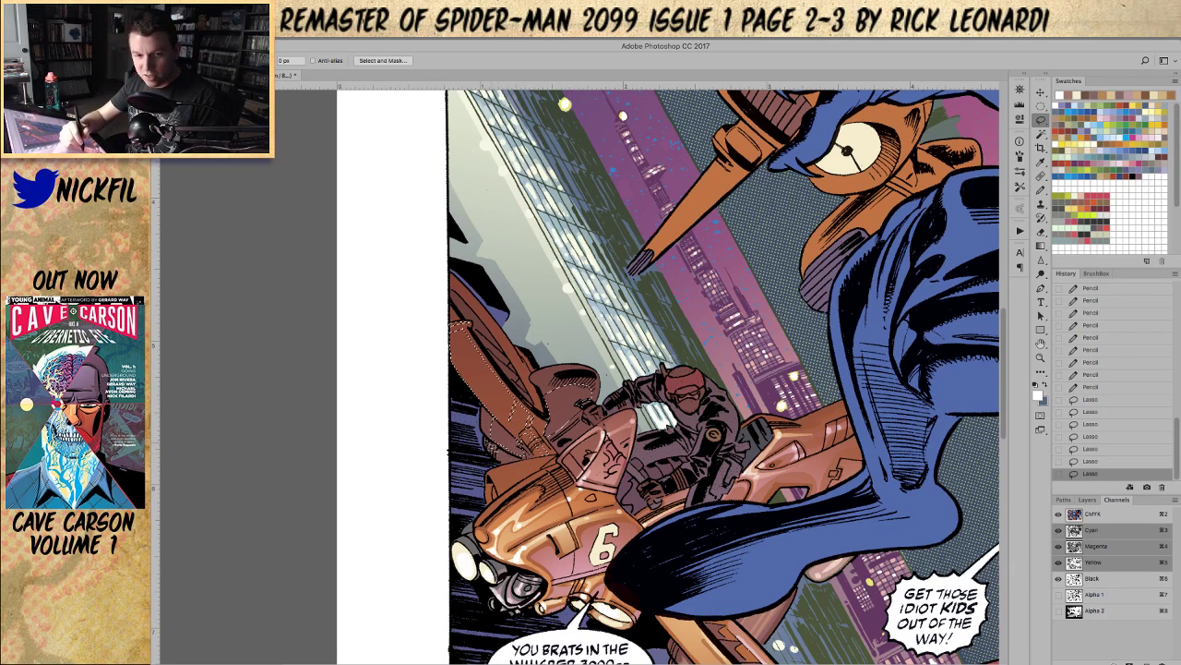
drag(504, 450, 528, 454)
key(space)
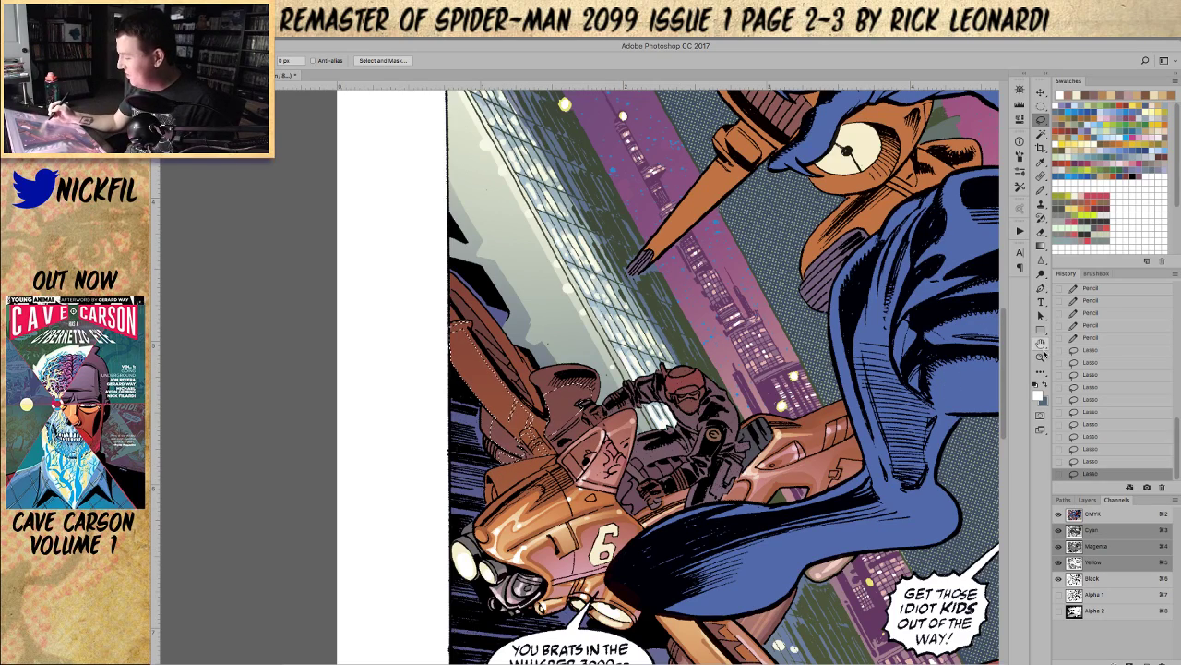
drag(459, 325, 382, 345)
drag(639, 505, 640, 488)
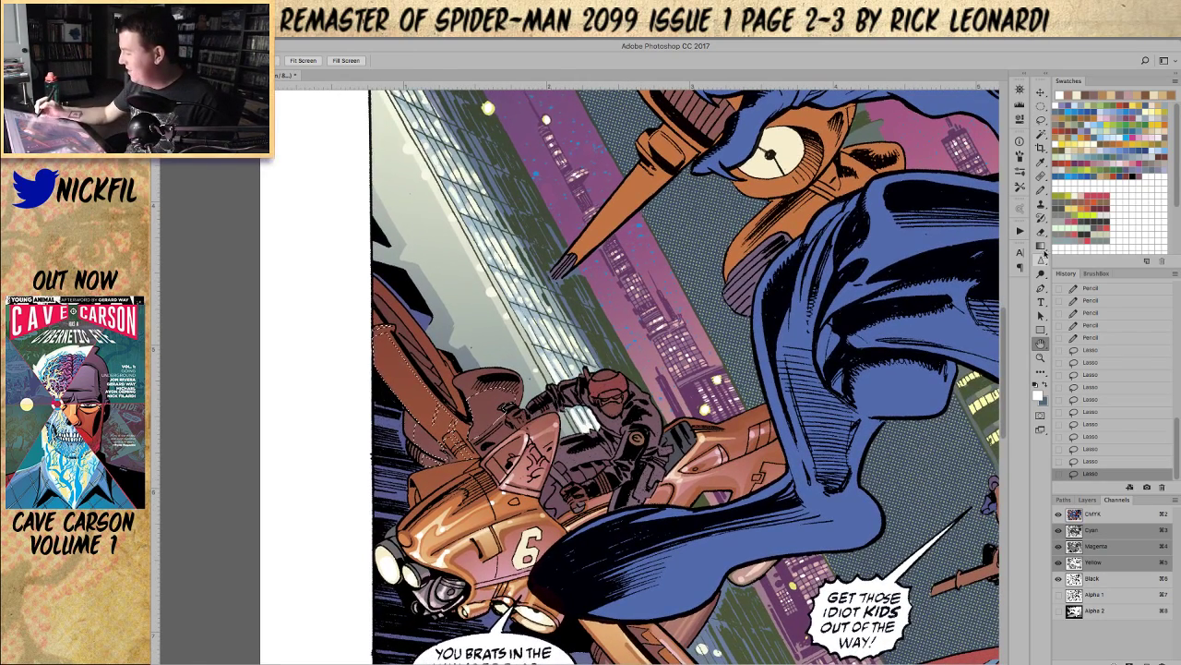
Step: Sample orange from the bike and apply it to the selected wheel parts with a 100% Screen gradient, then deselect
click(1041, 249)
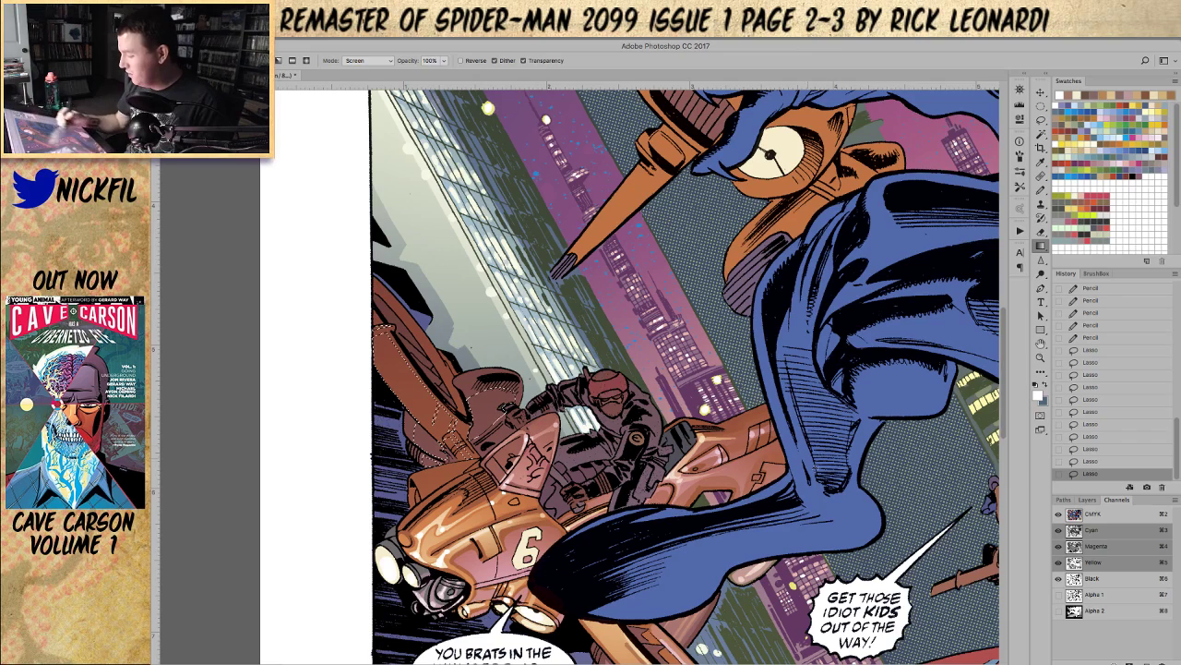
click(1041, 343)
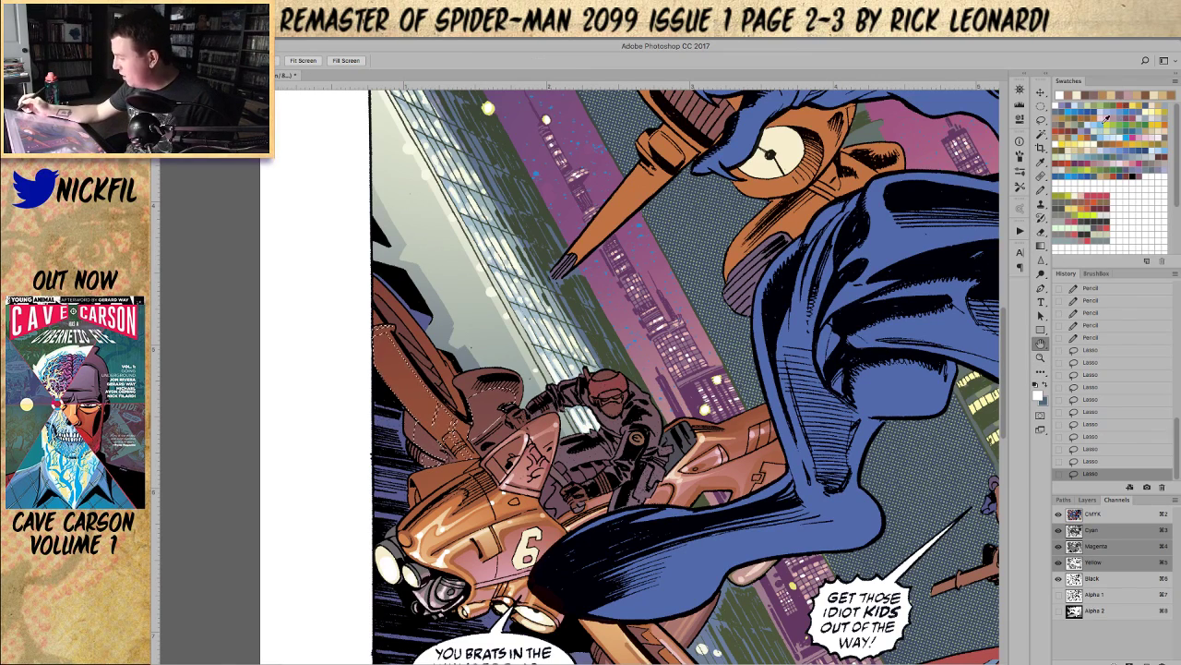
click(1106, 121)
drag(444, 262, 497, 203)
key(z)
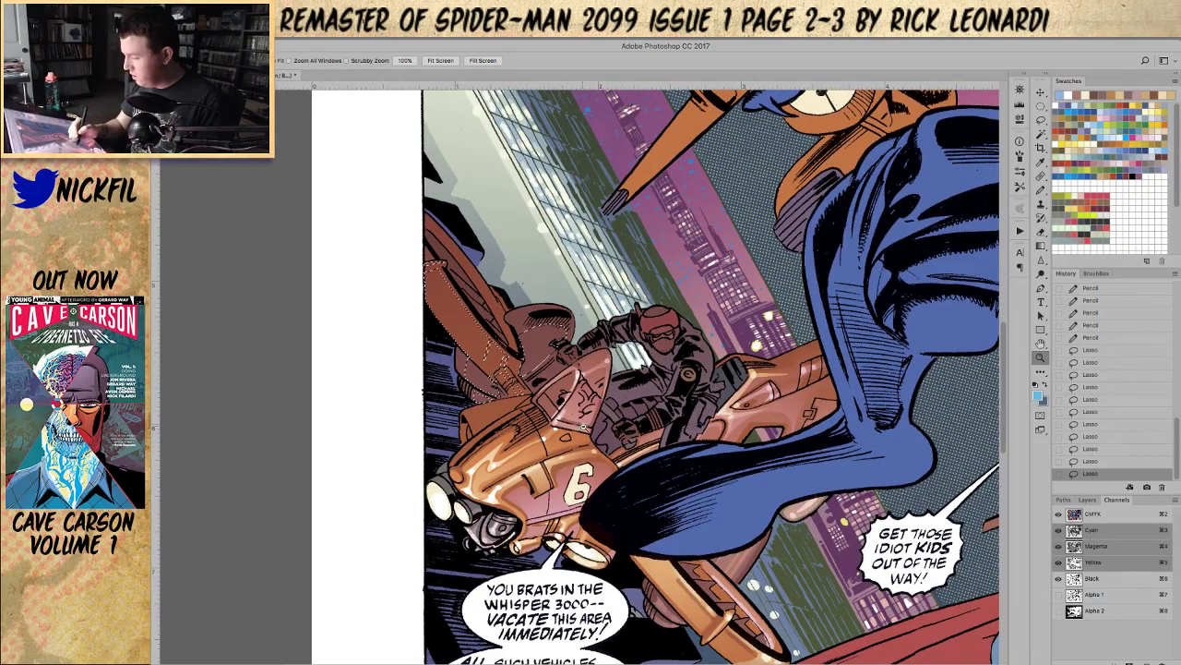
alt+click(582, 426)
key(h)
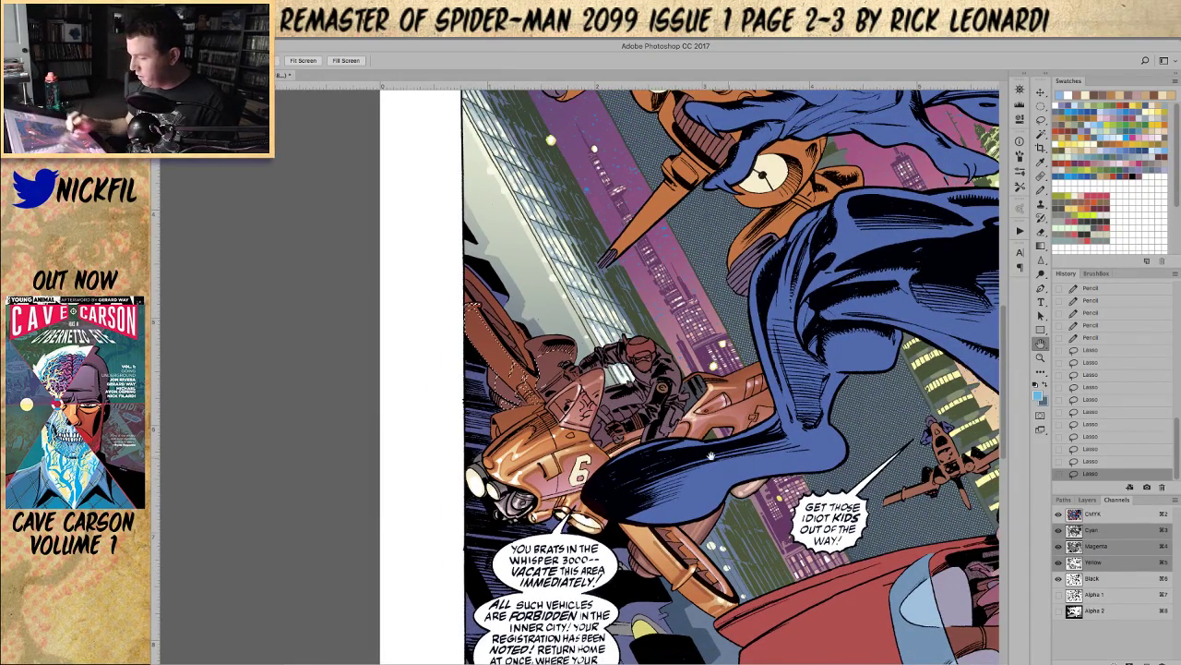
drag(689, 446, 673, 498)
key(g)
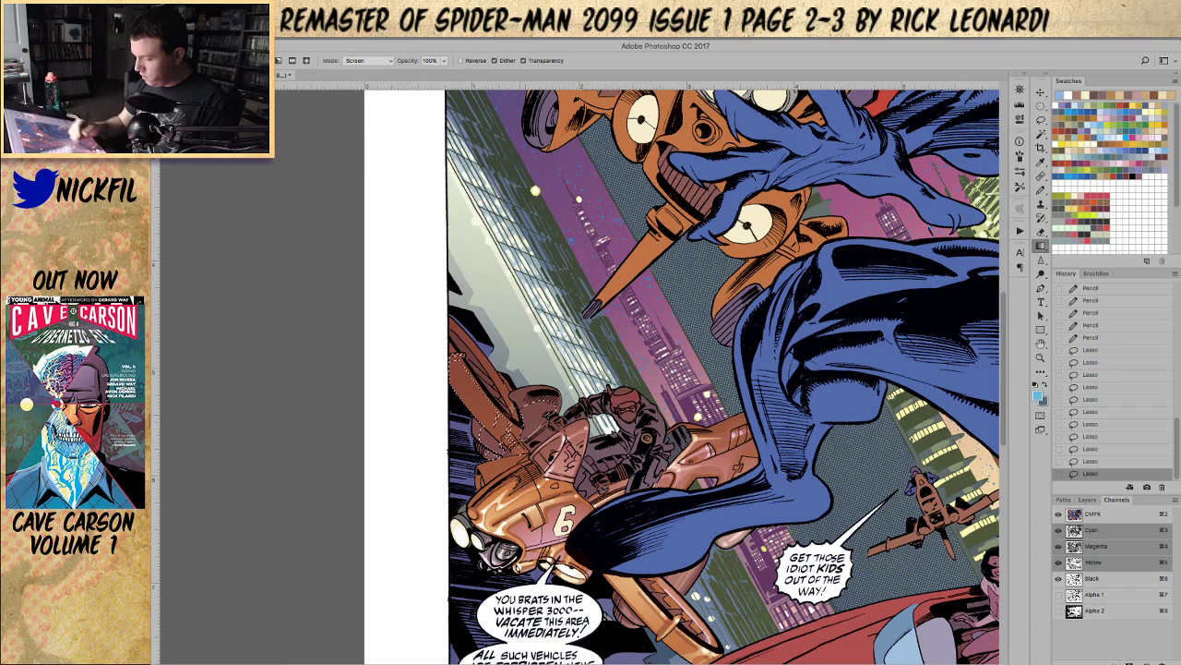
alt+click(511, 463)
drag(499, 454, 502, 415)
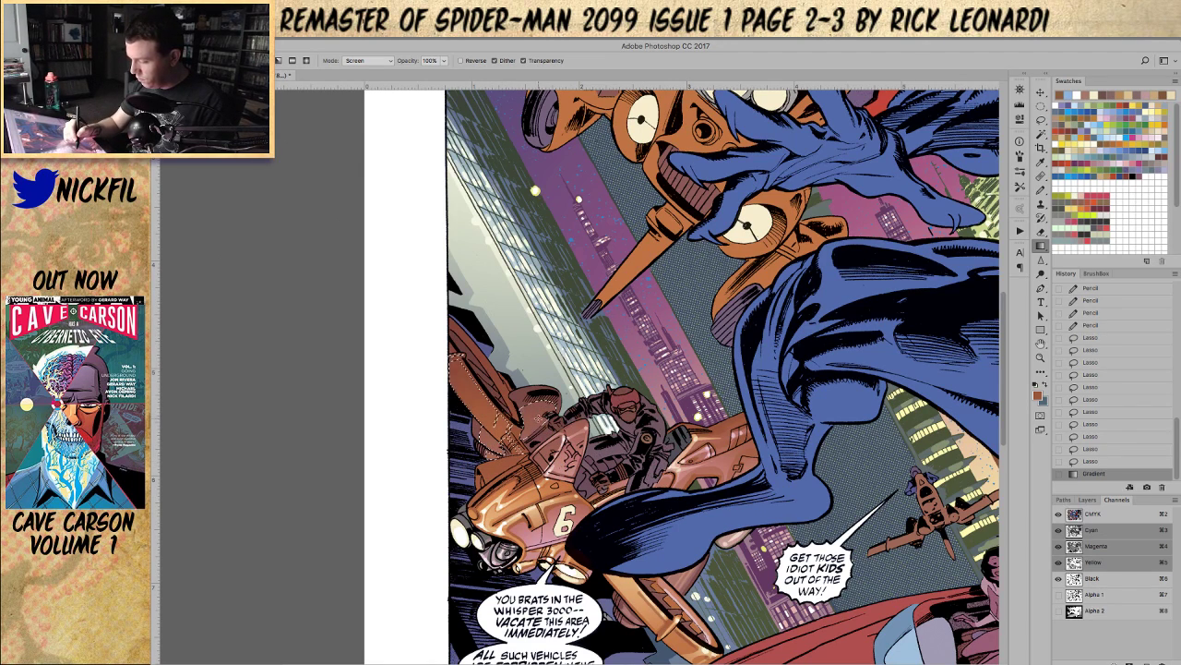
key(ctrl+d)
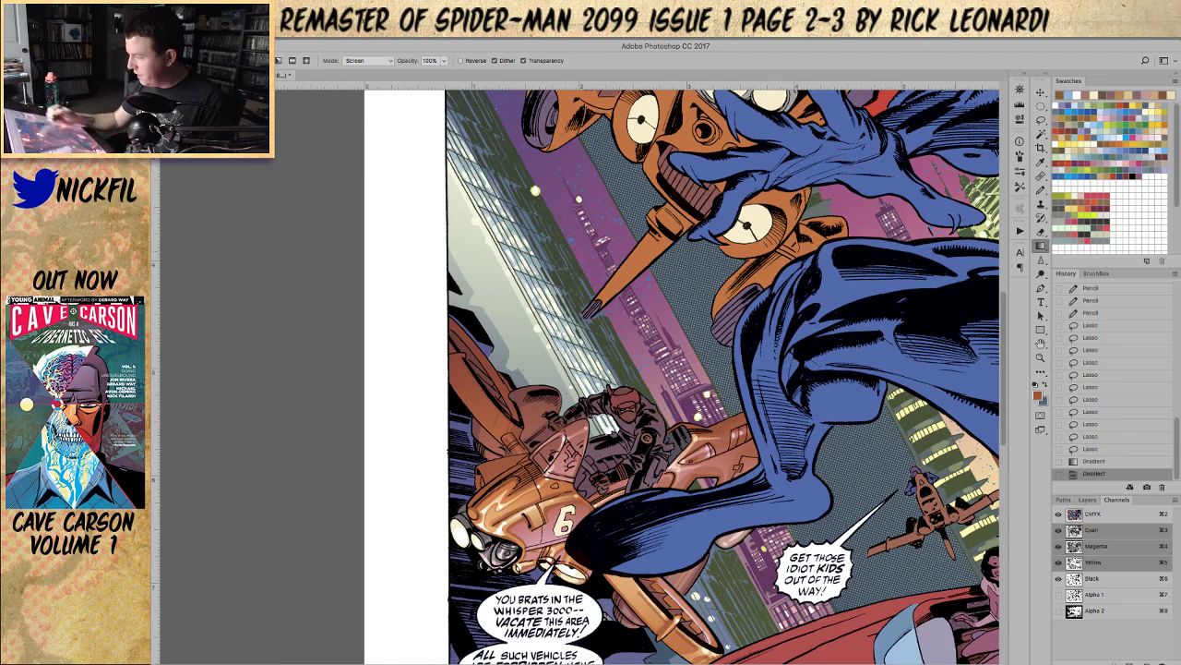
Step: Change the pencil's blend mode, sample the bike's orange tones and pencil highlights on the upper wheel housing at 50% opacity
key(b)
drag(506, 435, 509, 426)
key(ctrl+z)
click(284, 63)
click(285, 154)
alt+click(511, 438)
mouse_move(519, 430)
mouse_down()
mouse_move(520, 451)
mouse_move(495, 430)
mouse_move(512, 399)
mouse_move(499, 411)
mouse_move(520, 436)
mouse_up()
alt+click(501, 426)
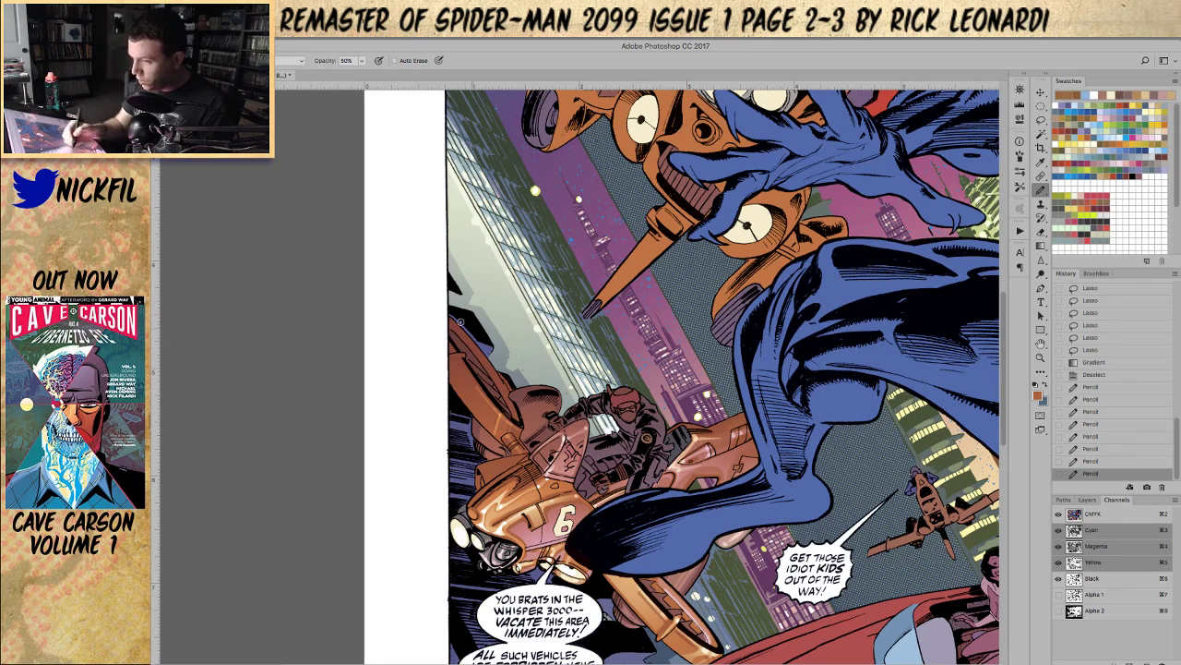
Step: Switch the pencil's blend mode again and add small orange touches to the lower part of the wheel housing
click(280, 61)
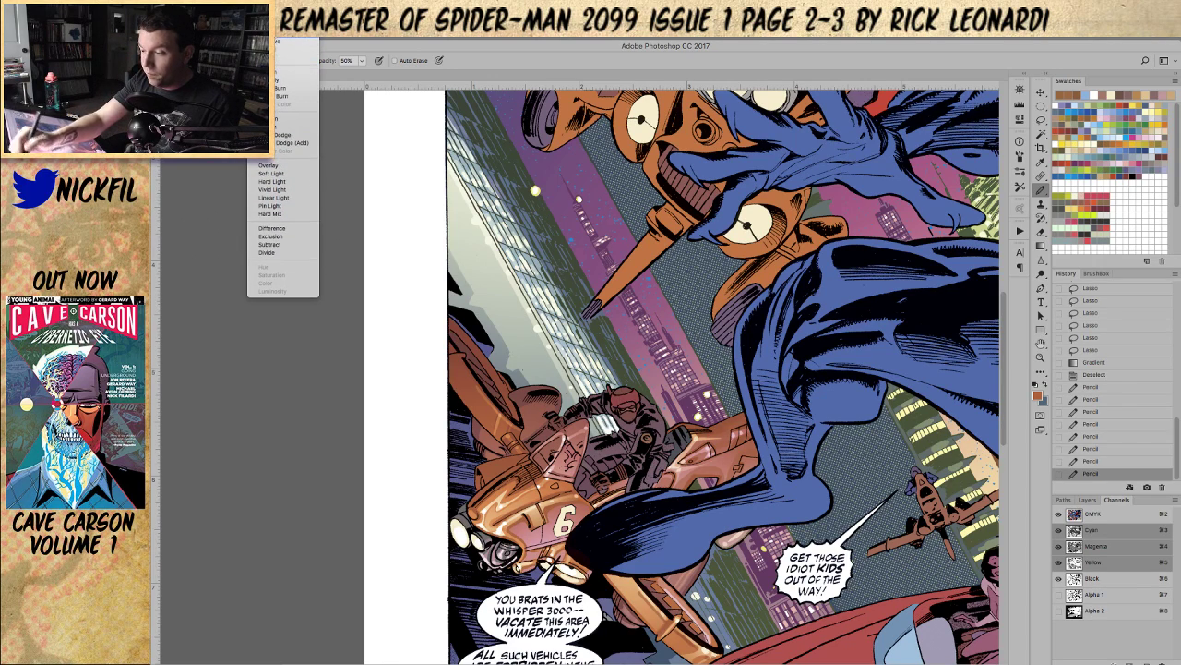
click(268, 35)
click(499, 424)
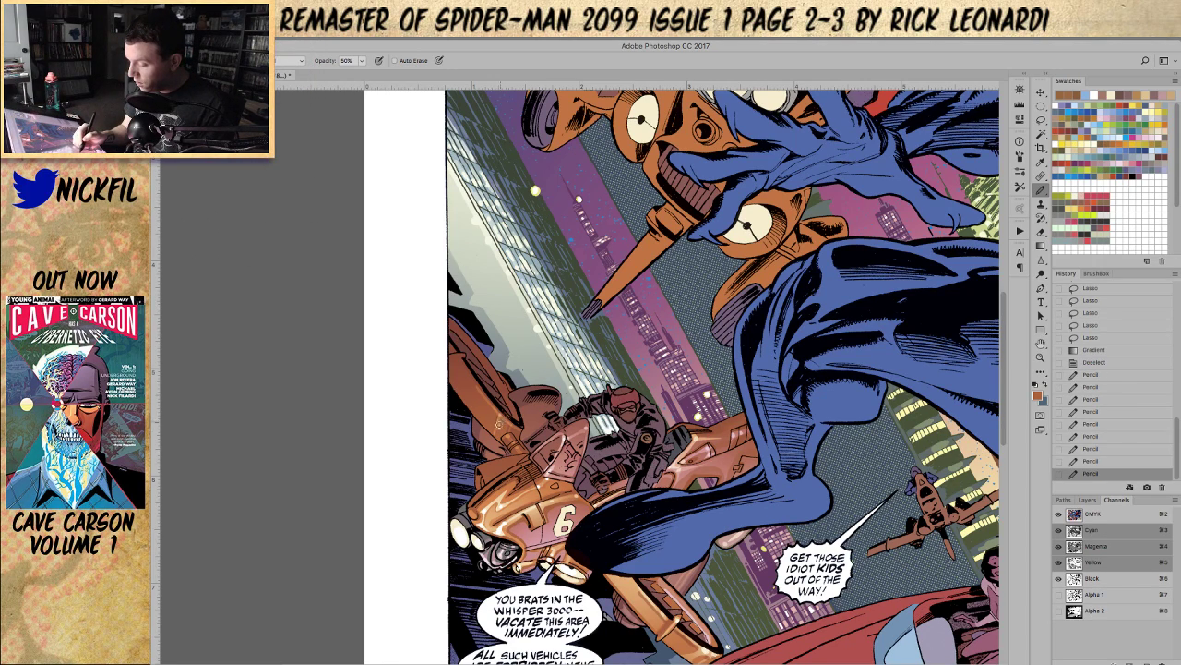
click(498, 433)
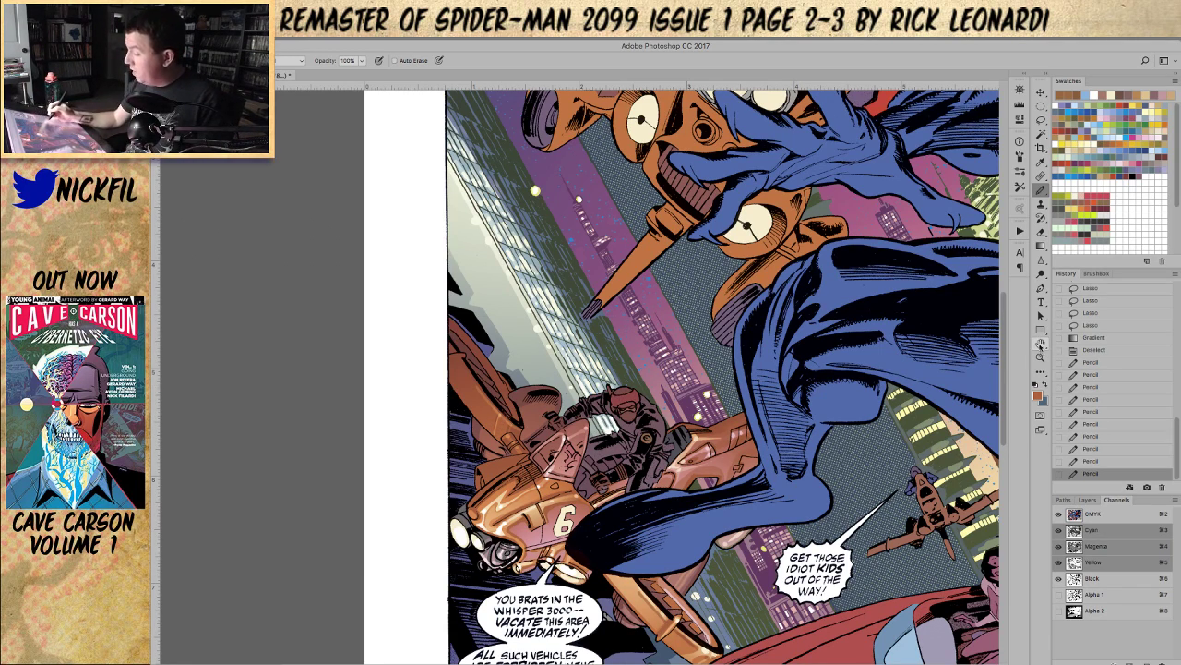
Step: Sample reddish brown from the bike and pencil shading on the upper wheel housing and rounded pod at 100% opacity
click(1040, 343)
drag(601, 483, 620, 455)
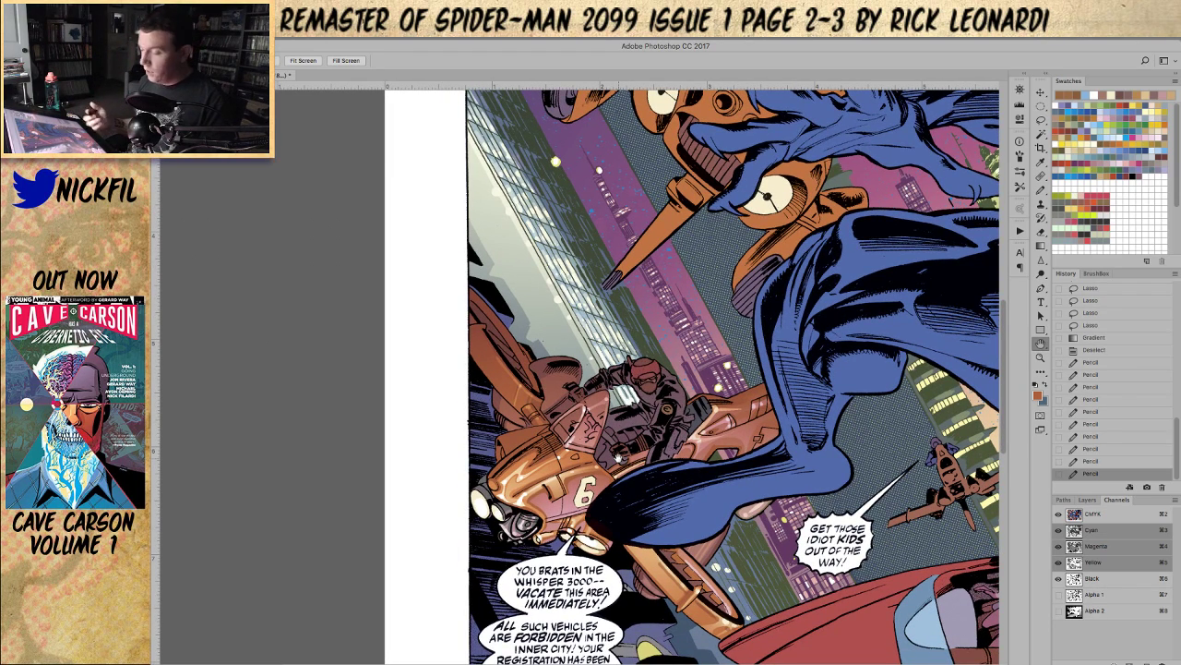
click(1041, 191)
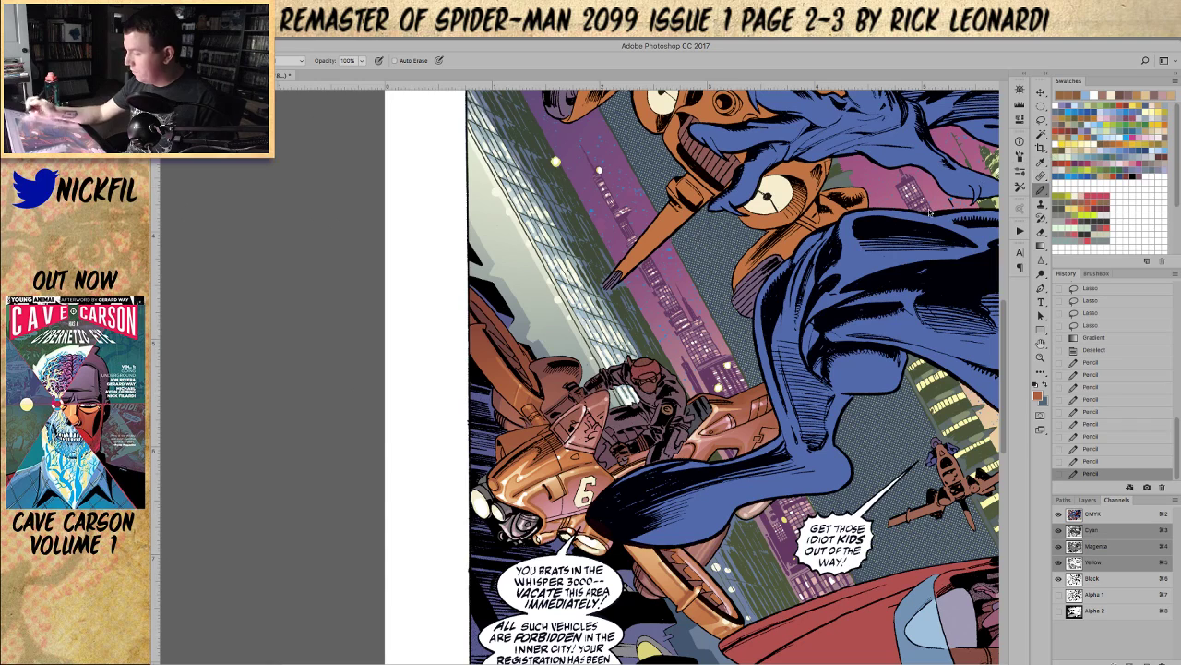
alt+click(513, 400)
drag(502, 409, 504, 400)
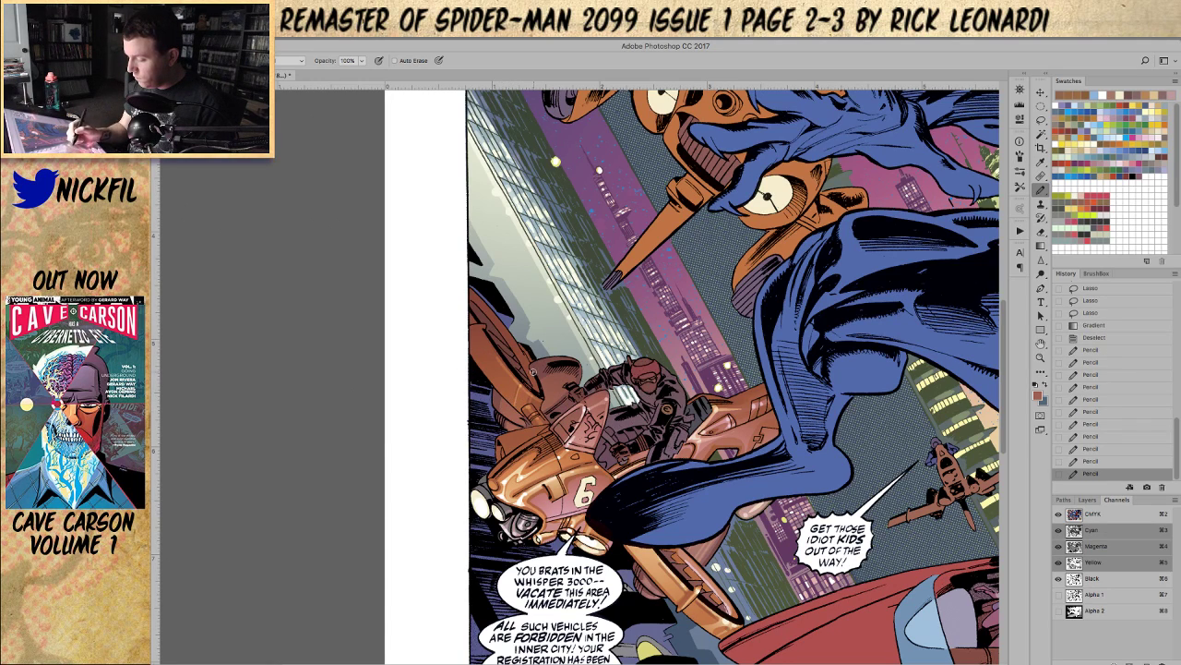
click(288, 61)
click(293, 154)
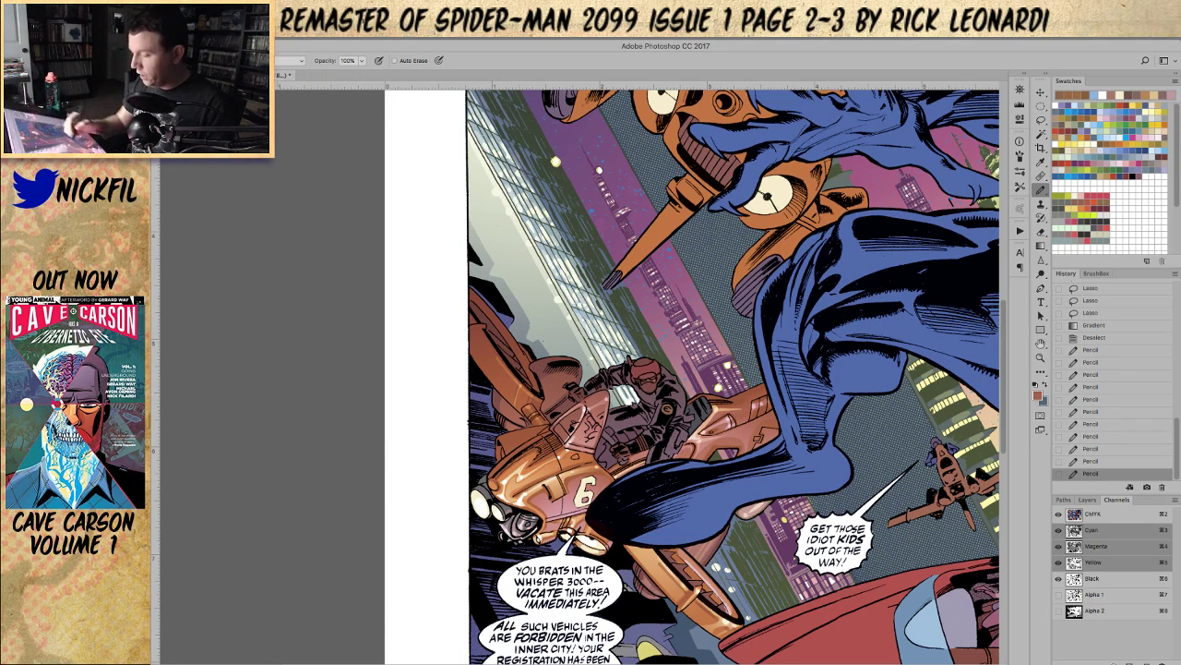
drag(550, 376, 558, 374)
mouse_move(500, 412)
mouse_down()
mouse_move(502, 400)
mouse_move(515, 421)
mouse_up()
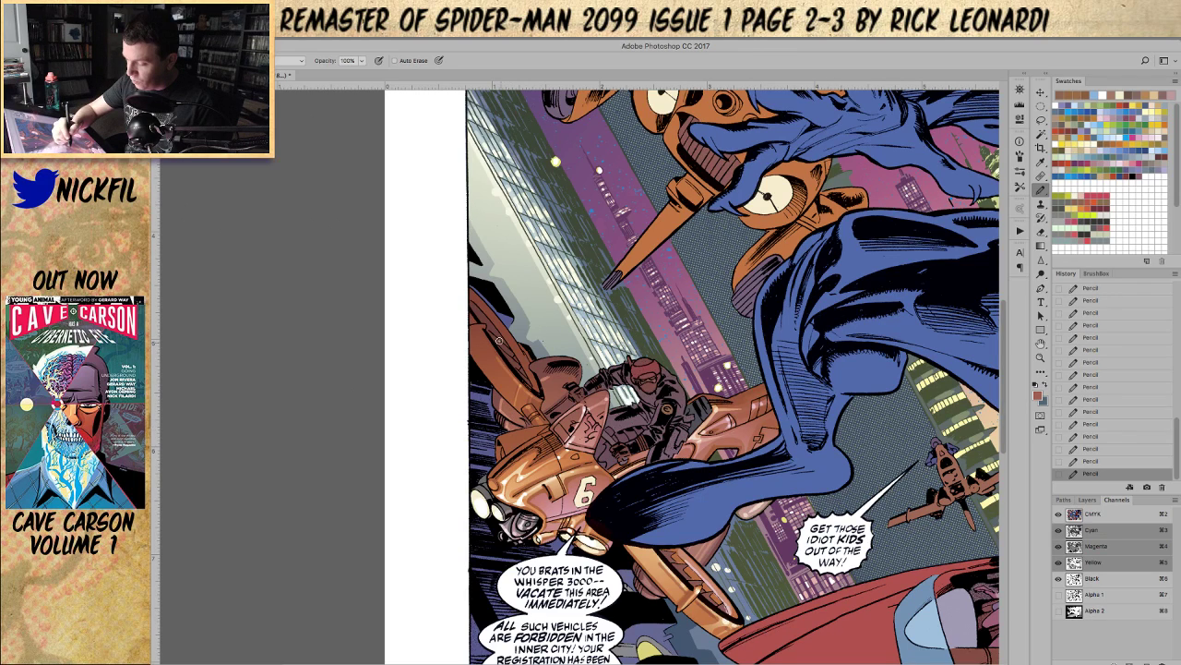
Step: Lasso the strut joining the upper wheel to the bike's body, lighten it with orange Screen gradients and touch it up in pencil
click(1039, 345)
drag(697, 513, 699, 572)
click(1039, 122)
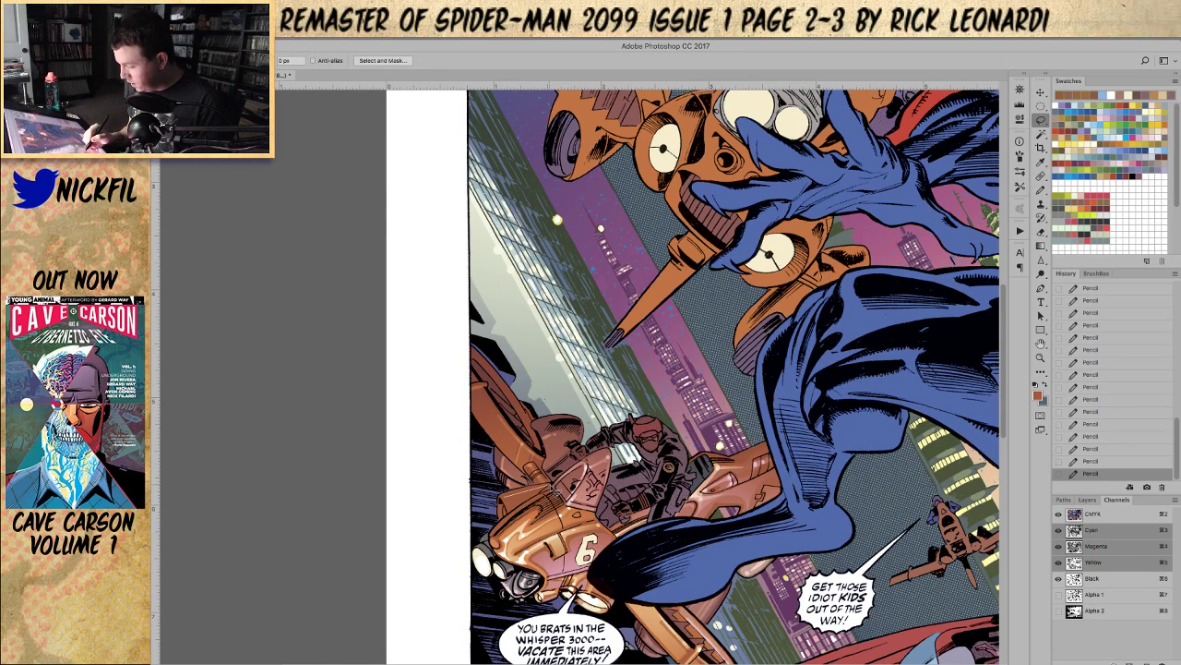
mouse_move(524, 493)
mouse_down()
mouse_move(526, 539)
mouse_move(522, 485)
mouse_move(522, 506)
mouse_up()
key(g)
key(ctrl+d)
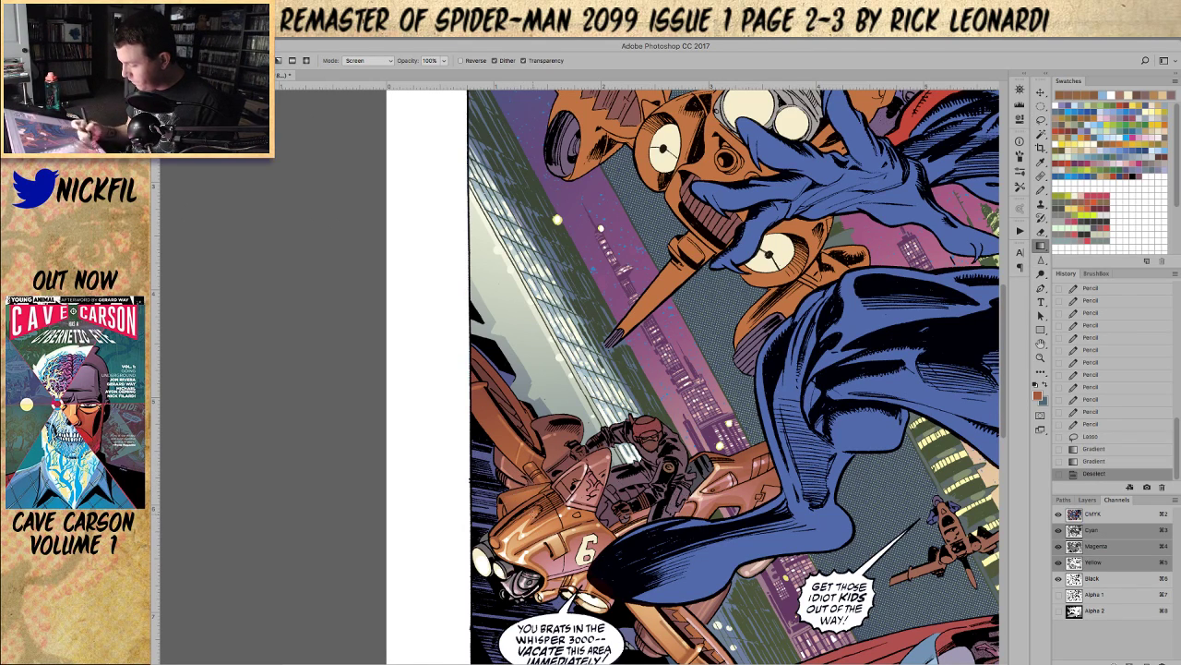
key(b)
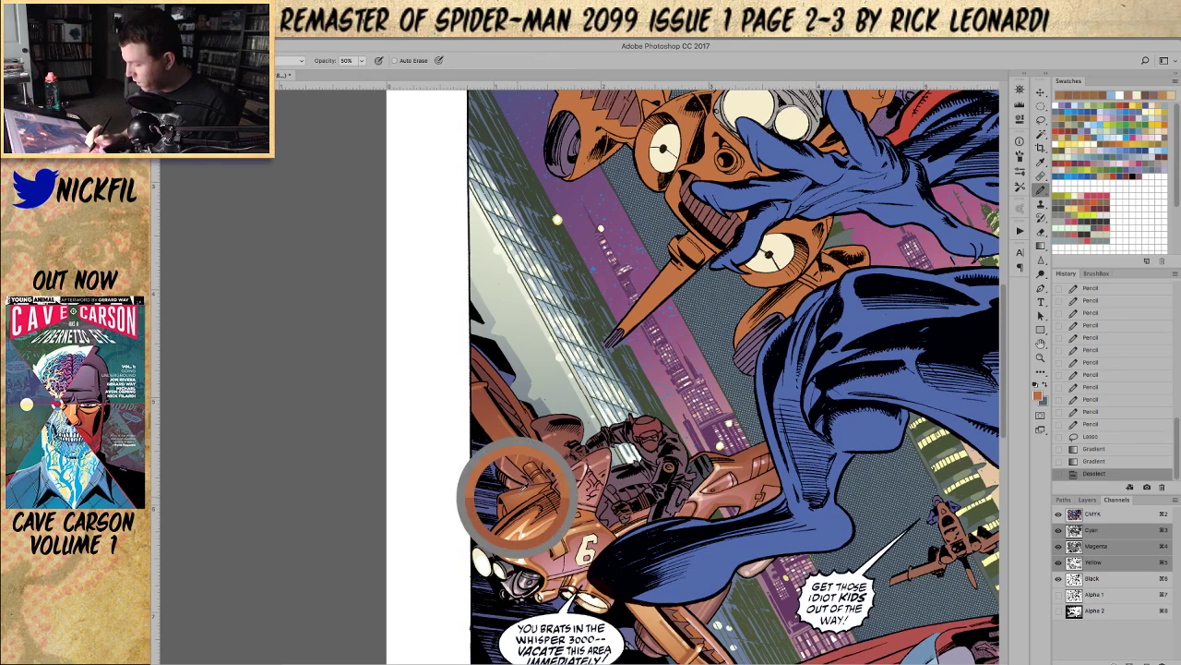
click(544, 489)
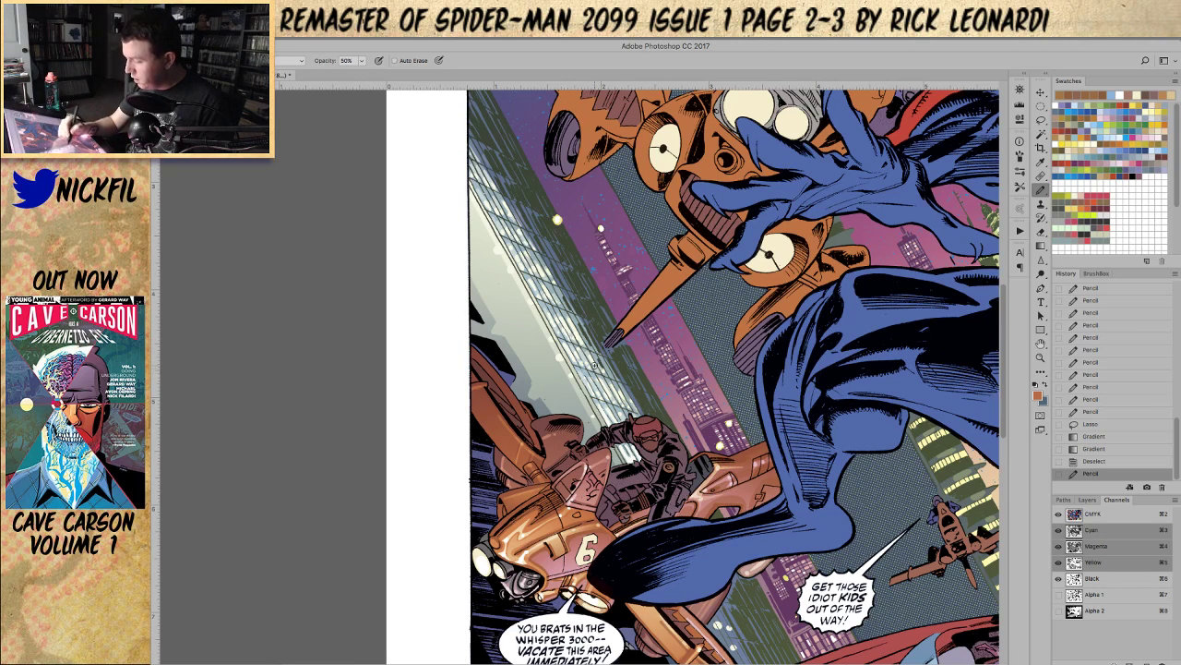
Step: Choose the yellow-green swatch and select the upper wheel's outer rim and inner segments with the Magic Wand
click(1103, 125)
click(293, 61)
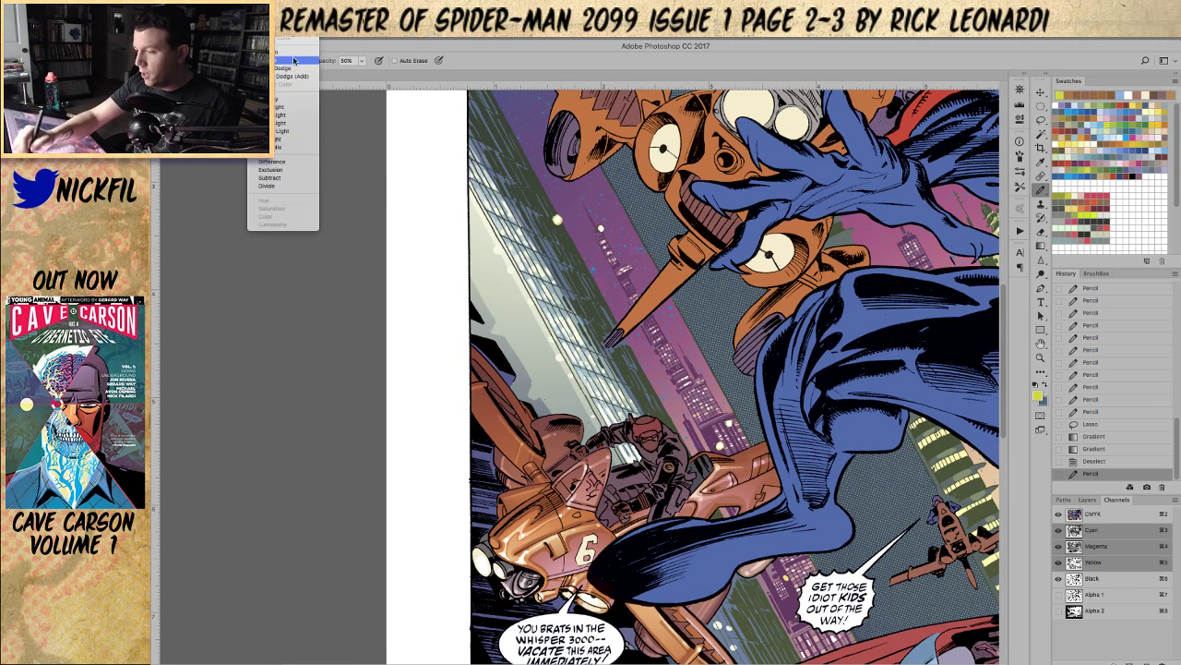
click(294, 59)
click(1041, 120)
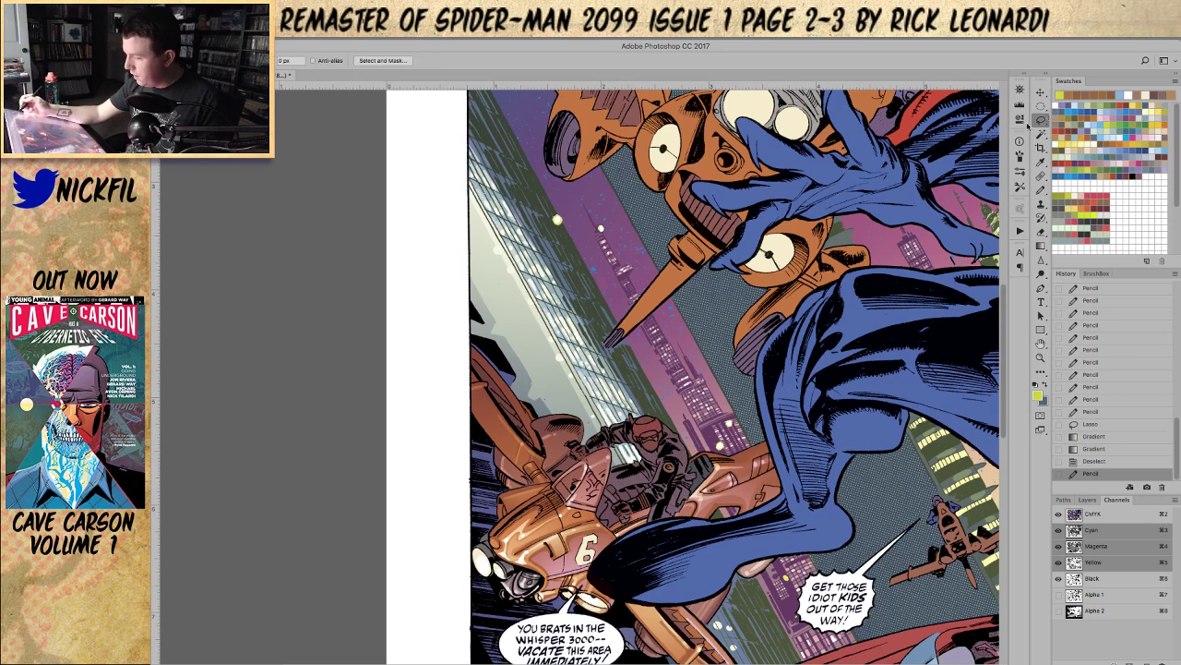
mouse_move(470, 349)
mouse_down()
mouse_move(509, 400)
mouse_move(478, 335)
mouse_up()
click(1041, 358)
click(512, 413)
click(1042, 135)
shift+click(461, 334)
shift+click(493, 374)
shift+click(528, 415)
shift+click(552, 454)
shift+click(565, 504)
Step: Trim the selection to the wheel's thin outer rim with the Lasso and apply a yellow-green gradient along it
click(1039, 119)
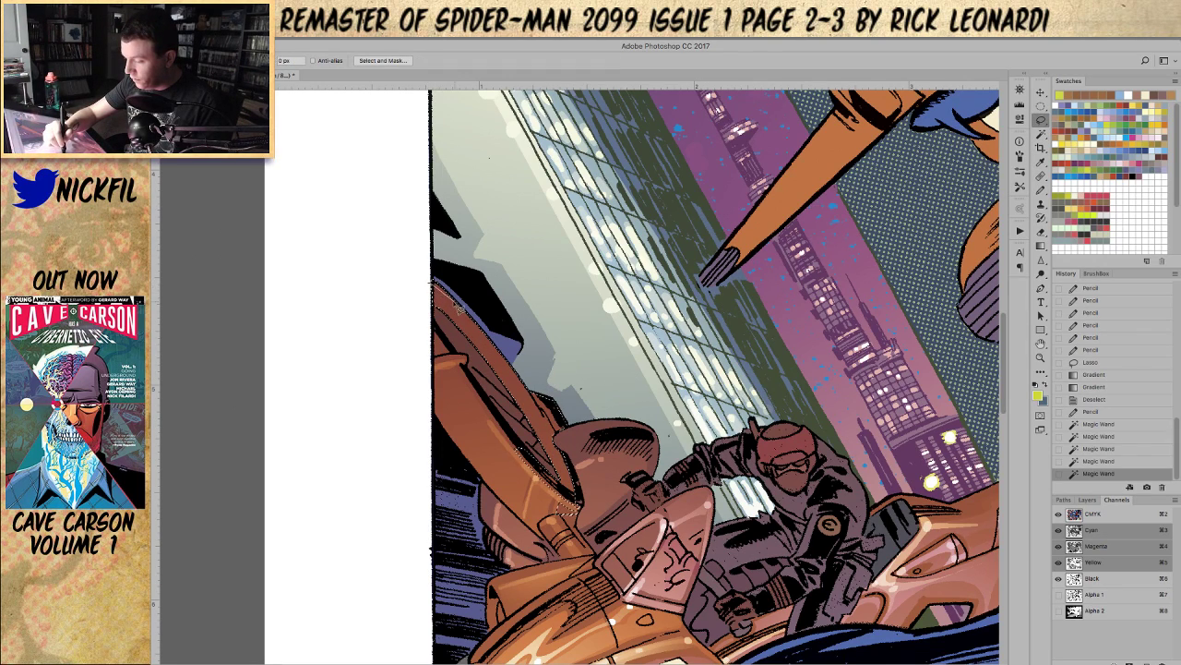
mouse_move(461, 313)
mouse_down()
mouse_move(572, 465)
mouse_move(554, 438)
mouse_move(571, 483)
mouse_move(572, 517)
mouse_up()
drag(459, 465, 396, 267)
mouse_move(564, 505)
mouse_down()
mouse_move(598, 512)
mouse_move(564, 512)
mouse_up()
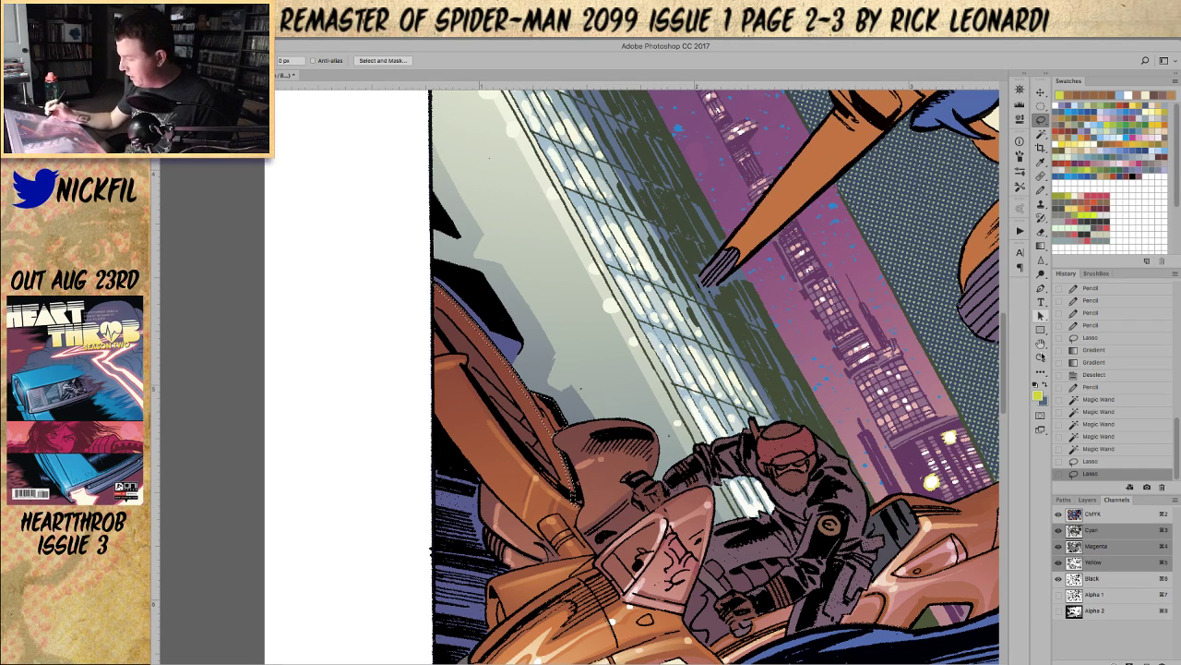
click(1041, 357)
key(super+minus)
key(super+minus)
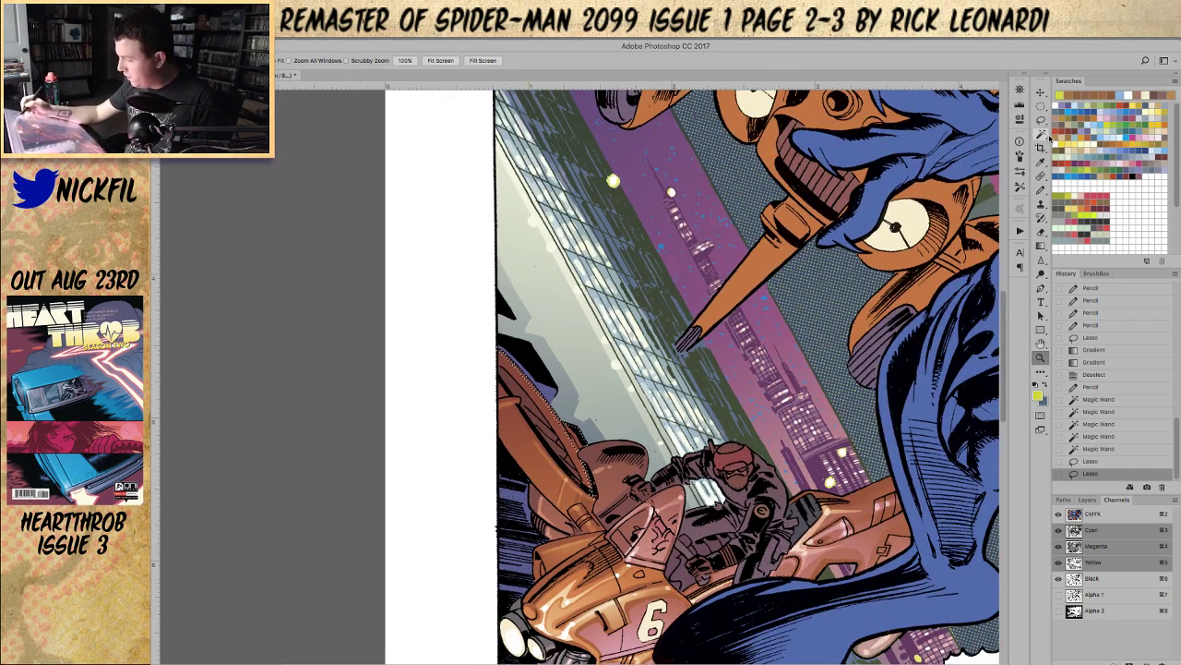
click(1041, 120)
mouse_move(560, 403)
mouse_down()
mouse_move(586, 449)
mouse_move(578, 393)
mouse_up()
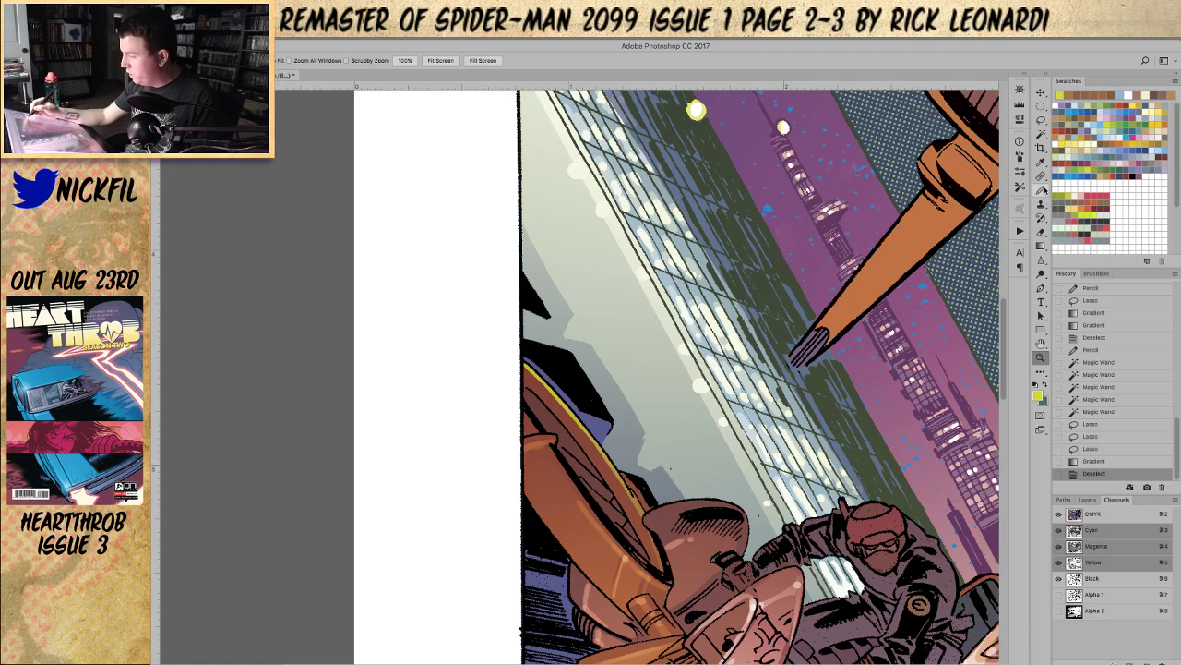
Step: Pencil yellow-green along the selected wheel rim at 100% opacity, then clear the selection
click(1041, 190)
drag(635, 503, 593, 434)
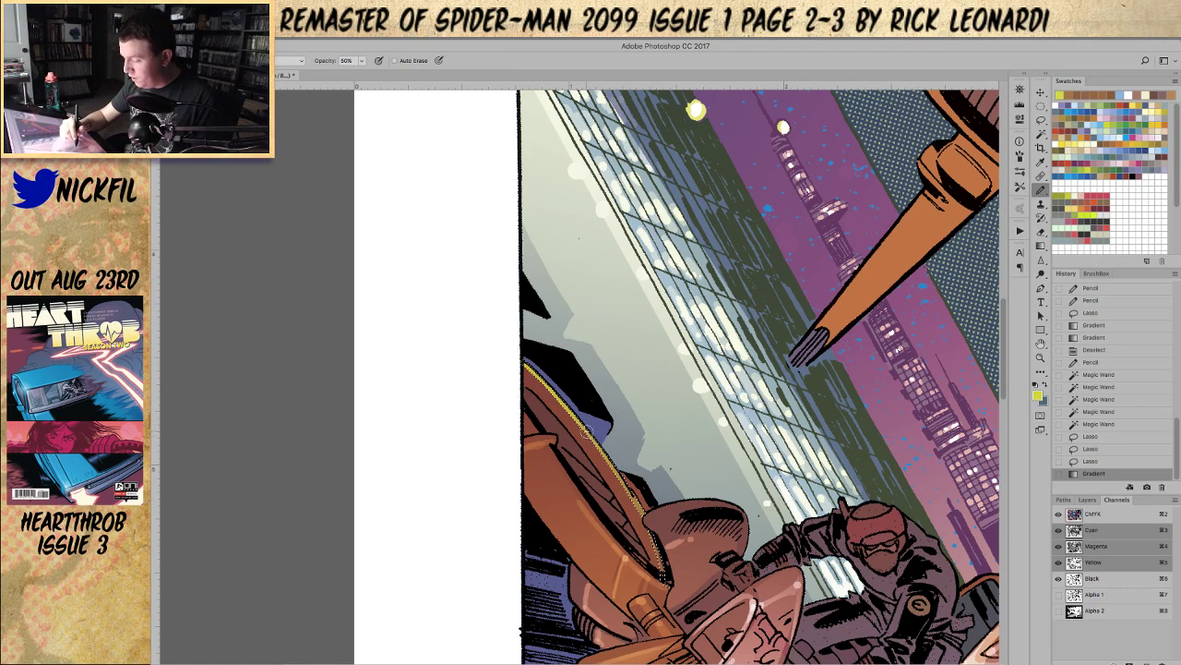
click(288, 61)
click(290, 59)
key(0)
drag(599, 451, 606, 459)
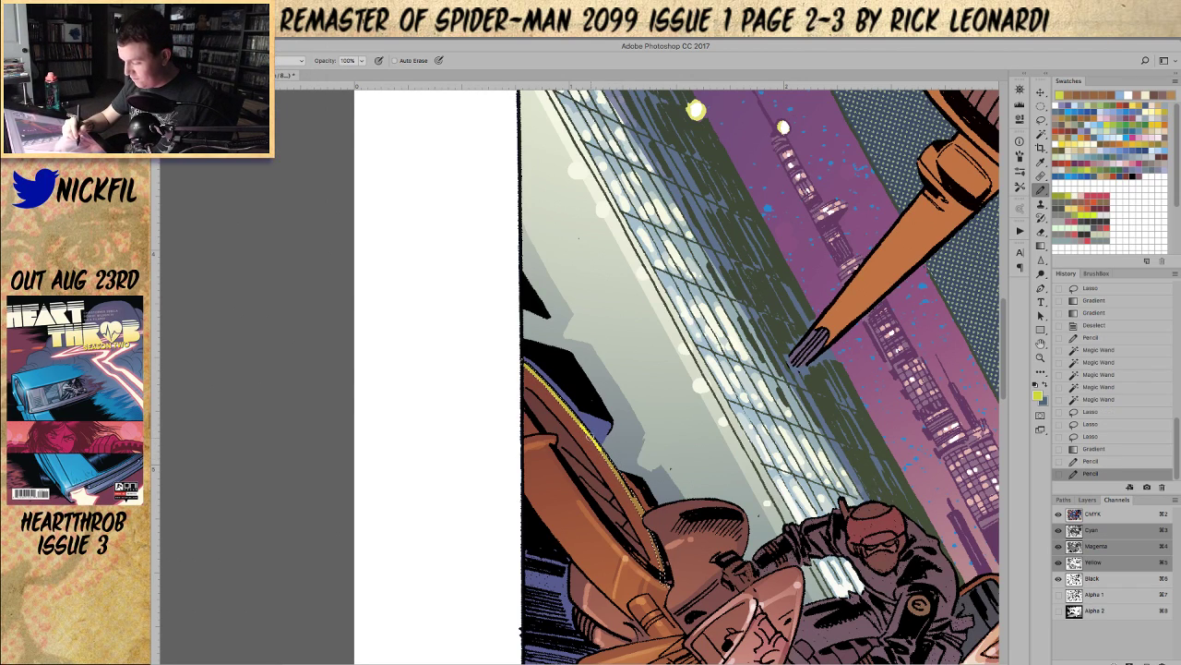
key(super+d)
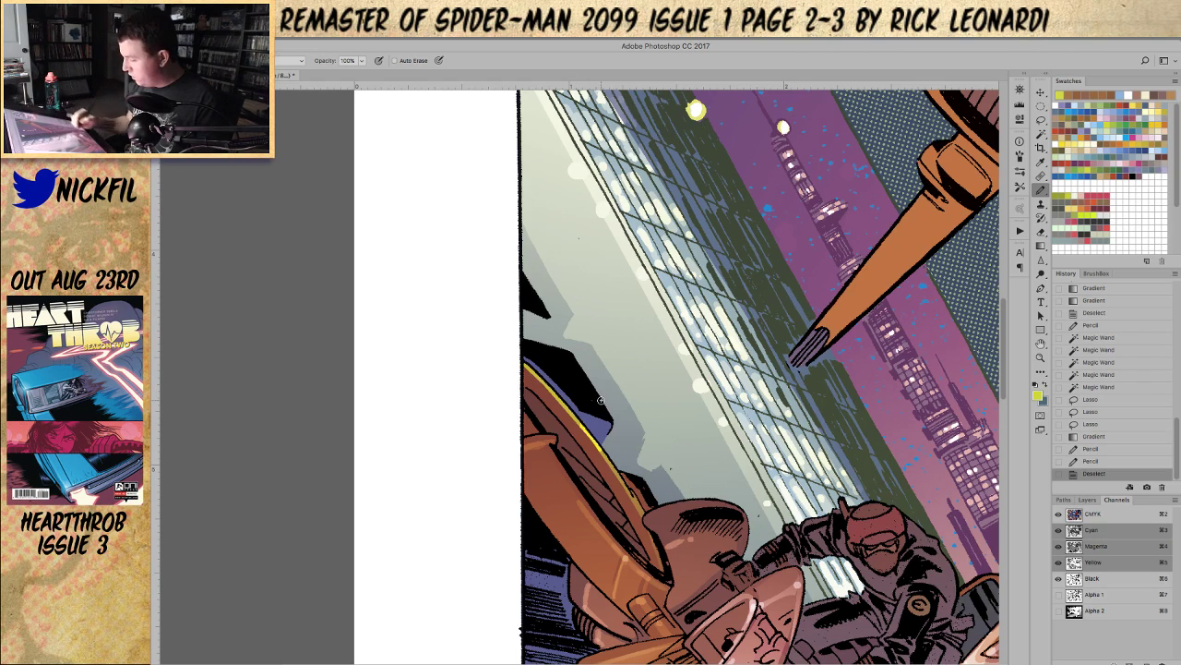
click(1040, 343)
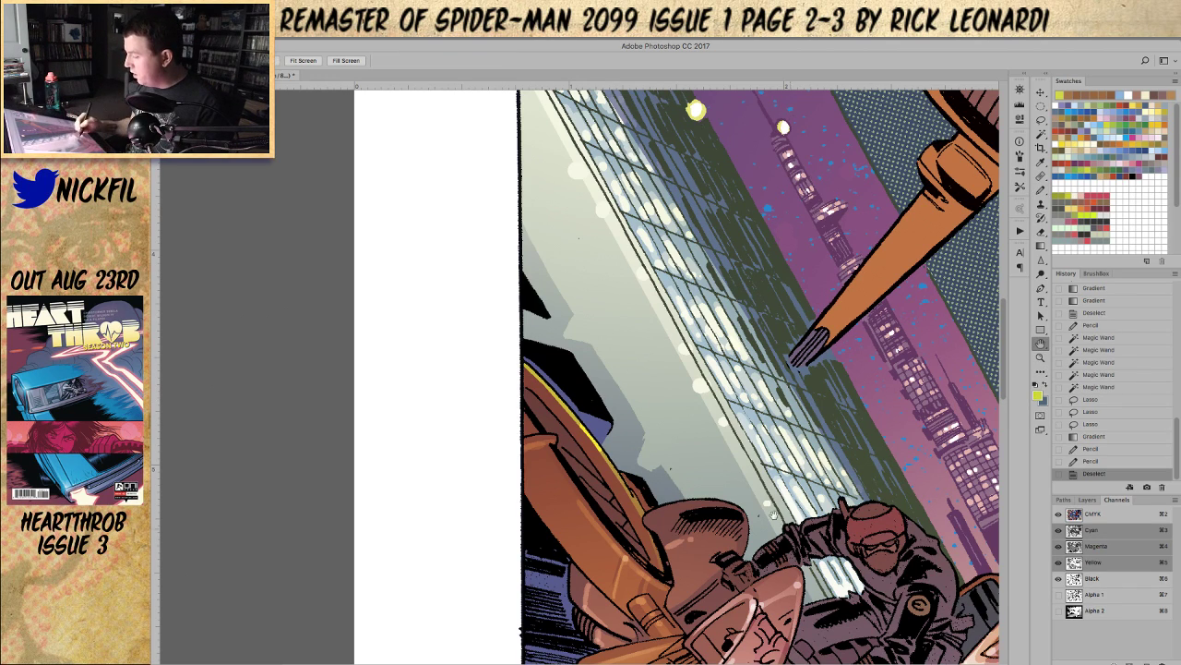
Step: Lasso the upper edge of the rounded pod beside the upper wheel, apply a yellow-green Screen gradient to it and clear the selection
drag(781, 528, 714, 403)
key(l)
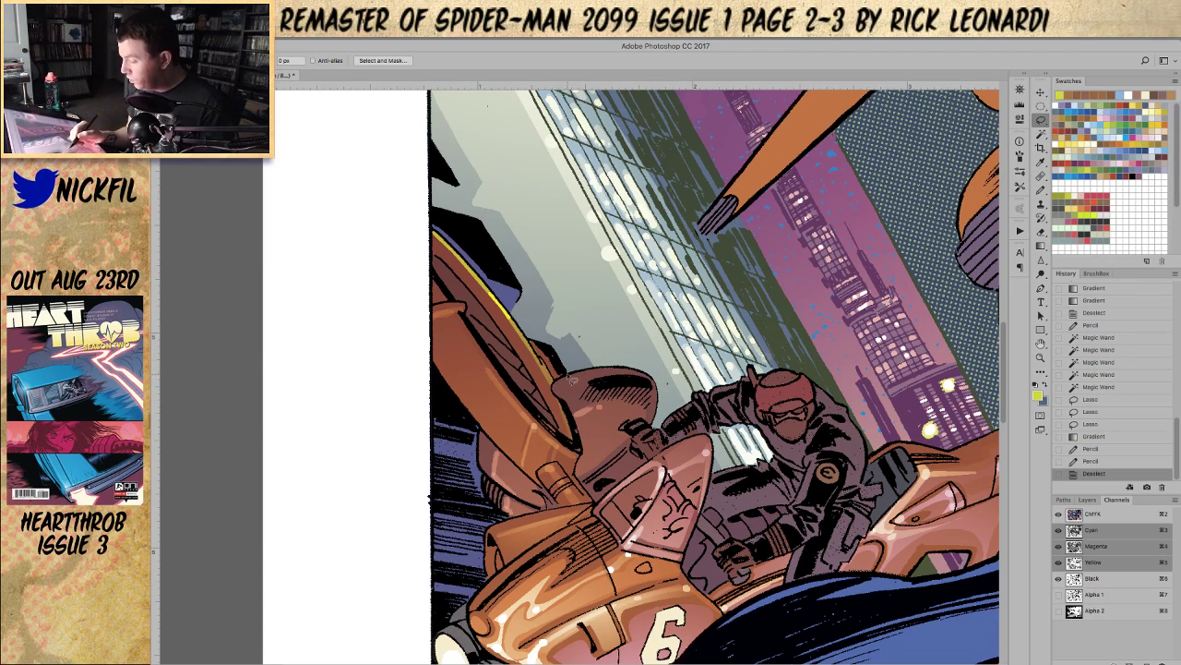
mouse_move(559, 395)
mouse_down()
mouse_move(650, 384)
mouse_move(574, 378)
mouse_up()
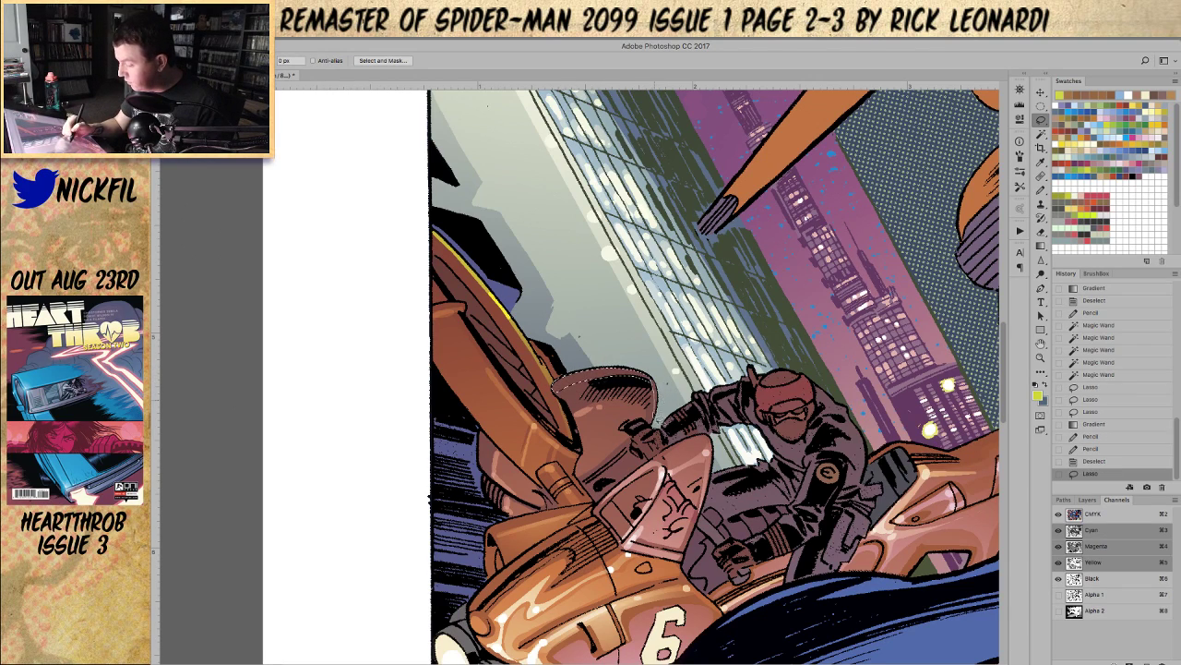
mouse_move(664, 383)
mouse_down()
mouse_move(652, 376)
mouse_move(638, 414)
mouse_up()
click(1040, 245)
drag(644, 292, 626, 368)
key(super+d)
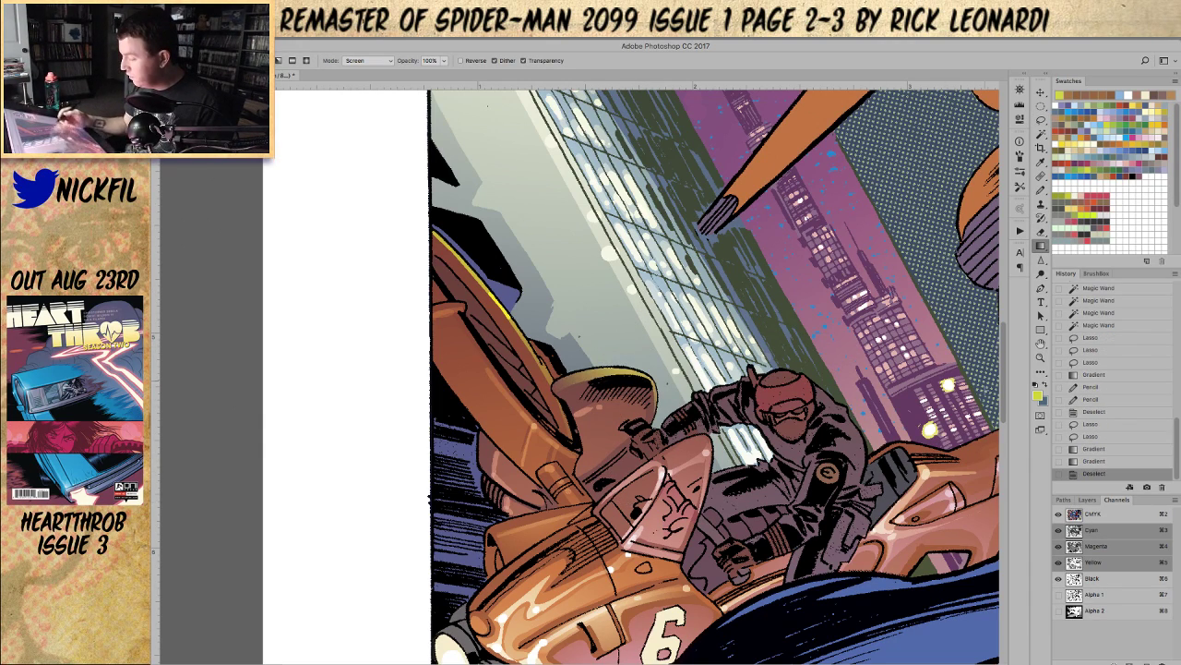
Step: Pencil yellow-green touches along the rim of the rounded pod behind the bike's windshield
click(1040, 357)
alt+click(710, 464)
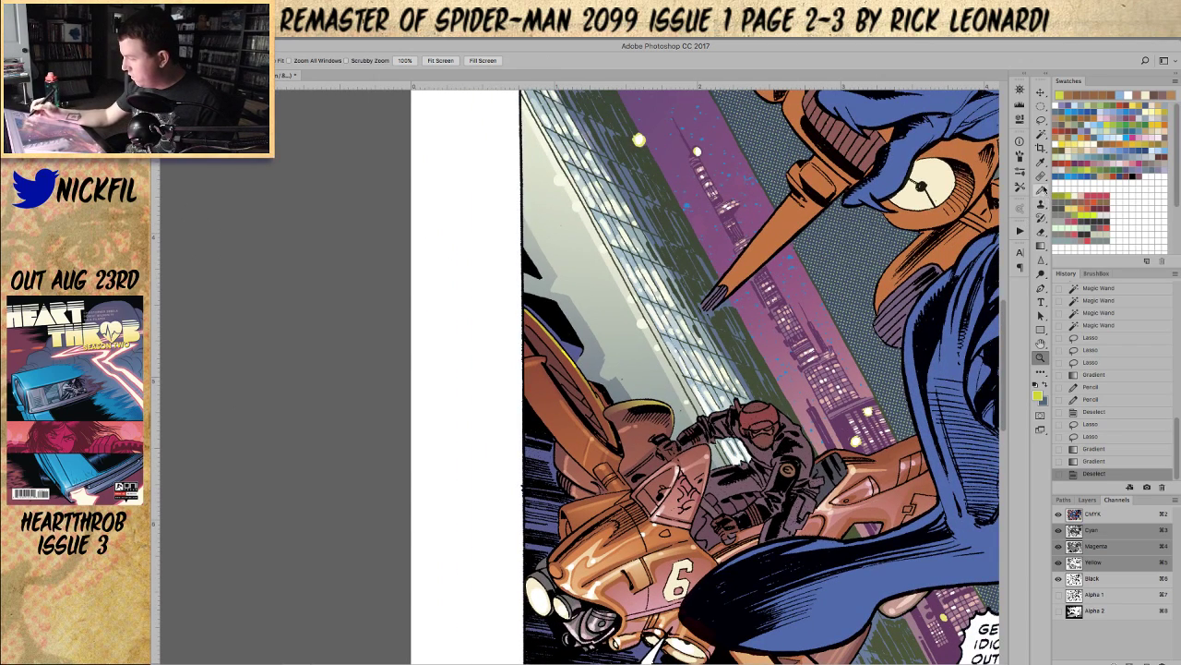
key(b)
mouse_move(656, 402)
mouse_down()
mouse_move(671, 408)
mouse_move(649, 404)
mouse_up()
key(z)
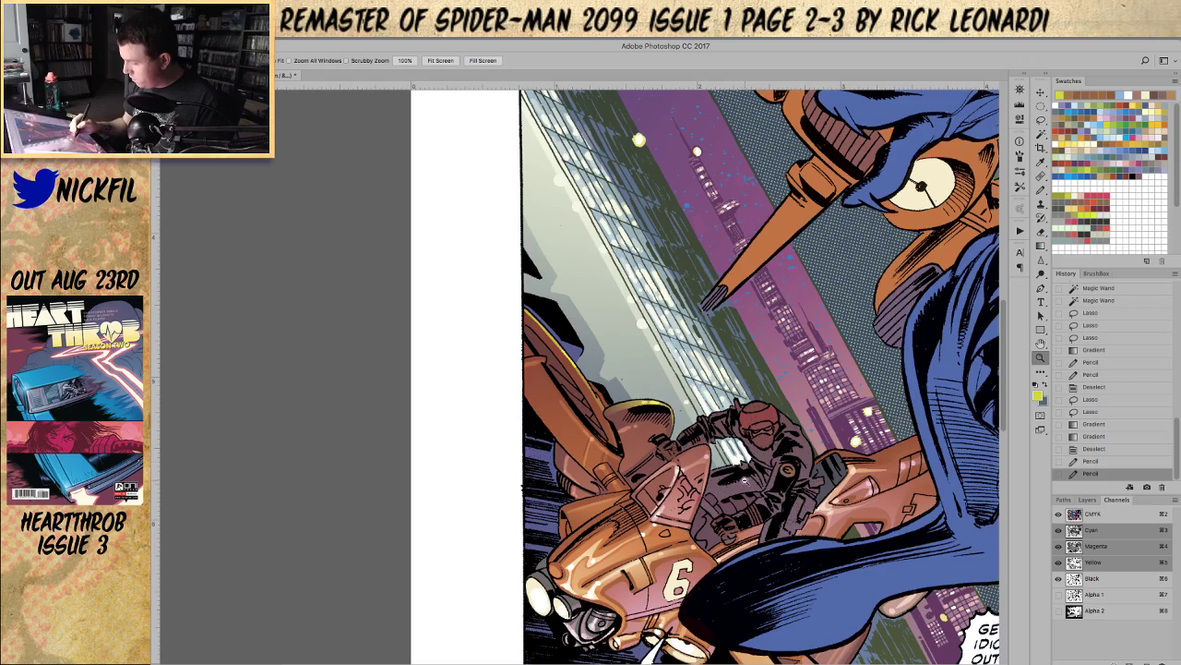
Step: Lasso the edge of the strut below the upper wheel, add a yellow-green Screen gradient and clear the selection
alt+click(746, 482)
alt+click(746, 485)
click(688, 491)
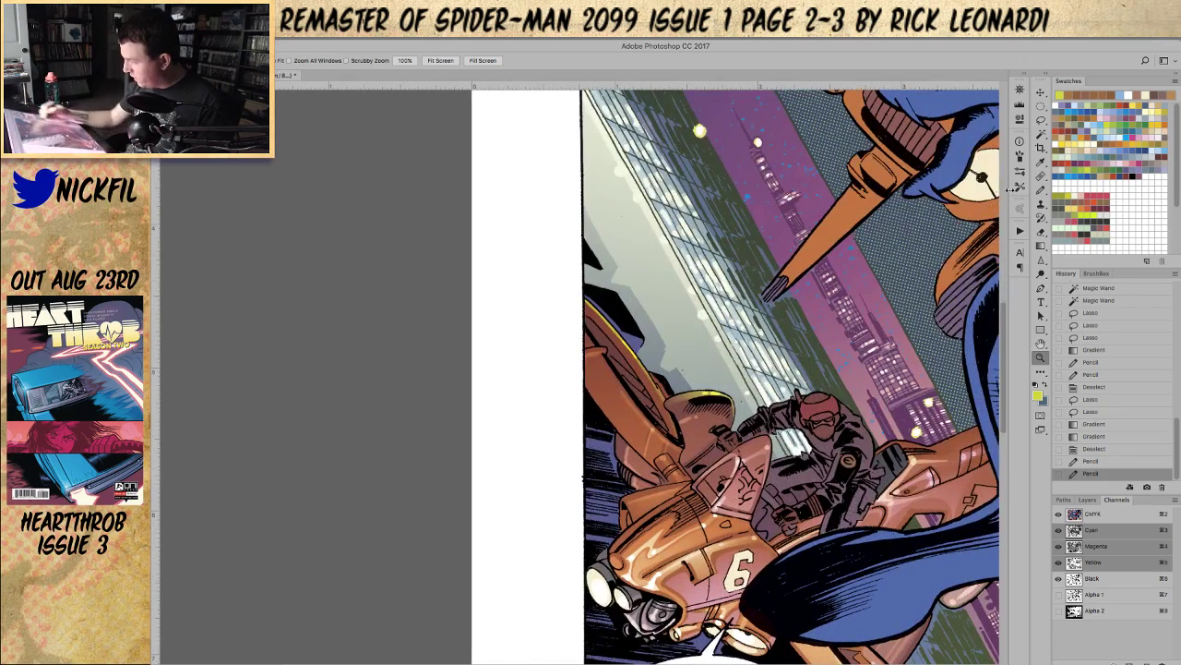
click(1041, 121)
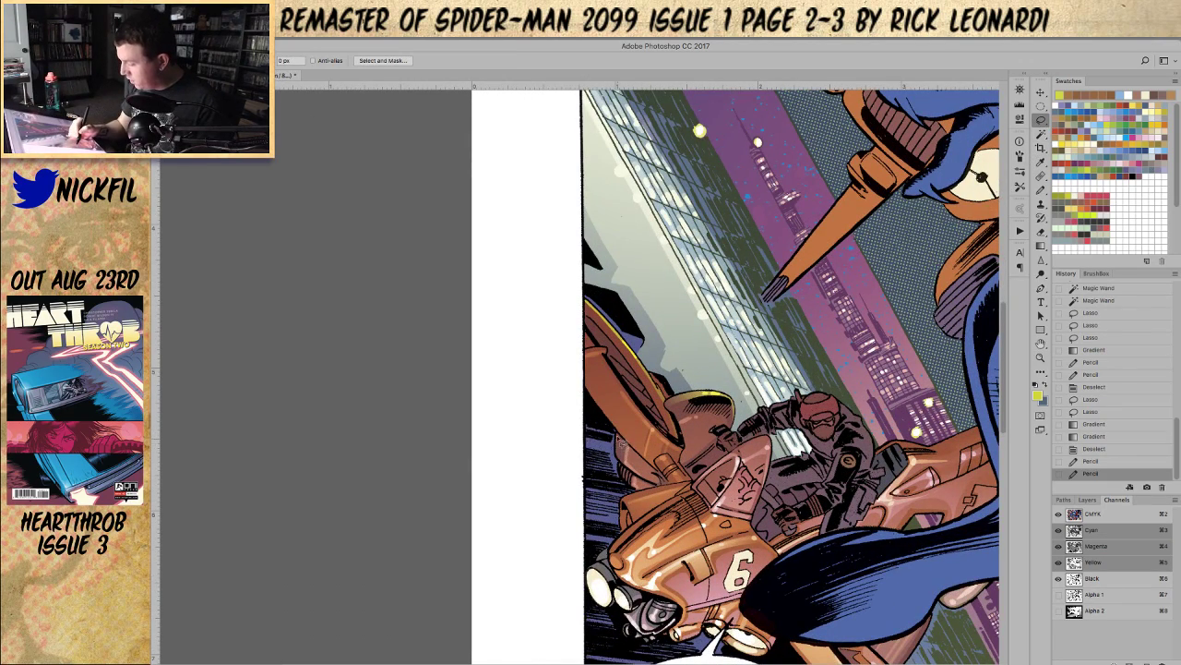
mouse_move(622, 446)
mouse_down()
mouse_move(620, 434)
mouse_move(621, 458)
mouse_up()
click(1041, 232)
key(ctrl+z)
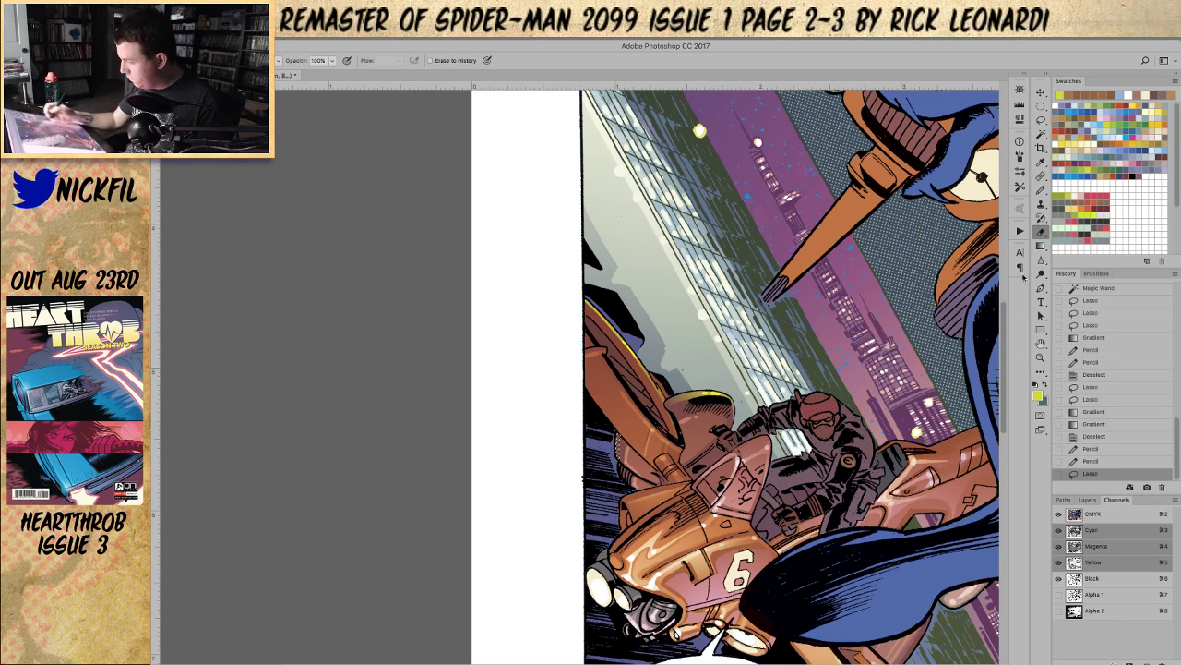
click(1042, 244)
drag(621, 415, 619, 456)
key(ctrl+d)
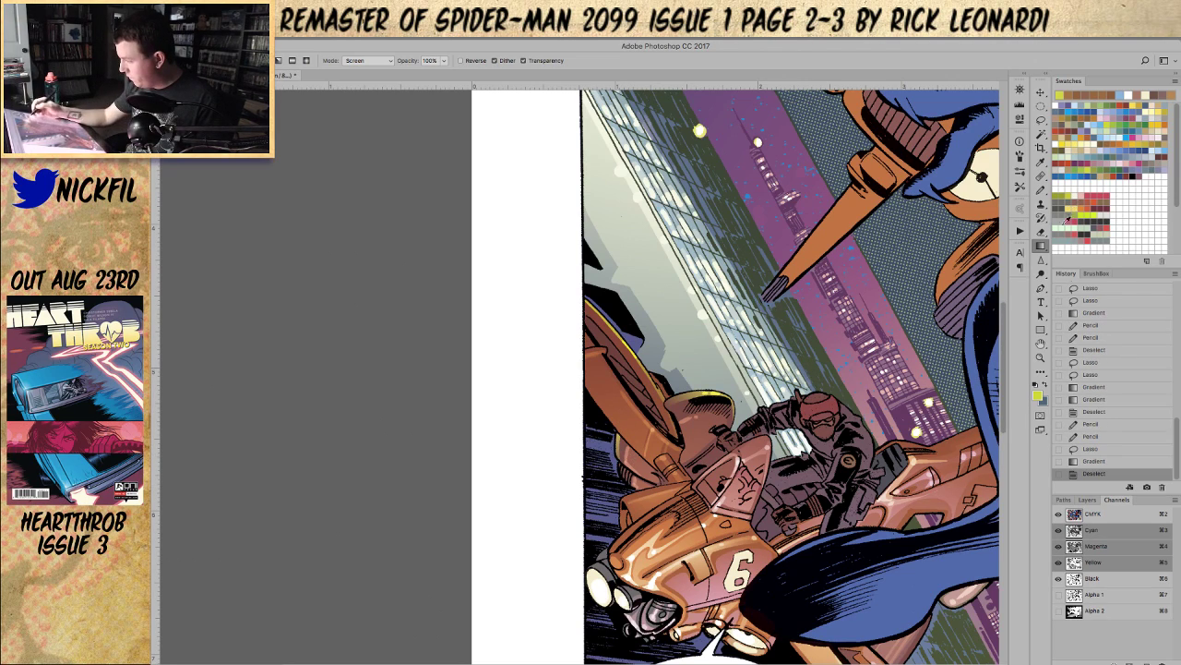
Step: Sample the muted yellow on the strut and pencil thin rim highlights along the edges of the strut and front cowling
click(1041, 191)
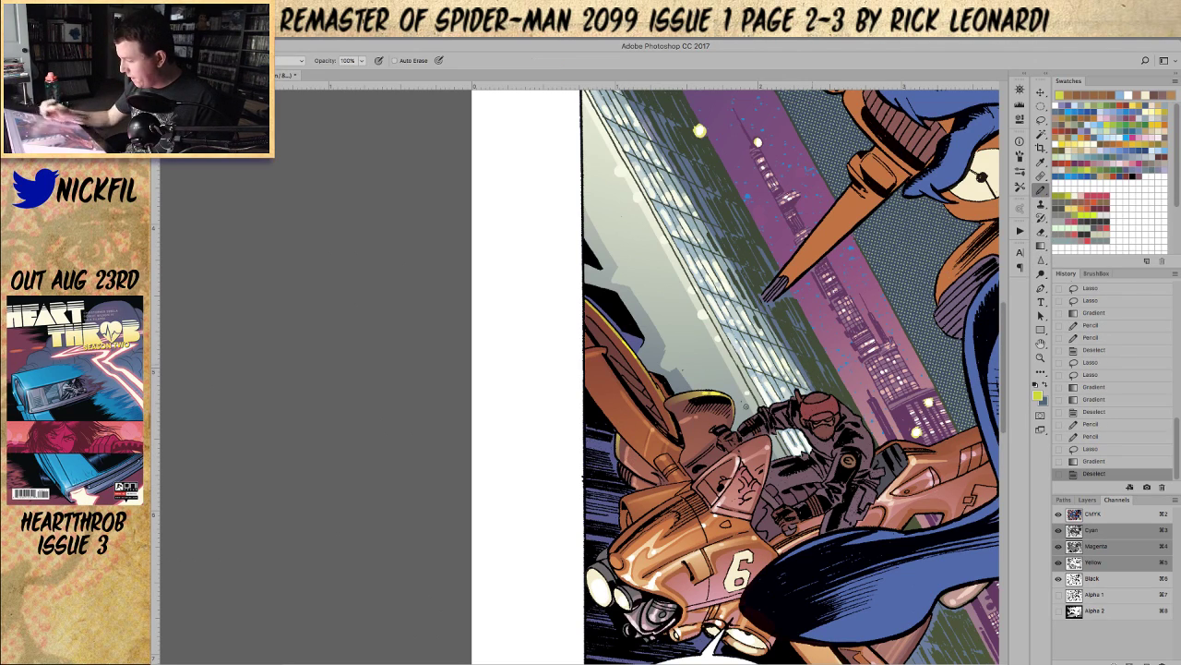
alt+click(620, 443)
drag(620, 462, 619, 522)
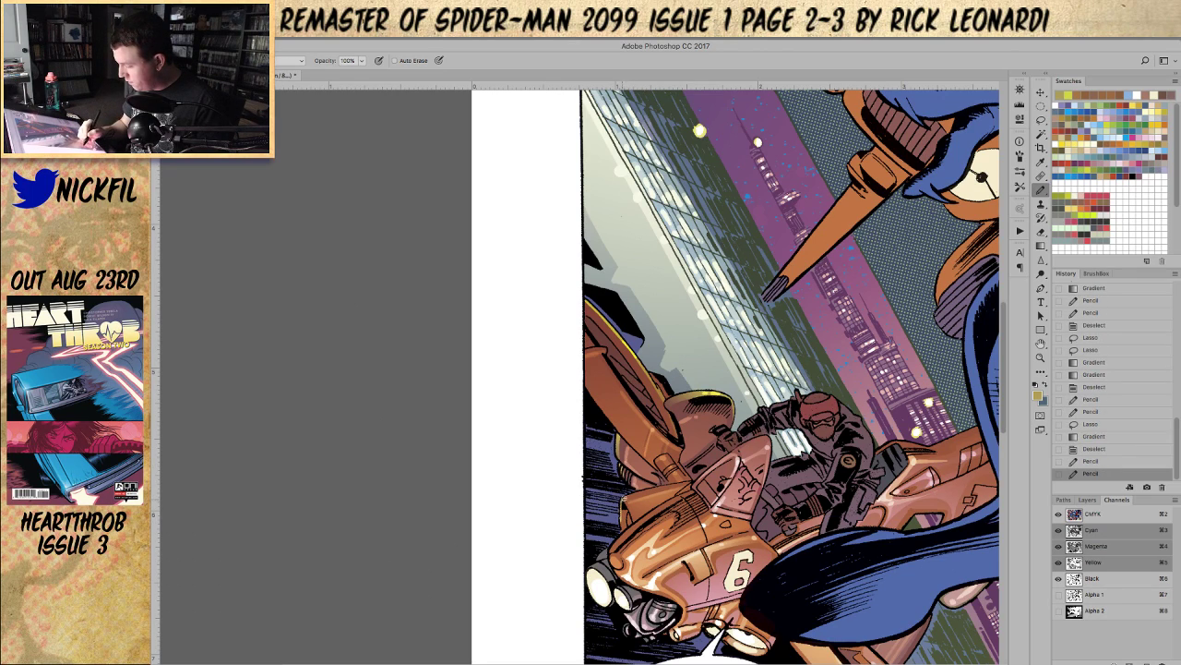
mouse_move(623, 496)
mouse_down()
mouse_move(692, 478)
mouse_move(683, 459)
mouse_up()
mouse_move(680, 451)
mouse_down()
mouse_move(700, 478)
mouse_move(614, 544)
mouse_up()
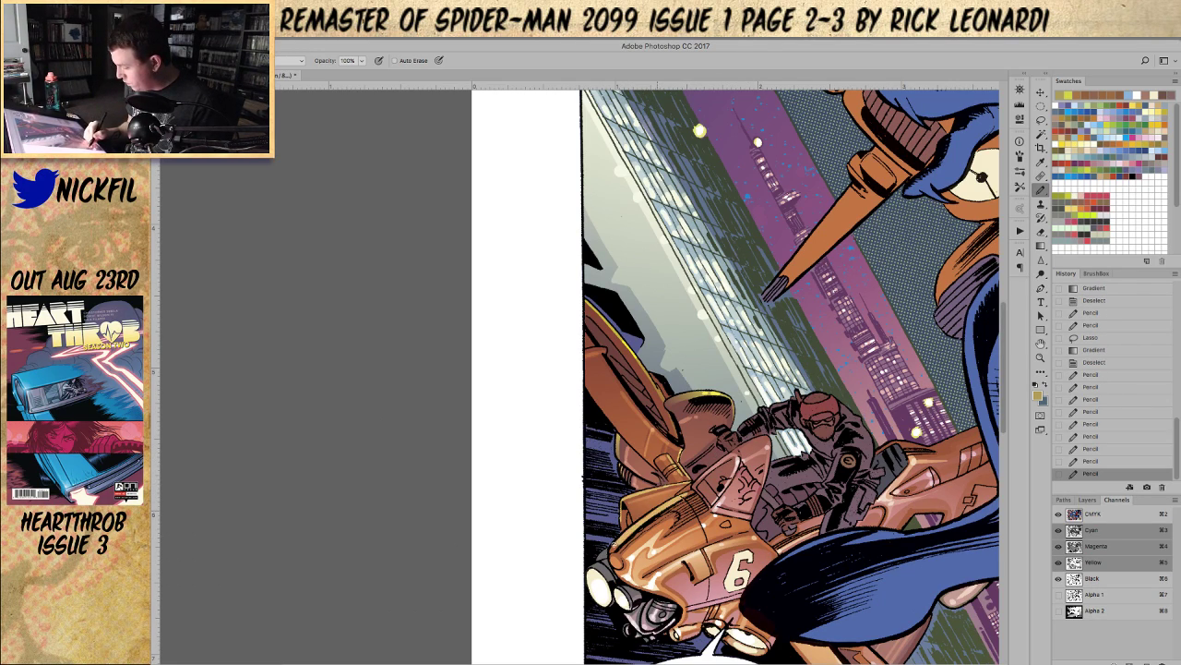
mouse_move(688, 494)
mouse_down()
mouse_move(702, 483)
mouse_move(690, 485)
mouse_up()
drag(628, 564, 634, 570)
Step: Pencil the muted yellow along the upper edge of the bike's rear body behind the rider, and sample the blue of Spider-Man's leg
click(1041, 344)
drag(768, 468, 530, 378)
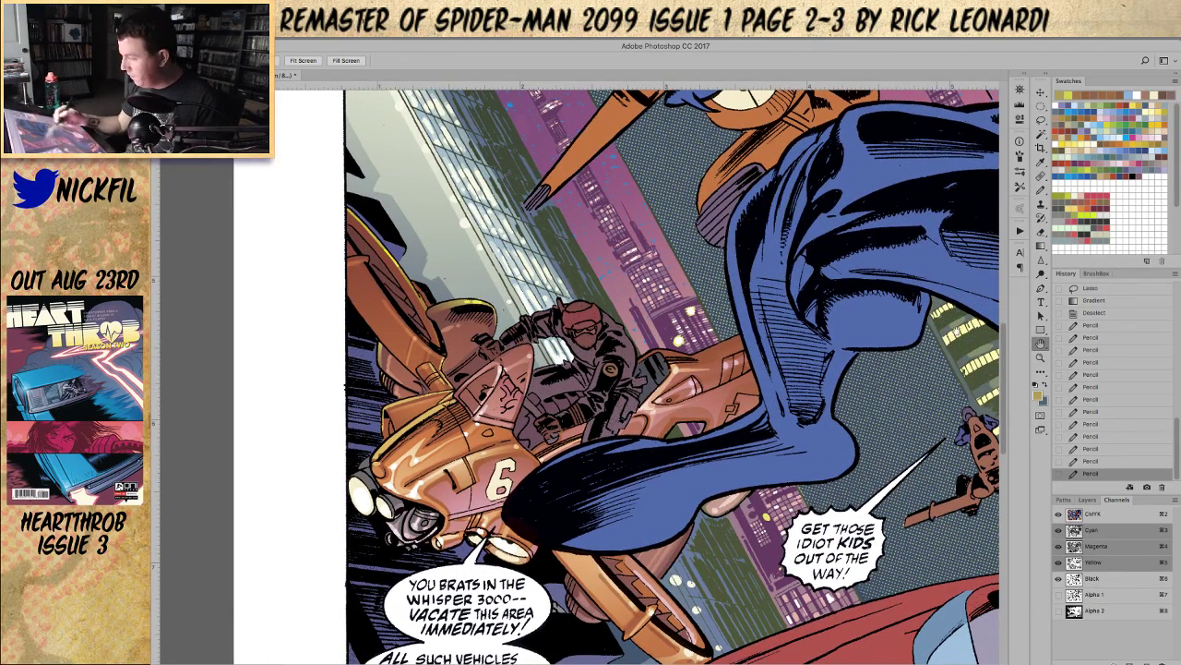
click(1040, 190)
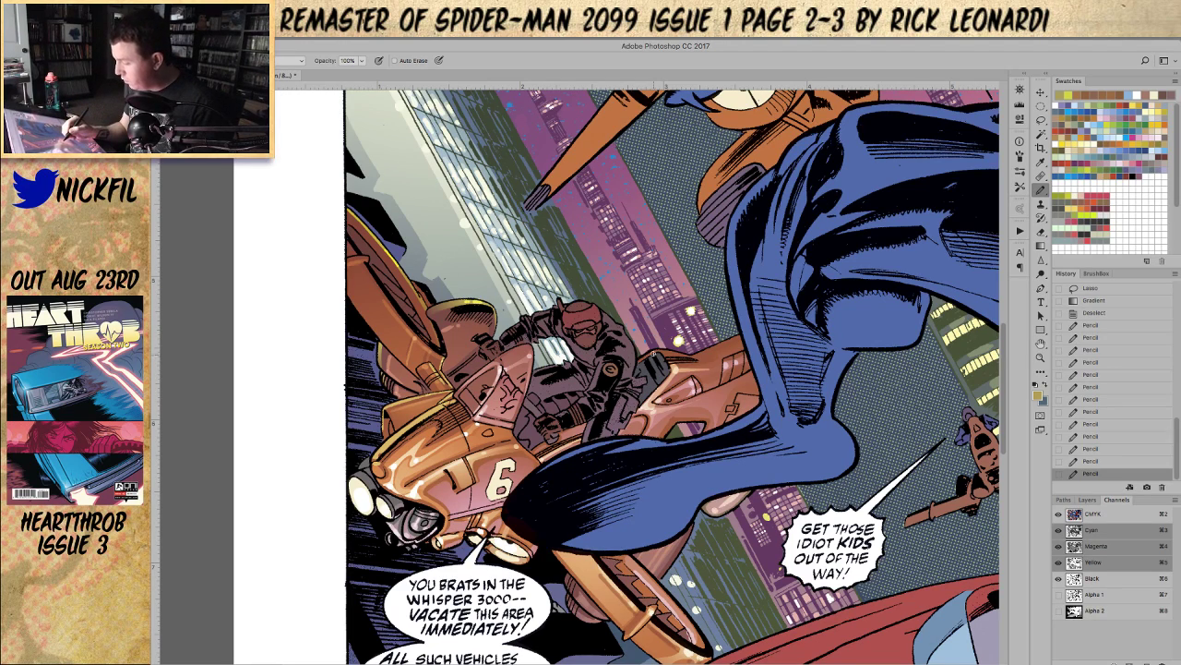
drag(644, 356, 667, 359)
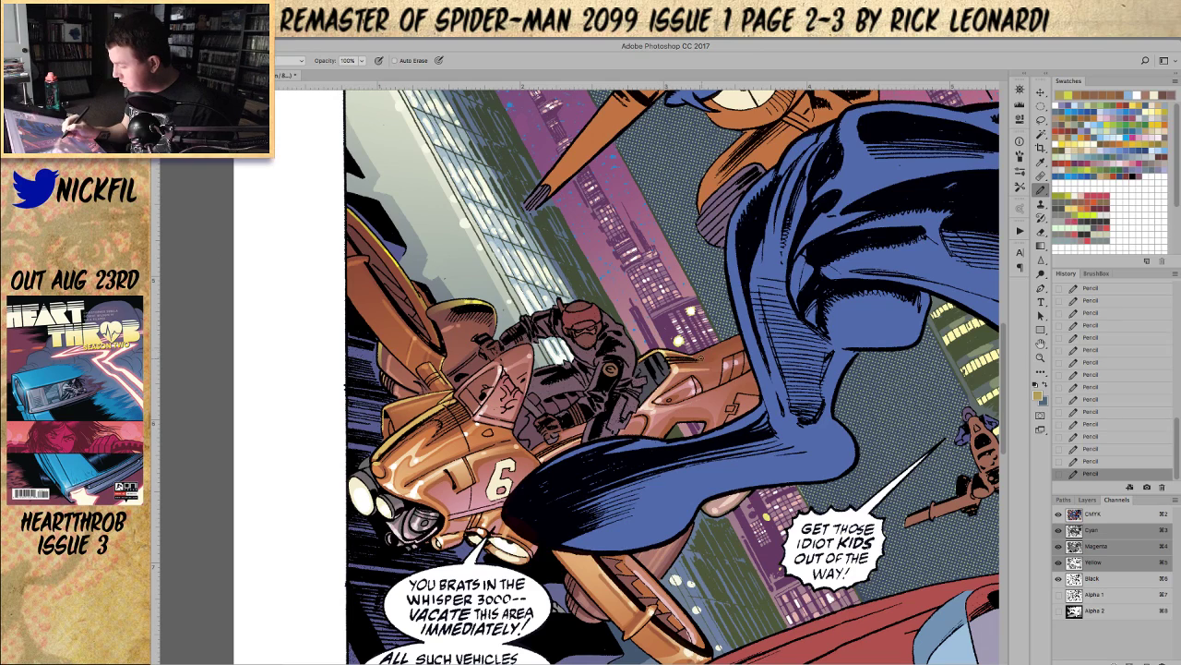
mouse_move(721, 345)
mouse_down()
mouse_move(746, 334)
mouse_move(707, 352)
mouse_up()
alt+click(759, 273)
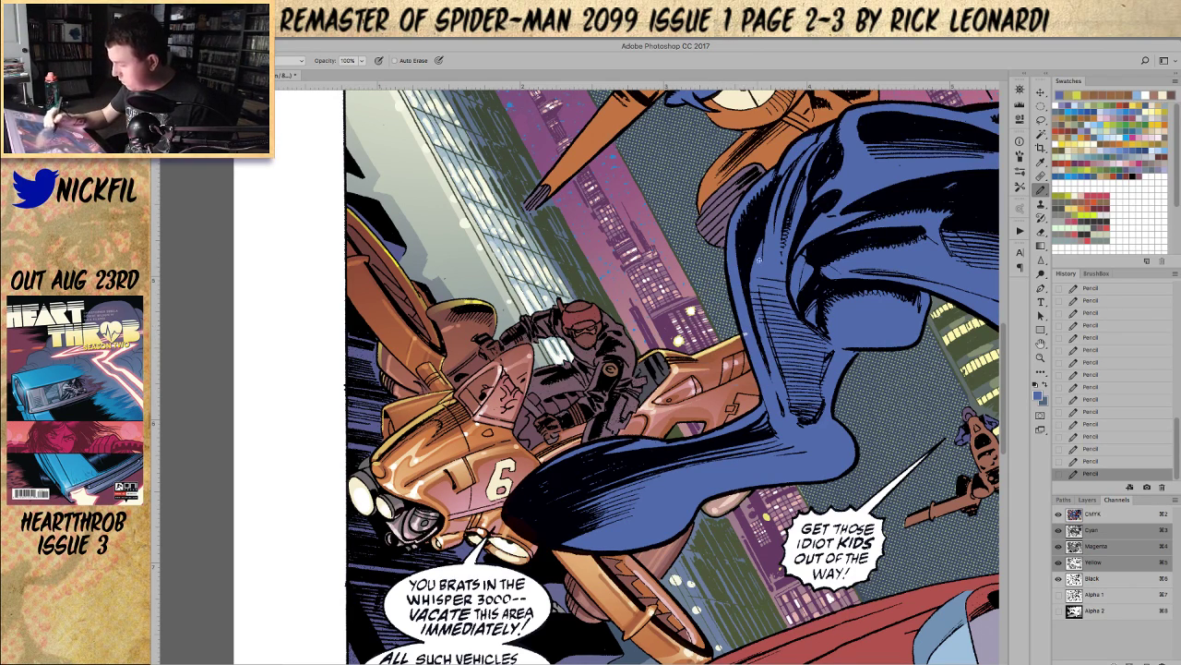
click(276, 62)
click(282, 41)
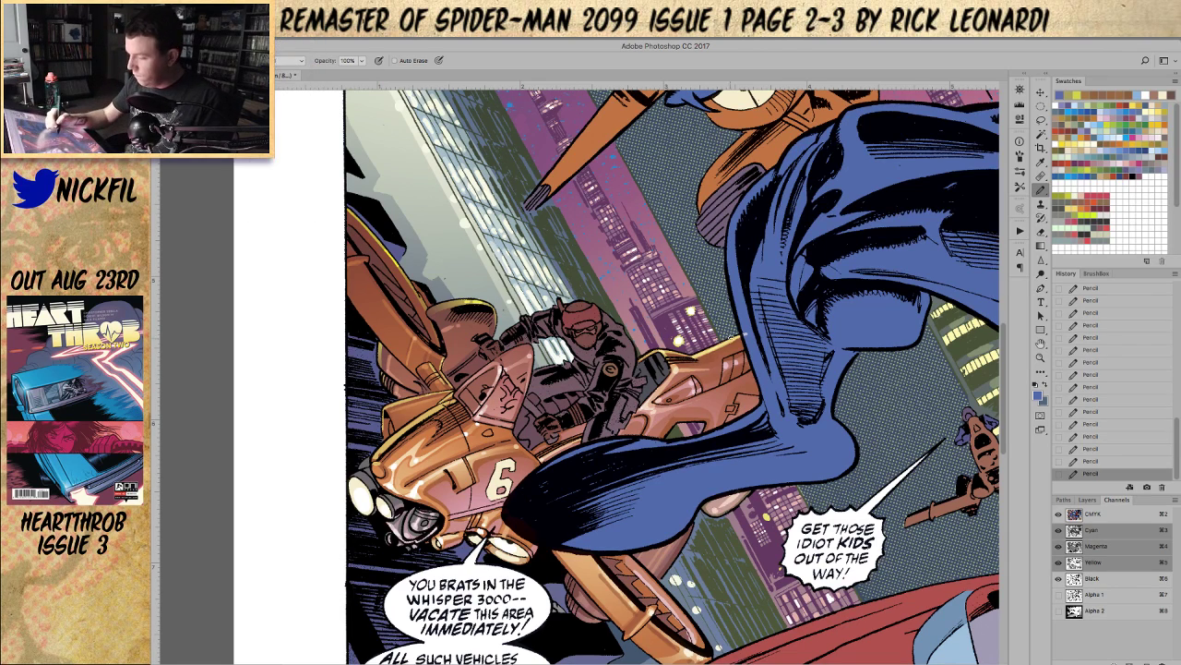
Step: Lasso the top of the bike's rear body, apply a sampled pale-yellow Screen gradient and clear the selection
key(l)
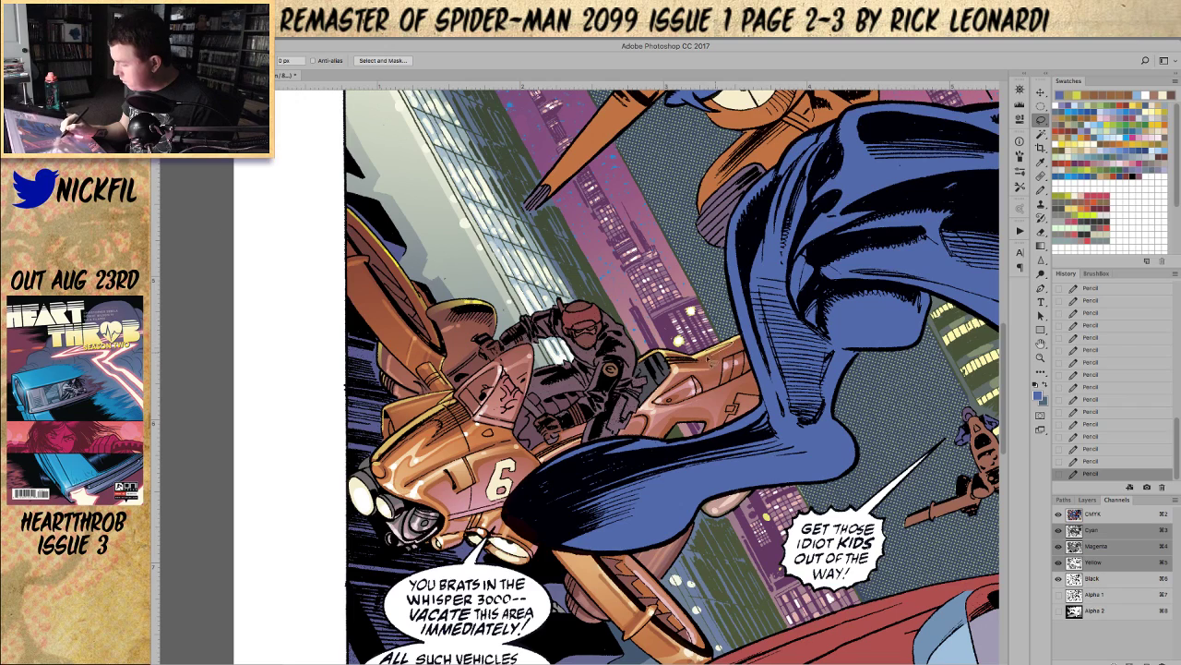
mouse_move(722, 367)
mouse_down()
mouse_move(753, 348)
mouse_move(734, 337)
mouse_move(701, 362)
mouse_up()
click(1041, 244)
alt+click(732, 340)
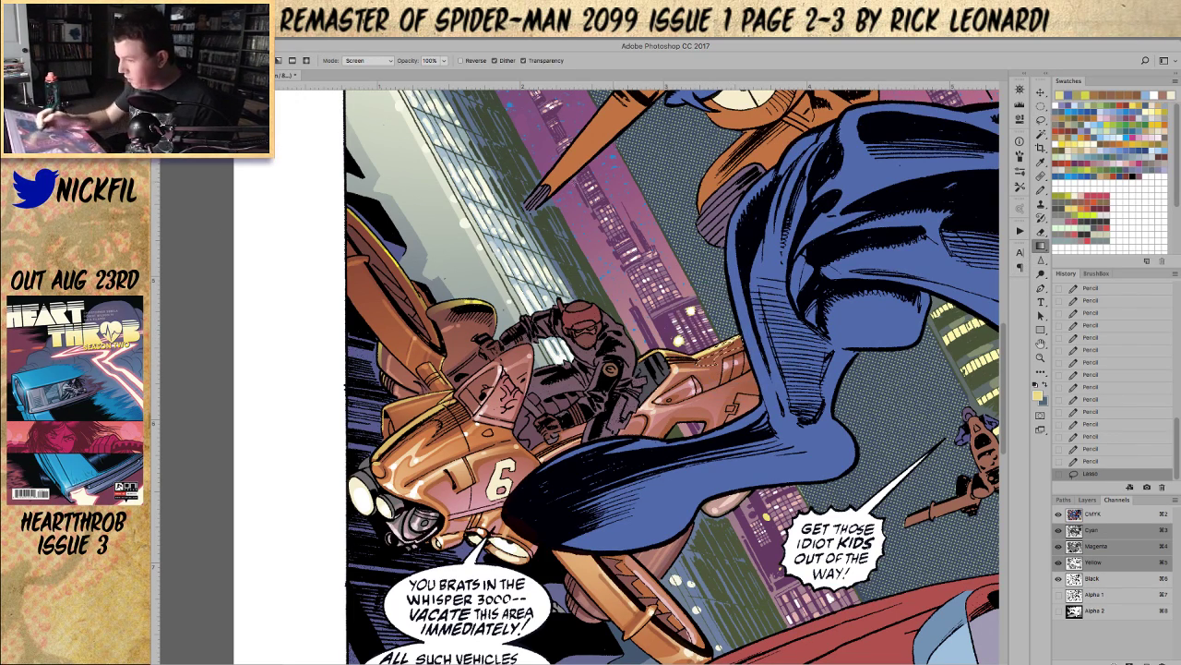
drag(728, 294, 723, 350)
key(ctrl+d)
Step: Examine the bike's rim highlights against the surrounding page at a reduced view
click(1040, 357)
alt+click(737, 450)
alt+click(738, 457)
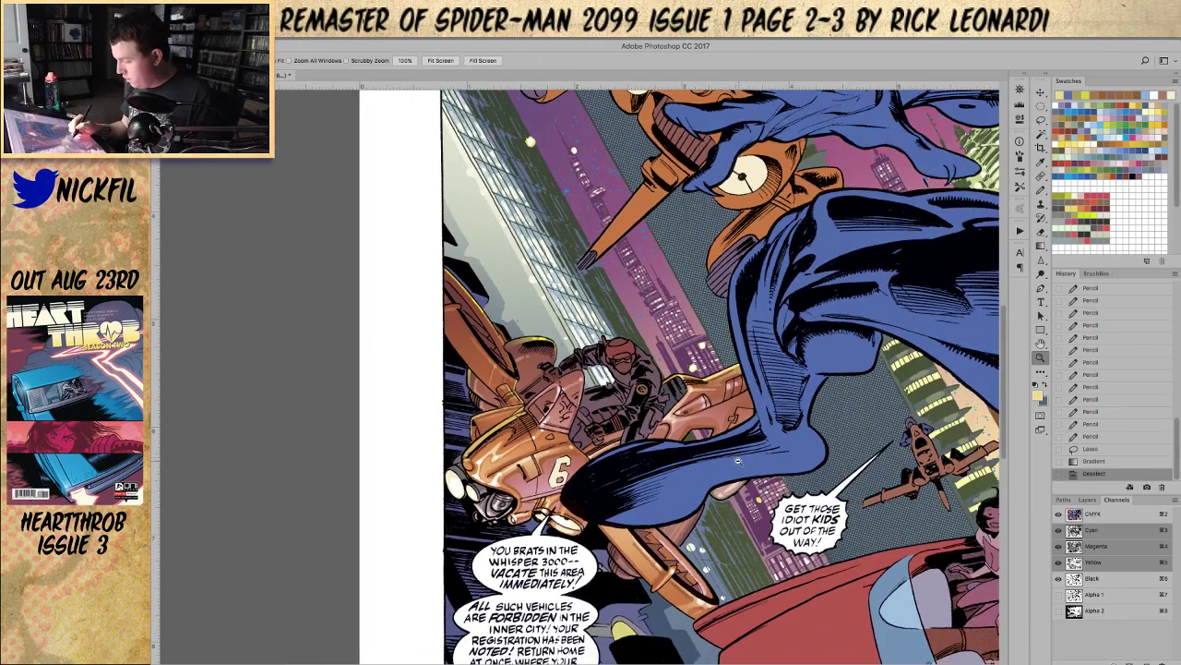
alt+click(749, 452)
key(h)
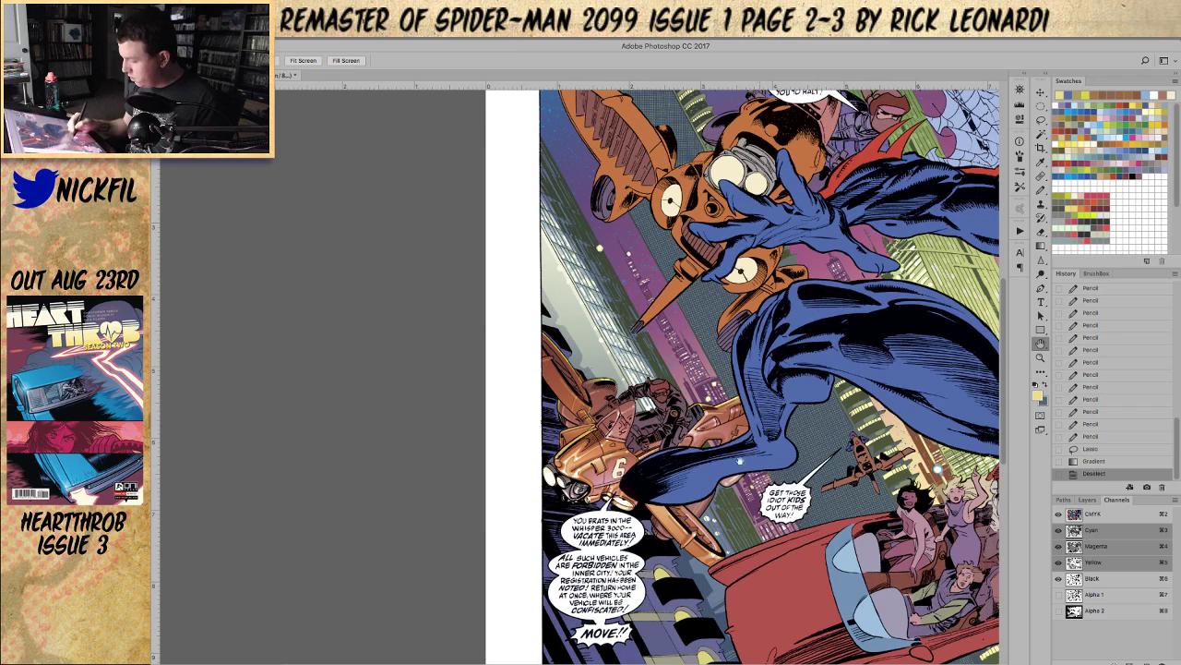
drag(779, 477, 674, 424)
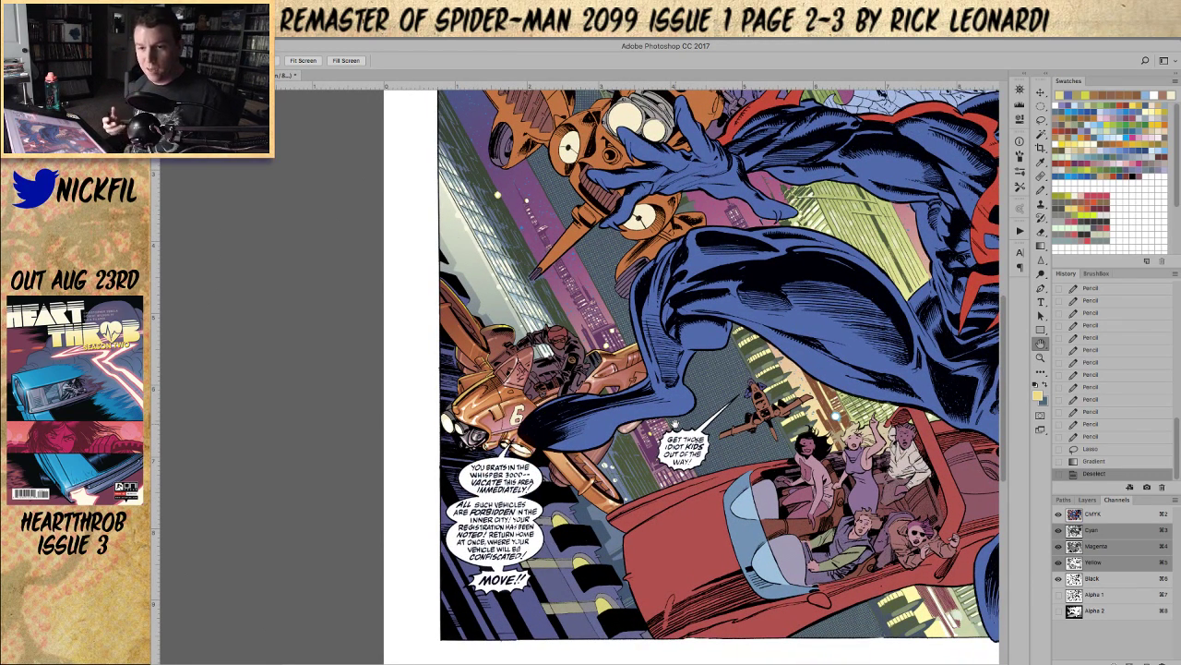
key(z)
click(513, 404)
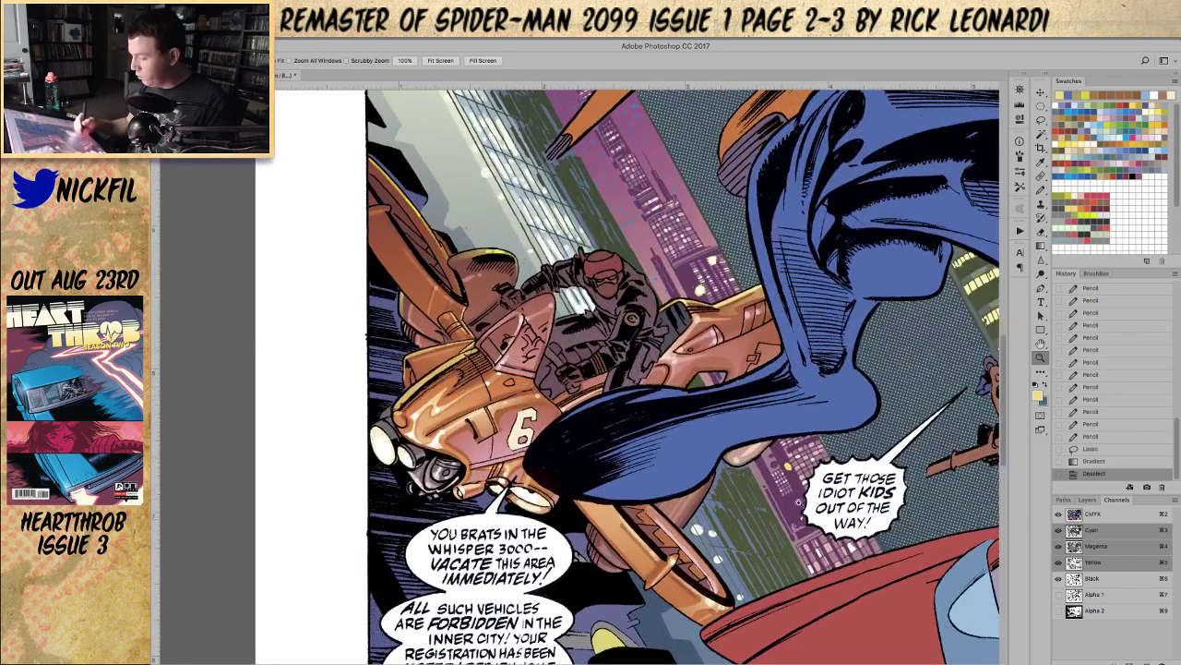
Step: Pencil small touch-ups on the bike's nose above the headlights with orange and cream tones sampled from the artwork
click(1041, 189)
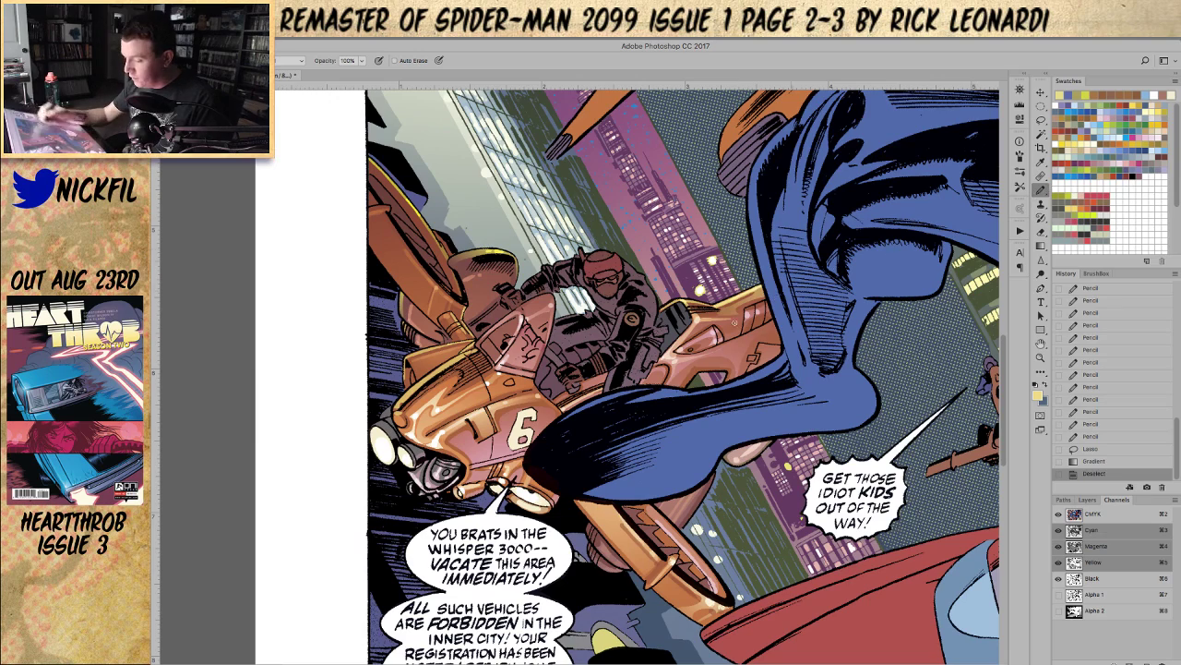
alt+click(410, 433)
click(412, 438)
click(416, 438)
click(443, 450)
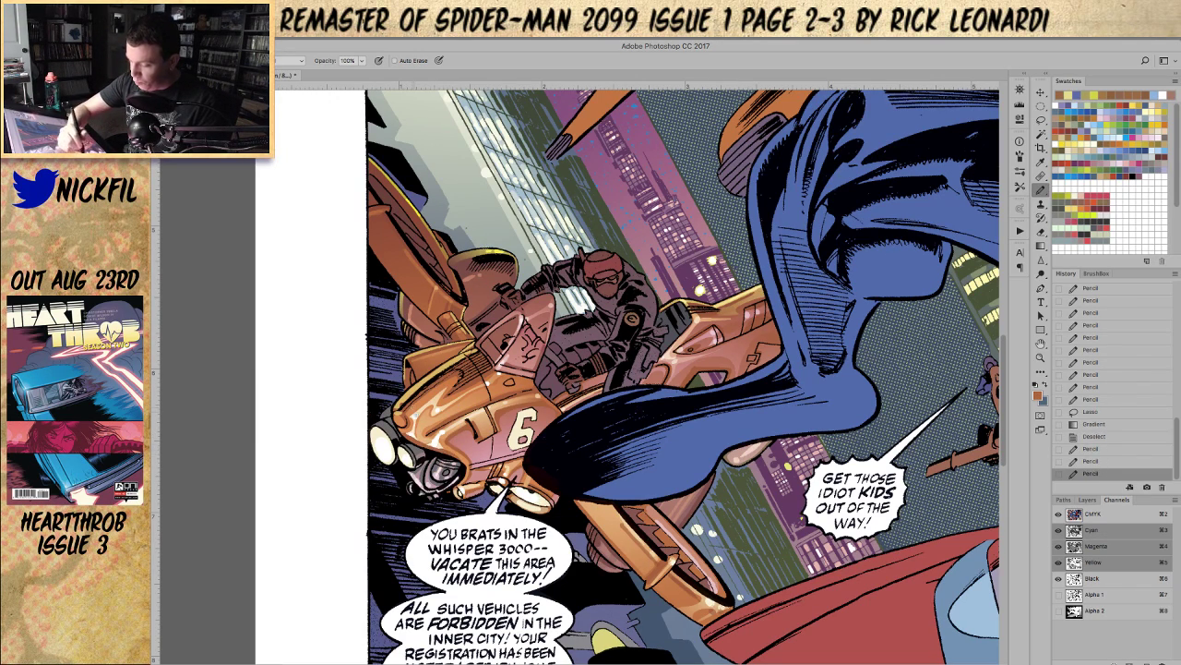
alt+click(440, 448)
drag(438, 446, 466, 465)
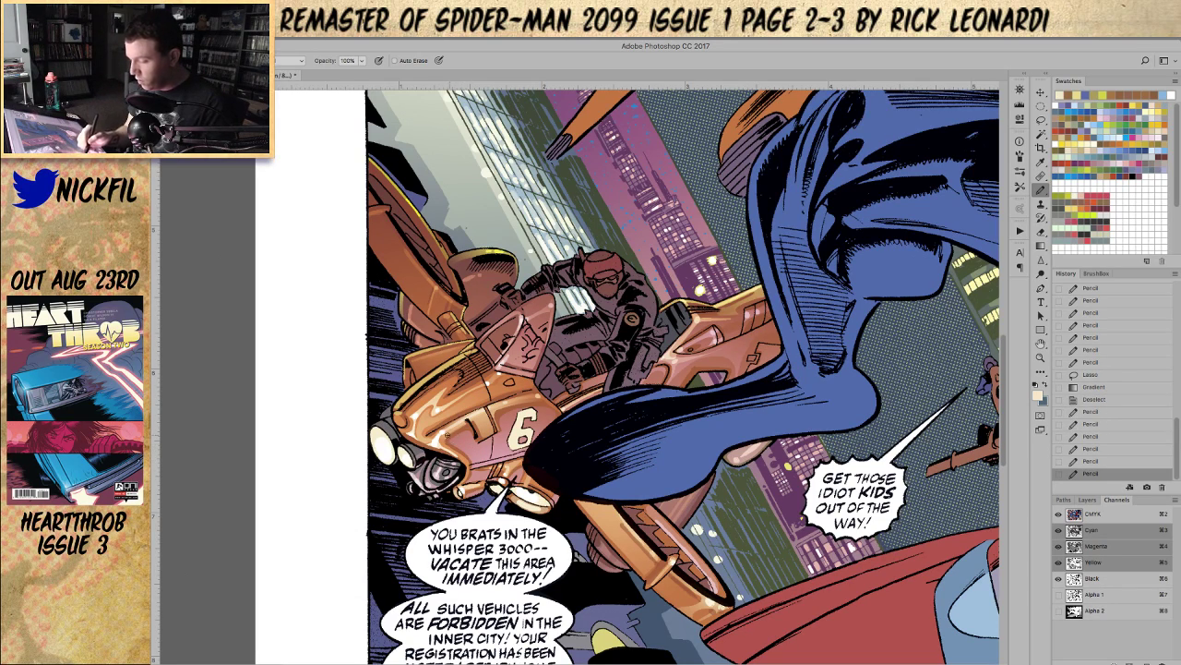
alt+click(443, 435)
drag(432, 432, 440, 438)
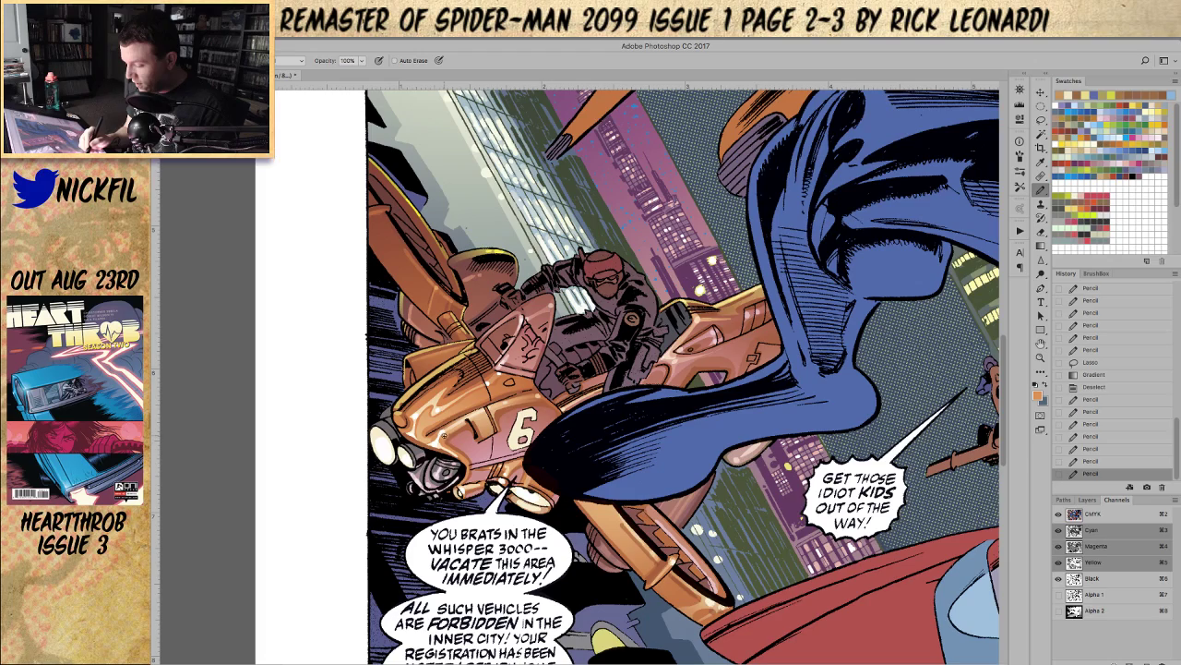
Step: Check the retouched bike nose and overall color balance across the lower half of the page
click(1040, 358)
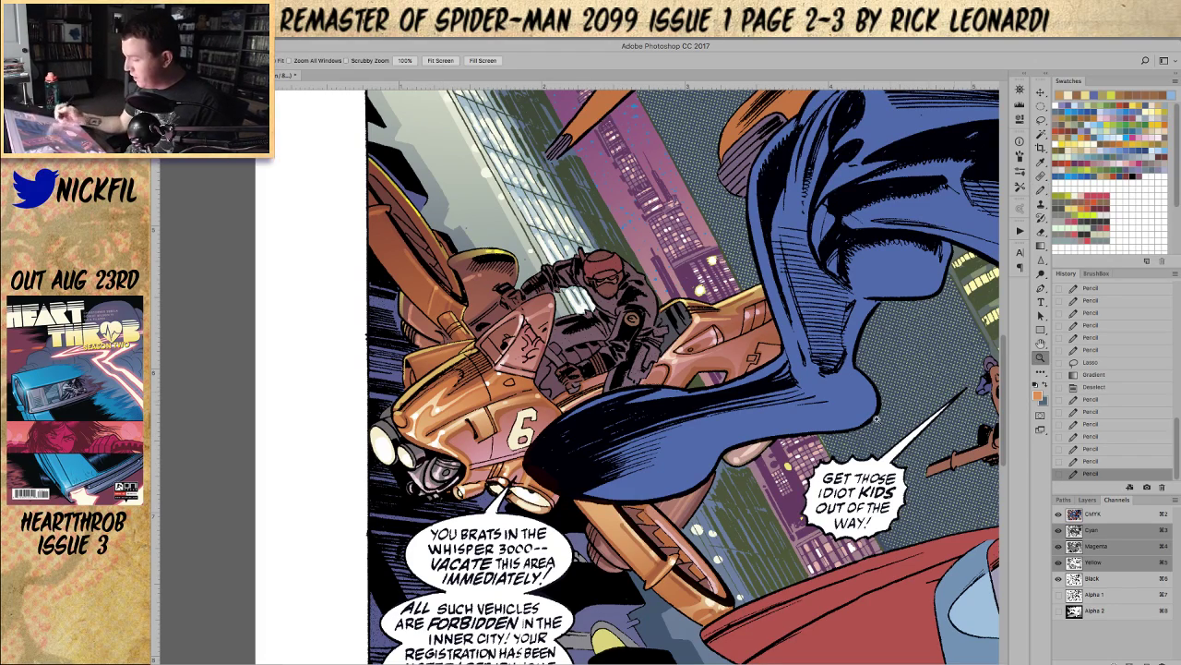
alt+click(698, 469)
alt+click(704, 494)
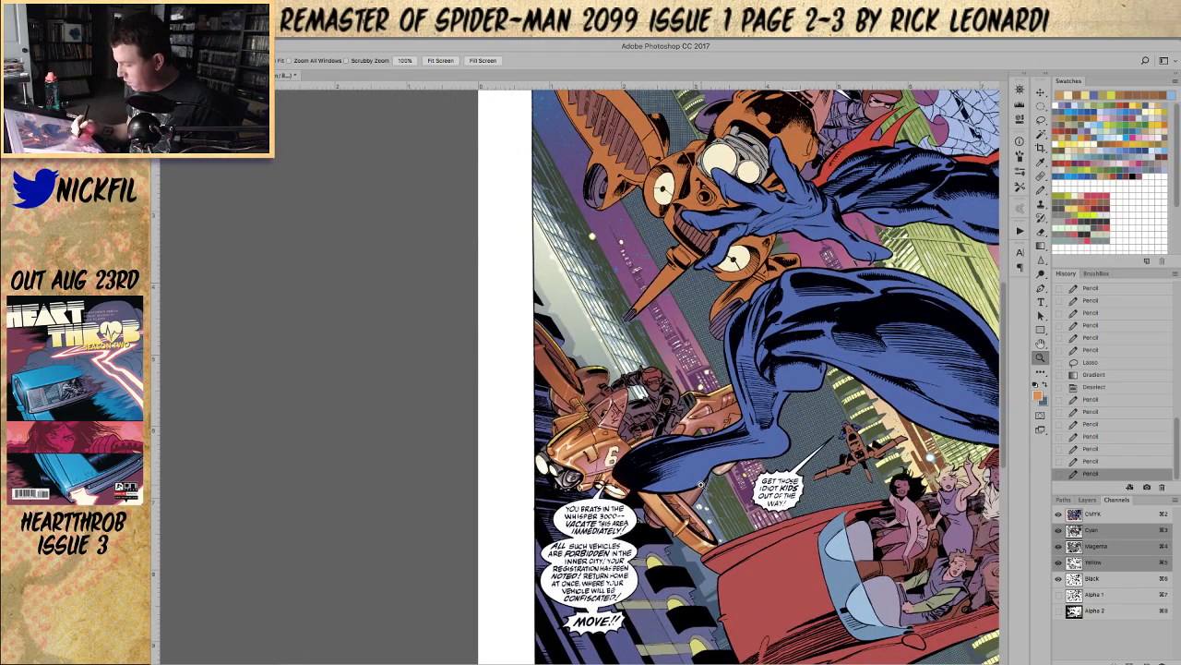
key(h)
click(1042, 344)
drag(782, 490, 649, 447)
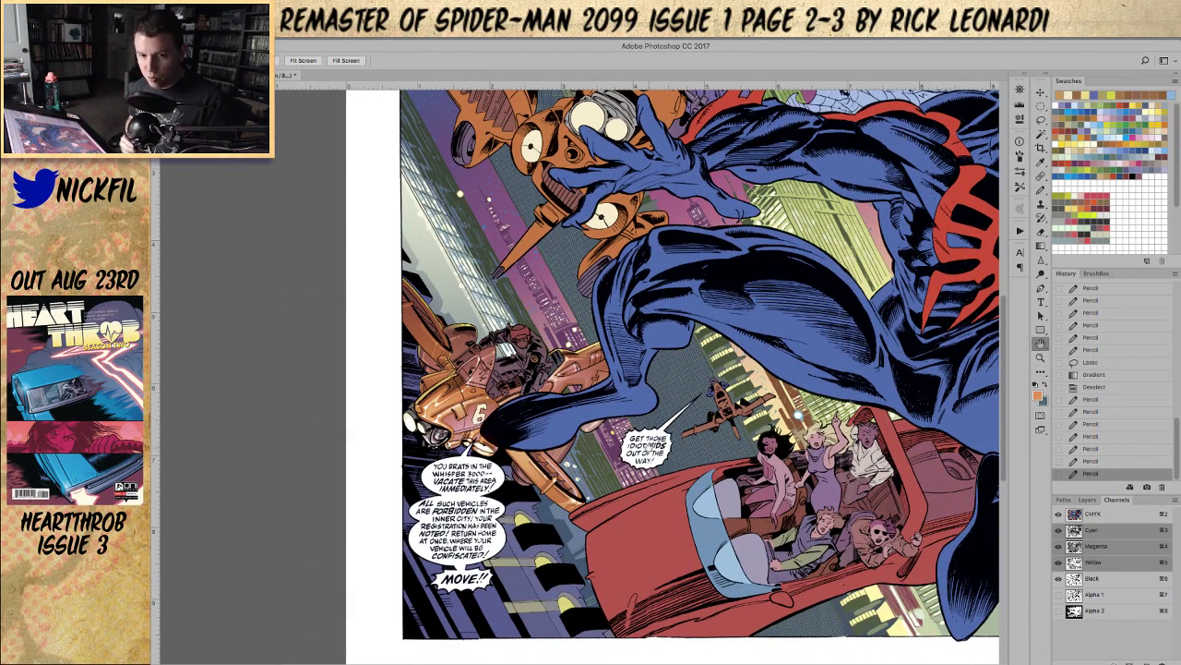
drag(519, 415, 553, 406)
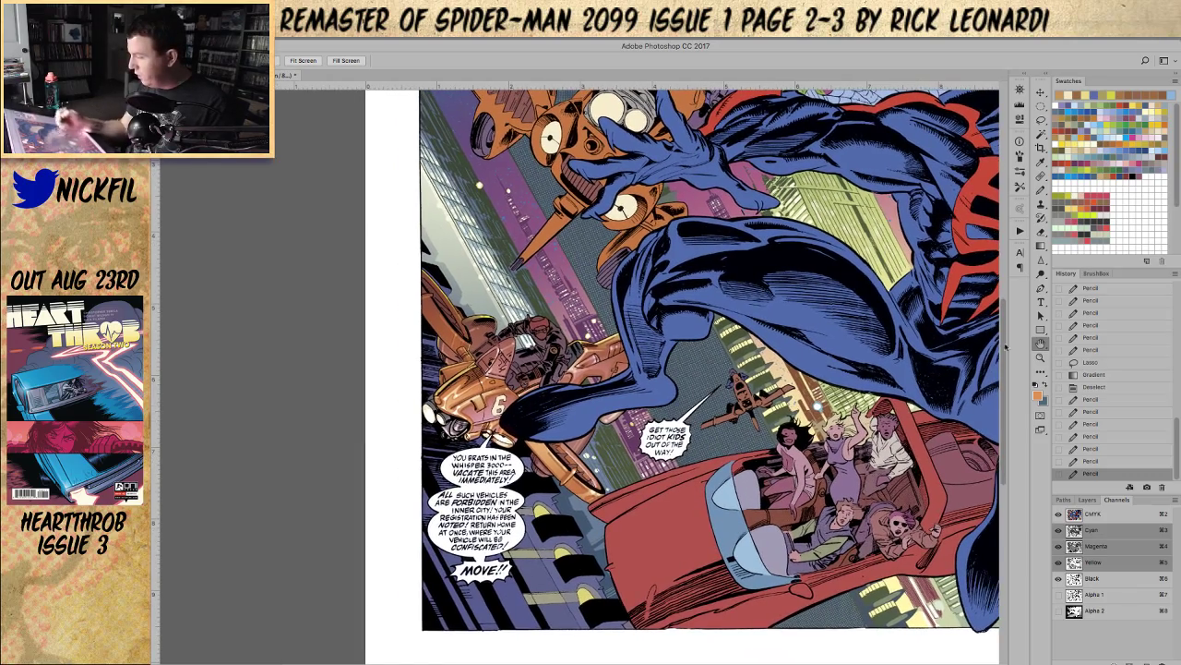
key(z)
click(524, 407)
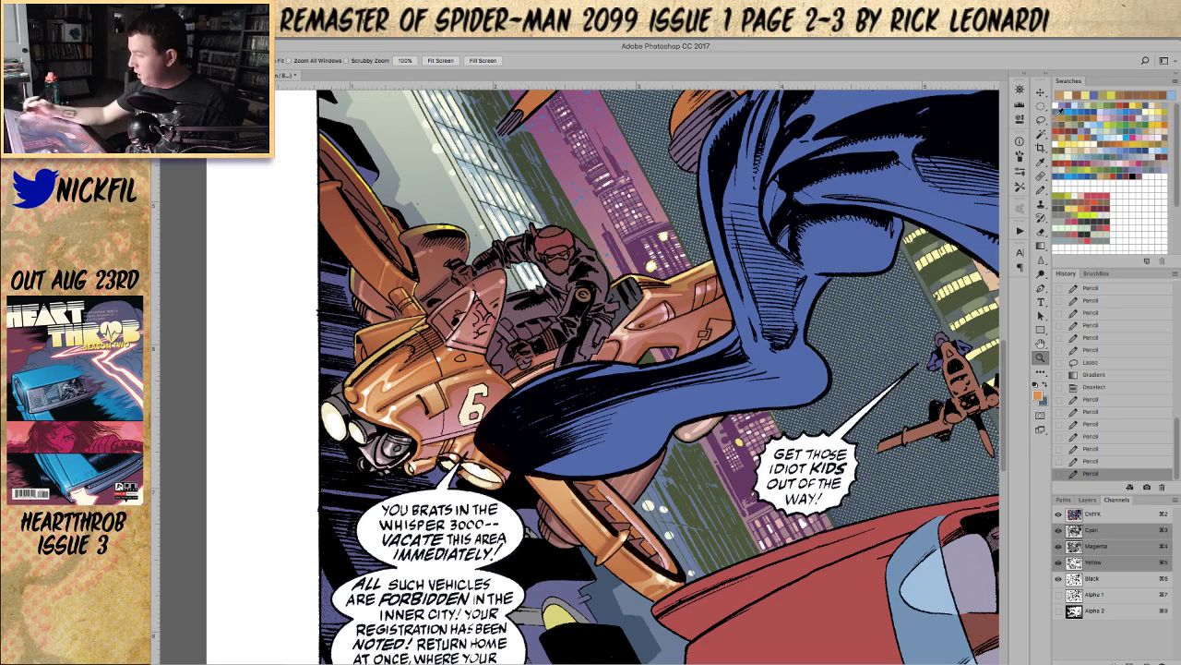
Step: Lasso the number 6 on the bike's nose and refine the selection with the Magic Wand in the Black channel
click(1043, 121)
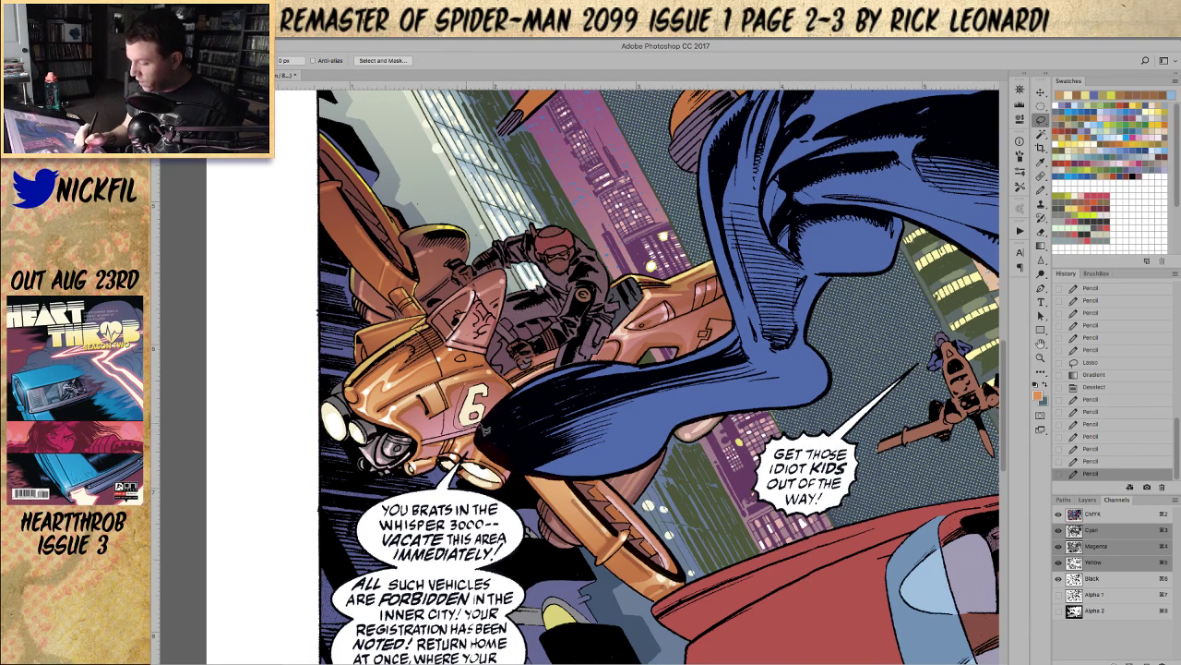
drag(486, 385, 490, 382)
click(1042, 137)
click(1092, 579)
alt+click(490, 403)
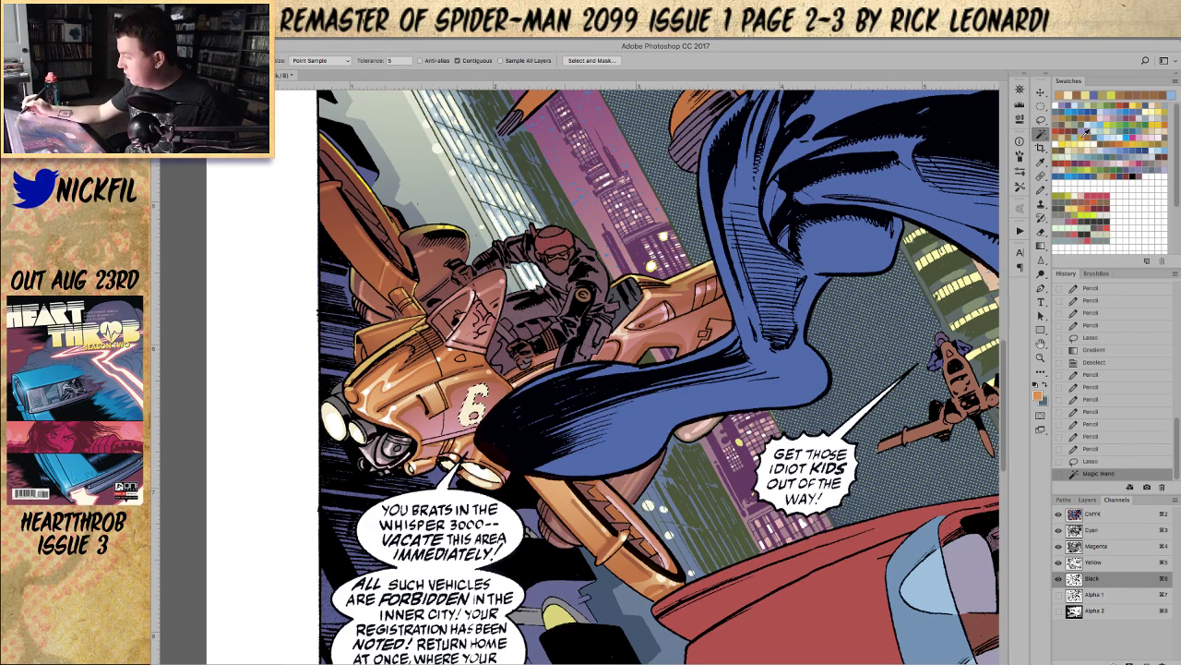
Step: Try filling the selected number area in the Black channel and across all CMYK channels, and revert both fills
key(alt+BackSpace)
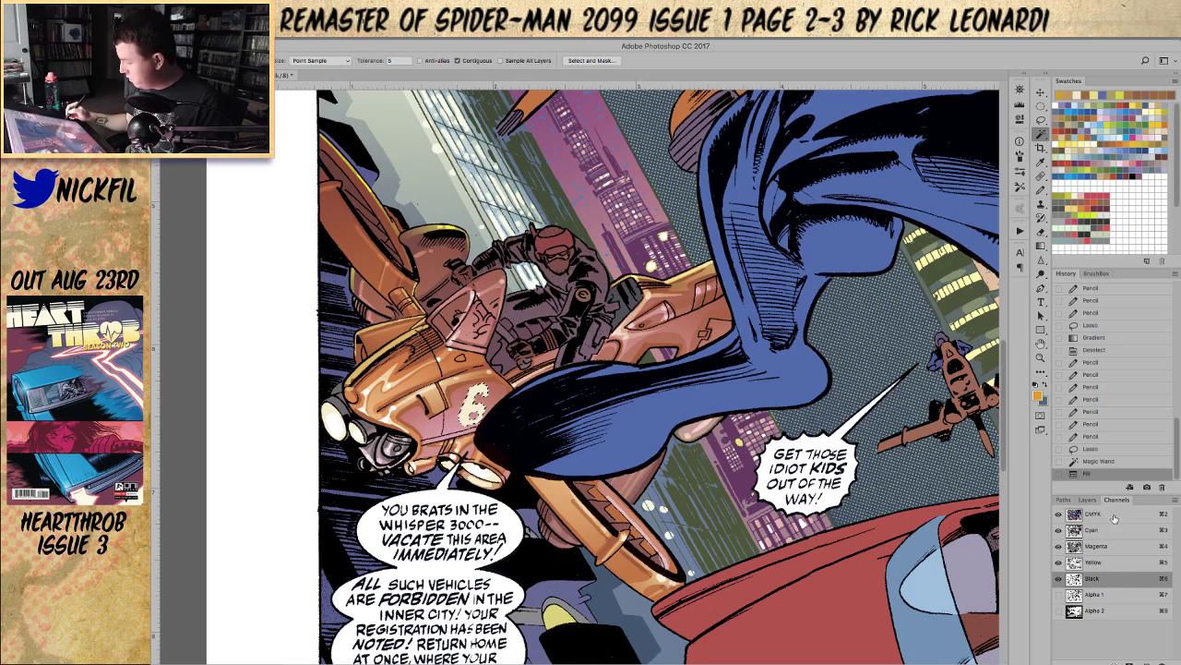
click(1114, 514)
key(alt+BackSpace)
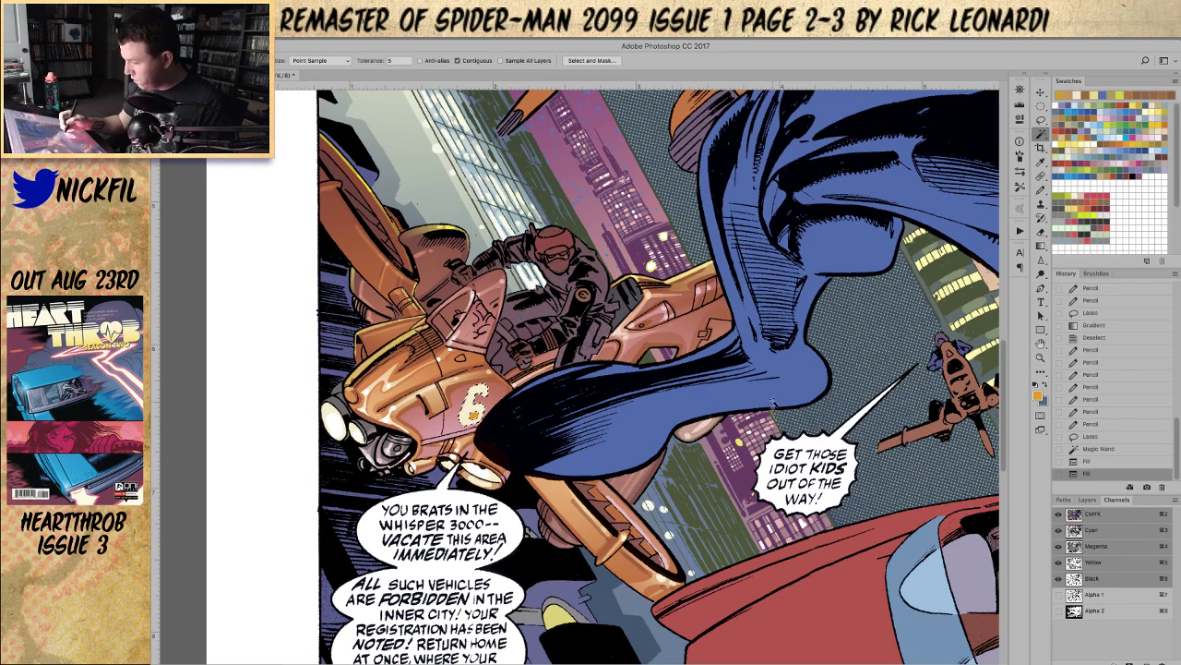
click(1096, 460)
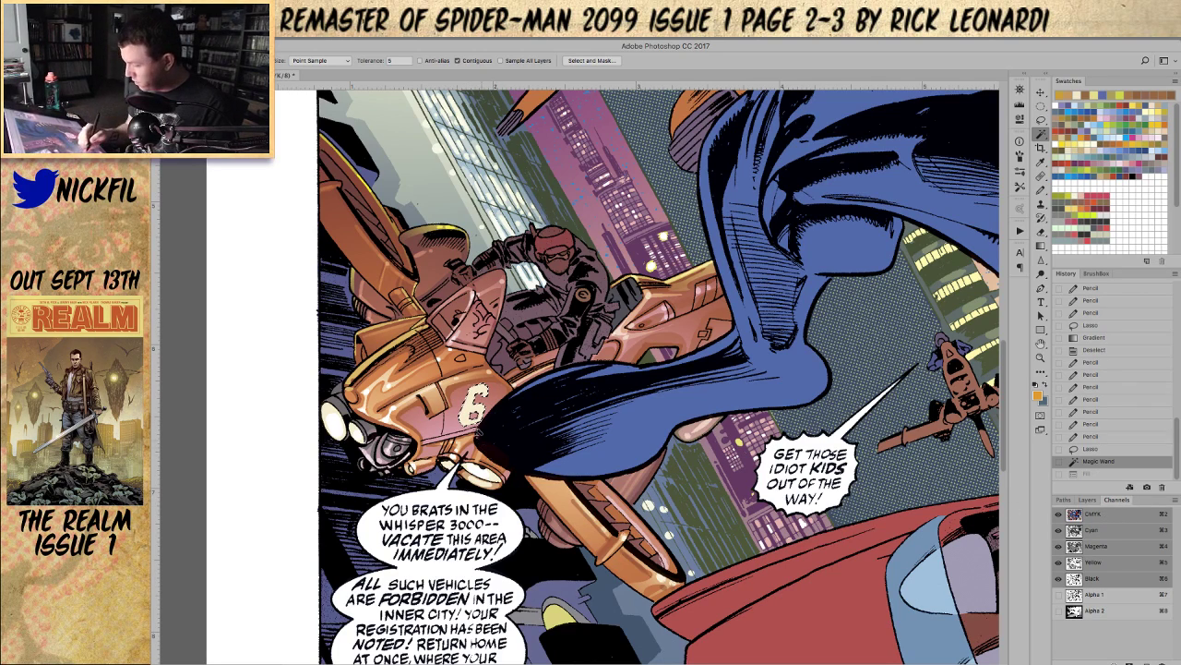
Step: Refine the selection around the number 6 with the Magic Wand, fill it and clear the selection
click(474, 407)
click(476, 415)
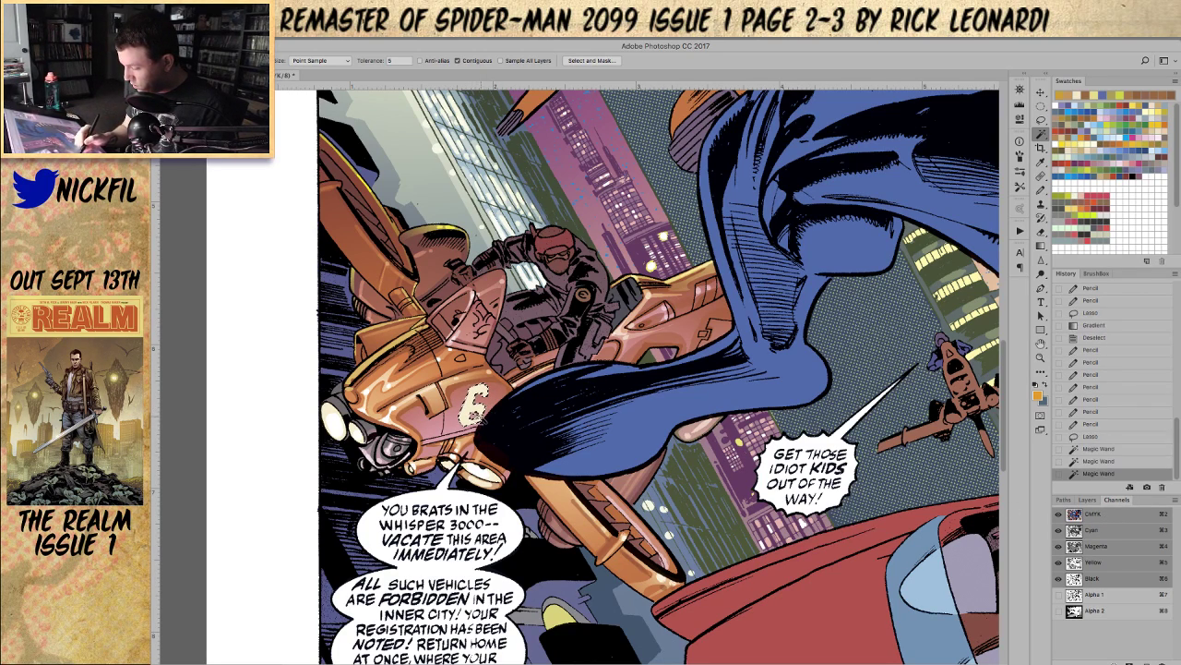
key(alt+BackSpace)
key(super+d)
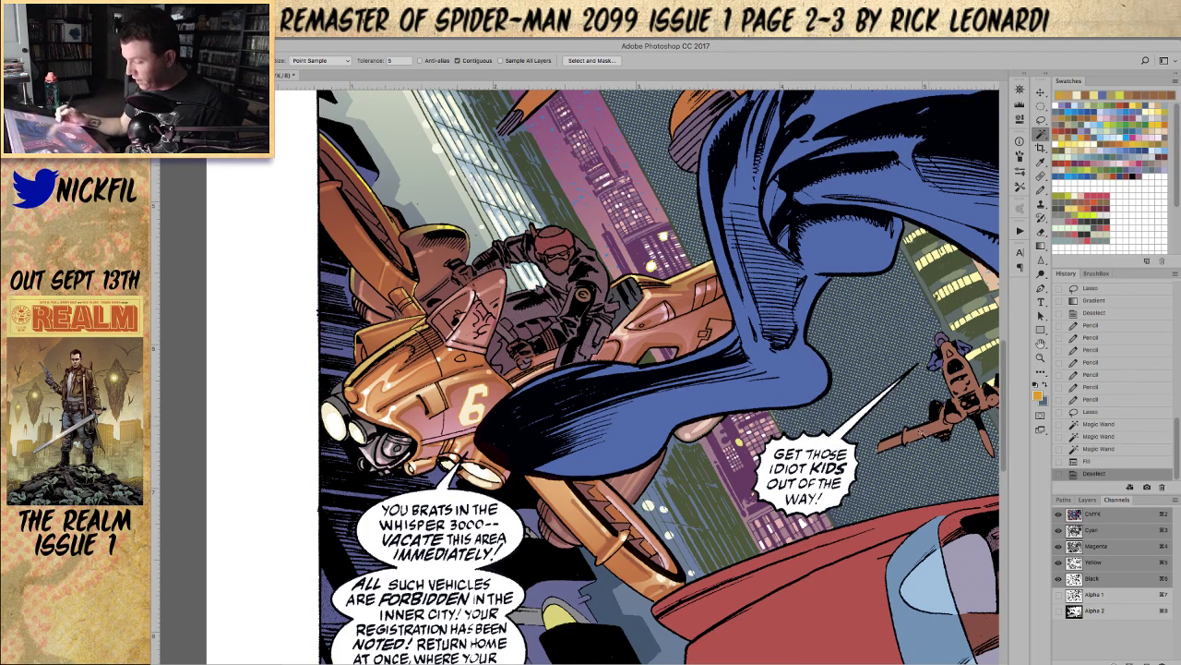
Step: Examine the bike and its rider against the surrounding figures and buildings
click(1040, 342)
drag(770, 470, 701, 535)
drag(685, 444, 749, 476)
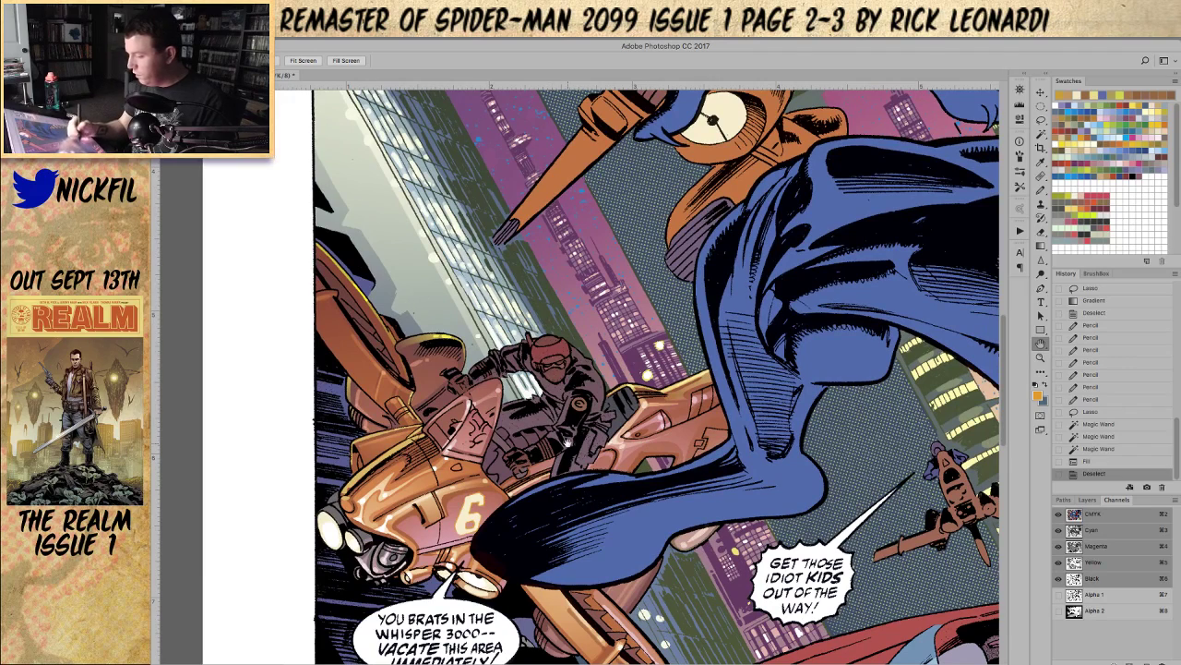
click(1040, 119)
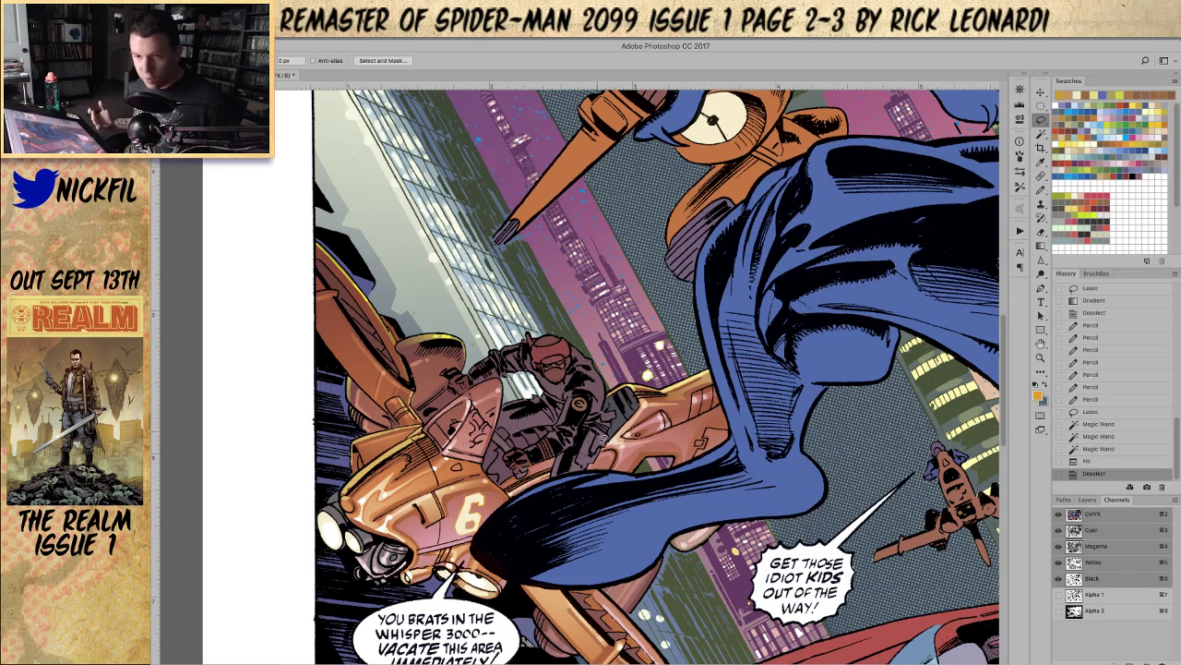
click(1040, 316)
click(1040, 343)
mouse_move(870, 335)
mouse_down()
mouse_move(908, 301)
mouse_move(894, 315)
mouse_up()
click(1042, 120)
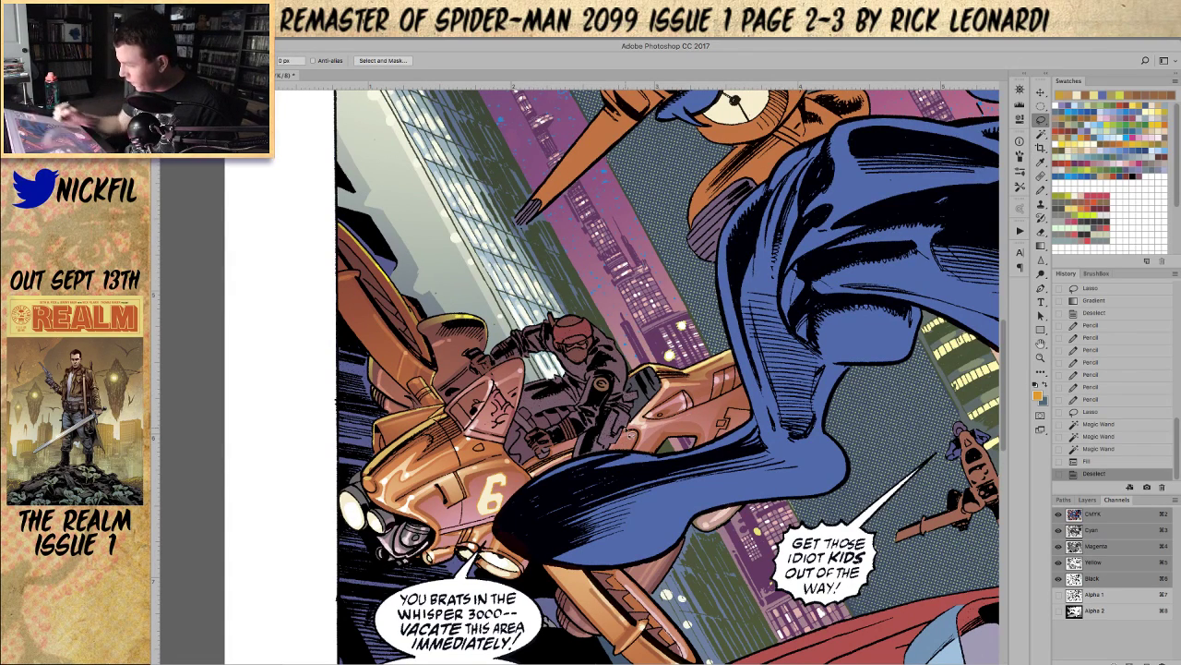
Step: Pencil red sampled from the rider's helmet around his gloves and the seat behind him, painting only the cyan, magenta and yellow channels
click(1041, 177)
alt+click(563, 396)
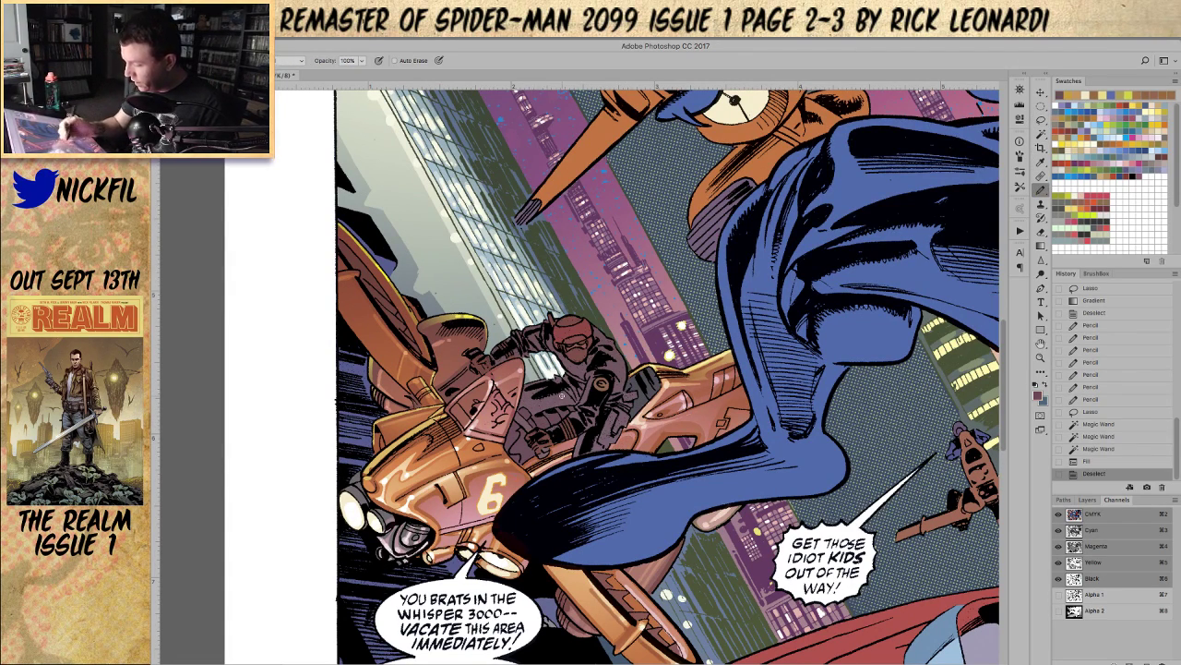
click(282, 60)
click(281, 149)
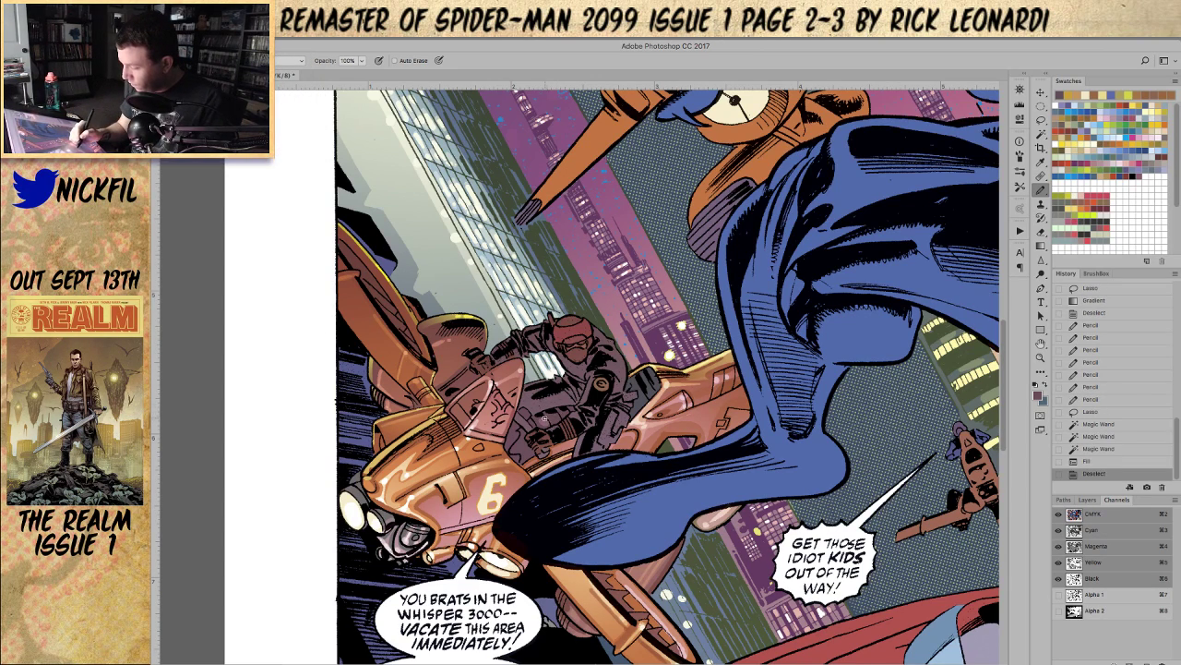
alt+click(561, 332)
drag(542, 421, 572, 412)
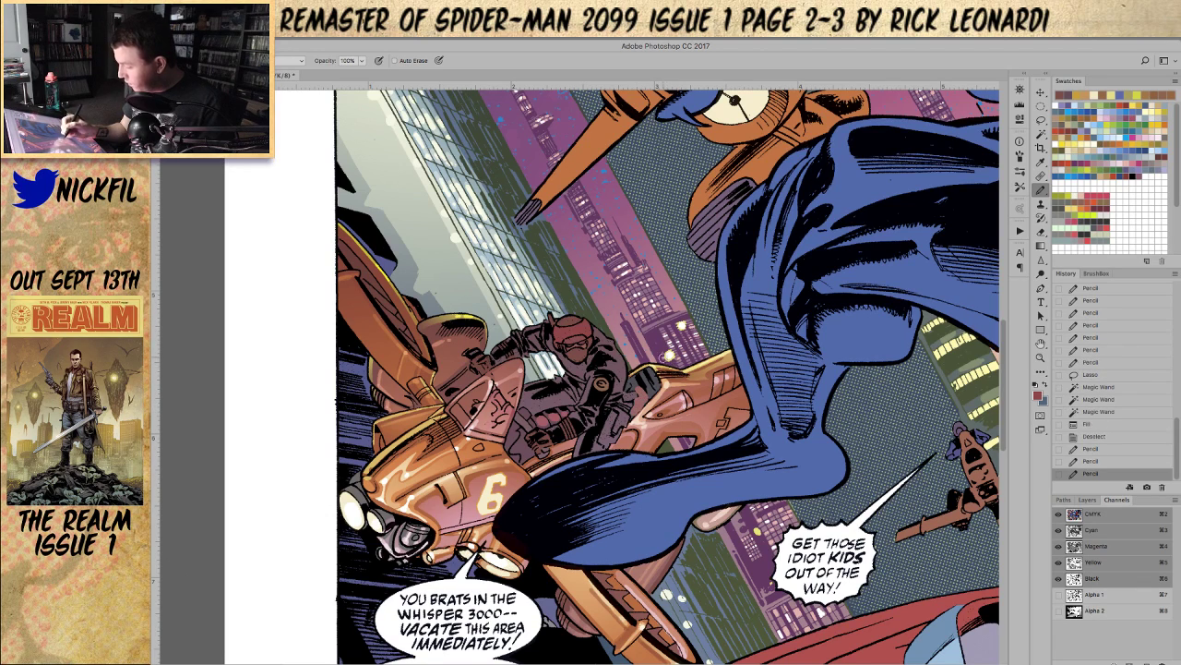
click(1094, 436)
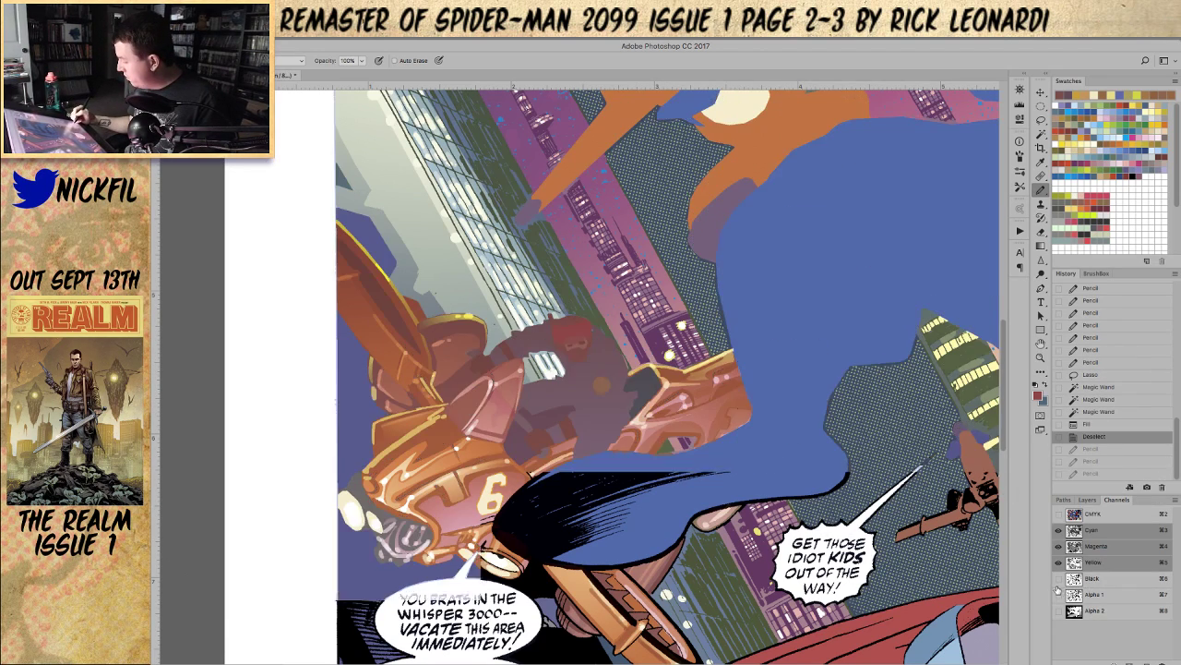
drag(539, 424, 572, 409)
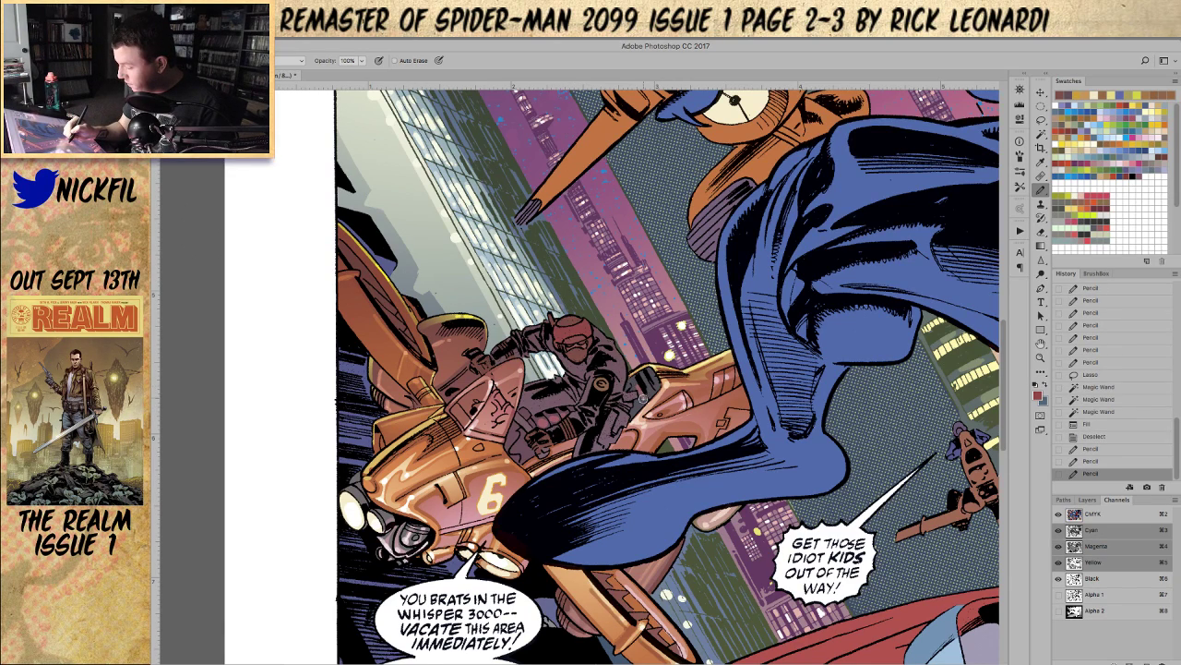
drag(642, 395, 659, 377)
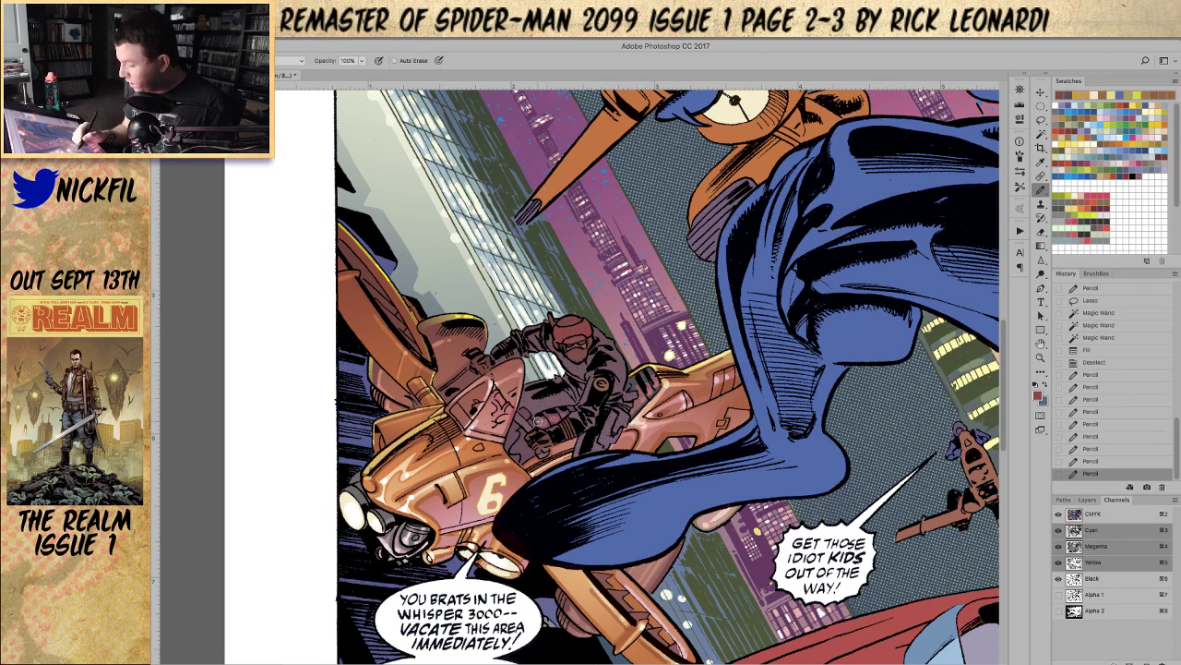
Step: Touch up the area between the windshield and the rider's gloves with a sampled muted tone using the Pencil at 100% opacity
alt+click(515, 434)
key(5)
mouse_move(523, 415)
mouse_down()
mouse_move(528, 402)
mouse_move(541, 430)
mouse_move(507, 447)
mouse_move(524, 452)
mouse_up()
key(super+z)
key(0)
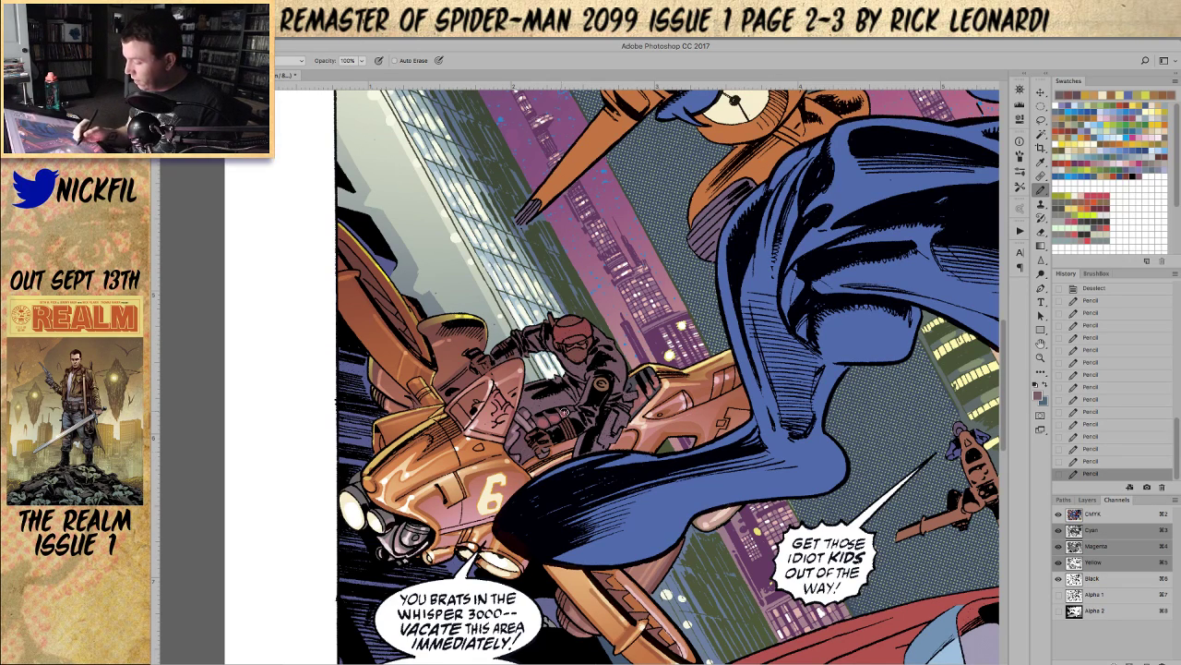
drag(524, 423, 528, 428)
Step: Lasso highlight shapes across the rider's arms, jacket and legs as one combined selection
drag(628, 443, 546, 445)
key(l)
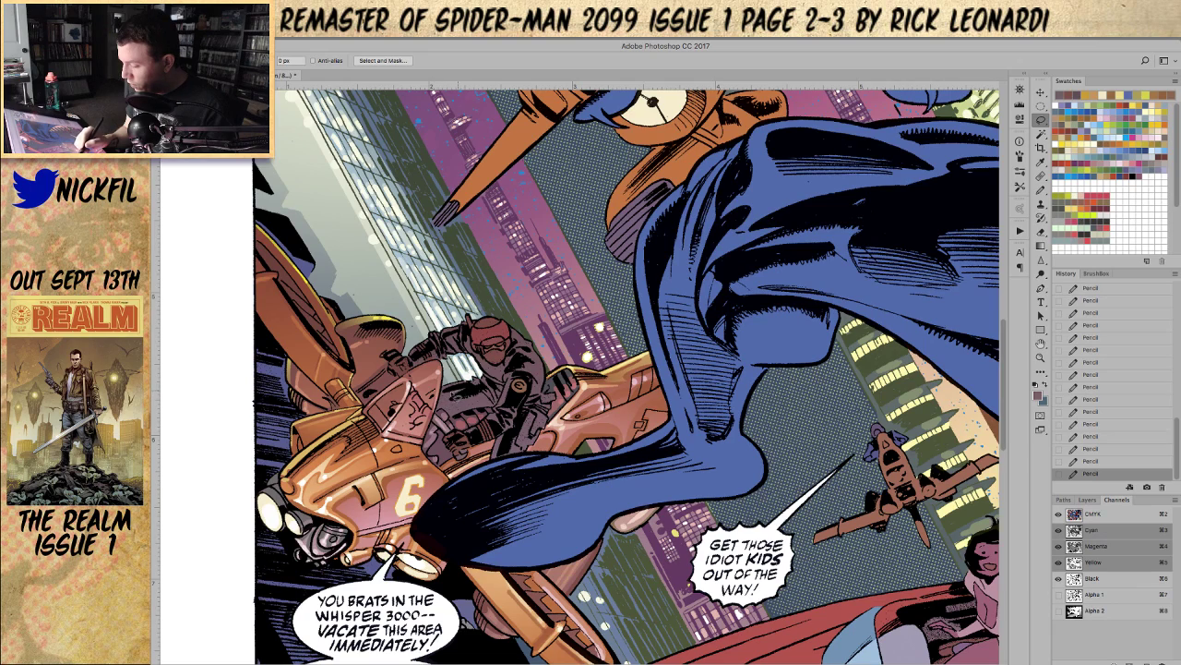
drag(453, 406, 502, 393)
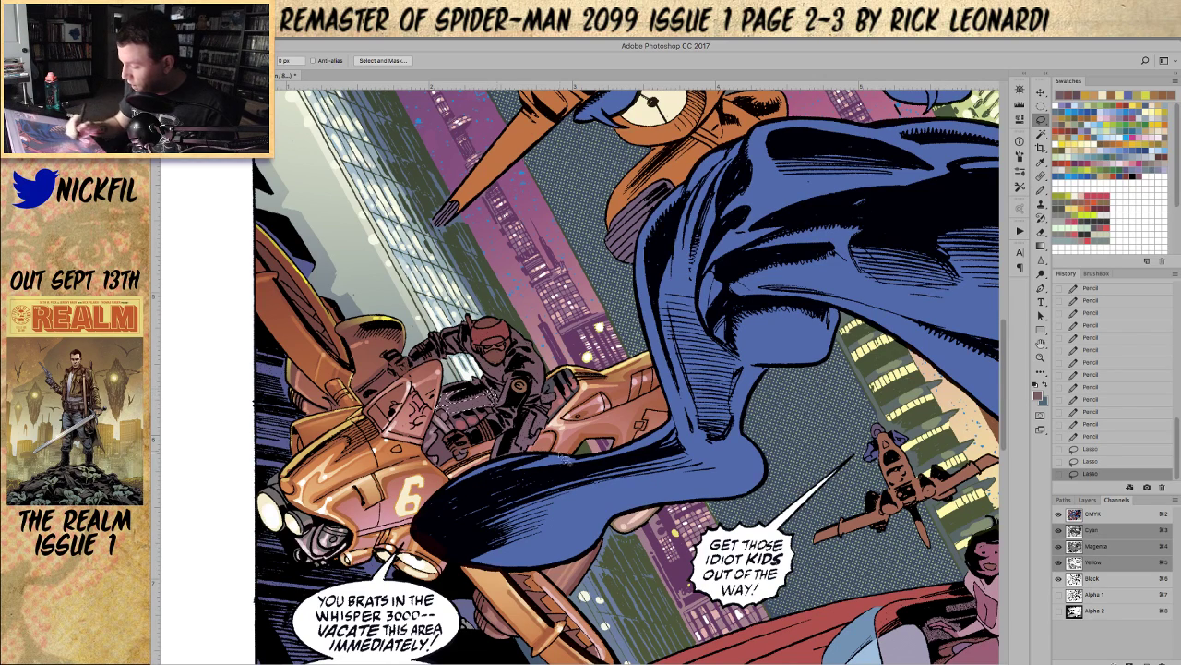
mouse_move(523, 366)
mouse_down()
mouse_move(537, 382)
mouse_move(546, 367)
mouse_move(528, 355)
mouse_move(542, 401)
mouse_up()
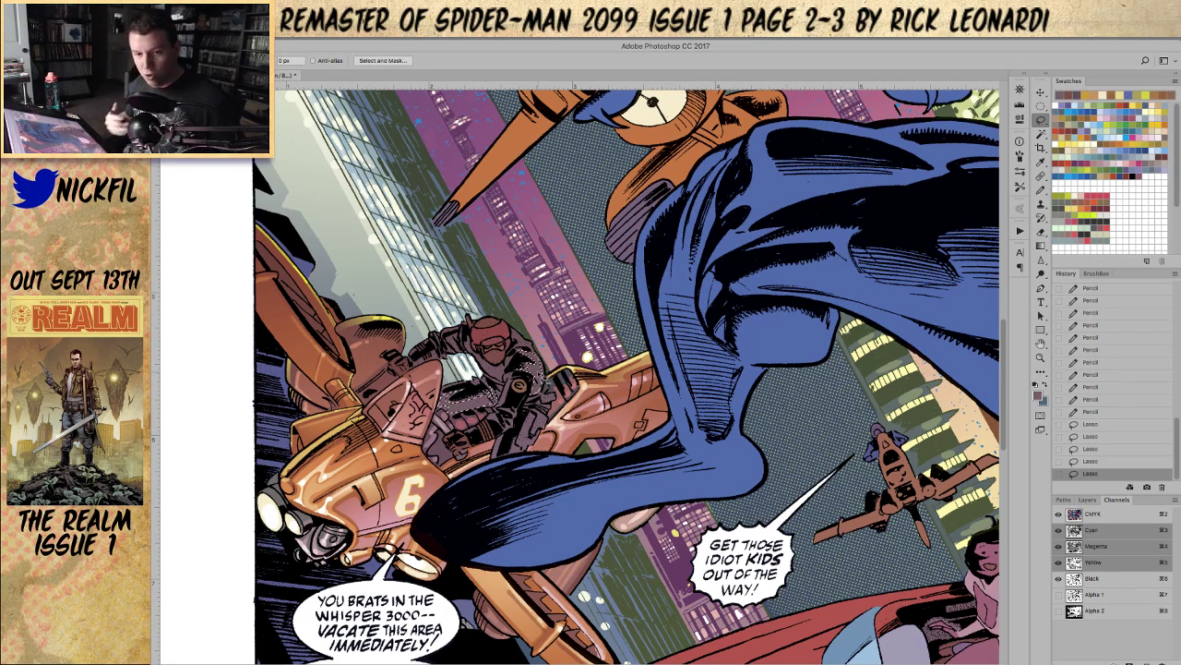
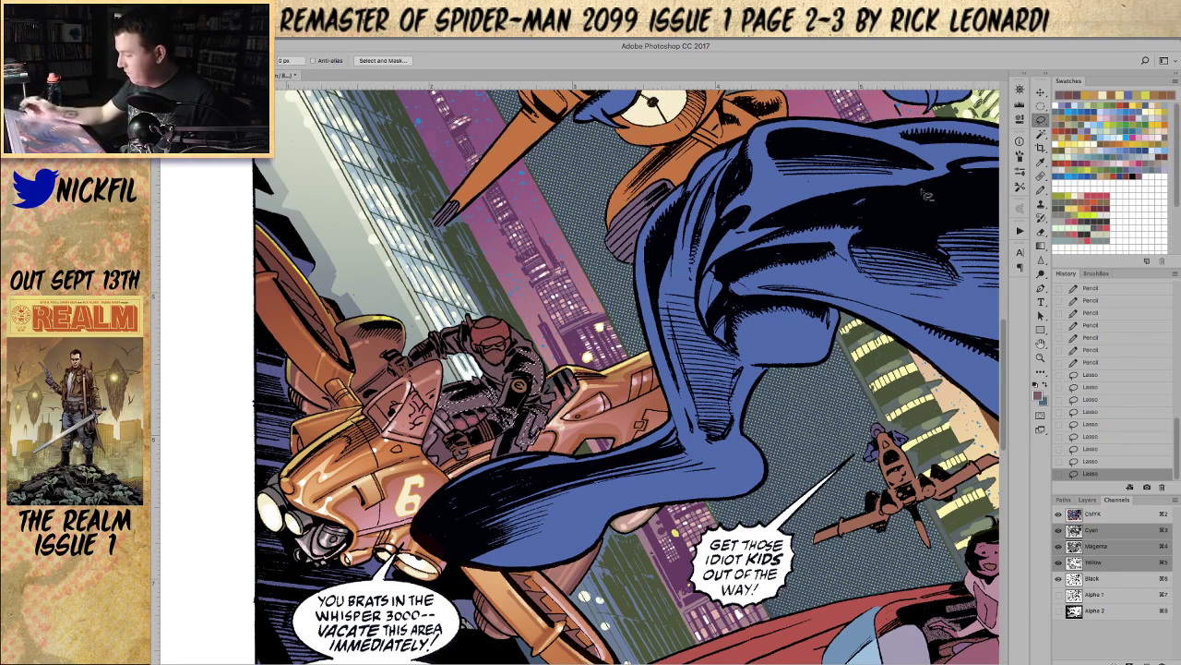
Step: Try Screen gradients in the sampled muted tone over the rider's selected highlights, compare at a reduced view, and revert them
key(g)
drag(462, 397, 493, 427)
key(ctrl+z)
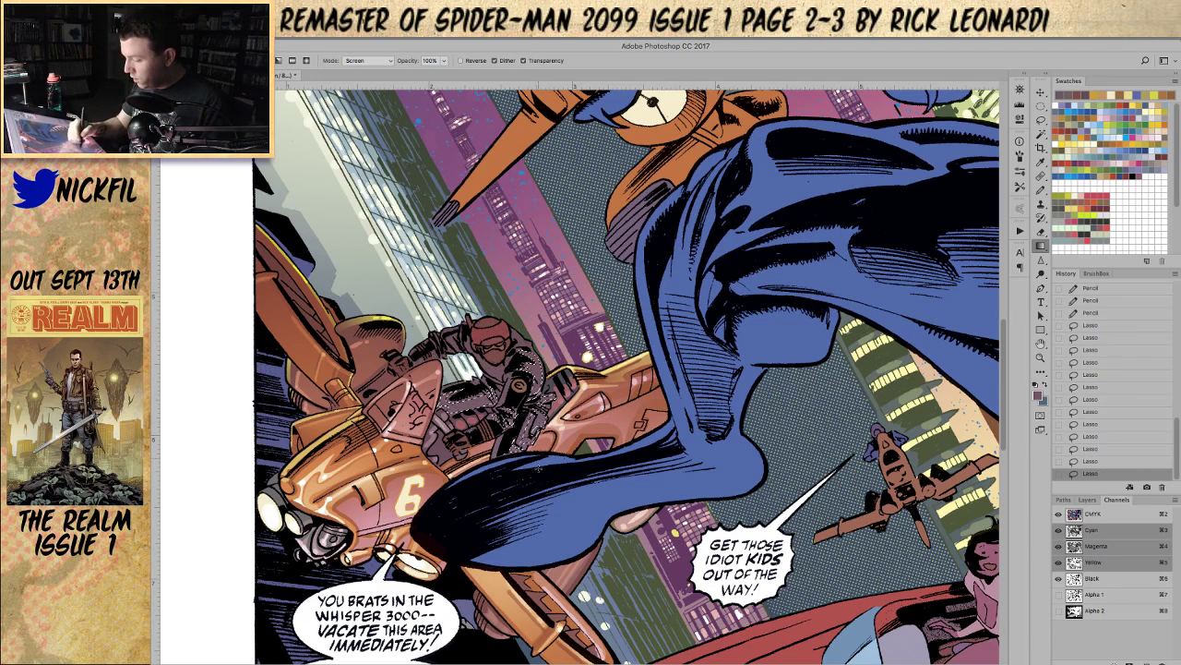
drag(515, 321, 498, 387)
drag(561, 469, 522, 370)
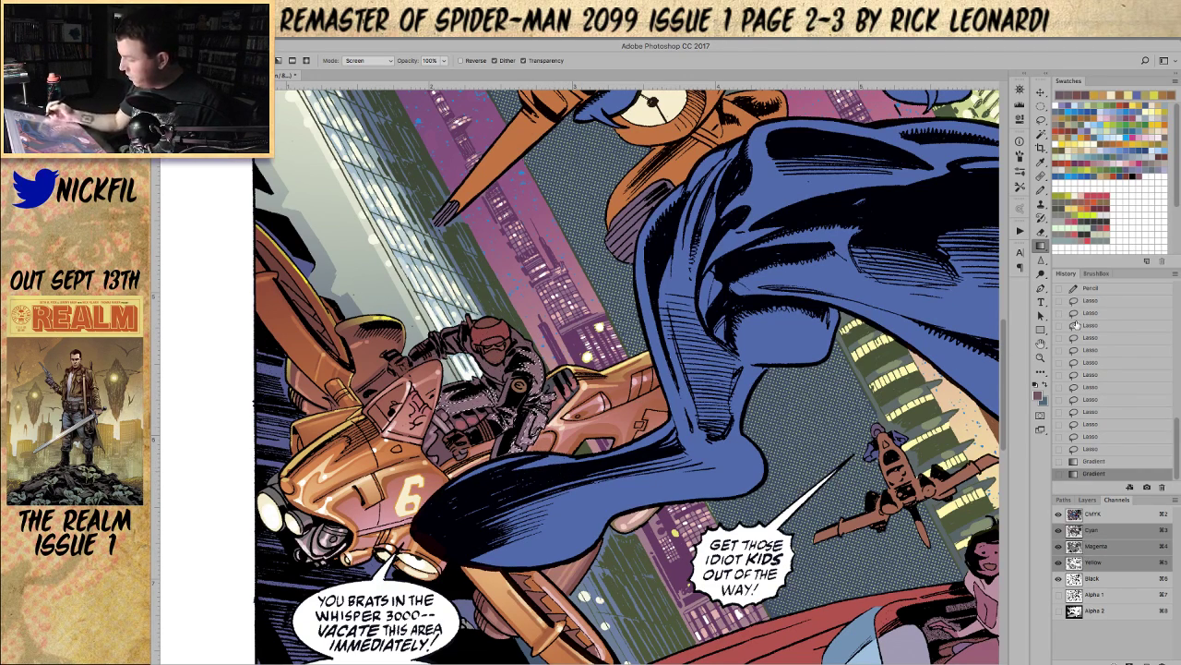
click(1041, 359)
alt+click(665, 476)
alt+click(657, 469)
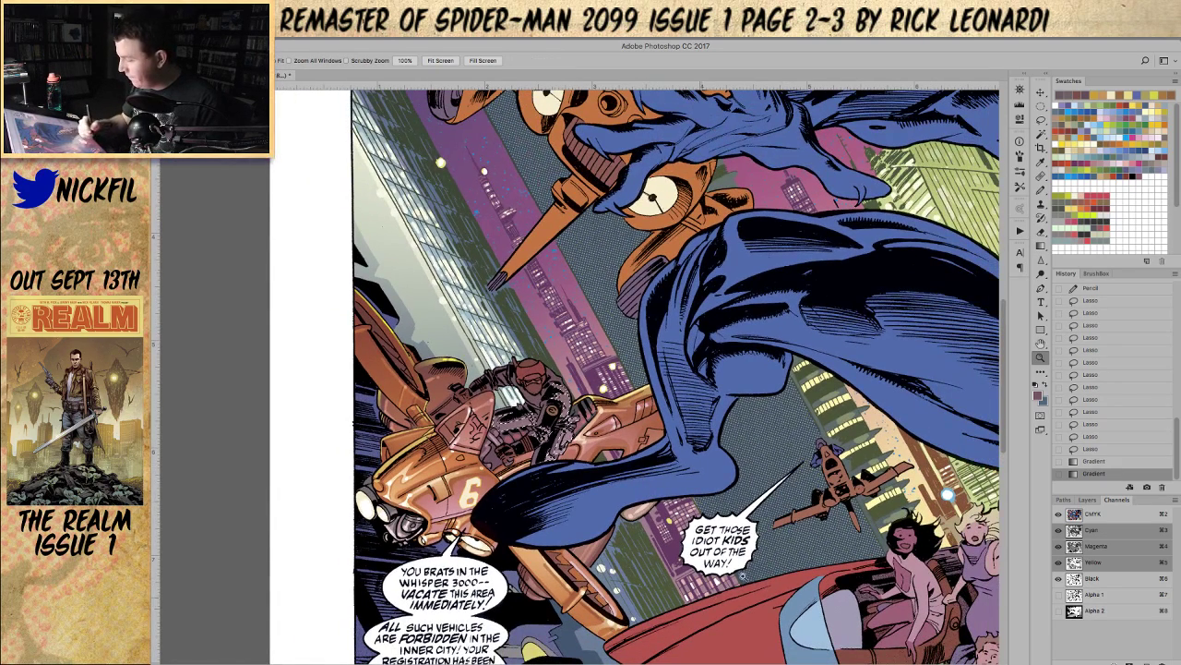
click(1099, 449)
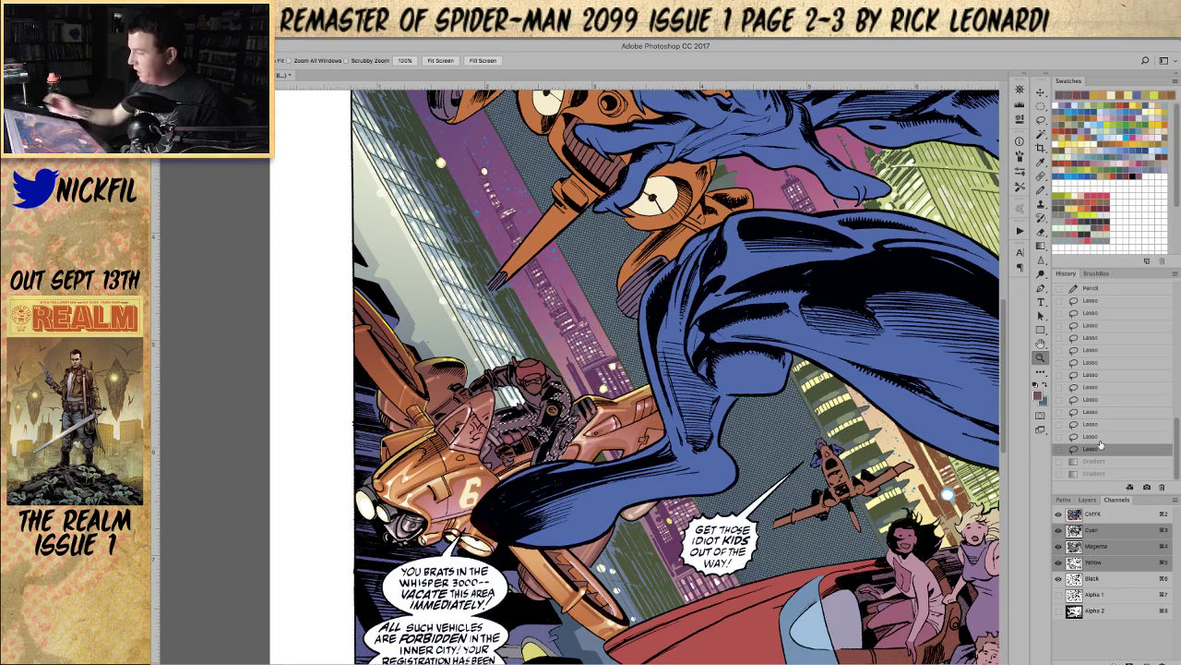
Step: Apply a bright-blue Screen gradient to the rider's selected highlights and clear the selection
click(1066, 114)
click(1041, 245)
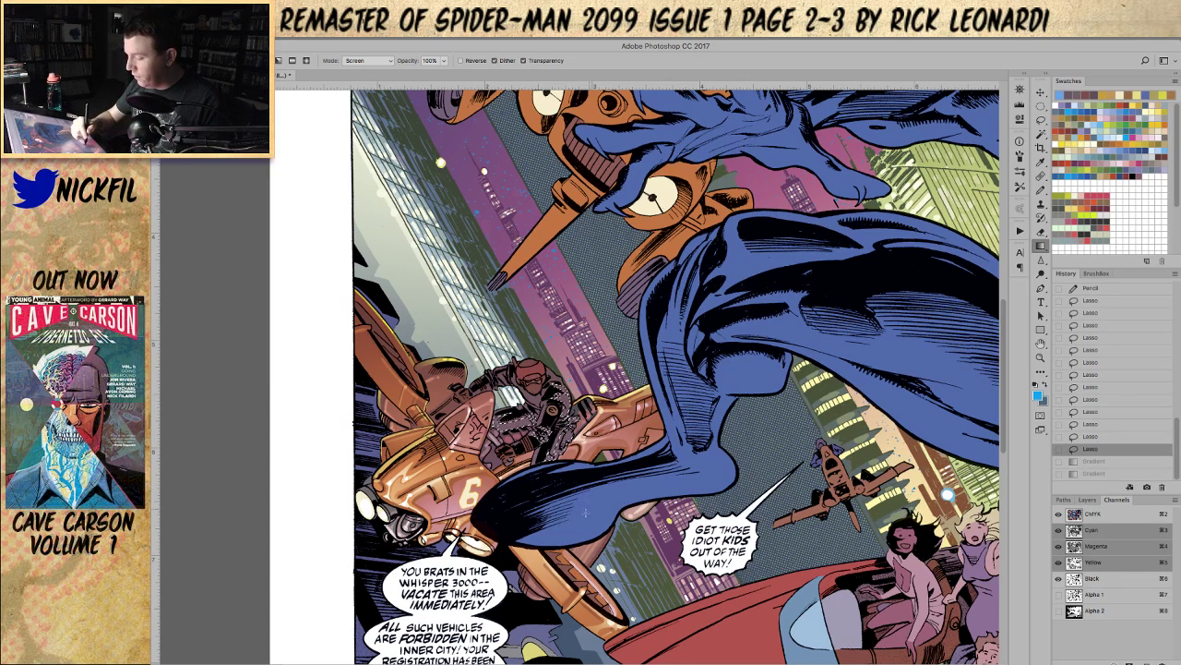
drag(531, 342, 556, 443)
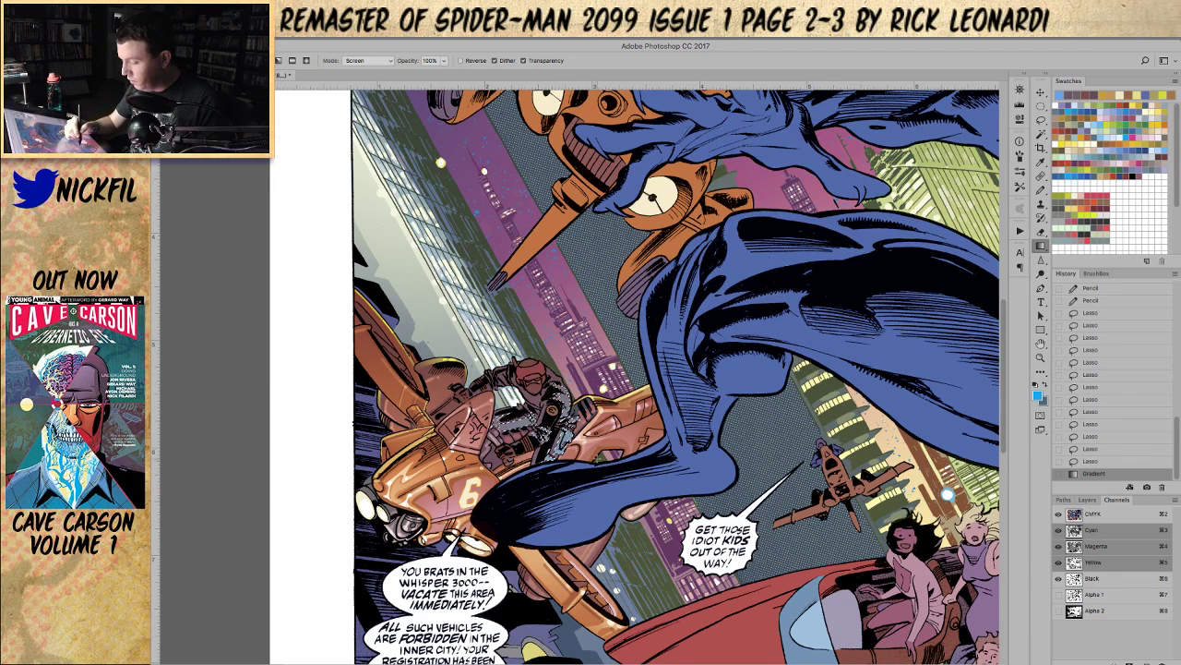
key(super+d)
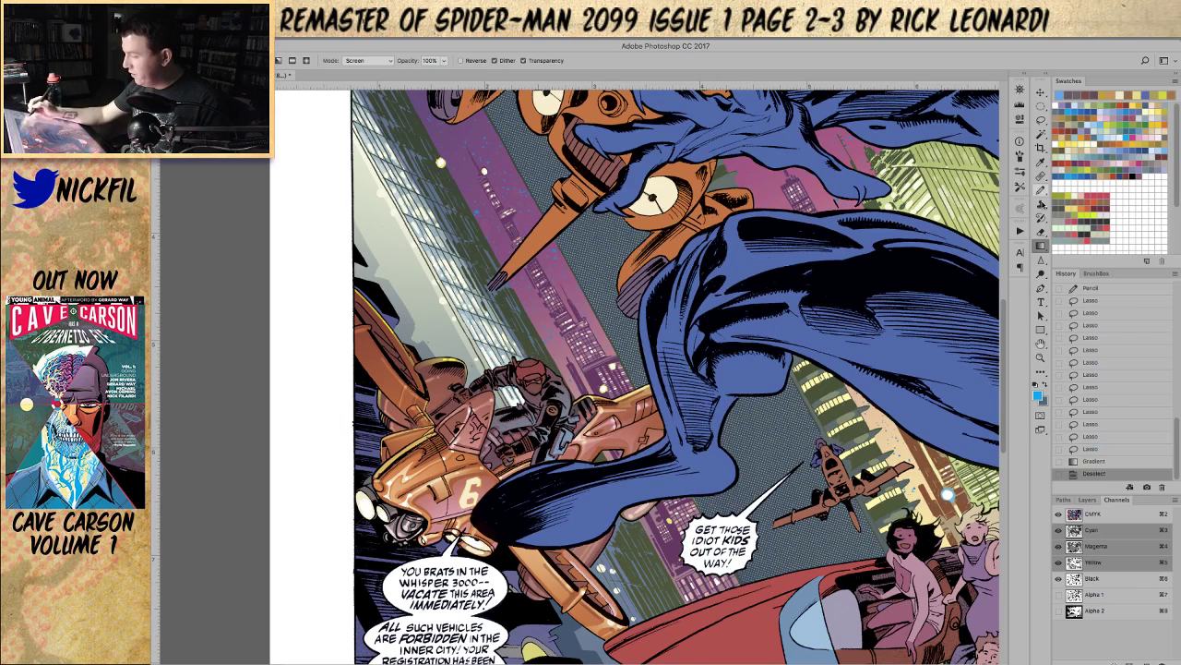
Step: Try pencilling bright-blue dabs on the rider's lower arm and revert them
key(b)
click(544, 432)
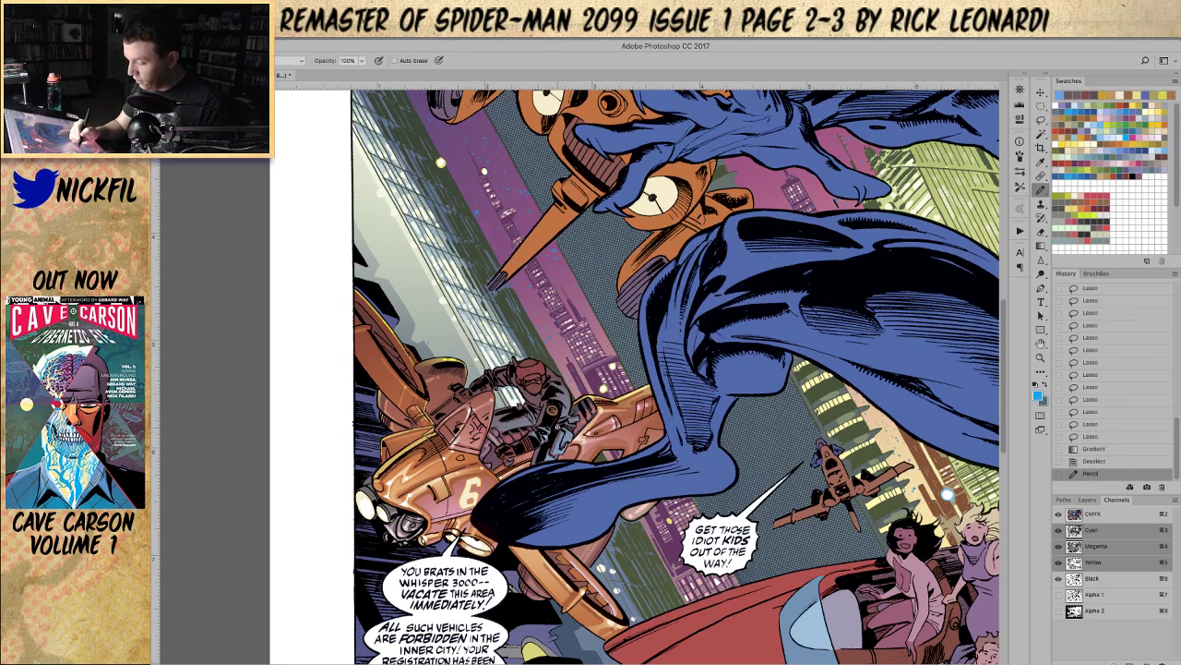
click(546, 426)
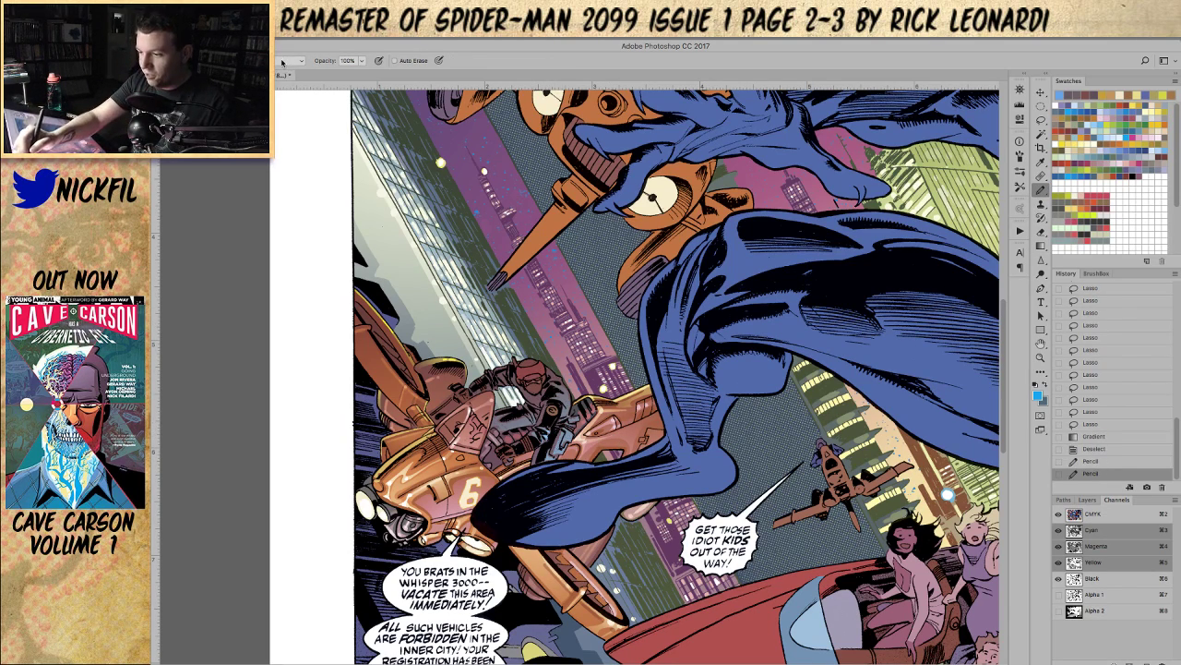
click(1107, 450)
Step: Pencil sampled grey-blue highlights on the rider's shoulder, arm and leg, and touch up his badge with a sampled brown
alt+click(563, 390)
drag(545, 429, 551, 442)
click(563, 390)
click(565, 393)
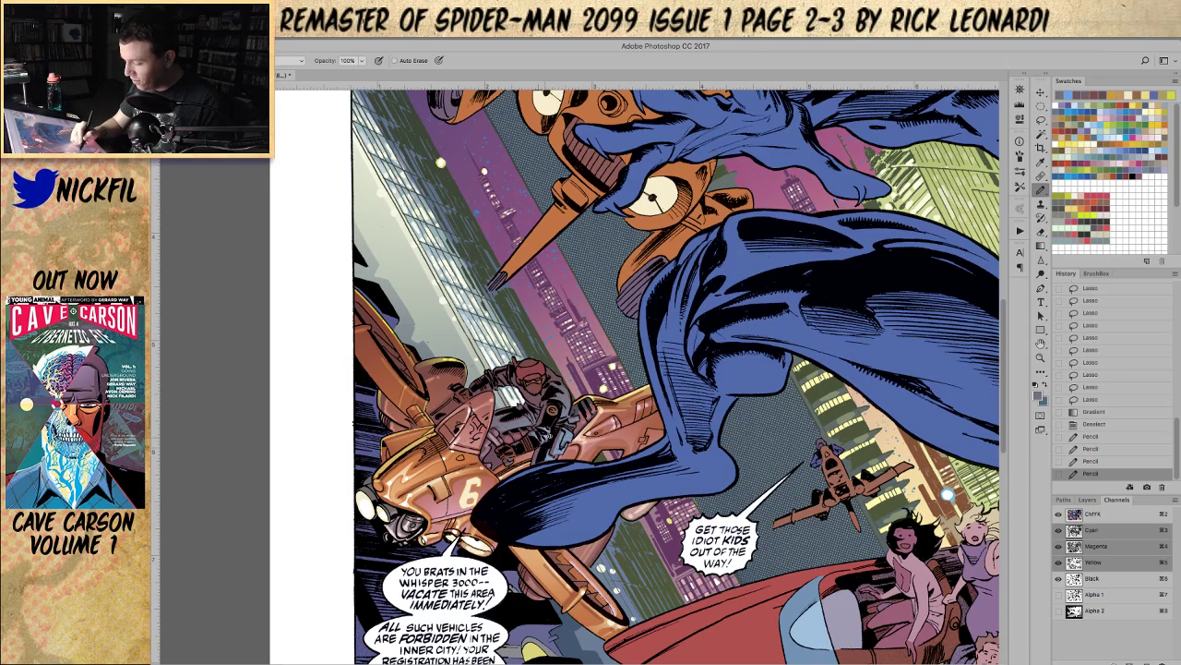
click(565, 393)
click(565, 446)
click(565, 443)
click(566, 394)
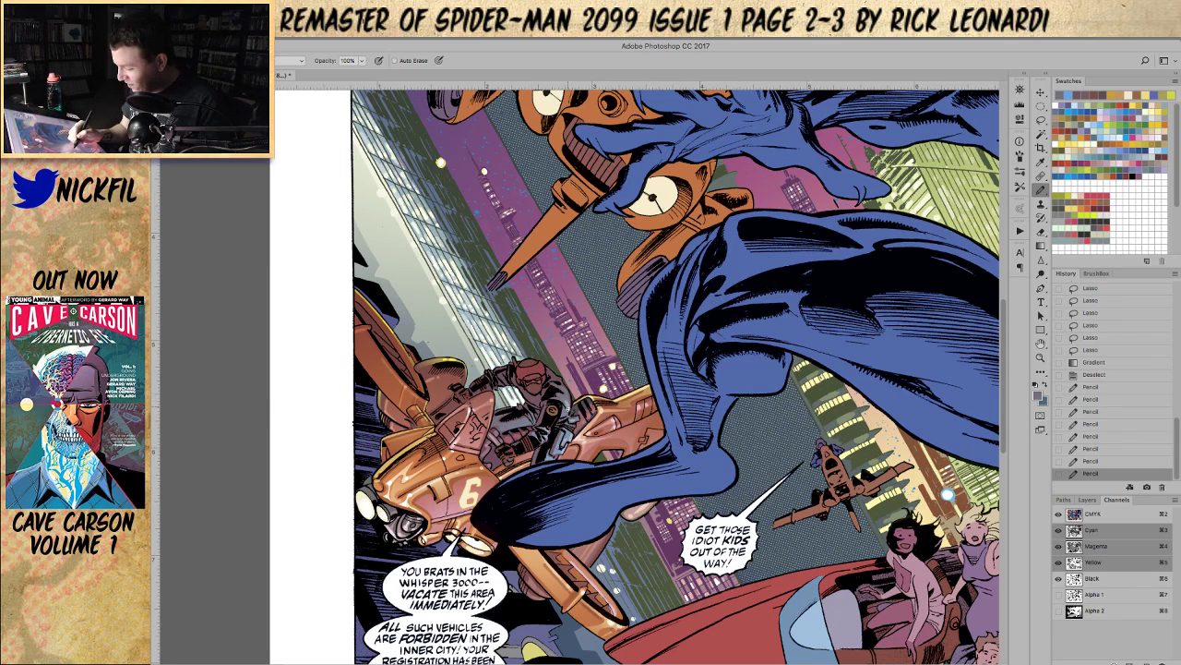
click(570, 399)
click(570, 399)
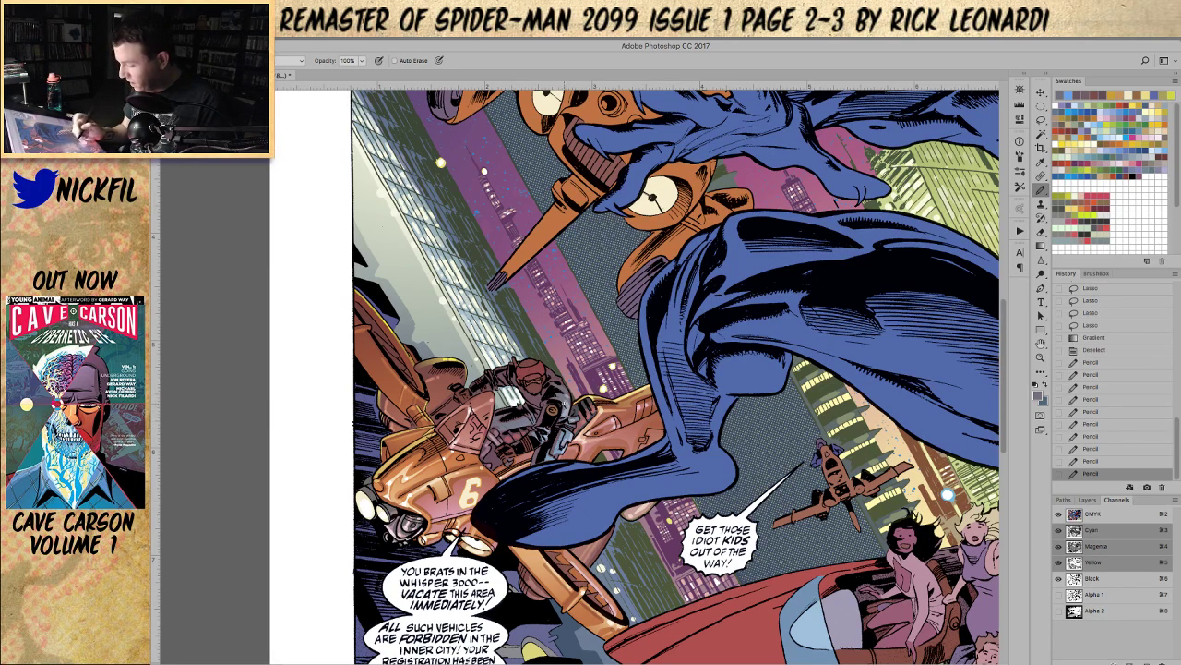
alt+click(560, 409)
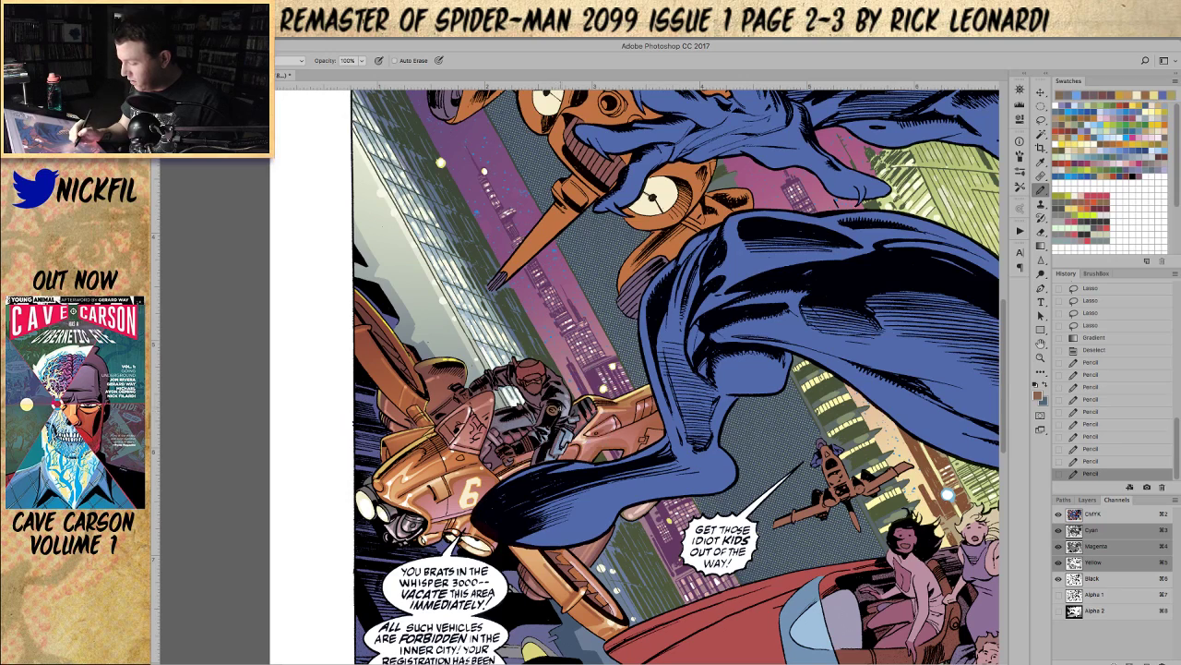
click(558, 406)
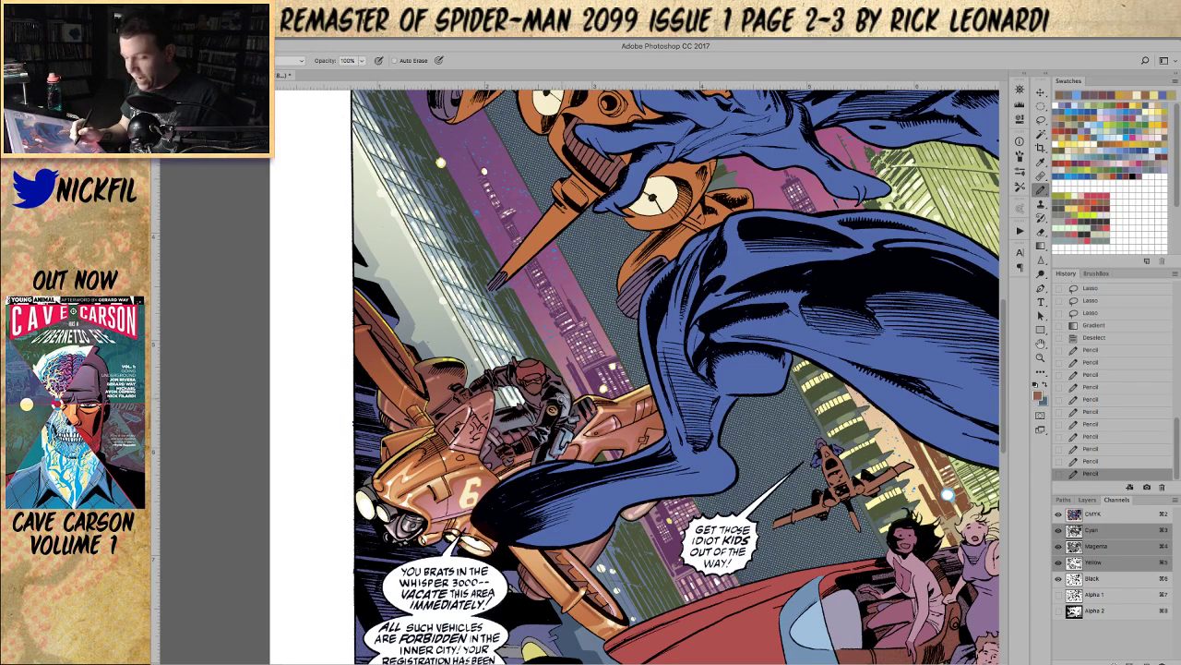
Step: Touch up the rider's badge with brown pencil dabs, undoing the first attempt
click(556, 412)
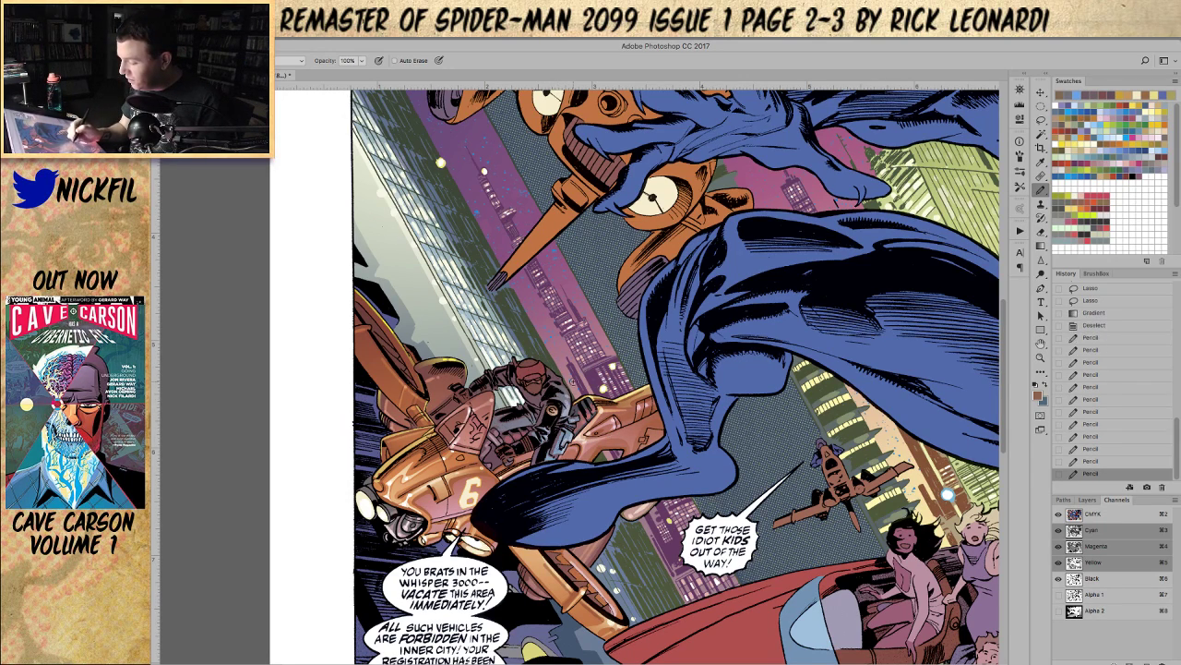
key(super+z)
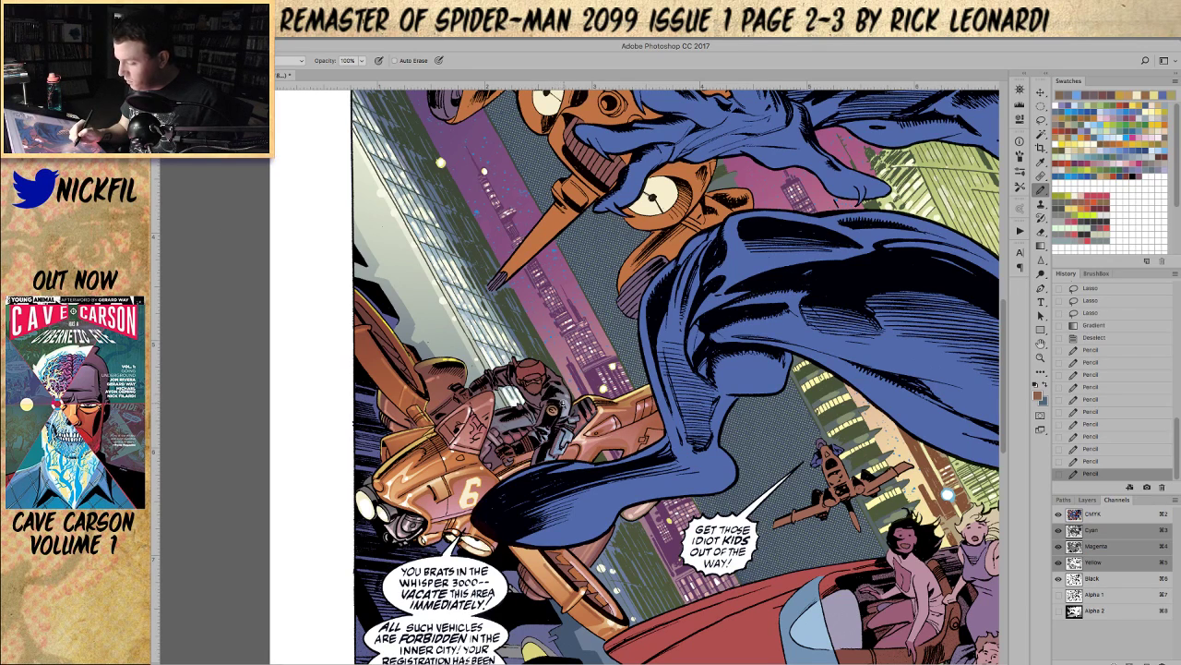
click(559, 406)
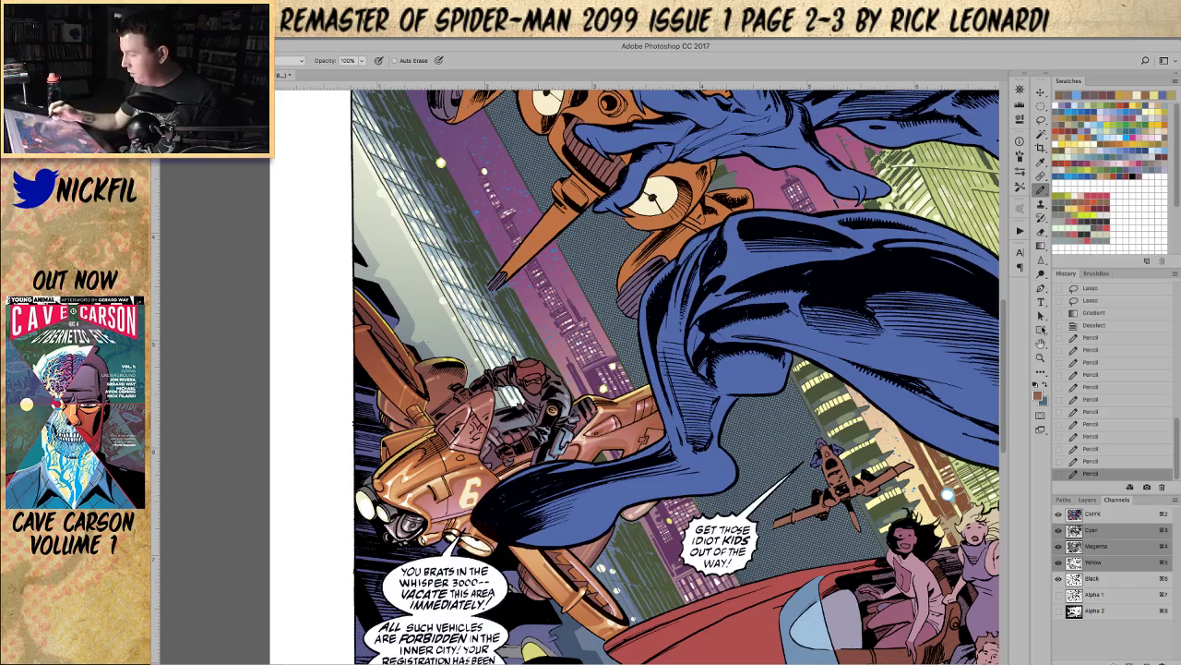
Step: Sample a grey-blue from the rider's shoulder and pencil highlights on the sleeve of his far arm
key(space)
mouse_move(753, 485)
mouse_down()
mouse_move(720, 459)
mouse_move(749, 471)
mouse_up()
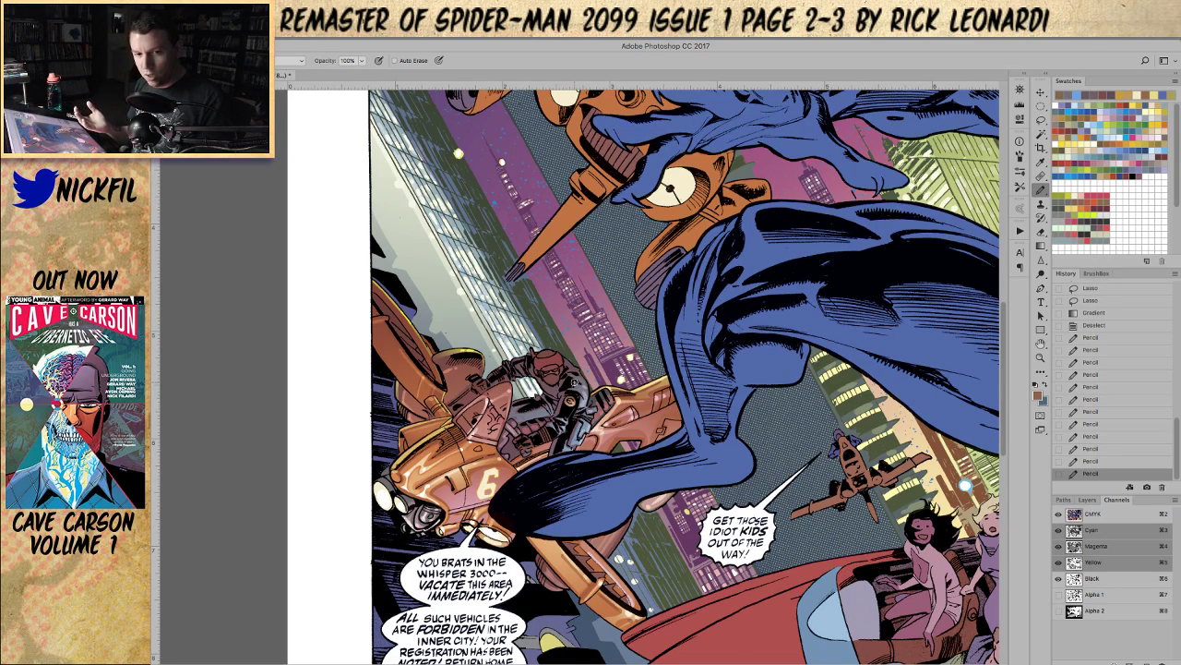
key(l)
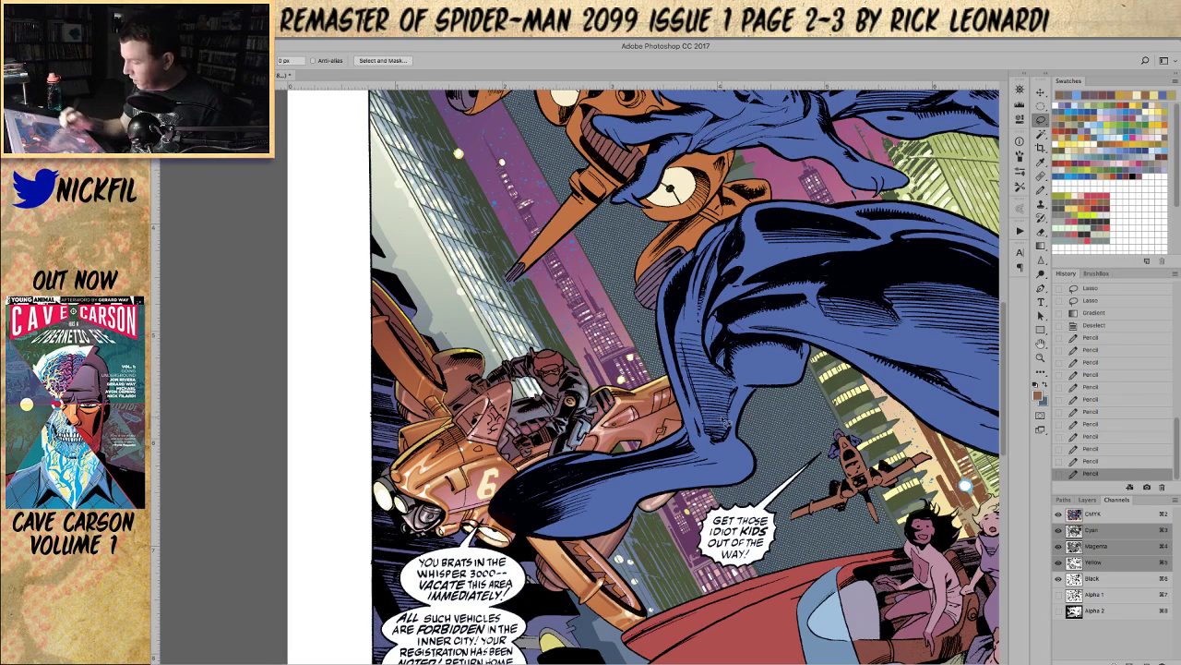
key(b)
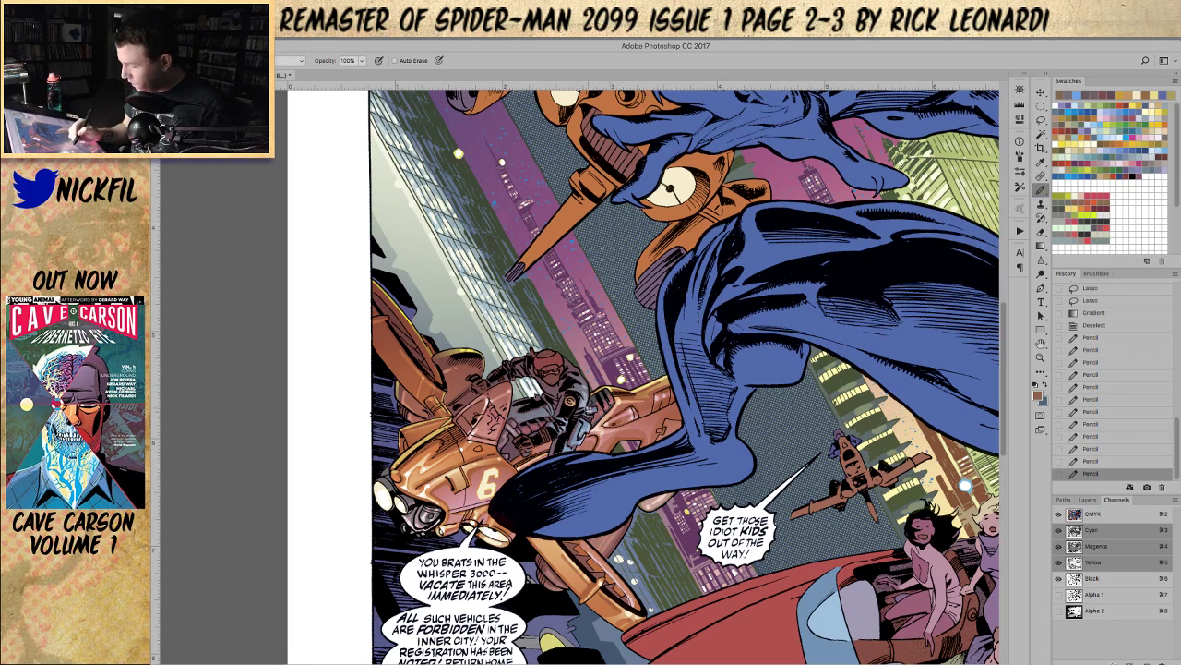
alt+click(581, 389)
drag(519, 367, 524, 372)
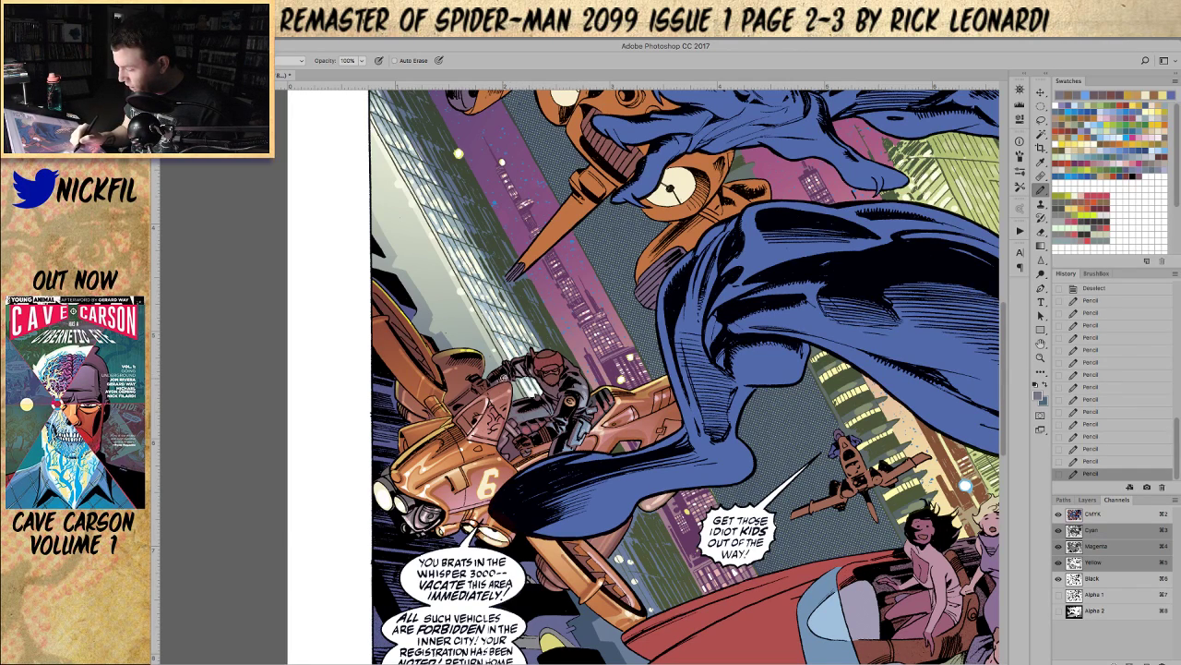
click(513, 376)
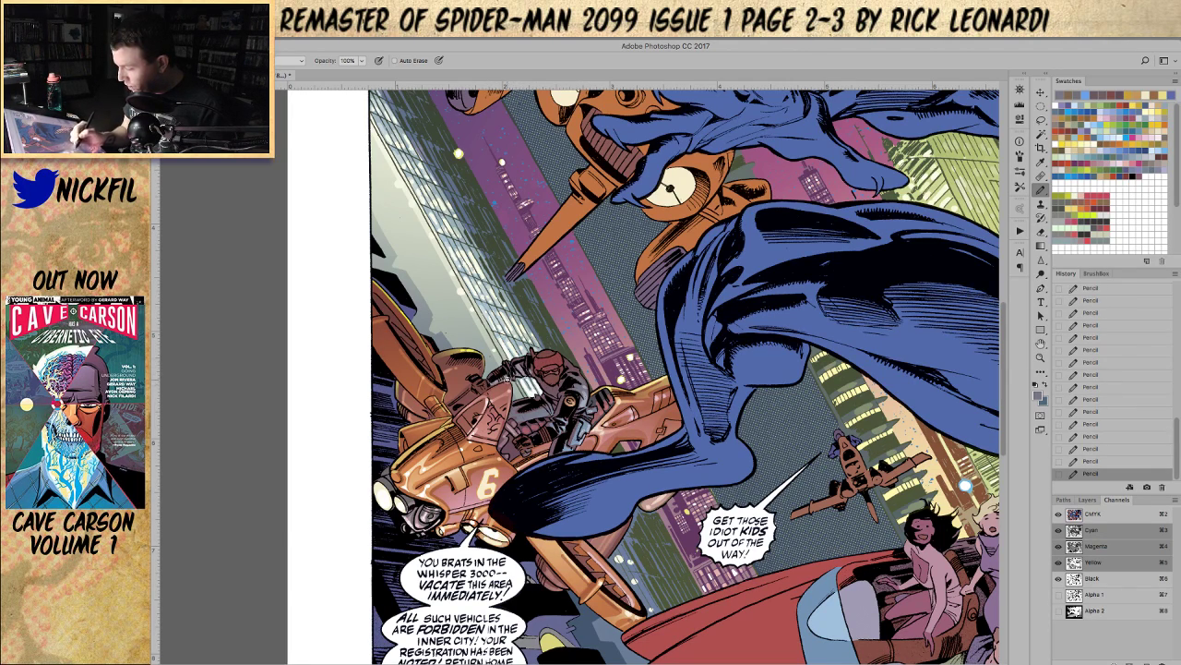
Step: Sample a red from the rider's pouches, adjust the pencil's blending mode, and dab salmon accents around the pouches and bike seat
alt+click(543, 414)
click(279, 62)
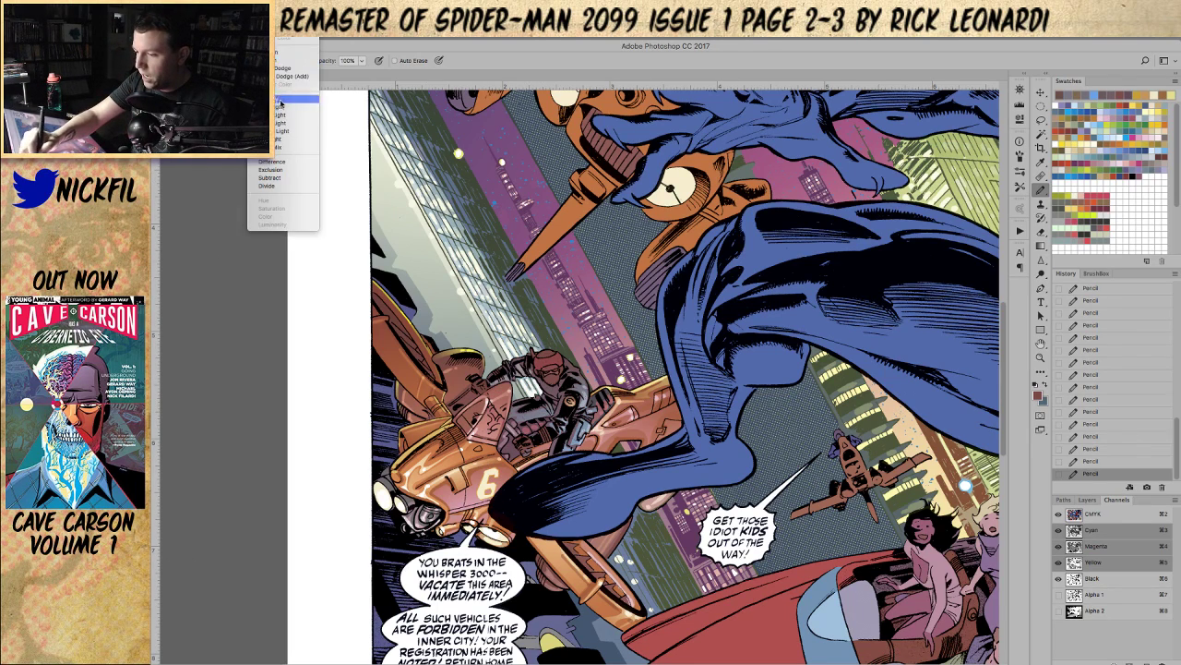
click(280, 63)
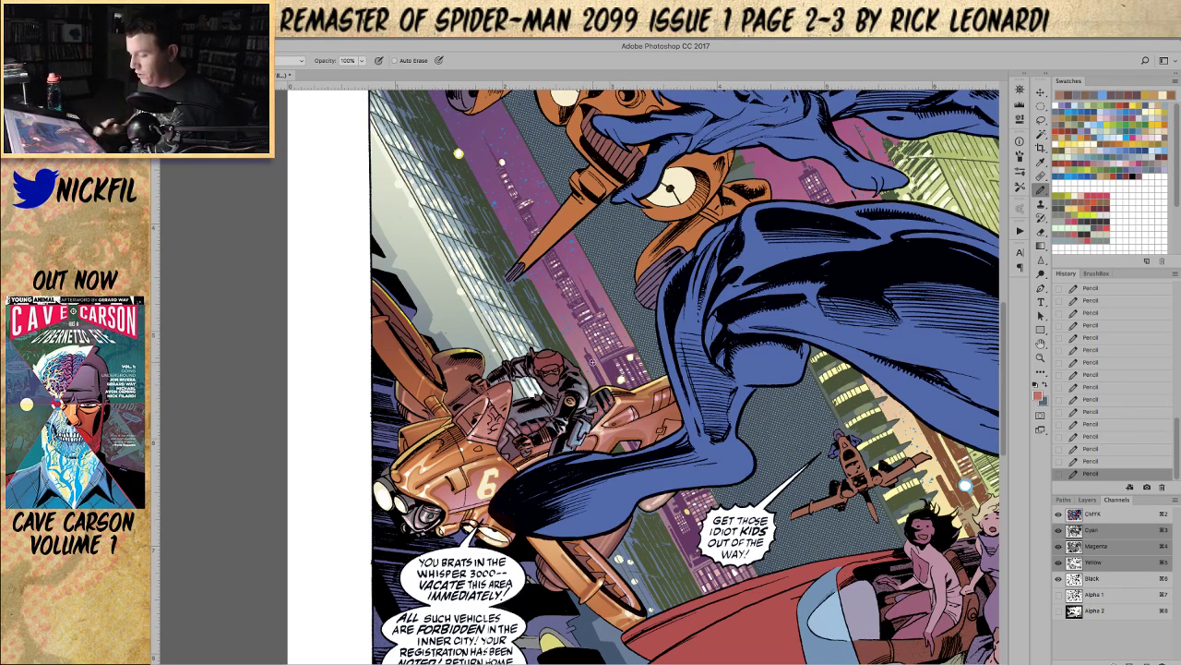
key(z)
click(572, 427)
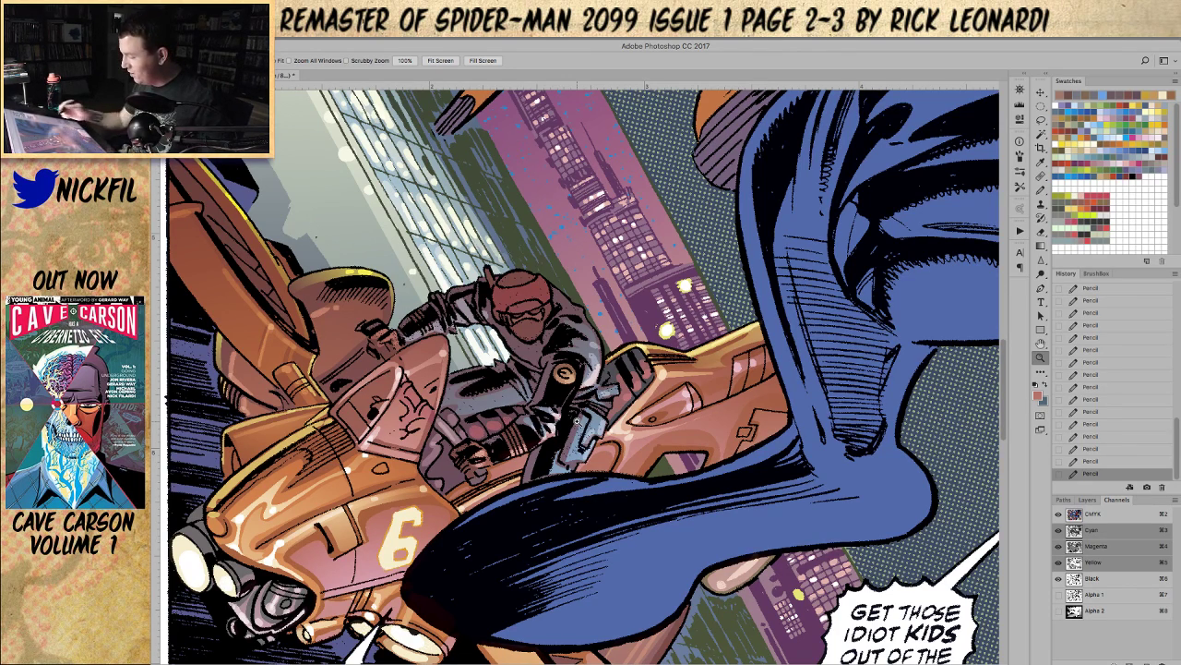
click(1041, 189)
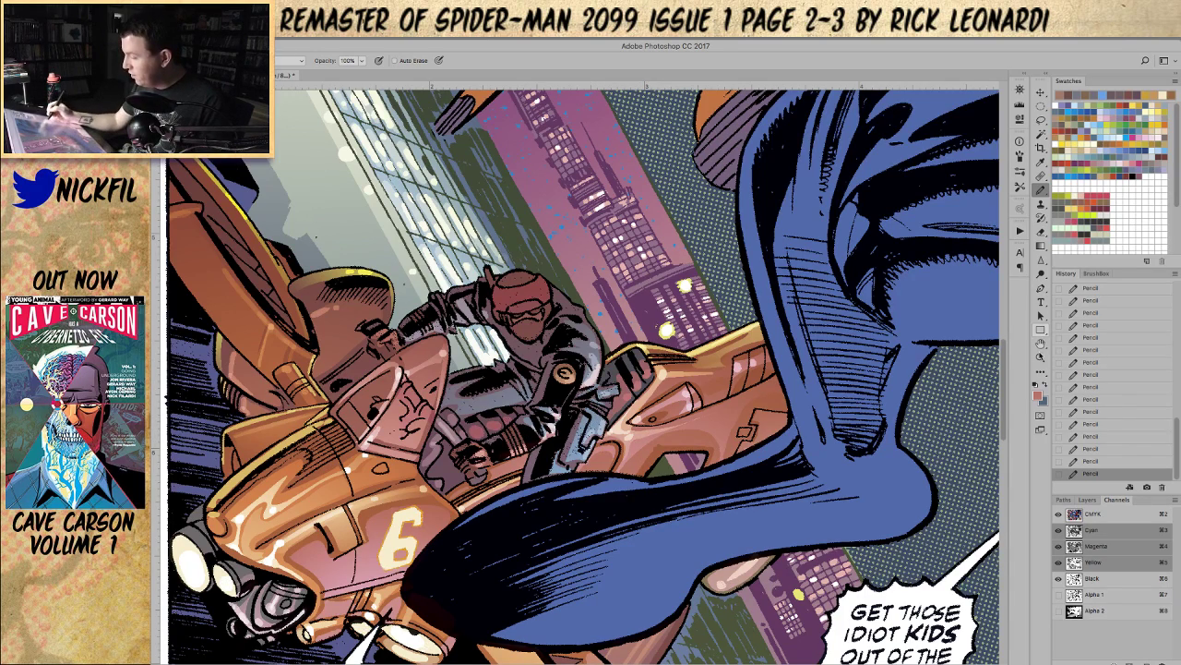
click(1041, 357)
alt+click(853, 417)
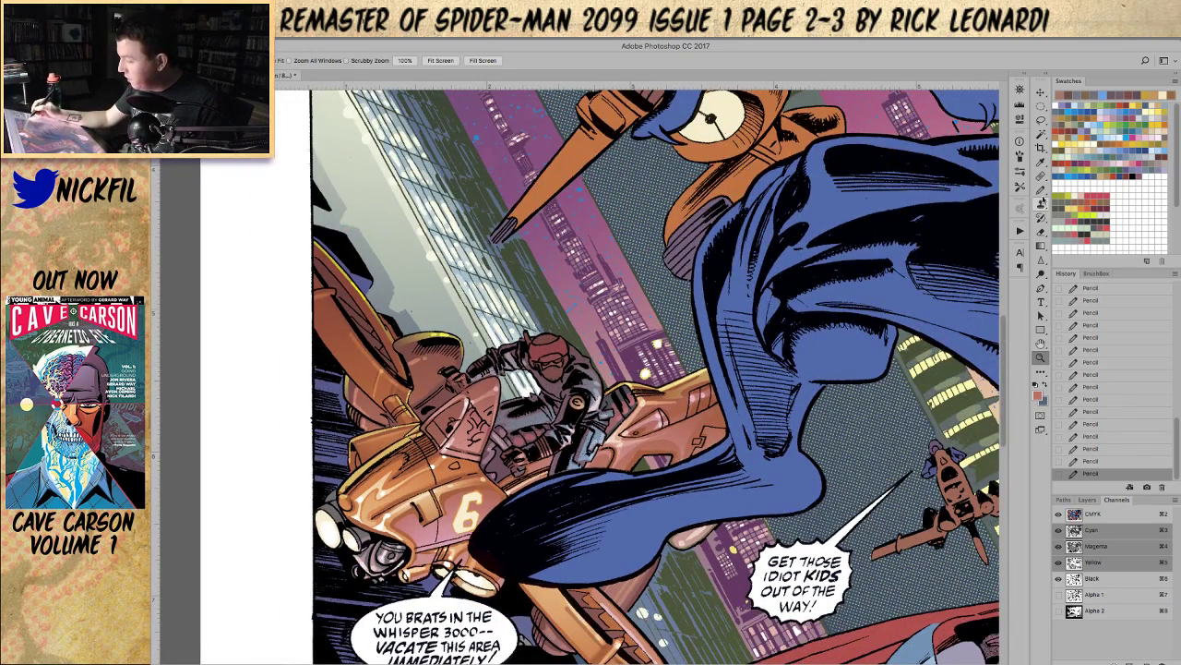
Step: Reduce the pencil size and add small salmon highlights along the rider's holster and the area beside the seat
click(1041, 189)
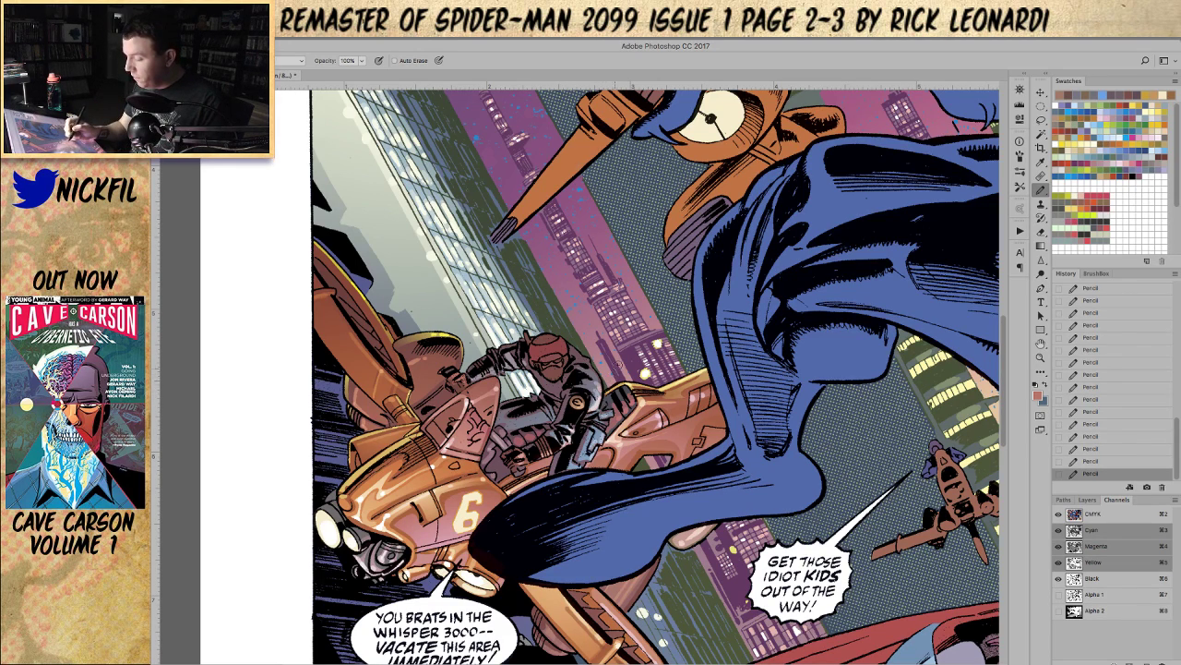
click(1041, 356)
drag(596, 397, 612, 378)
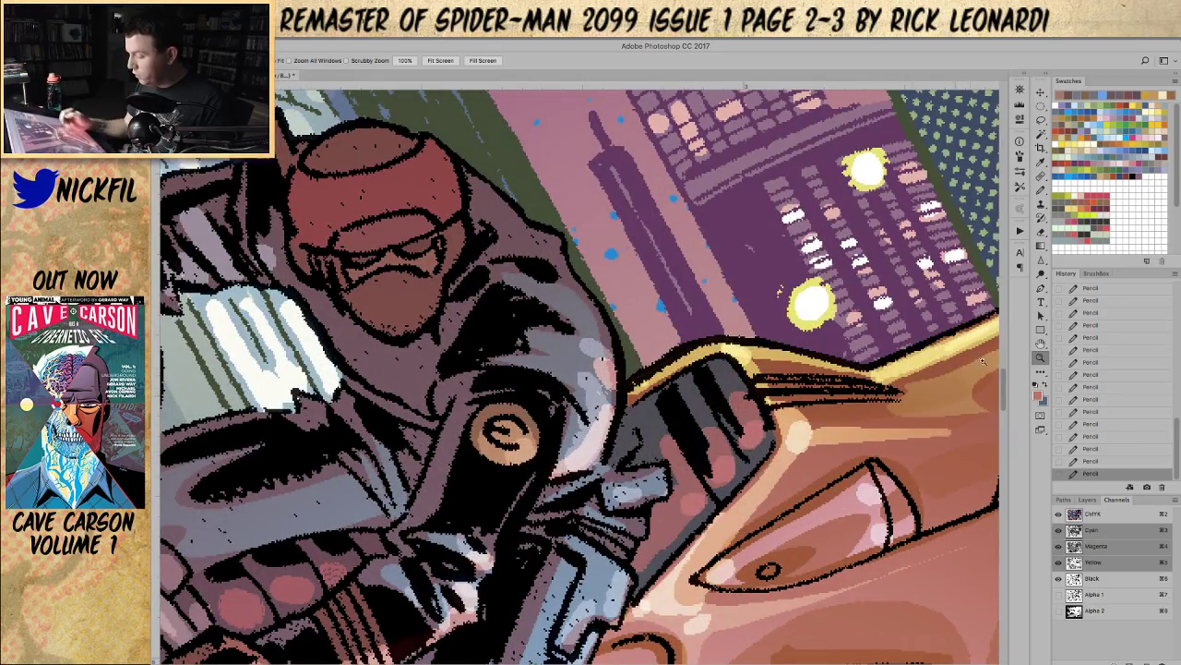
alt+click(679, 484)
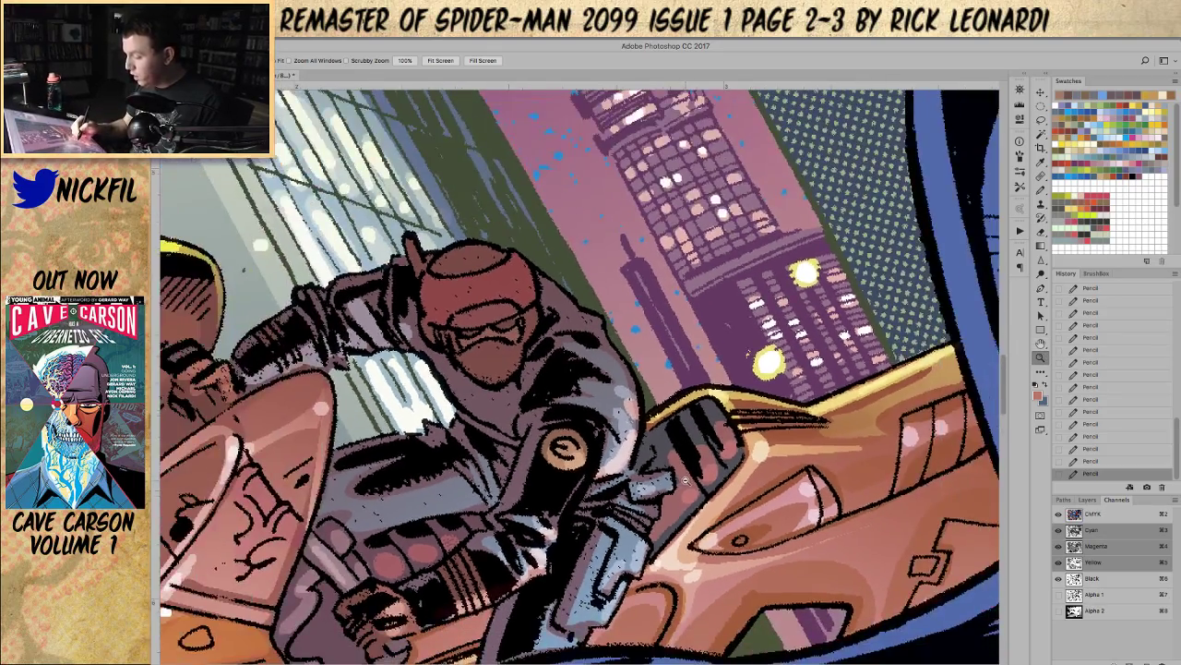
click(1041, 343)
drag(995, 336, 983, 231)
click(1041, 187)
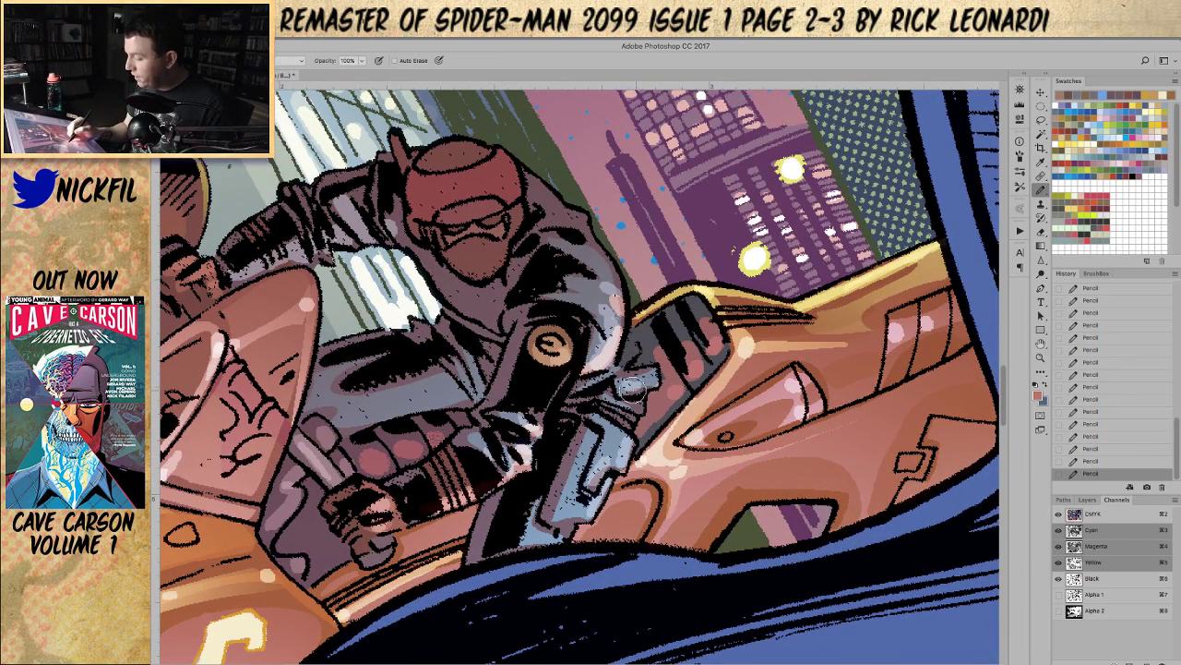
key([)
key([)
mouse_move(627, 392)
mouse_down()
mouse_move(662, 384)
mouse_move(629, 412)
mouse_move(638, 403)
mouse_move(640, 431)
mouse_move(626, 466)
mouse_move(602, 472)
mouse_move(594, 515)
mouse_move(541, 518)
mouse_move(571, 531)
mouse_move(521, 546)
mouse_move(554, 540)
mouse_move(543, 542)
mouse_move(552, 529)
mouse_up()
click(1040, 358)
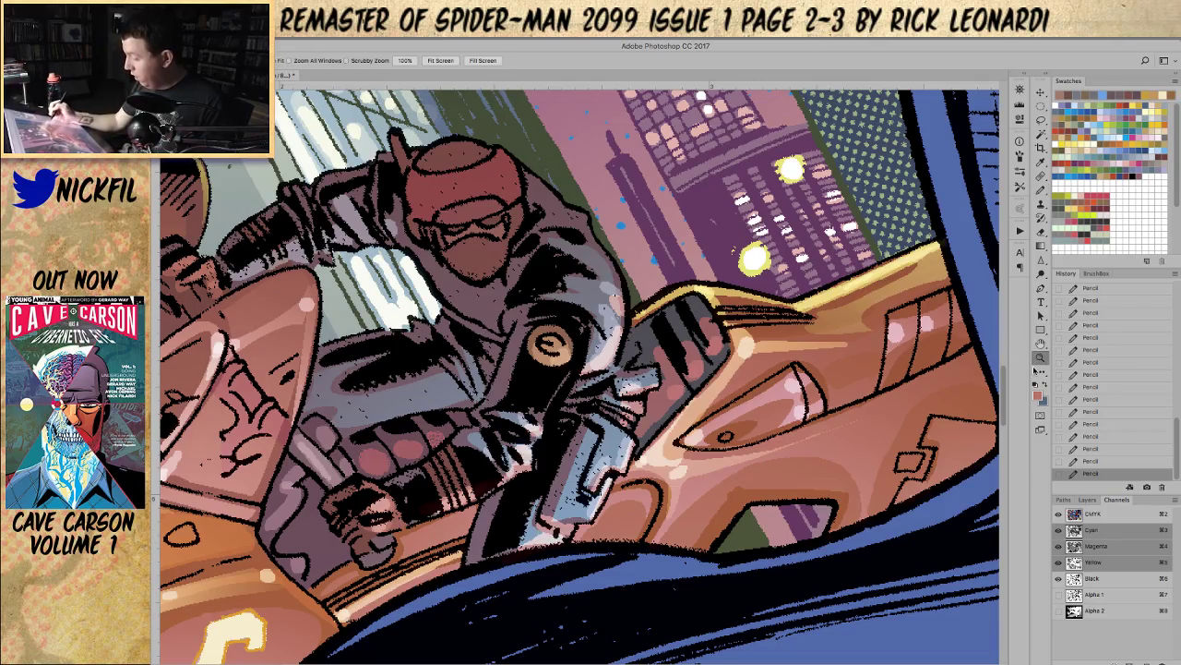
alt+click(621, 480)
click(626, 485)
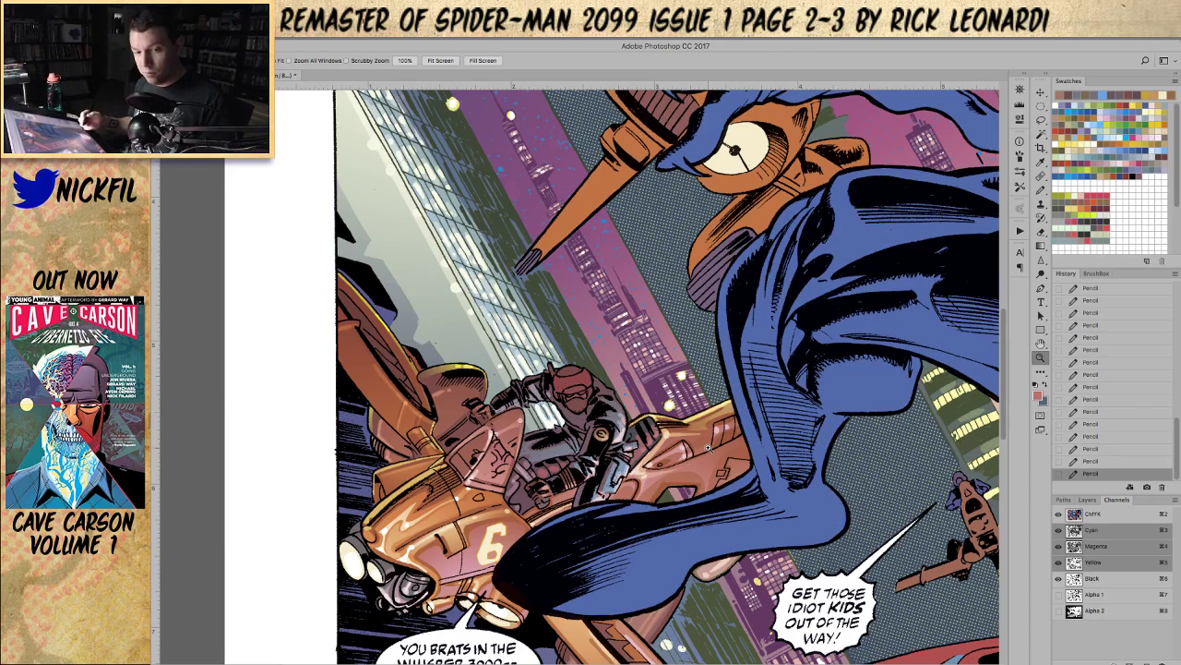
Step: Pencil a yellow-green rim light along the rider's shoulder and outstretched arm using a swatch color
click(1037, 190)
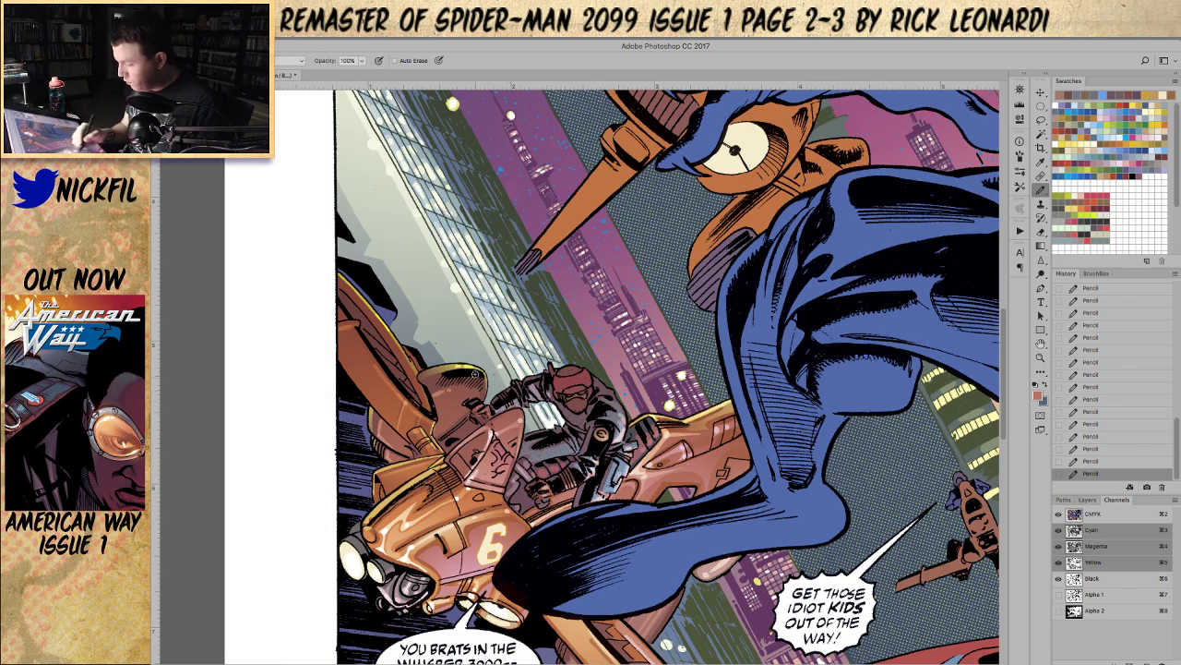
alt+click(455, 362)
click(1088, 215)
drag(541, 375, 495, 400)
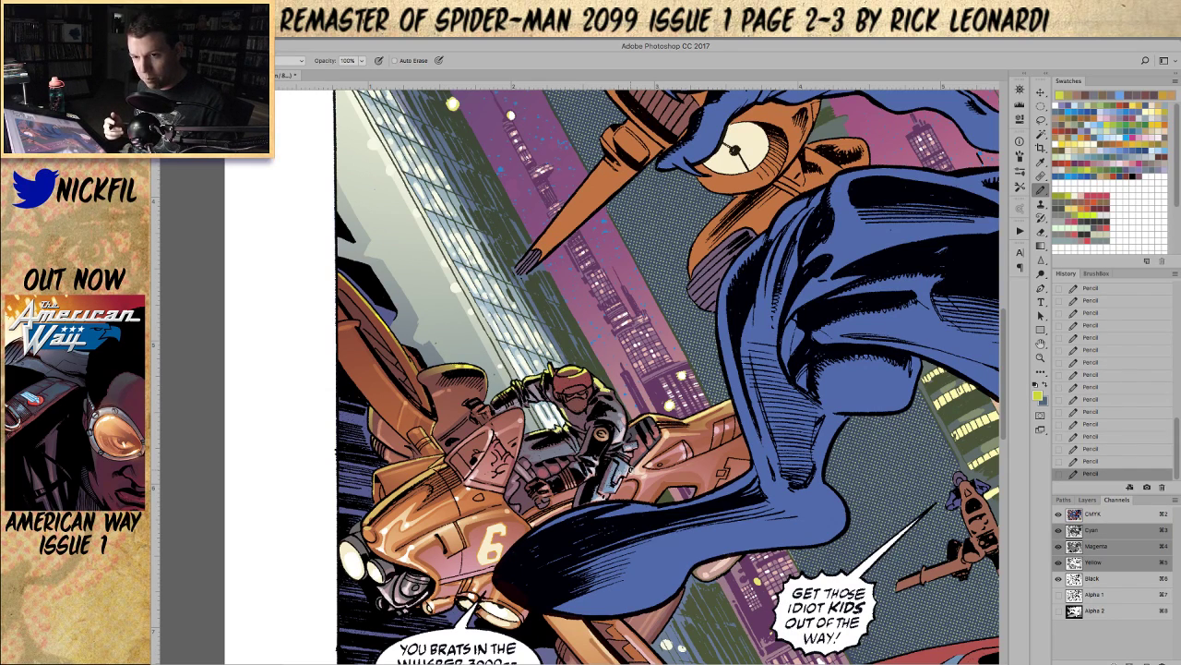
key(space)
drag(671, 444, 636, 412)
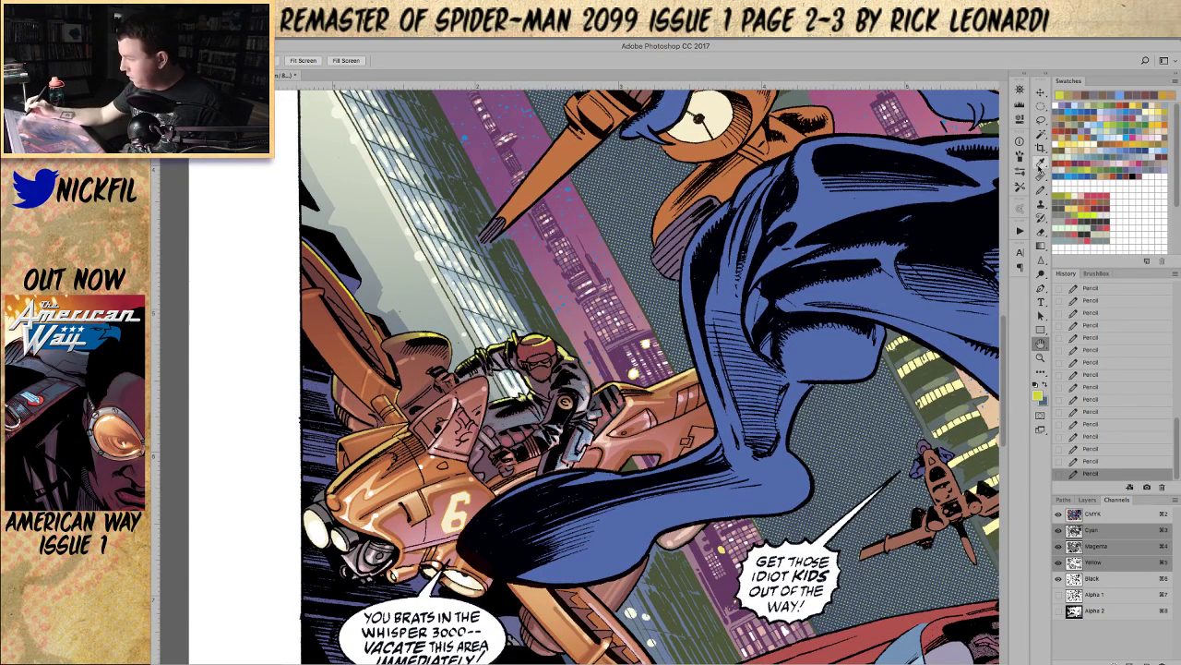
Step: Sample the red of the rider's cap for the pencil and set its blending mode to Screen
click(1041, 189)
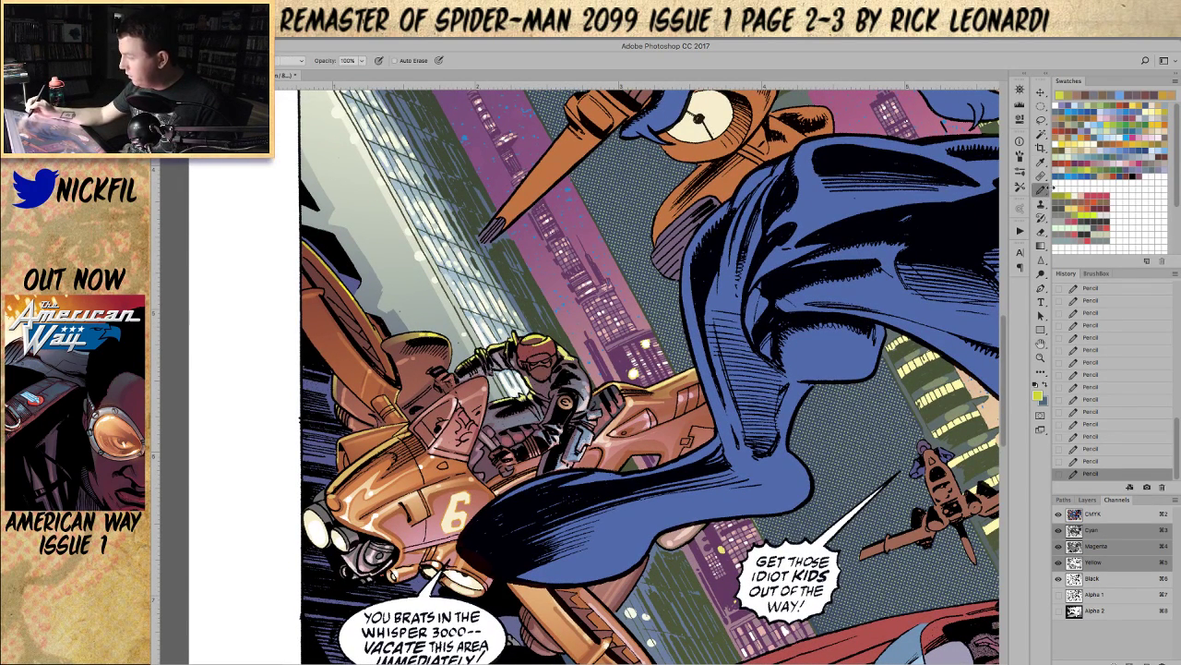
click(291, 60)
click(277, 35)
alt+click(539, 346)
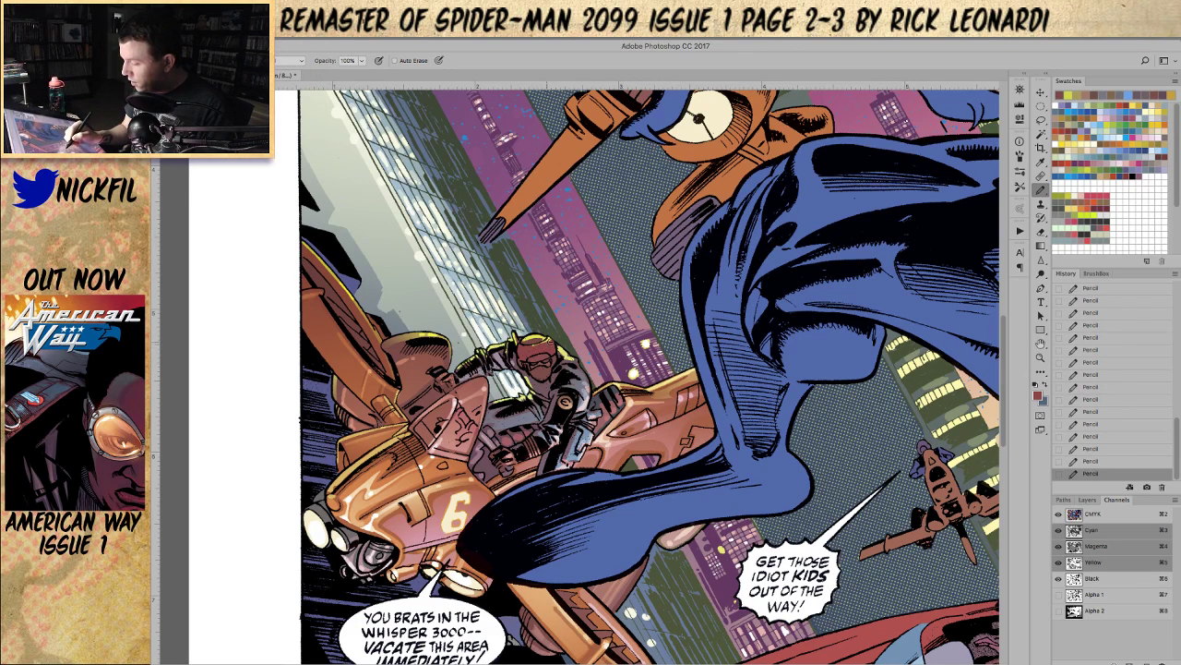
alt+click(552, 338)
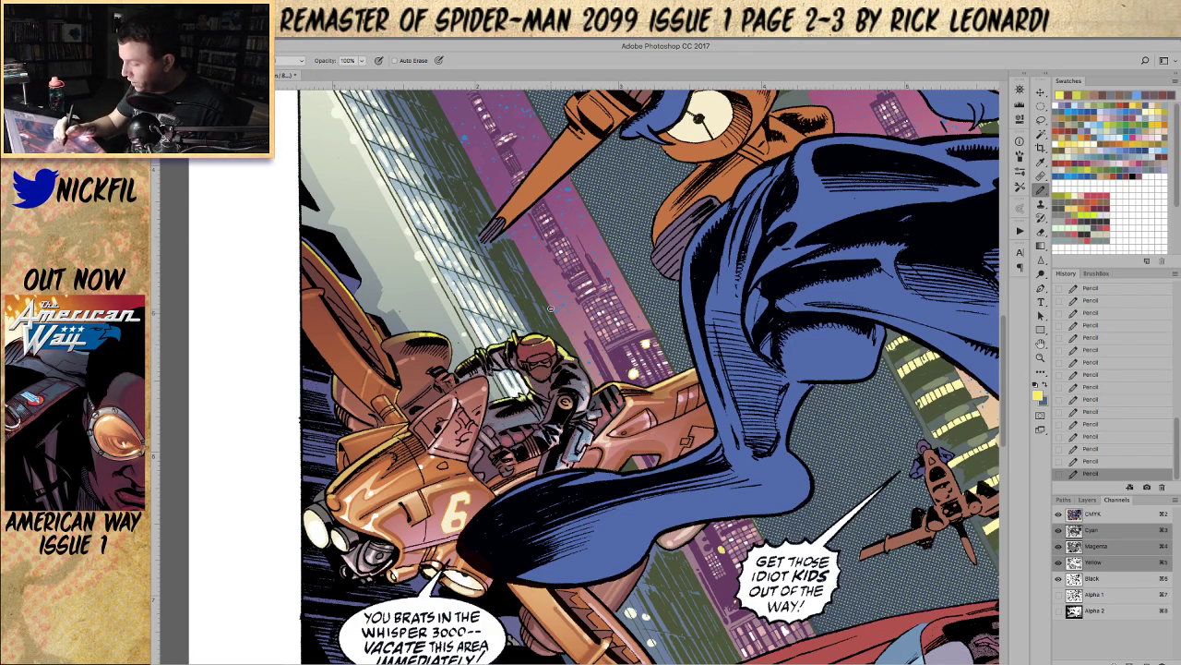
alt+click(547, 344)
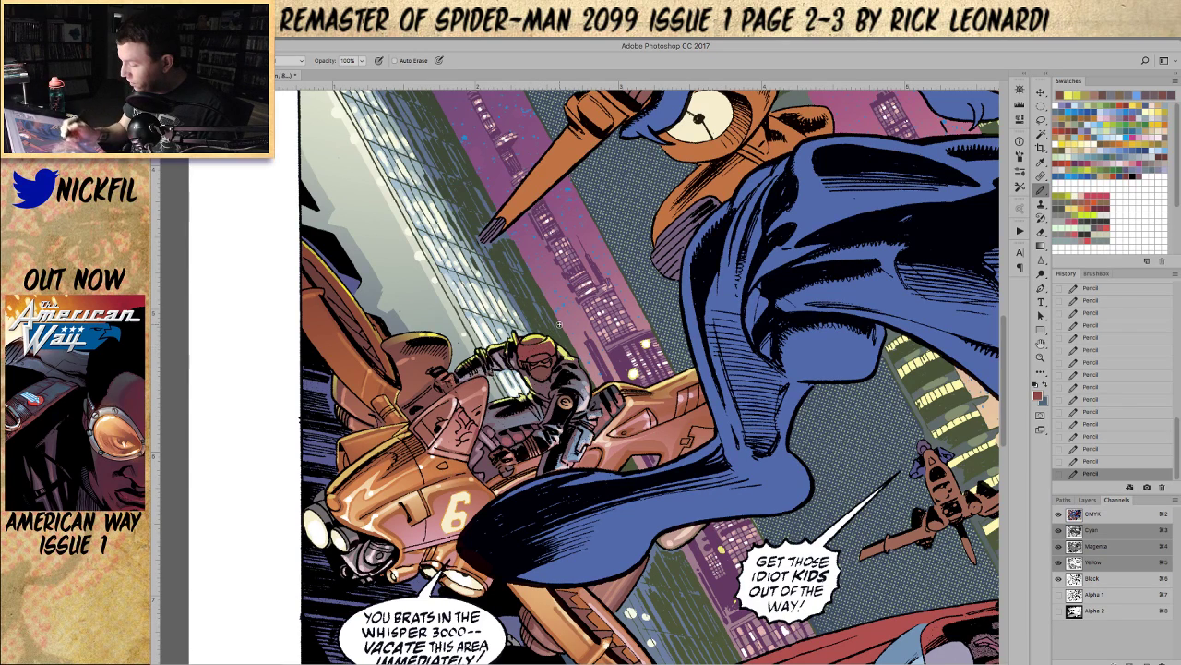
click(294, 60)
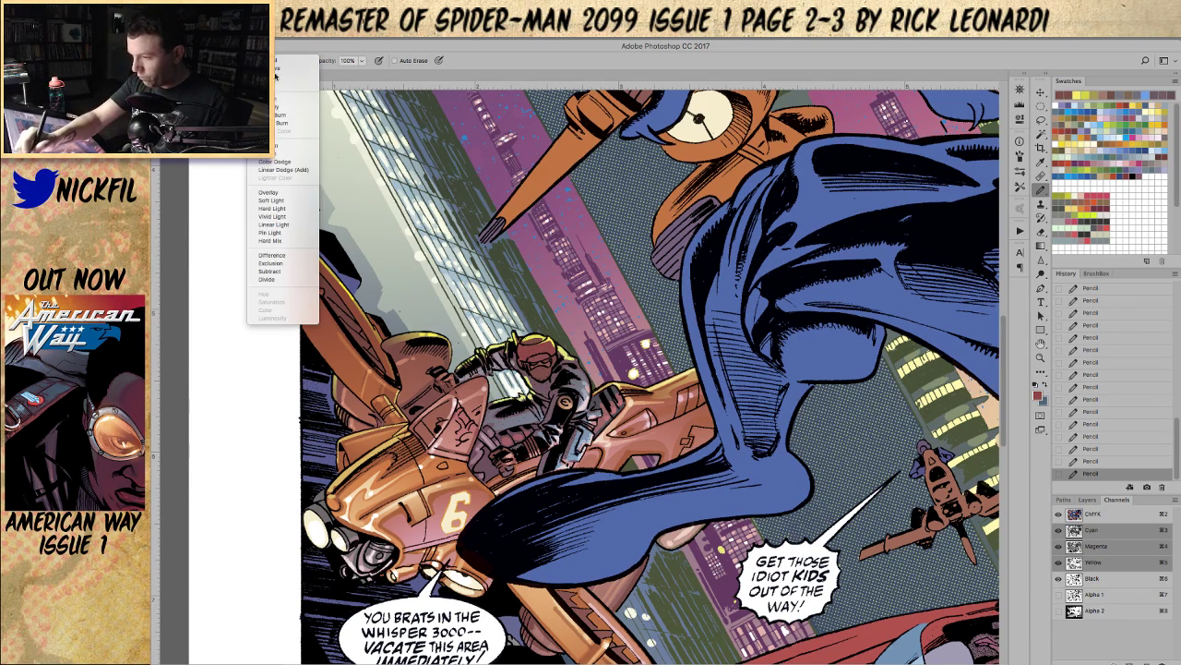
click(267, 155)
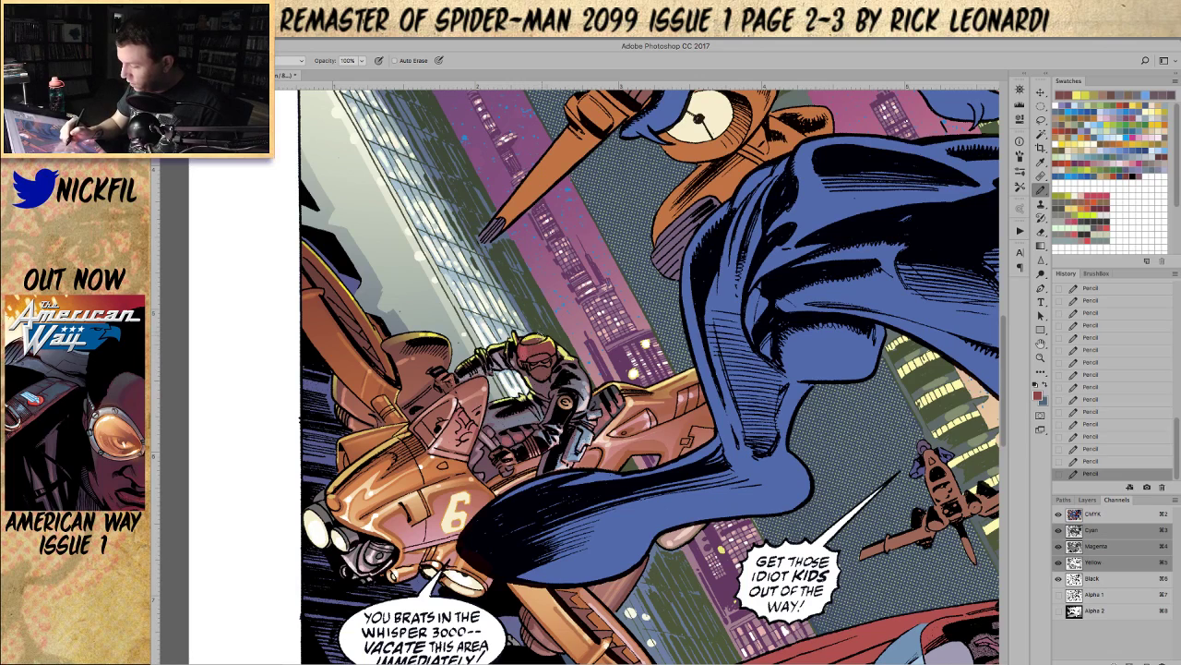
Step: Lasso highlight areas on the rider's cap and face, apply red Screen gradients to them, and clear the selection
key(l)
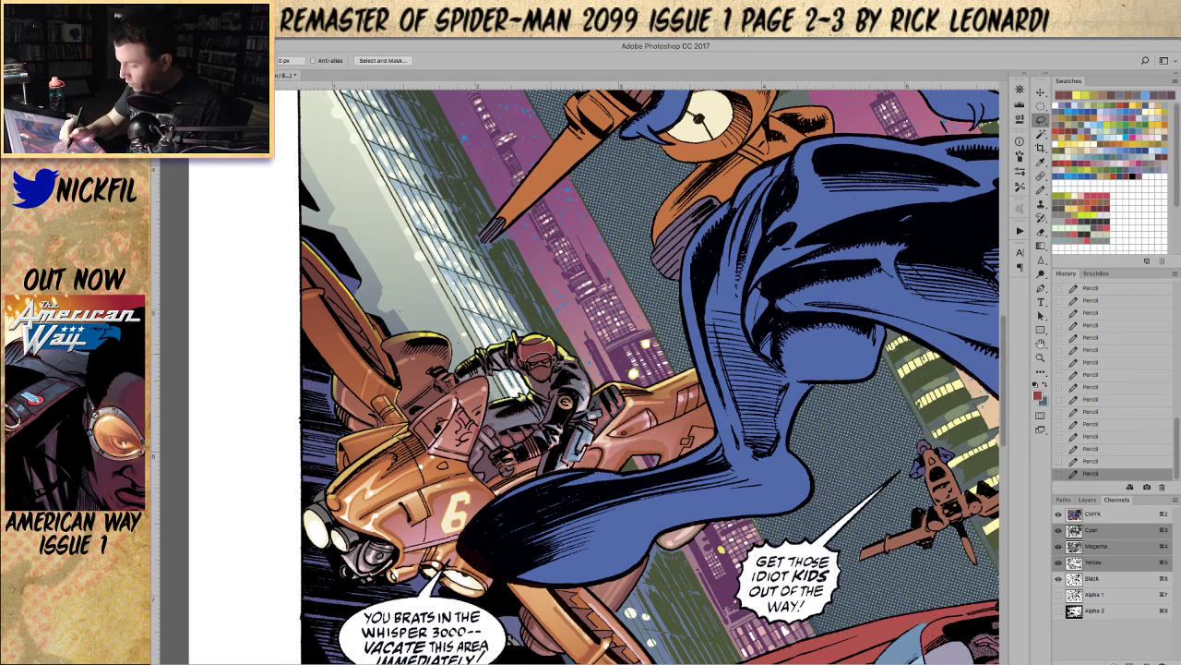
mouse_move(530, 346)
mouse_down()
mouse_move(524, 355)
mouse_move(527, 341)
mouse_up()
key(g)
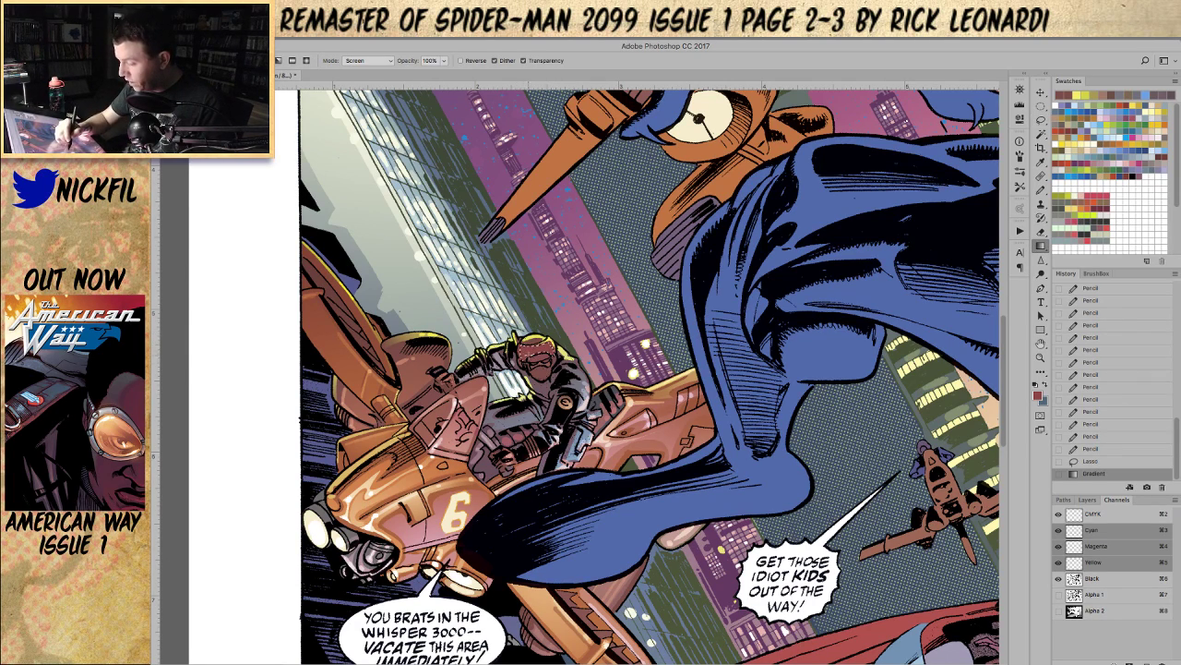
drag(525, 351, 541, 321)
drag(555, 374, 538, 348)
key(super+d)
Step: Pencil sampled pinkish-red highlights on the rider's cap and face
click(1041, 191)
alt+click(526, 351)
mouse_move(524, 349)
mouse_down()
mouse_move(536, 338)
mouse_move(520, 346)
mouse_move(539, 353)
mouse_up()
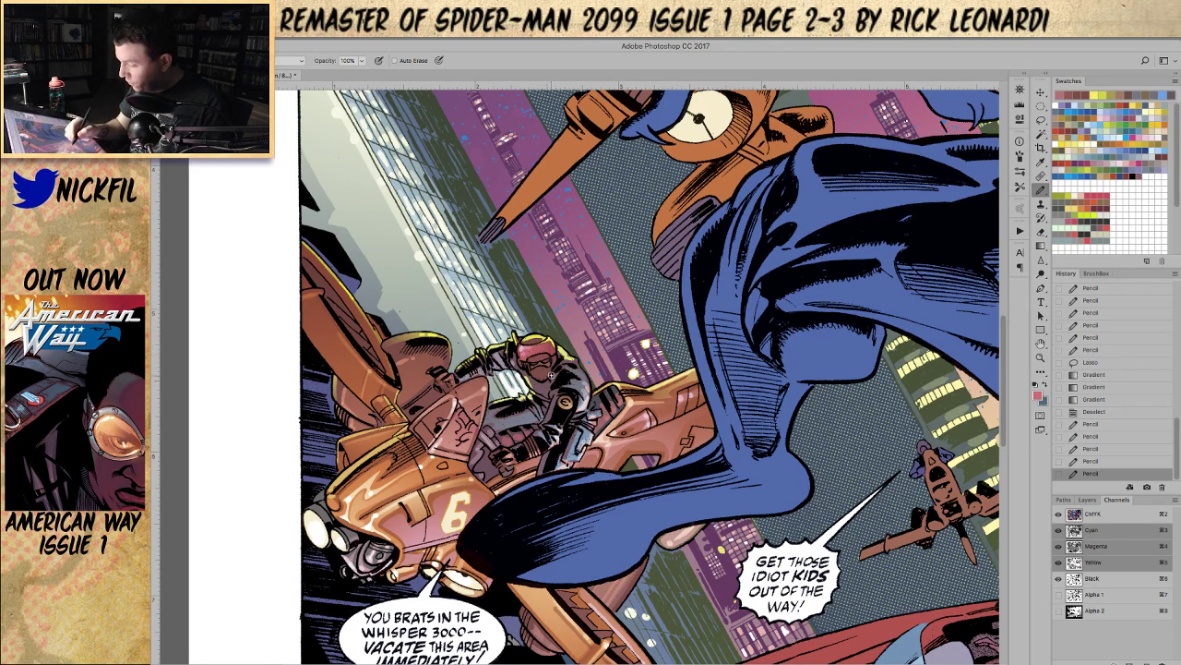
mouse_move(522, 349)
mouse_down()
mouse_move(525, 364)
mouse_move(574, 346)
mouse_move(548, 373)
mouse_up()
Step: Sample a gray from the rider's uniform, undo a stroke, and pencil small touches on the rider's face and the bike's front machinery
alt+click(580, 378)
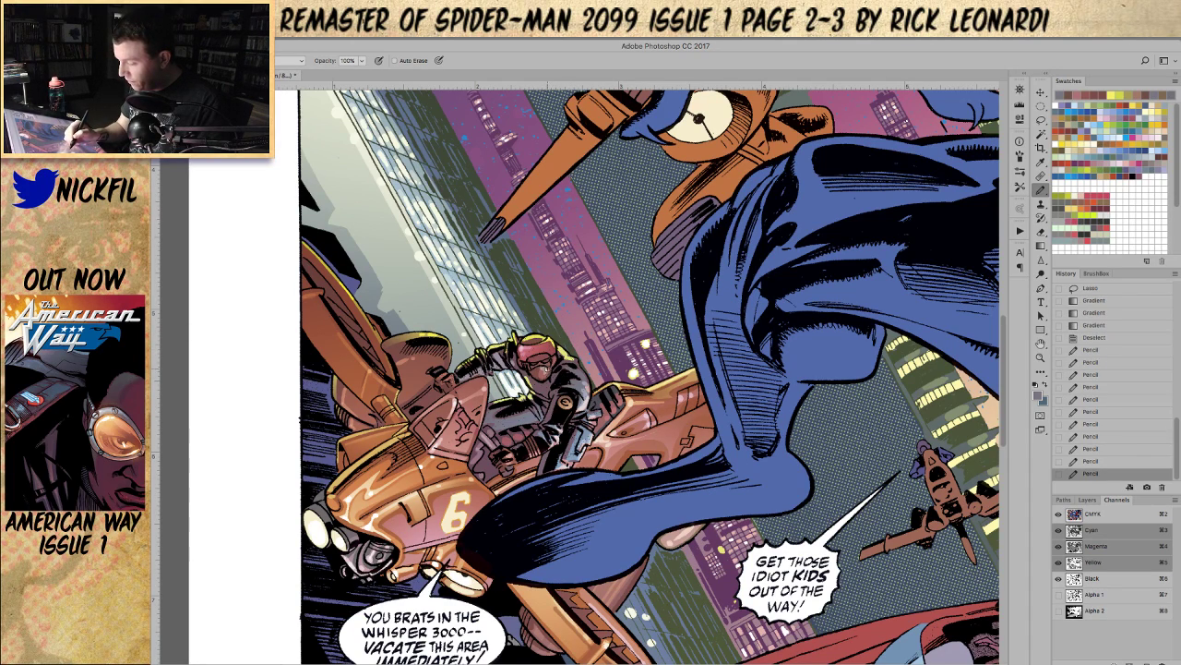
key(super+z)
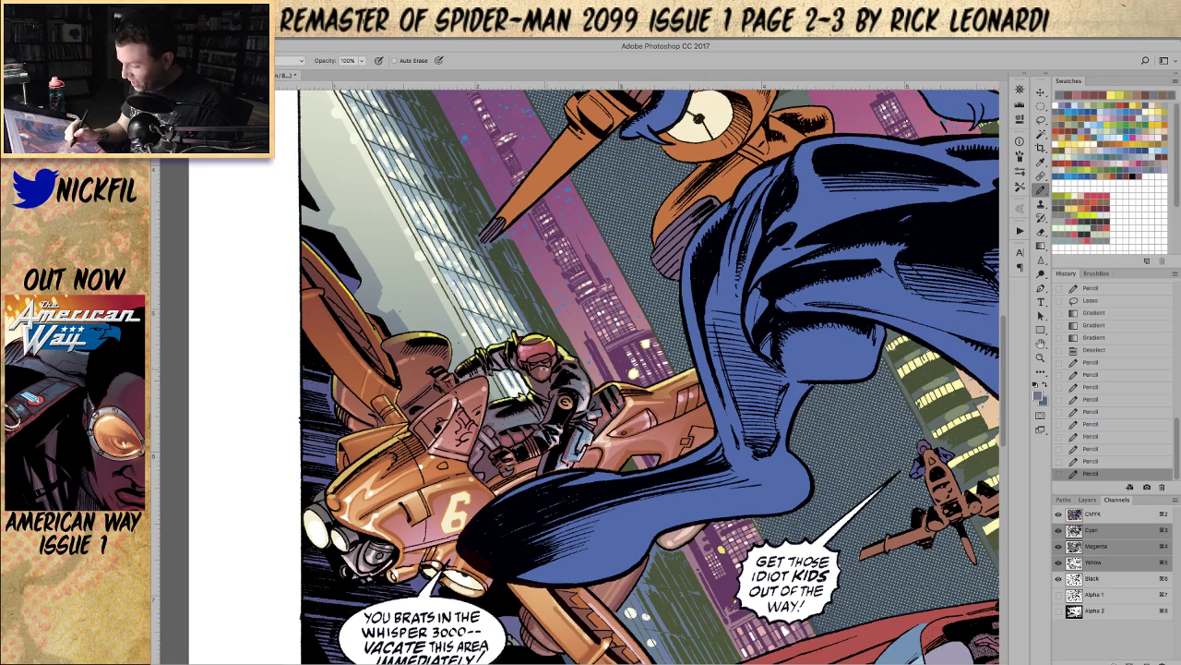
drag(542, 368, 548, 373)
drag(371, 553, 379, 559)
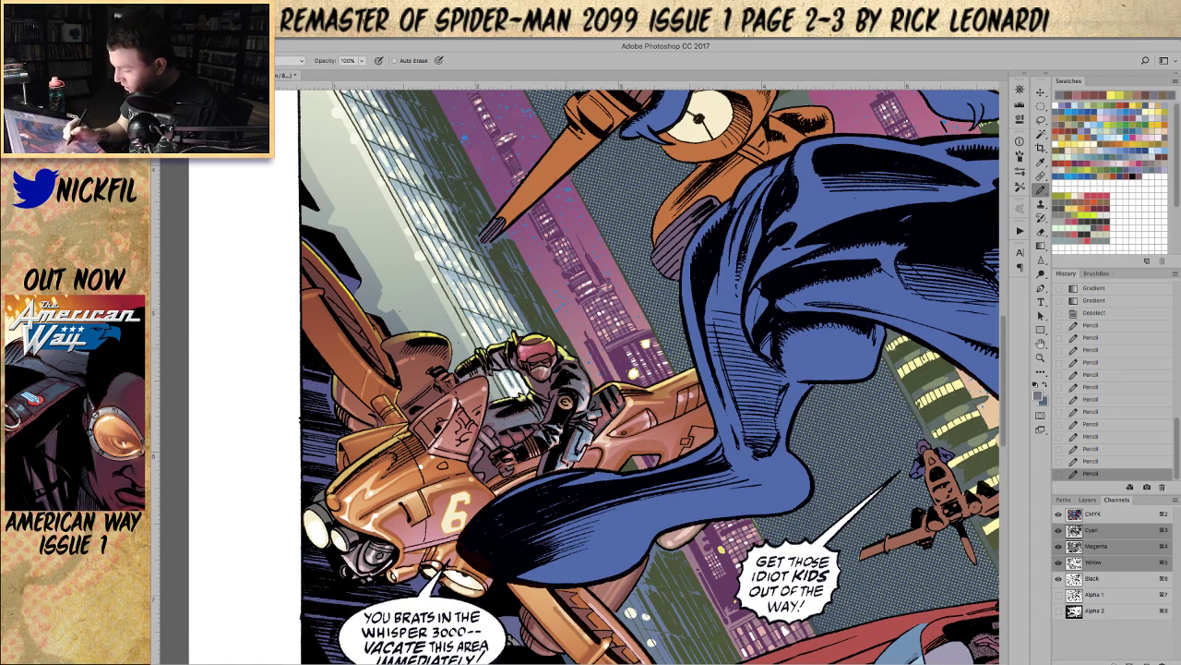
Step: Set the pencil's blending mode to Normal, sample the dark red of the rider's face, and touch up the face with it
click(280, 61)
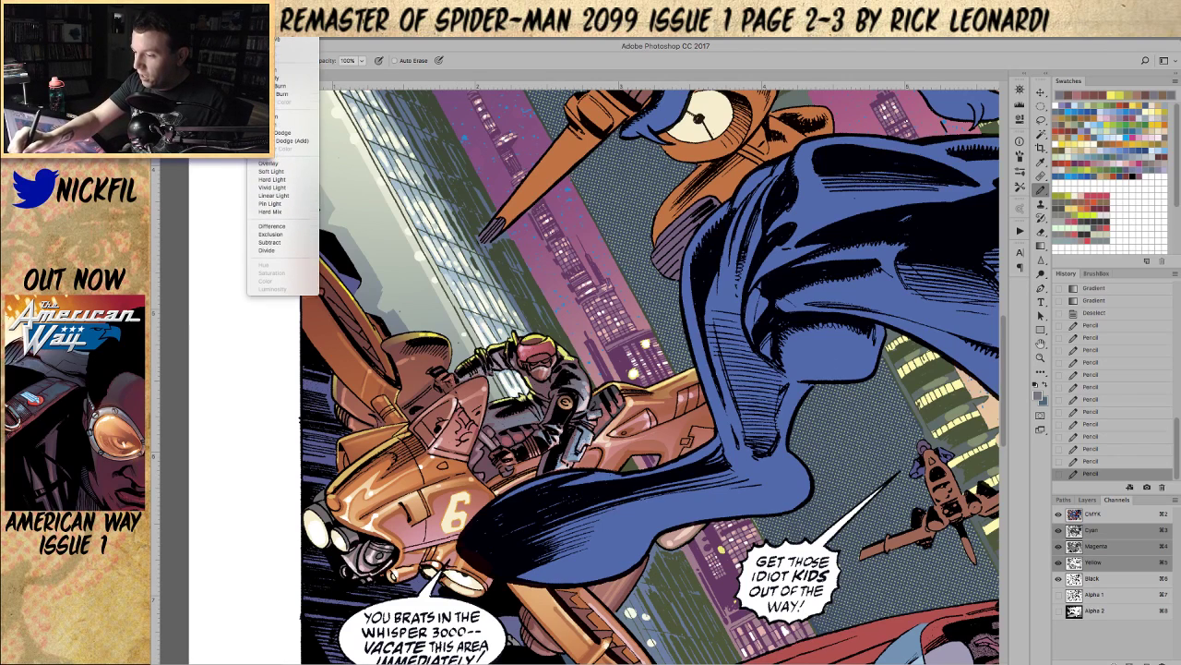
click(268, 34)
alt+click(536, 374)
click(278, 62)
click(280, 63)
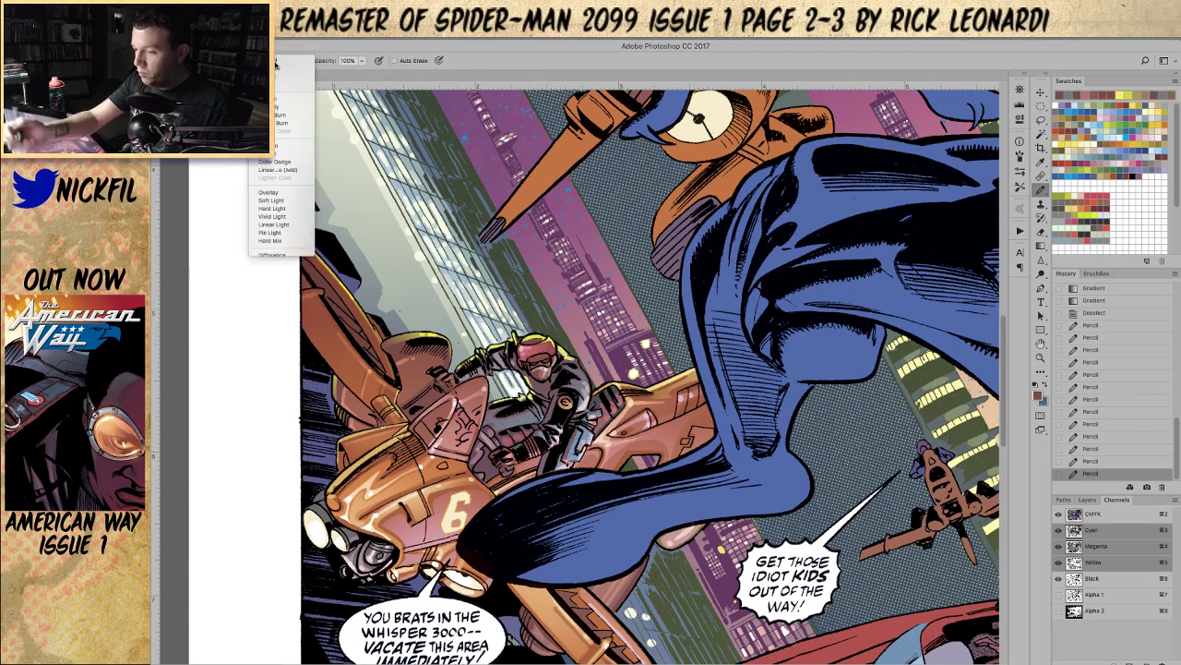
drag(539, 371, 549, 374)
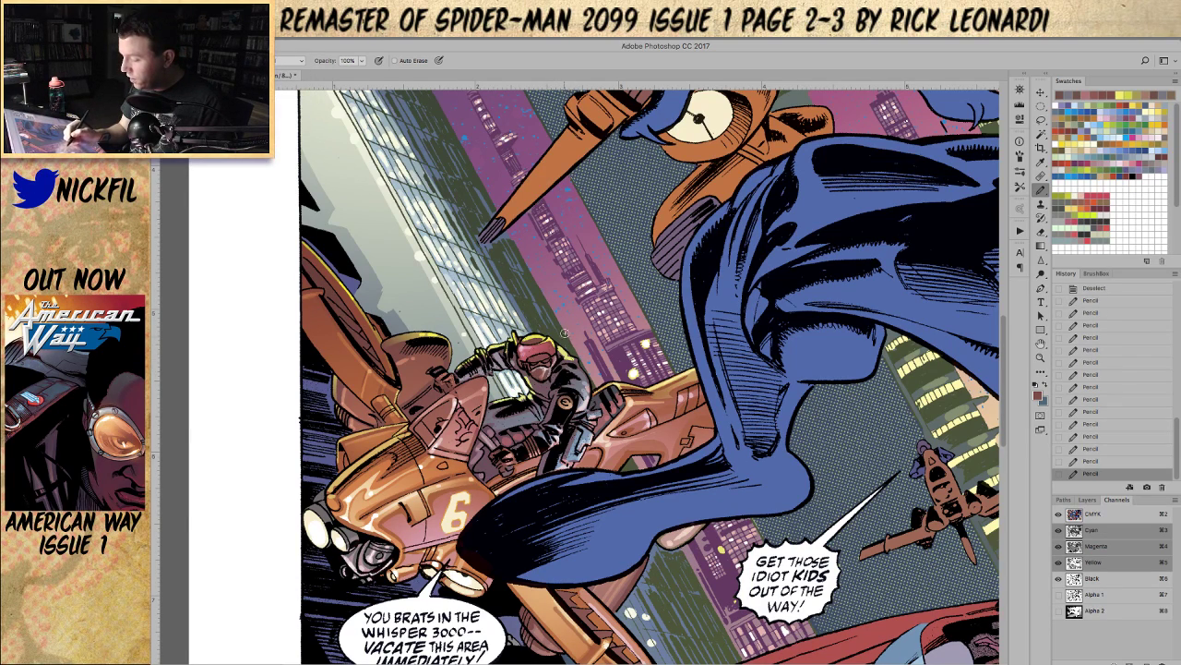
Step: Set the pencil opacity to 50% and touch up the rider's cap and jacket with sampled yellow-green and muted reddish tones
key(super+minus)
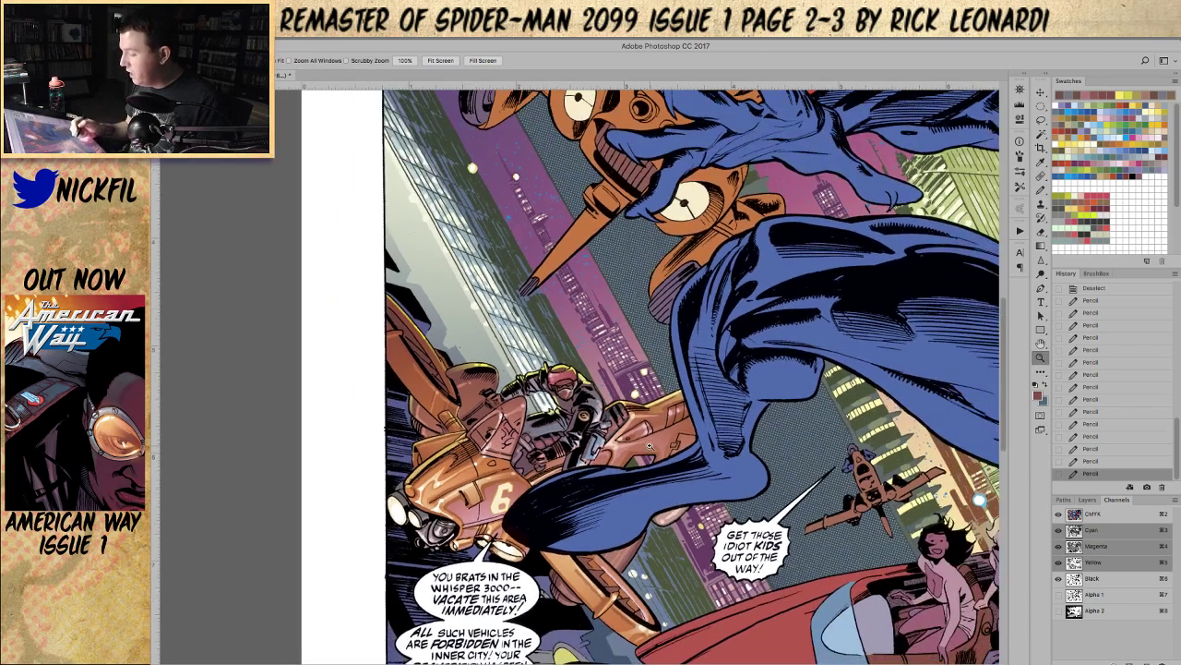
alt+click(590, 382)
key(5)
click(586, 378)
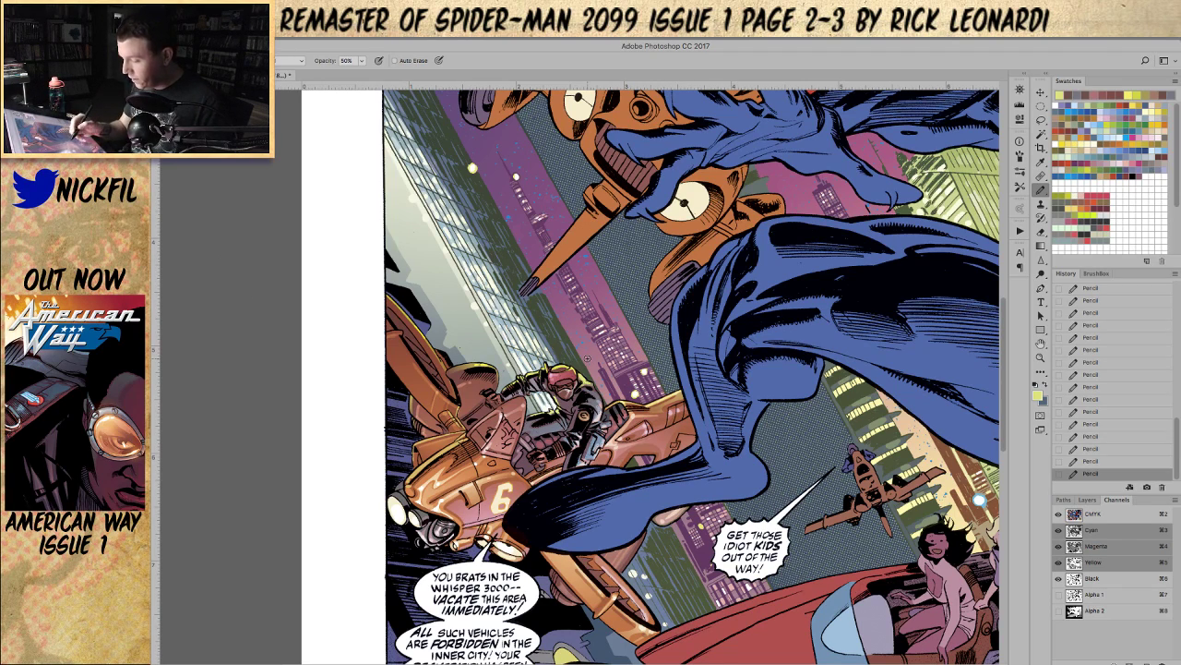
alt+click(539, 378)
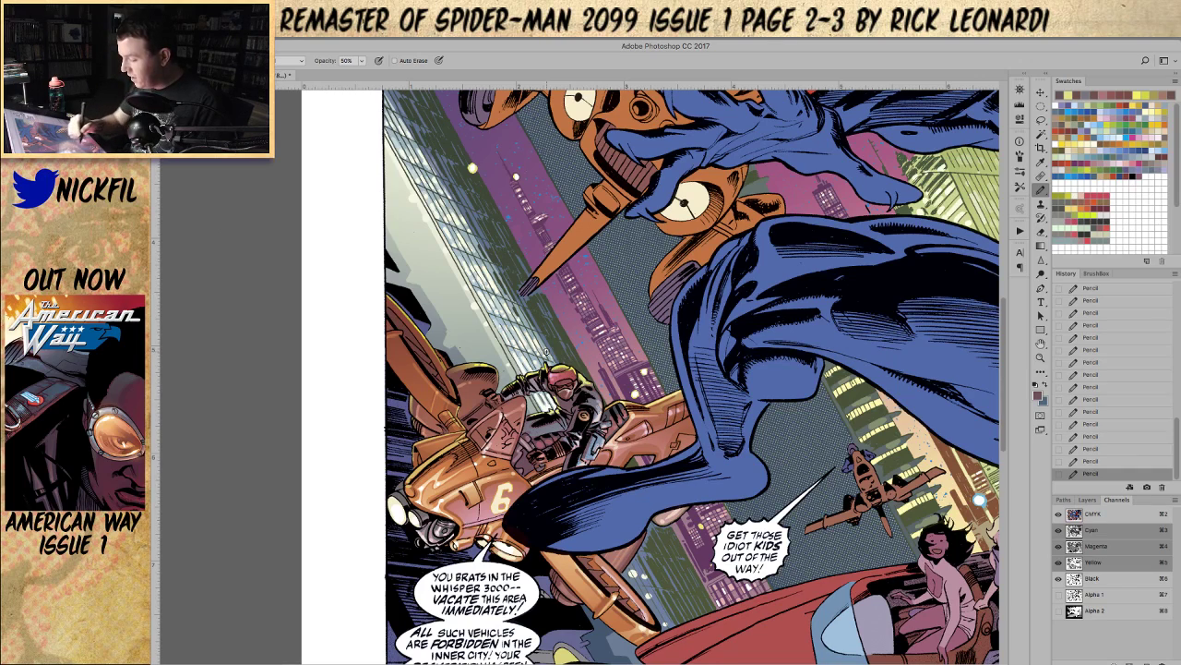
alt+click(561, 403)
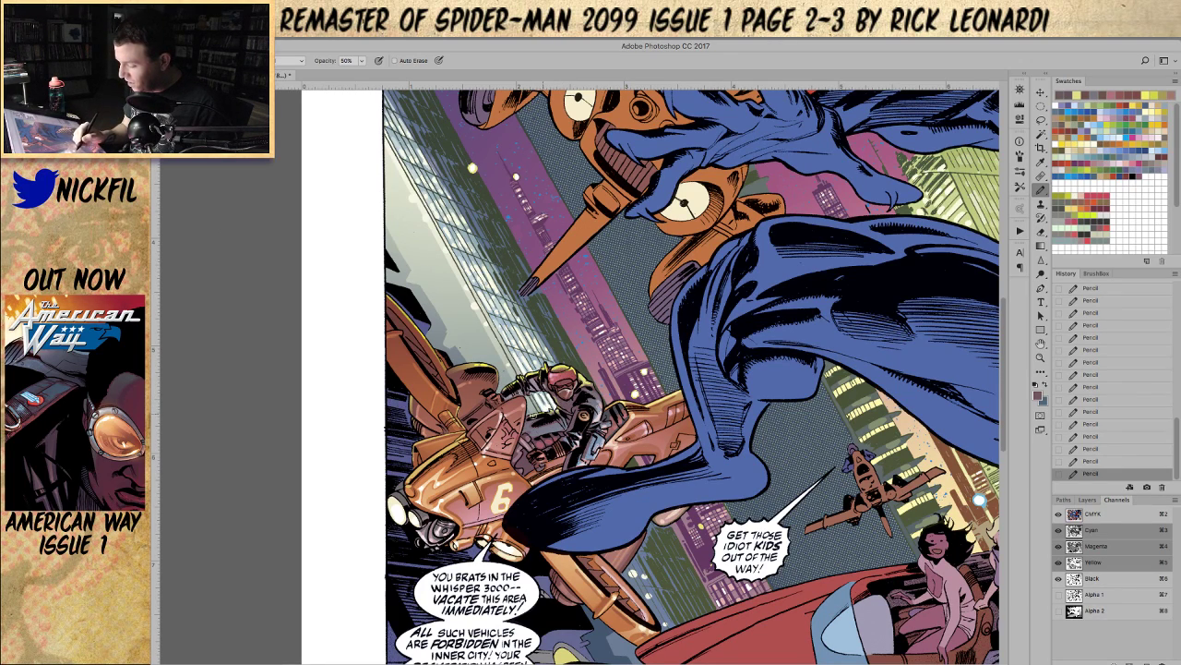
Step: Choose a pale yellow swatch for the pencil and set its opacity to 100% for working on the orange police bike
click(1041, 343)
drag(616, 434, 569, 423)
click(1040, 357)
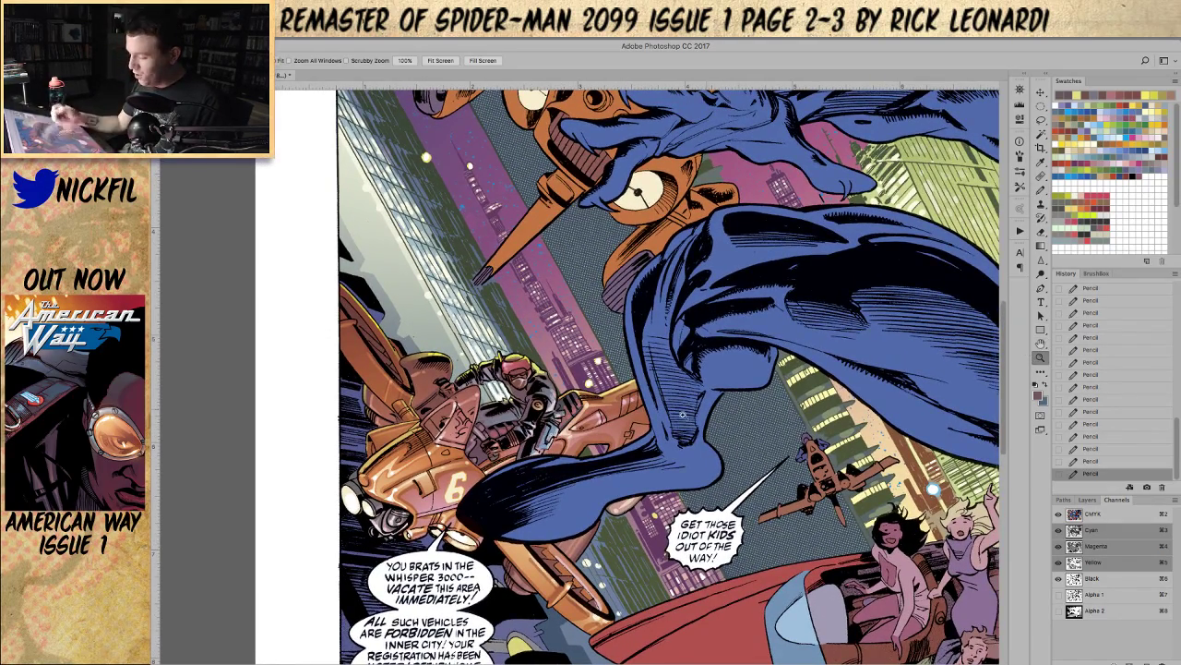
click(534, 404)
click(1040, 187)
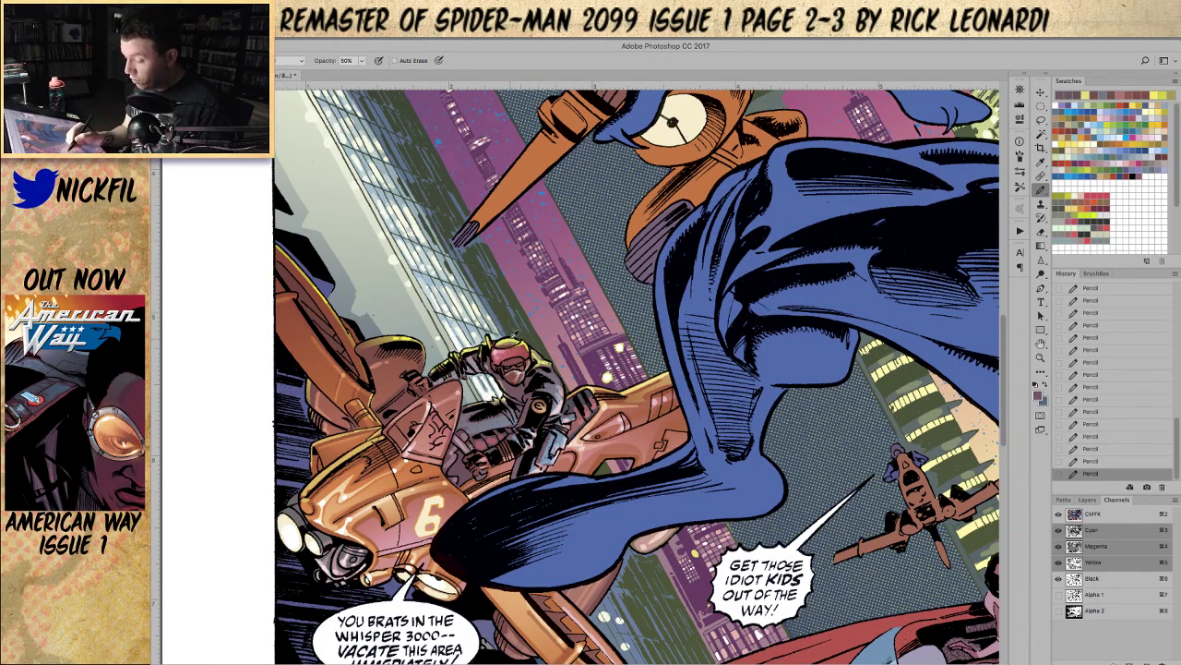
click(1086, 146)
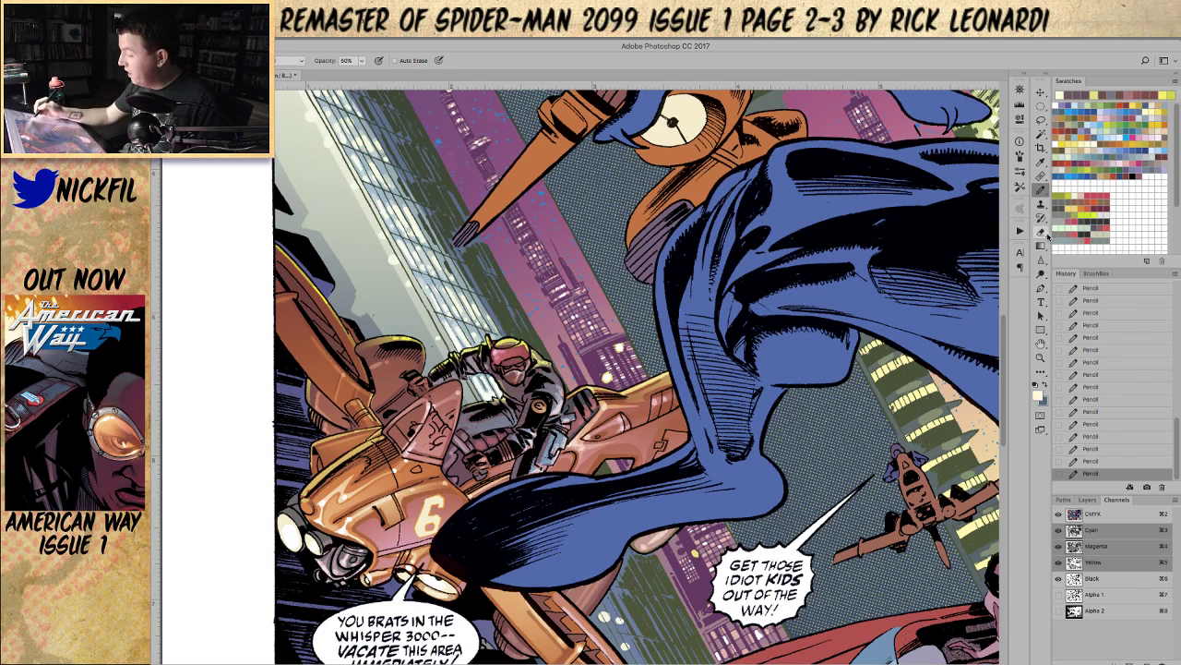
click(1042, 189)
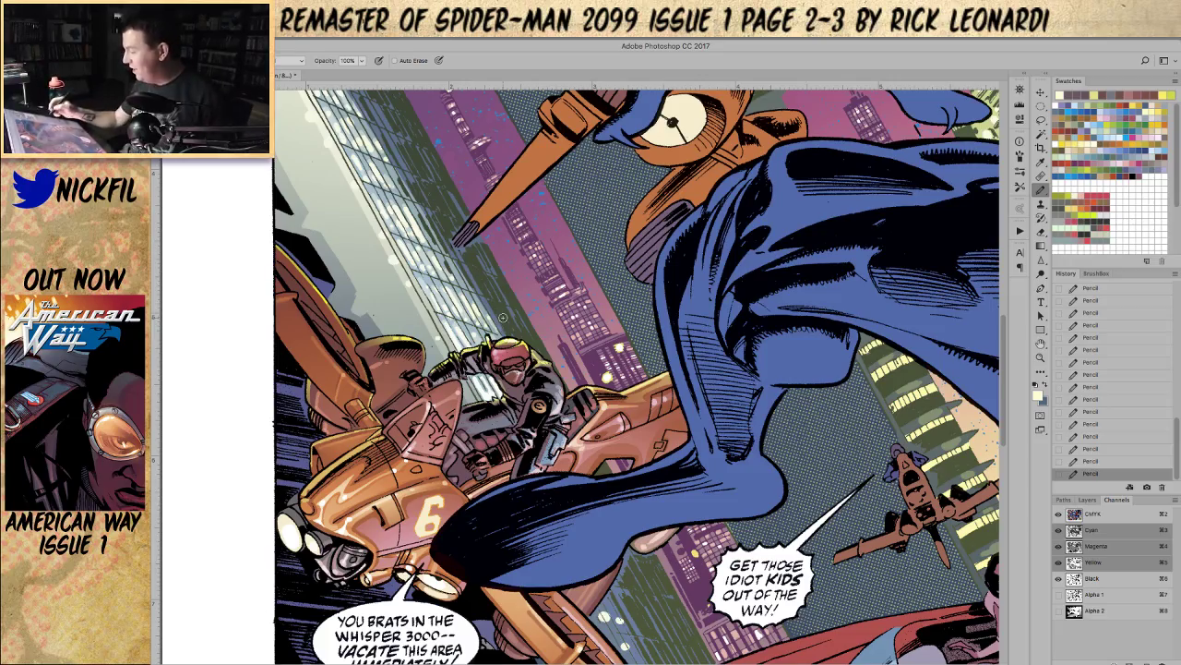
Step: Examine the recolored orange police bike and its rider in context with the surrounding city, Spider-Man and the red car
key(z)
alt+click(581, 471)
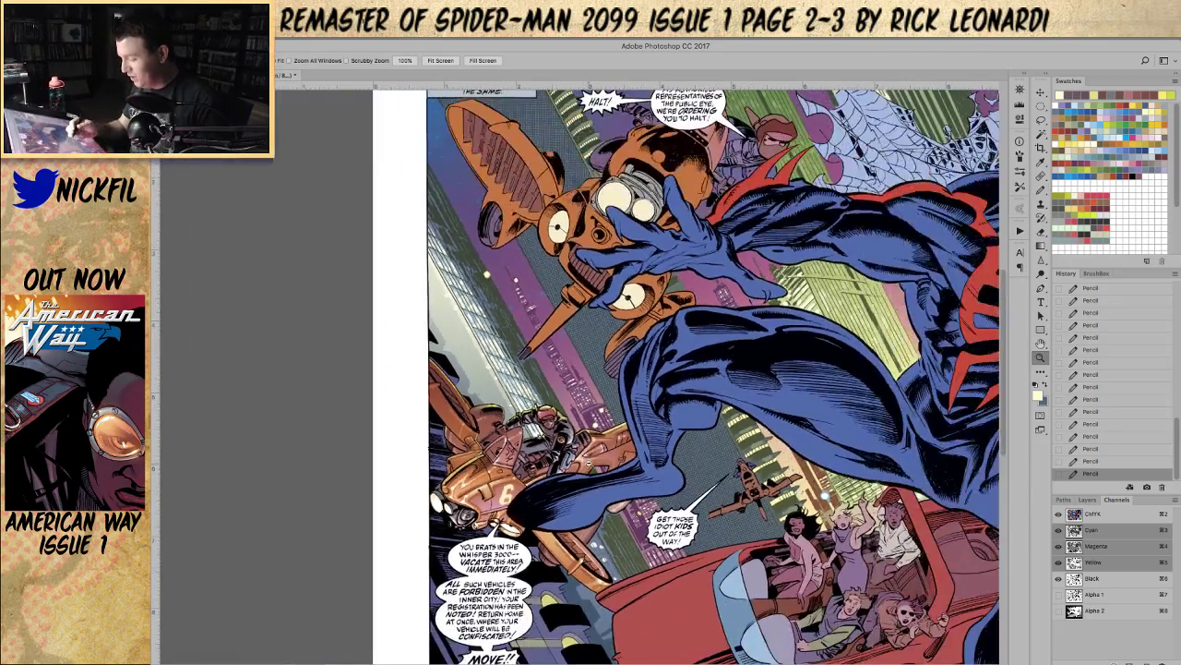
click(1043, 344)
drag(797, 544, 711, 473)
click(1041, 357)
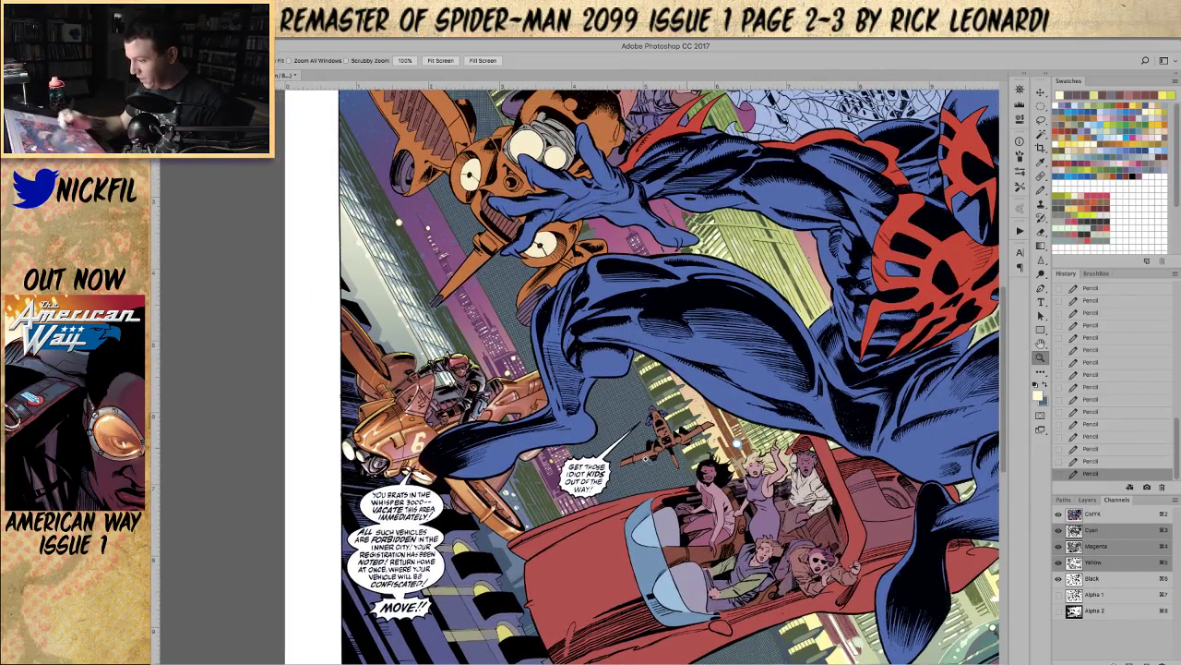
click(508, 464)
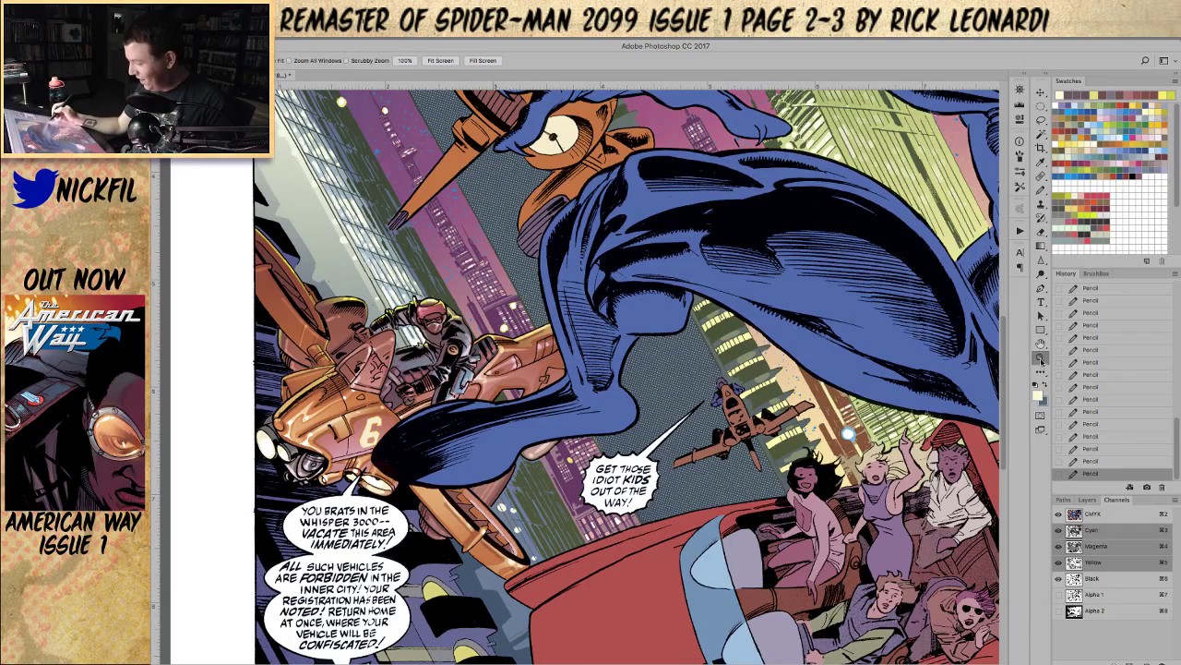
alt+click(596, 510)
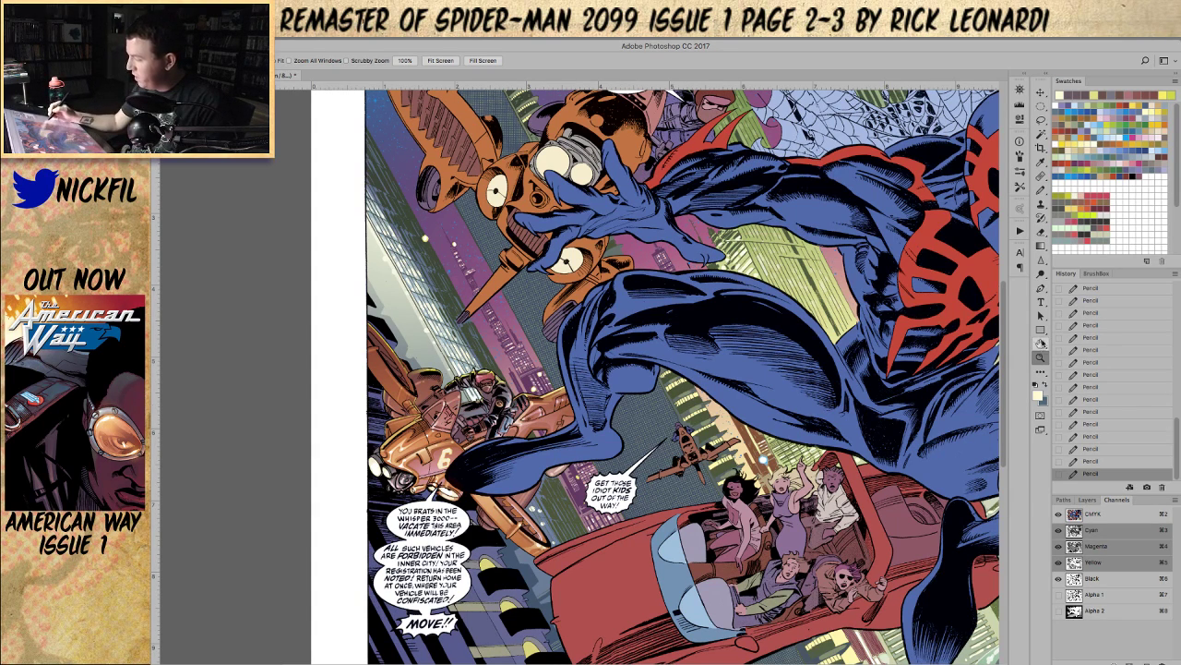
click(1042, 343)
drag(746, 443, 709, 464)
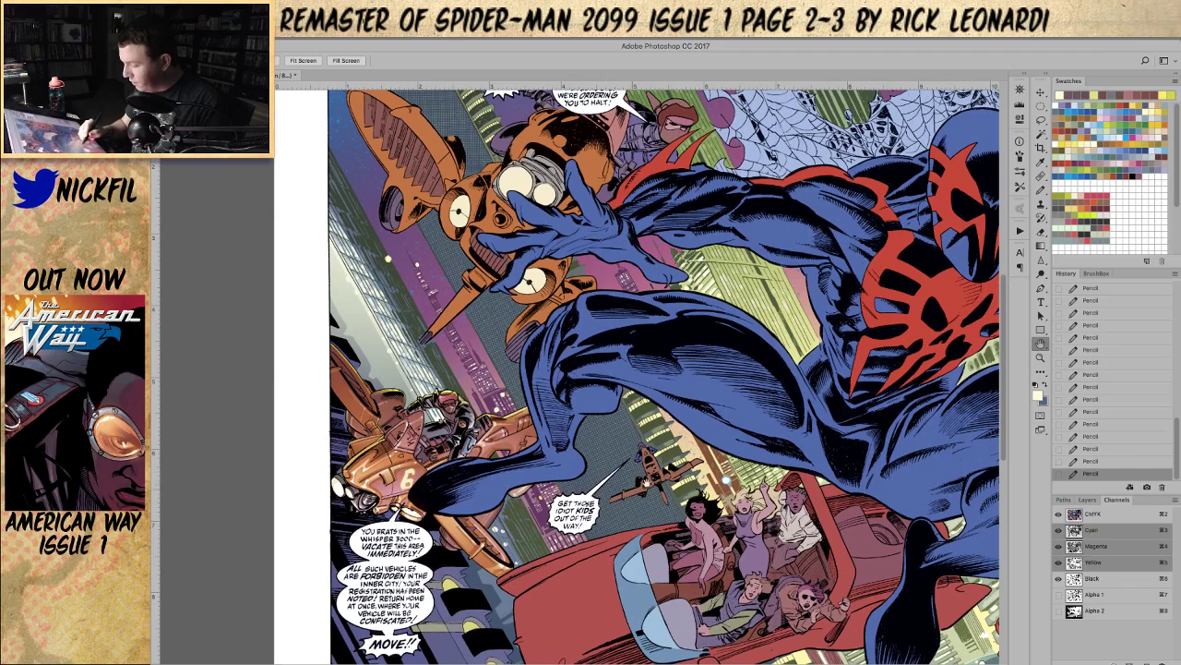
Step: Sample the orange of the police bike's rear body for the pencil and set its blending mode to Screen
click(1041, 189)
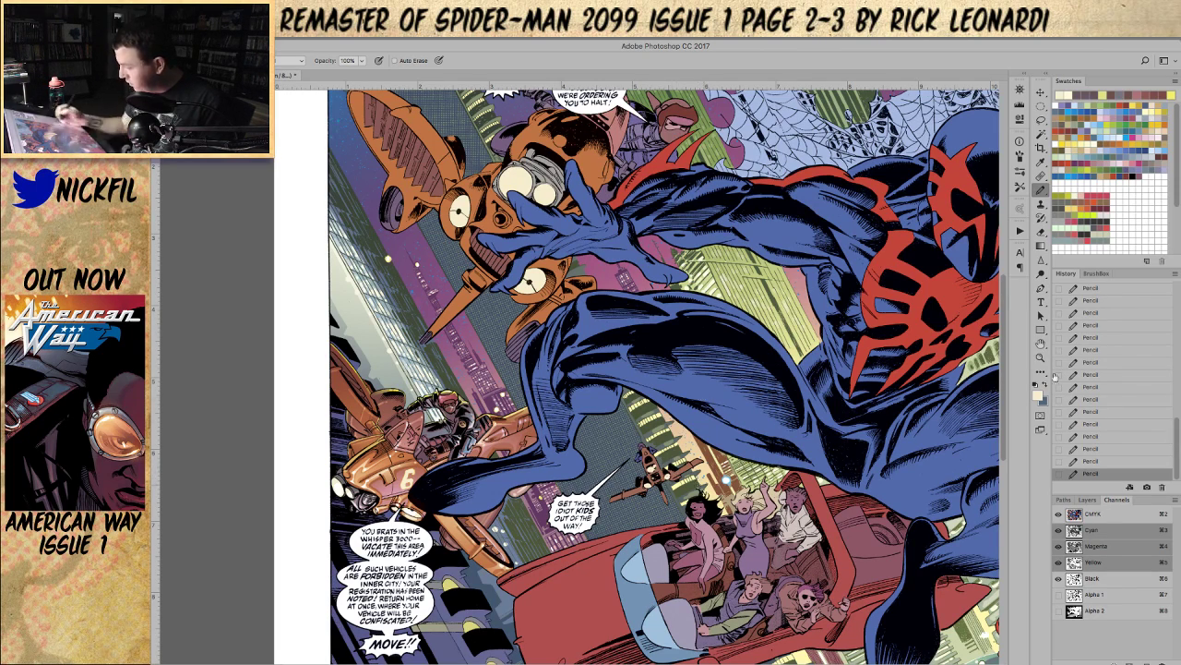
key(z)
drag(667, 489, 783, 475)
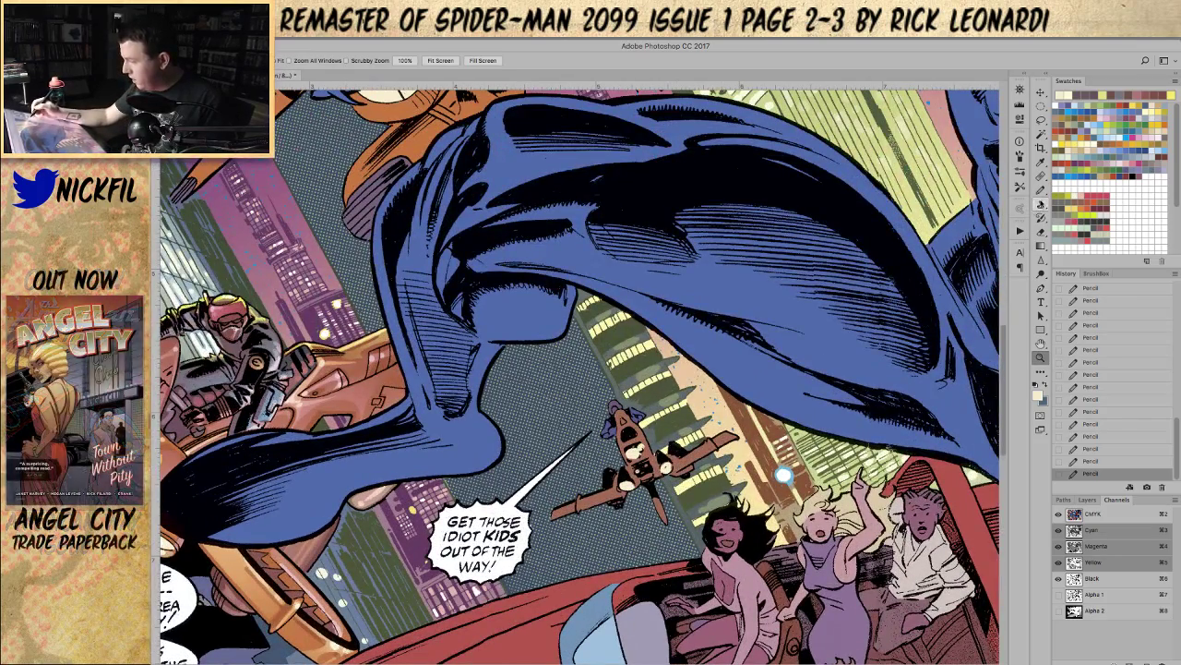
key(b)
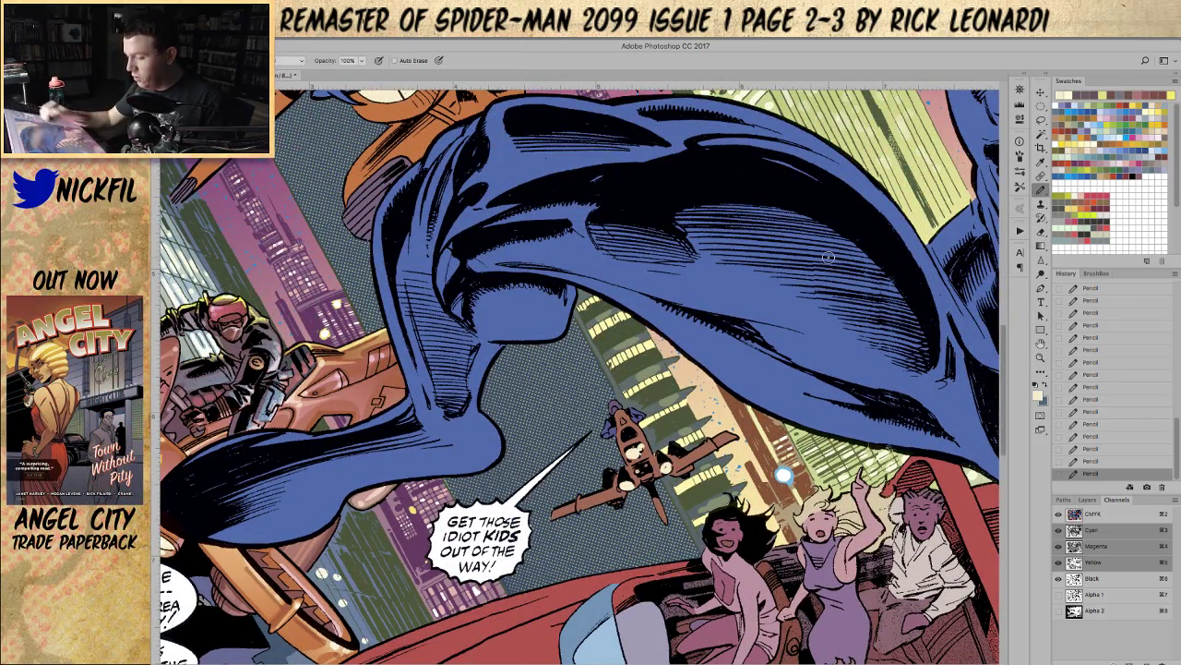
alt+click(338, 395)
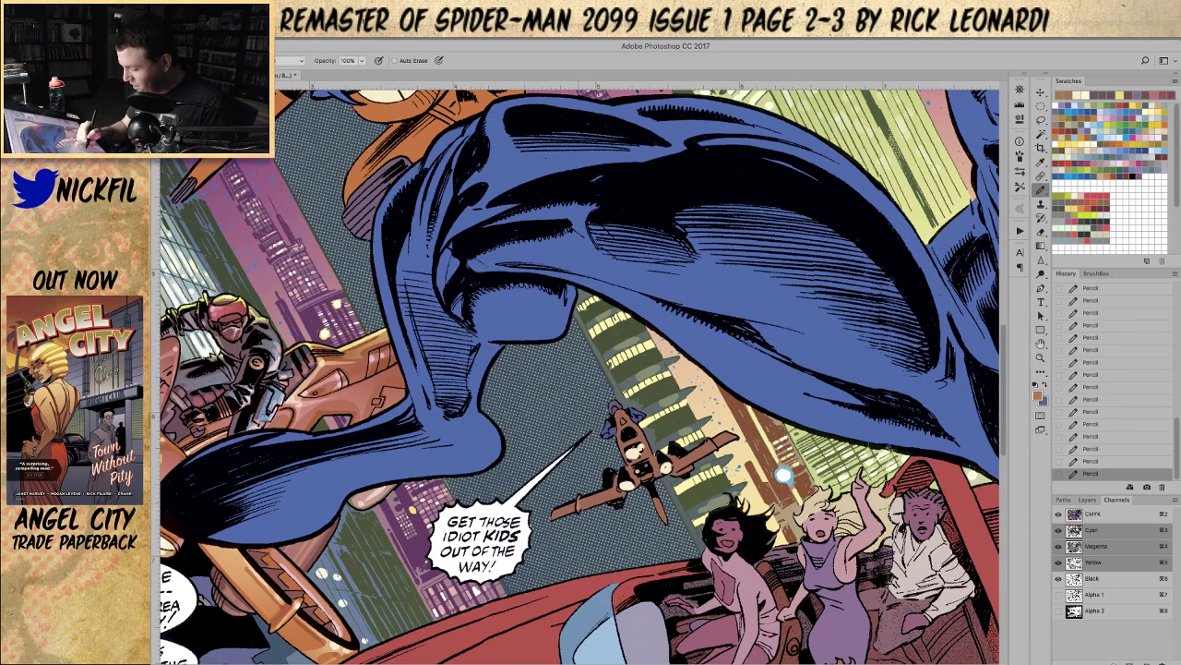
click(281, 64)
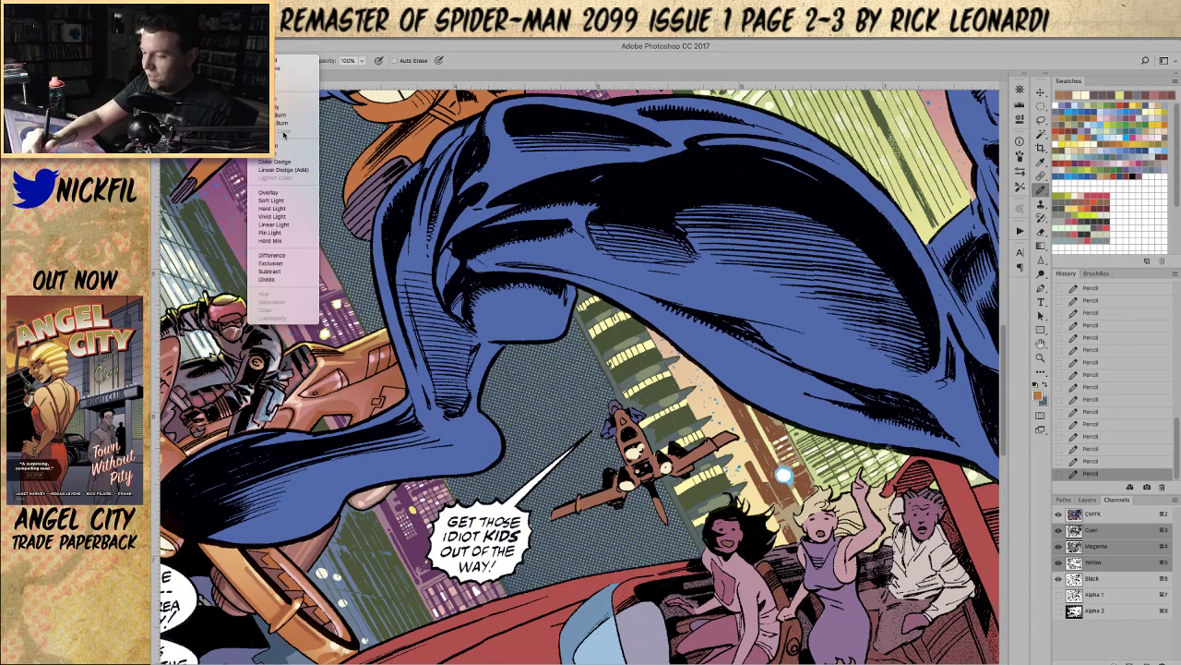
click(283, 156)
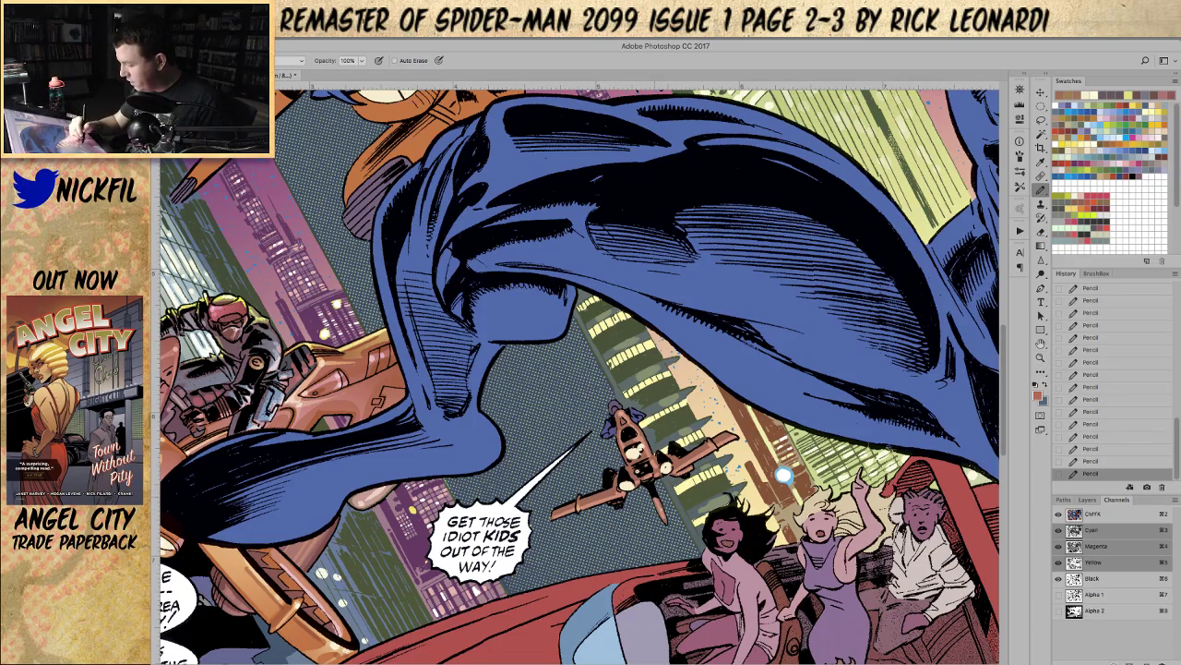
Step: Review the finished bike and rider at reduced size and check the color balance of the whole double-page spread
key(z)
alt+click(653, 468)
alt+click(653, 468)
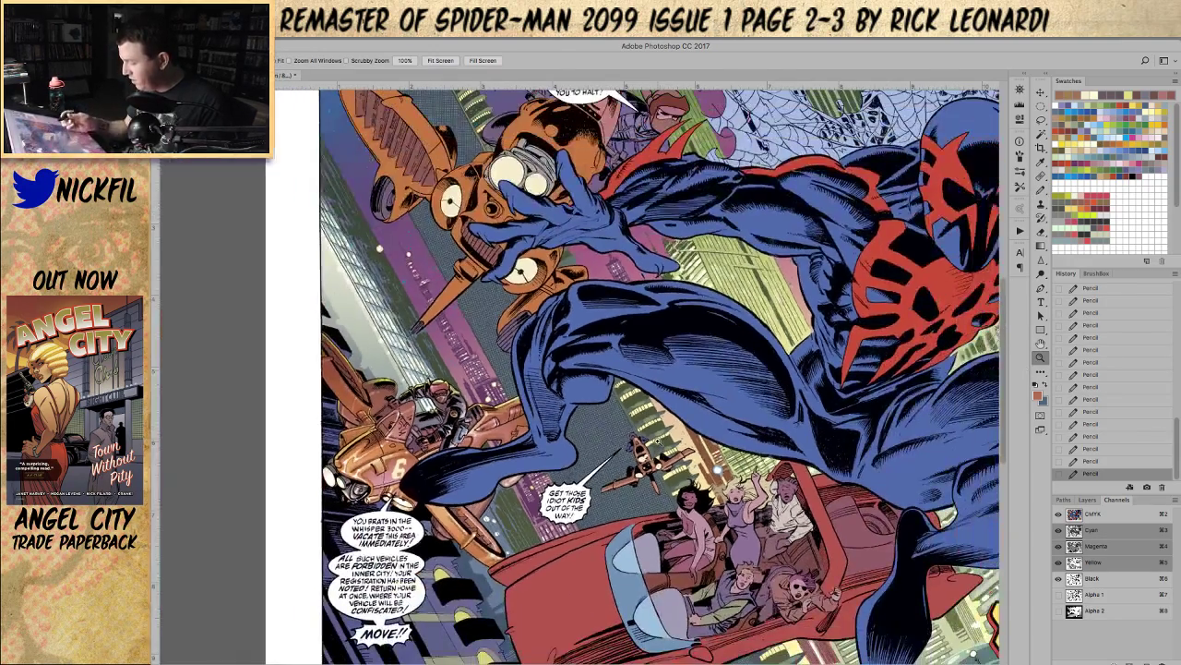
click(1041, 344)
mouse_move(686, 363)
mouse_down()
mouse_move(669, 442)
mouse_move(682, 357)
mouse_up()
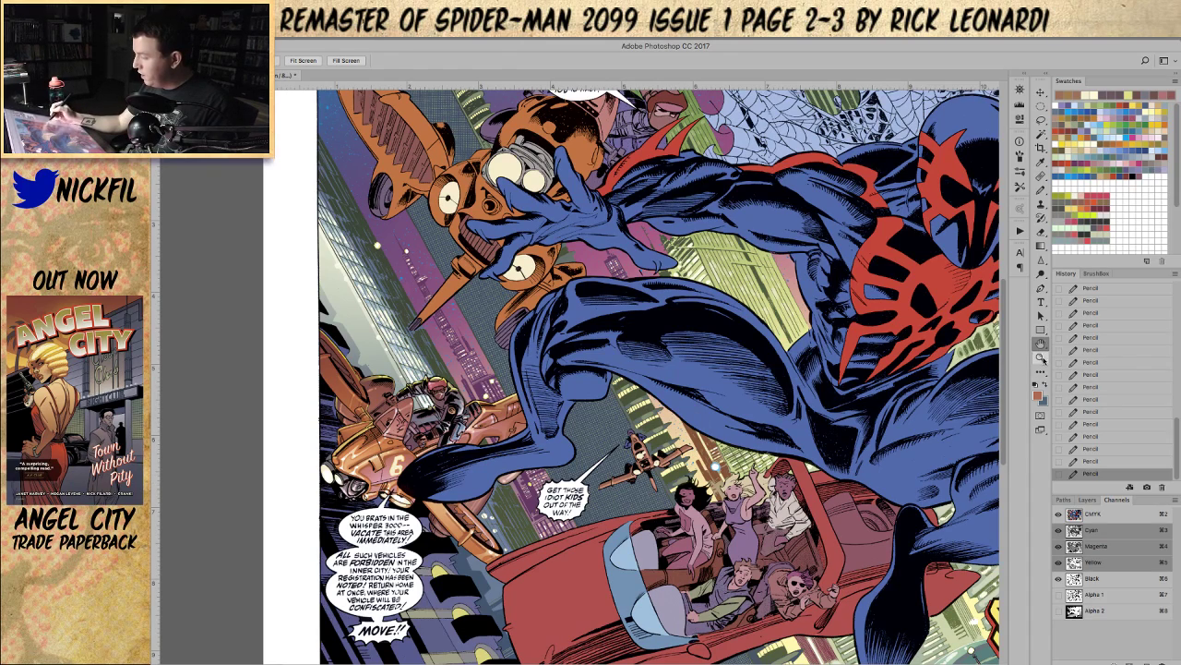
click(1041, 358)
key(ctrl+0)
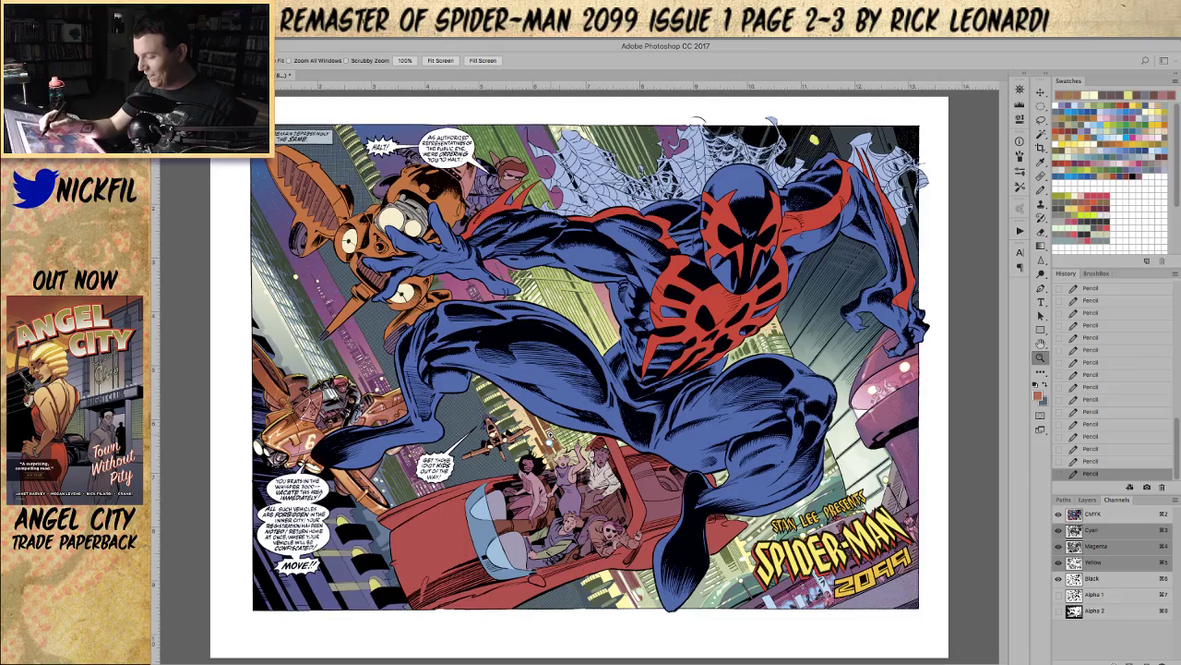
Step: Examine the upper orange police bike, its headlights and its rider behind Spider-Man's outstretched hand
click(418, 242)
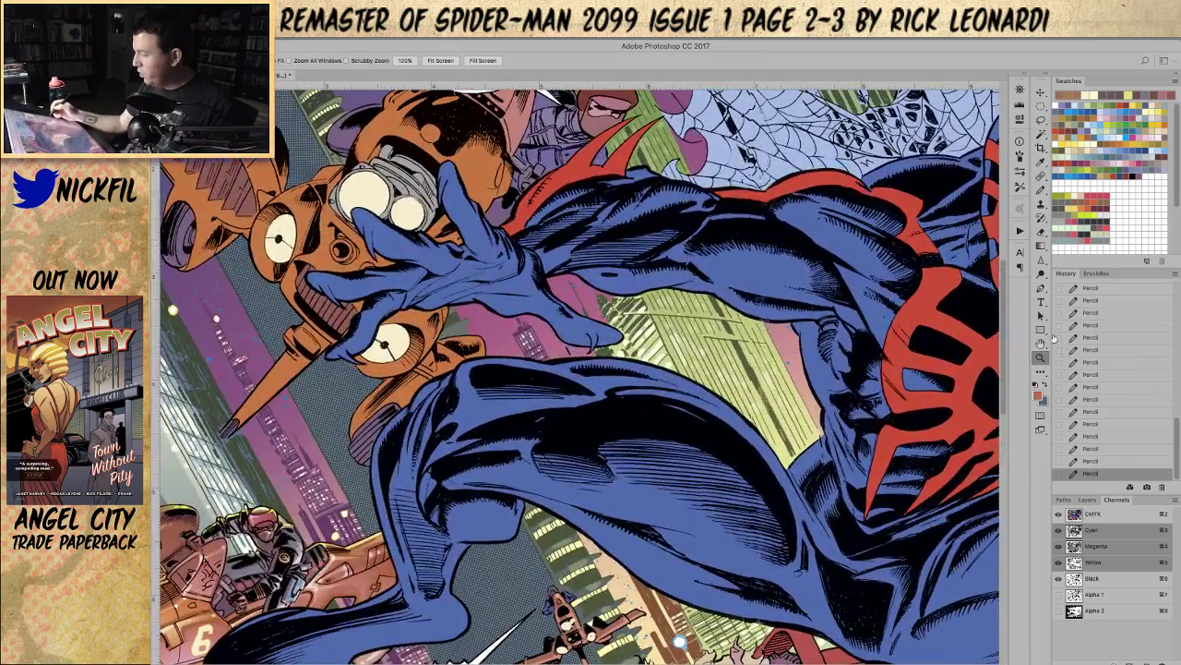
click(1041, 342)
drag(563, 361, 653, 503)
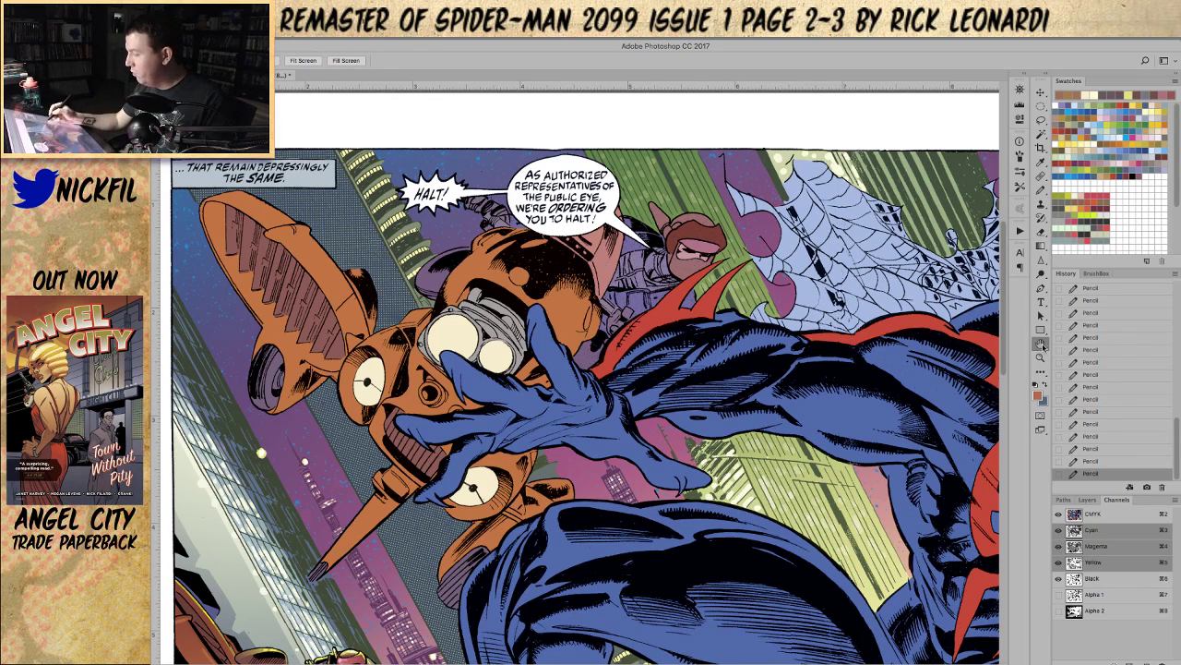
key(z)
alt+click(665, 507)
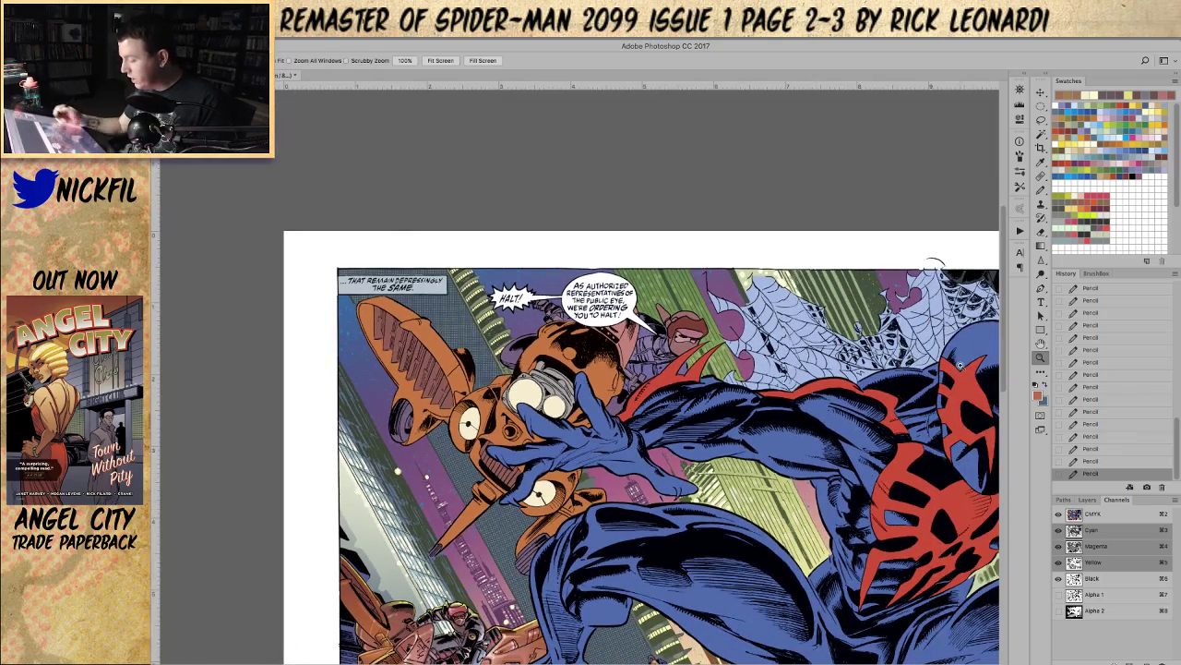
key(h)
drag(816, 562, 787, 523)
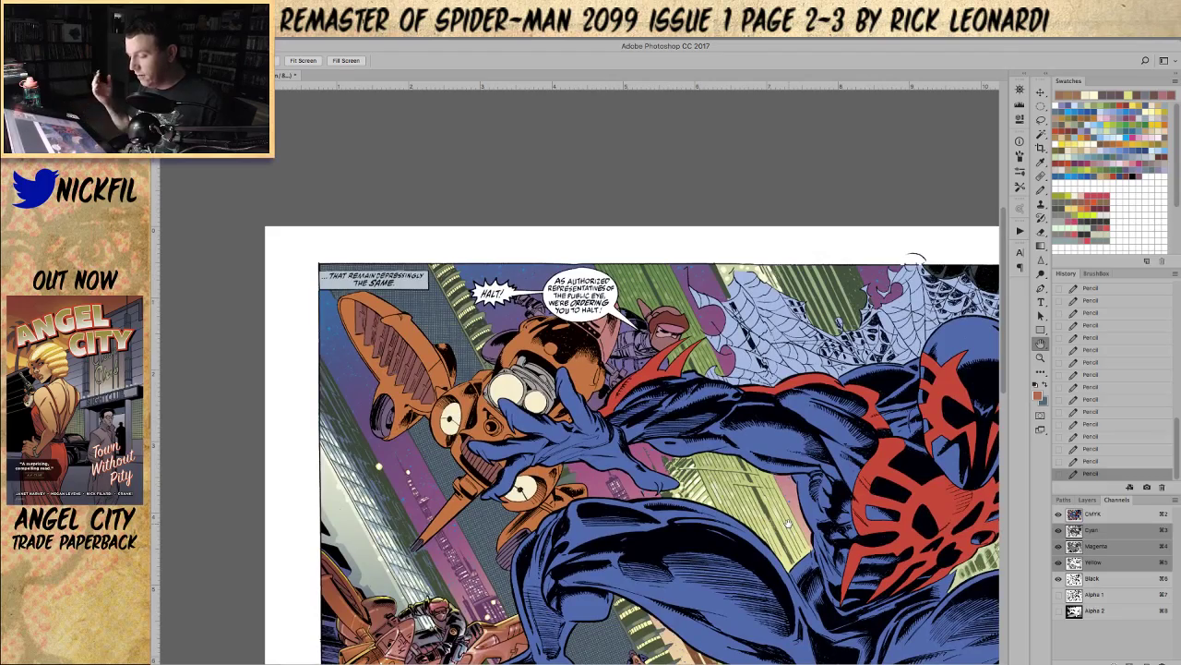
key(z)
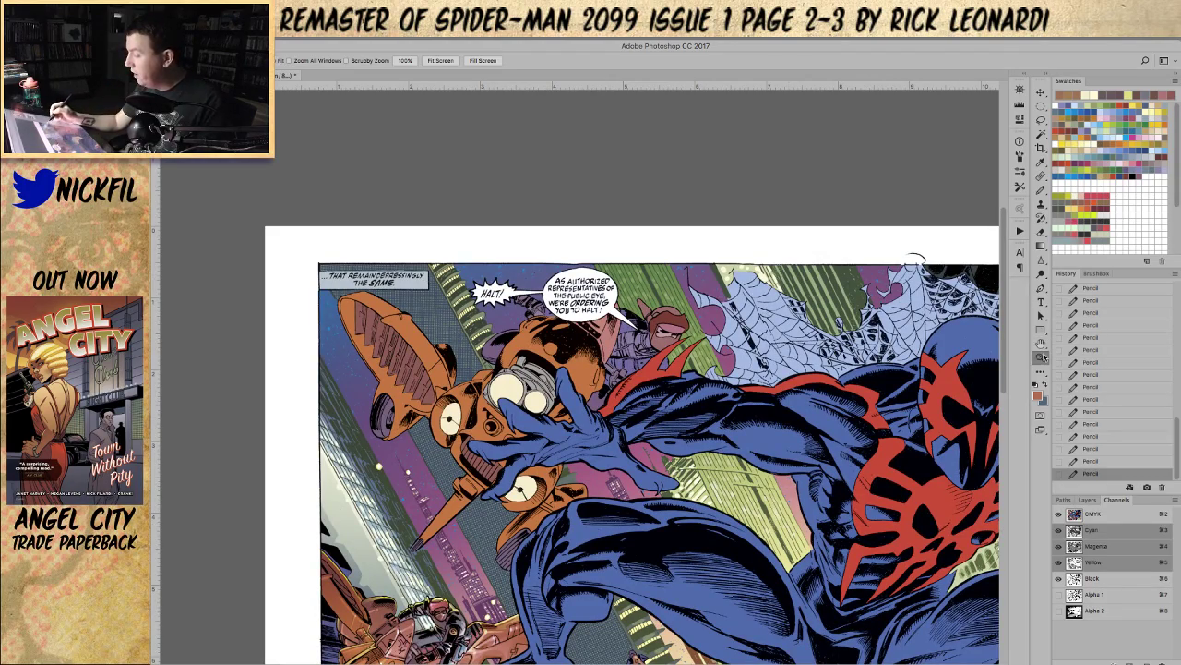
click(587, 426)
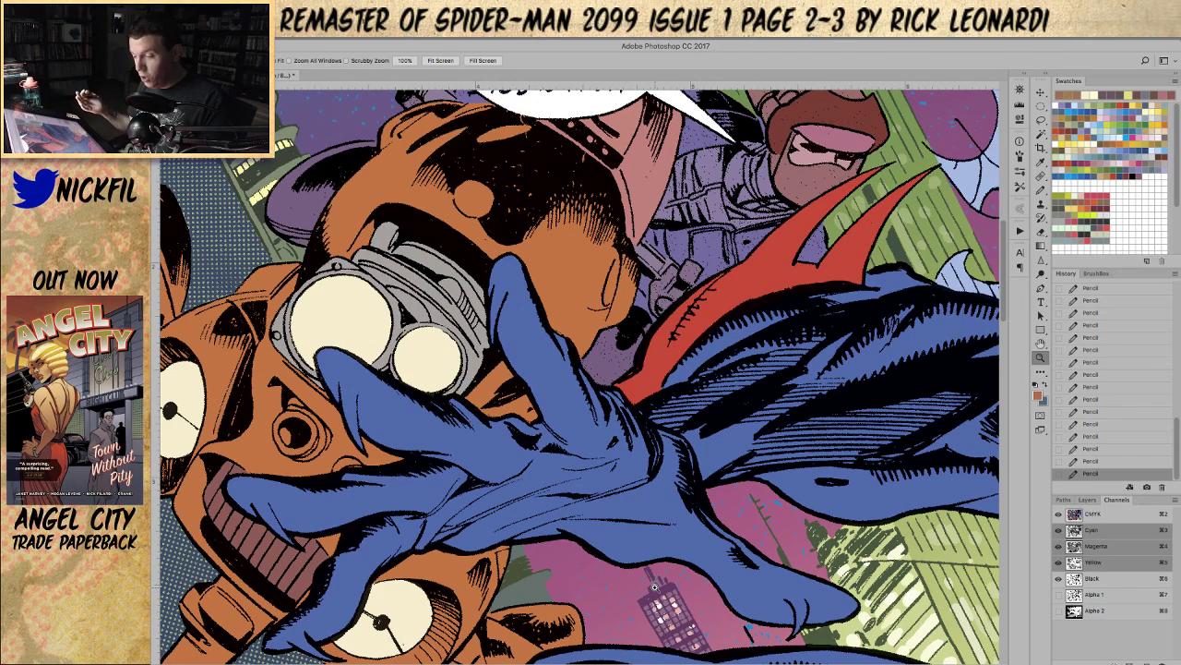
alt+click(642, 464)
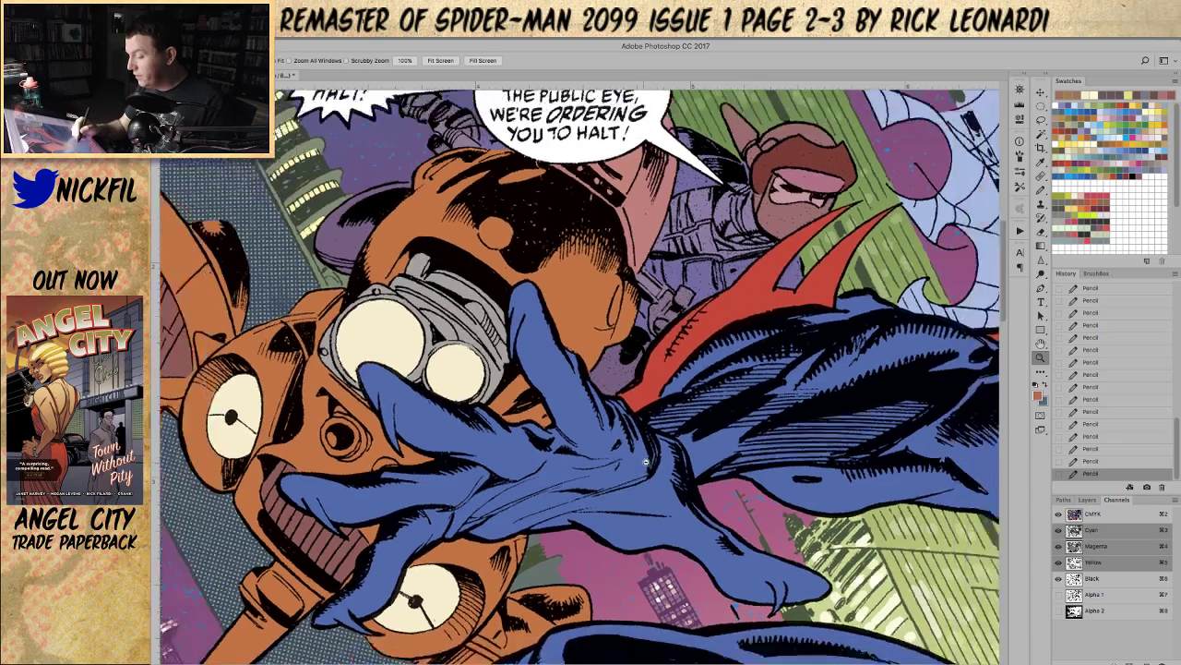
Step: Compare the flat-colored upper police bike with the finished lower bike and its rider across the left side of the spread
click(1040, 343)
drag(635, 418, 639, 478)
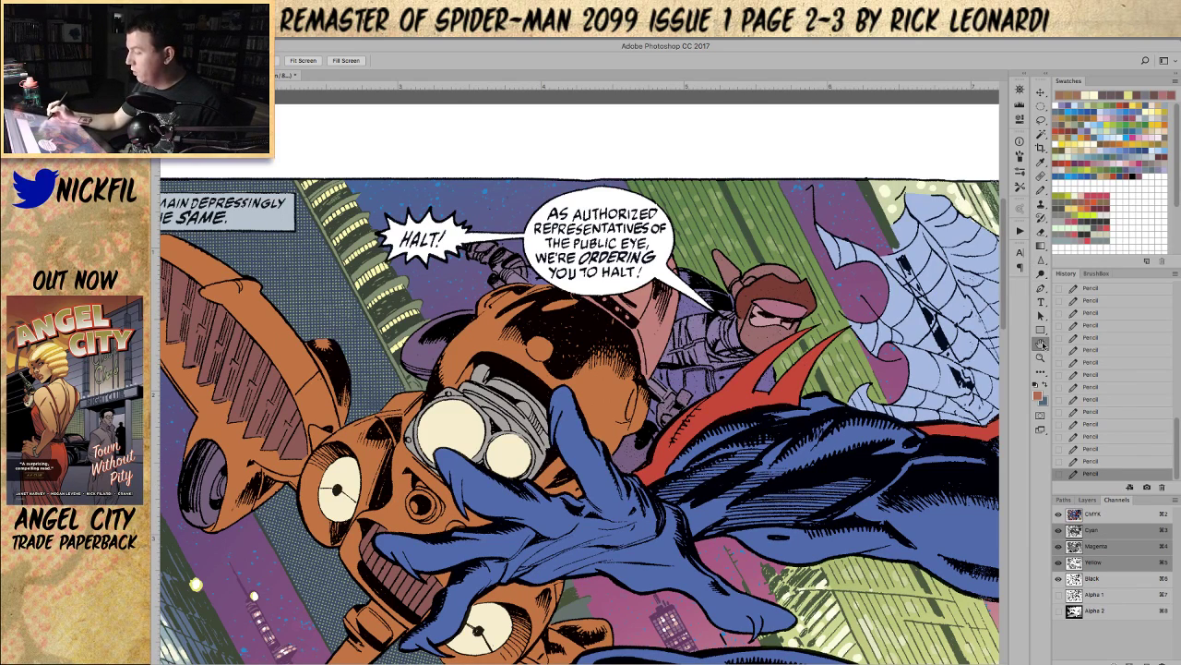
drag(647, 491, 673, 442)
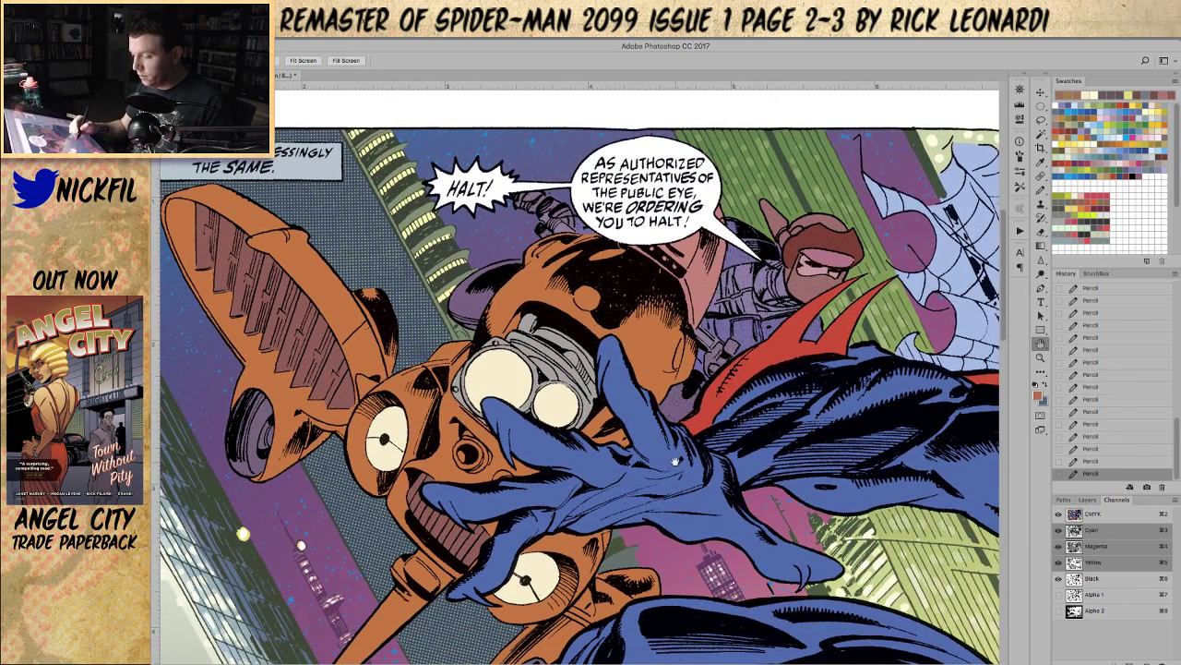
click(1041, 189)
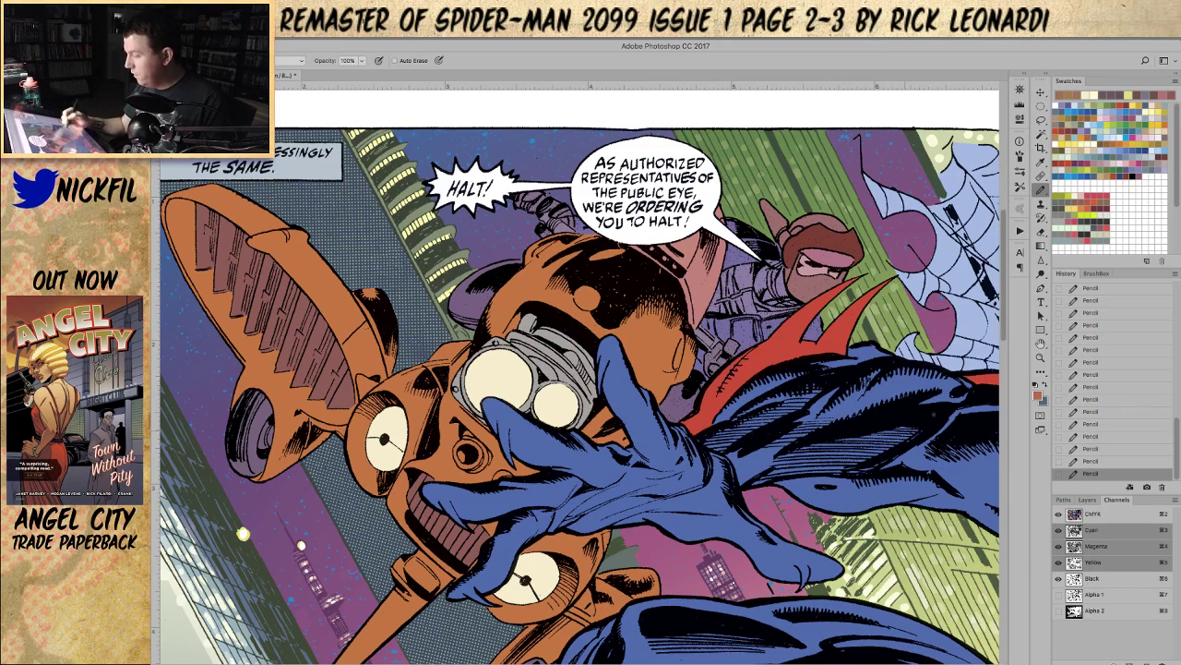
key(z)
alt+click(689, 504)
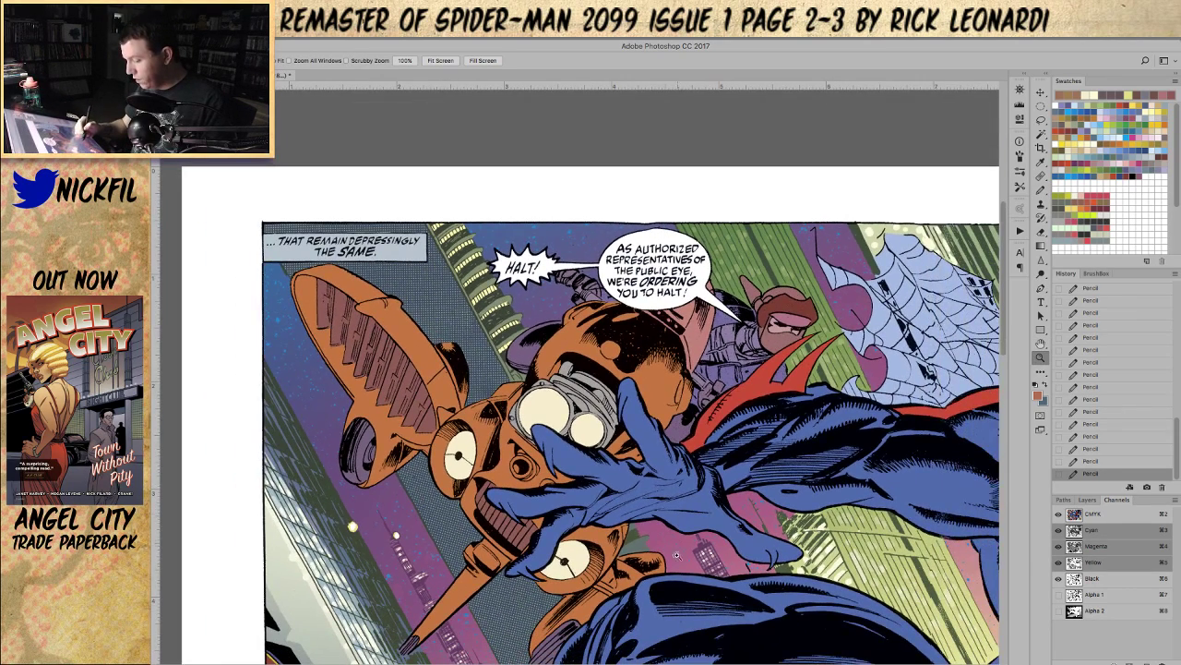
click(1044, 344)
drag(697, 545, 717, 435)
drag(711, 521, 683, 646)
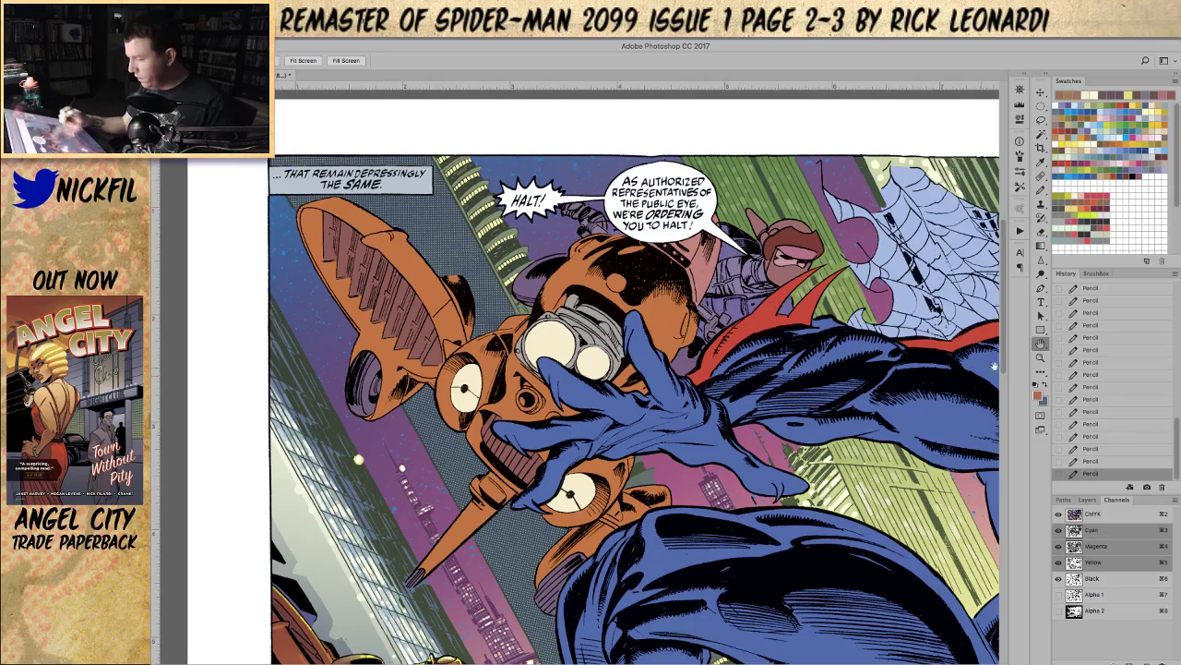
drag(692, 515, 741, 319)
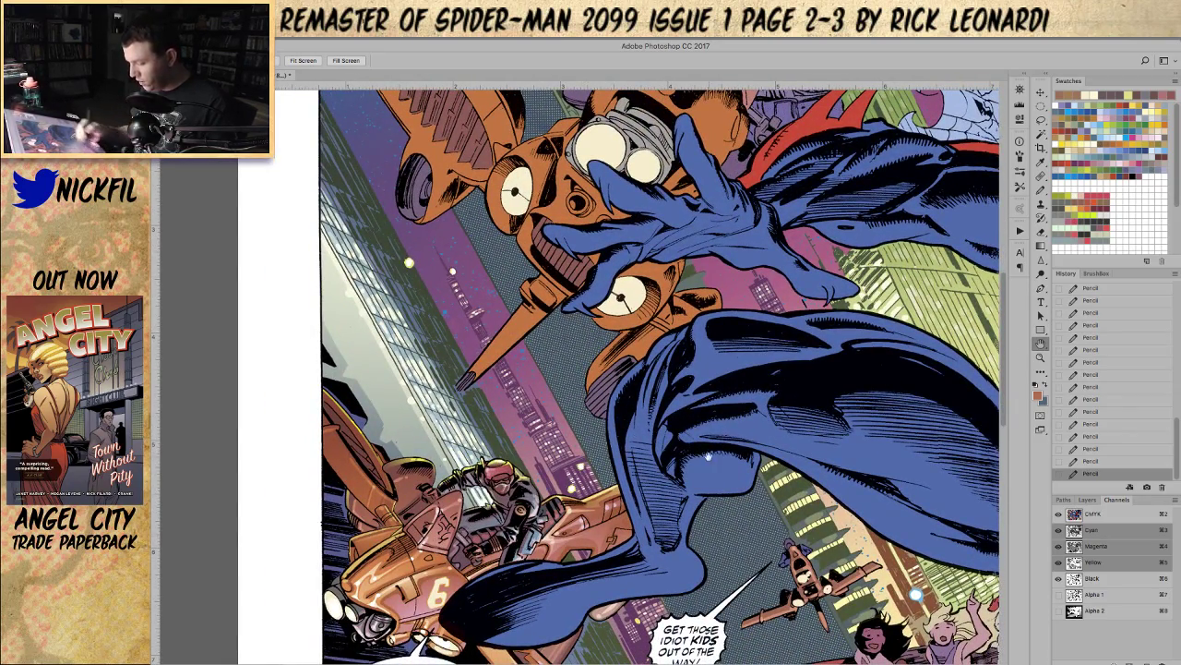
drag(623, 520, 664, 443)
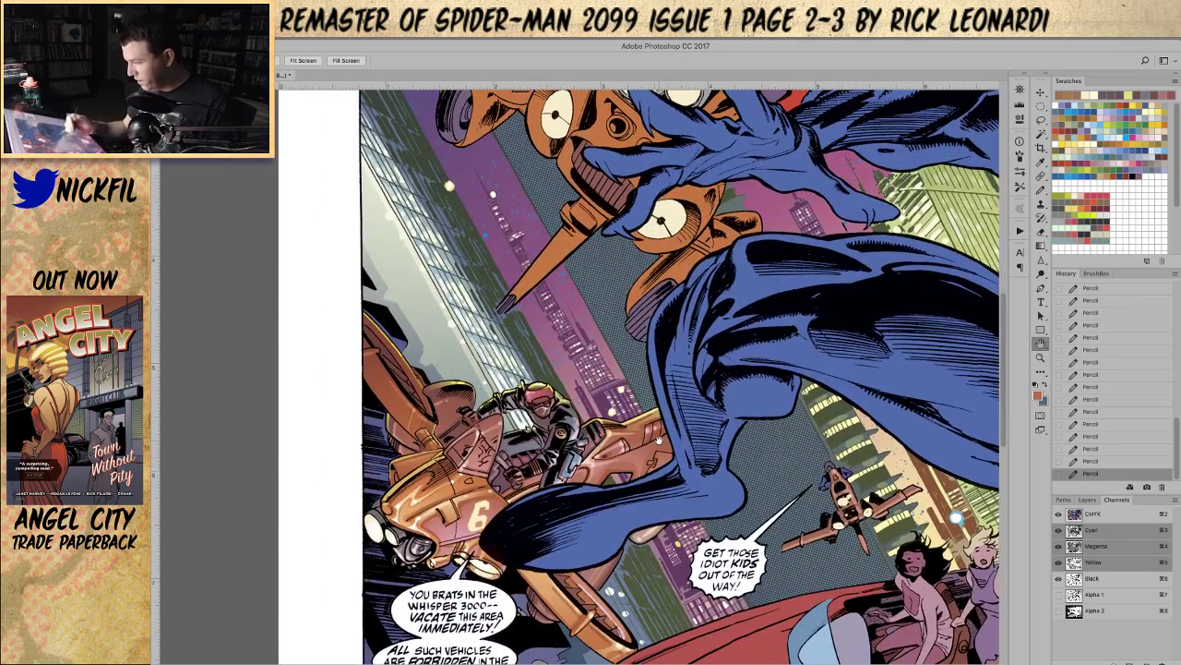
Step: Switch back to the pencil and choose another blending mode for it in place of Screen
key(b)
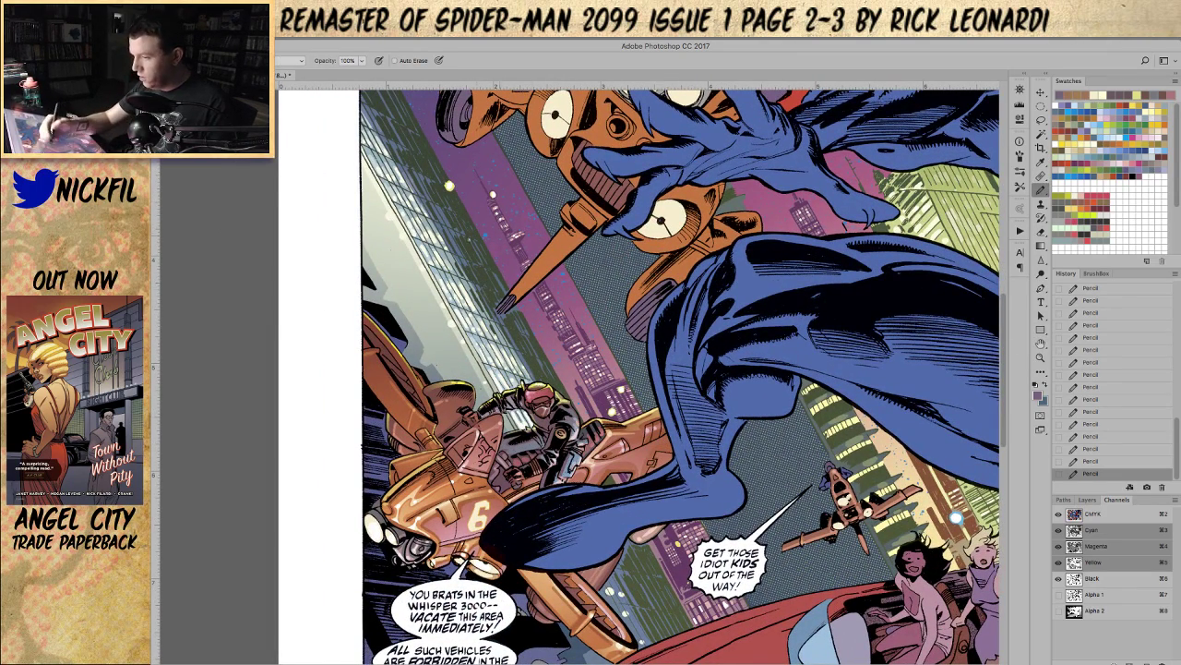
click(282, 60)
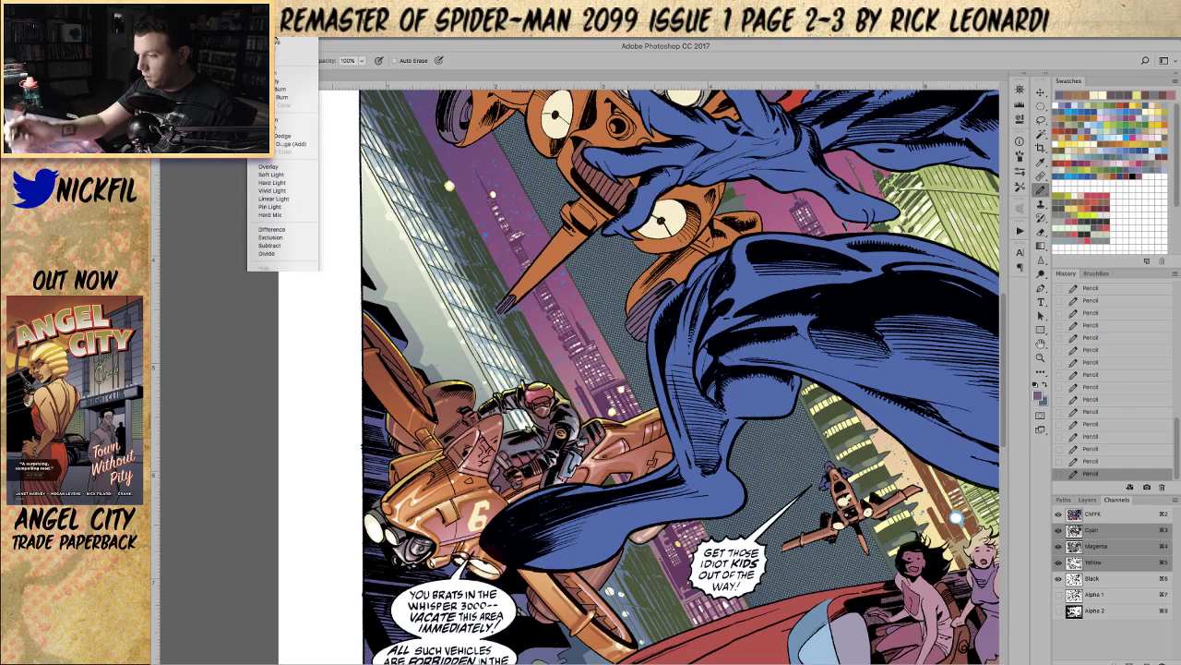
click(275, 42)
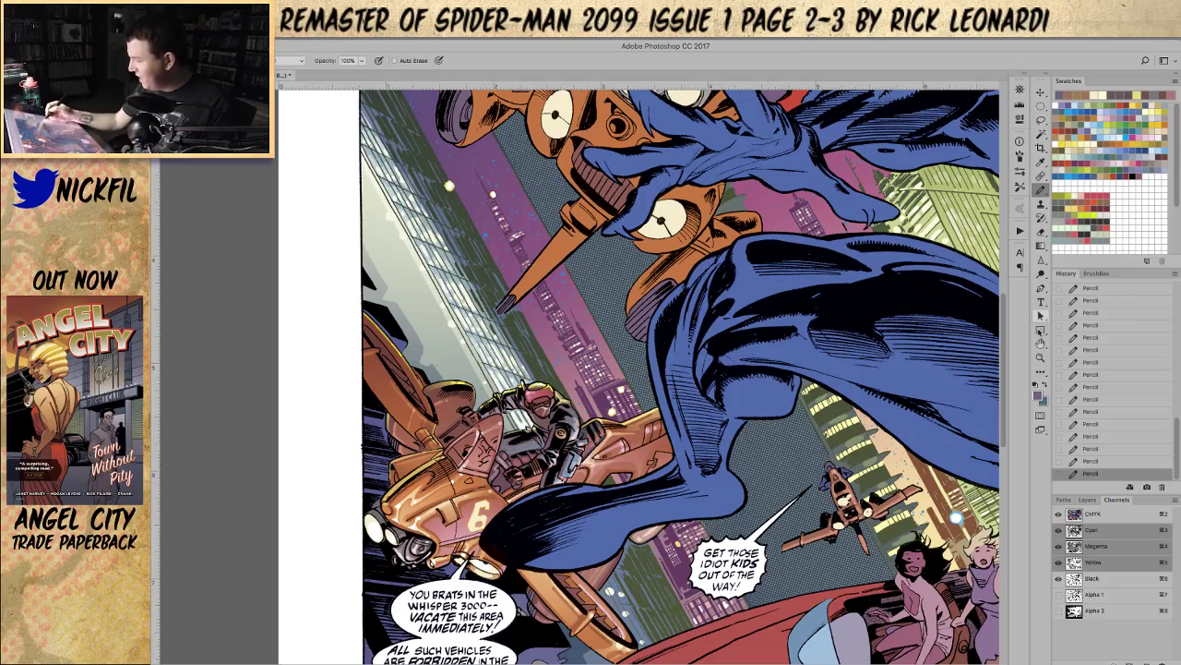
Step: Examine the upper police bike behind Spider-Man's hand and review it within the whole double-page spread
click(1040, 343)
mouse_move(771, 419)
mouse_down()
mouse_move(760, 415)
mouse_move(656, 526)
mouse_up()
drag(687, 368, 650, 540)
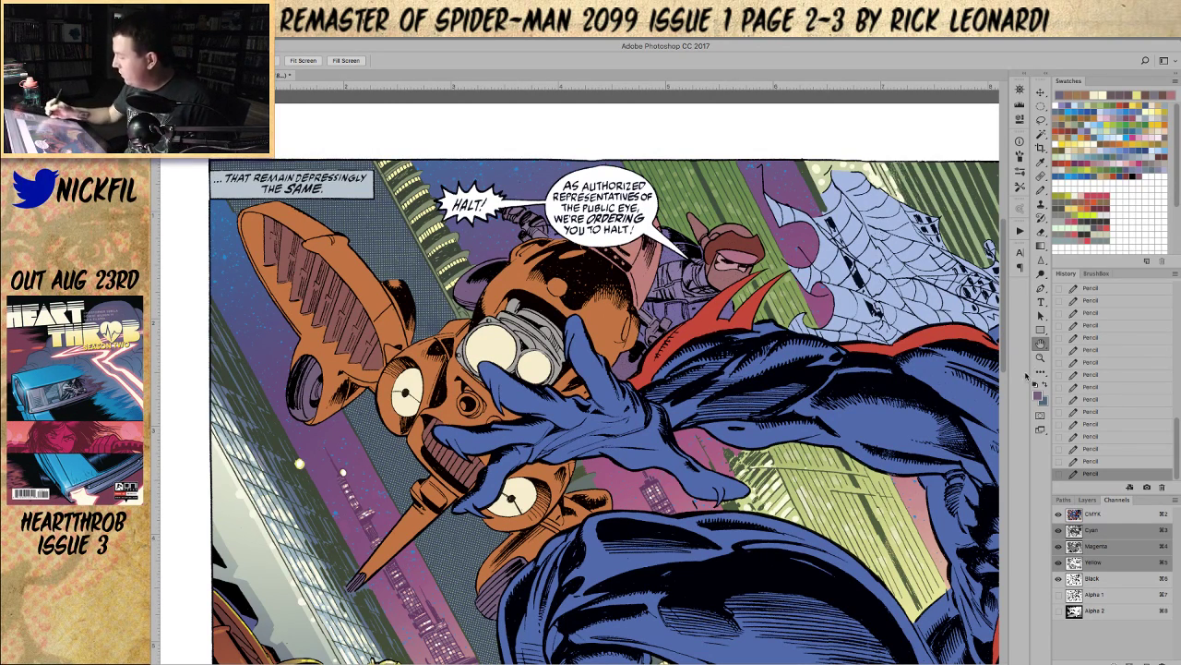
drag(605, 469, 650, 425)
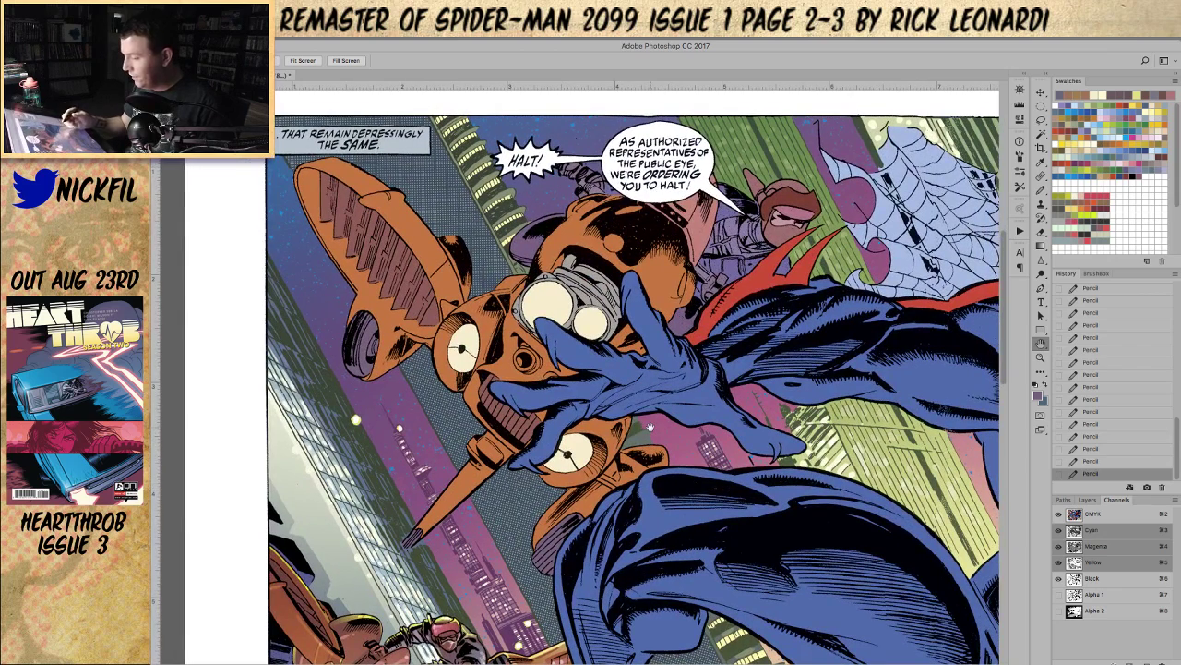
click(1038, 120)
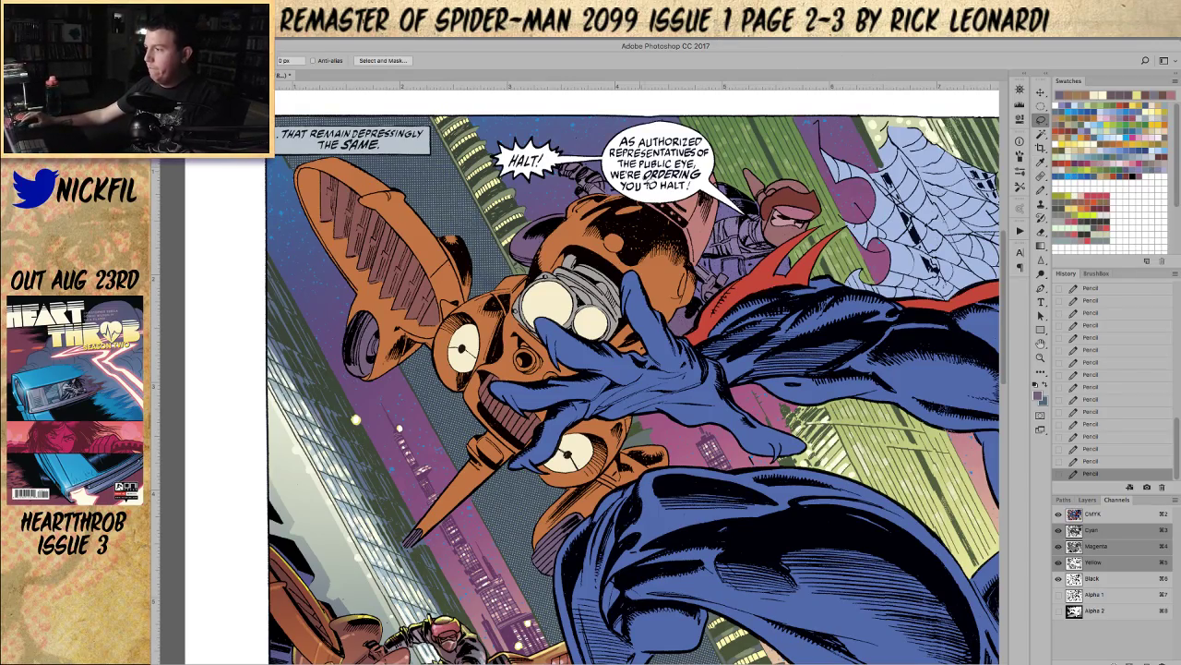
mouse_move(721, 288)
mouse_down()
mouse_move(654, 254)
mouse_move(601, 262)
mouse_up()
key(z)
key(ctrl+0)
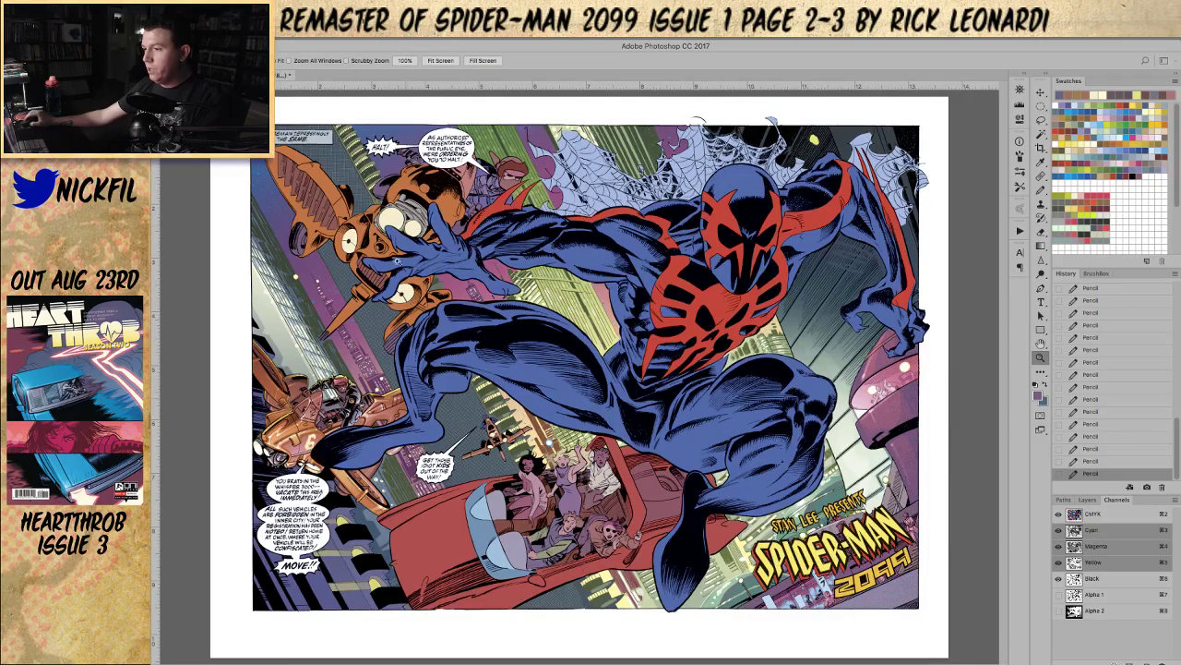
Step: Sample the grey of the upper bike's headlight housing for the pencil and clear the existing selection
click(389, 334)
drag(389, 334, 487, 449)
key(w)
click(522, 251)
key(z)
click(491, 291)
key(w)
click(431, 346)
key(z)
drag(375, 277, 547, 383)
key(b)
alt+click(584, 246)
drag(624, 412, 449, 270)
key(super+d)
Step: Select the upper bike's orange face with the Magic Wand and paint the rings around its small round lens grey
key(w)
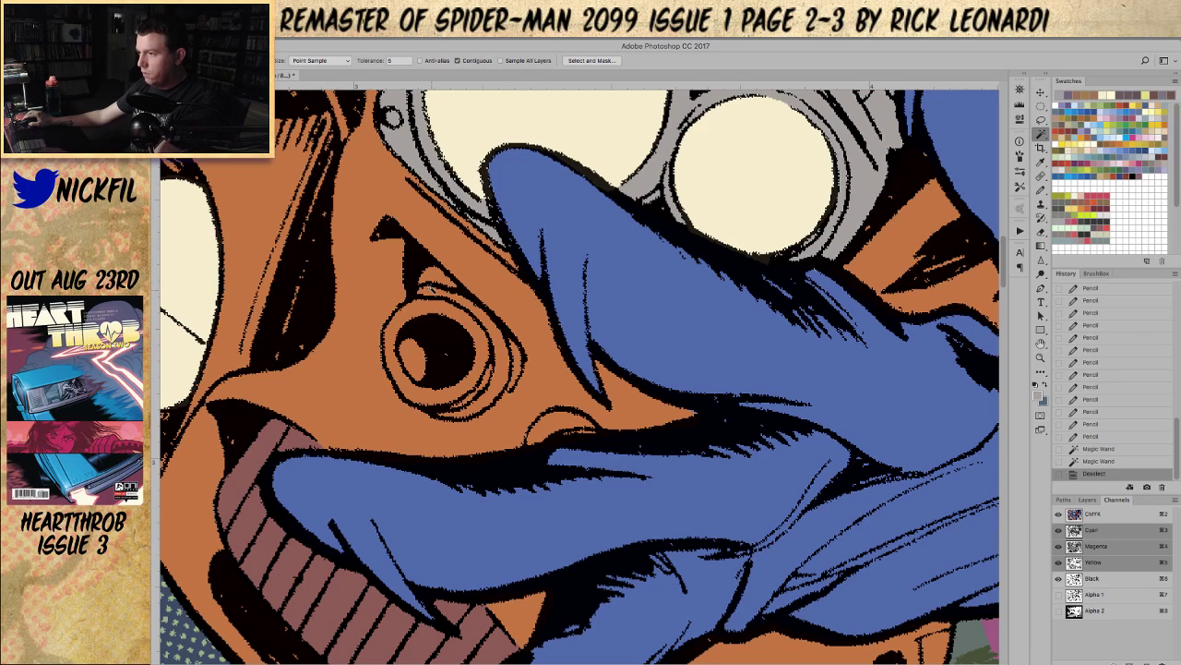
click(560, 418)
key(b)
mouse_move(440, 317)
mouse_down()
mouse_move(452, 302)
mouse_move(426, 277)
mouse_move(489, 364)
mouse_move(466, 318)
mouse_up()
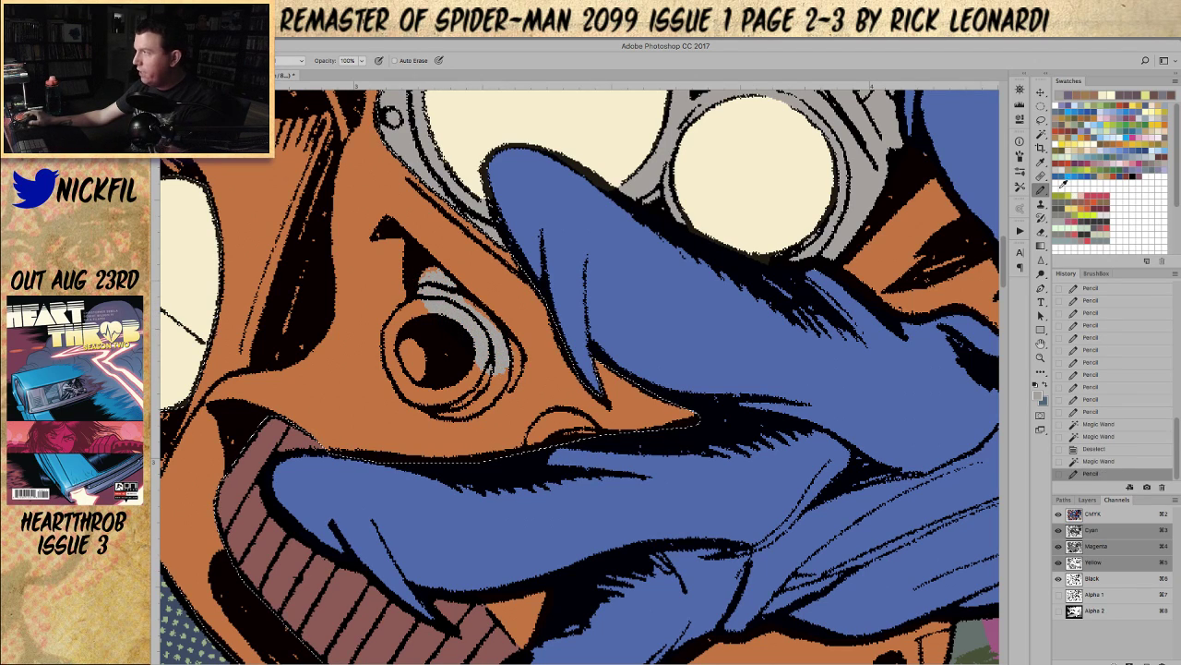
click(1019, 157)
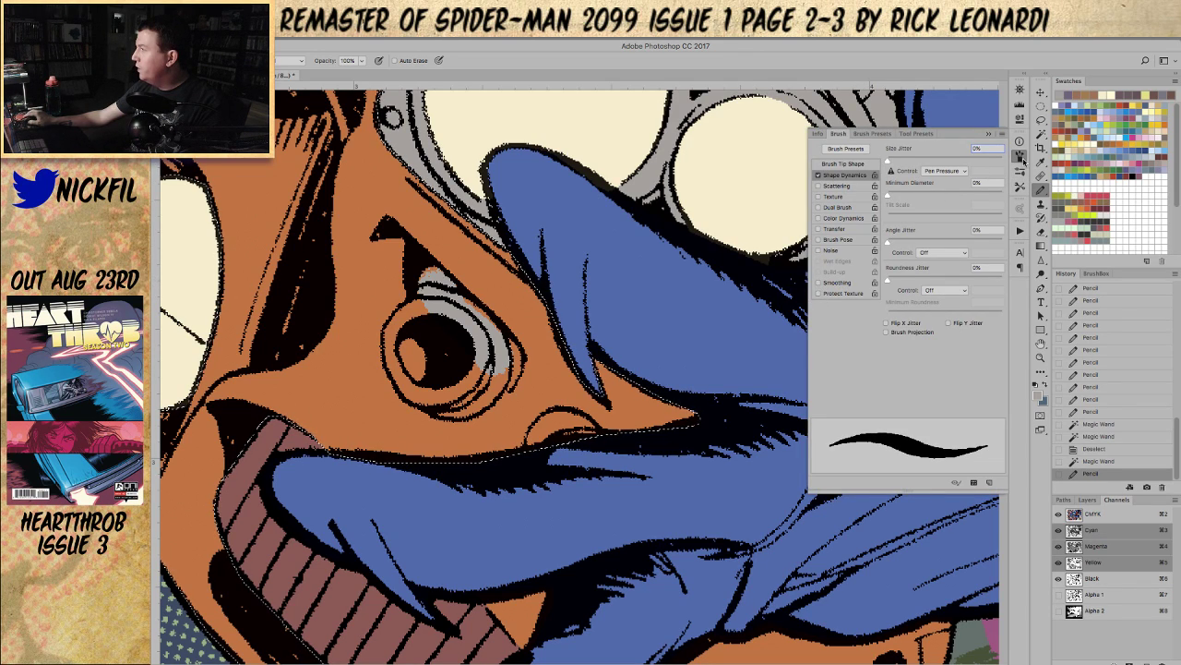
click(1021, 158)
drag(407, 331, 405, 355)
drag(425, 292, 430, 286)
mouse_move(452, 325)
mouse_down()
mouse_move(485, 346)
mouse_move(503, 387)
mouse_move(472, 385)
mouse_move(487, 404)
mouse_move(438, 406)
mouse_move(397, 378)
mouse_move(433, 351)
mouse_move(461, 358)
mouse_up()
click(488, 342)
Step: Touch up the small lens's edge and highlight, and paint the half-hidden ring beside Spider-Man's finger grey
alt+click(374, 382)
drag(372, 381, 381, 399)
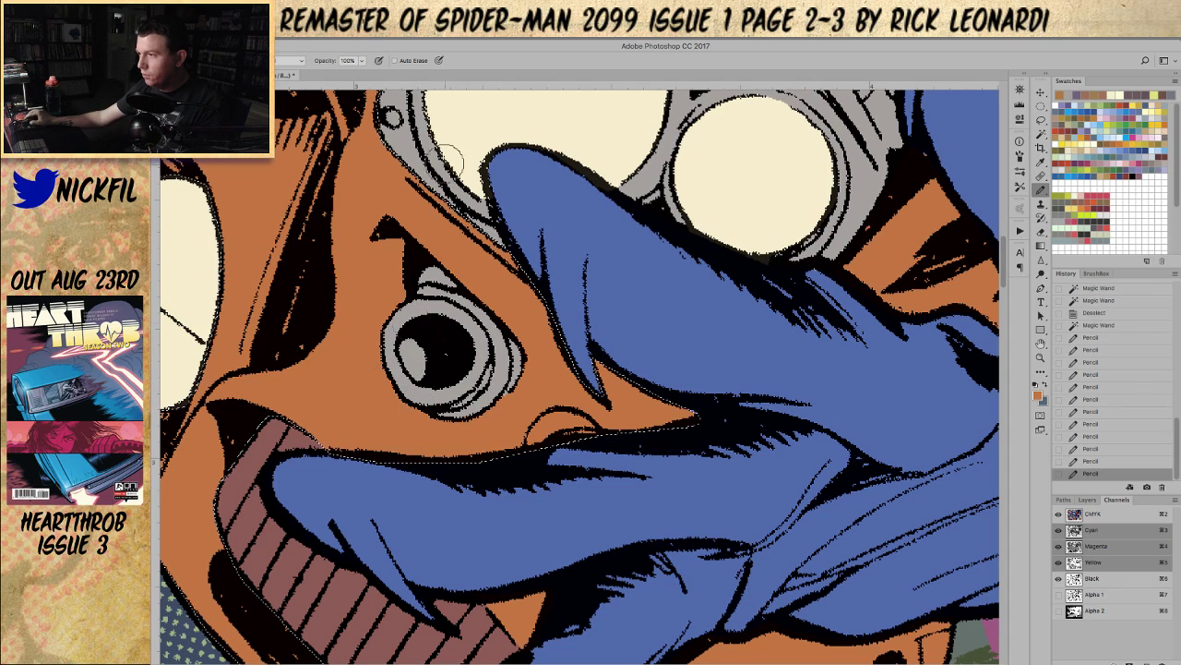
alt+click(424, 348)
drag(419, 353, 421, 371)
alt+click(480, 358)
mouse_move(530, 395)
mouse_down()
mouse_move(514, 260)
mouse_move(561, 293)
mouse_up()
key(z)
alt+click(436, 277)
alt+click(436, 277)
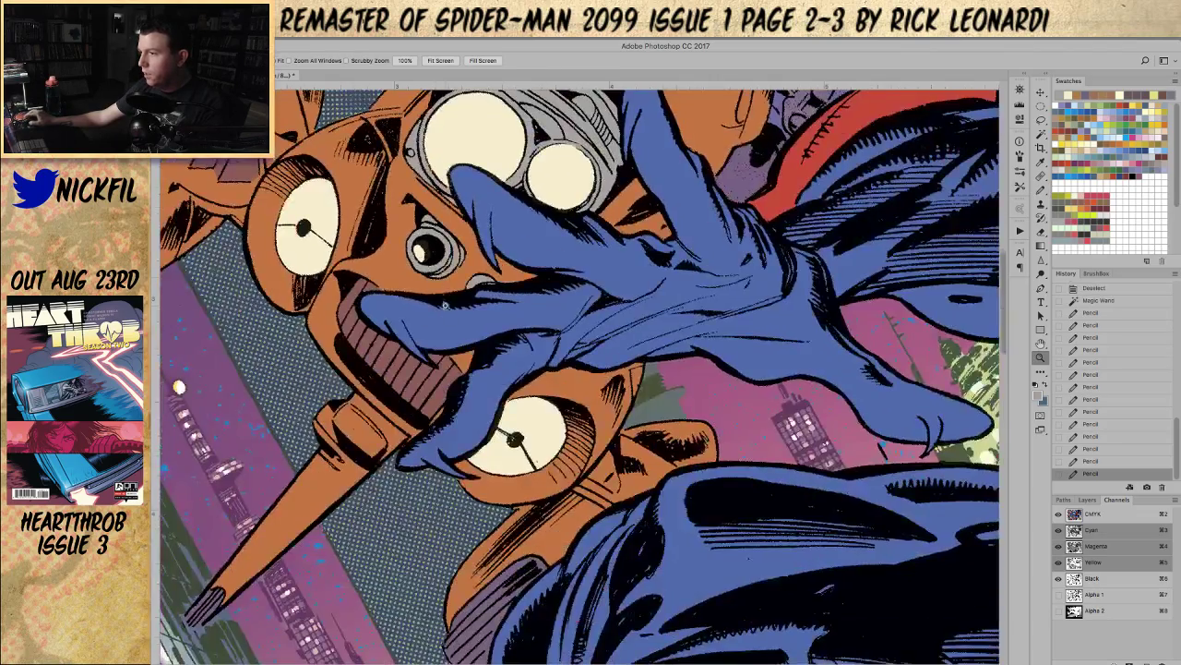
Step: Add the orange areas of the upper bike's lower eye housing, lower pod and pointed spike to the Magic Wand selection
drag(435, 277, 500, 340)
alt+click(445, 320)
alt+click(443, 322)
key(w)
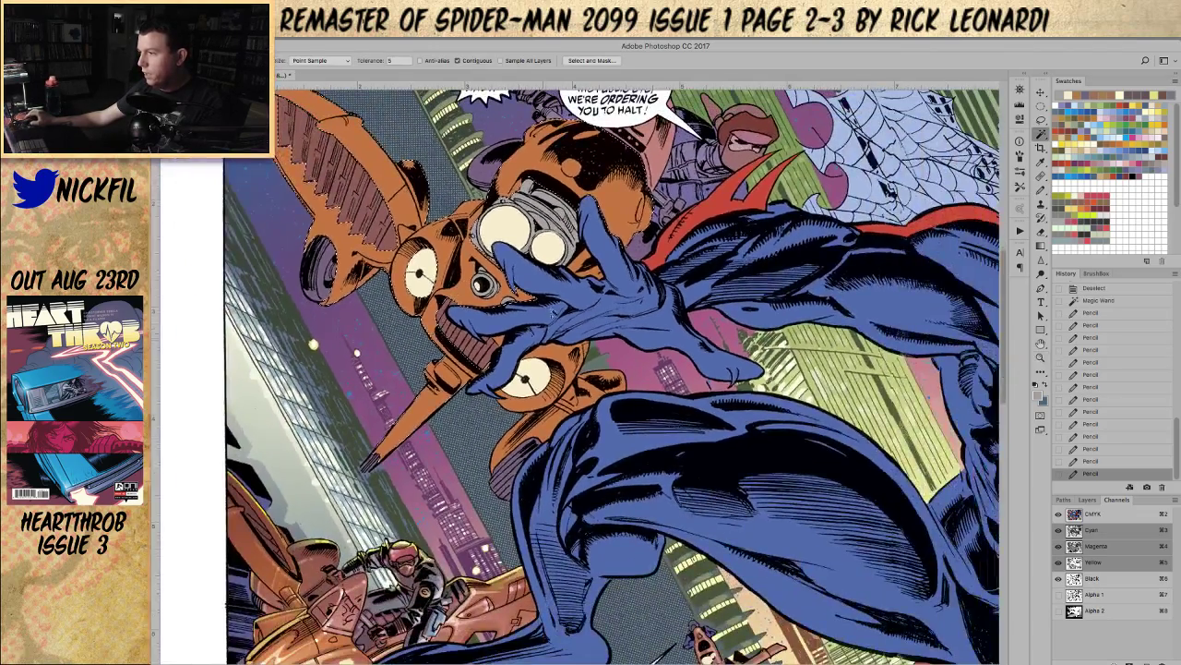
scroll(537, 329, up, 1)
shift+click(578, 406)
shift+click(552, 463)
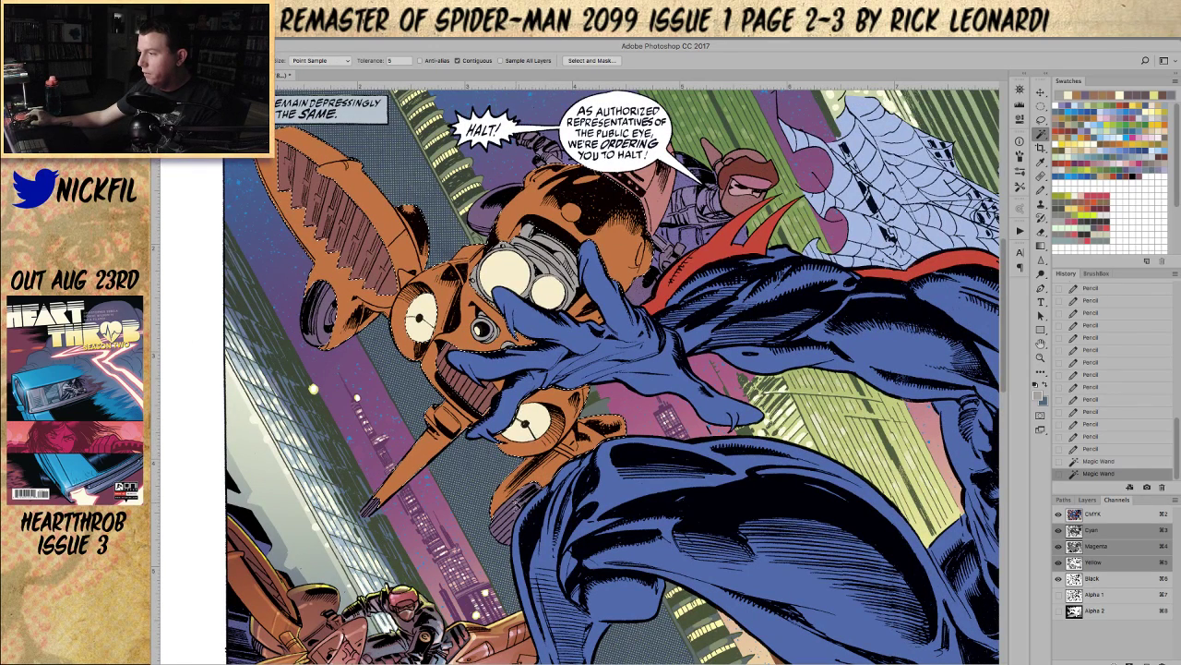
shift+click(445, 419)
shift+click(403, 469)
Step: Add the orange sections of the upper bike's large ribbed wing and its round engine pod to the selection
shift+click(334, 288)
shift+click(377, 264)
shift+click(365, 236)
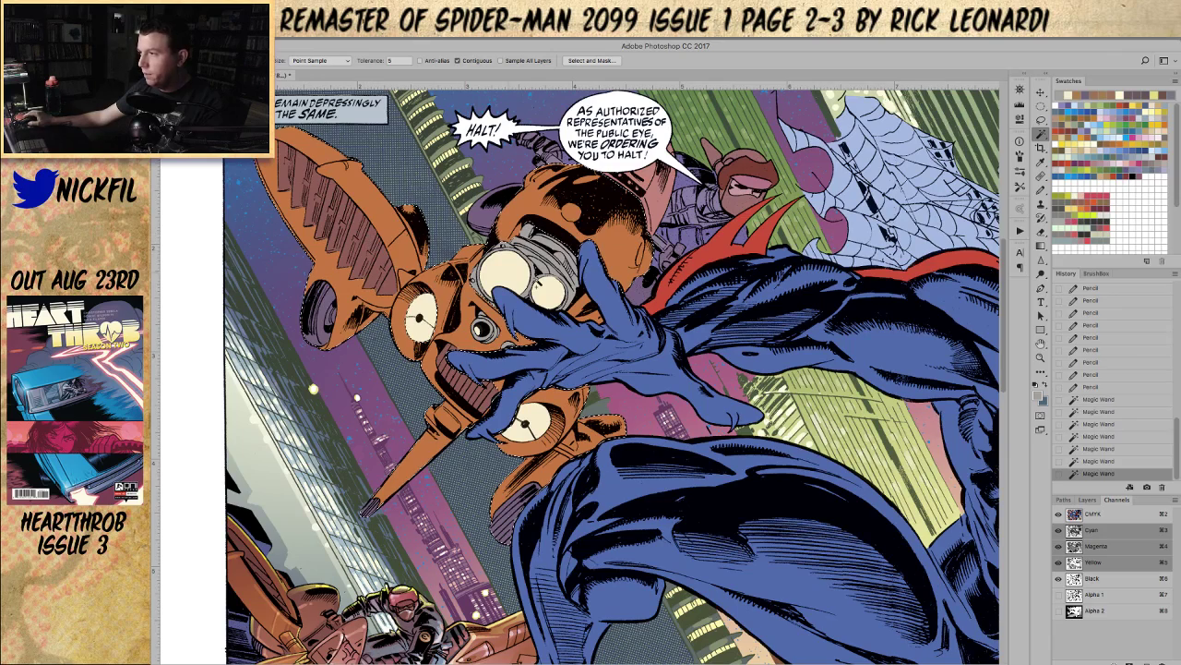
drag(472, 197, 397, 263)
shift+click(334, 298)
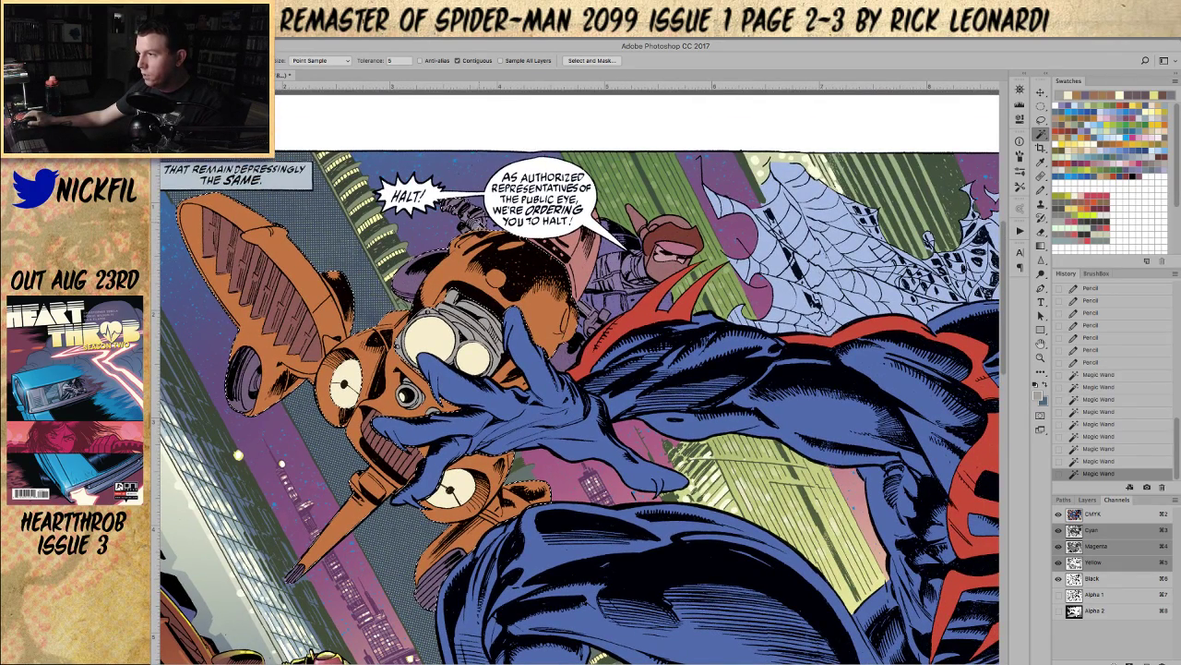
shift+click(293, 380)
shift+click(267, 392)
shift+click(242, 343)
Step: Add the remaining orange patches of the upper bike's rear body, behind the headlights, to the selection
shift+click(547, 277)
shift+click(559, 316)
shift+click(591, 309)
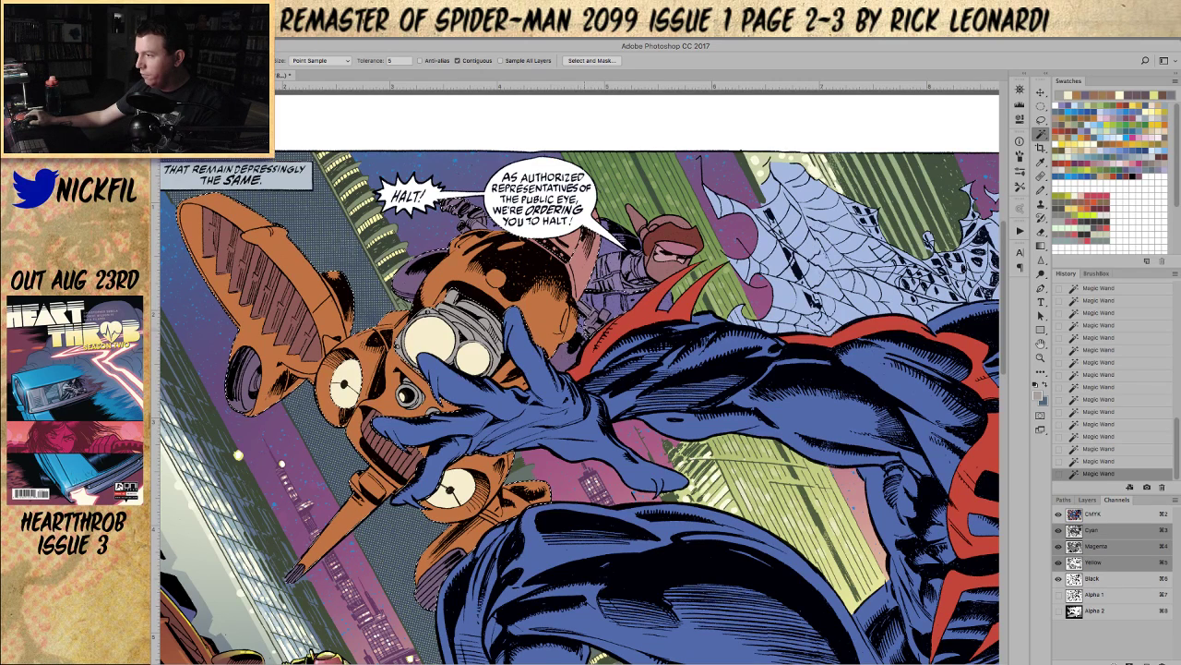
Step: Examine the finished lower police bike's highlights and shading as a reference for coloring the upper bike
drag(673, 416, 592, 431)
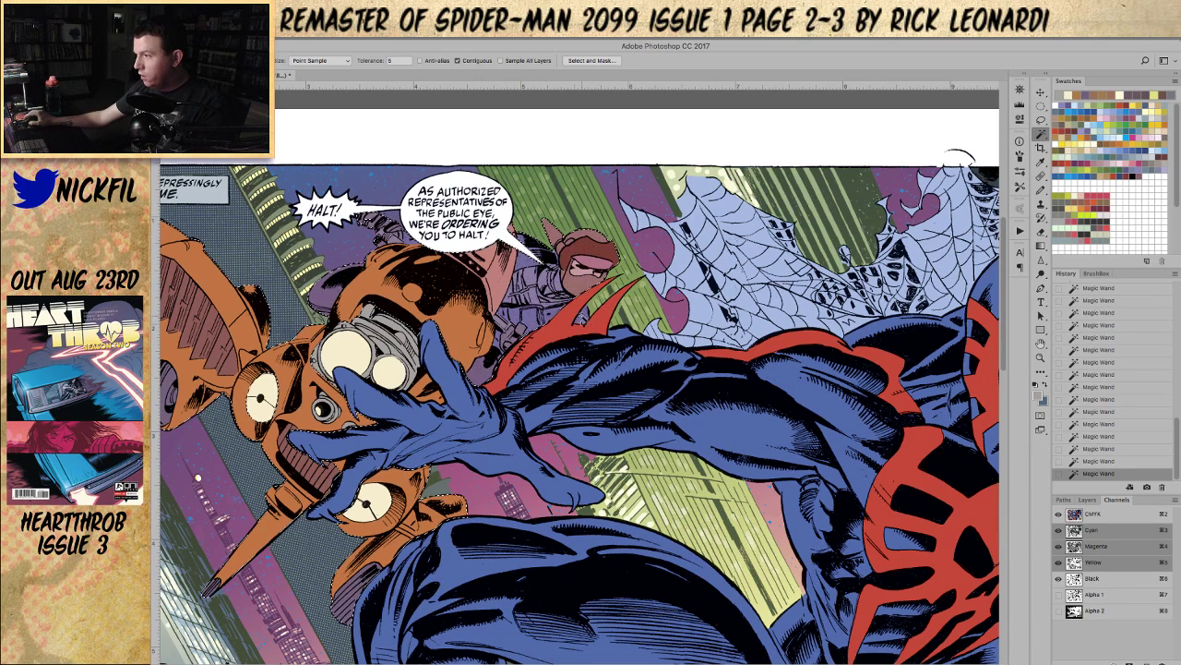
key(z)
alt+click(491, 329)
drag(526, 413, 621, 362)
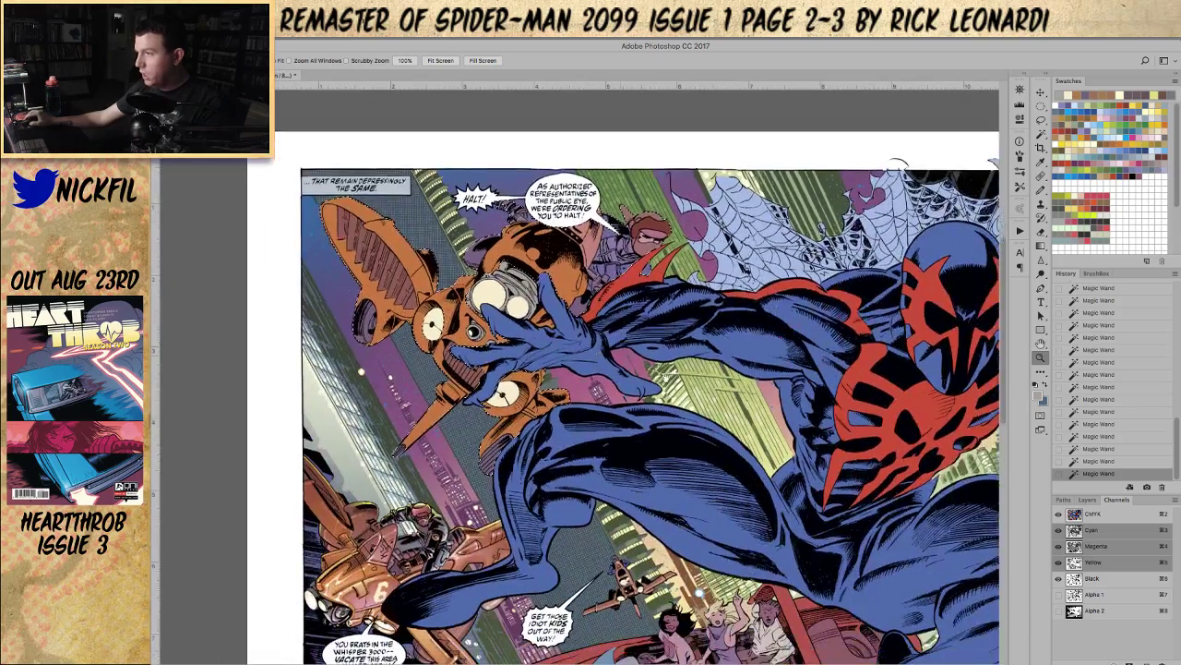
scroll(637, 369, down, 5)
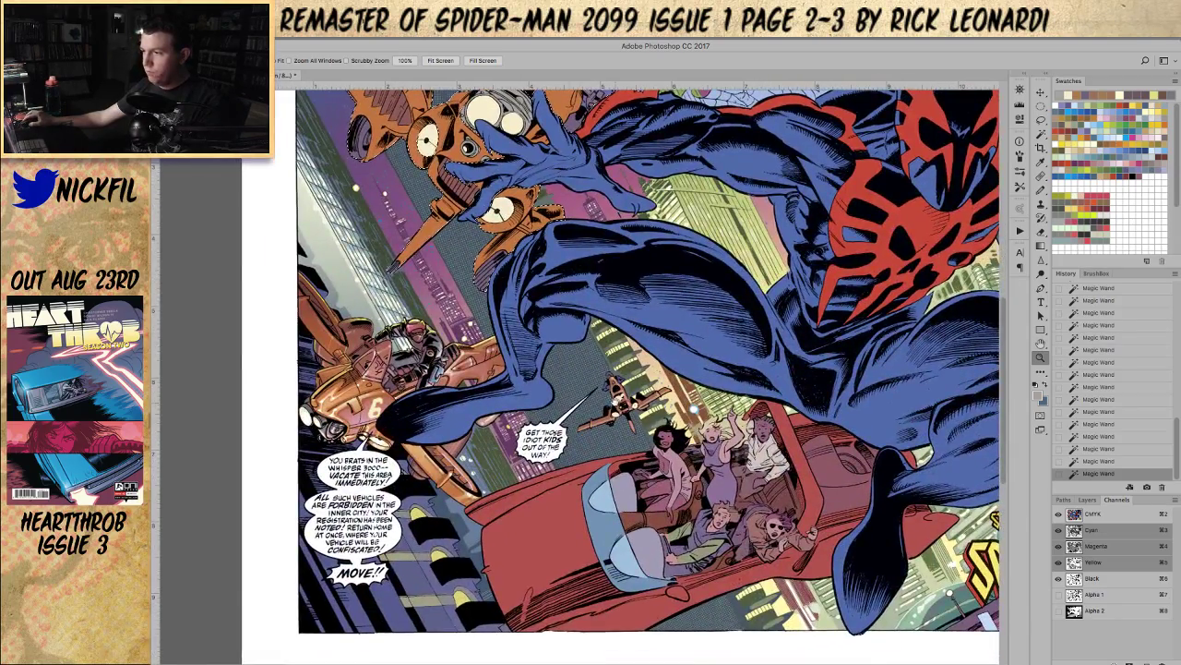
drag(384, 389, 464, 350)
click(464, 350)
click(464, 351)
drag(521, 432, 548, 432)
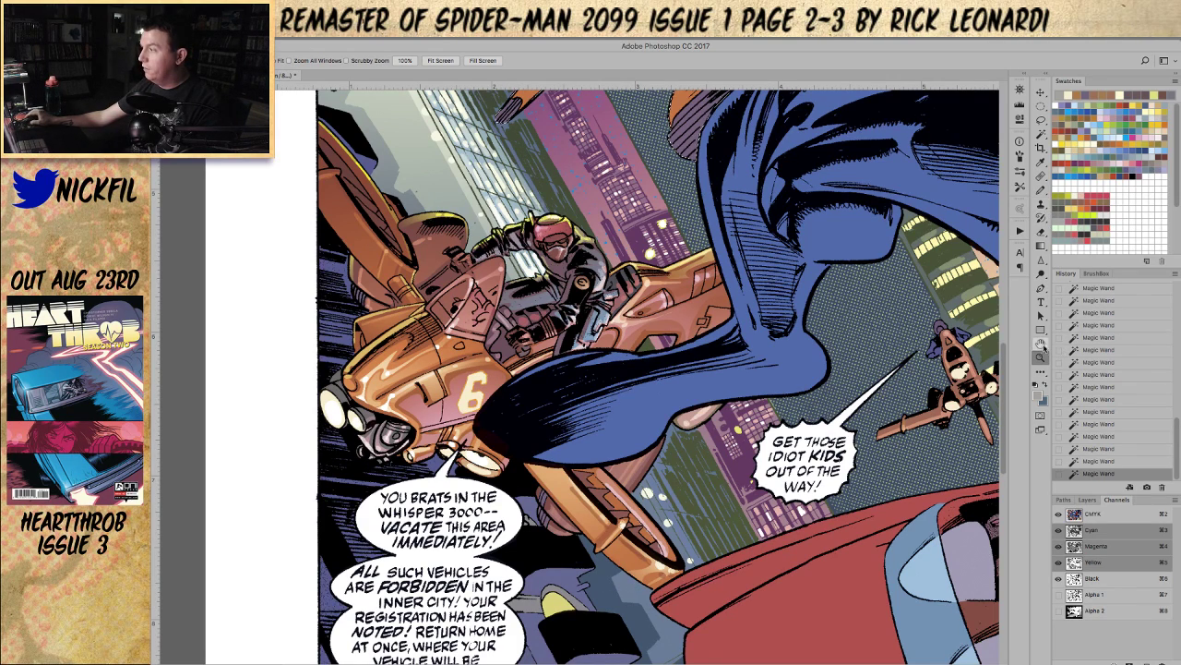
Step: Examine the selected upper bike beside the finished lower bike, both close up and within the whole spread
click(1041, 245)
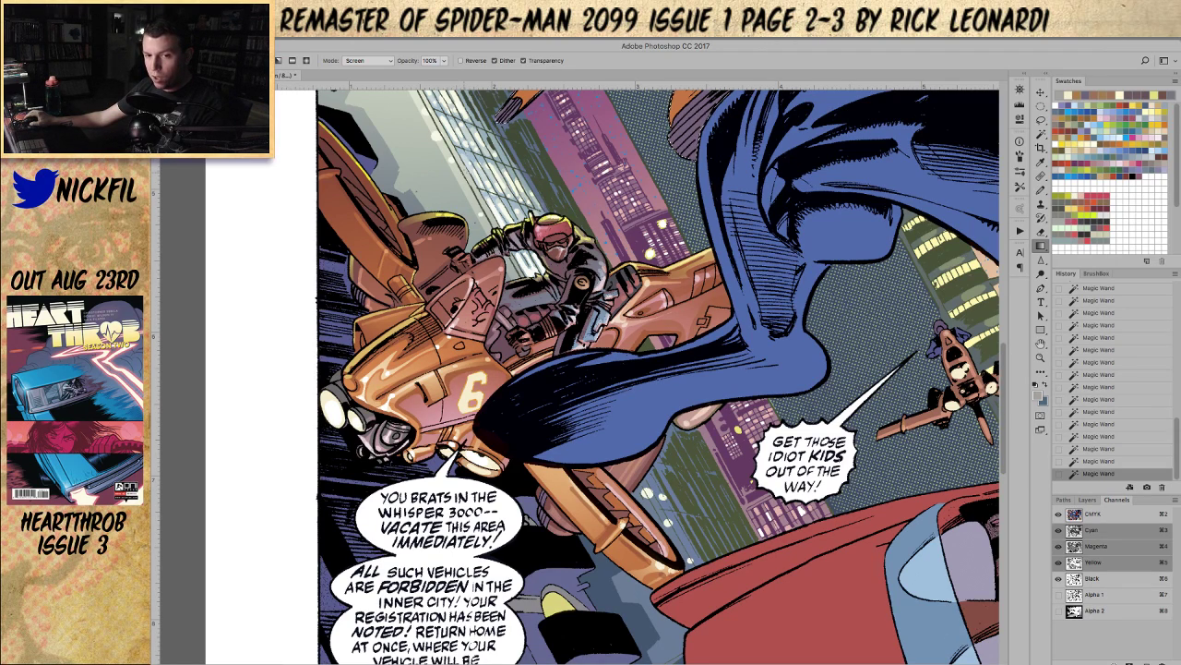
key(z)
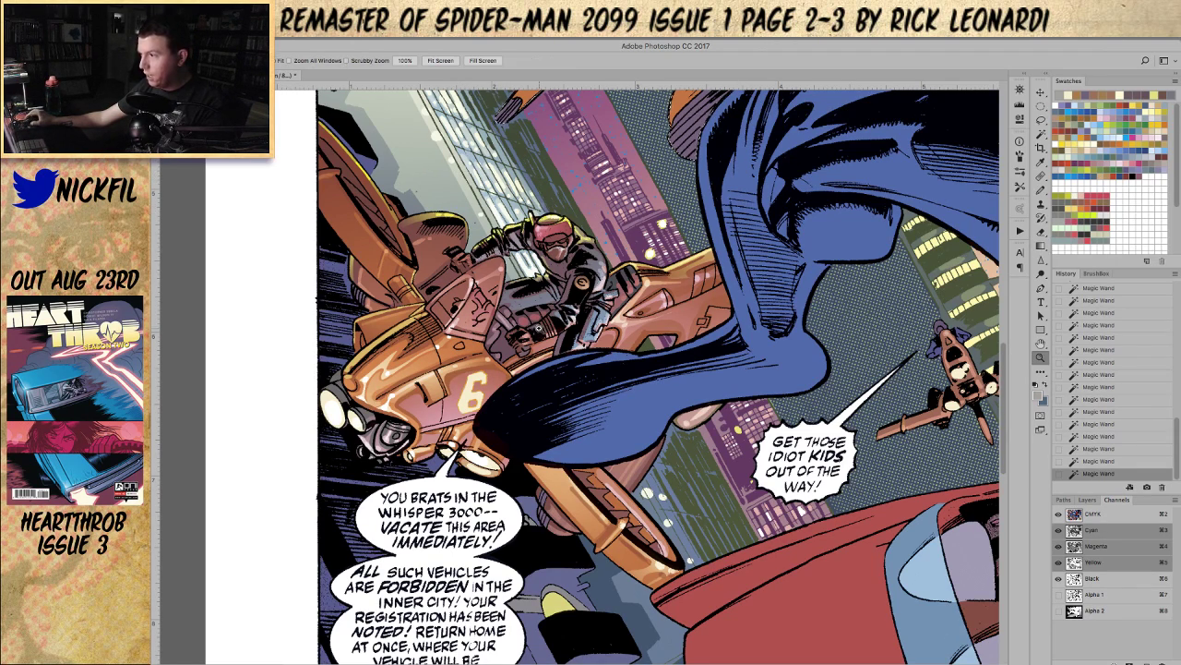
alt+click(462, 329)
scroll(524, 337, up, 1)
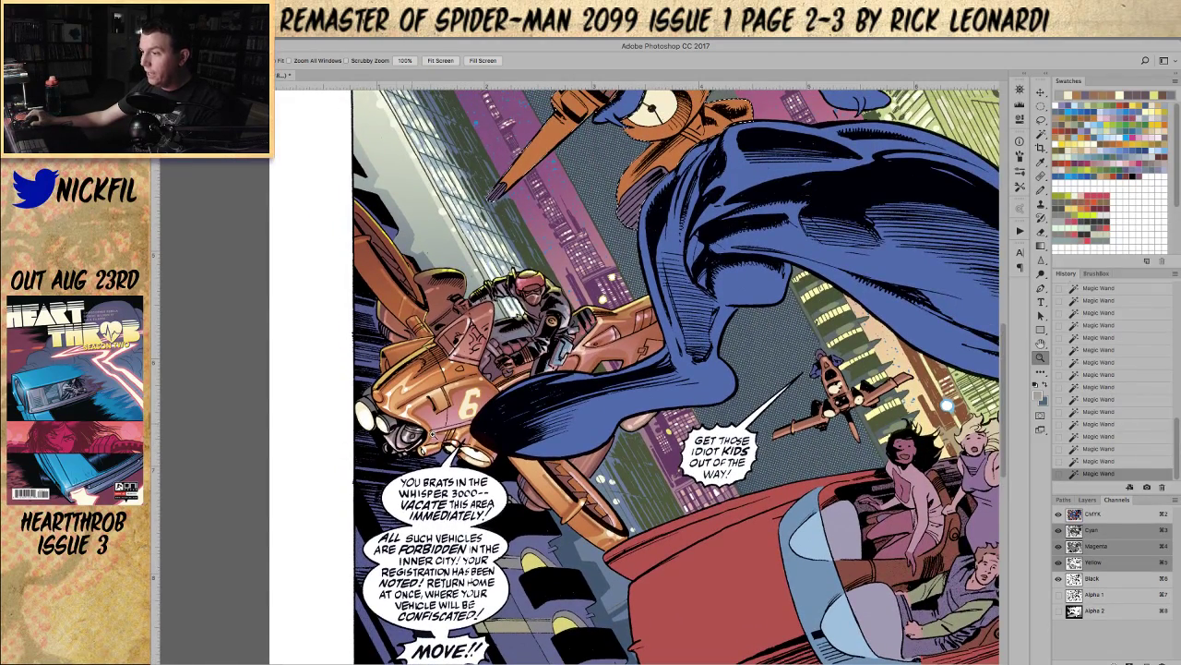
alt+click(557, 425)
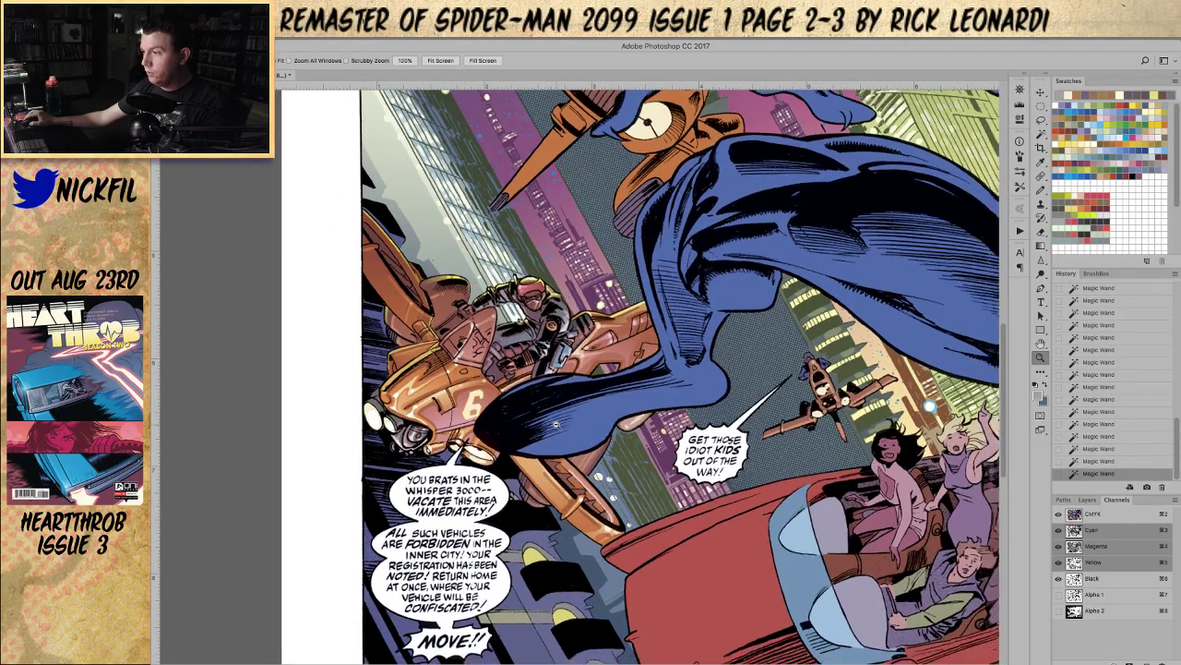
alt+click(556, 425)
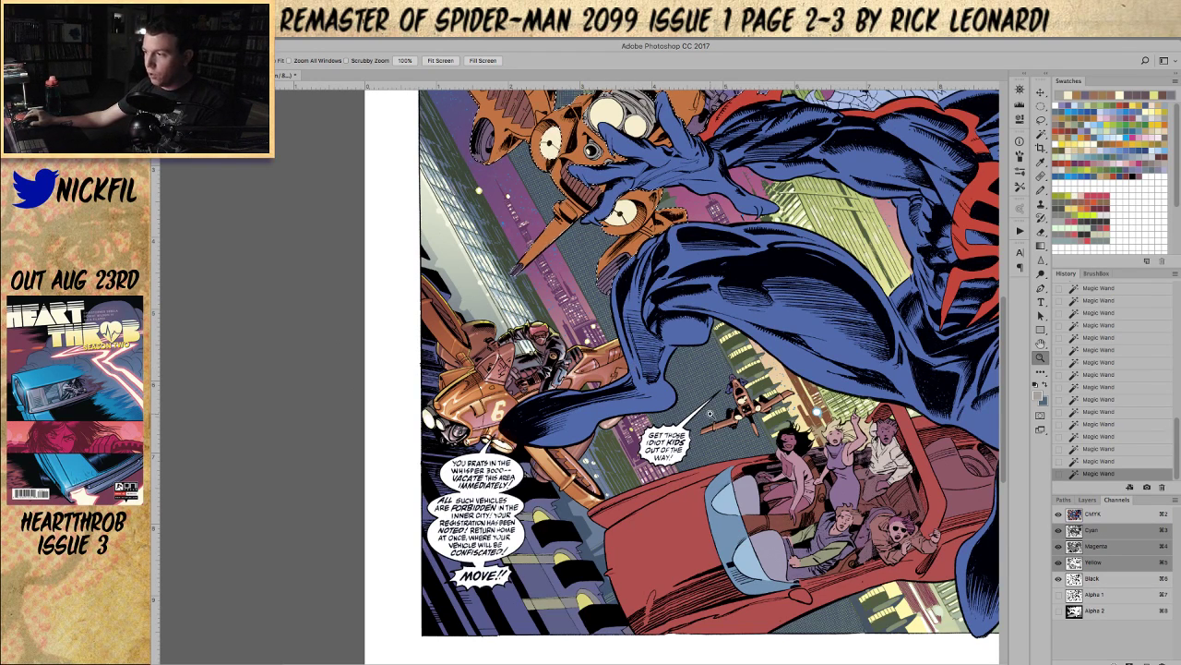
drag(654, 283, 564, 432)
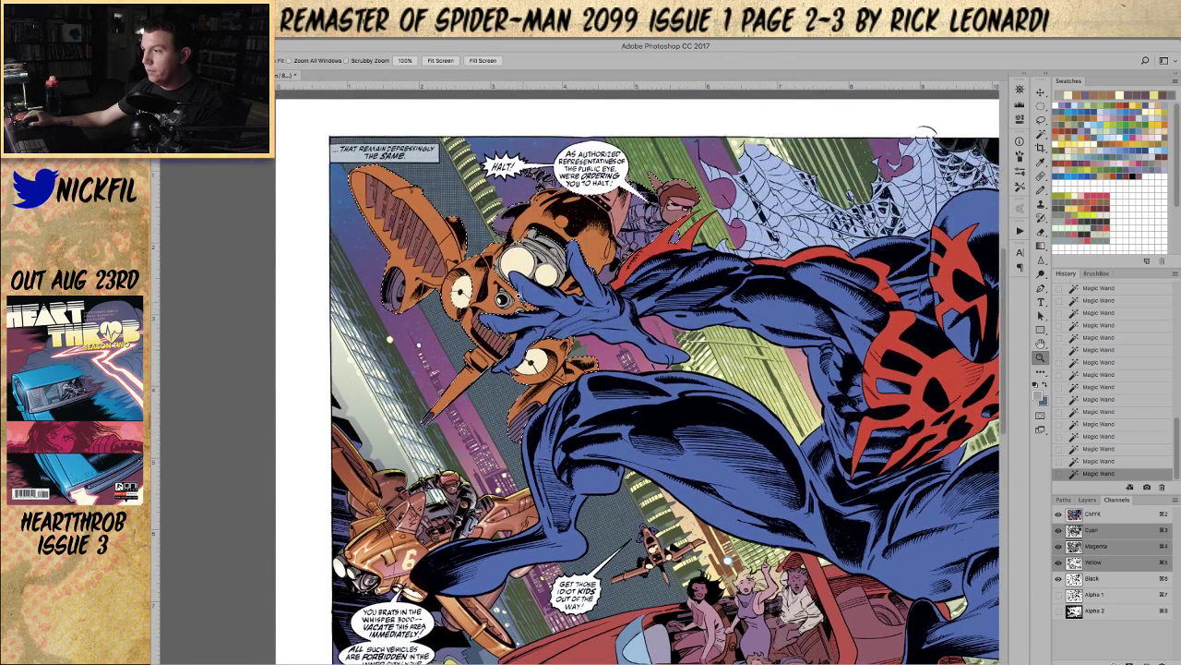
key(w)
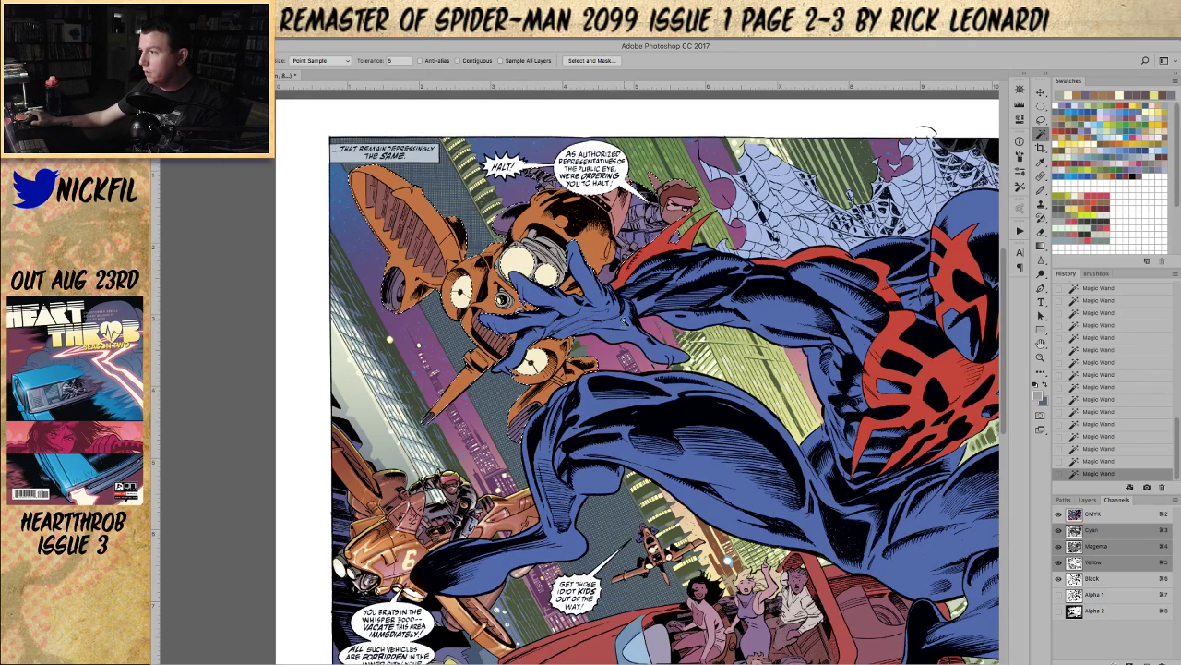
drag(616, 228, 596, 255)
key(z)
alt+click(422, 263)
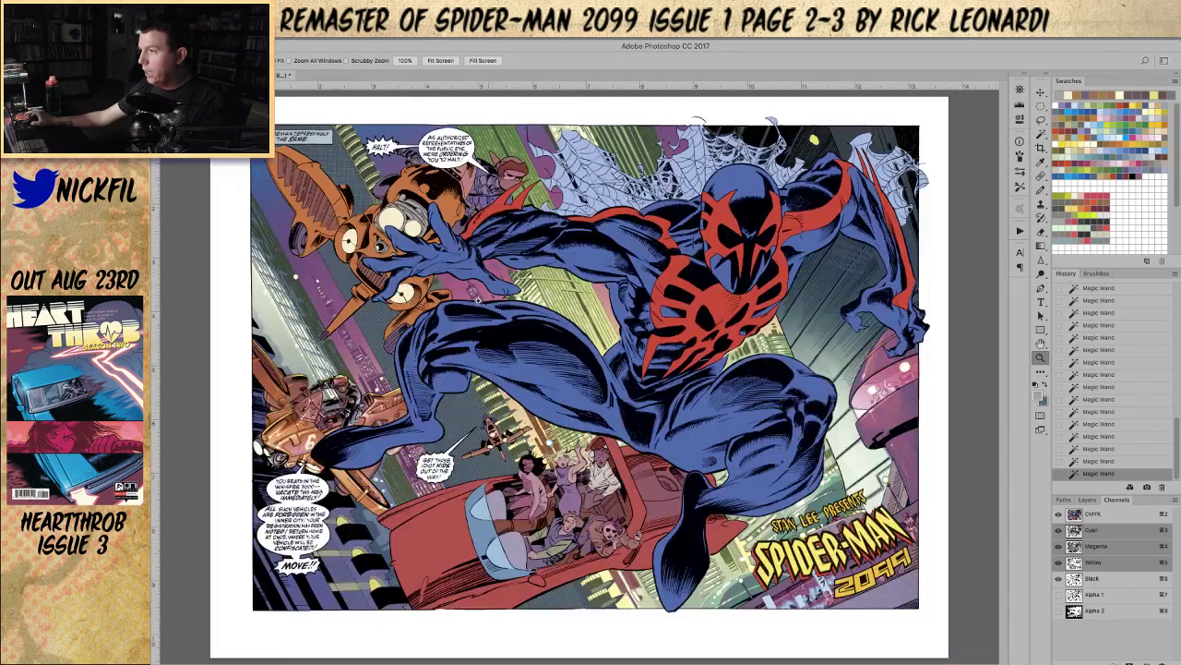
click(429, 277)
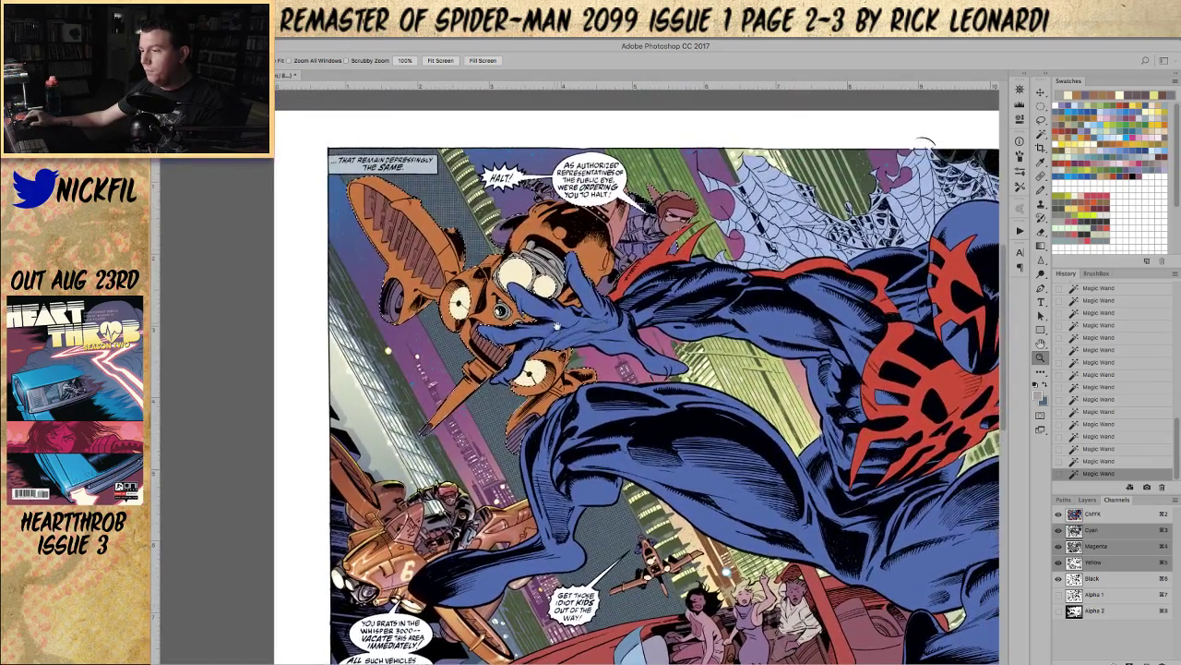
Step: Set the Gradient tool's blend mode to Multiply and switch the document to full-screen view
key(g)
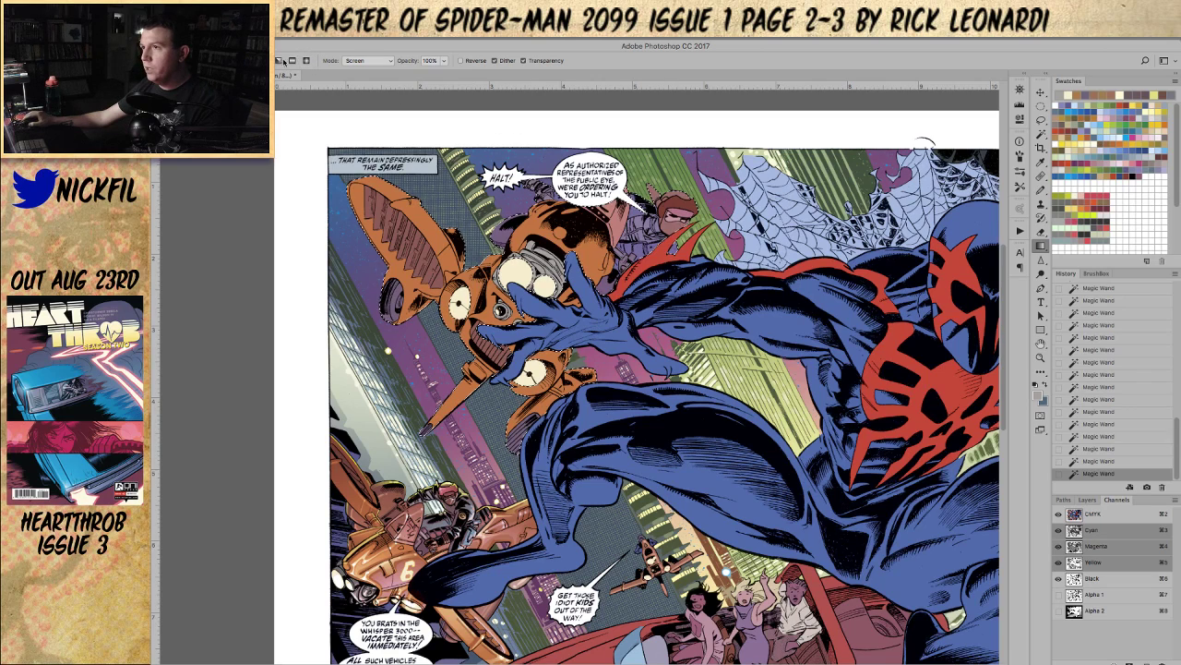
click(382, 59)
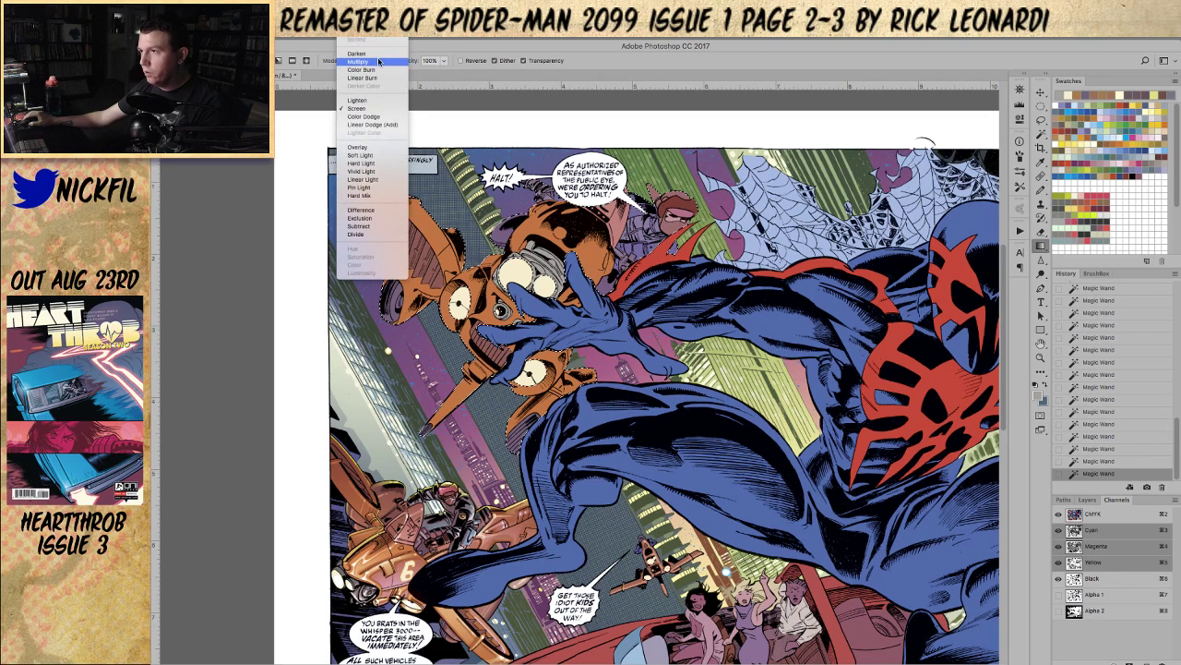
click(381, 65)
key(z)
key(ctrl+0)
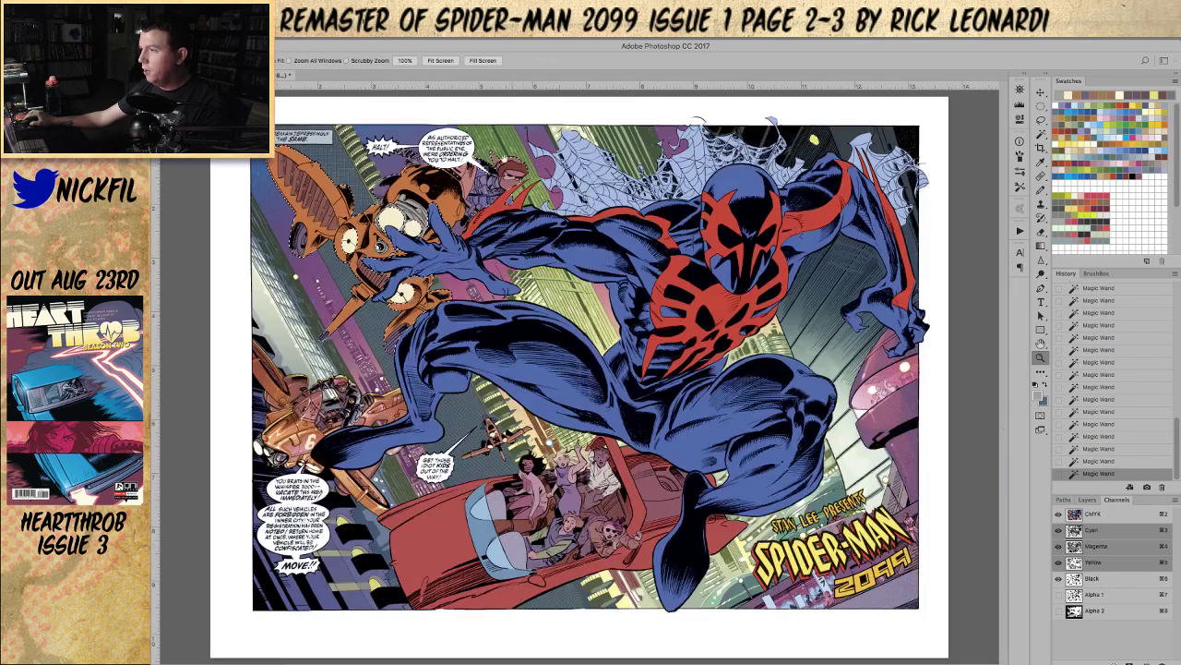
key(f)
drag(526, 250, 490, 374)
key(g)
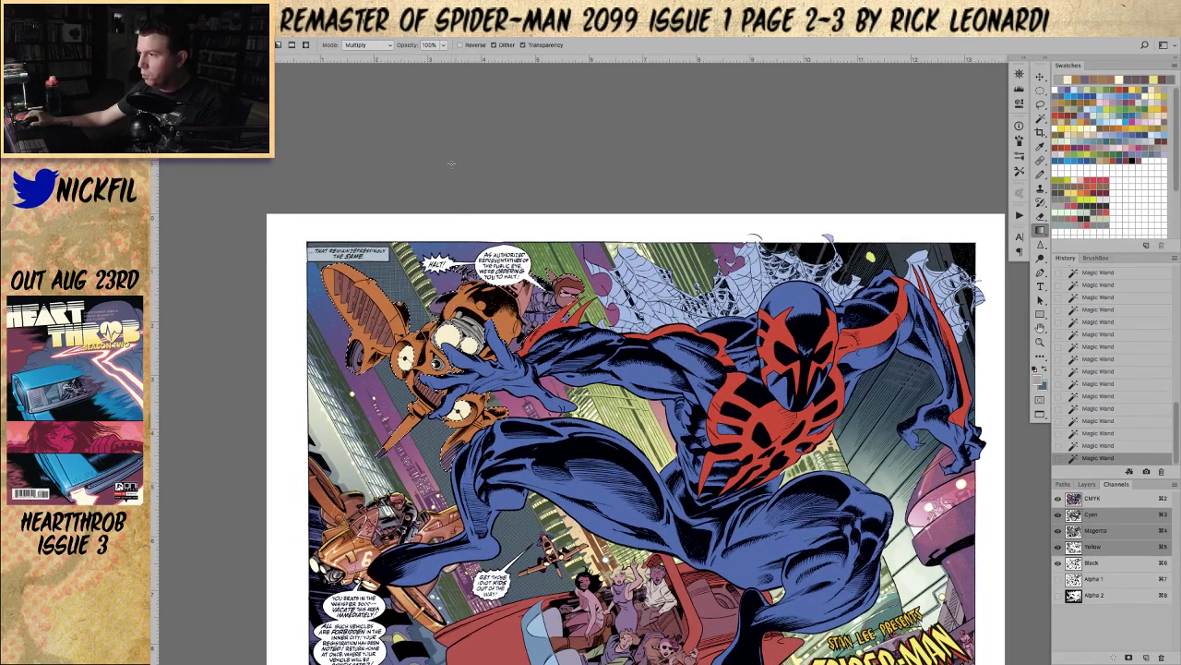
Step: Try a vertical Multiply gradient from above the page down through the selected upper bike
drag(456, 157, 457, 416)
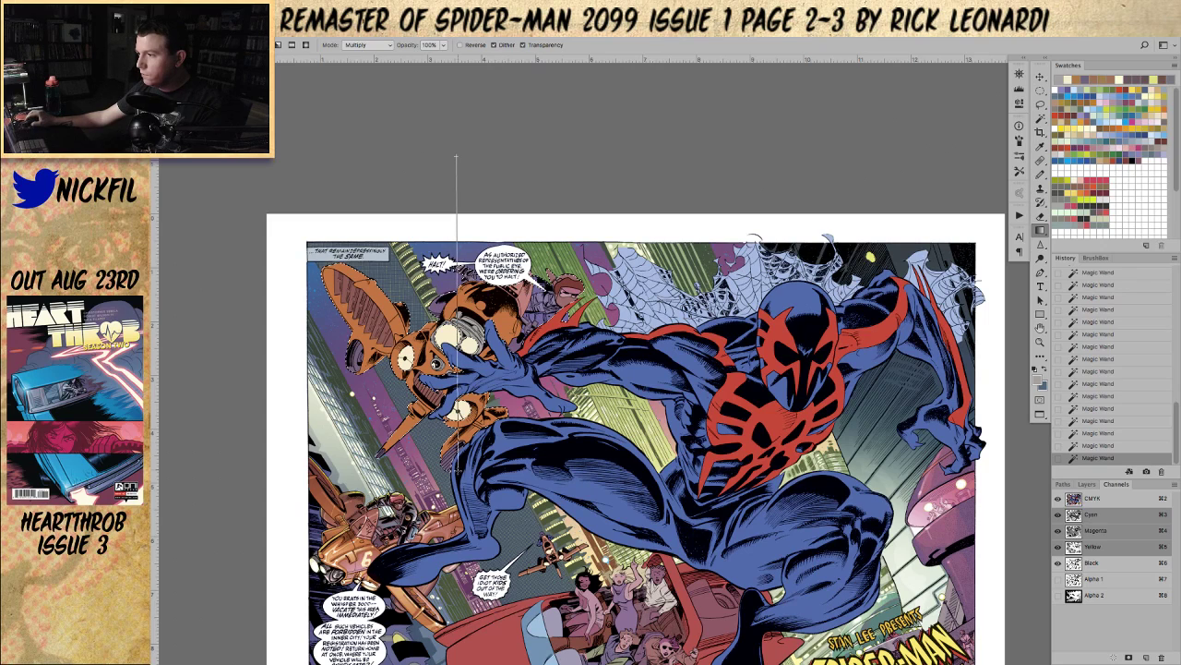
drag(457, 473, 457, 473)
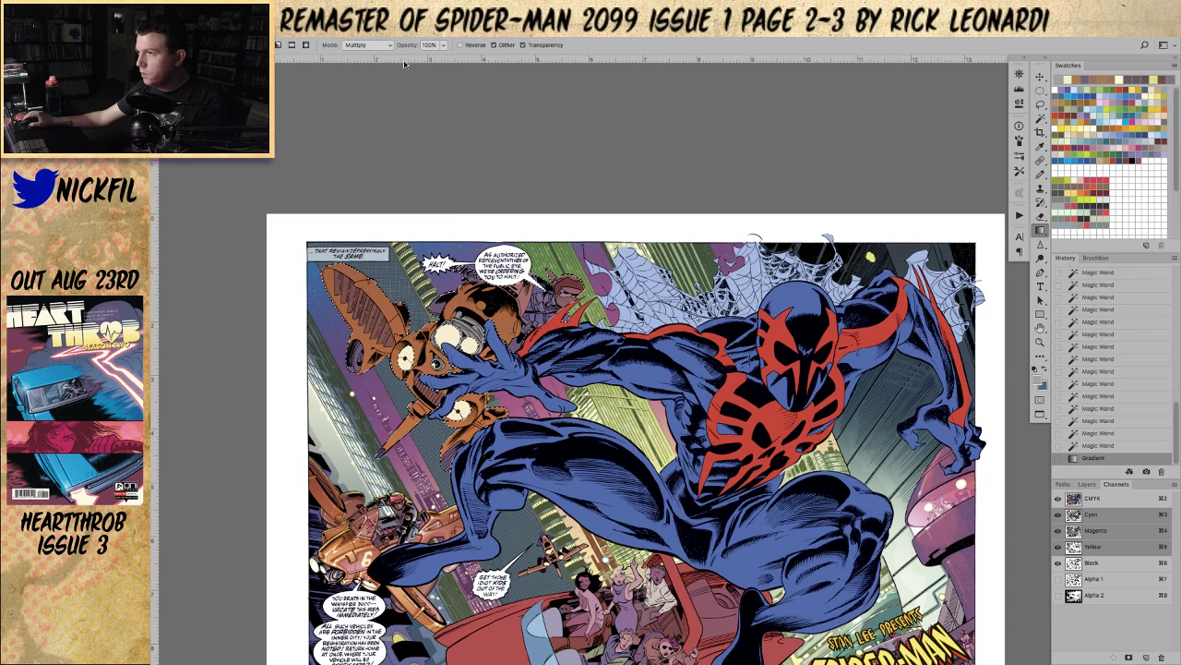
key(super+z)
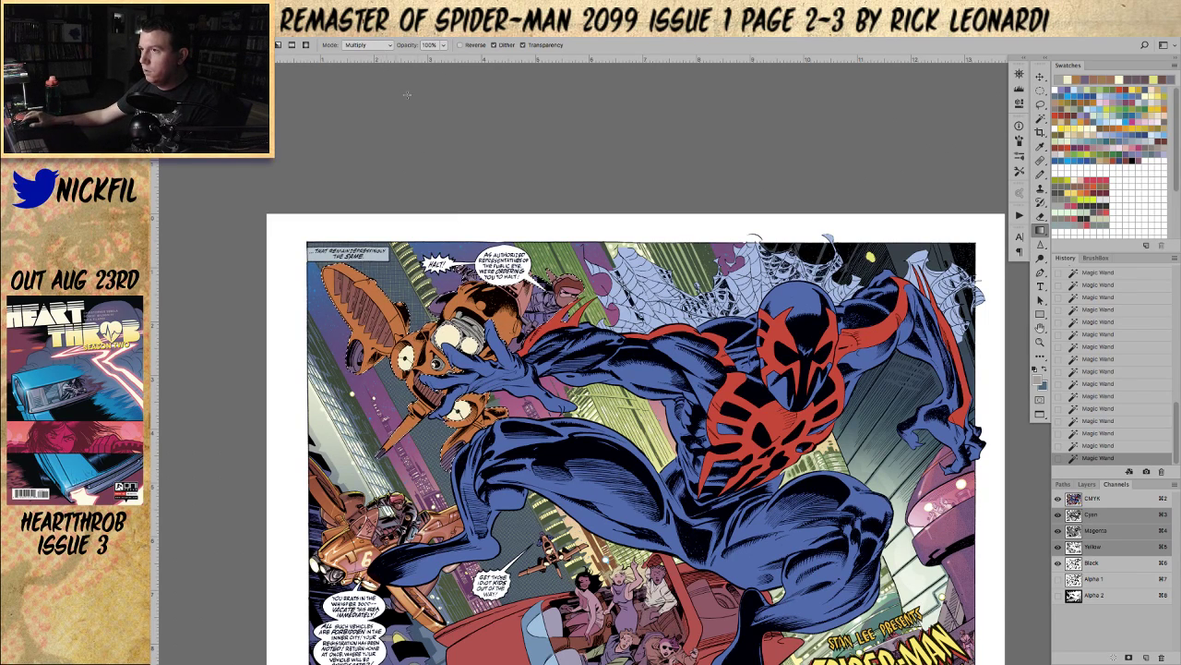
Step: Choose the rust-brown swatch as the foreground color and try vertical Multiply gradients over the selected upper bike
click(1130, 82)
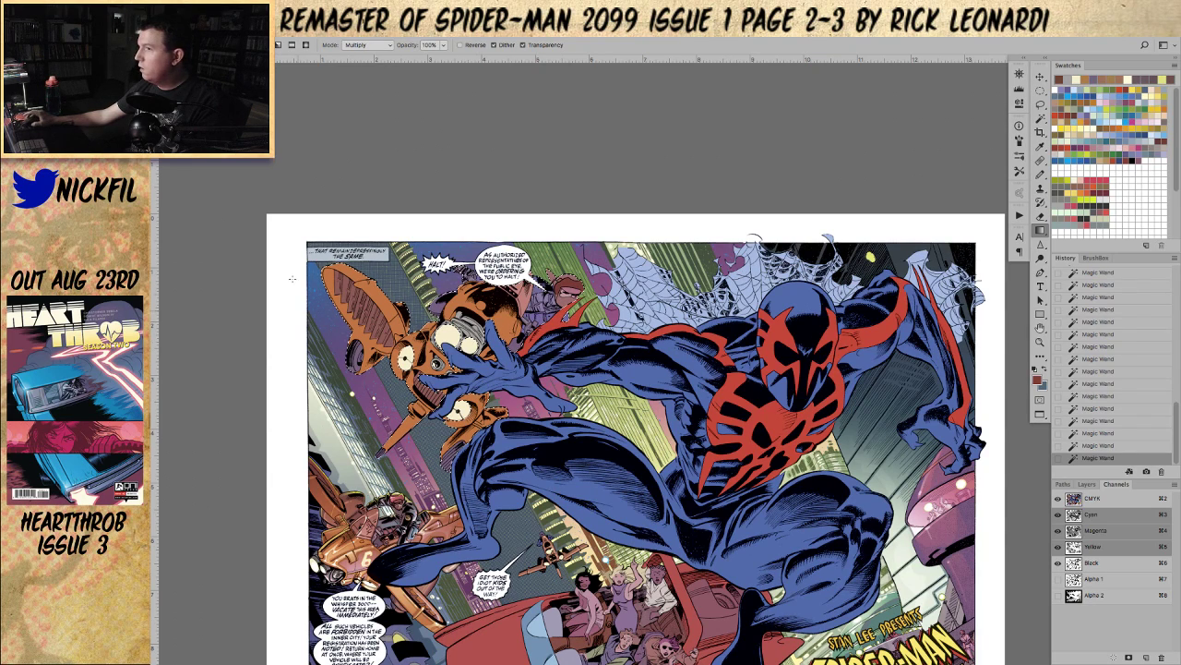
drag(490, 139, 490, 519)
key(super+z)
drag(471, 149, 474, 391)
drag(466, 444, 518, 369)
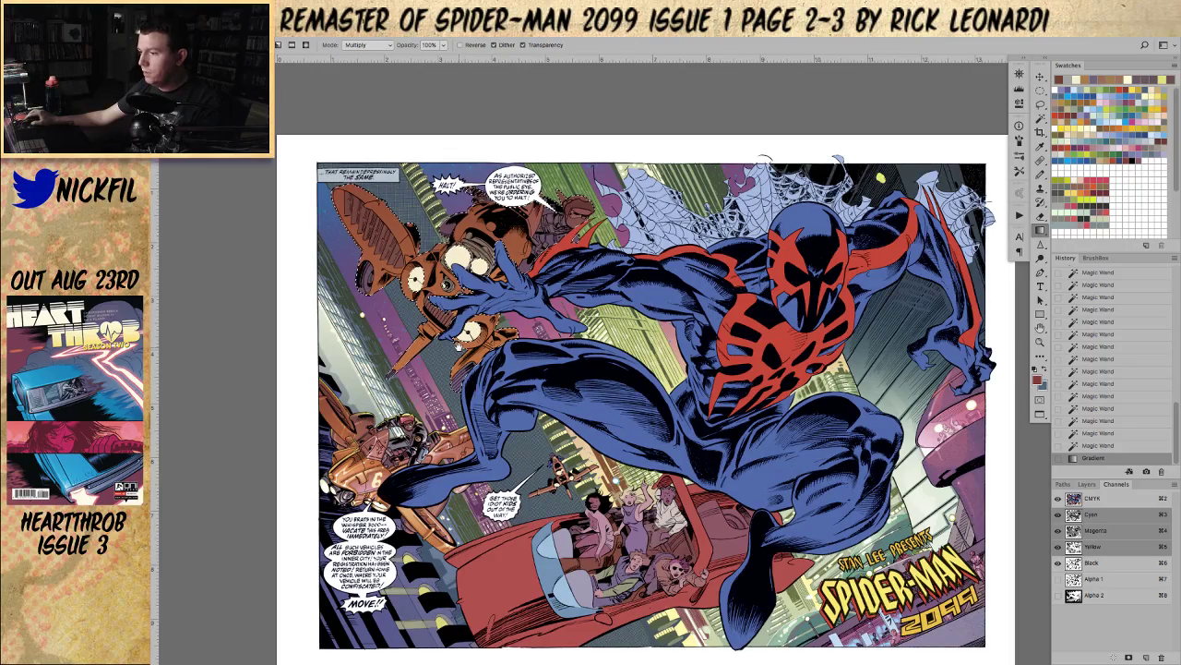
key(z)
click(493, 254)
click(494, 254)
drag(539, 336, 525, 391)
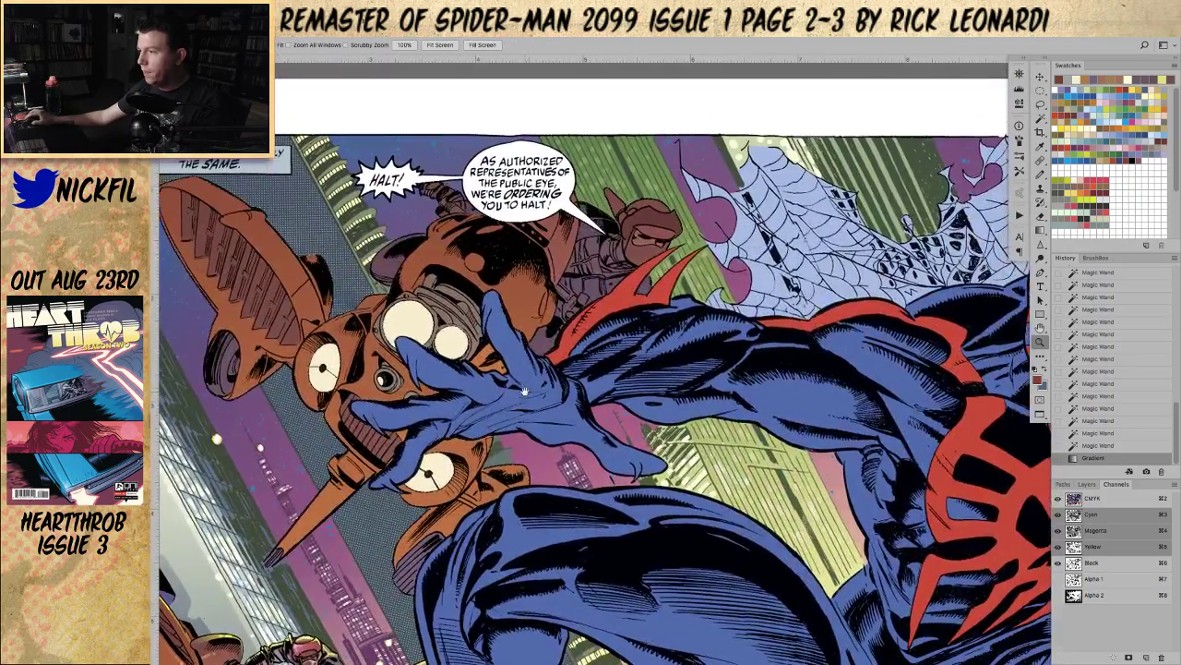
key(ctrl+z)
Step: Turn on Contiguous for the Magic Wand and add the small patch between Spider-Man's hand and the lower eye housing to the selection
key(w)
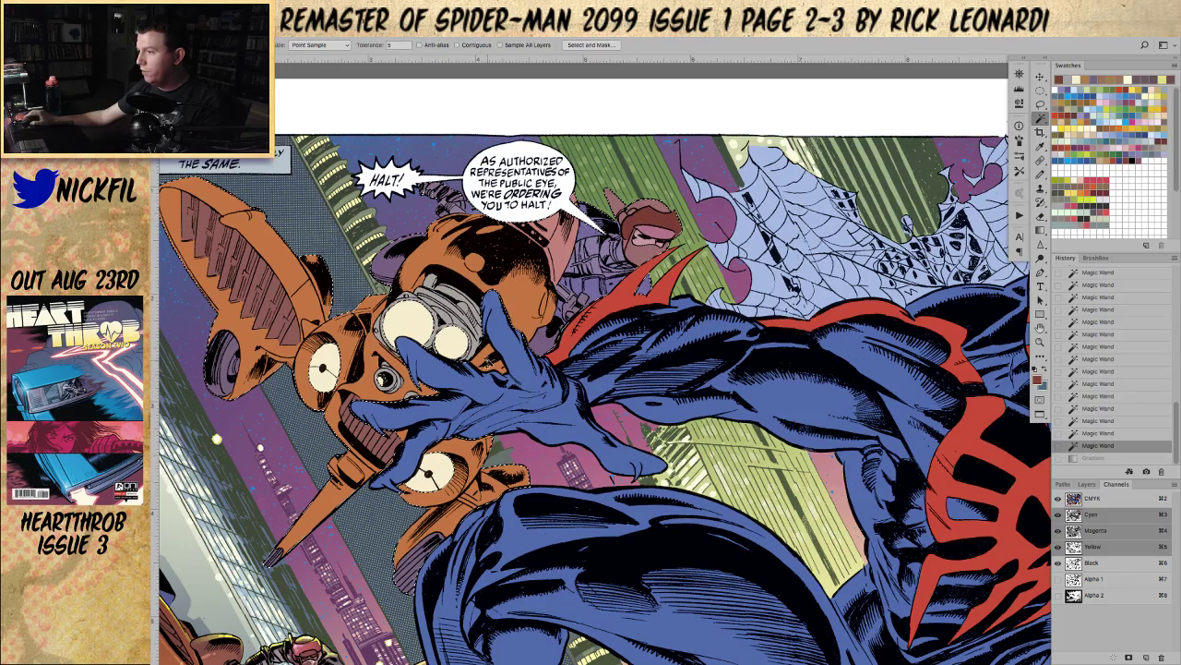
key(z)
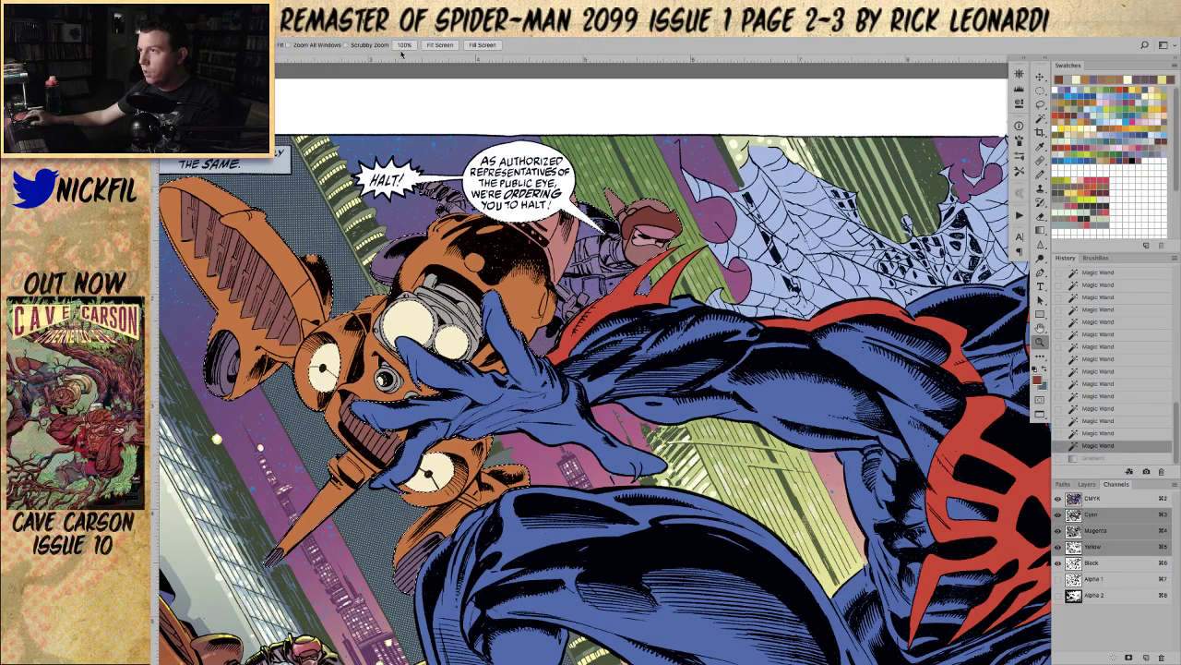
key(w)
click(458, 45)
click(475, 432)
key(z)
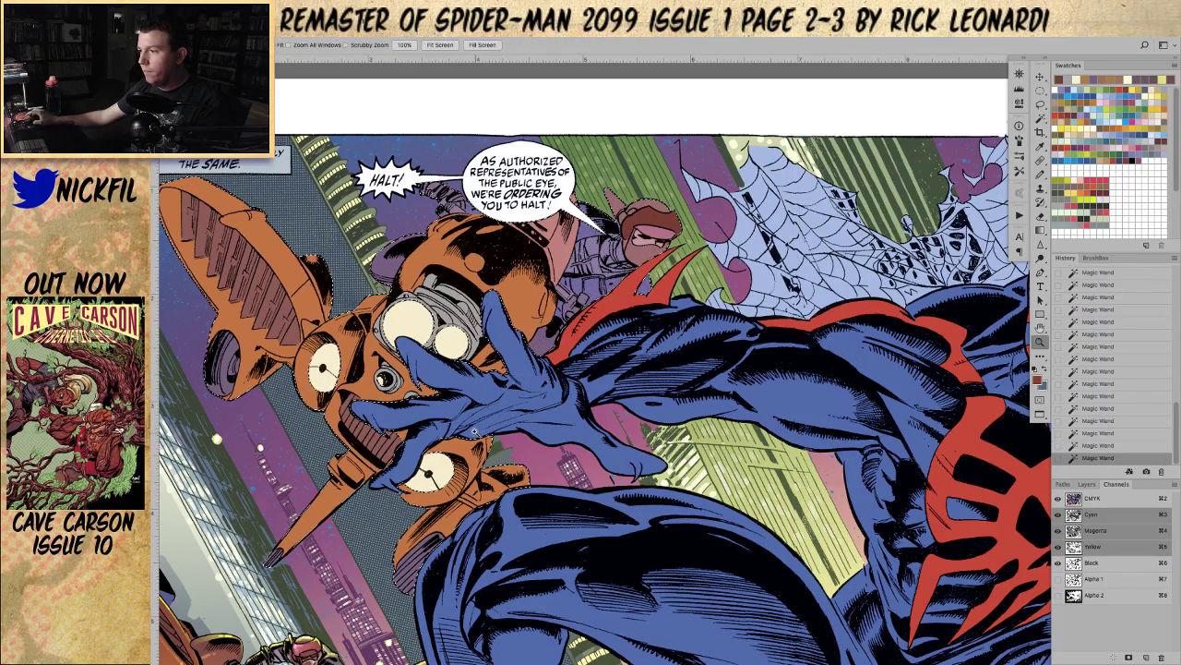
Step: Shade the selected upper bike with a vertical rust-brown Multiply gradient running from above the page to the bike's lower pod
alt+click(469, 380)
alt+click(469, 379)
alt+click(469, 379)
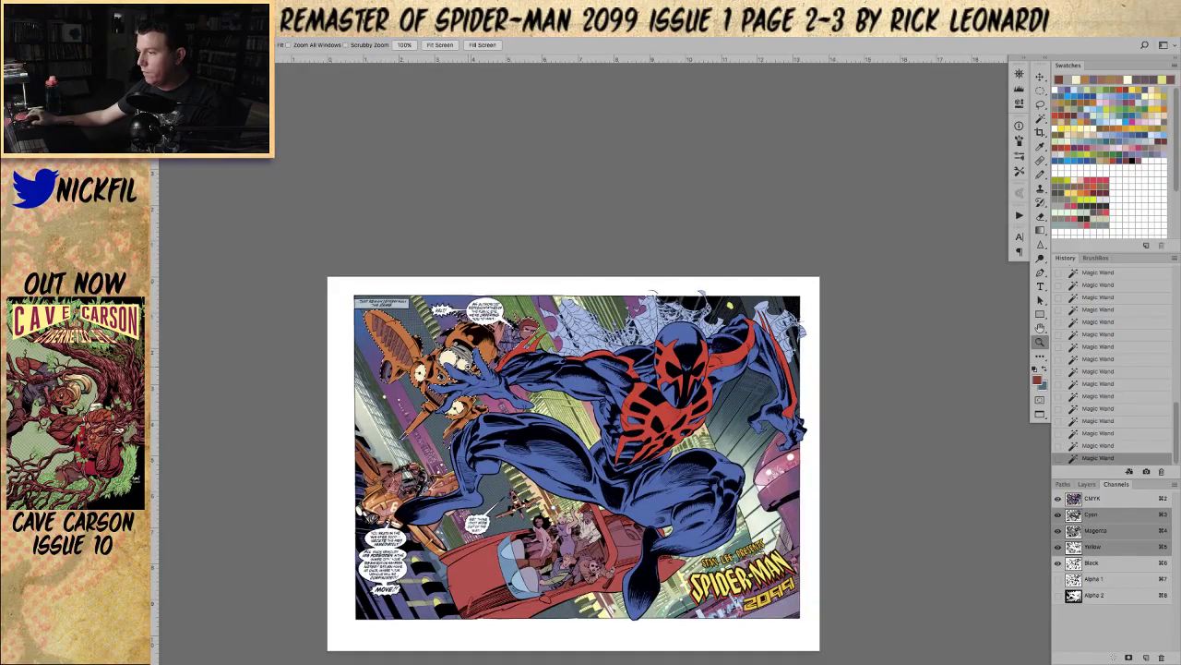
click(436, 351)
click(435, 351)
drag(436, 350, 440, 369)
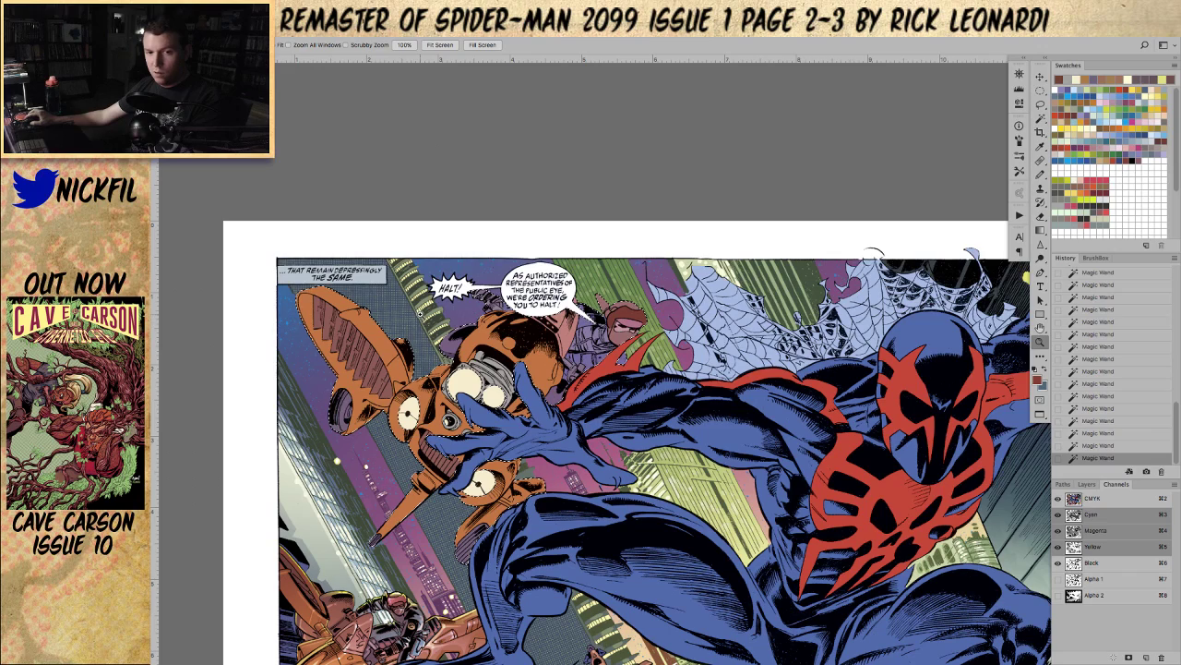
key(g)
drag(504, 420, 524, 388)
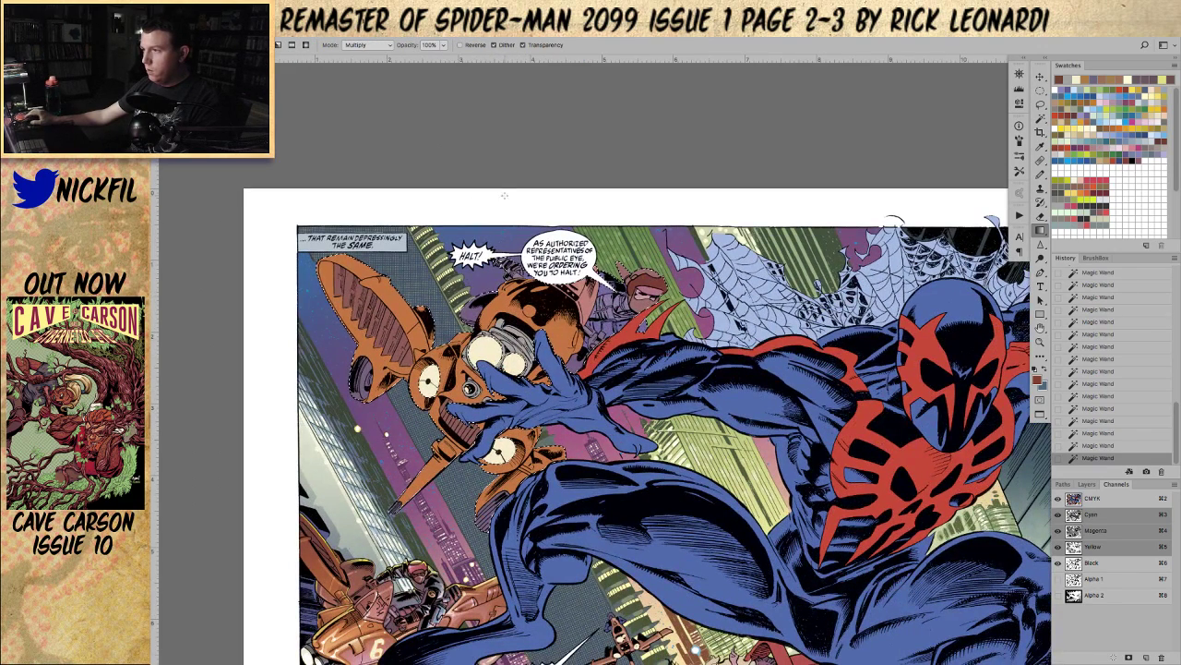
drag(481, 100, 470, 461)
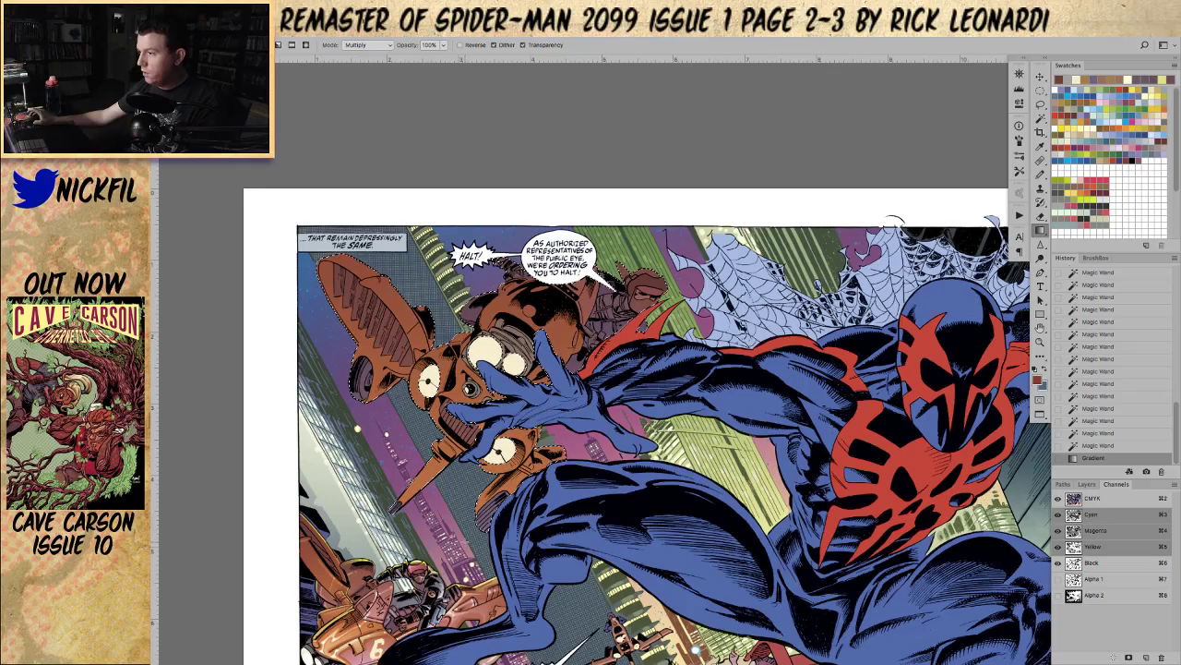
Step: Examine the upper bike's gradient shading close up and against the lower bike and the whole spread
drag(551, 528, 487, 346)
key(z)
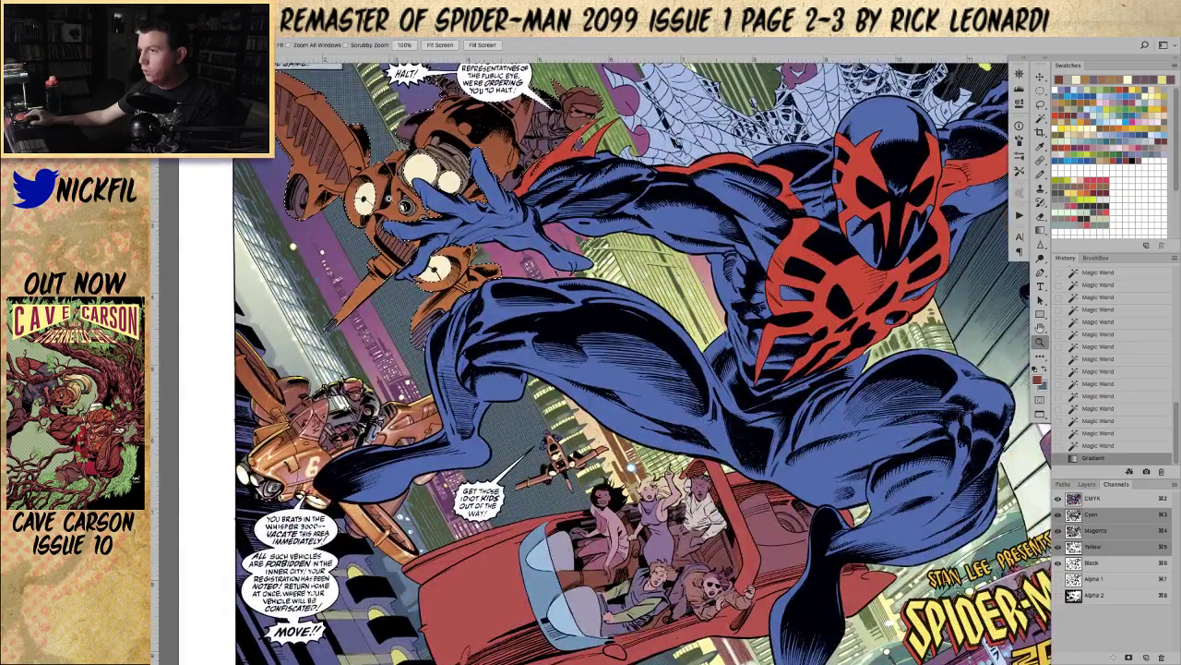
alt+click(361, 331)
alt+click(362, 331)
drag(362, 330, 407, 367)
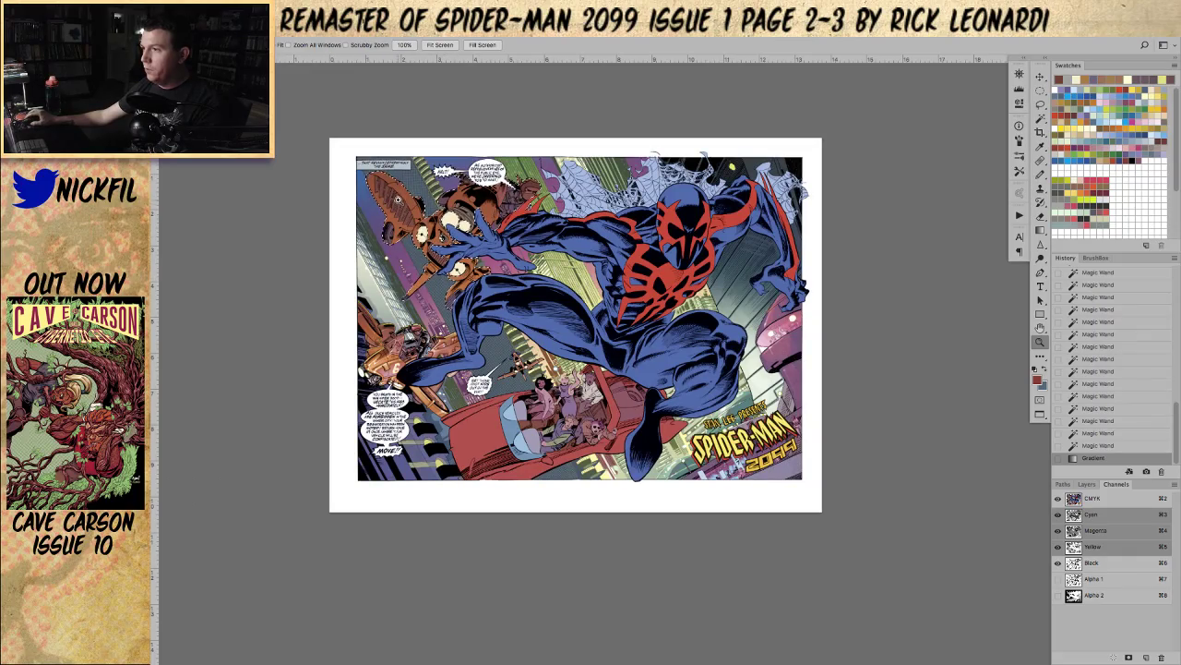
double_click(402, 200)
key(w)
drag(538, 254, 498, 282)
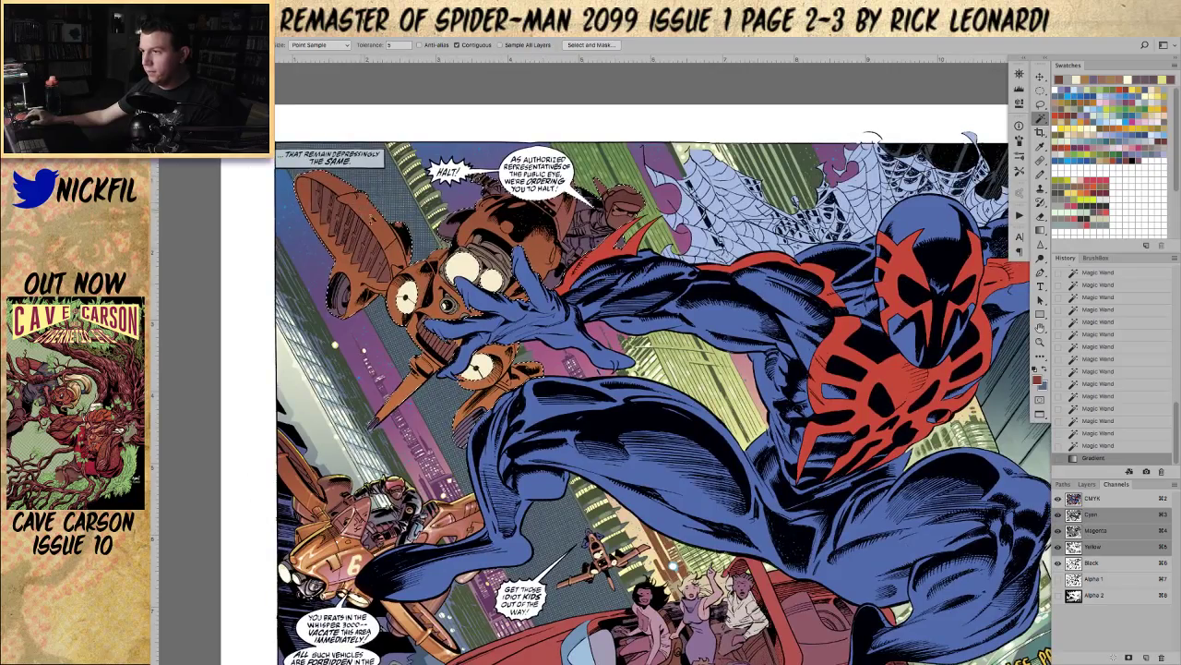
key(z)
alt+click(384, 275)
drag(483, 321, 423, 381)
click(509, 320)
click(509, 320)
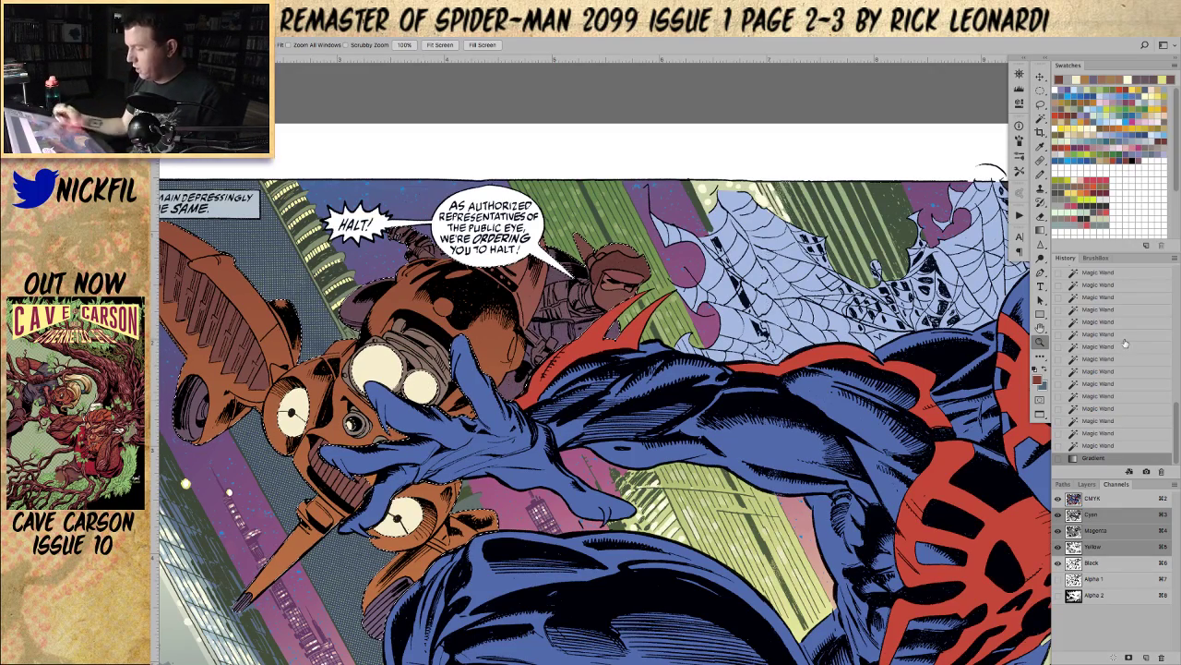
Step: Sample the light orange from the lower bike as the foreground color and set the Gradient tool's blending mode to Screen
alt+click(566, 463)
drag(625, 460, 678, 426)
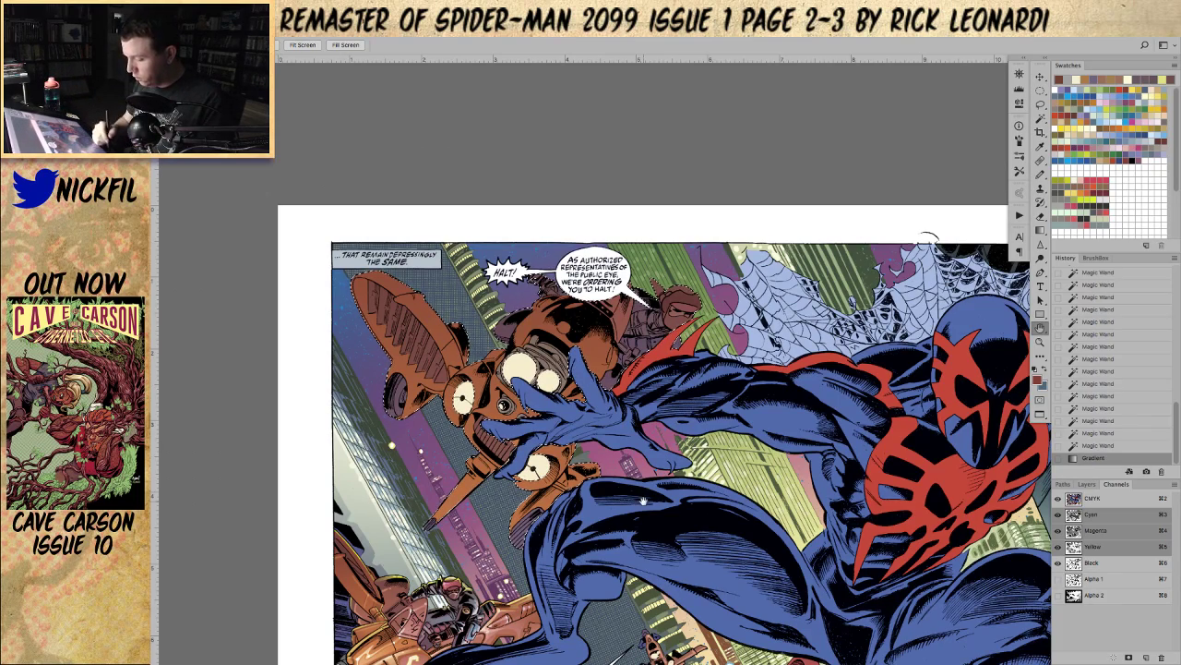
drag(624, 465, 607, 434)
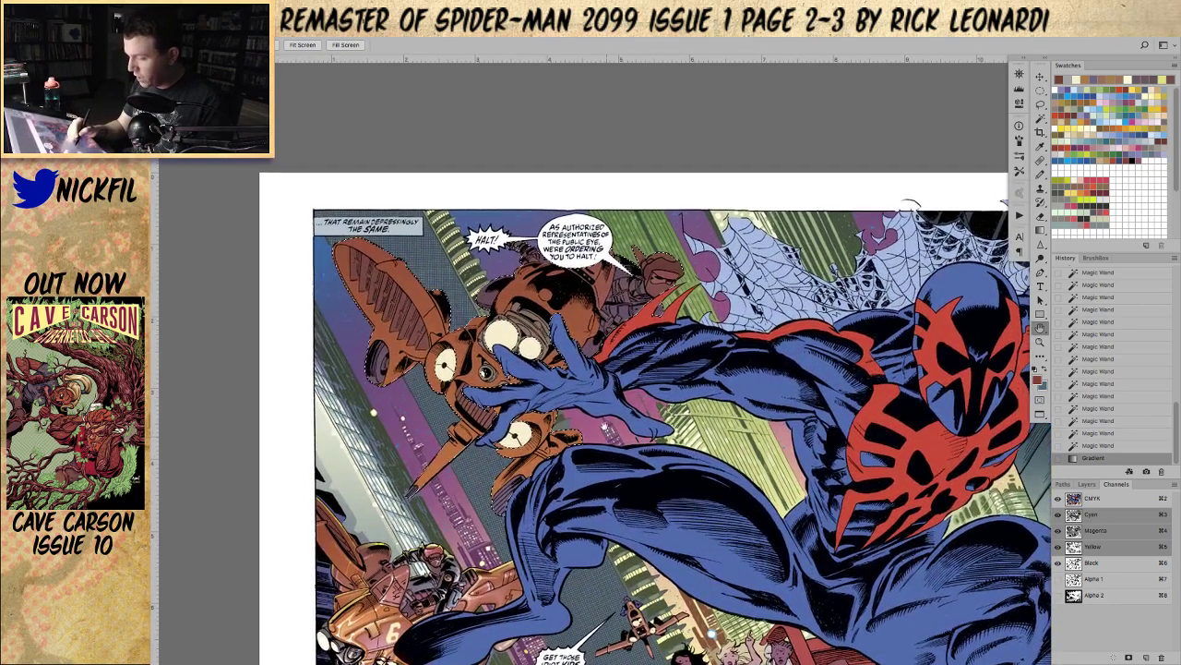
drag(601, 516, 609, 486)
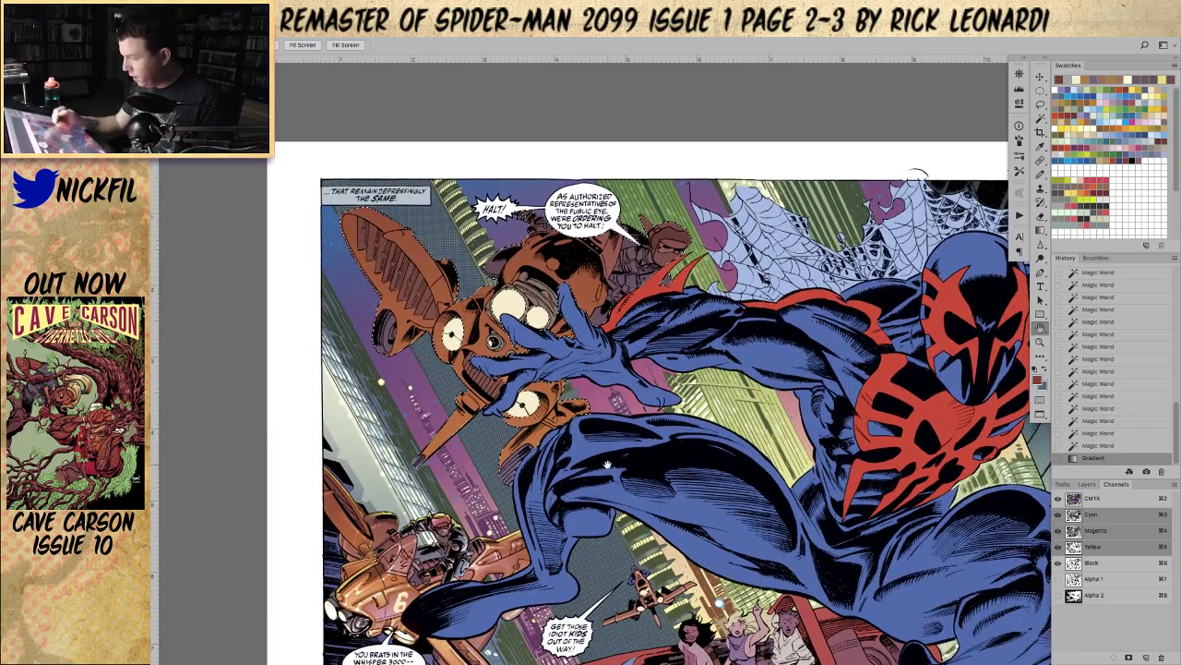
click(1040, 104)
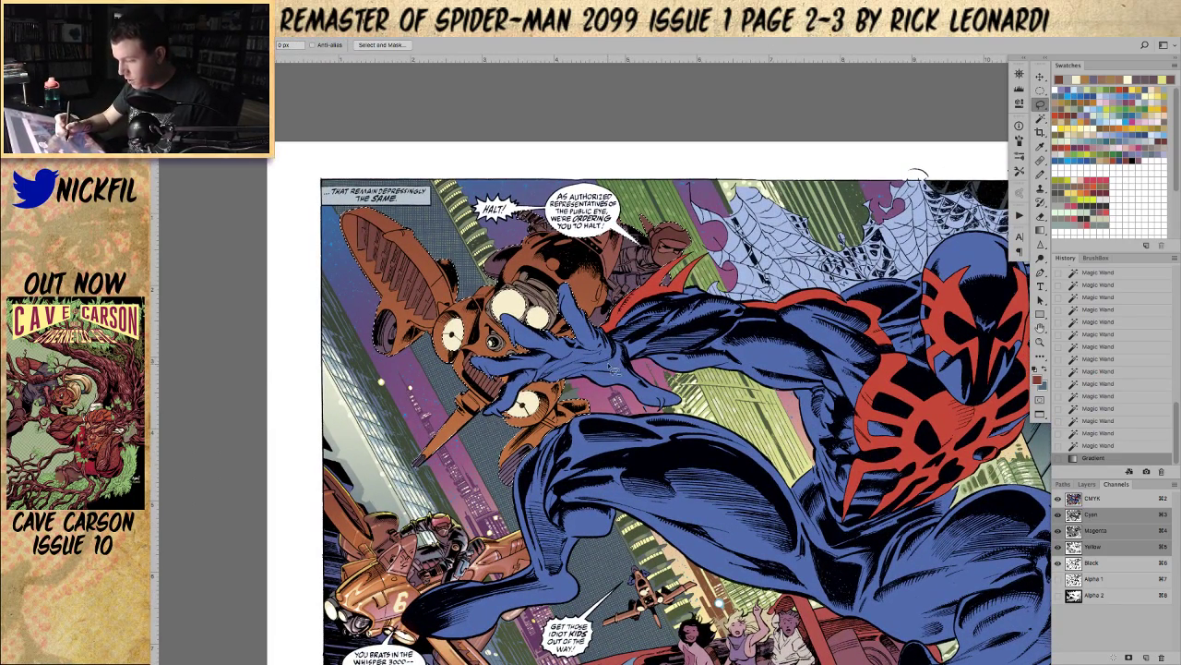
click(1040, 228)
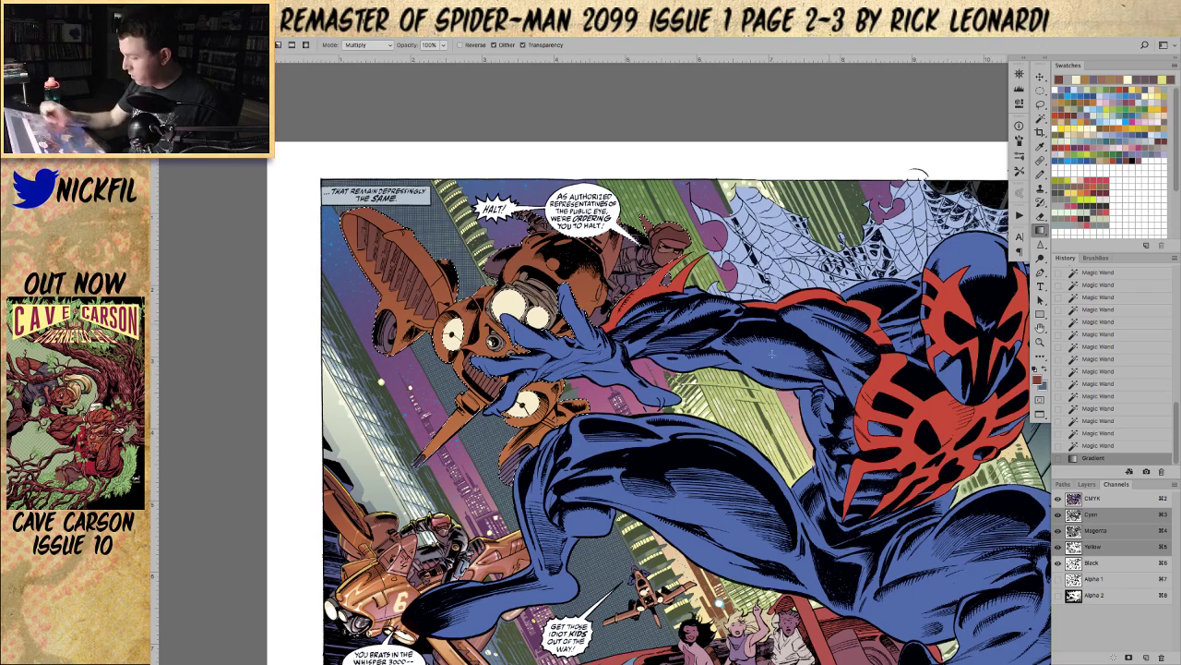
alt+click(357, 582)
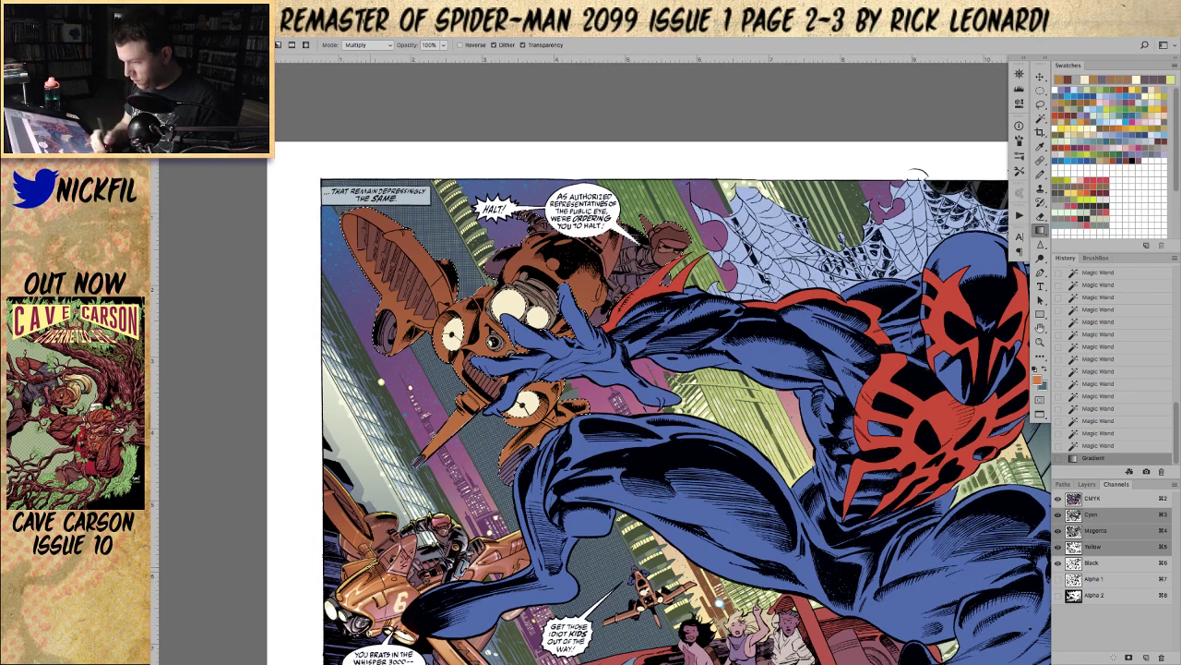
click(357, 45)
click(368, 125)
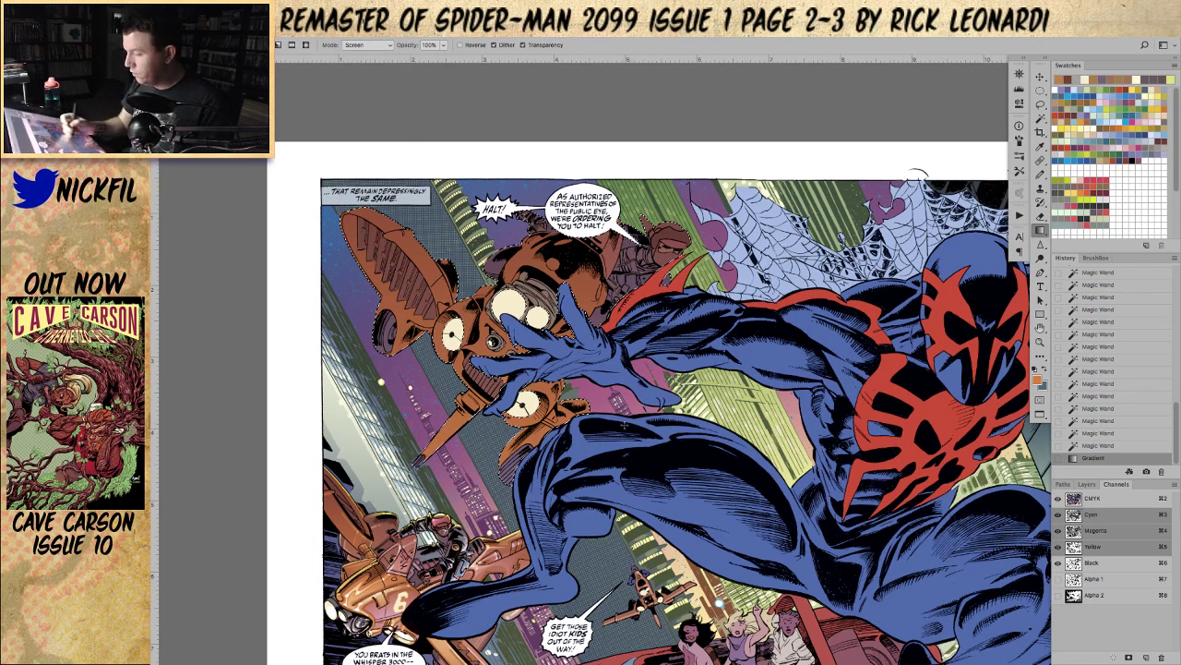
Step: Deselect the upper bike and outline freehand highlight shapes on its rounded body above Spider-Man's raised finger
key(ctrl+d)
key(l)
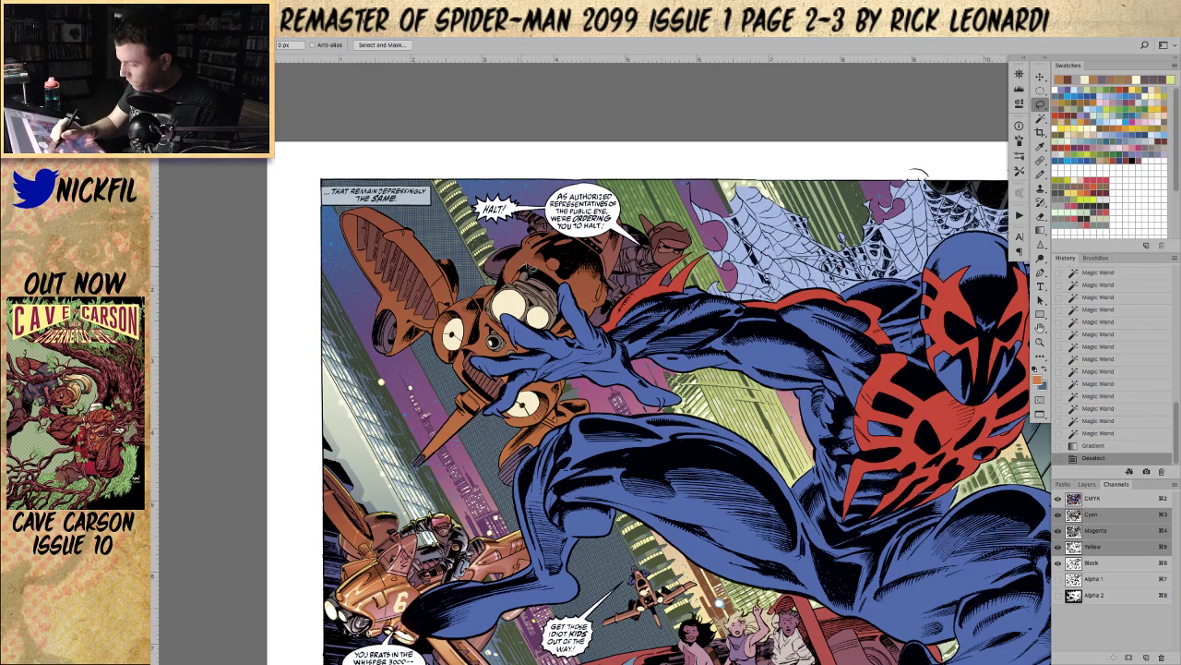
drag(540, 266, 585, 280)
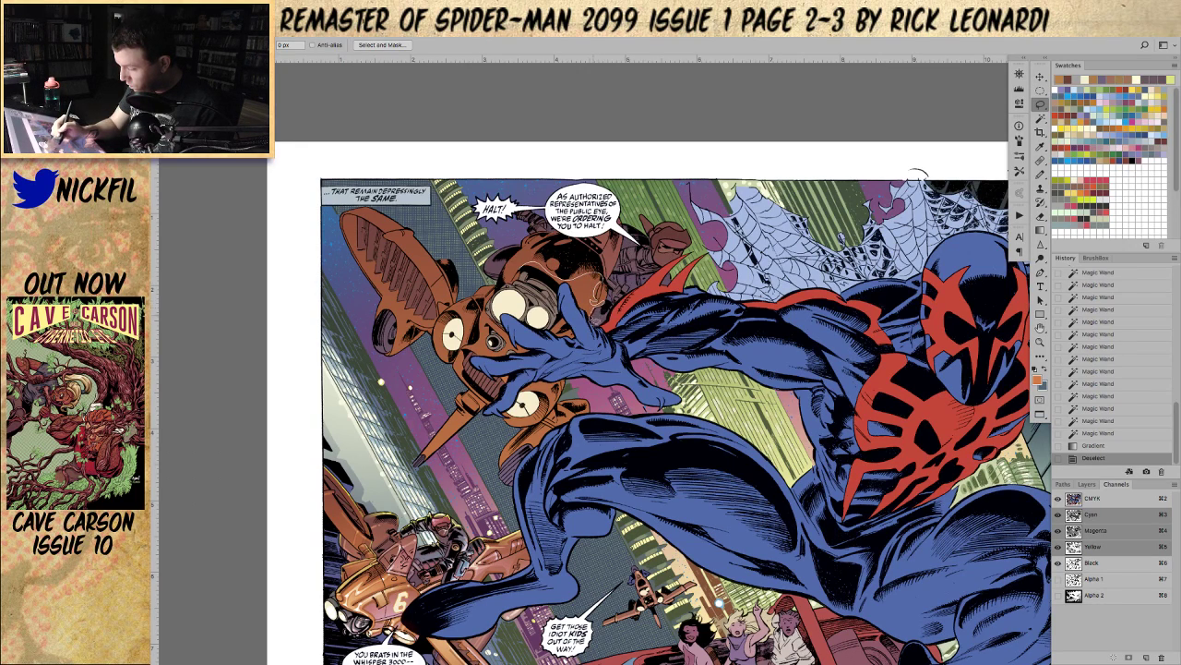
drag(570, 297, 524, 266)
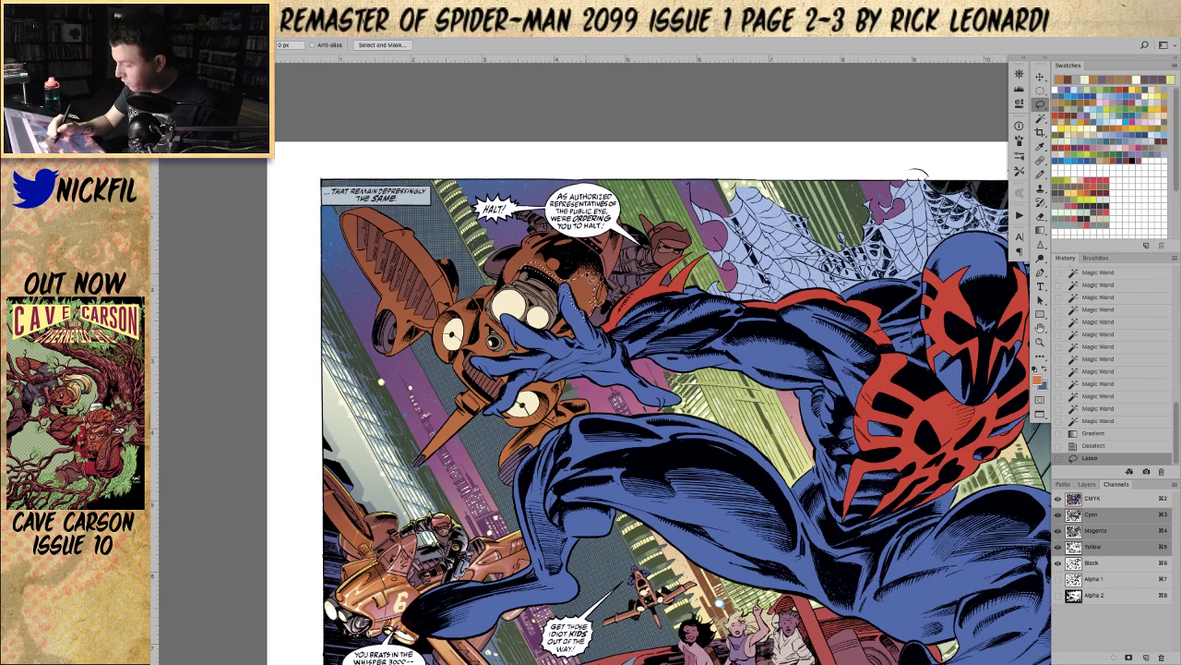
drag(598, 274, 603, 269)
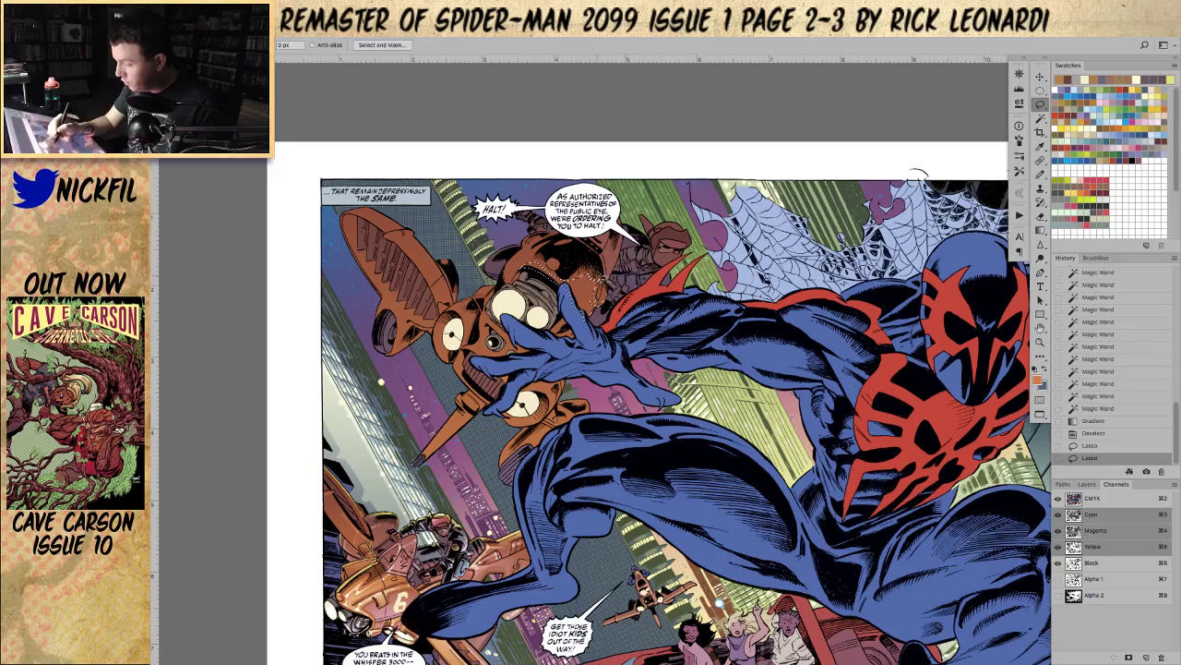
Step: Refine the highlight selection where it meets Spider-Man's raised finger using the Contiguous Magic Wand at tolerance 5
key(z)
click(590, 290)
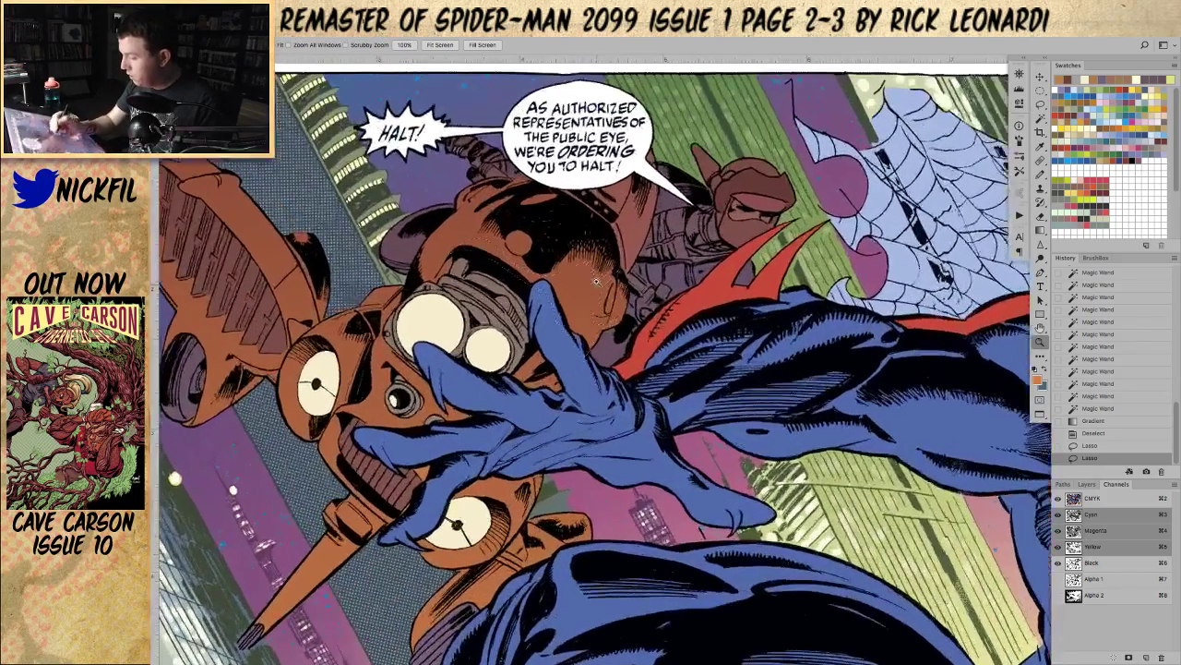
click(1040, 328)
drag(740, 382, 703, 389)
key(w)
click(531, 340)
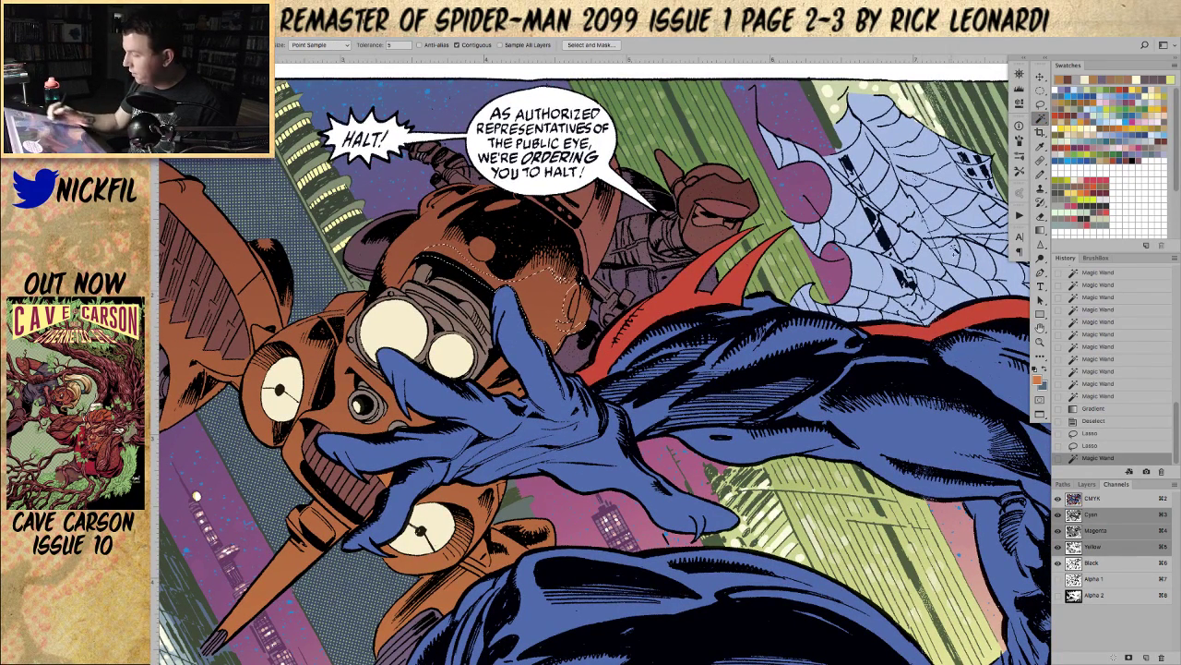
Step: Reshape the highlight selection with Lasso outlines along the outer side of the upper bike's rounded body
key(l)
drag(582, 279, 555, 348)
key(ctrl+z)
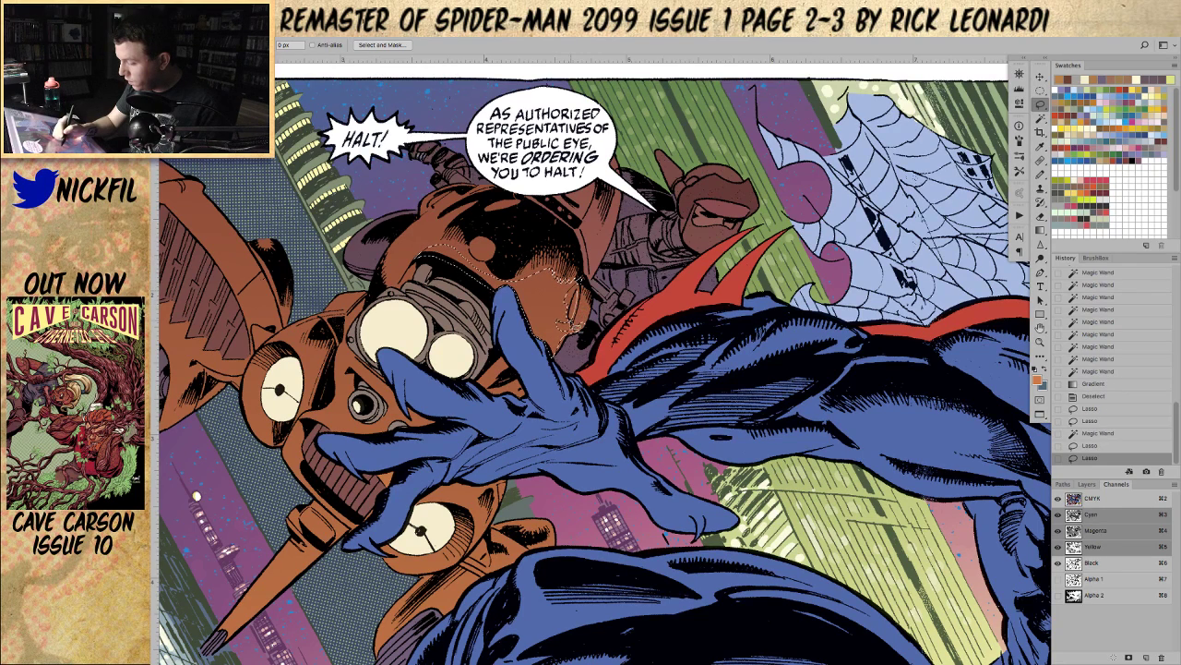
drag(581, 284, 578, 317)
Step: Adjust the highlight selection with the Lasso at the inner edge of the upper bike's body, just above the eye housing
click(1041, 342)
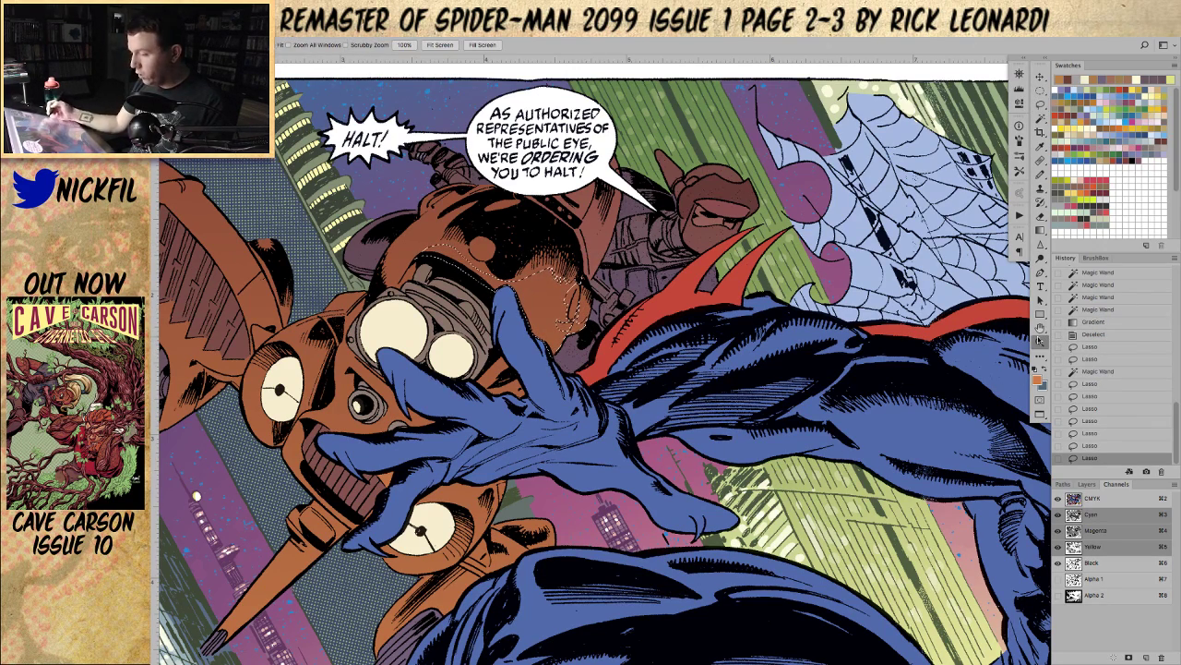
alt+click(579, 421)
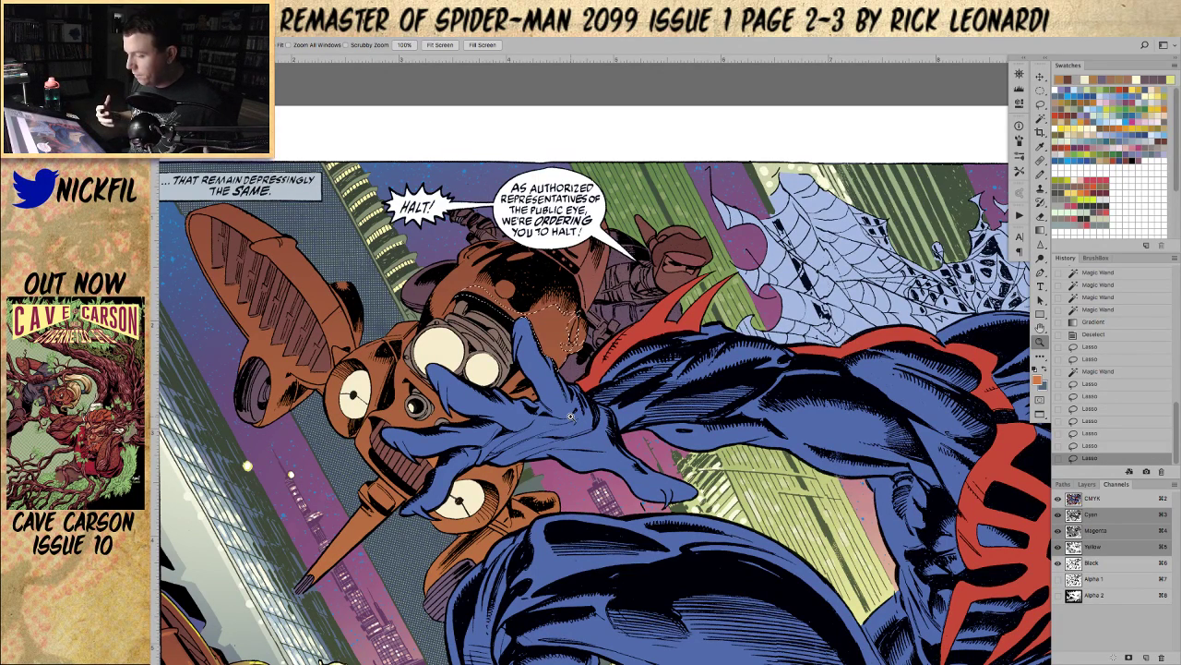
click(1040, 103)
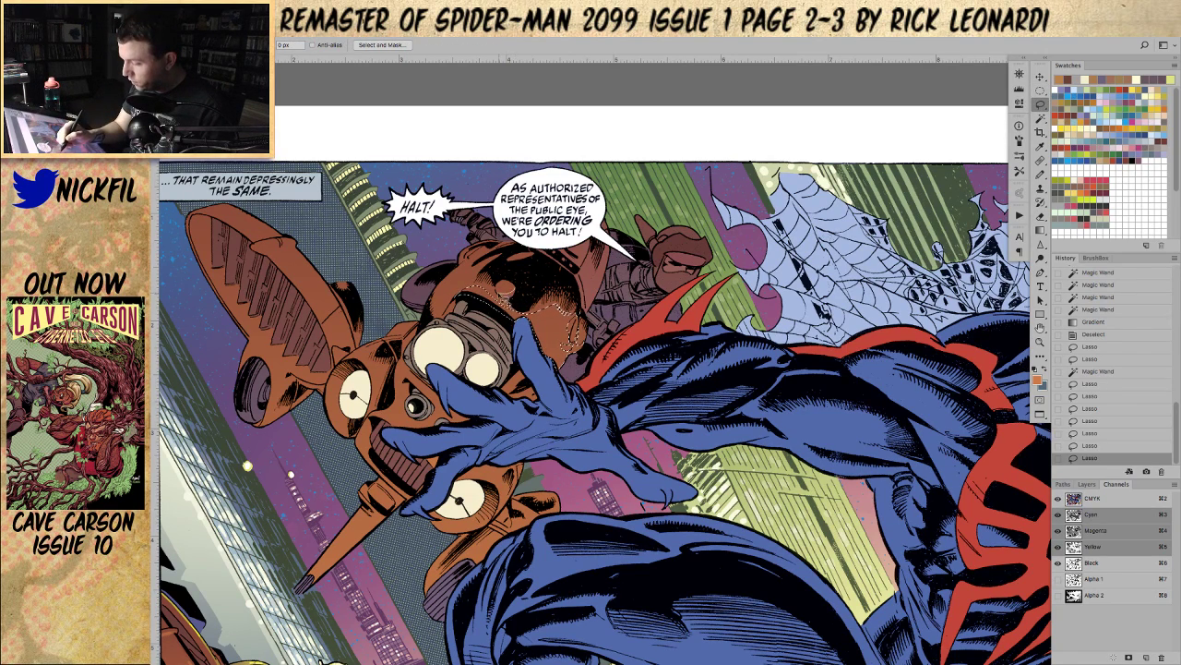
drag(521, 291, 524, 297)
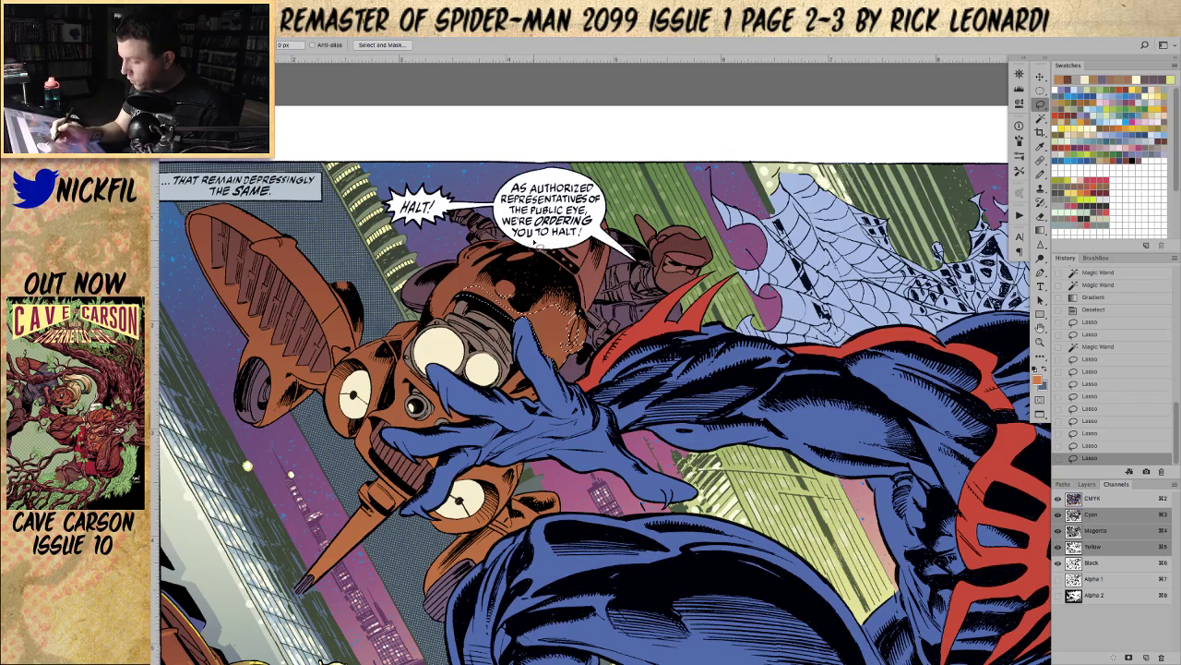
key(z)
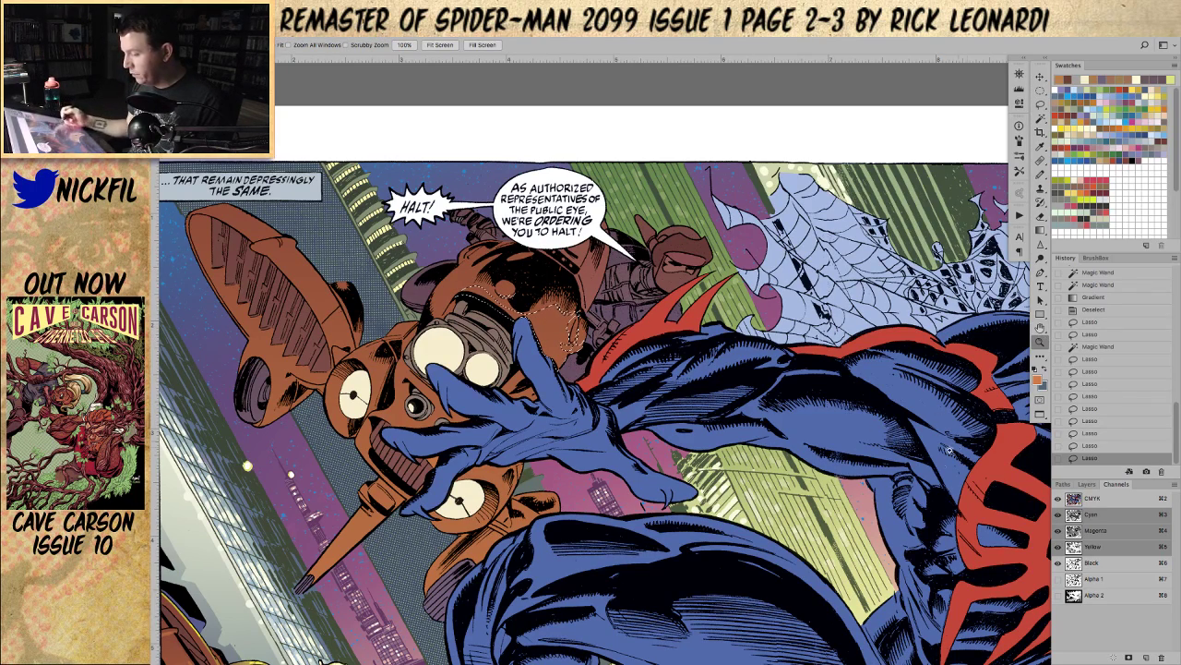
Step: Add the orange bodywork between the raised fingers to the selection with the Lasso, and exclude the blue glove using the Magic Wand
key(h)
drag(598, 460, 675, 427)
key(l)
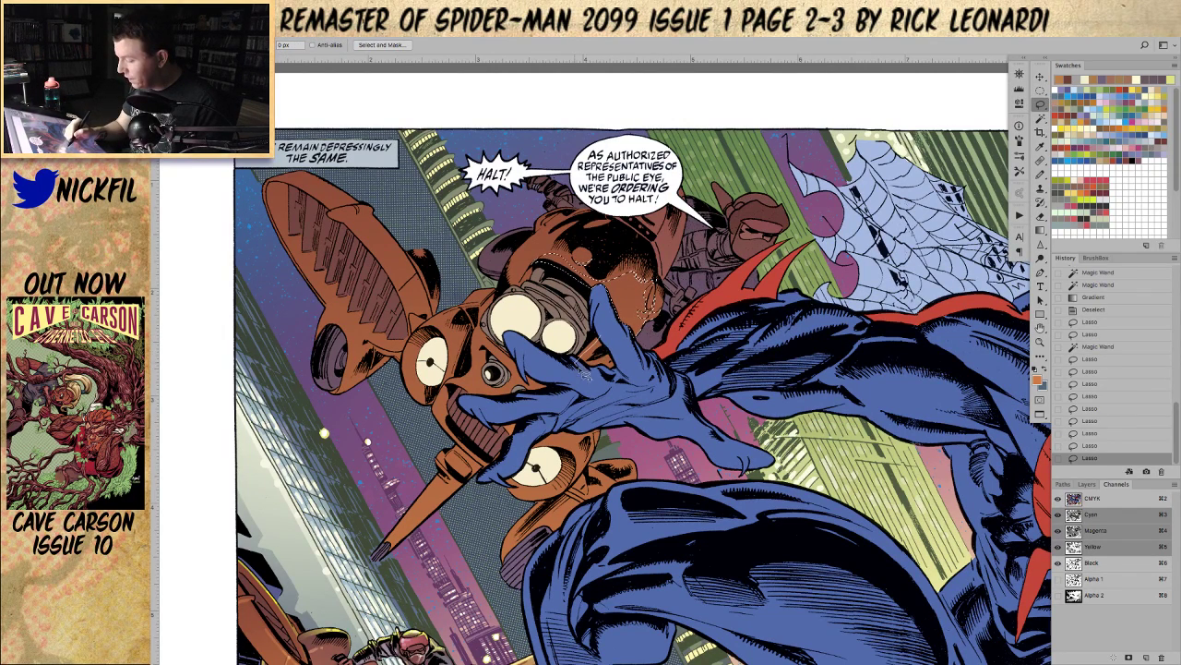
mouse_move(613, 345)
mouse_down()
mouse_move(608, 338)
mouse_move(602, 374)
mouse_move(629, 353)
mouse_up()
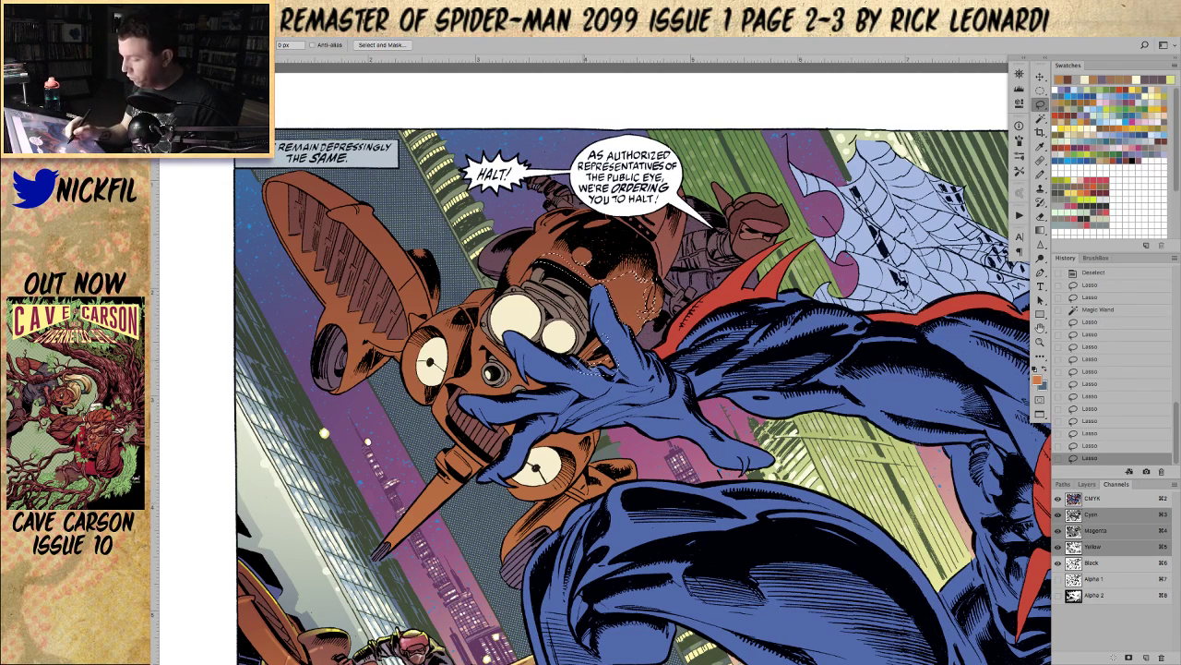
drag(611, 362, 601, 373)
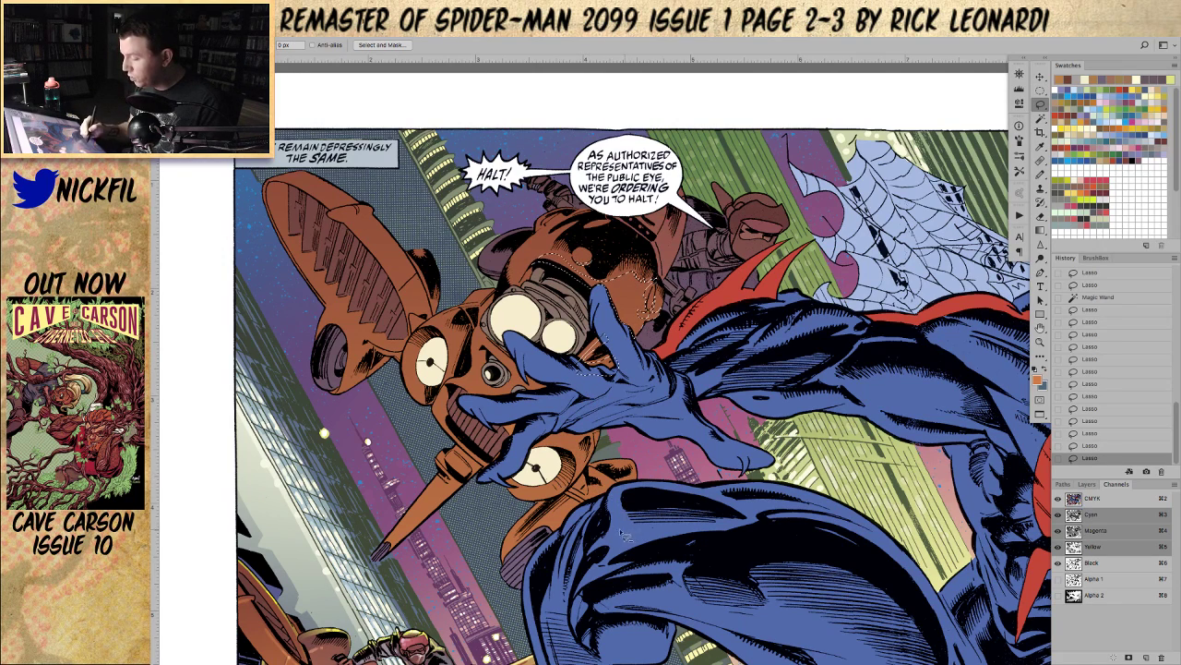
click(1042, 119)
click(637, 433)
click(1041, 329)
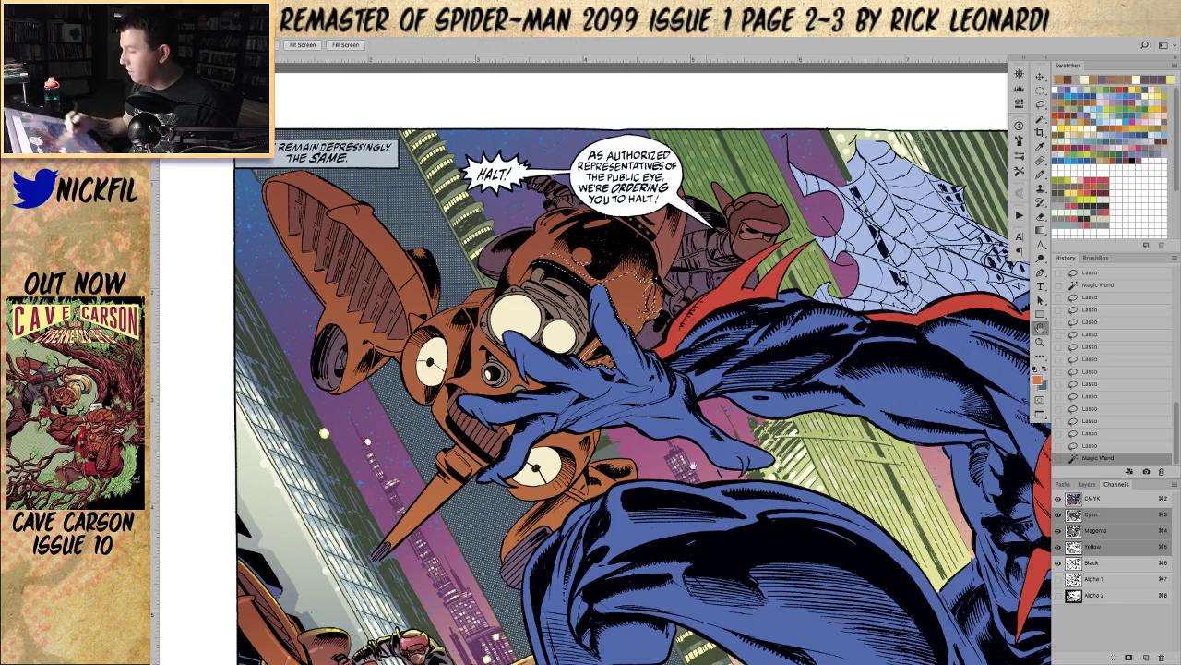
Step: Add the orange face area around the bike's small central lens to the Lasso selection
drag(703, 466, 700, 423)
click(1040, 104)
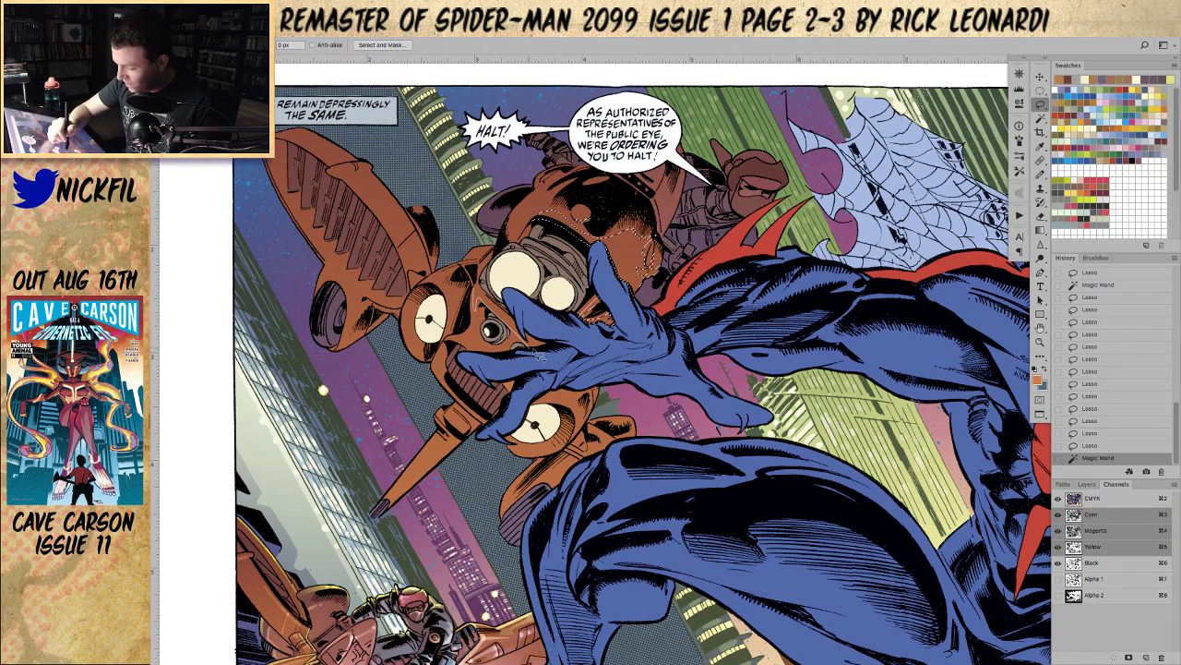
drag(475, 308, 506, 321)
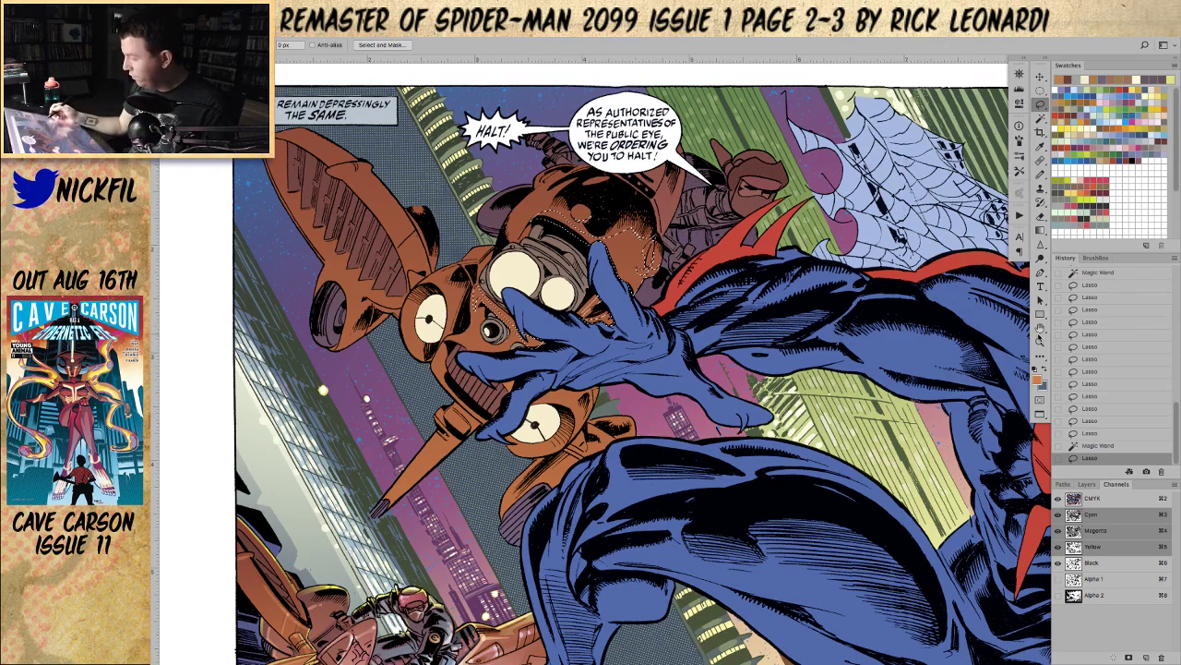
key(space)
drag(607, 426, 649, 468)
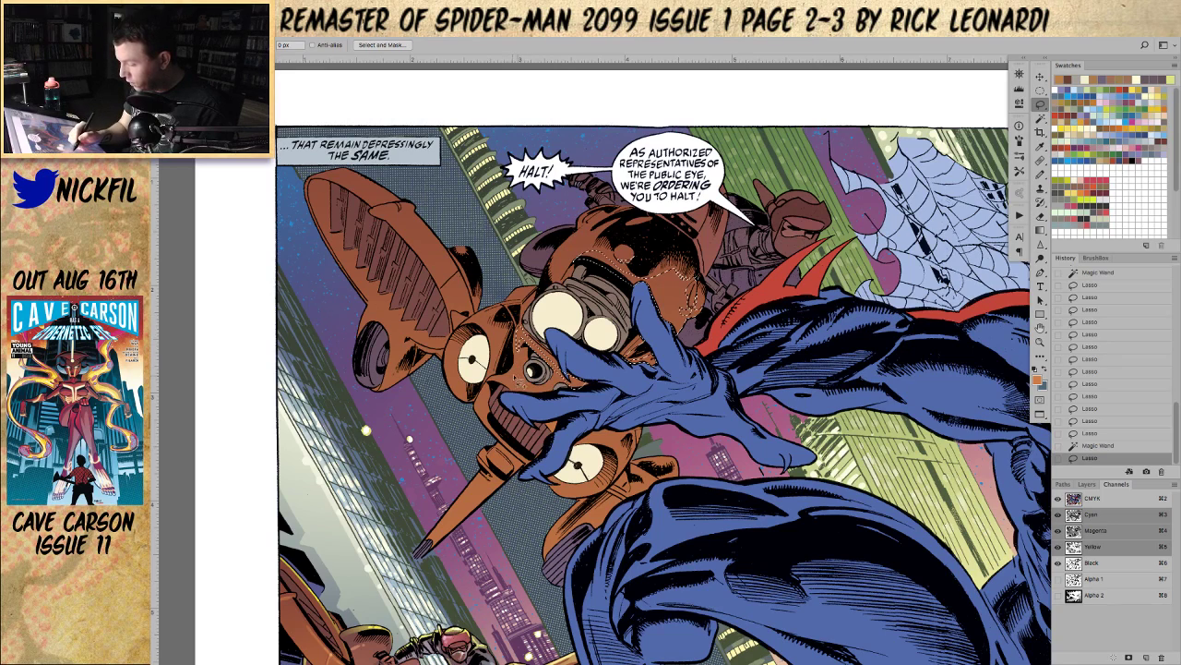
Step: Extend the Lasso selection to the orange bodywork around the mouth grille and above the lower eye
mouse_move(508, 383)
mouse_down()
mouse_move(564, 451)
mouse_move(526, 397)
mouse_move(499, 382)
mouse_up()
mouse_move(568, 451)
mouse_down()
mouse_move(626, 457)
mouse_move(615, 492)
mouse_move(621, 477)
mouse_move(574, 447)
mouse_up()
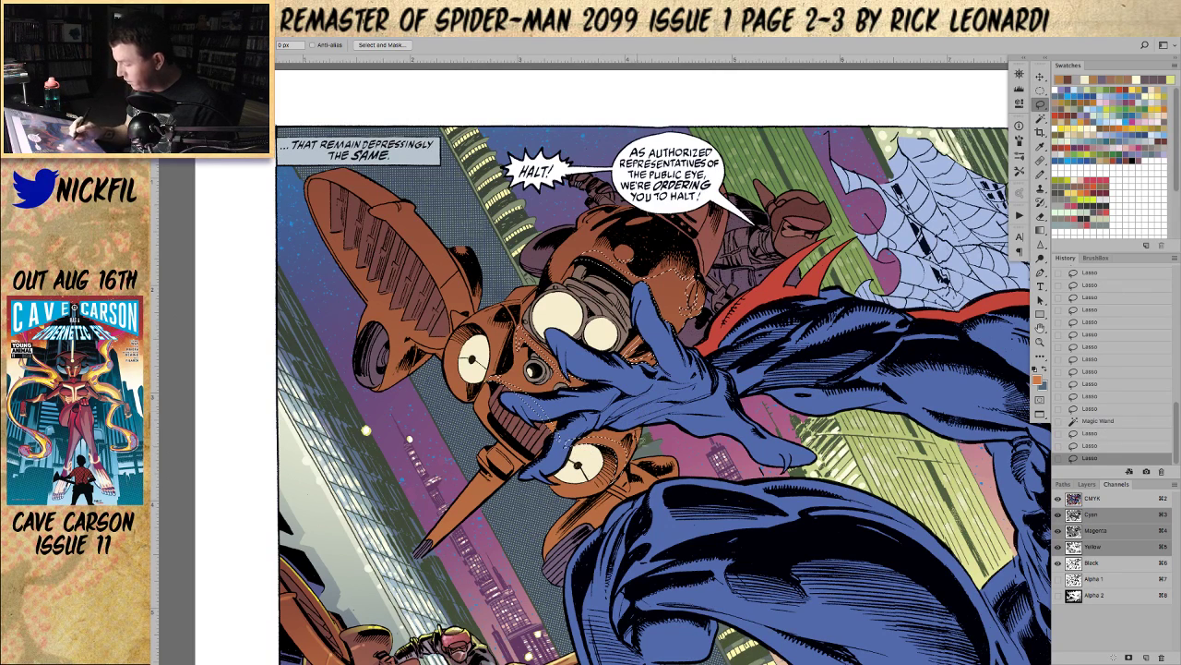
mouse_move(625, 475)
mouse_down()
mouse_move(636, 437)
mouse_move(648, 444)
mouse_move(624, 477)
mouse_up()
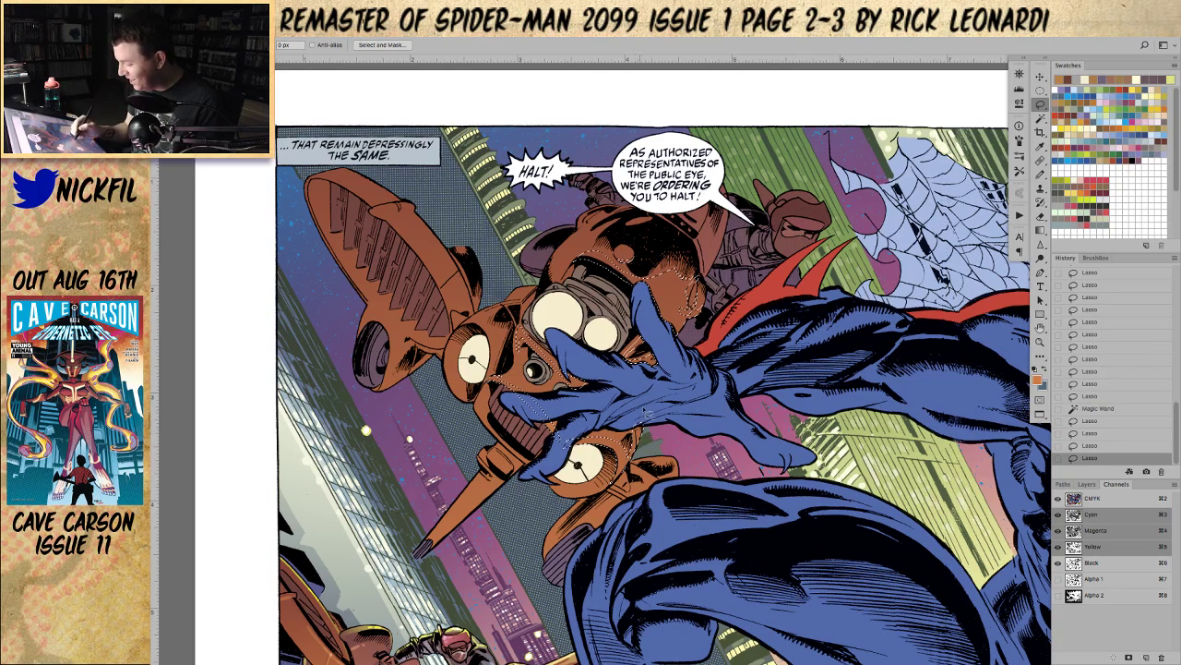
click(1041, 329)
drag(765, 514, 699, 488)
click(1040, 104)
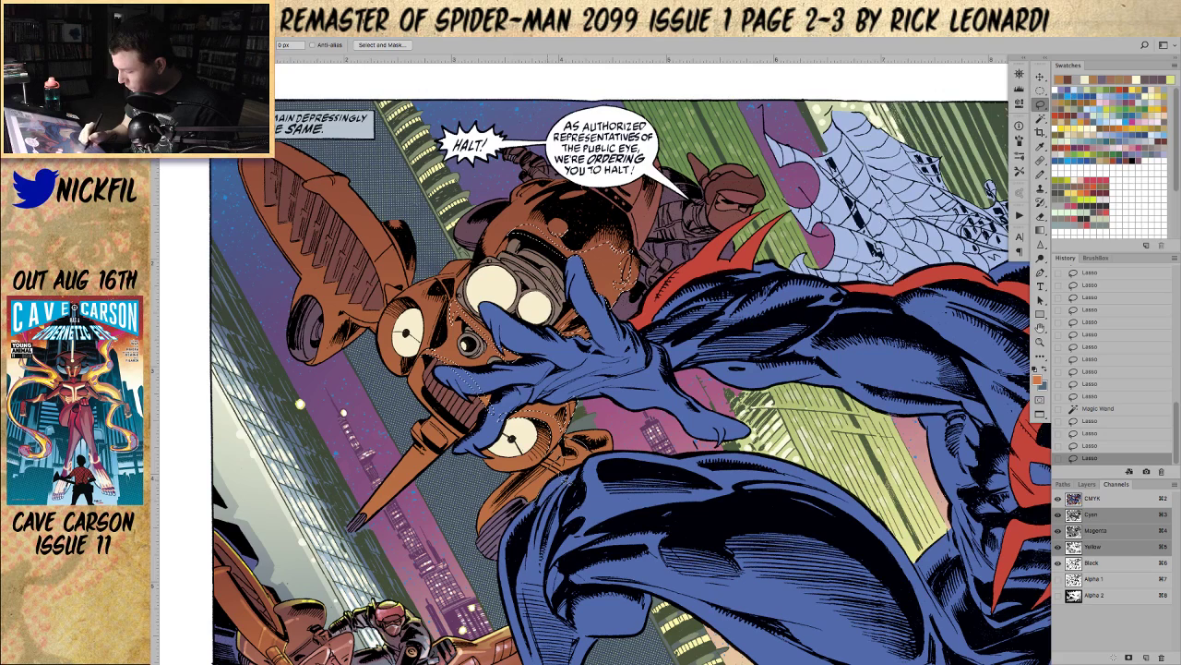
Step: Add highlight shapes on the lower eye's housing and the orange pod behind it to the Lasso selection
mouse_move(598, 459)
mouse_down()
mouse_move(565, 462)
mouse_move(598, 425)
mouse_up()
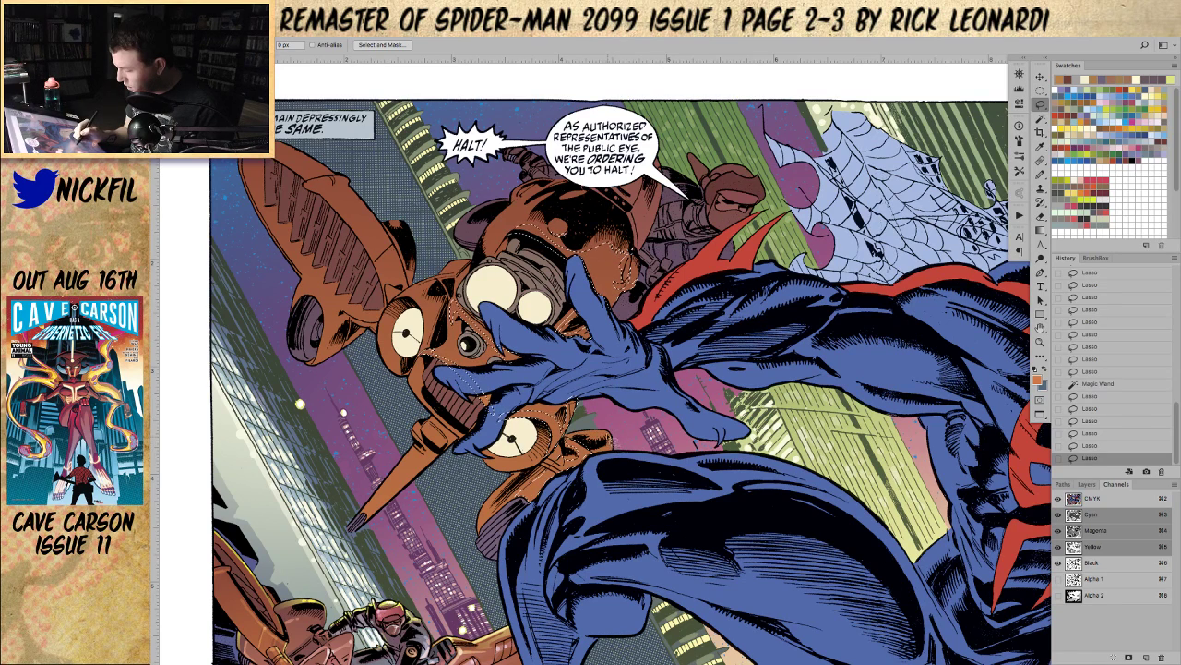
drag(616, 445, 605, 451)
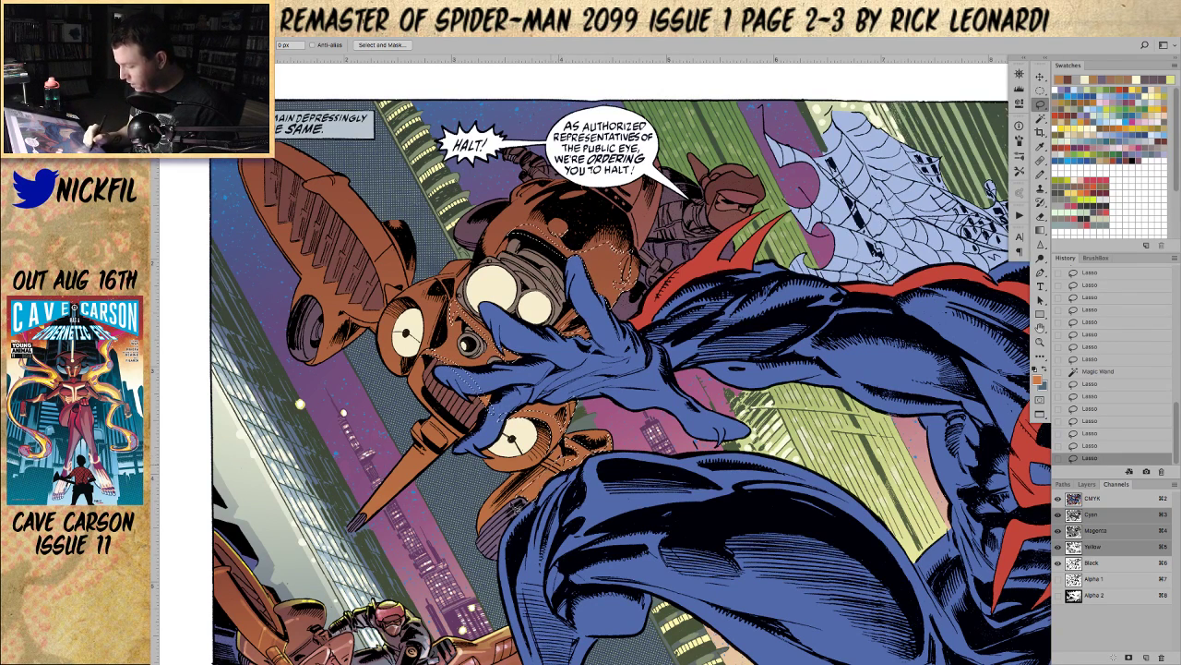
mouse_move(564, 451)
mouse_down()
mouse_move(531, 510)
mouse_move(543, 498)
mouse_up()
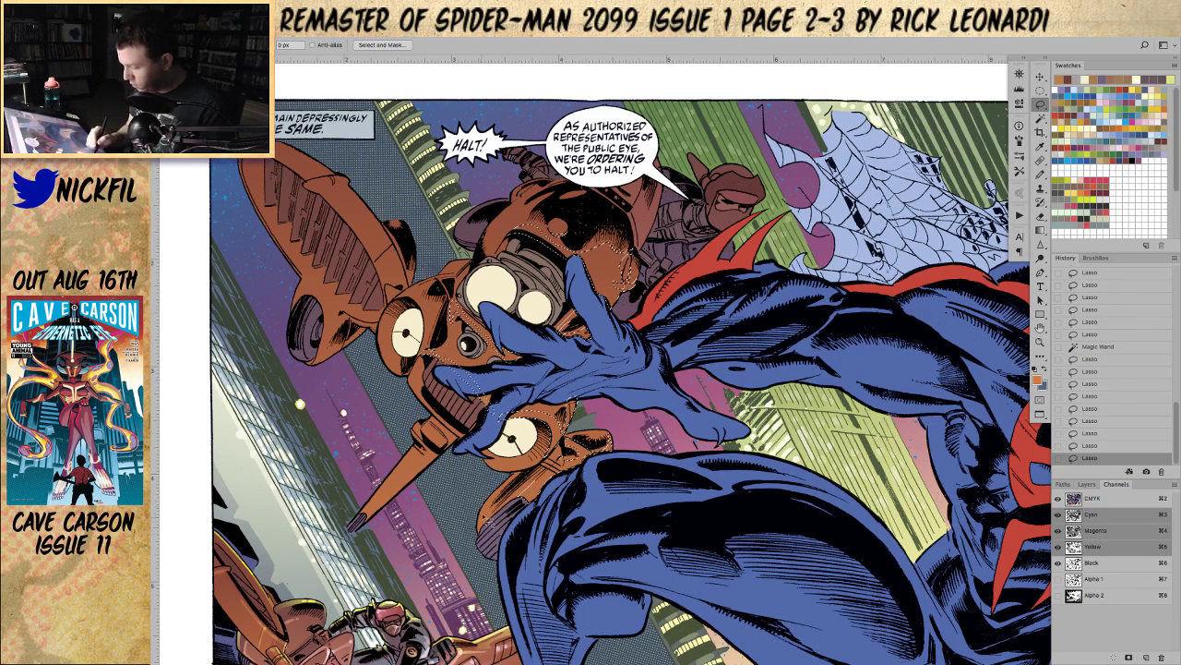
key(h)
drag(574, 467, 673, 485)
click(1040, 102)
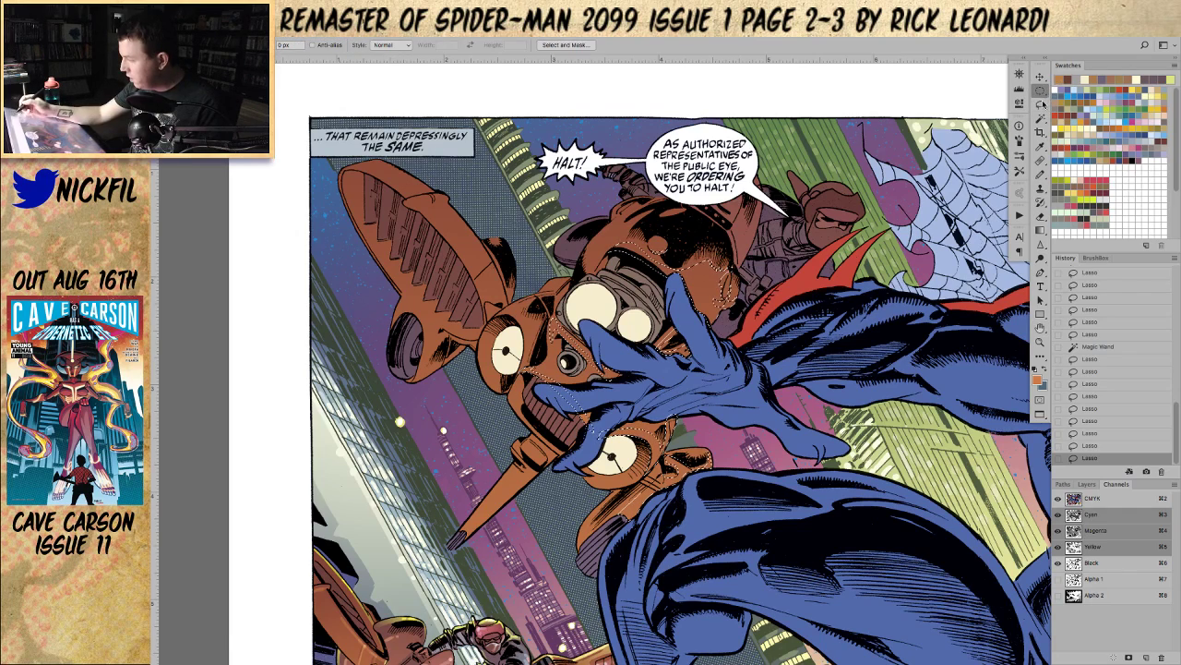
mouse_move(644, 430)
mouse_down()
mouse_move(654, 444)
mouse_move(655, 426)
mouse_move(644, 429)
mouse_up()
mouse_move(642, 509)
mouse_down()
mouse_move(625, 530)
mouse_move(636, 513)
mouse_up()
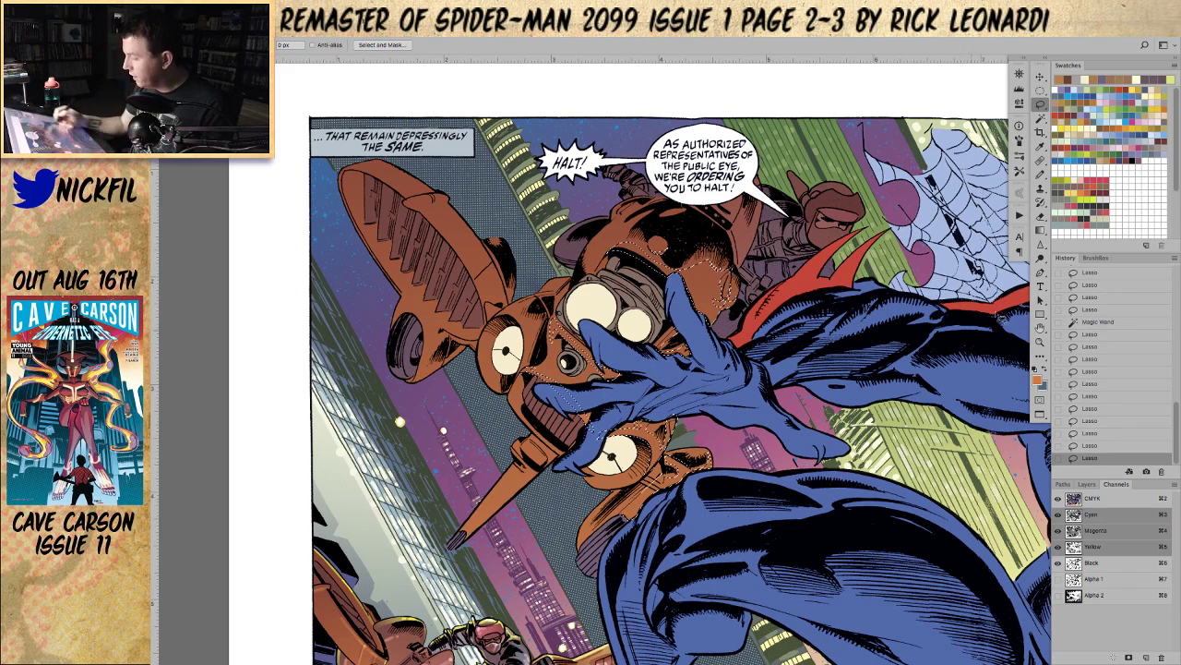
Step: Add highlight shapes along the bike's pointed spike, its collar and the adjoining orange bodywork to the Lasso selection
click(1040, 329)
drag(650, 452, 682, 452)
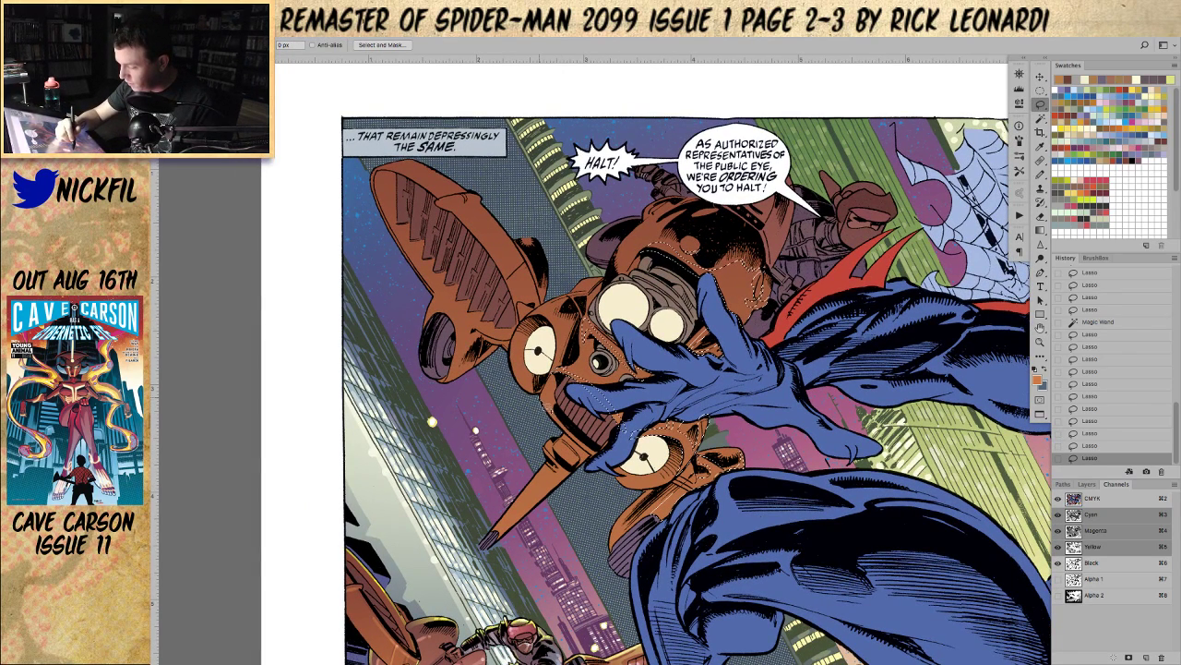
drag(602, 464, 592, 453)
mouse_move(543, 397)
mouse_down()
mouse_move(553, 406)
mouse_move(561, 367)
mouse_up()
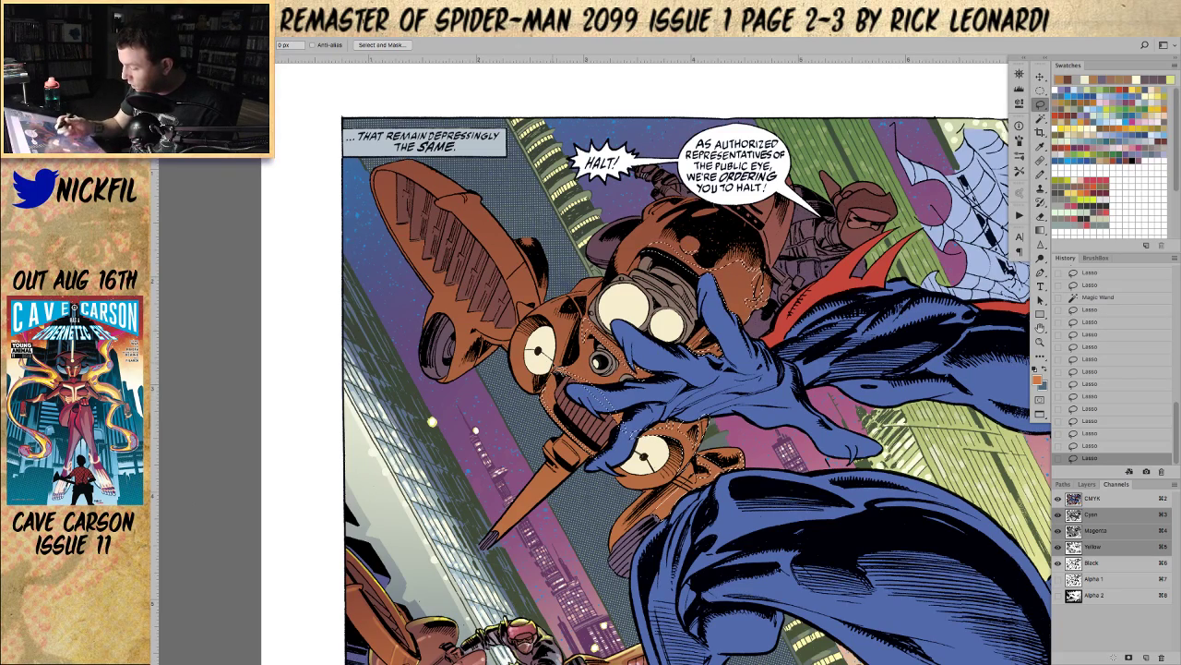
key(space)
drag(701, 343, 677, 294)
drag(628, 474, 634, 485)
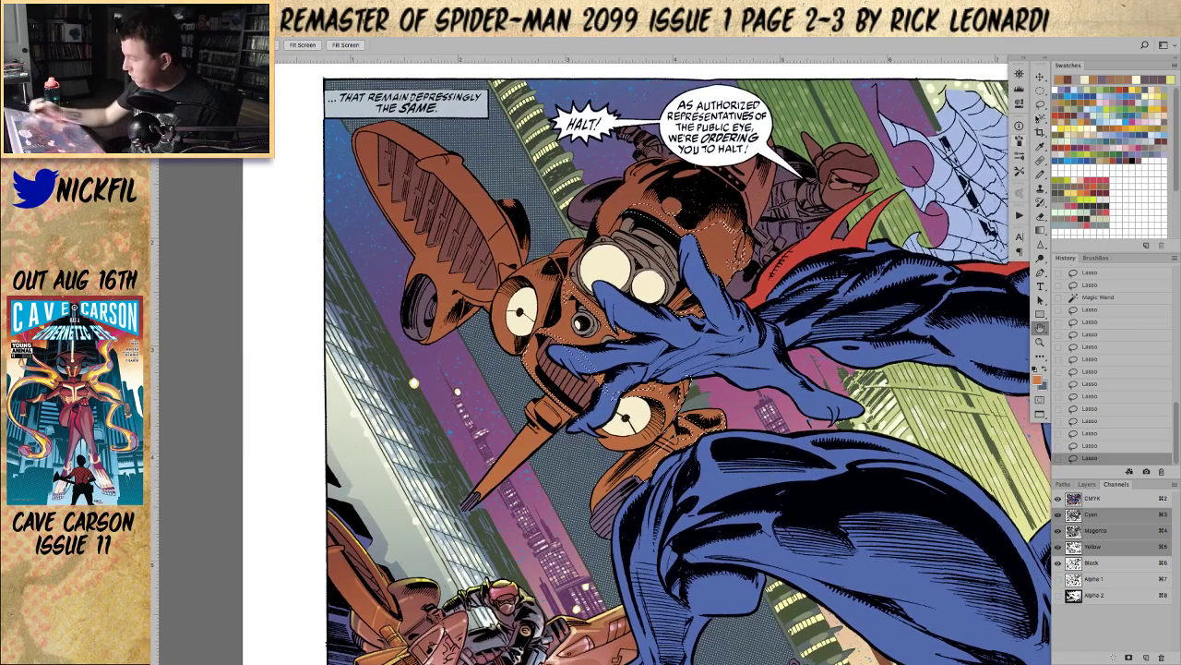
click(1041, 105)
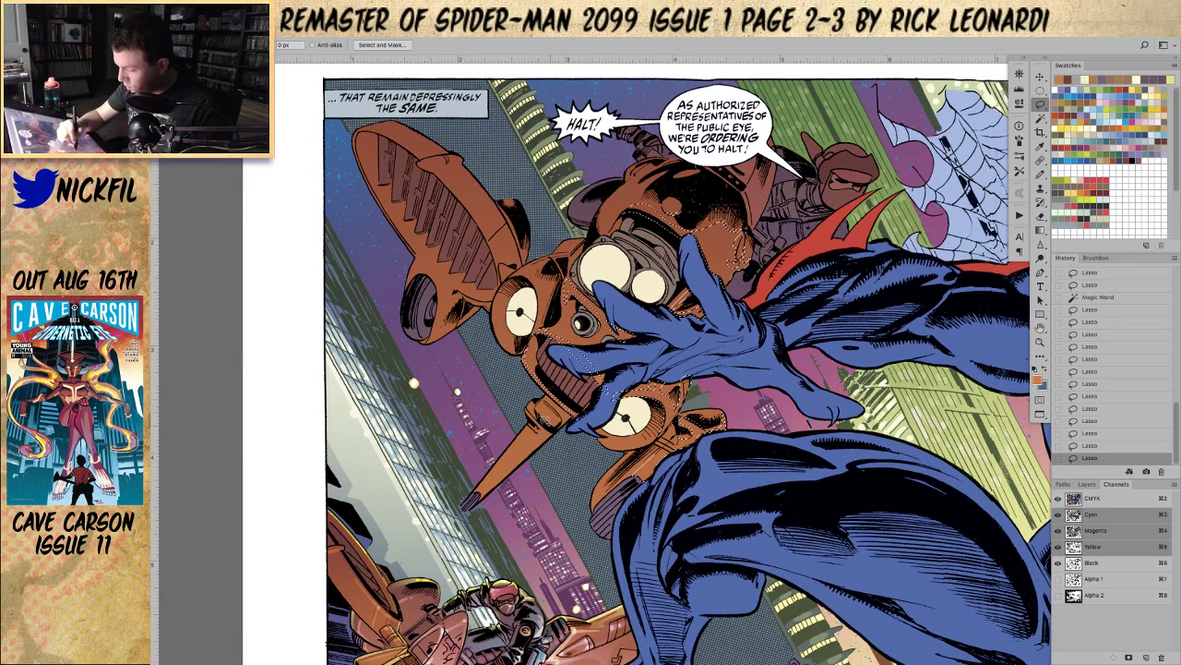
mouse_move(562, 432)
mouse_down()
mouse_move(537, 426)
mouse_move(530, 408)
mouse_move(556, 404)
mouse_up()
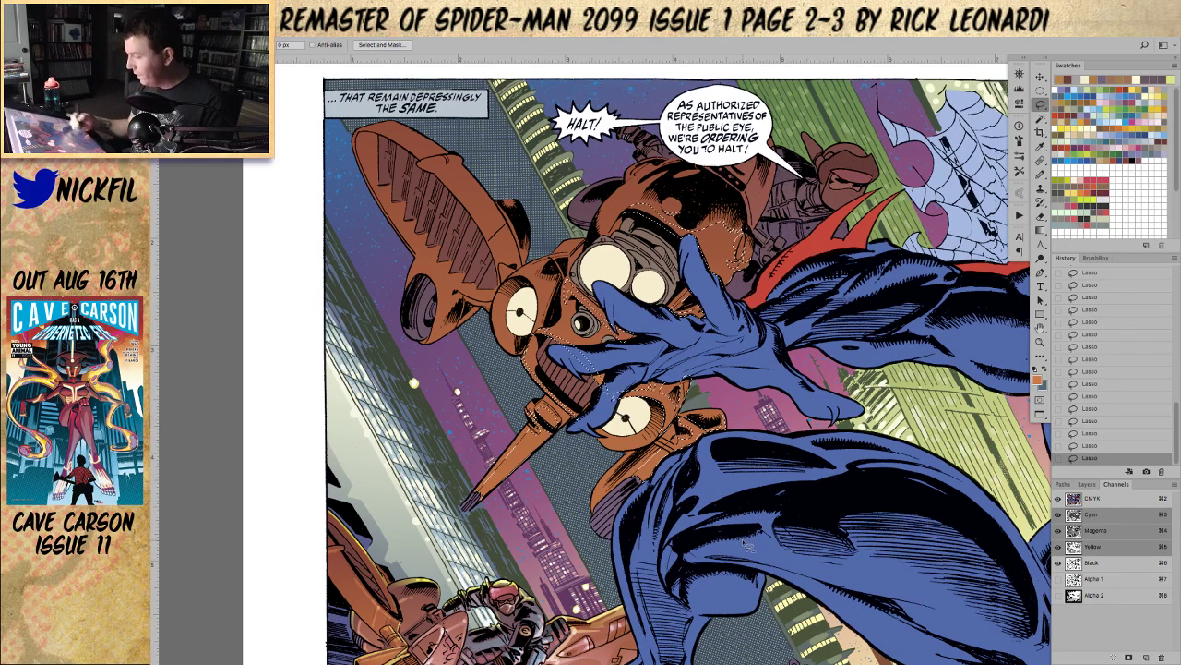
click(1039, 342)
alt+click(622, 500)
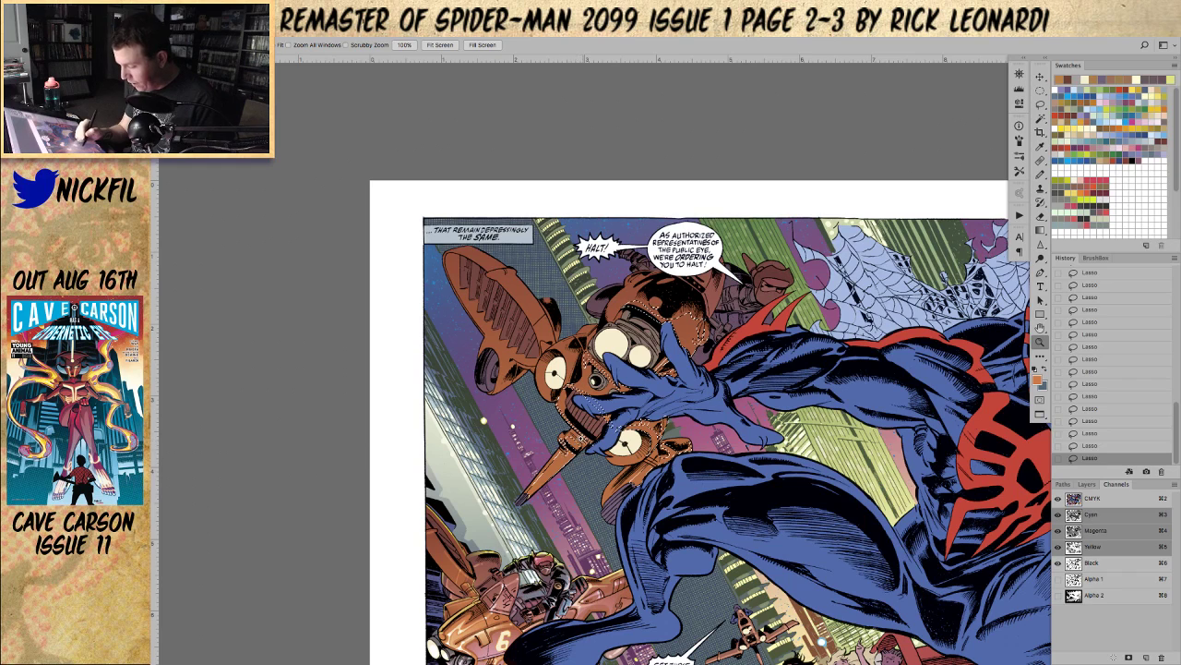
key(space)
drag(738, 526, 724, 443)
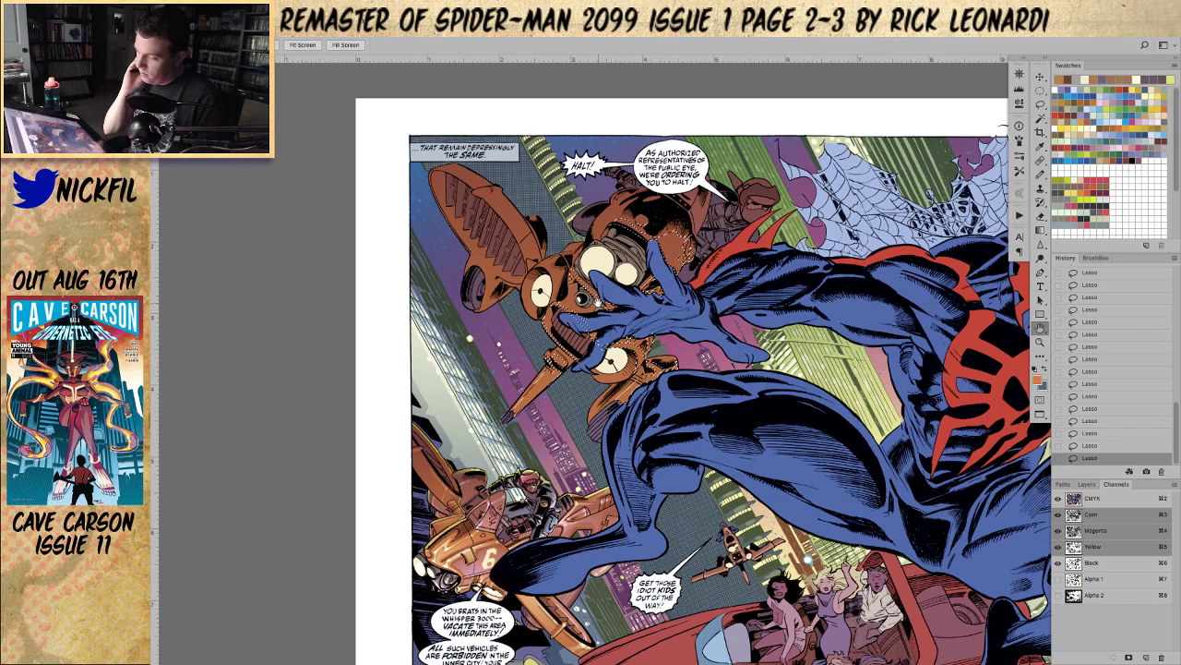
click(1041, 119)
shift+click(682, 251)
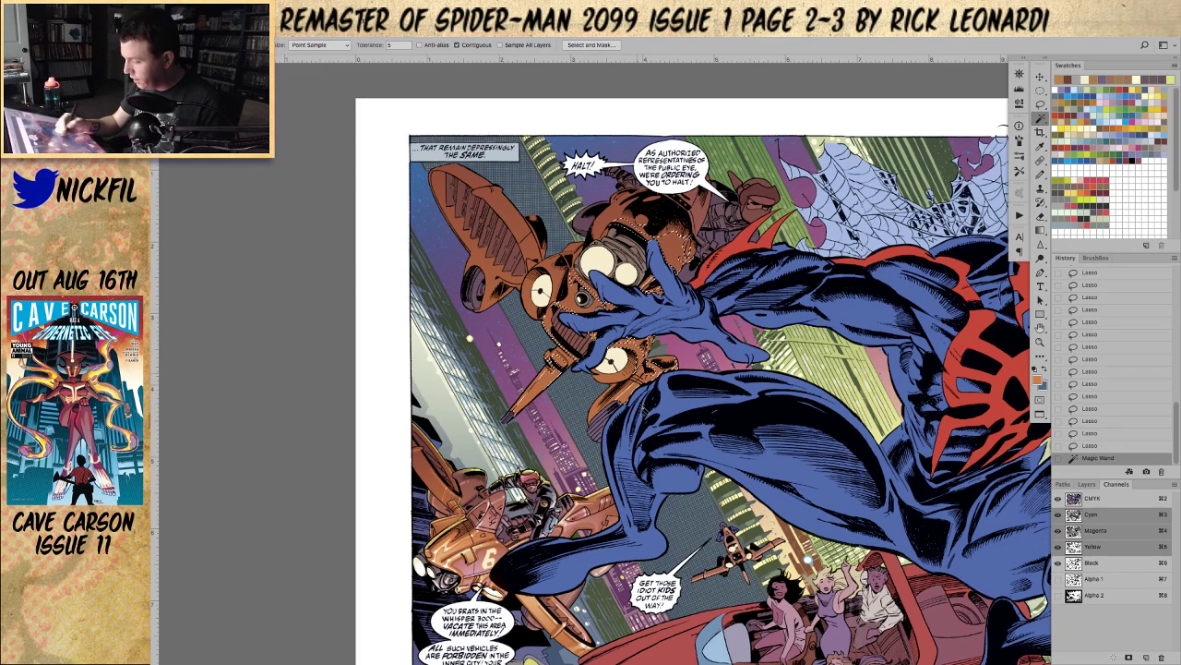
click(1040, 342)
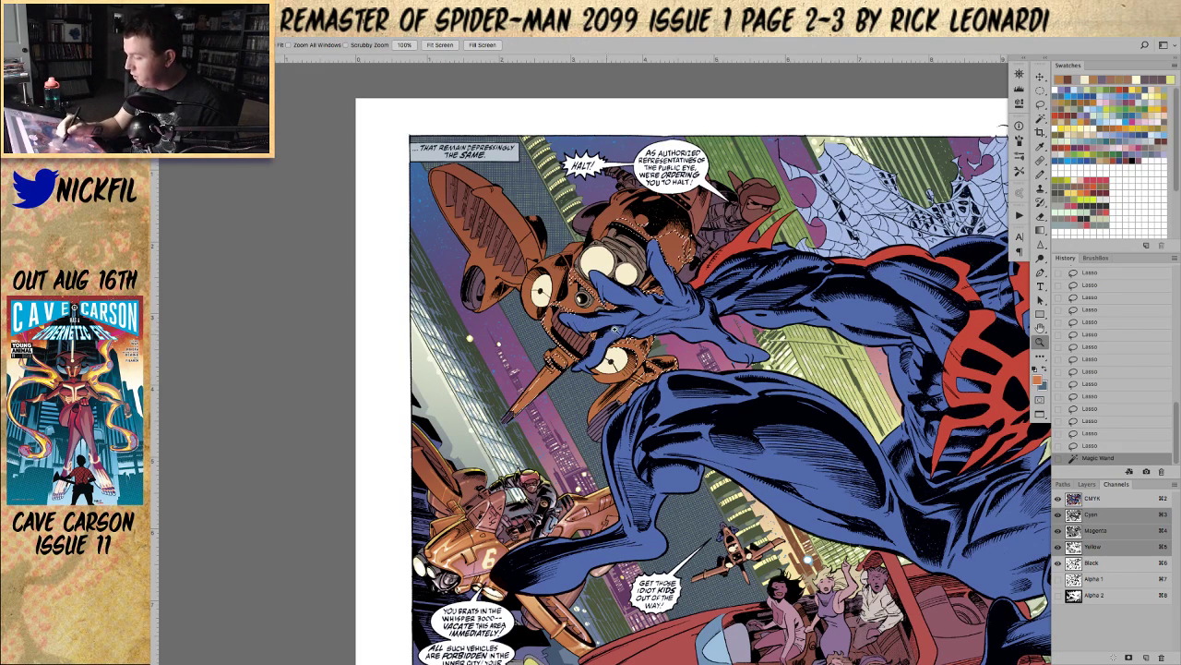
key(ctrl+z)
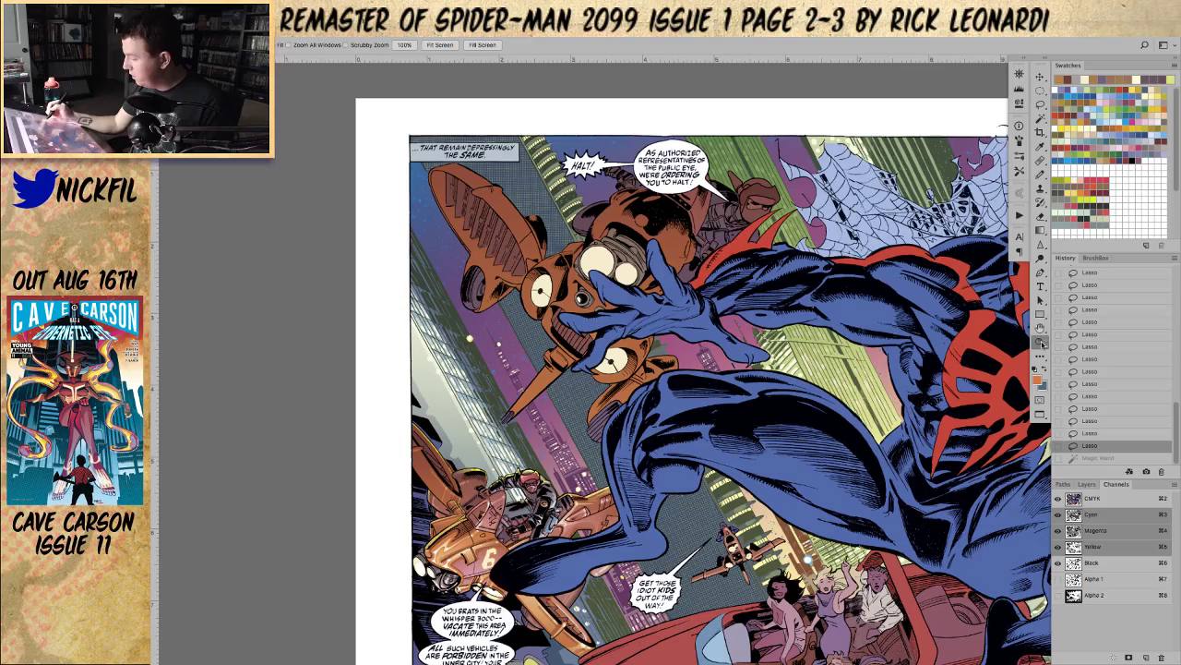
Step: Refine the Lasso selection along the orange face between the upper eye and the small central lens
drag(592, 322, 934, 346)
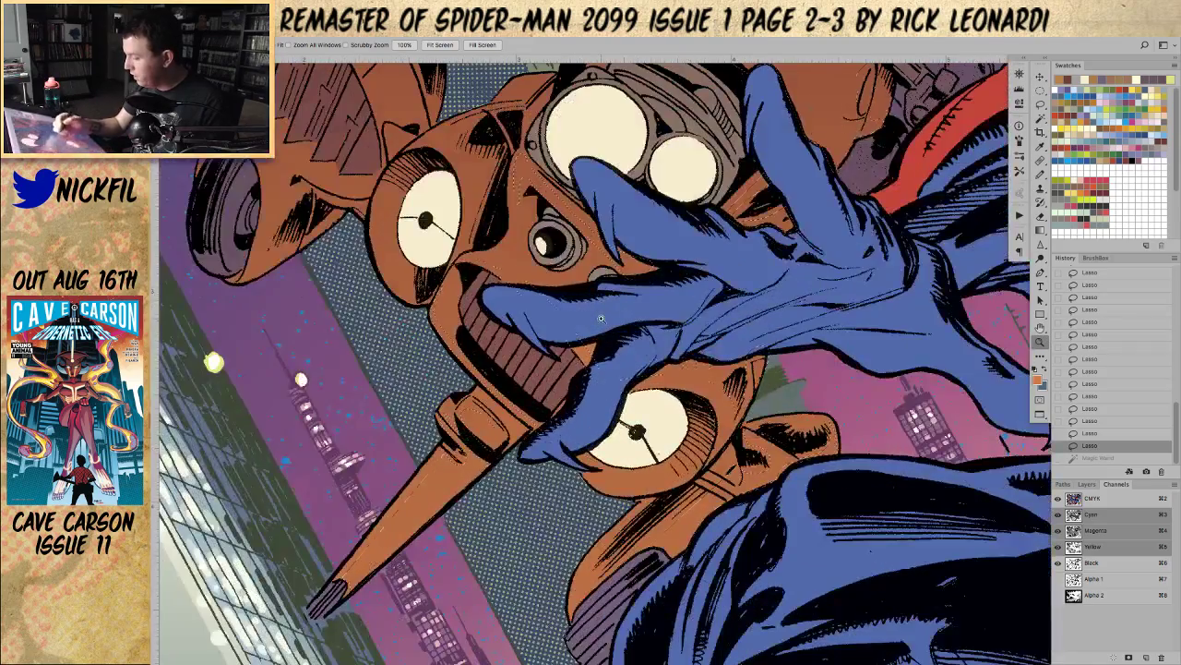
click(1040, 328)
drag(668, 314, 672, 406)
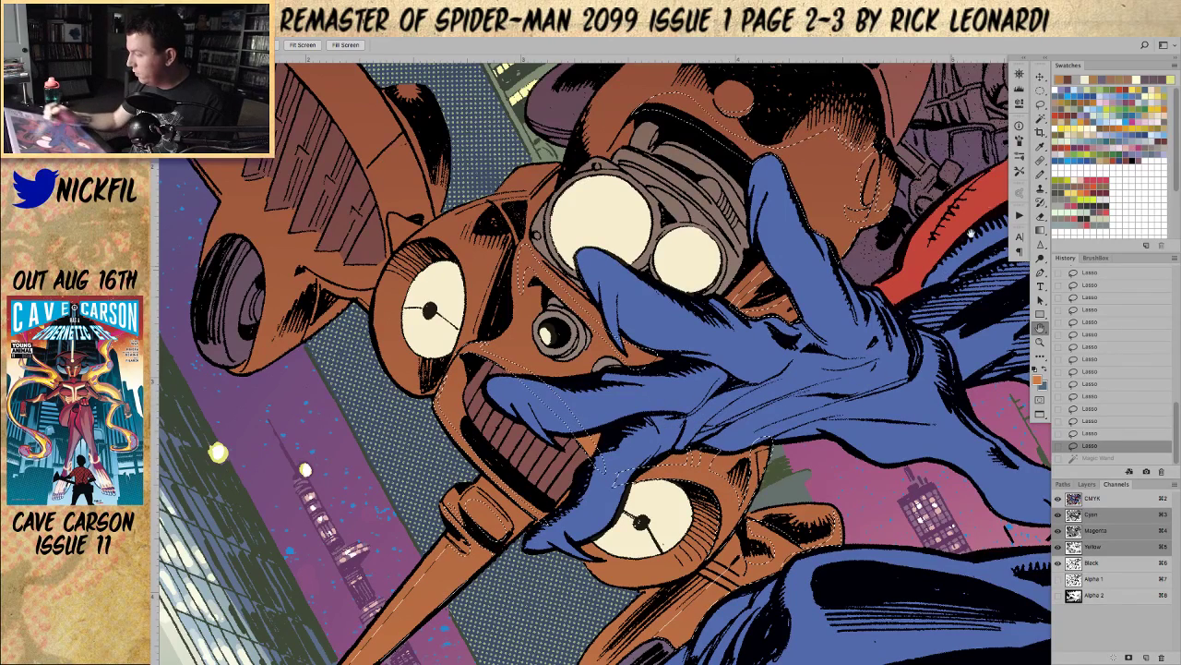
click(1040, 103)
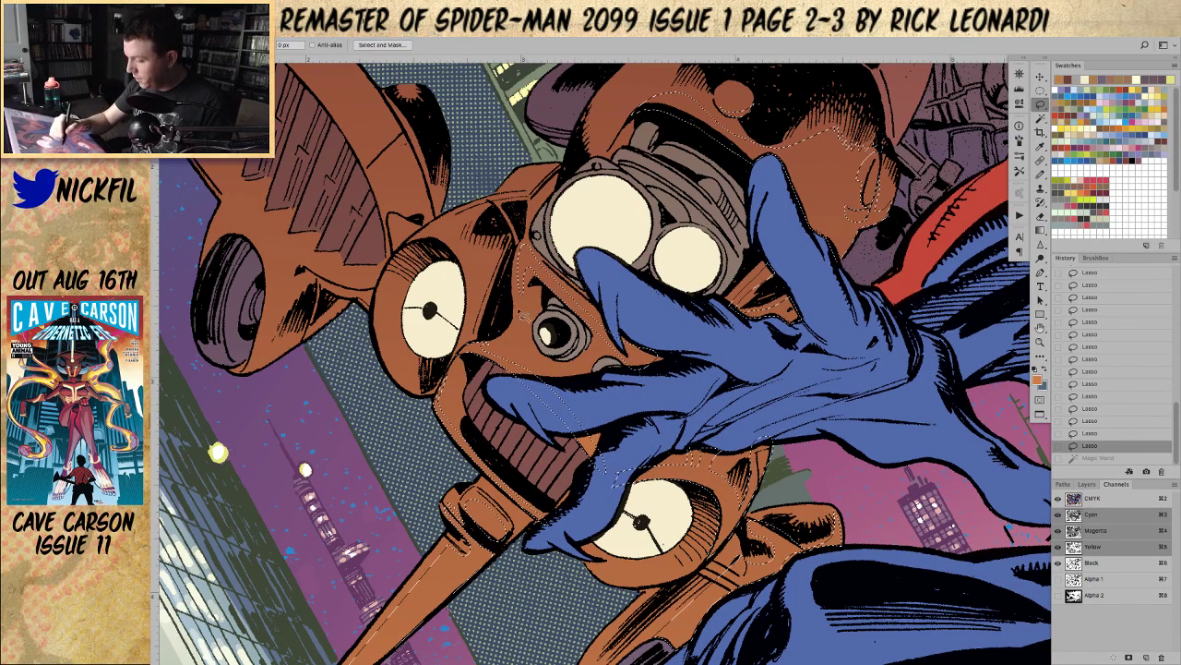
mouse_move(521, 344)
mouse_down()
mouse_move(565, 385)
mouse_move(600, 364)
mouse_move(523, 303)
mouse_up()
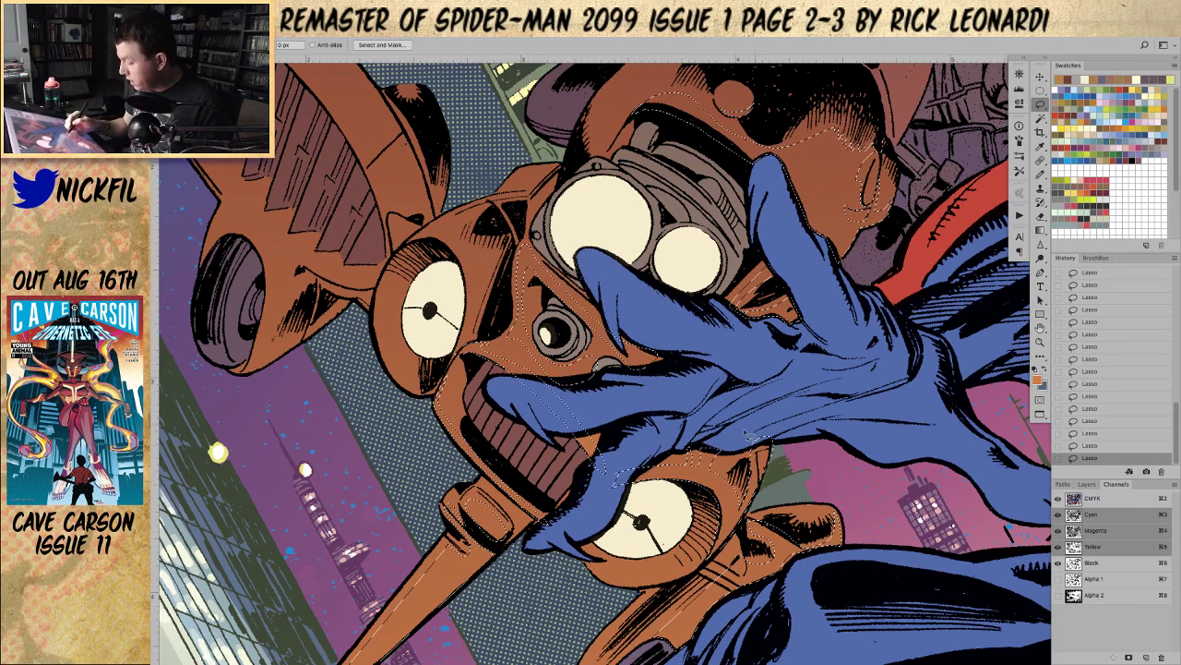
Step: Exclude the blue glove area overlapping the bike's face from the selection with the Magic Wand
click(1040, 343)
alt+click(669, 478)
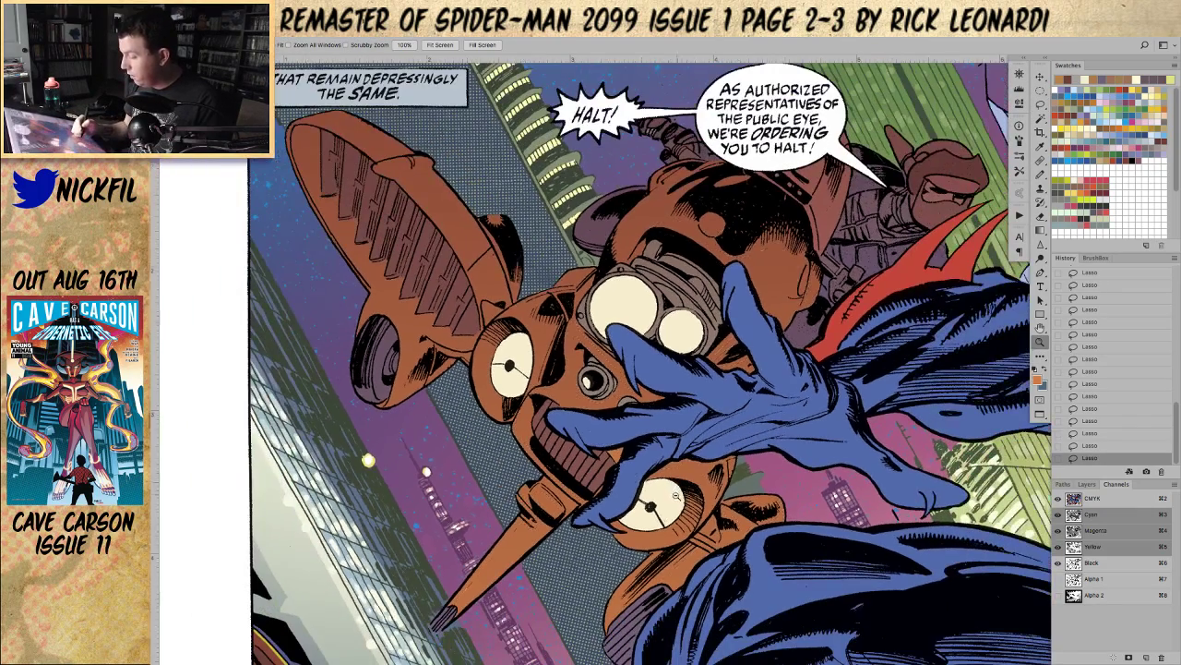
click(1040, 103)
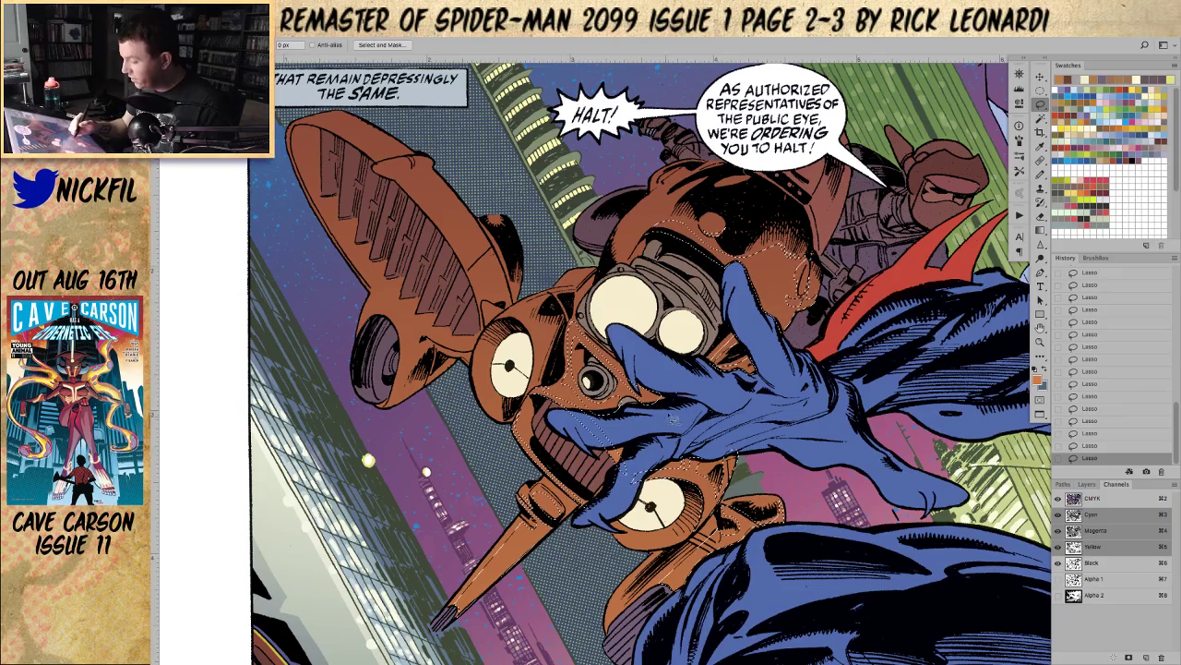
click(1040, 328)
drag(739, 398, 656, 391)
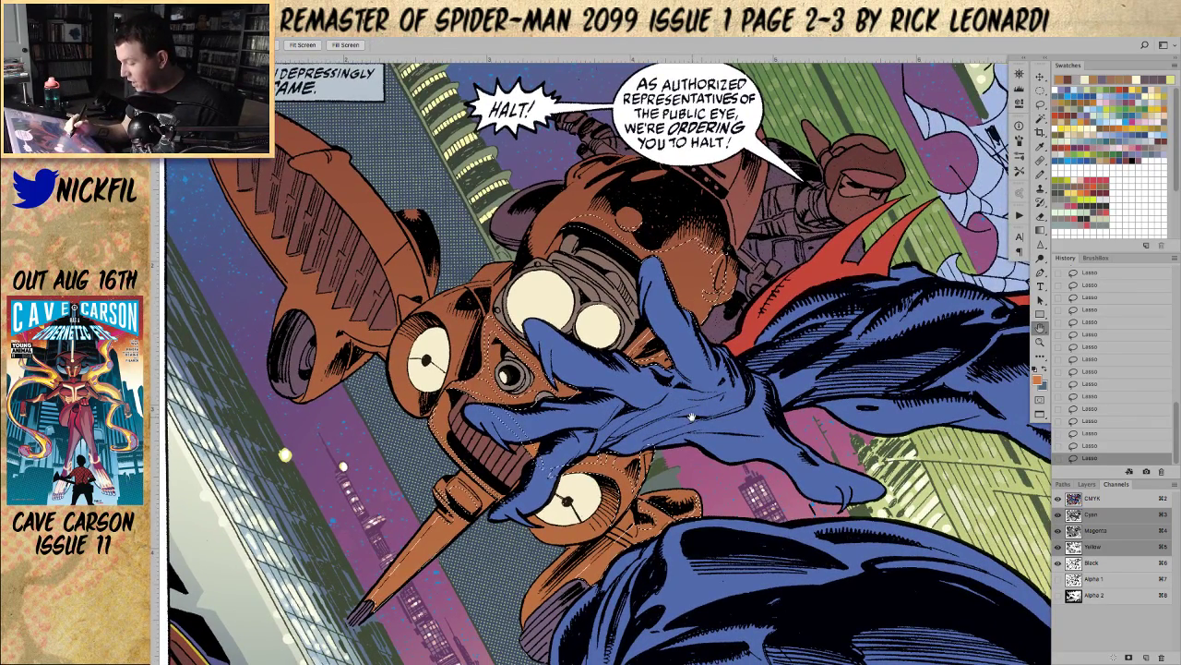
drag(691, 420, 727, 449)
drag(584, 438, 583, 431)
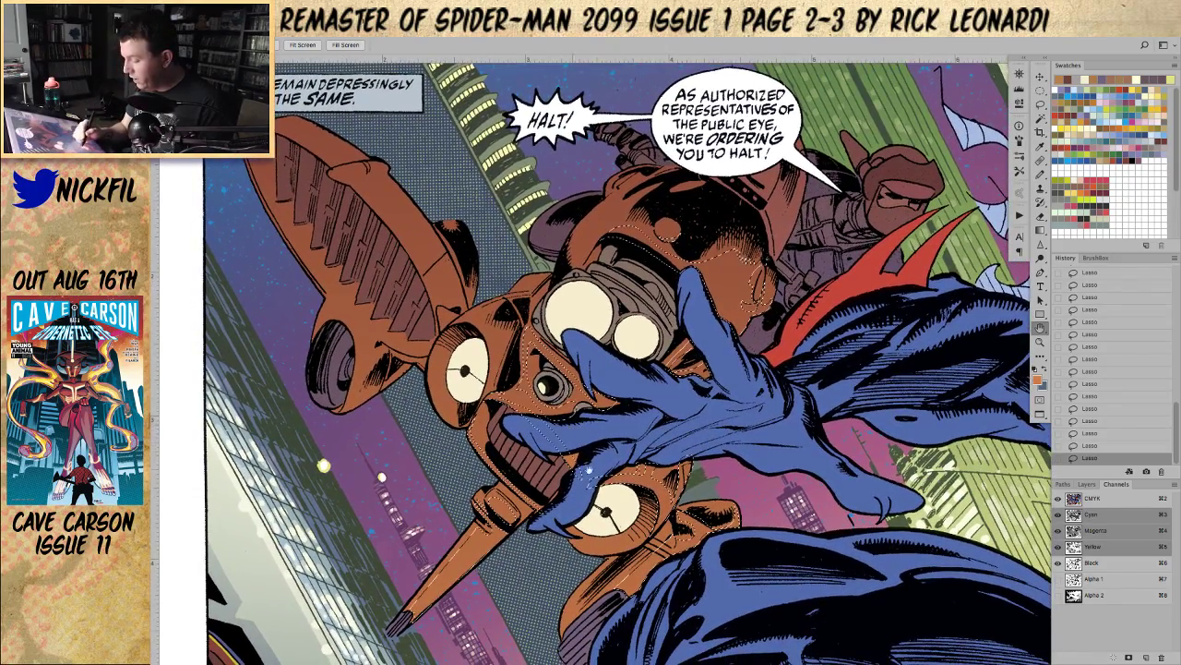
click(1040, 118)
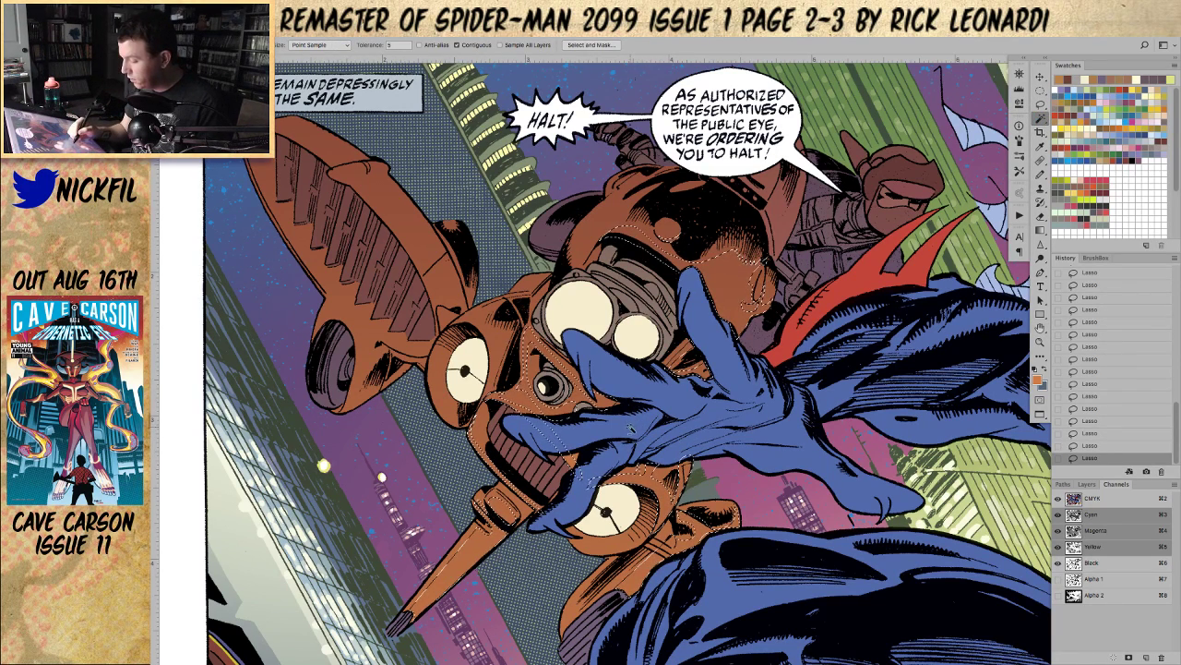
click(641, 417)
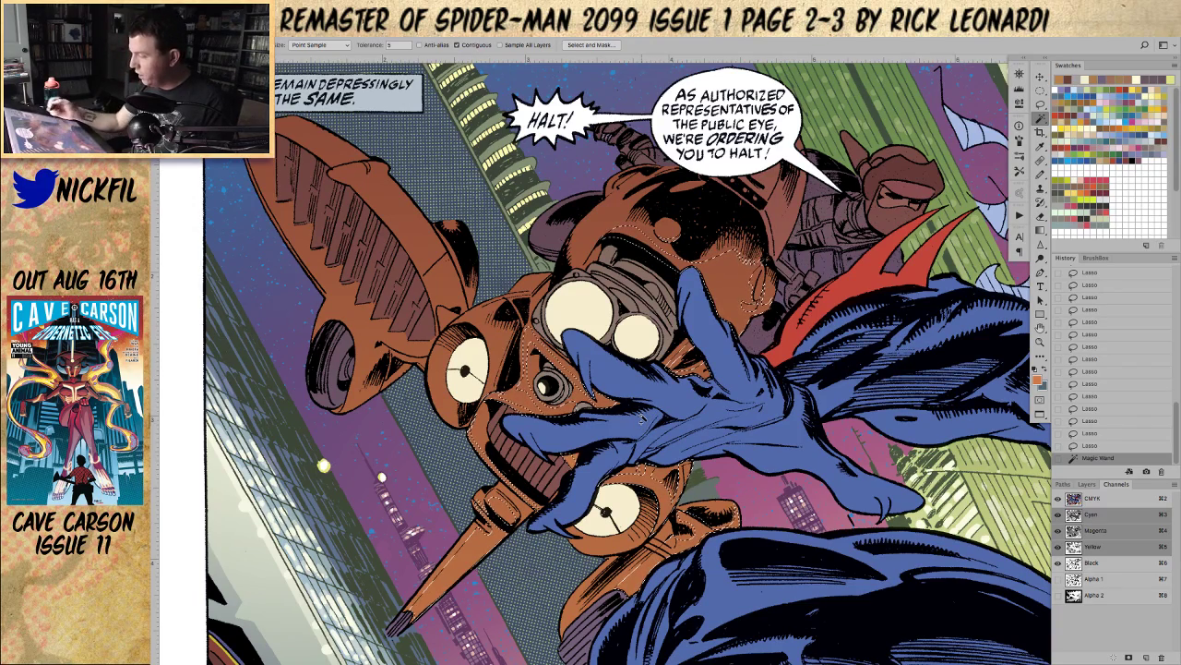
Step: Add highlight shapes on the bike's rounded rear body and near the wing's edge above the upper eye to the Lasso selection
click(1040, 329)
mouse_move(599, 452)
mouse_down()
mouse_move(664, 434)
mouse_move(680, 479)
mouse_up()
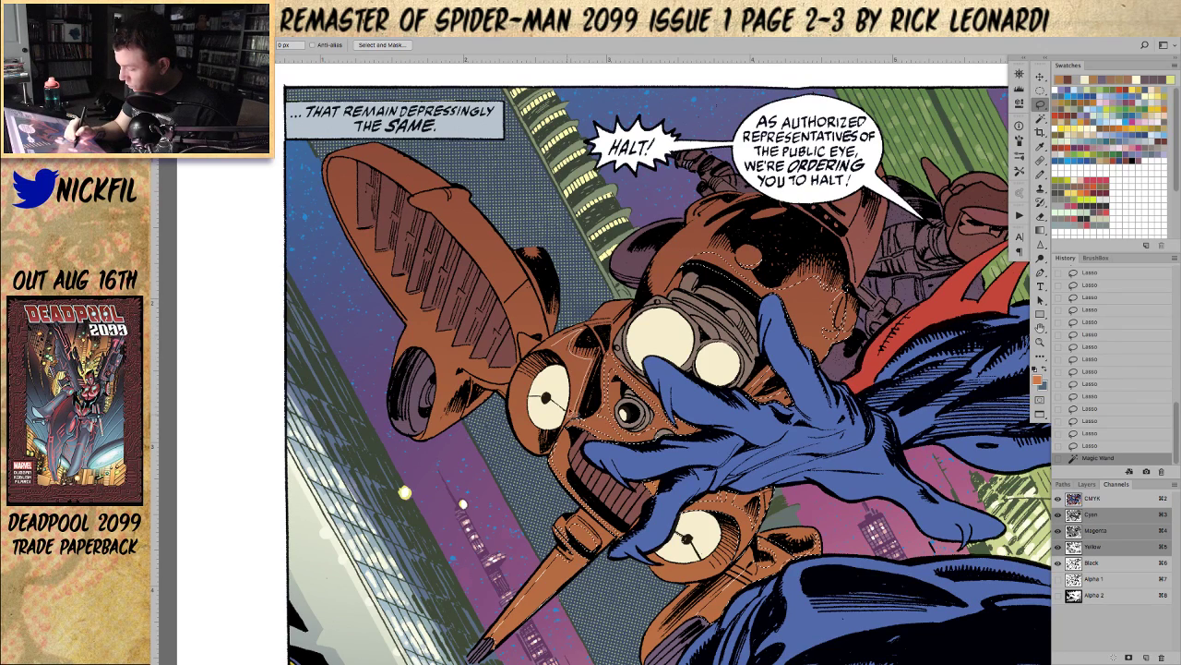
mouse_move(799, 284)
mouse_down()
mouse_move(838, 291)
mouse_move(842, 323)
mouse_up()
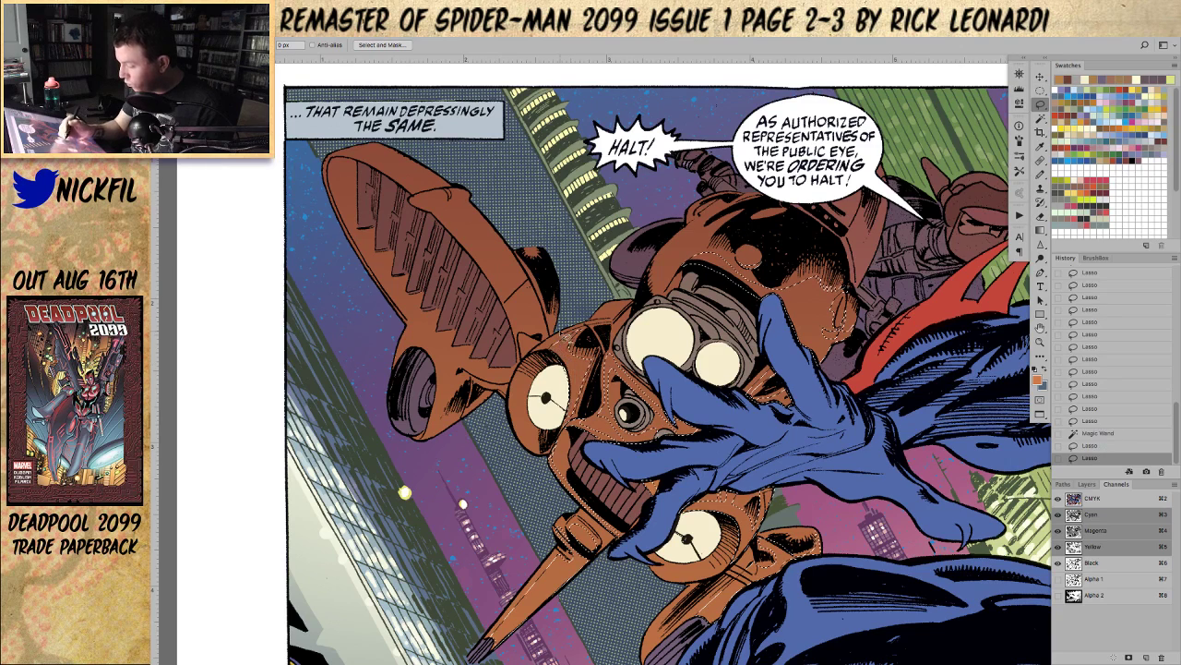
drag(553, 308, 559, 317)
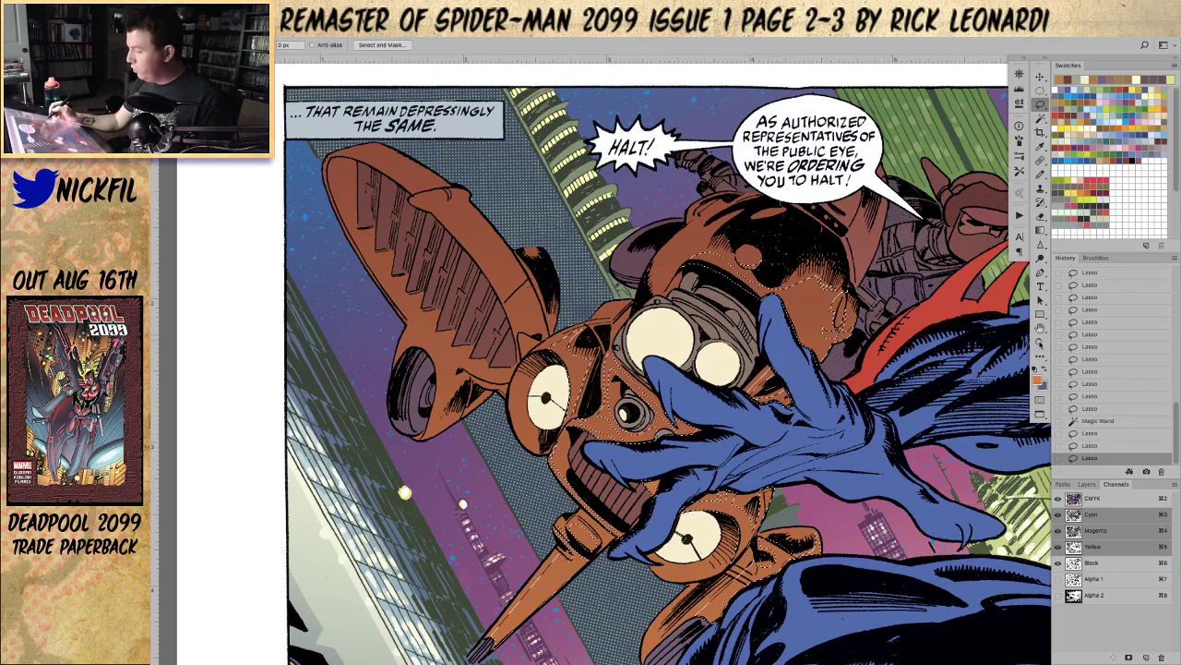
Step: Add highlight shapes on the wing's round thruster housing, its lower edge and the wing's outer rim to the Lasso selection
key(h)
drag(638, 458, 777, 19)
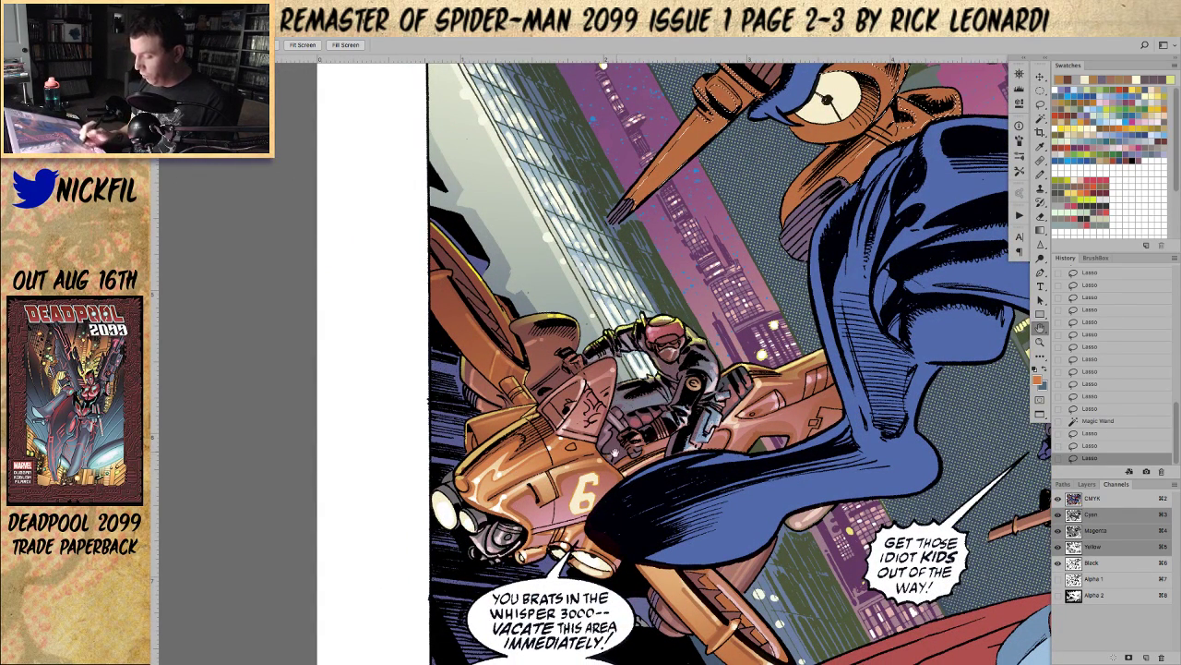
drag(752, 300, 602, 646)
drag(707, 413, 675, 511)
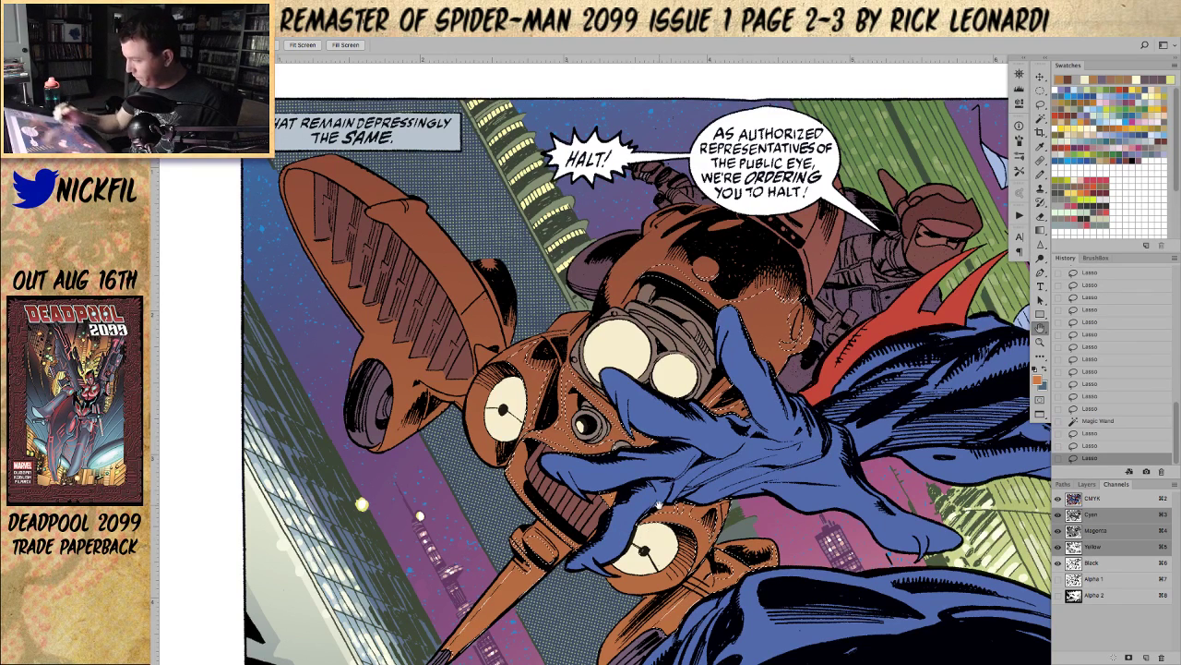
click(1041, 106)
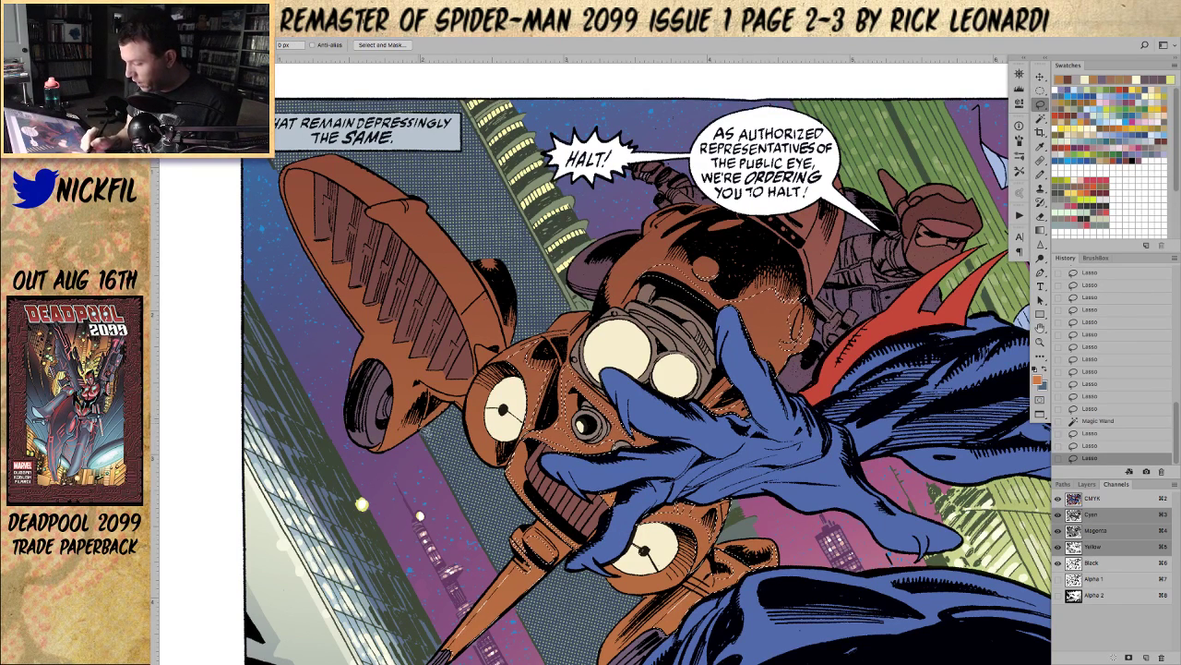
mouse_move(441, 407)
mouse_down()
mouse_move(396, 429)
mouse_move(394, 400)
mouse_move(381, 452)
mouse_move(431, 428)
mouse_move(452, 397)
mouse_move(433, 416)
mouse_move(451, 408)
mouse_move(448, 417)
mouse_move(407, 447)
mouse_move(383, 455)
mouse_move(420, 426)
mouse_move(376, 448)
mouse_move(391, 454)
mouse_move(375, 449)
mouse_up()
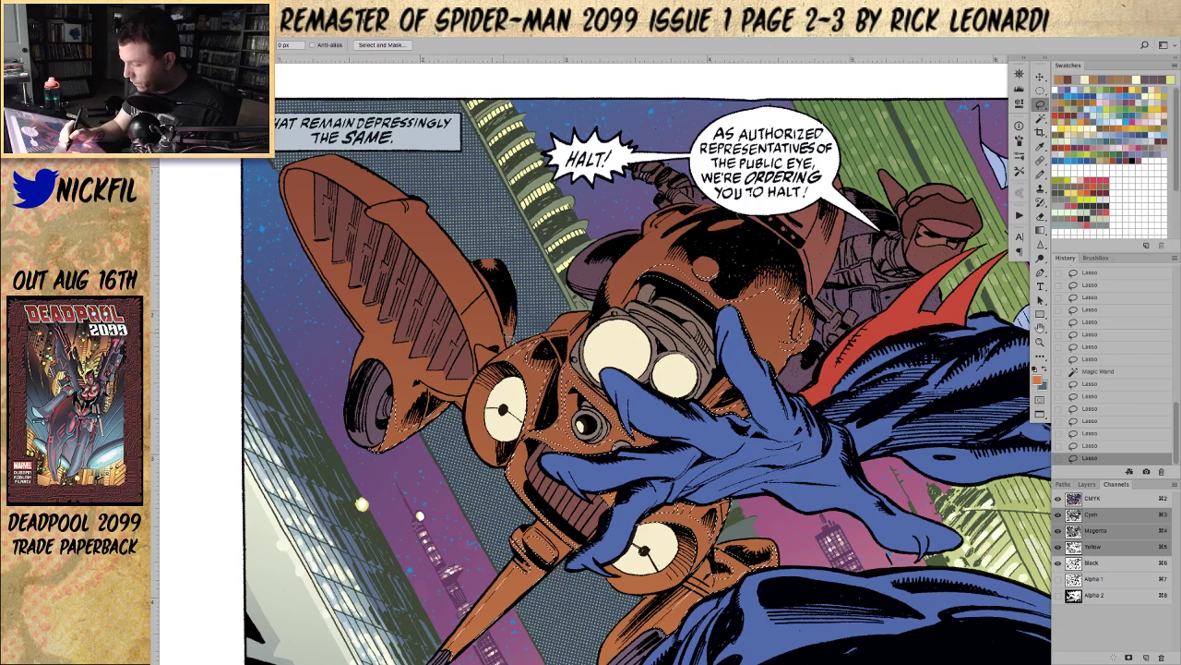
drag(517, 348, 507, 329)
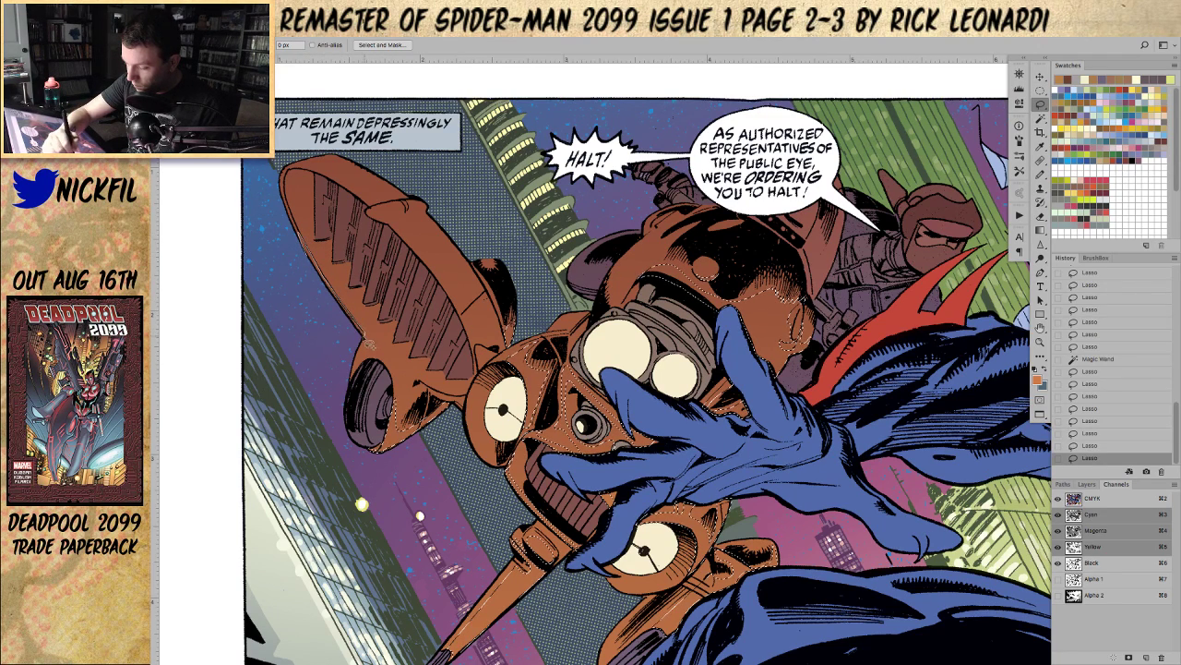
drag(297, 225, 288, 189)
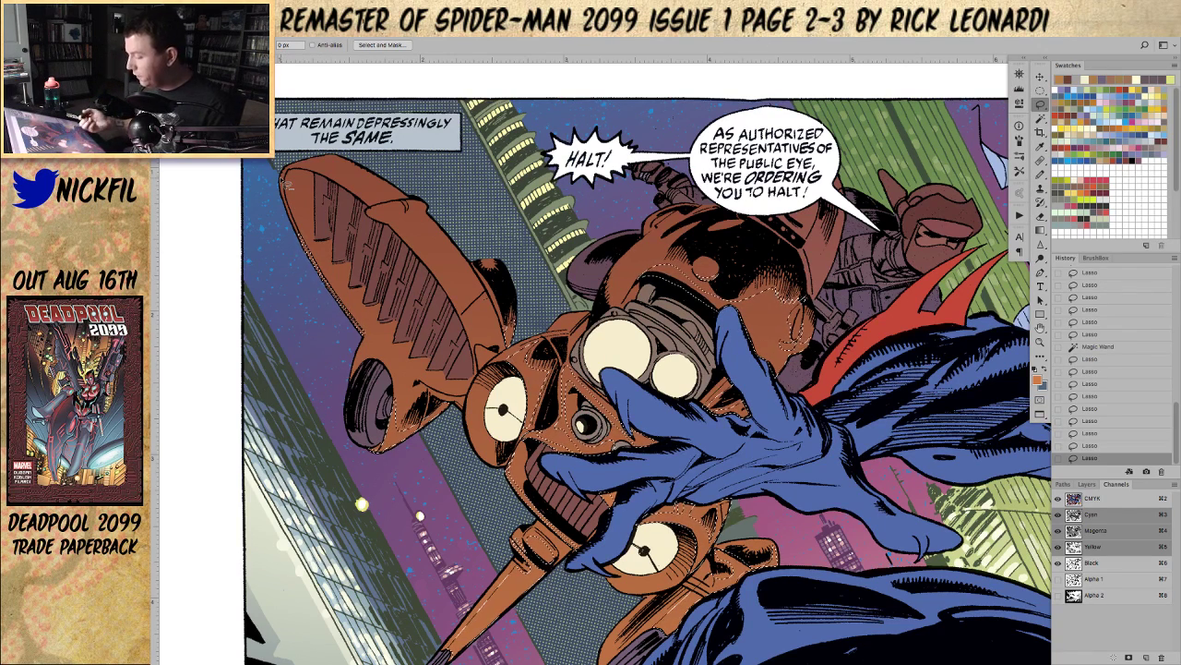
Step: Add a highlight shape on the strut joining the thruster housing to the upper eye to the Lasso selection
key(space)
drag(680, 485, 640, 394)
drag(566, 353, 613, 418)
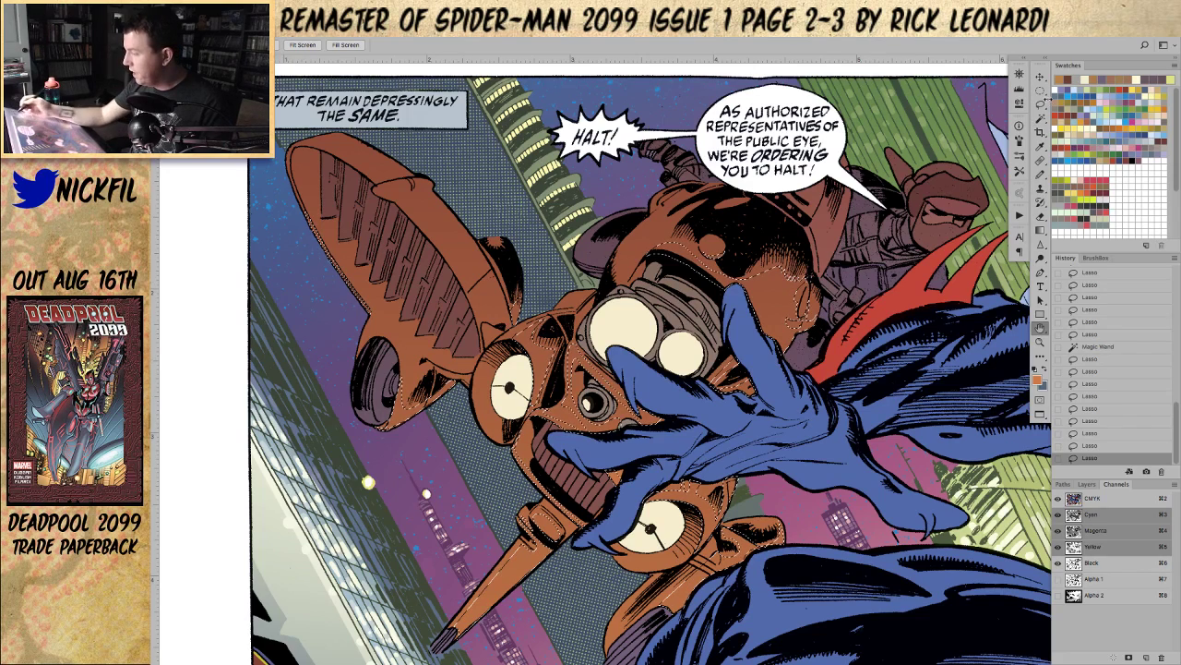
click(1042, 104)
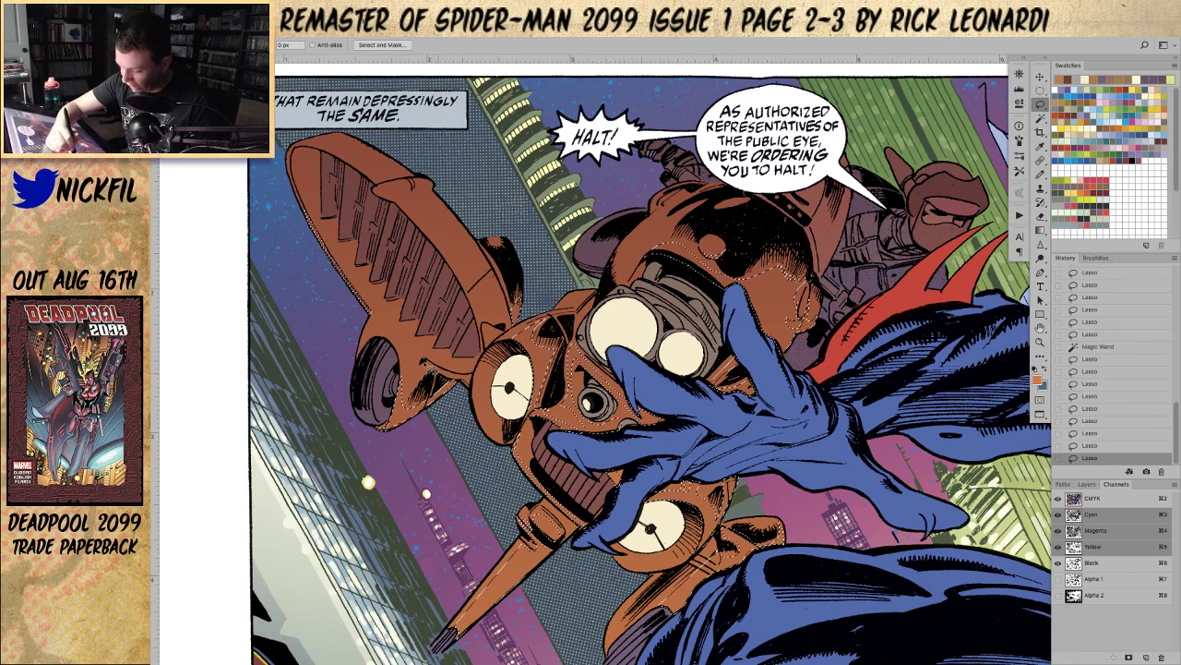
mouse_move(444, 373)
mouse_down()
mouse_move(426, 362)
mouse_move(474, 393)
mouse_move(479, 374)
mouse_up()
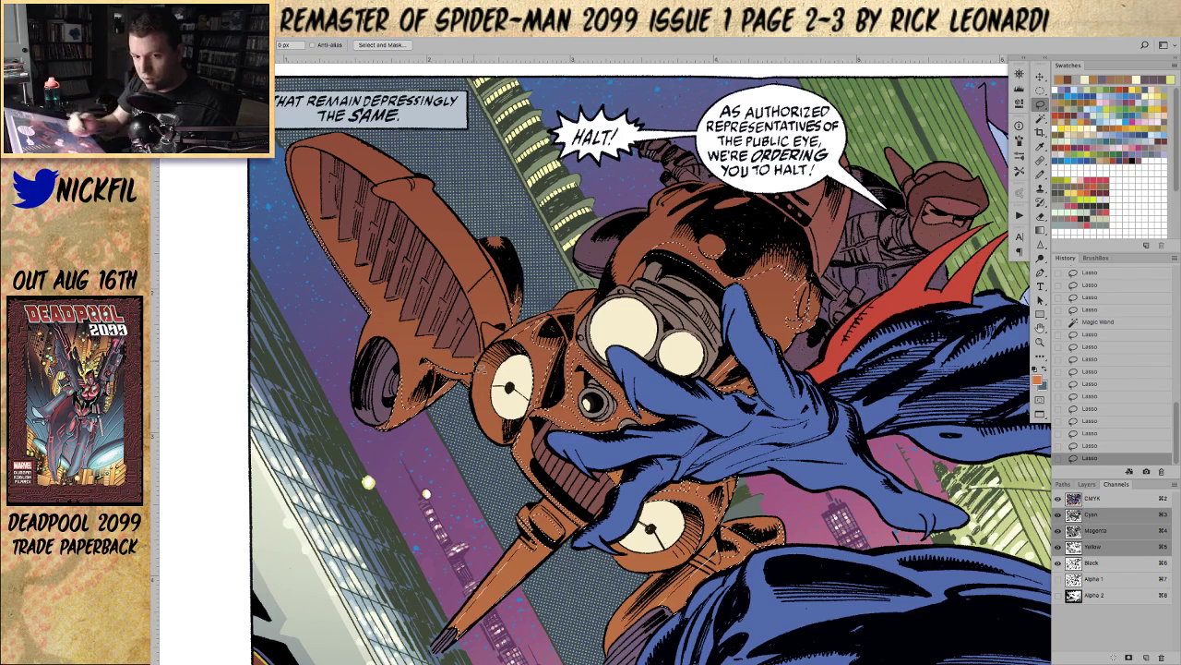
Step: Add highlight shapes on the wing's clamp and along the rim running down from it to the Lasso selection
key(h)
drag(644, 407, 658, 471)
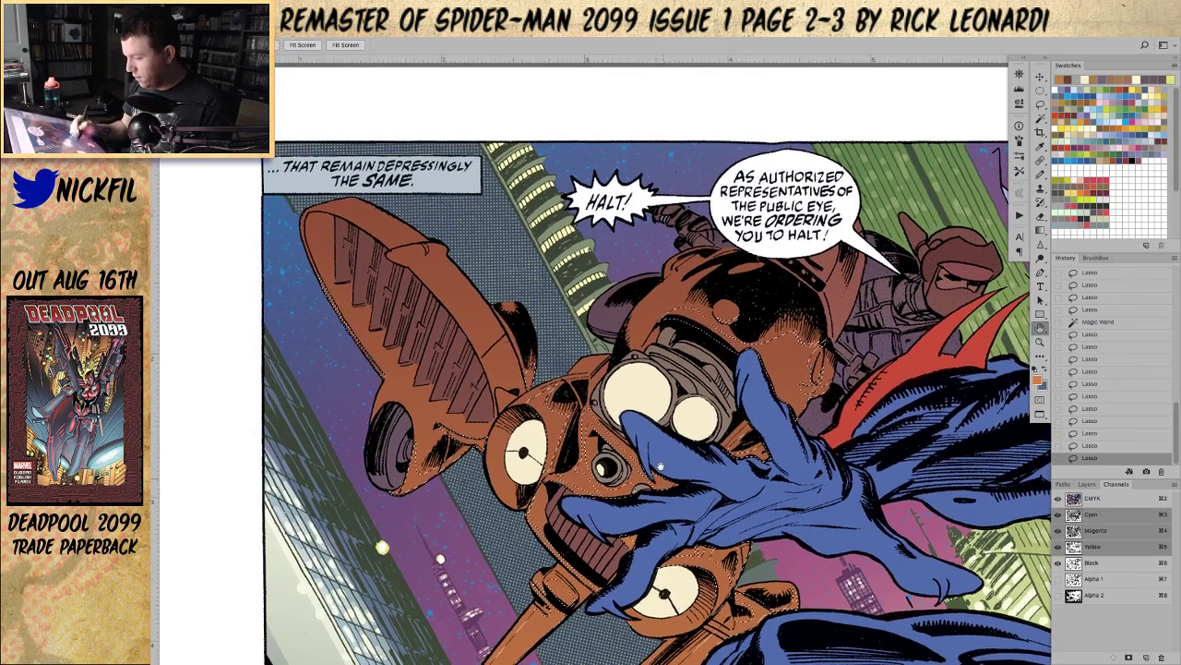
key(l)
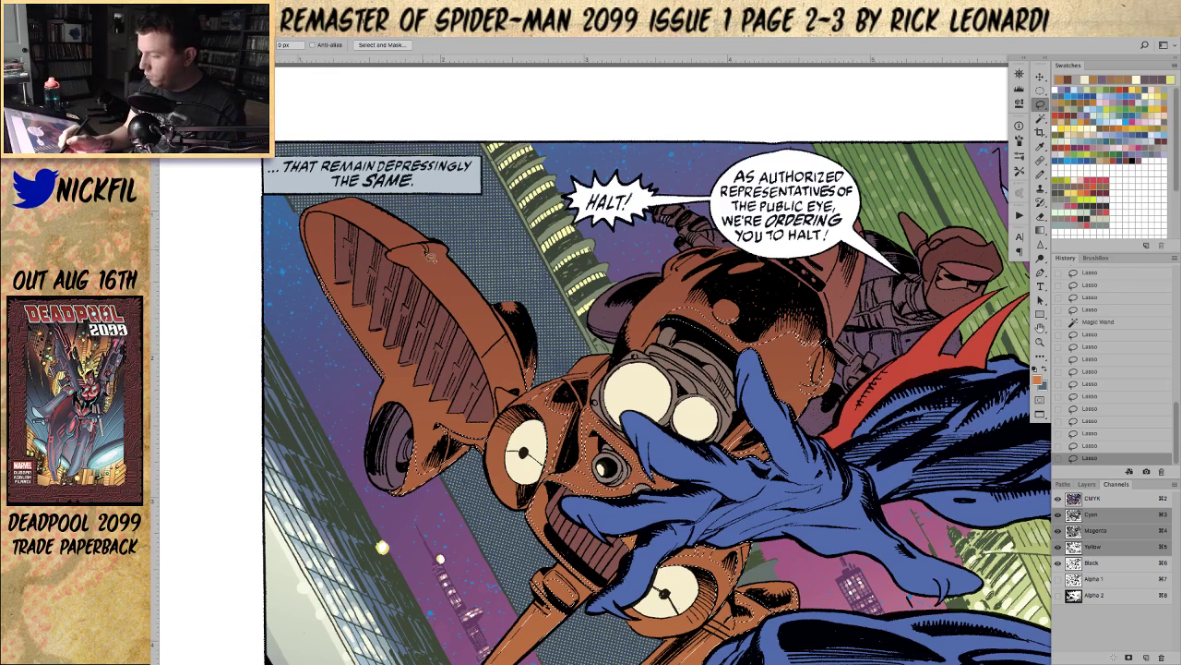
mouse_move(435, 247)
mouse_down()
mouse_move(401, 267)
mouse_move(441, 261)
mouse_move(464, 235)
mouse_move(438, 276)
mouse_move(402, 267)
mouse_move(491, 366)
mouse_move(506, 427)
mouse_up()
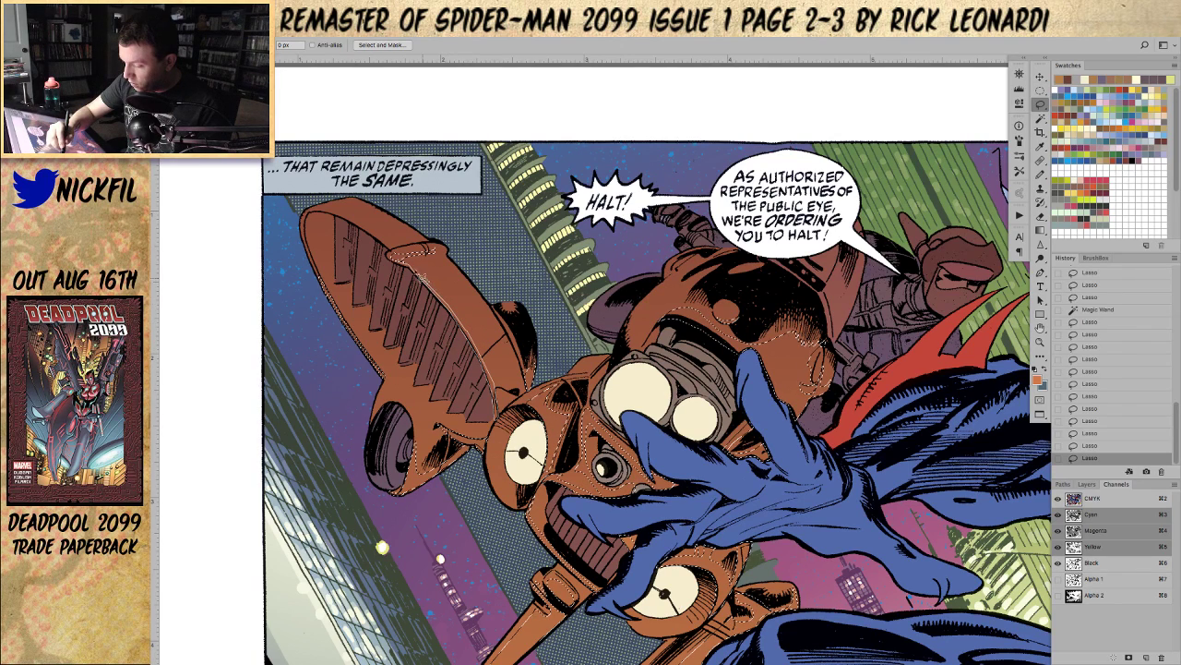
drag(400, 258, 399, 253)
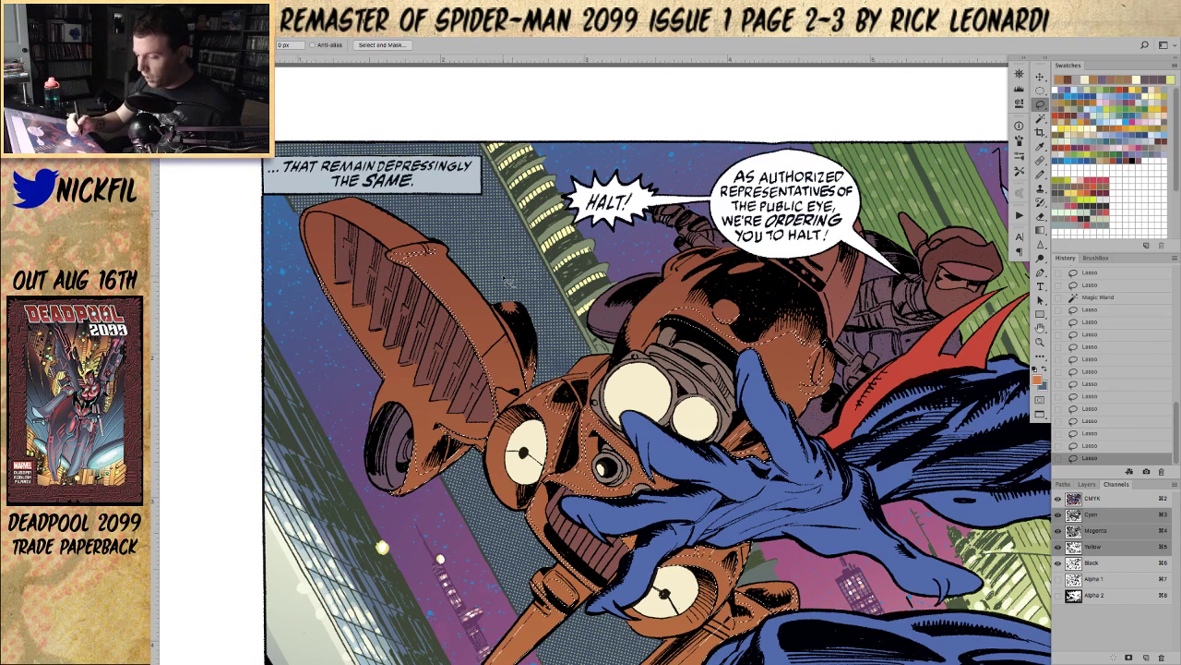
click(1043, 118)
click(1042, 107)
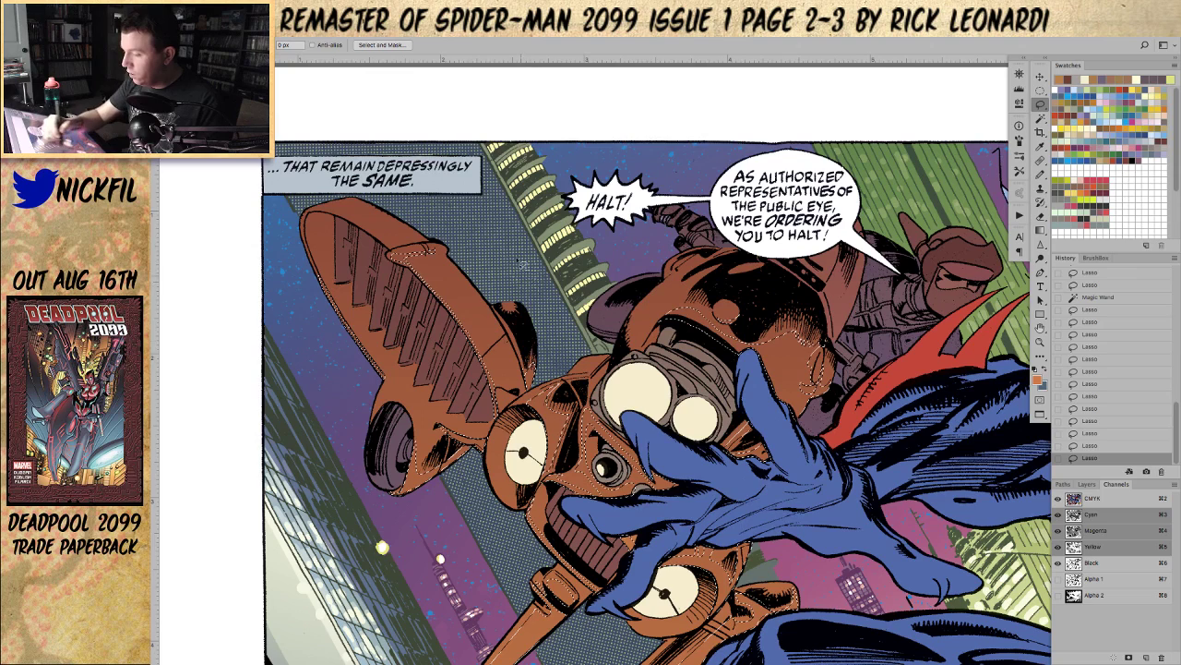
drag(496, 236, 540, 299)
drag(526, 208, 583, 303)
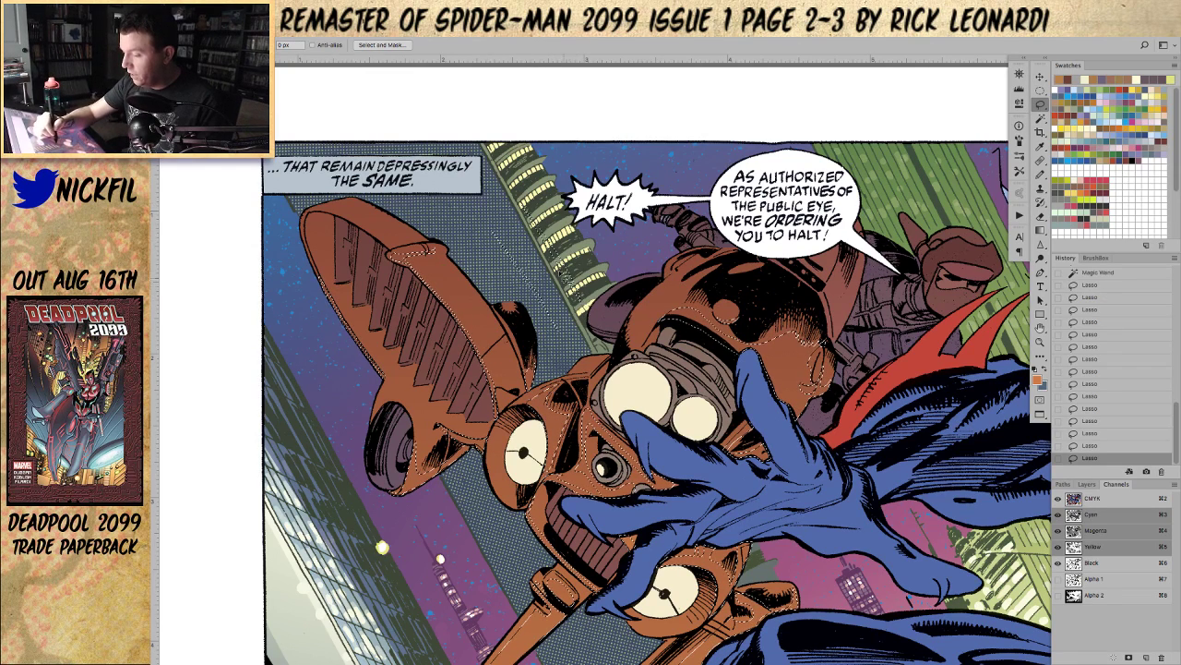
mouse_move(492, 245)
mouse_down()
mouse_move(587, 301)
mouse_move(517, 211)
mouse_up()
drag(552, 325, 500, 236)
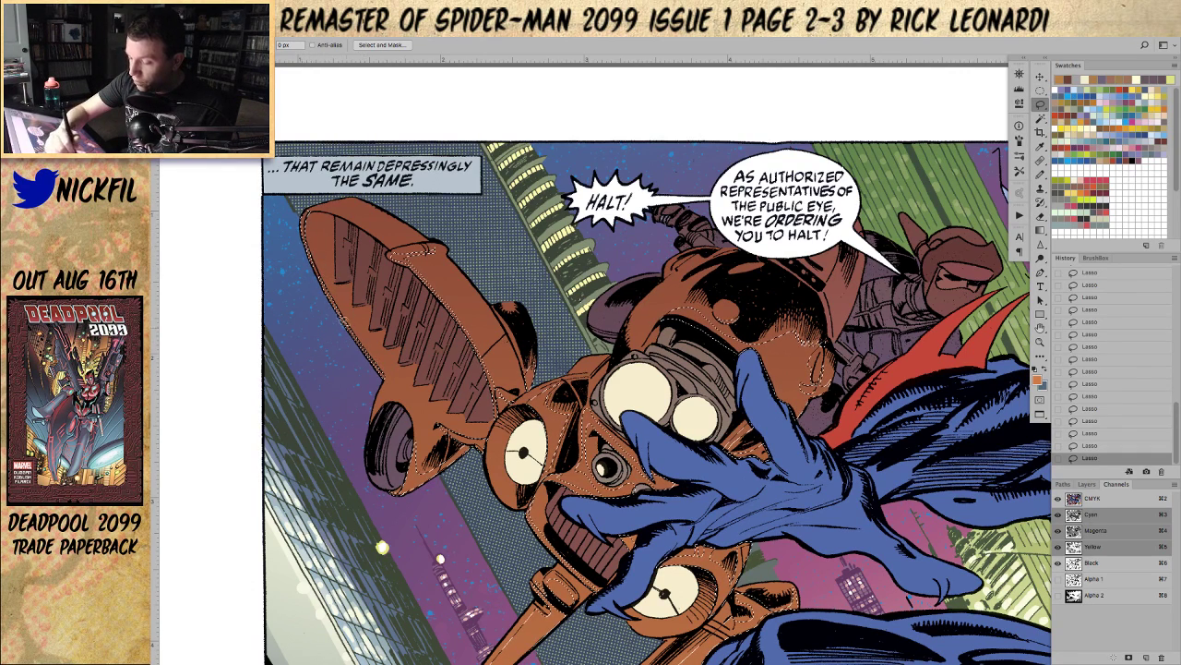
Step: Add a highlight shape along the inner rim at the wing's tip to the Lasso selection
drag(324, 216, 384, 246)
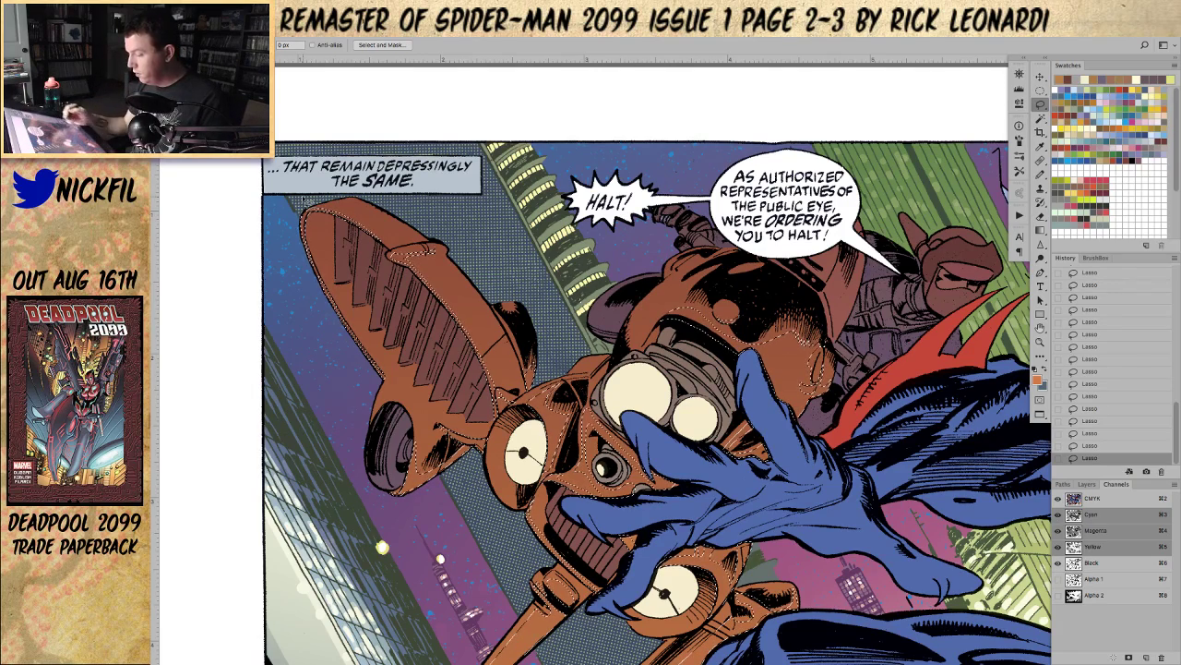
Step: Brighten the selected bike highlights with orange Screen-mode gradients at 100% opacity, and deselect
key(z)
alt+click(692, 515)
alt+click(689, 517)
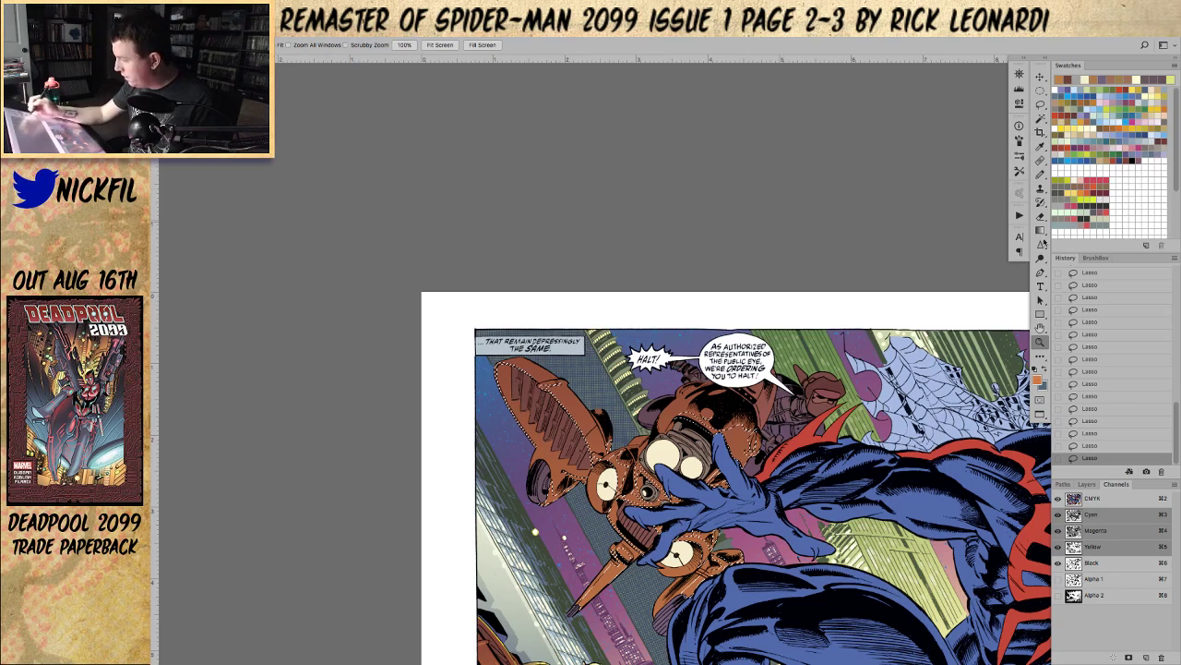
drag(843, 537, 591, 212)
alt+click(773, 407)
alt+click(774, 408)
alt+click(773, 408)
alt+click(774, 408)
key(space)
drag(761, 464, 516, 411)
key(z)
click(541, 499)
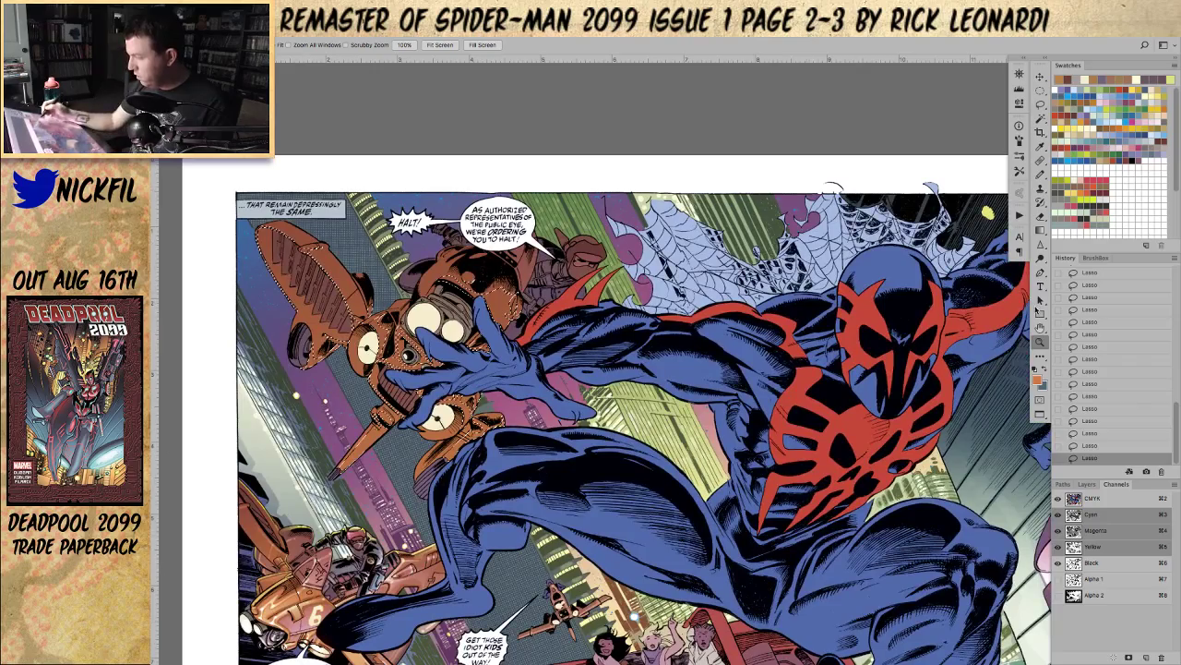
key(space)
drag(928, 328, 998, 270)
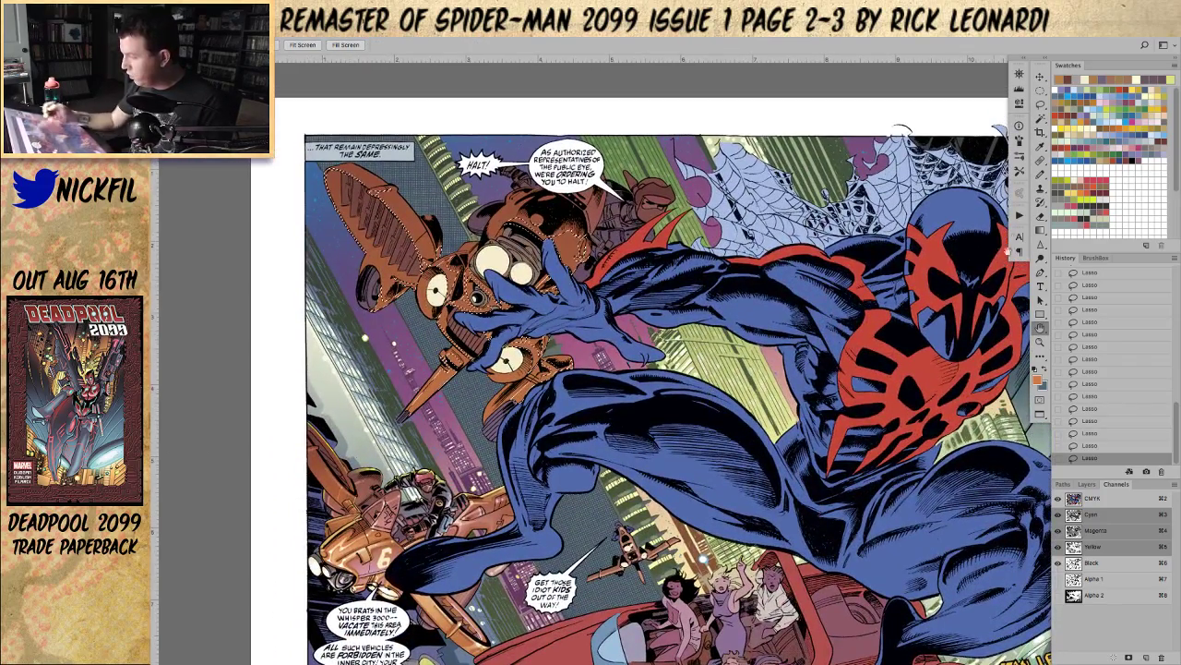
click(1041, 230)
click(365, 46)
click(366, 46)
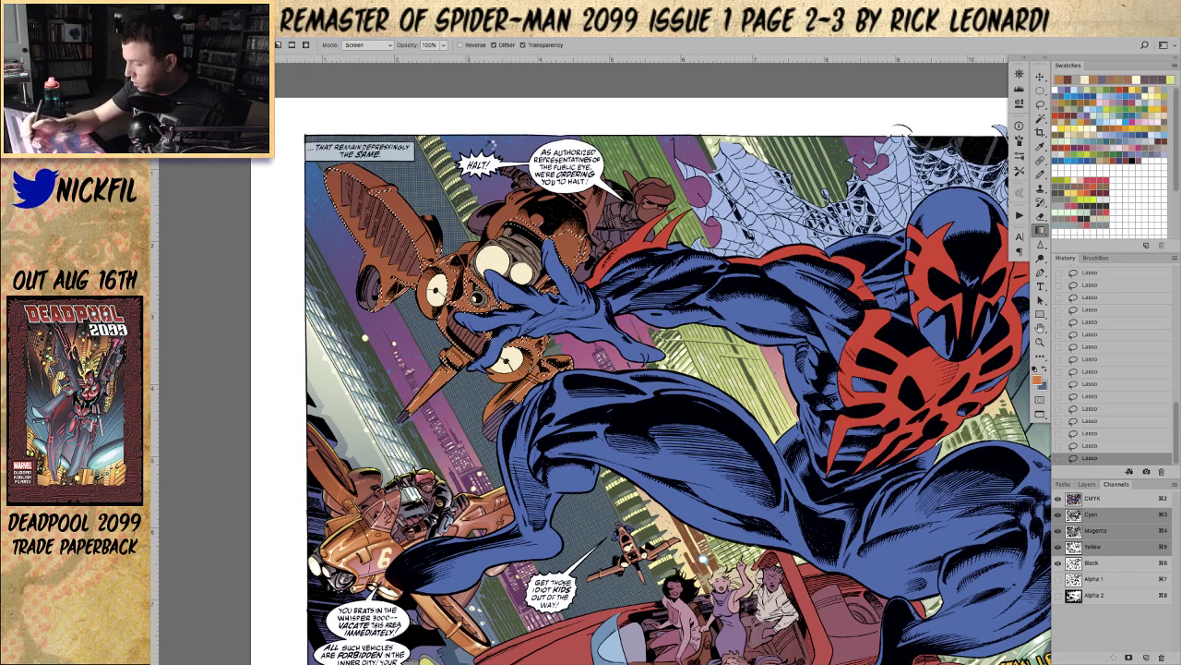
drag(494, 481, 509, 424)
key(ctrl+d)
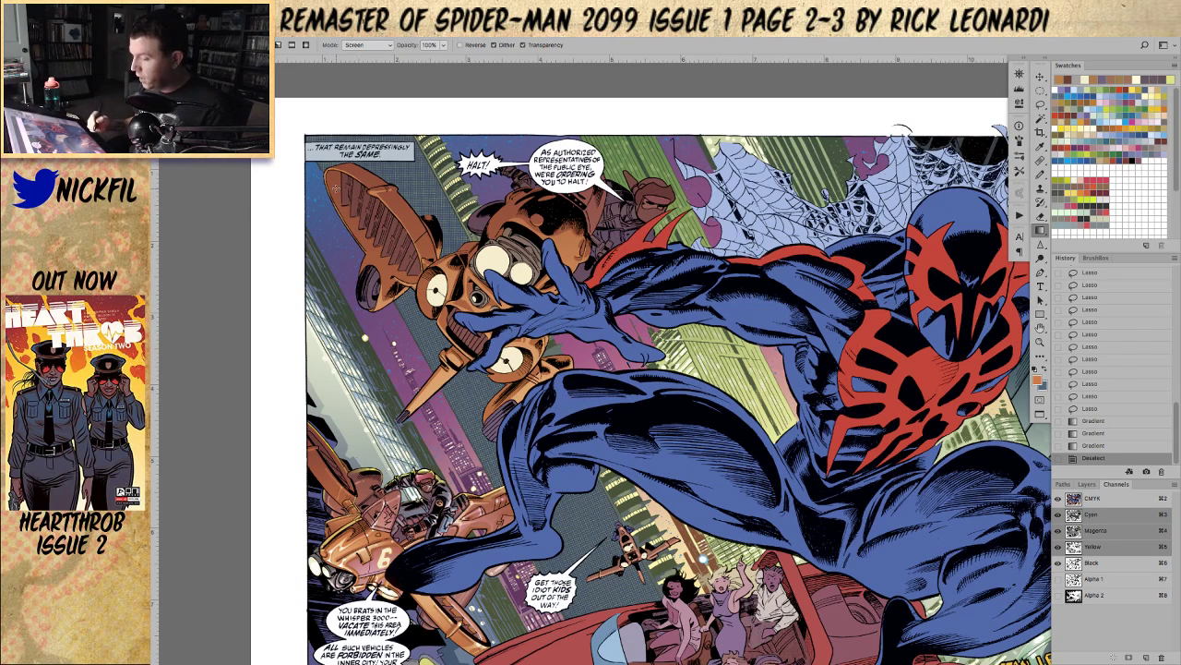
Step: Select a shadow area along the bike's pointed spike and collar with the Lasso
click(1041, 327)
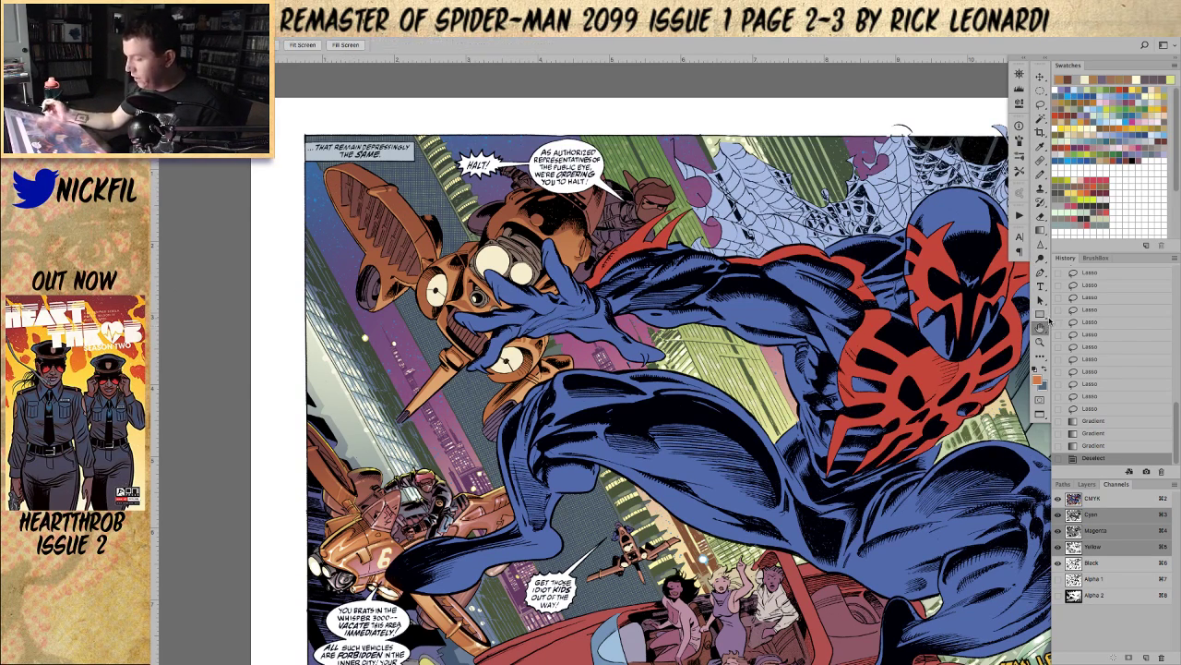
key(ctrl+0)
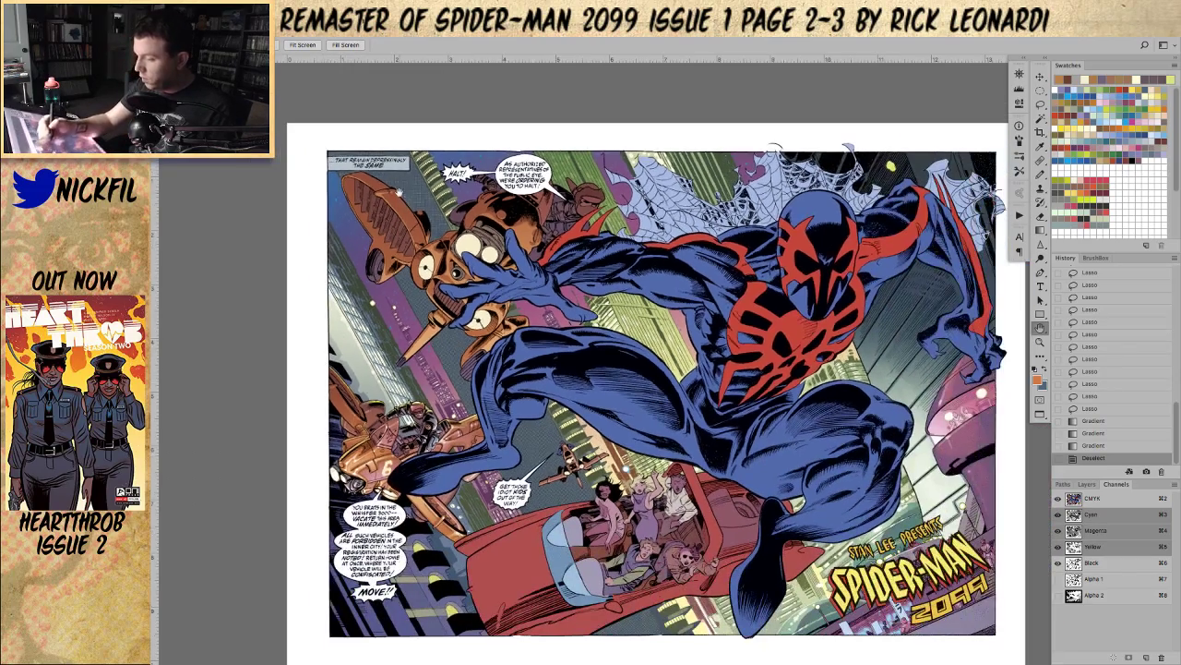
drag(456, 380, 509, 419)
click(480, 374)
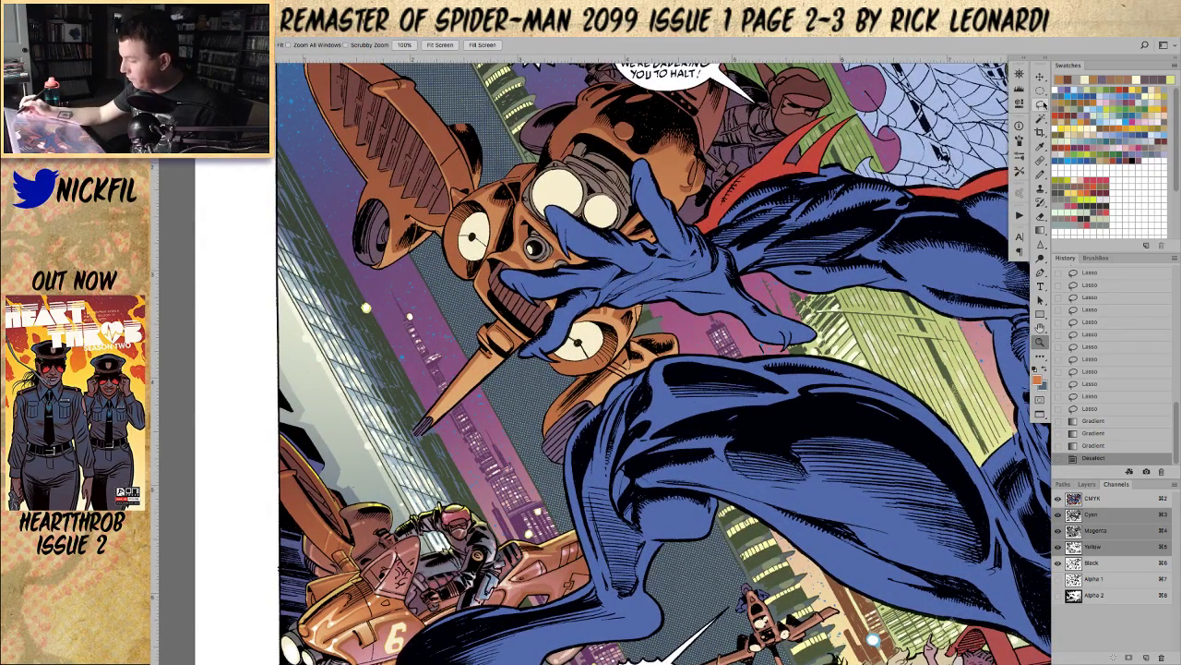
click(1040, 104)
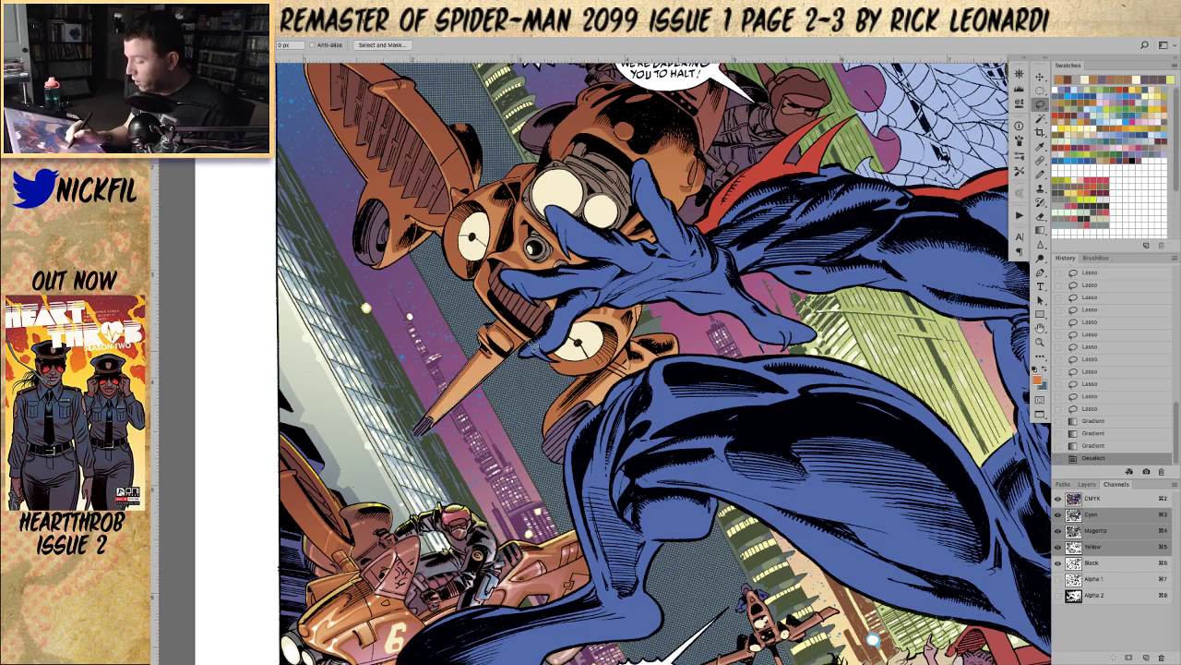
drag(526, 347, 501, 324)
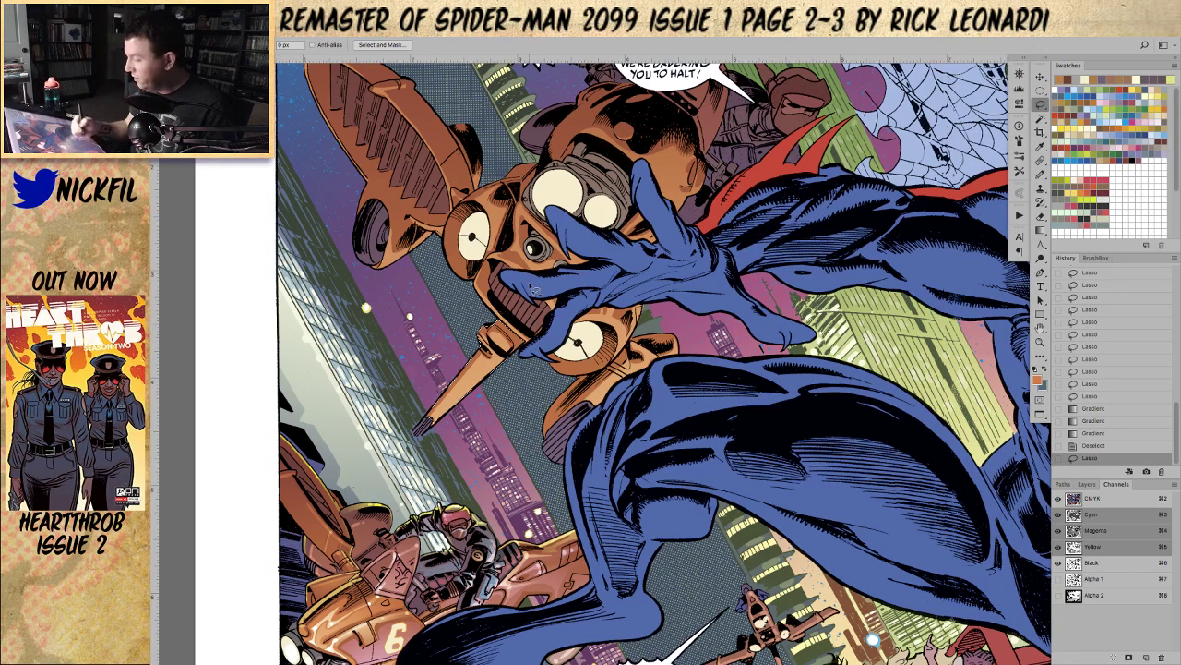
Step: Darken the selected spike area with a dark reddish-brown gradient in Multiply mode at 100% opacity
key(z)
alt+click(646, 455)
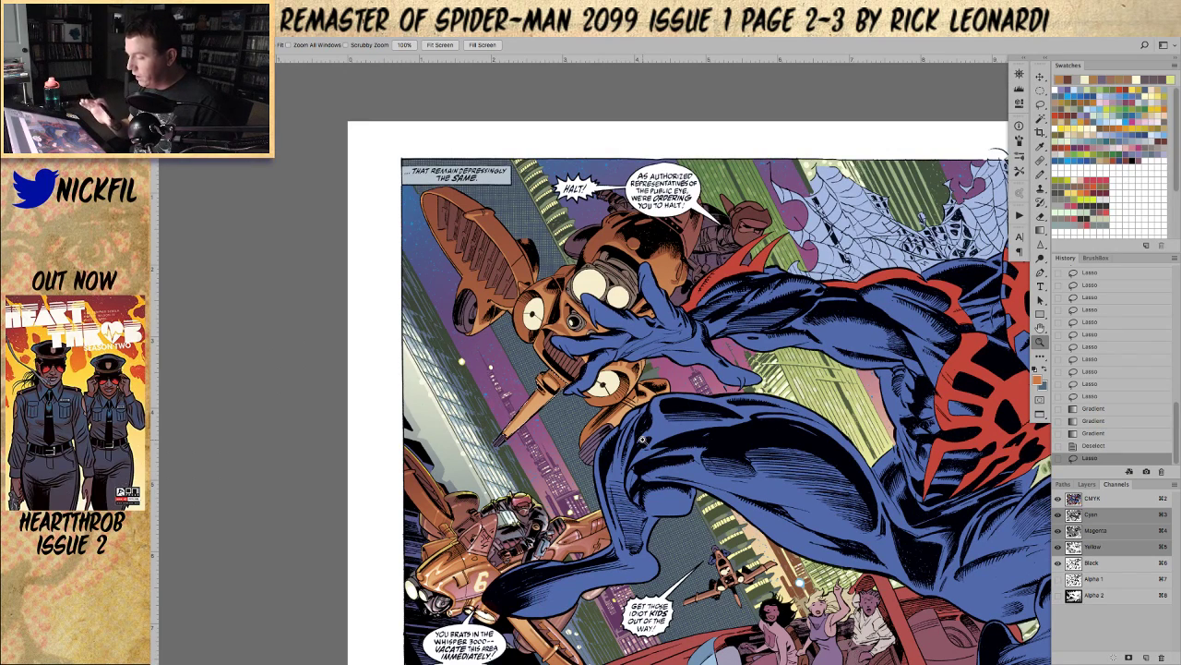
key(g)
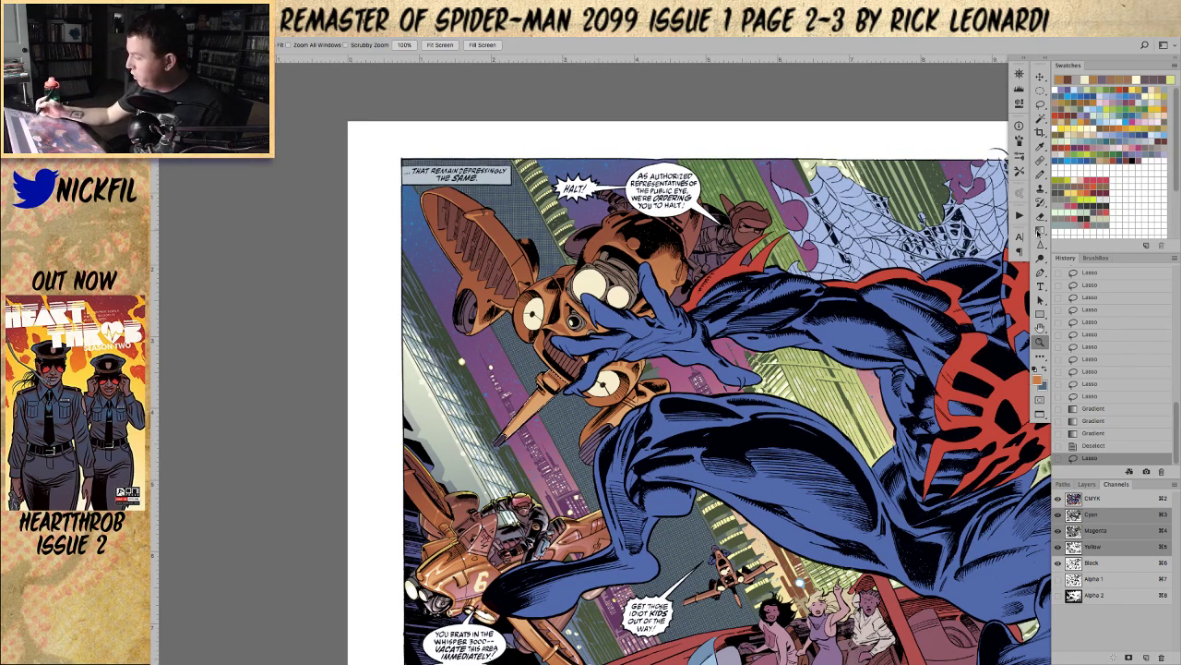
click(1152, 81)
click(367, 45)
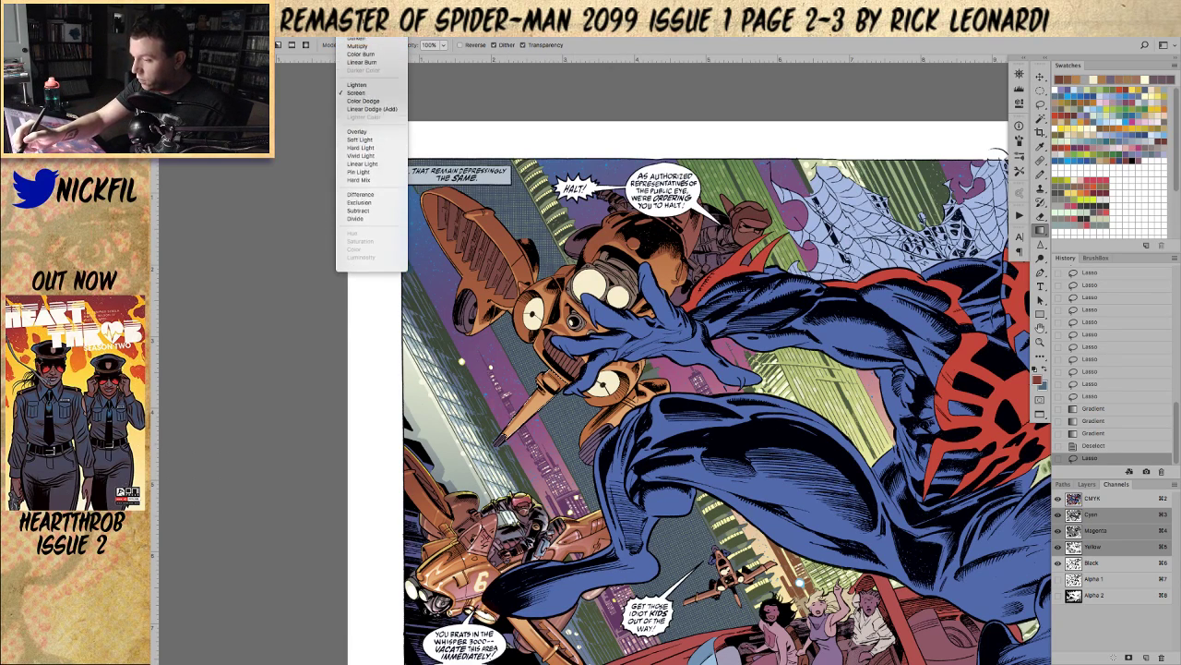
click(357, 50)
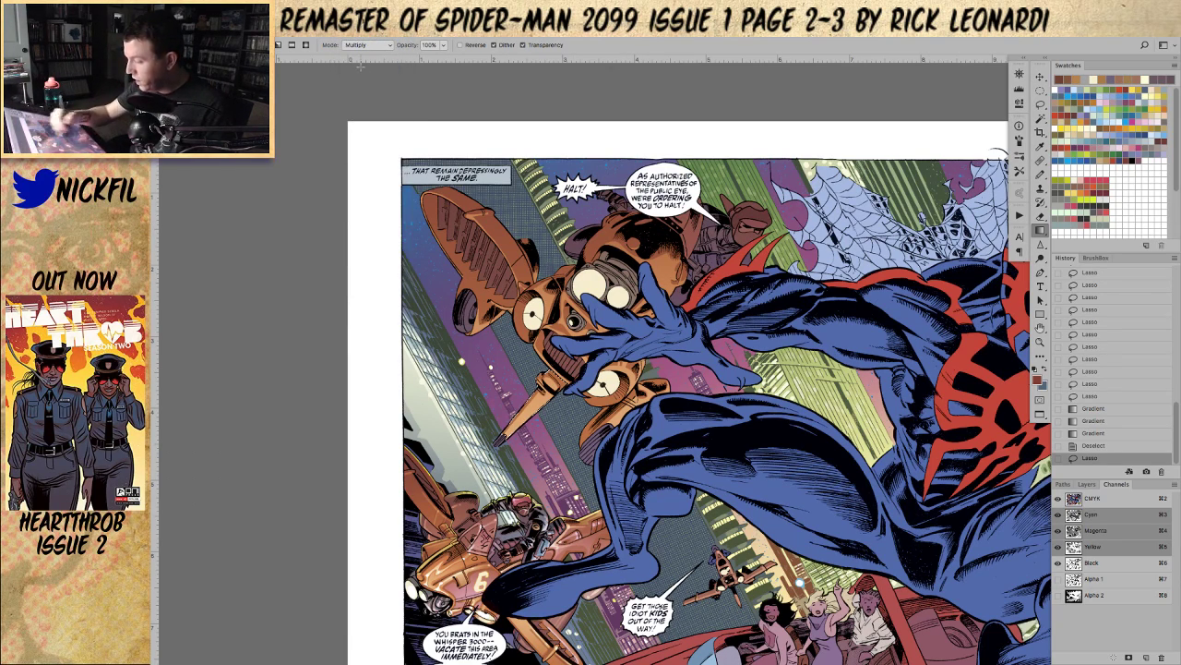
drag(546, 332, 531, 432)
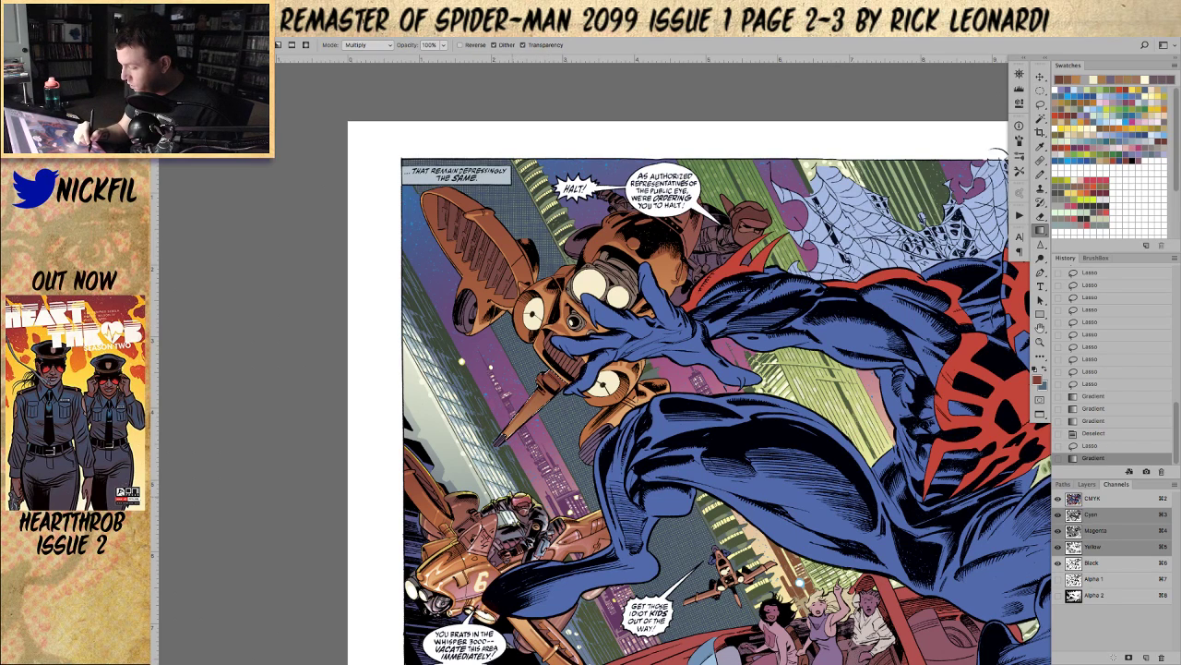
Step: Deselect the spike, then select highlight shapes across the bike's rounded body above the hero's fingers with the Lasso and Magic Wand
key(ctrl+d)
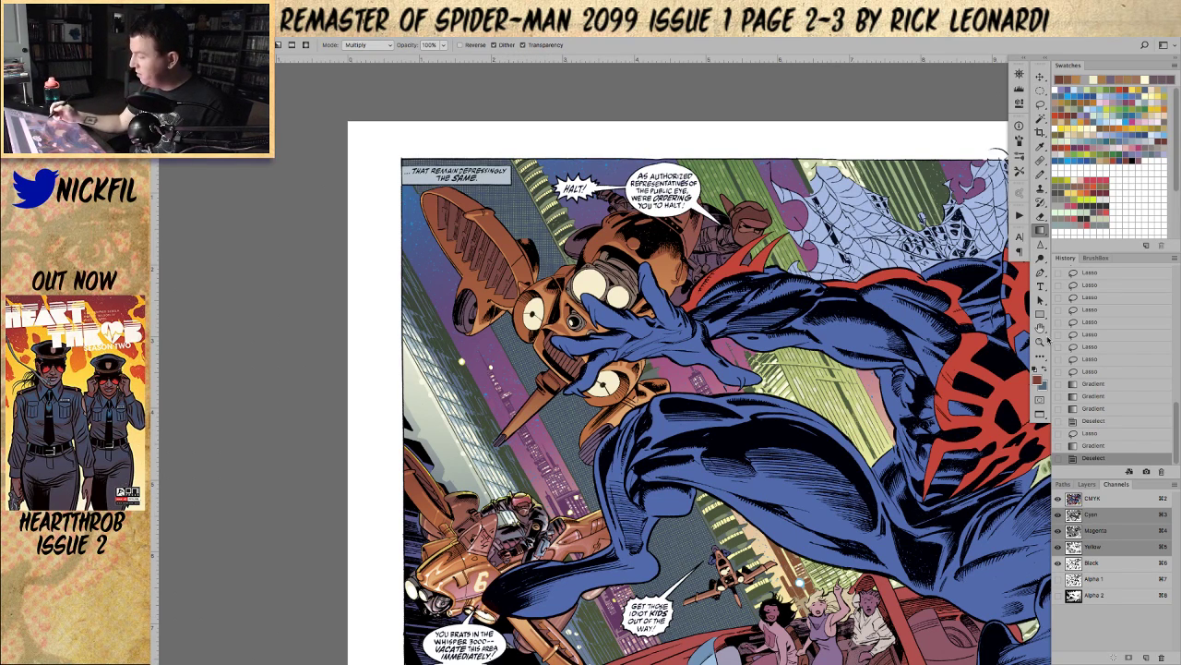
click(1041, 331)
drag(528, 321, 423, 338)
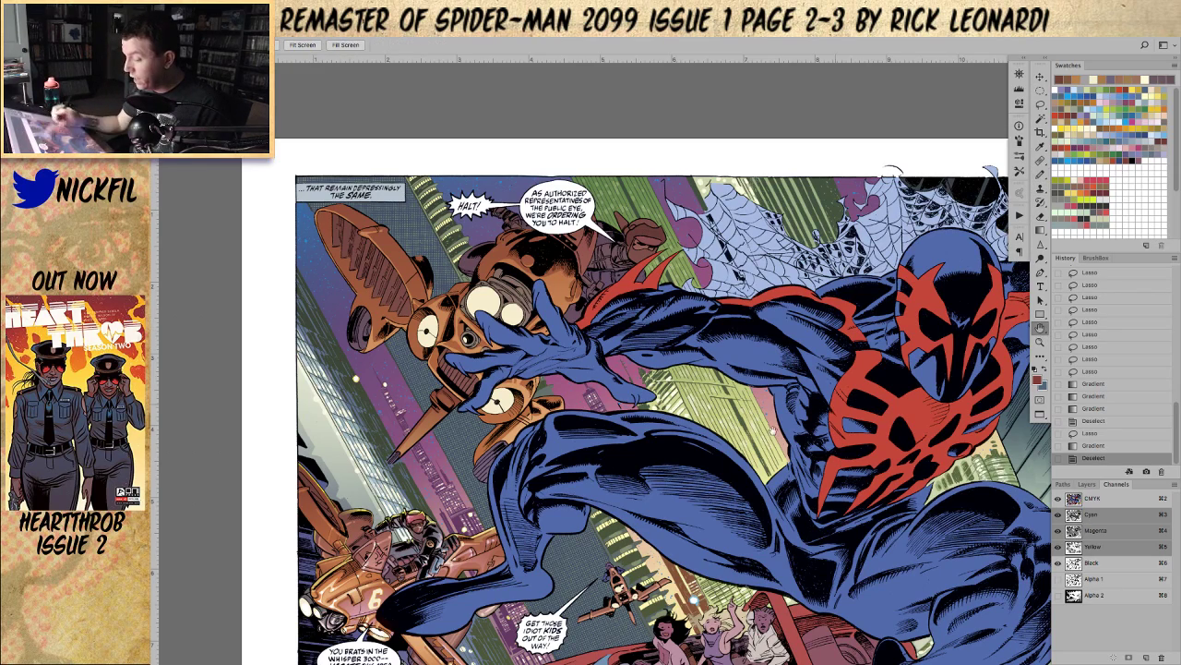
drag(543, 443, 588, 467)
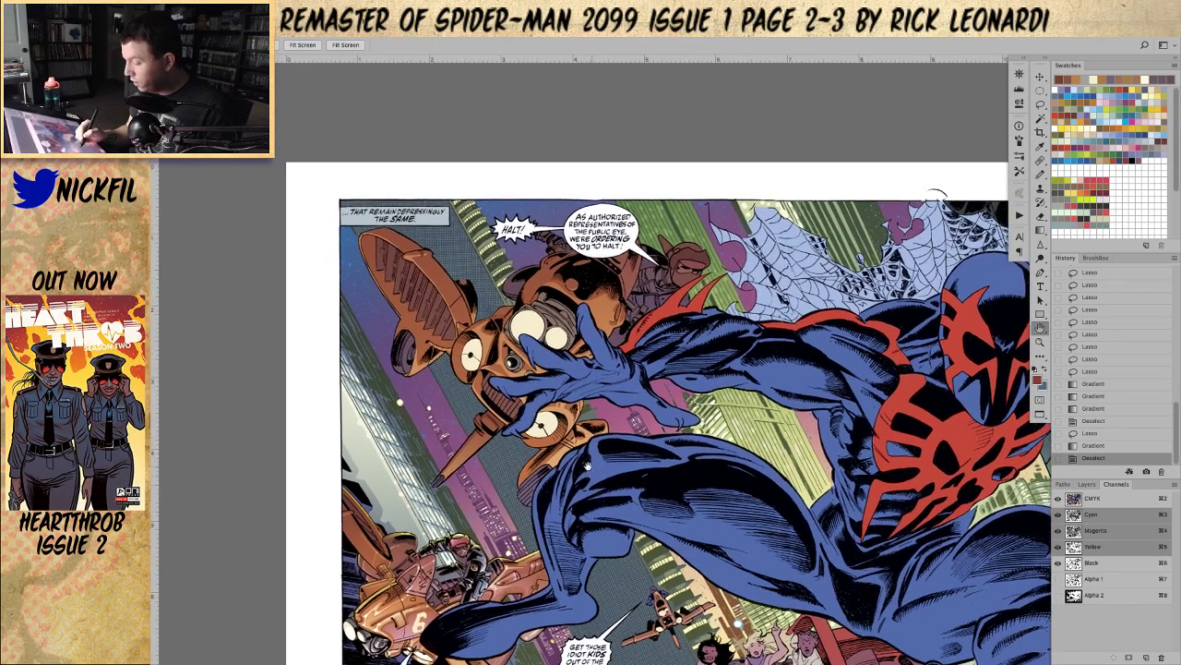
click(1041, 341)
click(596, 382)
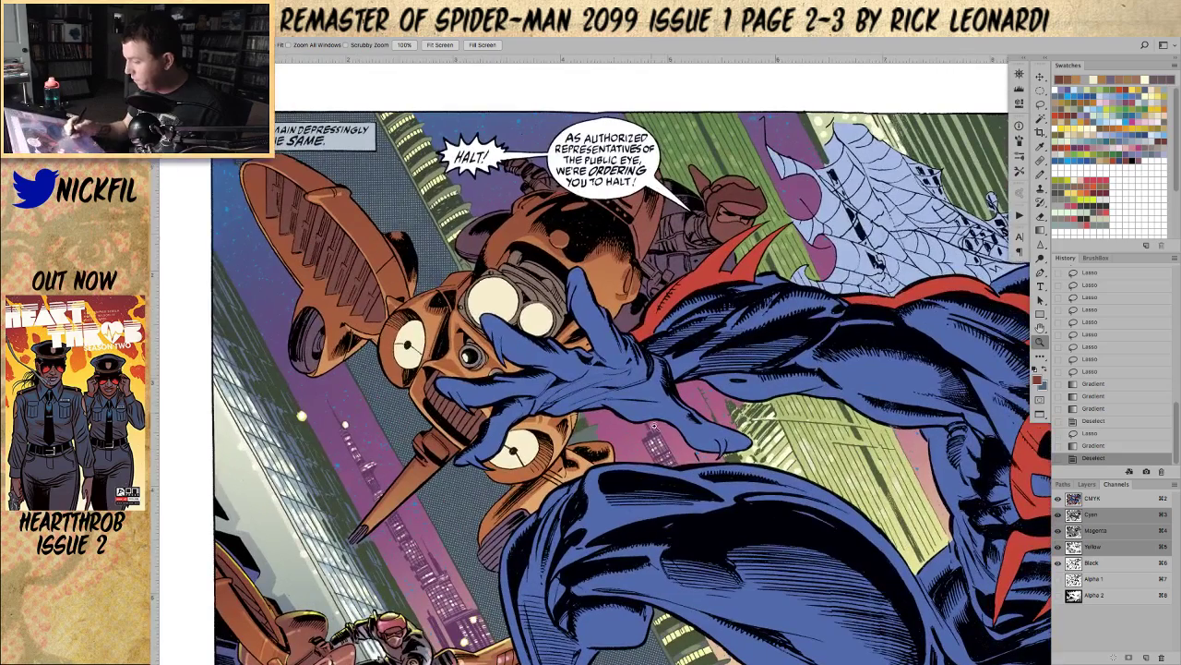
click(1041, 104)
click(1040, 328)
drag(653, 329, 643, 413)
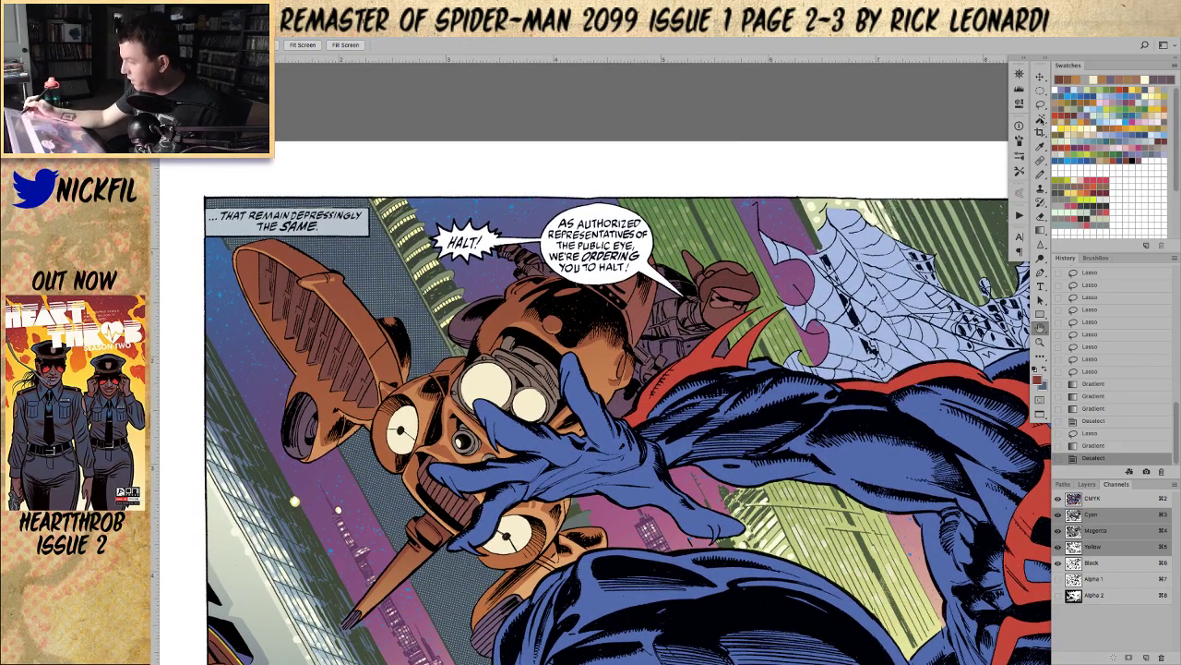
click(1042, 105)
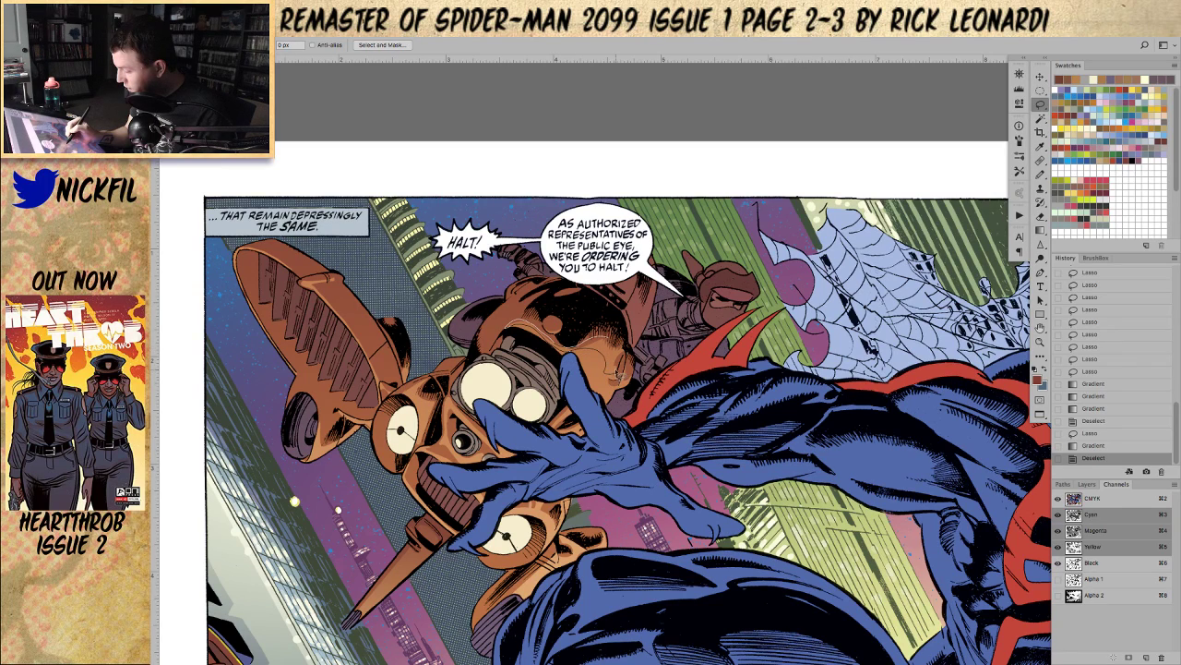
mouse_move(611, 343)
mouse_down()
mouse_move(554, 347)
mouse_move(633, 366)
mouse_up()
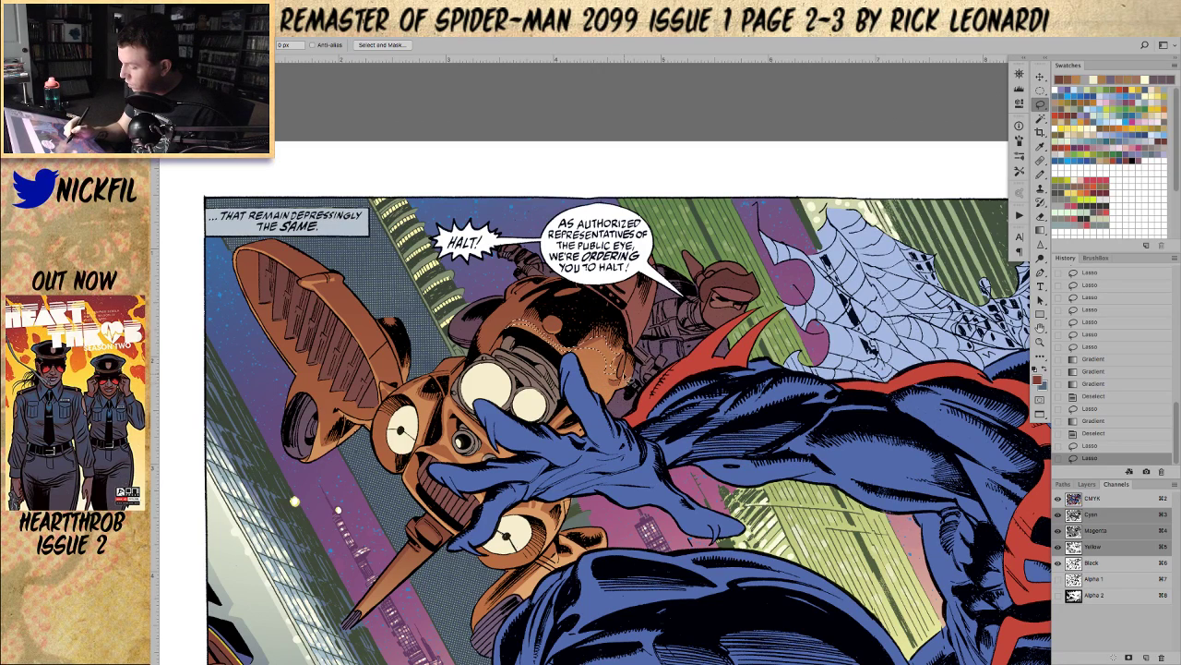
mouse_move(575, 368)
mouse_down()
mouse_move(603, 420)
mouse_move(634, 373)
mouse_move(617, 384)
mouse_move(634, 389)
mouse_move(611, 403)
mouse_move(629, 388)
mouse_move(573, 346)
mouse_move(611, 385)
mouse_up()
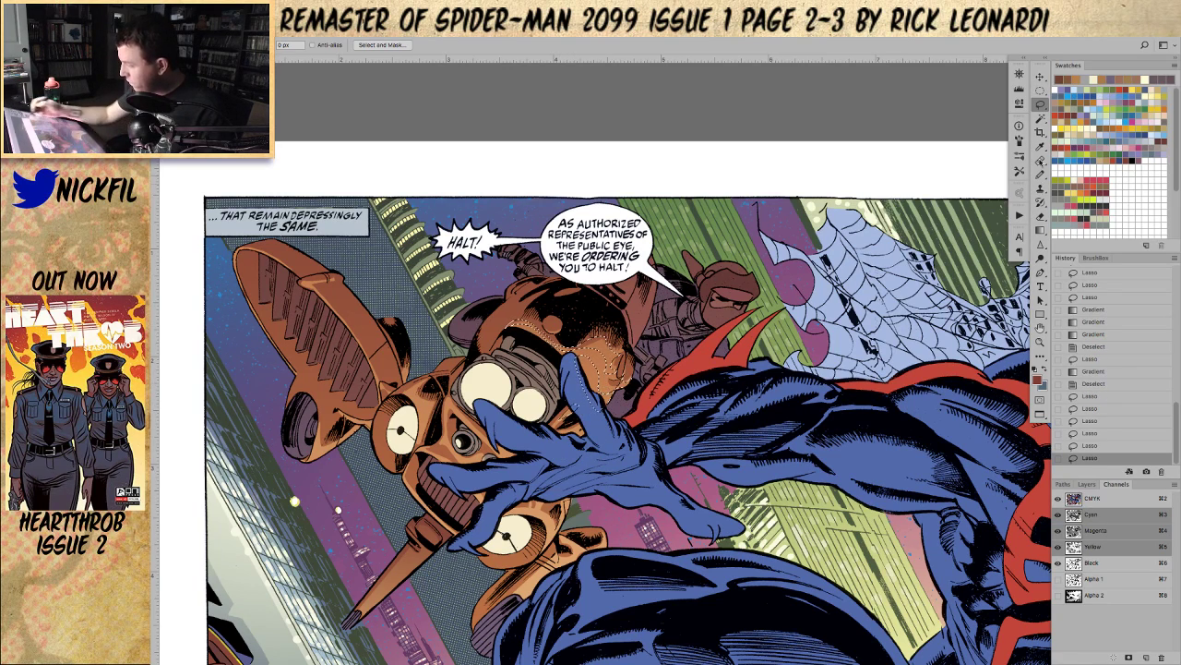
key(w)
click(600, 417)
Step: Brighten the selected body highlights with orange Screen-mode gradients at 100% opacity, and deselect
click(1040, 230)
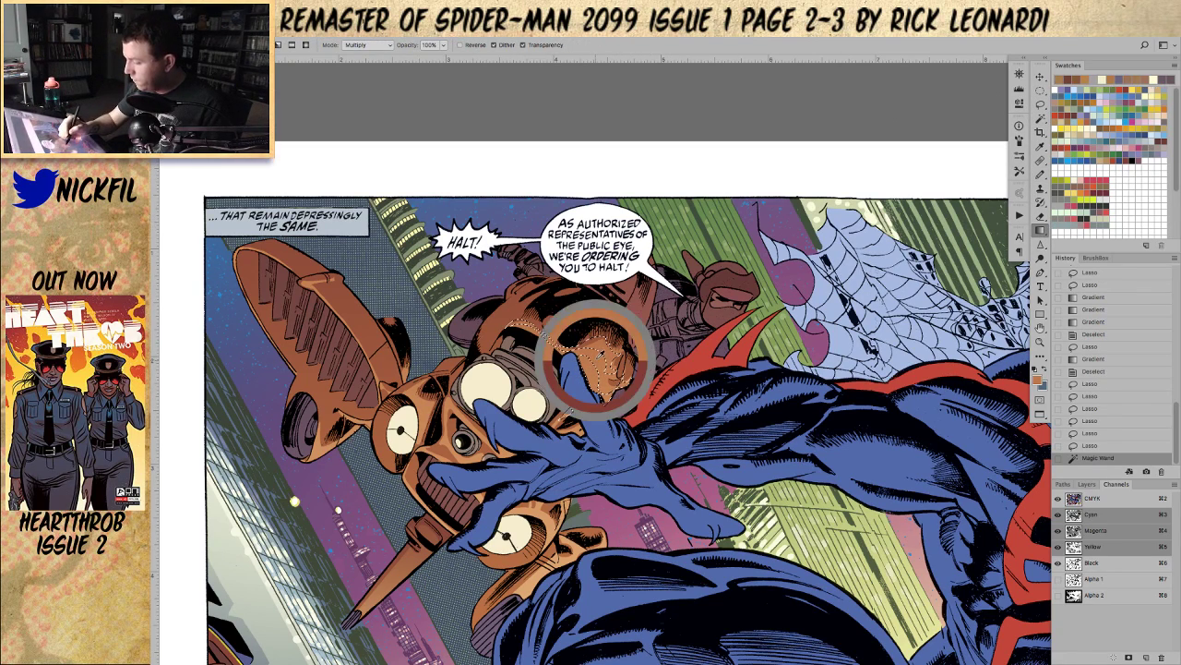
click(367, 46)
click(371, 120)
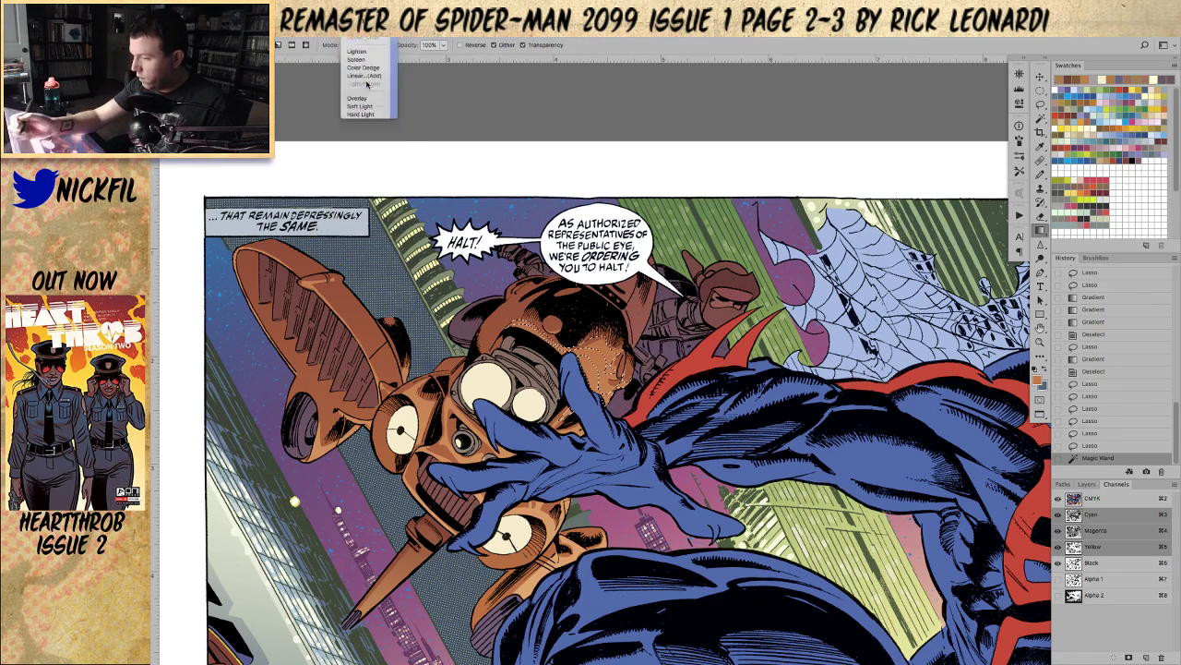
drag(583, 402, 591, 466)
drag(578, 325, 598, 497)
key(ctrl+d)
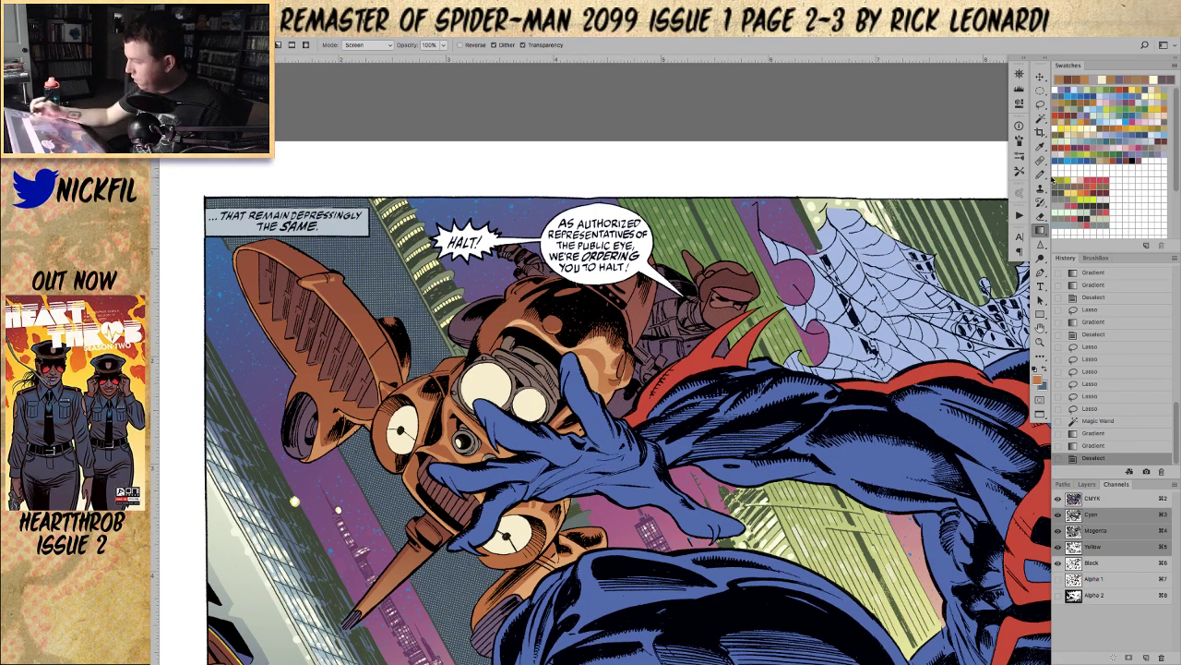
Step: Touch up the highlight shapes on the bike's rounded body with the Pencil, using orange tones sampled from the artwork
click(1040, 173)
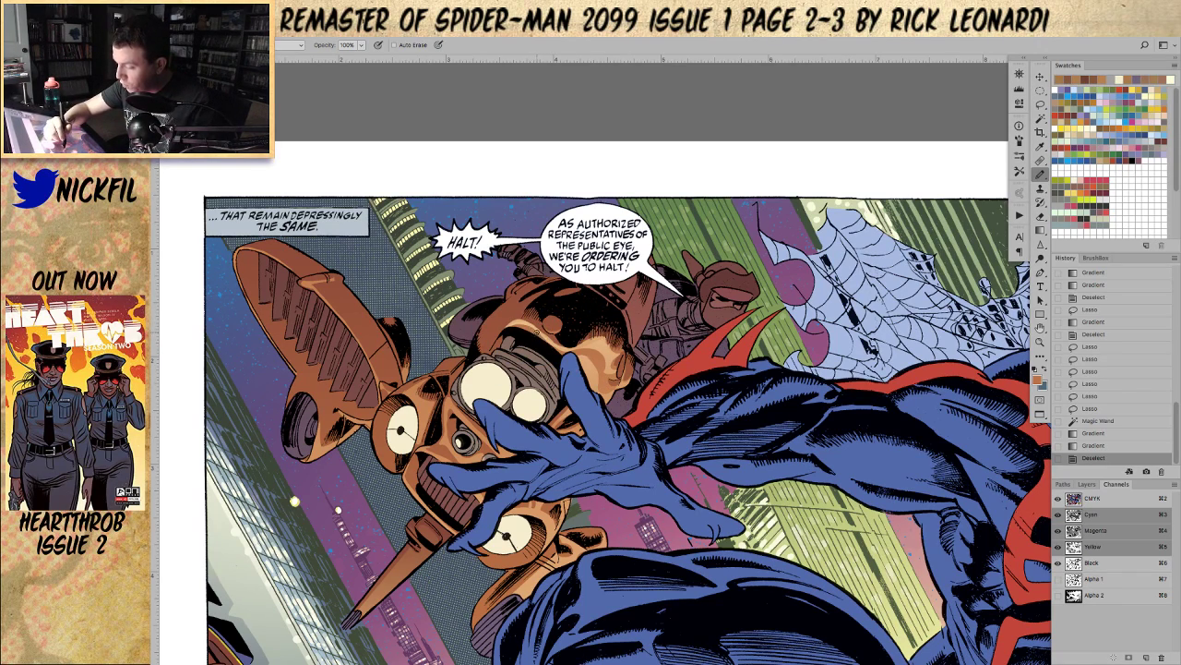
drag(542, 337, 564, 346)
key(ctrl+z)
alt+click(553, 332)
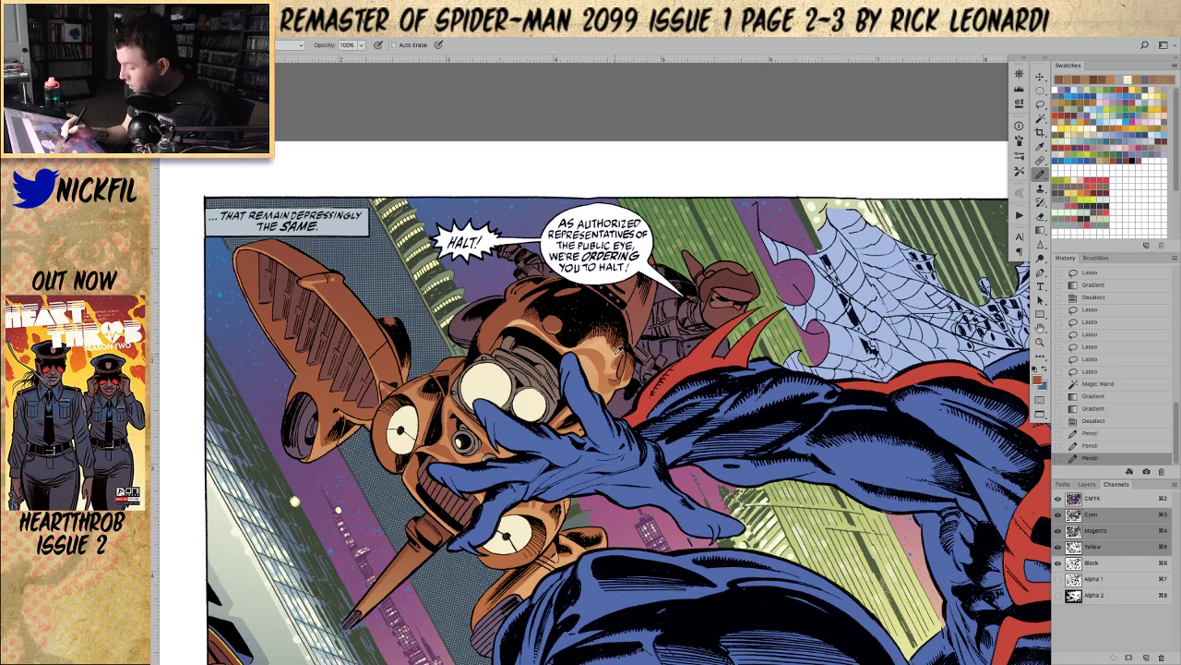
drag(615, 372, 606, 349)
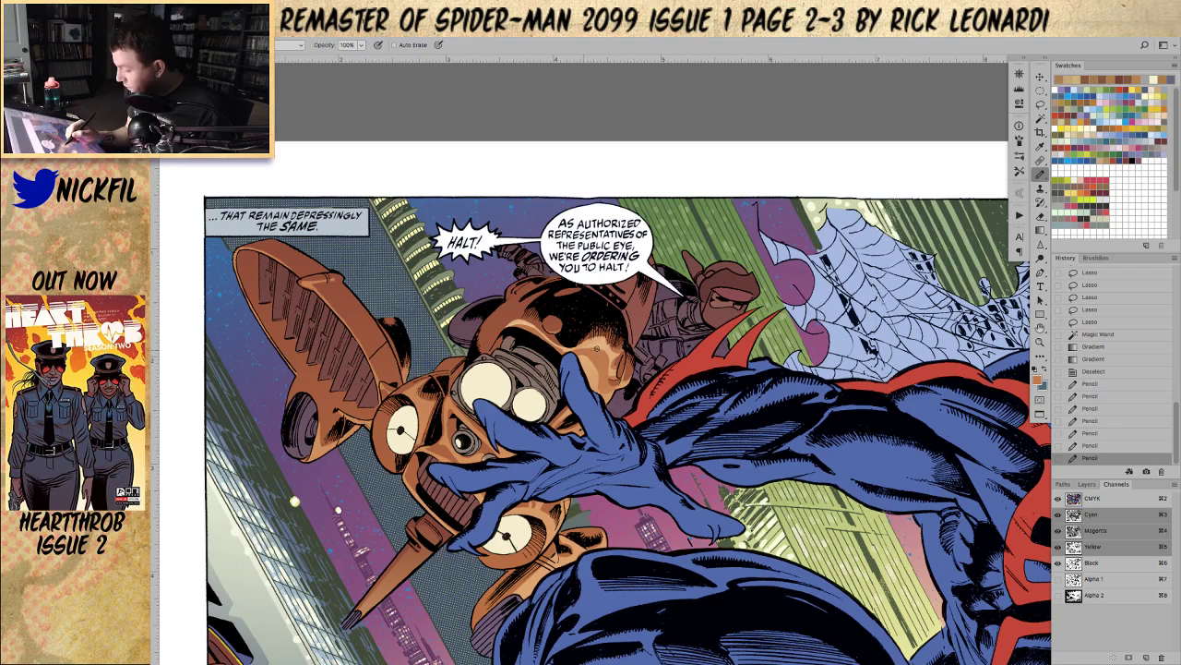
click(605, 353)
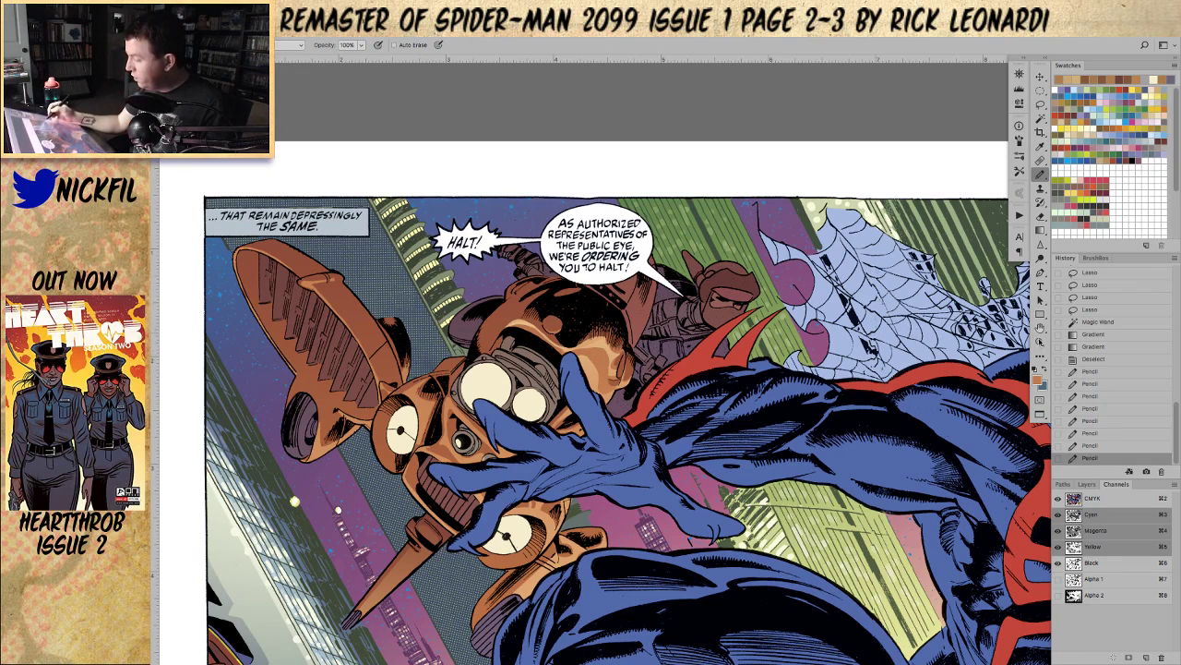
Step: Clean up small spots at the highlight's edge near the body's black shadow with the Pencil in sampled light and dark orange
key(z)
click(616, 398)
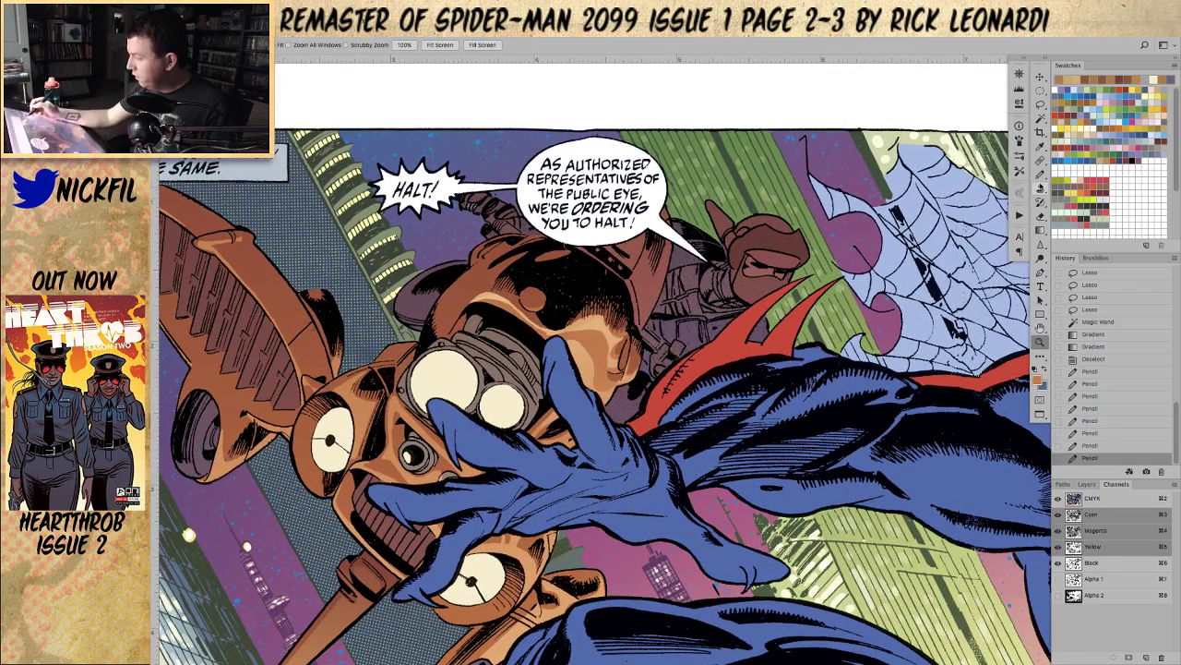
click(1040, 176)
click(625, 338)
click(623, 334)
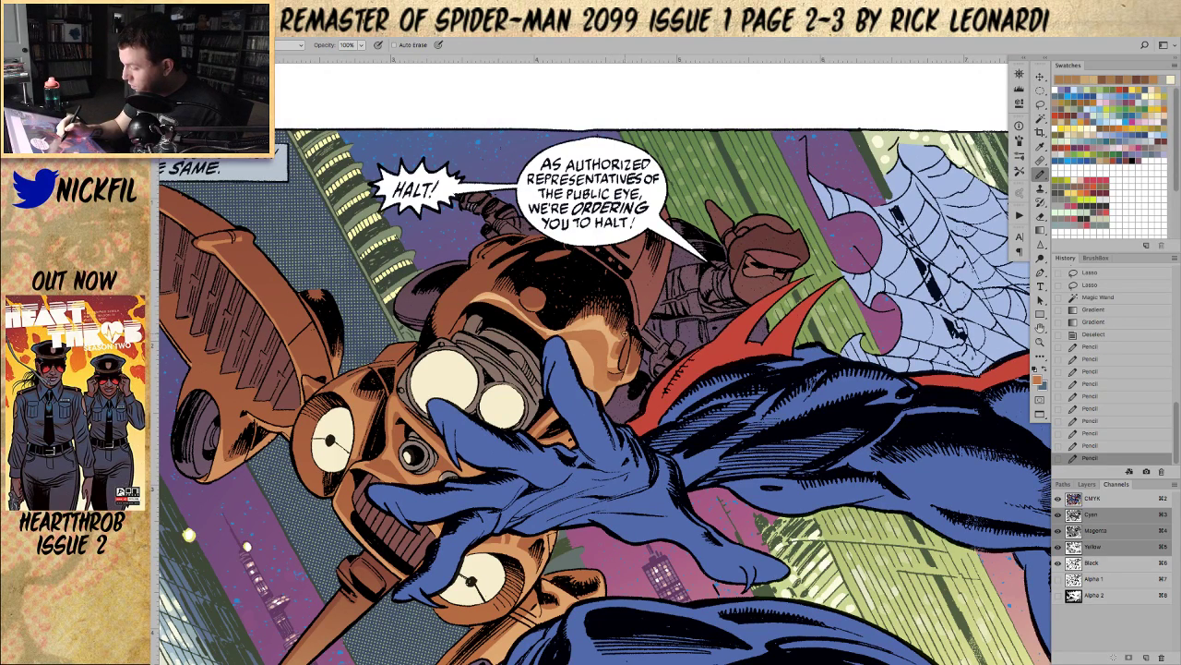
click(620, 334)
click(618, 335)
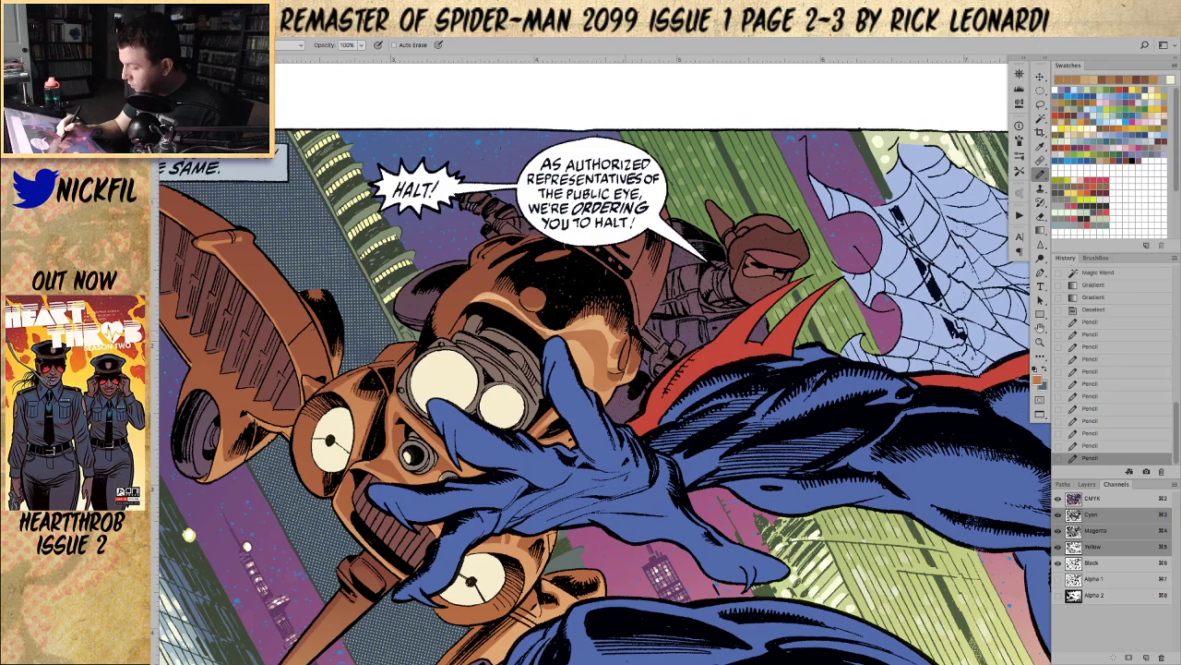
alt+click(628, 338)
click(626, 337)
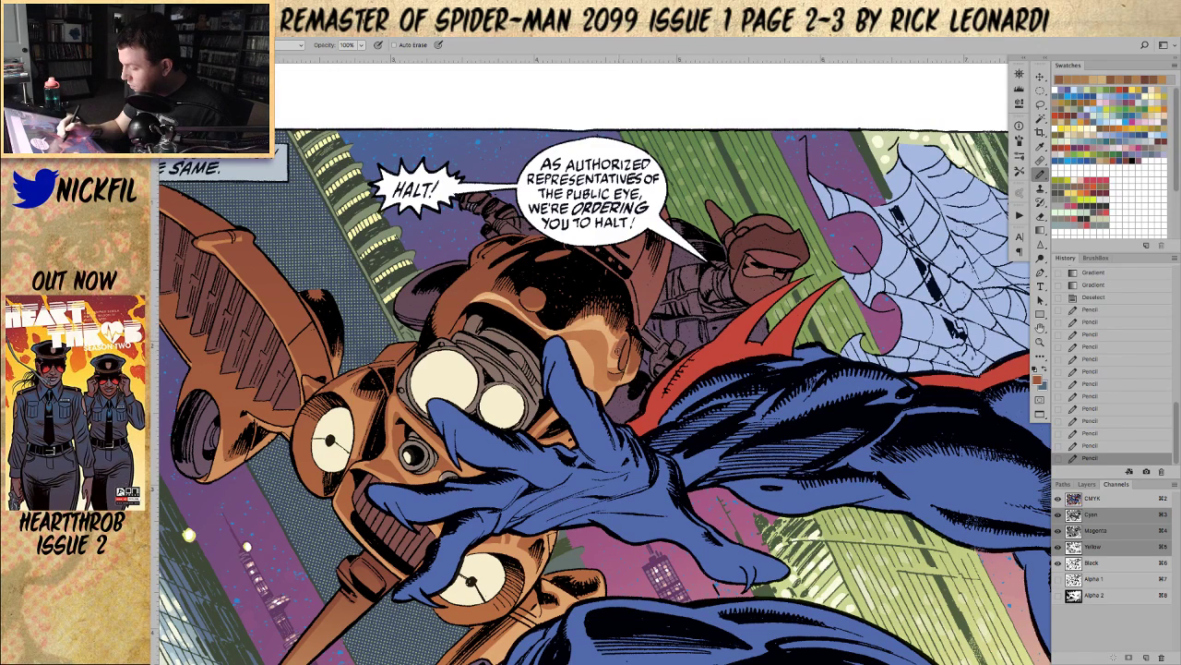
Step: Paint bright peach accents on the bump at the rounded body's outer end with the Pencil, using sampled colors and a different brush preset
alt+click(618, 368)
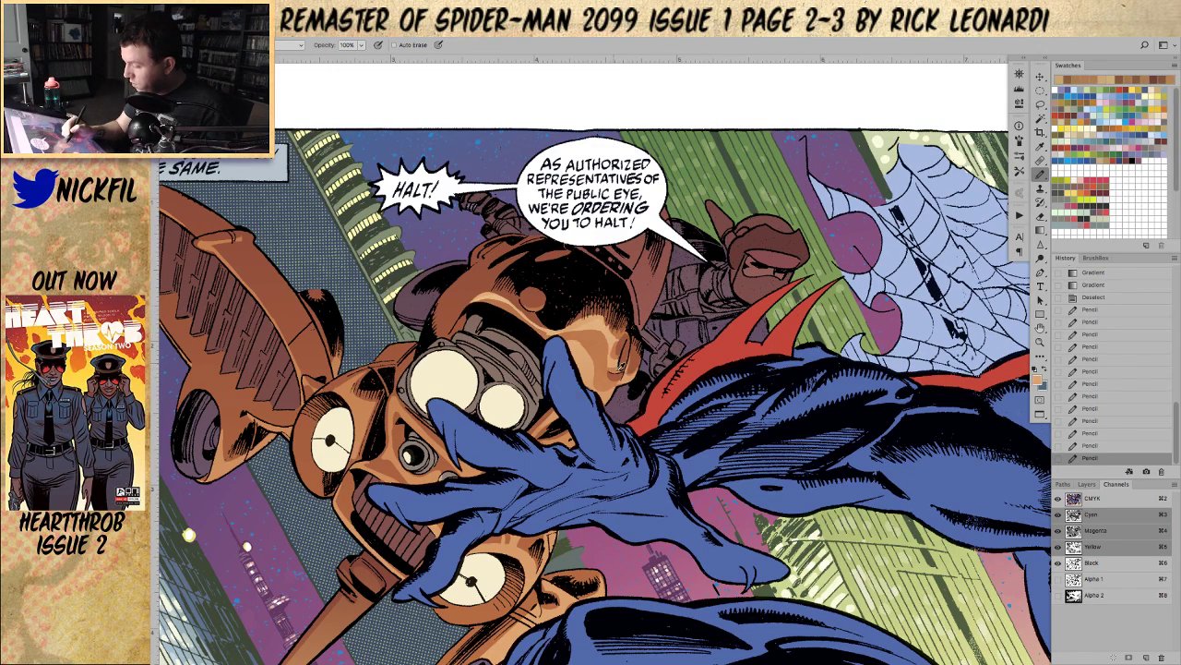
click(619, 367)
drag(613, 369, 637, 330)
click(1041, 330)
drag(651, 461, 695, 457)
click(1041, 175)
alt+click(640, 316)
click(281, 49)
click(280, 137)
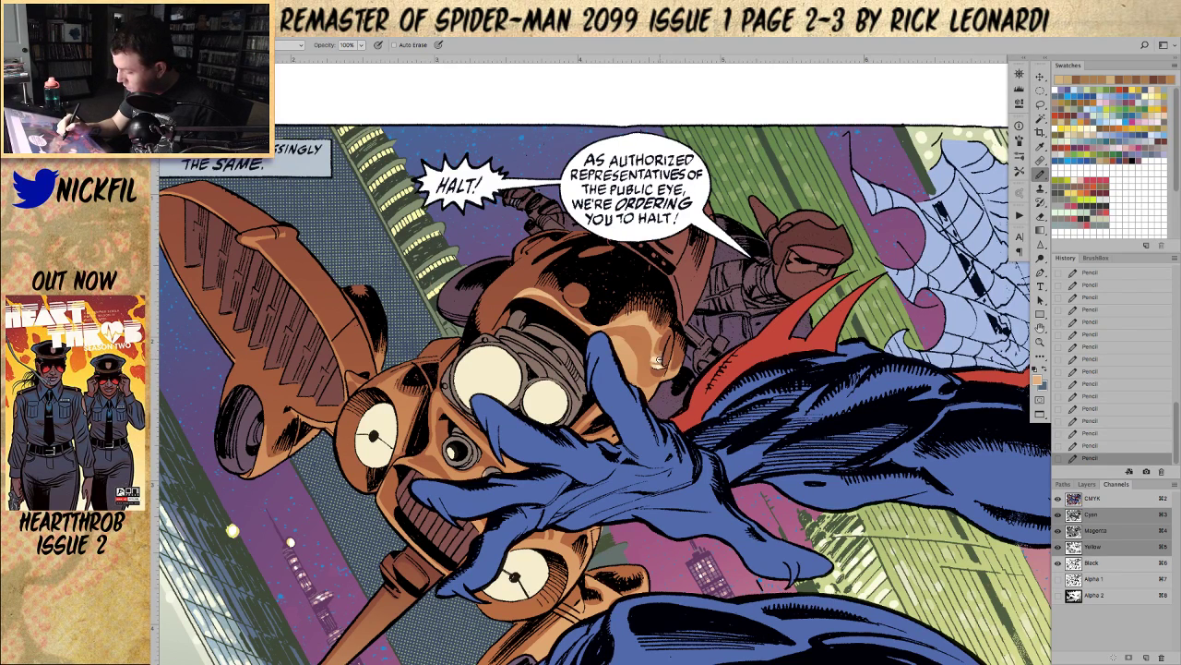
mouse_move(659, 361)
mouse_down()
mouse_move(670, 332)
mouse_move(669, 374)
mouse_move(679, 371)
mouse_move(650, 396)
mouse_up()
Step: Try a light peach Pencil highlight along the body's rim above the round headlights, then step back through the history
key(z)
alt+click(656, 411)
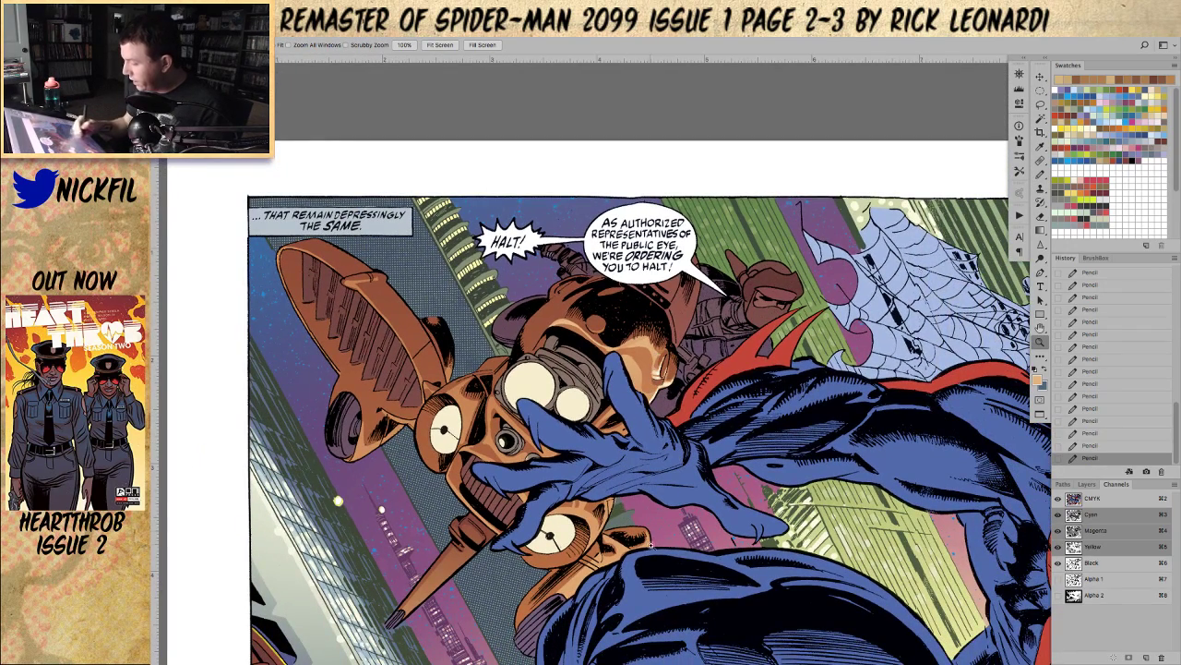
key(b)
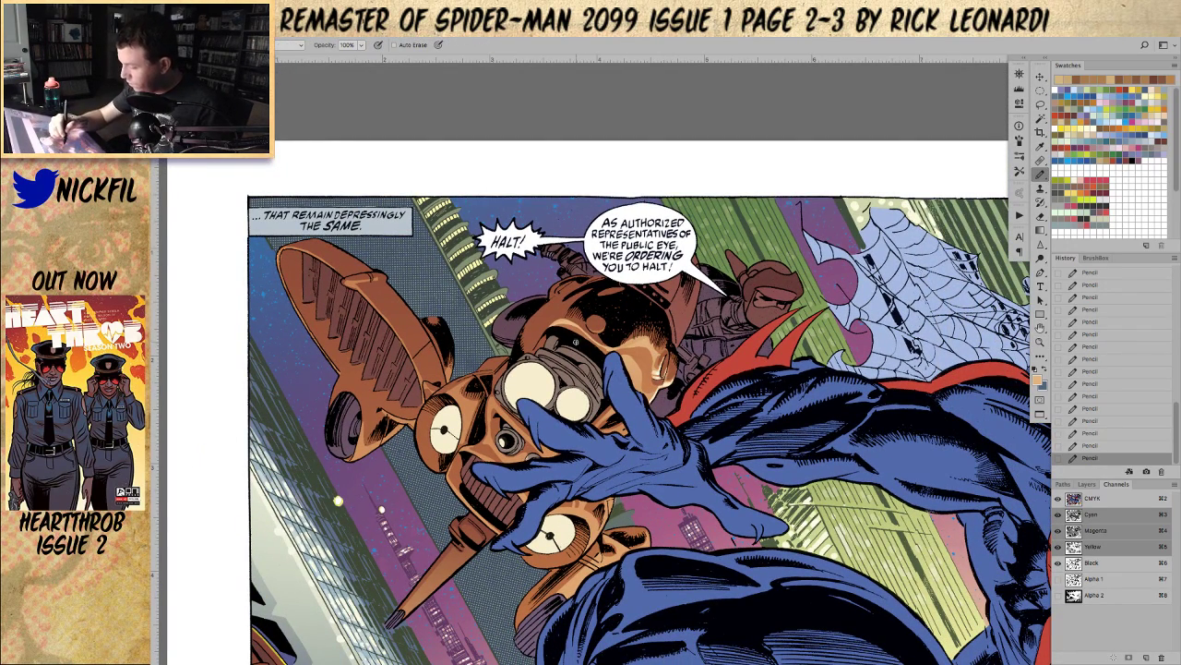
drag(550, 328, 576, 331)
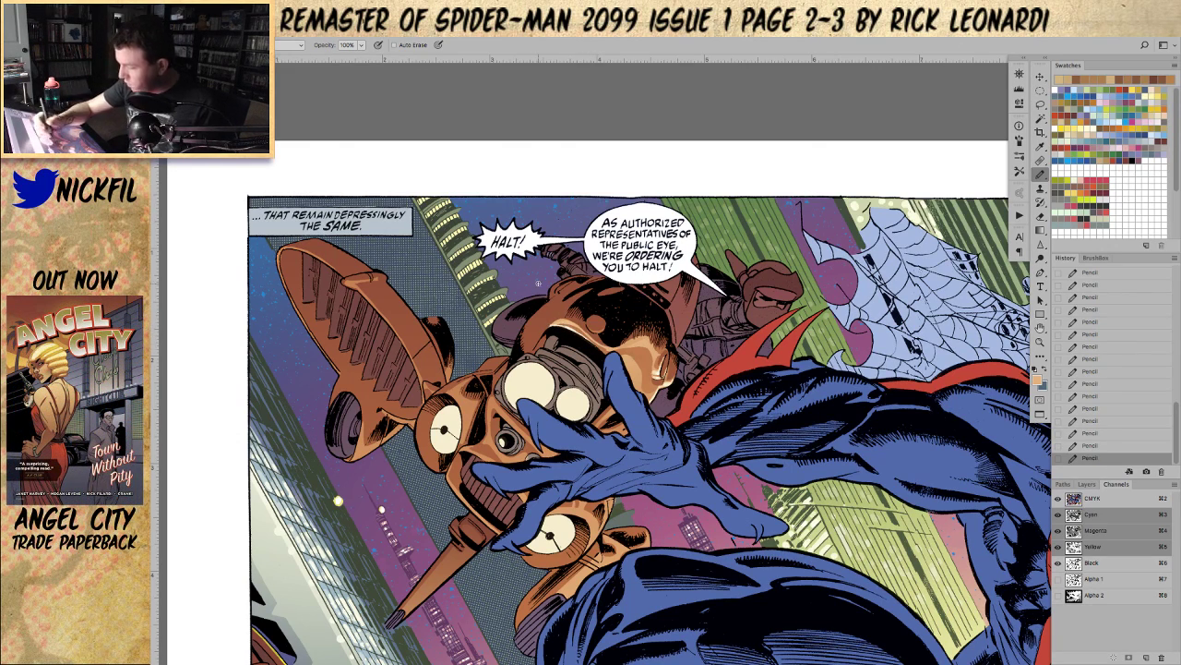
click(1093, 420)
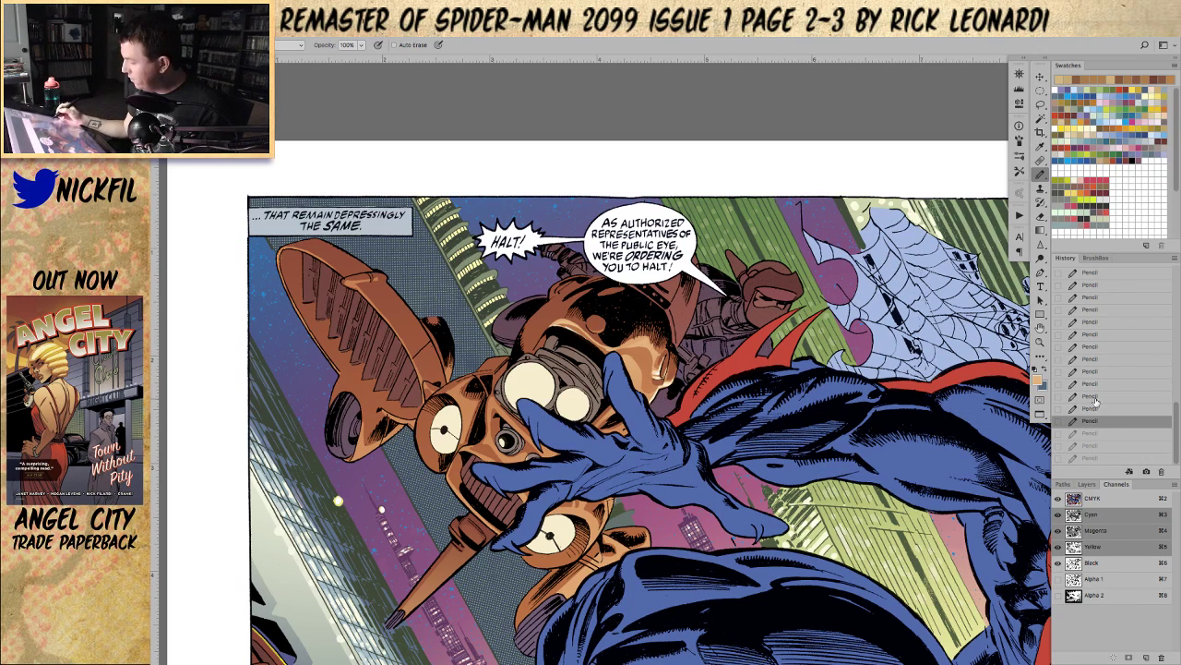
click(1098, 408)
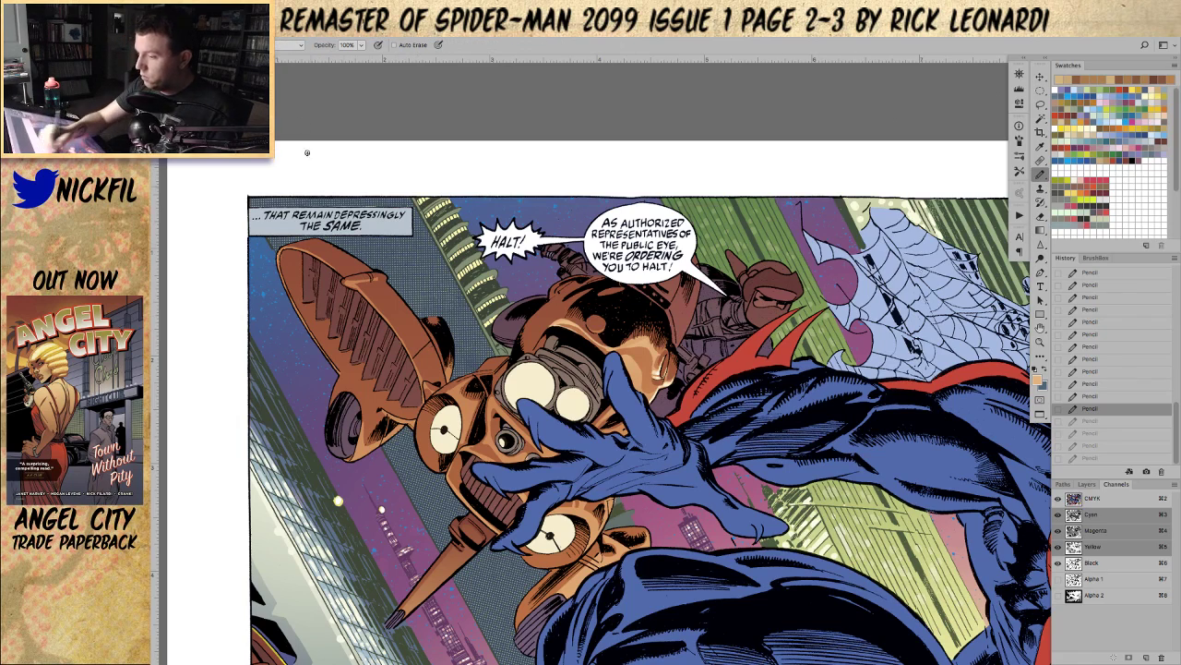
Step: Change the Pencil brush preset and rework the highlight on the rim above the headlights with sampled dark orange
click(288, 44)
click(284, 81)
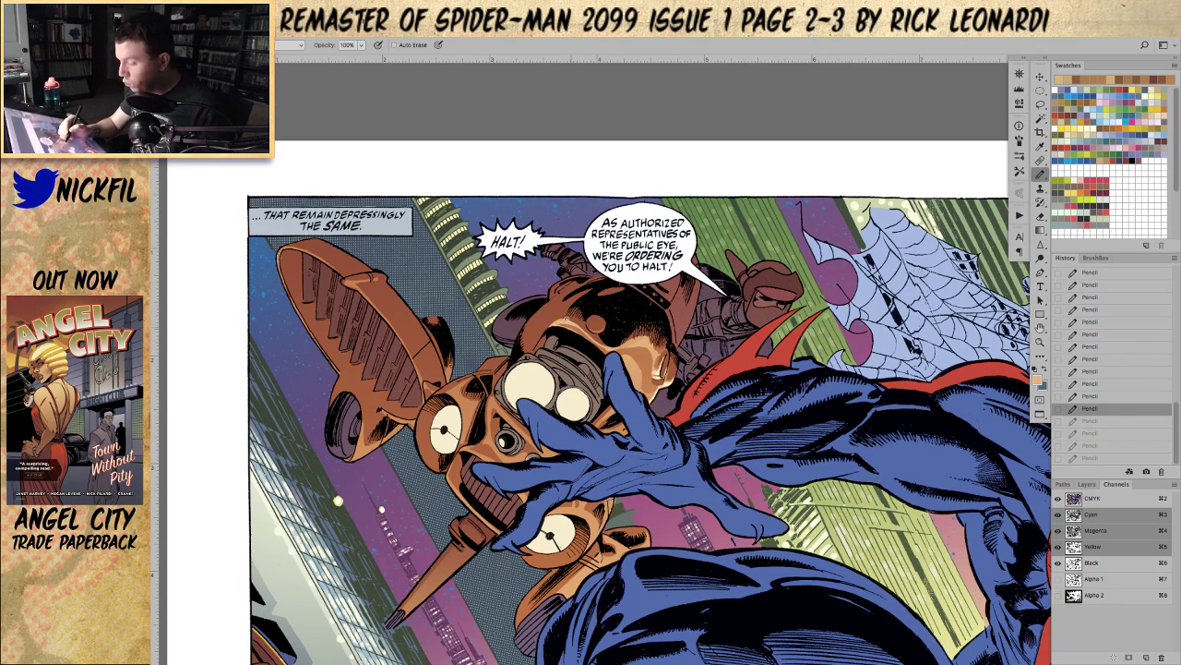
drag(557, 318, 549, 326)
key(super+z)
click(281, 42)
click(281, 44)
alt+click(594, 312)
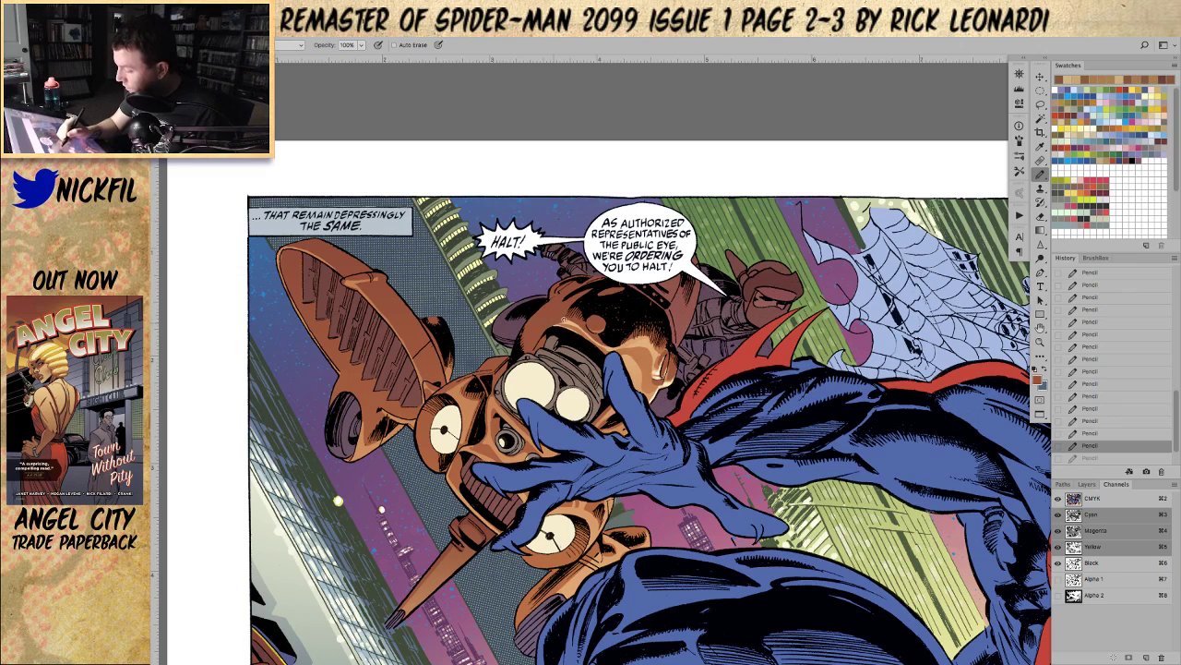
click(565, 319)
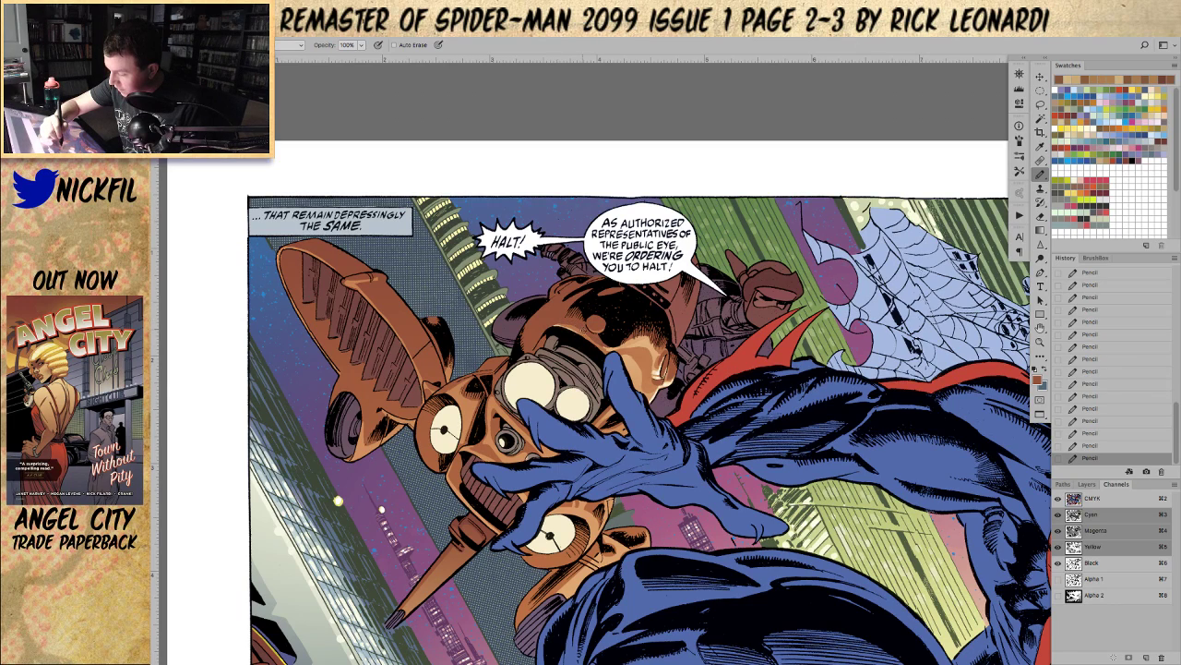
Step: Refine the highlights above the headlights and across the rounded body with the Pencil, alternating sampled light peach and darker orange
alt+click(564, 322)
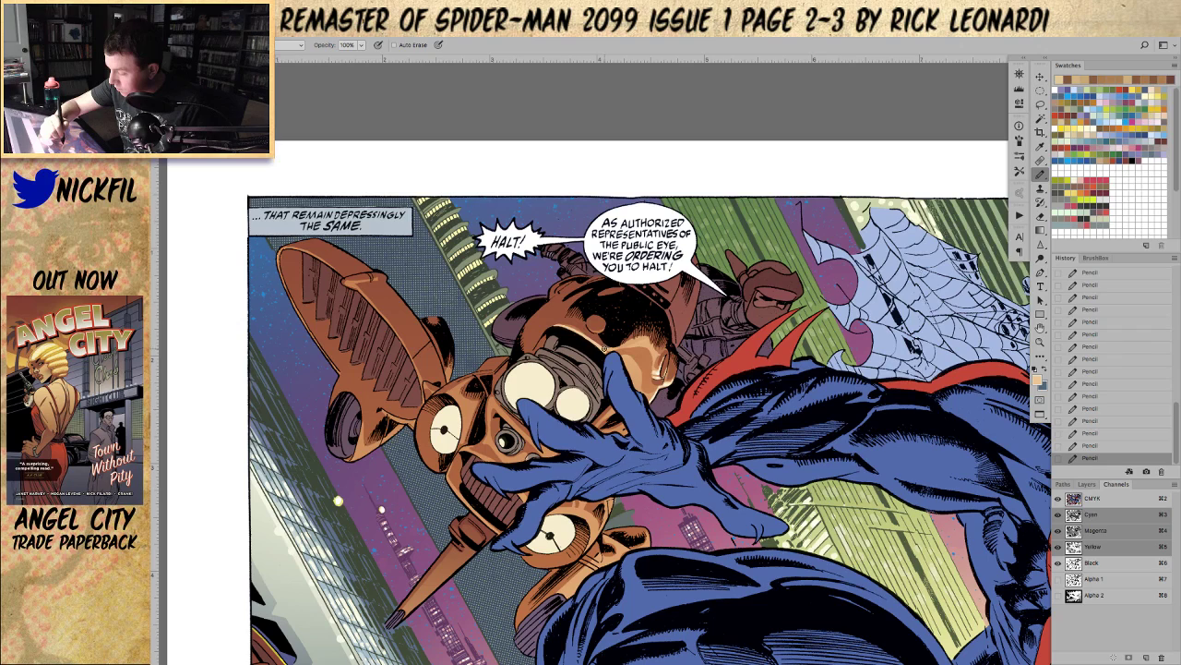
alt+click(601, 343)
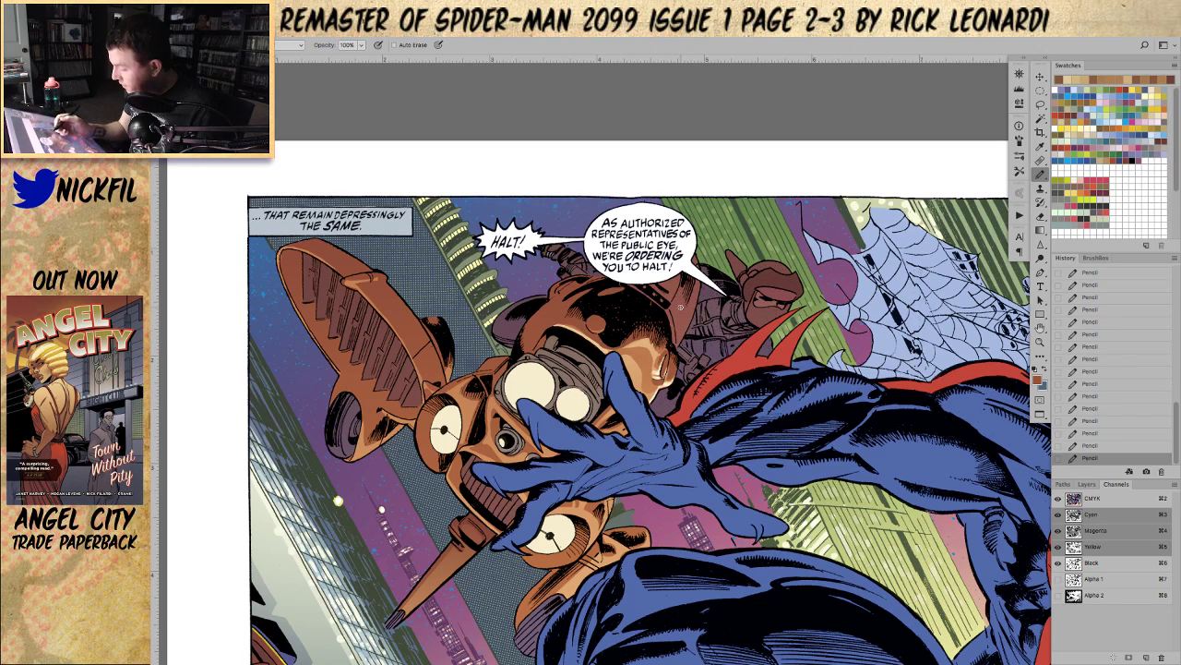
alt+click(632, 344)
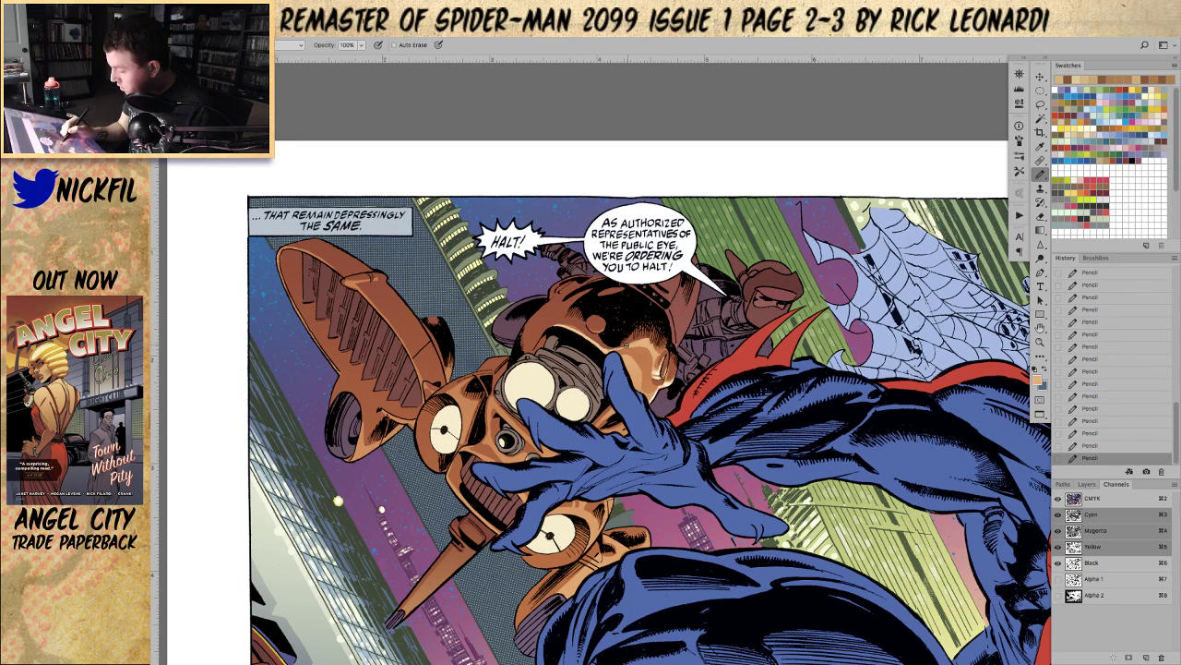
alt+click(626, 344)
alt+click(605, 350)
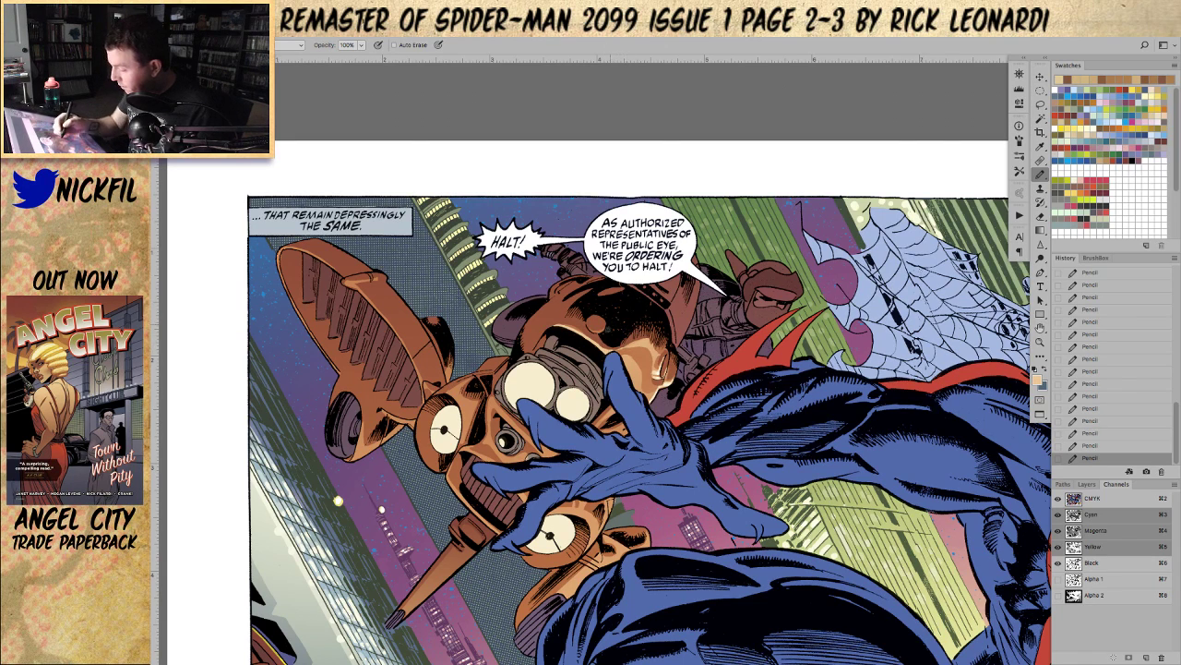
key(z)
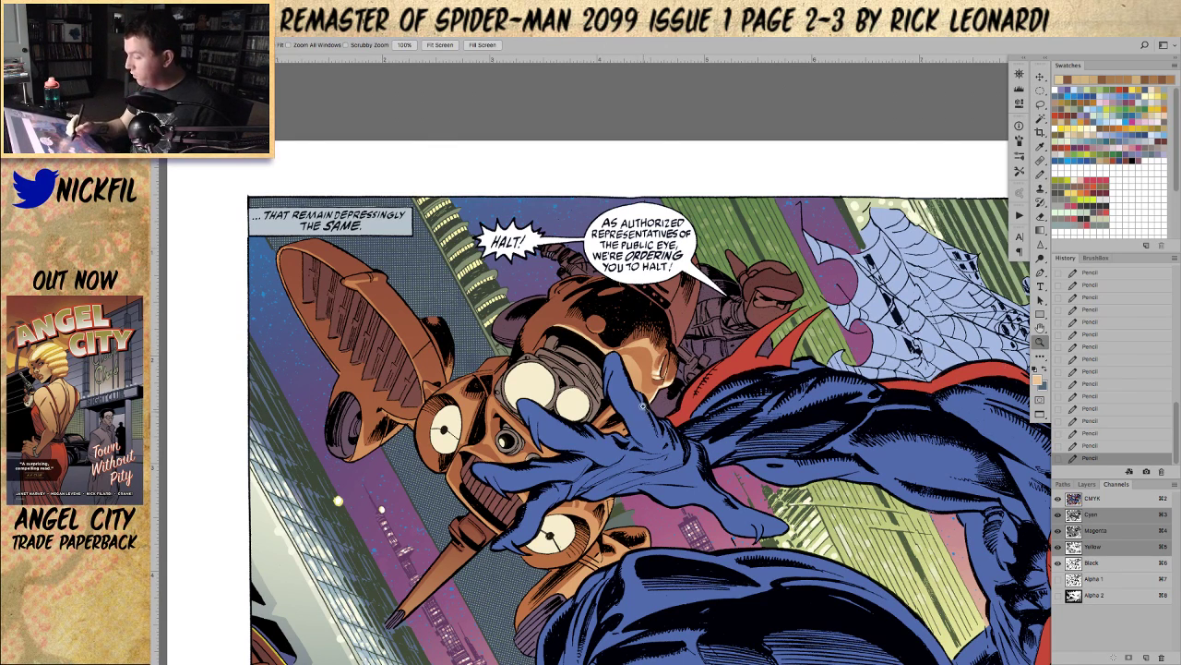
click(643, 408)
key(h)
drag(762, 422, 686, 472)
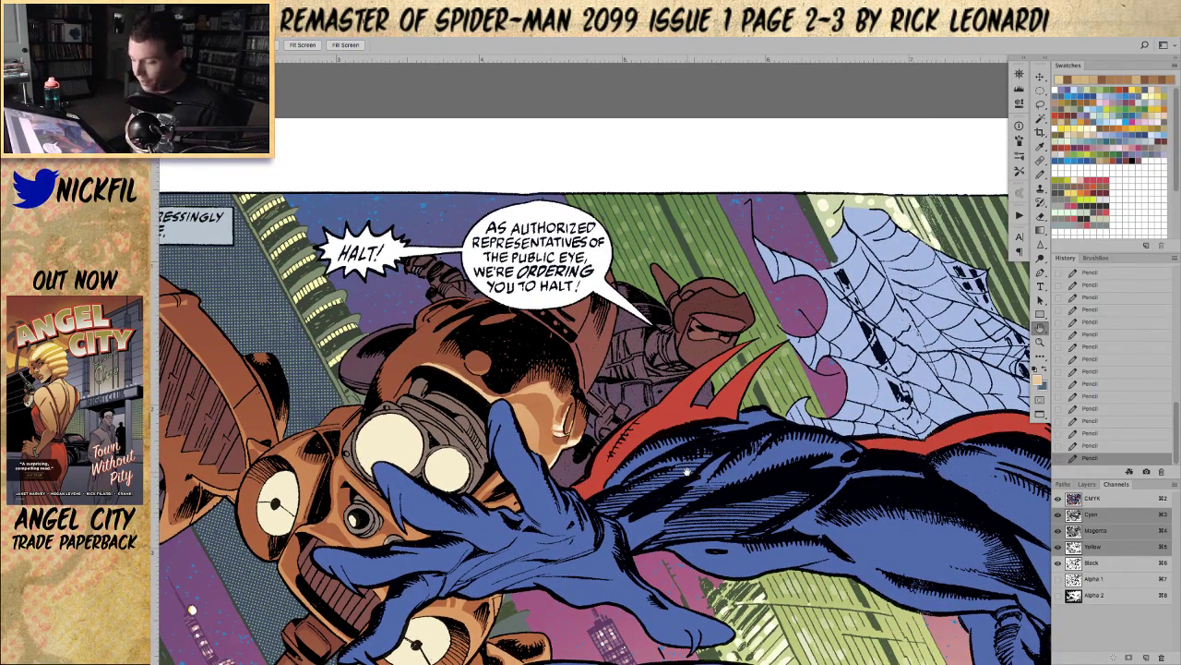
Step: Examine the bike's rendered highlights up close and against the whole double-page spread
drag(526, 398, 537, 355)
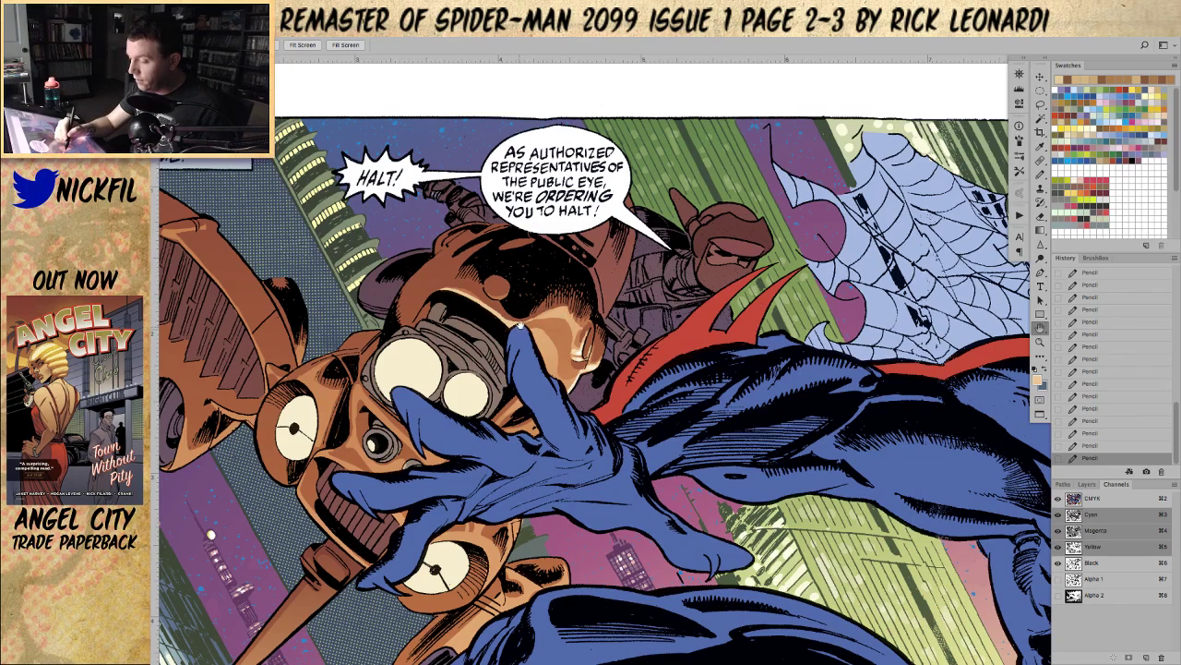
drag(523, 334, 523, 317)
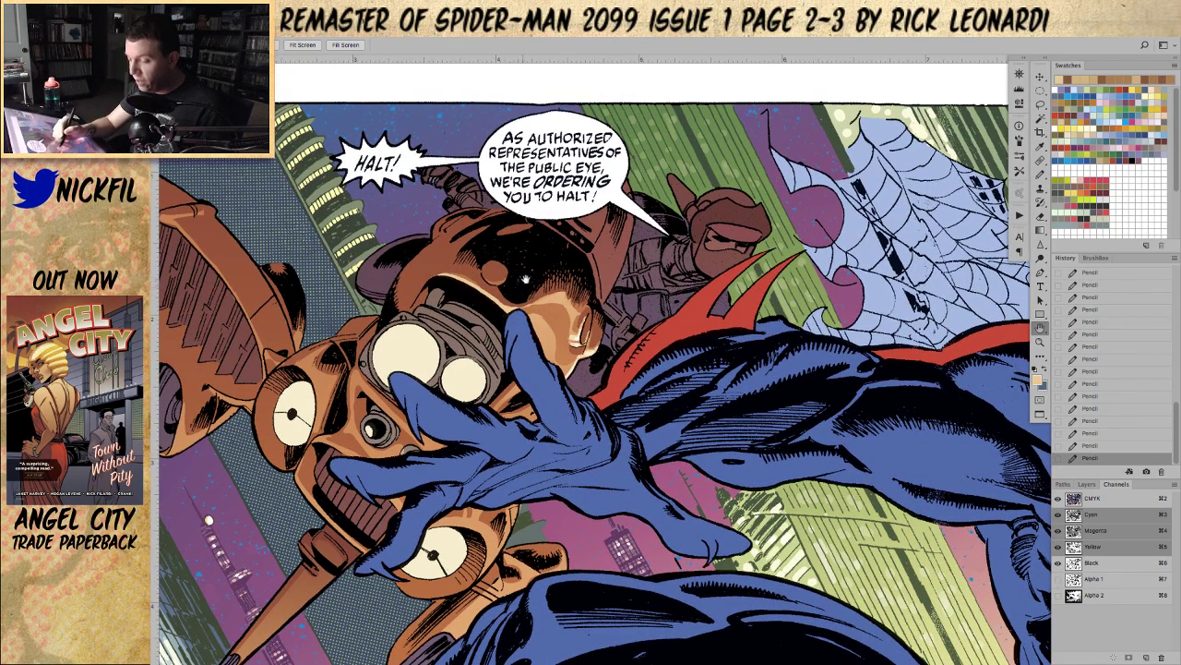
click(1040, 341)
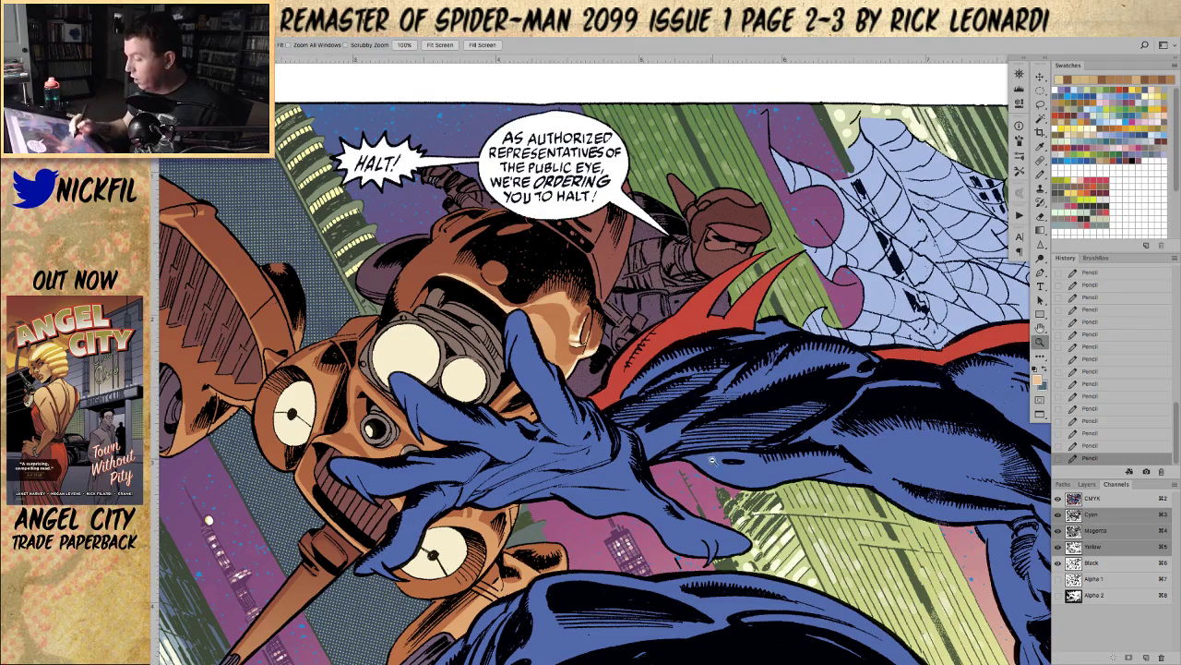
alt+click(715, 469)
alt+click(715, 469)
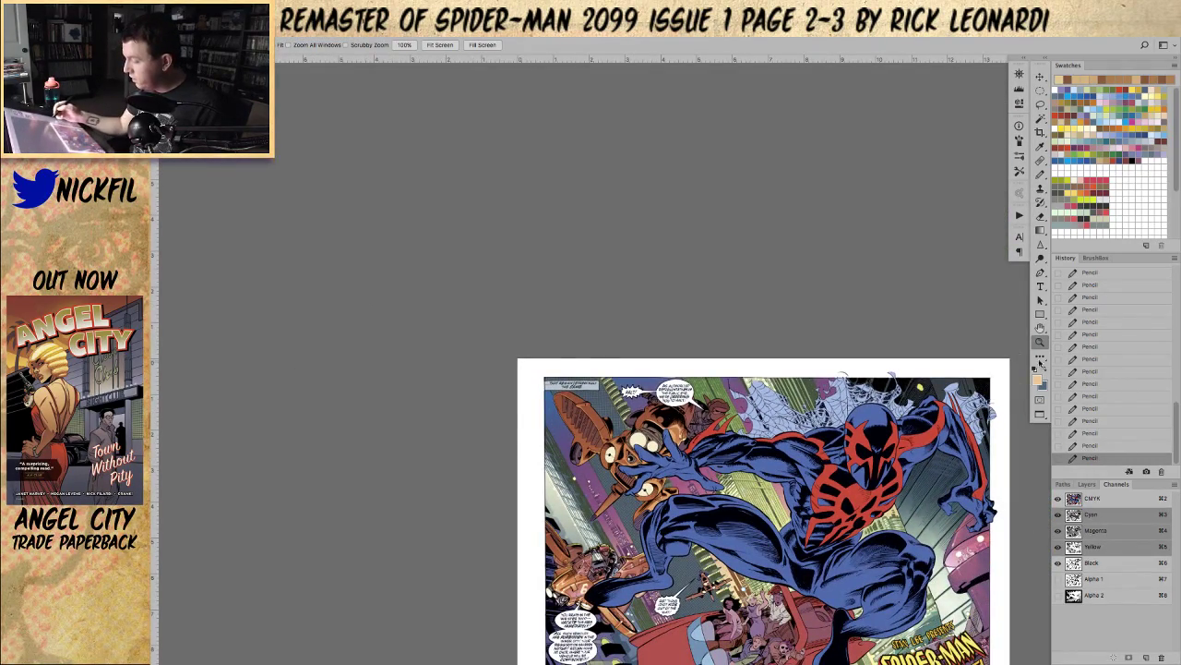
key(h)
drag(962, 408, 820, 339)
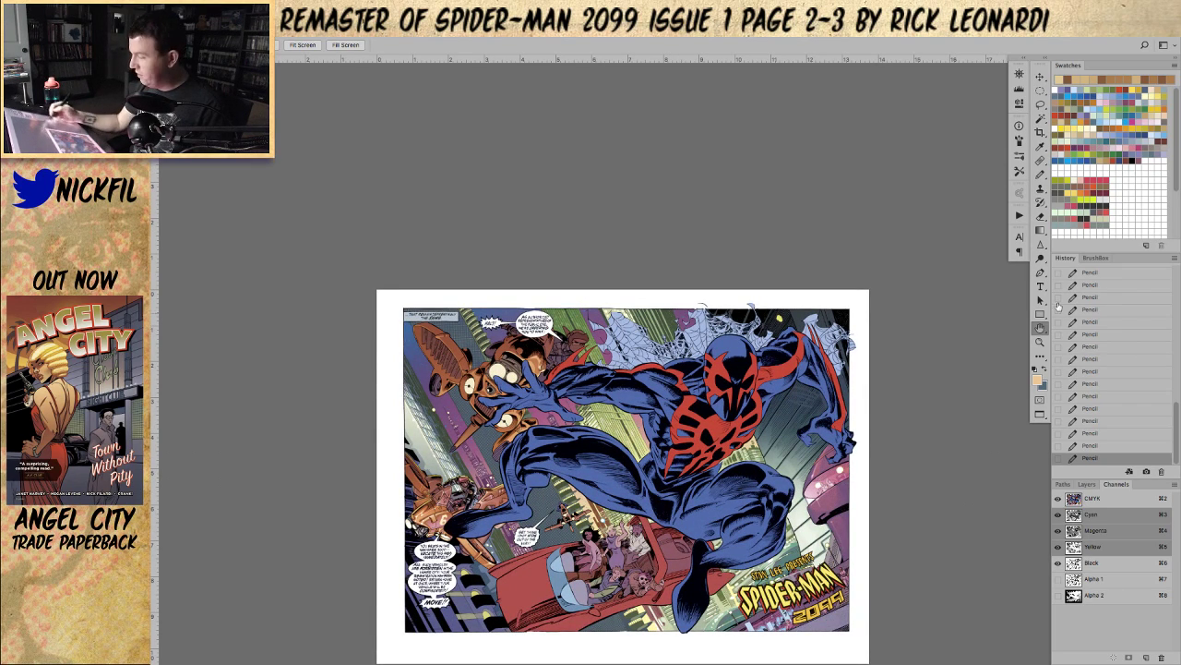
click(1040, 341)
drag(413, 318, 632, 476)
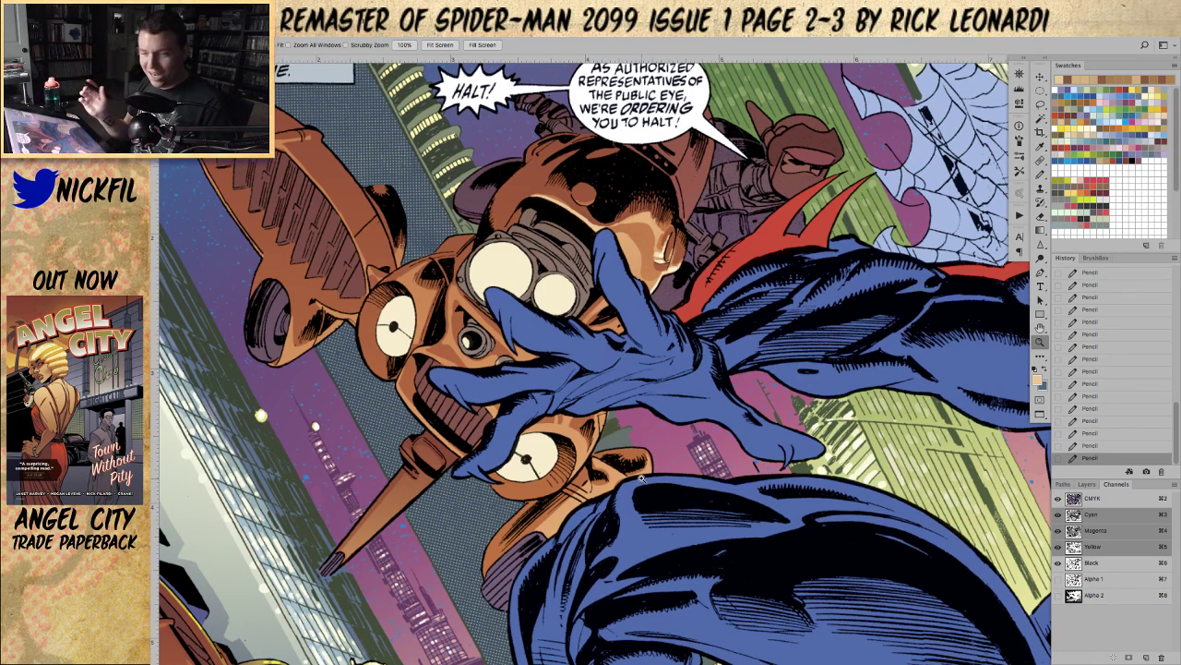
key(space)
drag(669, 288, 641, 441)
Step: Touch up the highlights above the round headlights and at the rounded body's outer end with the Pencil, using sampled dark orange and cream tones
click(1044, 172)
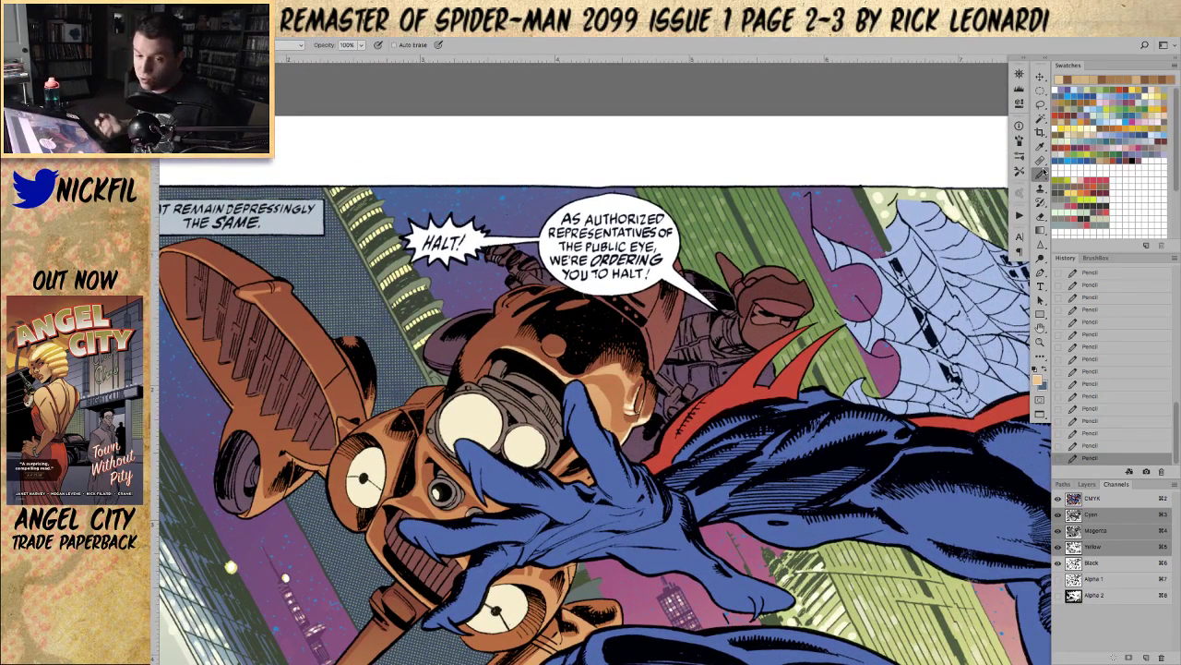
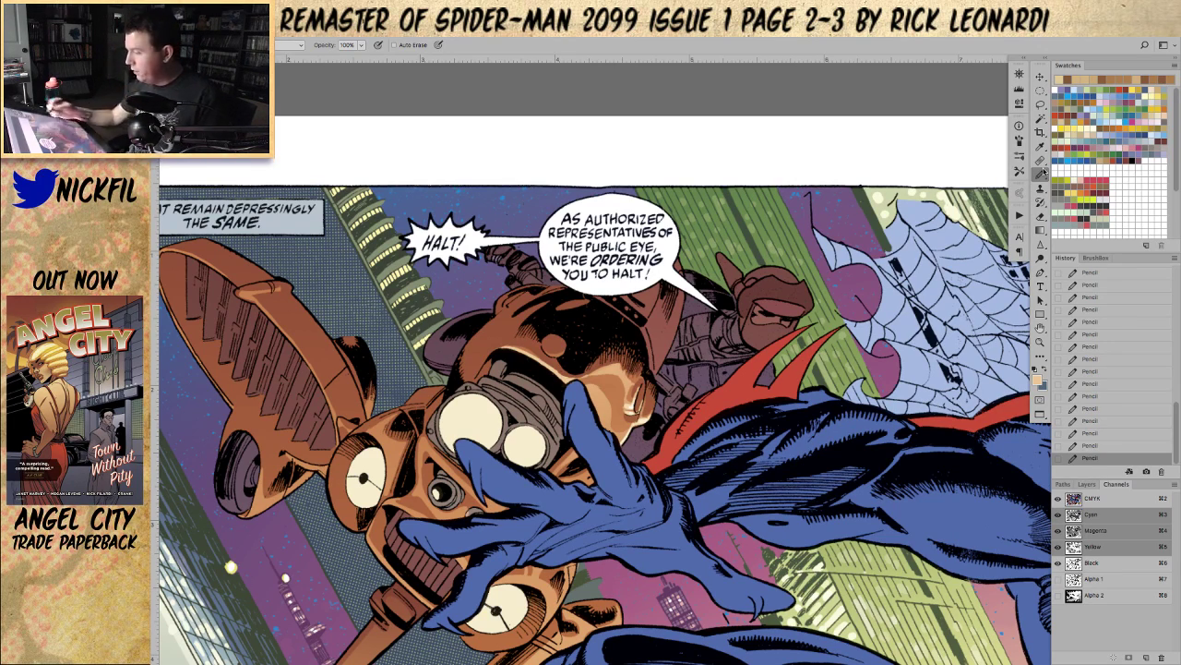
alt+click(561, 370)
mouse_move(559, 370)
mouse_down()
mouse_move(575, 379)
mouse_move(547, 356)
mouse_up()
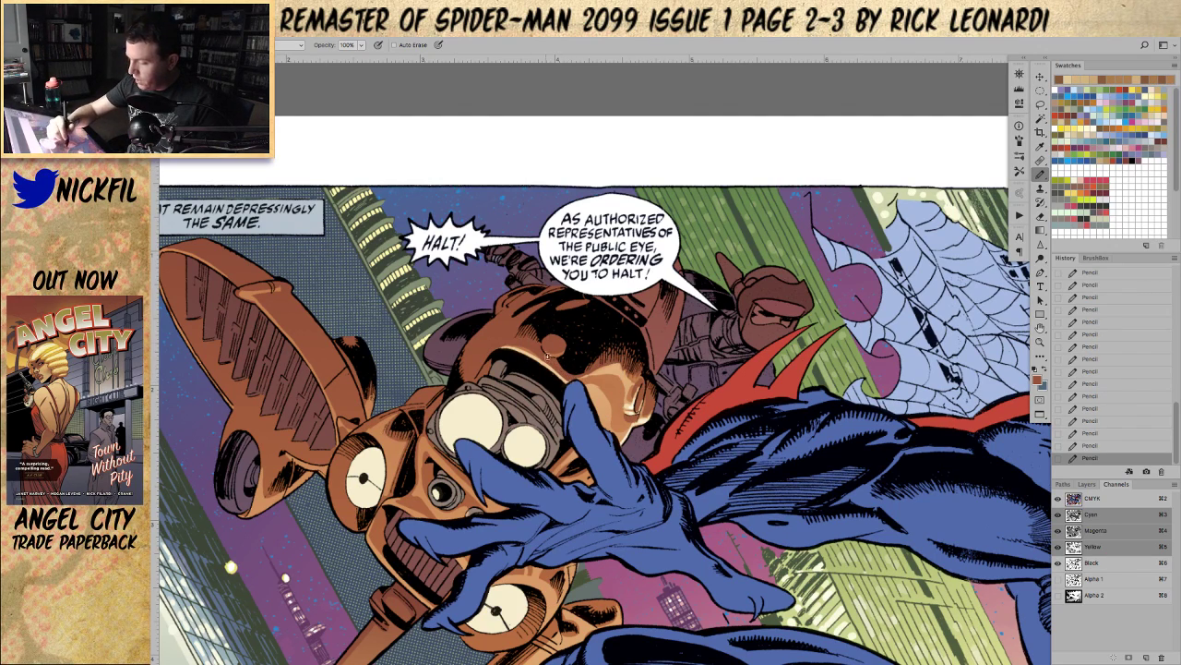
alt+click(598, 391)
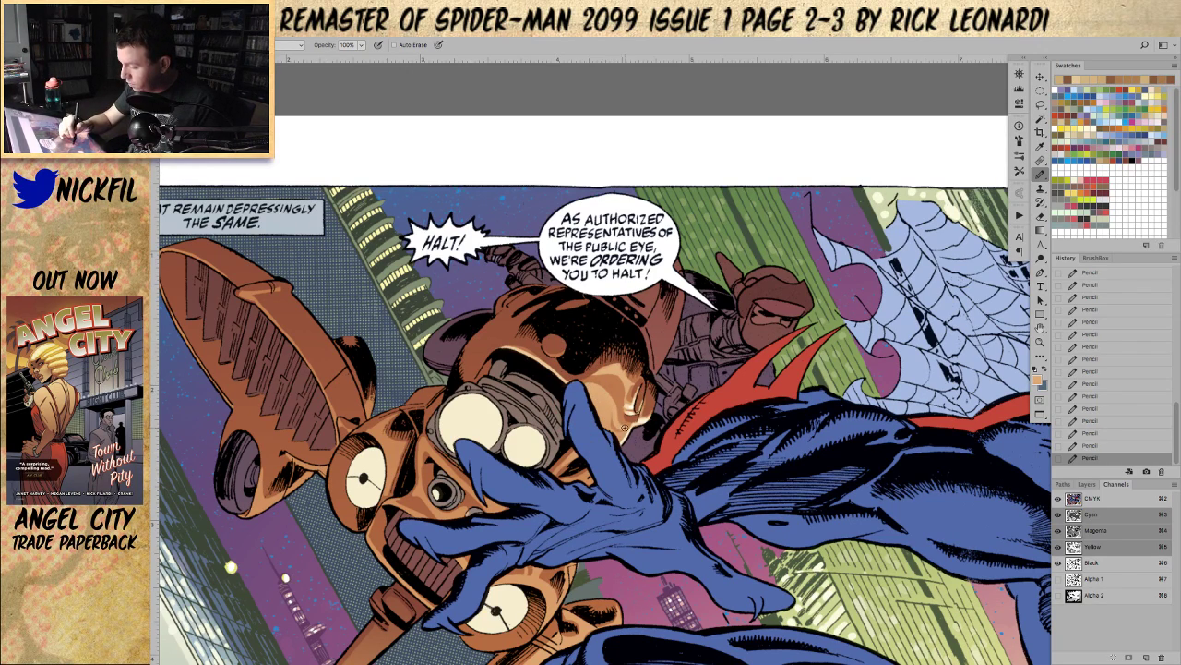
alt+click(626, 418)
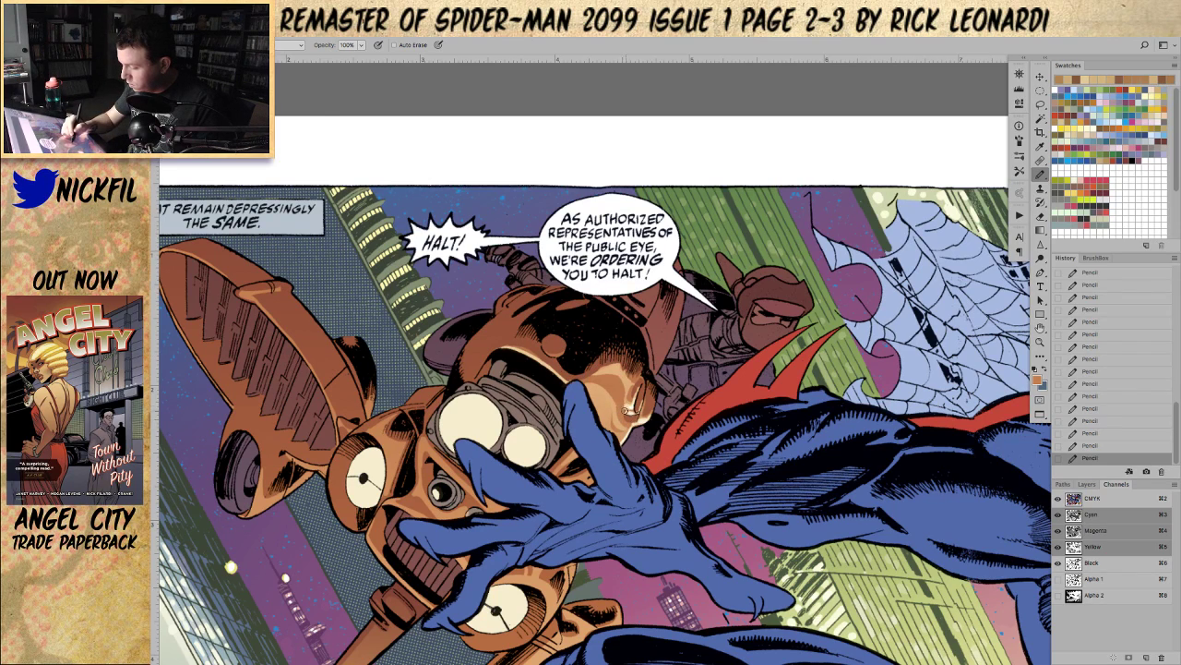
alt+click(631, 426)
alt+click(643, 418)
mouse_move(621, 428)
mouse_down()
mouse_move(633, 425)
mouse_move(620, 432)
mouse_up()
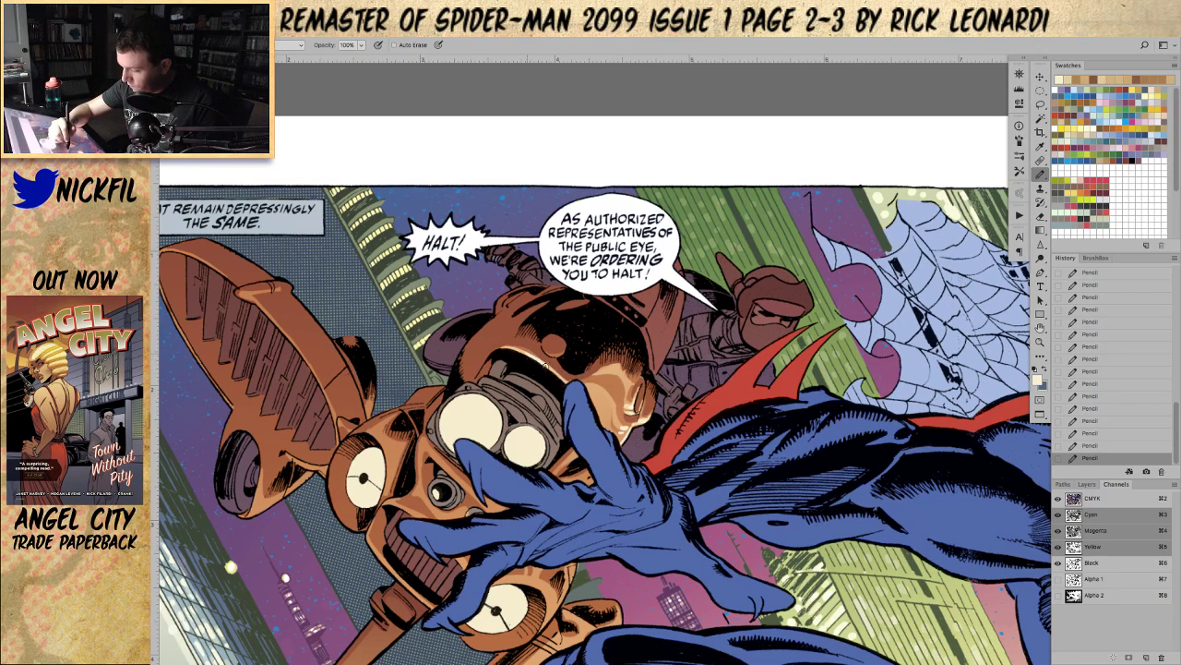
Step: Rework the highlights above the headlights in sampled dark orange with the Pencil at 50% opacity, reverting the latest strokes and repainting
alt+click(562, 377)
key(5)
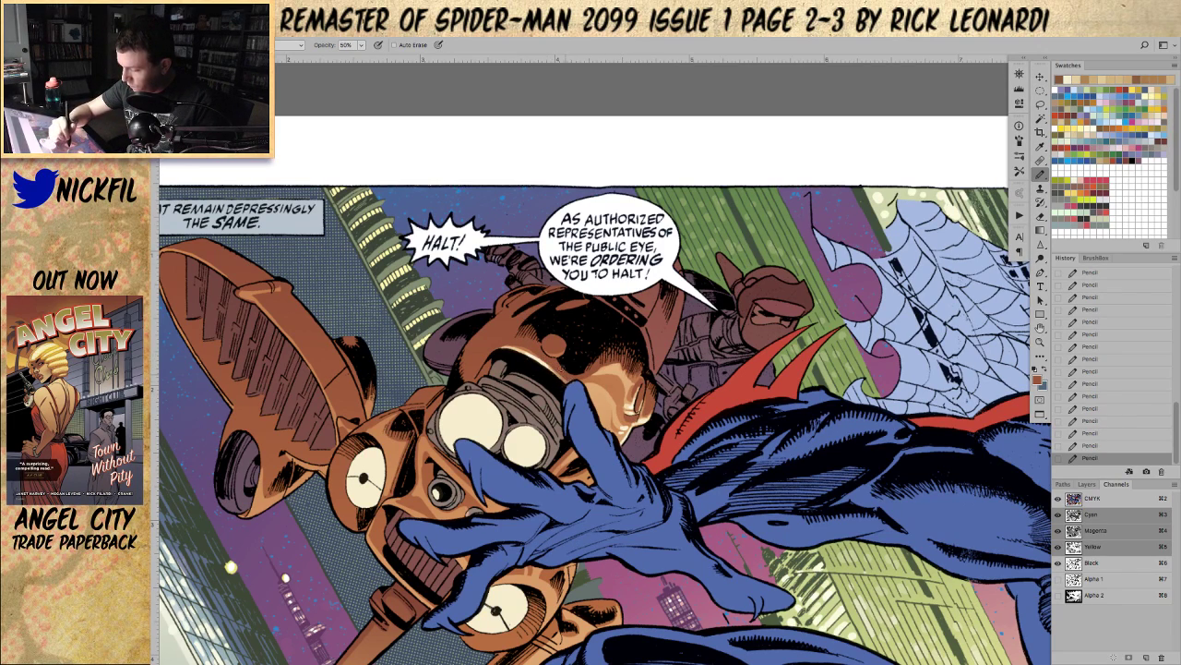
key(z)
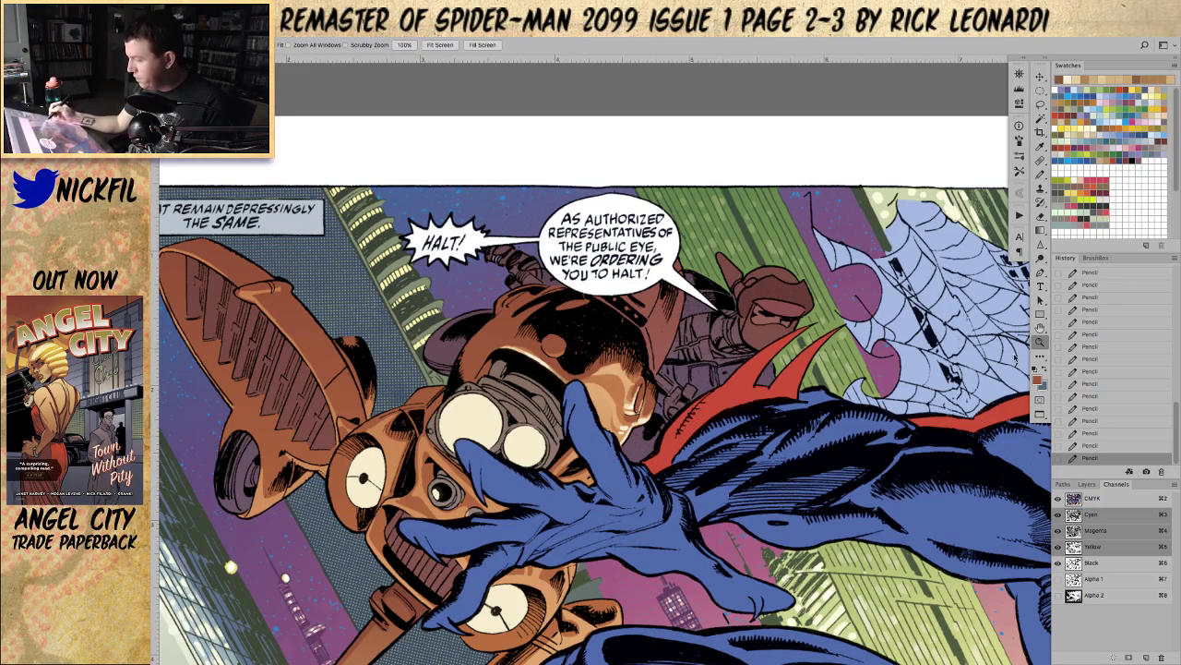
alt+click(637, 466)
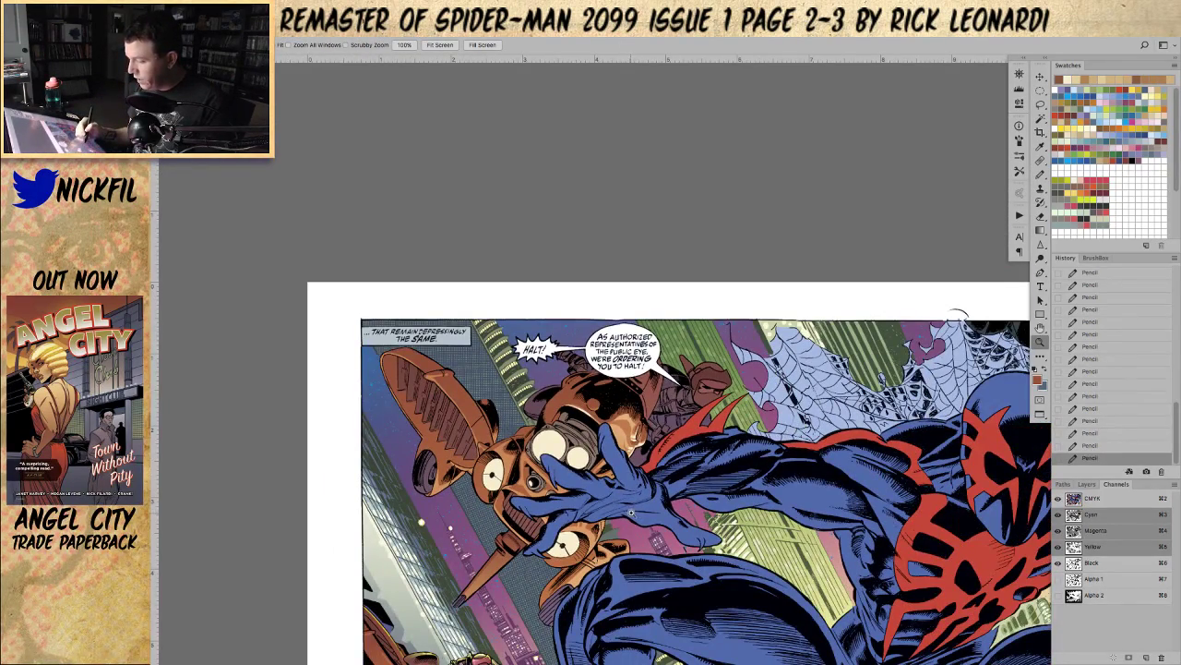
click(635, 495)
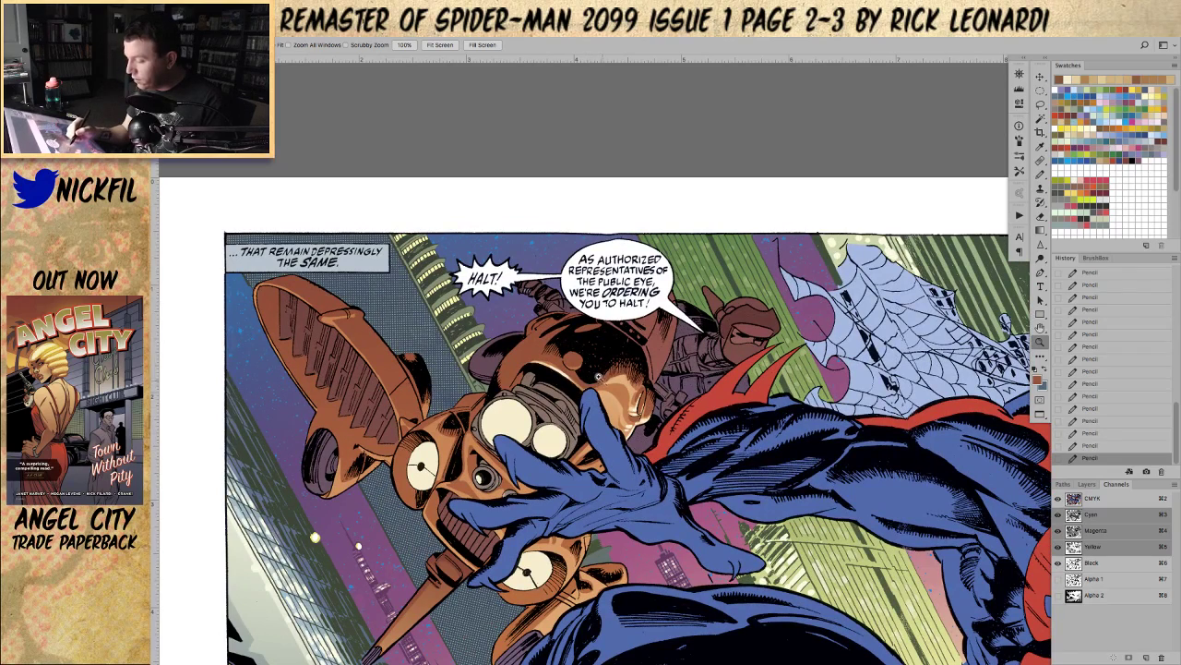
key(b)
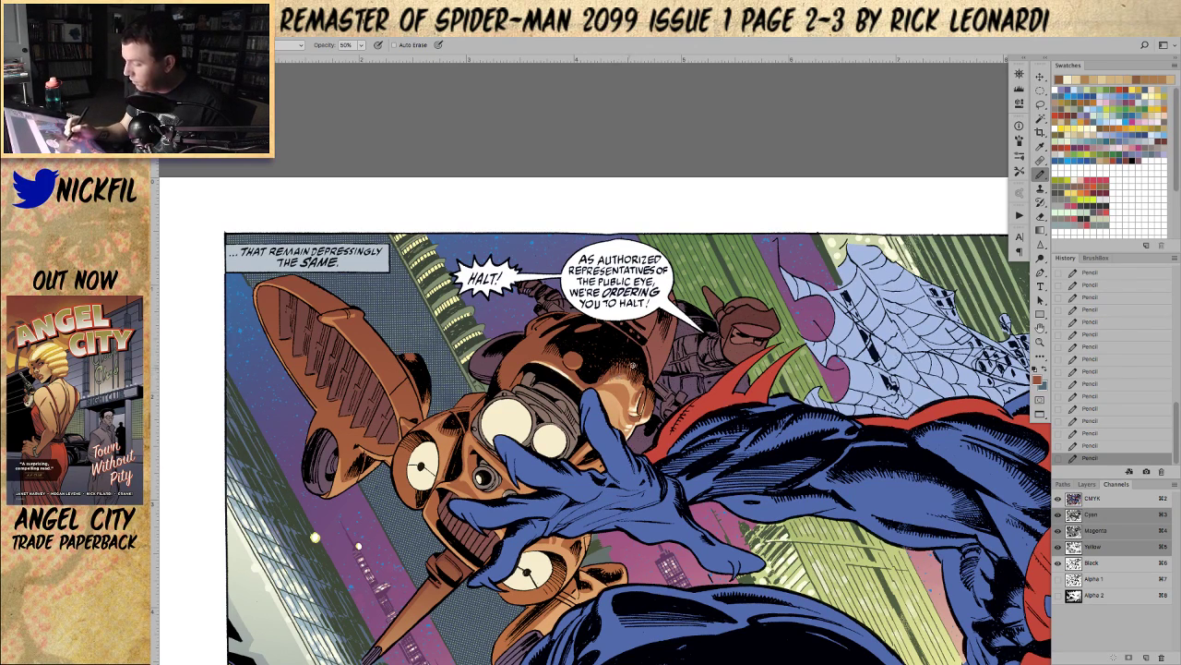
click(1097, 434)
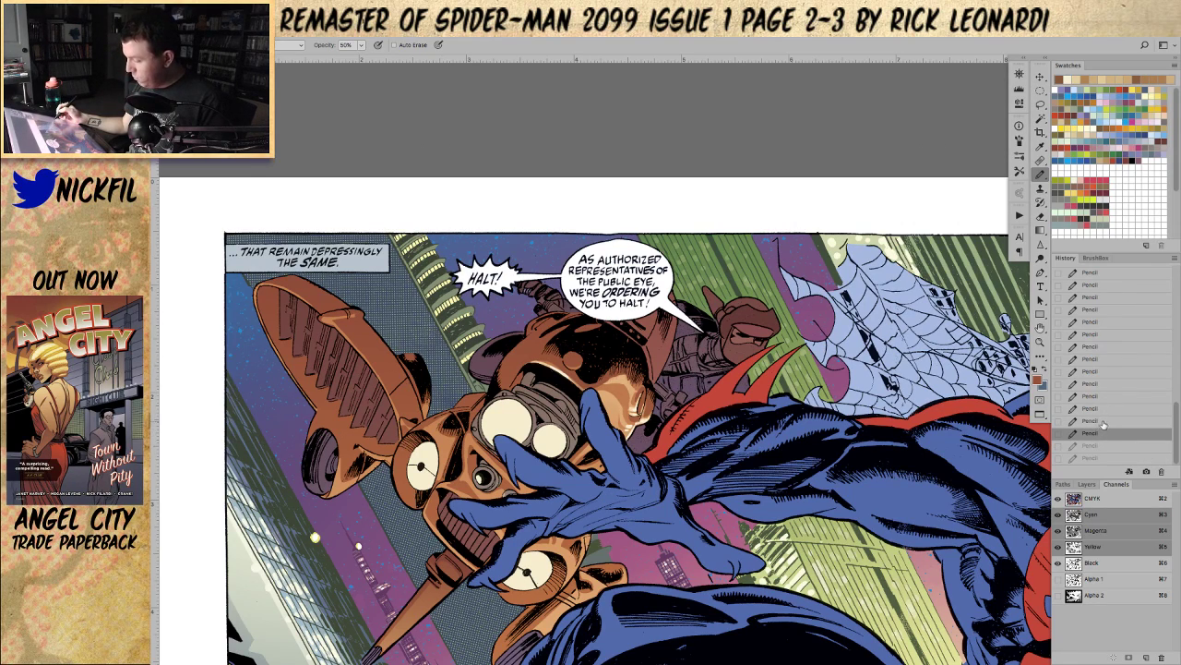
click(1102, 421)
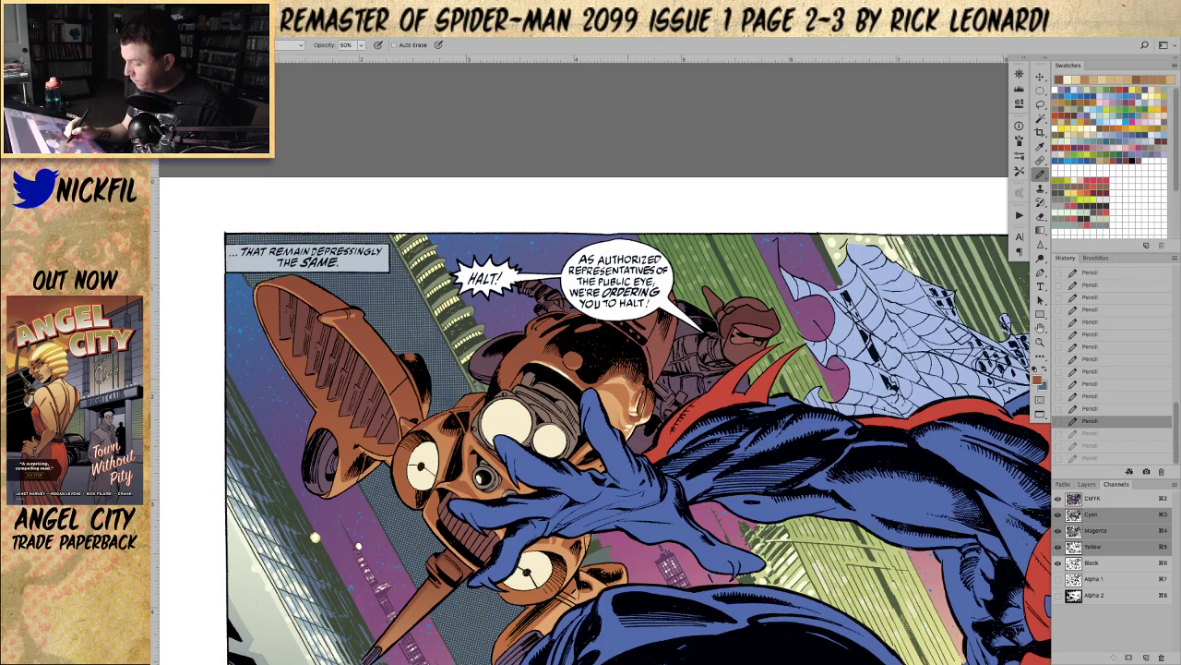
drag(602, 370, 608, 373)
Step: Lasso the narrow panels behind the bike's rounded body, lighten them with orange Gradients in Screen mode at 100% opacity, and deselect
click(1043, 330)
drag(666, 491, 630, 460)
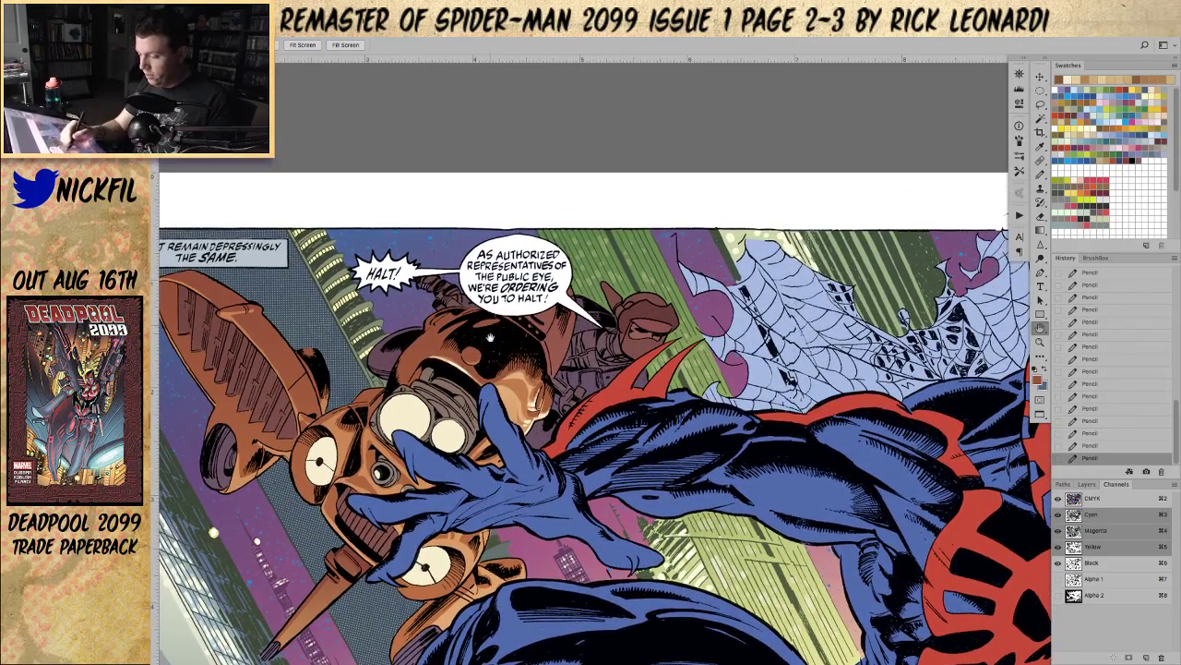
drag(493, 500, 568, 493)
key(l)
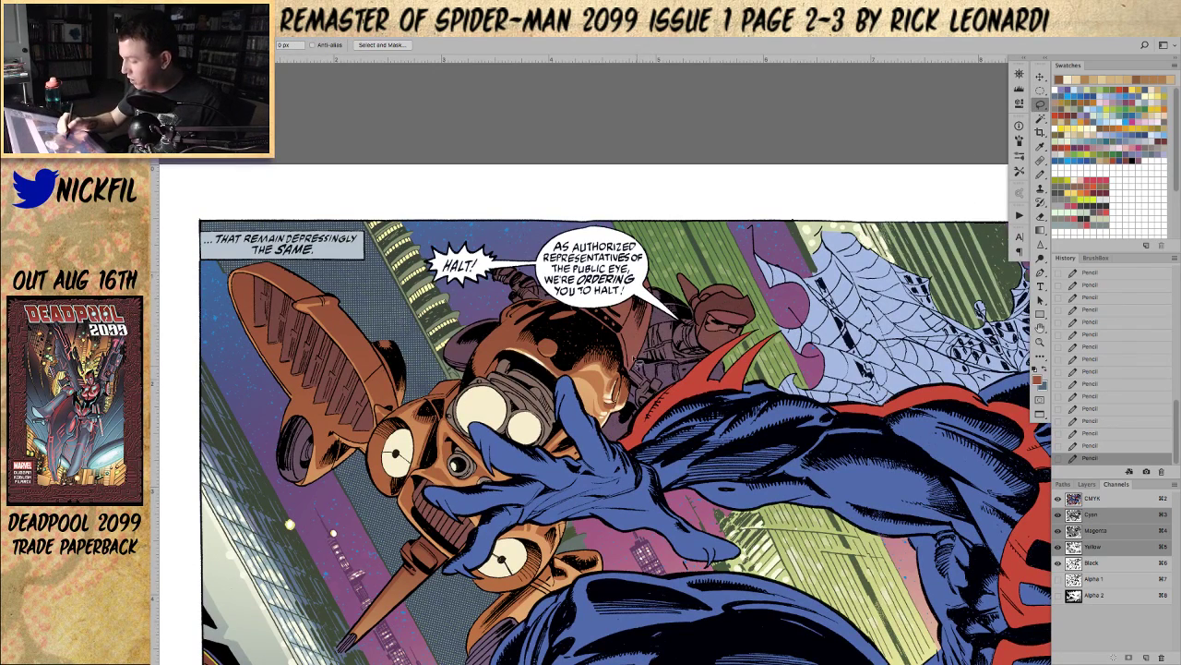
mouse_move(624, 323)
mouse_down()
mouse_move(622, 334)
mouse_move(643, 331)
mouse_move(632, 344)
mouse_up()
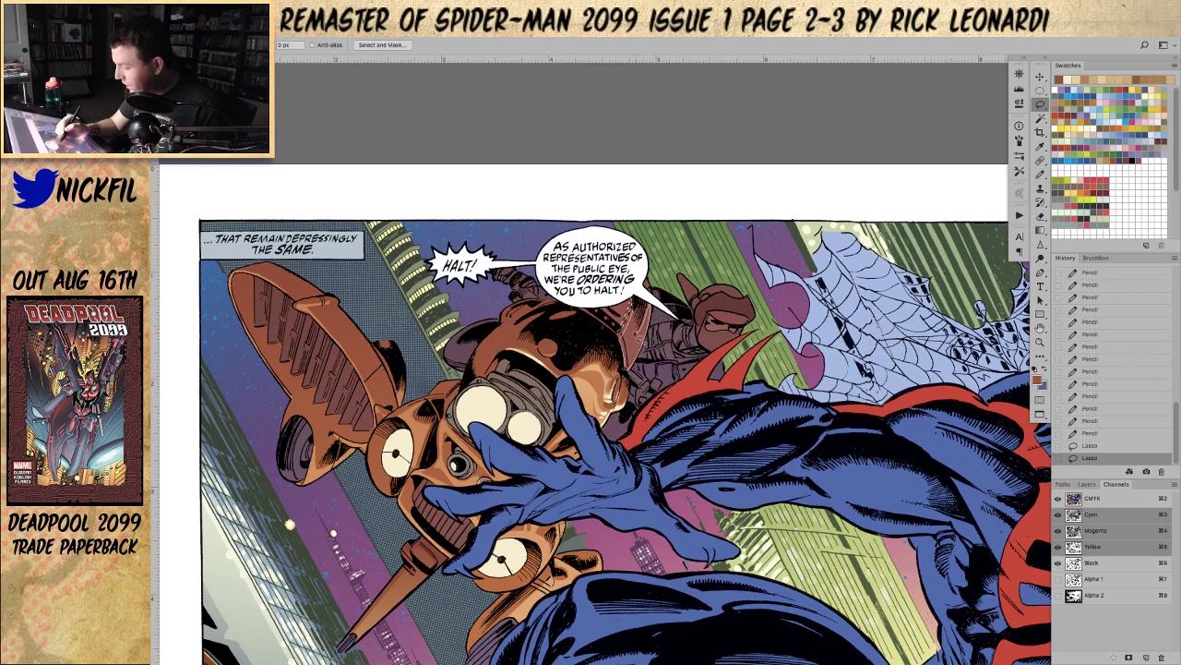
drag(631, 362, 649, 289)
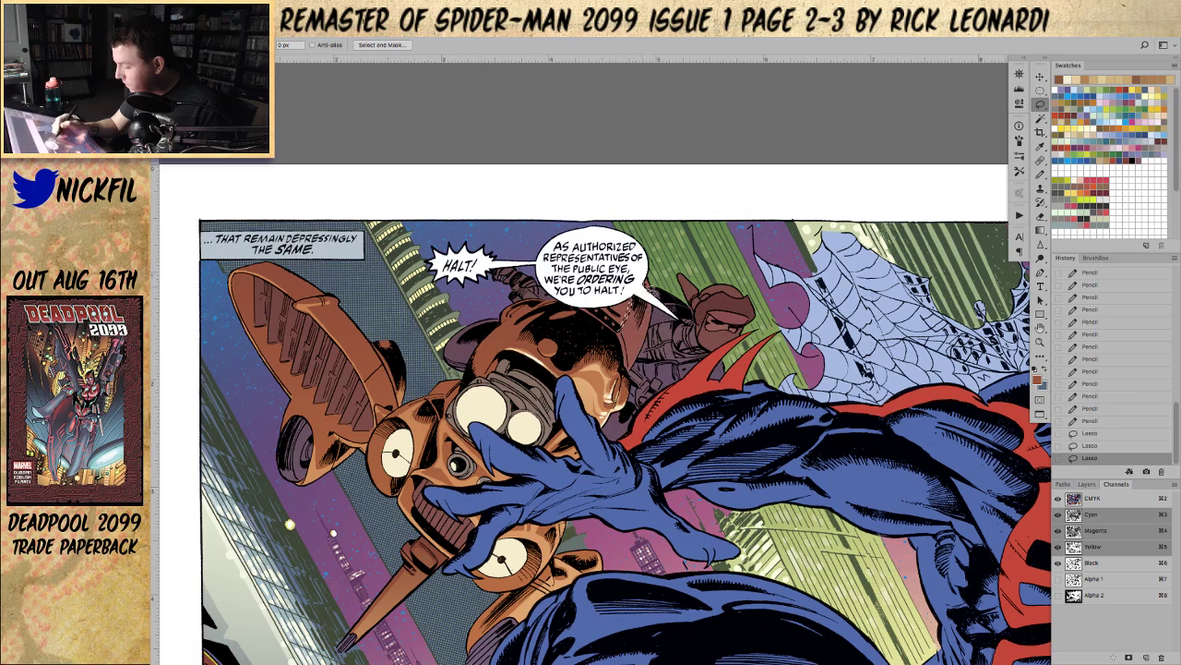
click(1041, 231)
drag(605, 375, 633, 361)
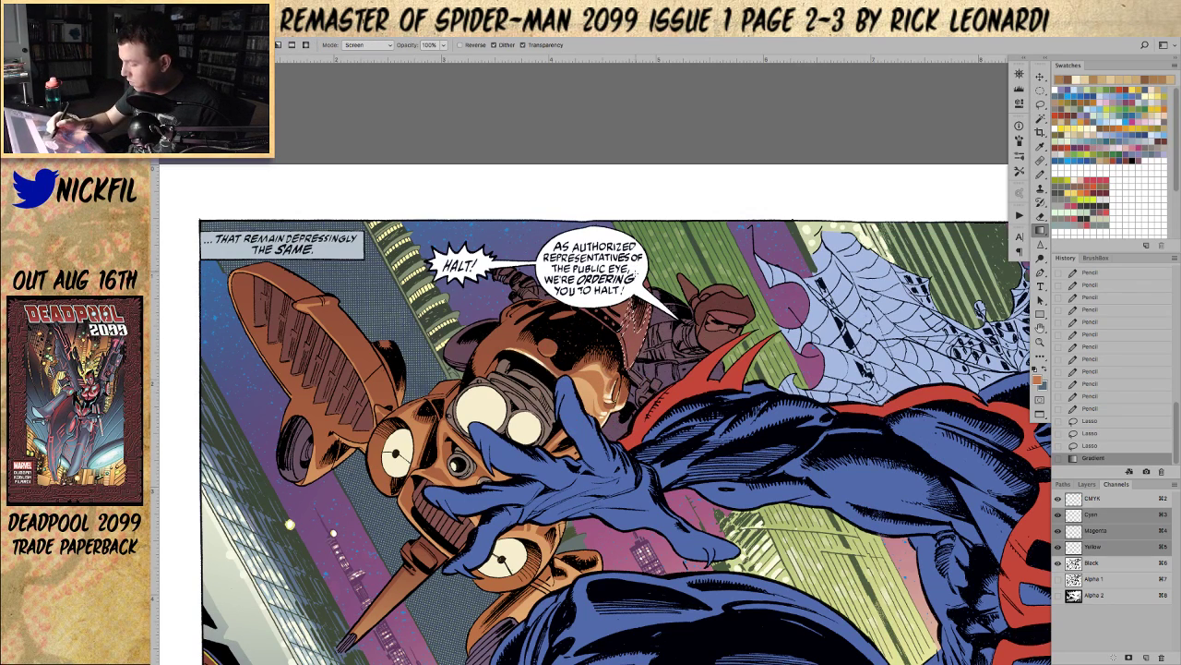
drag(654, 313, 633, 329)
key(super+d)
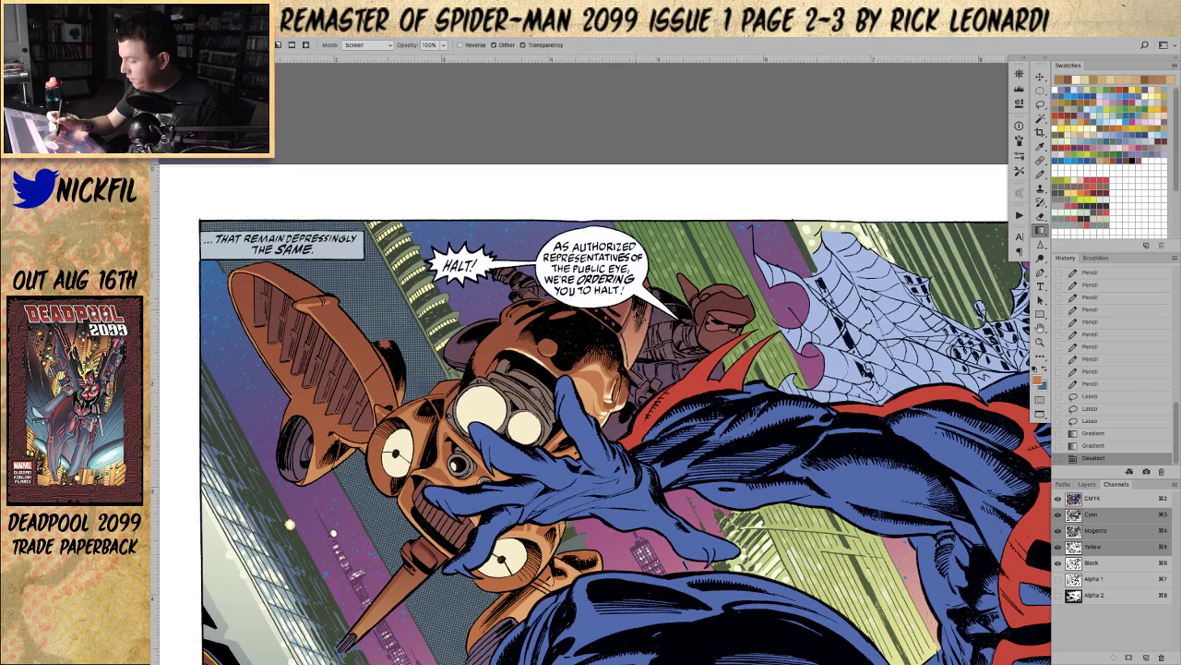
Step: Paint small orange Pencil highlights on the panels behind the rounded body, changing the brush blending mode and redoing a stray stroke
click(1040, 104)
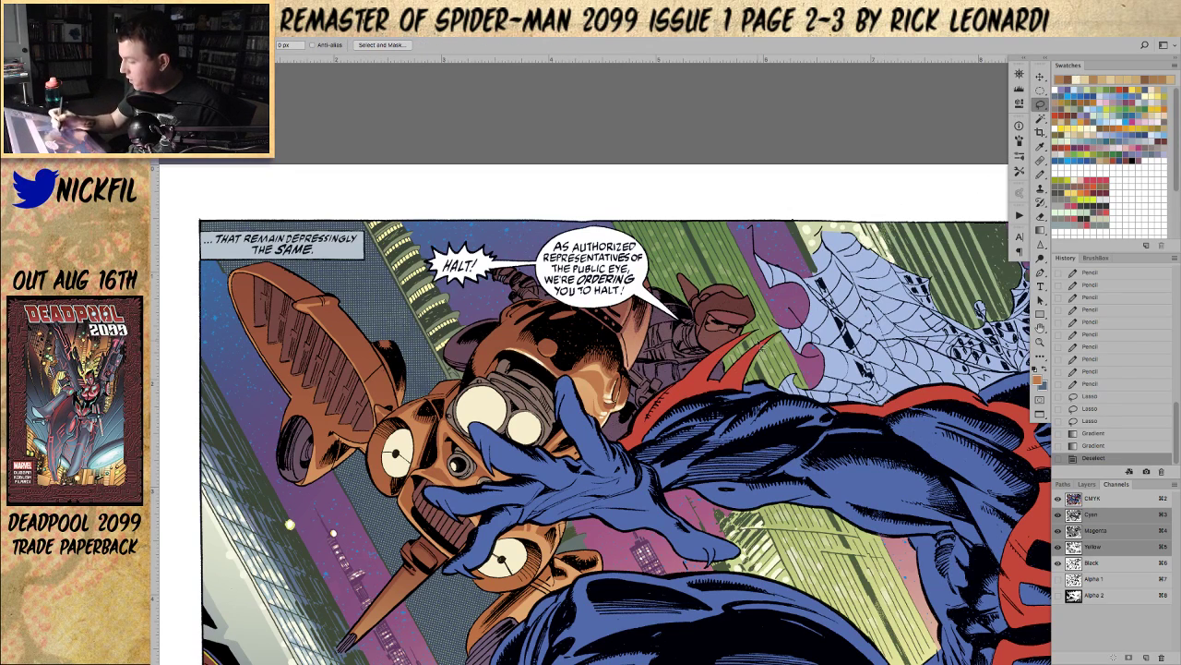
click(1040, 173)
drag(612, 319, 626, 329)
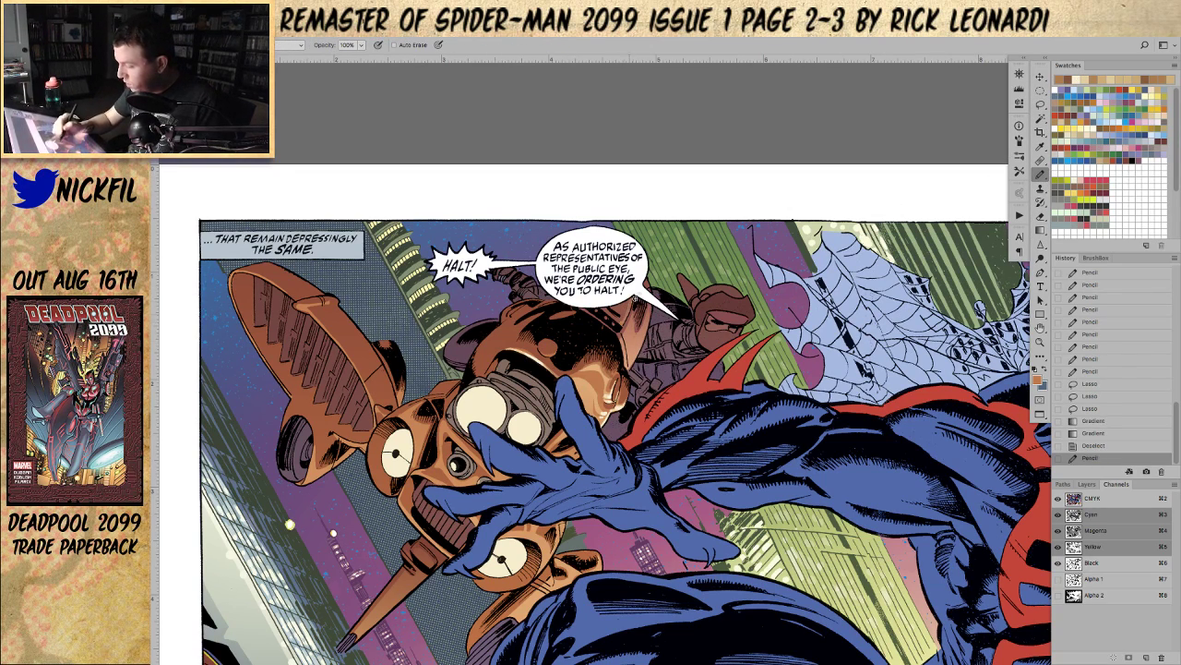
click(288, 45)
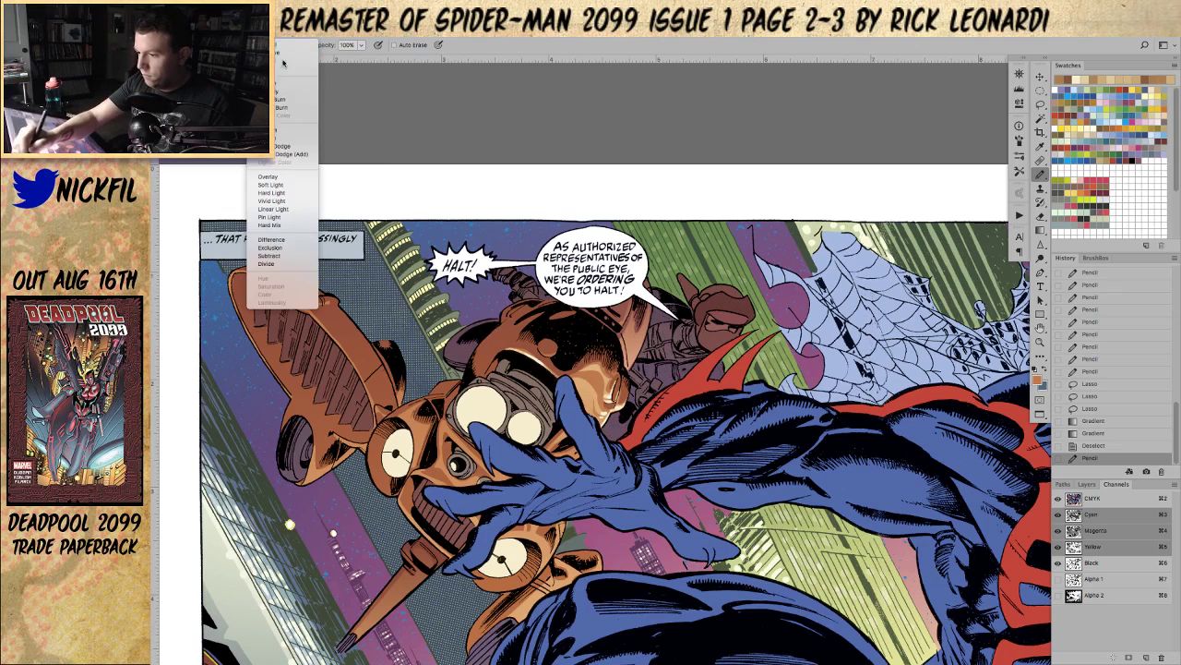
click(282, 140)
mouse_move(631, 334)
mouse_down()
mouse_move(630, 368)
mouse_move(625, 341)
mouse_move(631, 352)
mouse_up()
key(super+z)
drag(625, 349, 631, 354)
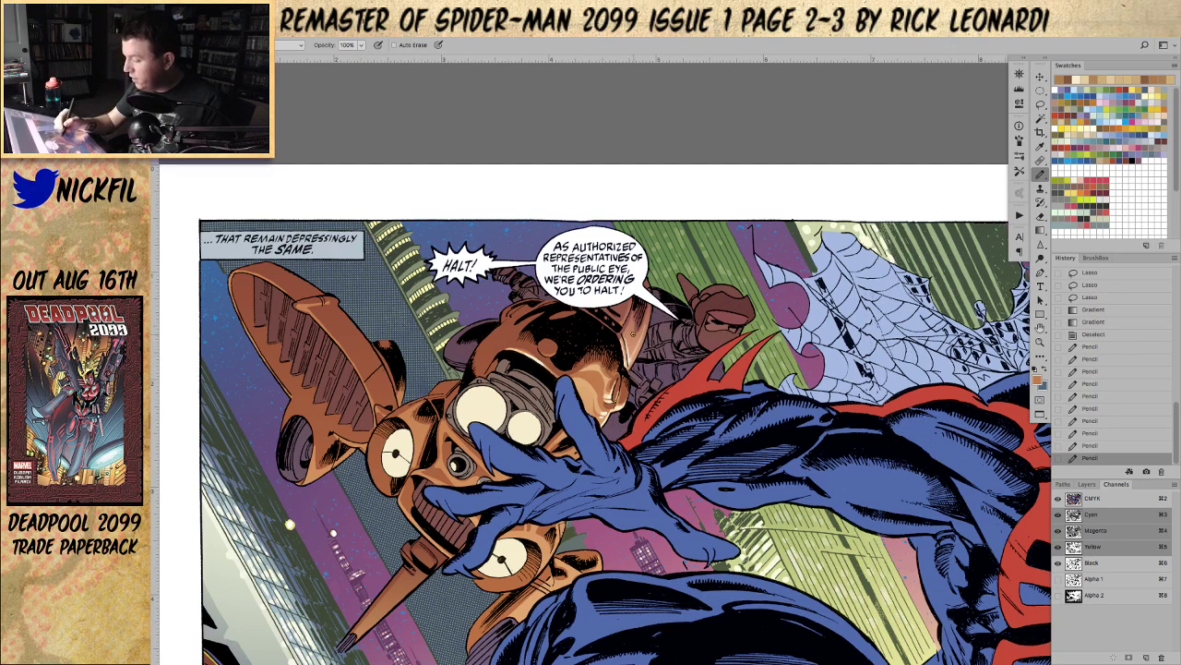
drag(627, 312, 630, 318)
drag(625, 313, 630, 314)
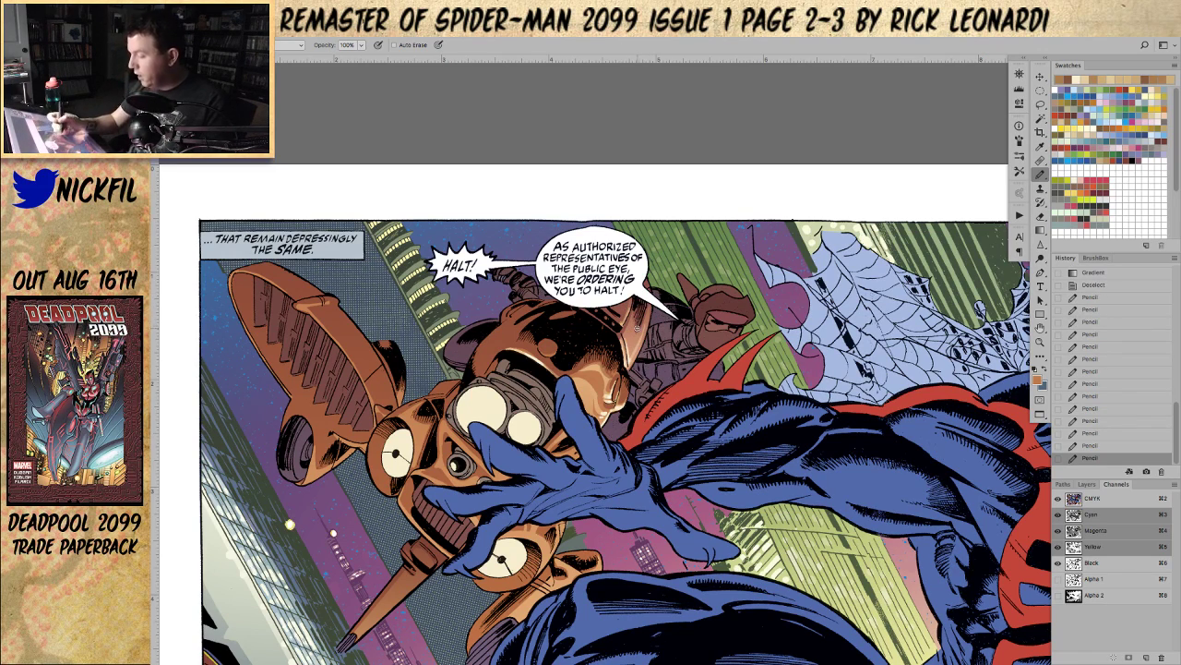
Step: Touch up the highlights at the outer end of the bike's rounded body with the Pencil in a sampled orange, undoing a stray stroke
key(z)
alt+click(635, 483)
click(633, 488)
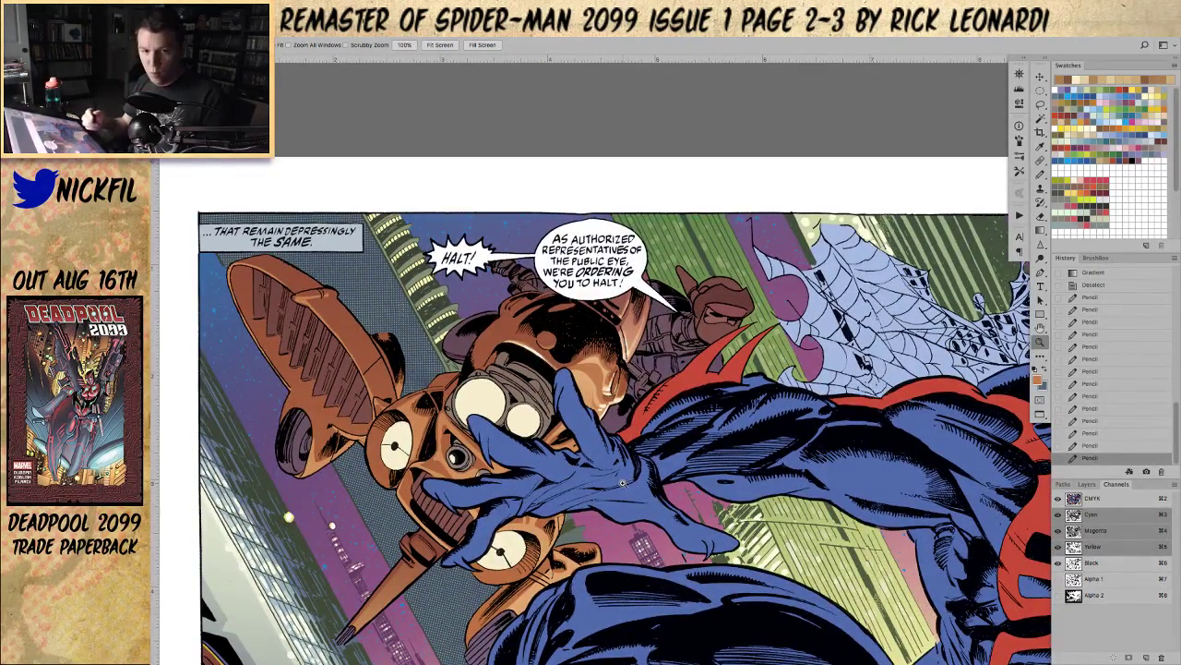
key(space)
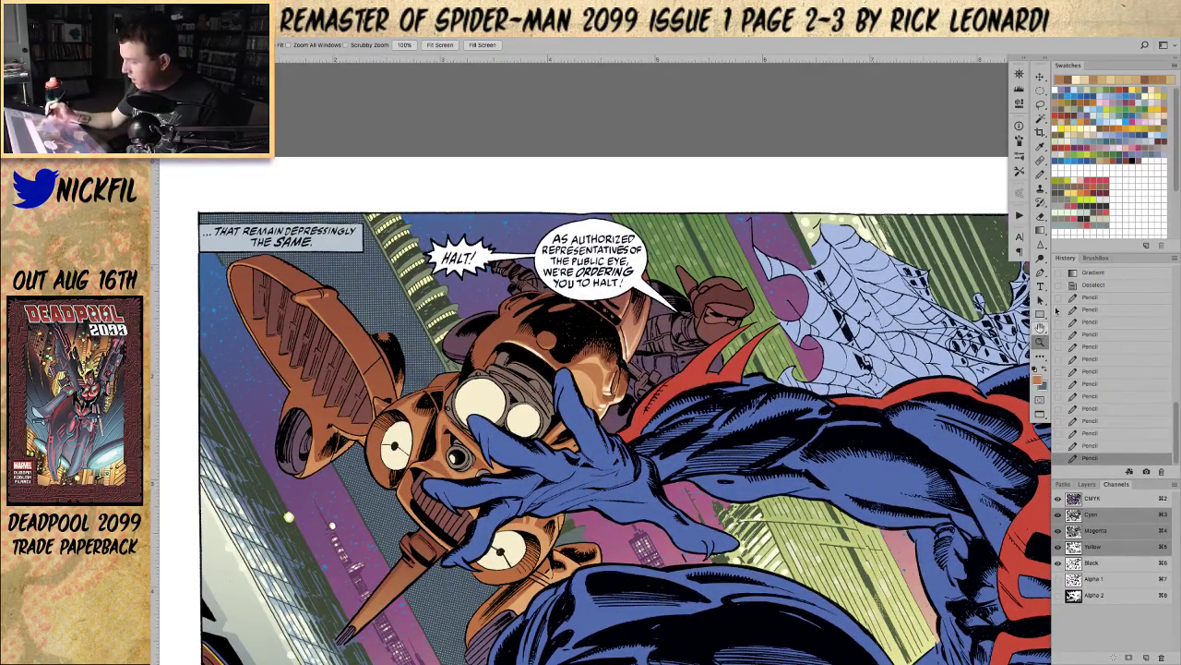
mouse_move(691, 469)
mouse_down()
mouse_move(684, 400)
mouse_move(727, 386)
mouse_move(733, 400)
mouse_up()
alt+click(631, 309)
drag(632, 312, 636, 308)
key(super+z)
click(277, 47)
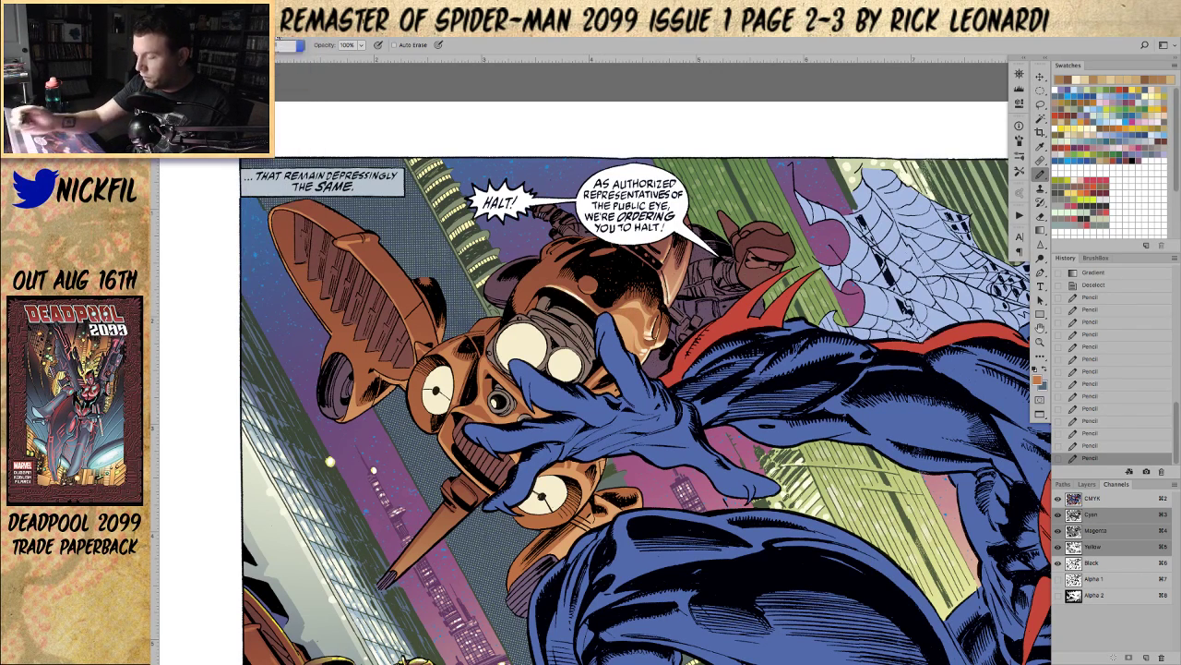
drag(640, 313, 628, 329)
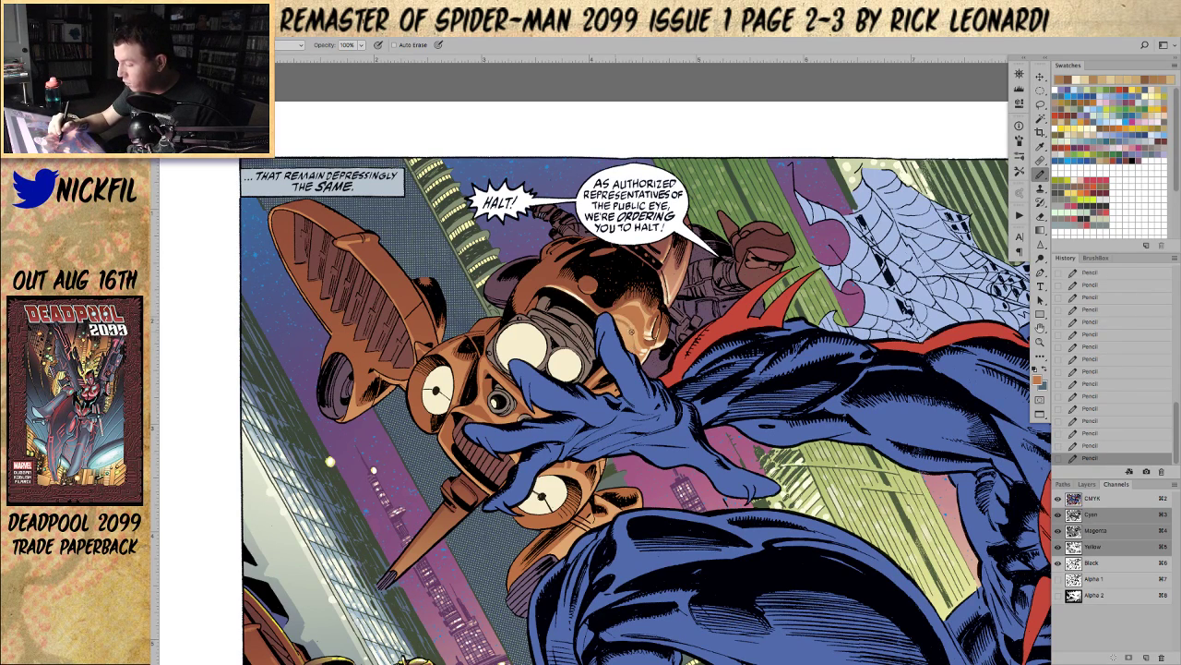
Step: Fill a lassoed highlight at the rounded body's outer end with sampled light orange, deselect, and add small cream Pencil accents
alt+click(625, 325)
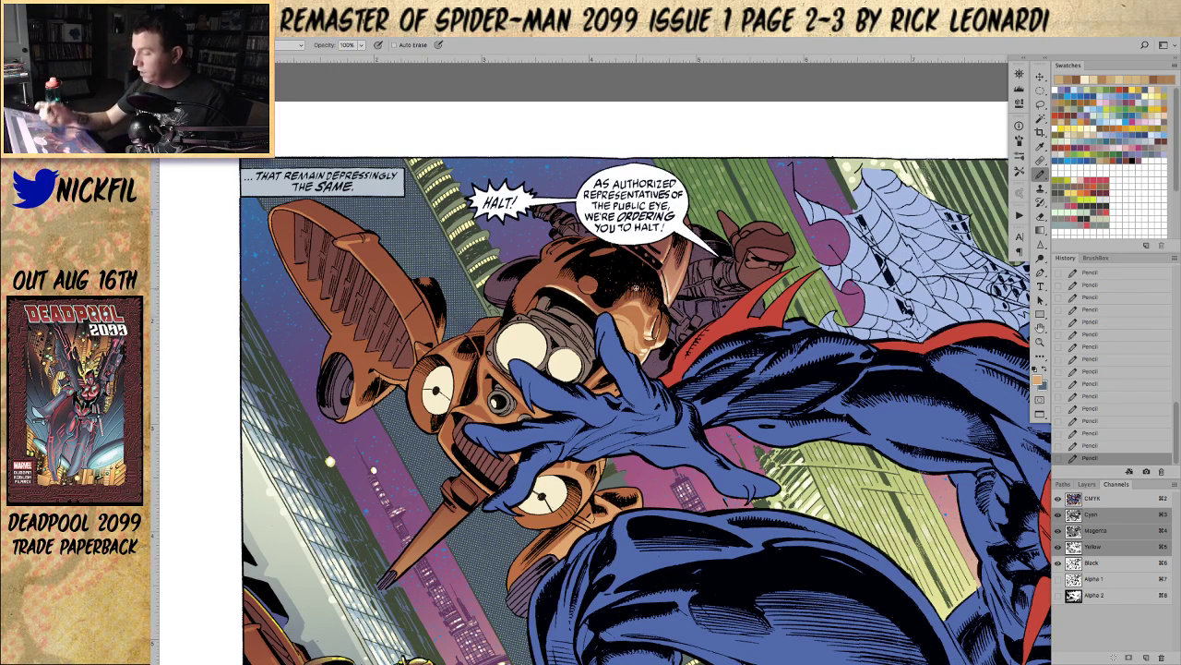
key(space)
drag(760, 483, 790, 421)
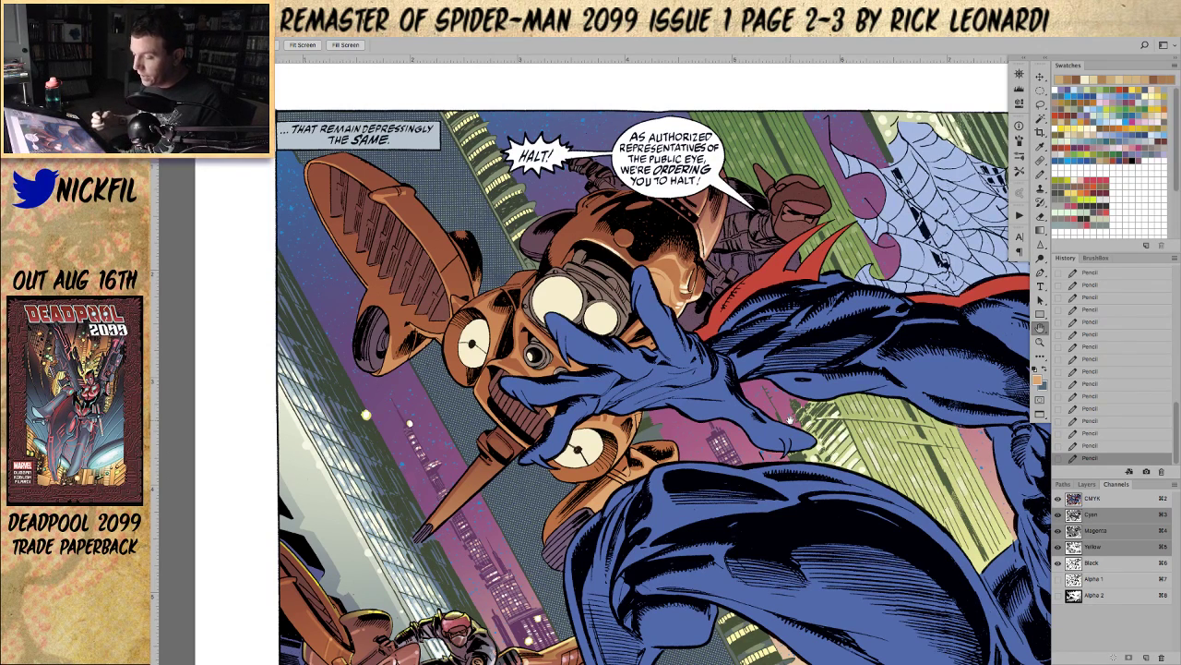
drag(655, 509, 654, 588)
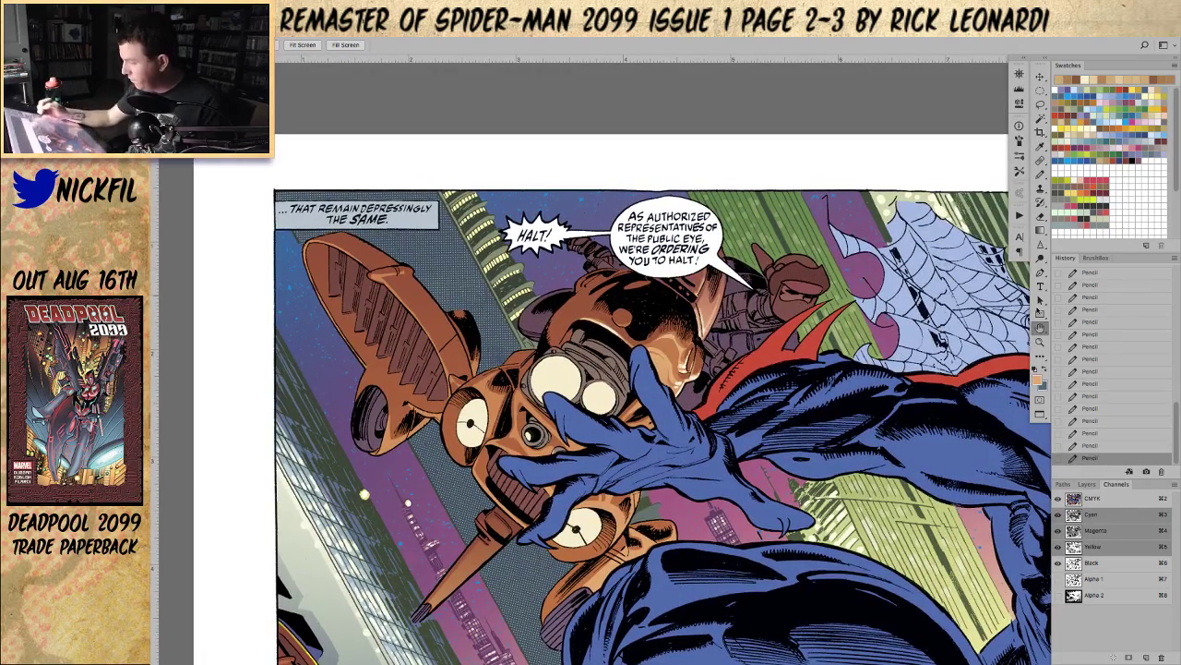
drag(649, 479, 642, 414)
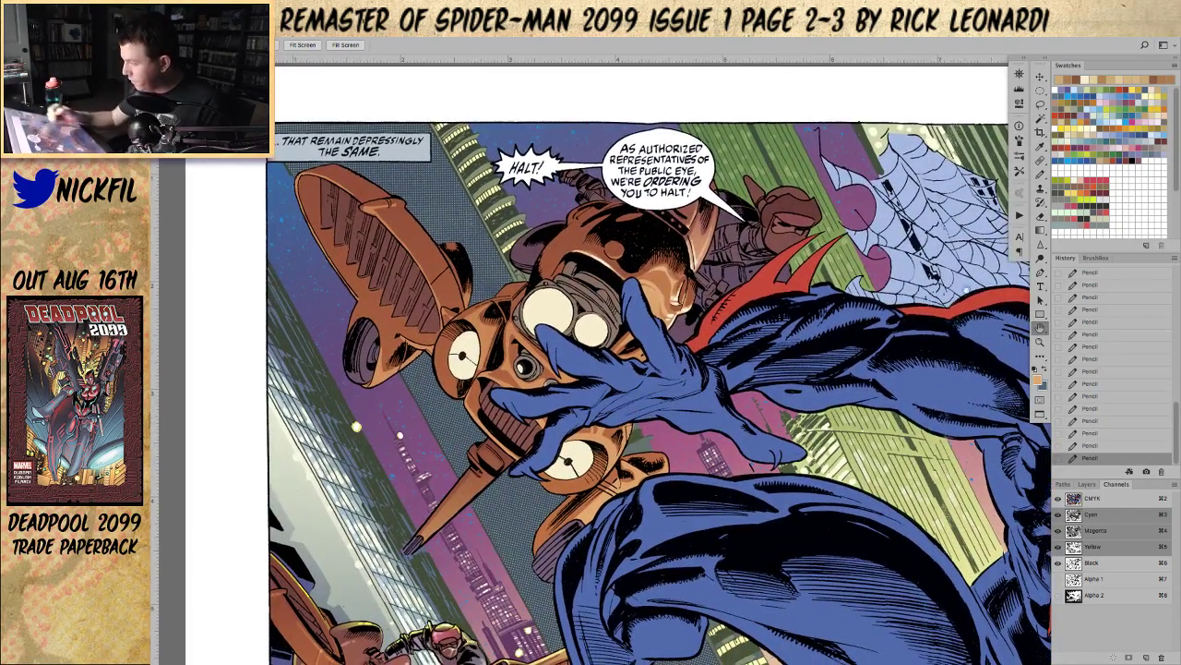
click(1040, 104)
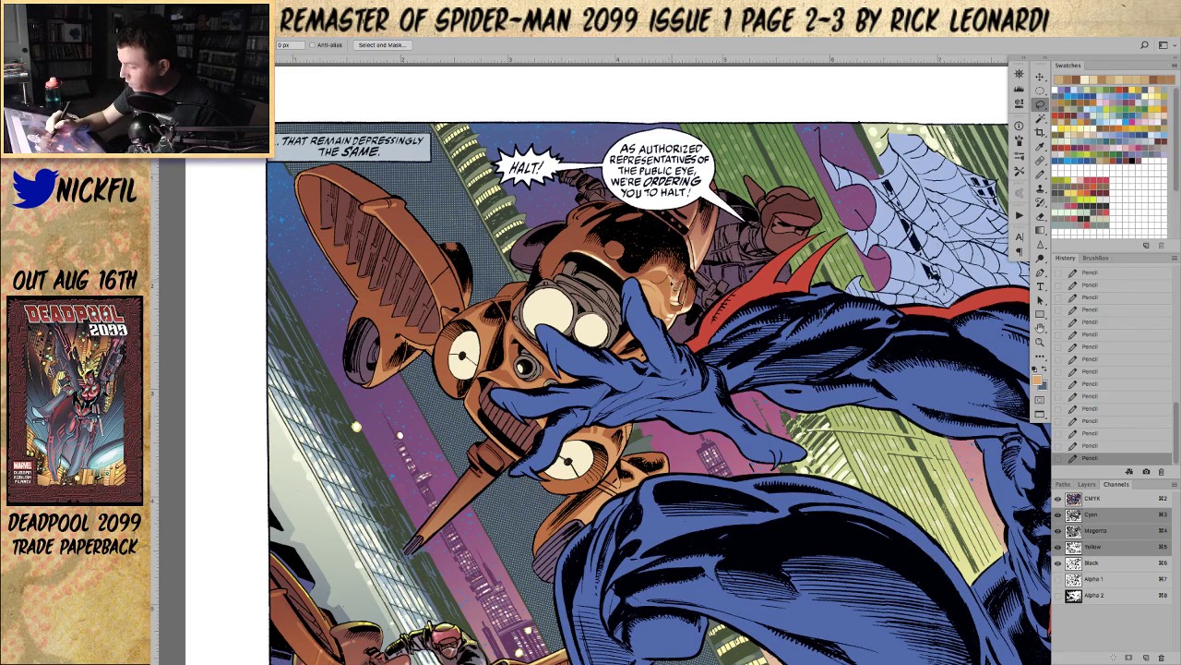
drag(669, 308, 665, 286)
click(1040, 230)
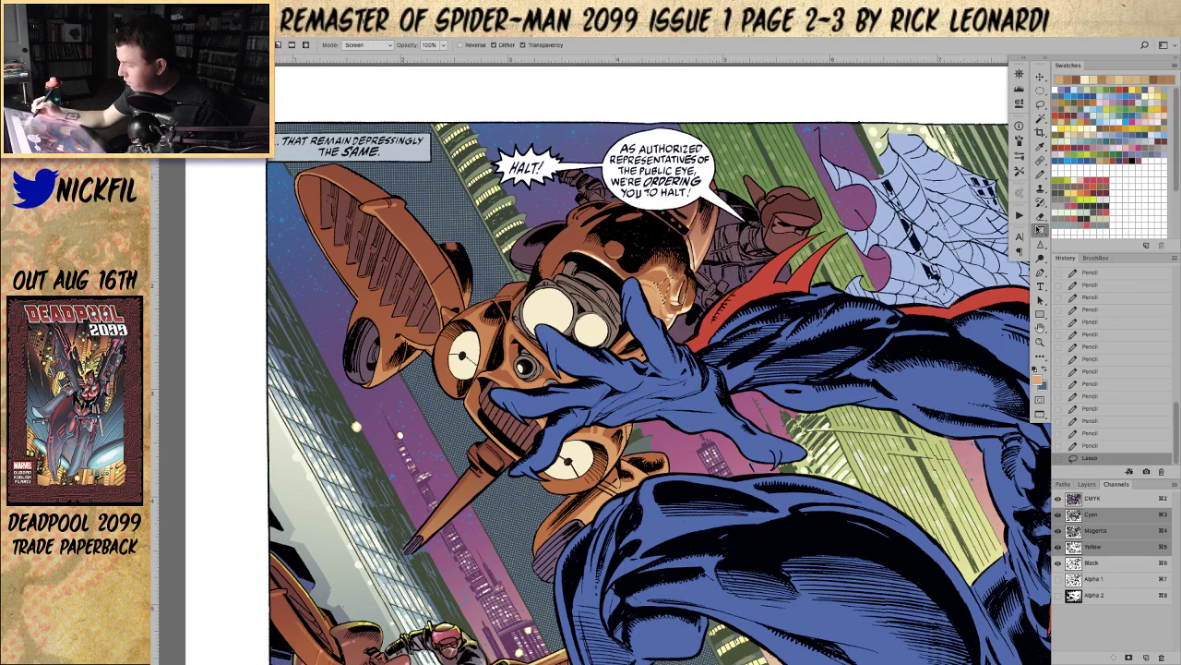
key(alt+BackSpace)
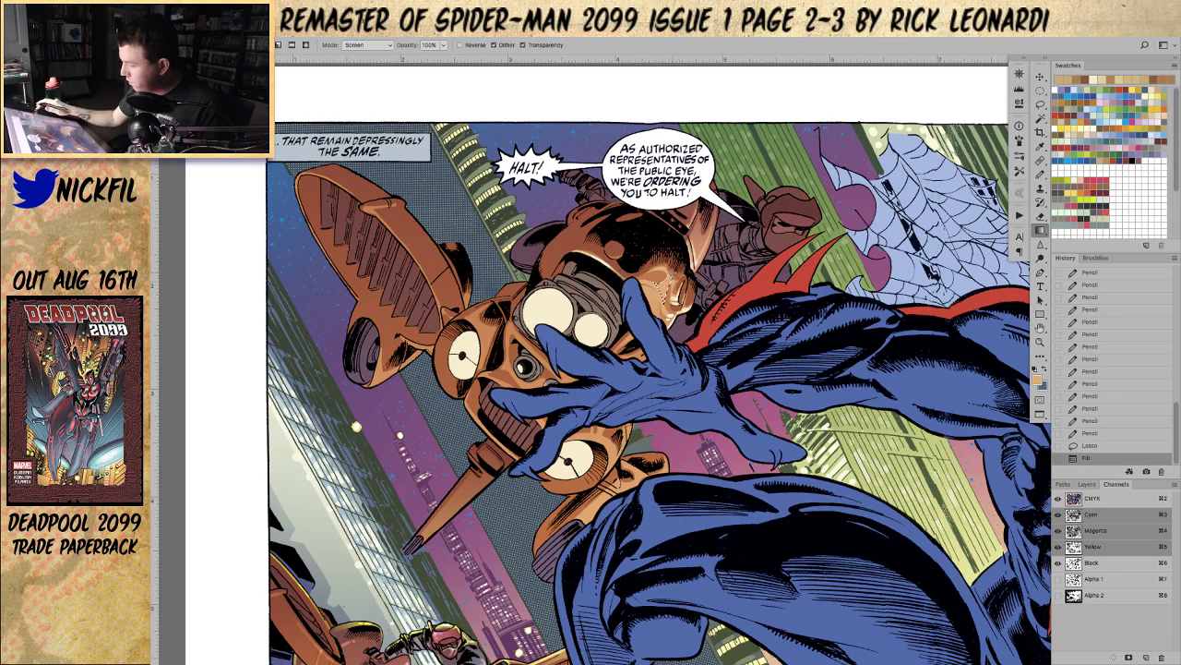
key(super+d)
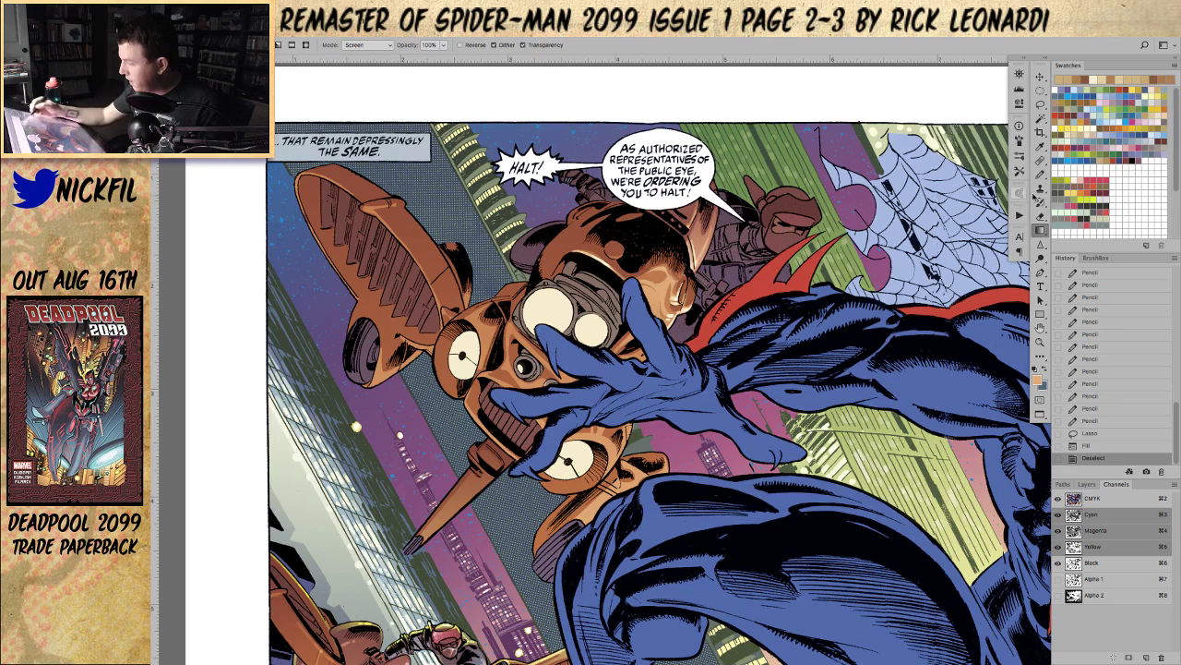
key(b)
mouse_move(666, 304)
mouse_down()
mouse_move(659, 287)
mouse_move(678, 283)
mouse_up()
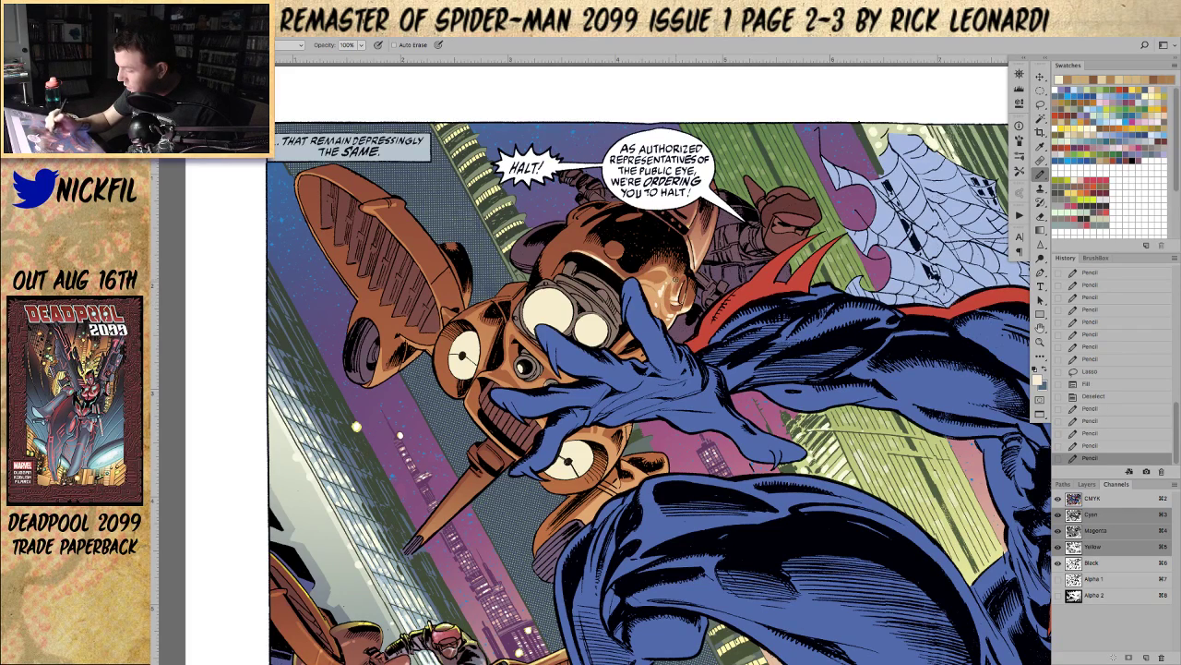
Step: Paint light orange Pencil highlights on the body beside the smaller headlight and between the hero's fingers, changing the brush blending mode and redoing stray strokes
click(1042, 343)
alt+click(663, 445)
click(658, 470)
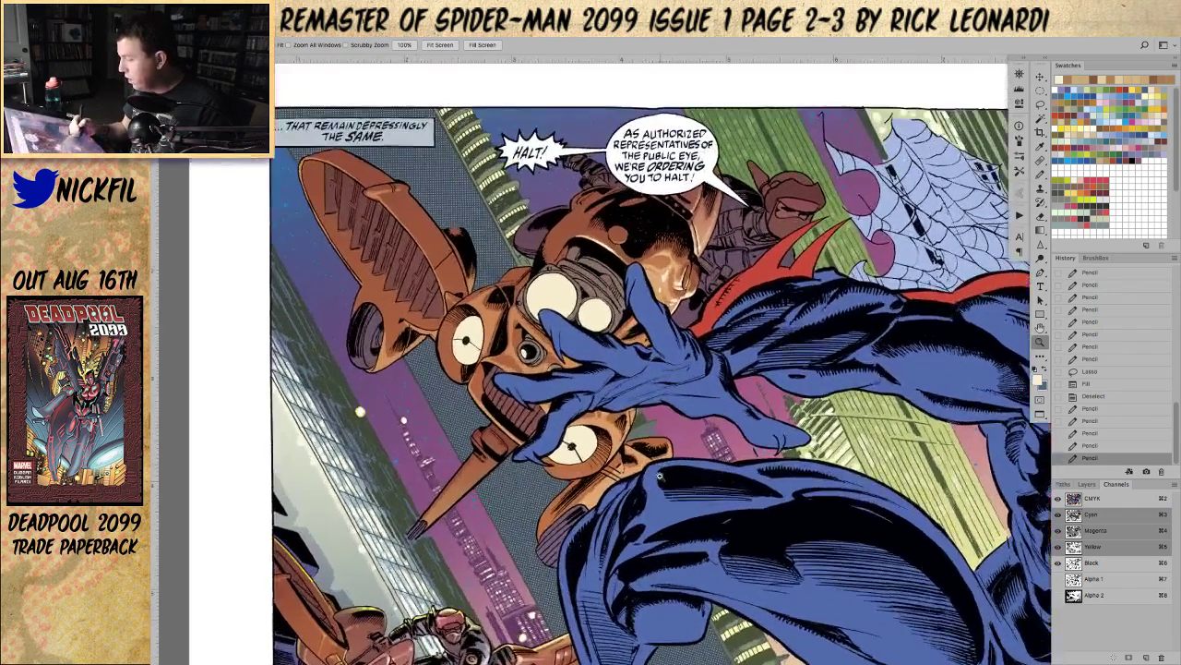
click(1041, 328)
drag(646, 457, 695, 504)
click(1041, 172)
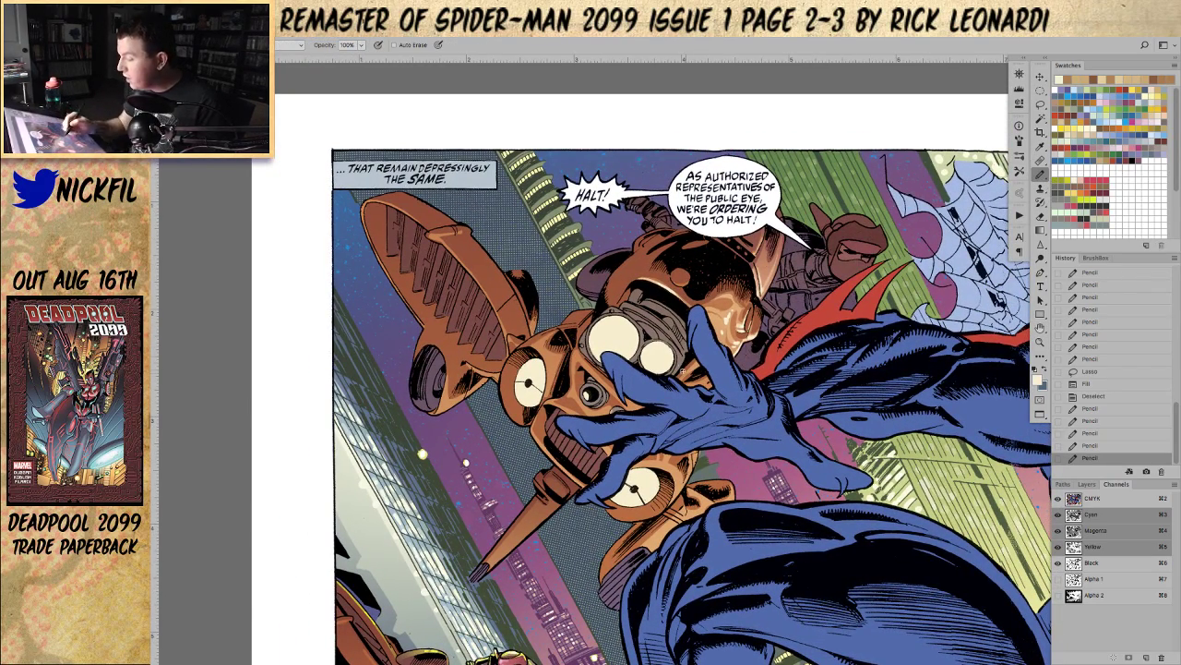
alt+click(696, 362)
click(292, 45)
click(278, 139)
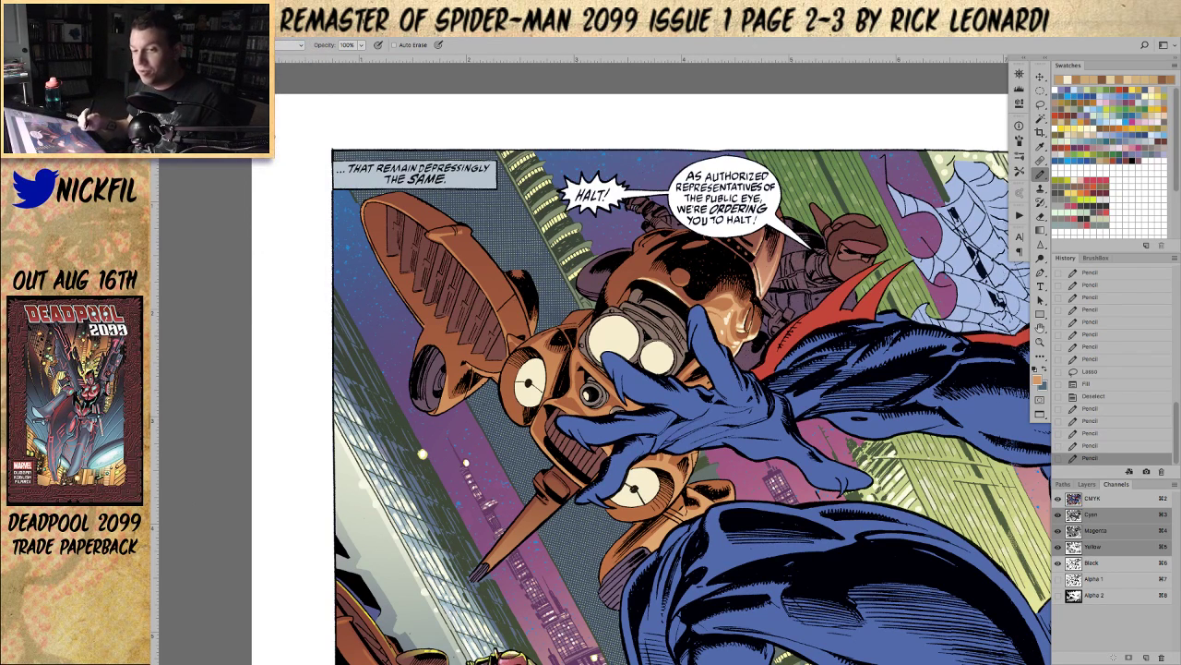
drag(690, 367, 697, 371)
key(super+z)
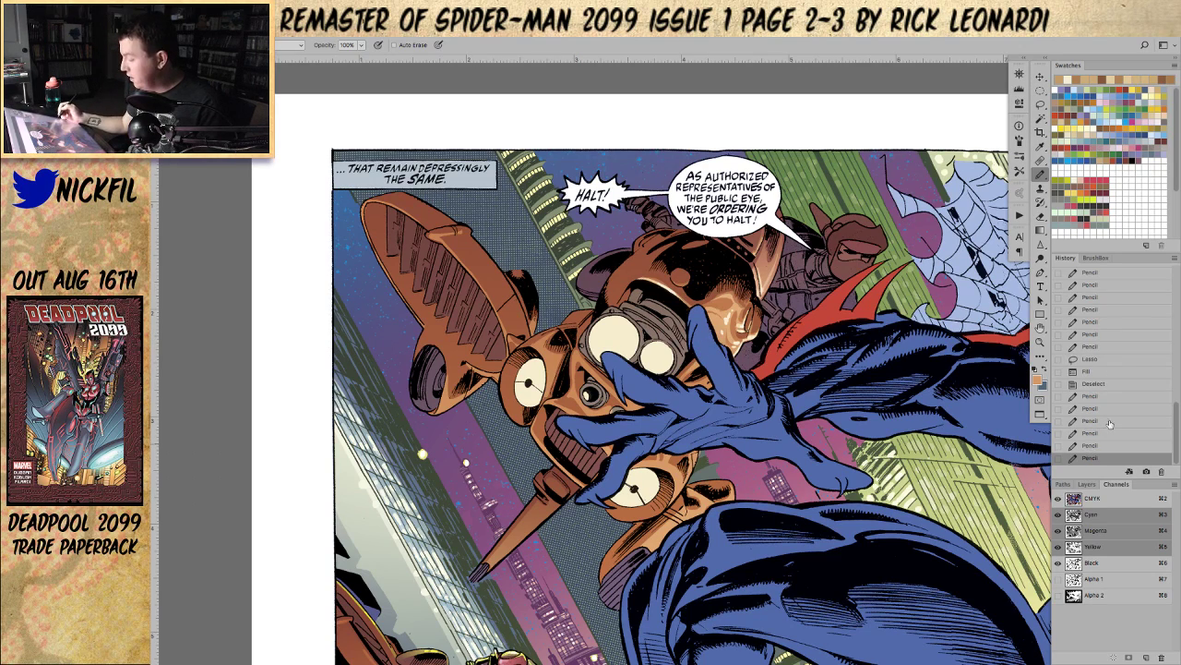
click(1087, 446)
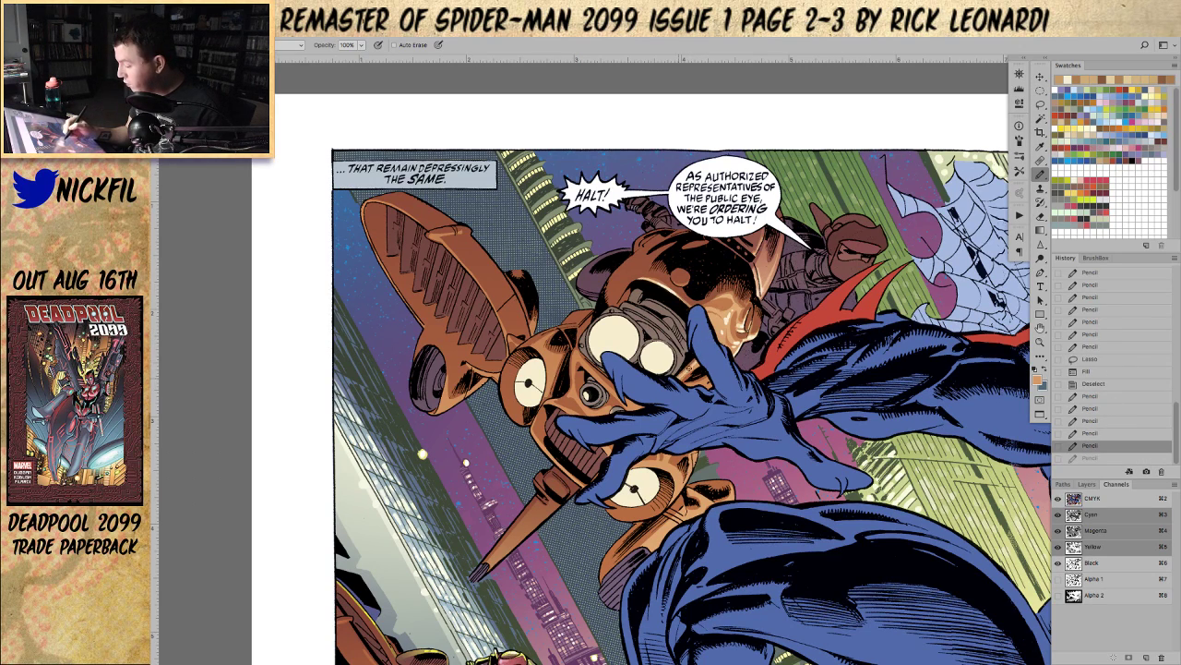
drag(692, 364, 698, 361)
key(ctrl+z)
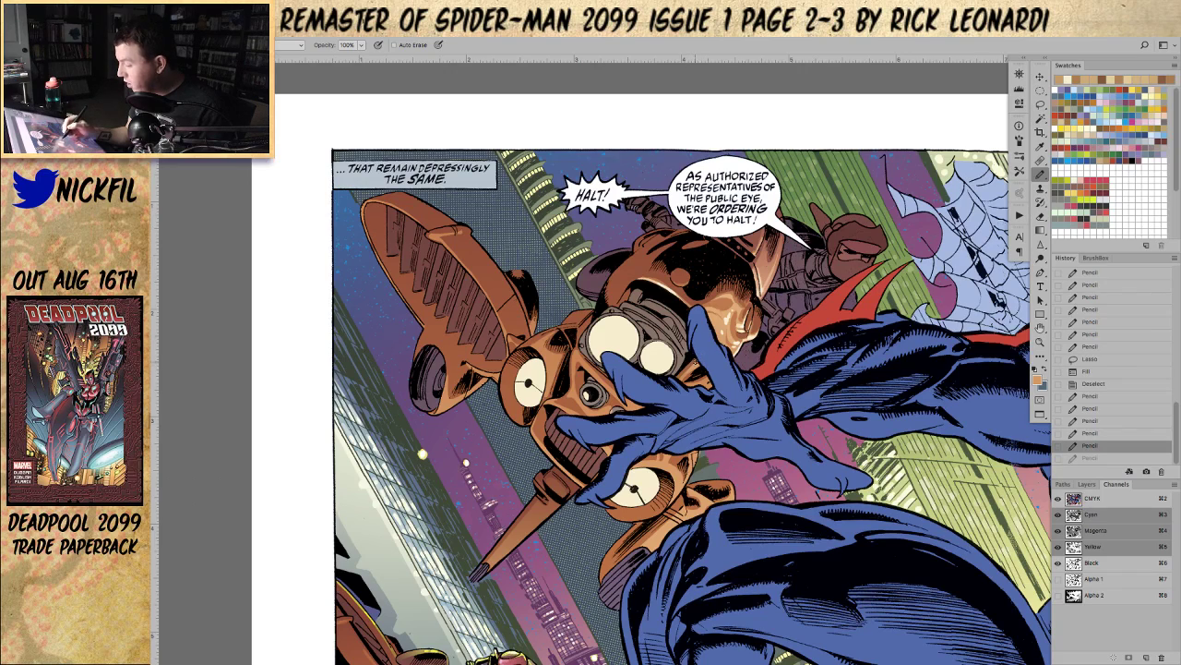
drag(684, 373, 698, 360)
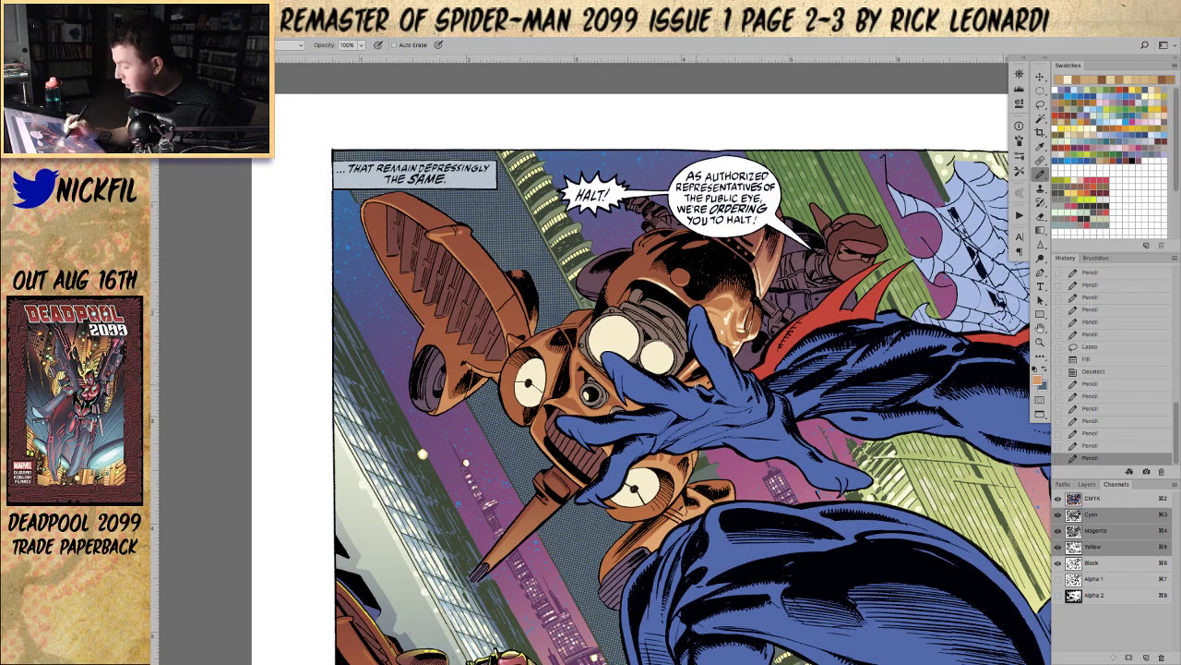
drag(701, 378, 716, 390)
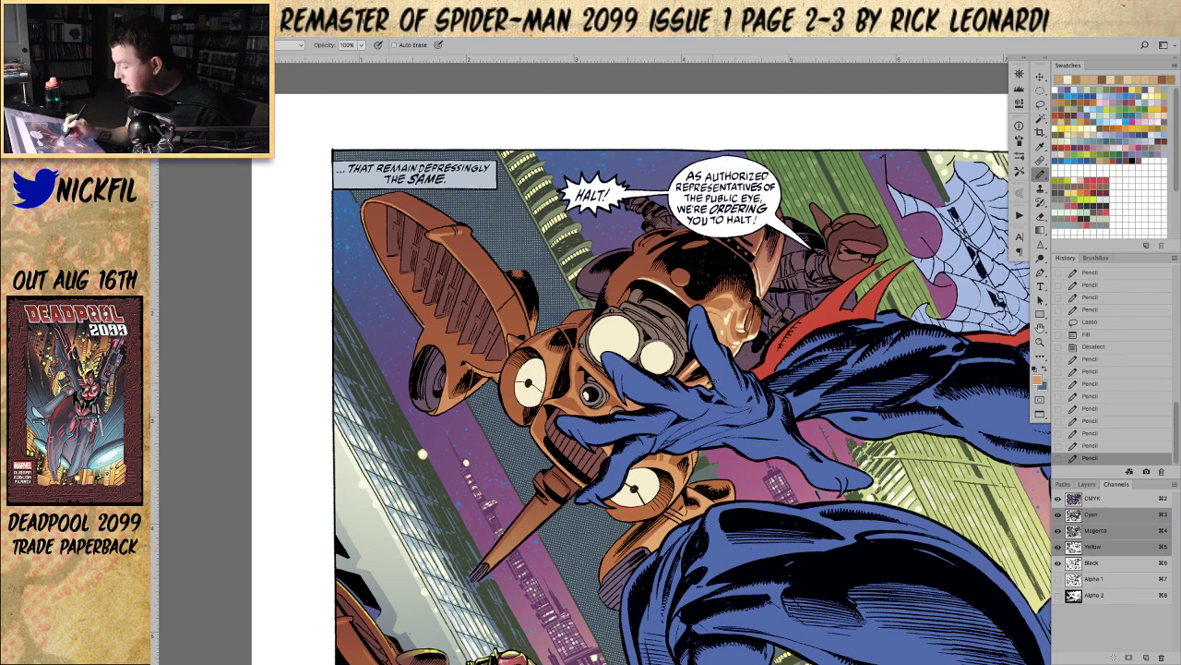
Step: Lasso highlight shapes on the rounded body's outer end, lighten them with a cream Gradient in Screen mode at 100% opacity, and deselect
click(1042, 329)
mouse_move(706, 460)
mouse_down()
mouse_move(629, 444)
mouse_move(719, 437)
mouse_move(730, 424)
mouse_up()
key(l)
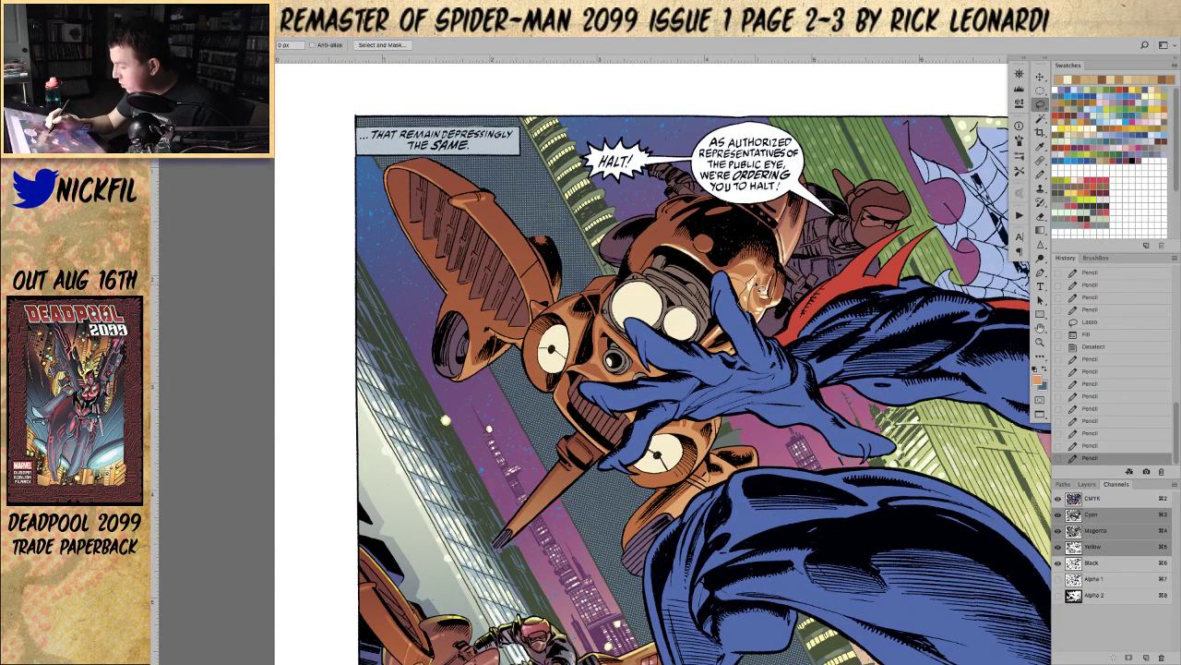
mouse_move(764, 292)
mouse_down()
mouse_move(758, 329)
mouse_move(755, 271)
mouse_move(763, 307)
mouse_up()
click(1041, 229)
alt+click(756, 281)
key(ctrl+d)
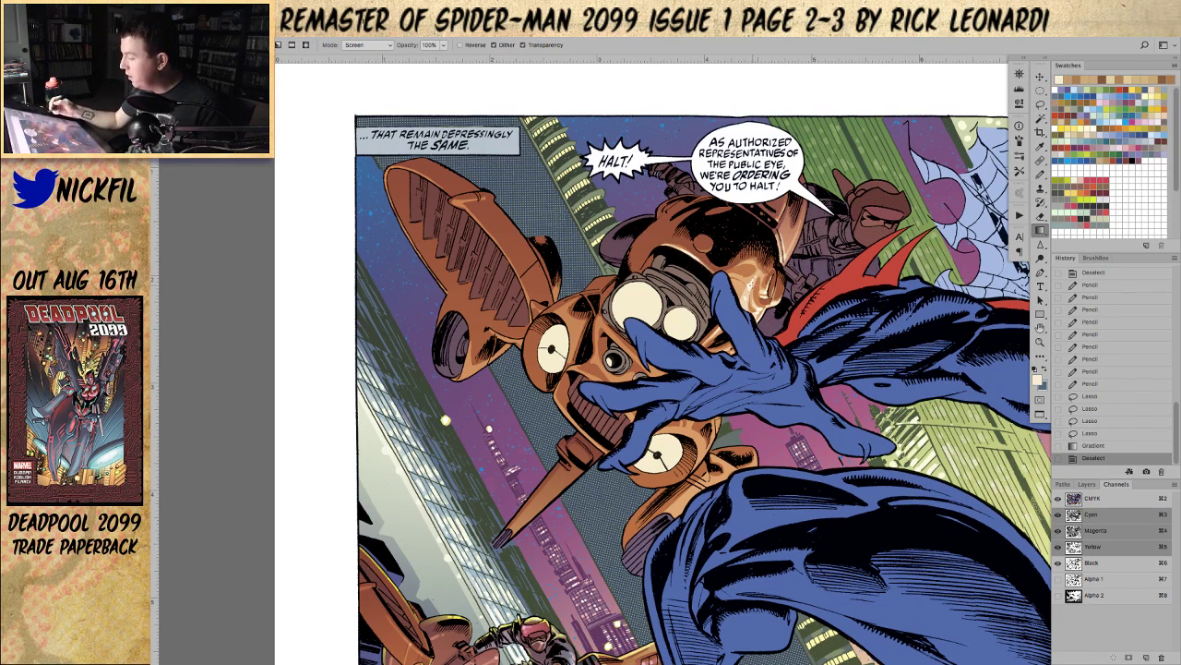
Step: Change the brush blending mode and paint orange Pencil highlights on the bike's front around the central lens and beneath the large headlight
click(1040, 328)
mouse_move(664, 397)
mouse_down()
mouse_move(680, 466)
mouse_move(664, 383)
mouse_up()
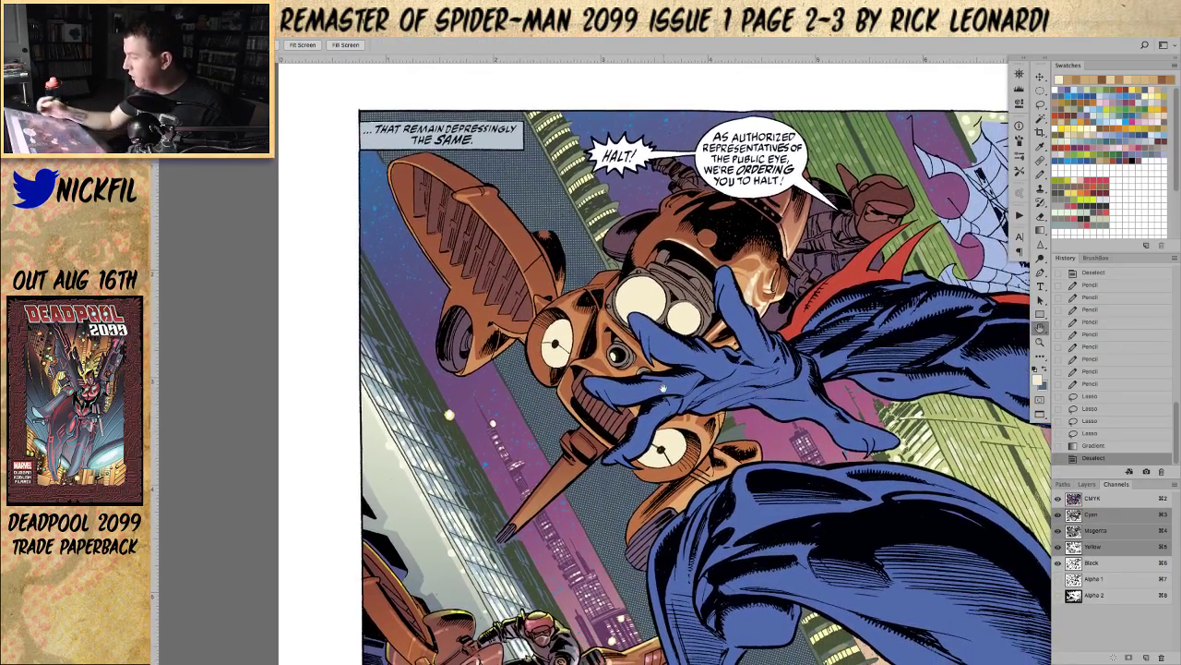
click(1042, 171)
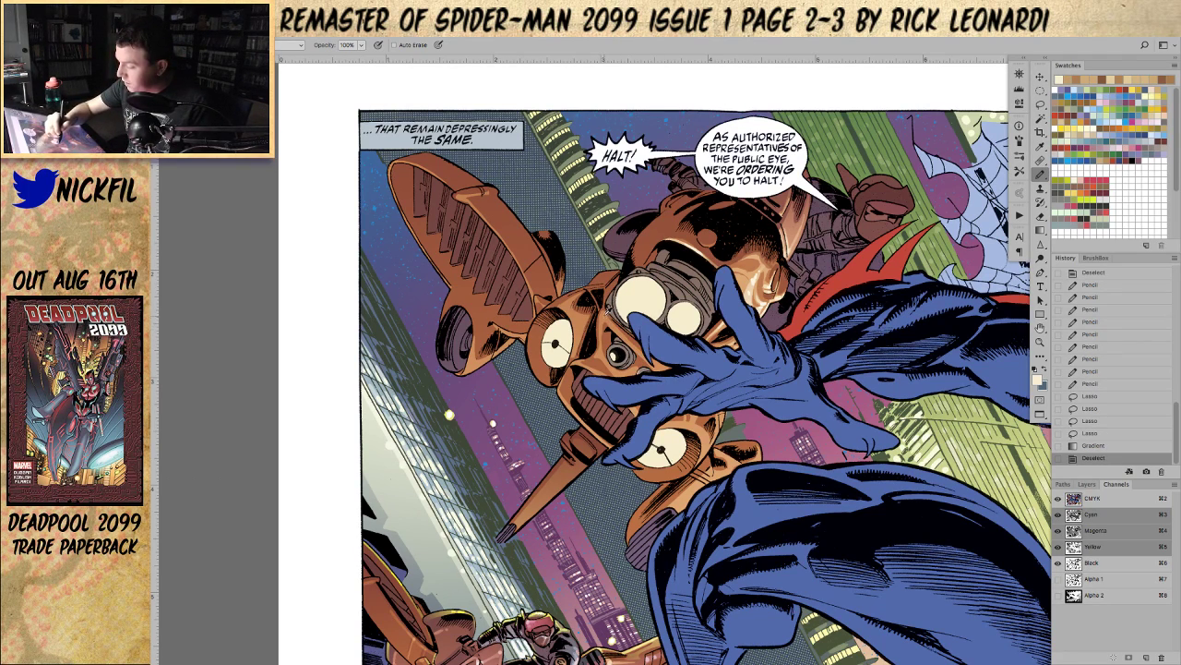
click(283, 46)
click(283, 46)
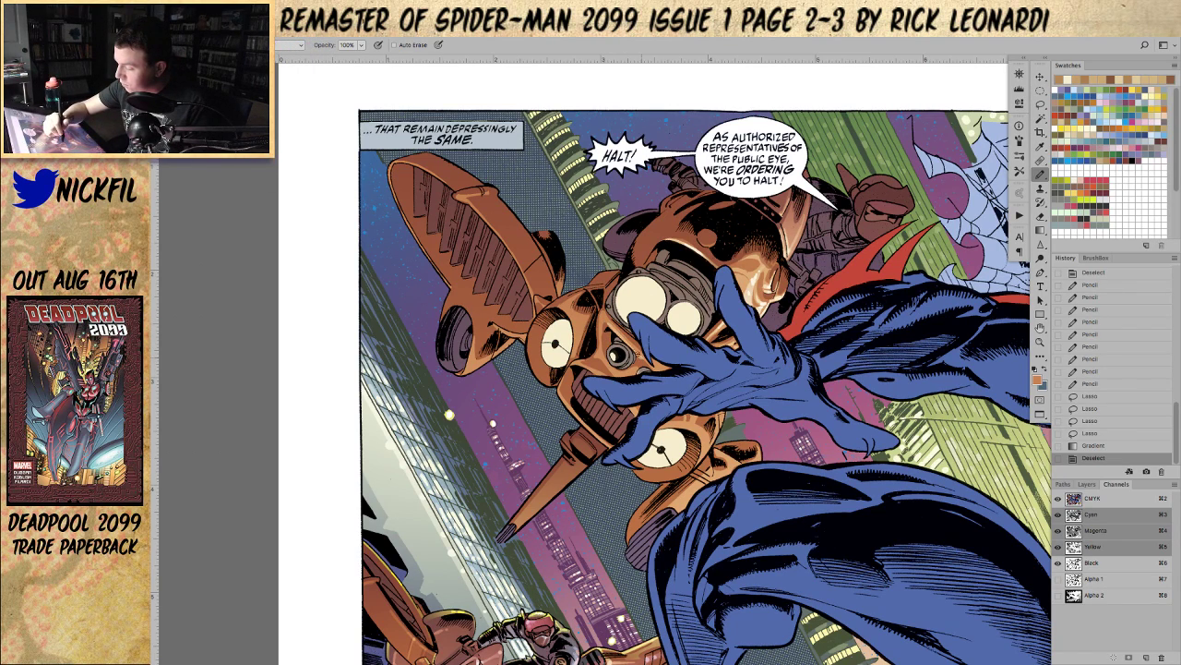
drag(639, 354, 647, 360)
mouse_move(606, 317)
mouse_down()
mouse_move(612, 370)
mouse_move(638, 376)
mouse_move(666, 355)
mouse_up()
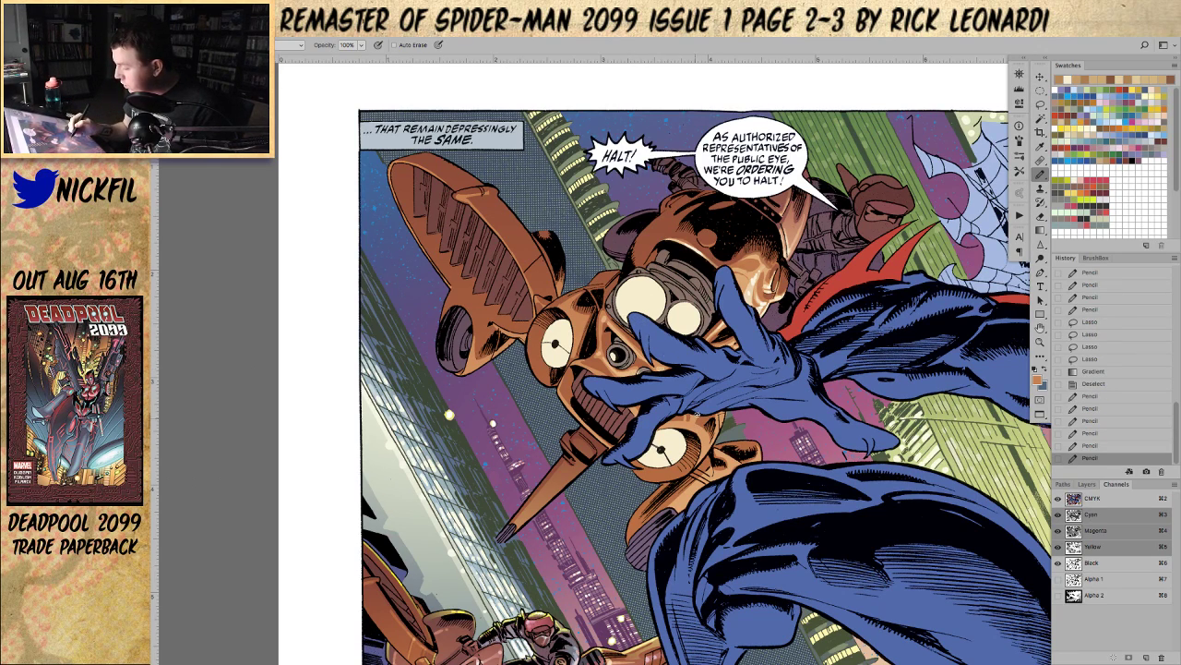
drag(575, 365, 589, 367)
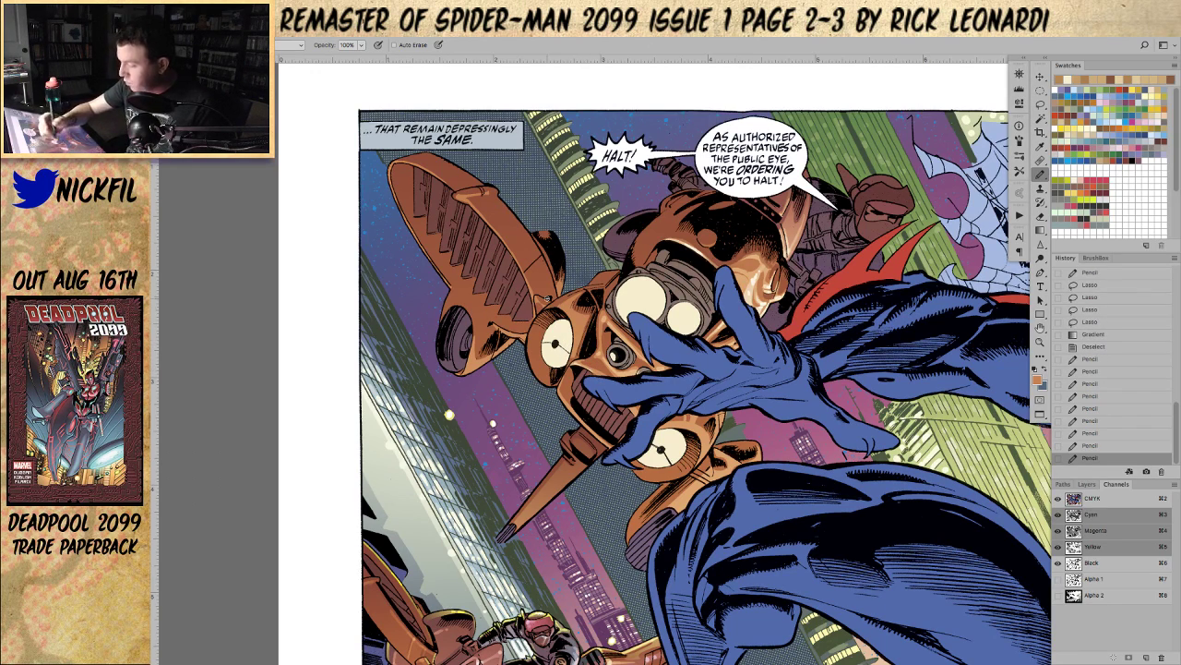
Step: Select the hero's blue costume with the Magic Wand at tolerance 5 and invert the selection to protect the costume
click(1040, 122)
click(698, 378)
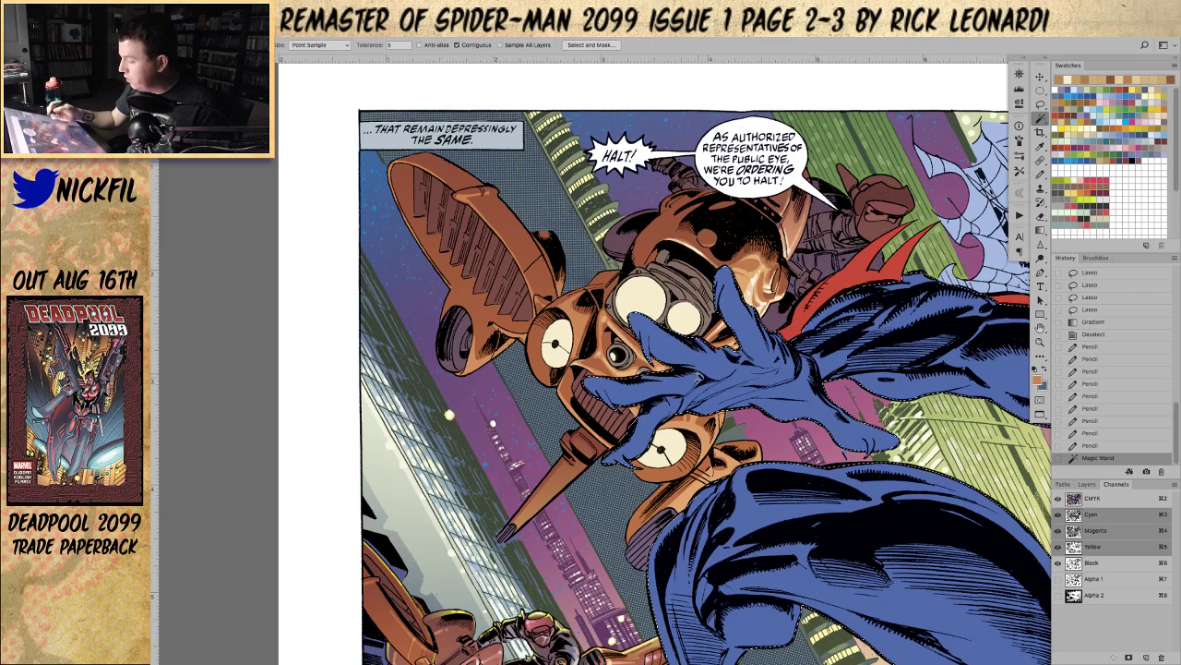
click(294, 31)
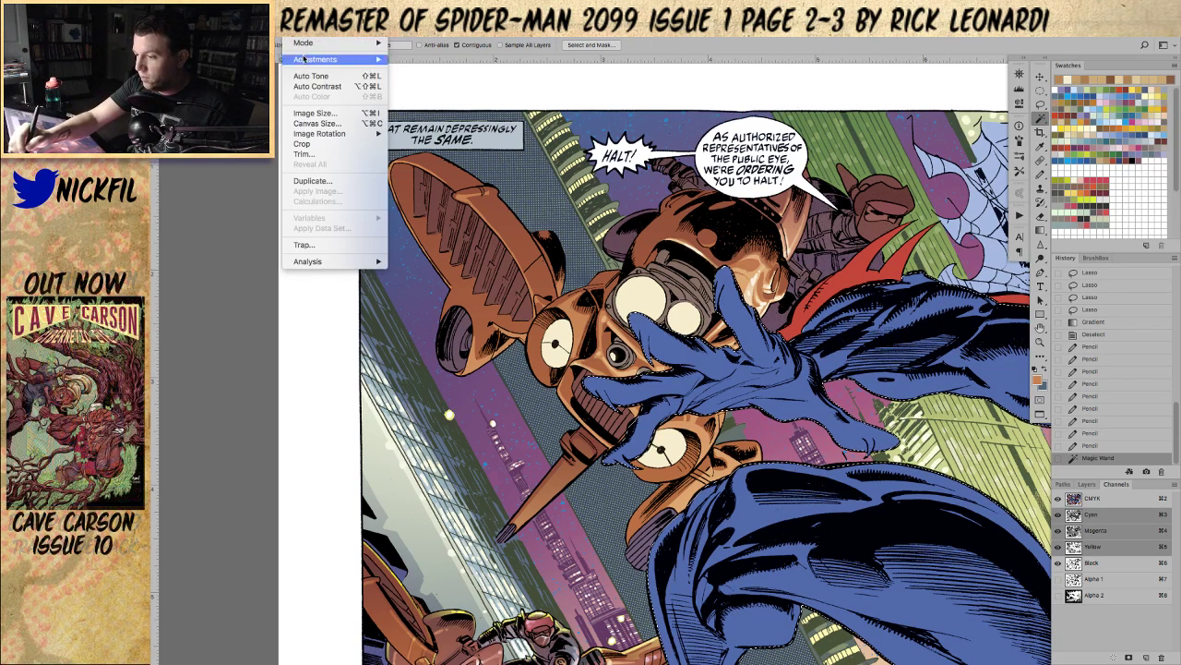
mouse_move(384, 30)
click(386, 73)
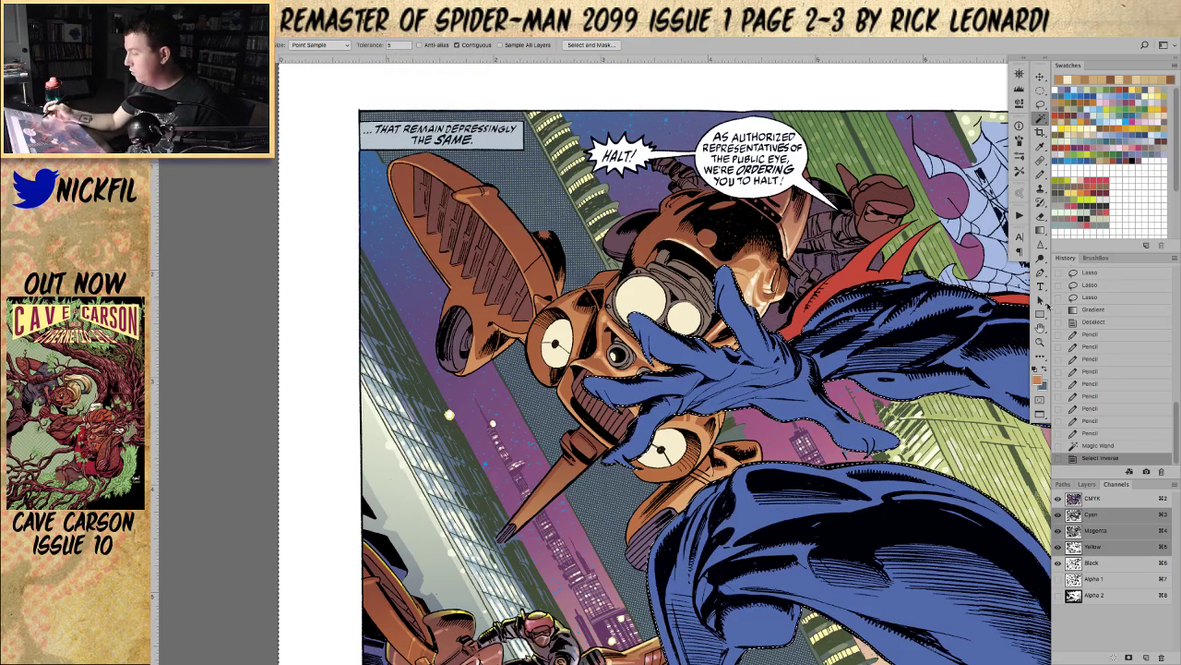
Step: Rotate the canvas view clockwise until the bike's pointed nose lies nearly horizontal, and hide the selection edges for Pencil painting
click(1040, 329)
drag(775, 402, 656, 454)
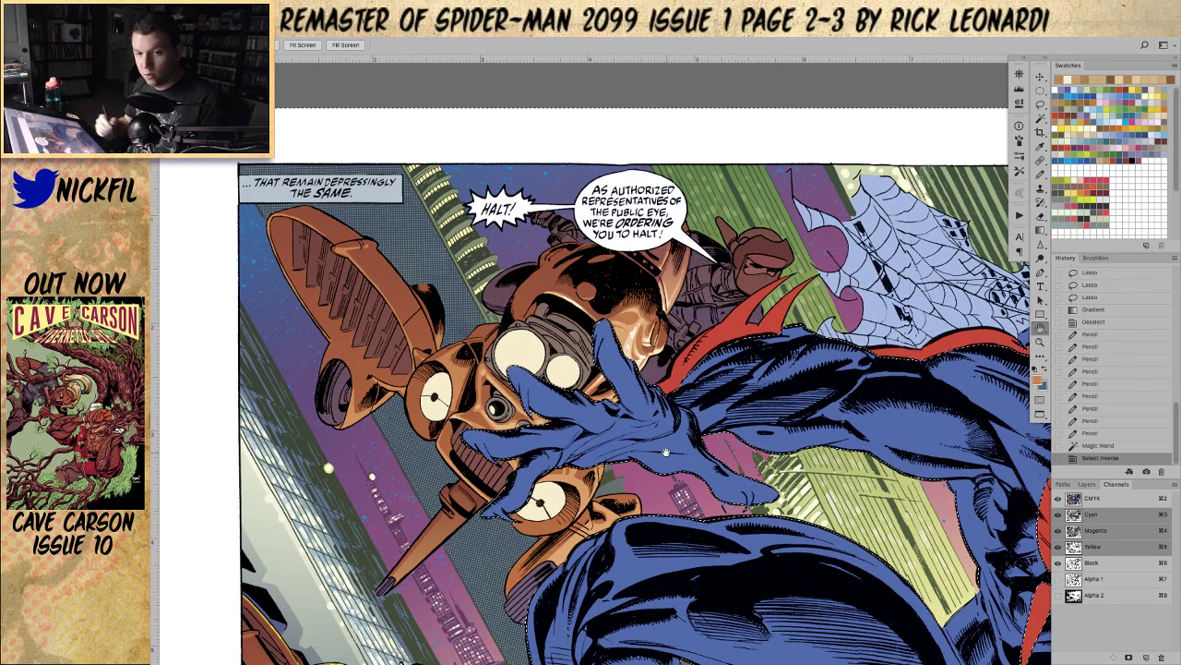
key(r)
drag(667, 452, 581, 426)
drag(709, 567, 759, 521)
click(1041, 330)
drag(891, 432, 959, 536)
click(1041, 174)
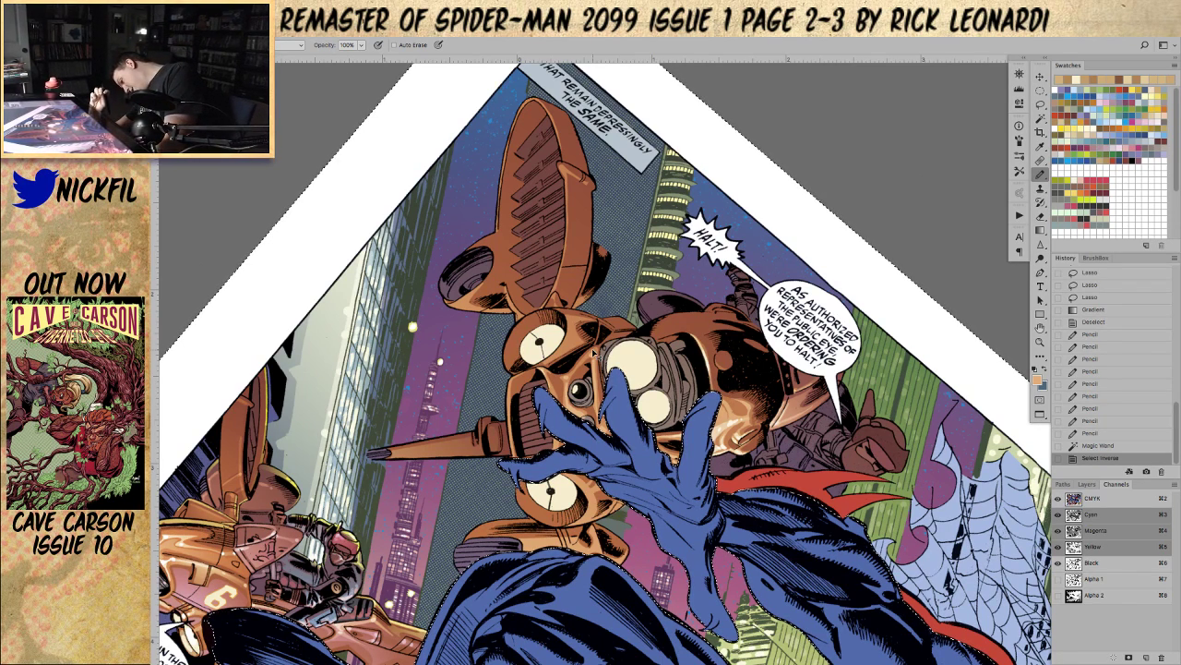
key(super+h)
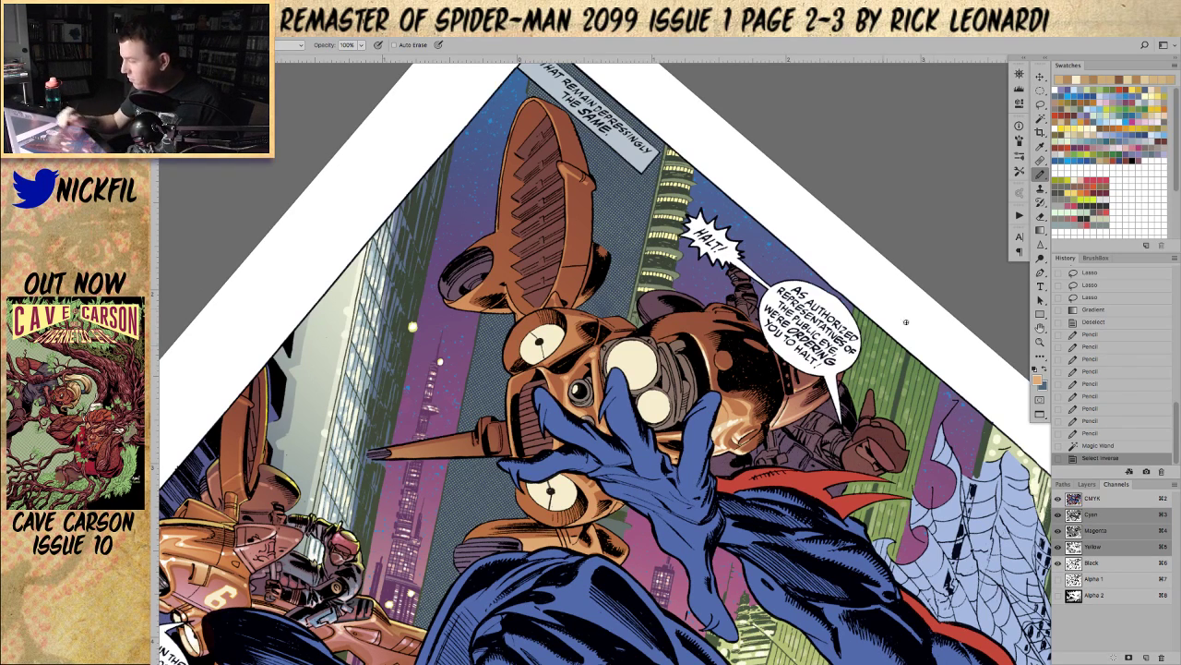
key(h)
drag(845, 260, 887, 258)
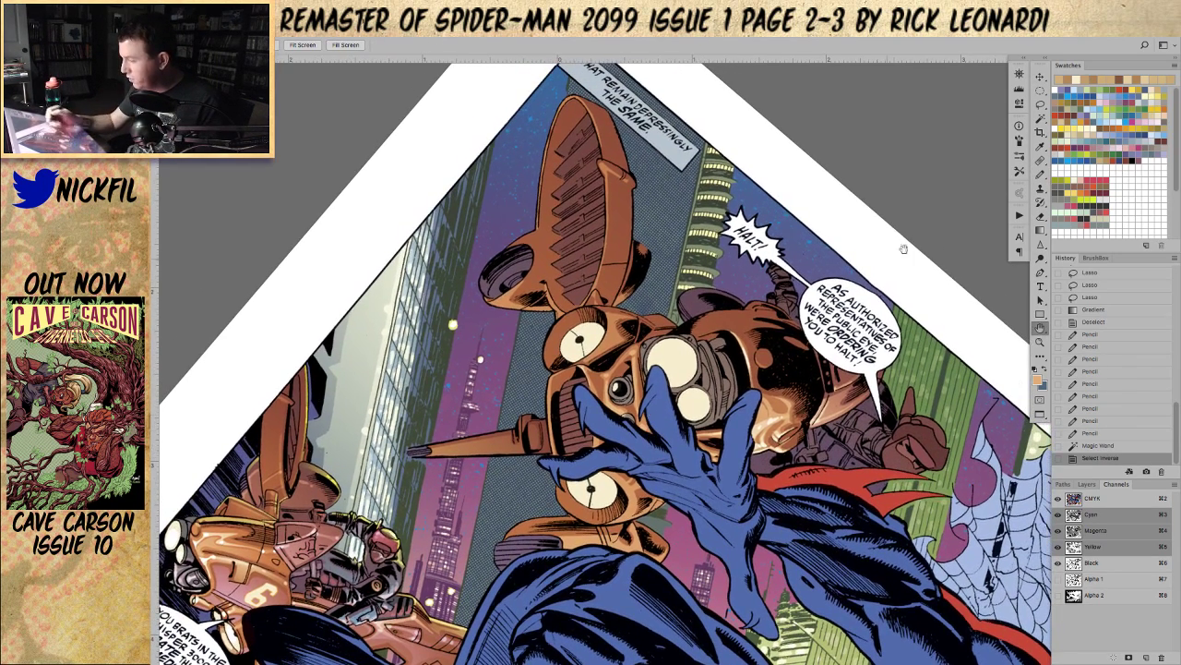
Step: Paint orange Pencil highlights on the bike's front between the upper round headlight and the central lens
key(b)
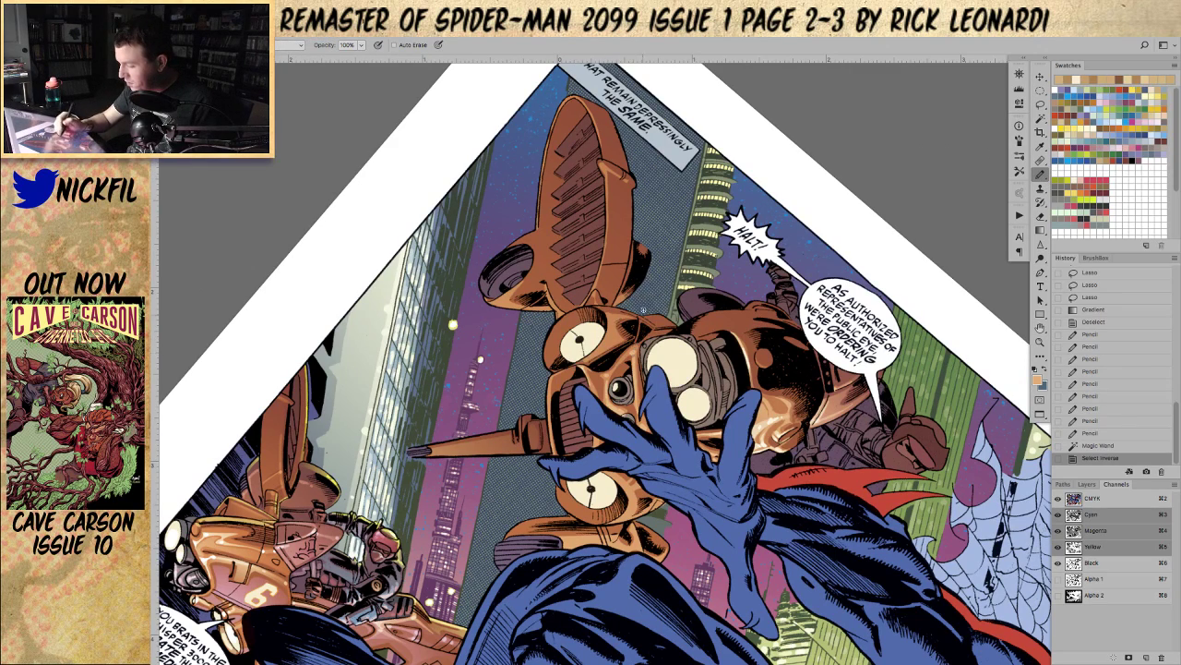
drag(627, 346, 637, 401)
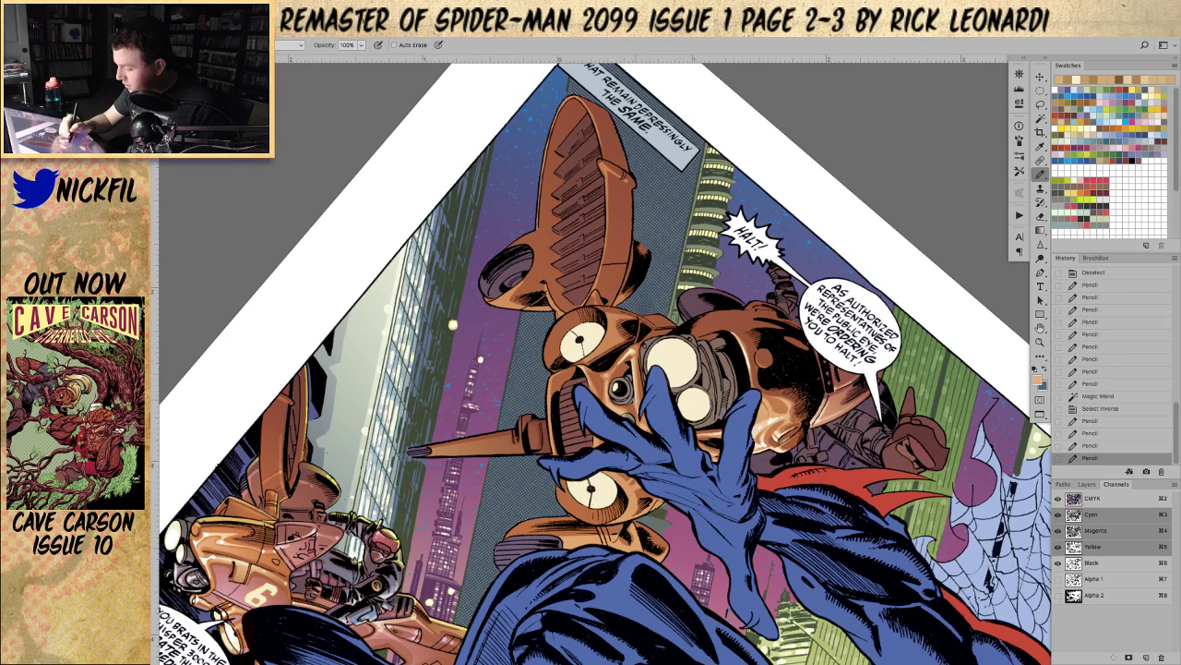
click(637, 403)
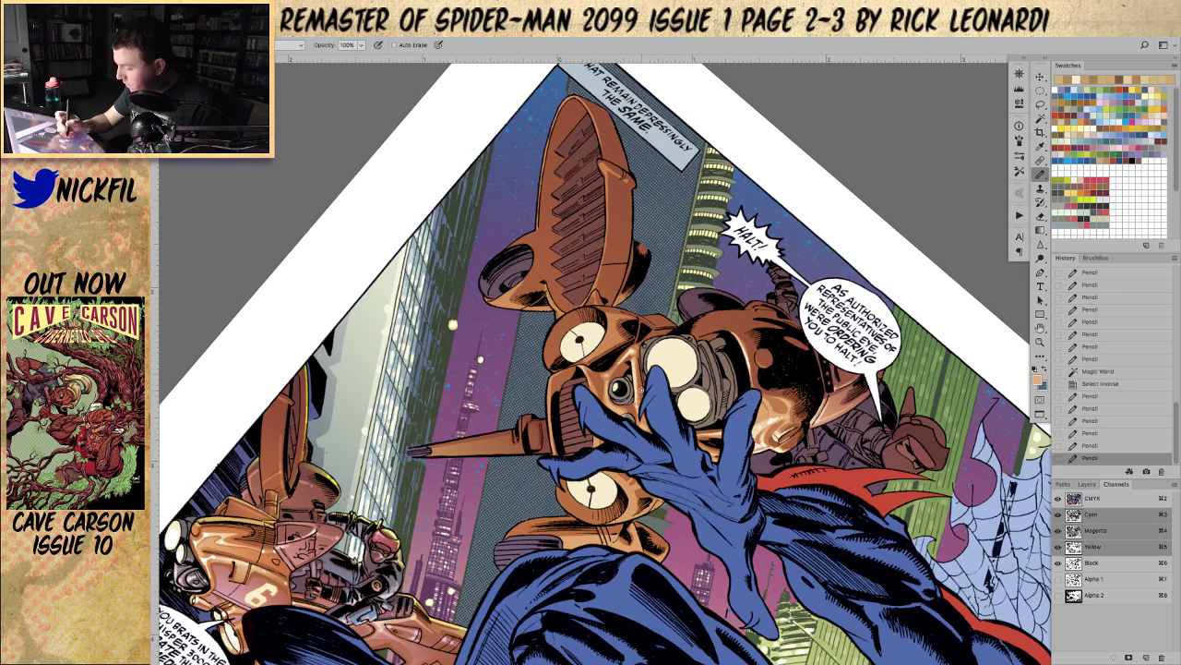
key(ctrl+d)
click(649, 408)
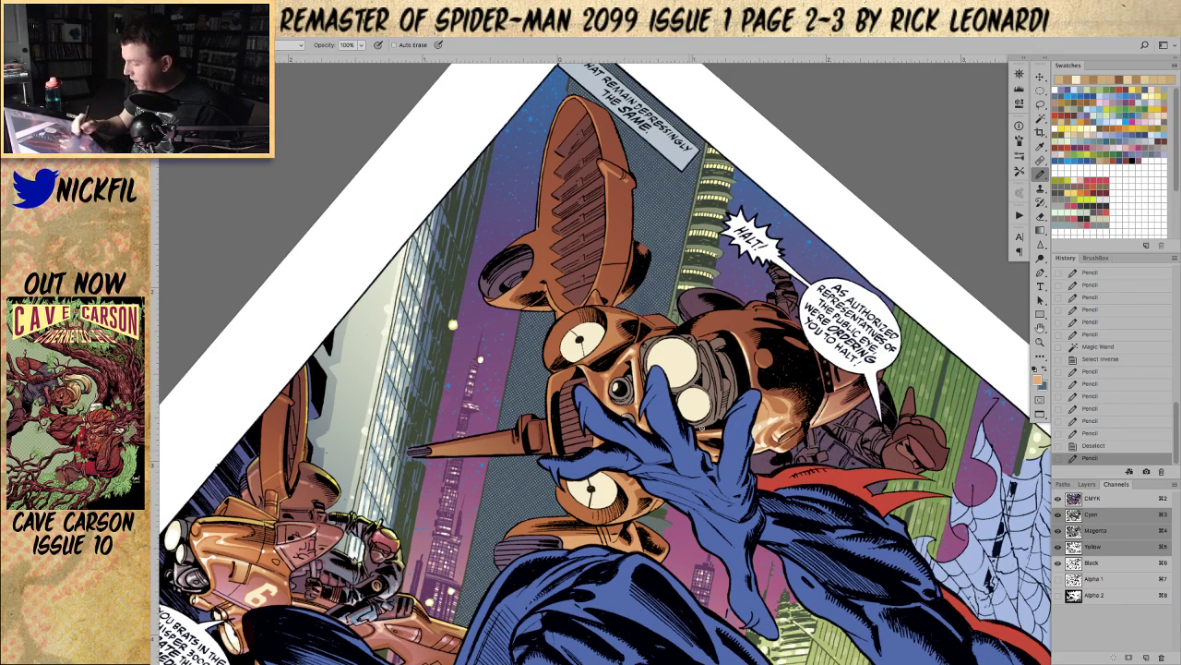
drag(699, 407, 623, 557)
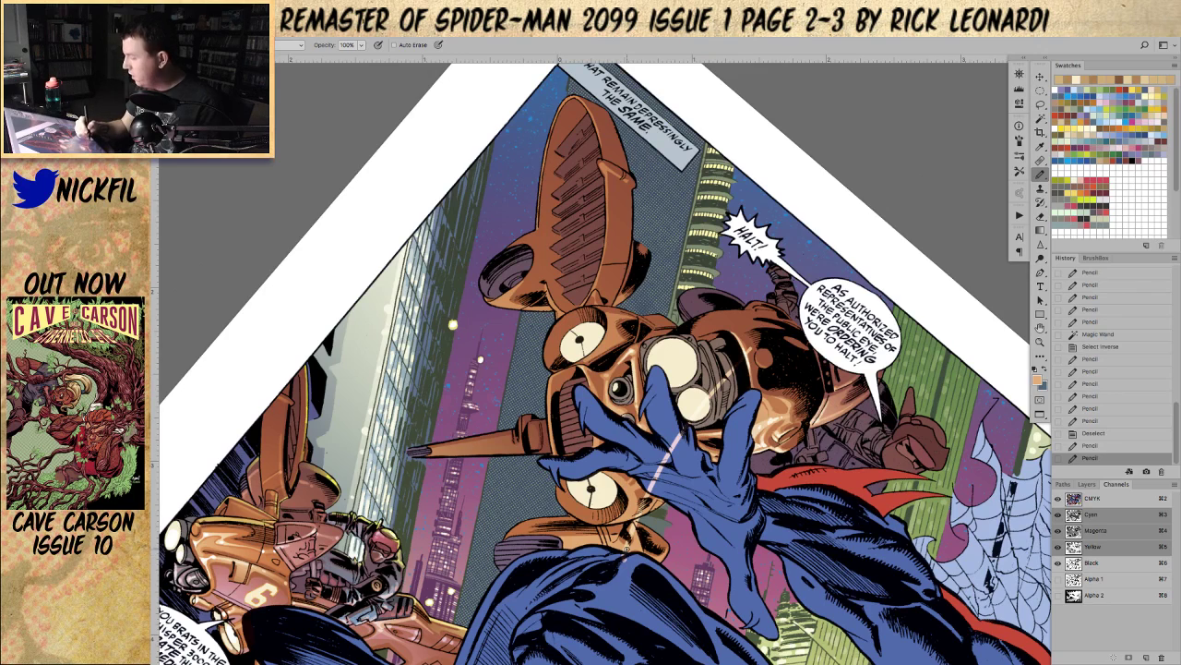
click(1099, 421)
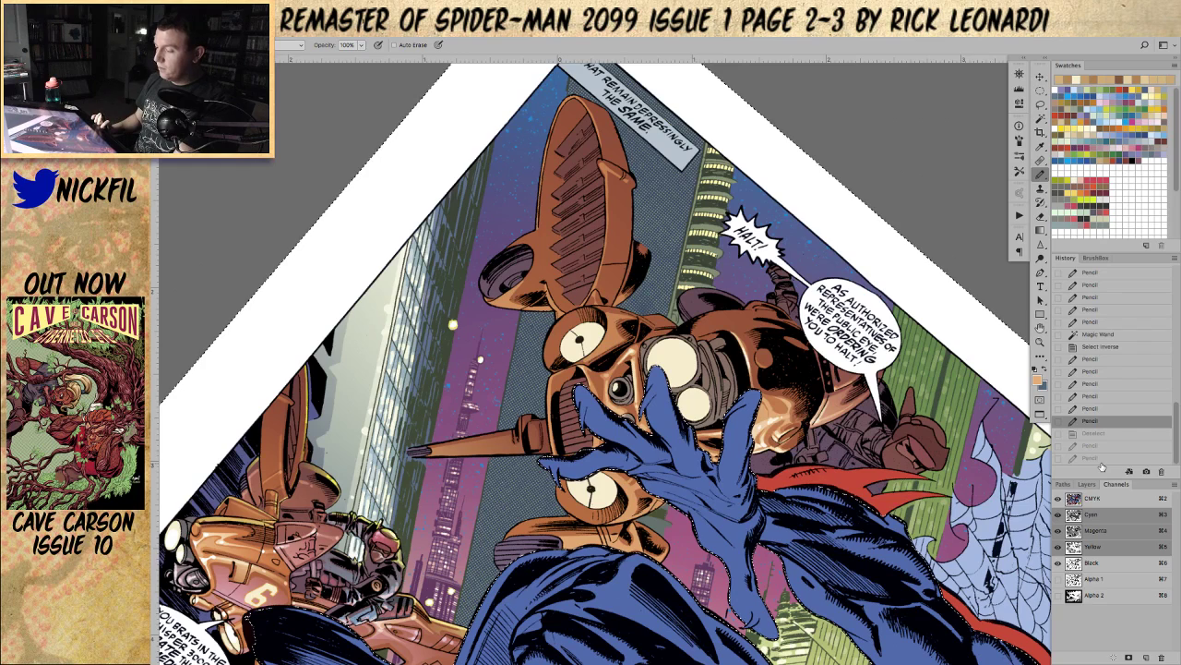
Step: Hide the selection edges and paint small Pencil highlights around the central lens with the cream sampled beside the large headlight
key(super+h)
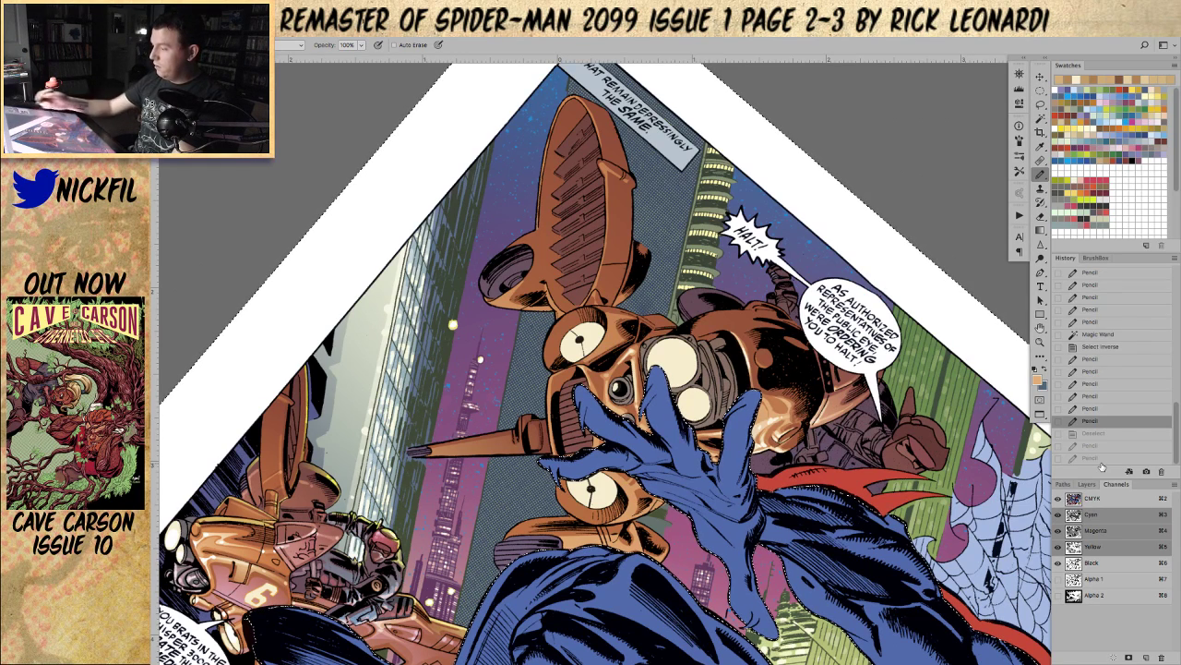
drag(692, 429, 713, 402)
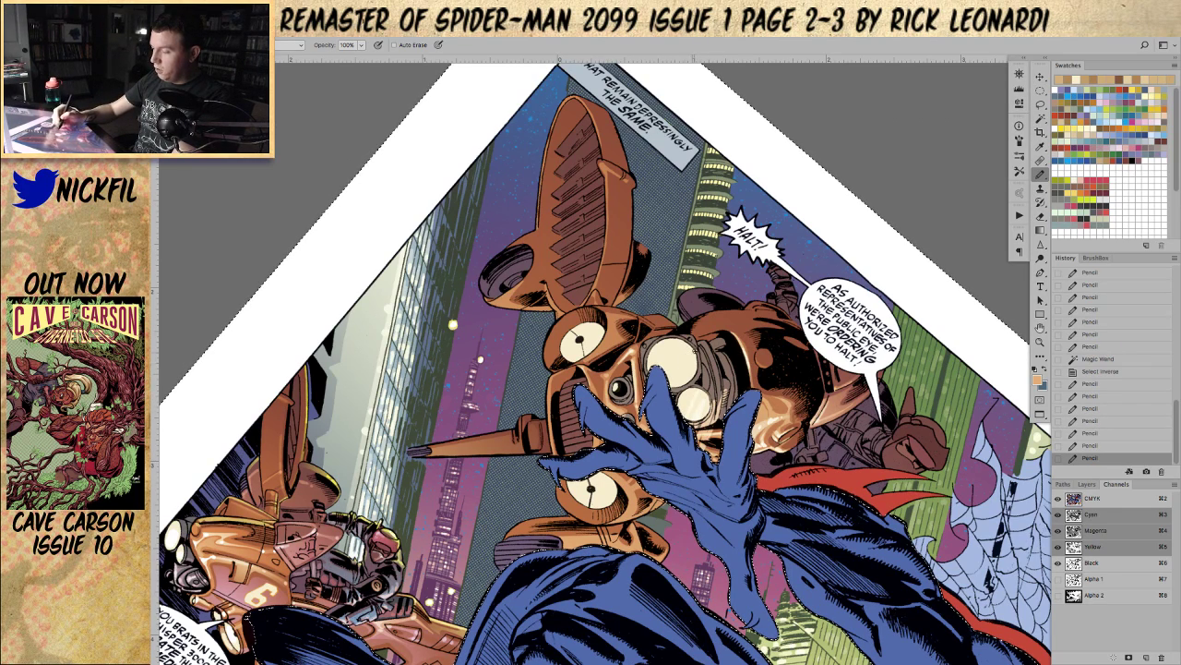
key(super+z)
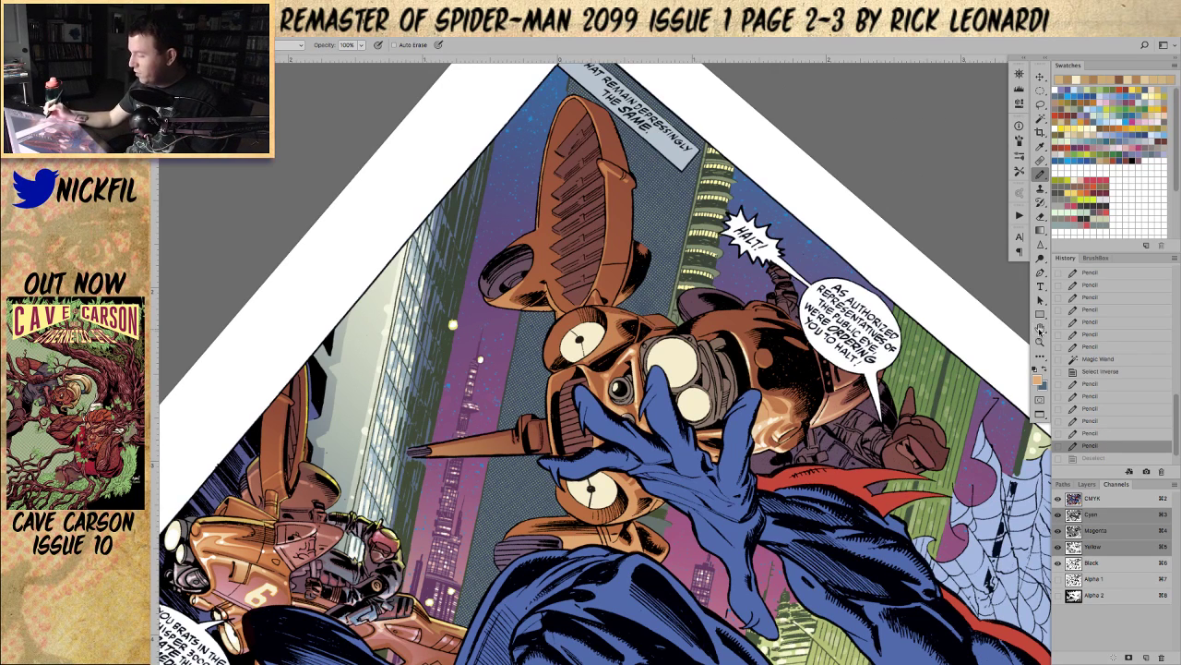
key(space)
drag(724, 439, 684, 454)
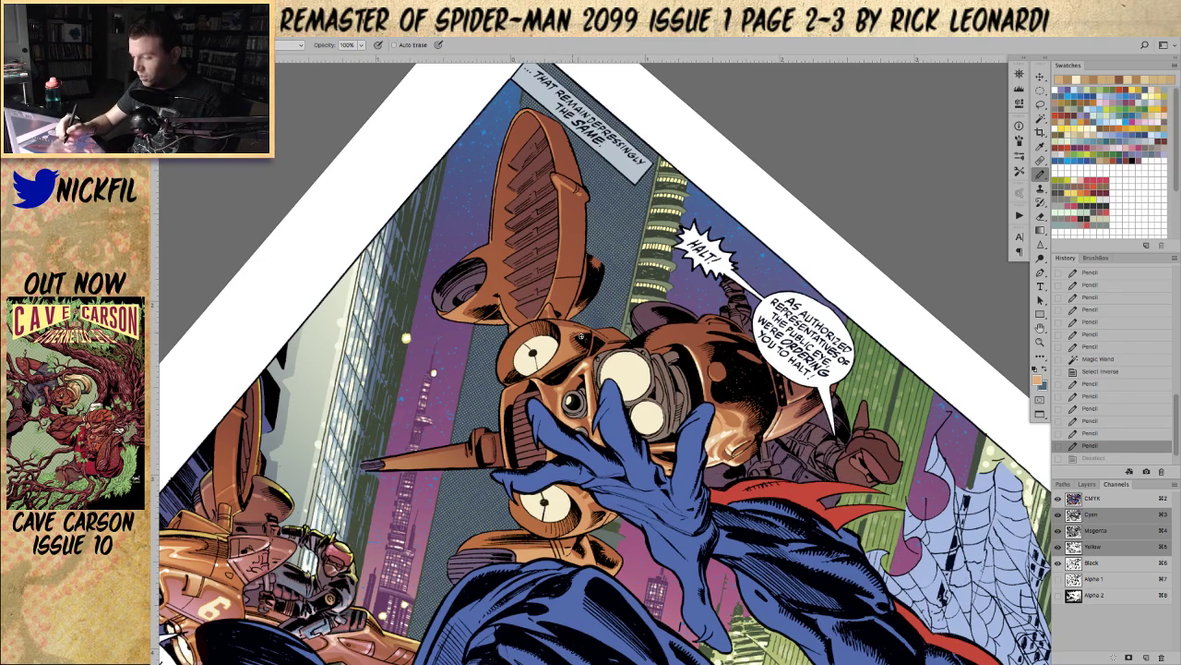
alt+click(587, 362)
drag(586, 363, 578, 370)
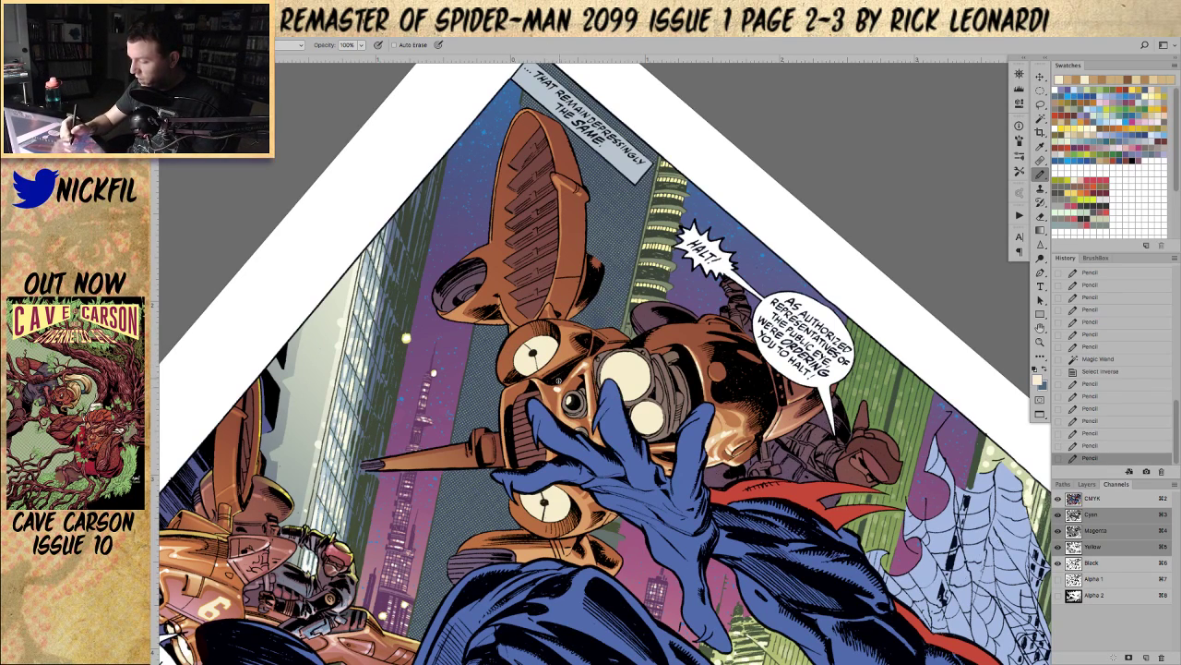
drag(562, 420, 576, 430)
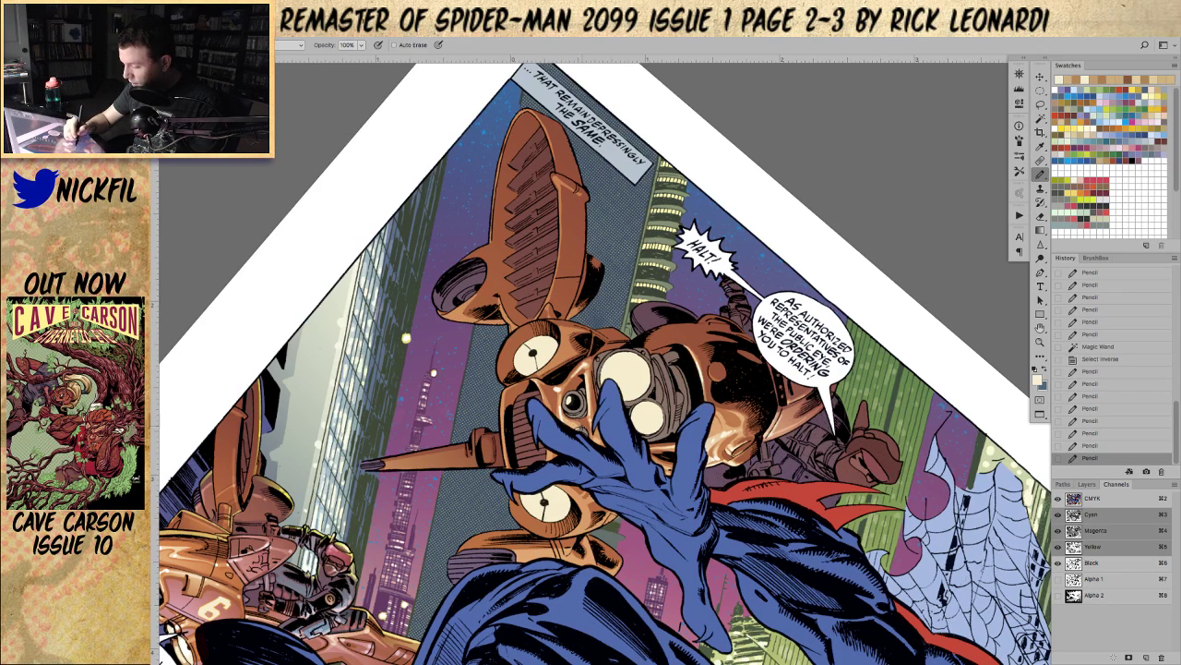
drag(588, 396, 545, 407)
key(super+z)
Step: Adjust the brush blending mode for the Pencil and try a highlight stroke between the central lens and the large headlight
key(ctrl+d)
click(583, 369)
click(293, 44)
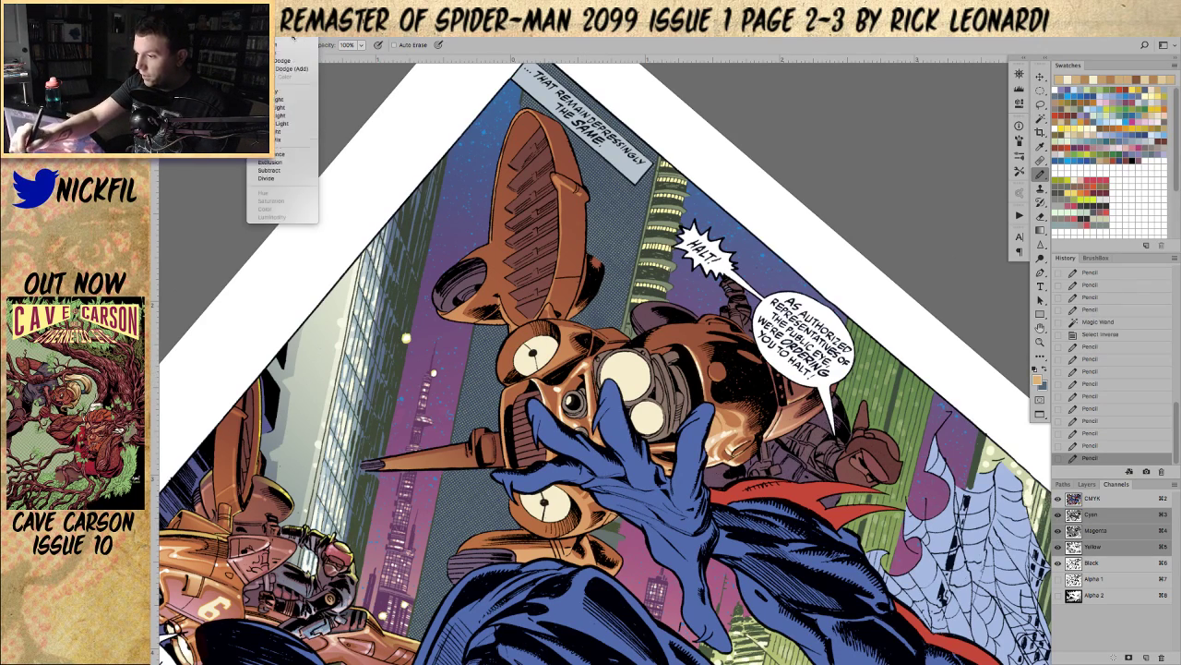
click(292, 37)
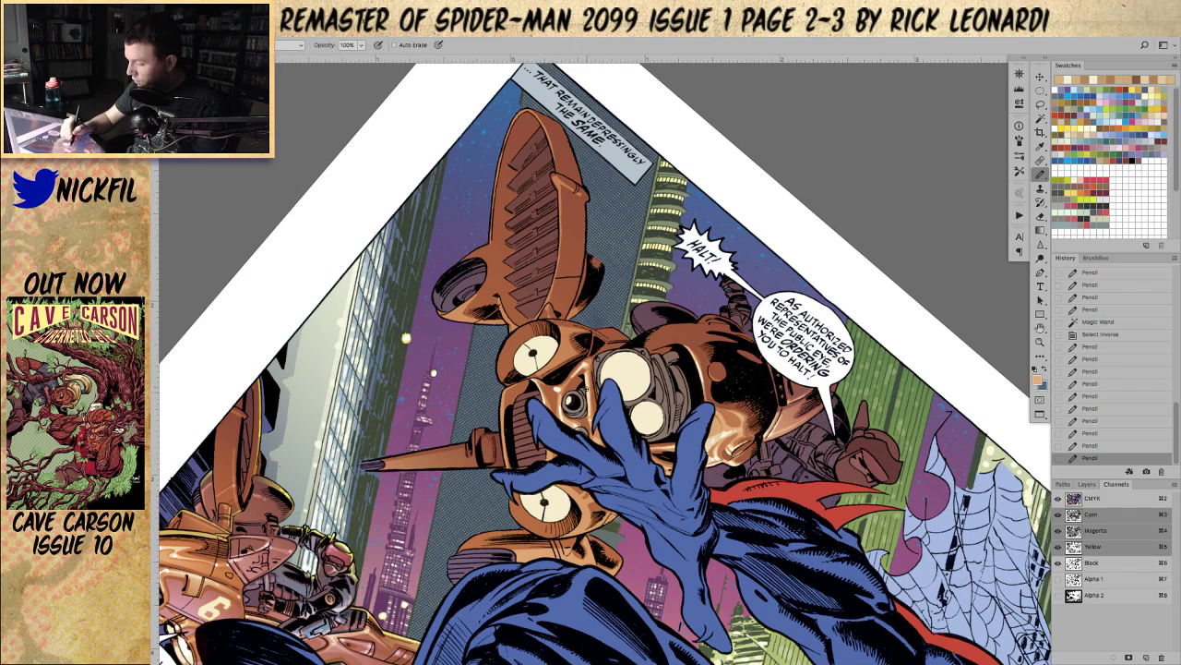
click(585, 379)
key(super+z)
Step: Refine the highlight between the large headlight and the central lens with Pencil strokes in sampled brown, cream and orange
alt+click(582, 370)
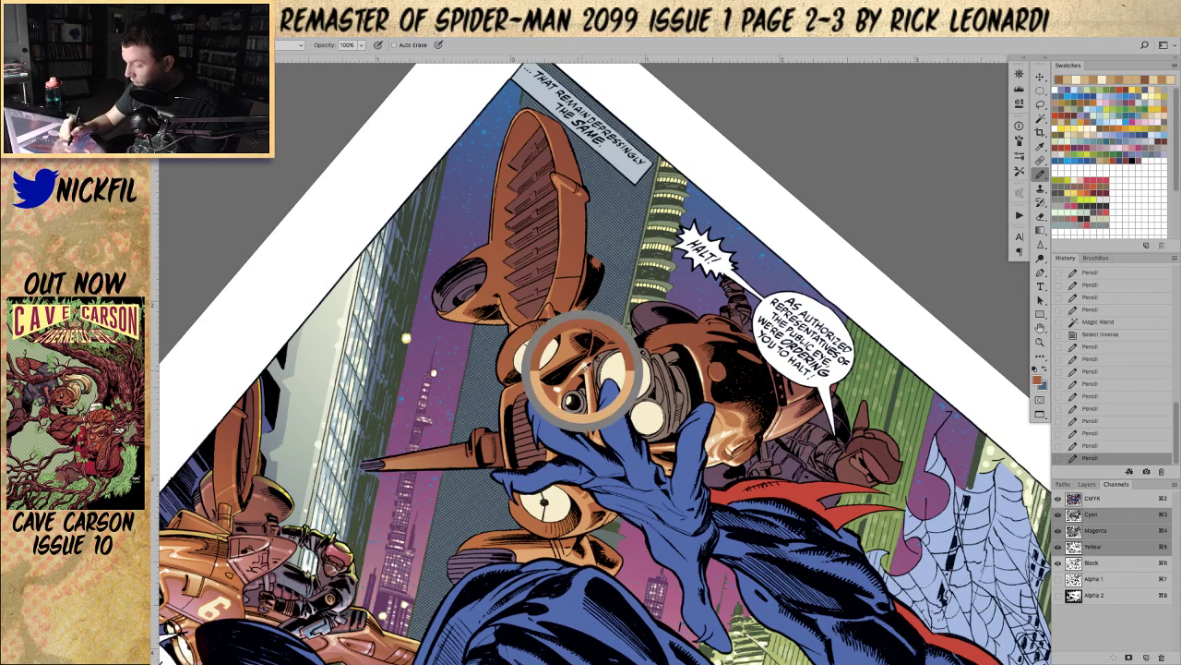
click(589, 414)
click(587, 378)
alt+click(592, 380)
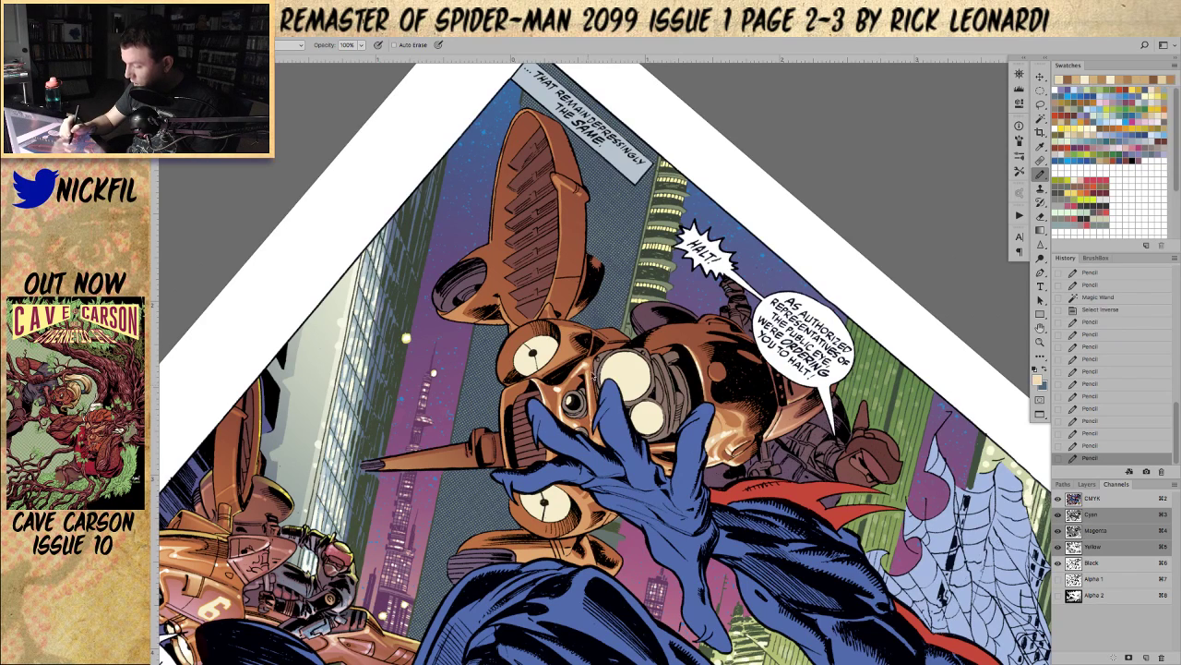
alt+click(591, 368)
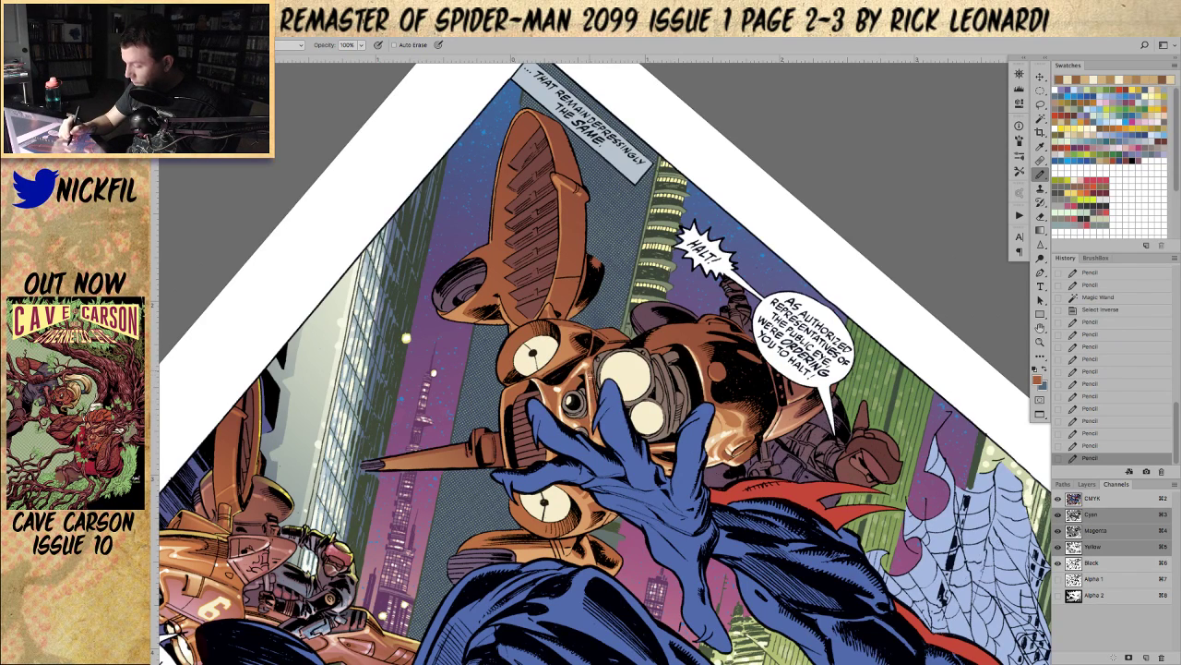
drag(576, 371, 577, 372)
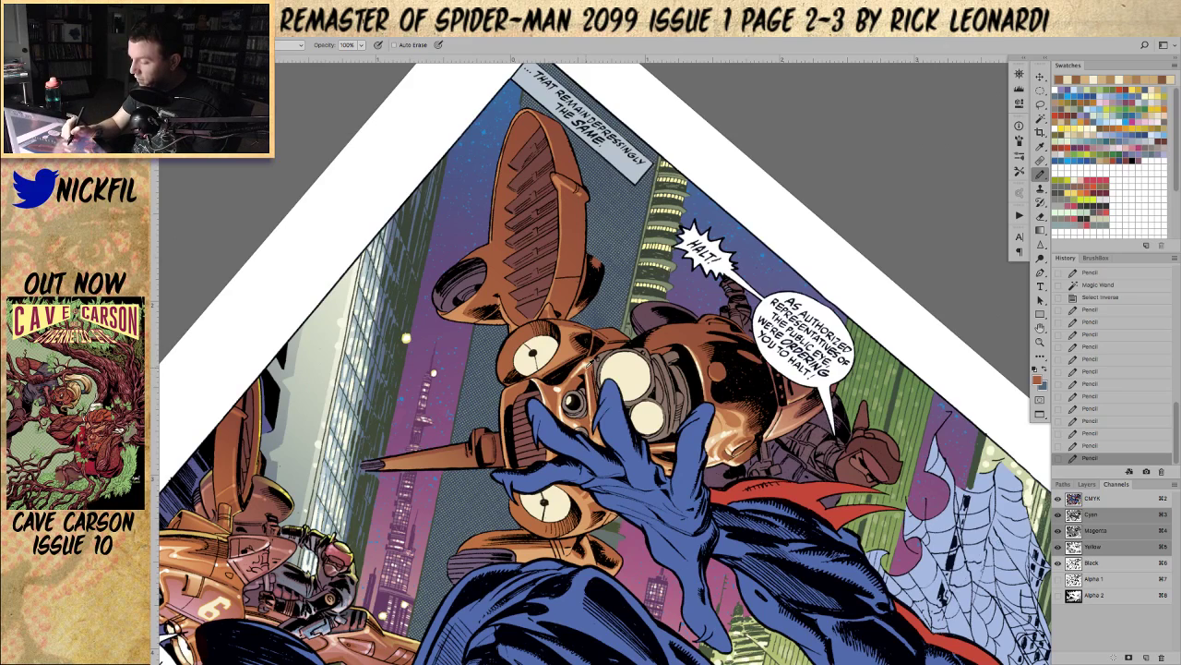
alt+click(587, 366)
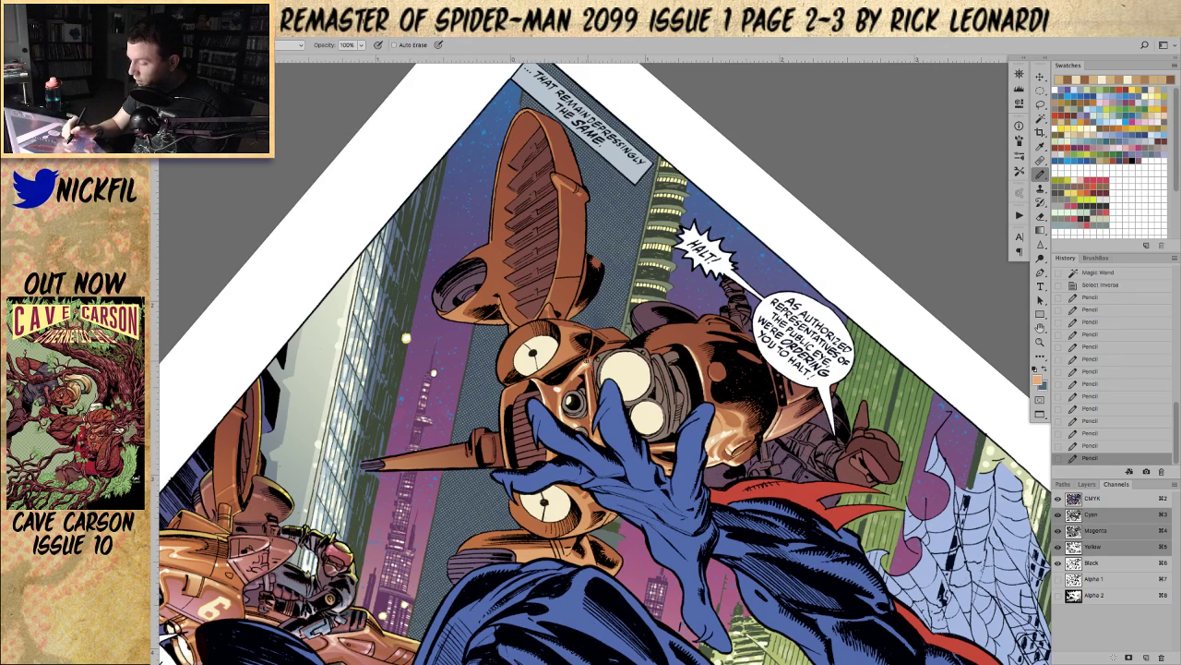
Step: Blend sampled orange along the upper edge of the central lens with the Pencil at 50% opacity, and deselect
key(5)
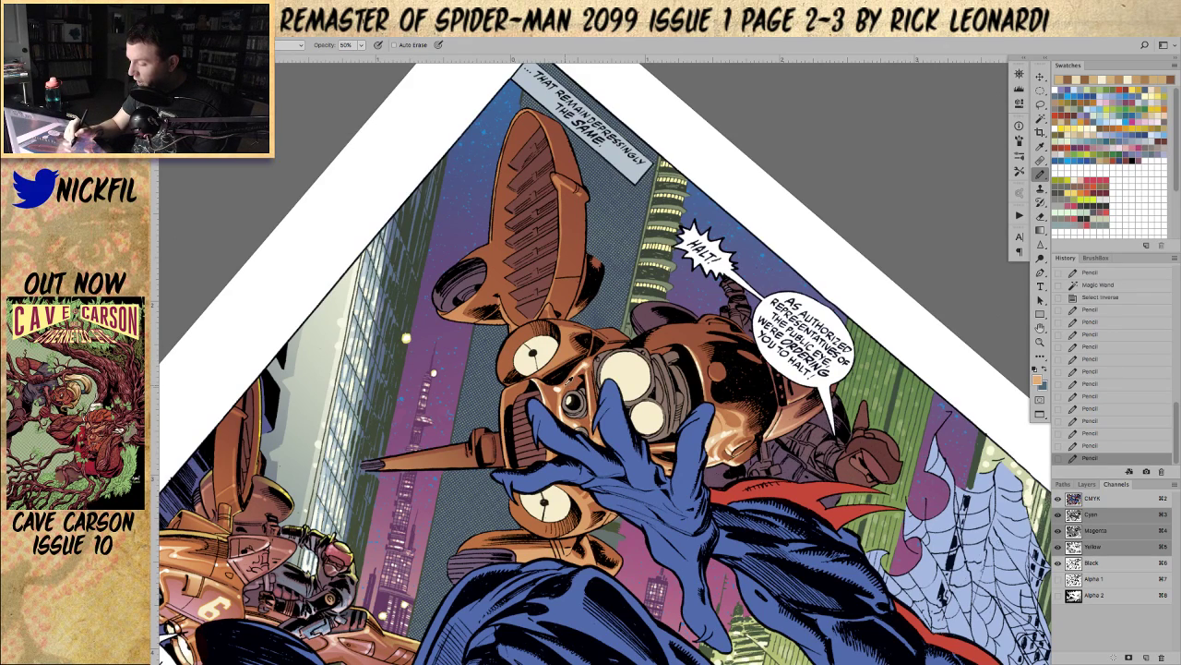
alt+click(578, 381)
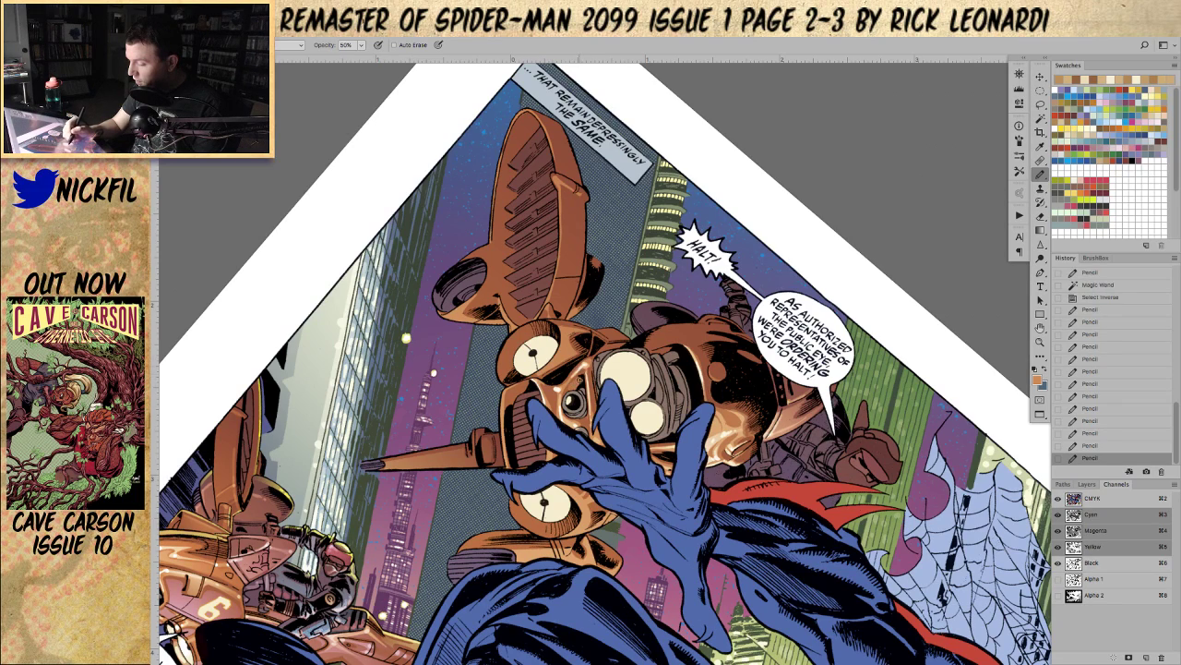
drag(568, 389, 579, 387)
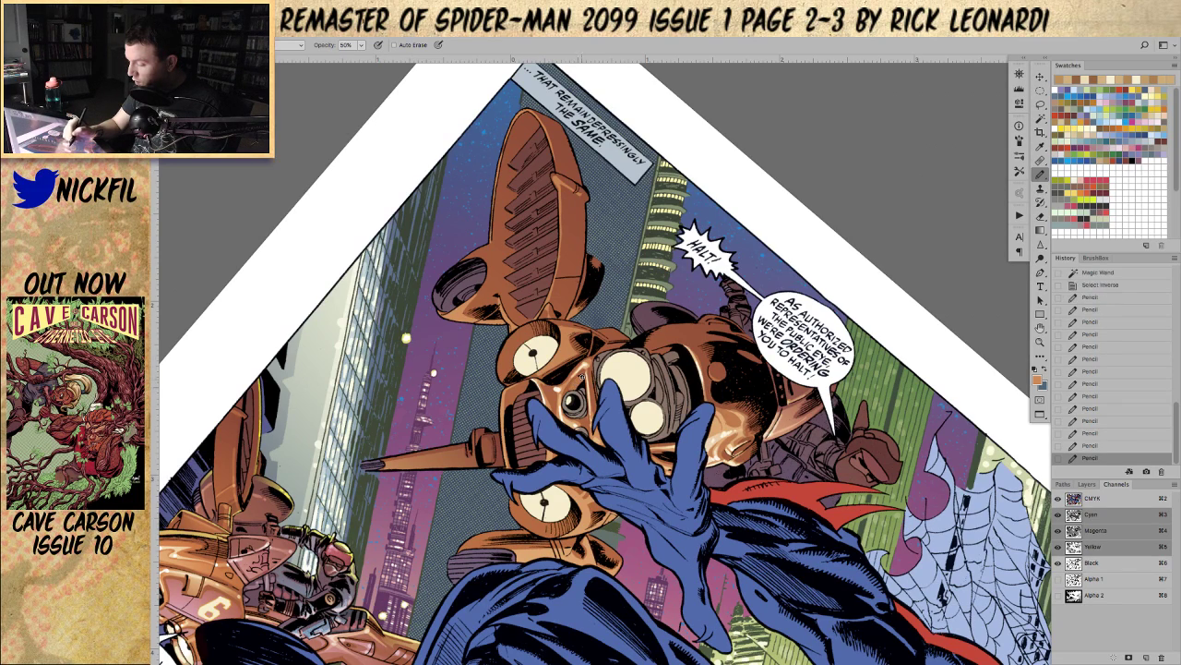
key(ctrl+d)
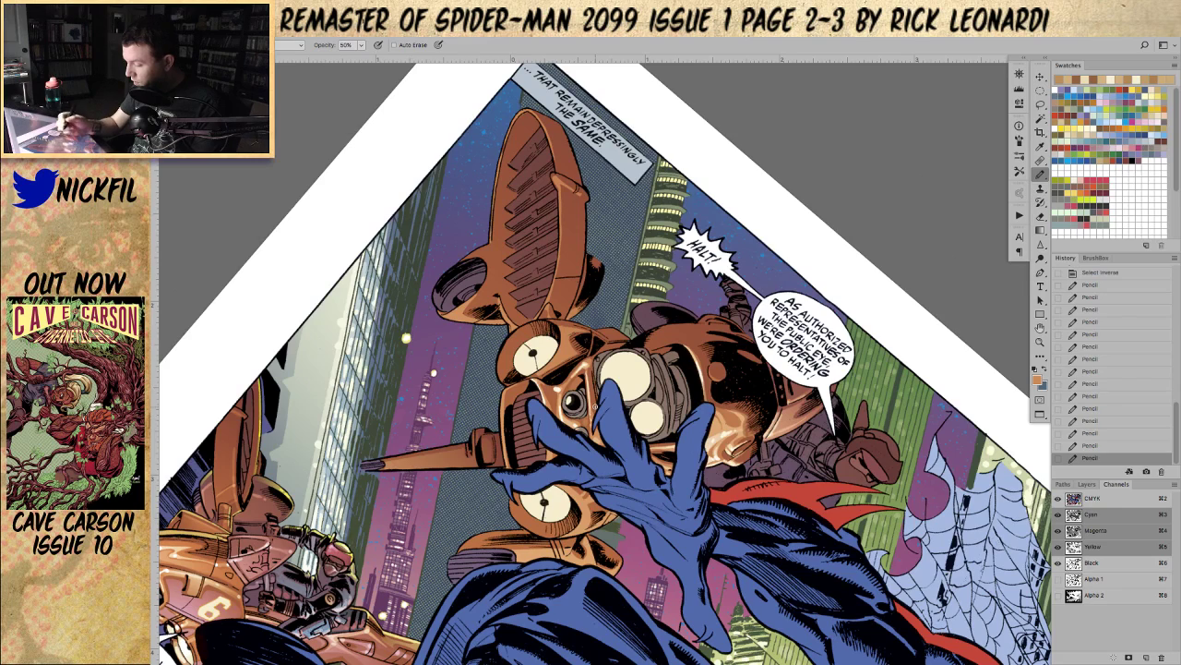
Step: Undo the pale stroke beside the central lens and paint the area between lens and round headlight in sampled orange
drag(559, 382, 564, 379)
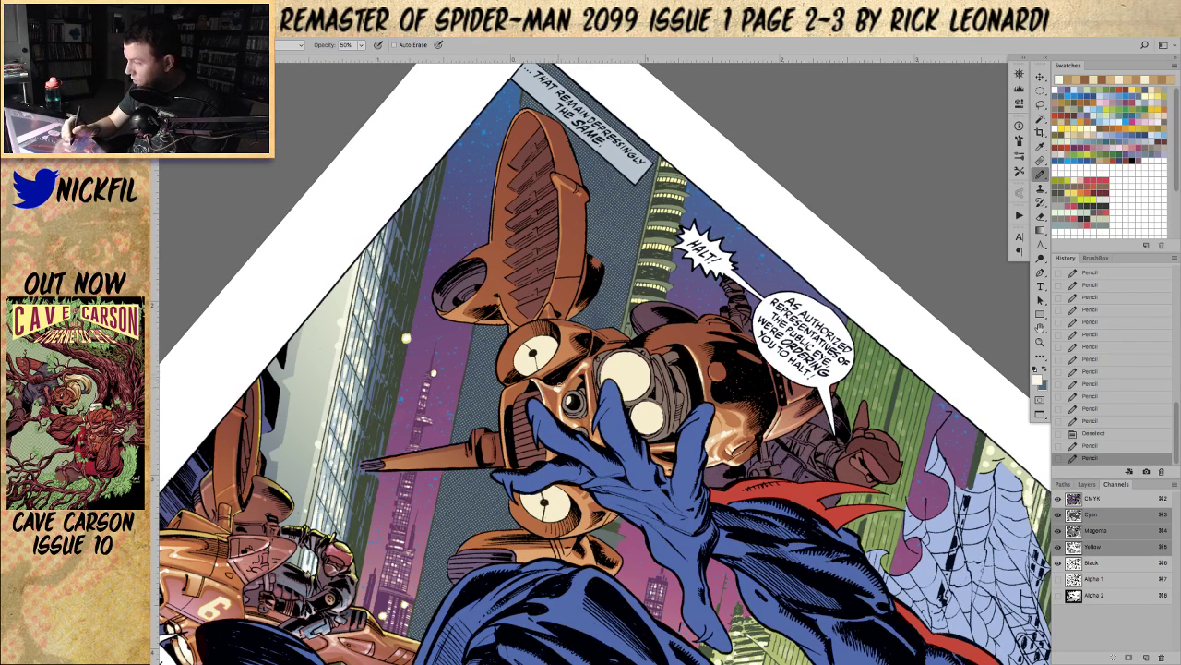
key(ctrl+z)
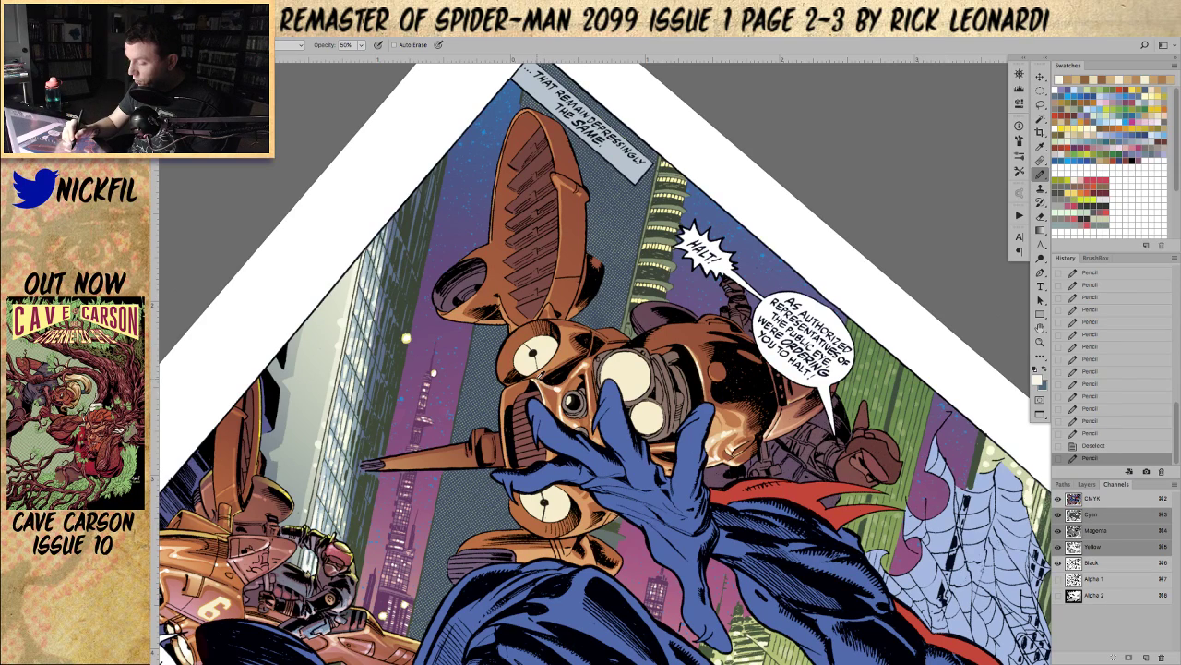
alt+click(546, 379)
drag(560, 391, 556, 406)
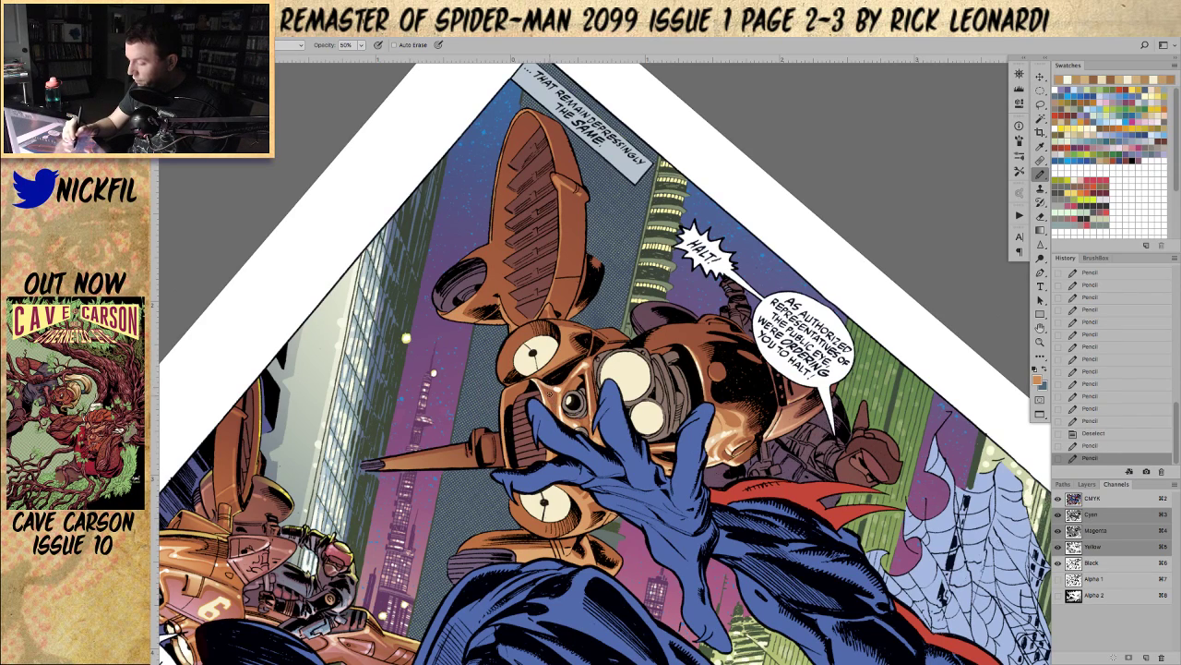
drag(551, 391, 556, 403)
Step: Paint a cream highlight beside the large headlight and blend sampled browns around the central lens with the Pencil at 50% opacity
key(space)
drag(834, 595, 789, 294)
mouse_move(729, 171)
mouse_down()
mouse_move(804, 401)
mouse_move(800, 453)
mouse_up()
click(1041, 174)
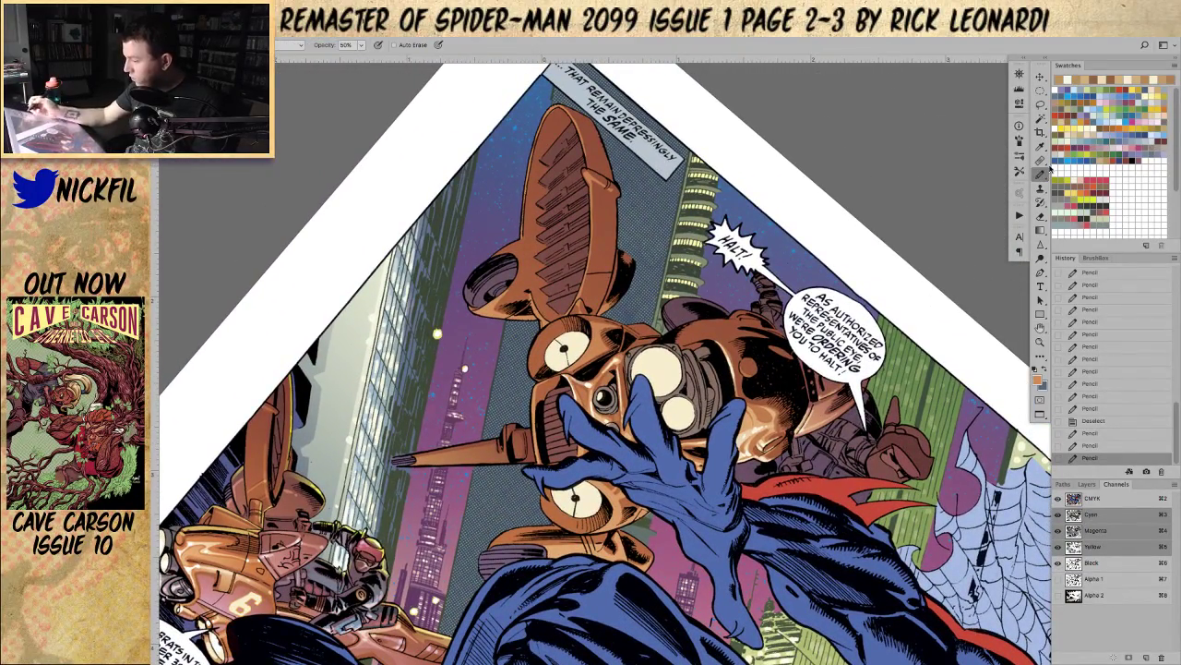
alt+click(644, 360)
click(633, 371)
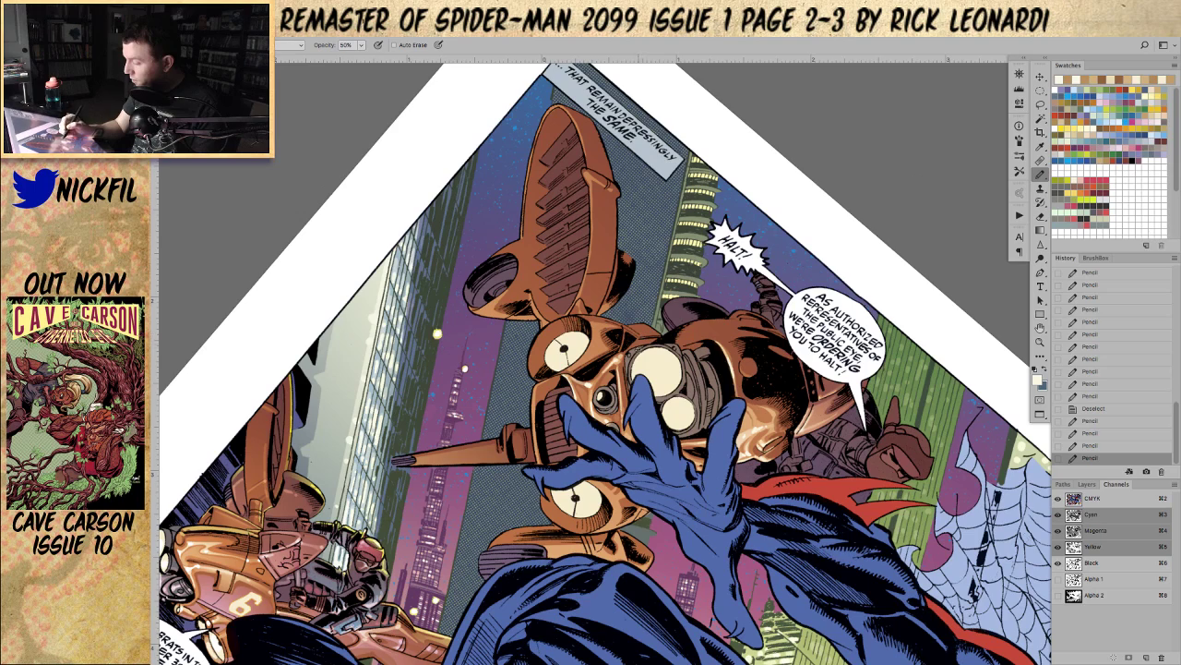
alt+click(613, 413)
alt+click(610, 423)
click(612, 416)
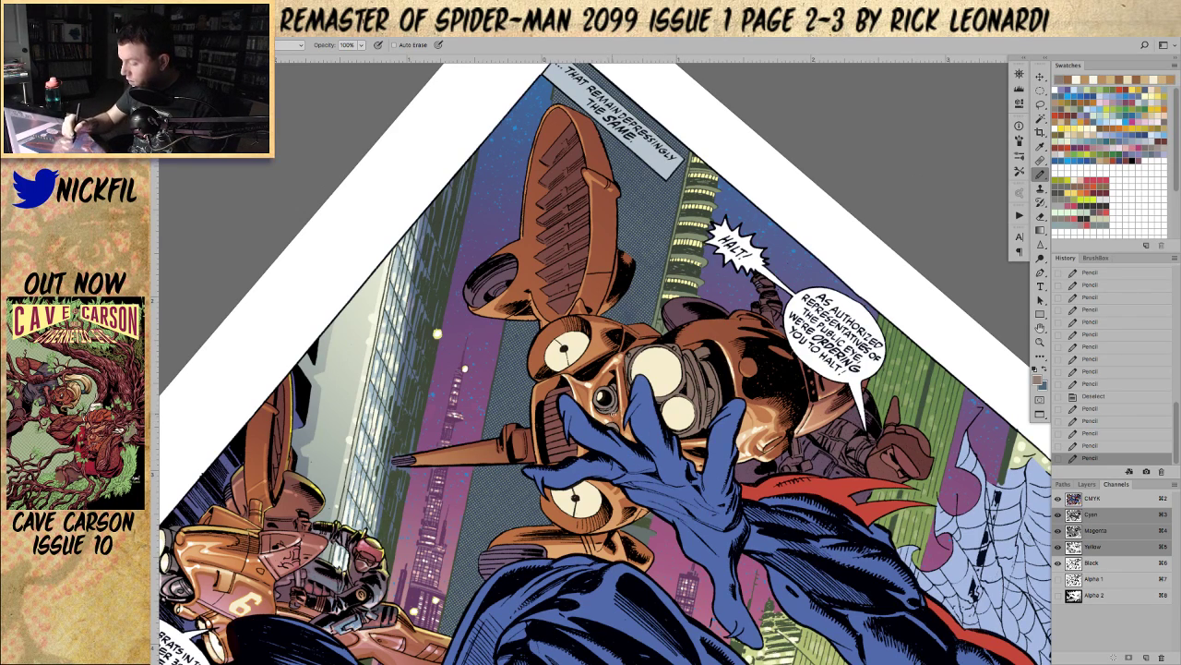
alt+click(613, 416)
key(5)
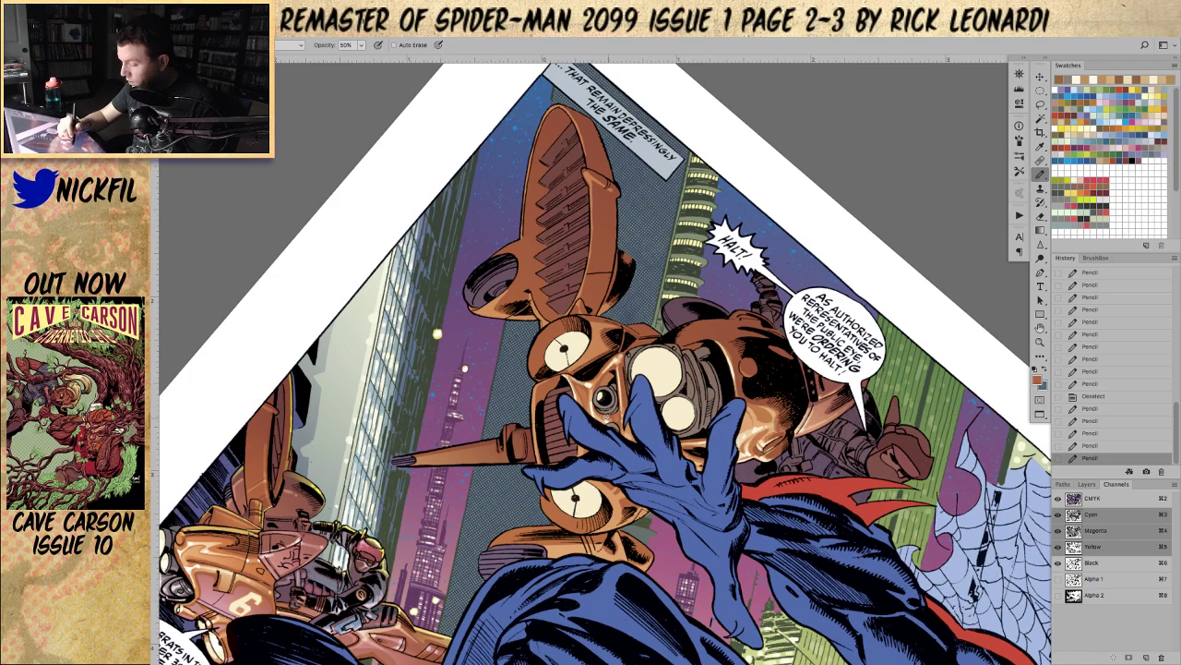
click(602, 398)
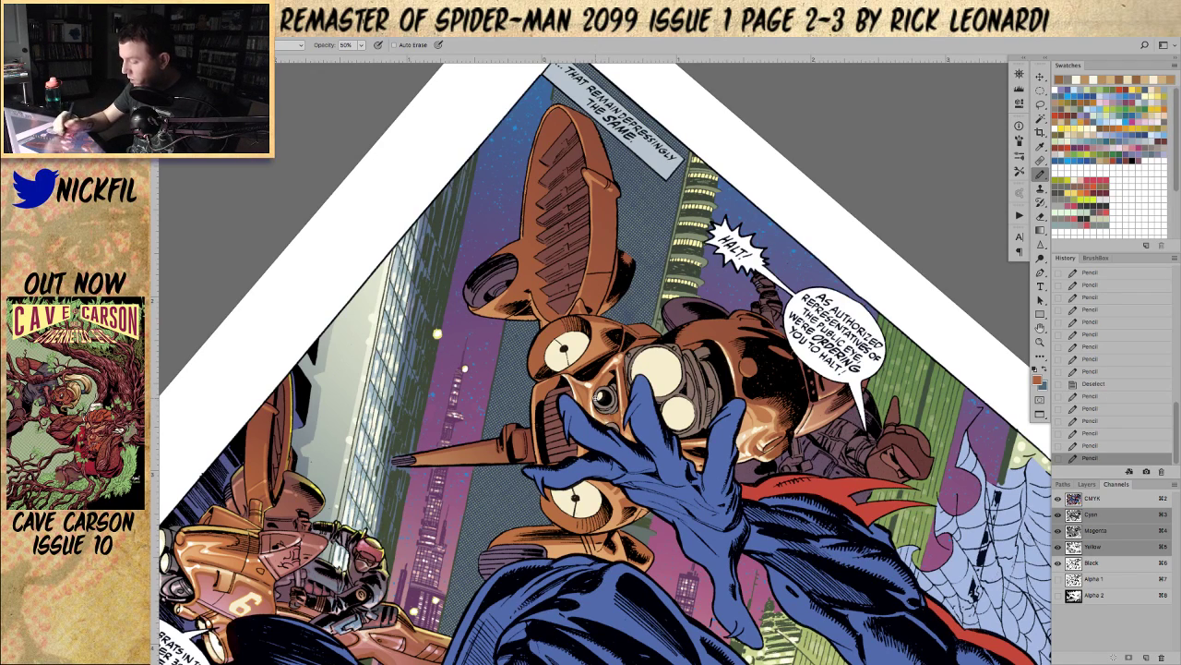
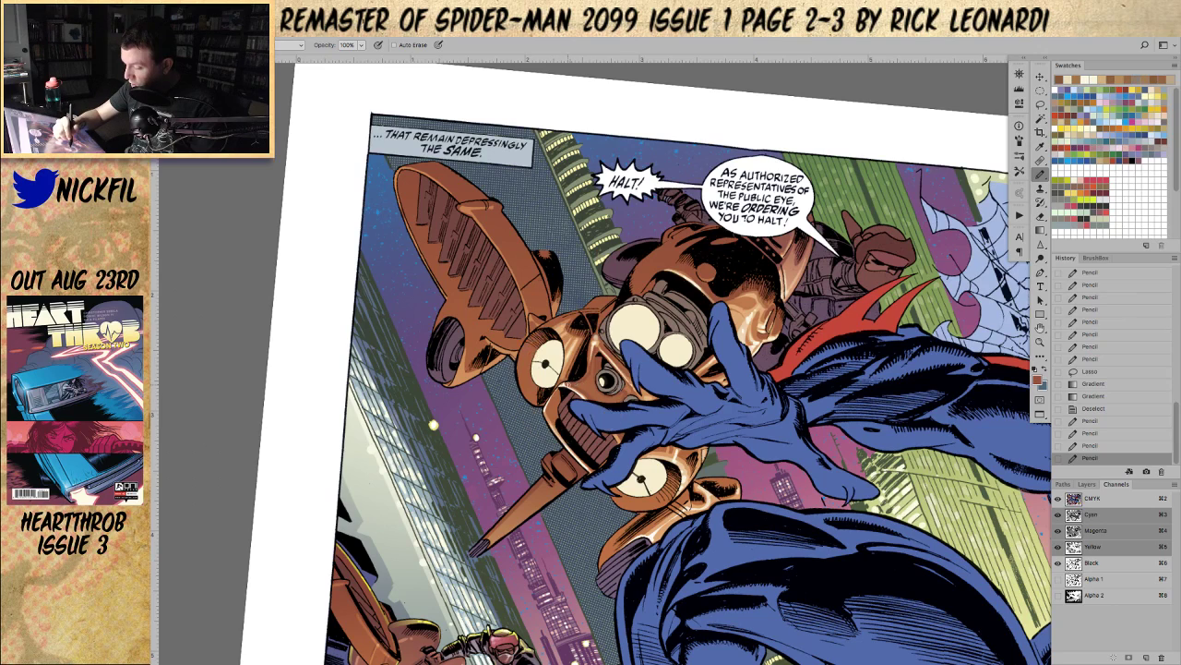
Step: Replace the brown stroke below the round headlight with sampled orange and add a Pencil highlight on the ribbed wing's upper rim
drag(571, 387, 580, 398)
key(super+z)
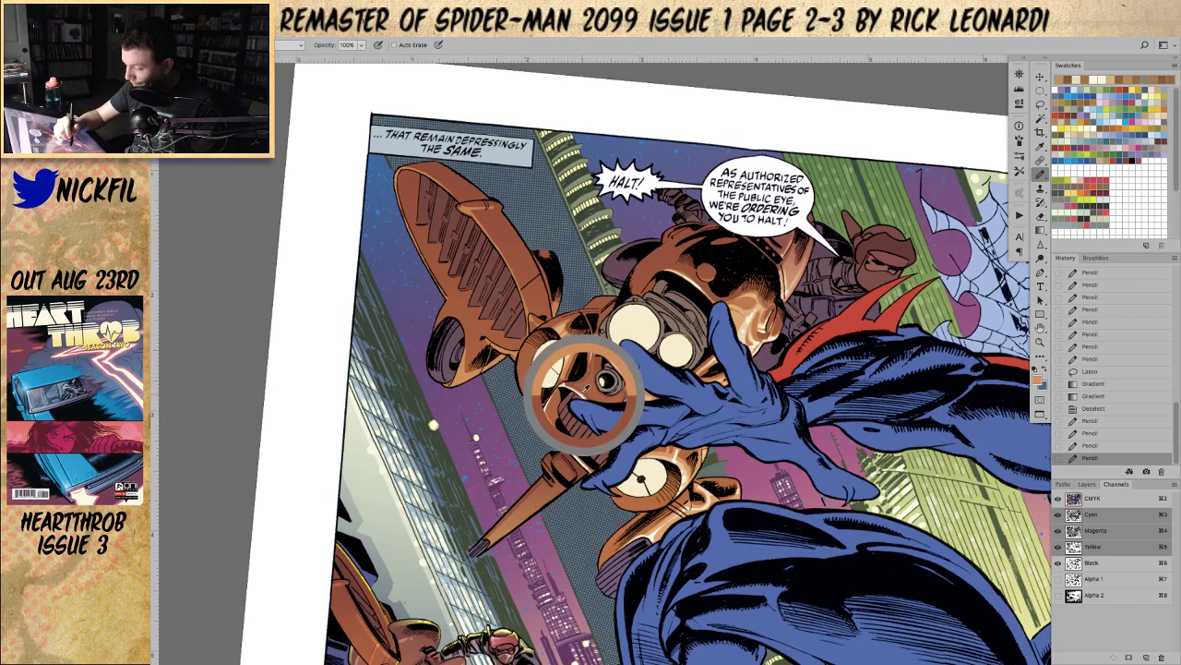
drag(570, 386, 583, 395)
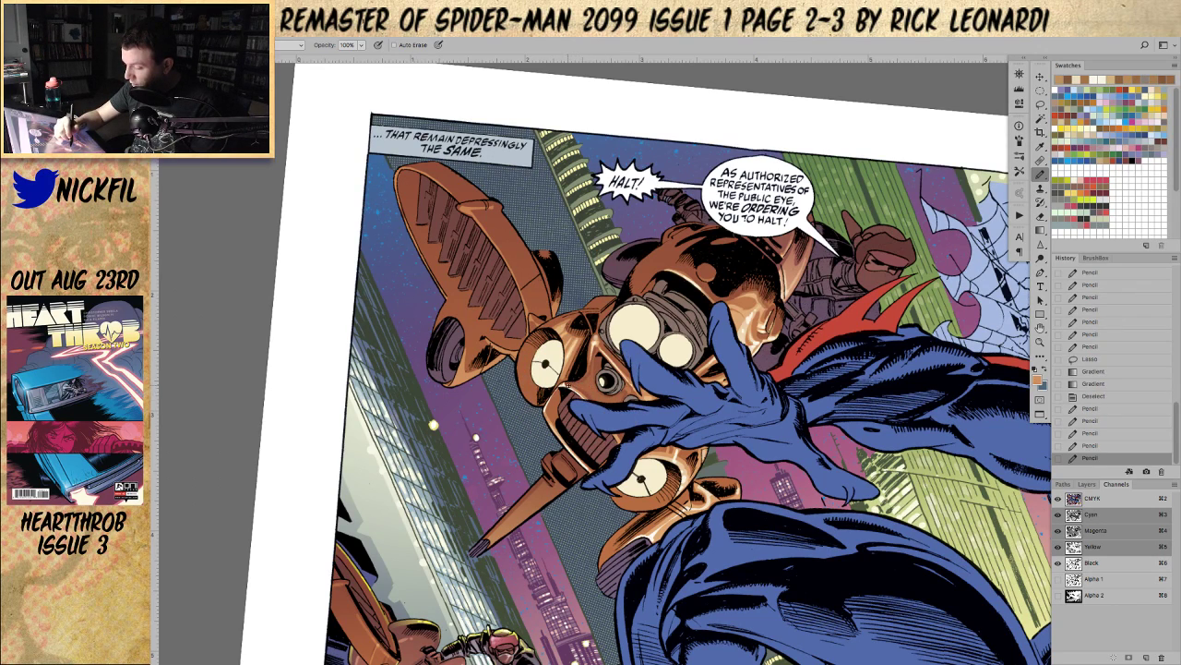
drag(476, 203, 488, 206)
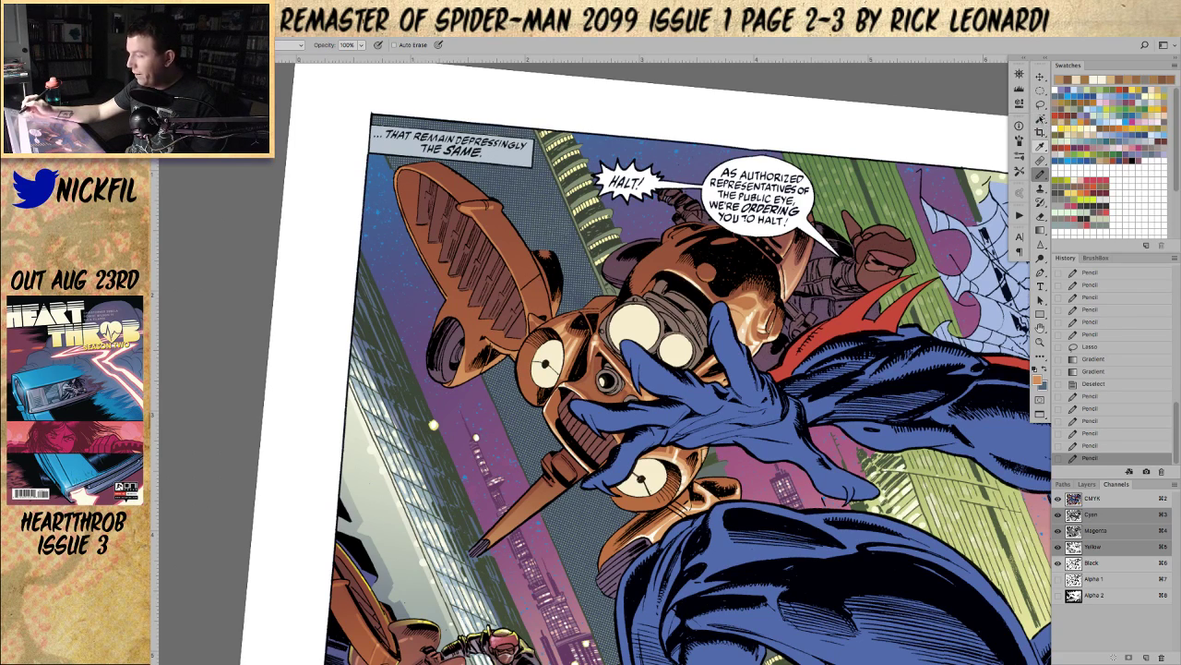
Step: Select the orange casing under the lower headlight and lighten it with Screen-mode gradients in a sampled orange
click(1040, 118)
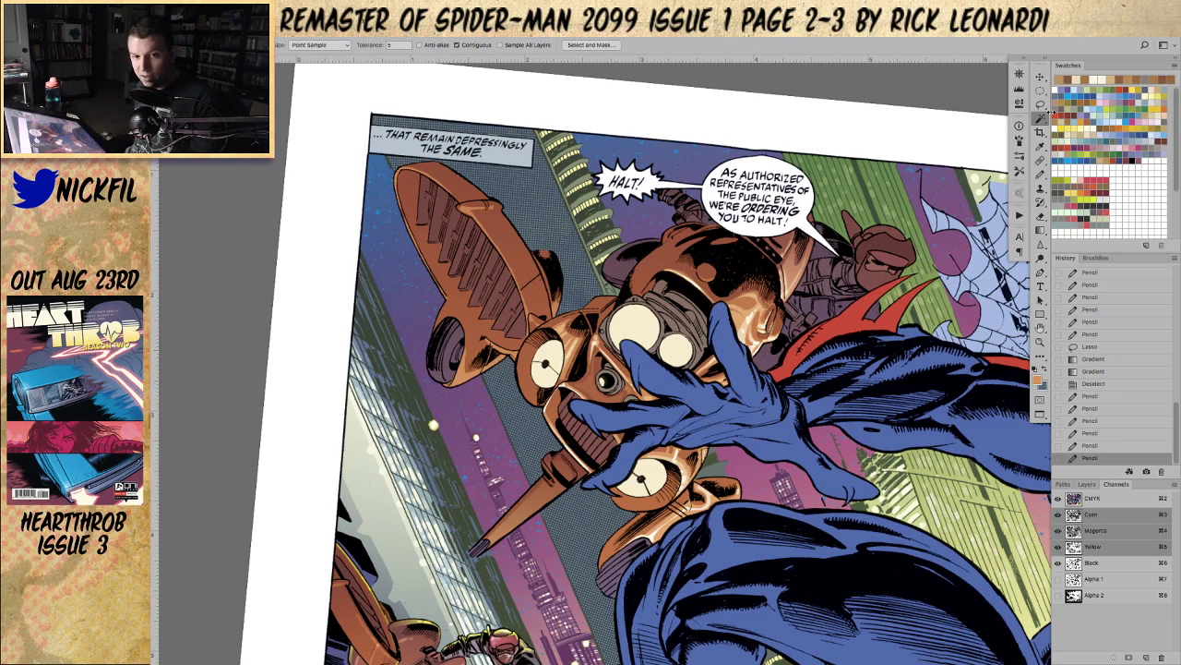
click(646, 503)
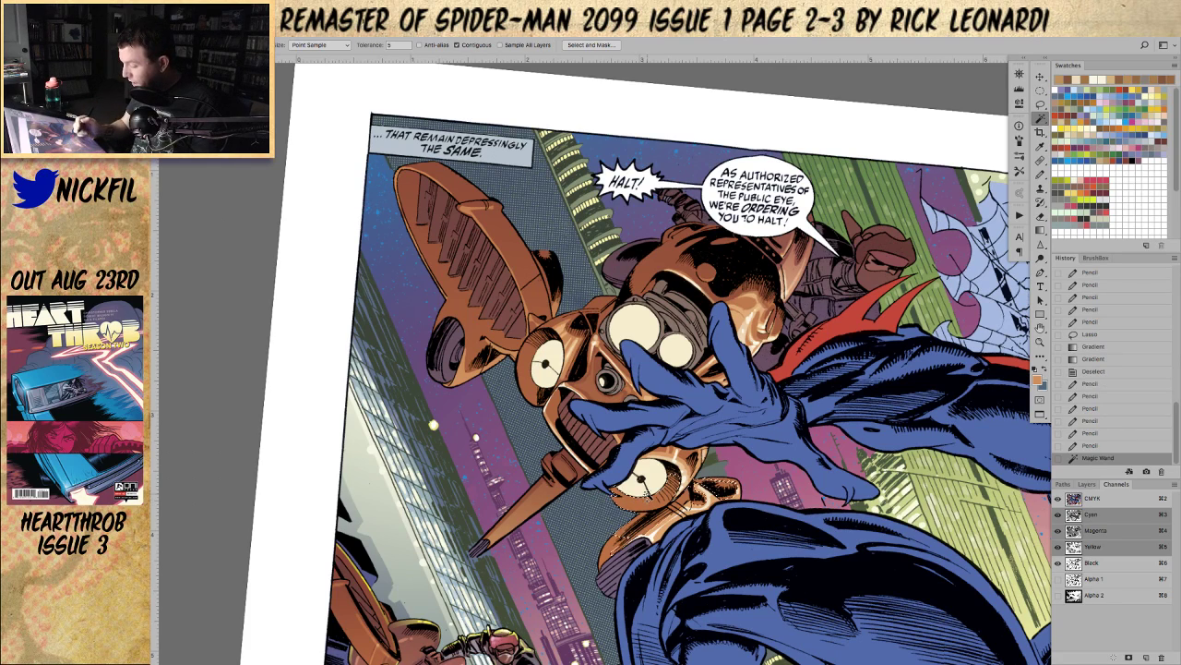
click(1040, 103)
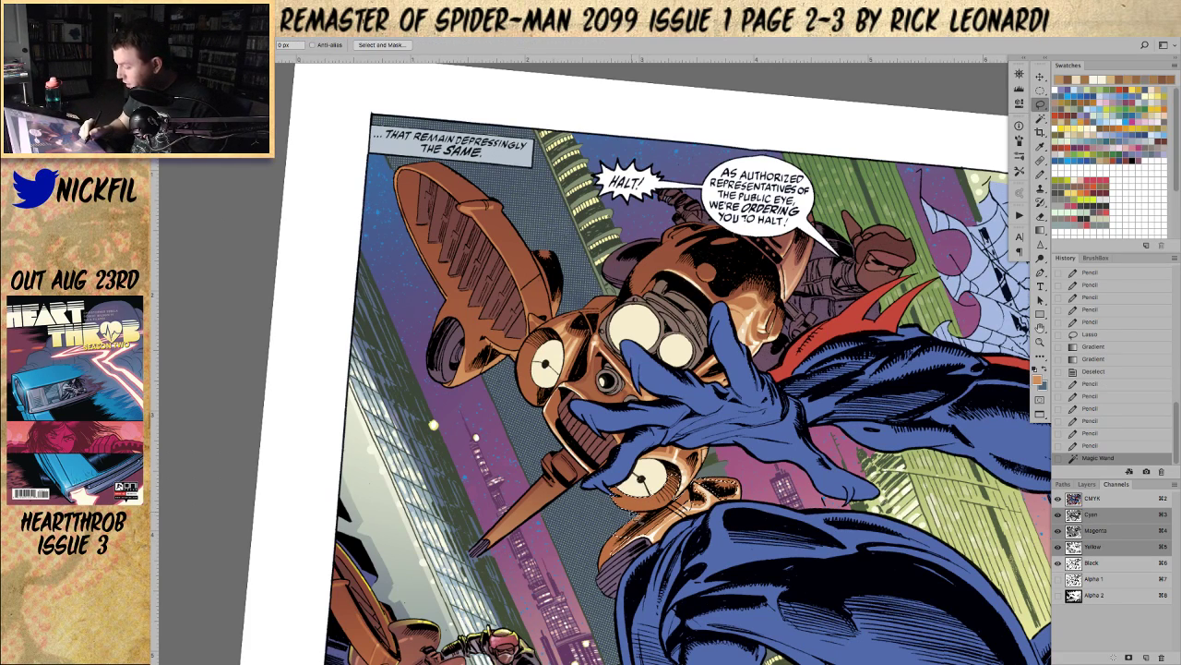
mouse_move(720, 468)
mouse_down()
mouse_move(609, 546)
mouse_move(646, 513)
mouse_up()
key(g)
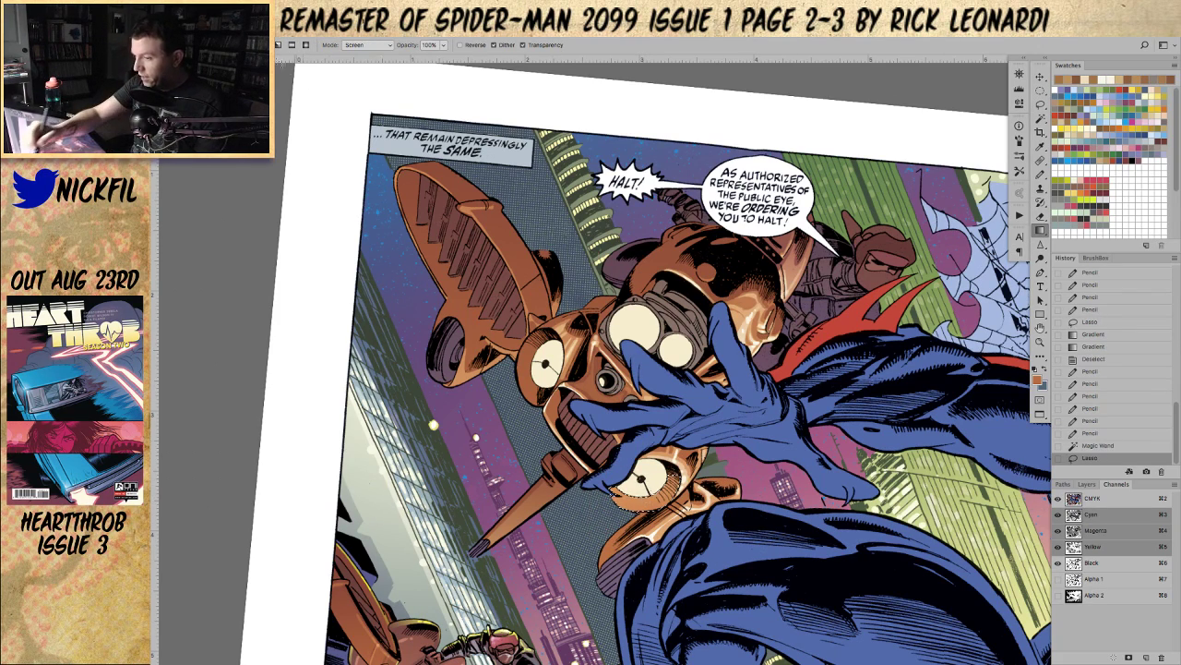
drag(613, 490, 651, 541)
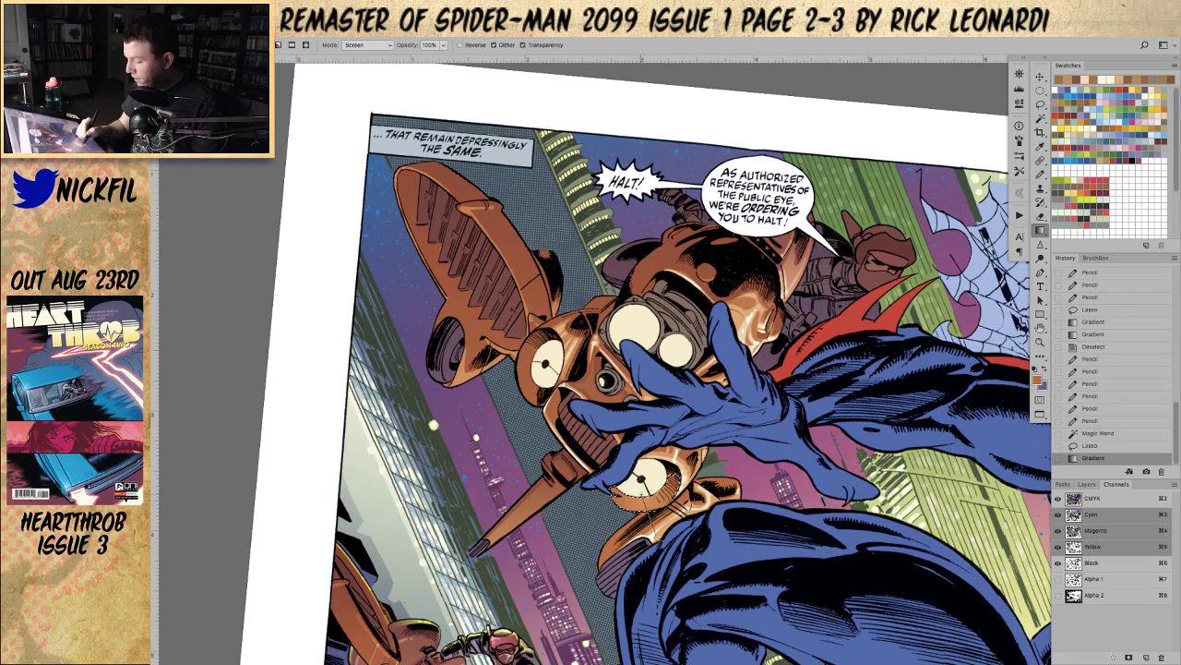
drag(620, 497, 657, 533)
Step: Paint sampled light orange highlights along the lower headlight's casing with the Pencil at 50% opacity, and deselect
key(b)
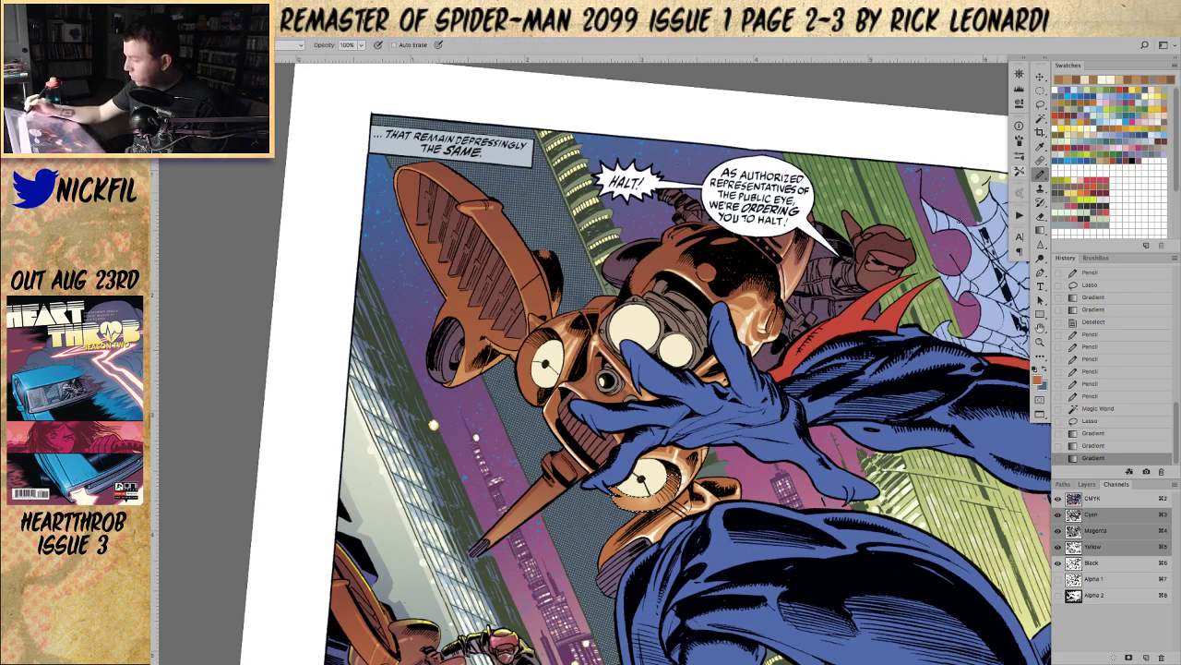
alt+click(681, 460)
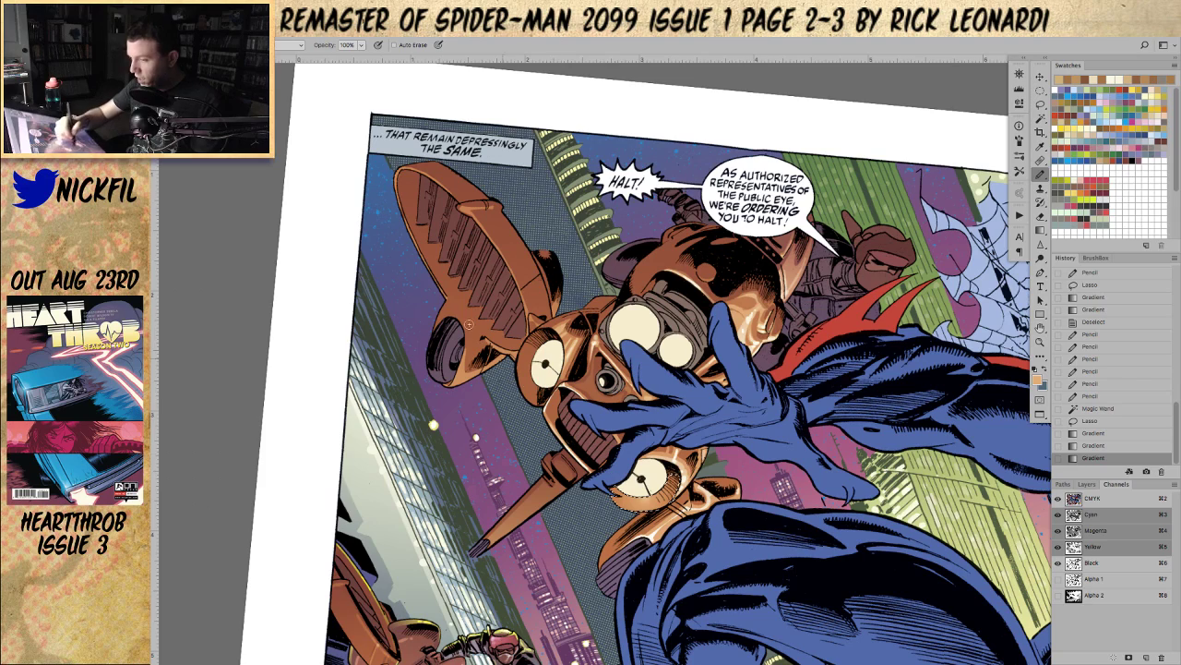
click(291, 44)
click(279, 140)
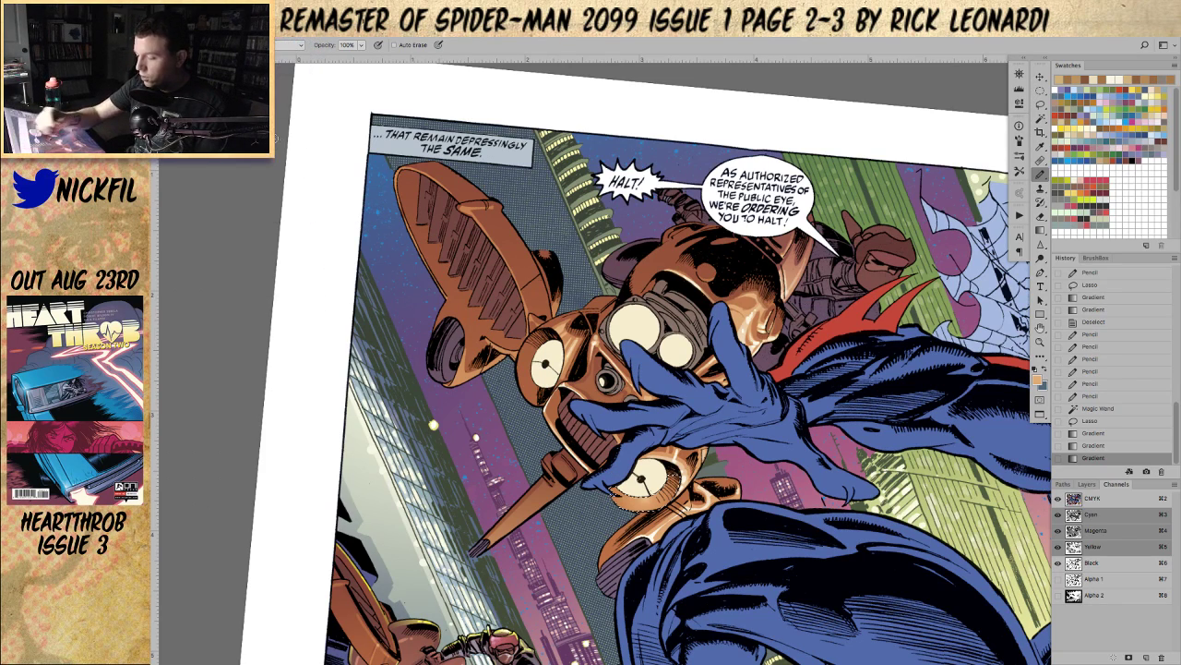
drag(622, 499, 649, 502)
key(ctrl+z)
key(5)
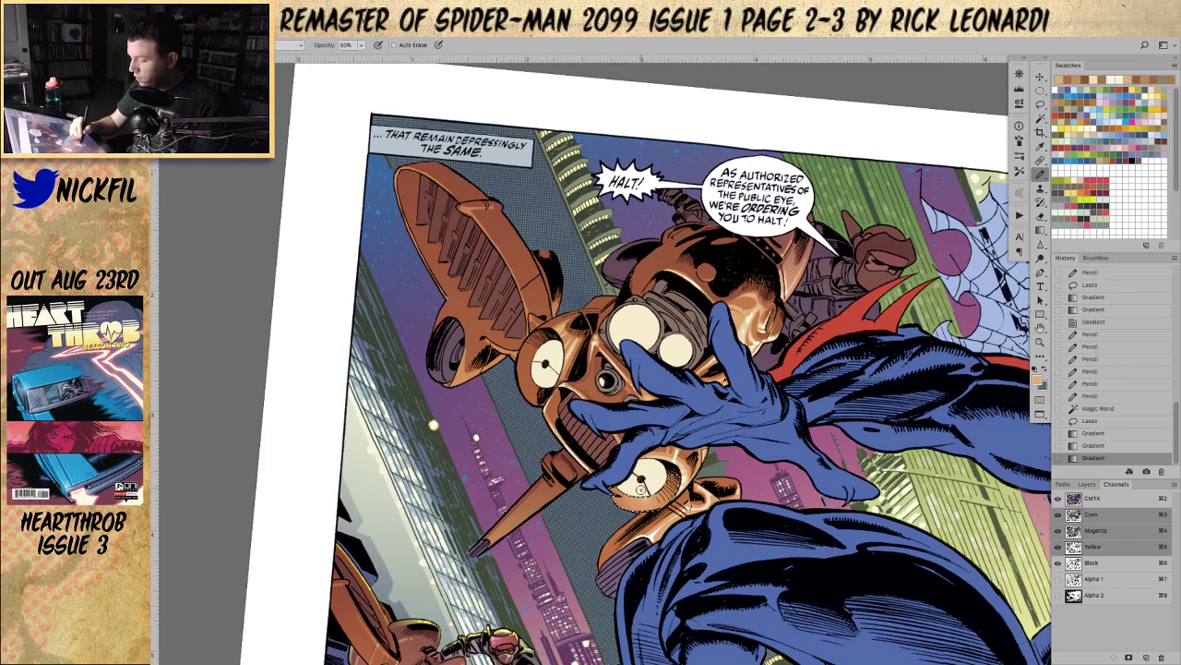
click(651, 487)
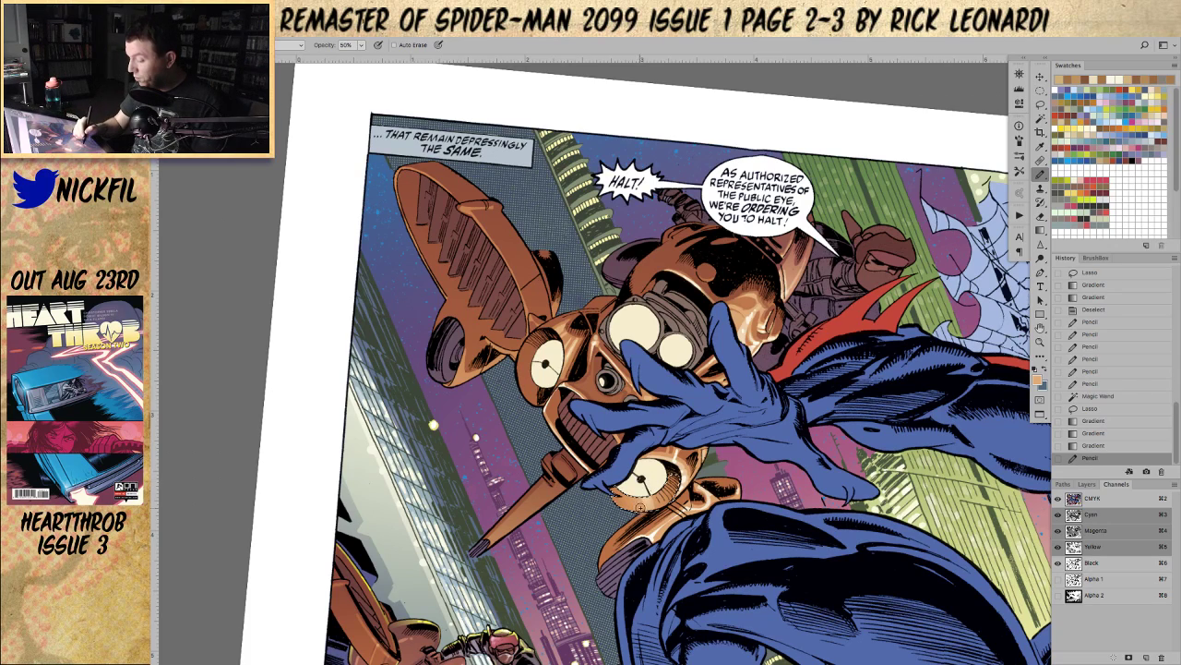
click(611, 491)
click(635, 500)
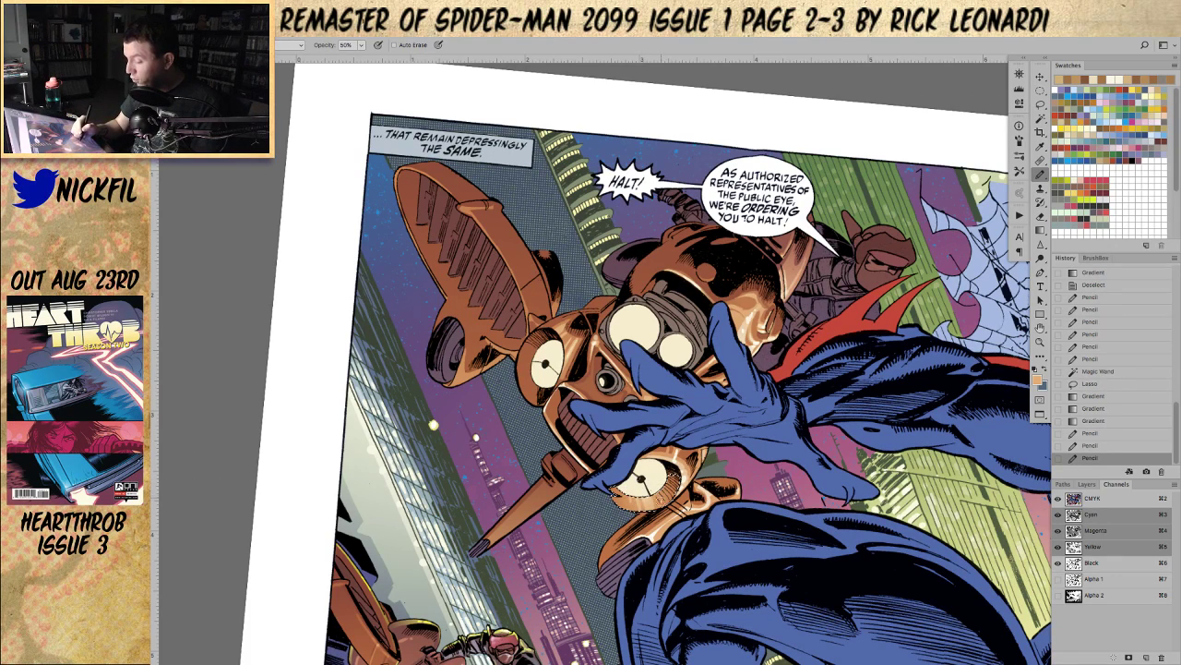
click(612, 491)
click(612, 491)
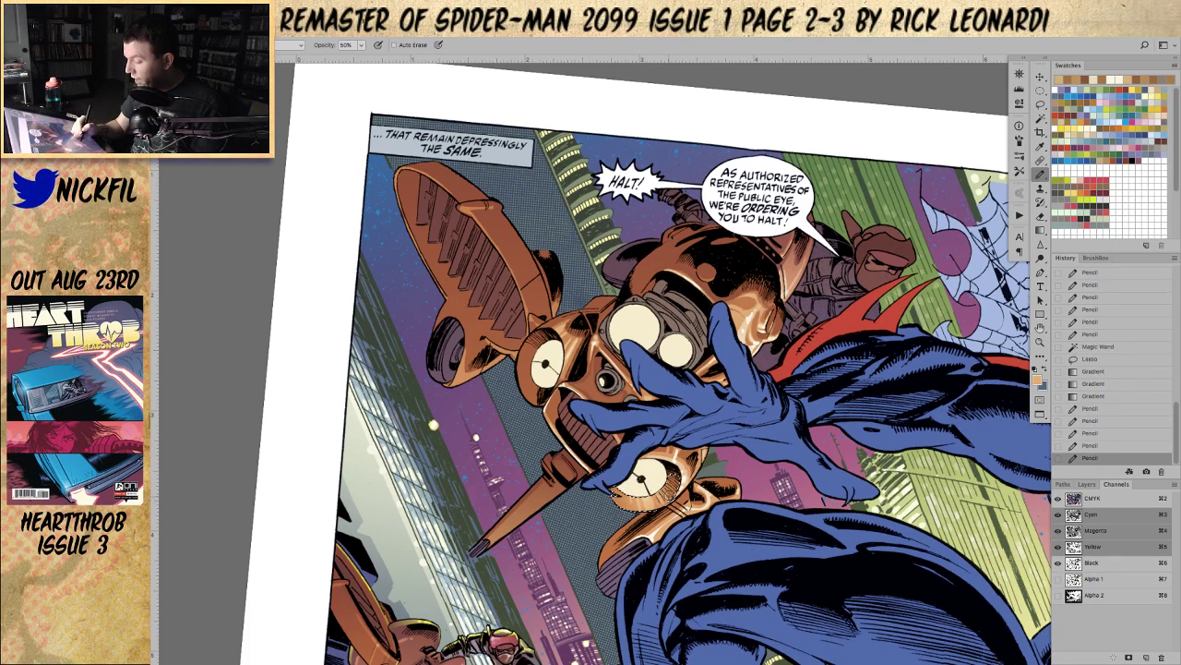
click(635, 500)
click(612, 491)
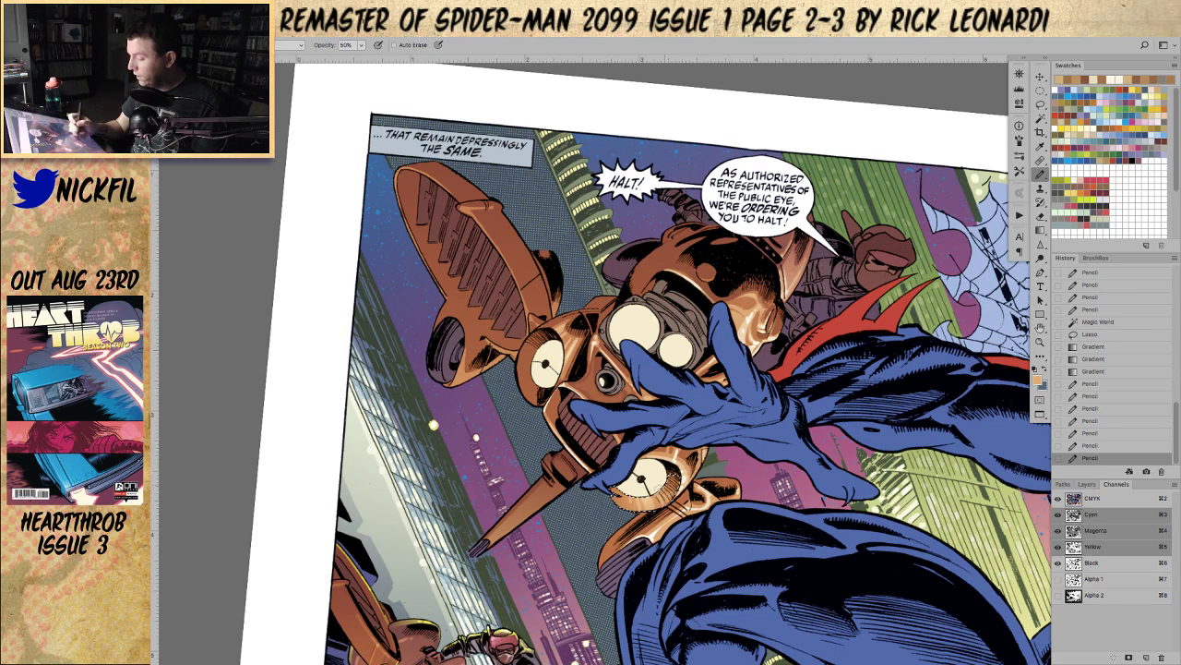
click(612, 491)
key(super+d)
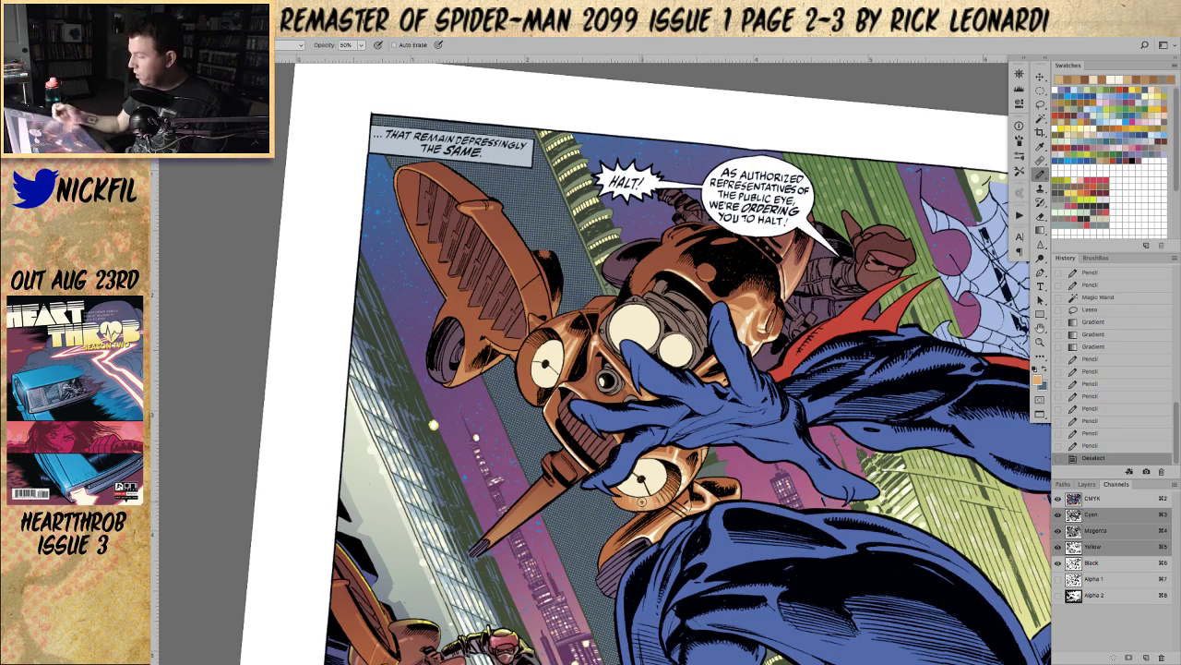
Step: Paint white glows in the centres of the bike's cream headlights with the Pencil at 50% opacity
click(1039, 341)
alt+click(715, 516)
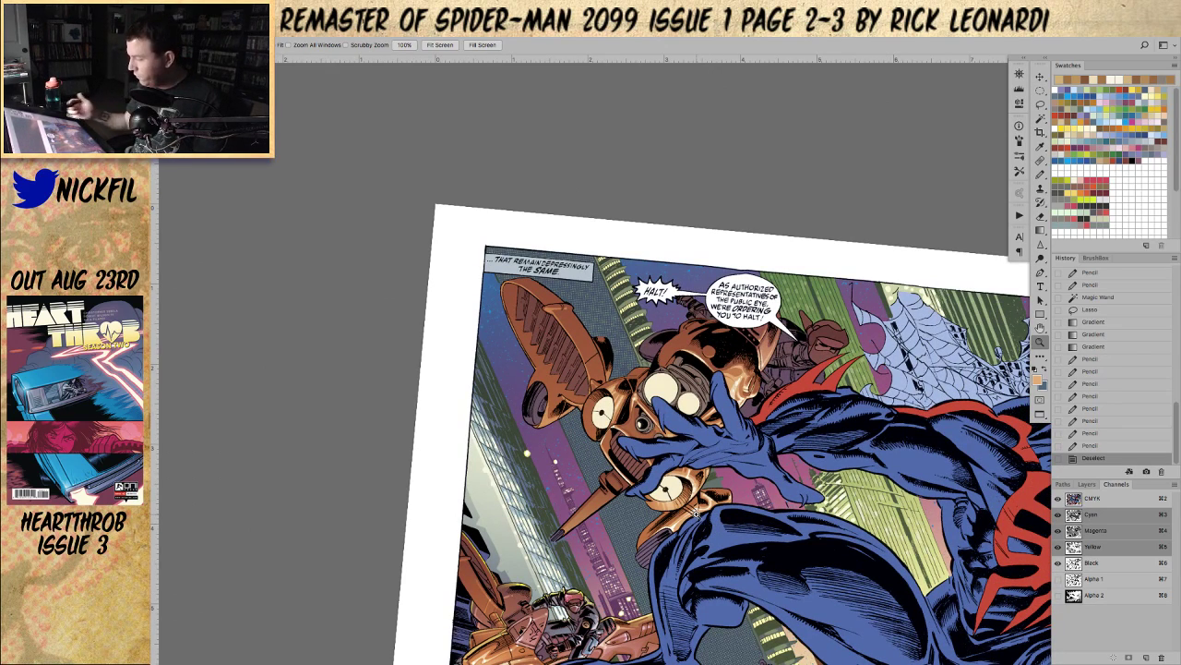
key(x)
key(b)
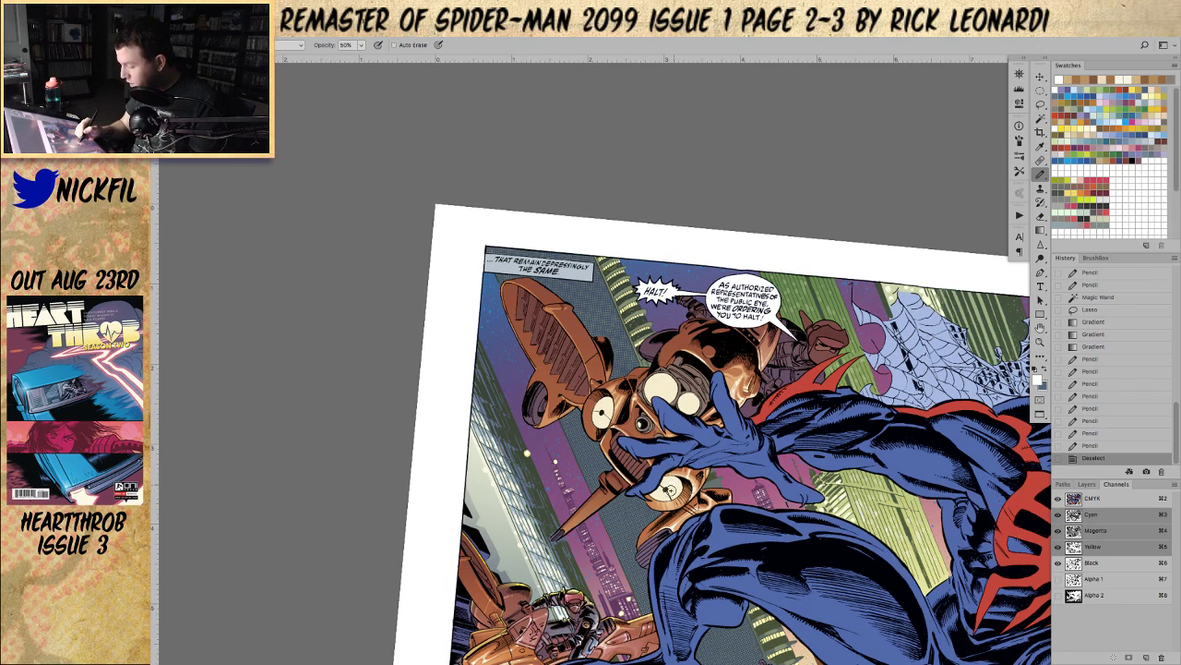
drag(672, 488, 658, 497)
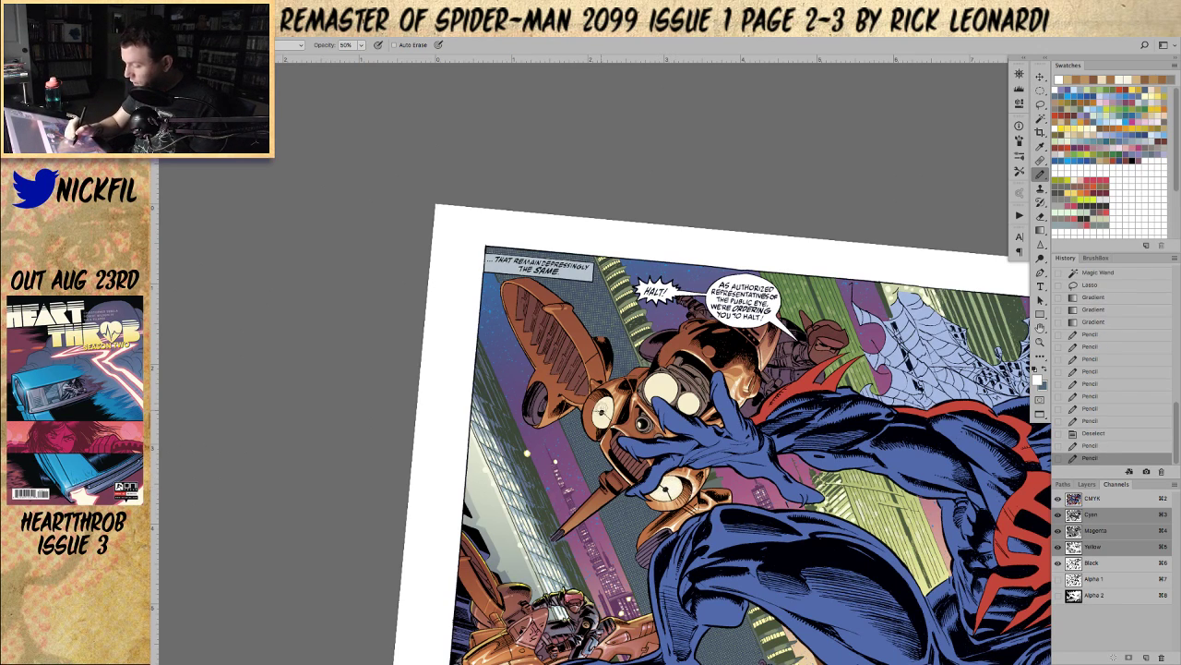
drag(602, 406, 602, 419)
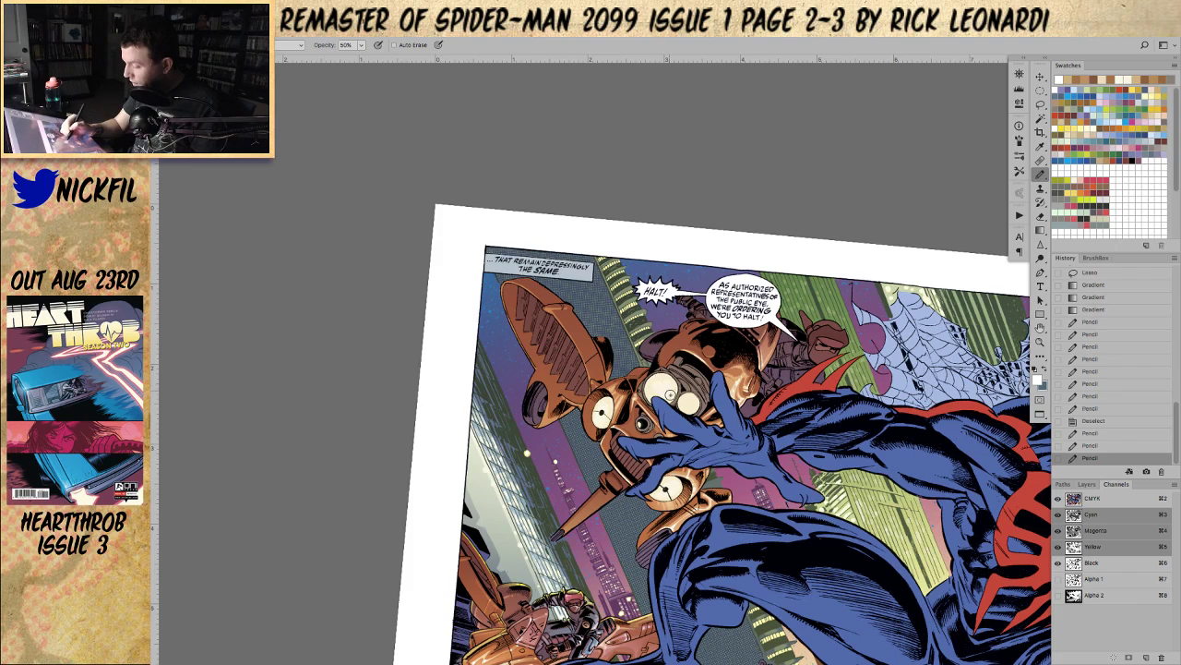
drag(663, 384, 671, 394)
mouse_move(668, 390)
mouse_down()
mouse_move(660, 384)
mouse_move(696, 404)
mouse_up()
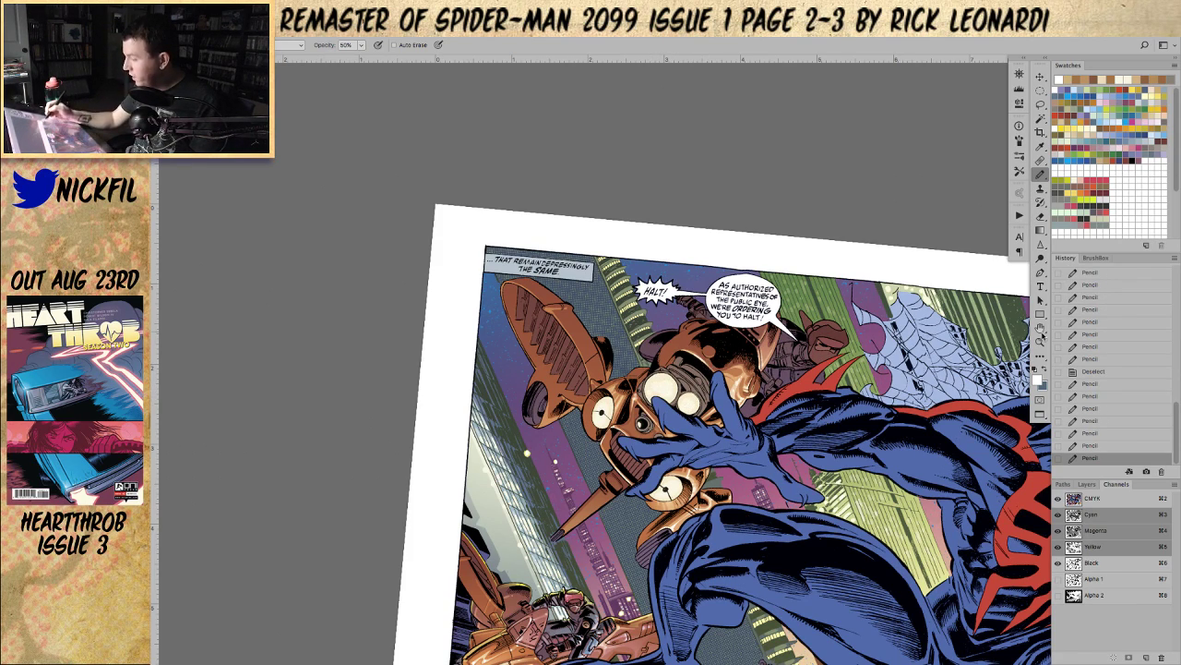
Step: Select the casing areas around the headlight nearest the ribbed wing, shade them in sampled orange-brown with the Pencil, and deselect
key(space)
mouse_move(786, 497)
mouse_down()
mouse_move(725, 447)
mouse_move(754, 432)
mouse_move(782, 487)
mouse_up()
click(1042, 176)
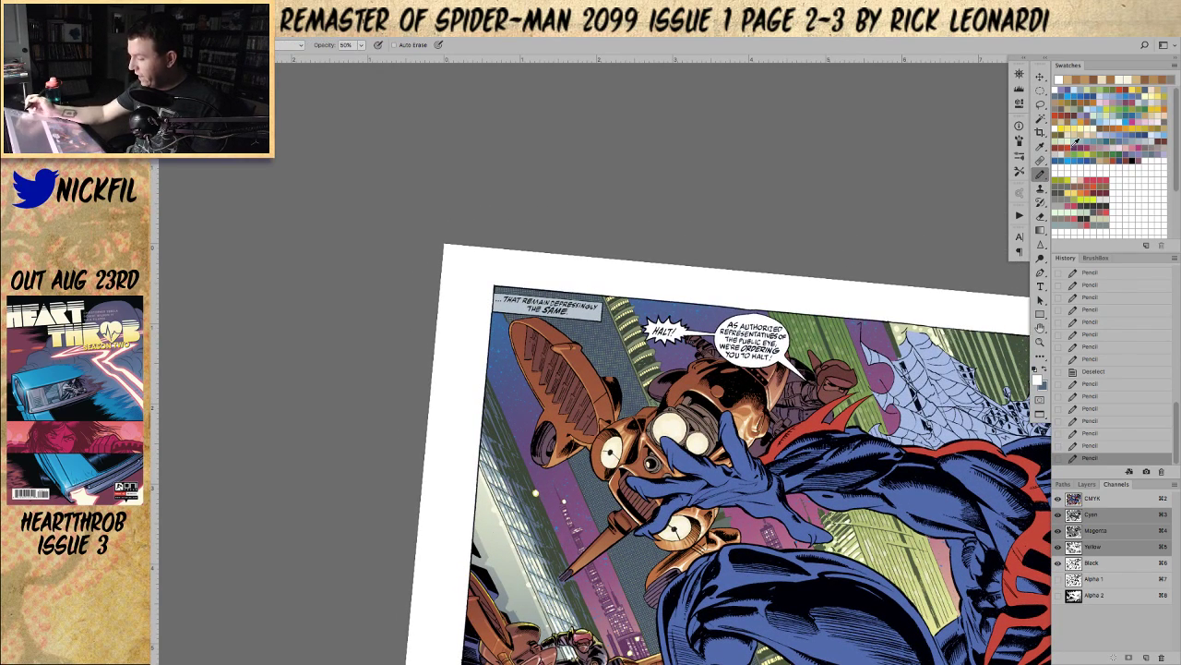
alt+click(631, 418)
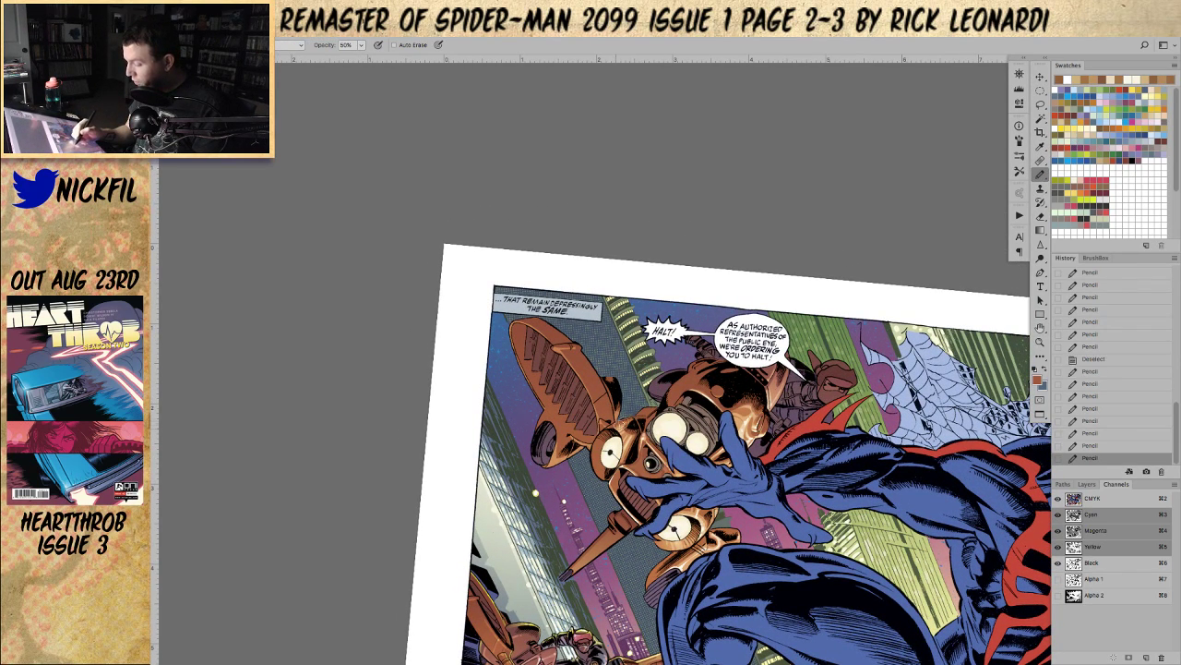
key(super+z)
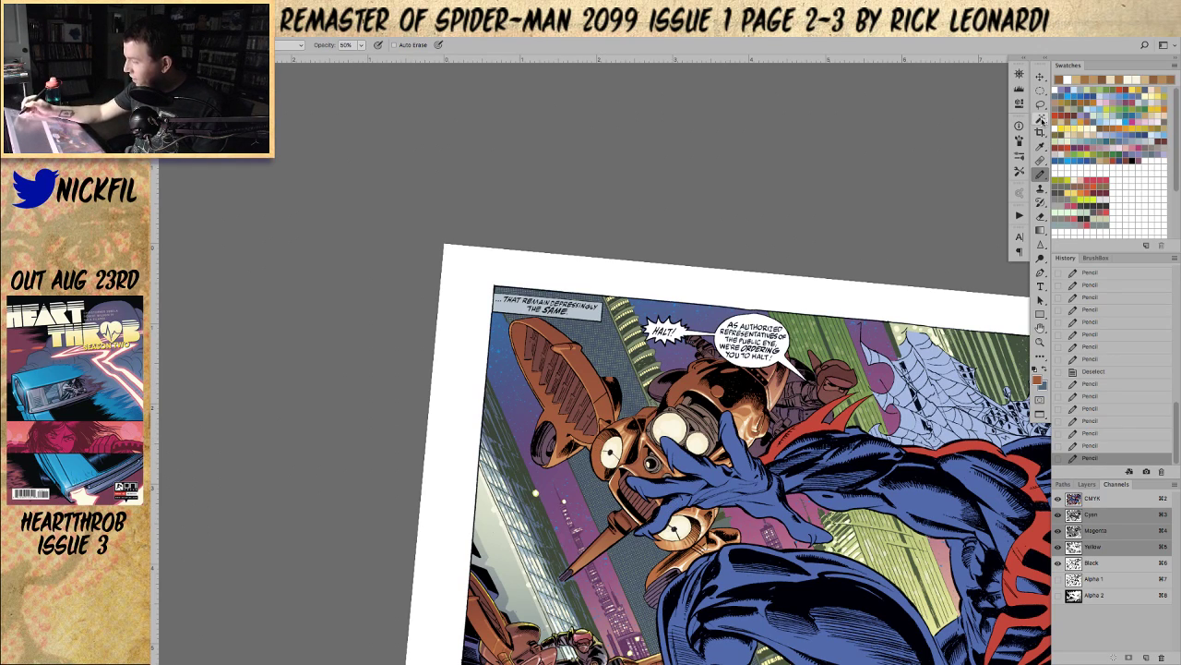
click(1040, 120)
click(593, 438)
shift+click(603, 472)
shift+click(610, 454)
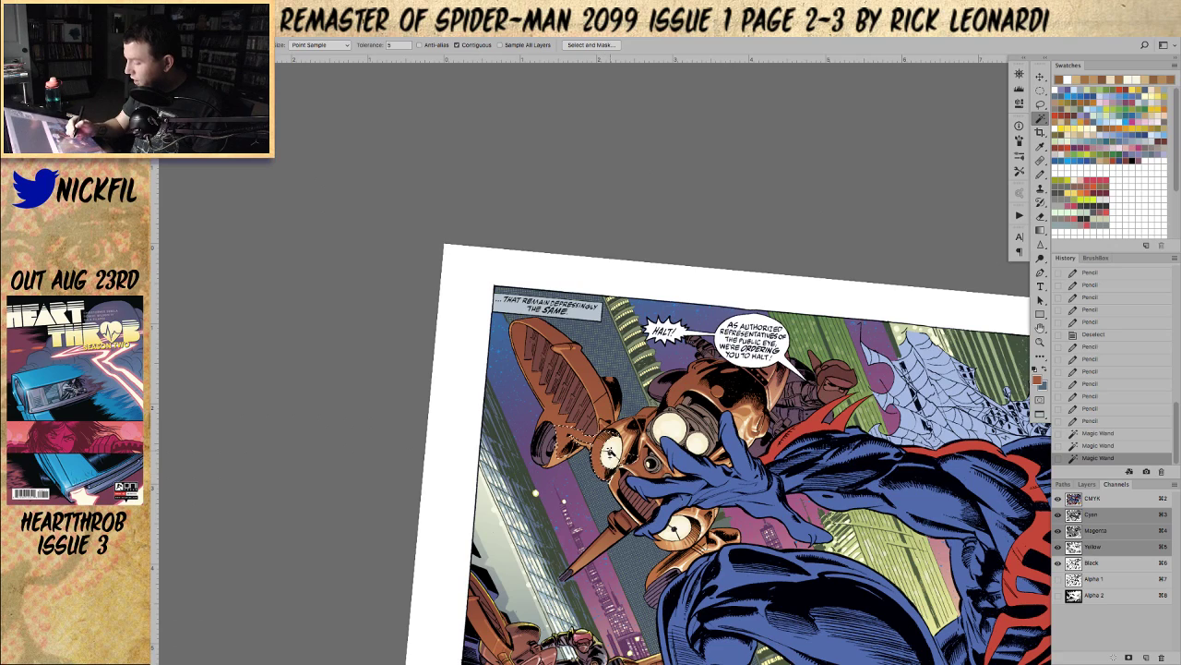
shift+click(571, 426)
click(1040, 175)
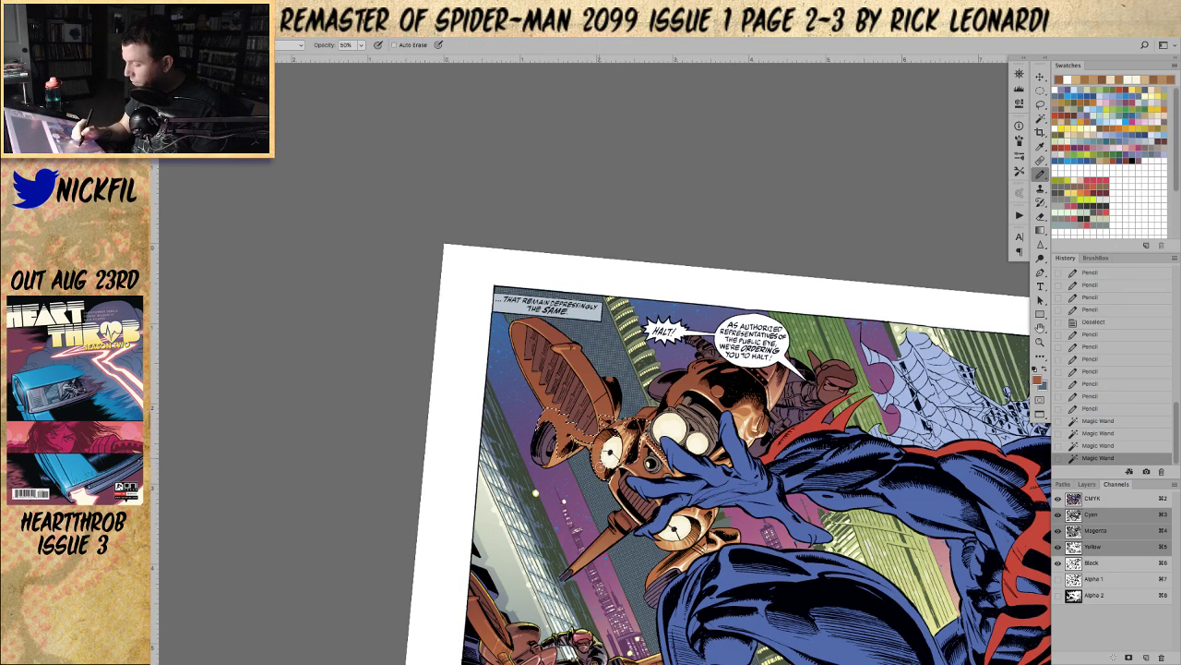
drag(574, 428, 591, 439)
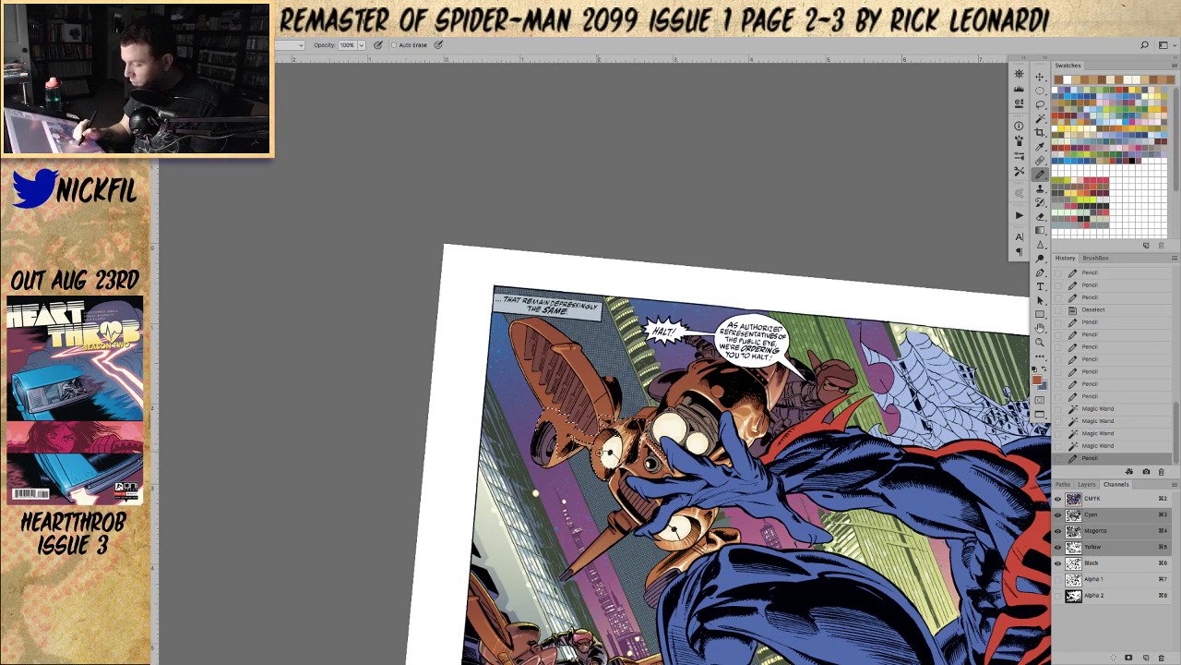
drag(602, 452, 612, 456)
key(ctrl+d)
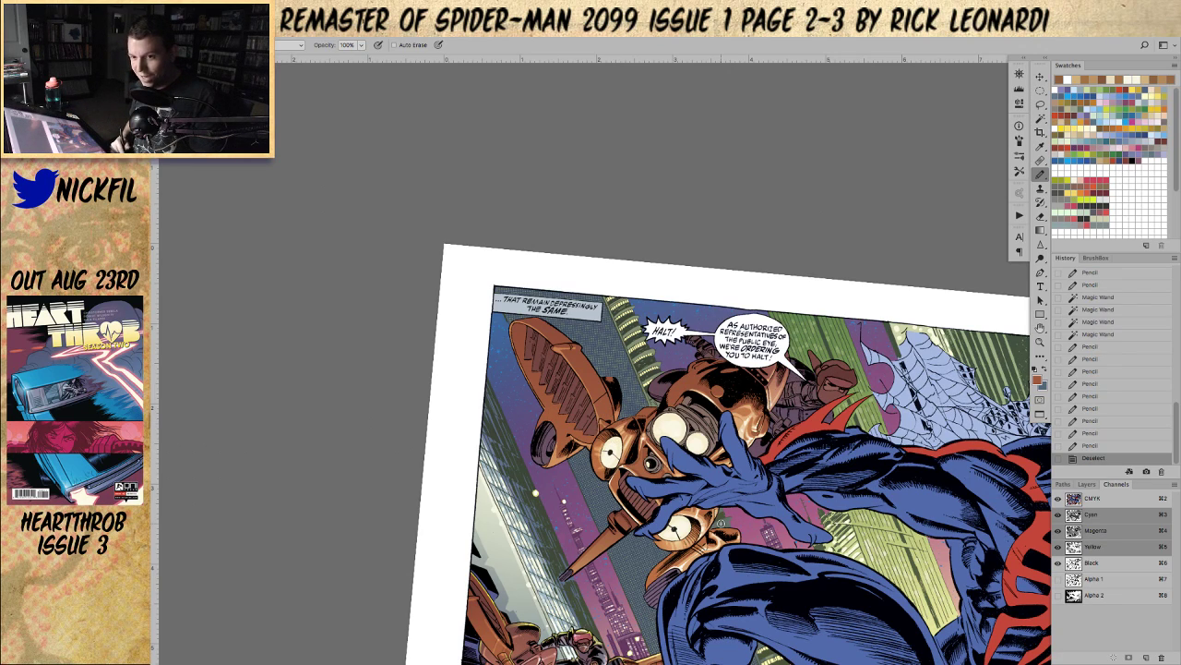
Step: Lasso part of the round pod beneath the ribbed wing, lighten it with Screen-mode orange gradients, and deselect
key(space)
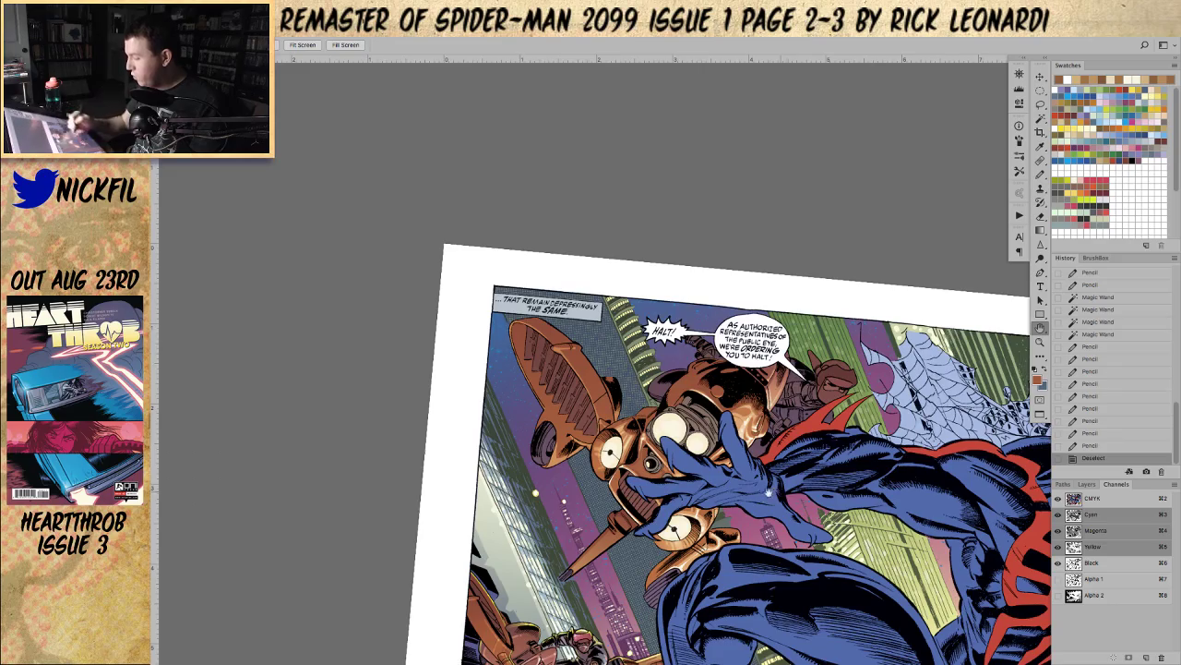
drag(745, 481, 779, 479)
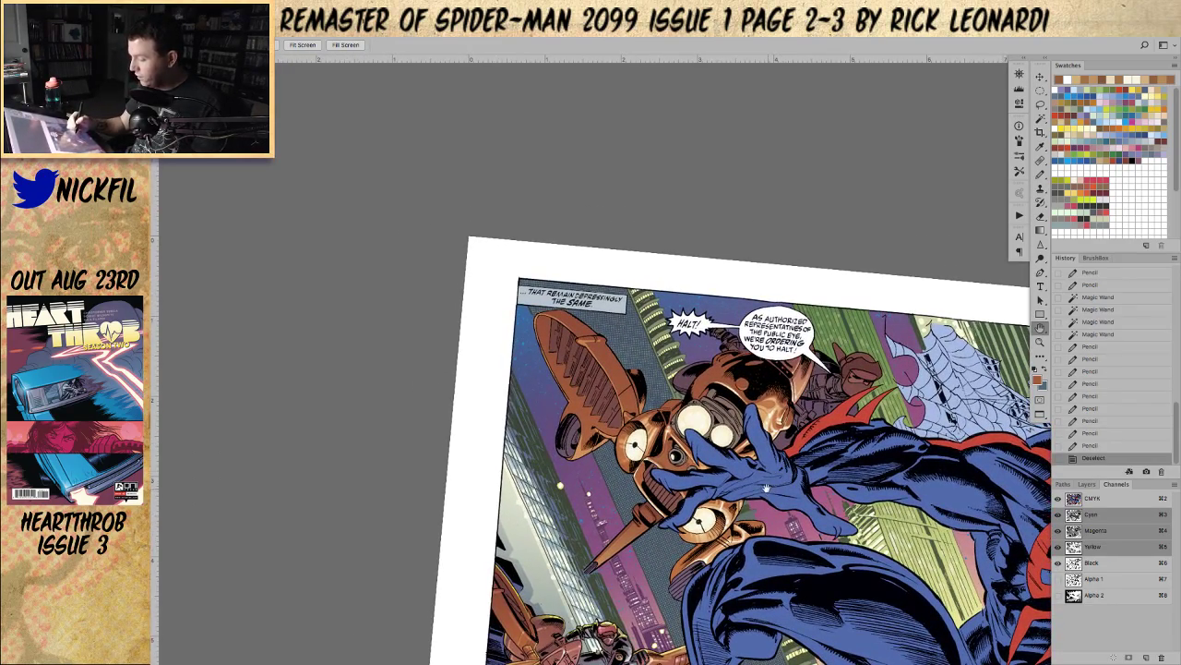
click(1040, 104)
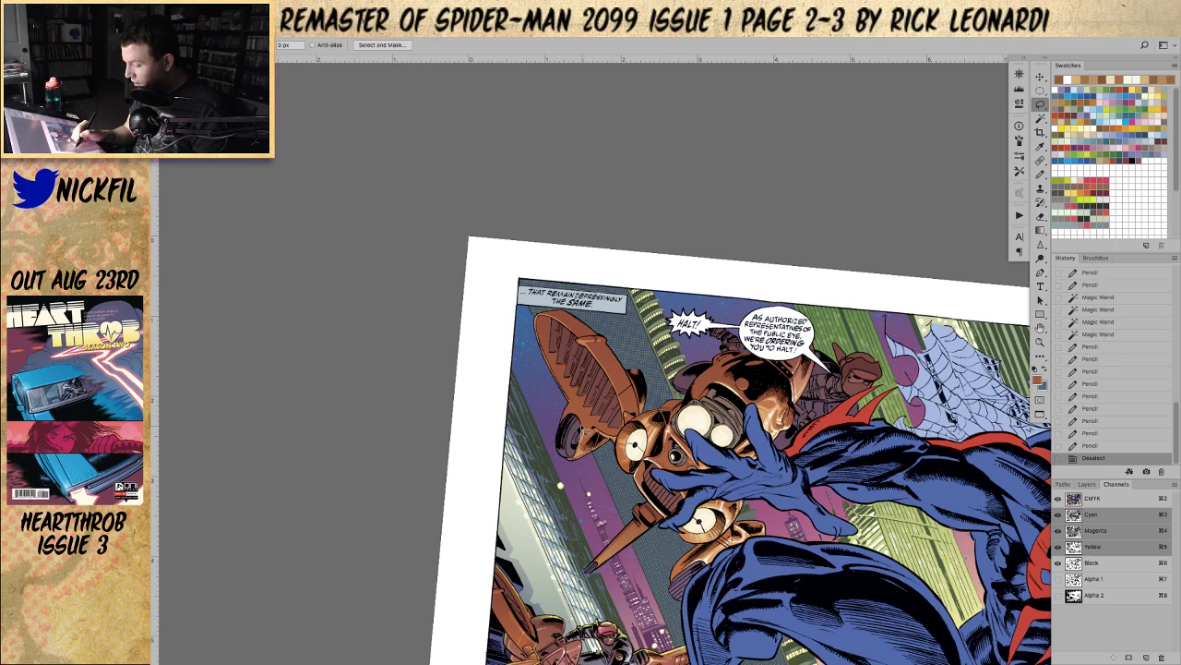
mouse_move(585, 434)
mouse_down()
mouse_move(594, 431)
mouse_move(580, 452)
mouse_move(599, 455)
mouse_up()
click(1040, 230)
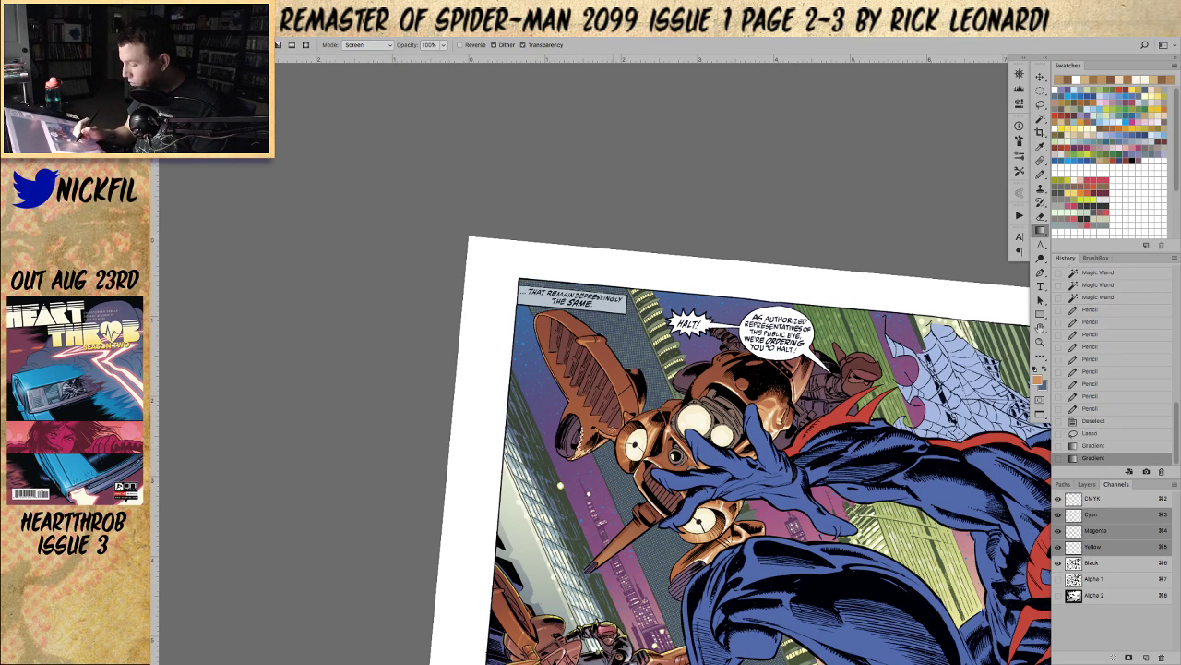
key(super+d)
Step: Add sampled pale orange Pencil highlights to the round pod and the ribbed wing's upper crossband, undoing the unwanted stroke
click(1040, 175)
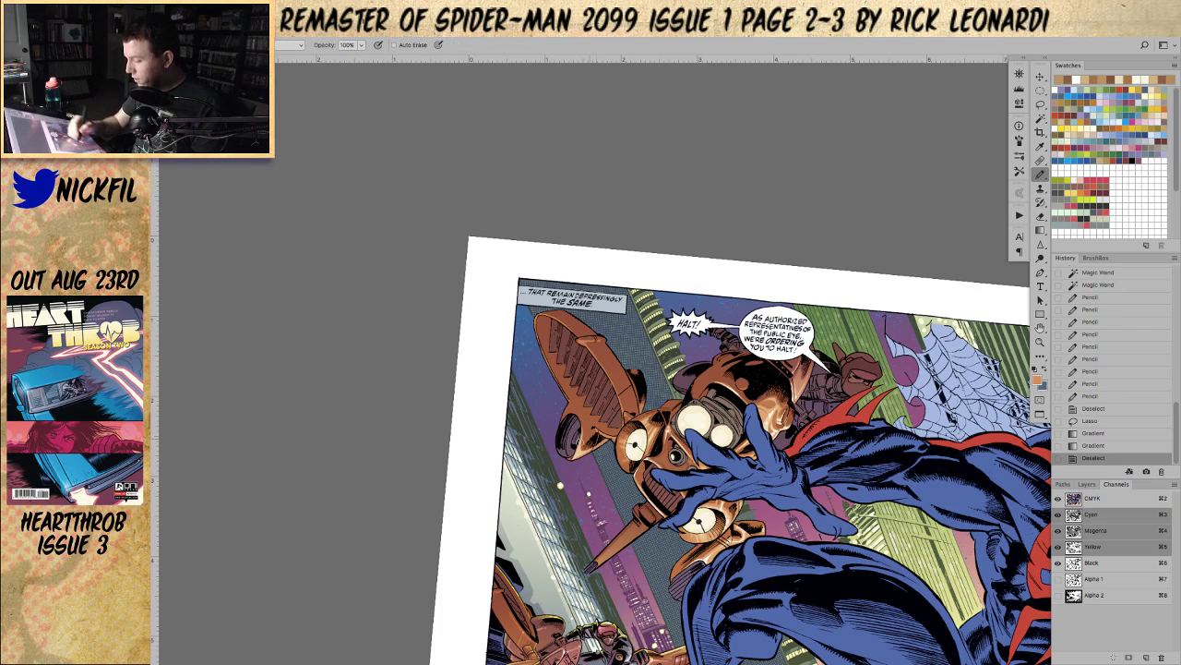
alt+click(578, 450)
drag(579, 450, 580, 452)
key(super+z)
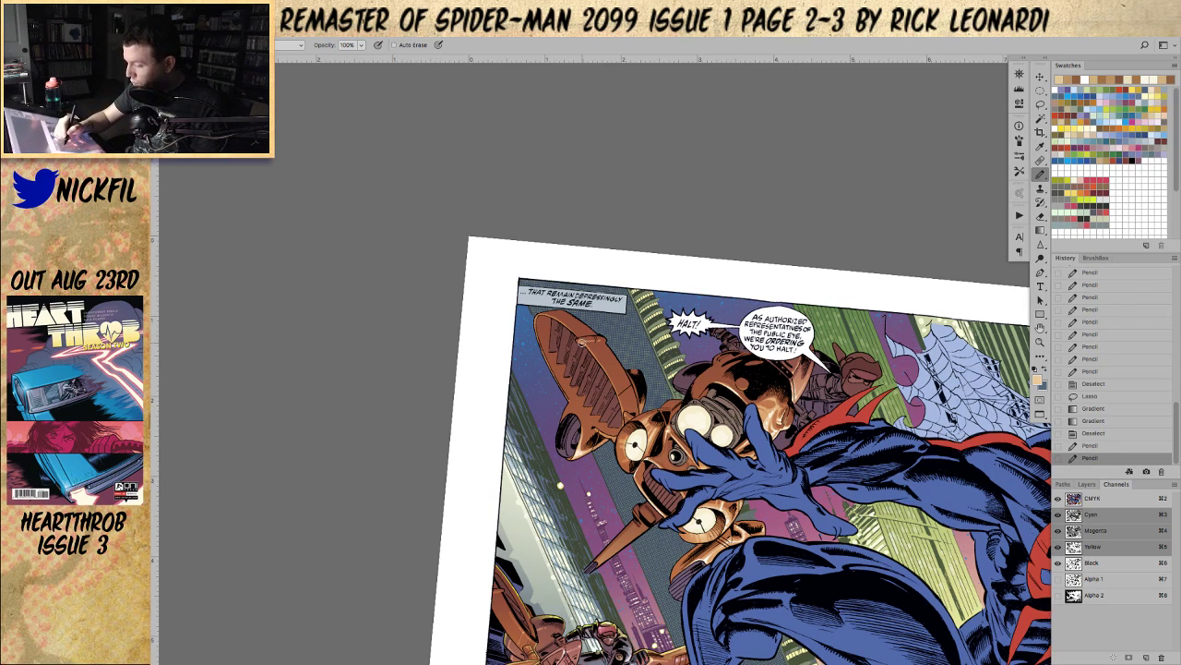
drag(583, 342, 594, 337)
Step: Lasso the ribbed wing's rim and crossband, refine the selection with the Magic Wand, lighten it with a Screen-mode gradient, and deselect
key(l)
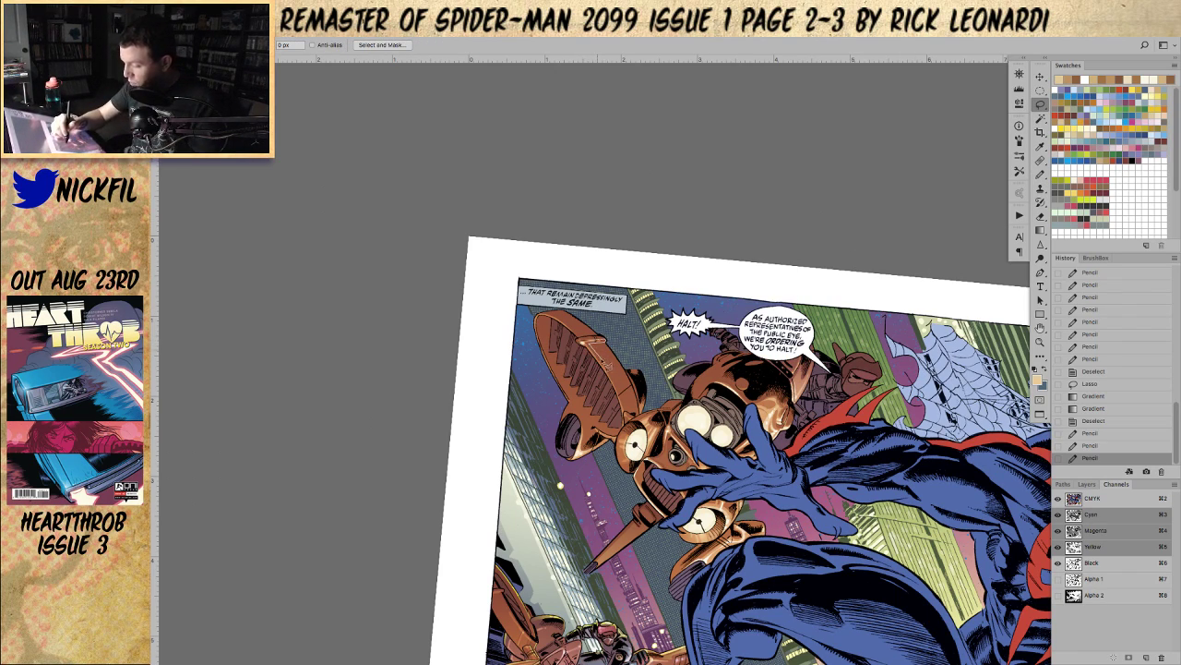
drag(612, 377, 600, 360)
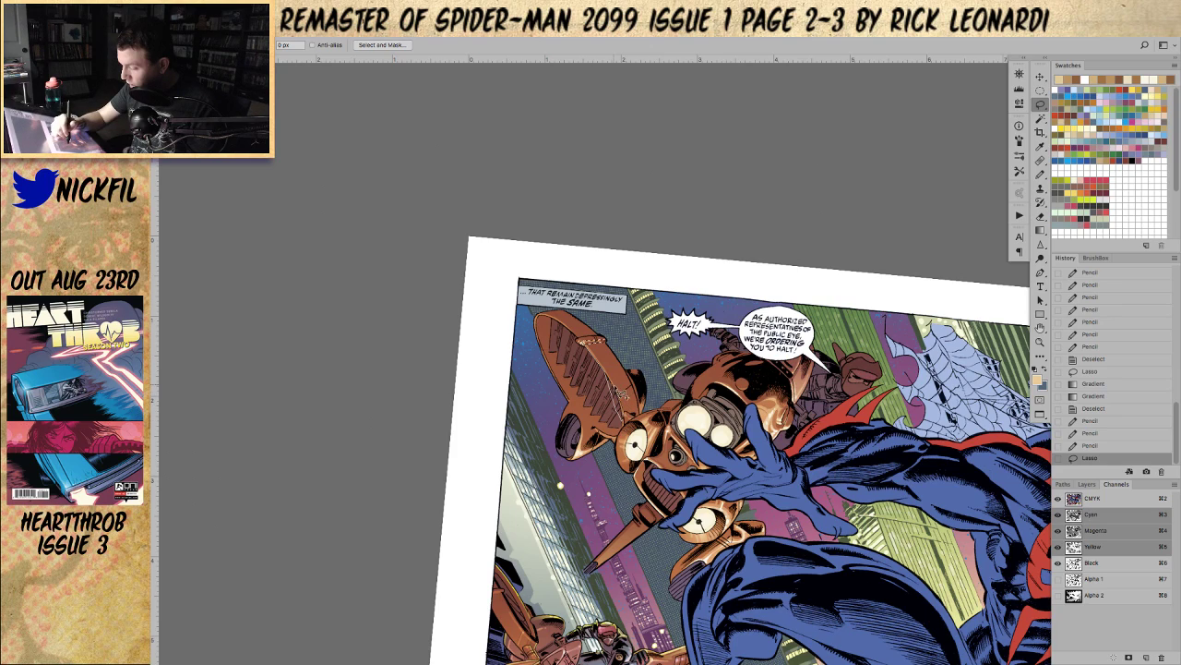
drag(585, 343, 598, 346)
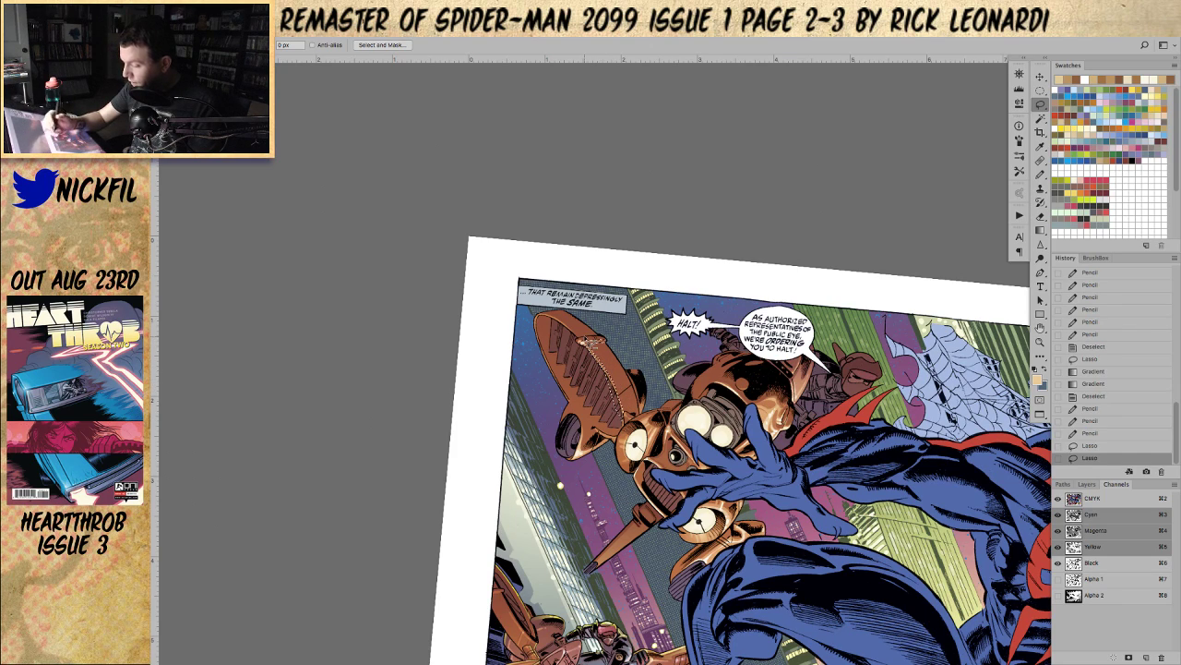
click(1041, 120)
click(614, 396)
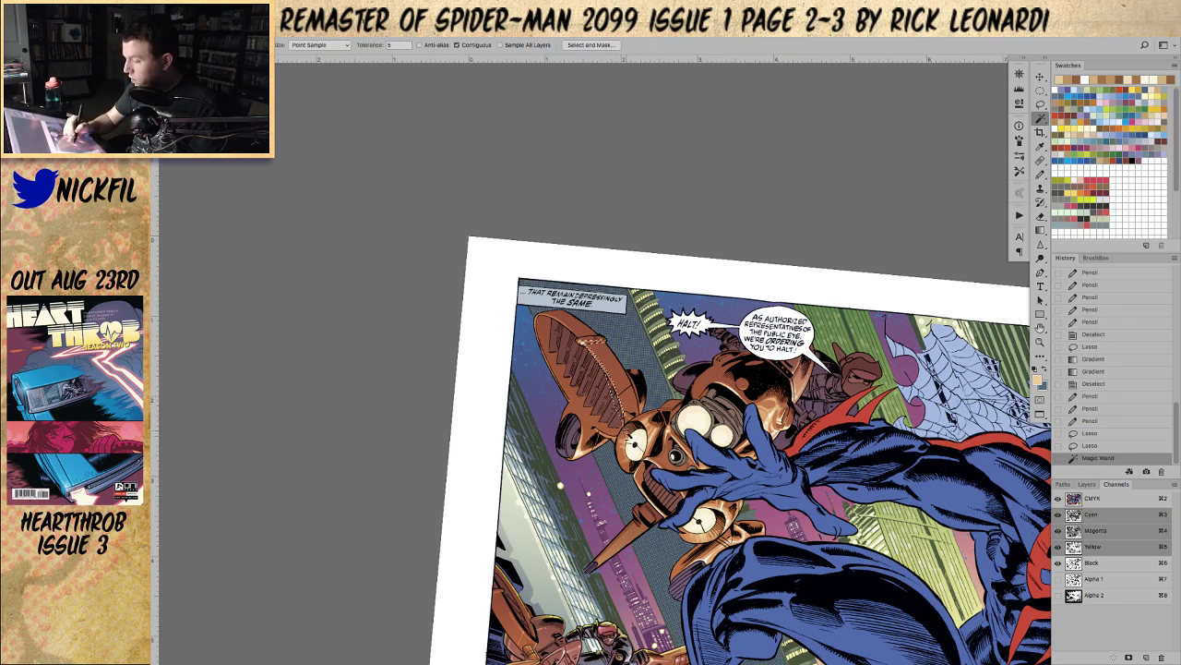
key(g)
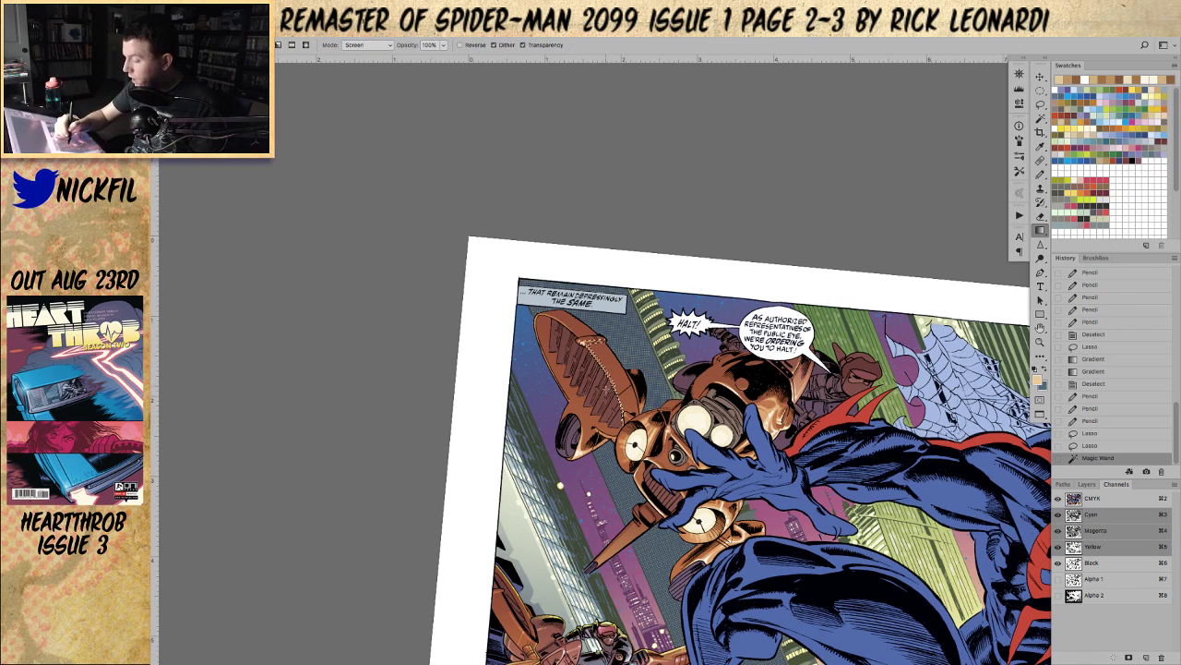
drag(611, 389, 609, 393)
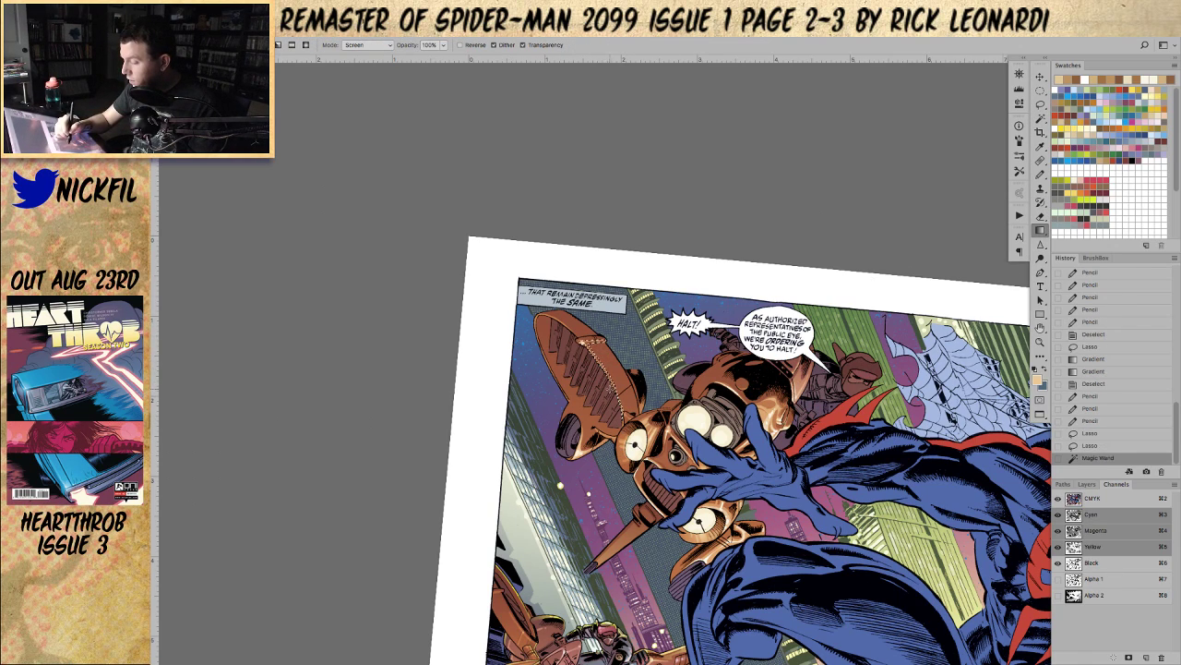
key(ctrl+d)
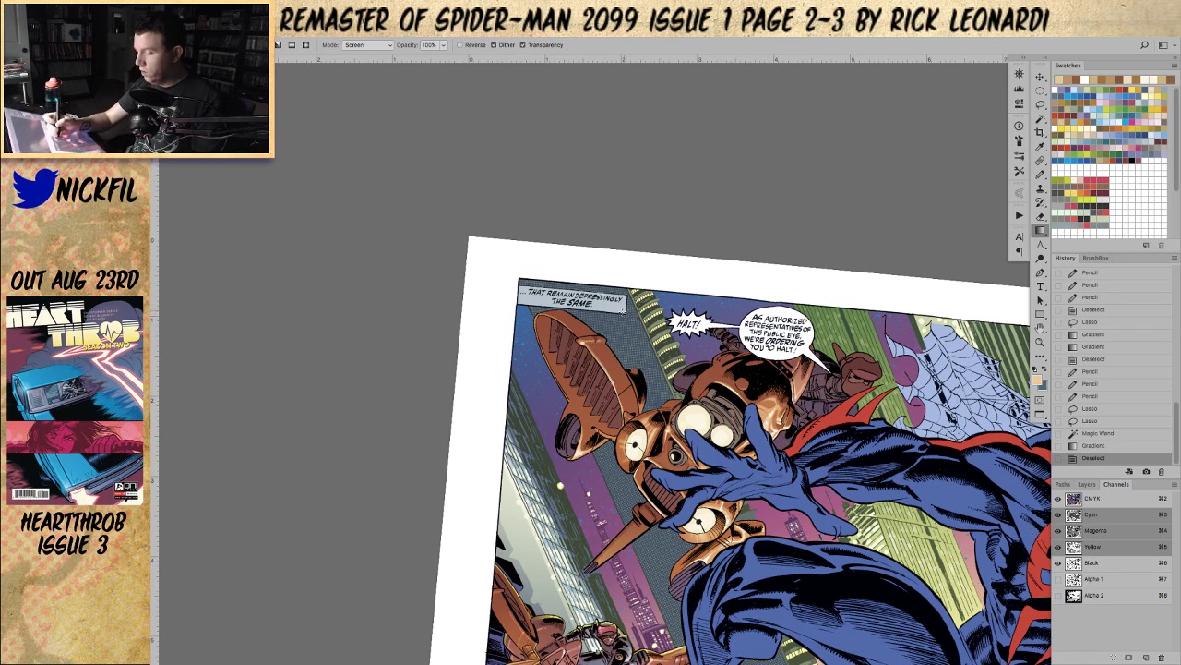
Step: Touch up the ribbed wing's crossband and adjoining rim with Pencil strokes in orange-brown sampled from the wing
key(b)
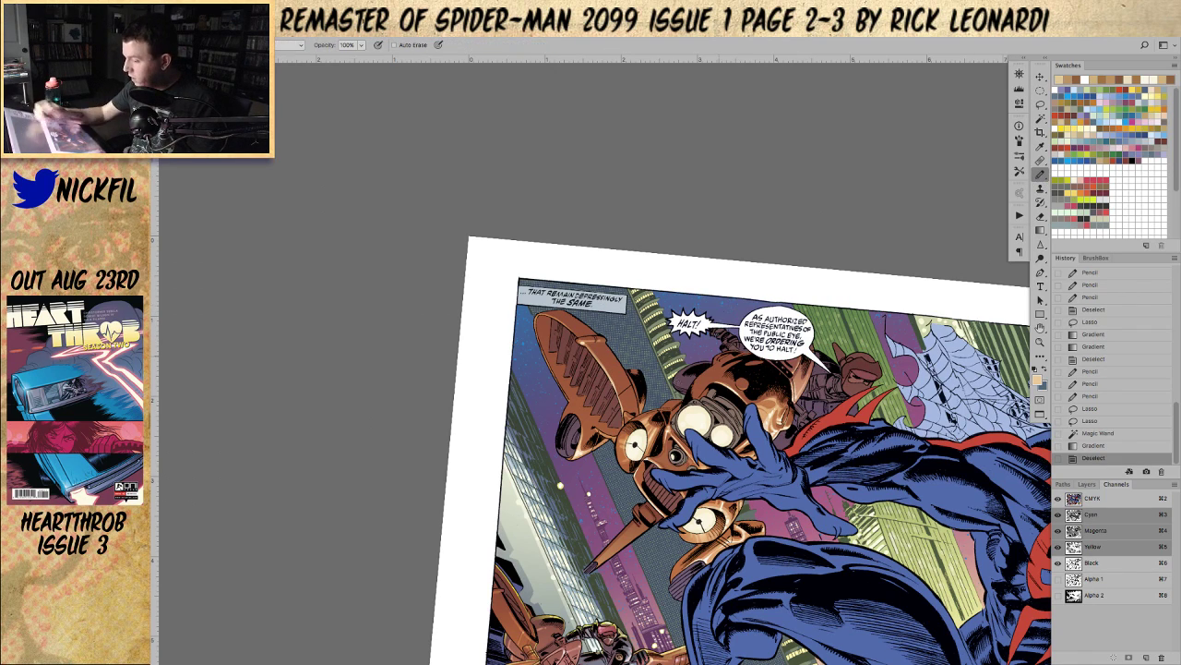
click(611, 388)
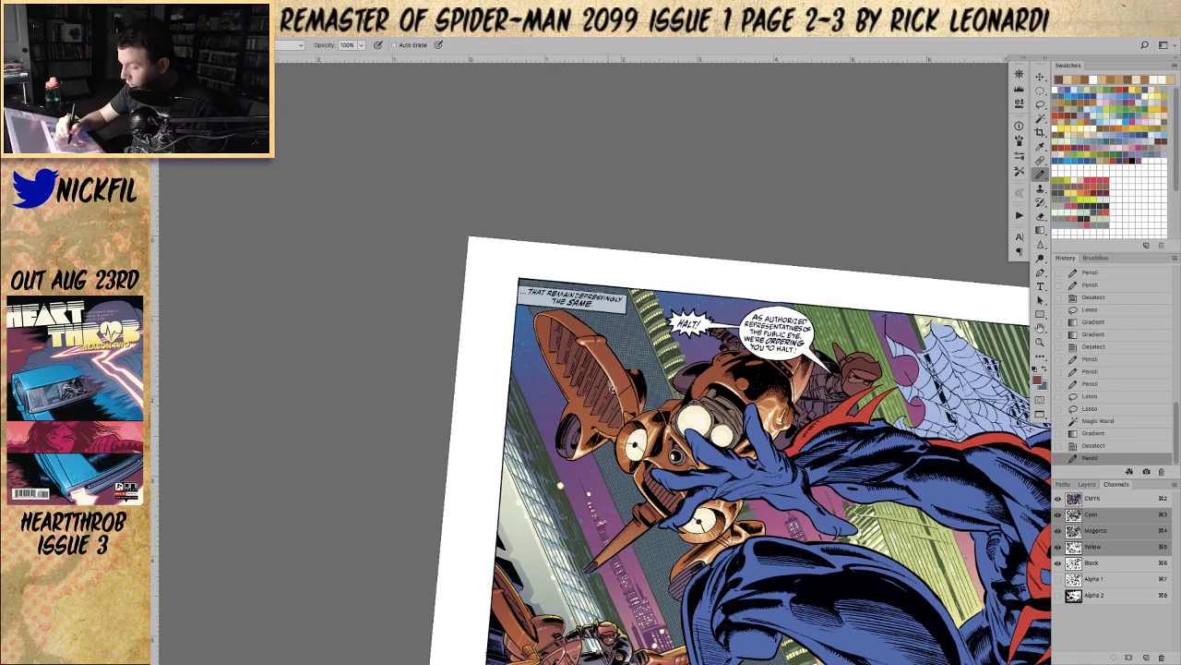
click(280, 46)
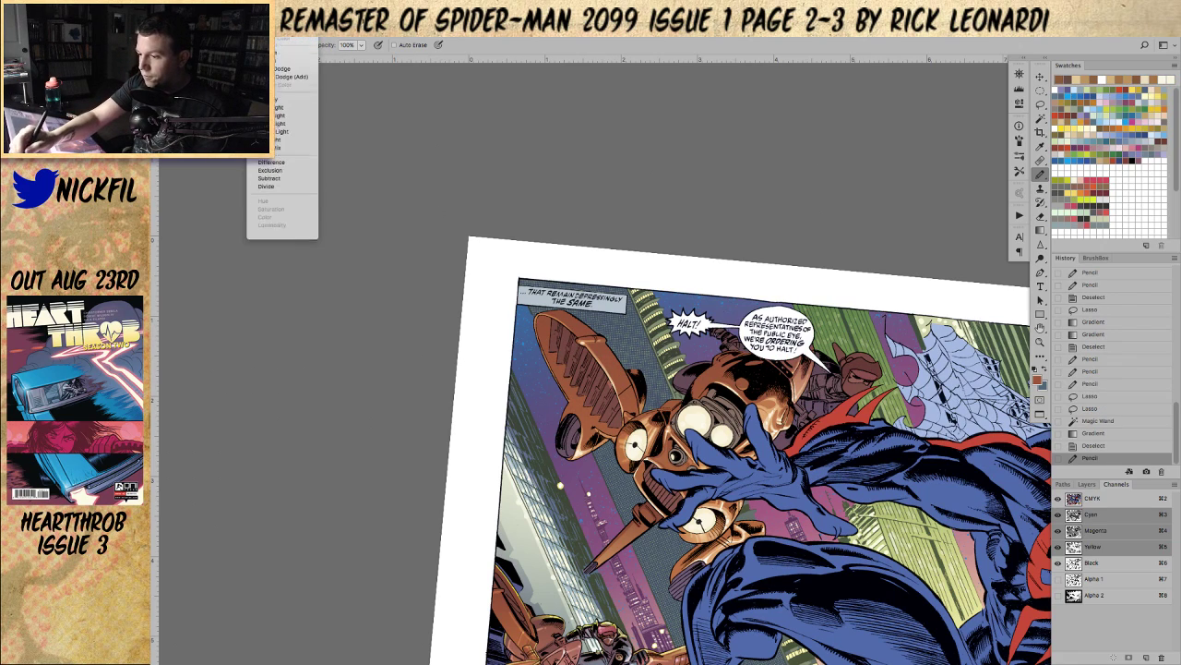
click(279, 47)
alt+click(605, 381)
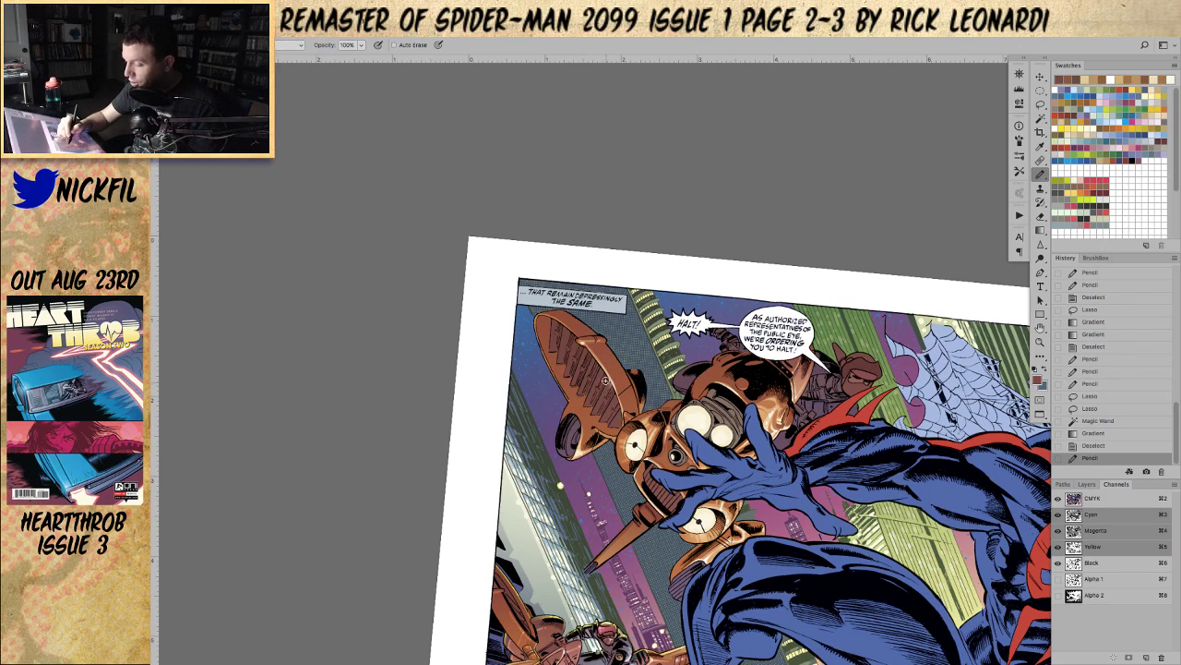
click(607, 380)
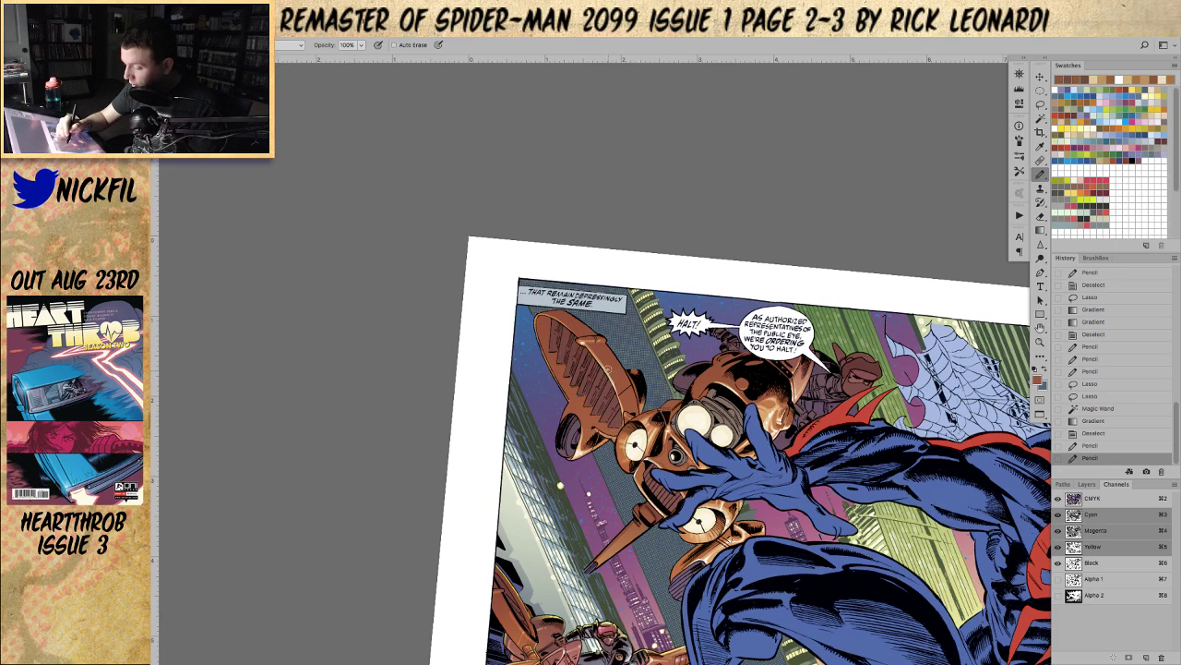
click(610, 376)
click(612, 374)
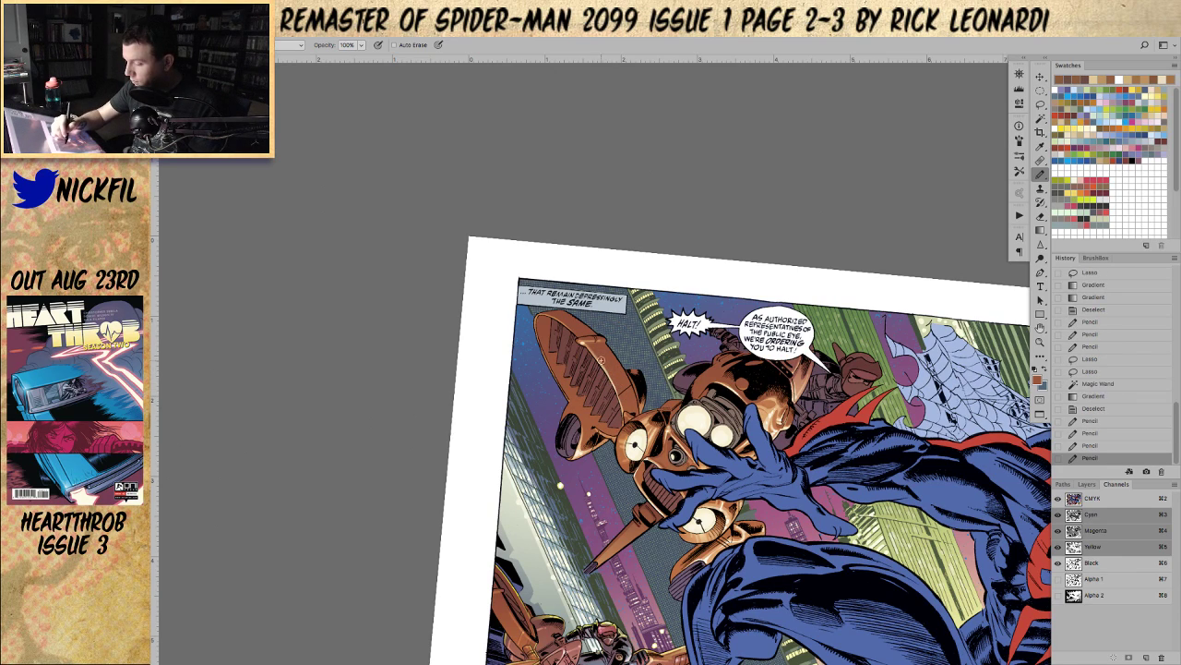
click(602, 360)
click(619, 390)
click(624, 404)
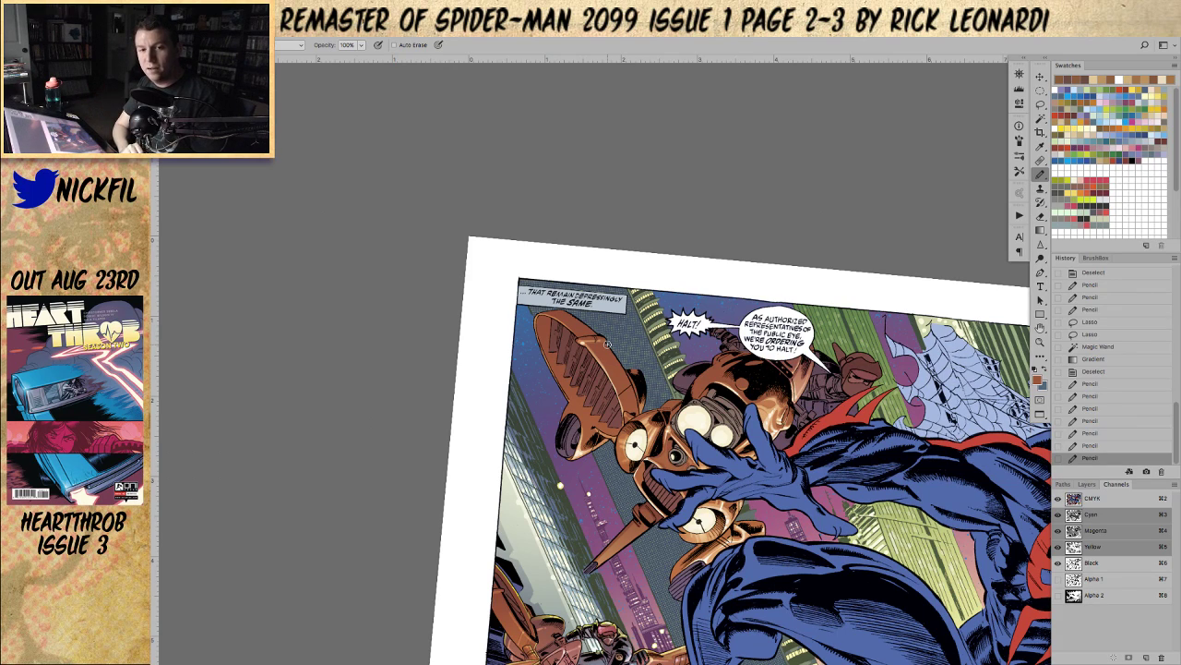
Step: Add pale cream Pencil highlights at the wing's base and on the casing above the headlights, undoing one 50% opacity stroke
alt+click(585, 337)
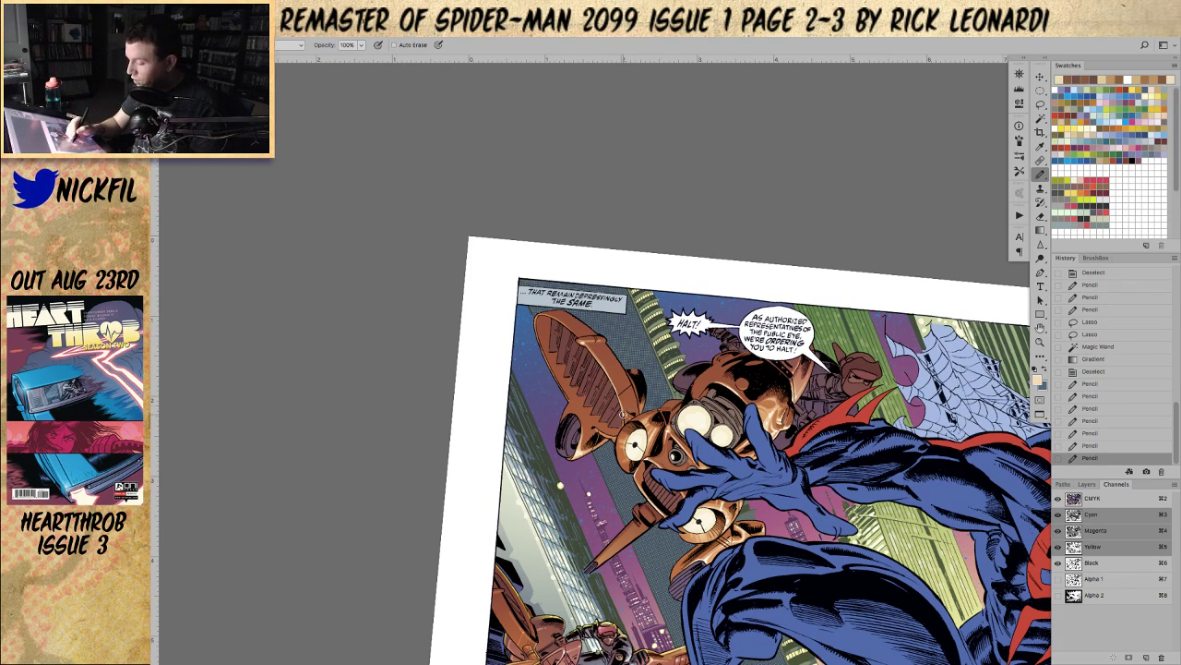
click(626, 413)
click(635, 417)
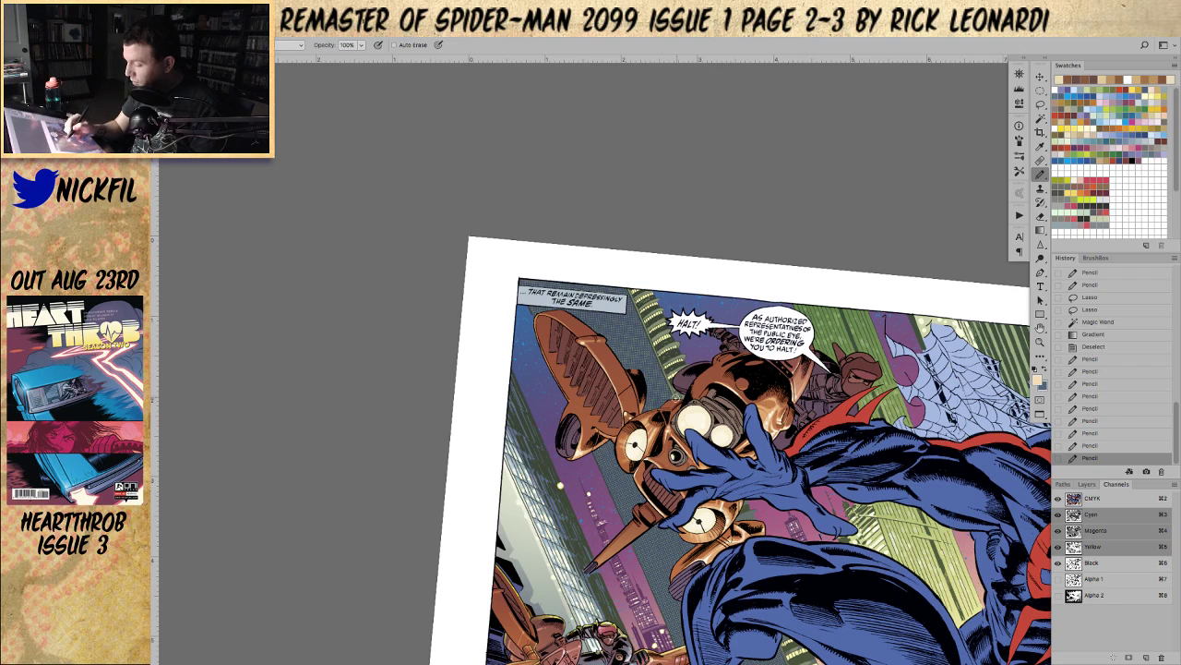
key(5)
click(675, 404)
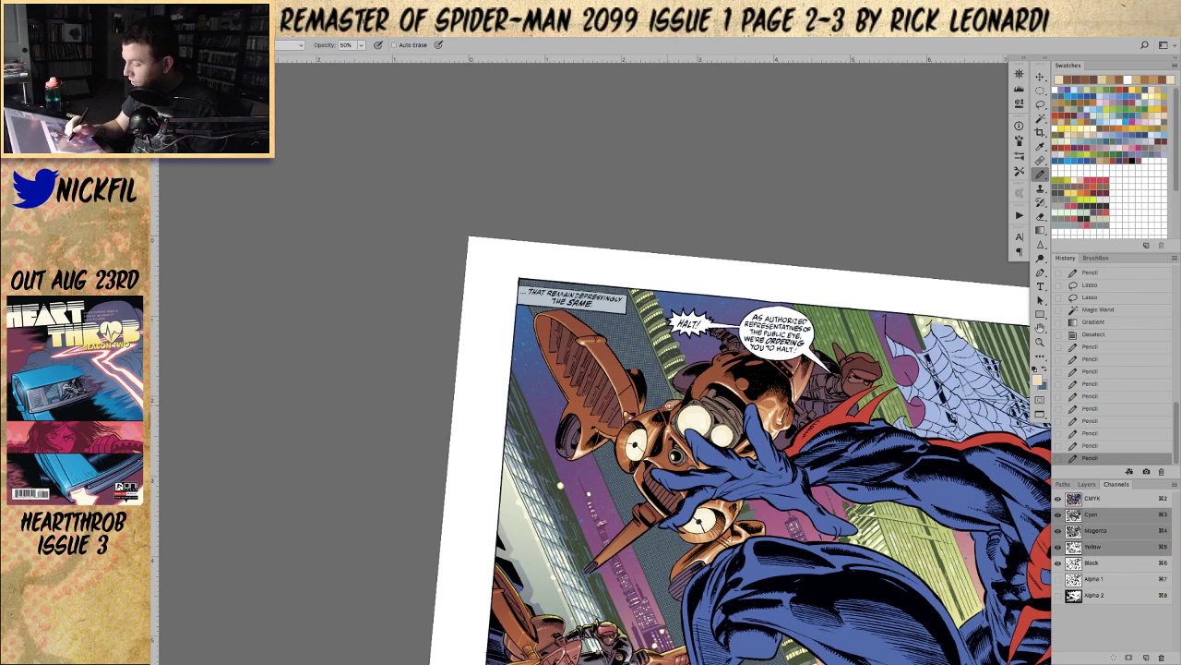
click(670, 406)
key(ctrl+z)
key(0)
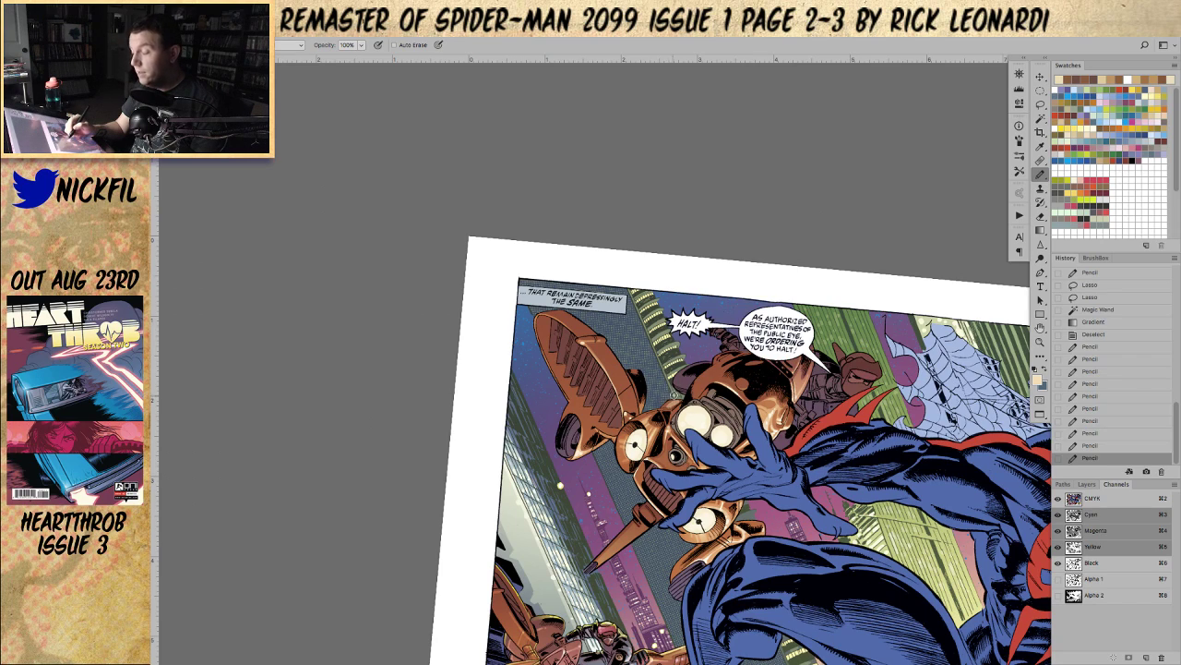
click(667, 407)
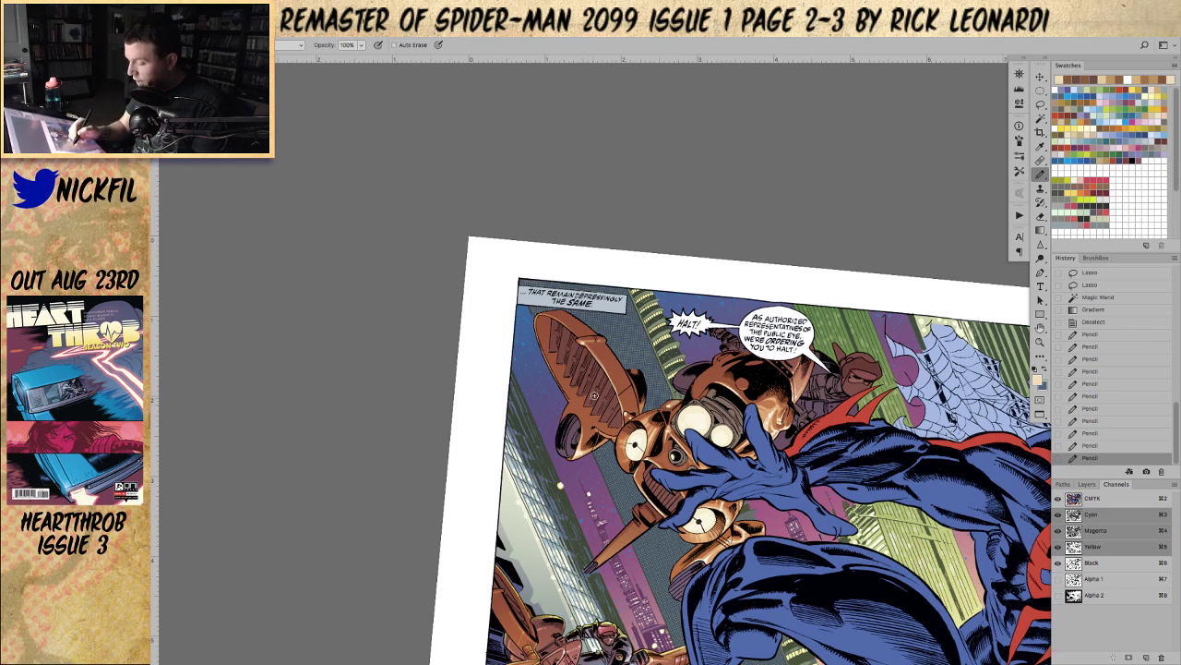
Step: Paint pale cream Pencil highlights at full opacity along the rim at the ribbed wing's tip
click(537, 317)
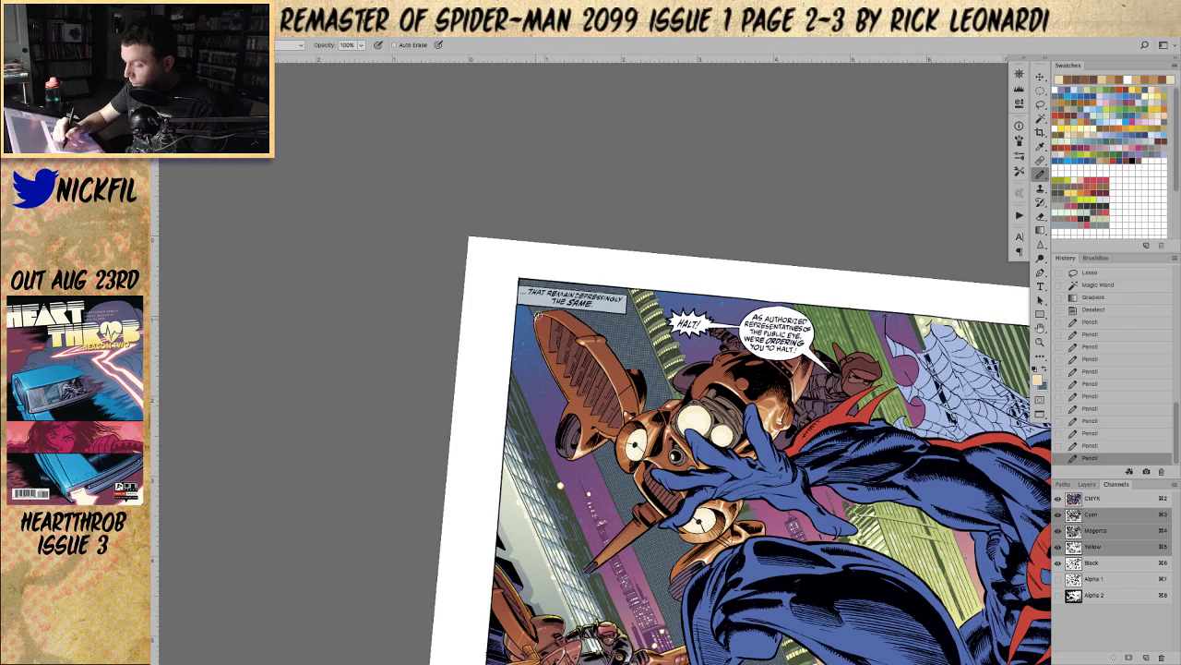
click(546, 313)
click(558, 309)
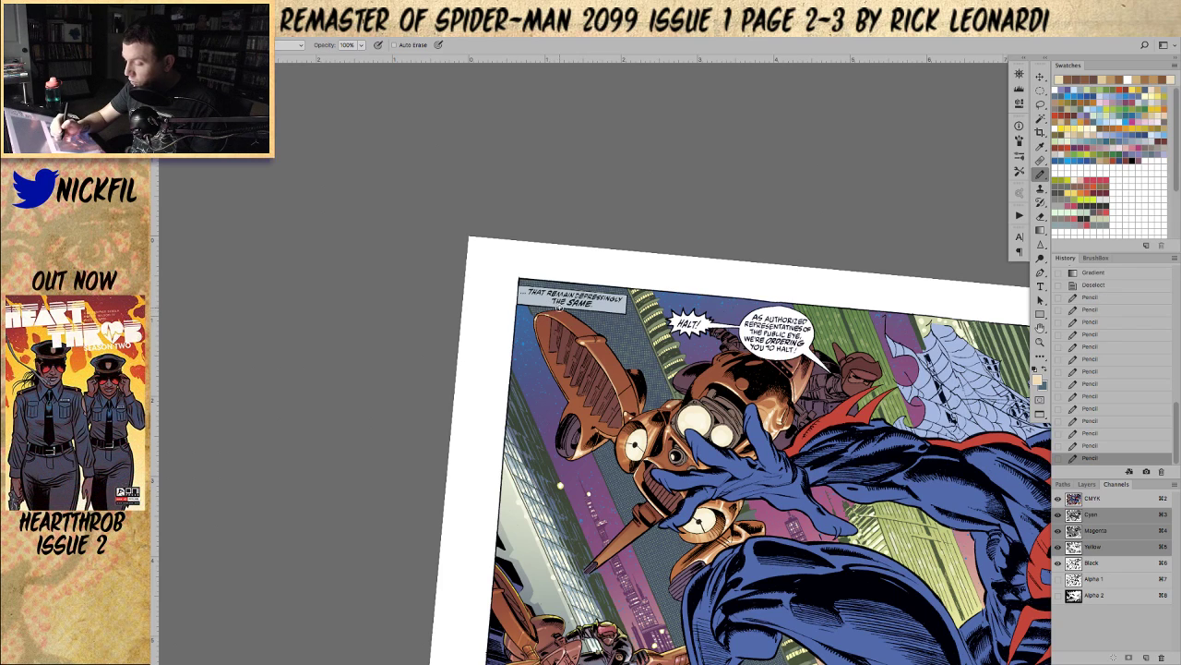
key(z)
click(554, 356)
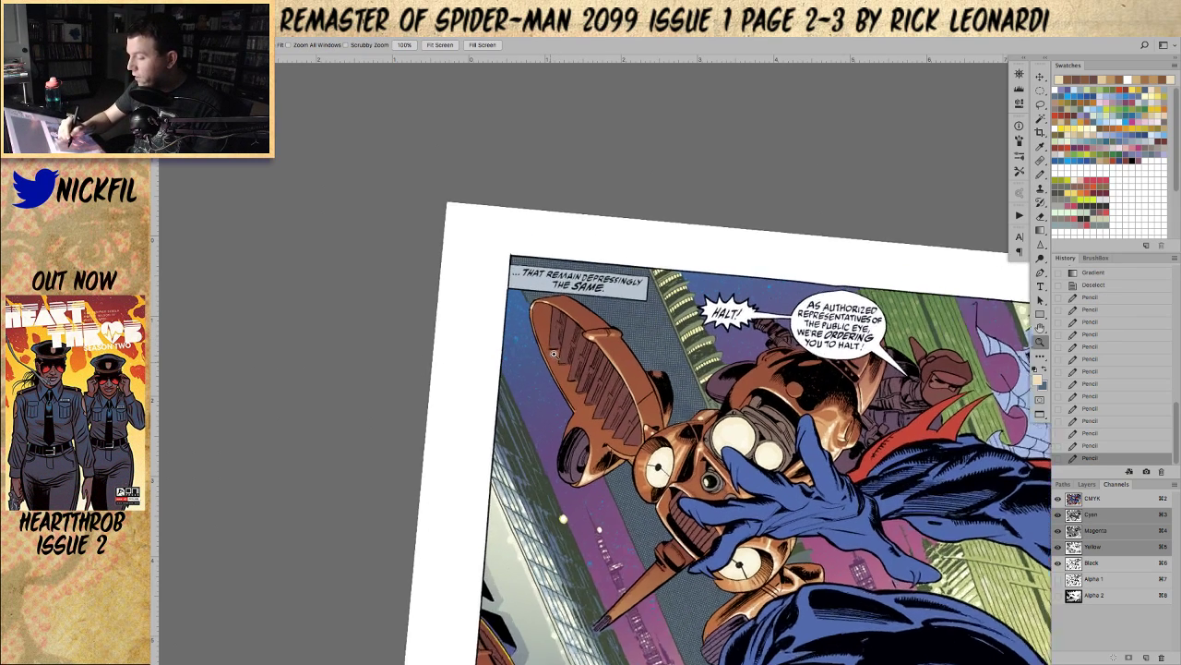
key(b)
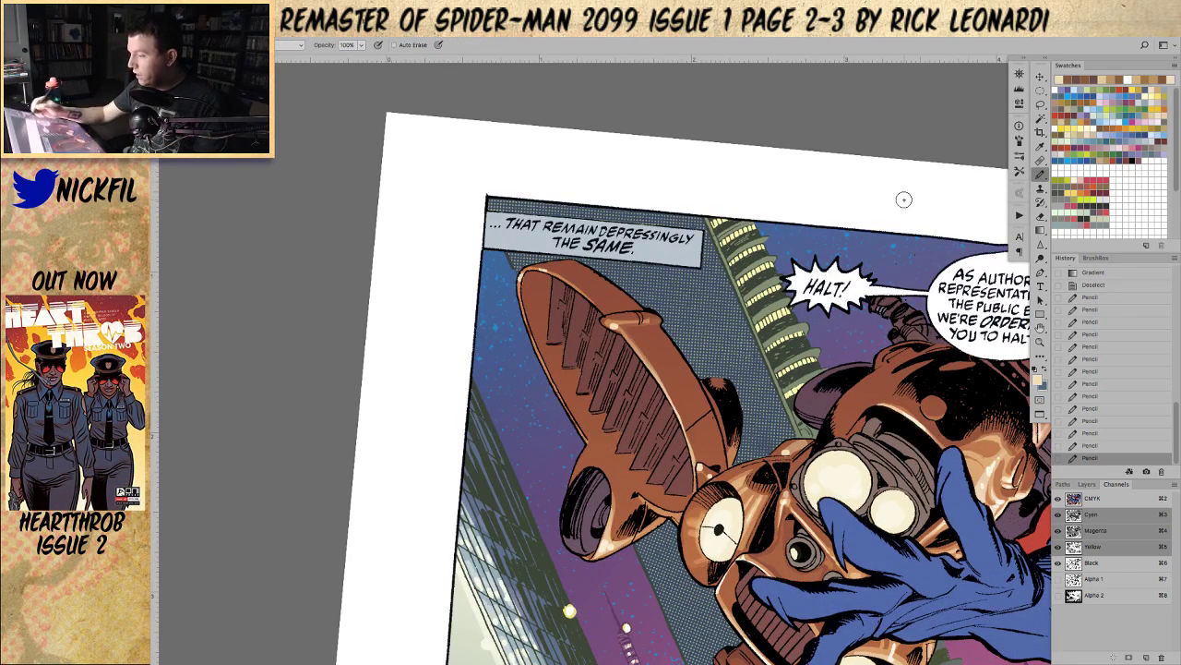
click(522, 273)
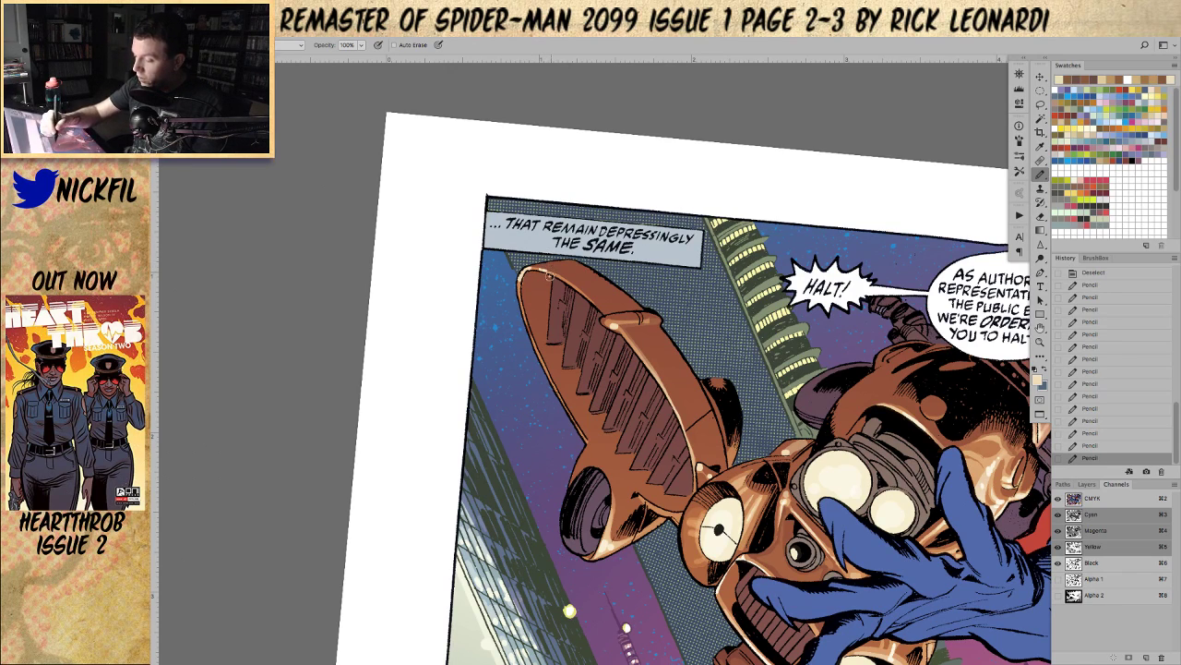
Step: Set the Pencil to 50% opacity and paint softer cream highlights along the wing's upper and outer rim
key(5)
drag(537, 270, 584, 295)
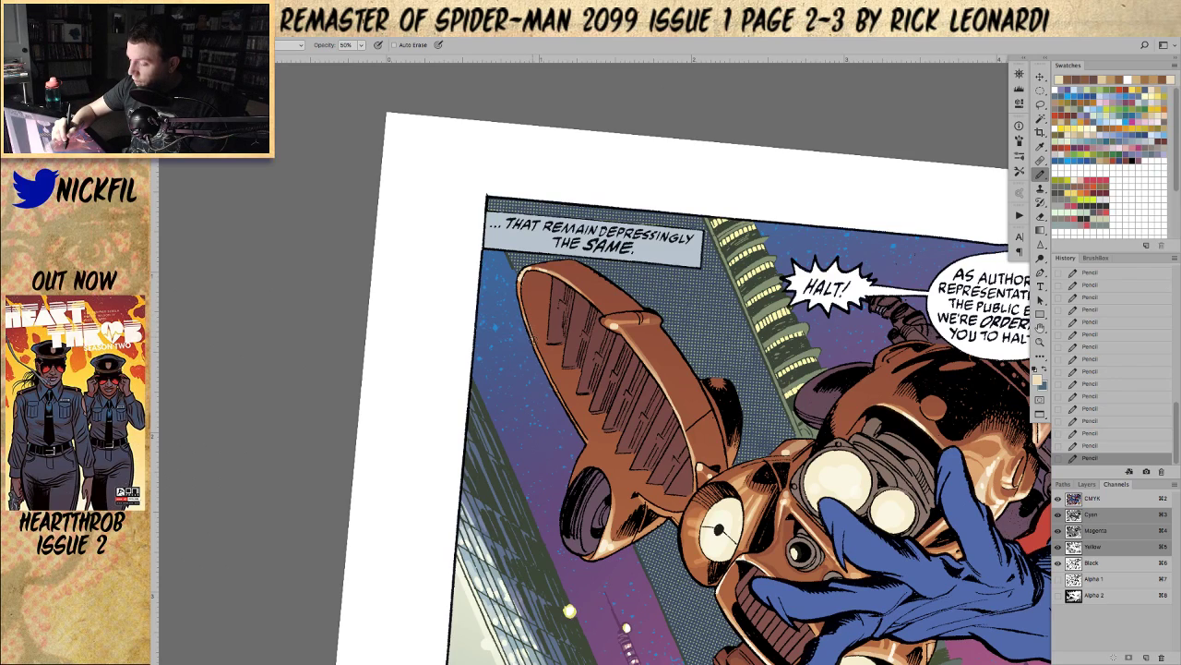
drag(527, 320, 539, 352)
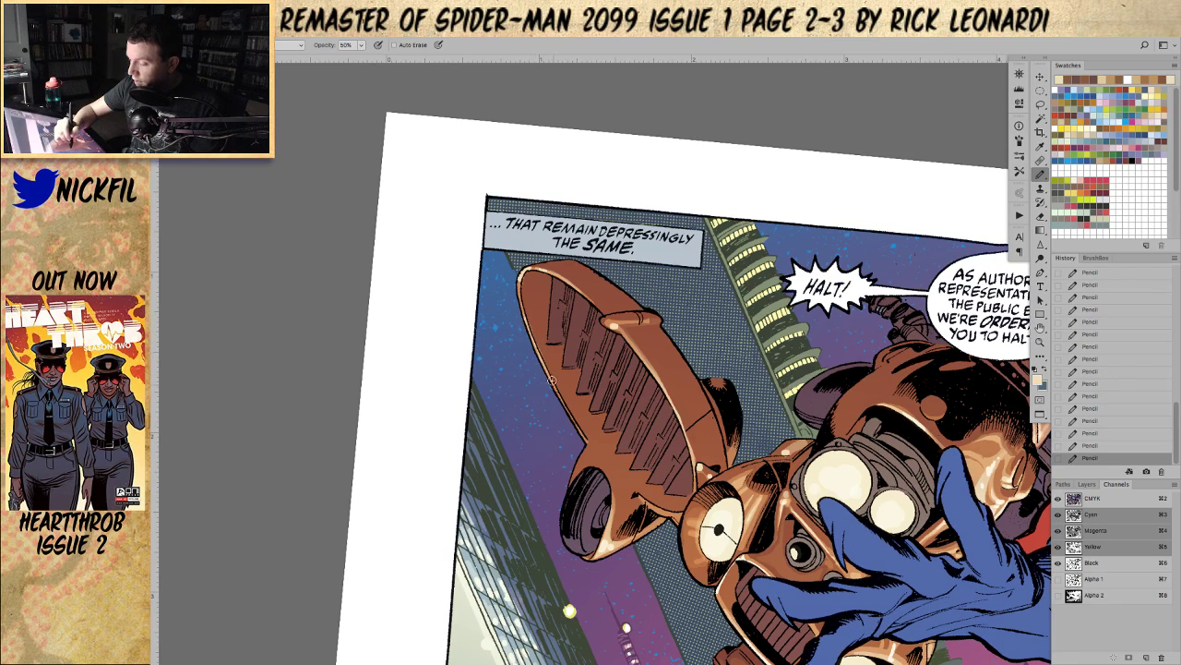
Step: Sample the rim's orange-brown, set the Pencil to 100% opacity with another blend mode, and stroke it along the wing's outer rim
key(0)
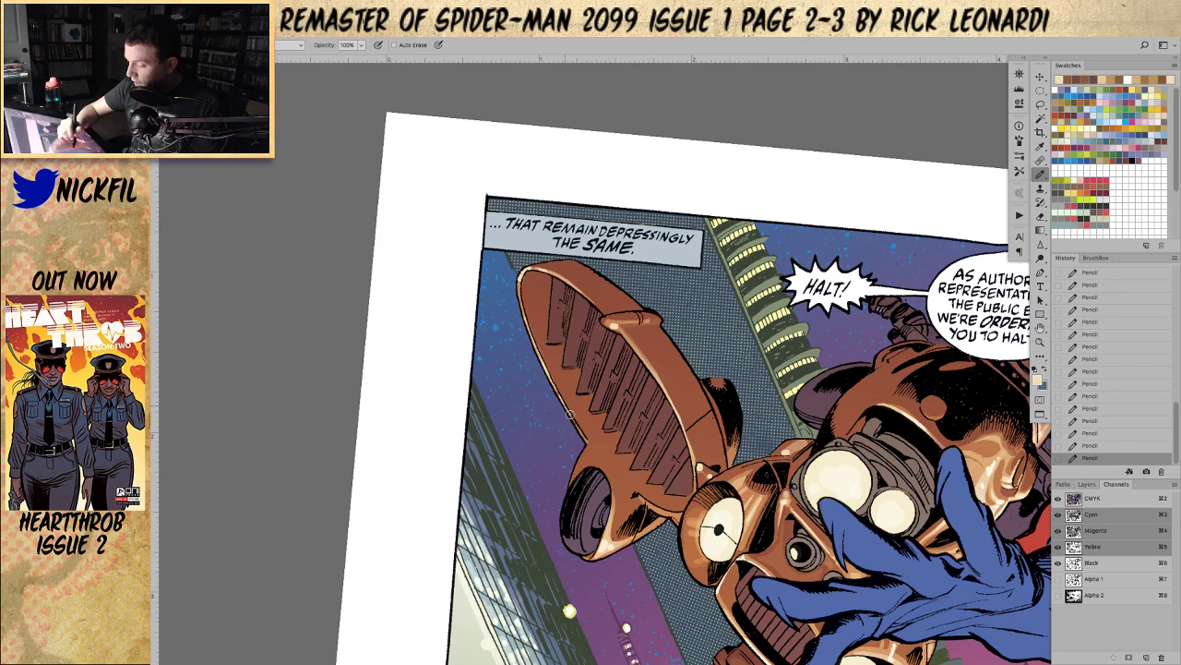
alt+click(556, 374)
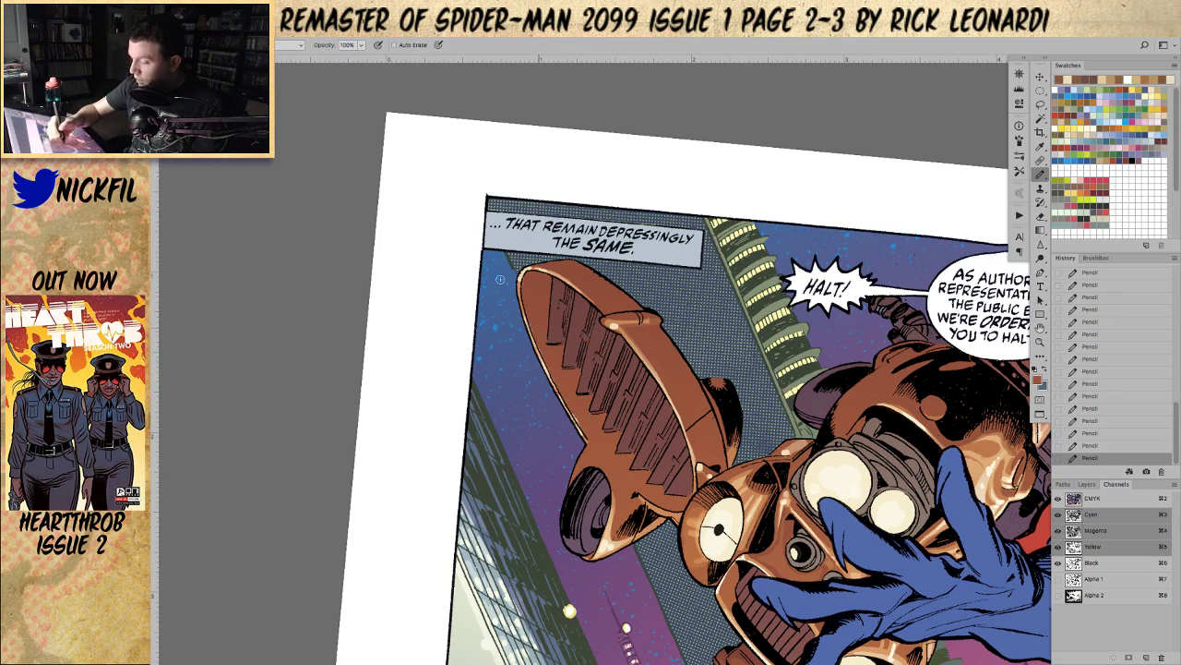
click(281, 42)
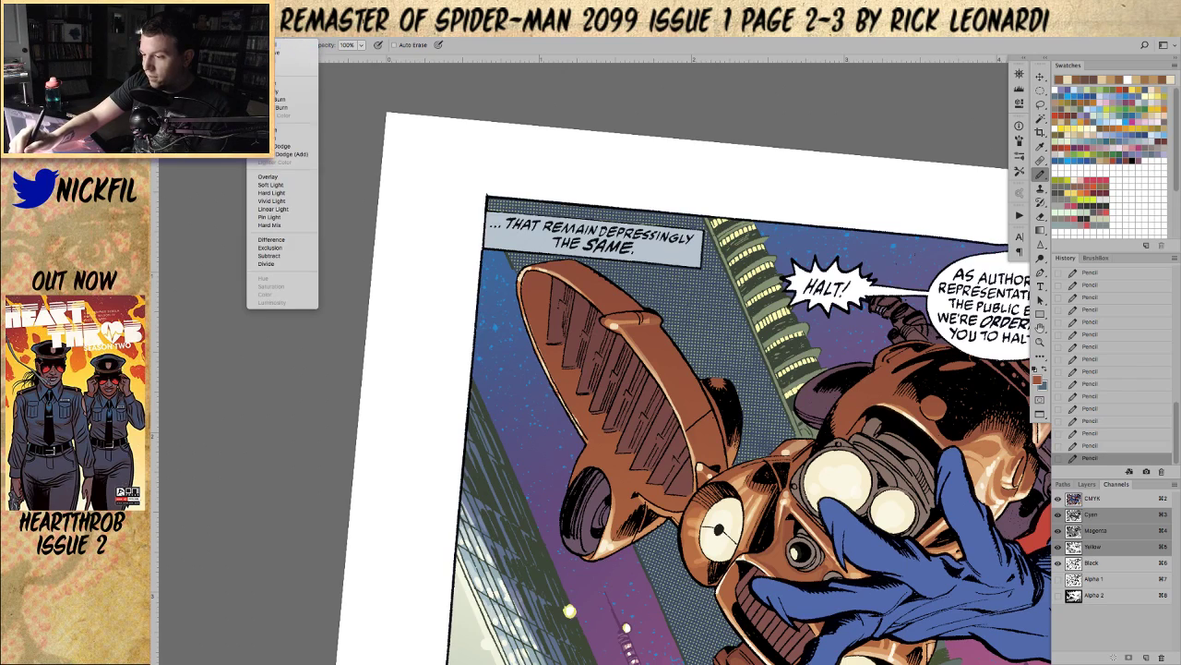
click(281, 45)
drag(529, 318, 540, 342)
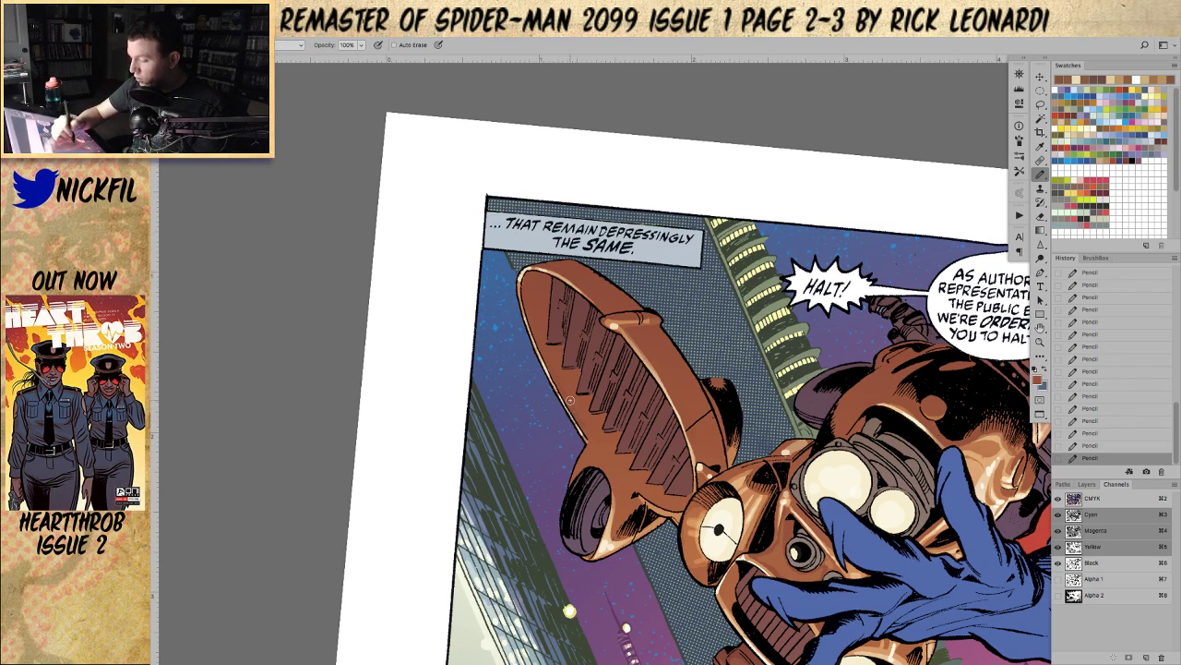
Step: Examine the rendered wing and bike against the surrounding artwork, returning to the ribbed wing up close
click(1040, 343)
alt+click(713, 508)
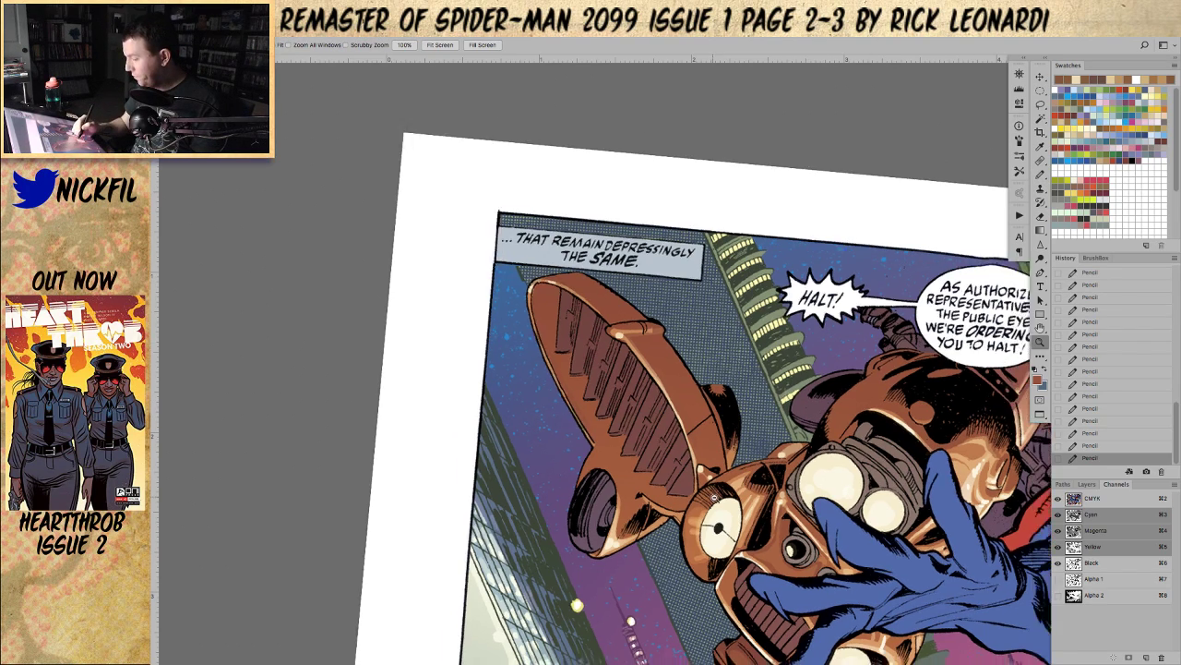
alt+click(713, 507)
click(1040, 327)
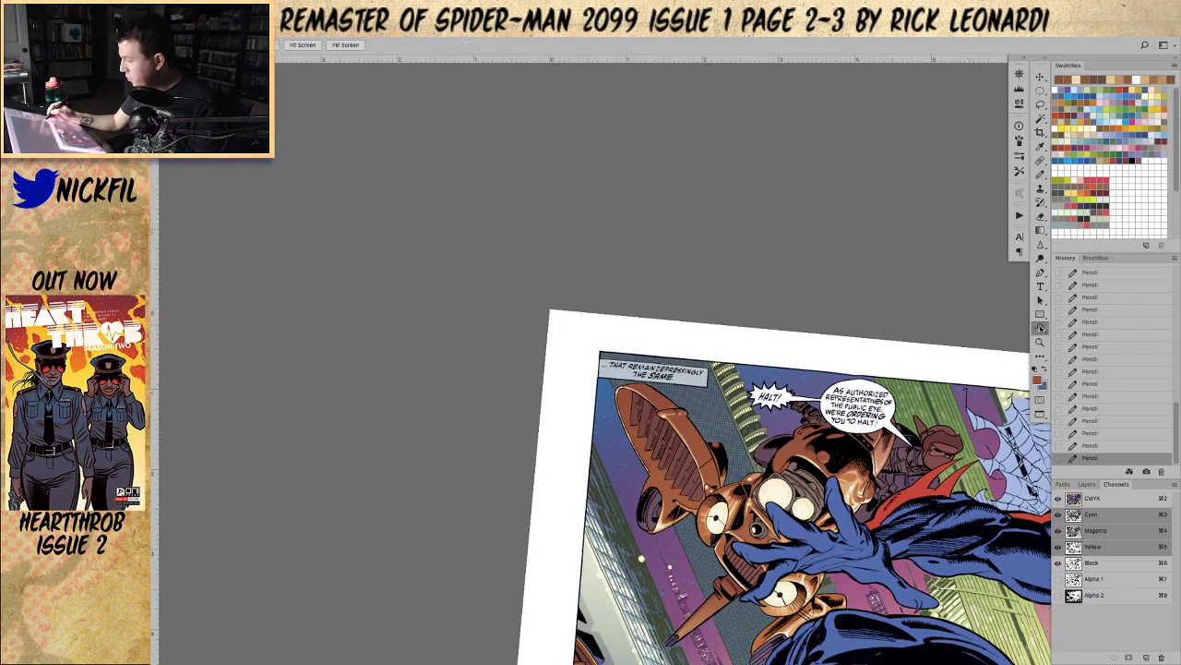
drag(812, 484, 664, 475)
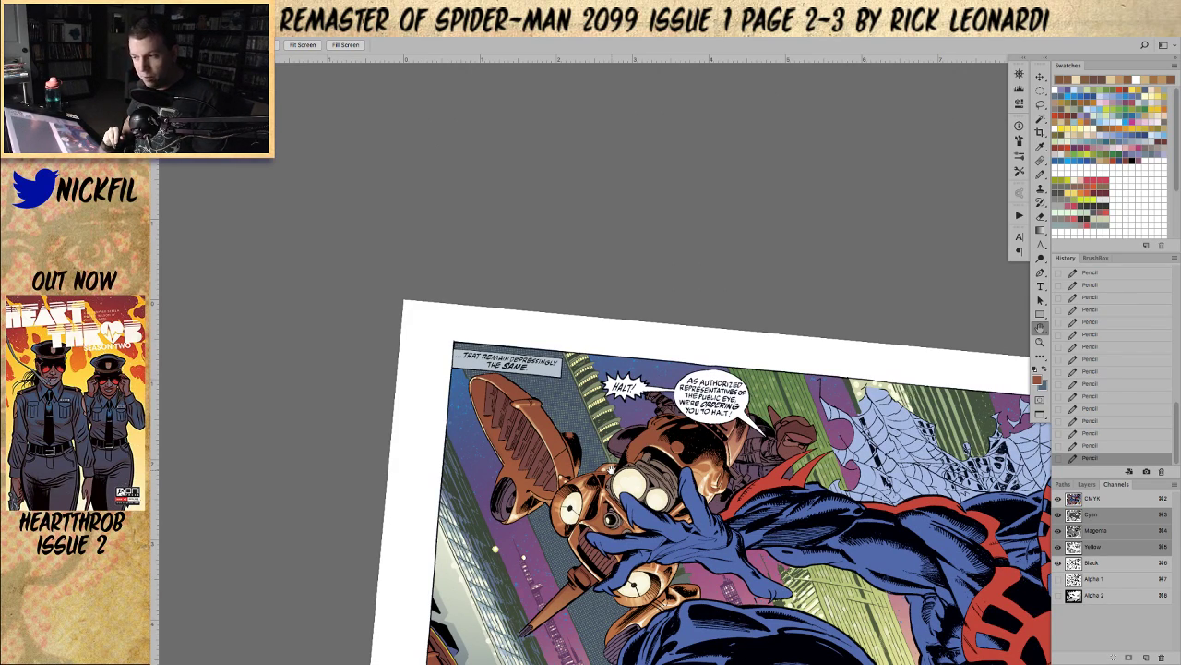
click(1040, 341)
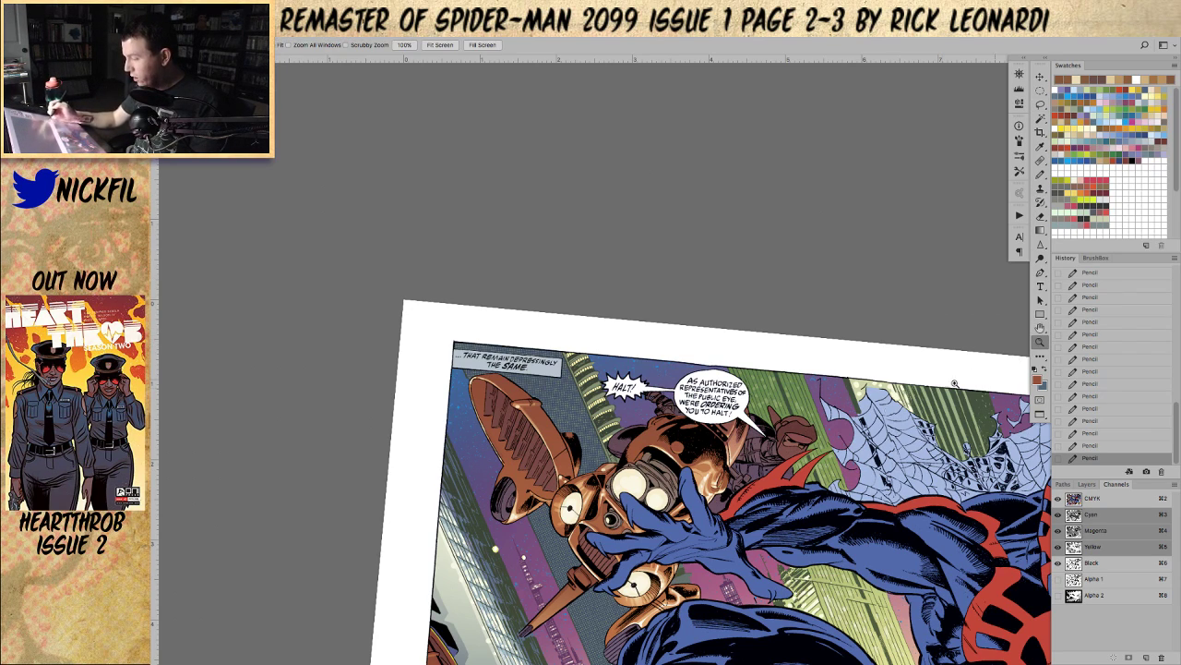
click(570, 459)
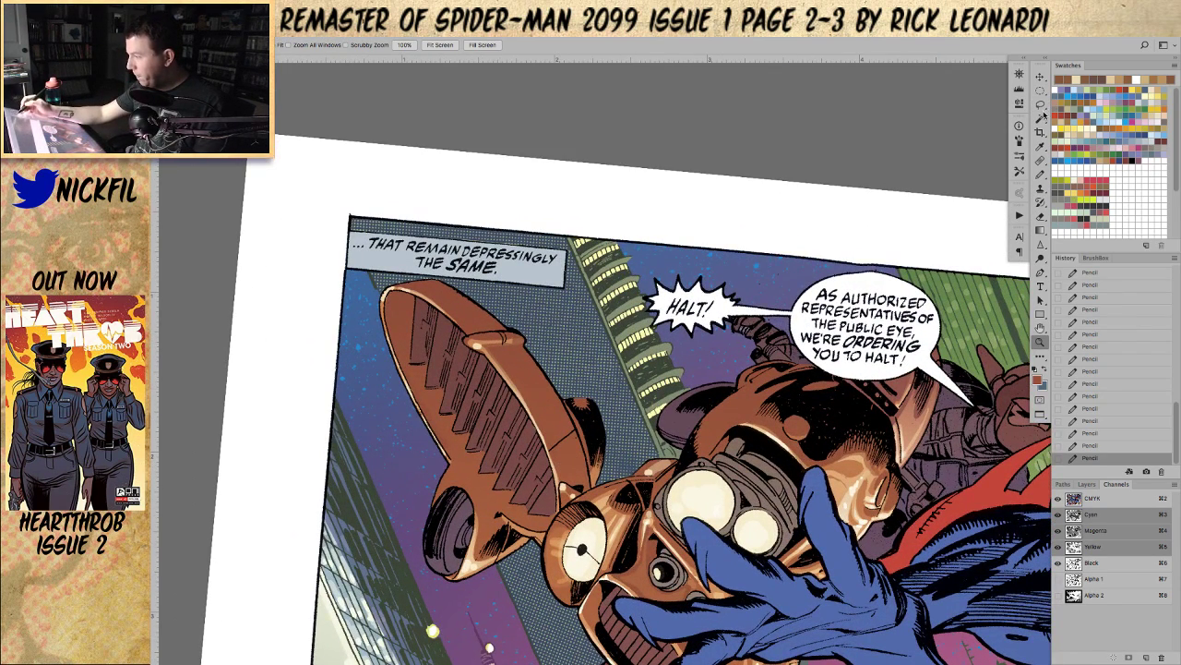
Step: Sample the light orange on the ribbed wing's raised band and examine the bike and Spider-Man artwork from several angles
click(1040, 172)
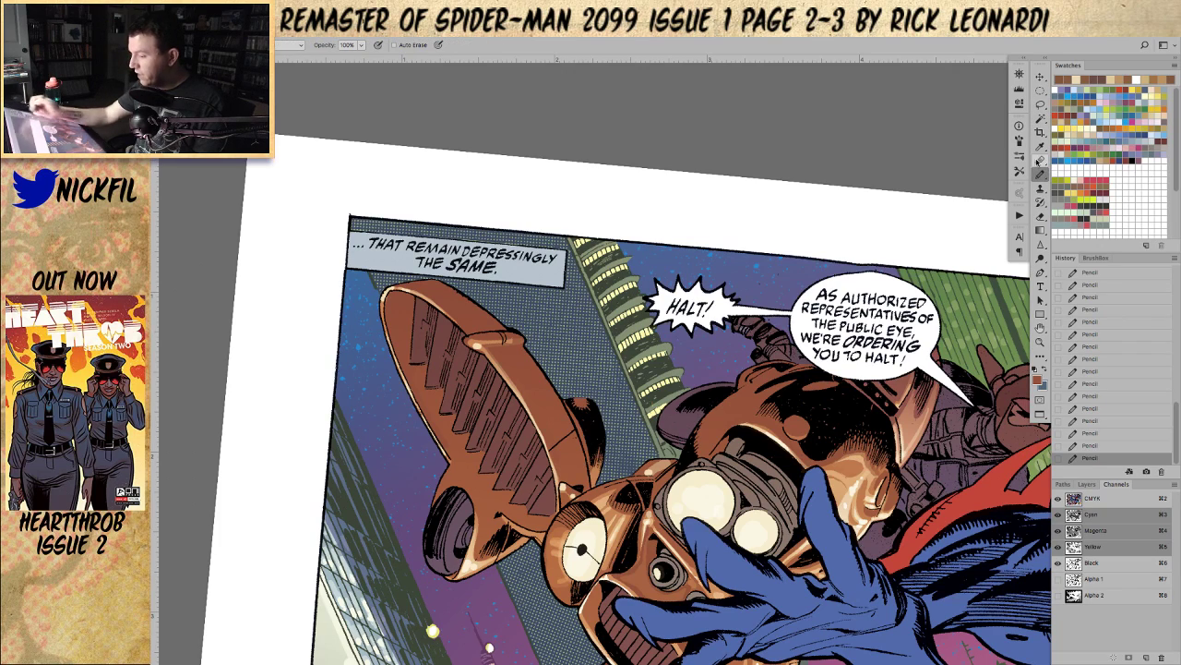
alt+click(513, 339)
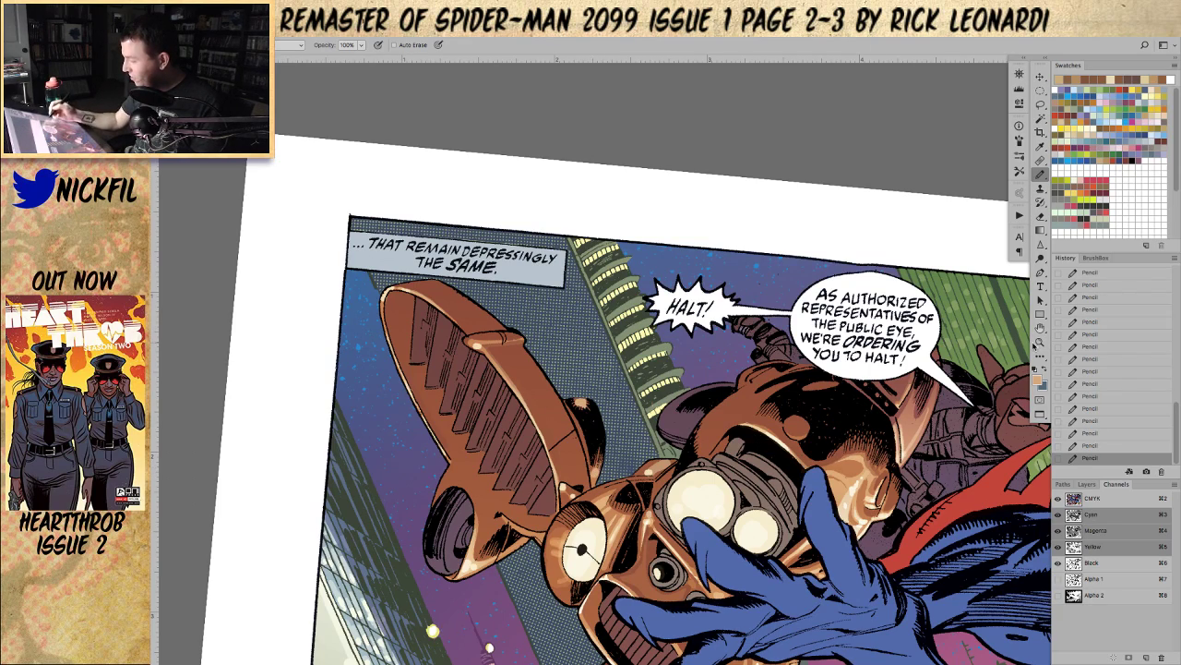
key(z)
alt+click(688, 501)
alt+click(687, 500)
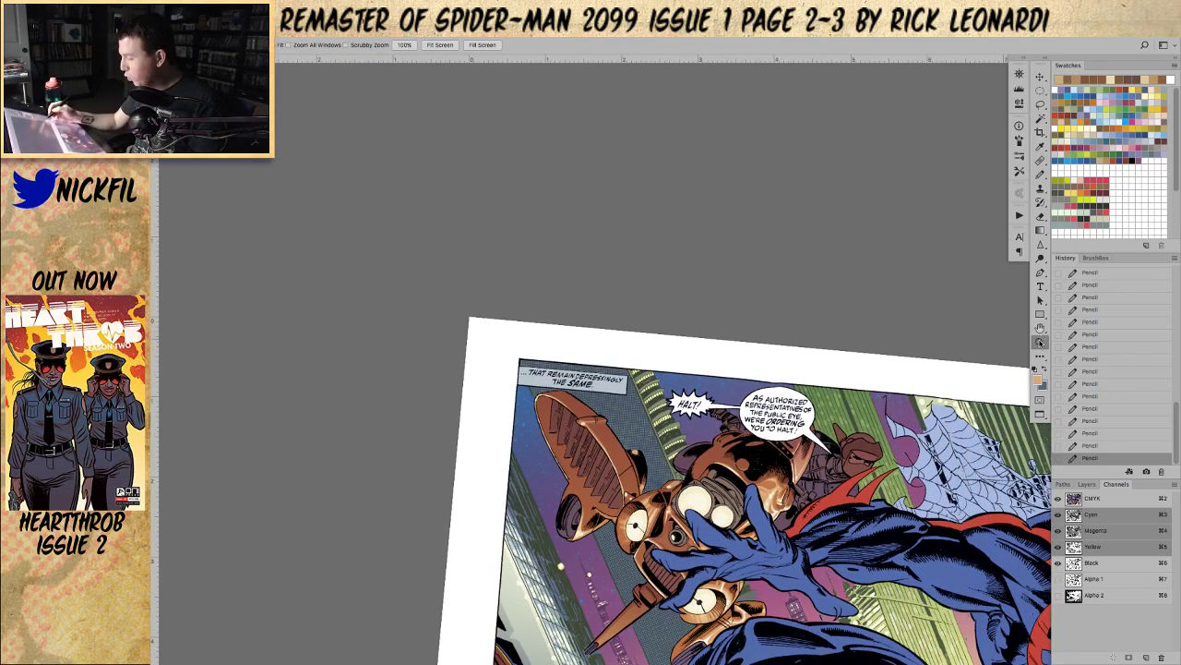
key(space)
drag(816, 520, 640, 460)
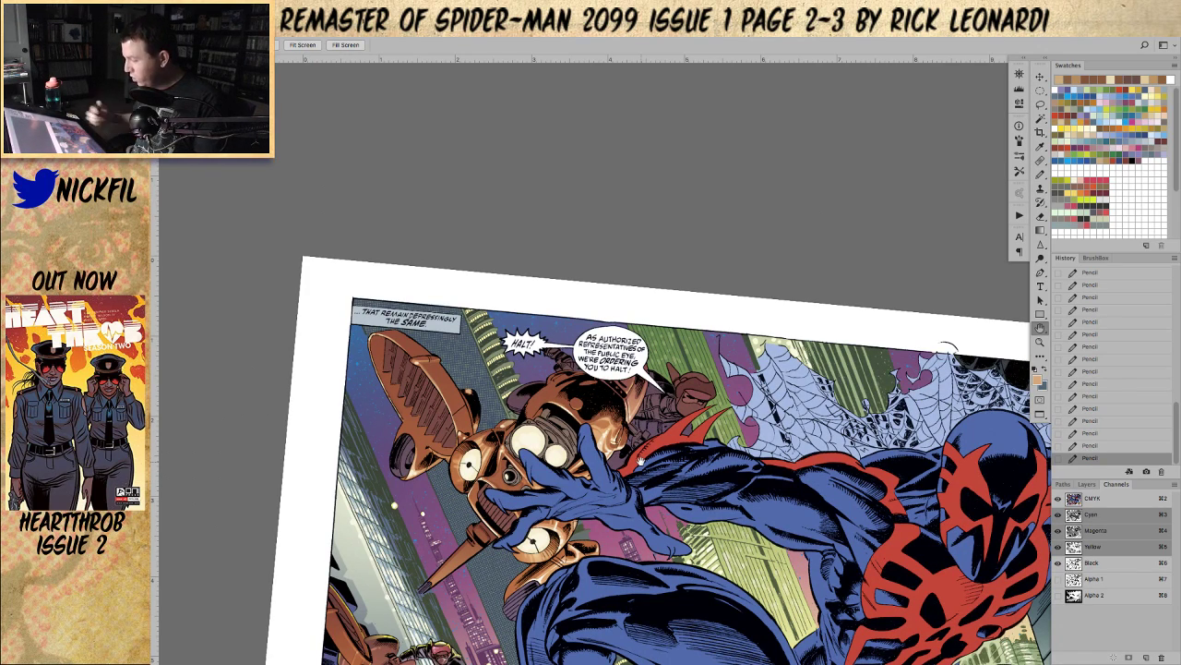
drag(697, 512, 745, 443)
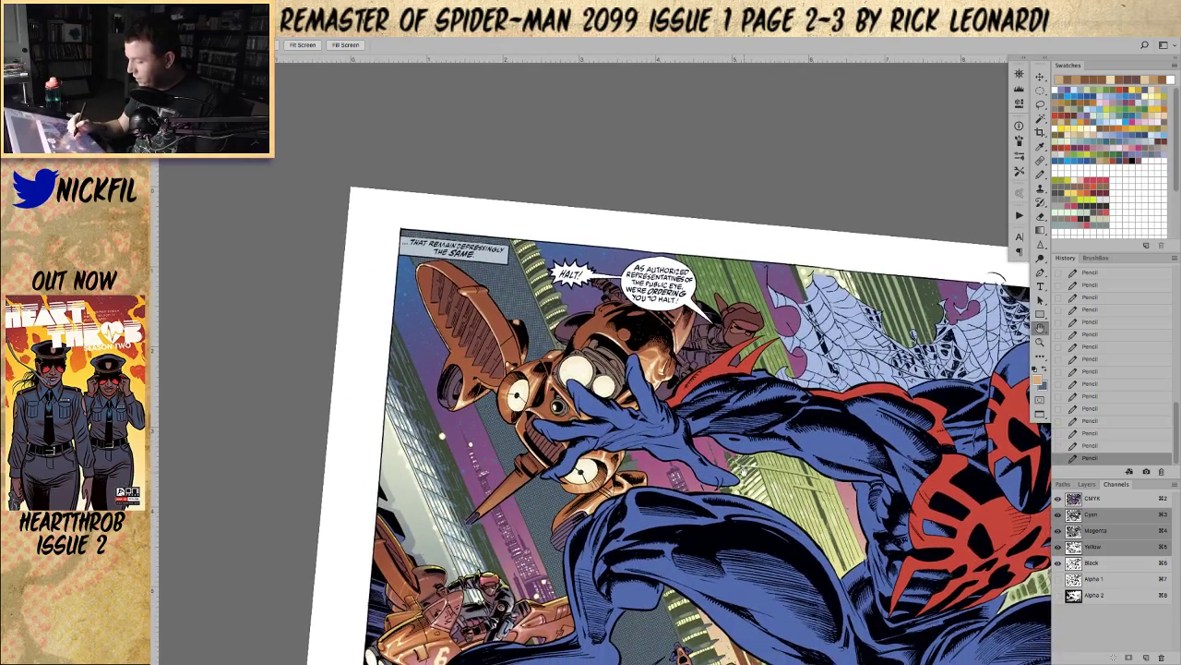
drag(849, 466, 703, 499)
alt+click(1043, 327)
alt+click(1044, 327)
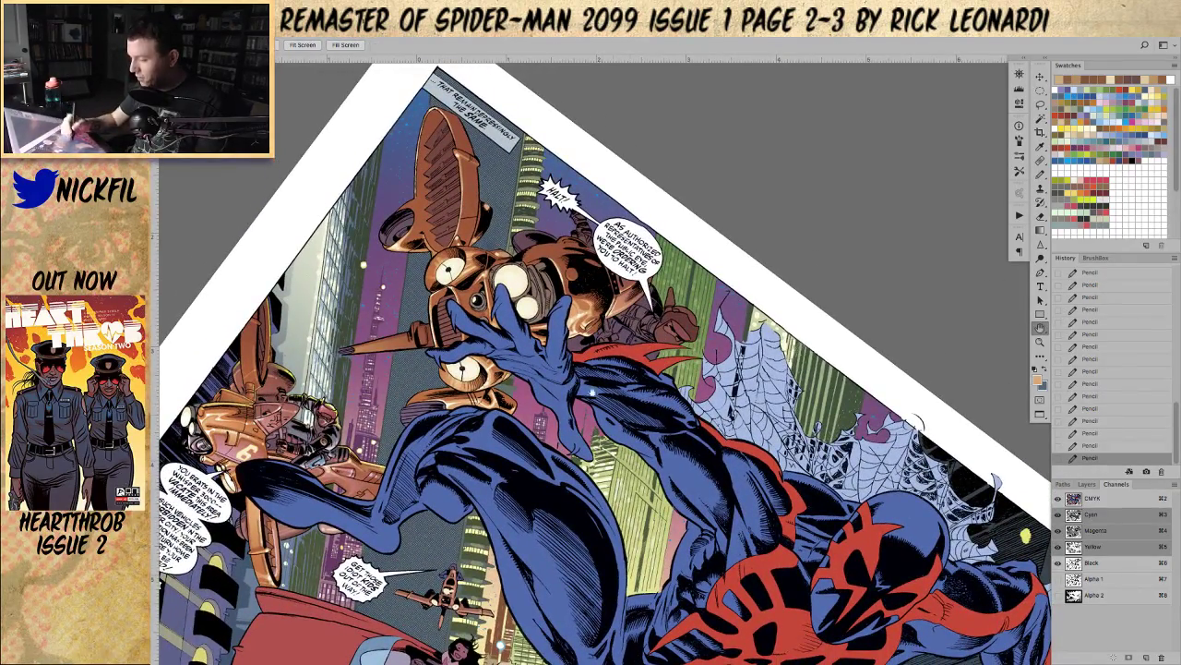
drag(538, 275, 616, 478)
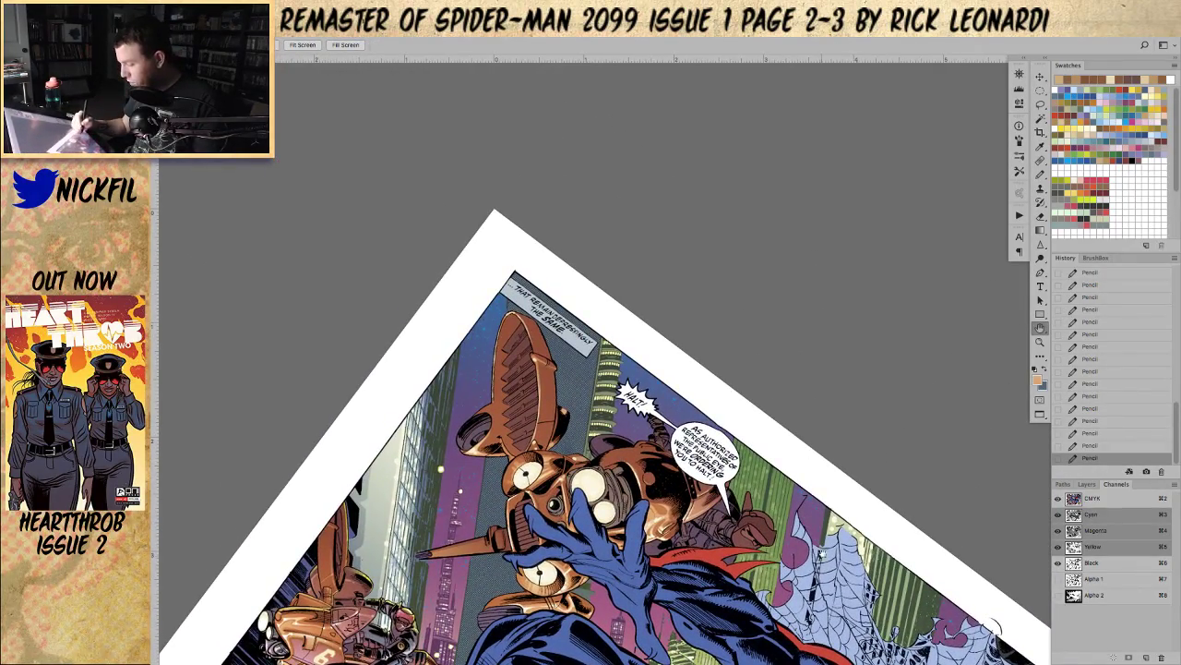
drag(825, 552, 846, 433)
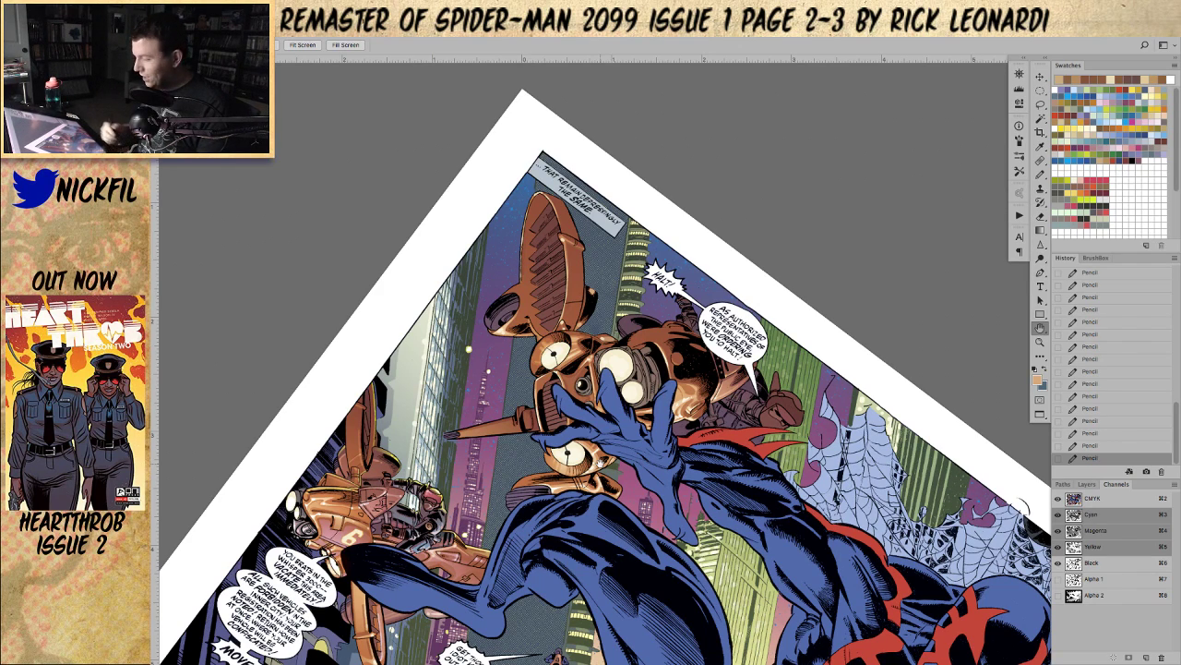
Step: Lasso the upper back of the bike's pod and the top of the casing around the headlight nearest the wing
click(1040, 342)
click(637, 353)
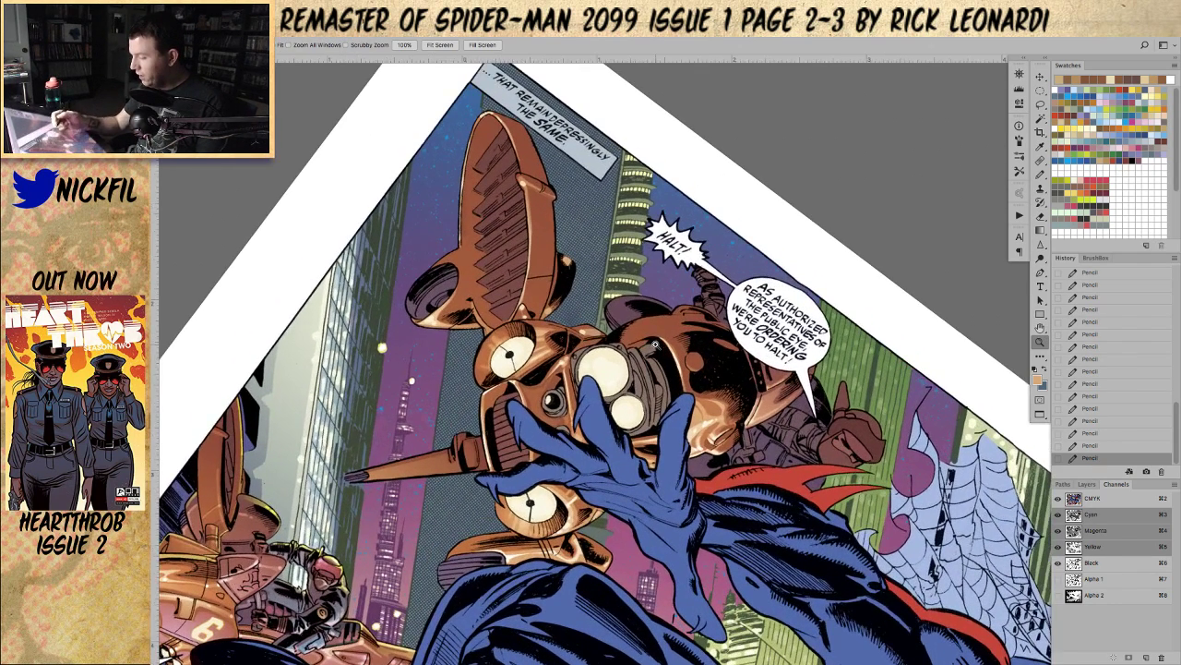
click(1040, 329)
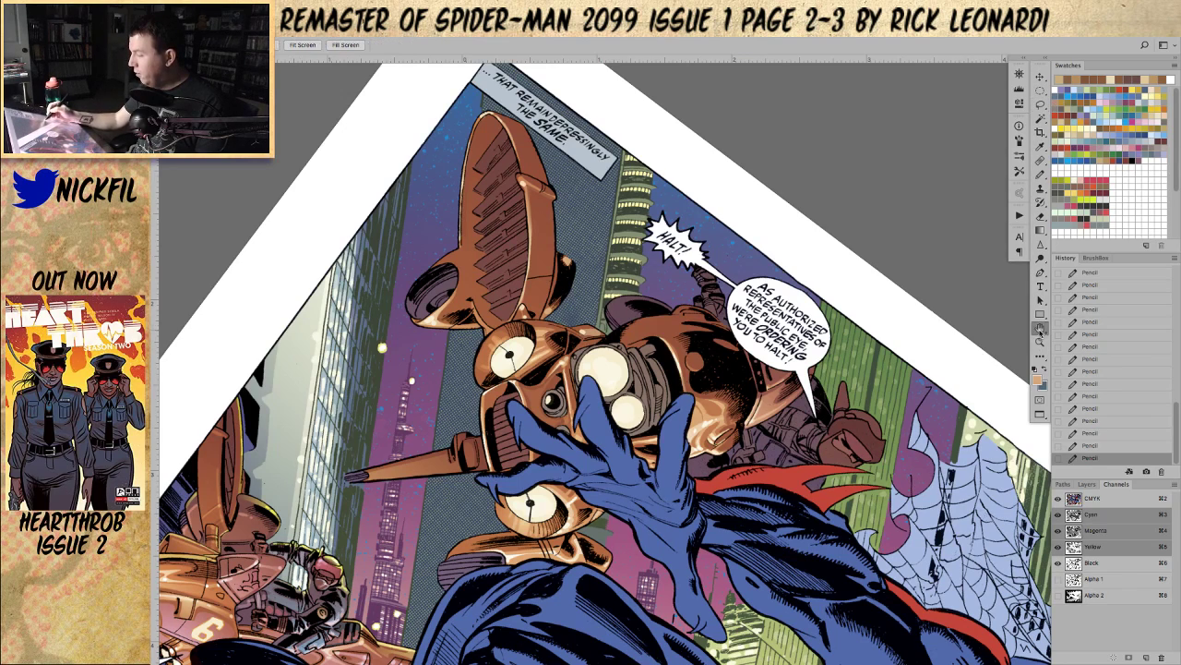
mouse_move(616, 443)
mouse_down()
mouse_move(625, 522)
mouse_move(657, 550)
mouse_up()
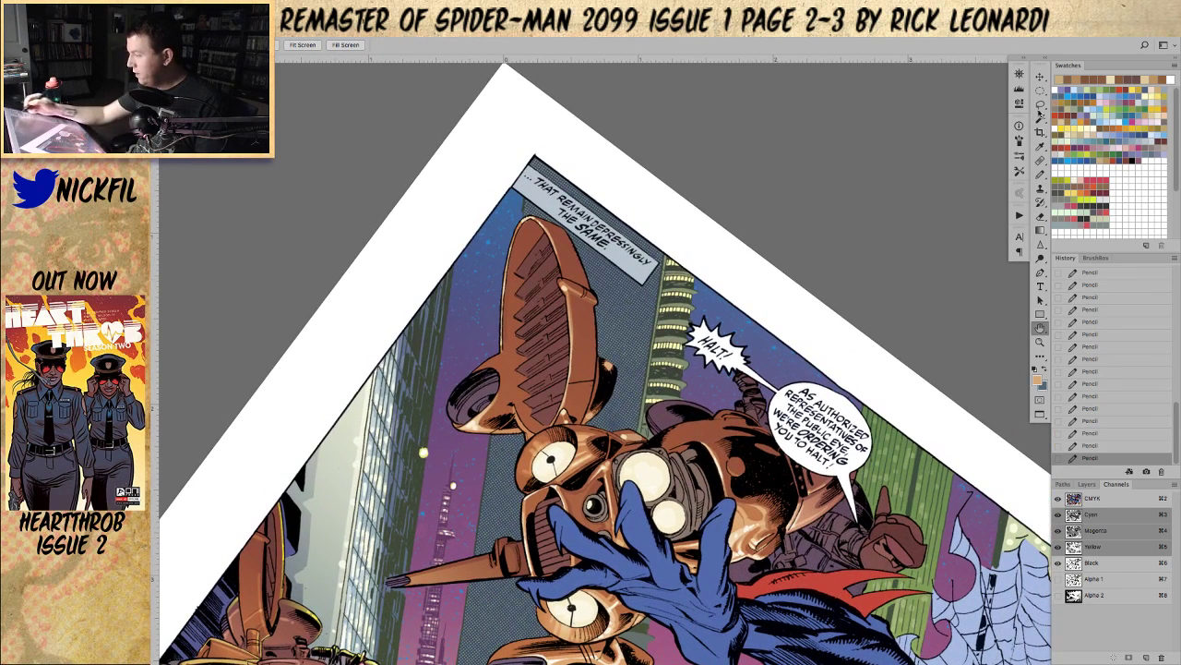
click(1040, 104)
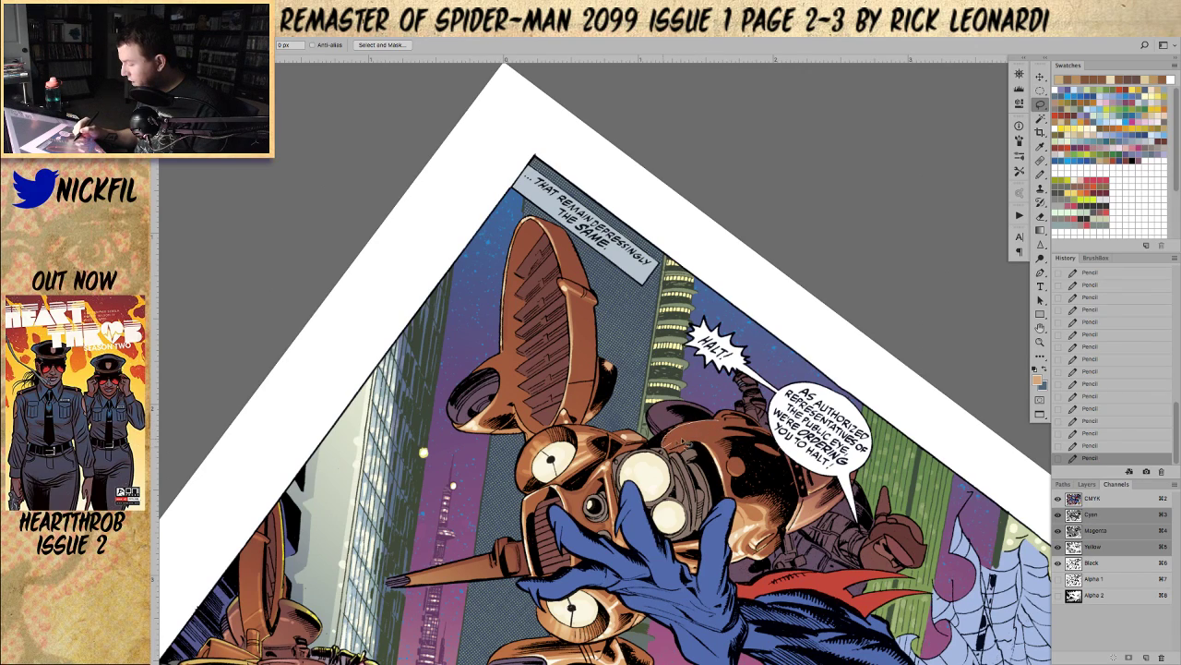
mouse_move(722, 447)
mouse_down()
mouse_move(764, 438)
mouse_move(717, 426)
mouse_move(771, 428)
mouse_move(722, 419)
mouse_move(733, 419)
mouse_move(709, 437)
mouse_move(720, 415)
mouse_move(715, 443)
mouse_move(752, 442)
mouse_move(749, 454)
mouse_up()
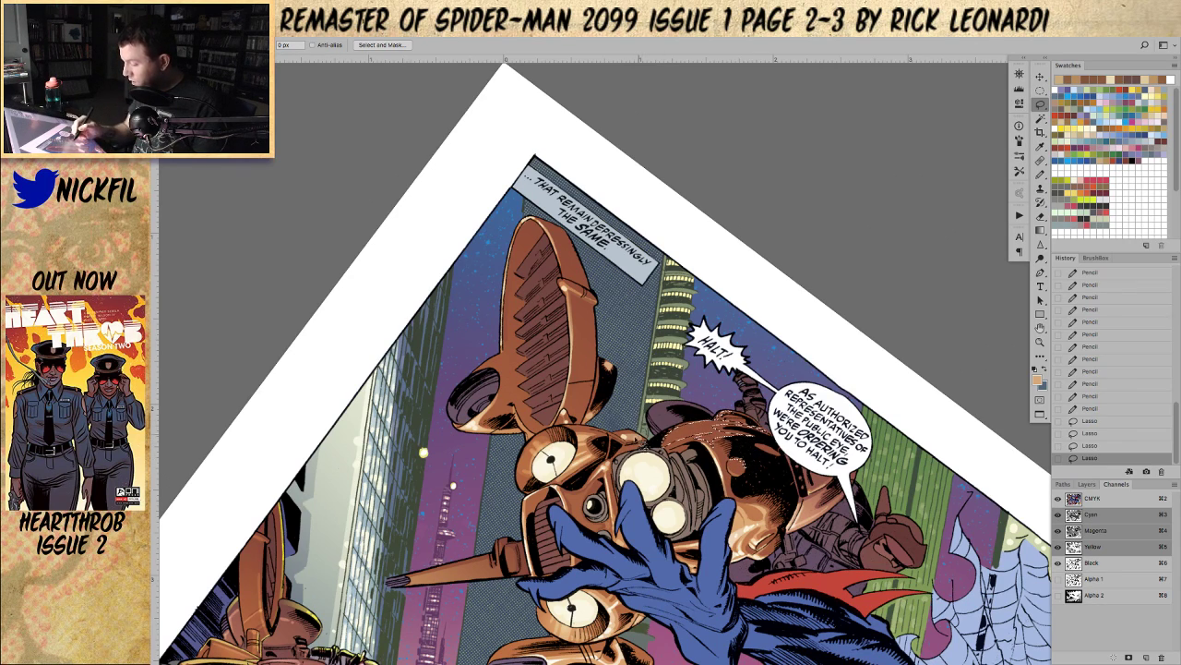
drag(628, 436, 629, 434)
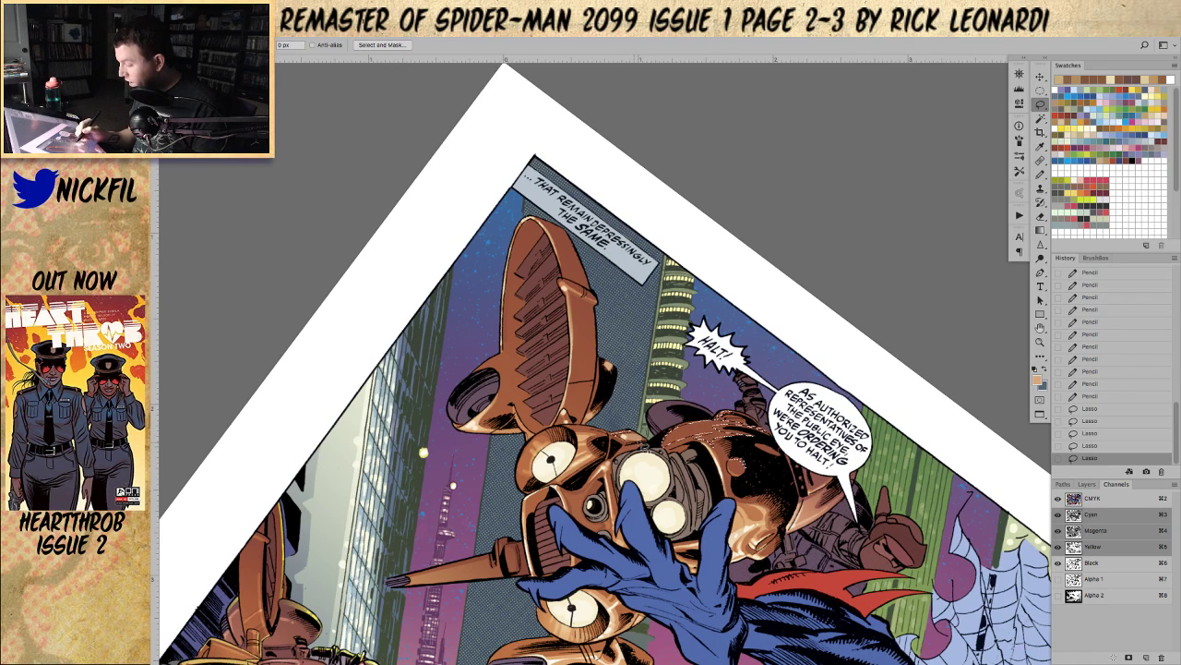
Step: Extend the lasso selection along the pod's outer edge and the neighbouring headlight casing
key(z)
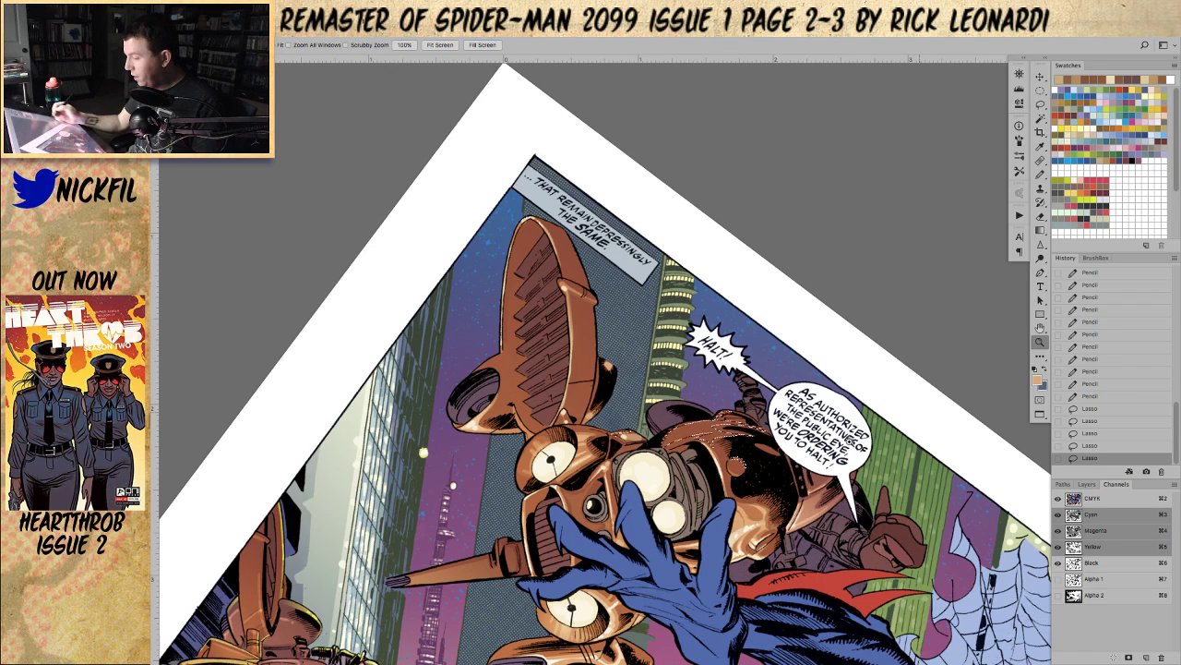
click(605, 437)
key(r)
drag(760, 529, 773, 340)
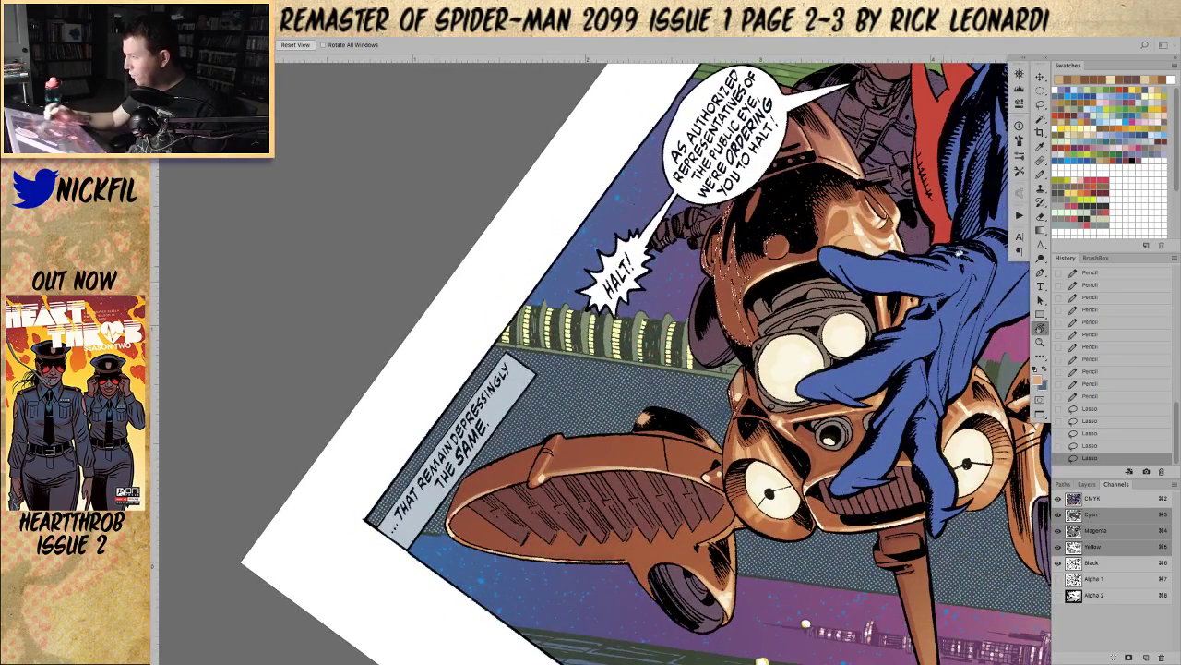
key(l)
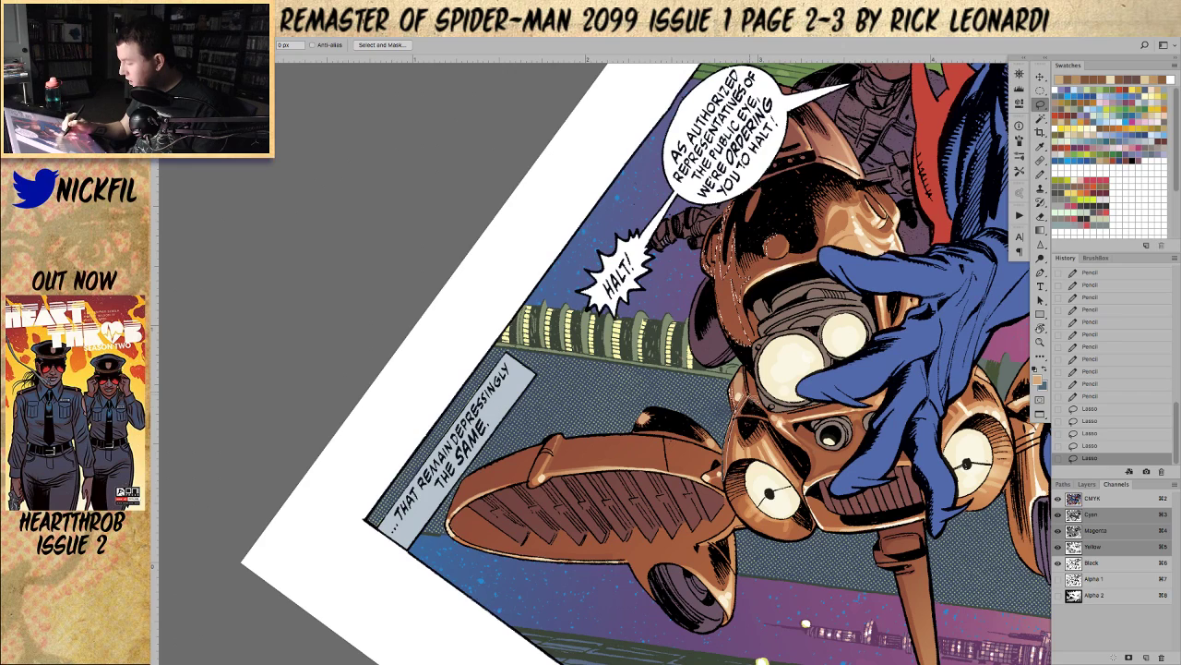
mouse_move(757, 391)
mouse_down()
mouse_move(741, 394)
mouse_move(741, 415)
mouse_move(766, 426)
mouse_move(780, 404)
mouse_move(750, 378)
mouse_move(749, 404)
mouse_move(759, 356)
mouse_up()
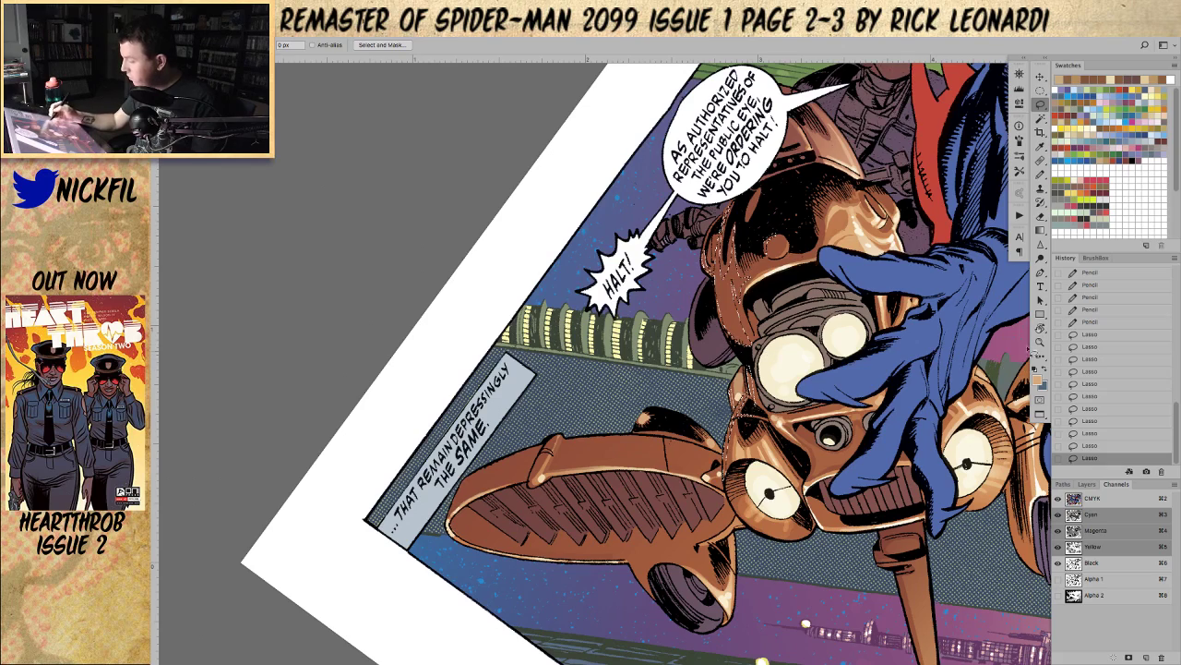
Step: Add the ribbed wing's broad upper rim and its raised band to the lasso selection
click(1040, 329)
key(h)
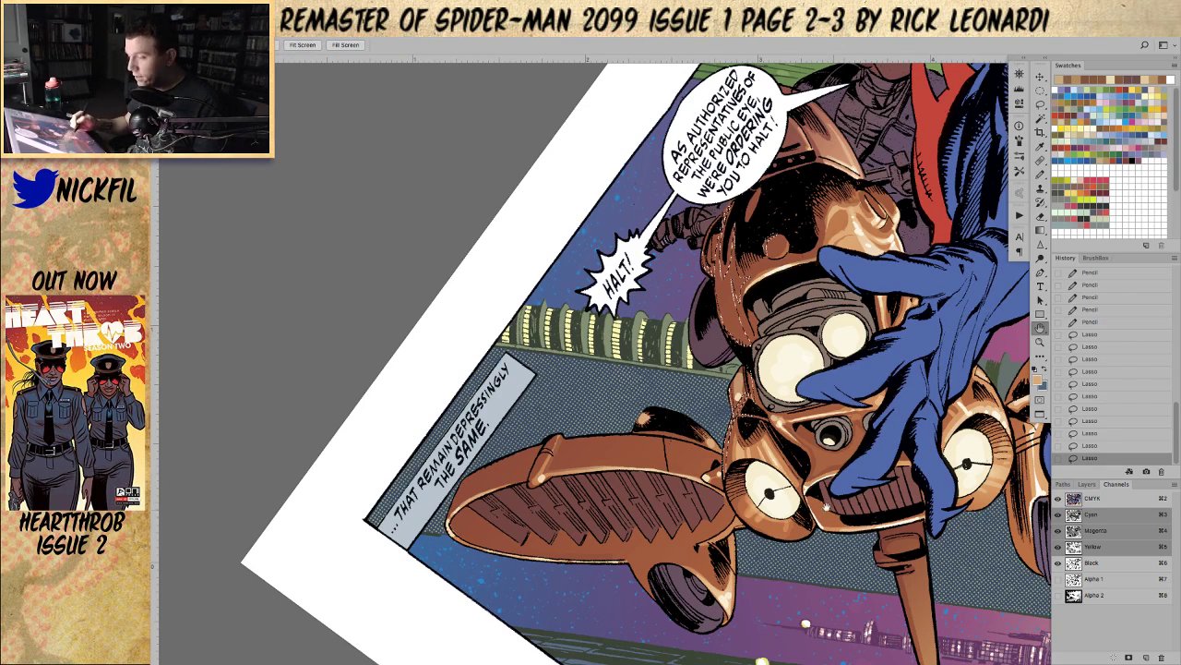
drag(826, 503, 704, 510)
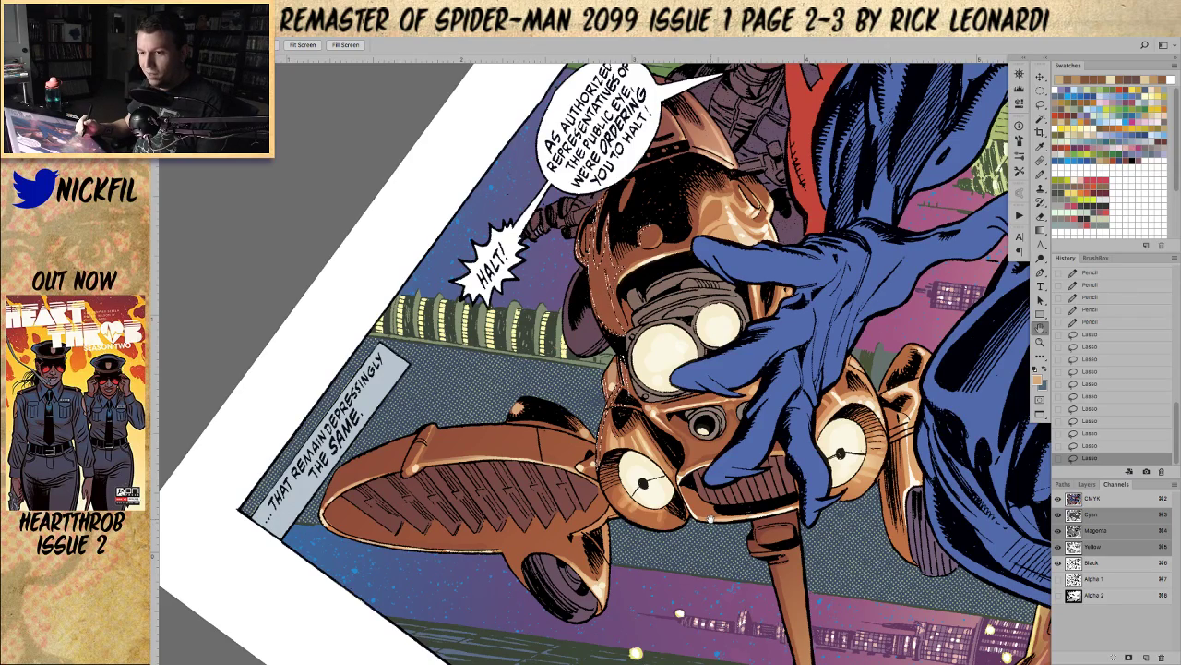
drag(706, 520, 831, 528)
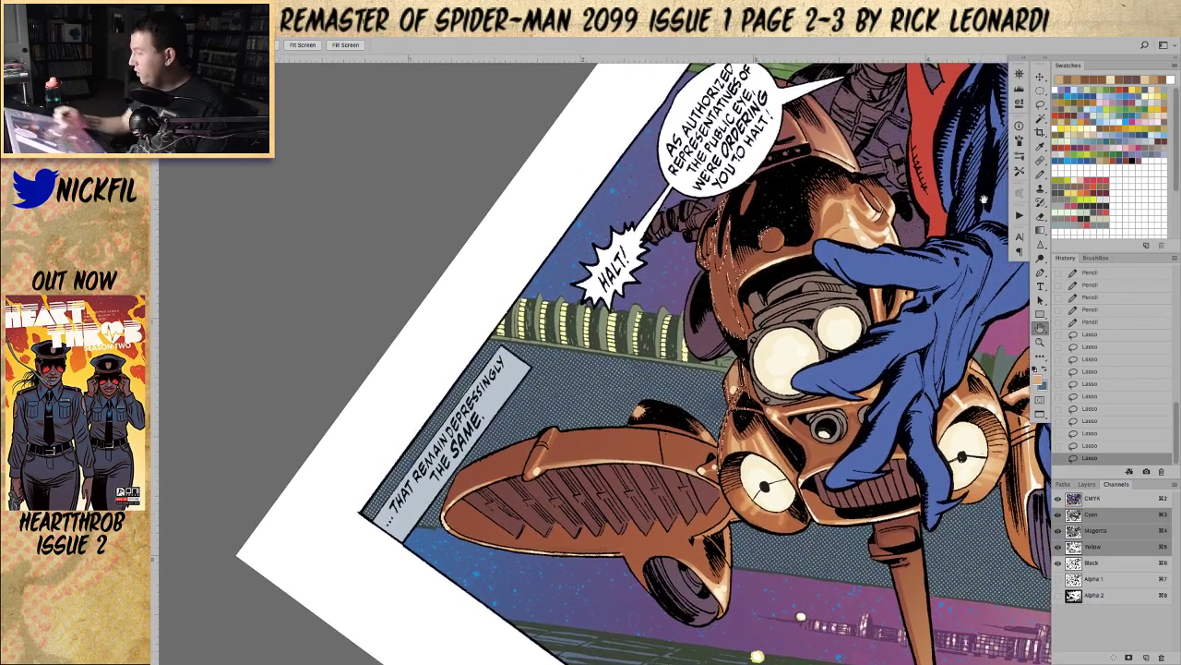
click(1041, 102)
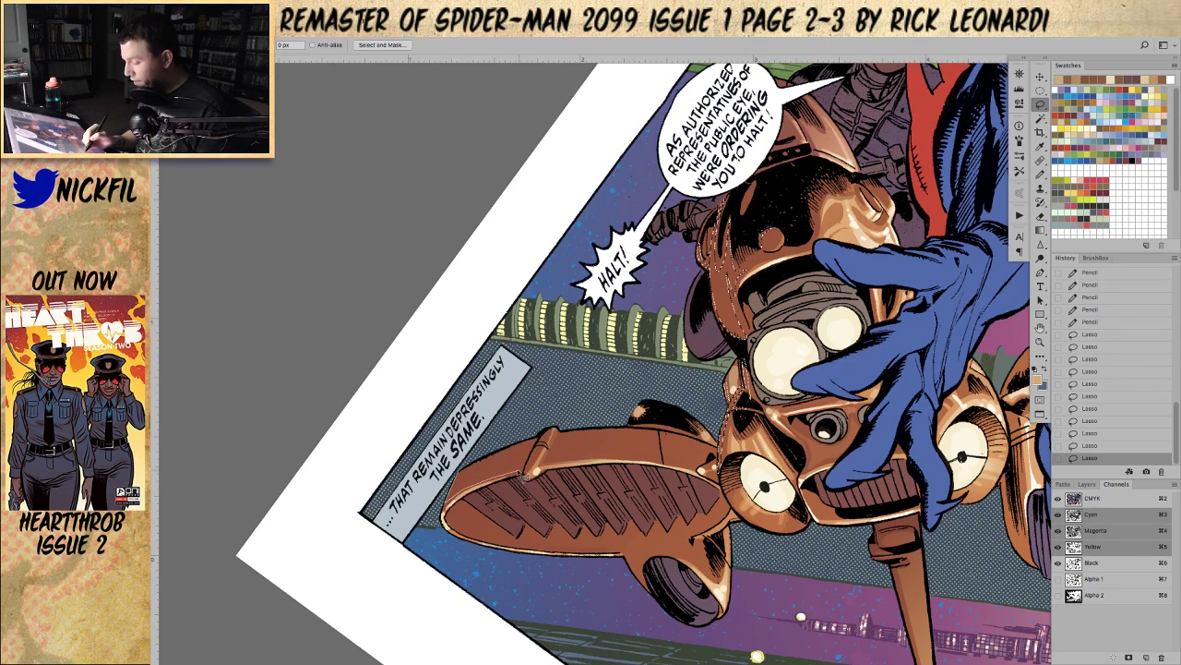
drag(545, 441, 464, 478)
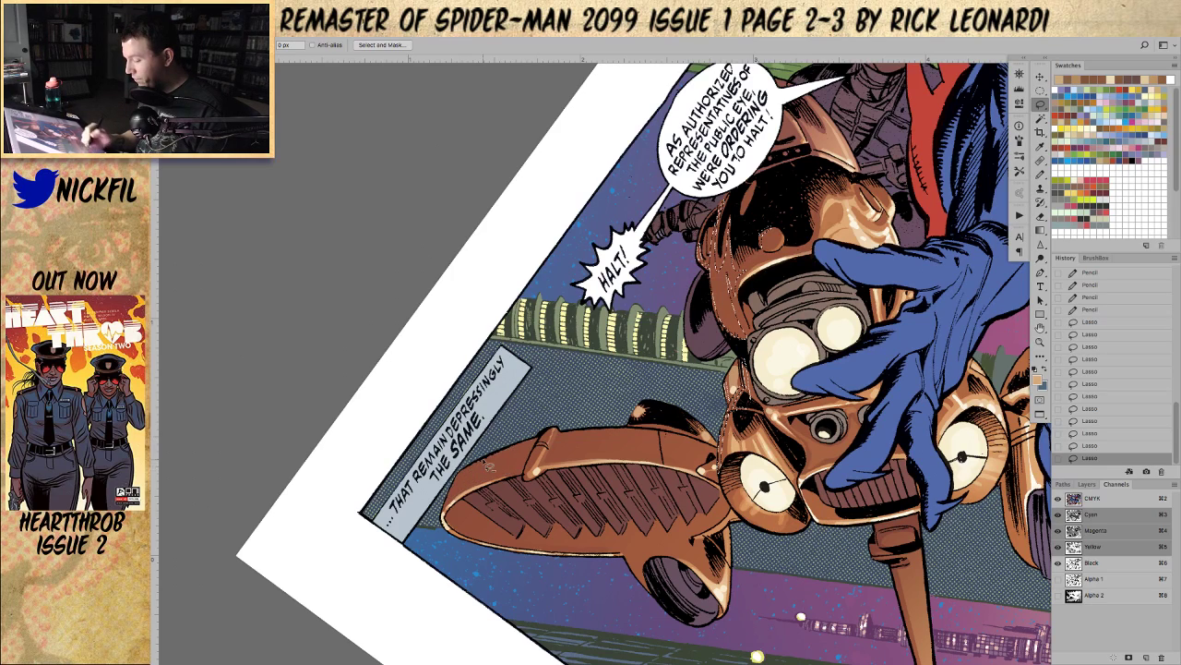
mouse_move(544, 446)
mouse_down()
mouse_move(464, 476)
mouse_move(549, 444)
mouse_up()
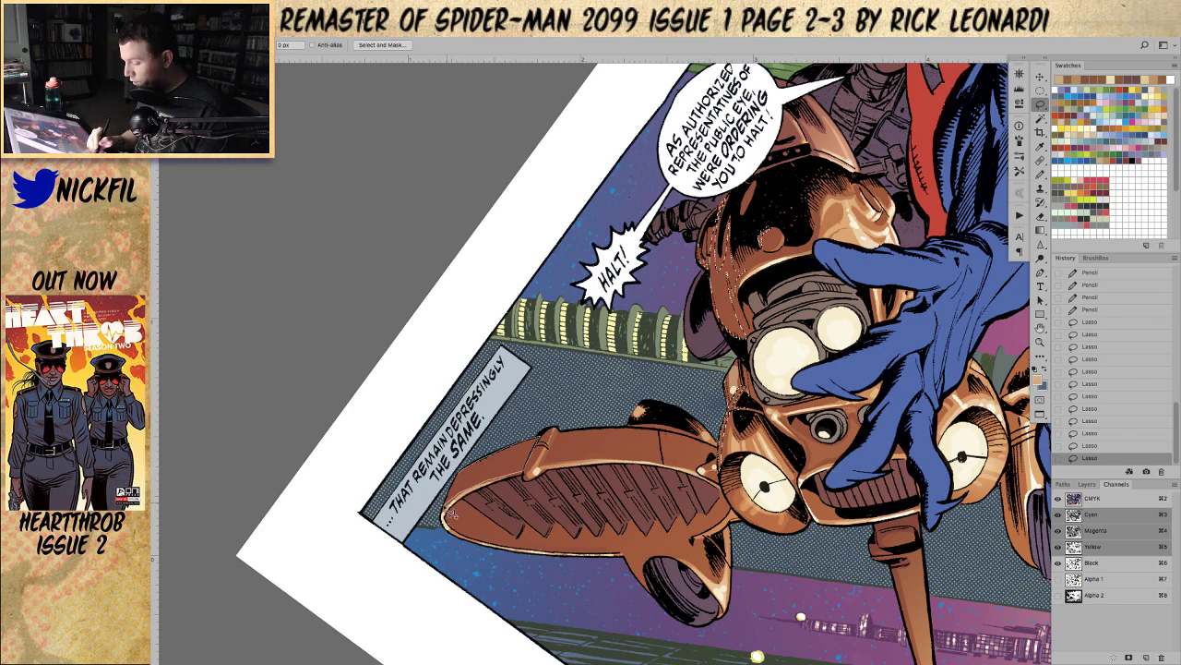
mouse_move(464, 479)
mouse_down()
mouse_move(493, 449)
mouse_move(537, 469)
mouse_move(553, 431)
mouse_move(547, 460)
mouse_move(712, 472)
mouse_move(727, 450)
mouse_move(577, 434)
mouse_move(537, 455)
mouse_up()
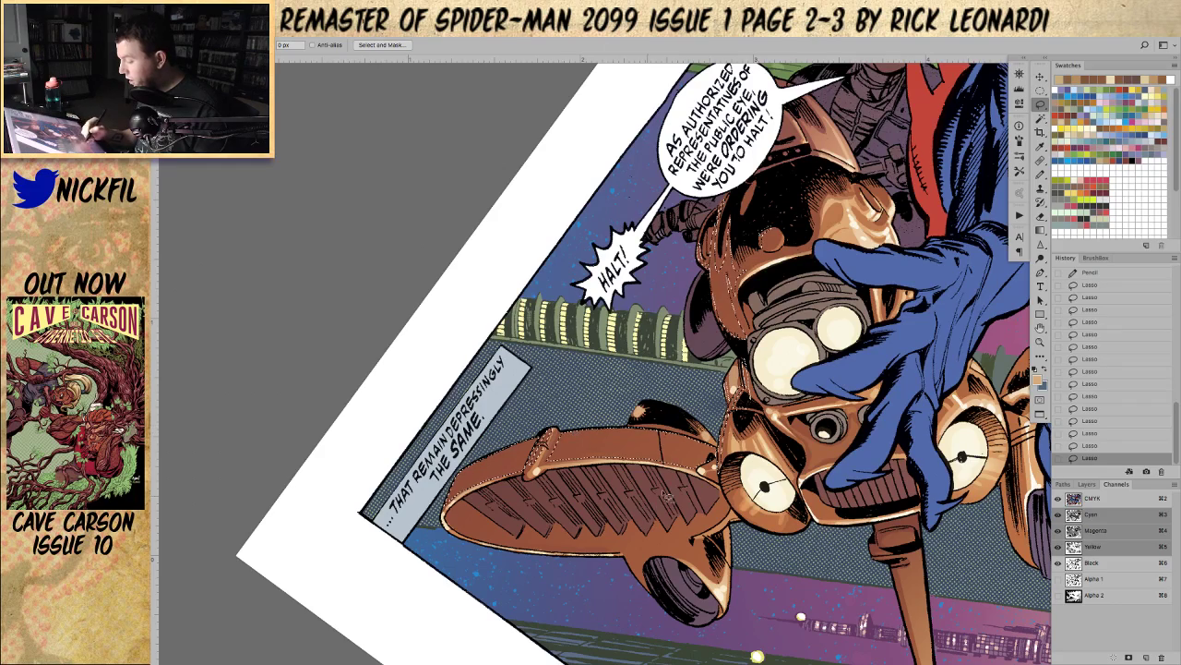
Step: Set up the Gradient tool in Screen mode at 100% opacity with a yellow-green foreground swatch for the selected bike areas
click(1040, 343)
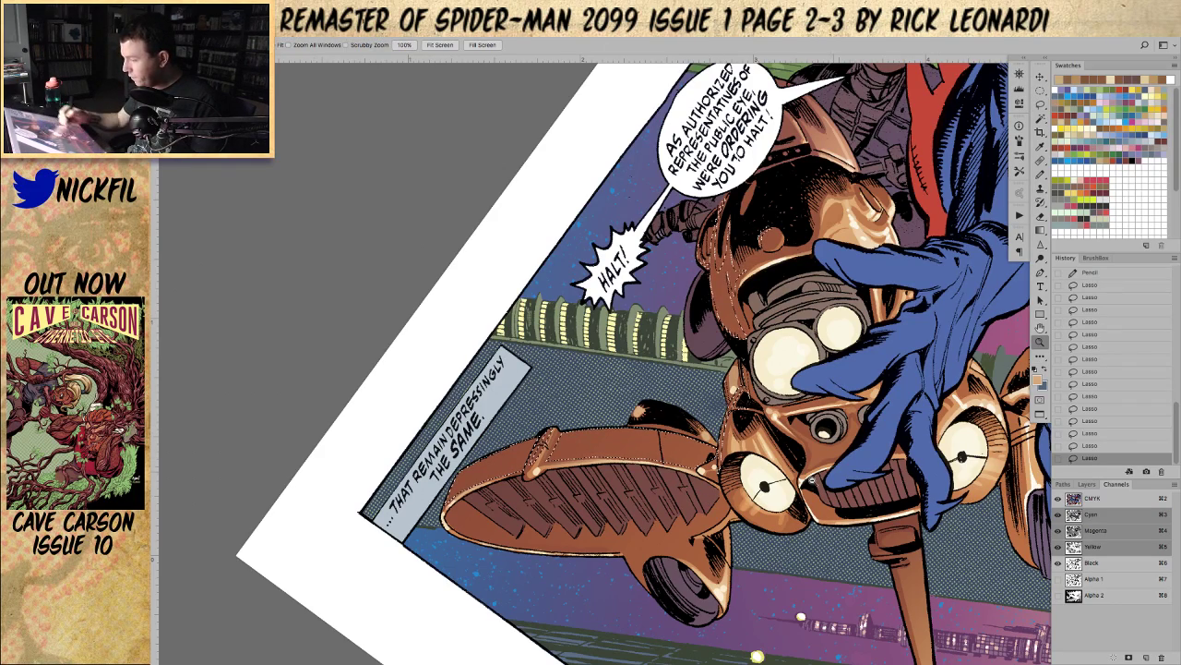
alt+click(775, 499)
click(1041, 330)
drag(986, 444, 693, 573)
key(h)
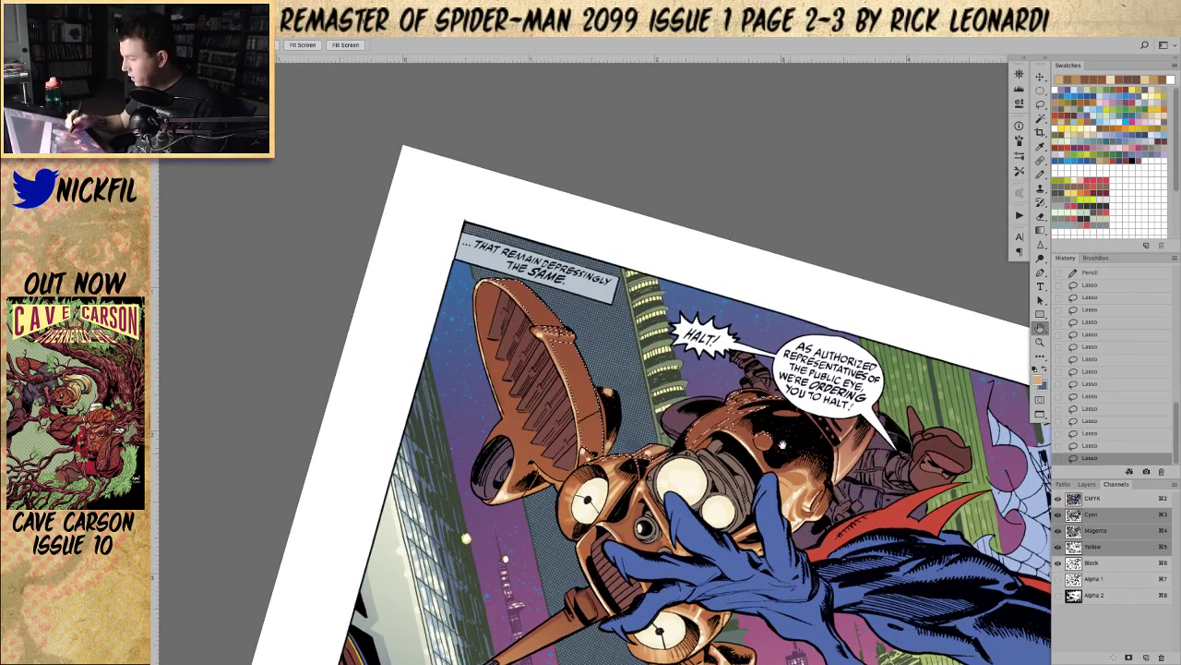
drag(781, 444, 677, 486)
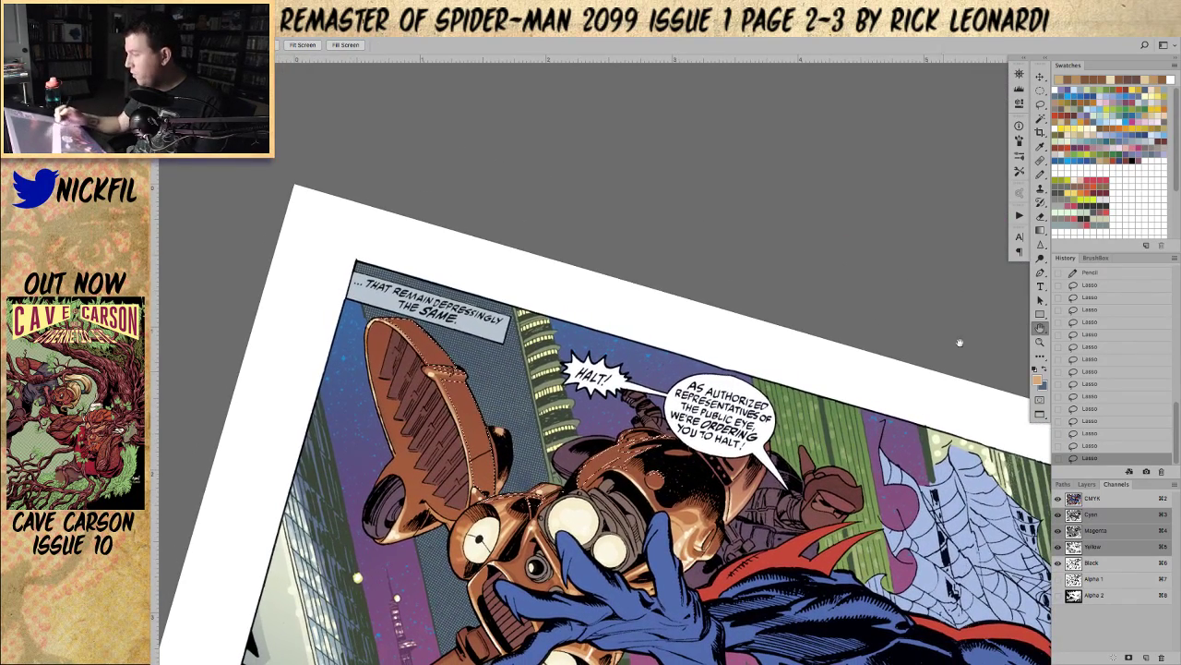
click(1041, 230)
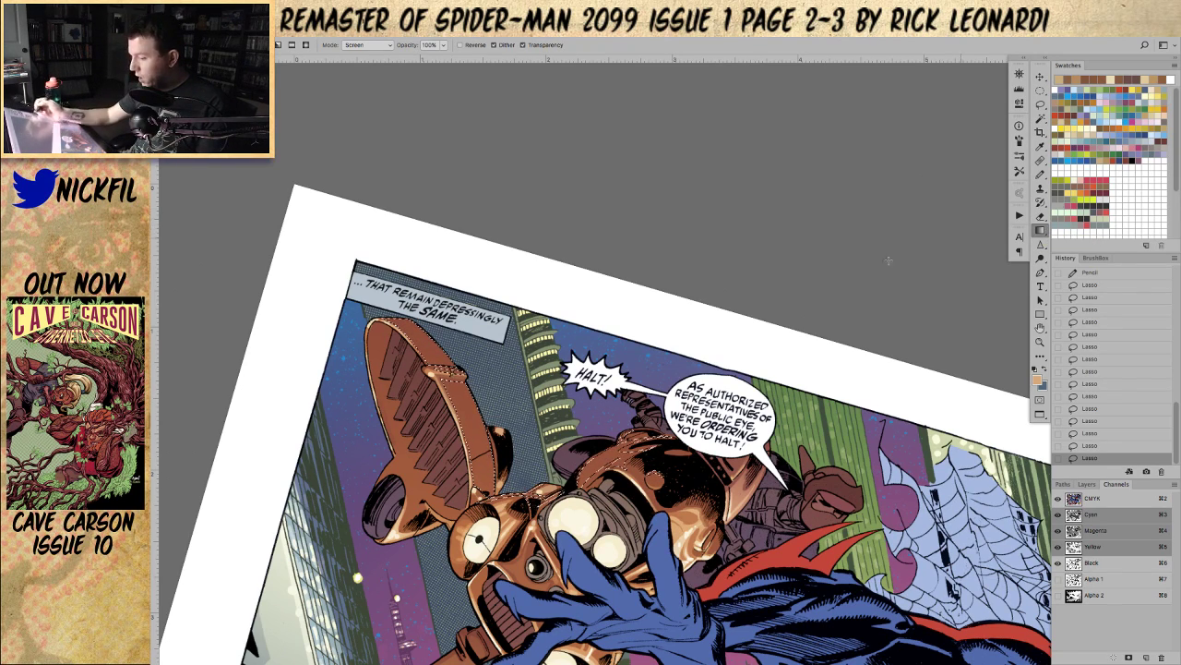
click(358, 48)
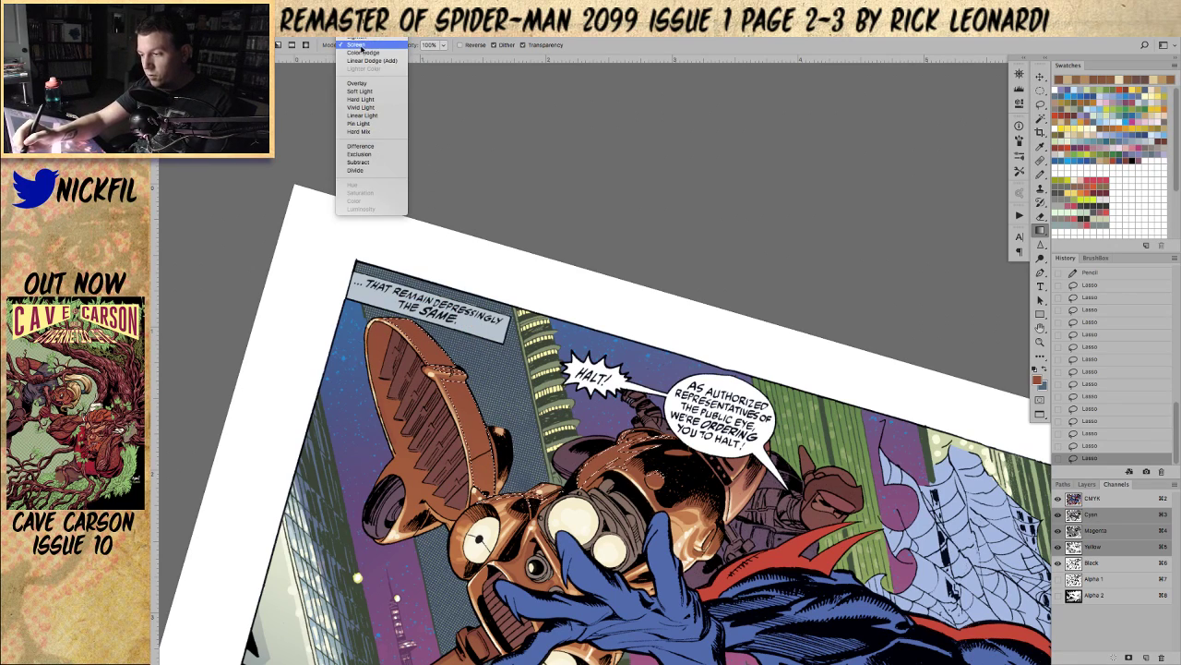
click(357, 49)
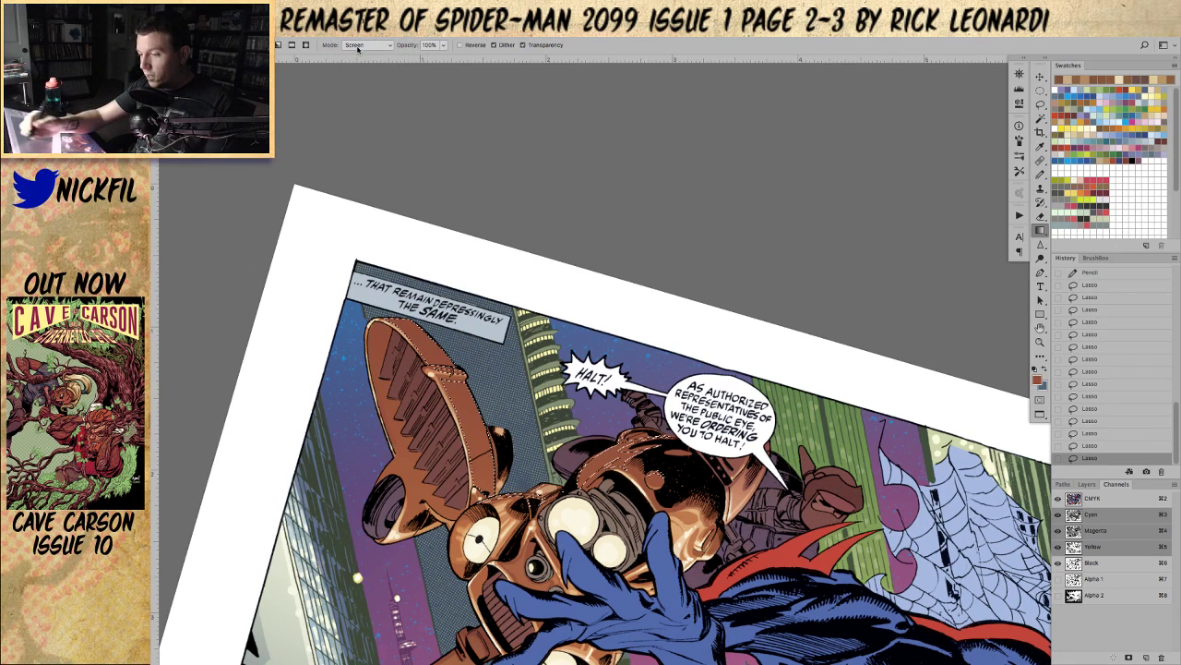
click(1114, 102)
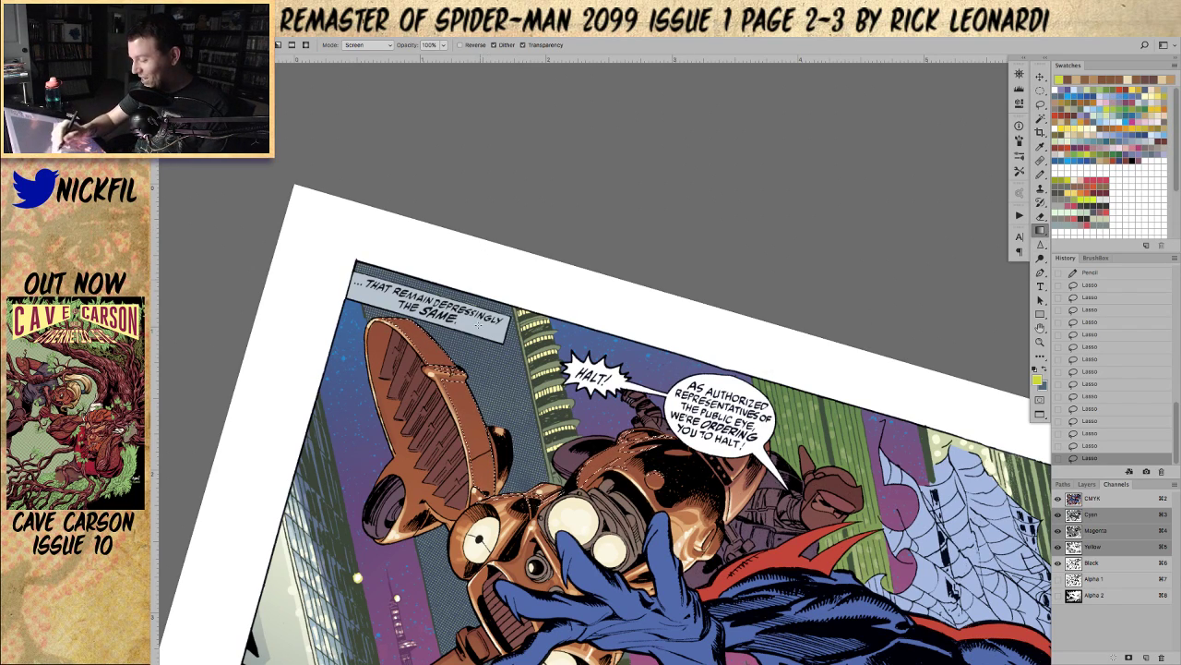
Step: Try yellow-green Screen gradients at 100% opacity over the selected wing rim, and undo them
drag(478, 325, 479, 379)
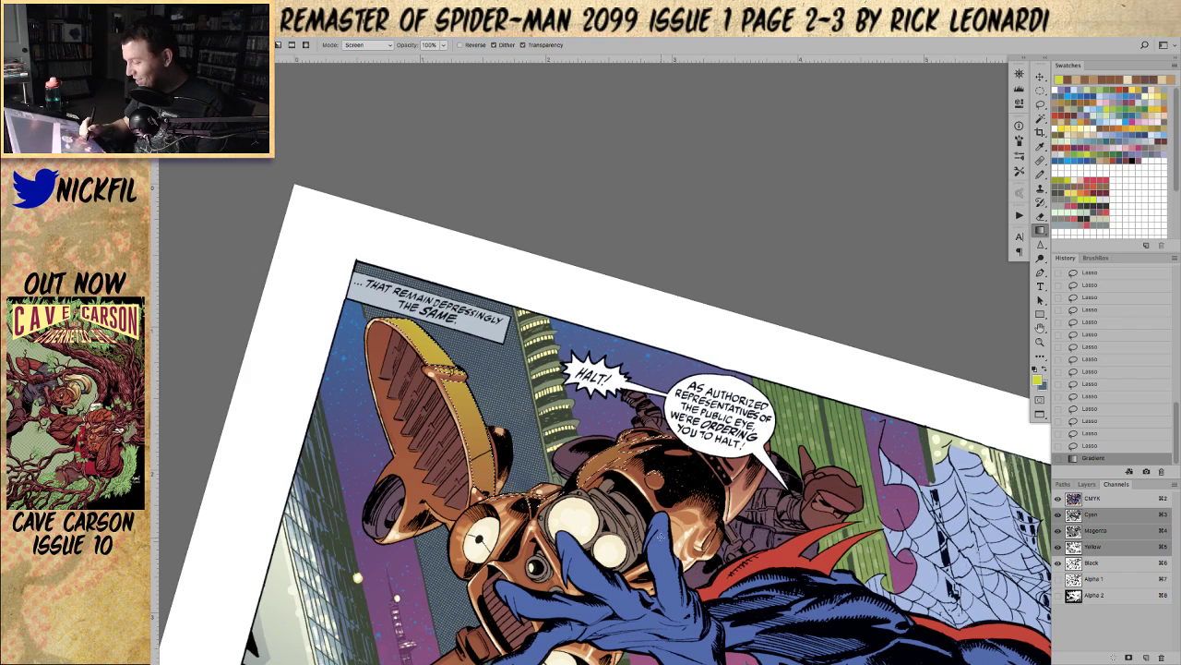
click(1040, 341)
alt+click(699, 512)
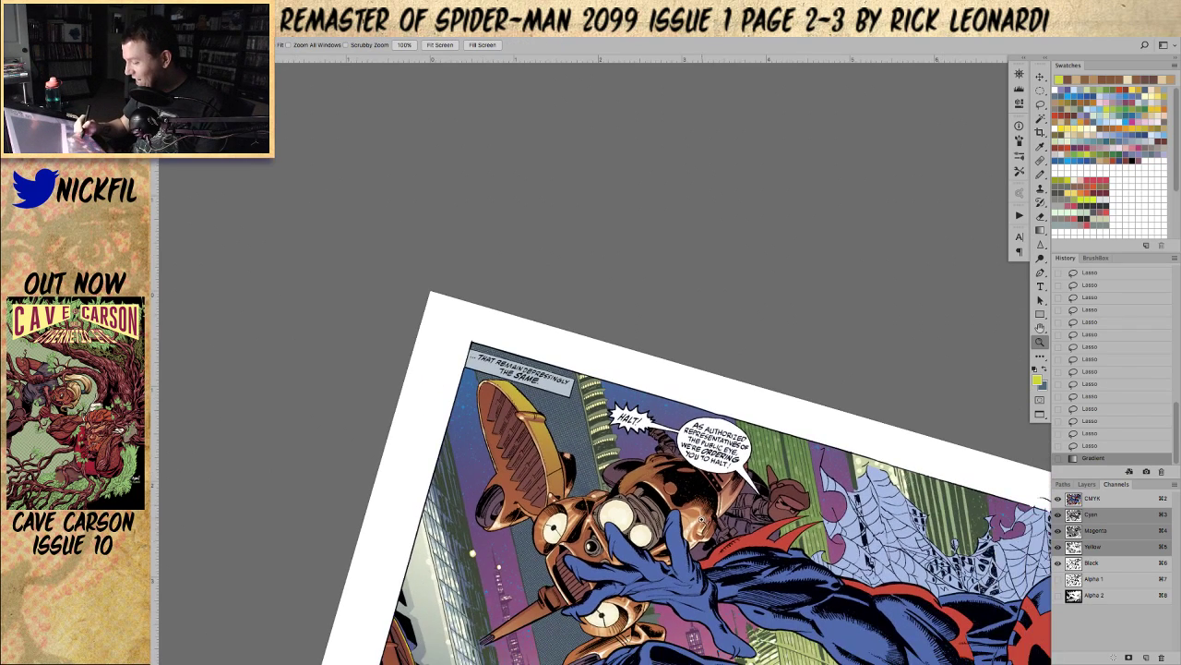
key(ctrl+z)
click(1041, 229)
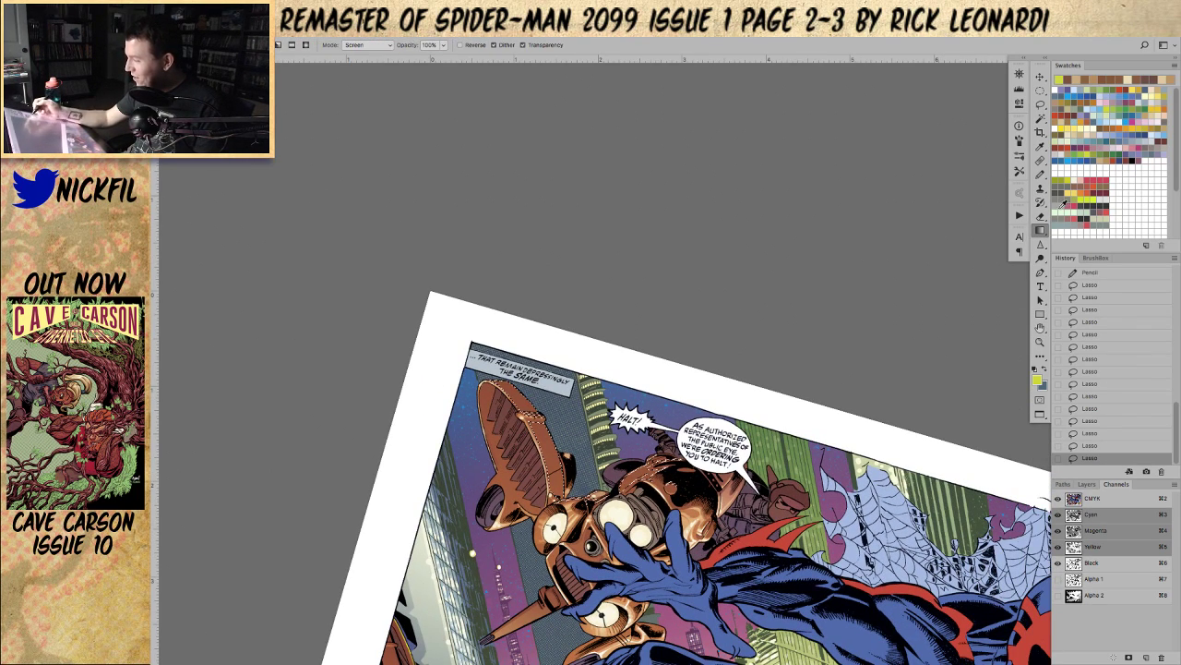
drag(560, 354, 544, 434)
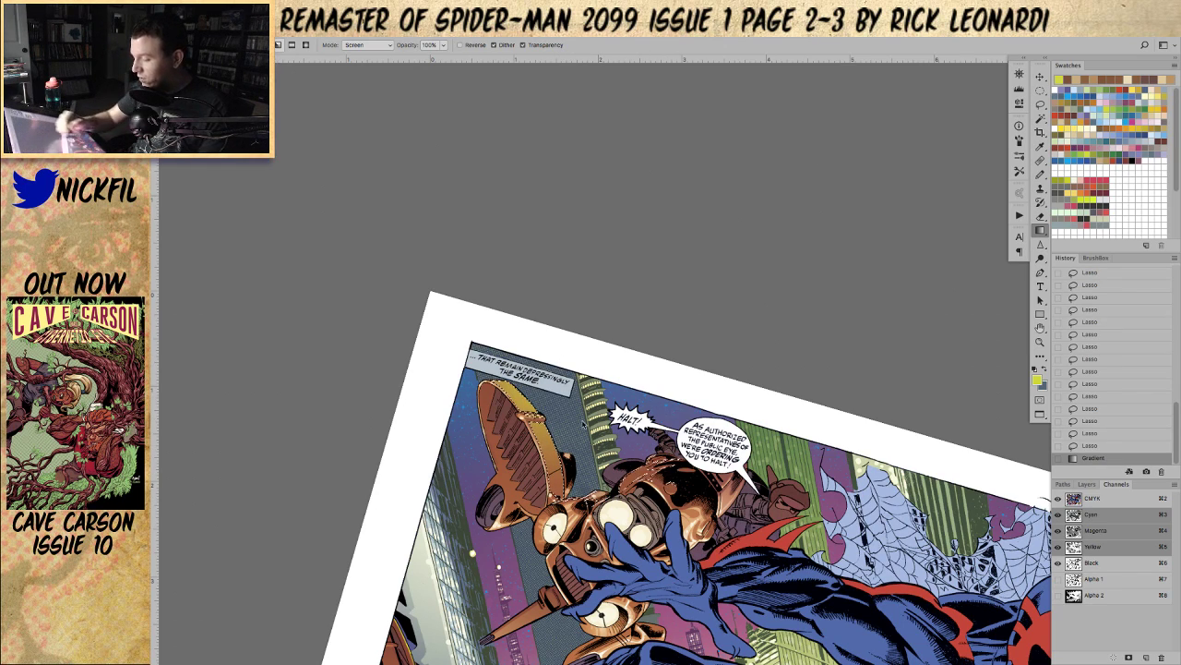
key(ctrl+z)
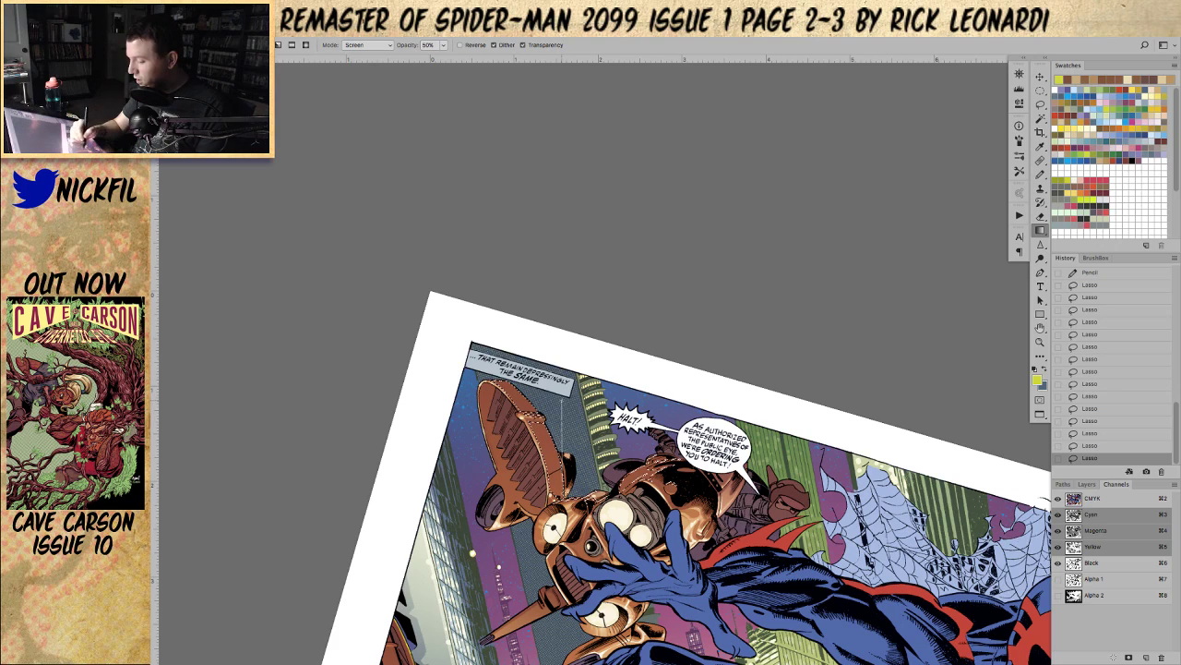
Step: Set the gradient opacity to 50% and apply yellow-green Screen gradients over the selected wing rim, pod and headlight casing
drag(563, 452, 528, 403)
drag(642, 436, 639, 478)
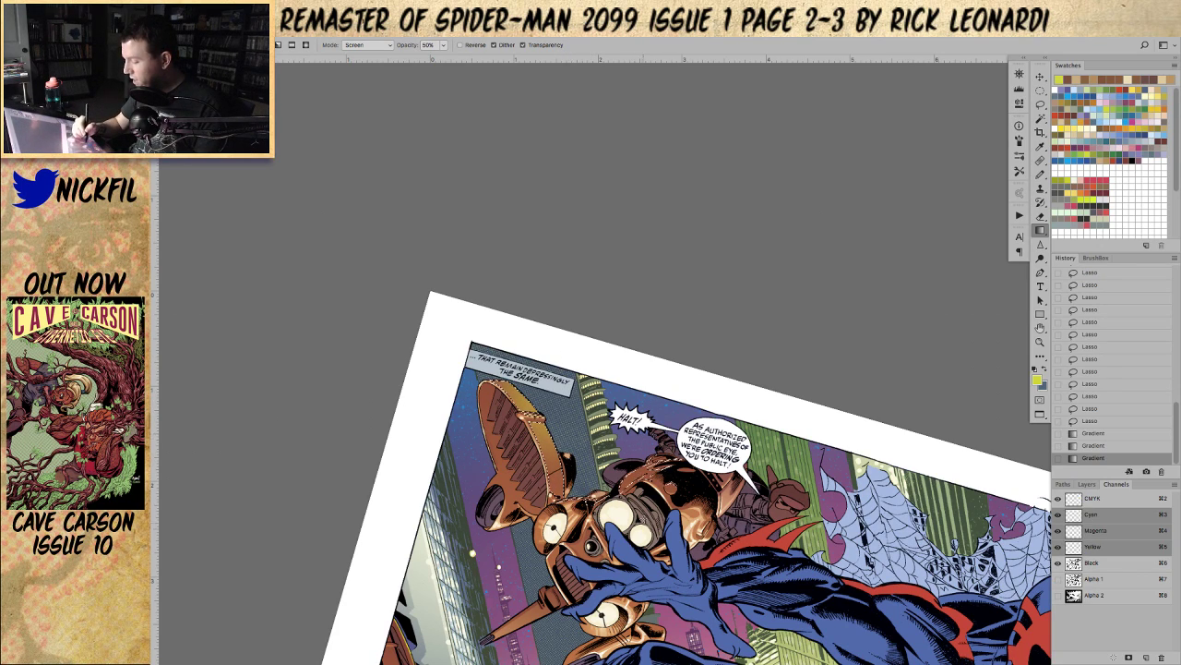
drag(643, 519, 636, 475)
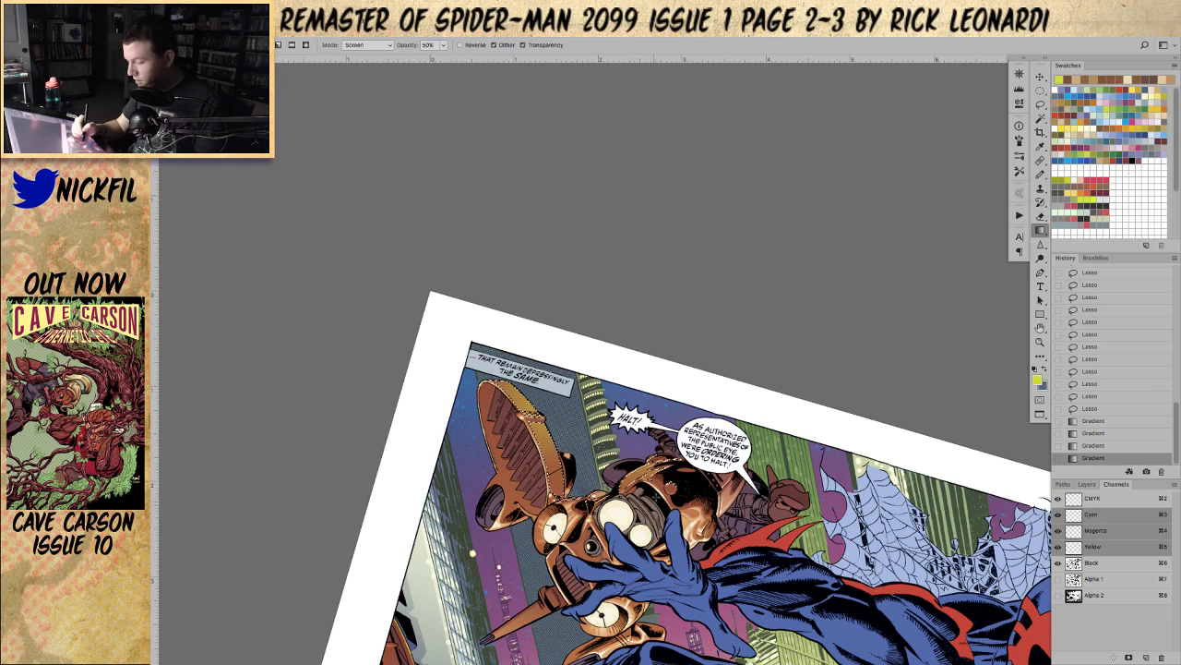
Step: Apply another Screen-mode gradient at 50% opacity to the selected part of the orange flying vehicle, and clear the selection
drag(667, 503, 658, 463)
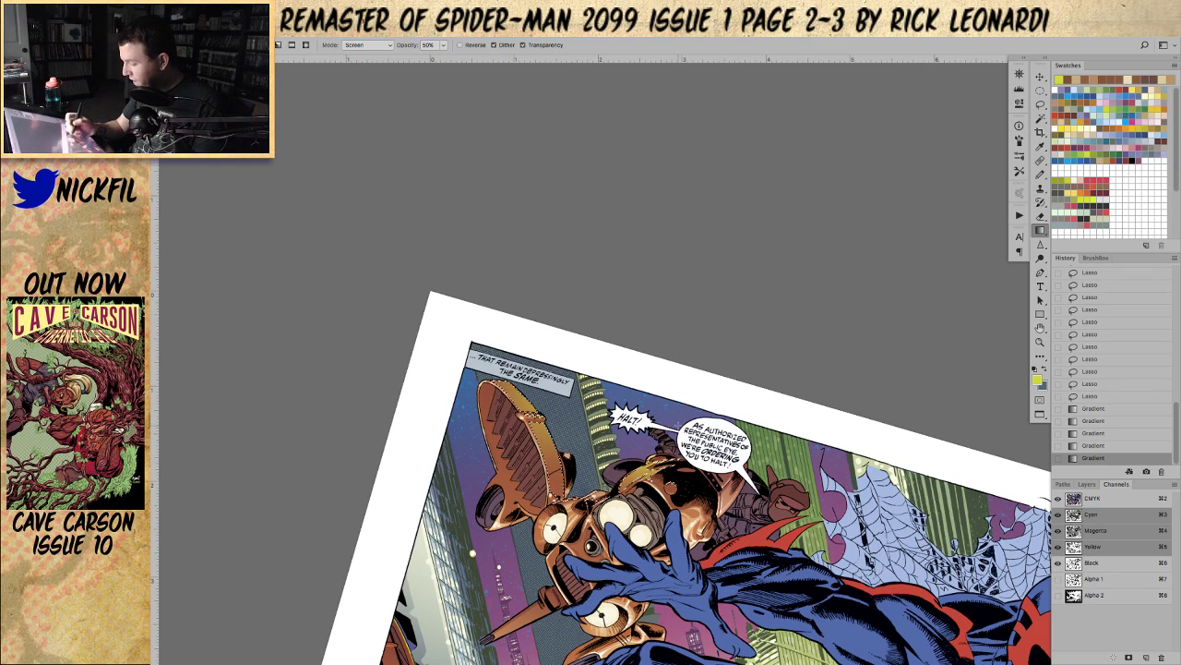
click(1151, 96)
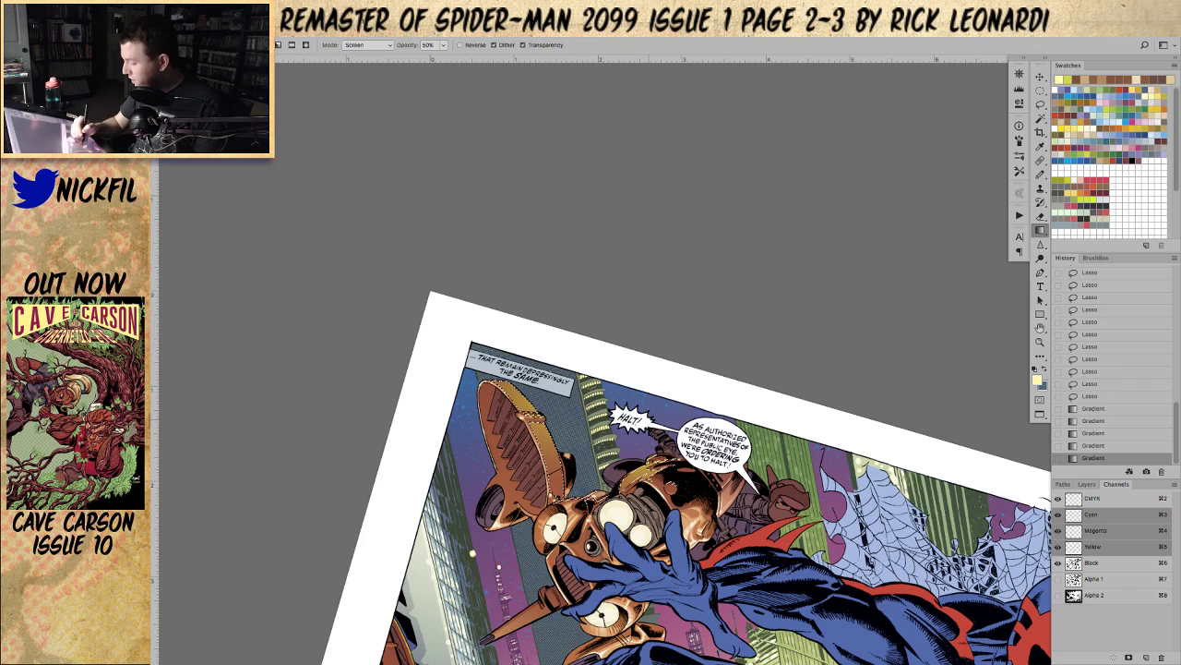
key(ctrl+d)
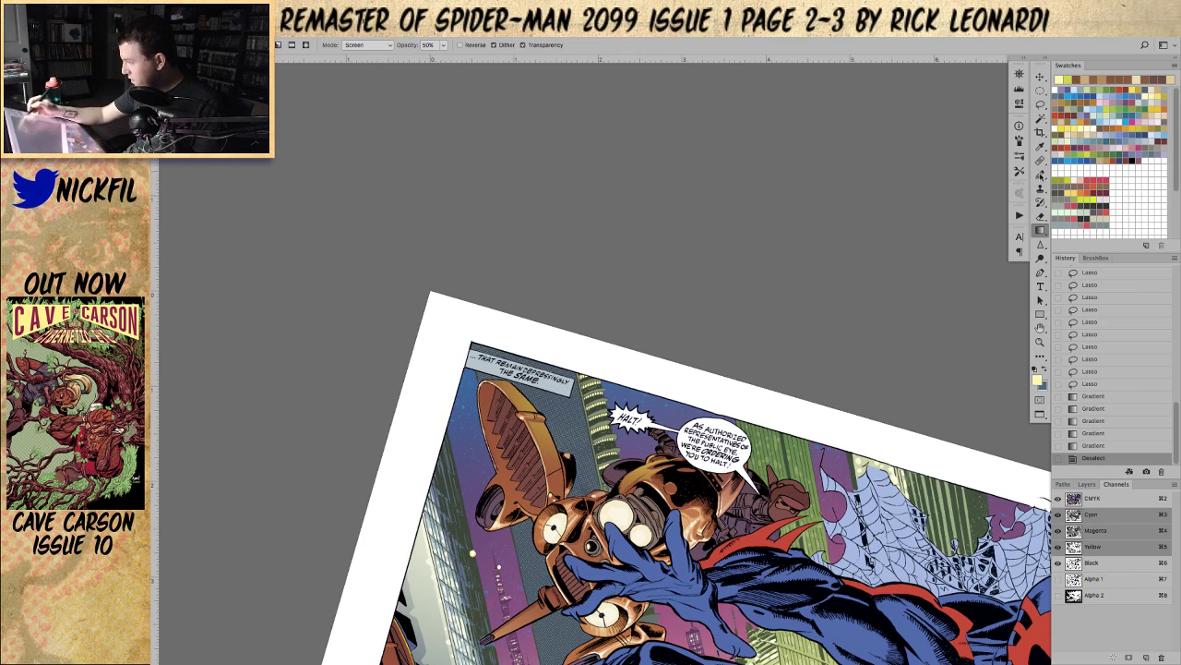
Step: Sample the golden highlight colour and pencil small highlights on the vehicle's upper body above the headlights
key(b)
alt+click(640, 470)
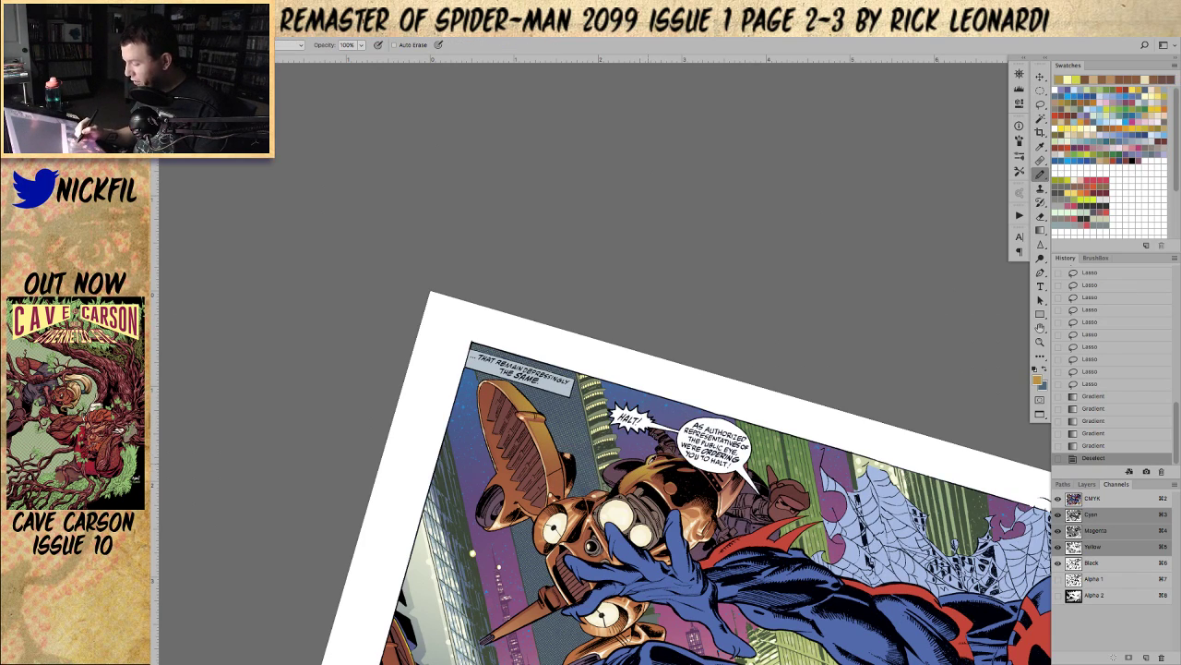
alt+click(648, 465)
click(650, 462)
key(ctrl+z)
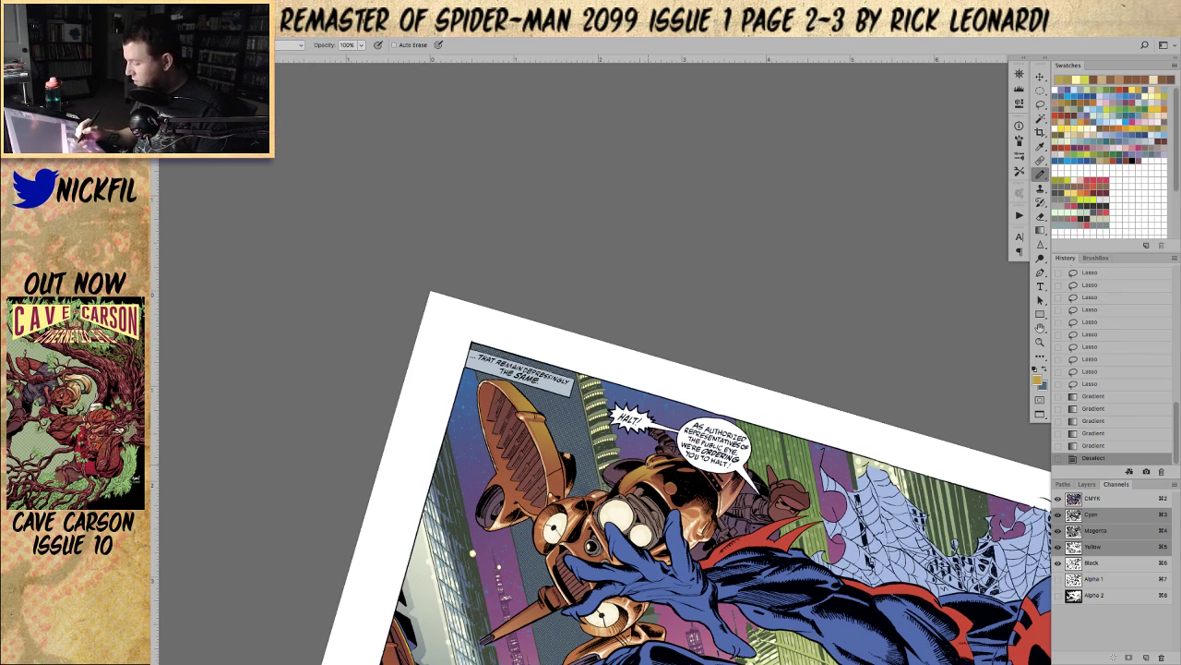
click(648, 464)
click(658, 459)
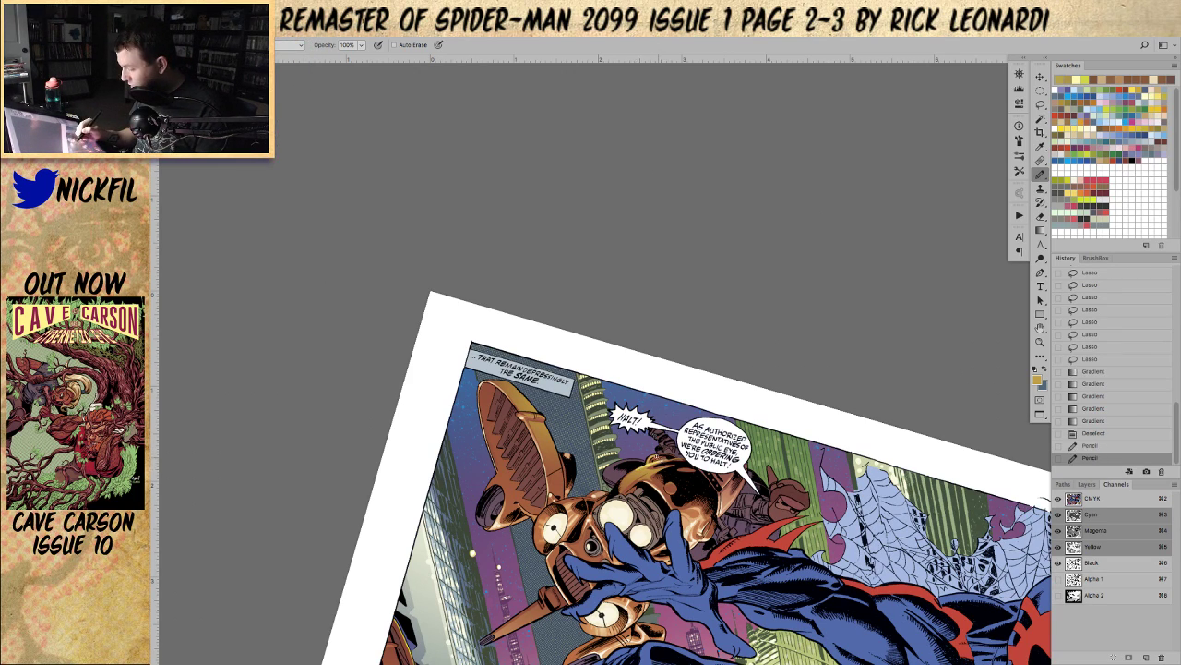
click(658, 457)
drag(652, 458, 671, 453)
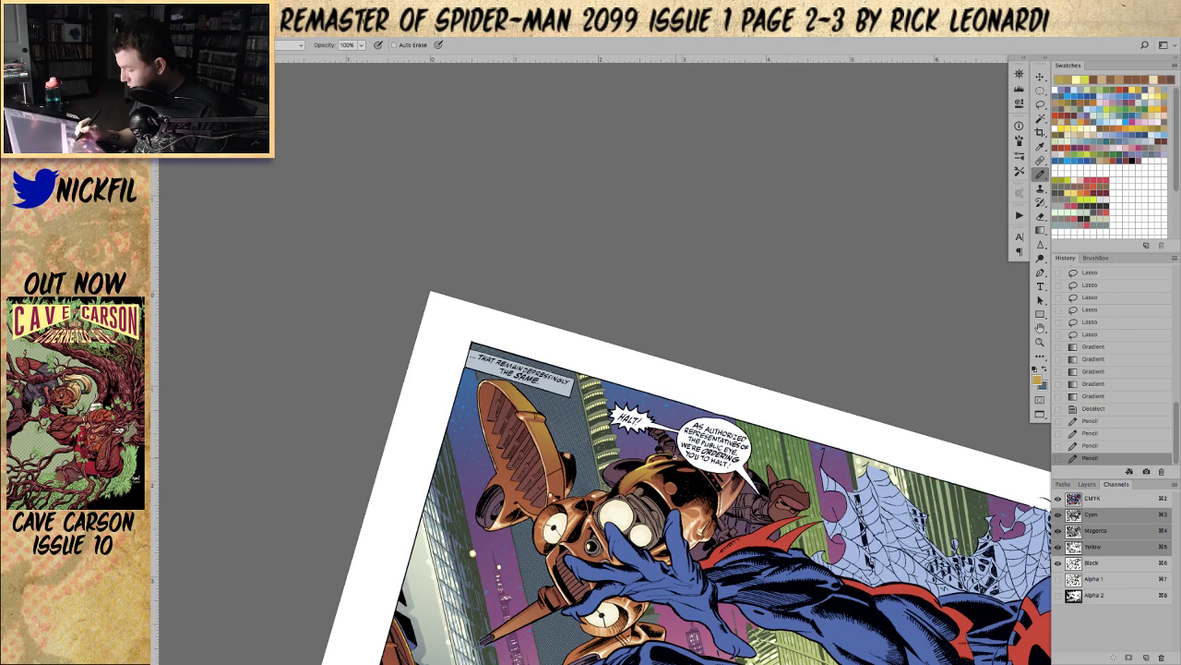
click(661, 458)
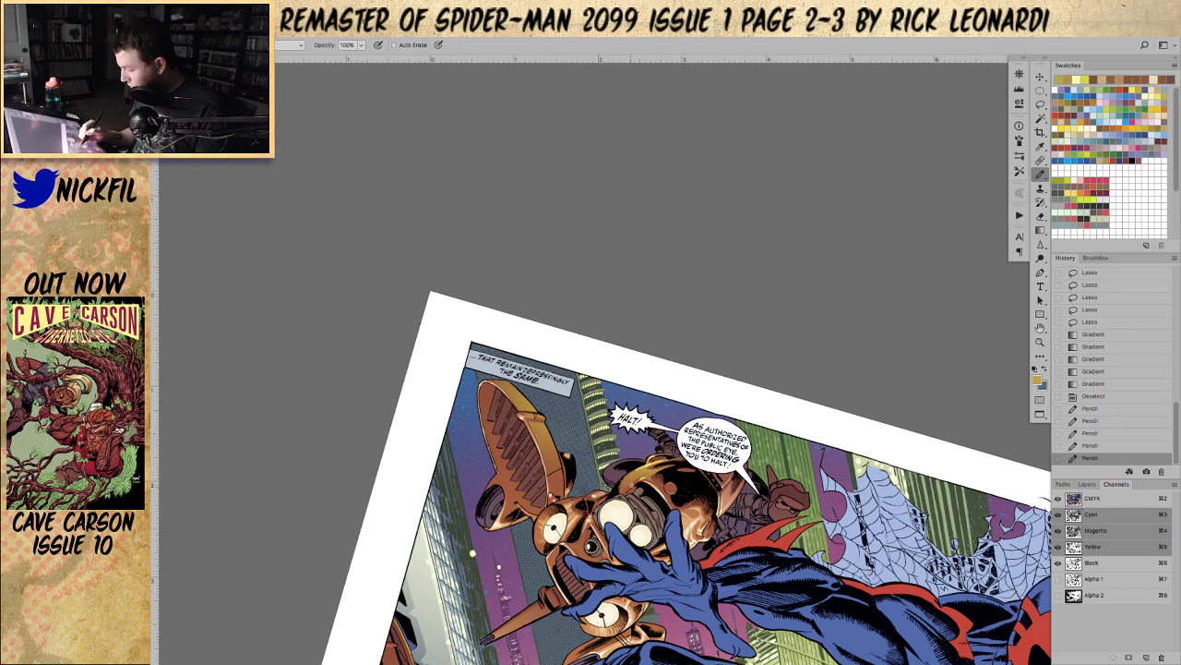
click(657, 459)
key(super+z)
Step: Pencil further golden highlights around the large headlight, the upper eye and the side engine pod of the vehicle
click(631, 486)
click(632, 486)
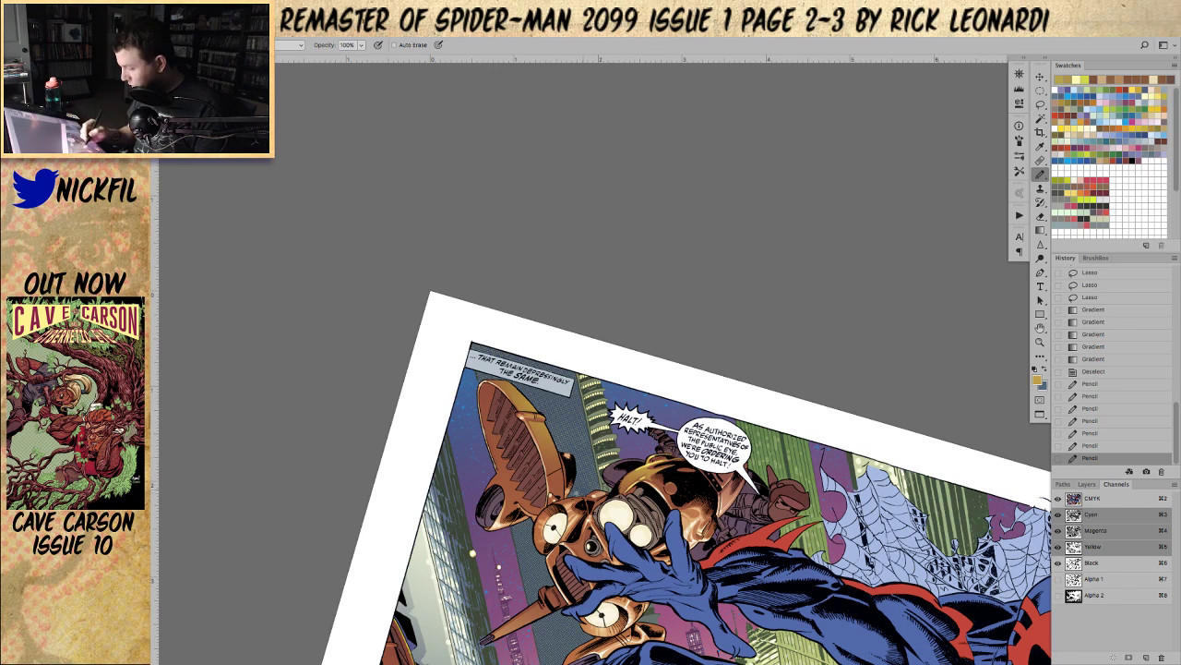
click(559, 502)
click(556, 502)
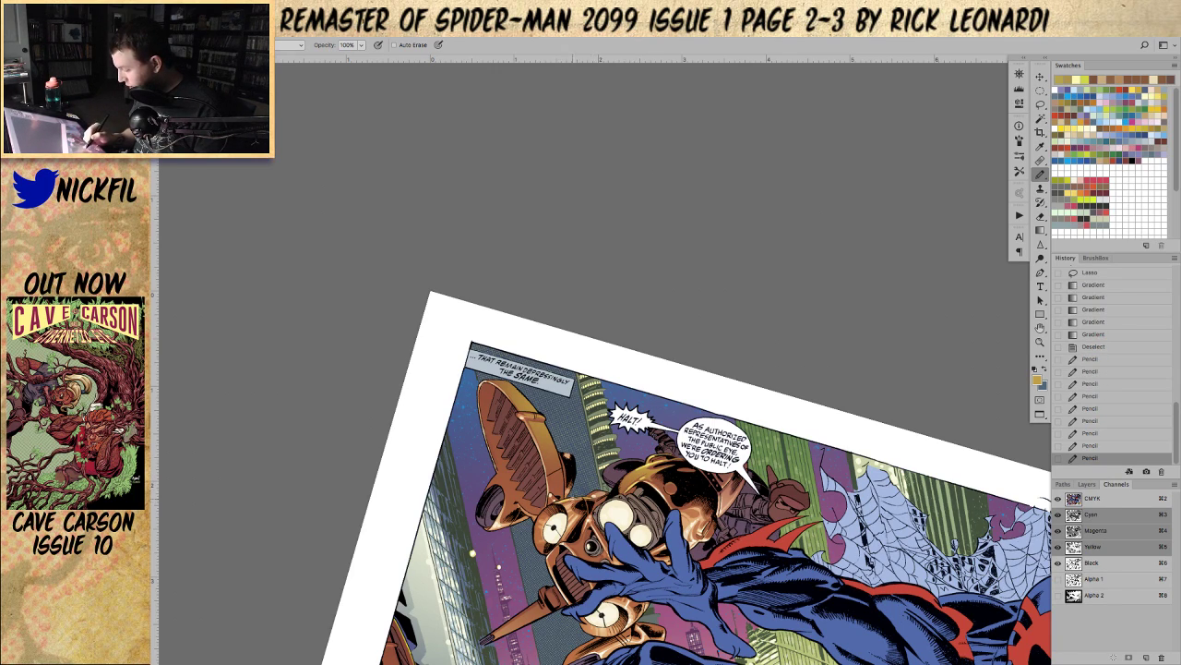
click(517, 494)
click(589, 493)
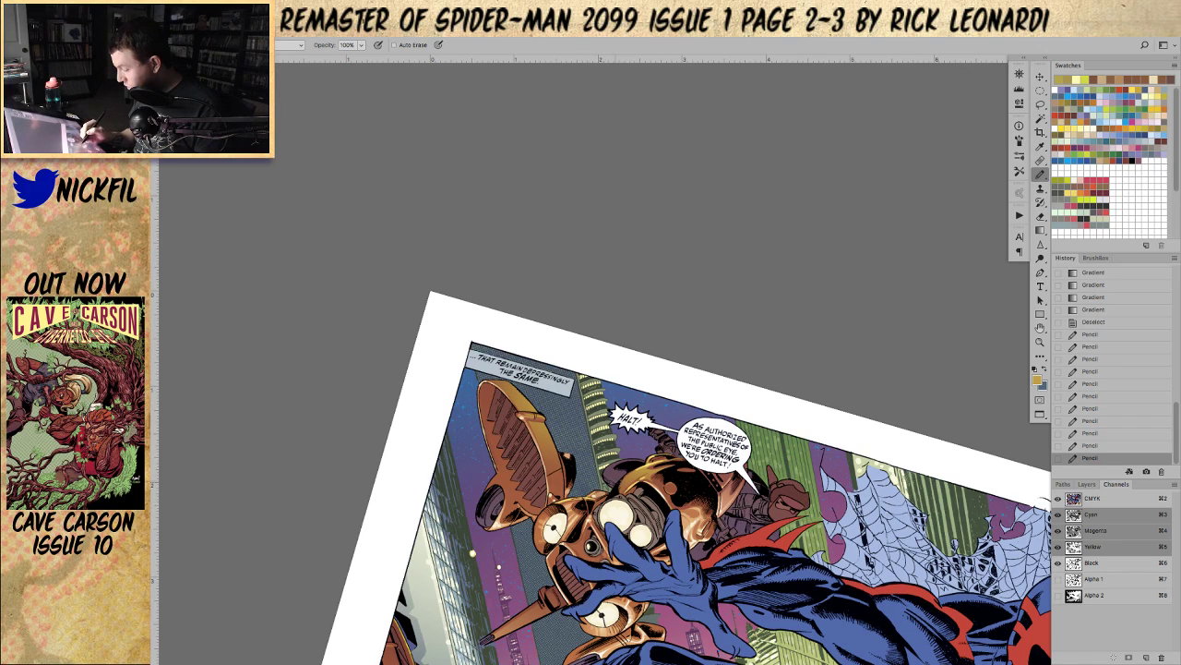
click(593, 496)
click(589, 495)
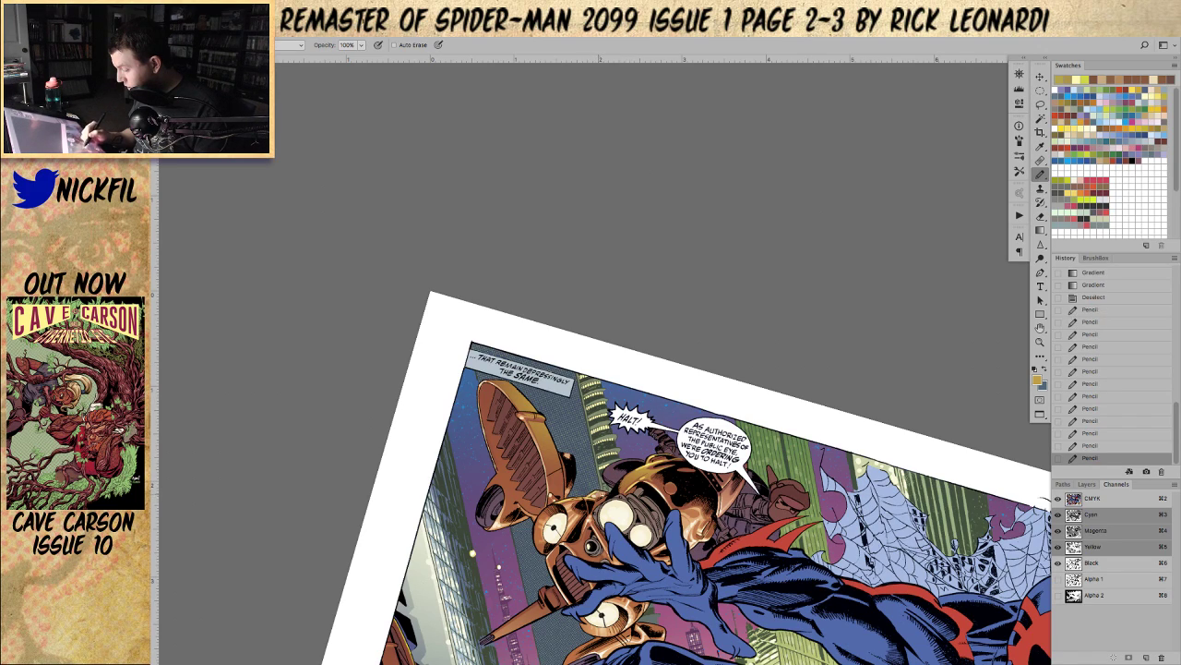
click(599, 502)
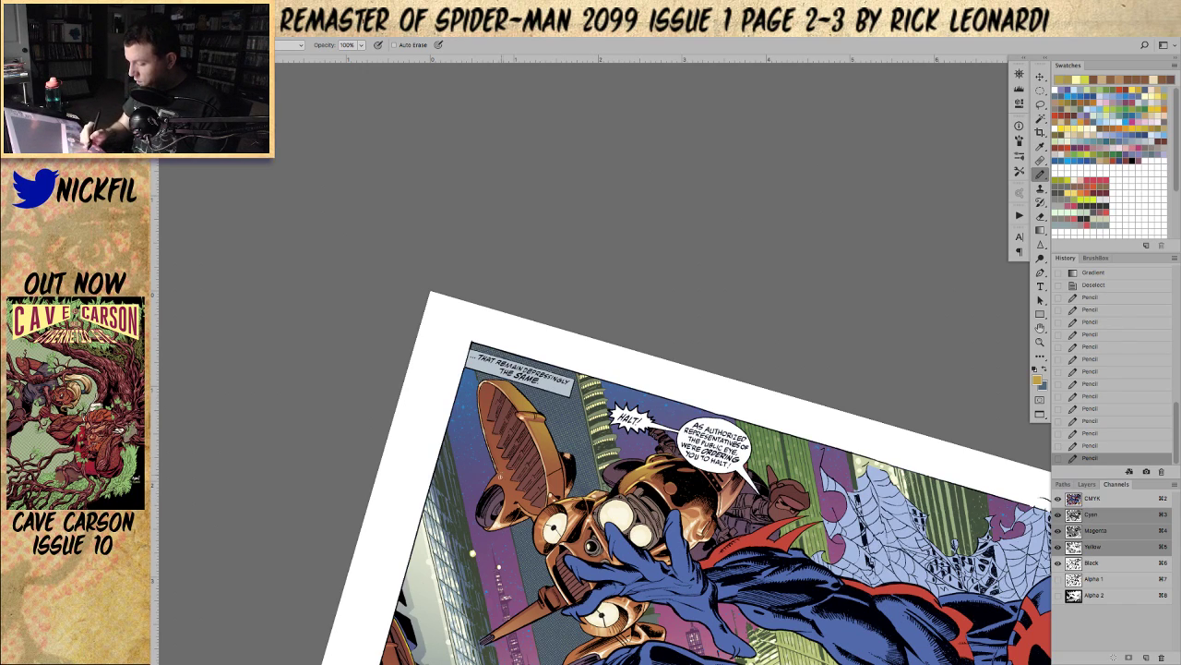
click(494, 476)
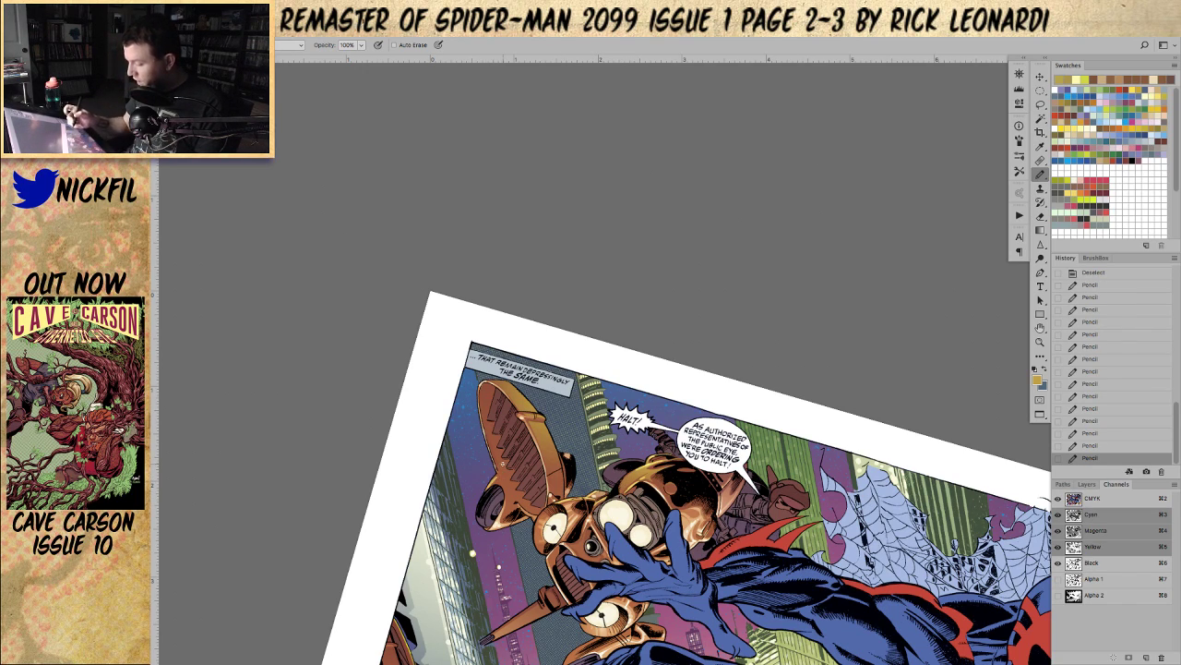
Step: Sample the side engine pod's orange and the tones inside its round intake, setting the Pencil to 50% opacity for retouching
alt+click(500, 475)
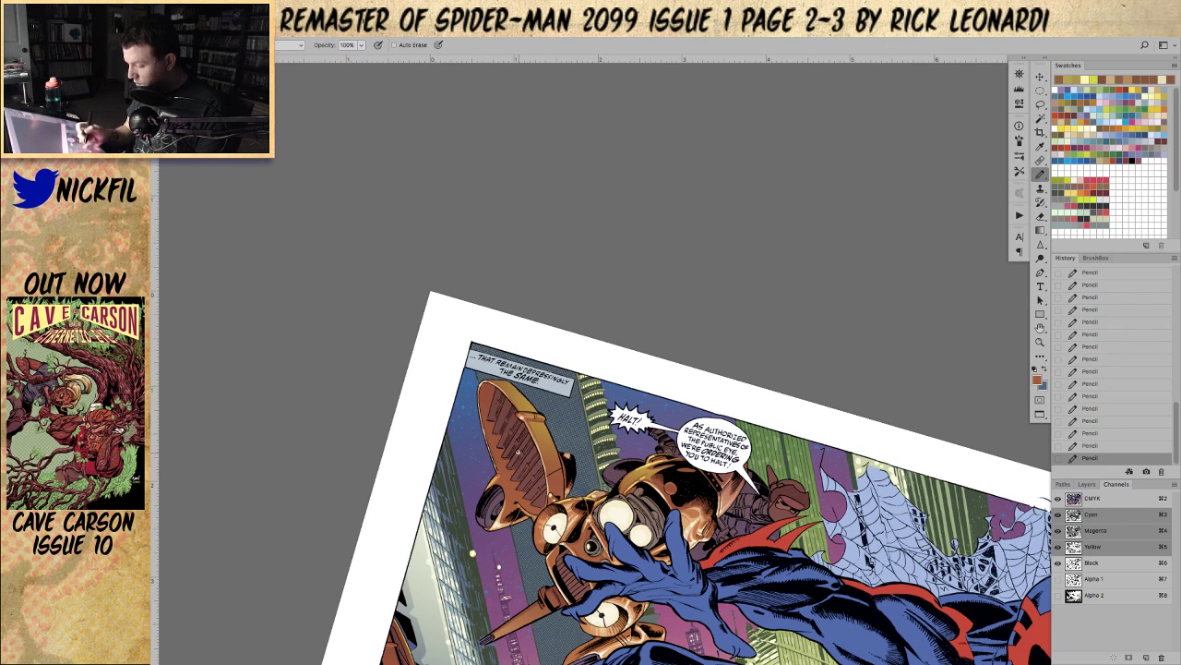
click(1036, 323)
drag(703, 509, 648, 346)
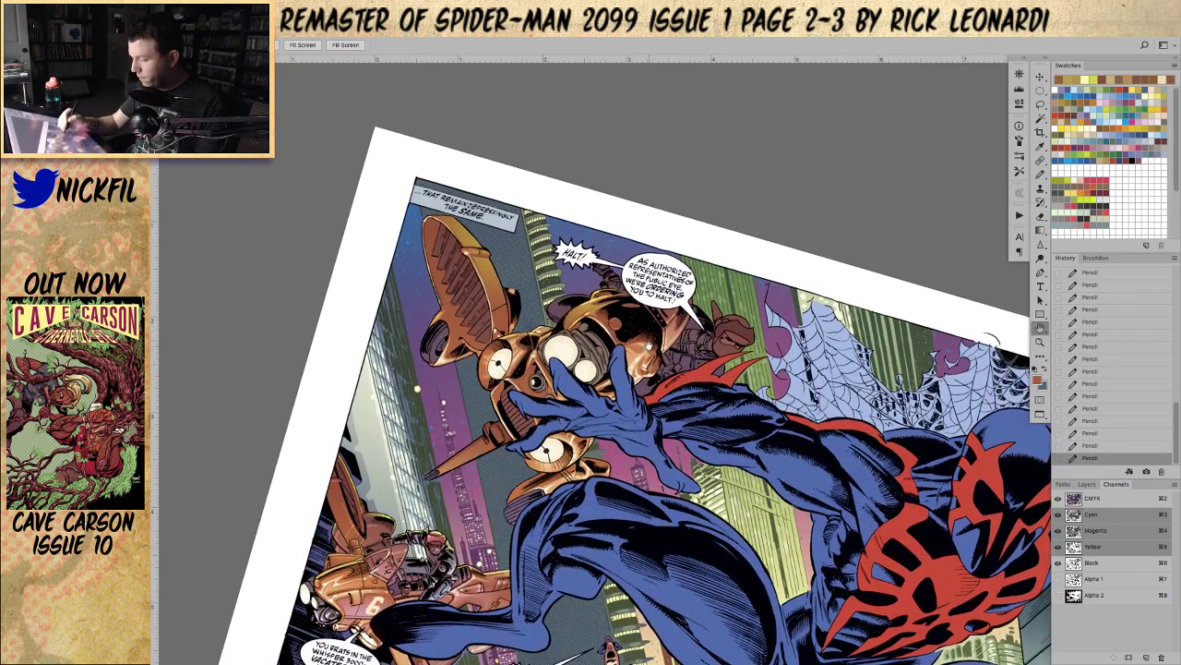
click(1041, 341)
alt+click(641, 533)
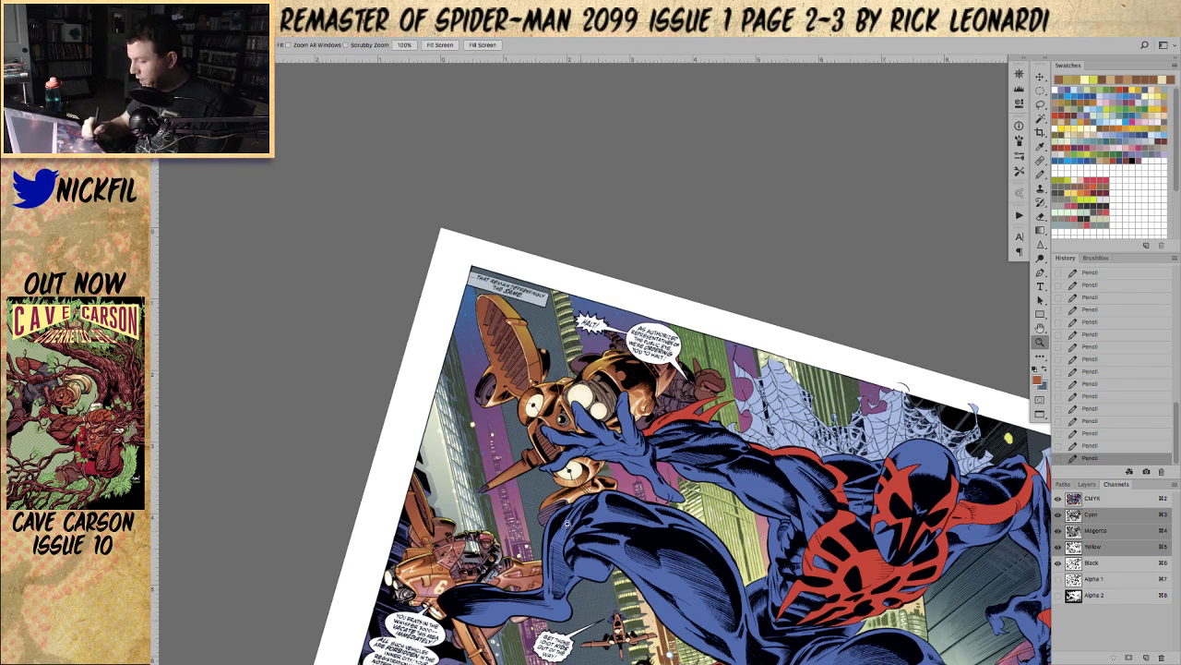
click(494, 388)
key(b)
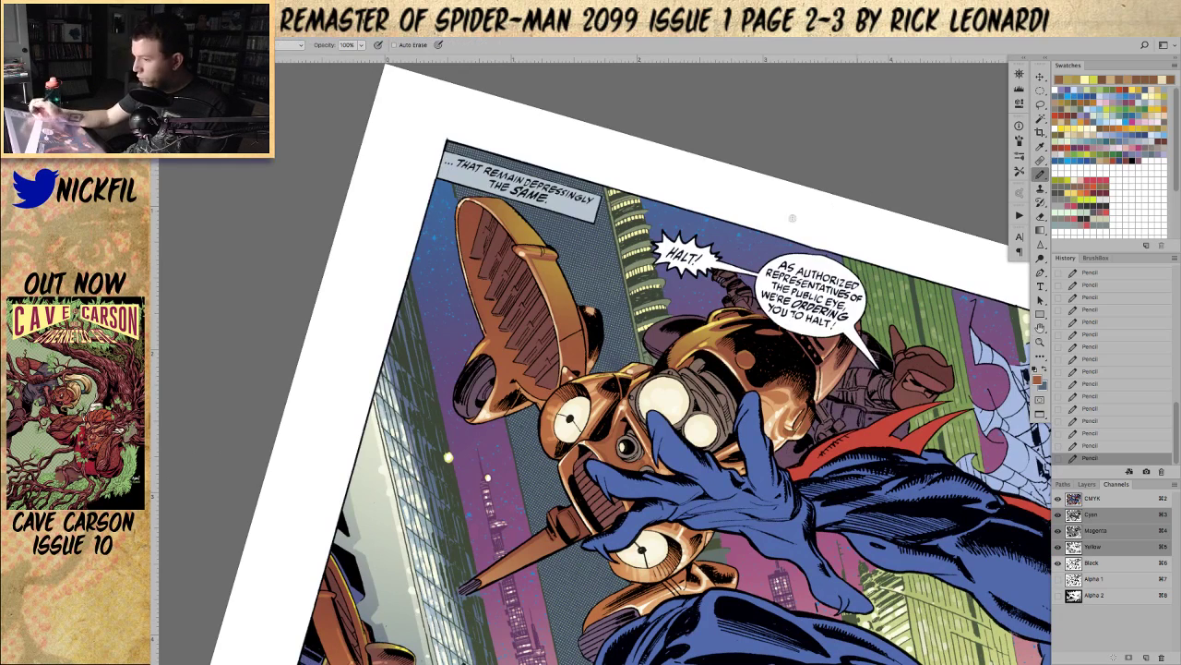
alt+click(475, 387)
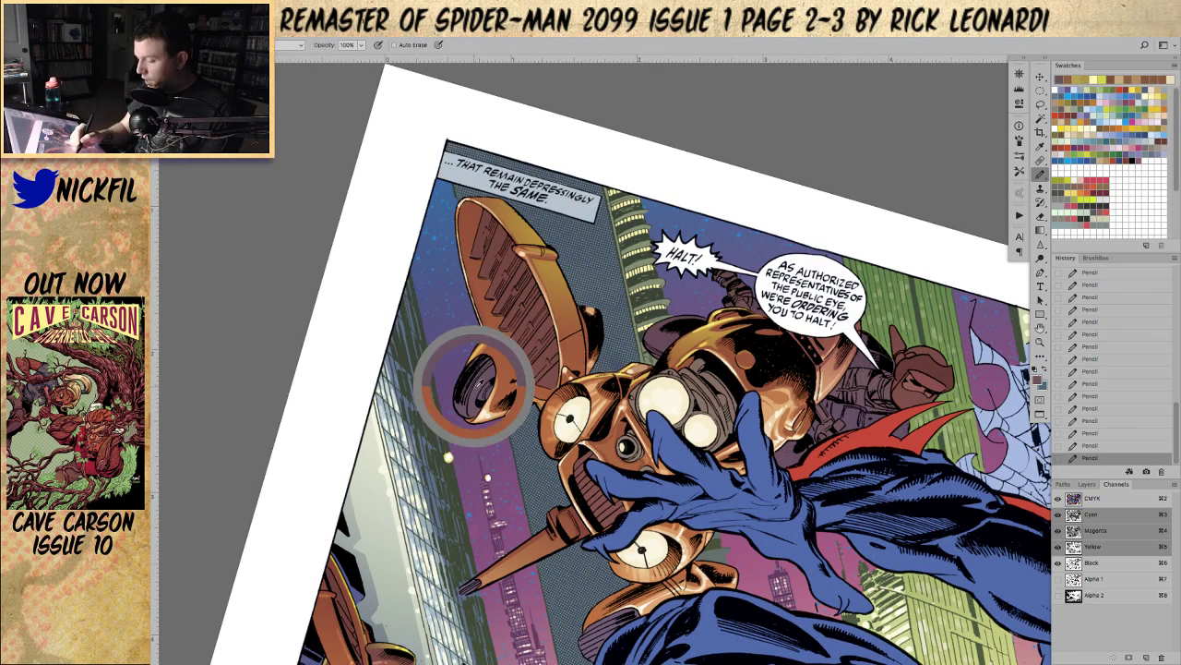
key(5)
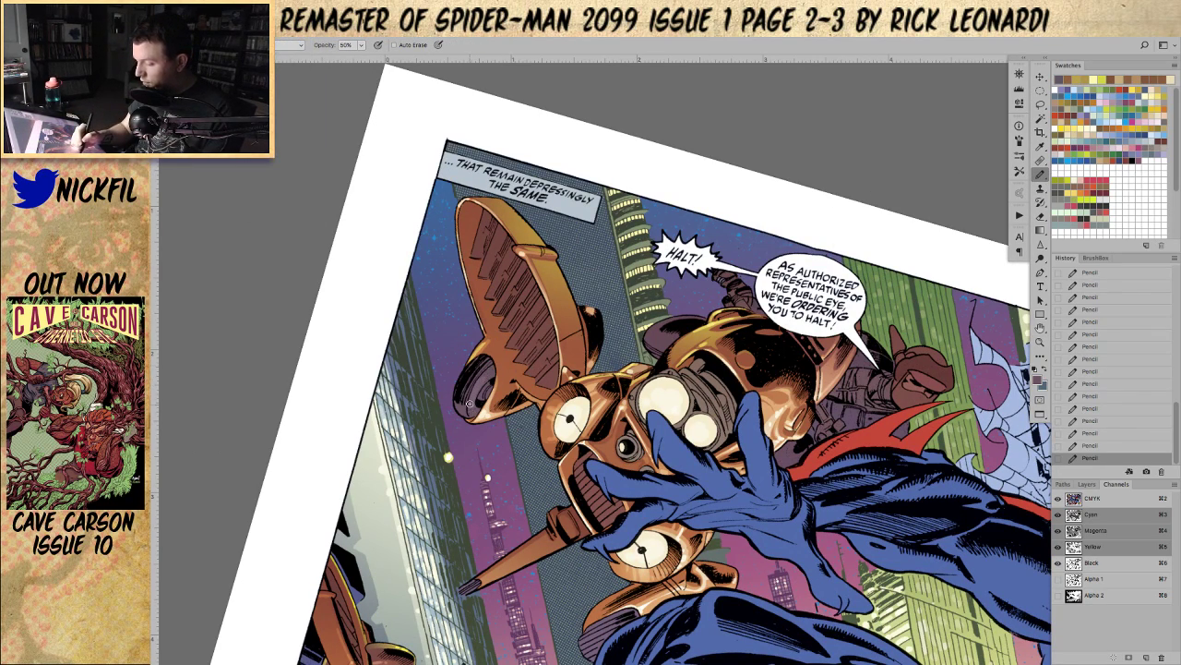
alt+click(471, 403)
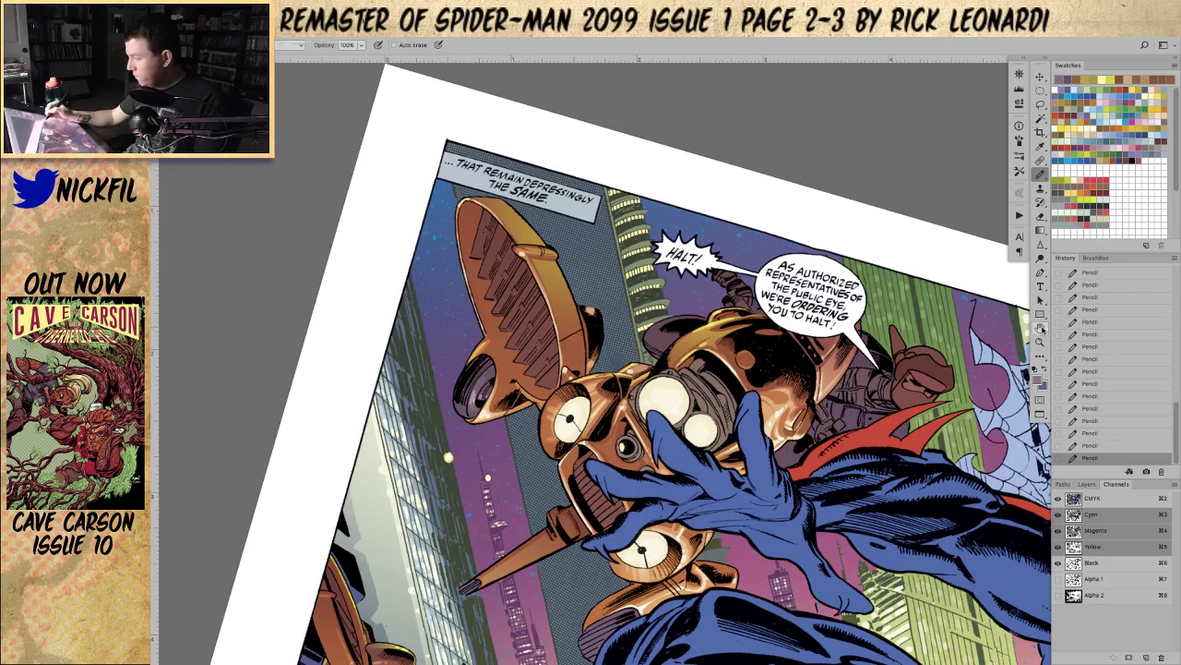
Step: Sample the reddish brown of the vehicle's mouth grille and the grey-brown of the machinery near the headlights for the Pencil
click(1041, 330)
drag(793, 406, 734, 216)
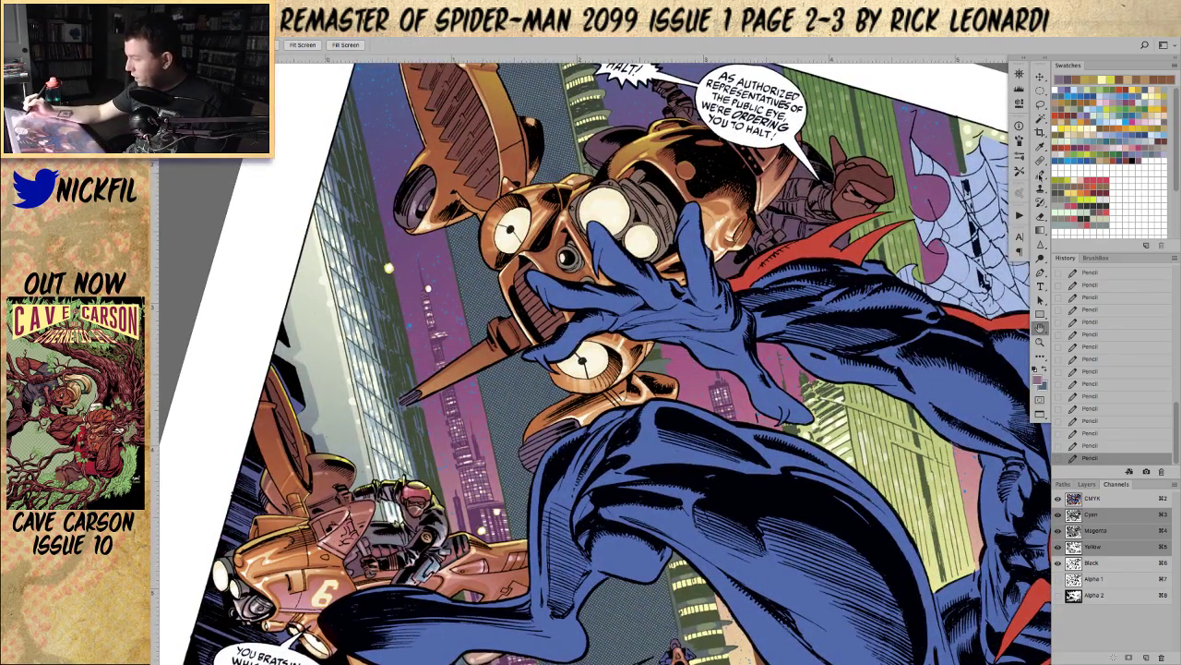
click(1038, 173)
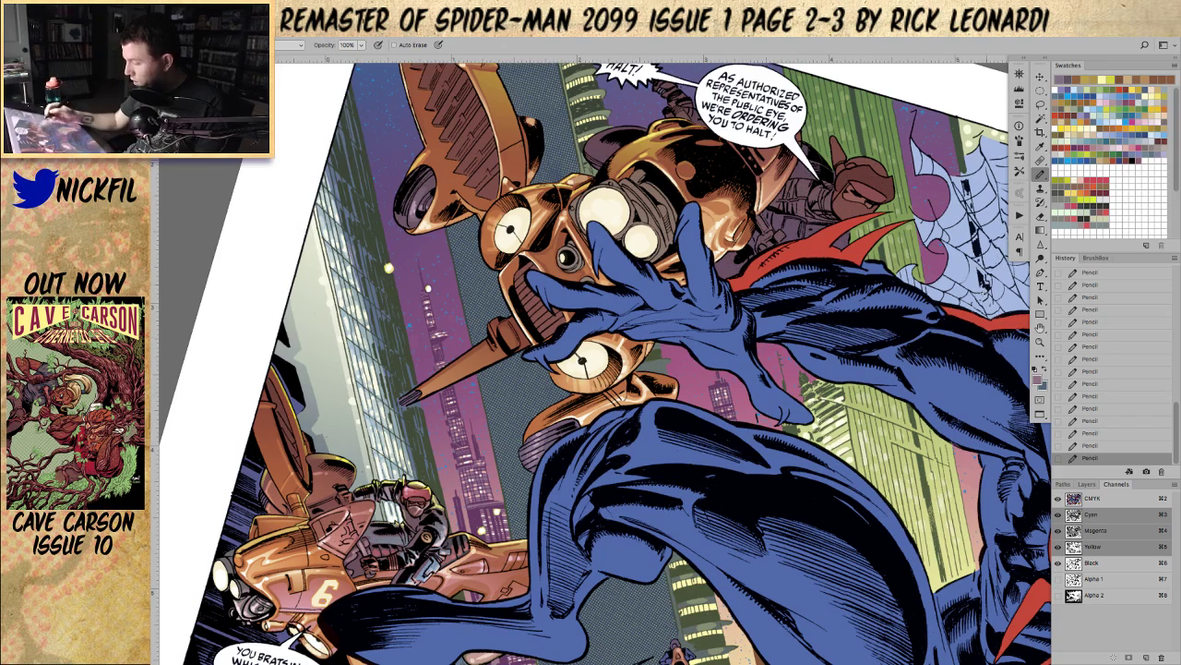
click(1040, 328)
mouse_move(695, 357)
mouse_down()
mouse_move(635, 498)
mouse_move(653, 492)
mouse_up()
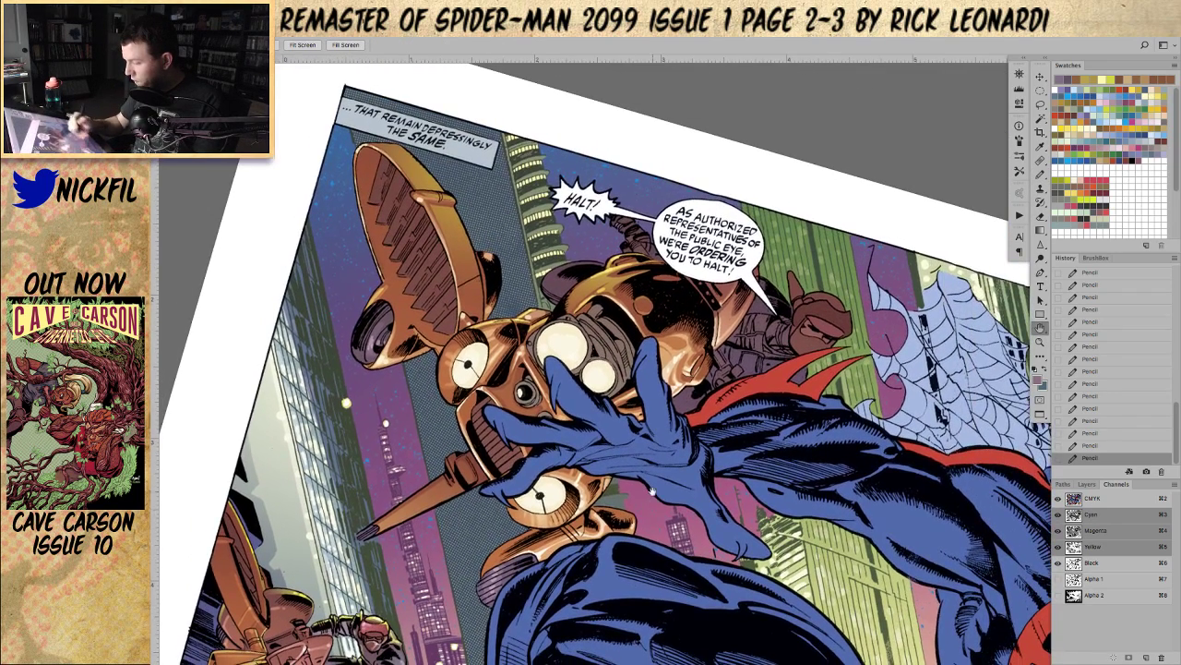
key(g)
alt+click(478, 425)
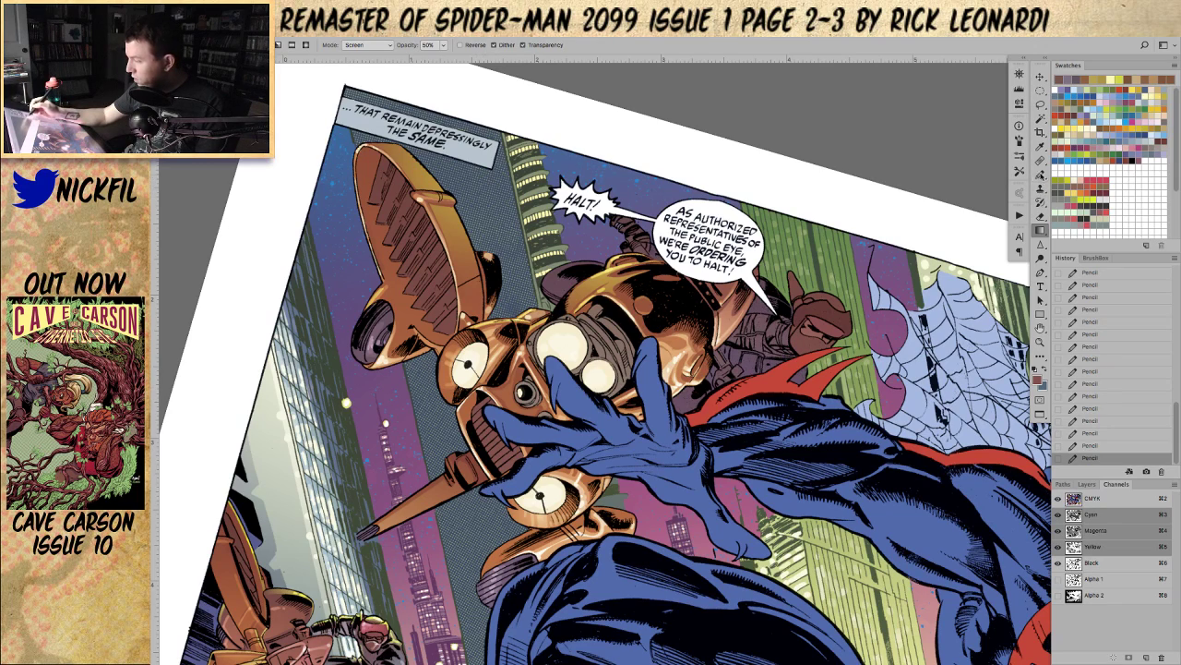
key(b)
alt+click(476, 410)
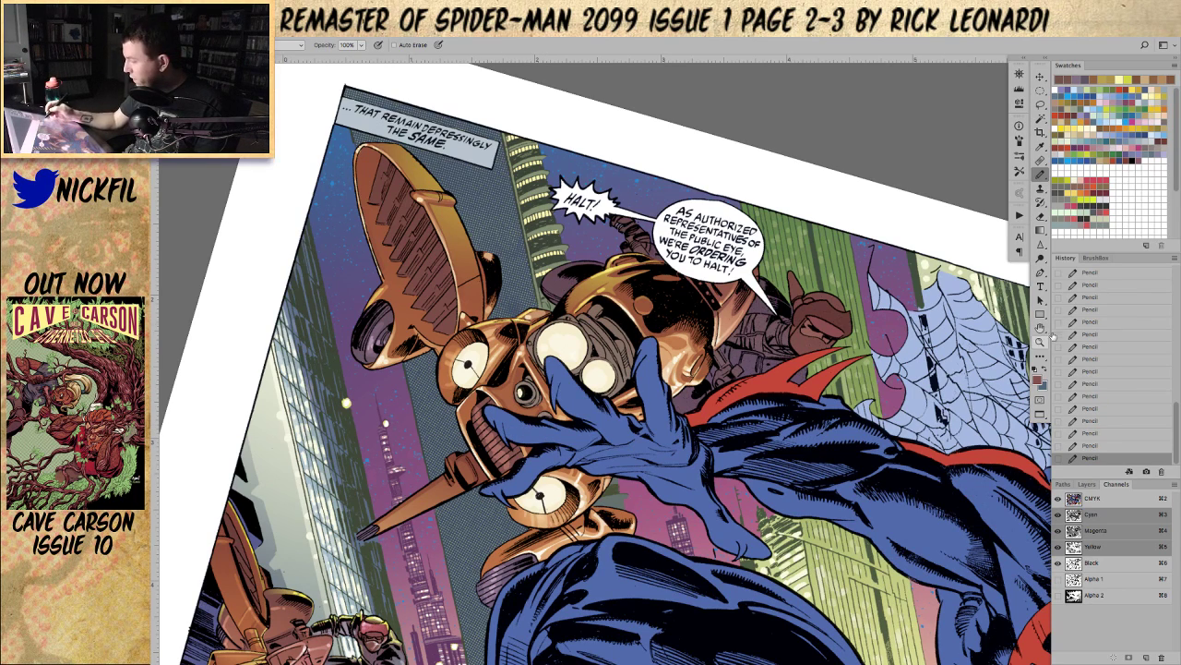
key(space)
drag(772, 474, 720, 528)
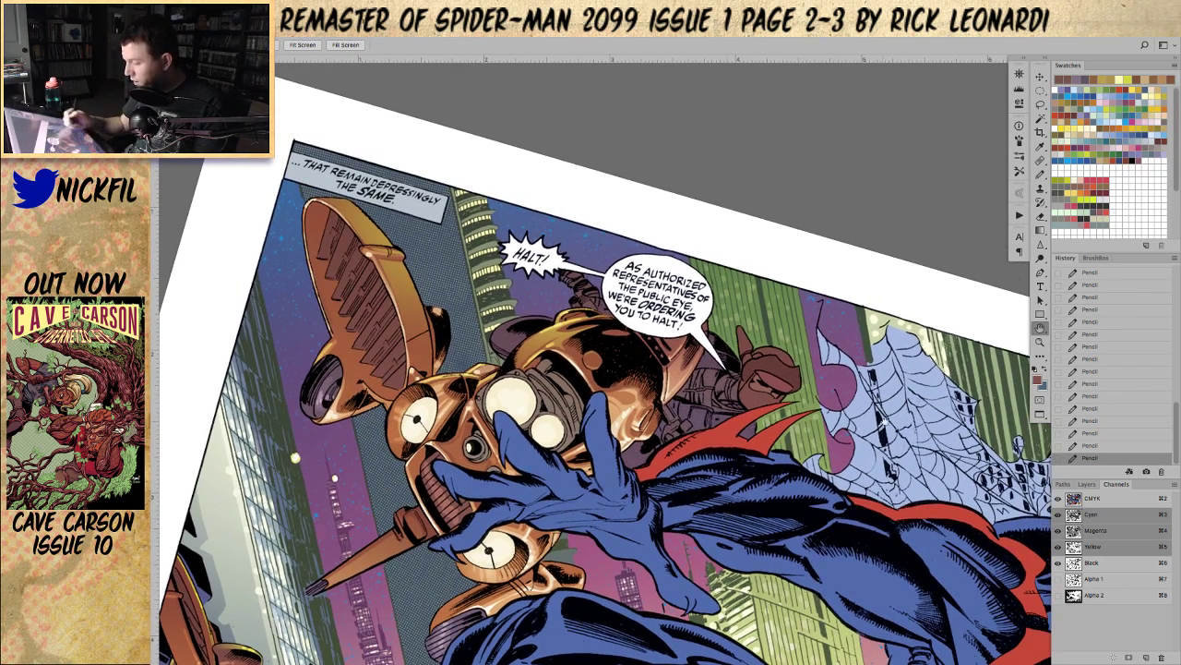
click(553, 386)
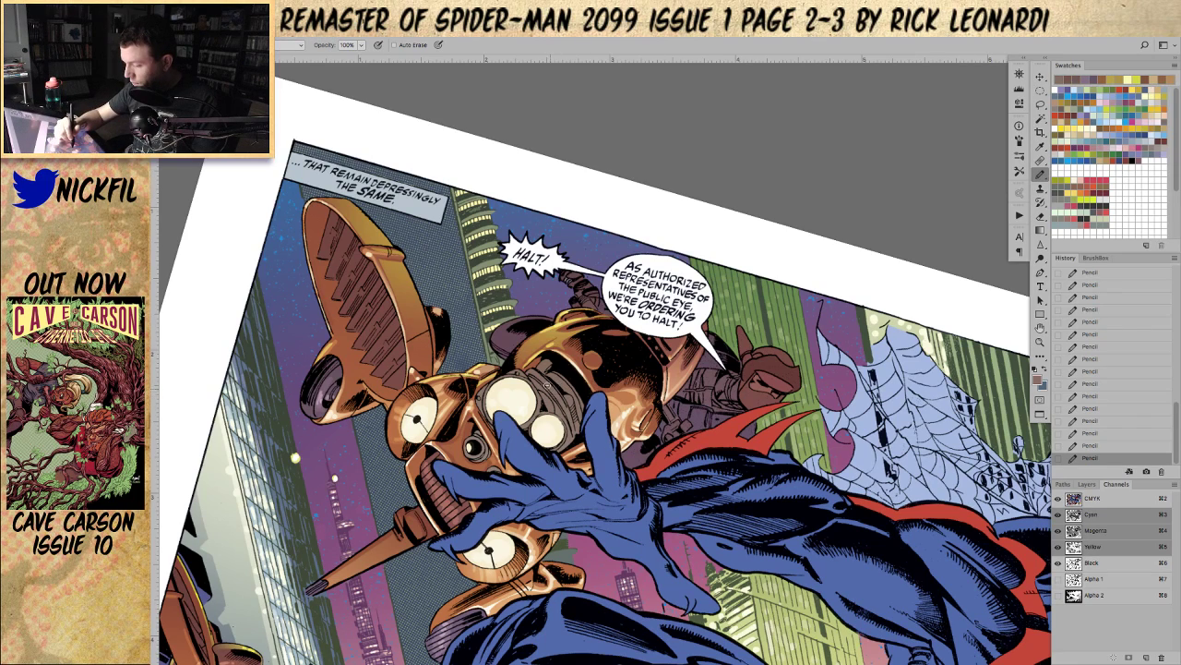
Step: Select the grey mechanical sections around the vehicle's headlights with the Magic Wand at tolerance 5
key(space)
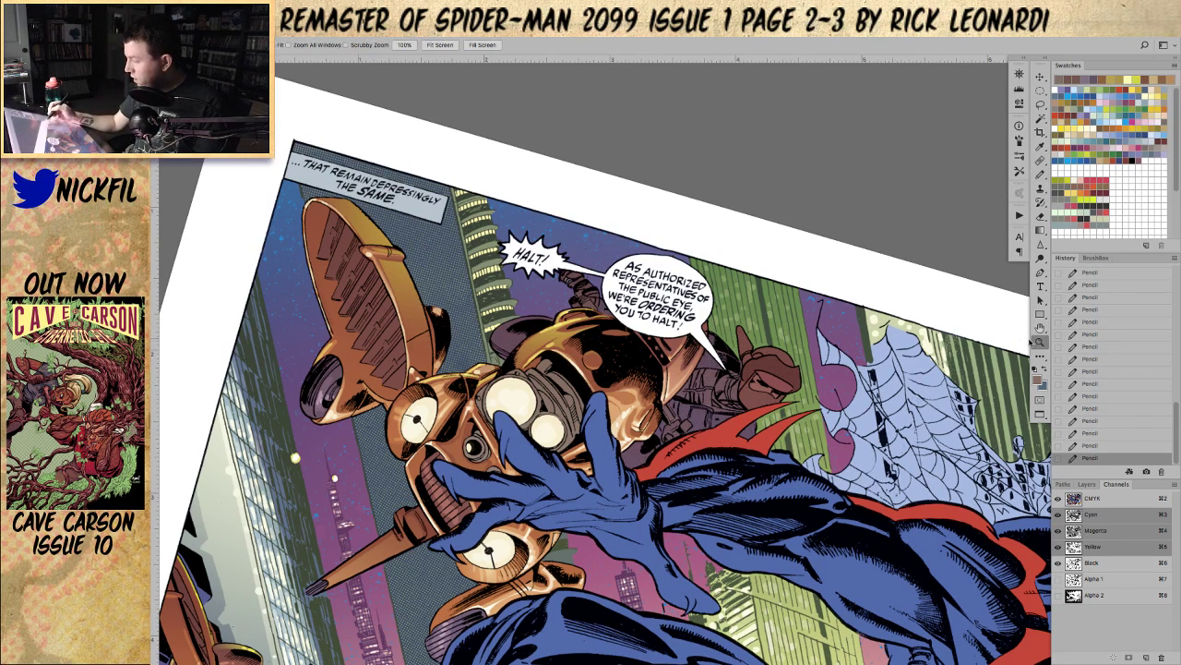
alt+click(660, 471)
alt+click(660, 470)
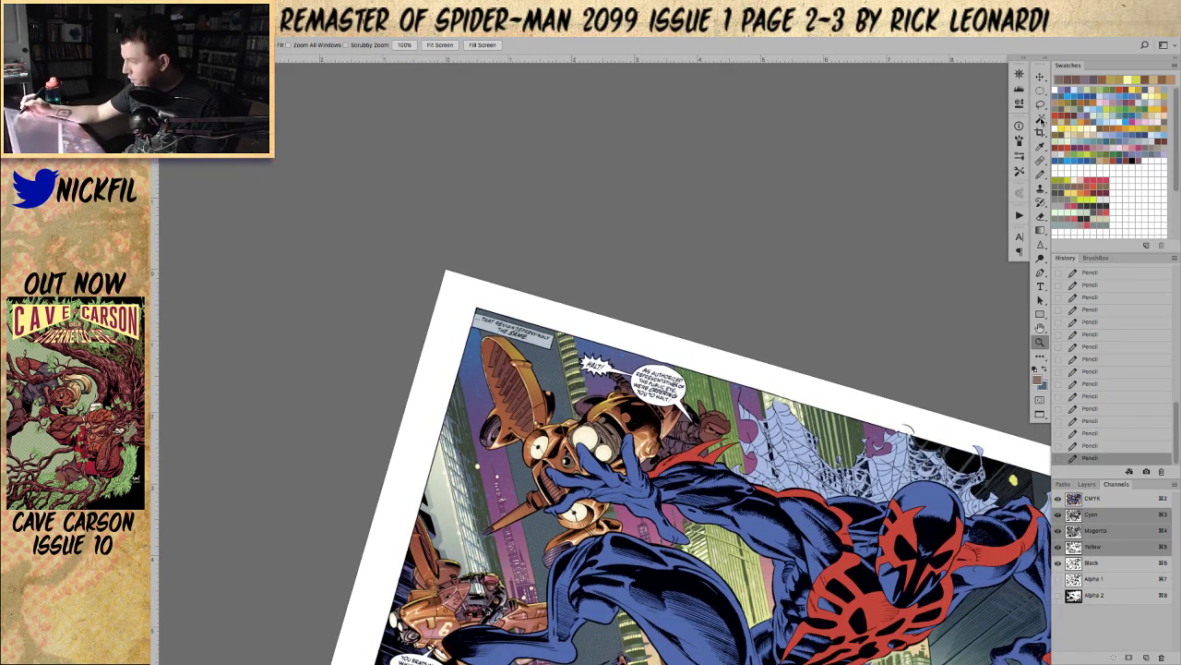
click(1040, 120)
click(610, 432)
click(605, 423)
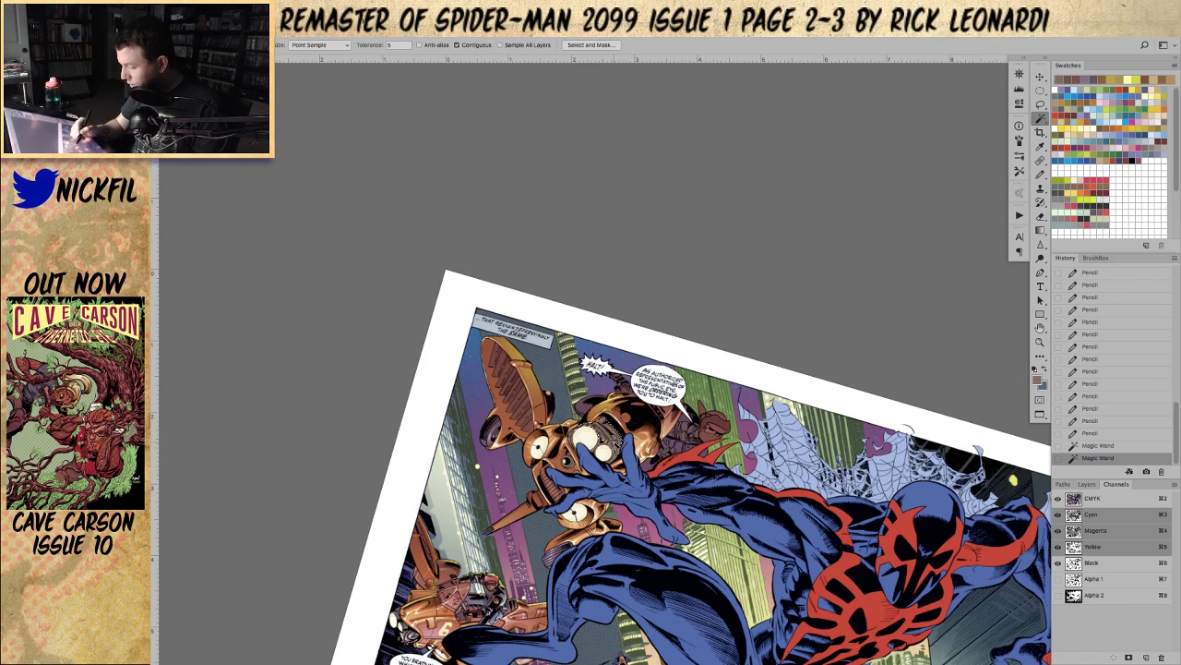
click(614, 438)
click(618, 446)
click(617, 452)
click(615, 457)
click(611, 461)
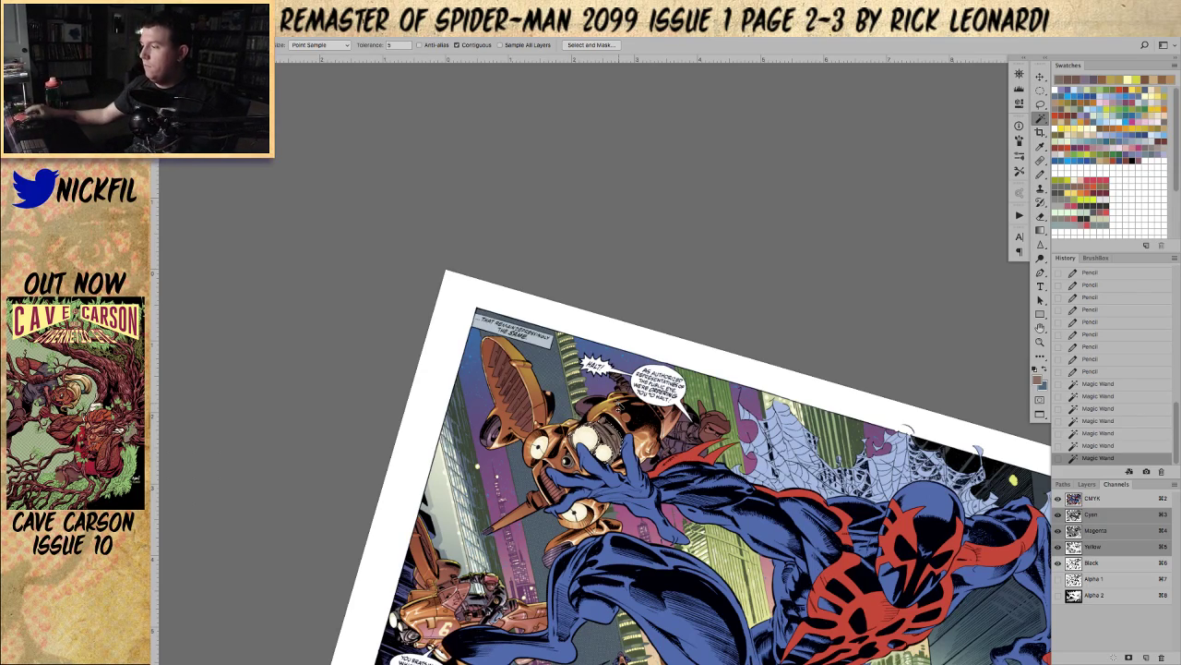
Step: Add the remaining small grey areas beside the large headlight to the Magic Wand selection
key(z)
click(603, 435)
click(603, 434)
click(603, 435)
click(603, 434)
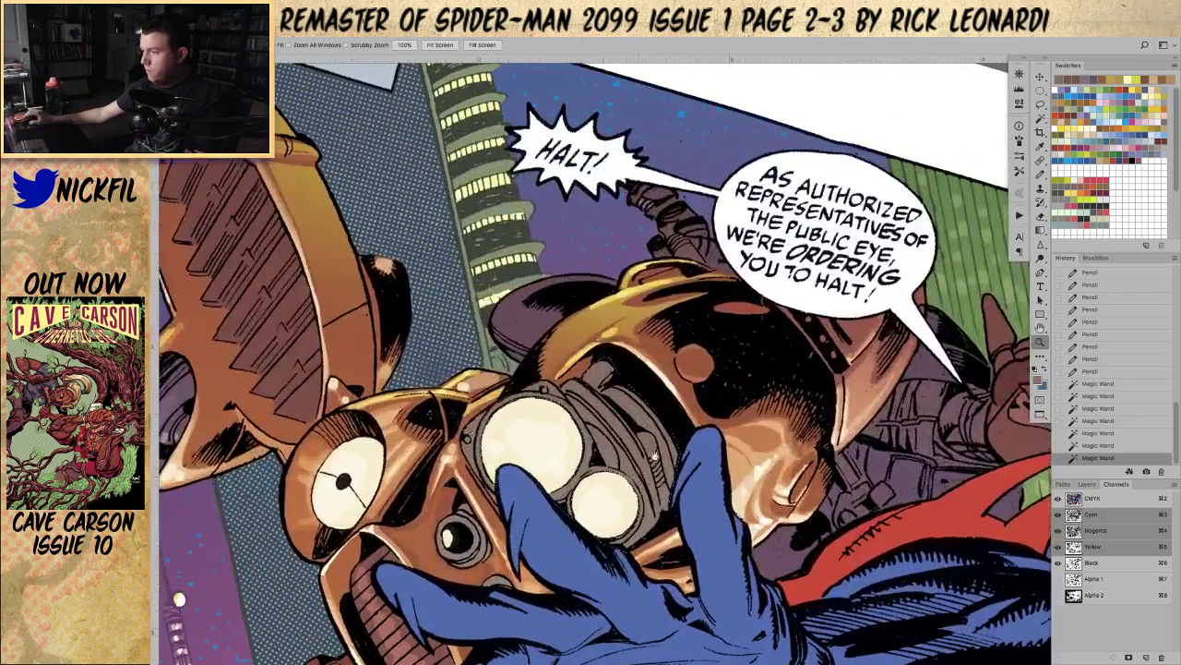
drag(655, 456, 696, 274)
key(w)
shift+click(528, 294)
shift+click(538, 318)
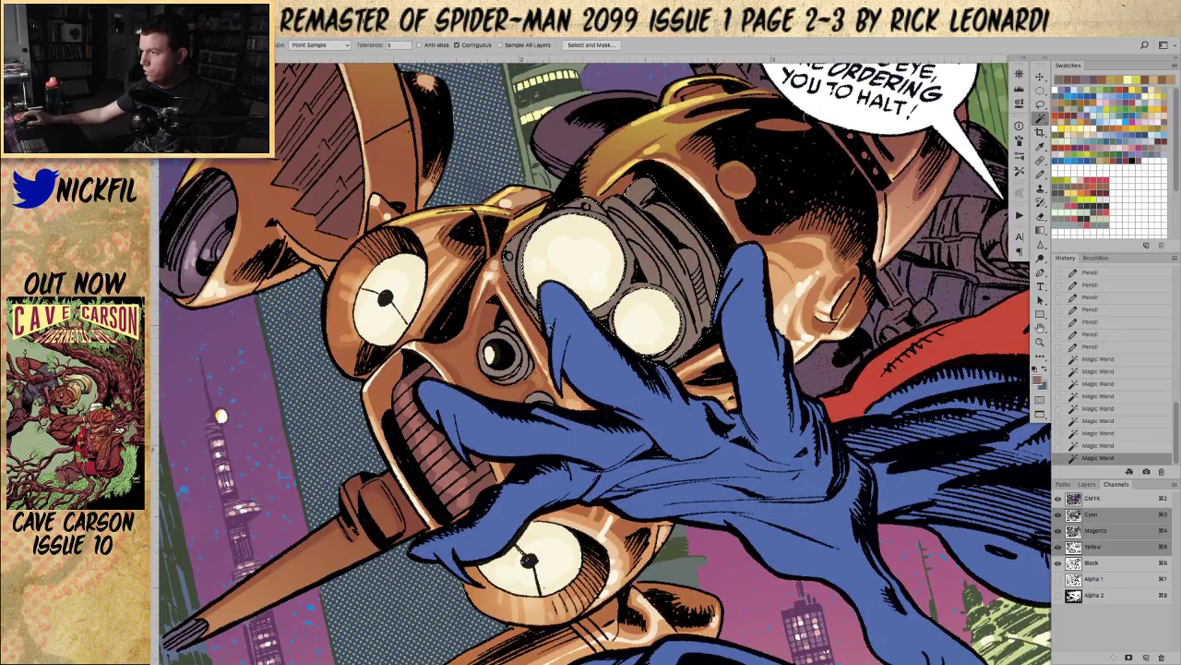
Step: Fill the selected mechanical parts around the headlights with the grey sampled from the lower vehicle's headlight housing, and clear the selection
mouse_move(474, 550)
mouse_down()
mouse_move(501, 338)
mouse_move(625, 206)
mouse_up()
key(b)
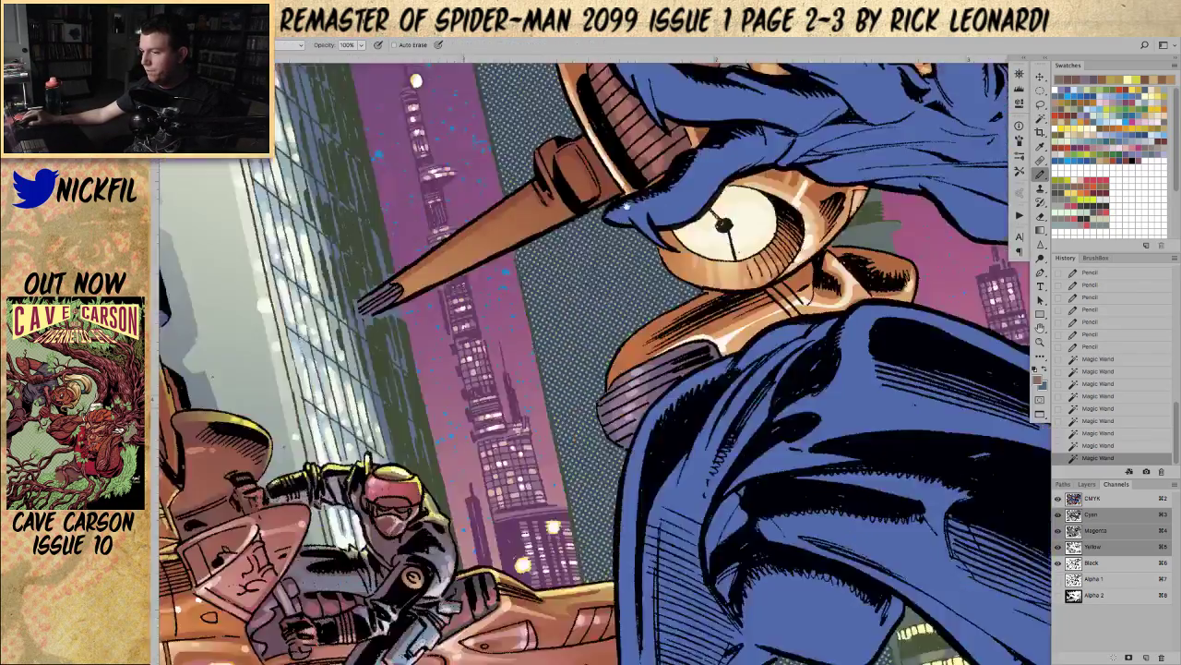
drag(352, 601, 550, 303)
alt+click(242, 381)
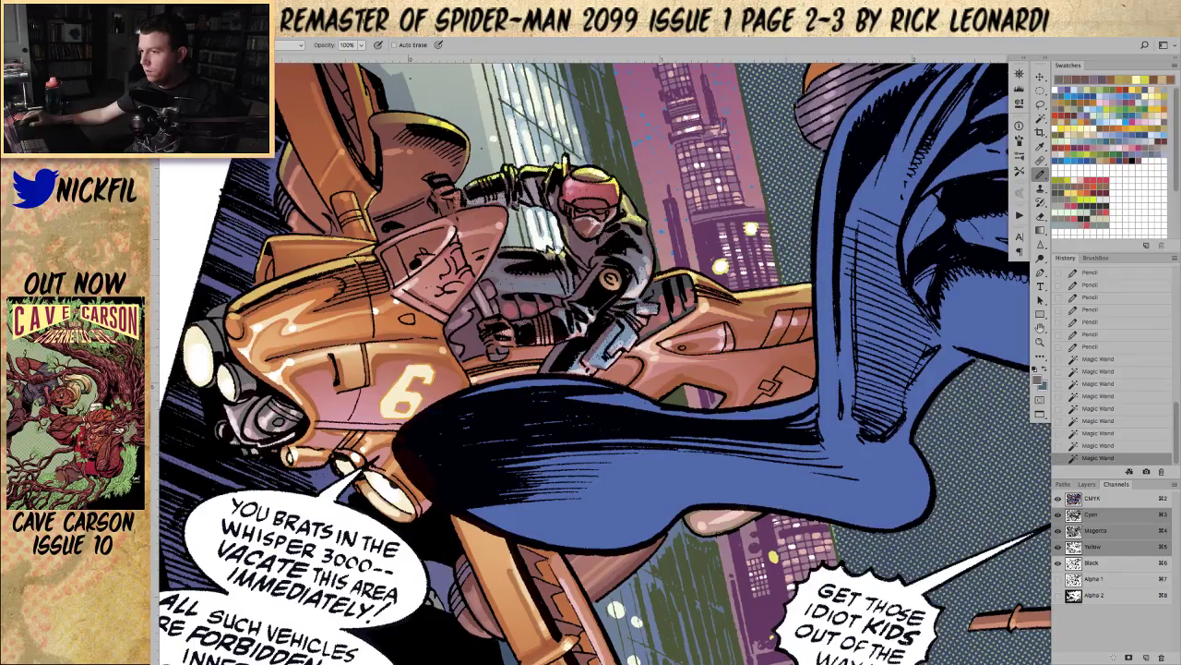
drag(813, 87, 465, 627)
drag(699, 159, 570, 401)
key(alt+BackSpace)
key(ctrl+d)
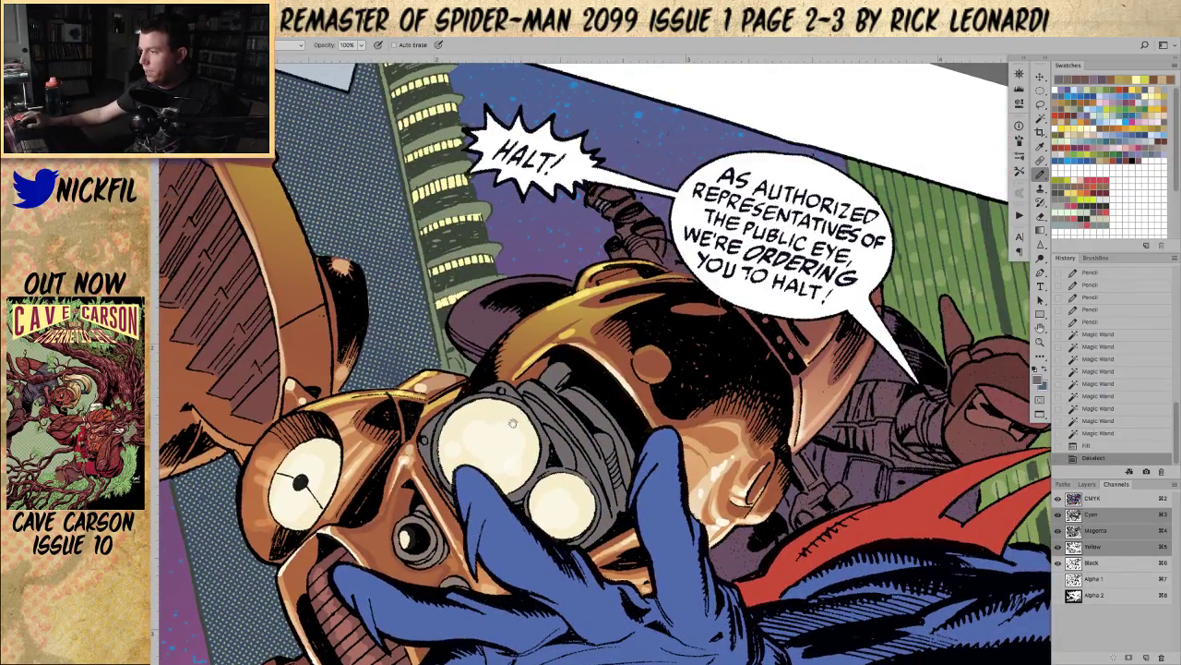
Step: Select the rings around the small round lens above the mouth grille, fill them with the sampled grey, and deselect
scroll(600, 360, down, 5)
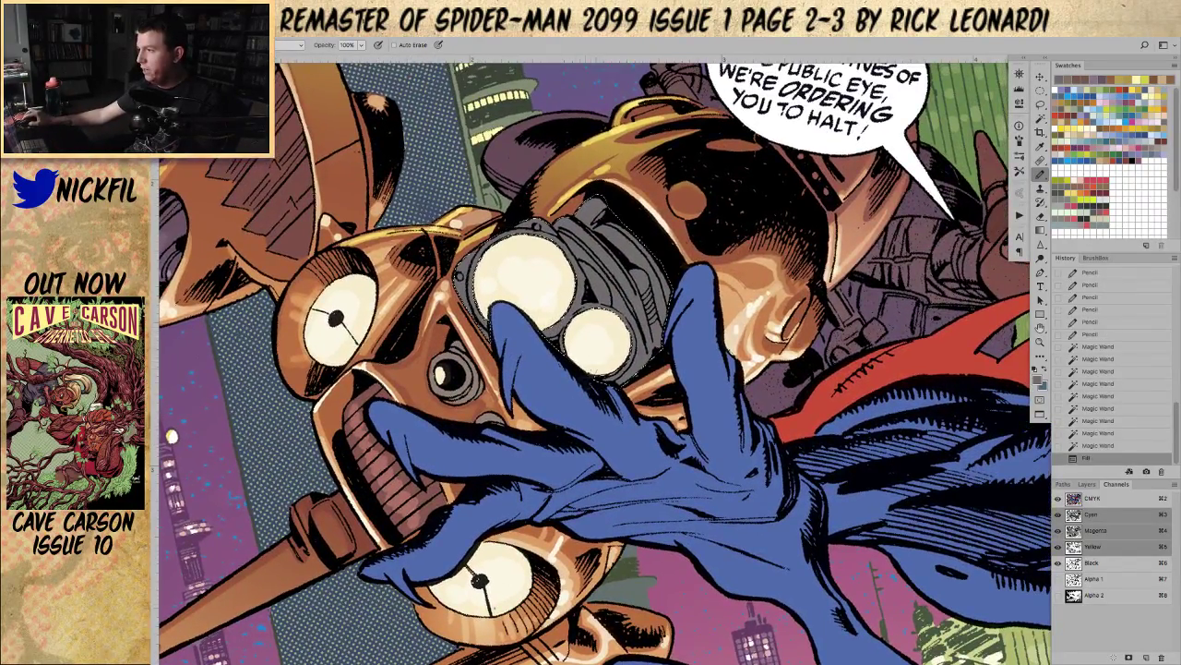
key(w)
click(457, 392)
shift+click(439, 374)
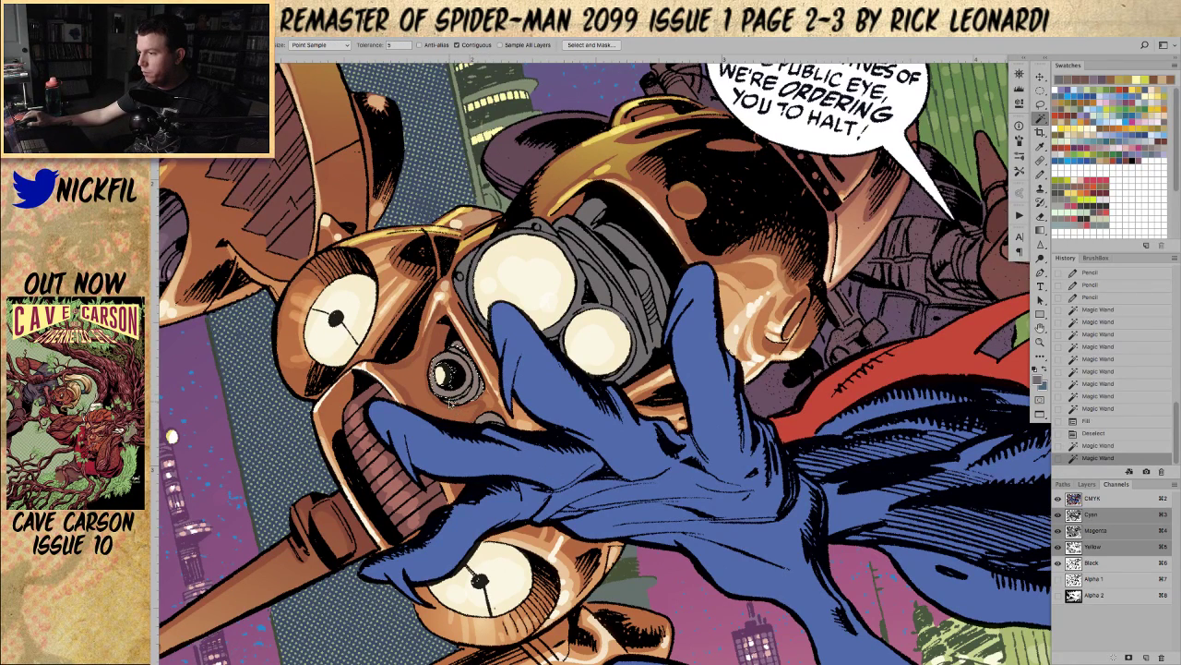
shift+click(448, 372)
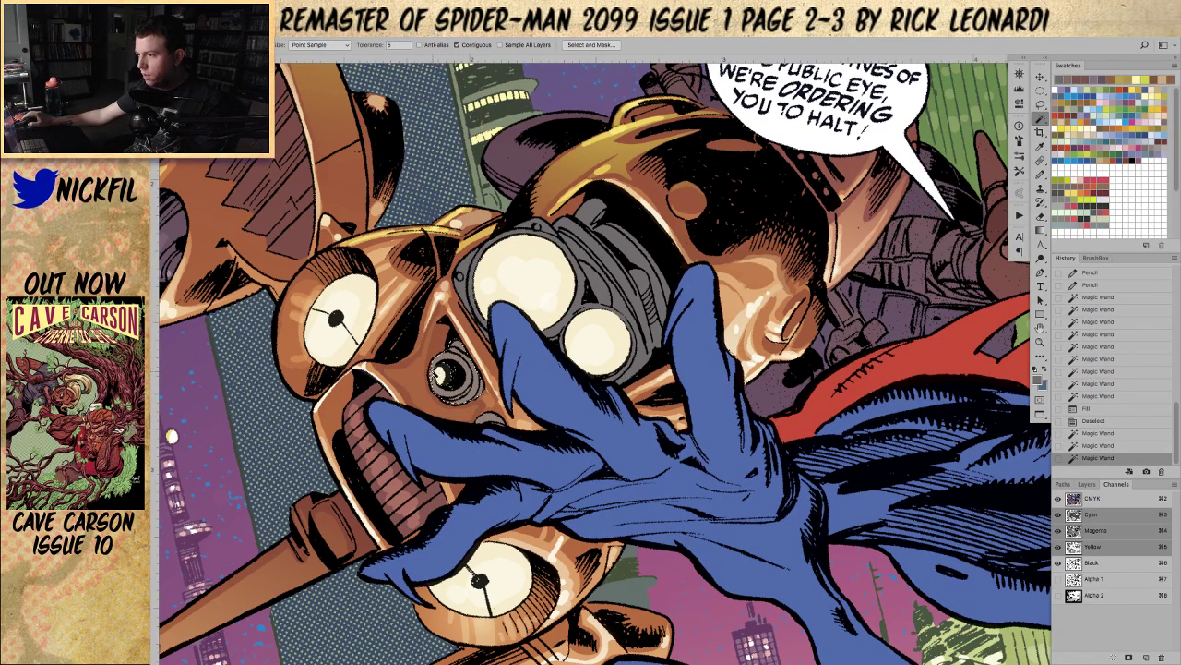
shift+click(439, 366)
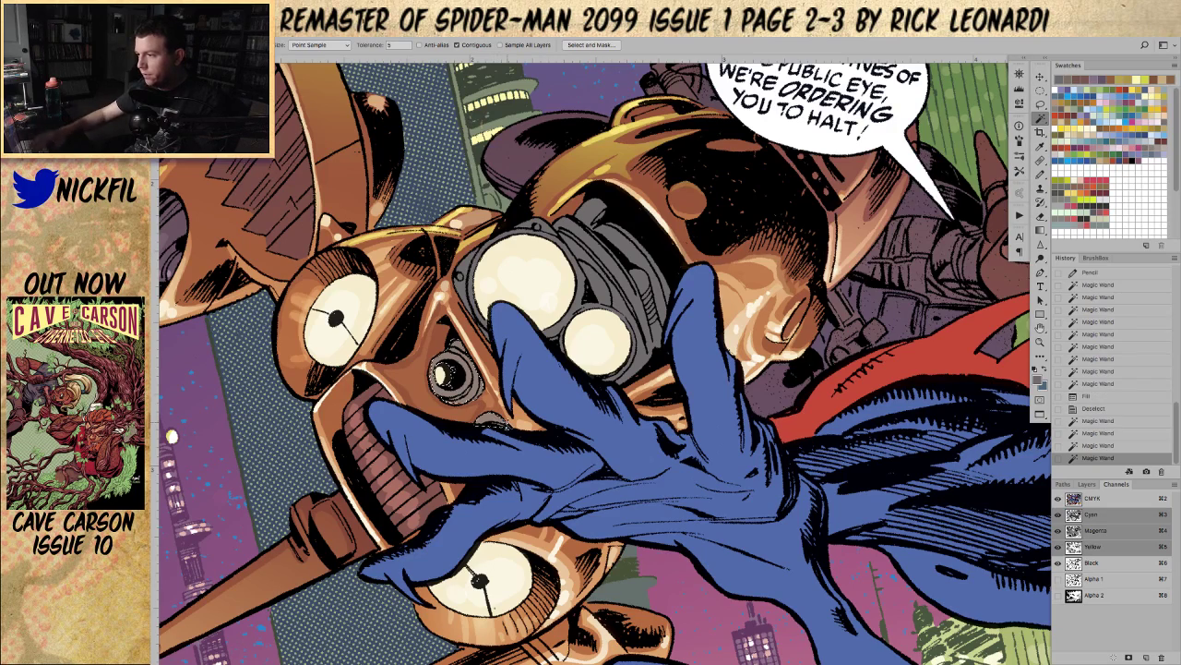
key(alt+BackSpace)
key(ctrl+d)
Step: Touch up the rim and outer rings of the small lens above the grille with grey Pencil strokes
key(z)
click(454, 386)
key(b)
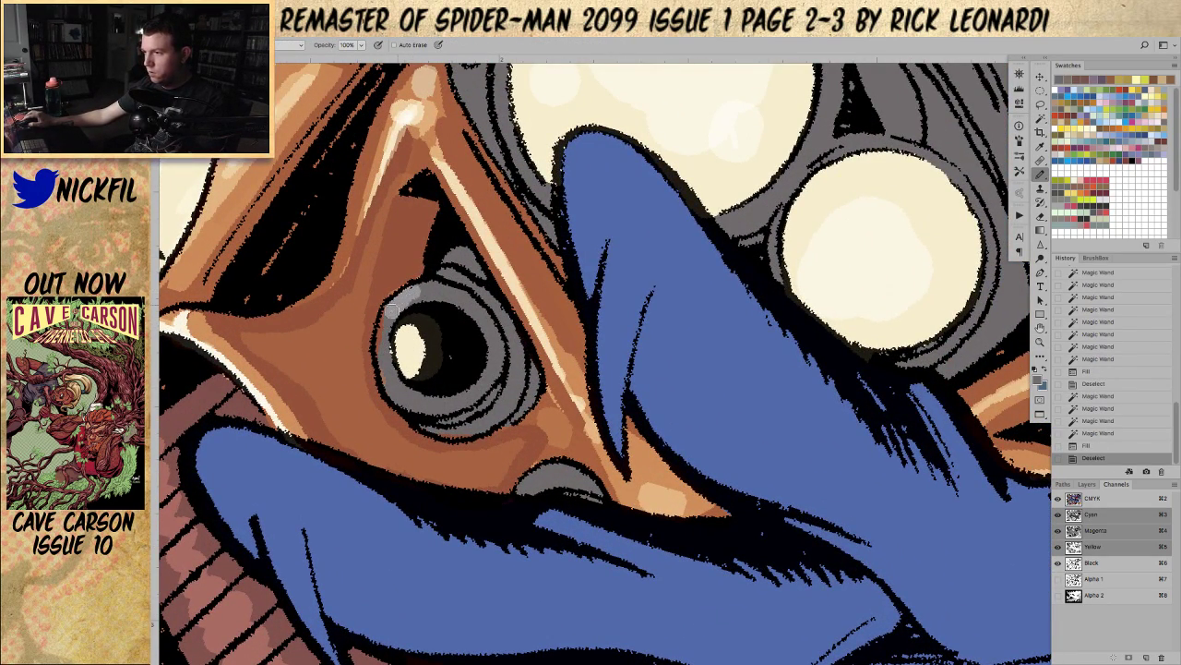
click(295, 44)
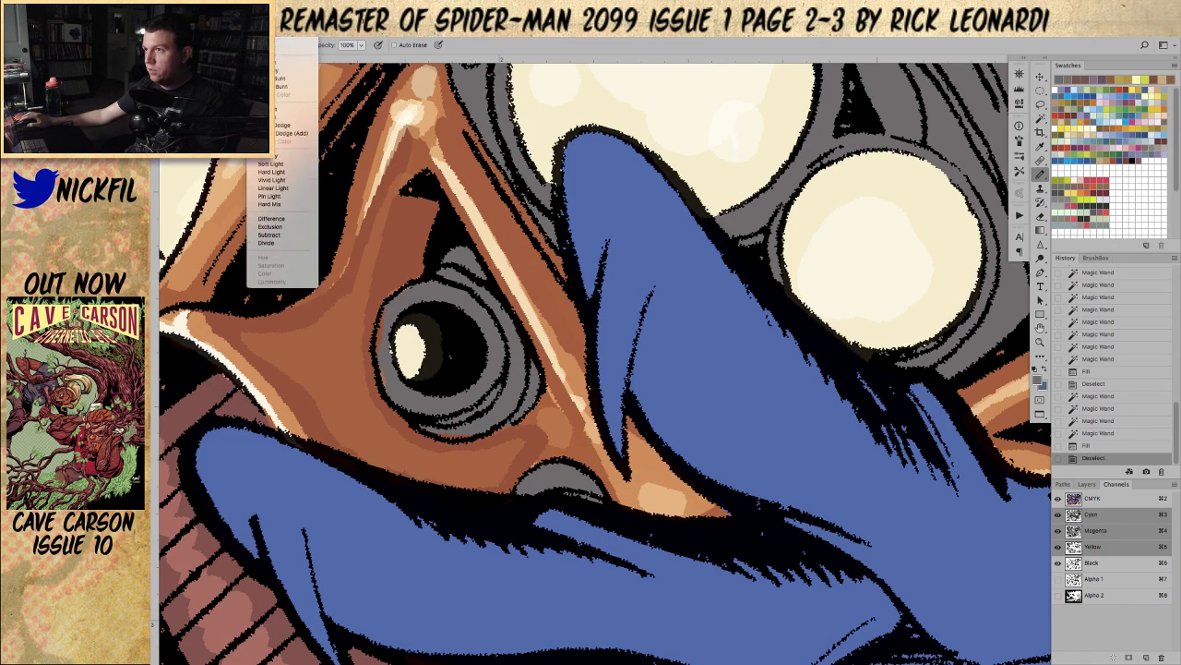
click(296, 39)
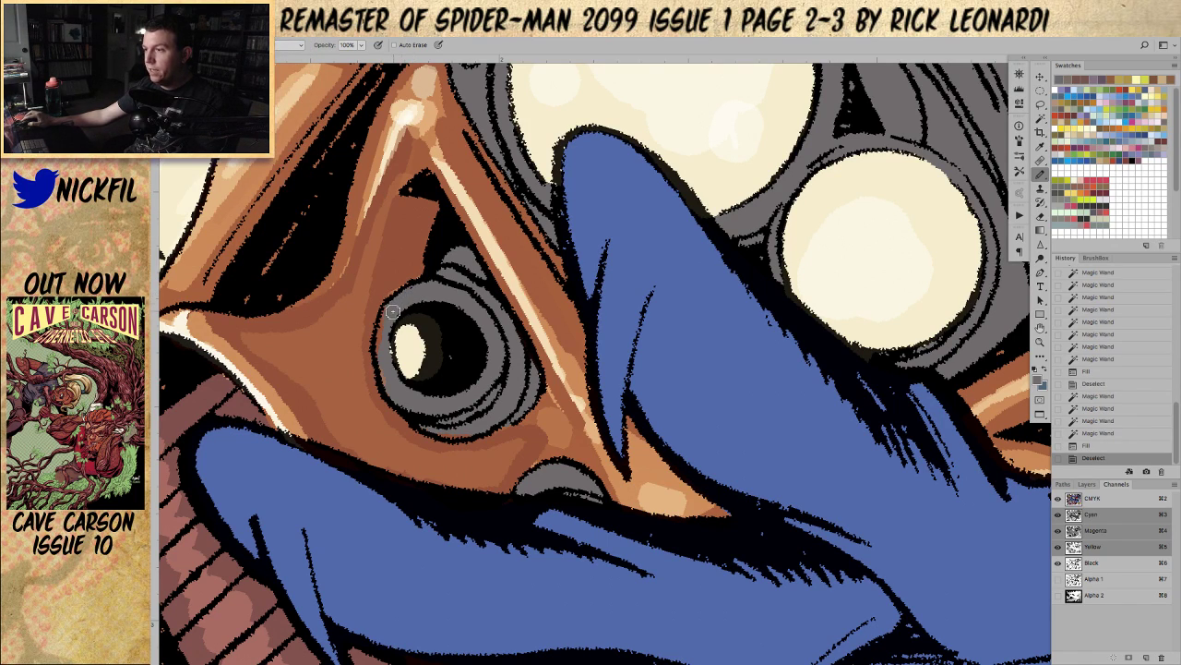
drag(387, 377, 410, 414)
drag(414, 417, 475, 423)
scroll(475, 423, down, 4)
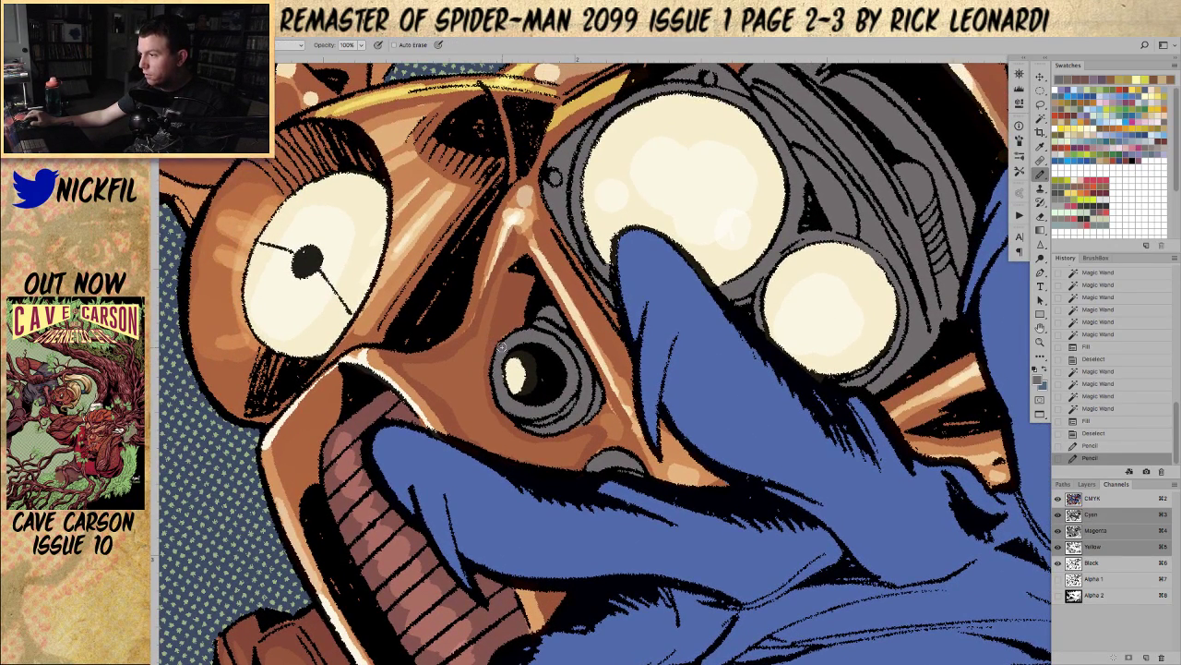
drag(501, 346, 596, 392)
drag(535, 430, 545, 429)
Step: Select the grey headlight machinery and the small lens housing with the Magic Wand
key(z)
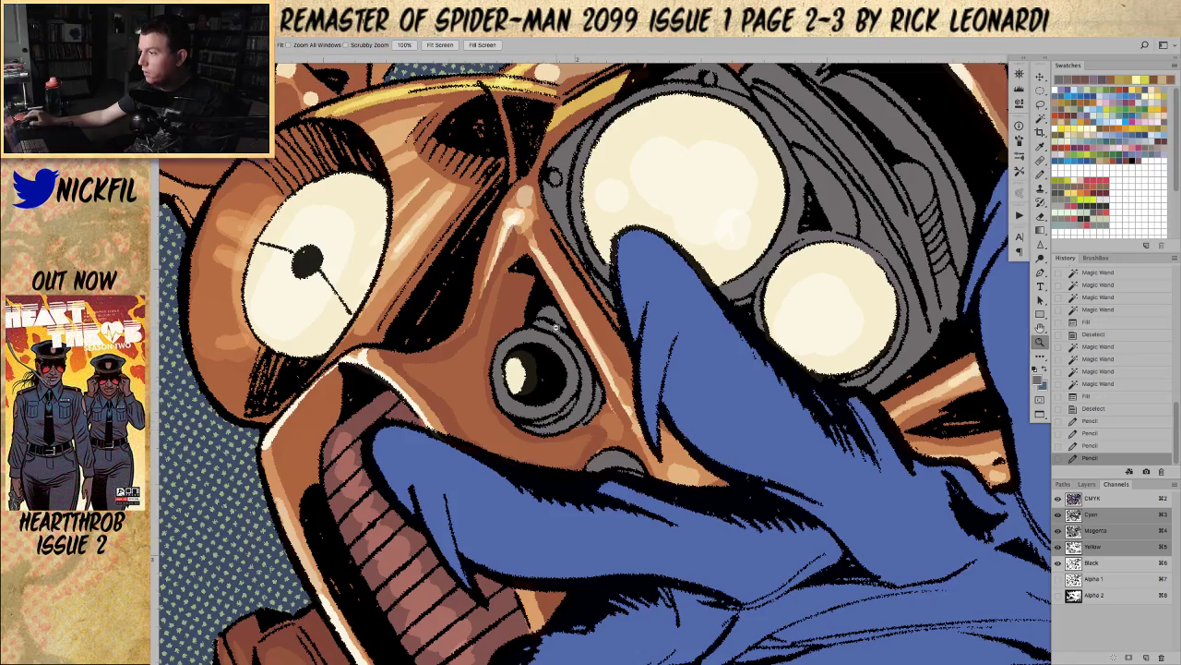
alt+click(543, 342)
mouse_move(650, 288)
mouse_down()
mouse_move(522, 447)
mouse_move(560, 435)
mouse_up()
alt+click(565, 432)
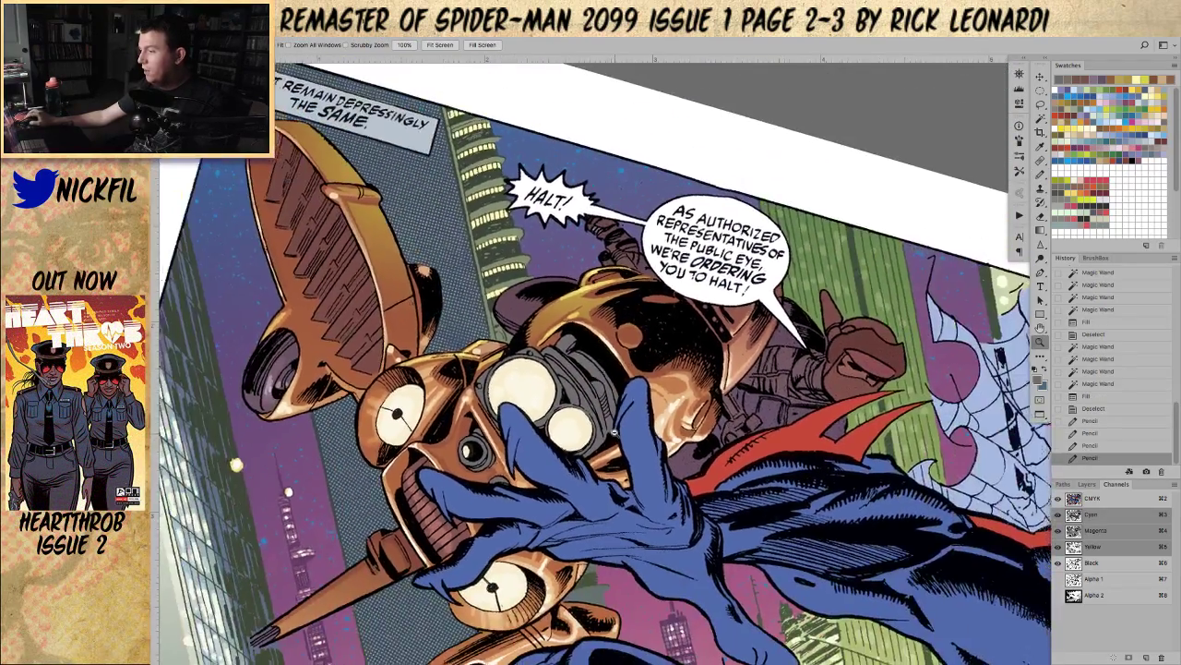
alt+click(603, 414)
alt+click(603, 415)
key(w)
click(603, 430)
drag(575, 502, 557, 425)
shift+click(528, 367)
drag(563, 515, 518, 369)
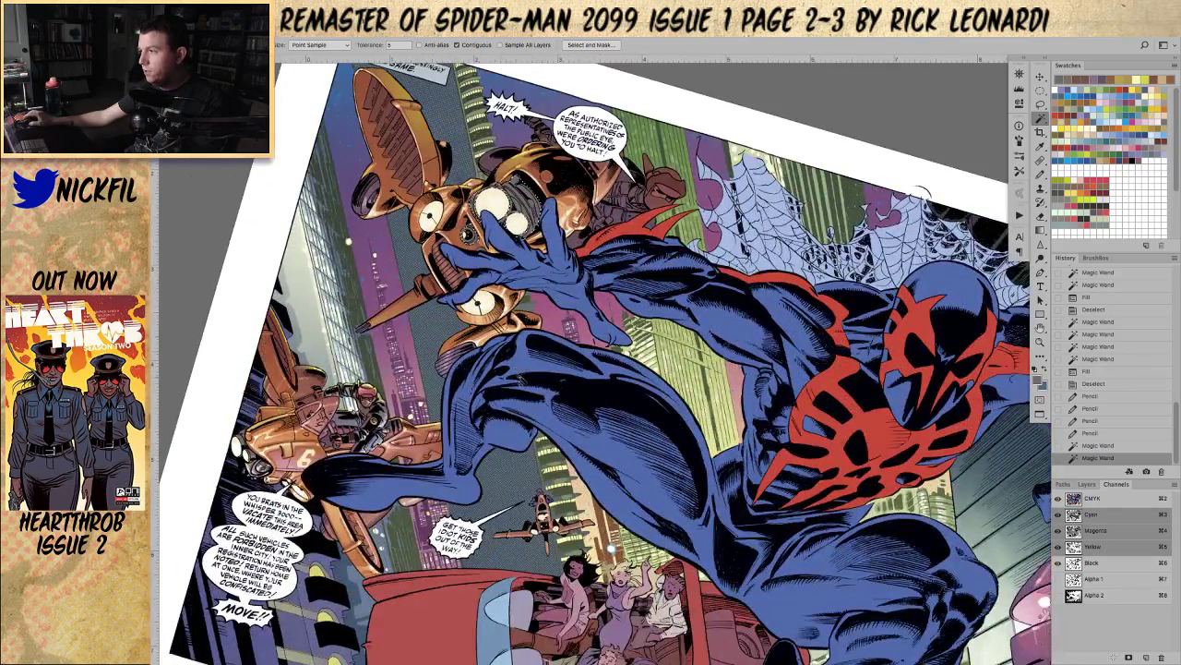
Step: Rotate the canvas view back to level and frame the orange vehicle's face and Spider-Man's hand
alt+click(506, 393)
alt+click(506, 406)
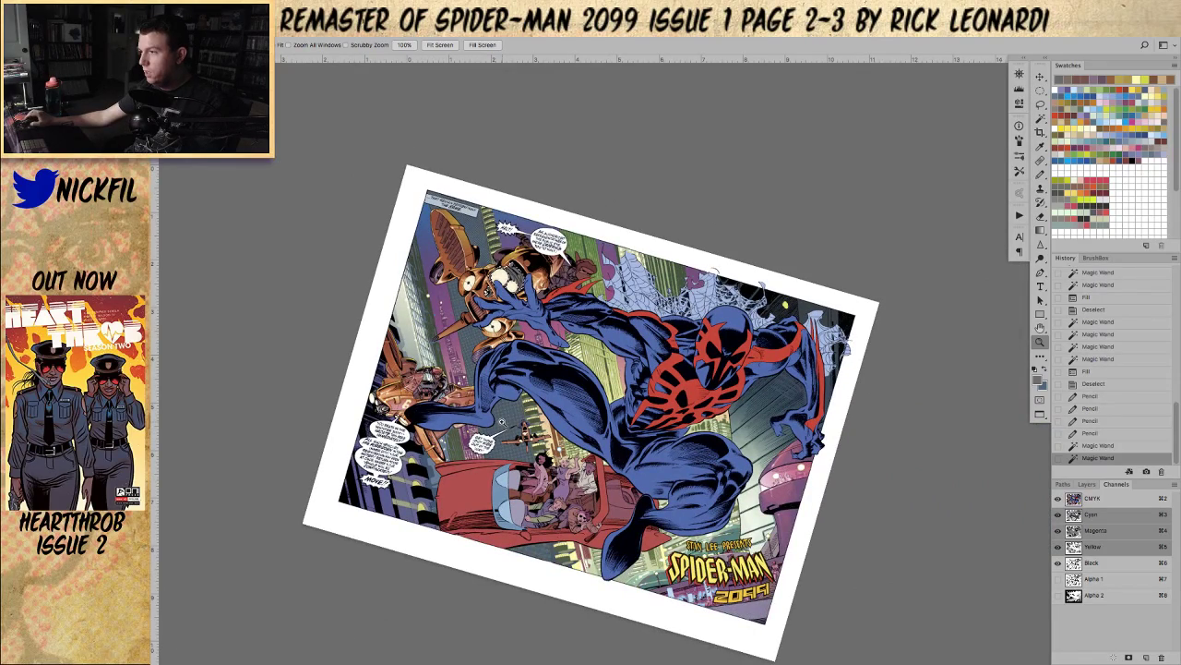
key(r)
drag(607, 512, 648, 573)
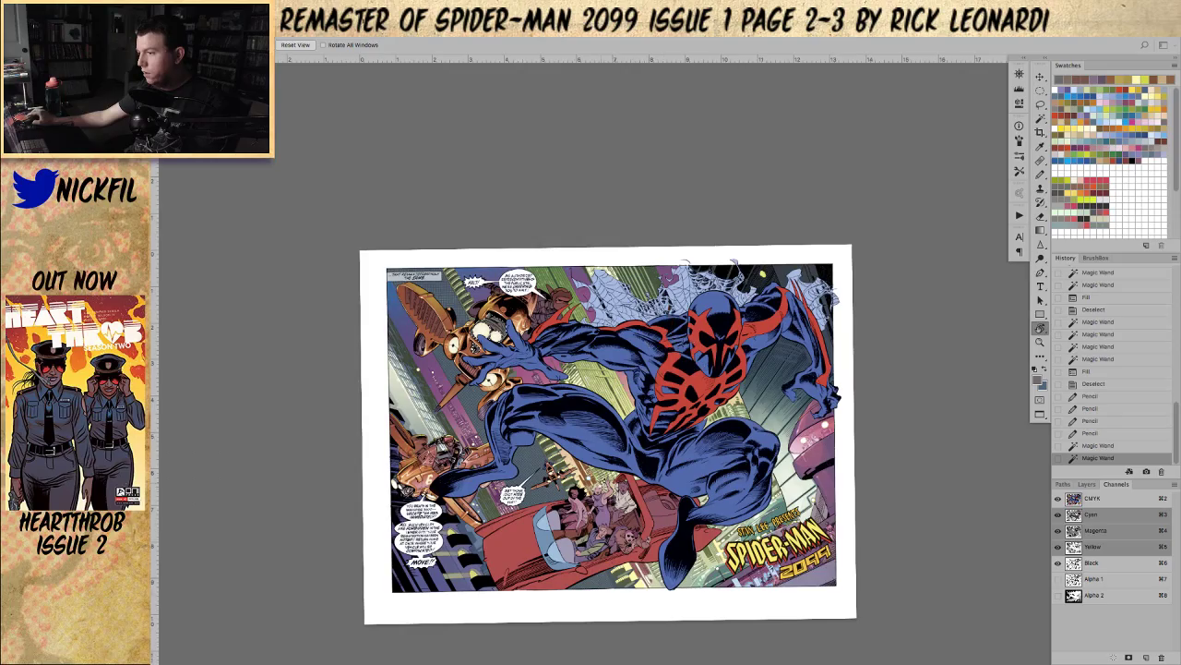
key(z)
click(453, 292)
drag(617, 501, 519, 483)
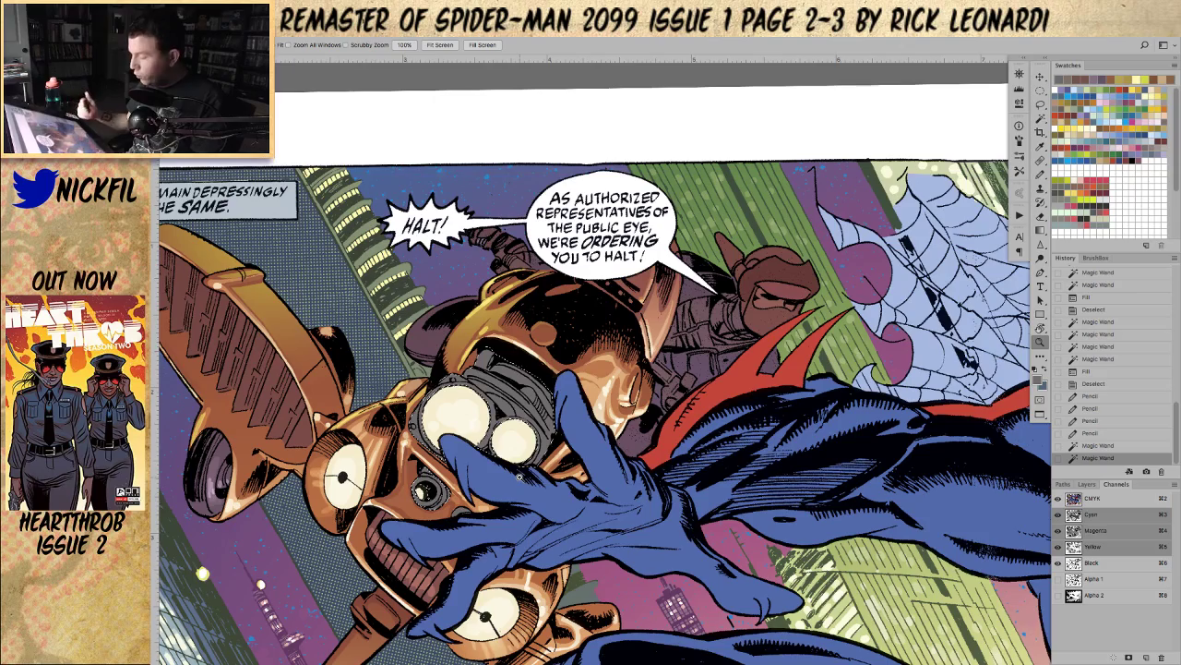
click(1042, 329)
key(h)
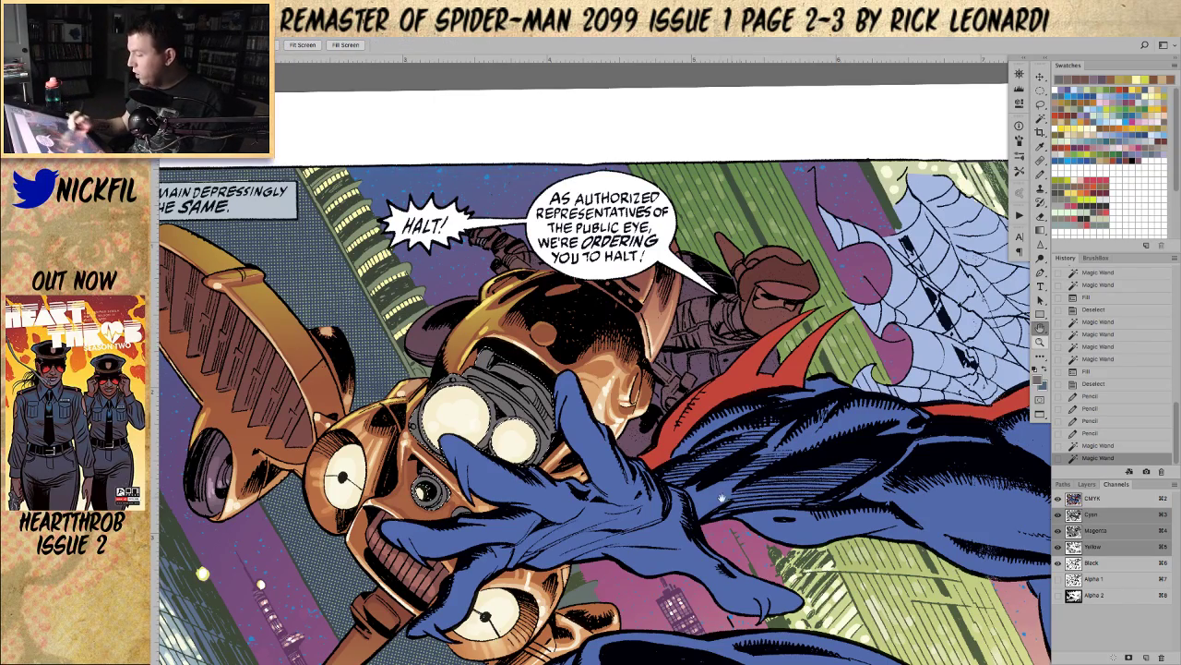
drag(715, 477, 696, 390)
Step: Try Pencil strokes in another blend mode on the large headlight's rim and small lens, and revert to the Magic Wand selection
click(1041, 172)
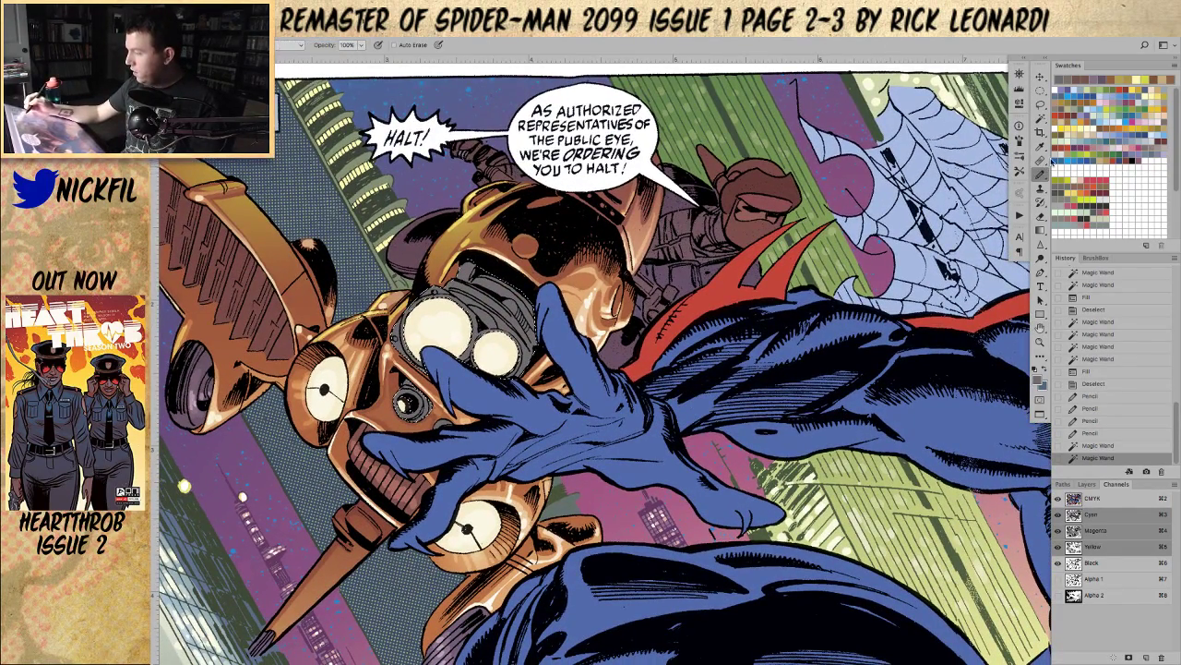
click(252, 33)
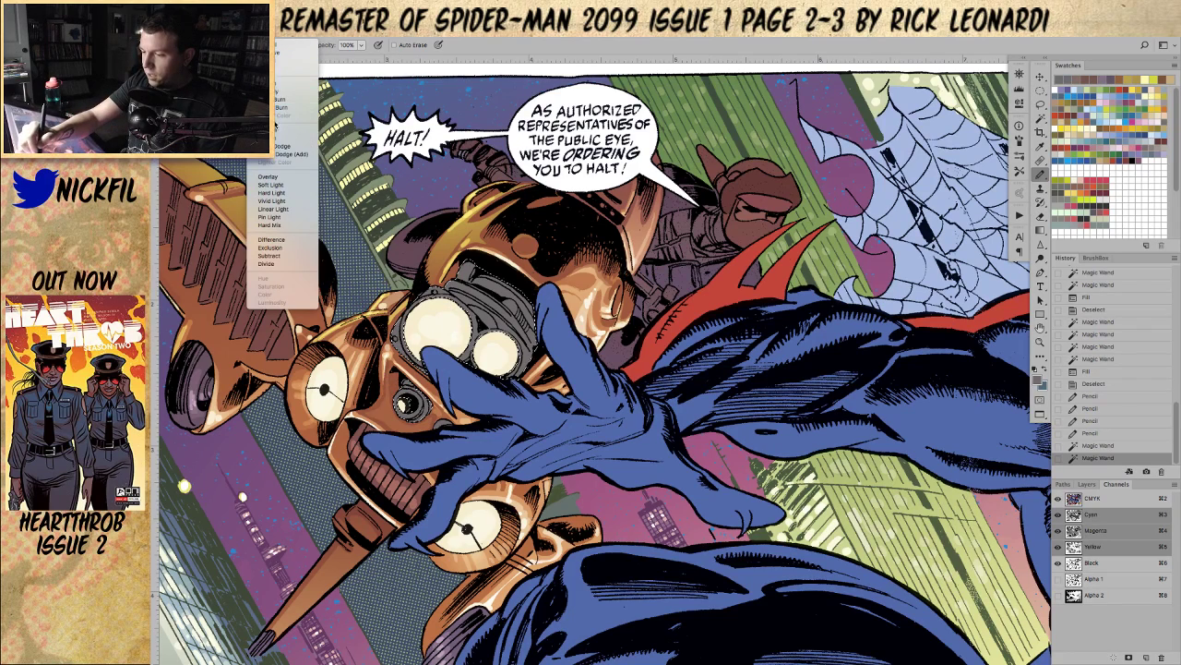
click(282, 198)
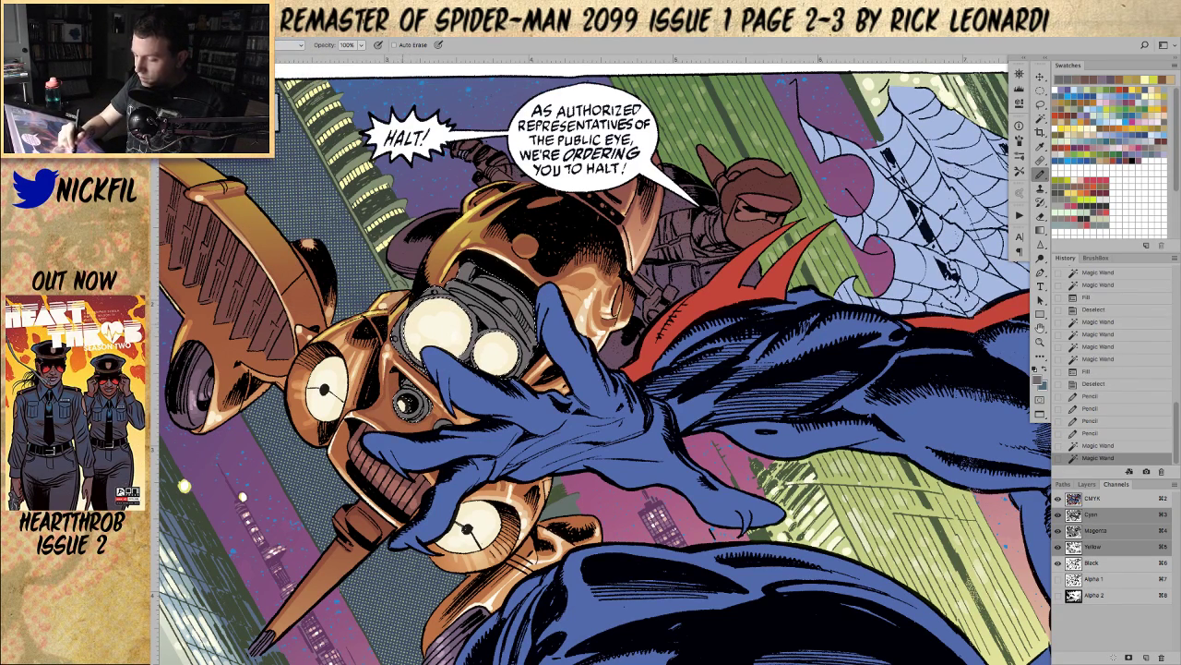
drag(406, 319, 401, 354)
drag(415, 407, 399, 402)
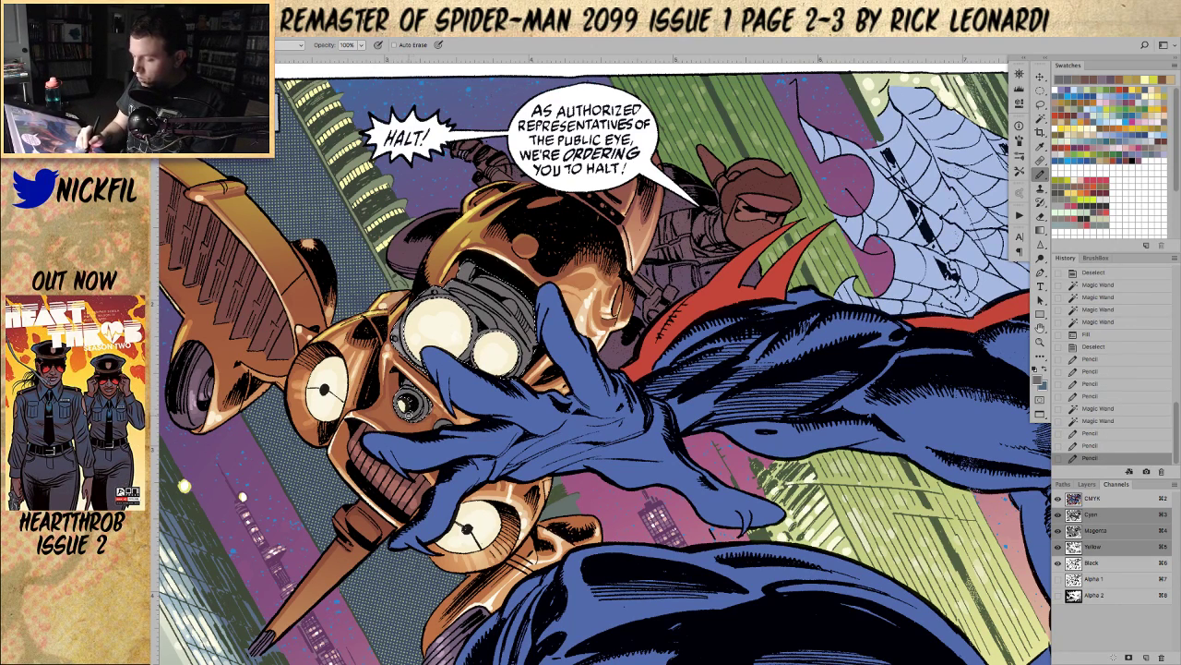
click(1041, 342)
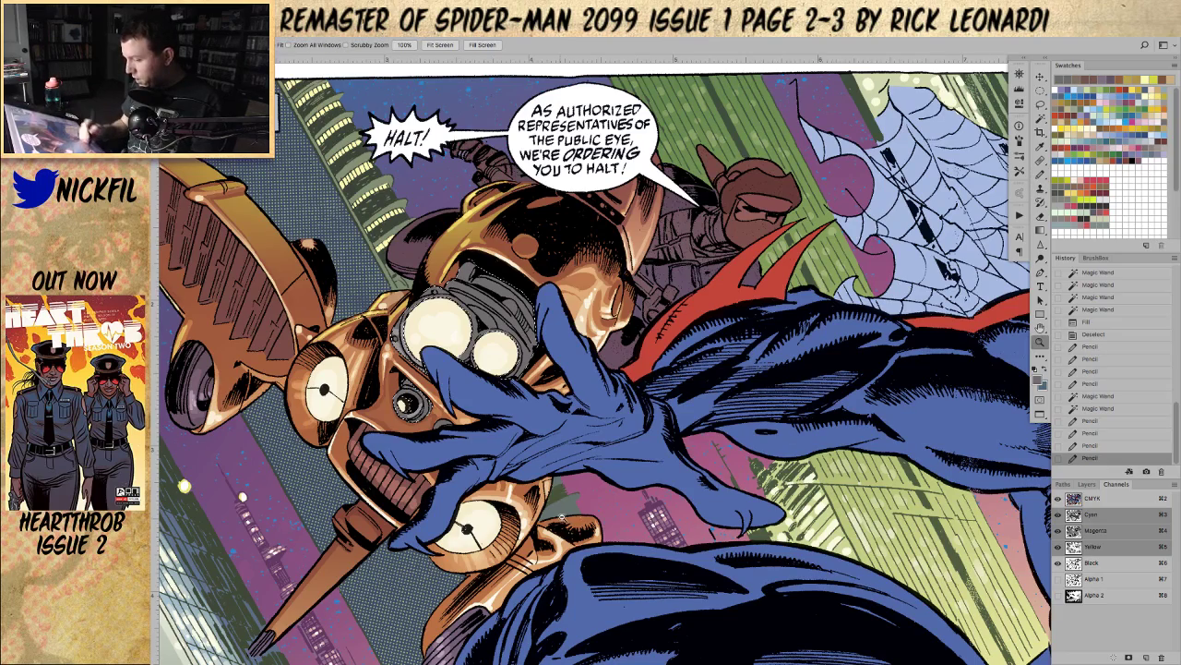
alt+click(563, 518)
alt+click(564, 518)
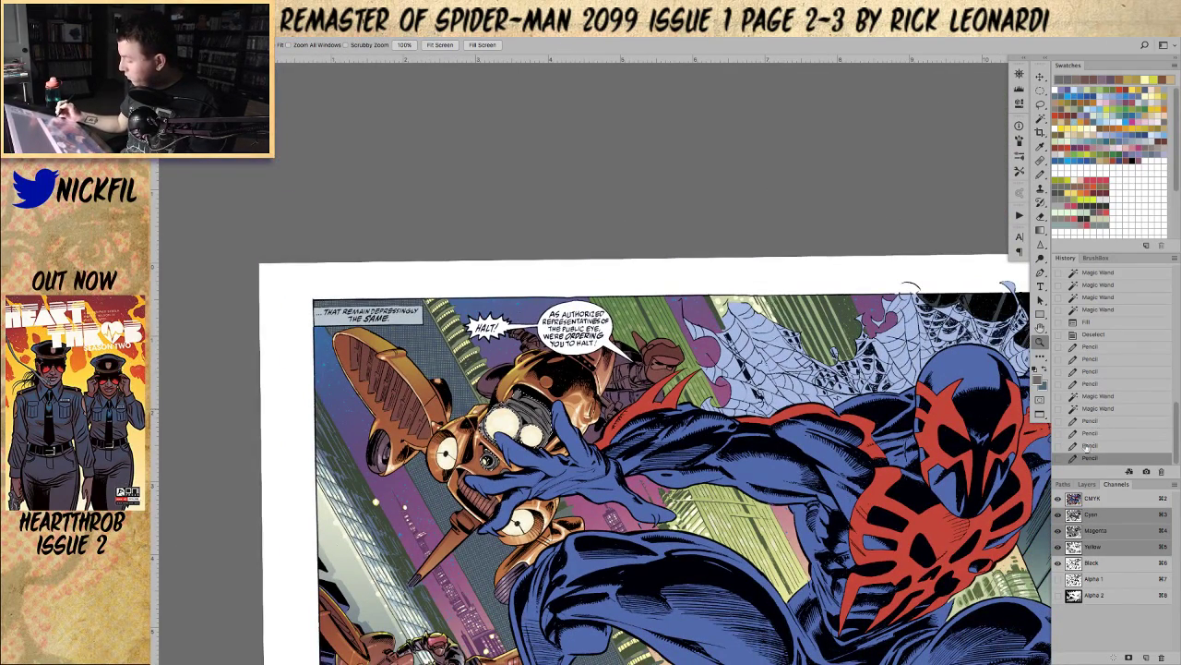
click(1098, 408)
Step: Sample the pale pink highlight colour from the lower vehicle for the Pencil and return to the upper vehicle's headlights
click(1042, 231)
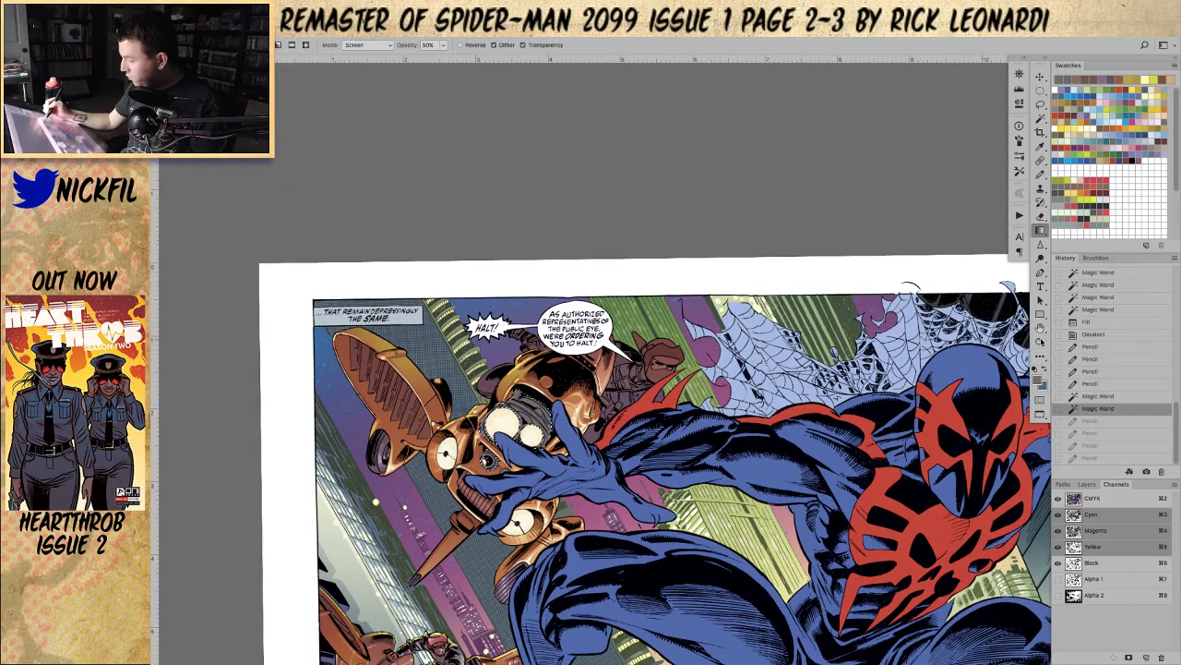
click(1041, 343)
click(1040, 328)
drag(546, 585, 605, 378)
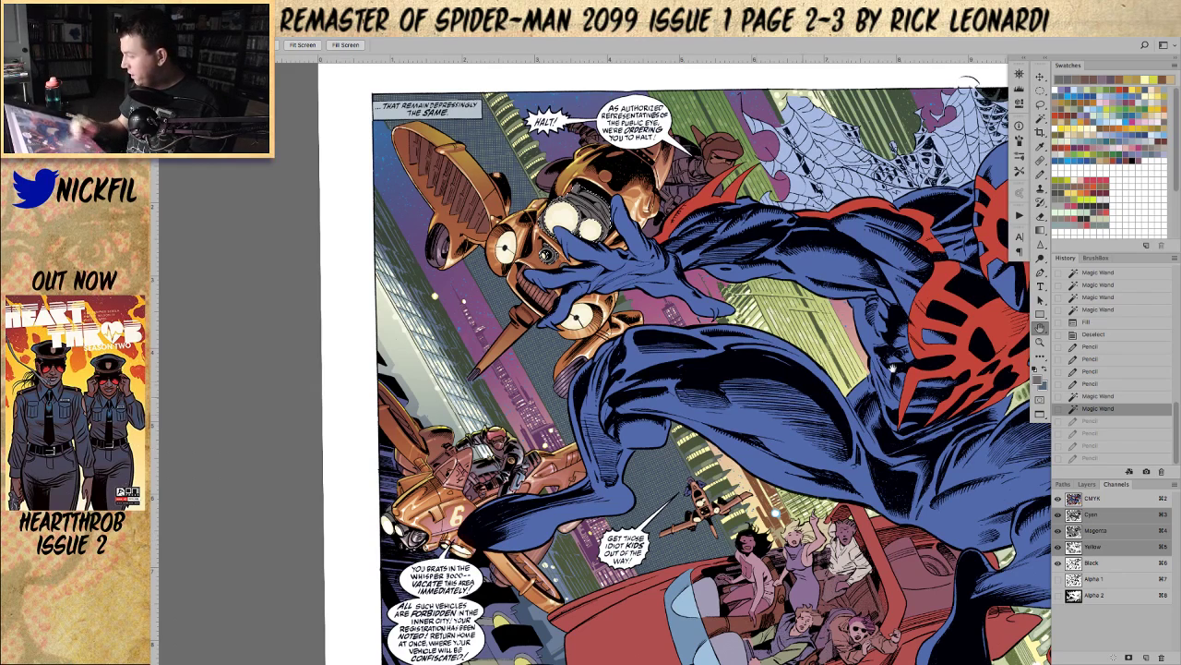
key(z)
drag(450, 572, 452, 575)
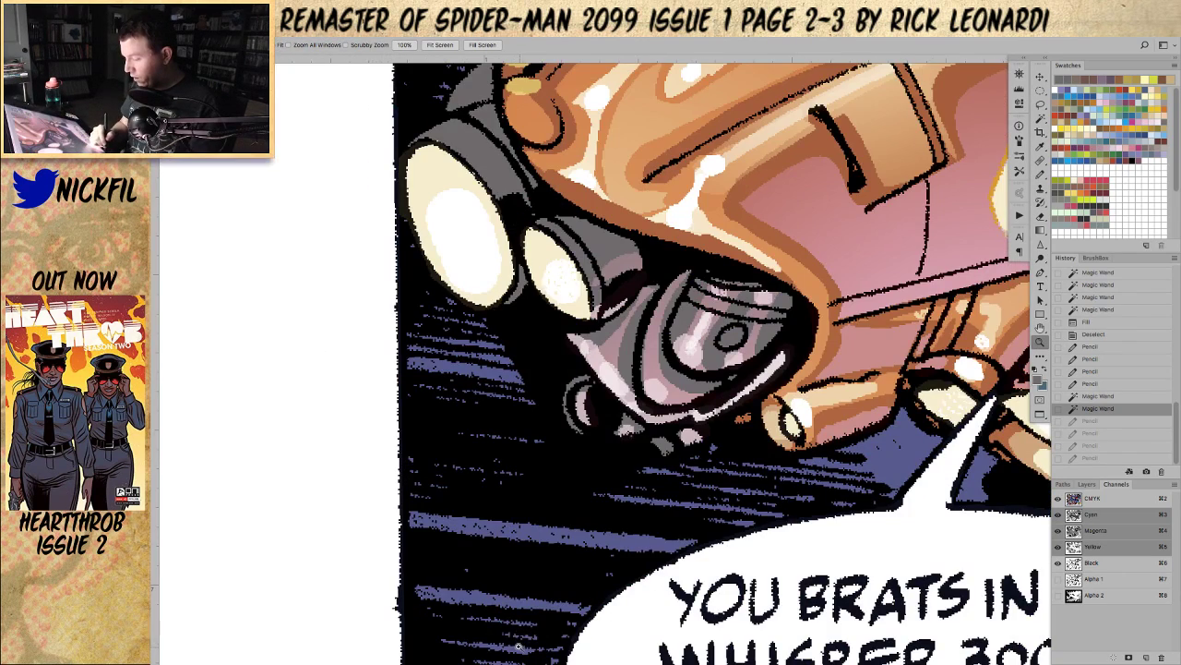
click(1041, 174)
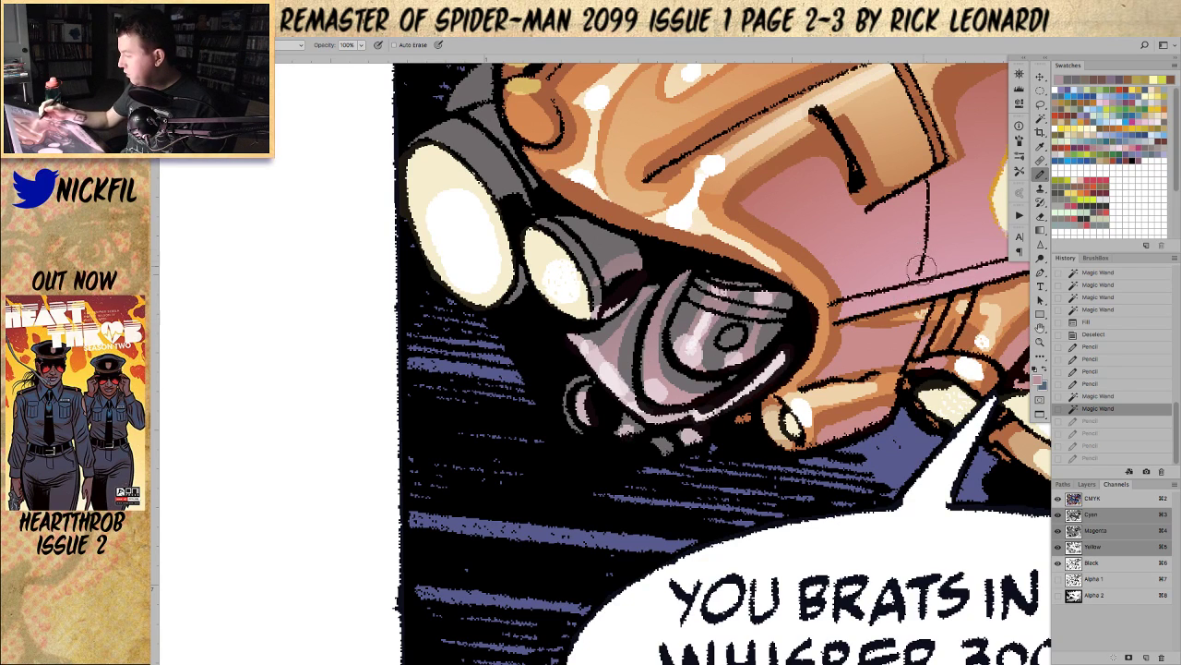
click(1041, 343)
alt+click(789, 451)
alt+click(790, 450)
alt+click(790, 451)
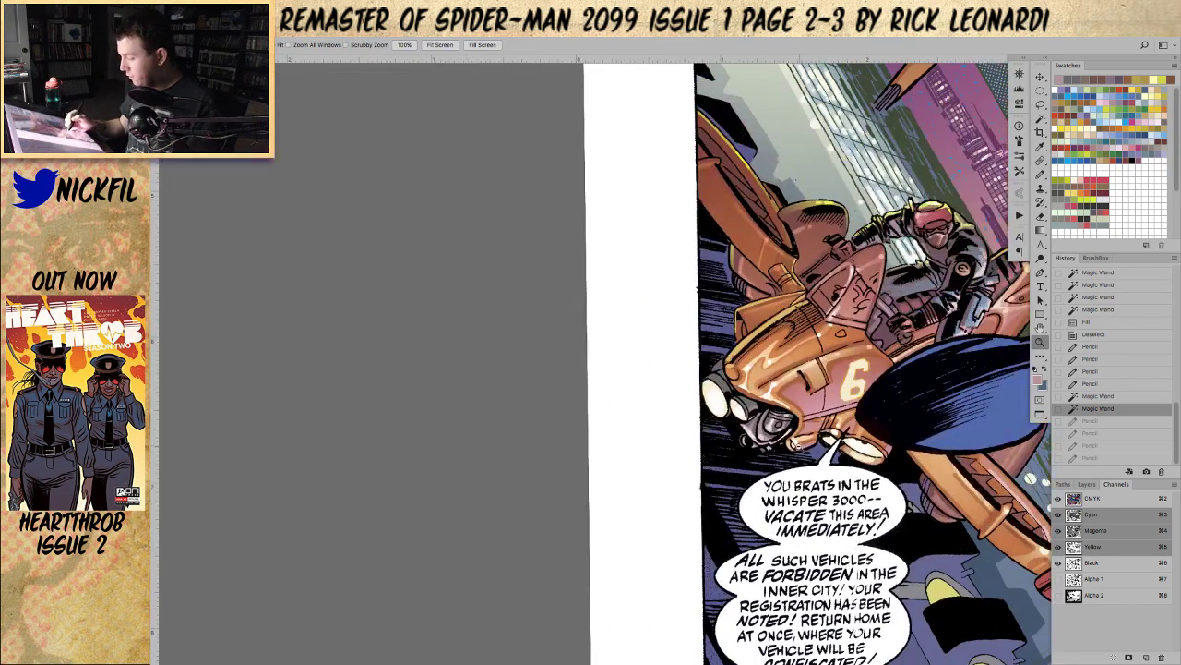
click(1040, 328)
drag(847, 438, 452, 600)
drag(780, 189, 668, 471)
drag(661, 540, 635, 562)
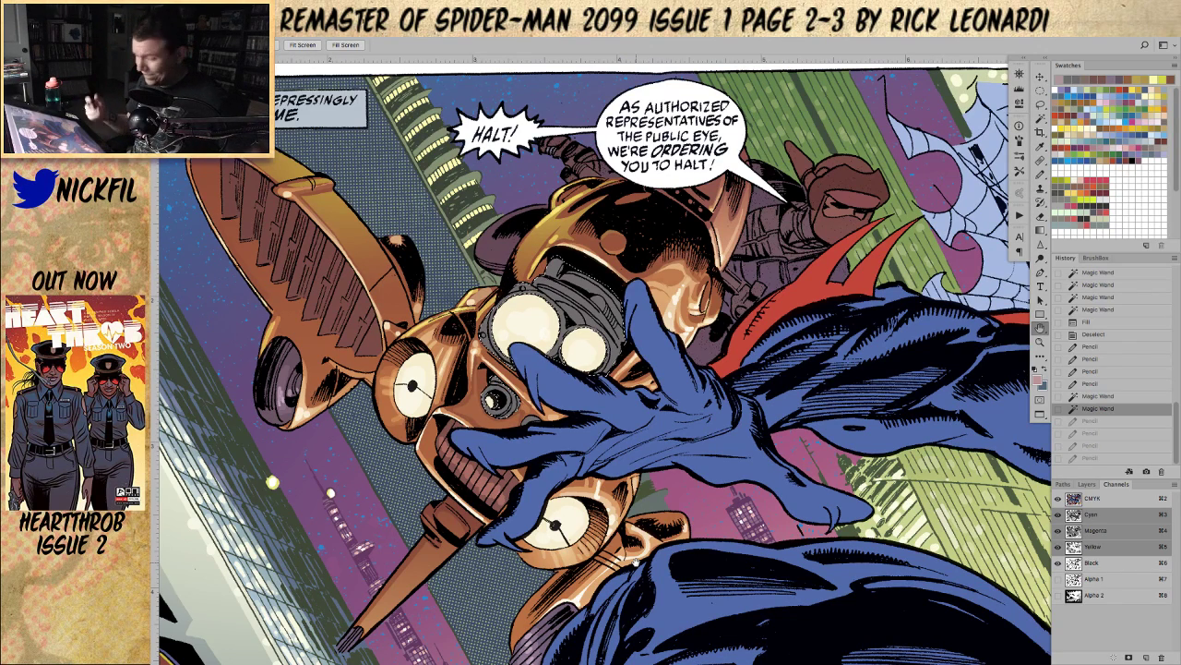
Step: Paint Pencil highlights along the outer rim of the large headlight, changing the Pencil's blend mode after removing a trial stroke
click(1040, 174)
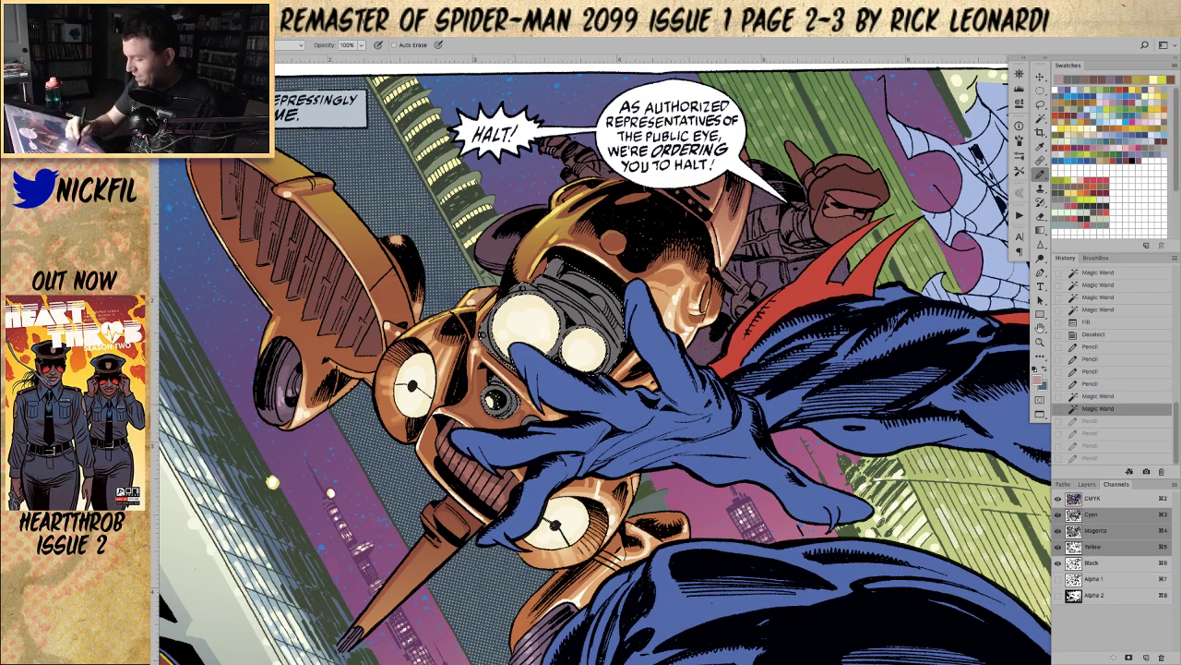
click(482, 334)
key(super+z)
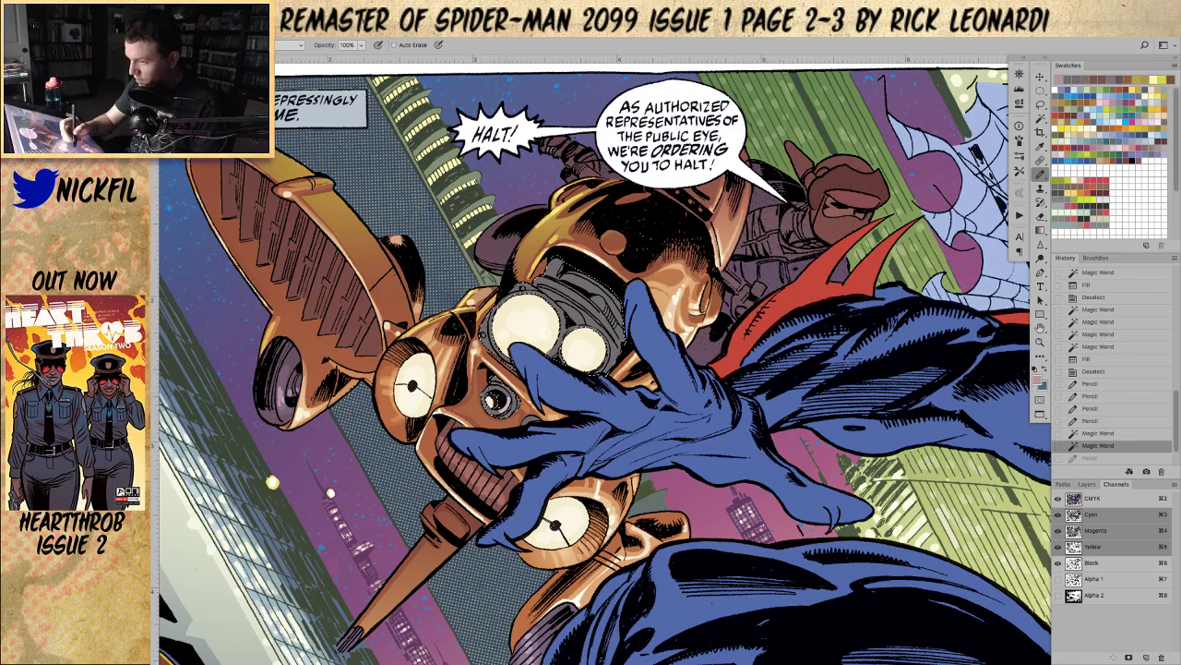
click(281, 47)
click(277, 50)
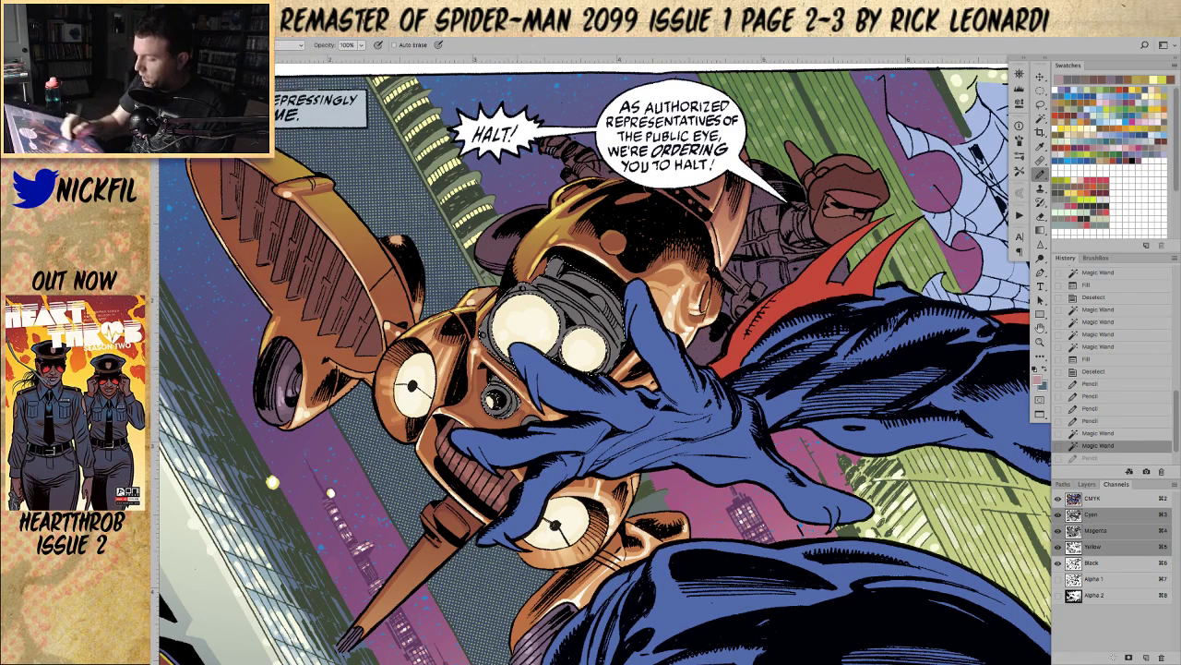
click(484, 334)
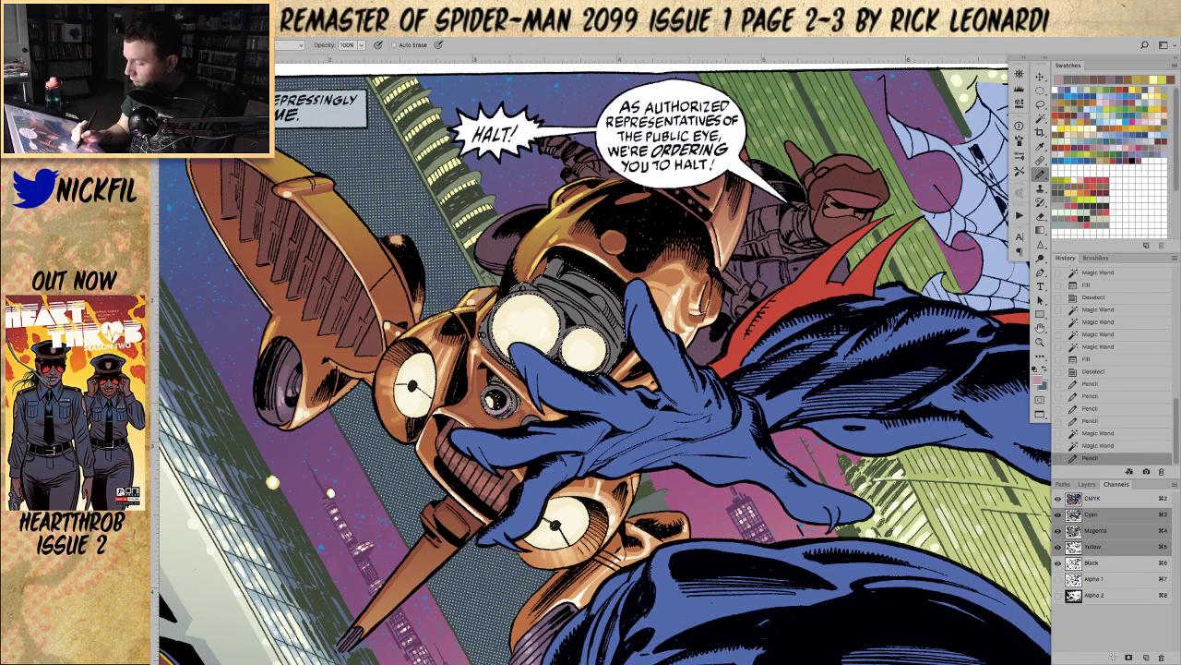
click(490, 329)
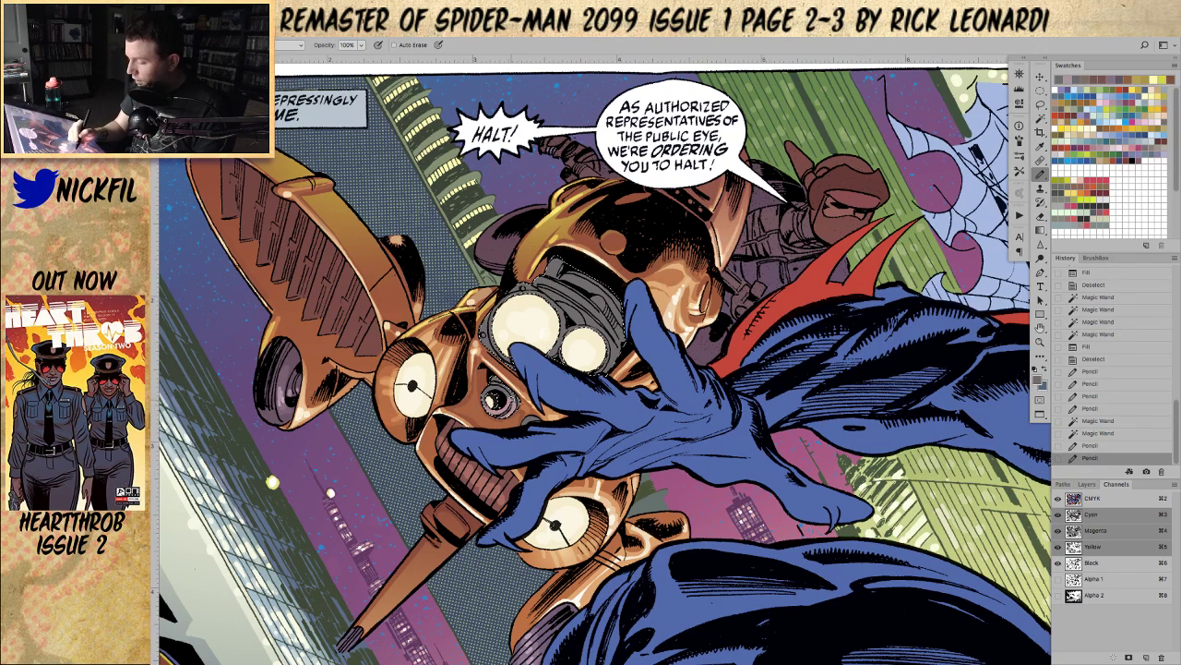
Step: Touch up the small lens housing with Pencil strokes at 50% opacity and resample the pink highlight colour for use at 100%
click(491, 399)
click(494, 399)
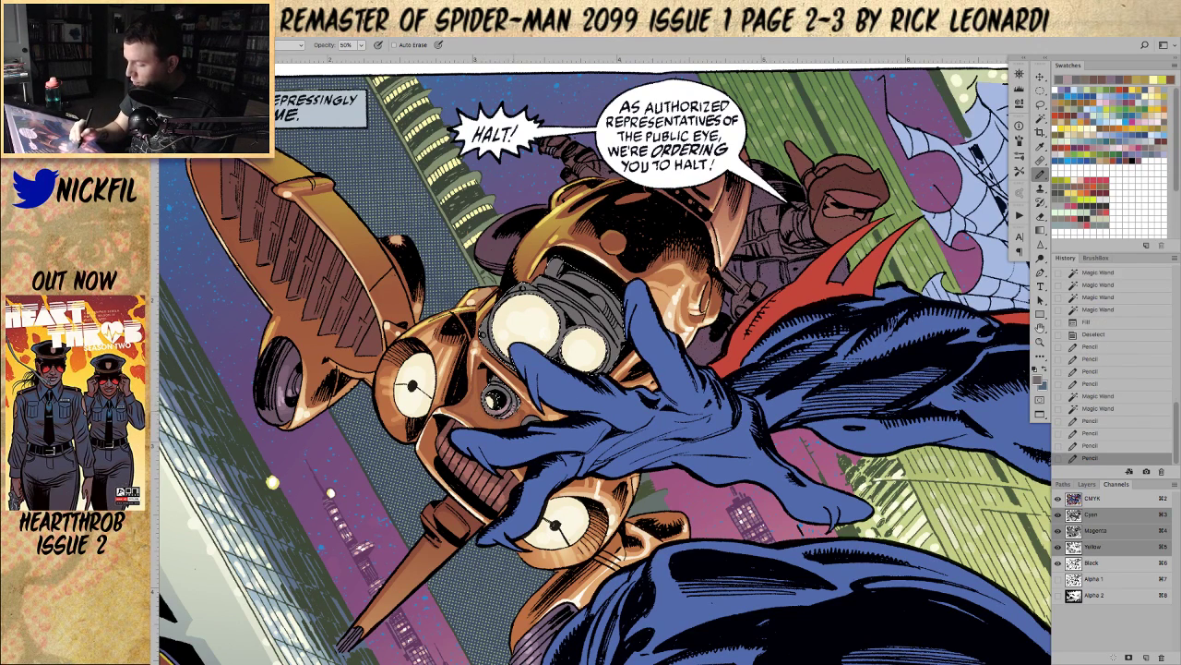
alt+click(499, 397)
alt+click(500, 395)
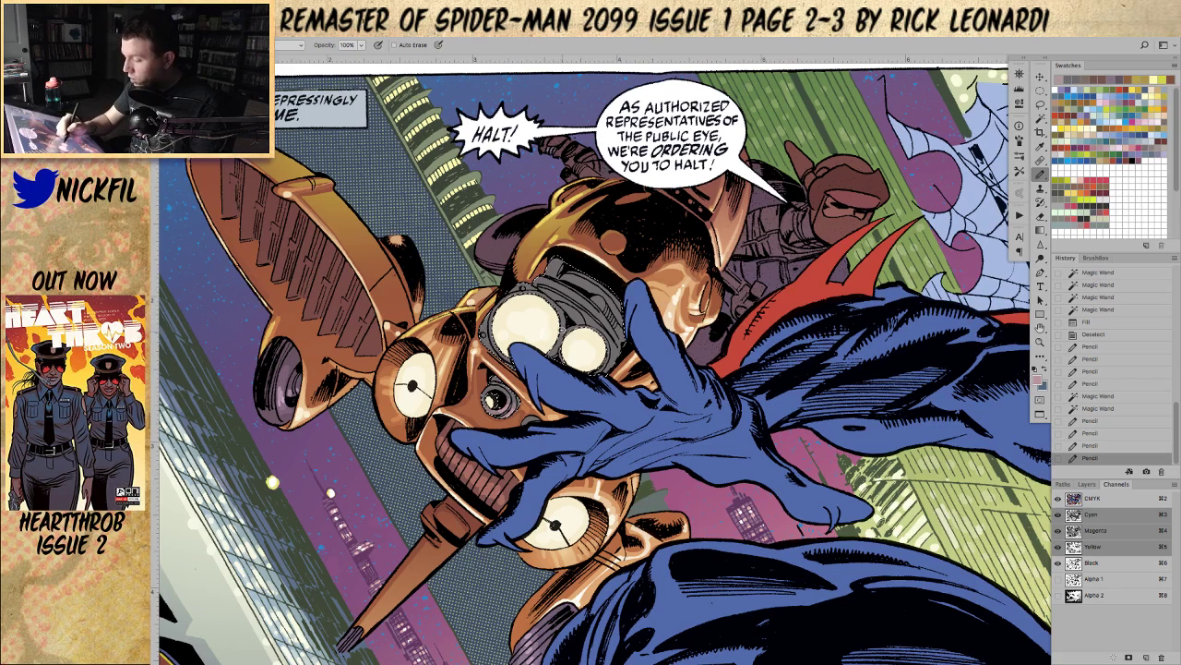
Step: Paint pink Pencil highlights around the smaller headlight's rim and on the machinery above it, undoing a stray stroke
mouse_move(559, 319)
mouse_down()
mouse_move(546, 355)
mouse_move(596, 370)
mouse_up()
click(608, 369)
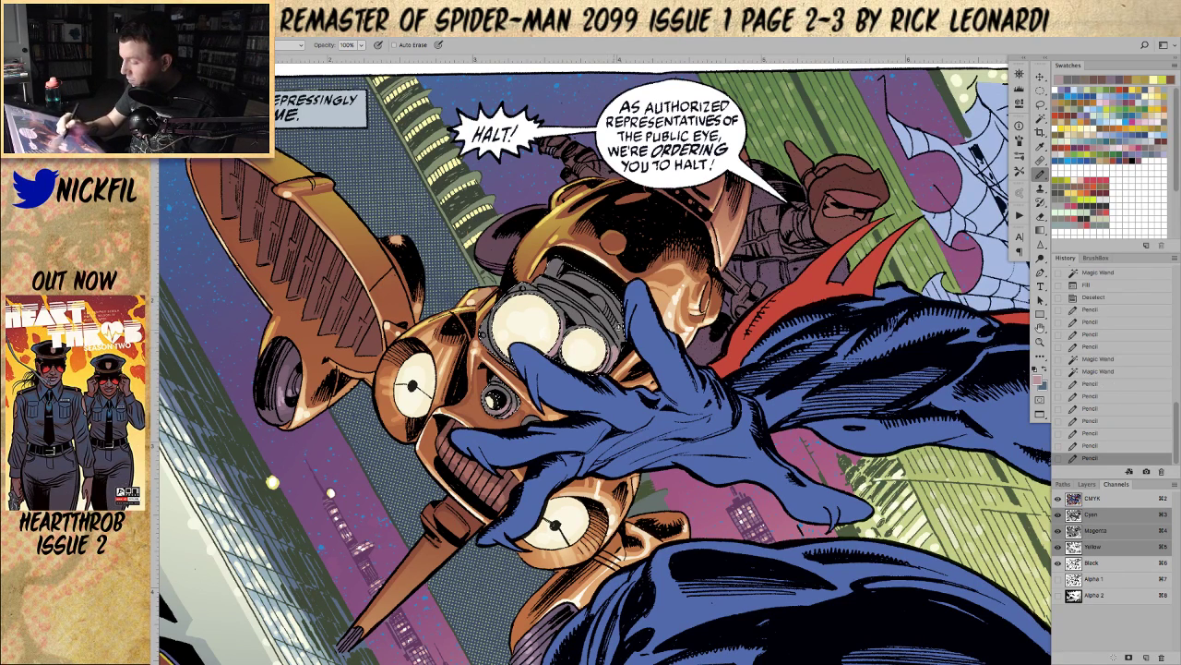
click(583, 275)
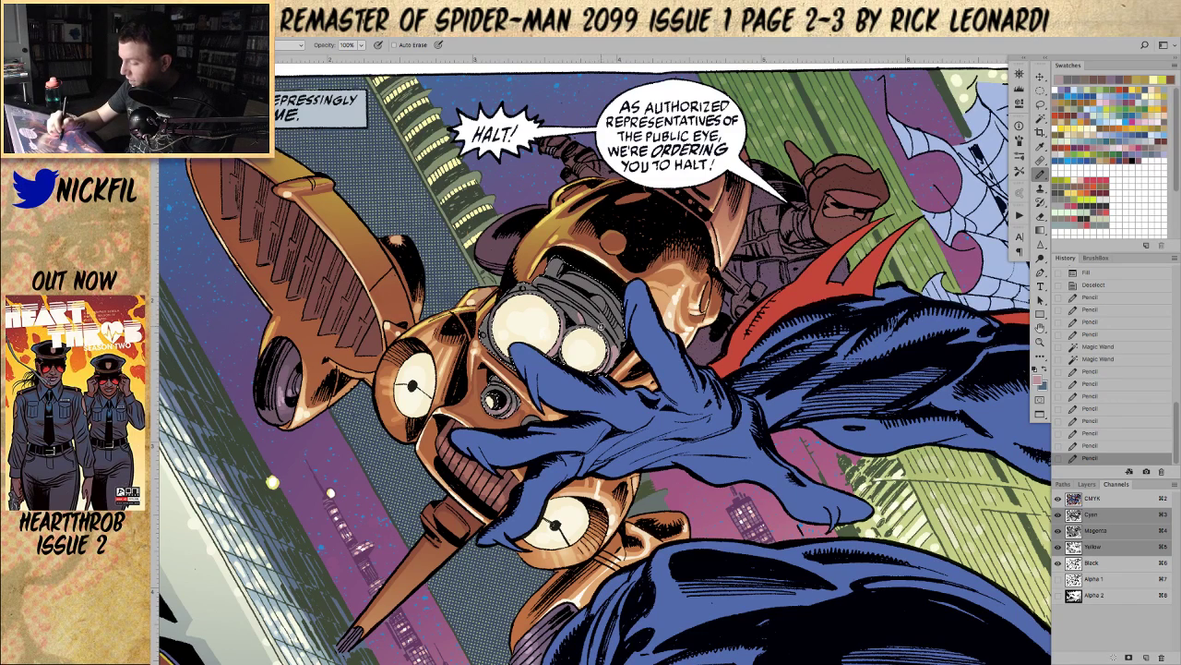
click(591, 304)
key(super+z)
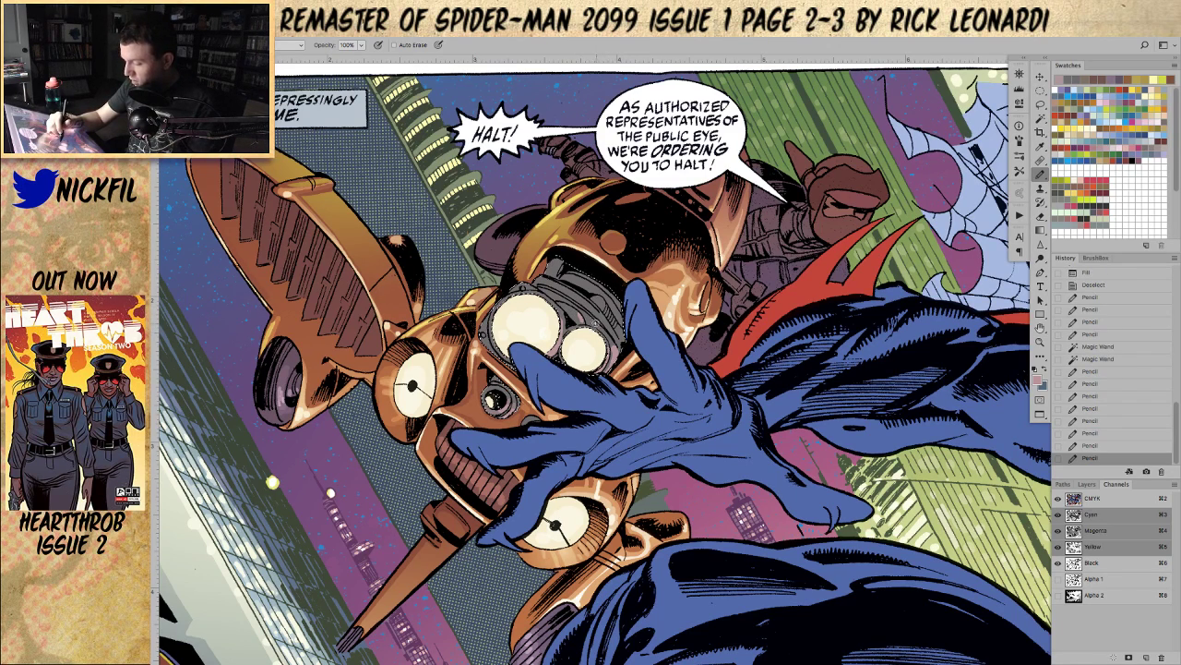
Step: Add short Pencil highlights to the ridges of the grey machinery beside the smaller headlight, undoing the last stroke
drag(592, 317, 600, 323)
click(601, 316)
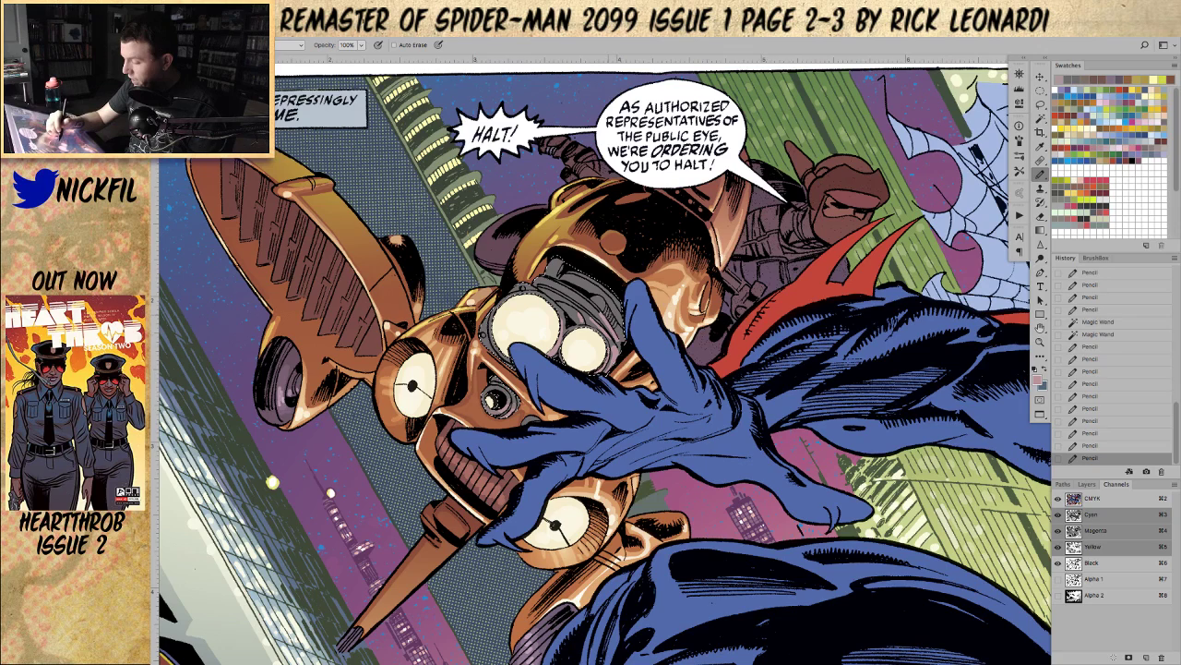
click(620, 313)
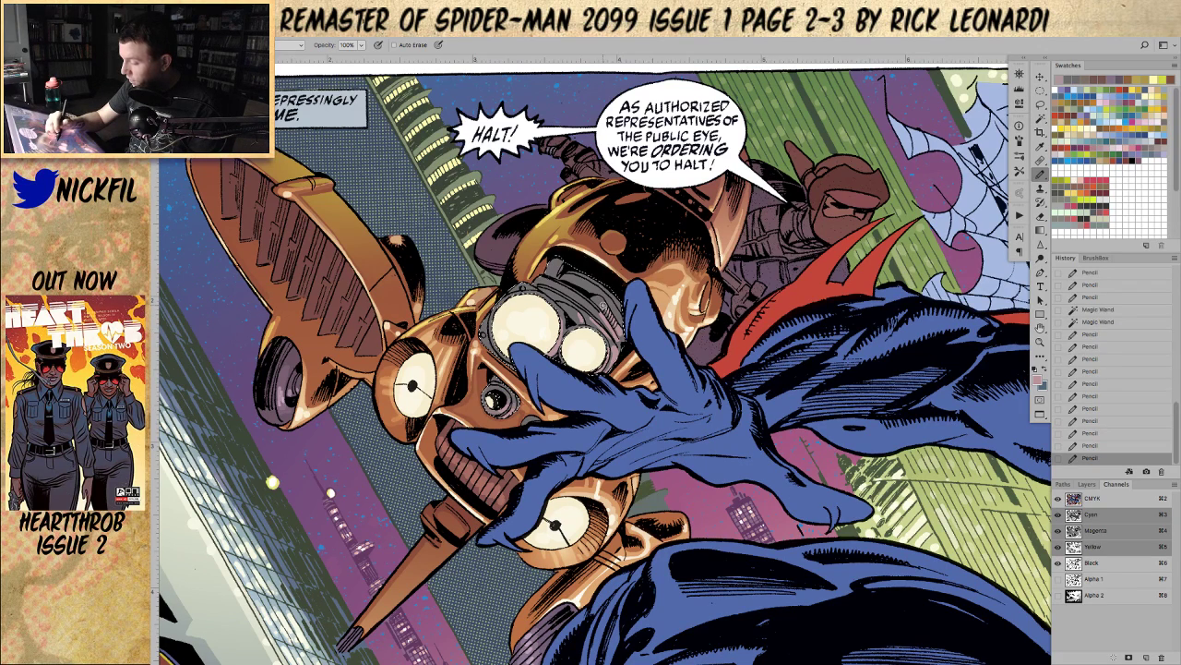
click(603, 297)
drag(616, 312, 622, 317)
key(super+z)
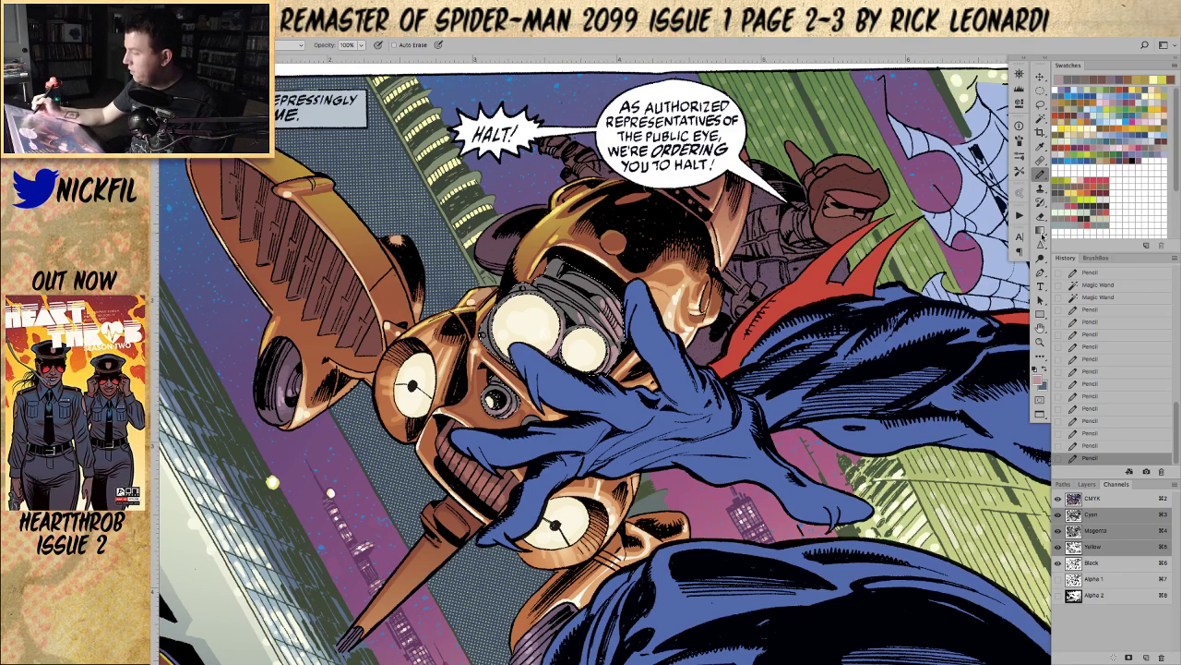
Step: Apply a Normal-mode gradient at 50% opacity across the selected headlight machinery and deselect it
click(1041, 232)
alt+click(615, 310)
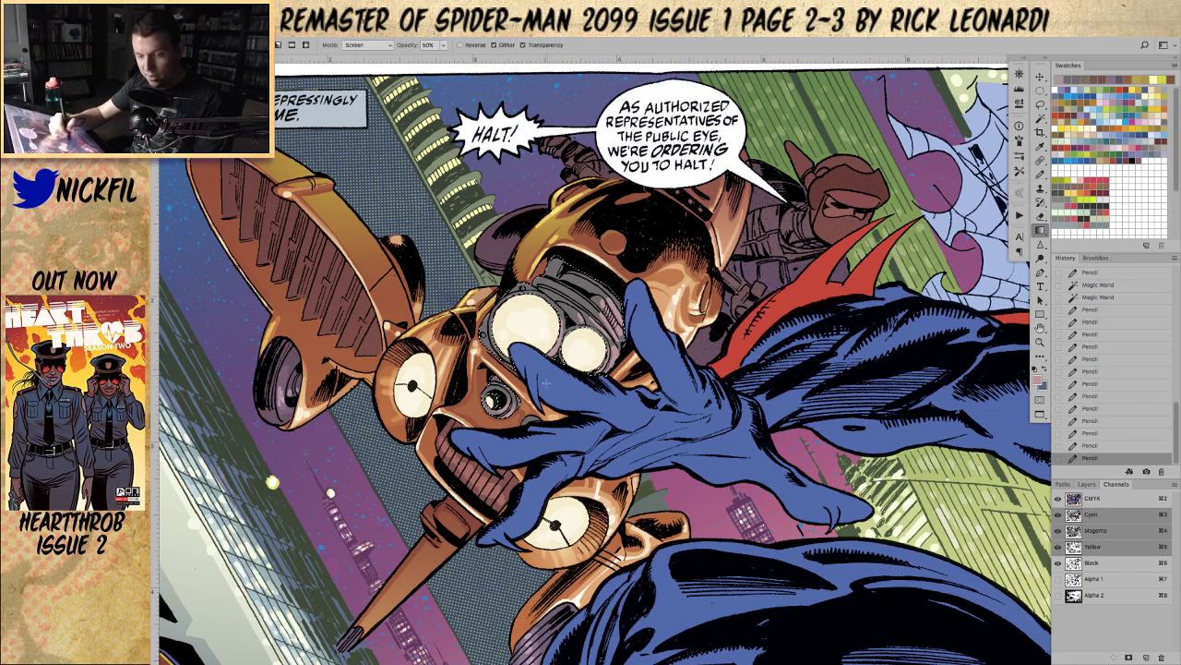
click(368, 45)
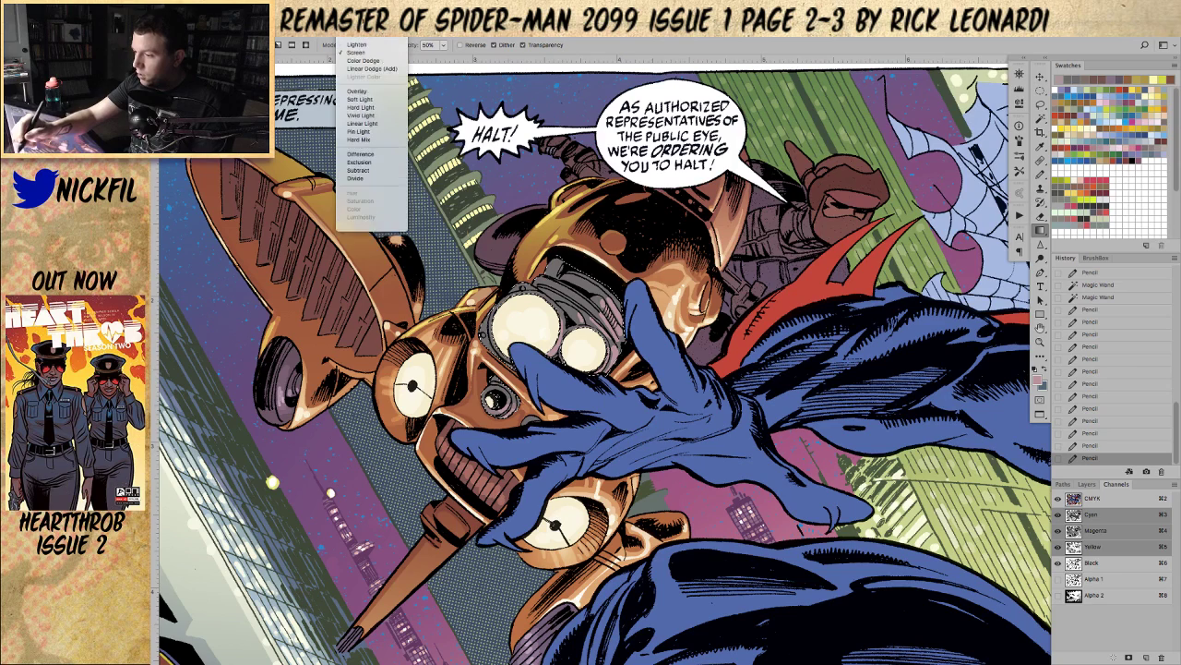
click(356, 44)
drag(624, 345, 576, 265)
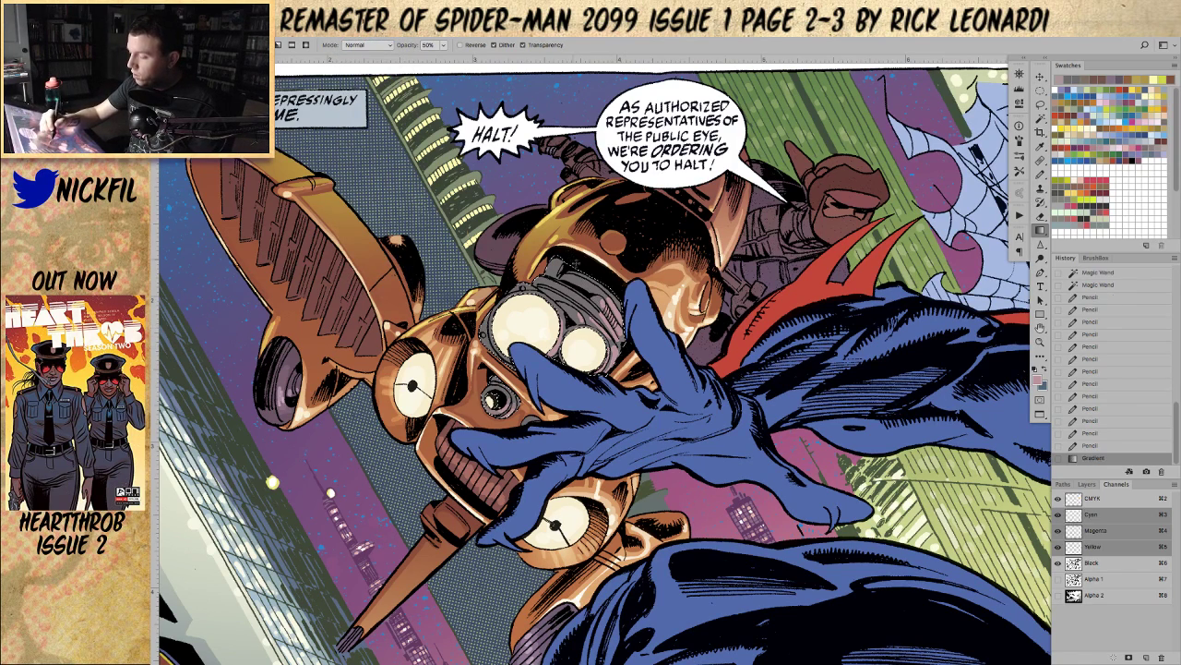
key(ctrl+d)
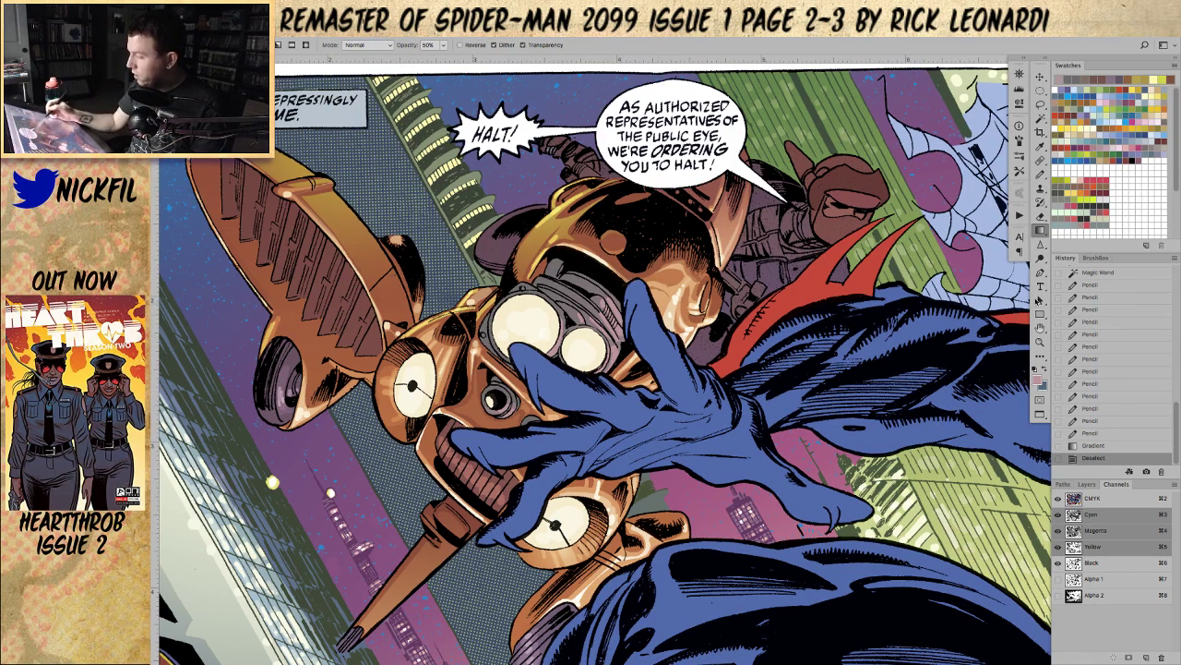
Step: Outline areas of the machinery around the two headlights with the Lasso, working from a wider view
click(1040, 342)
alt+click(663, 414)
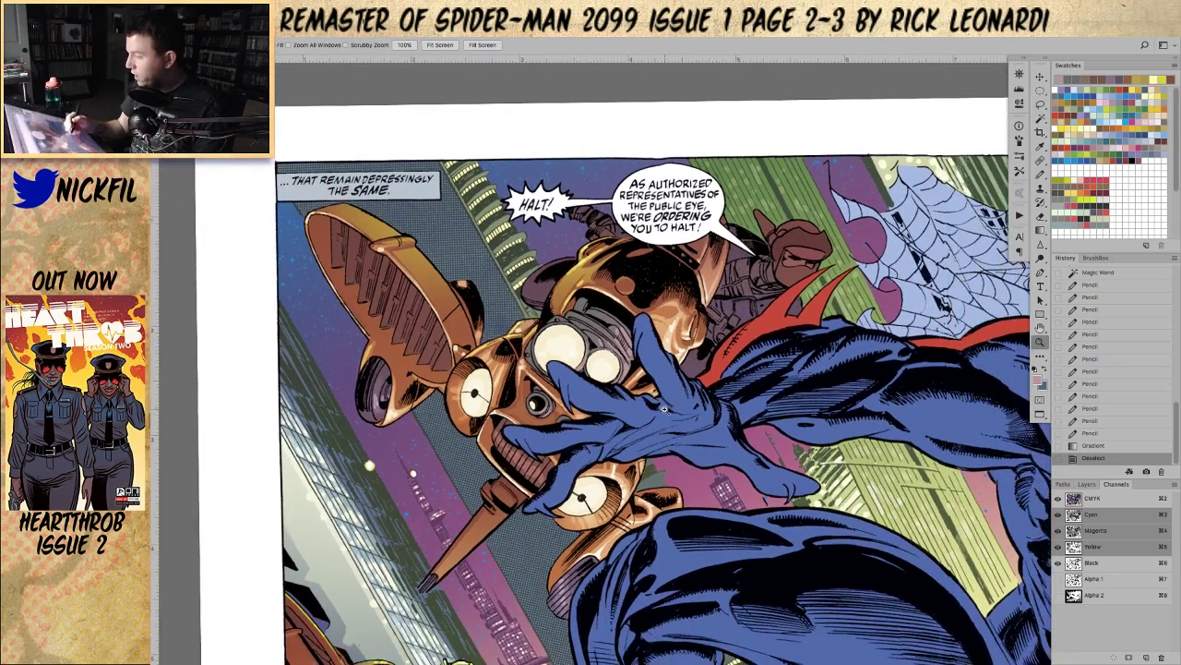
click(1041, 106)
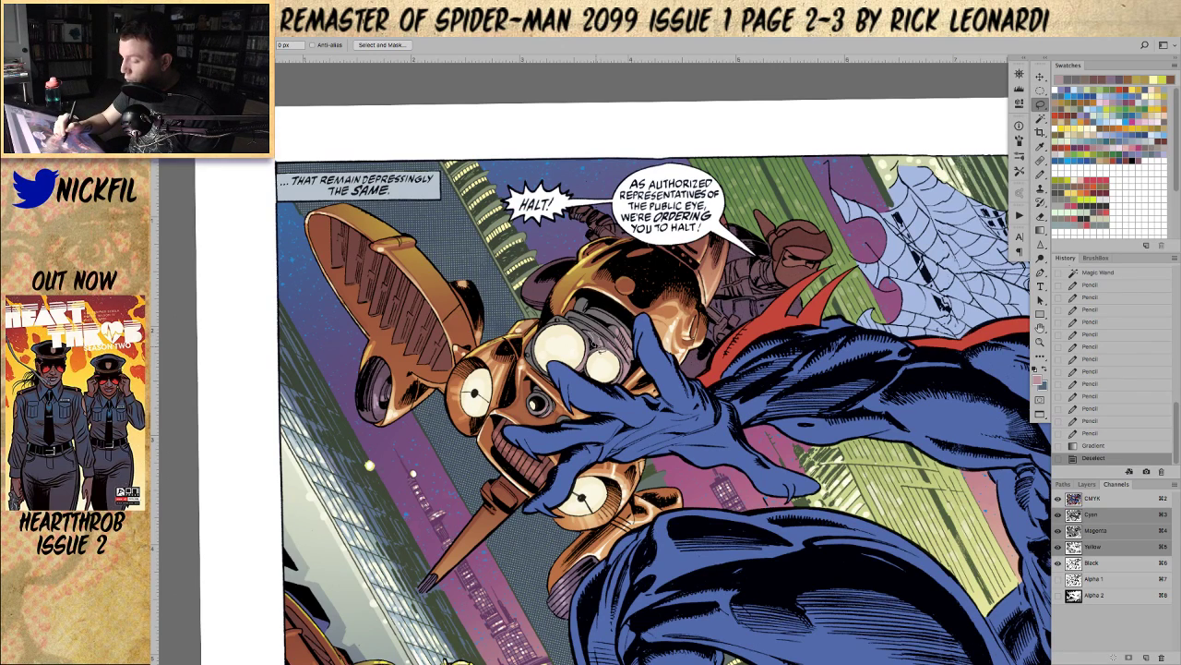
mouse_move(599, 340)
mouse_down()
mouse_move(633, 366)
mouse_move(614, 333)
mouse_move(632, 334)
mouse_move(632, 322)
mouse_up()
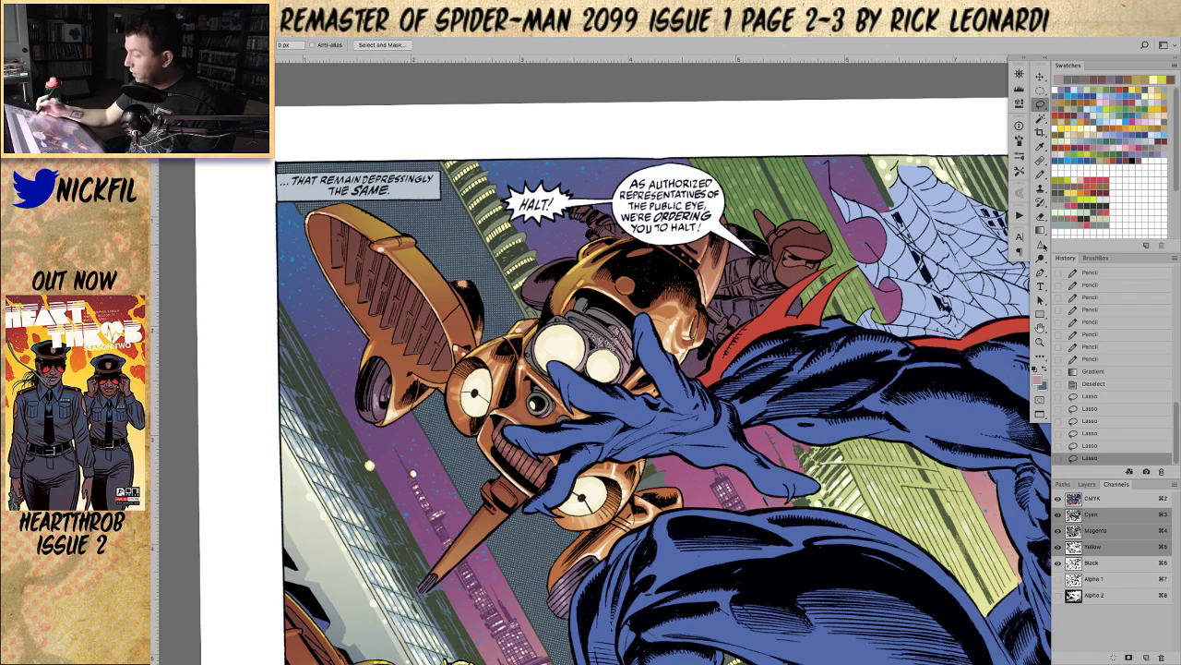
Step: Lighten the lassoed headlight machinery with Screen-mode gradients at 50% opacity, redoing the first attempt, and deselect the areas
key(g)
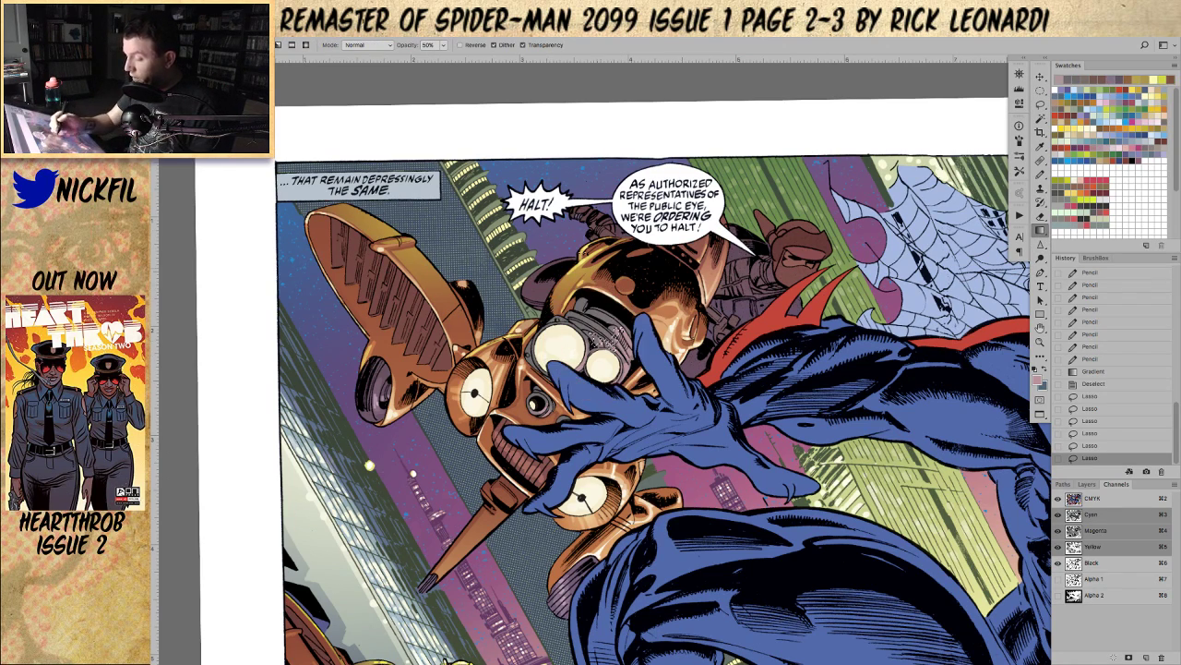
click(366, 45)
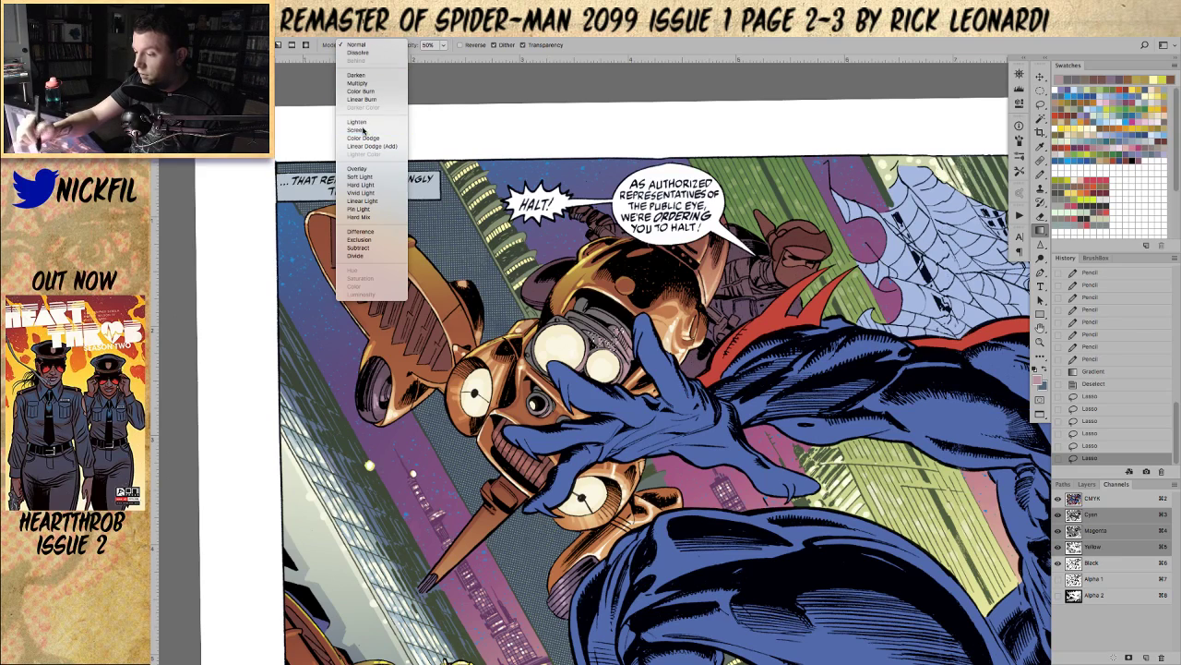
click(367, 132)
drag(600, 365, 605, 397)
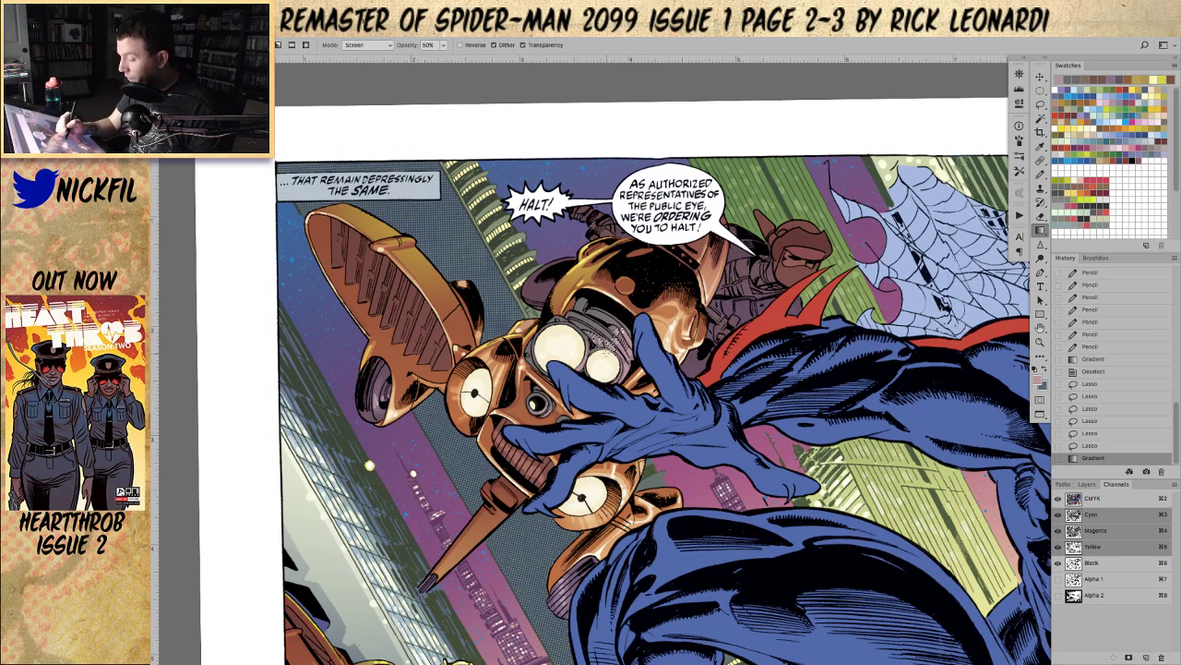
key(ctrl+z)
click(366, 45)
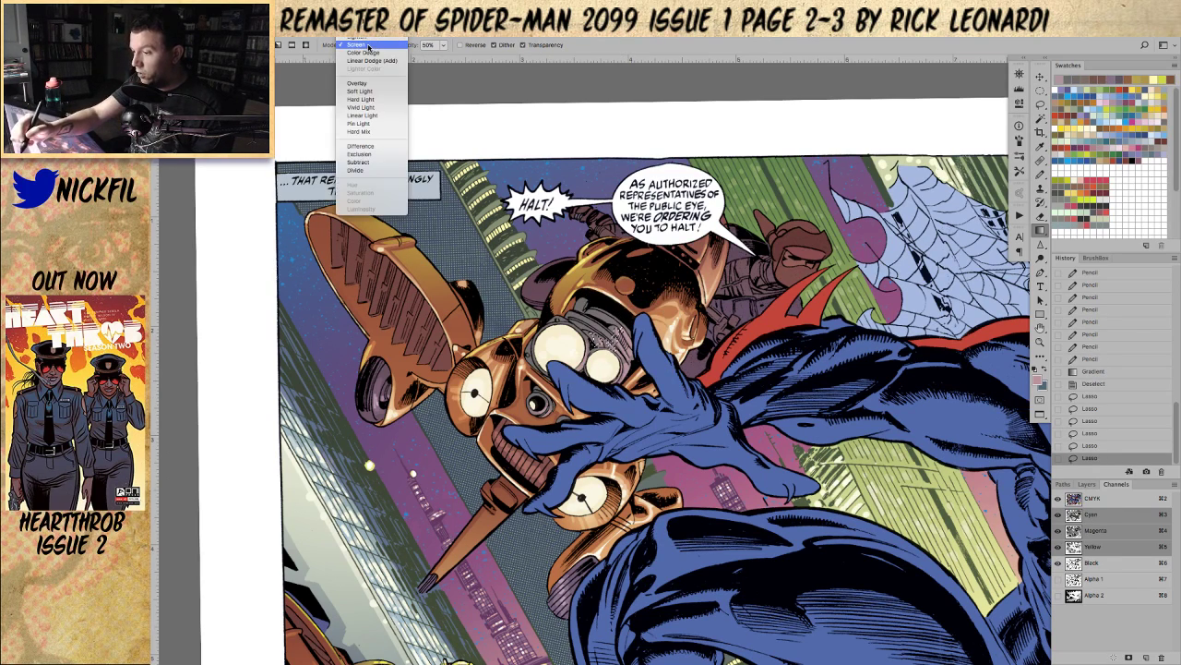
click(367, 46)
drag(601, 355, 611, 382)
drag(616, 308, 613, 344)
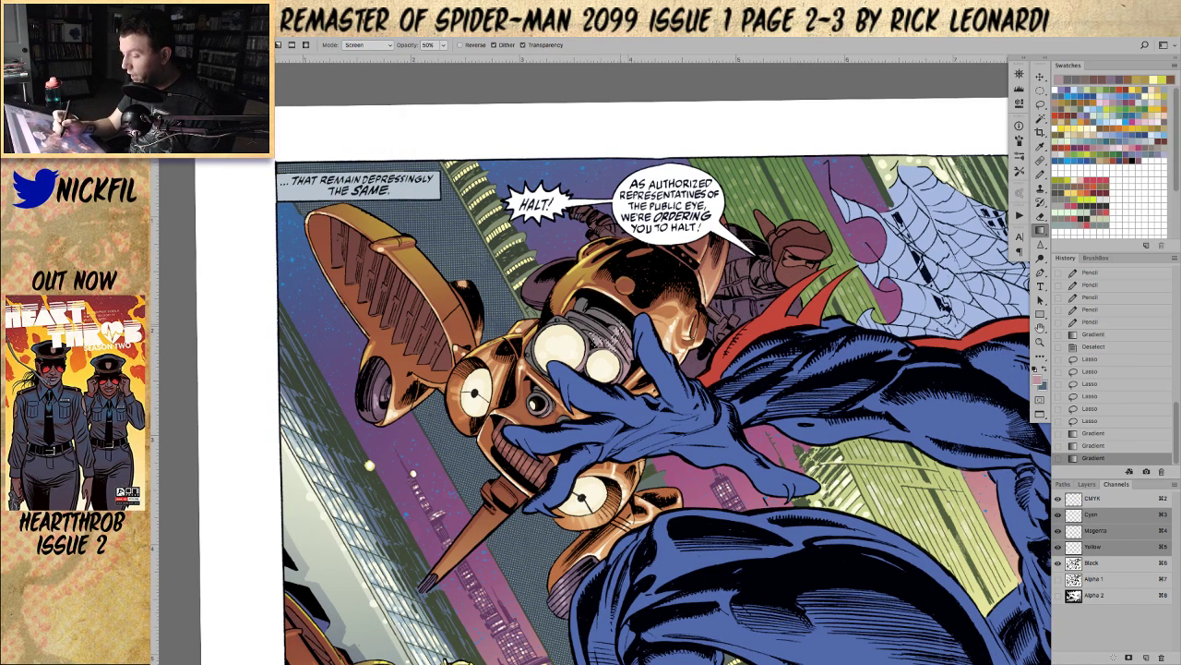
key(ctrl+d)
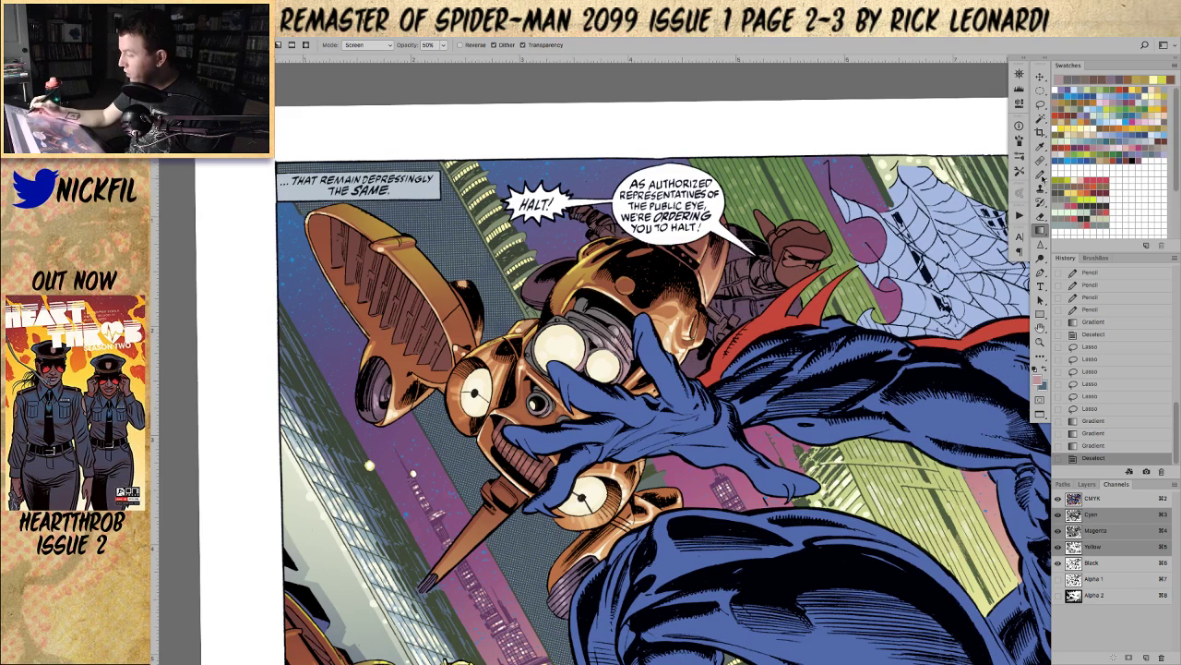
Step: Change the Pencil's blend mode, sample a paler highlight colour, and paint highlights along the machinery above the smaller headlight
click(1041, 174)
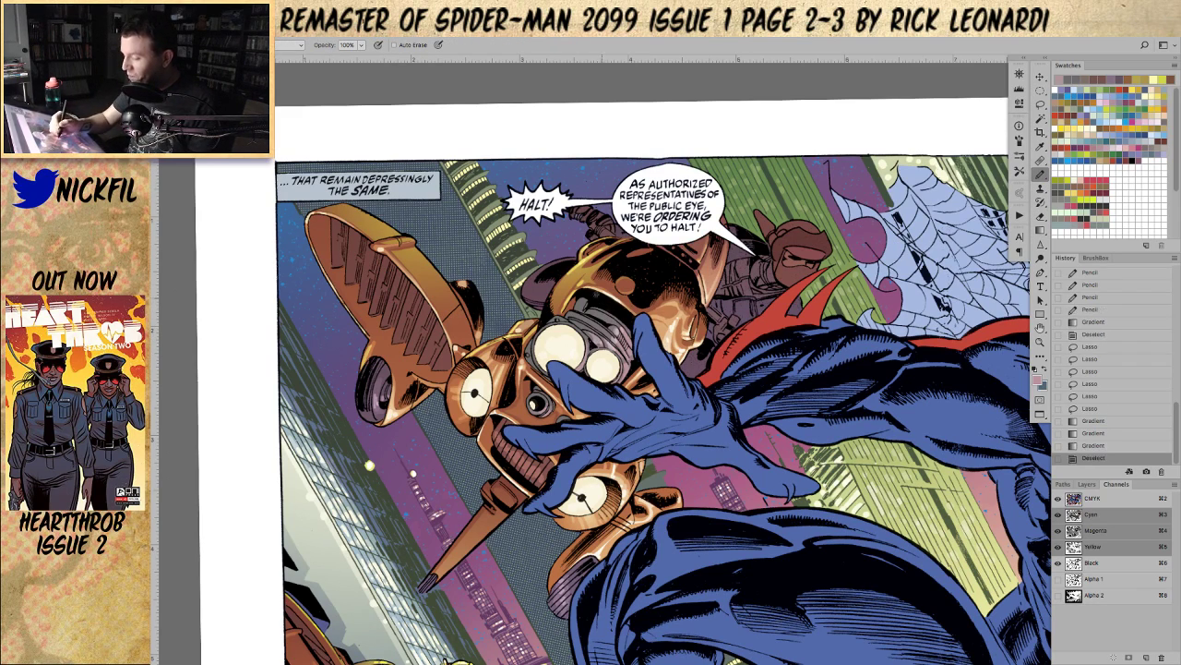
click(284, 48)
click(285, 139)
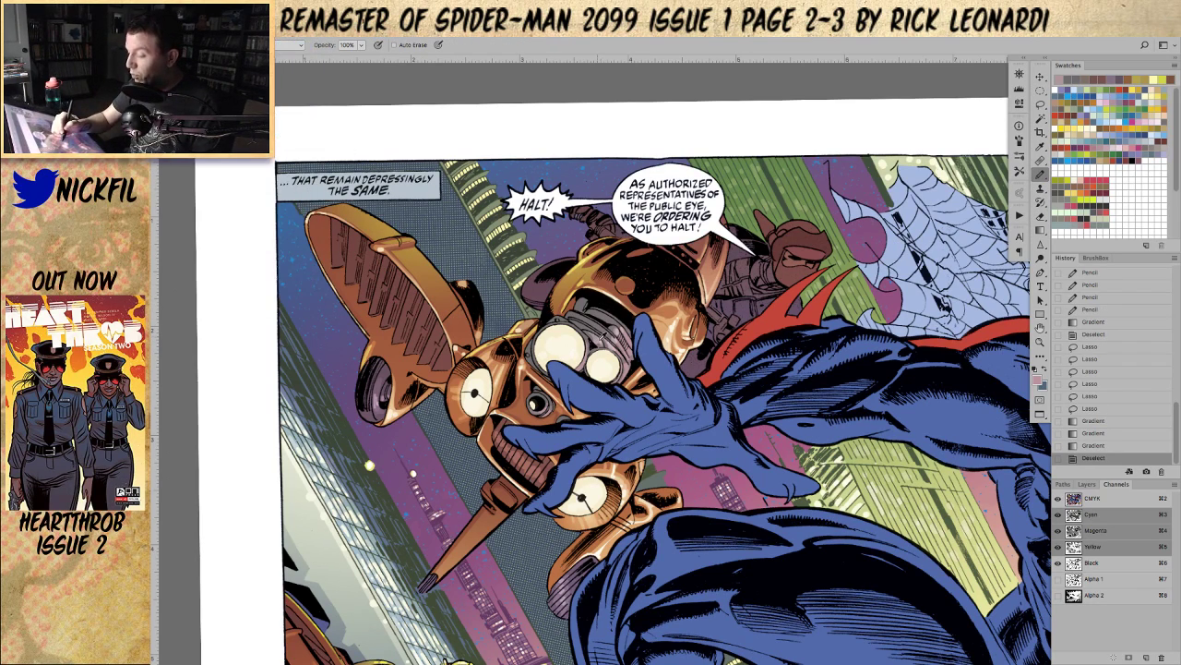
alt+click(601, 342)
click(600, 343)
click(609, 346)
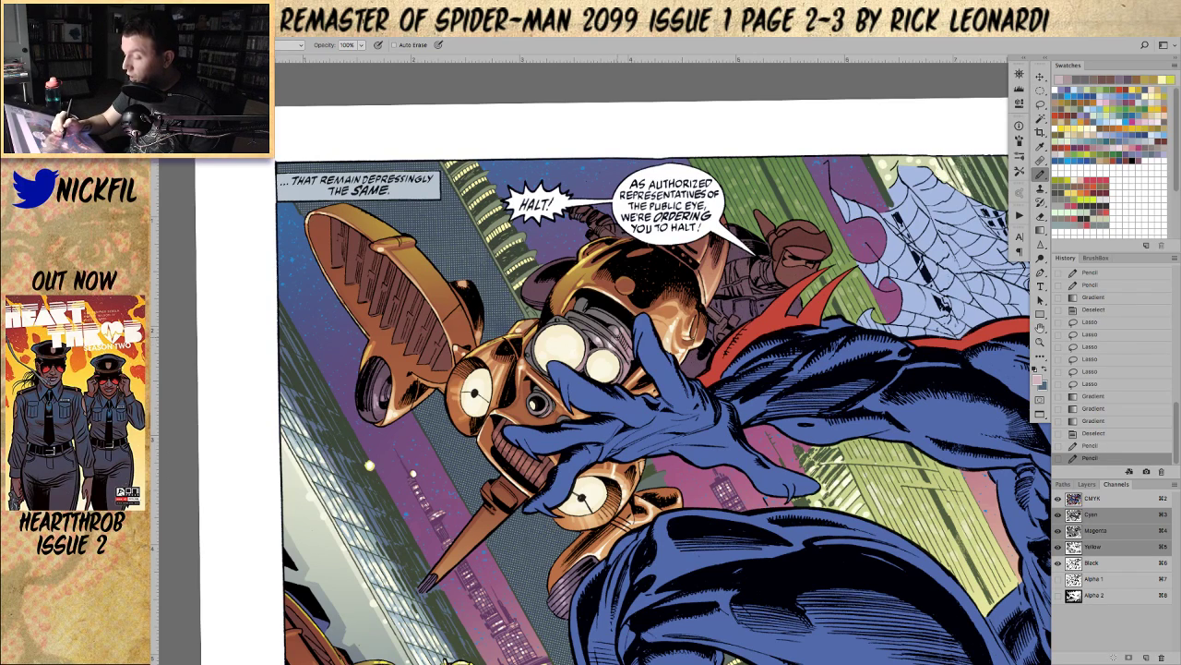
click(616, 338)
click(623, 328)
click(625, 314)
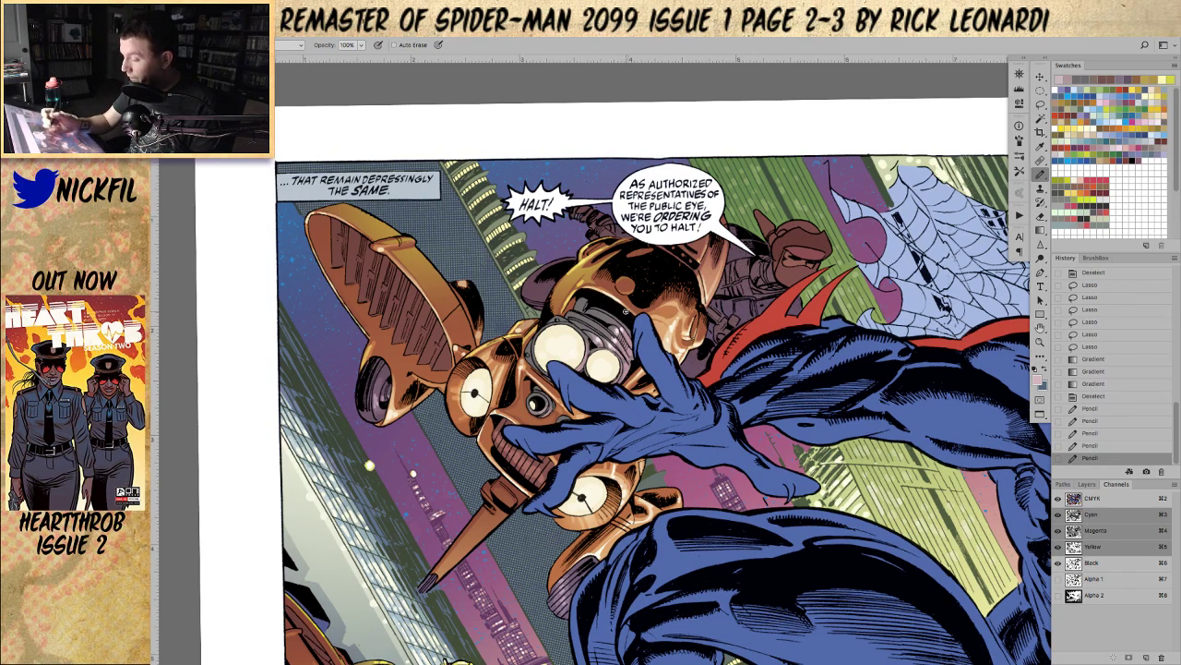
Step: Add pale Pencil highlights to the smaller headlight's outer edge and to the gap between the two headlights
click(628, 368)
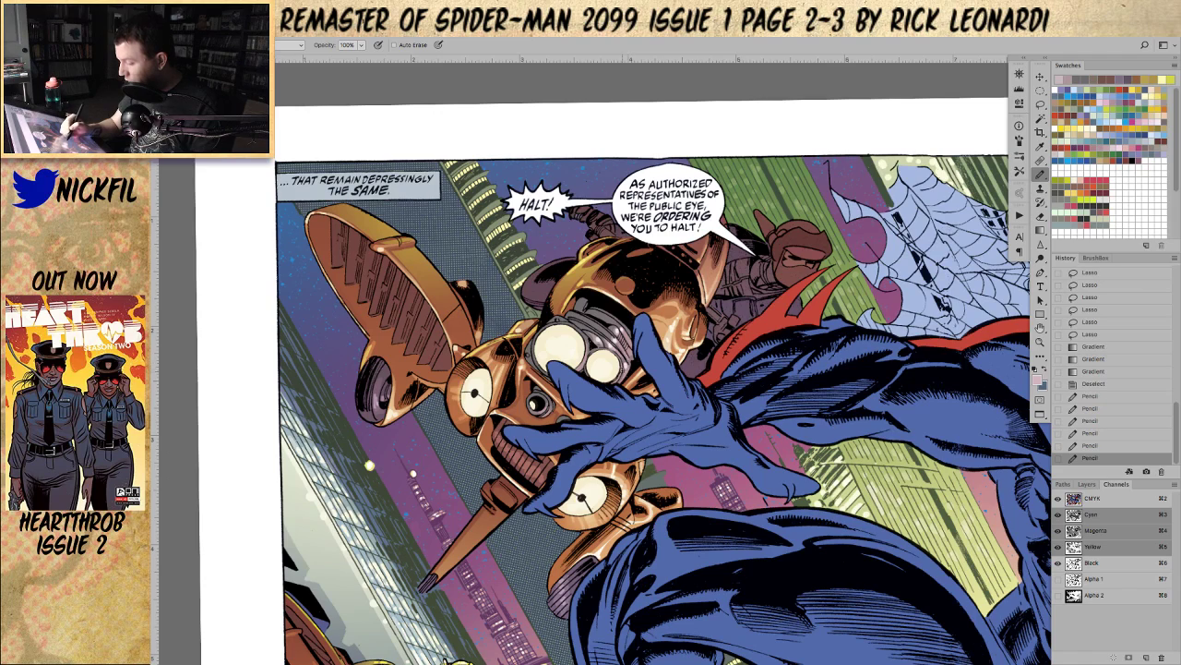
click(622, 364)
click(586, 354)
click(586, 358)
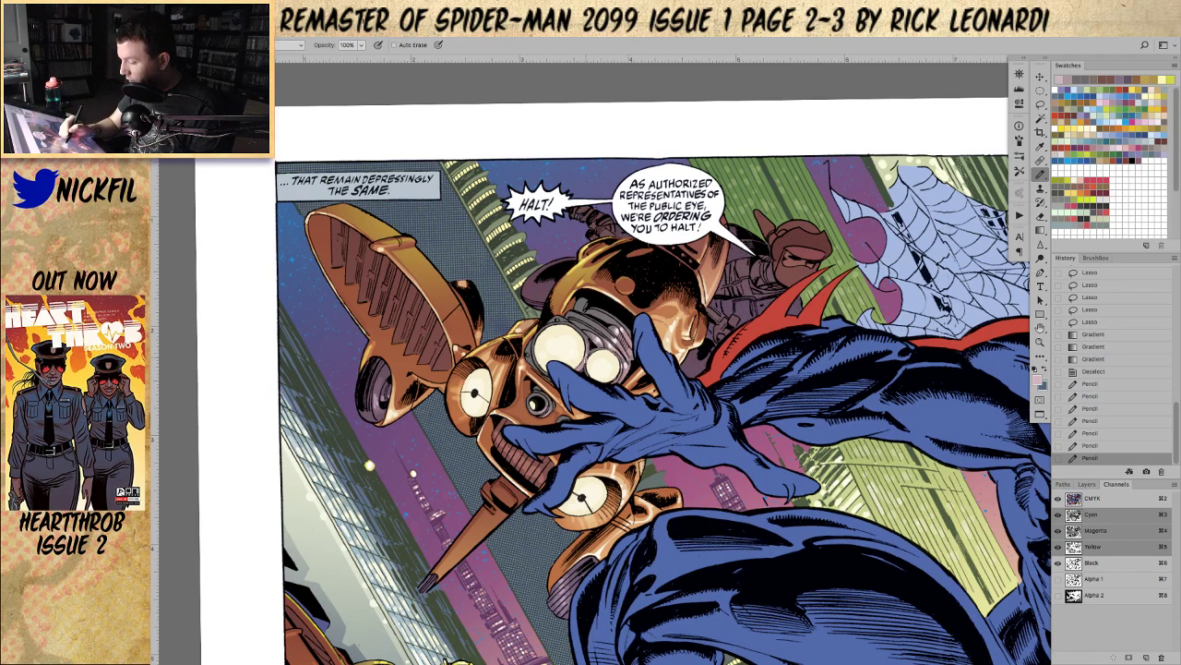
click(585, 346)
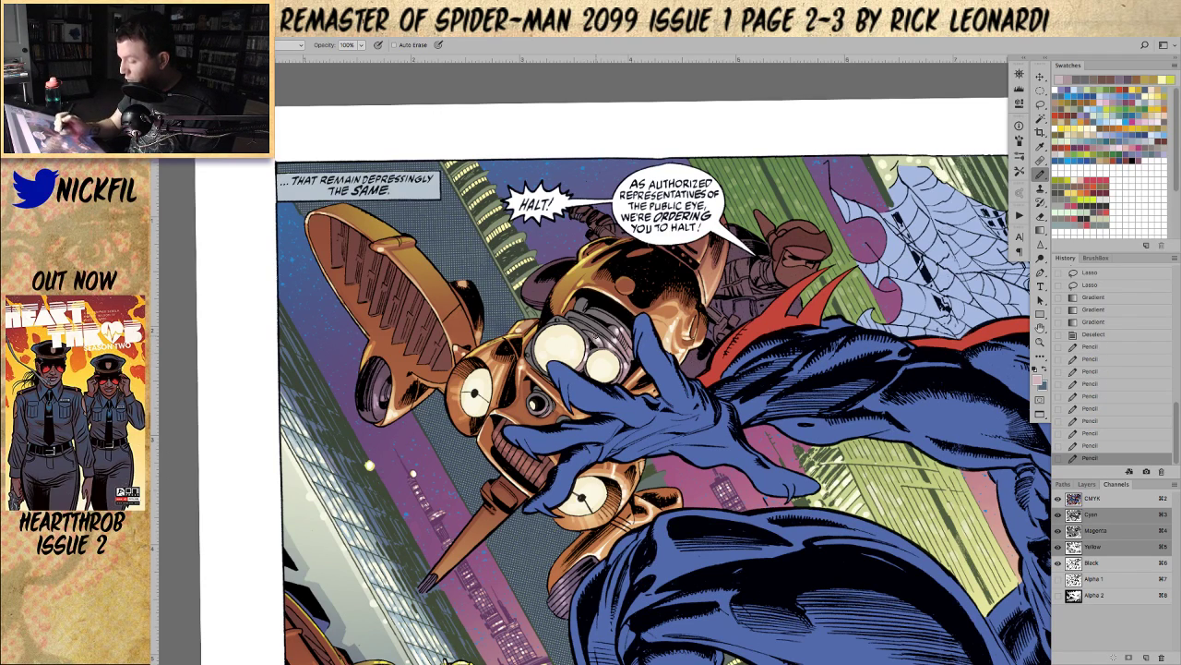
Step: Highlight the round bolt on the vehicle's dome with Pencil strokes at 100% opacity in sampled orange and yellow, undoing the 50% attempt
click(1041, 342)
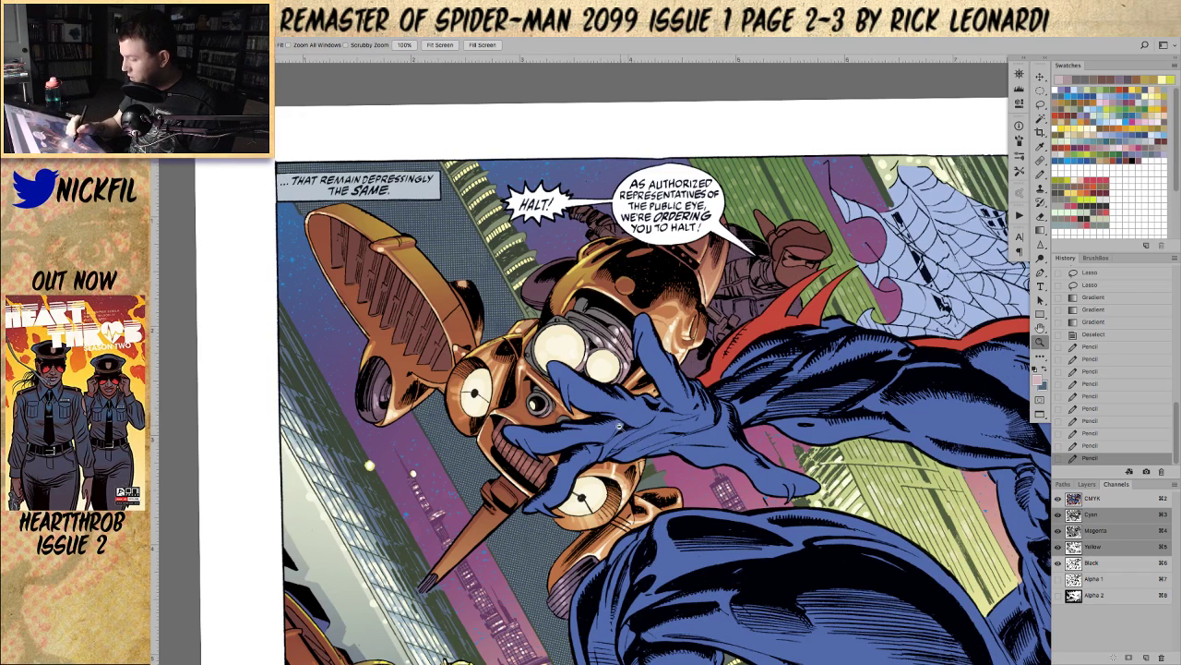
alt+click(620, 426)
click(1040, 174)
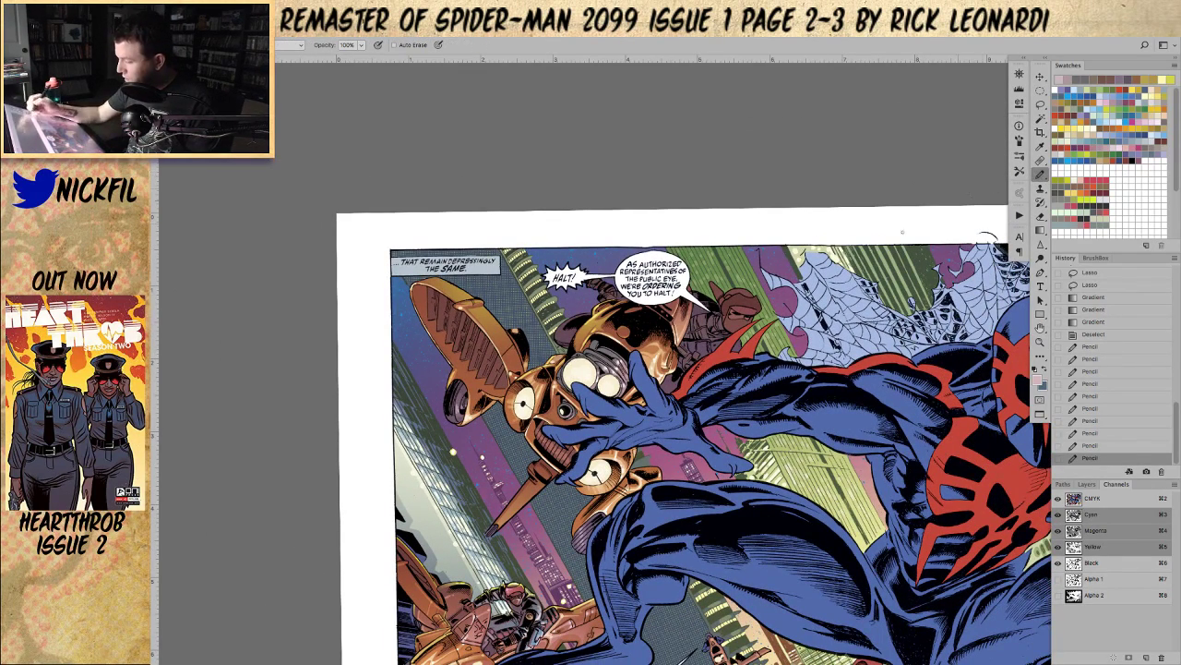
click(1040, 341)
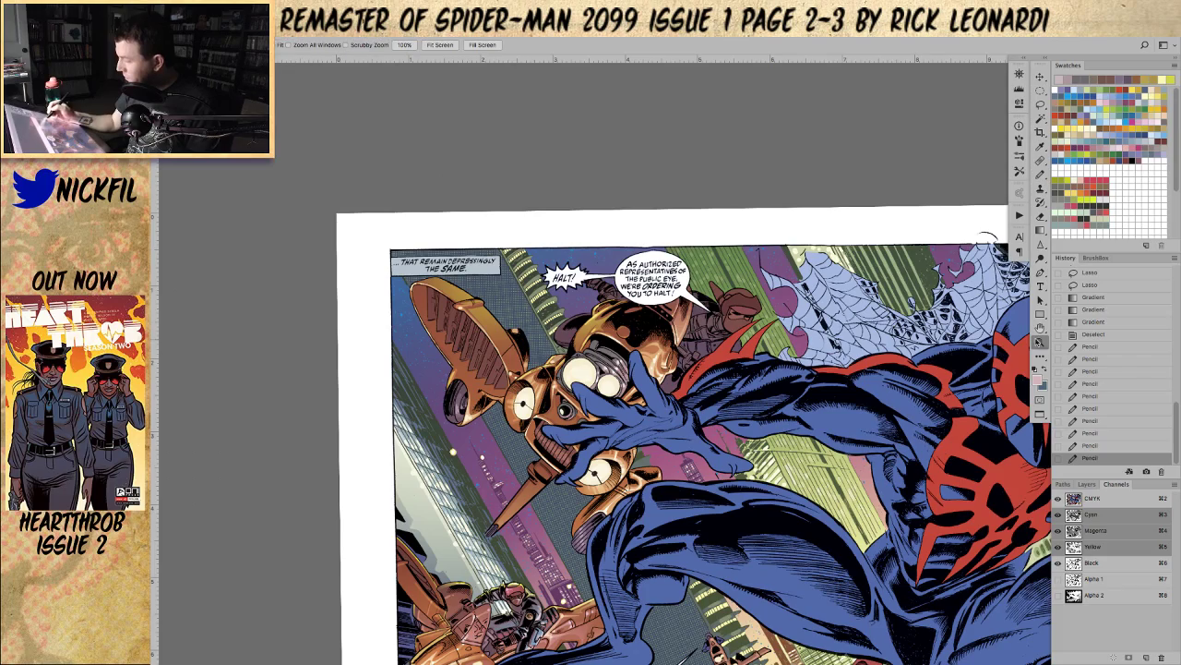
click(594, 371)
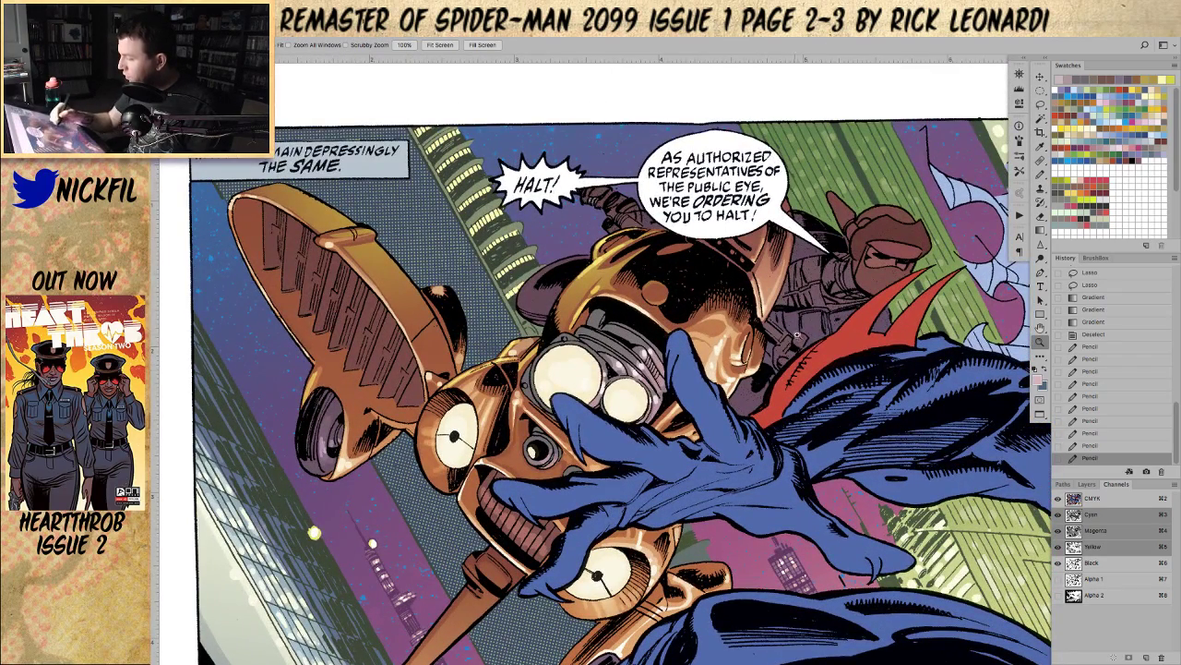
click(1040, 174)
alt+click(709, 333)
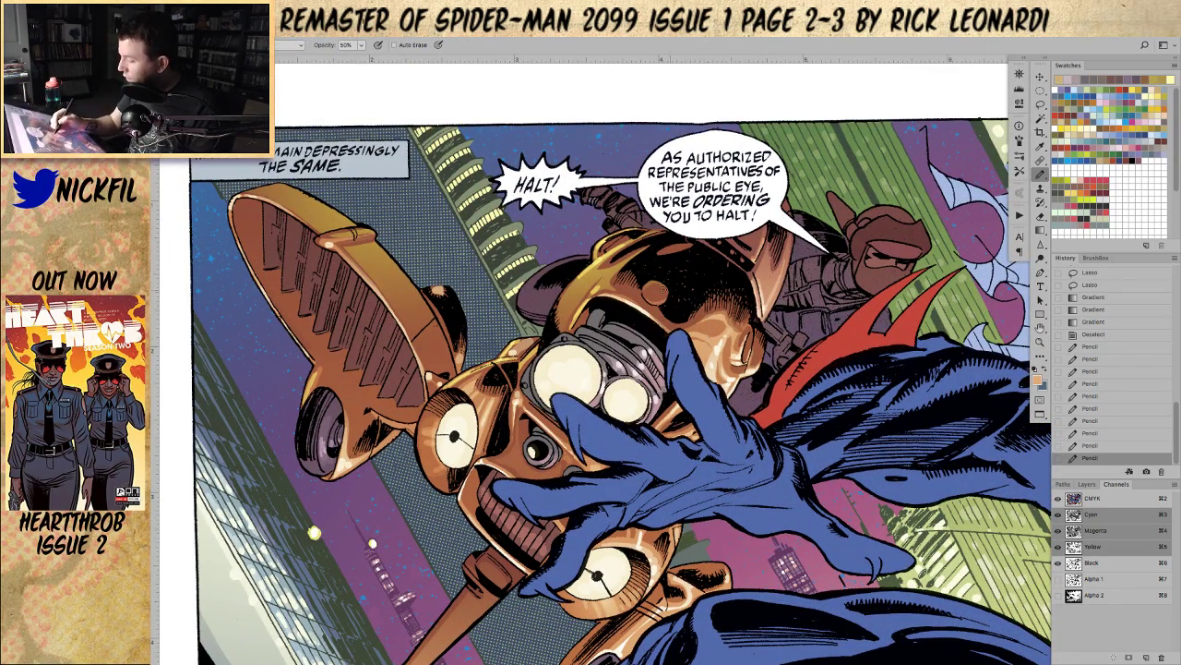
drag(652, 305, 666, 296)
key(super+z)
key(0)
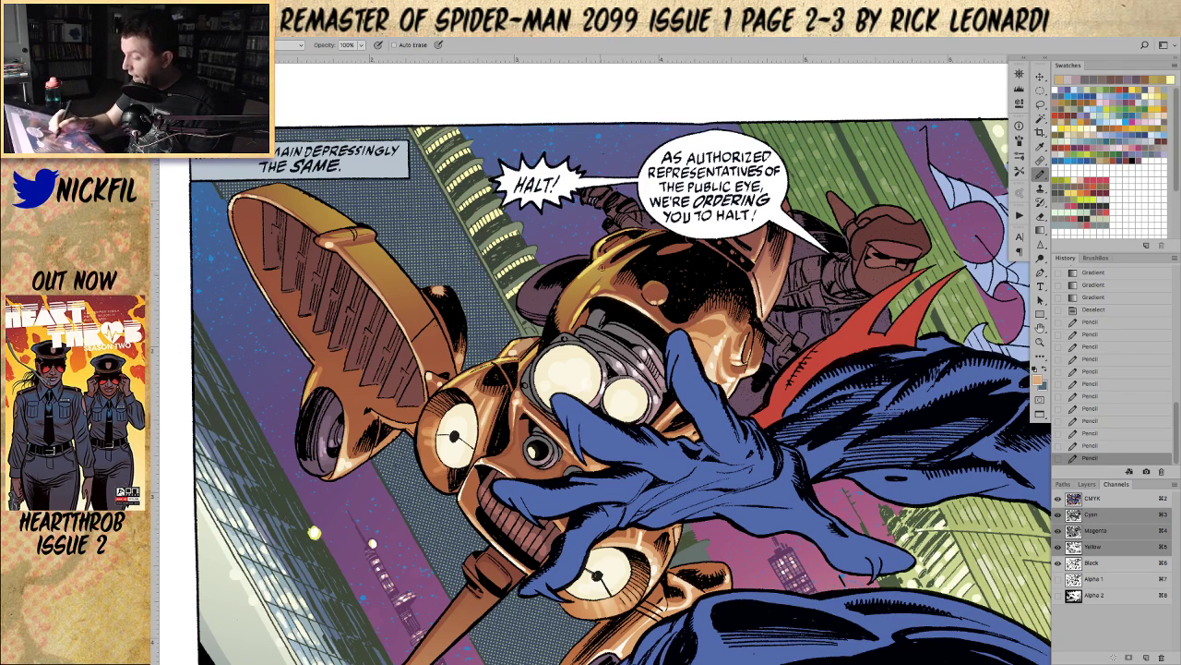
alt+click(586, 270)
drag(645, 286, 658, 283)
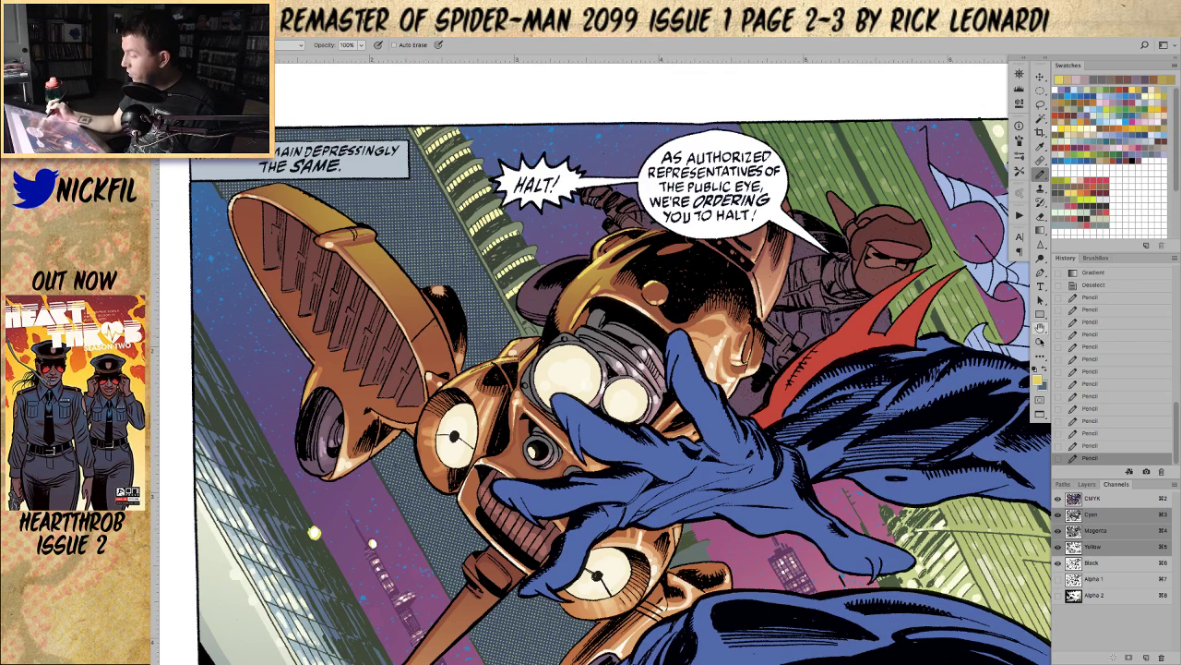
Step: Sample the darker orange-brown and retouch the edge of the dome's round bolt with the Pencil
click(1040, 342)
alt+click(750, 397)
click(1038, 178)
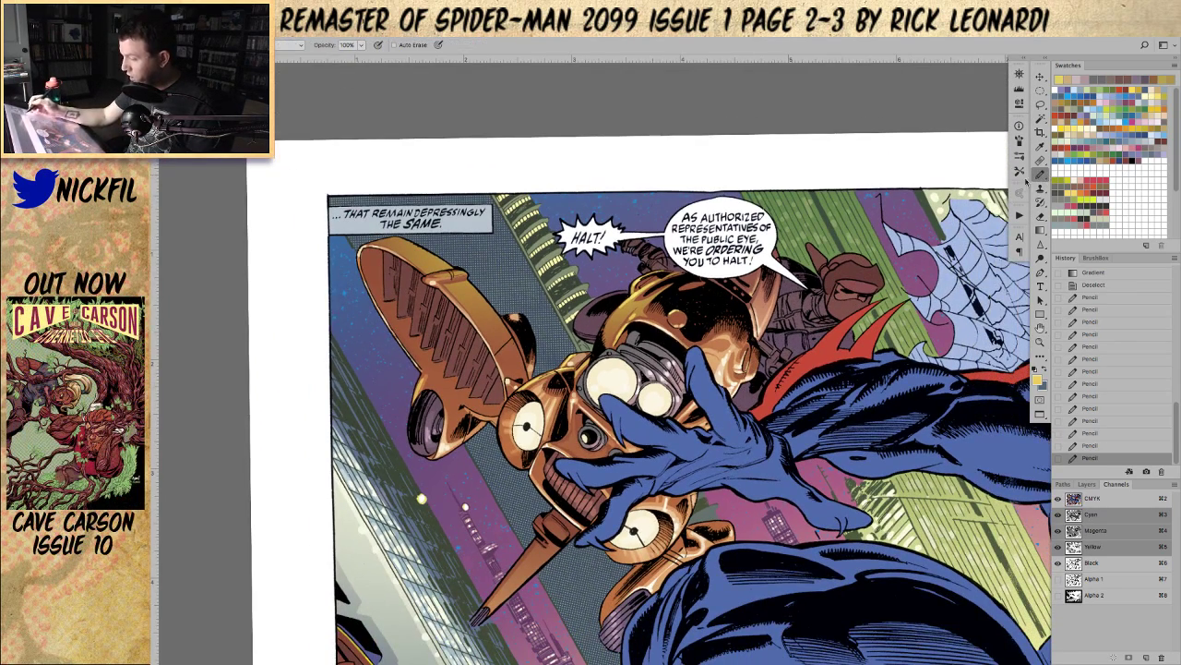
alt+click(678, 314)
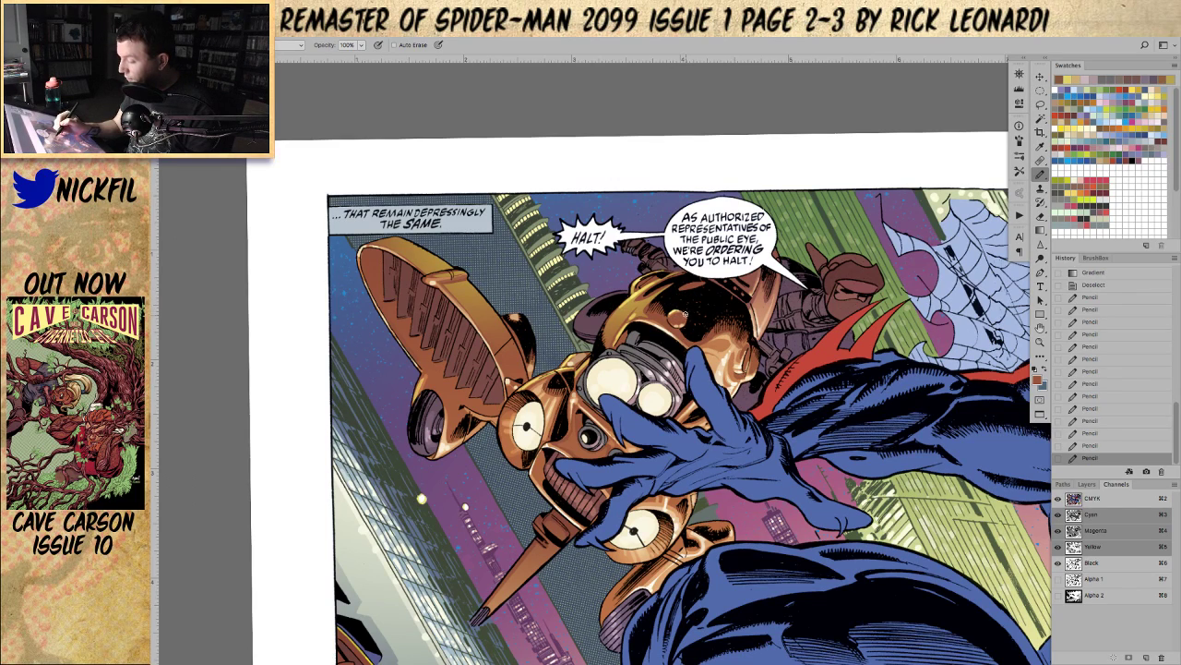
drag(670, 313, 671, 321)
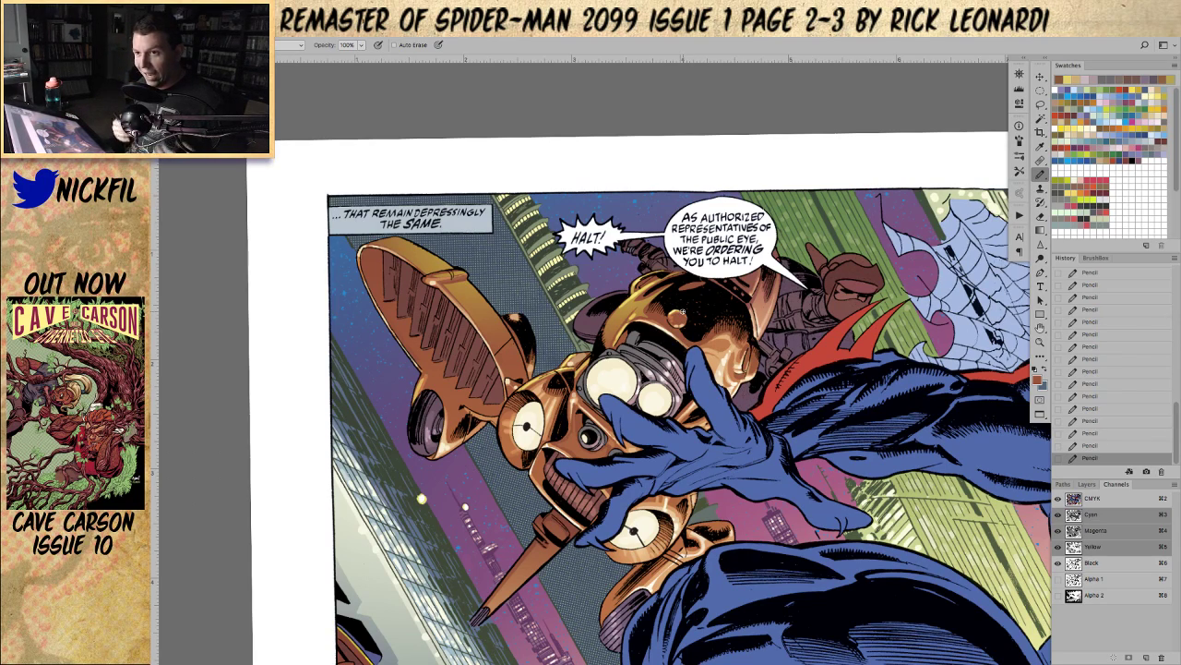
Step: Outline several areas of the grey machinery between the dome and the two headlights with the Lasso
key(space)
mouse_move(765, 481)
mouse_down()
mouse_move(741, 470)
mouse_move(725, 415)
mouse_move(756, 450)
mouse_up()
click(1040, 104)
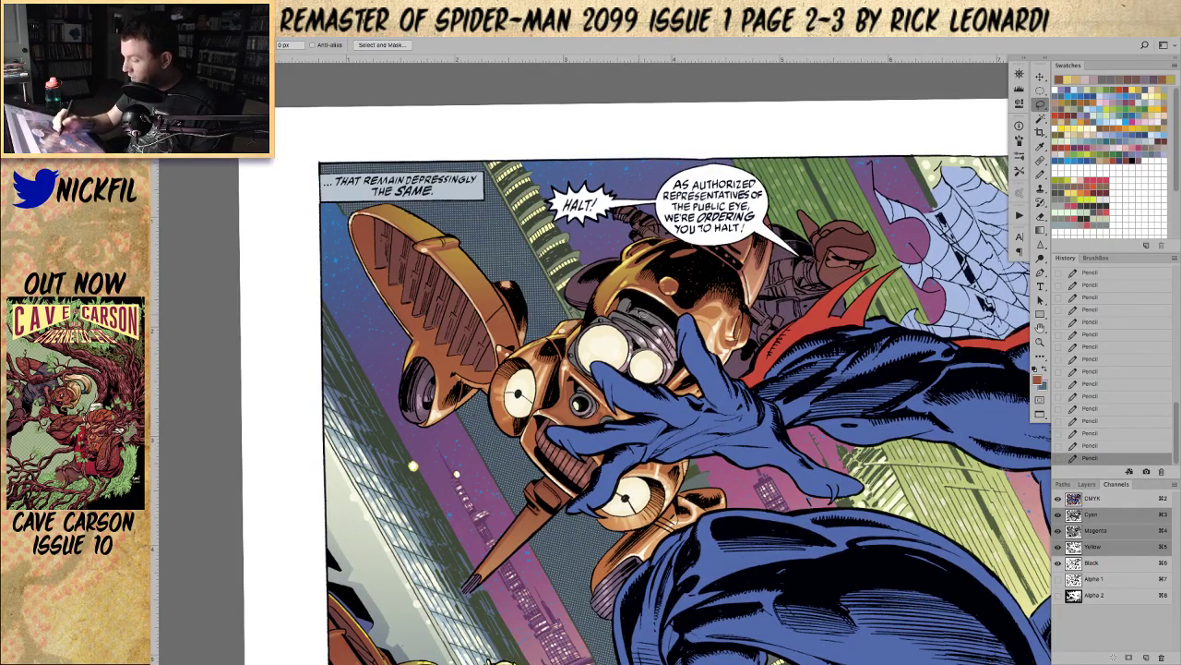
mouse_move(637, 314)
mouse_down()
mouse_move(662, 334)
mouse_move(656, 311)
mouse_up()
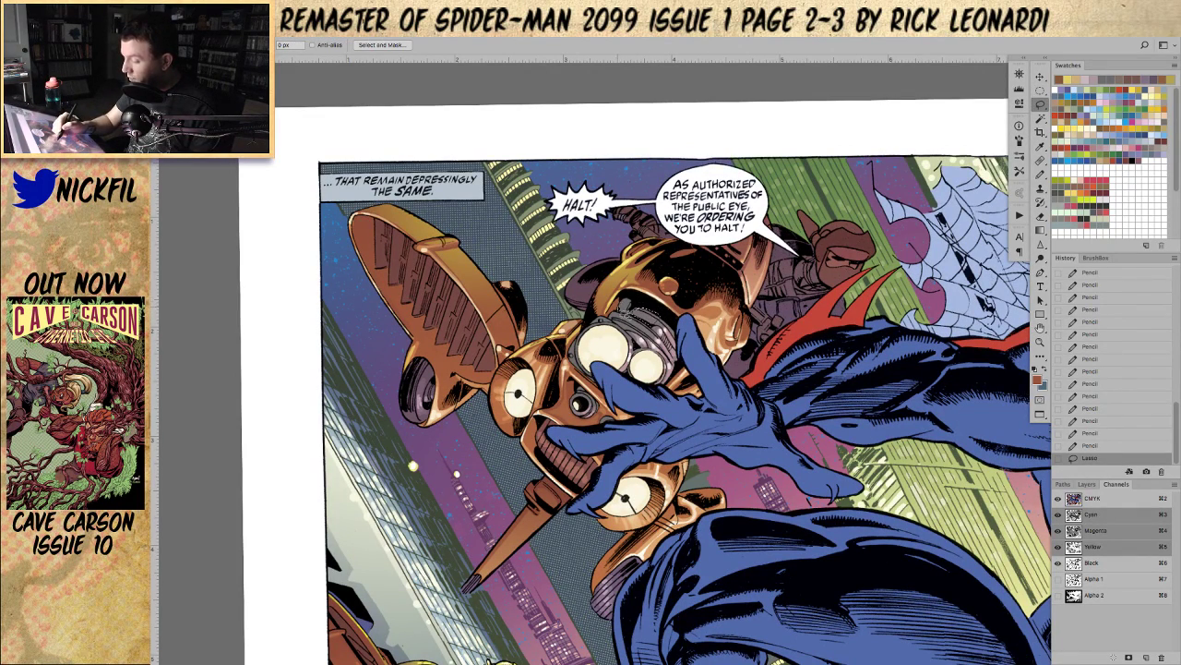
mouse_move(657, 319)
mouse_down()
mouse_move(618, 318)
mouse_move(653, 333)
mouse_up()
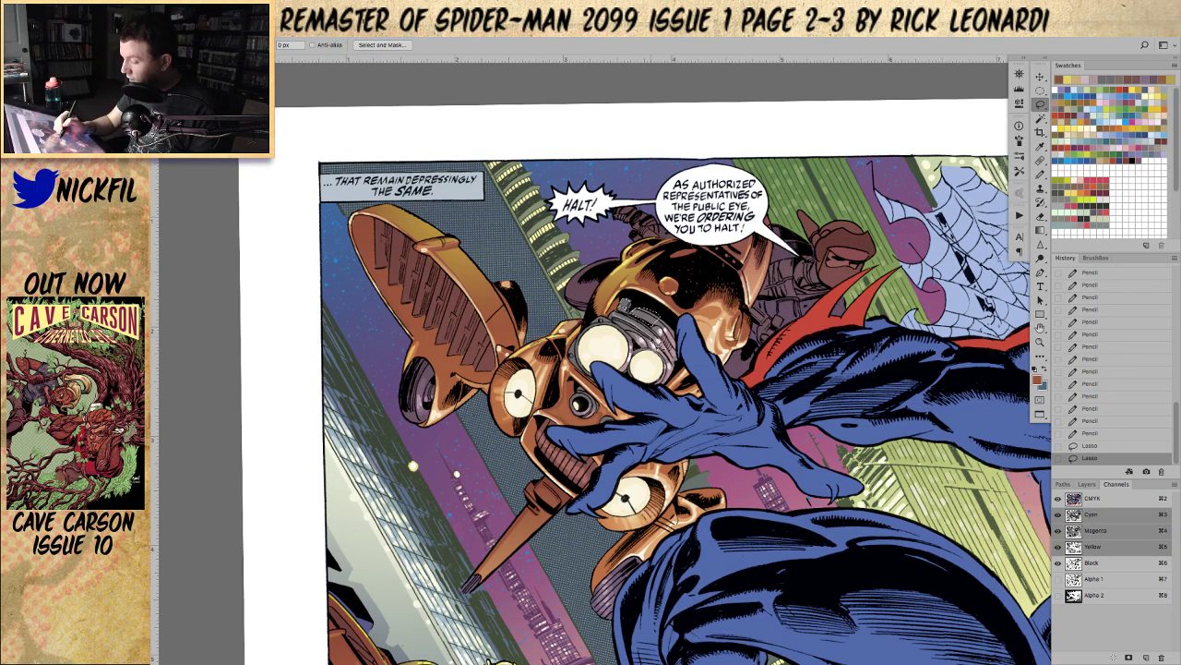
drag(617, 310, 616, 316)
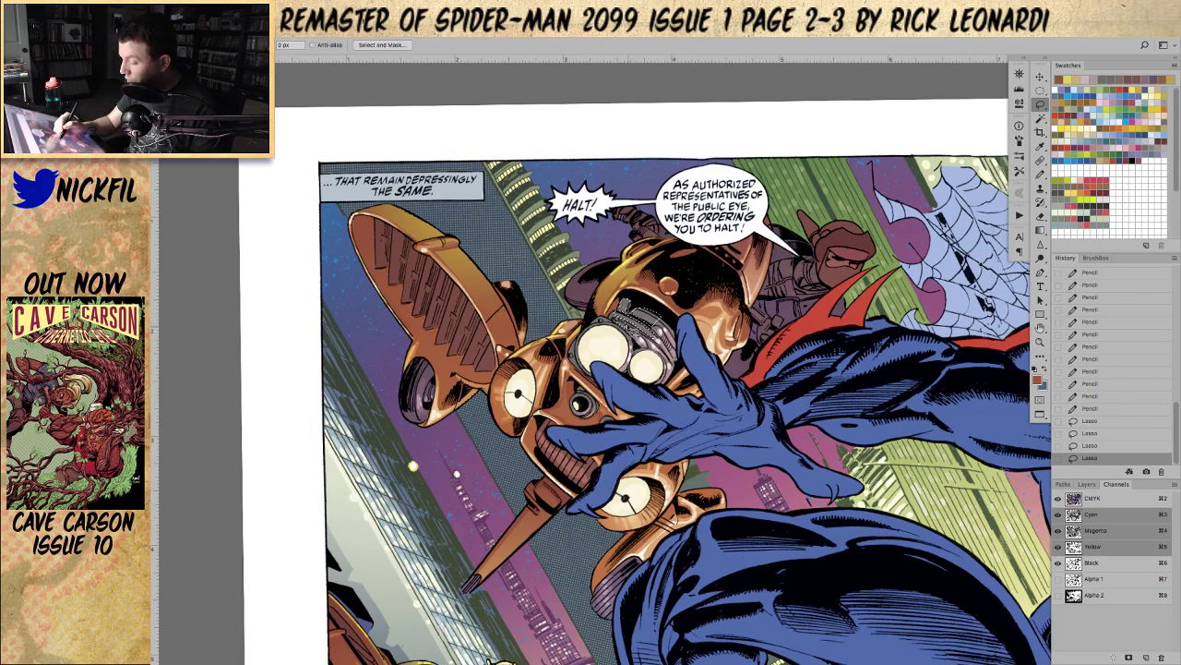
mouse_move(622, 321)
mouse_down()
mouse_move(651, 322)
mouse_move(583, 340)
mouse_move(575, 356)
mouse_move(610, 320)
mouse_up()
Step: Sample the dome's orange-brown and apply Screen-mode gradients at 50% opacity downward from the dome across the lassoed machinery
key(space)
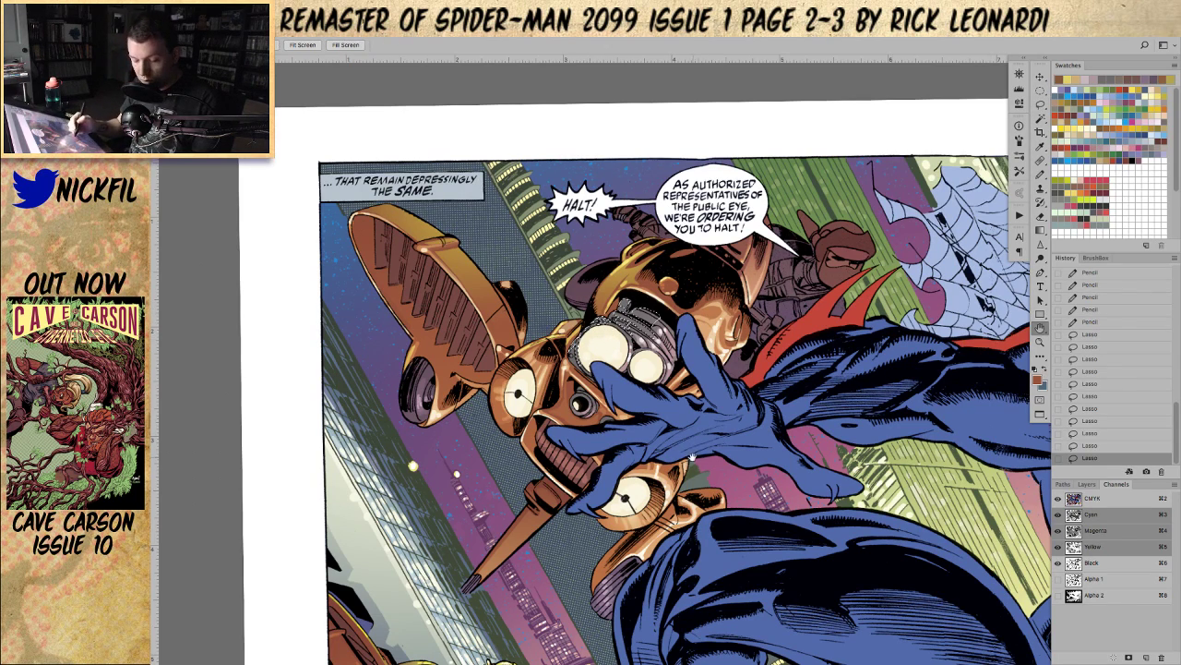
drag(692, 434, 614, 423)
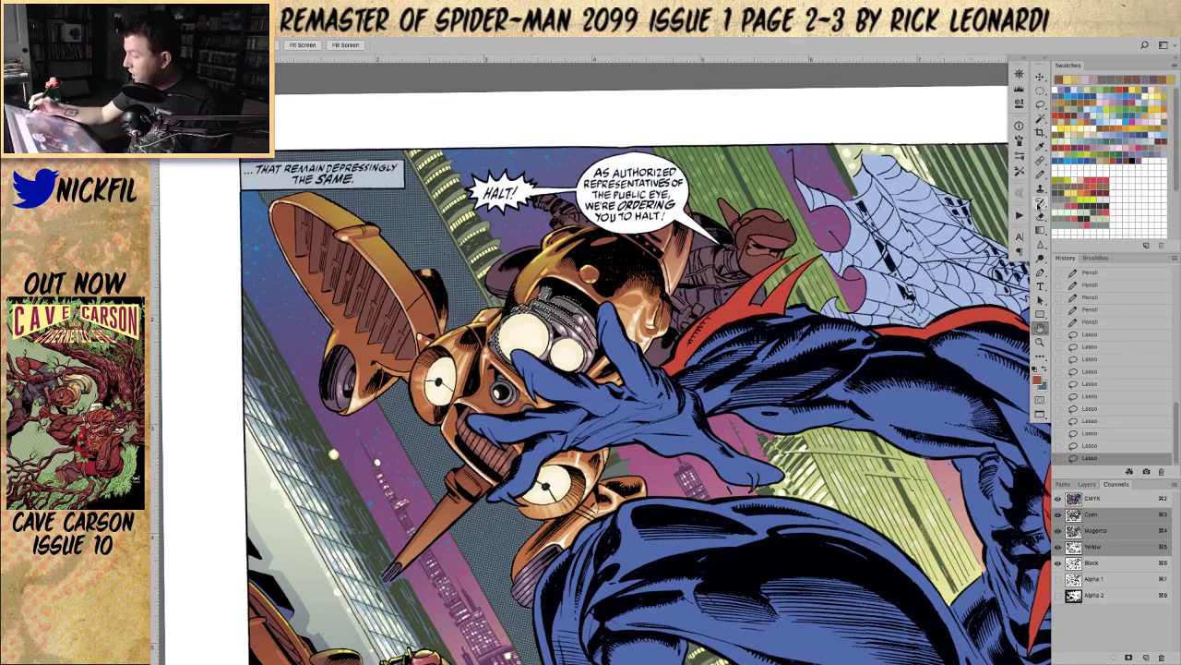
click(1040, 230)
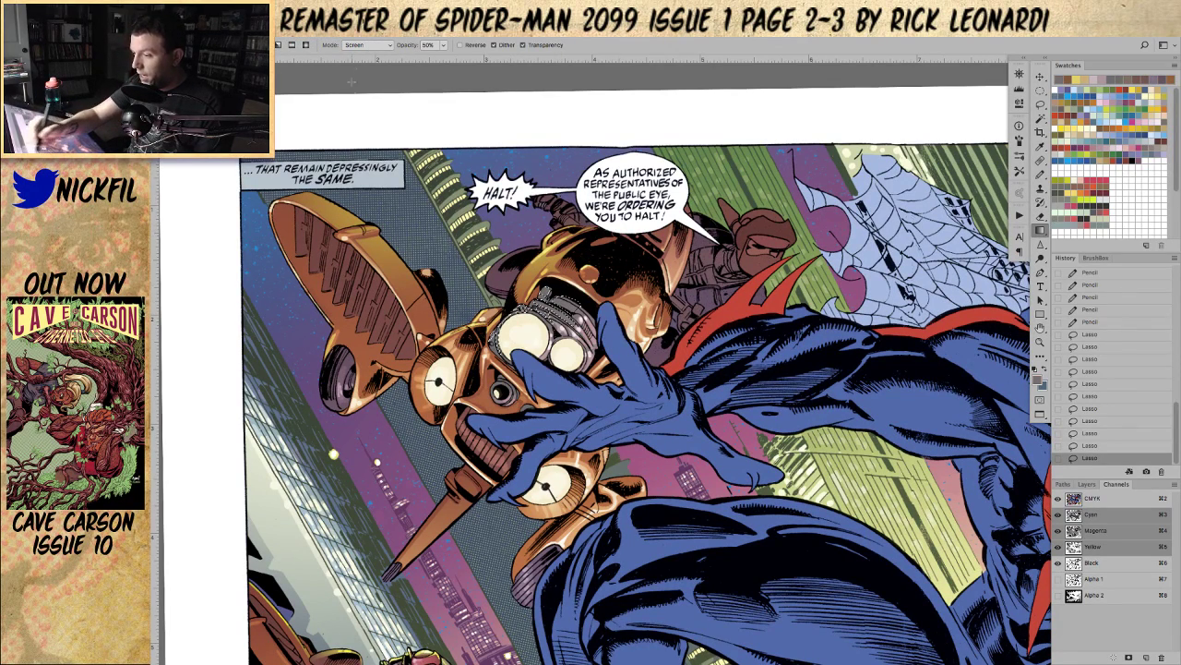
click(366, 44)
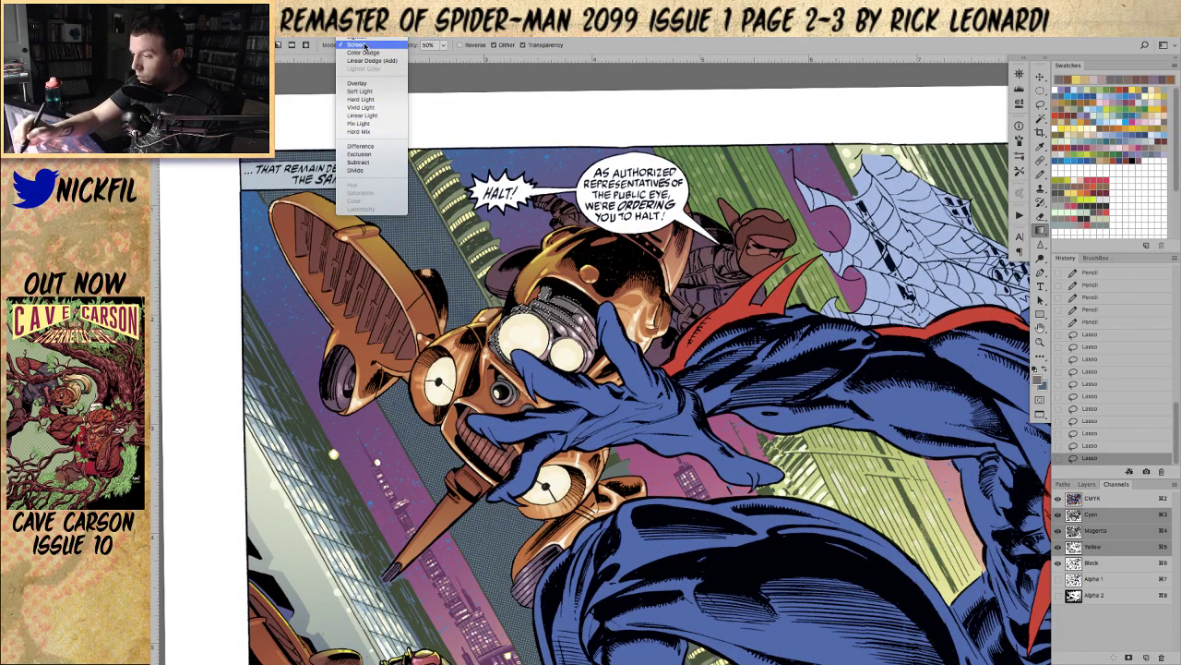
click(367, 44)
alt+click(474, 164)
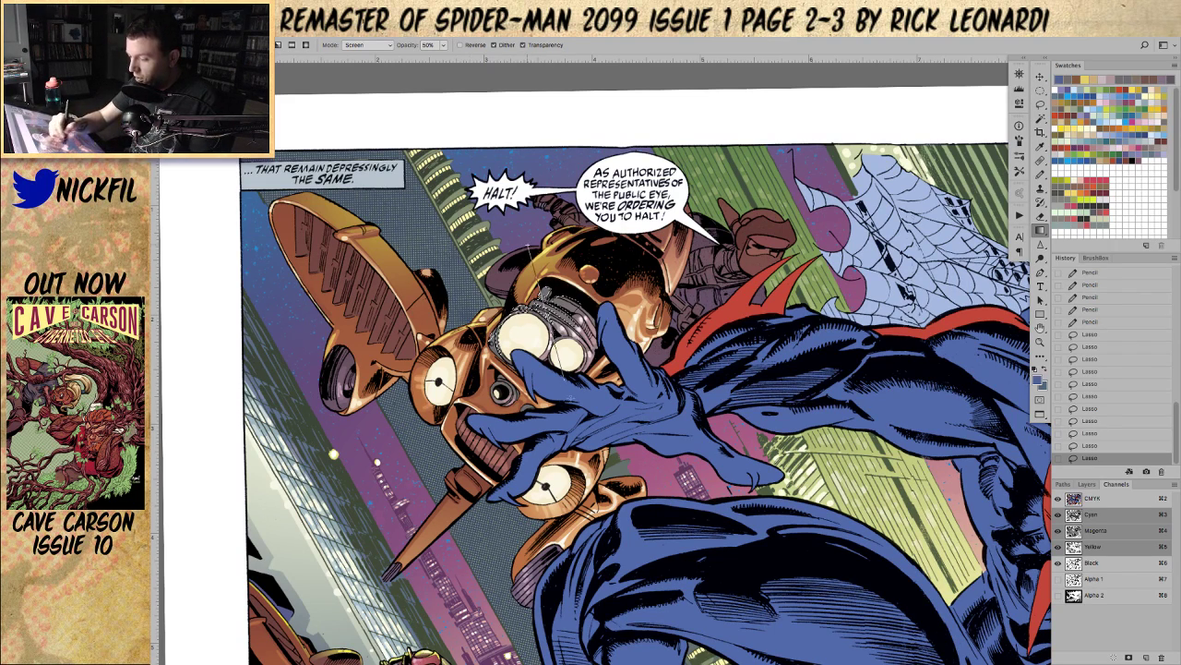
alt+click(565, 273)
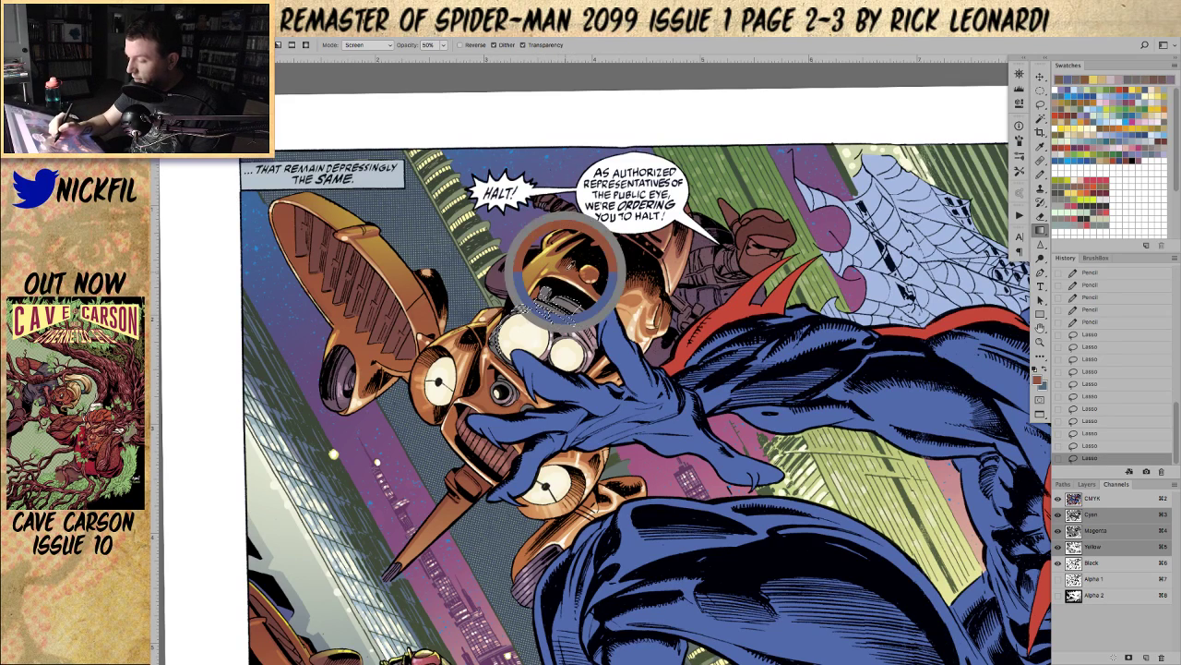
drag(571, 274, 561, 319)
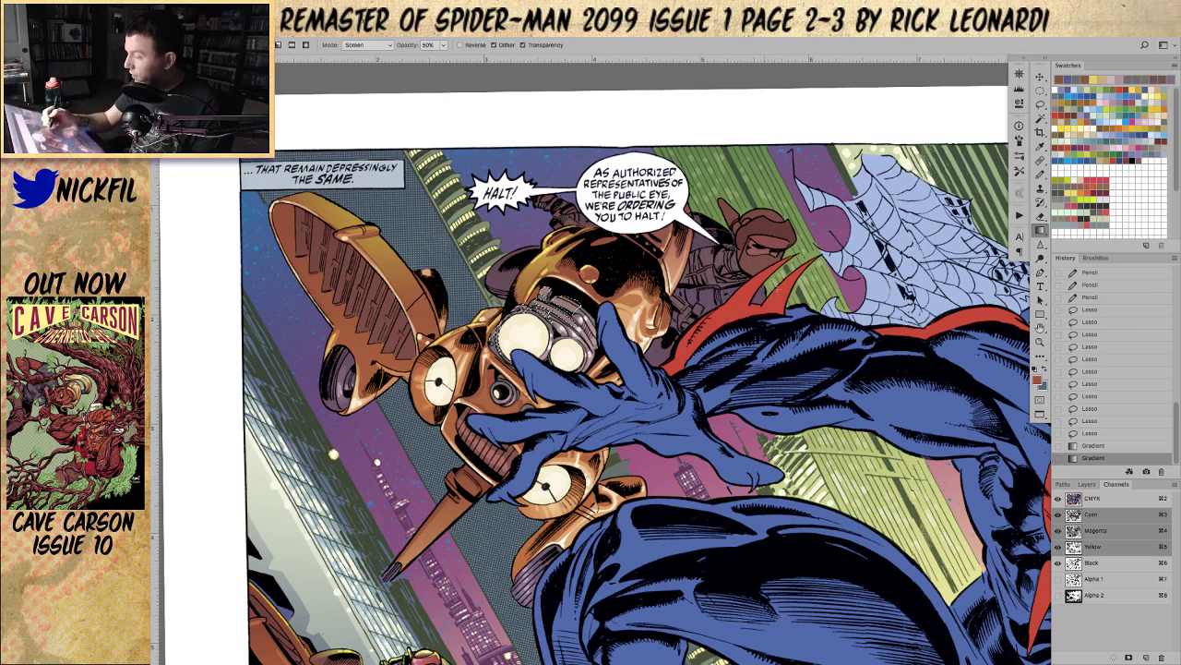
Step: Add light blue Screen gradients at 50% opacity to the lassoed machinery from its upper left, and deselect the areas
click(1096, 109)
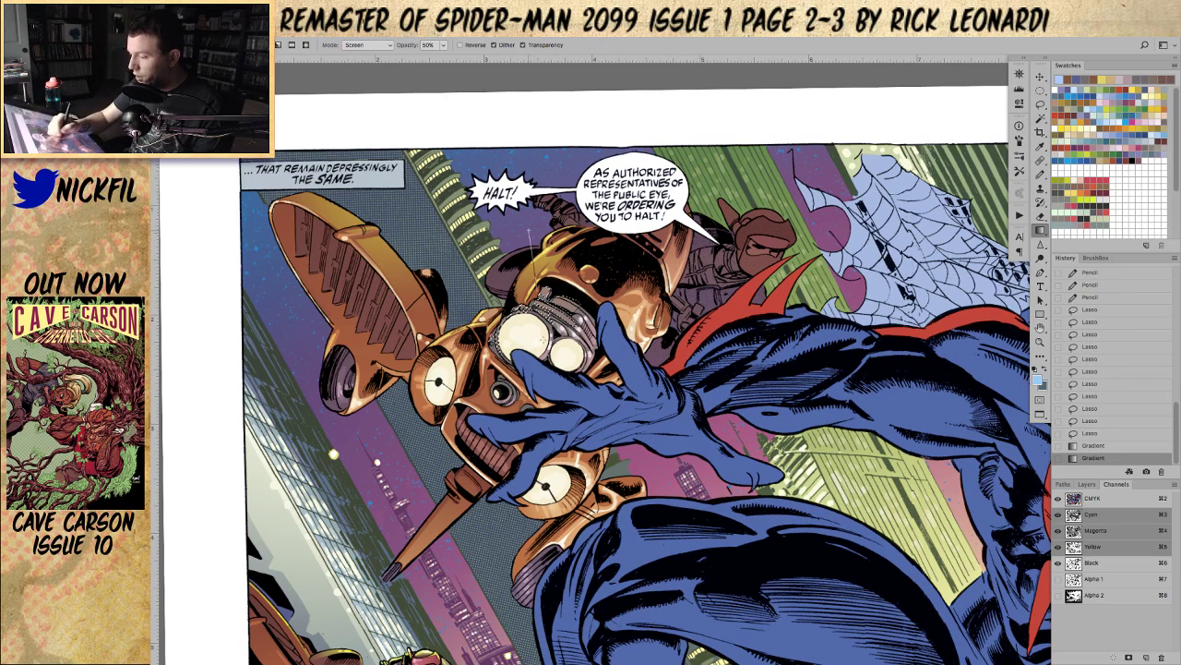
drag(529, 262, 547, 306)
drag(527, 246, 544, 297)
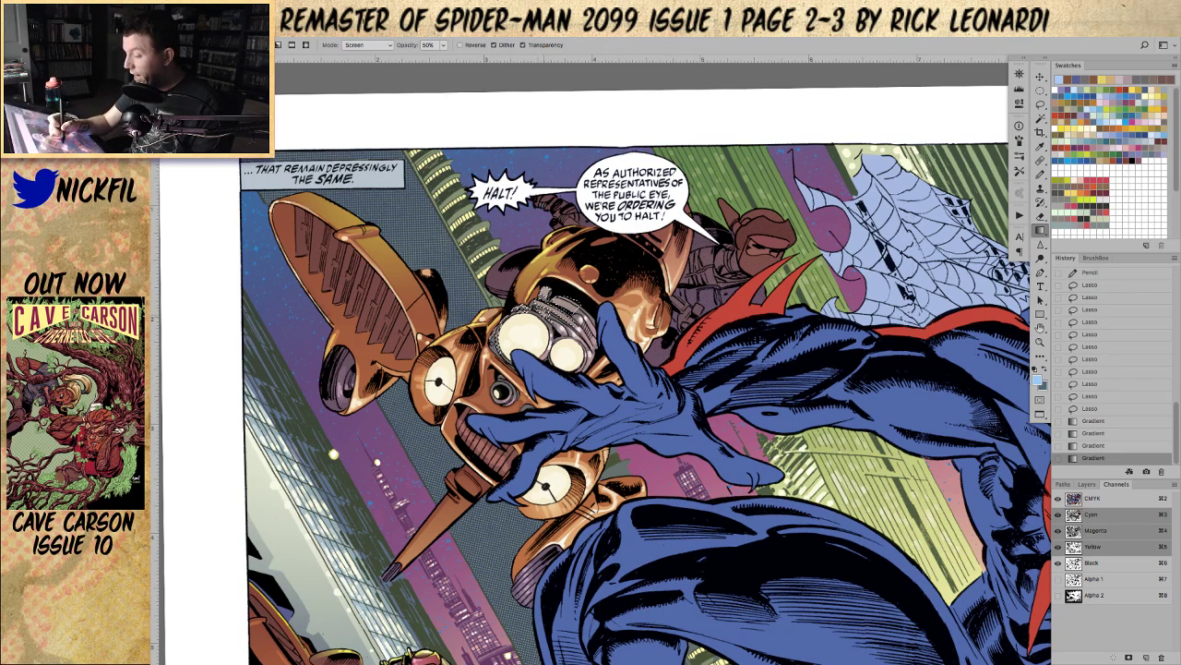
key(ctrl+d)
Step: Paint pale Pencil highlights on the machinery beneath the dome, first at 100% and finally at 50% opacity
click(1041, 173)
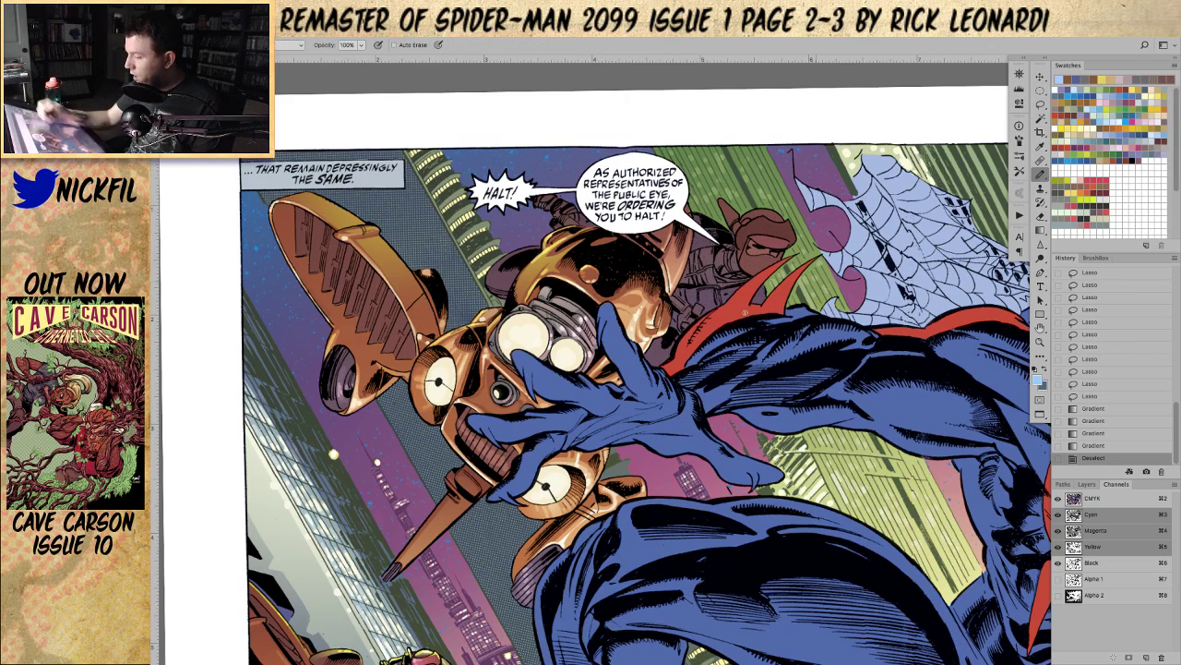
click(556, 281)
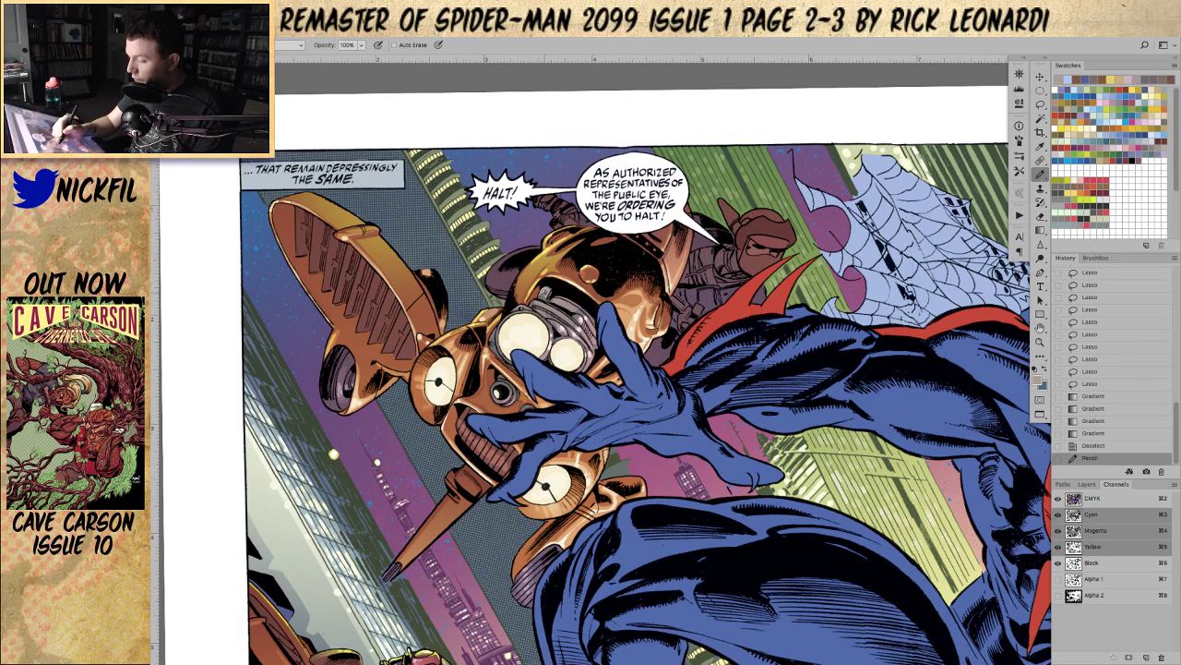
click(561, 281)
click(563, 295)
click(568, 296)
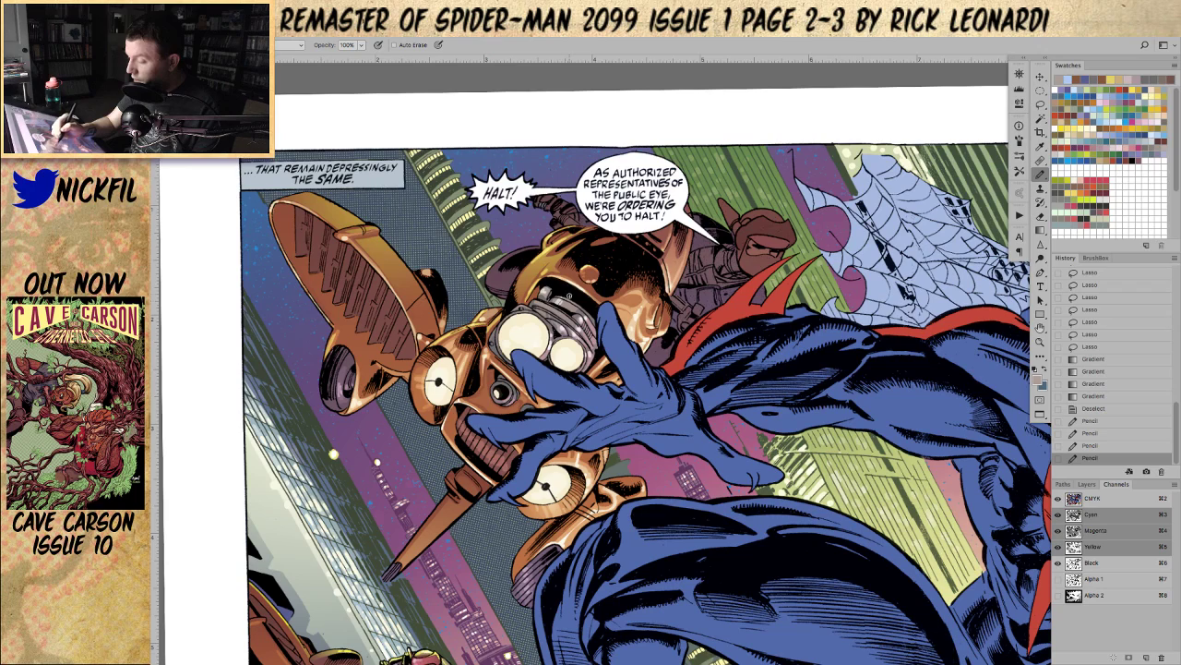
click(557, 292)
key(5)
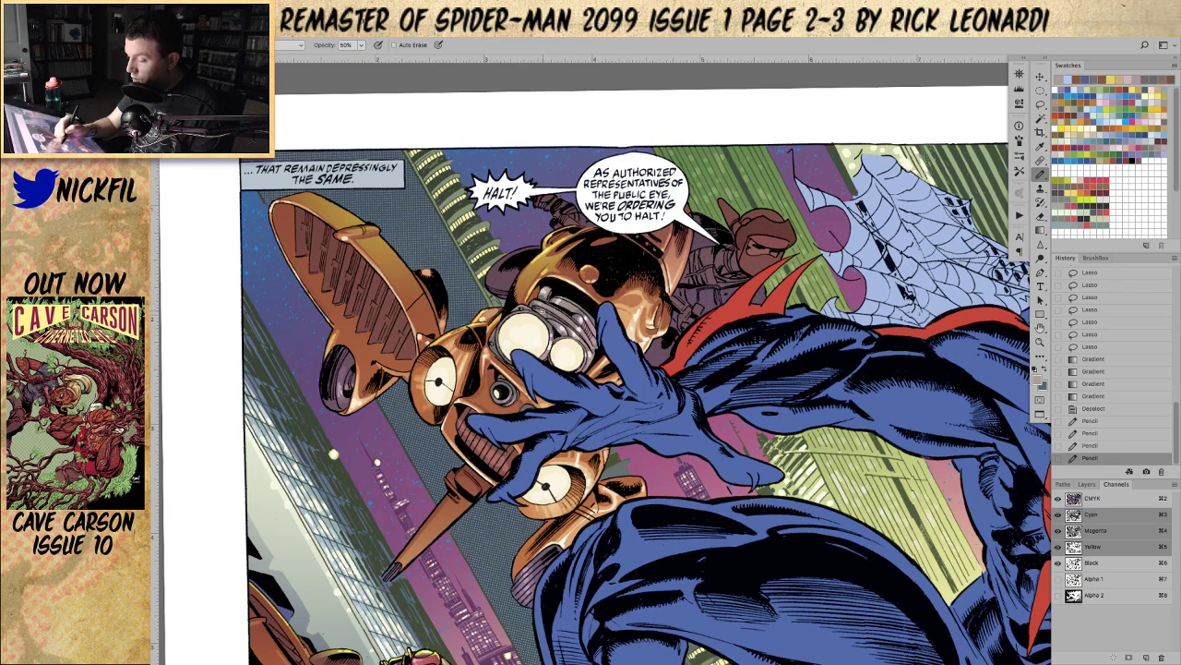
click(558, 305)
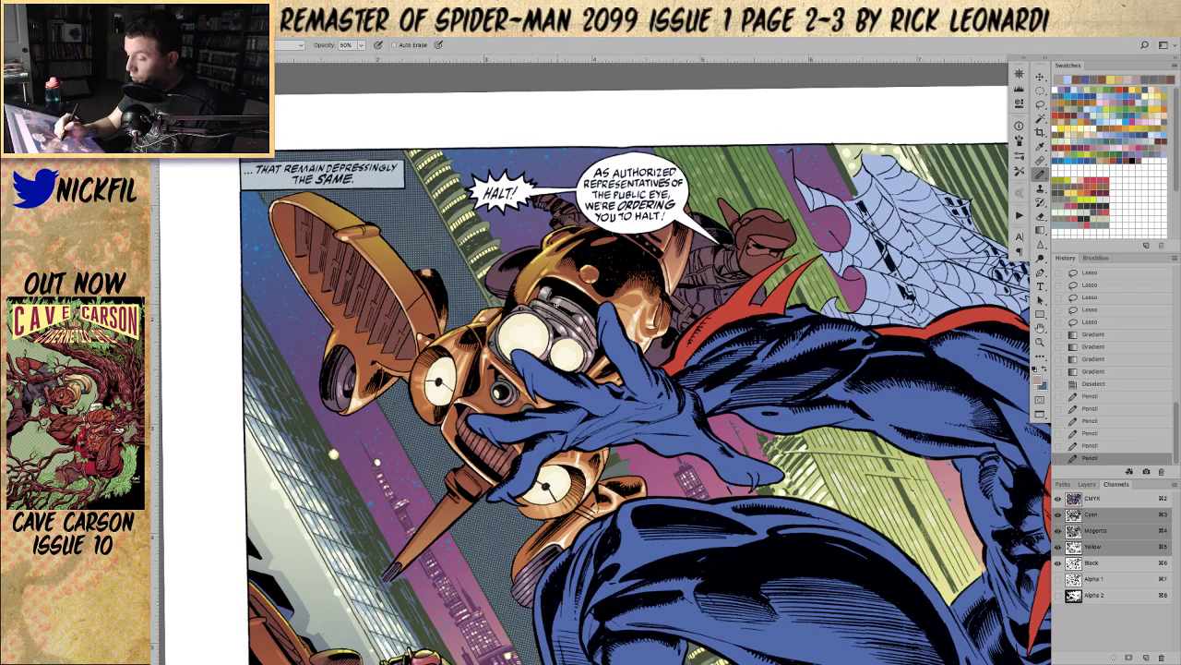
Step: Undo the 50% stroke above the larger headlight, restore the Pencil to 100% opacity, and highlight the headlight's outer edge
click(525, 302)
key(super+z)
key(0)
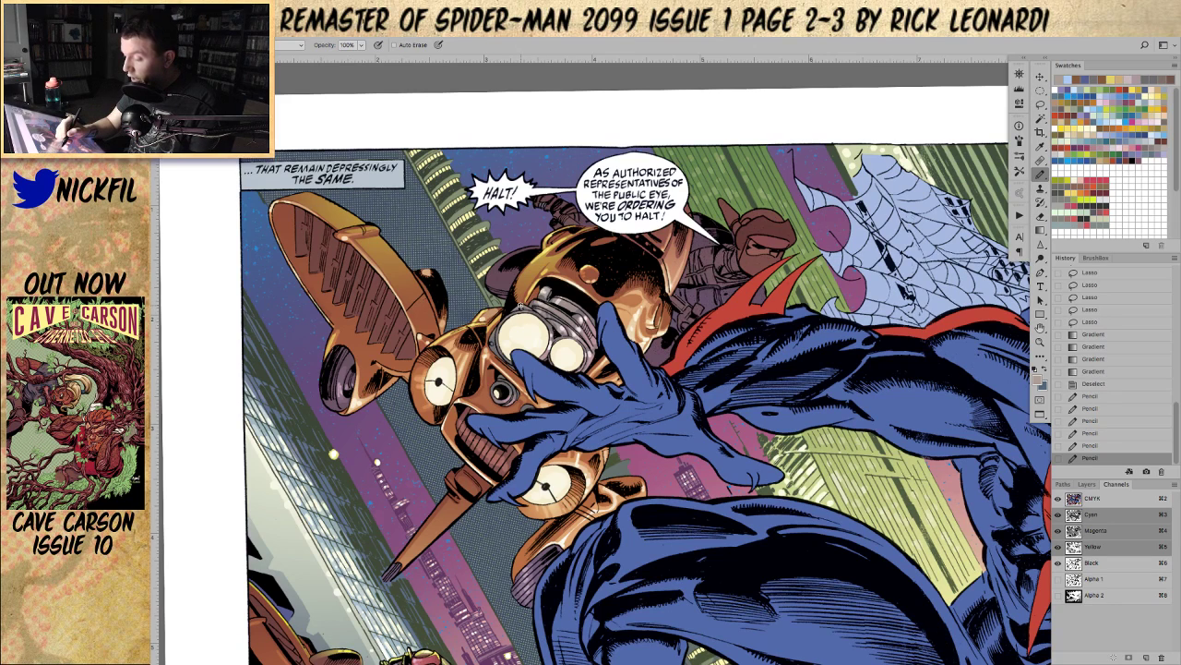
click(524, 304)
drag(498, 336, 490, 341)
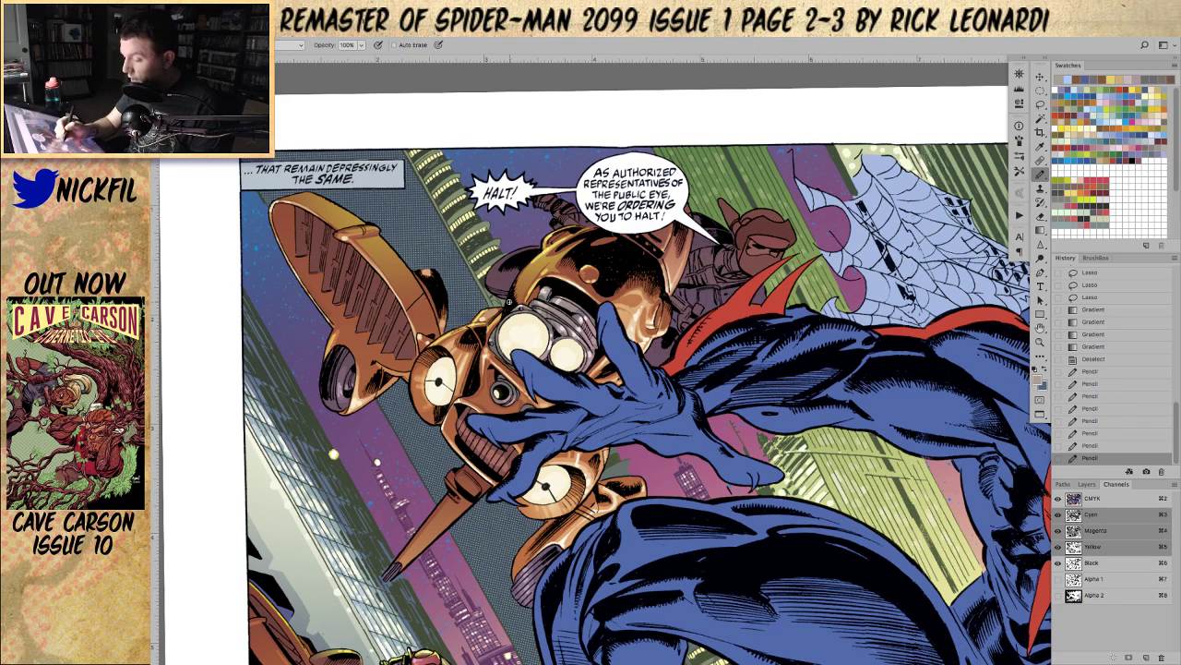
Step: Examine the vehicle's rendering against the whole double-page spread, and return to a closer view of the vehicle with the Pencil ready
alt+click(625, 466)
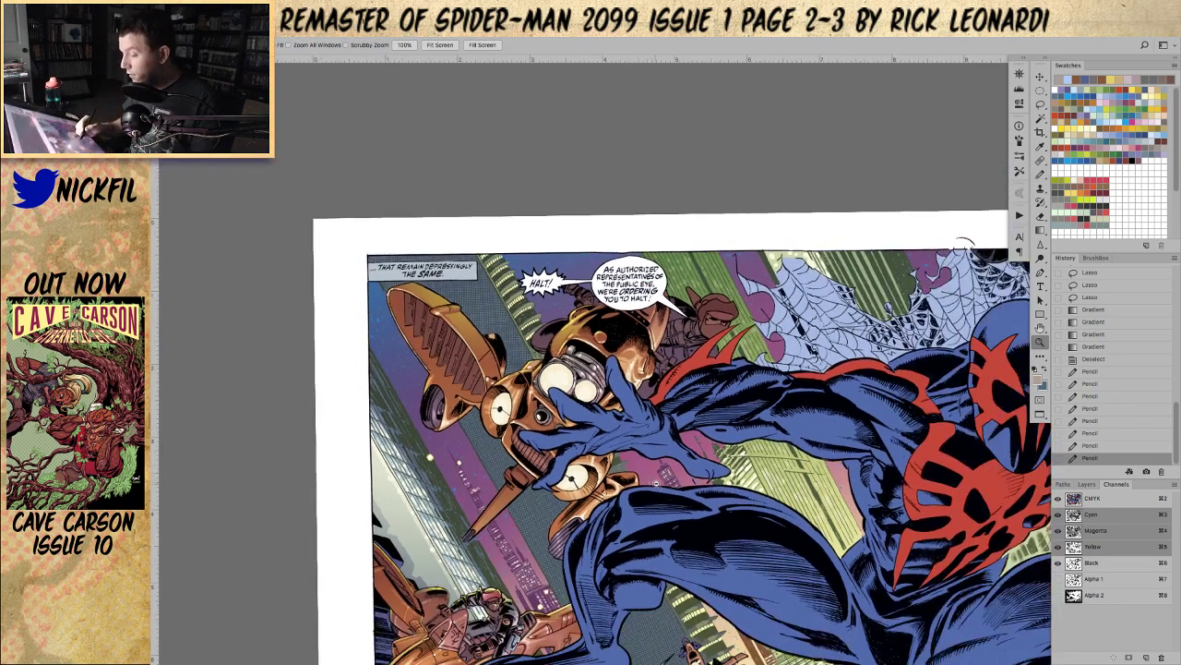
alt+click(656, 484)
click(1040, 328)
drag(850, 486, 758, 390)
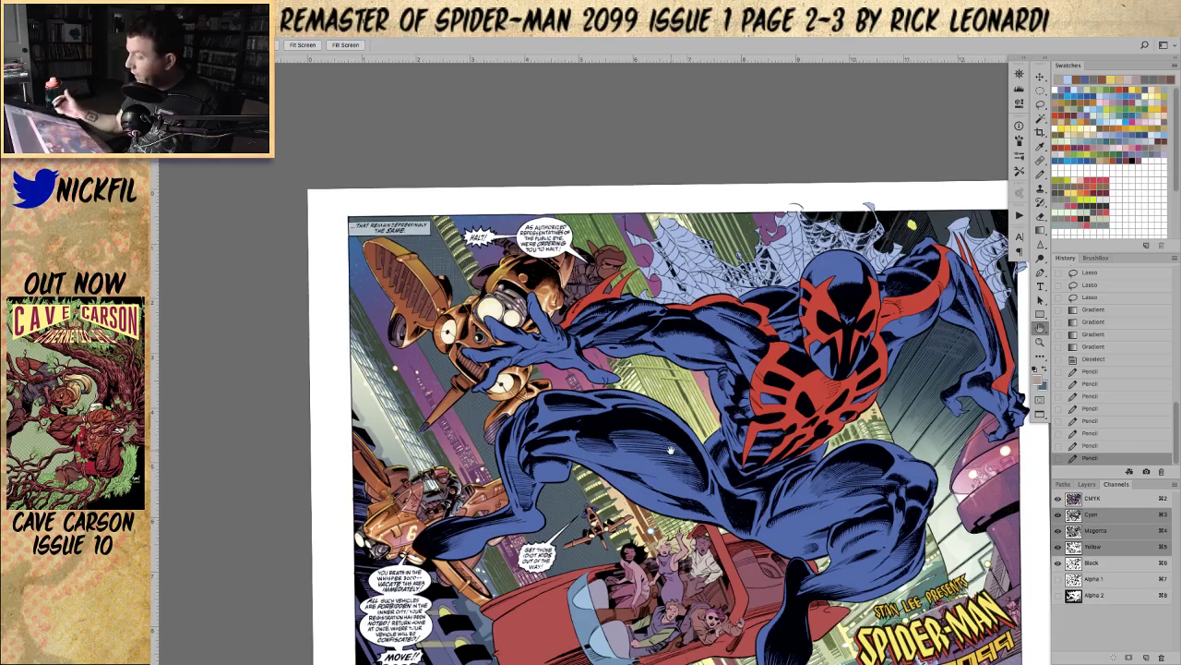
key(z)
click(518, 331)
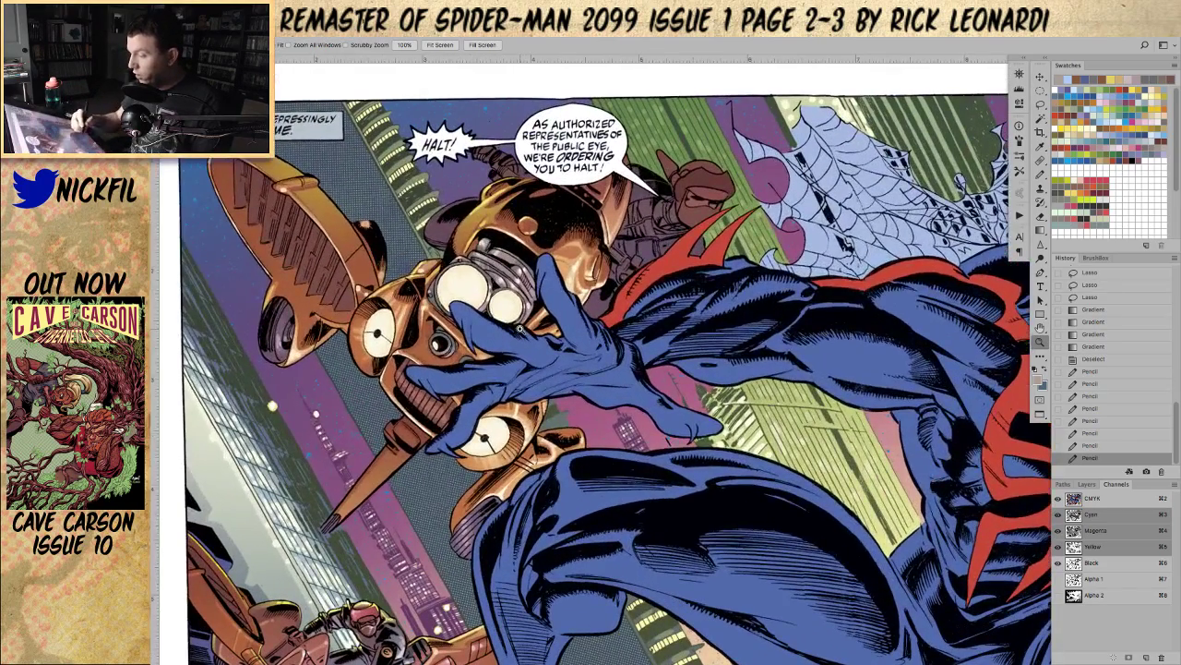
click(1040, 328)
drag(879, 210, 900, 298)
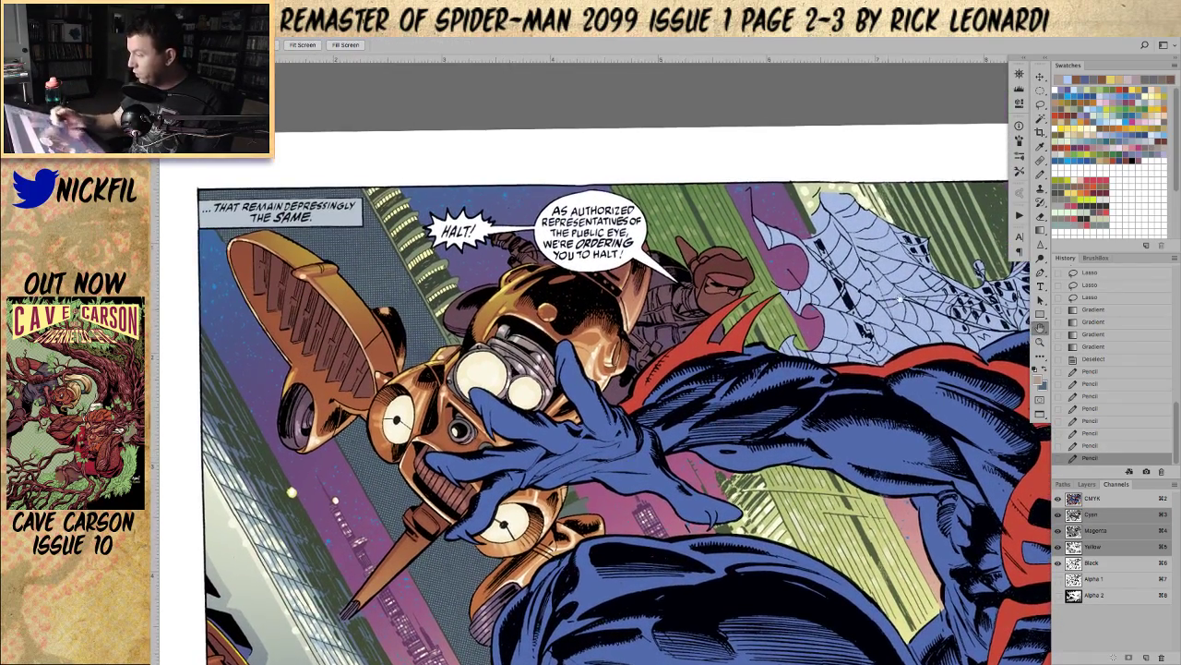
click(1041, 173)
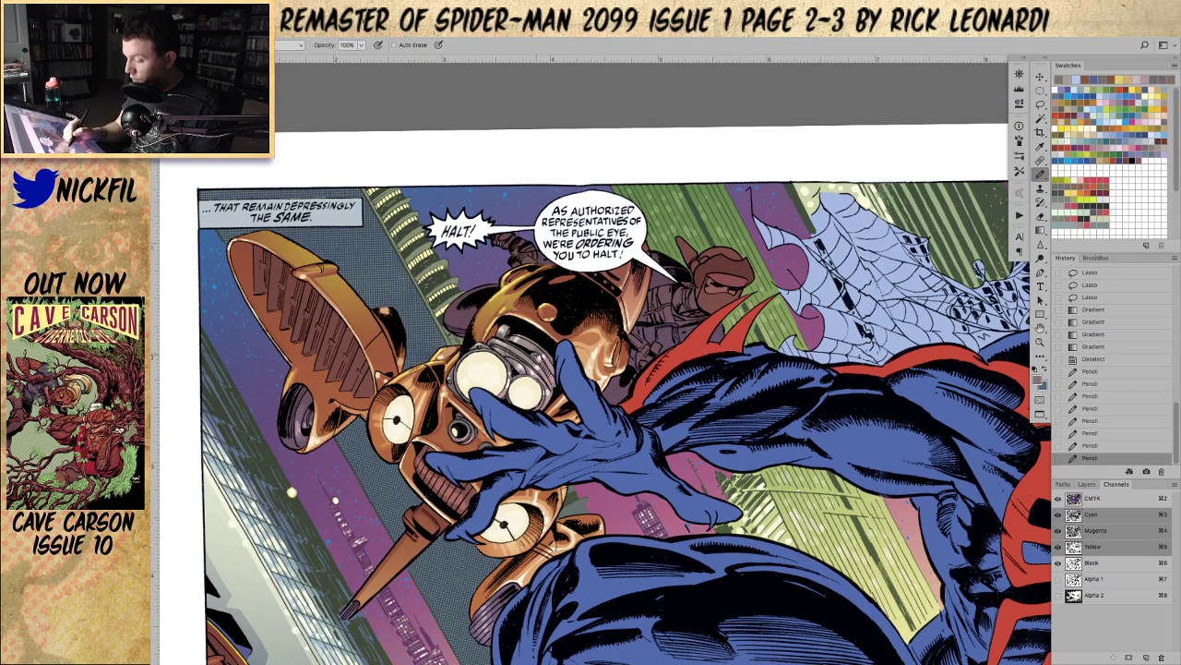
Step: Adjust the Pencil's blend mode and paint small highlights at 100% opacity on the machinery beneath the dome, around both headlights
click(279, 45)
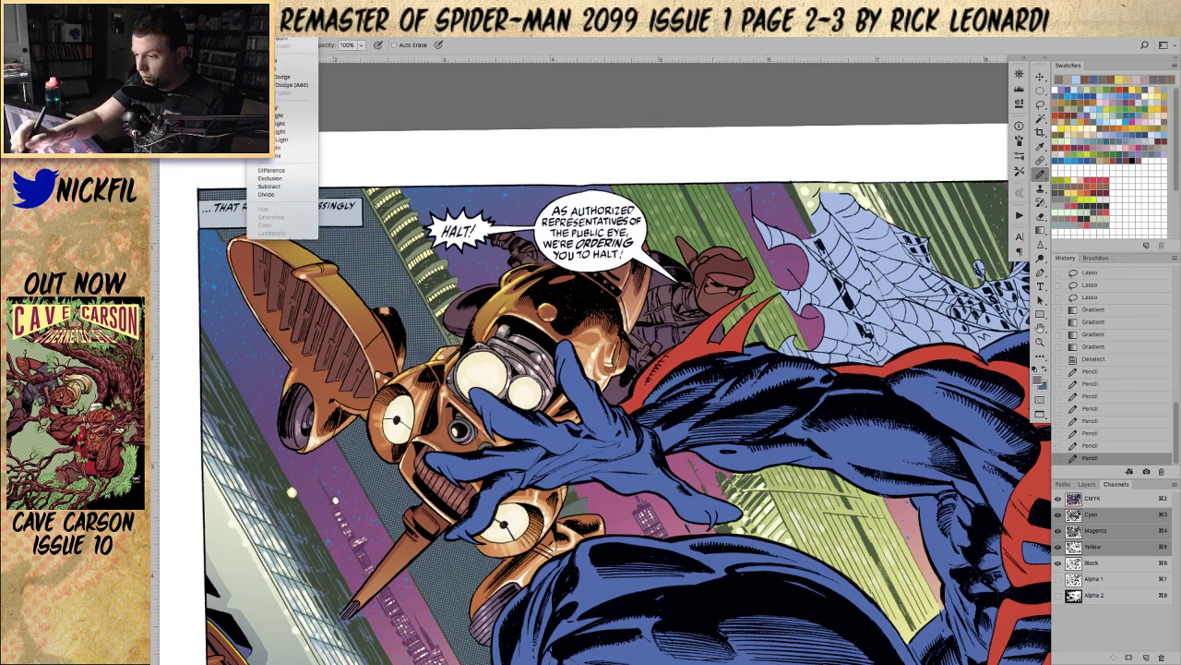
click(280, 42)
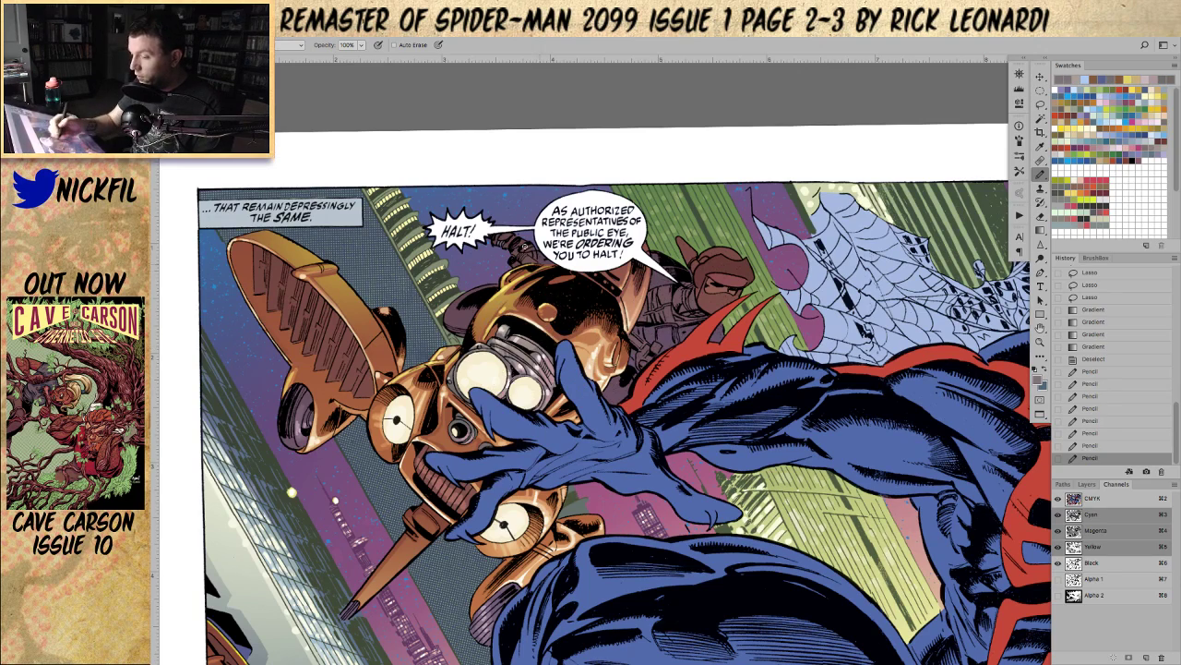
click(281, 45)
click(286, 93)
click(281, 45)
click(281, 45)
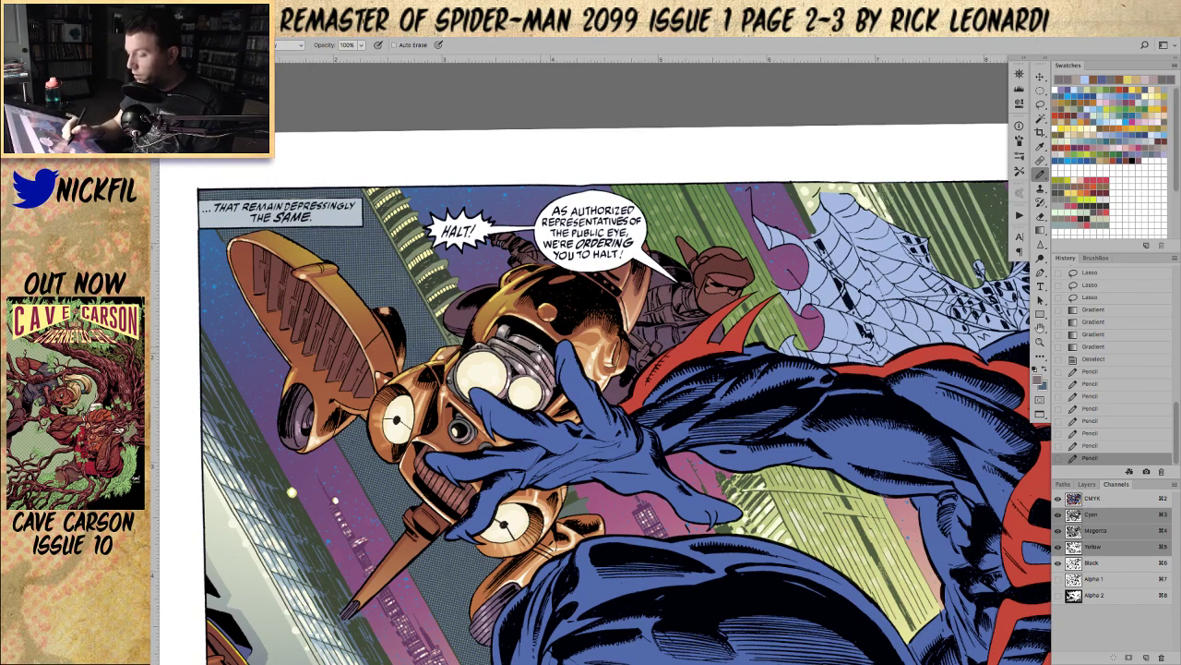
click(539, 345)
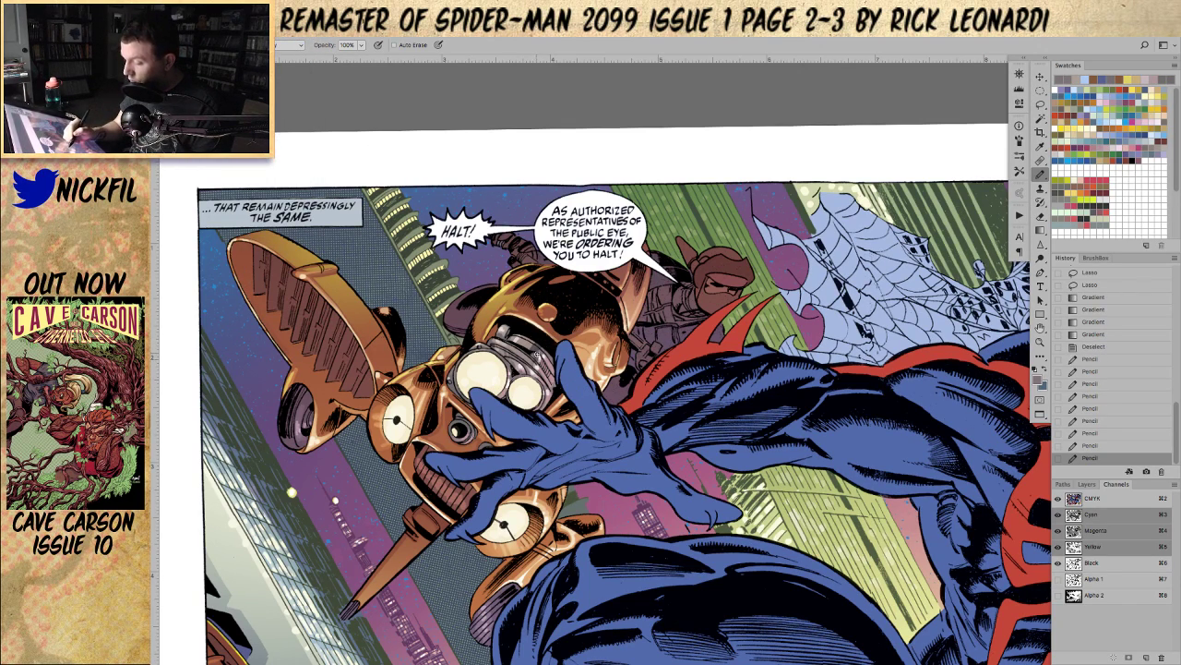
drag(537, 354, 548, 358)
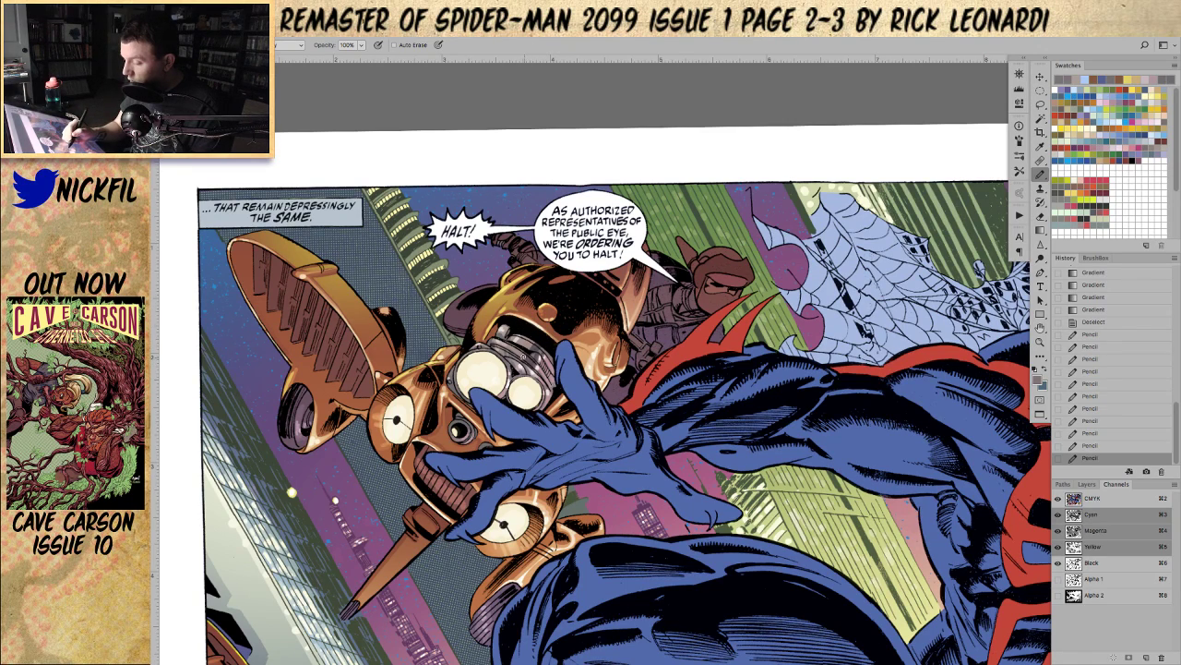
click(532, 364)
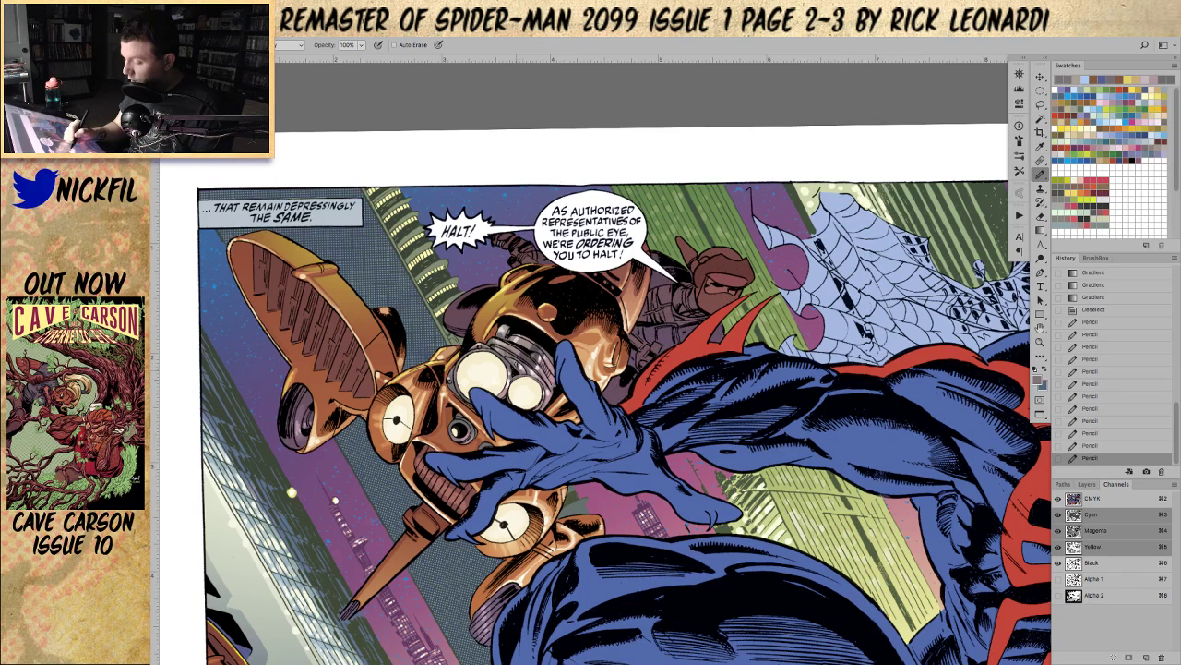
click(530, 364)
click(529, 372)
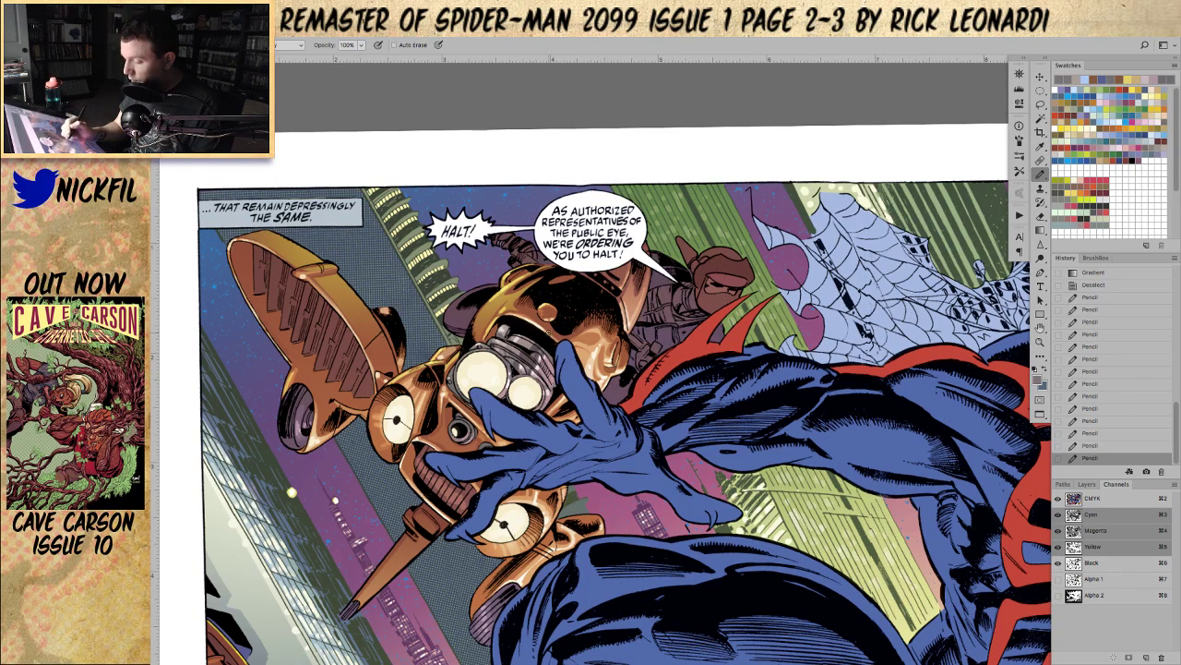
click(556, 377)
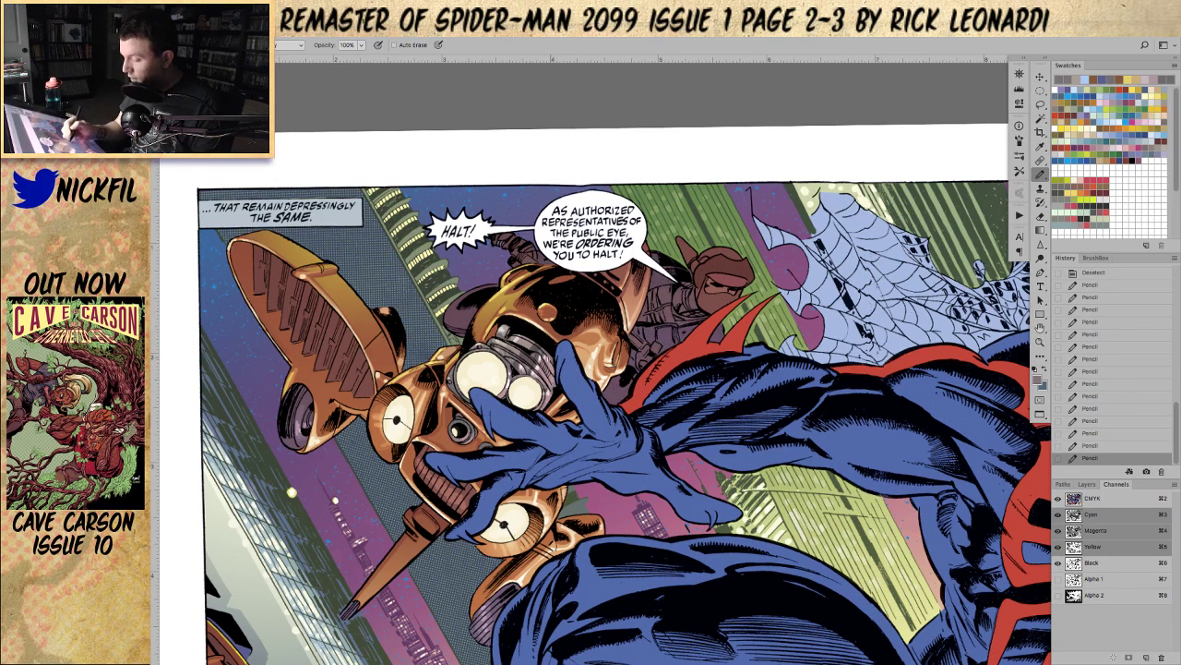
click(511, 370)
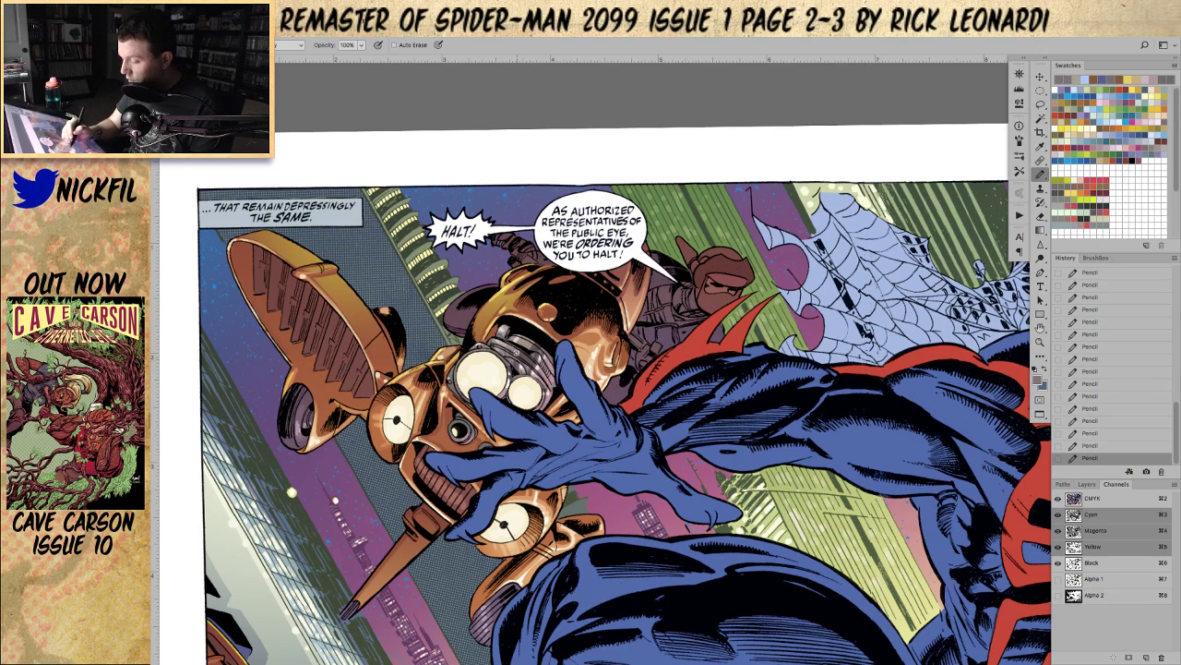
Step: Check the vehicle against the wider spread and lasso sections of the machinery beside the headlights
click(1041, 341)
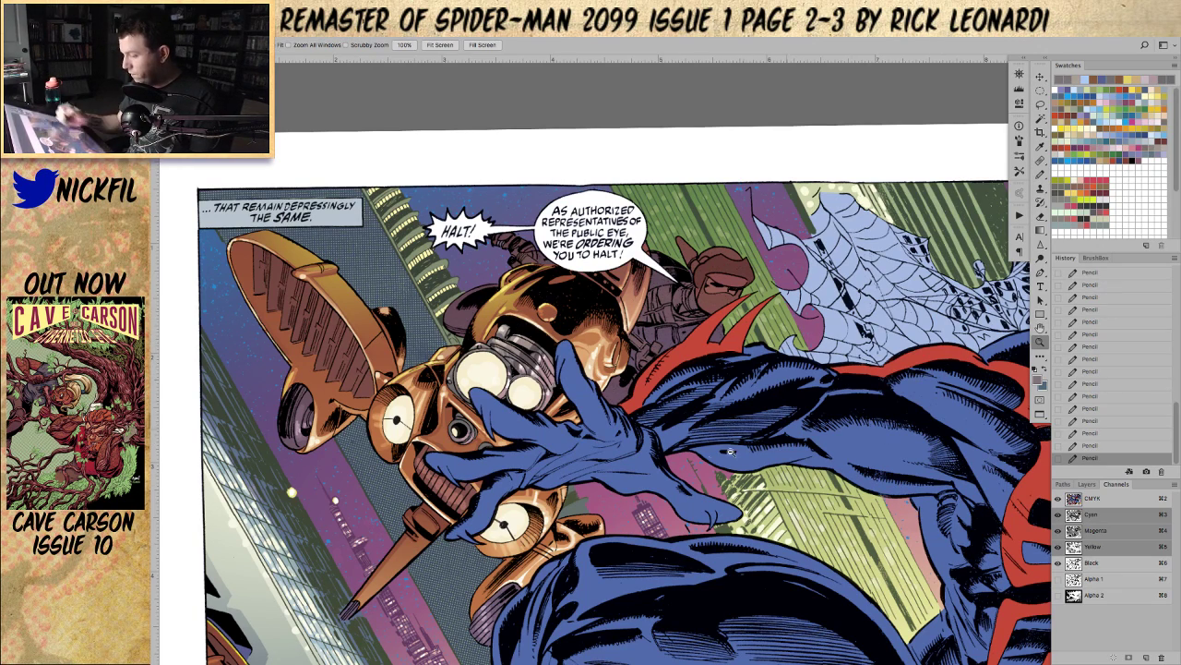
alt+click(654, 452)
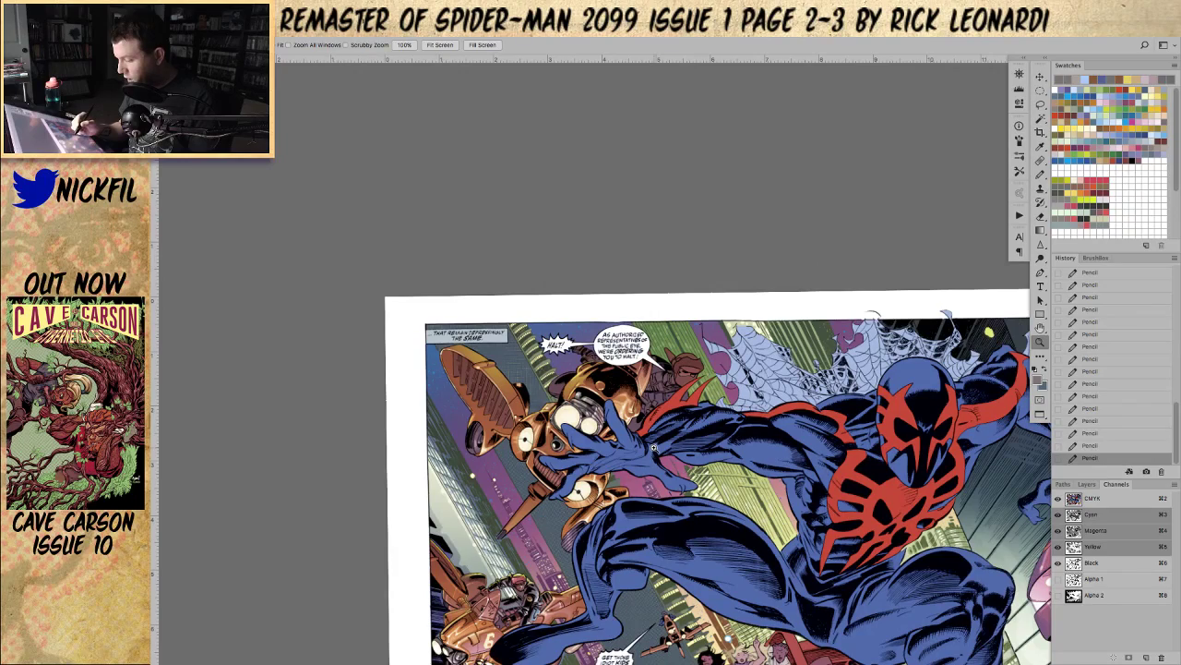
click(595, 423)
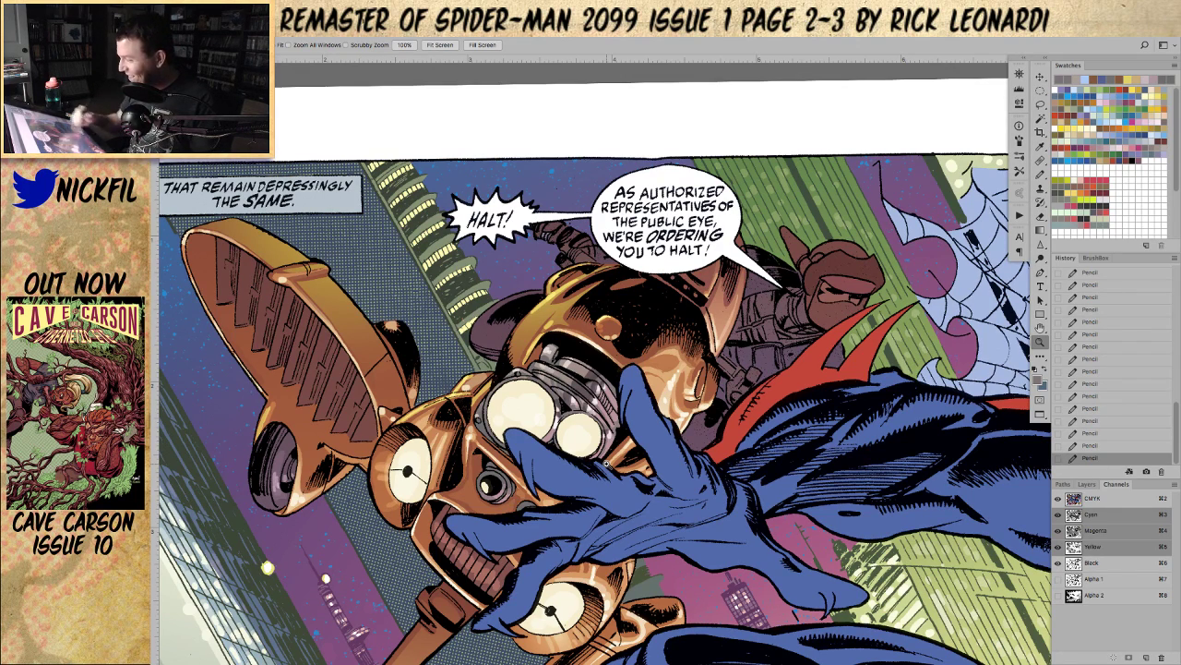
key(l)
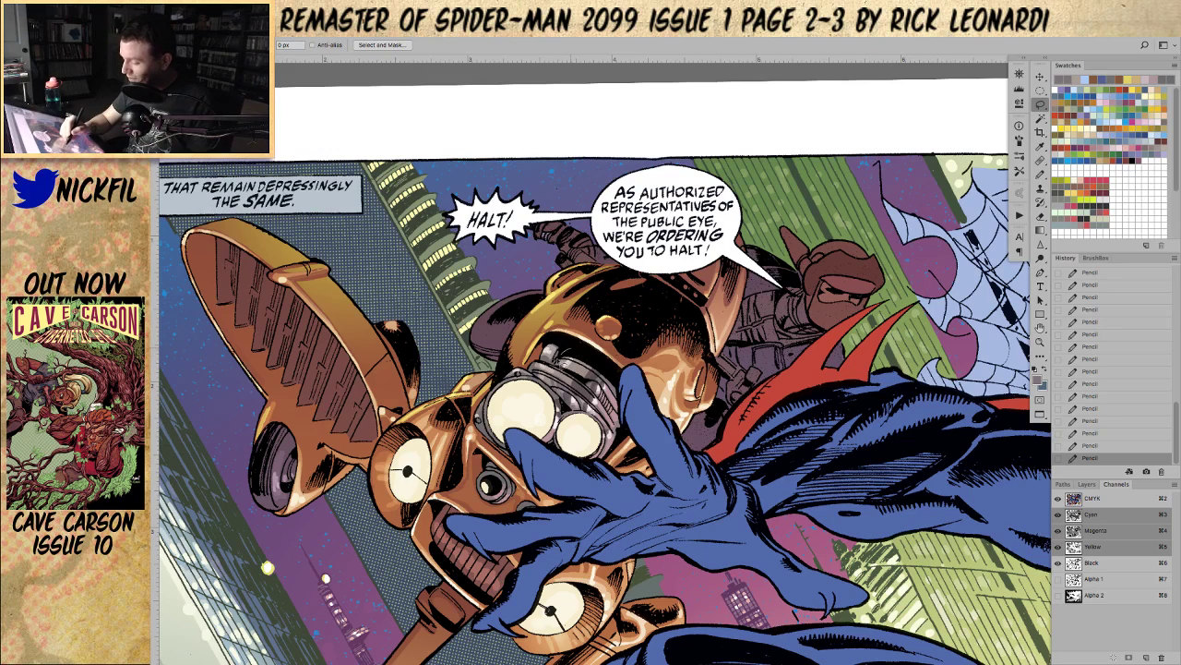
mouse_move(563, 364)
mouse_down()
mouse_move(583, 394)
mouse_move(611, 377)
mouse_move(587, 339)
mouse_move(536, 375)
mouse_move(561, 367)
mouse_move(581, 399)
mouse_move(559, 395)
mouse_move(580, 416)
mouse_move(561, 392)
mouse_up()
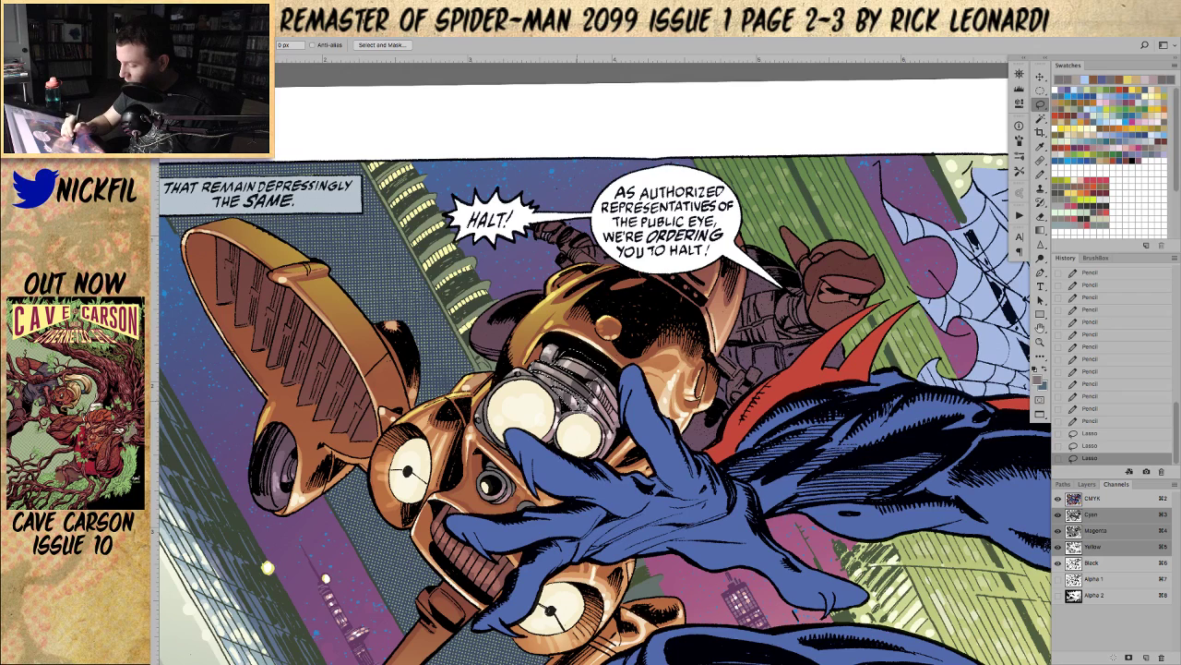
Step: Fill the lassoed machinery sections with a colour sampled from the machinery beneath the dome, and fade the fill
click(1042, 230)
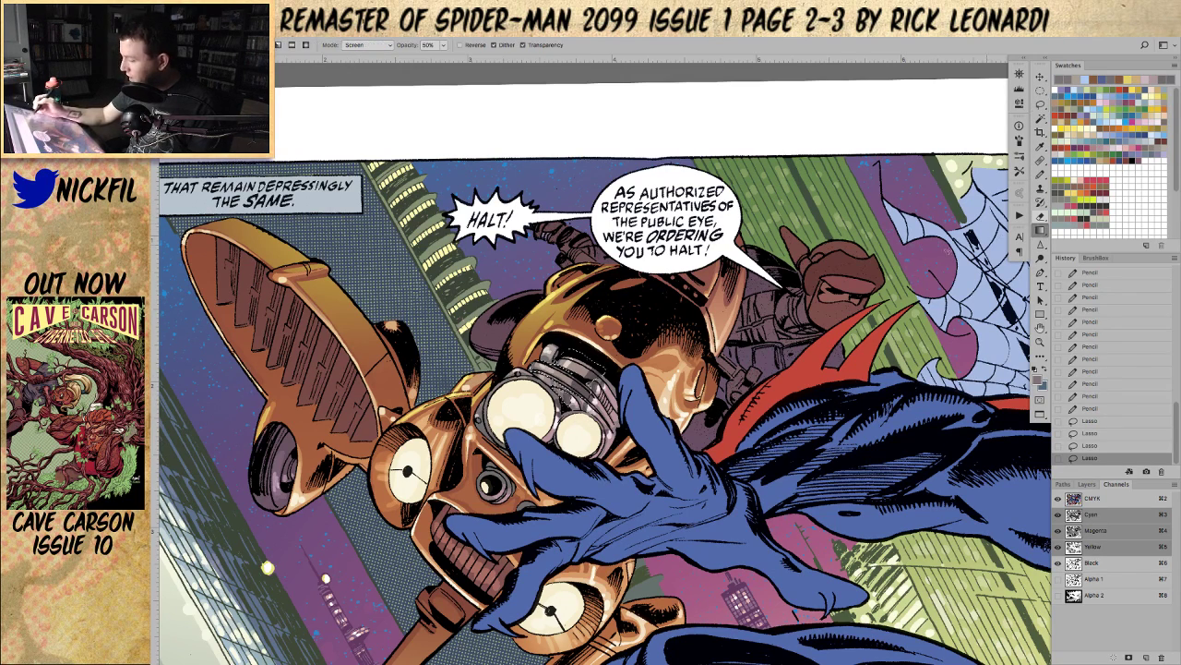
alt+click(592, 361)
key(alt+BackSpace)
key(shift+super+f)
key(Return)
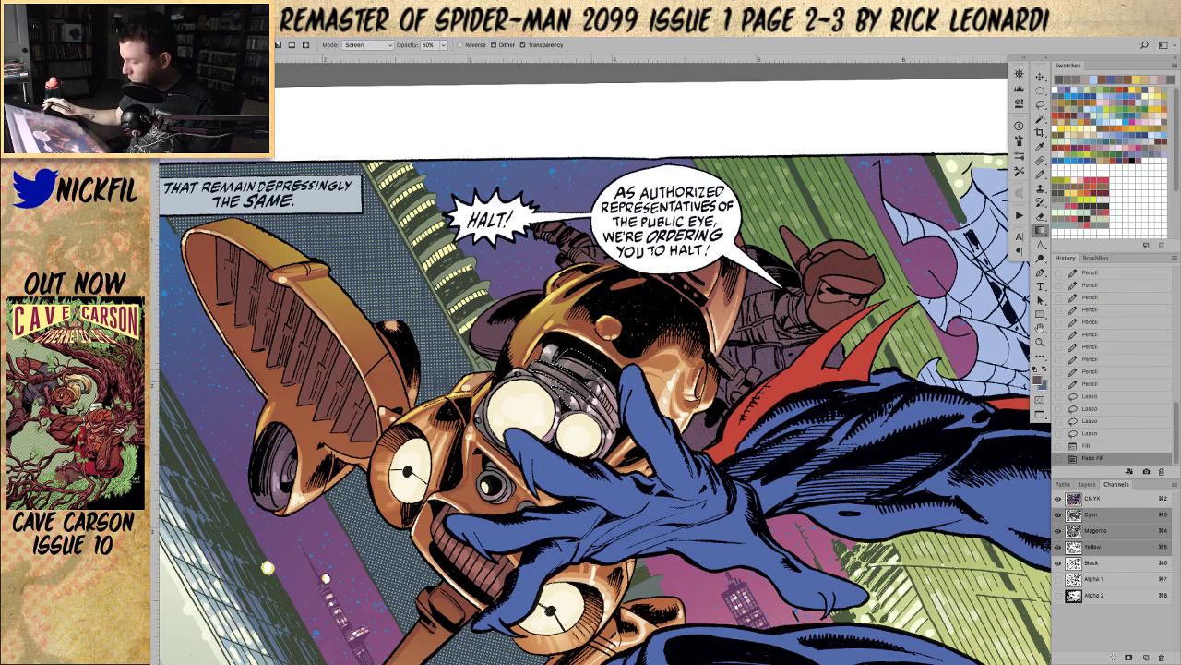
Step: Apply a second faded fill to the lassoed machinery sections and deselect them
key(alt+BackSpace)
key(shift+super+f)
key(Return)
key(super+d)
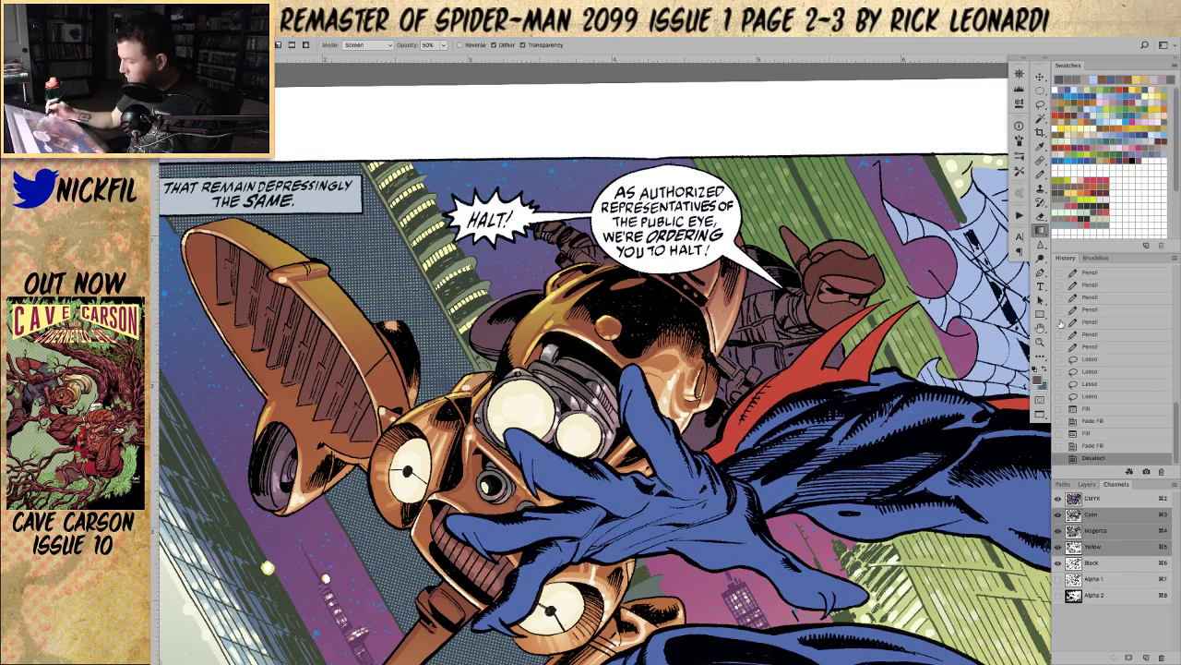
click(1040, 342)
alt+click(683, 451)
alt+click(683, 450)
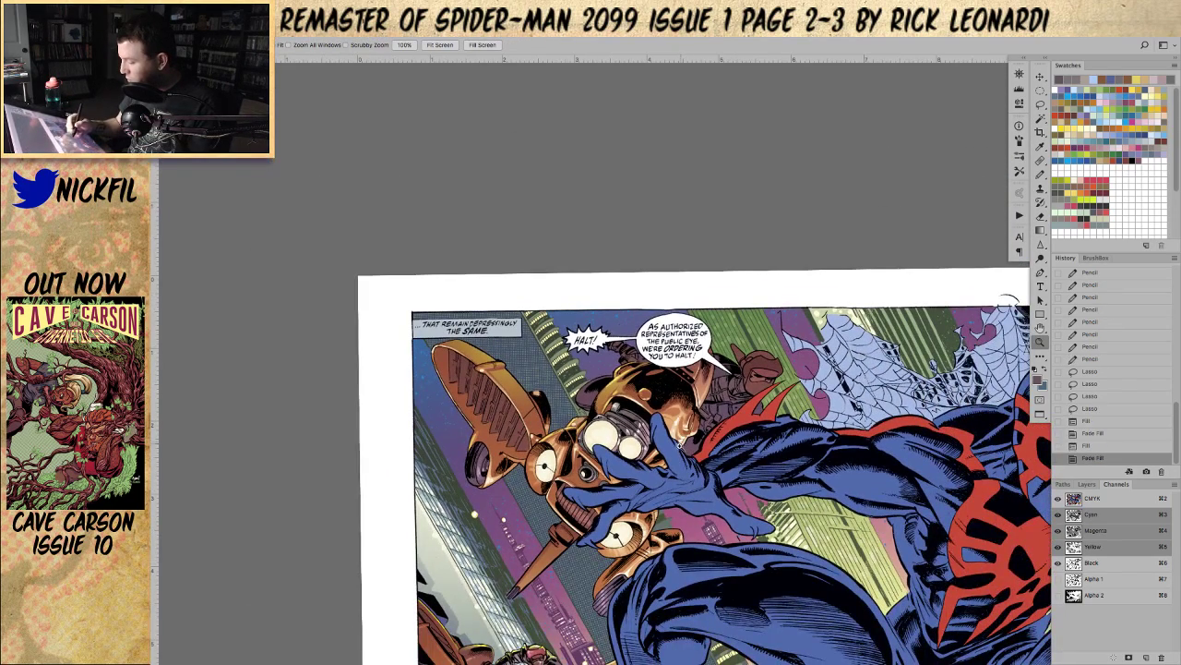
key(super+d)
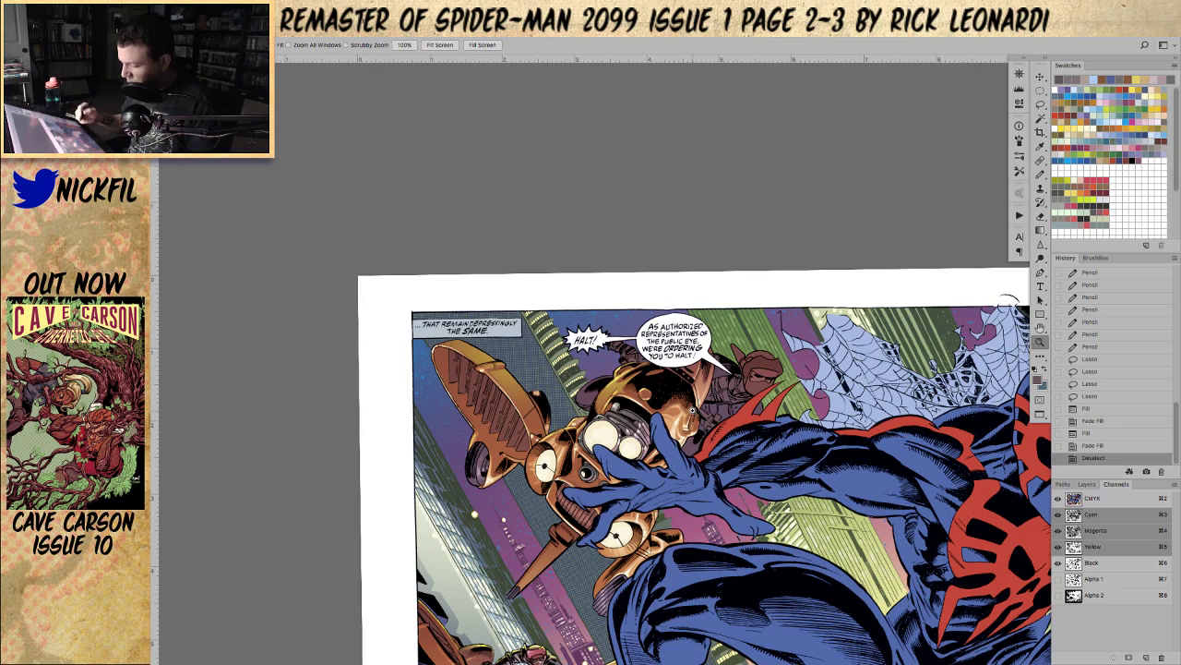
Step: Paint small Pencil touches at 50% opacity on the machinery above the larger headlight
click(1043, 176)
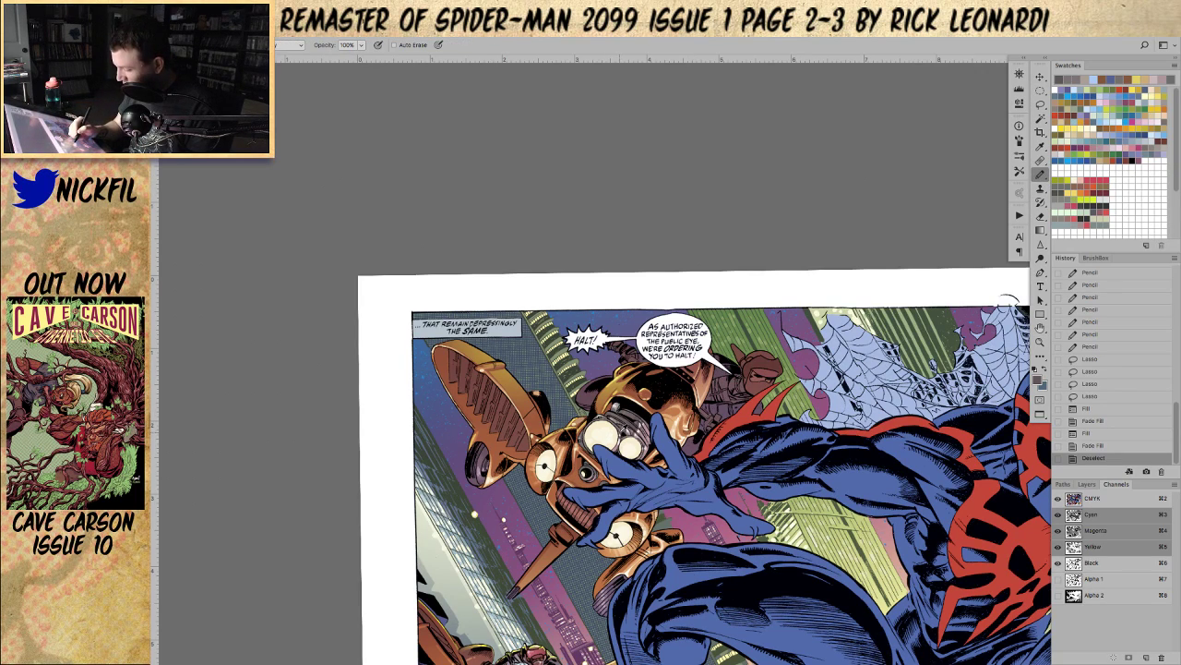
key(5)
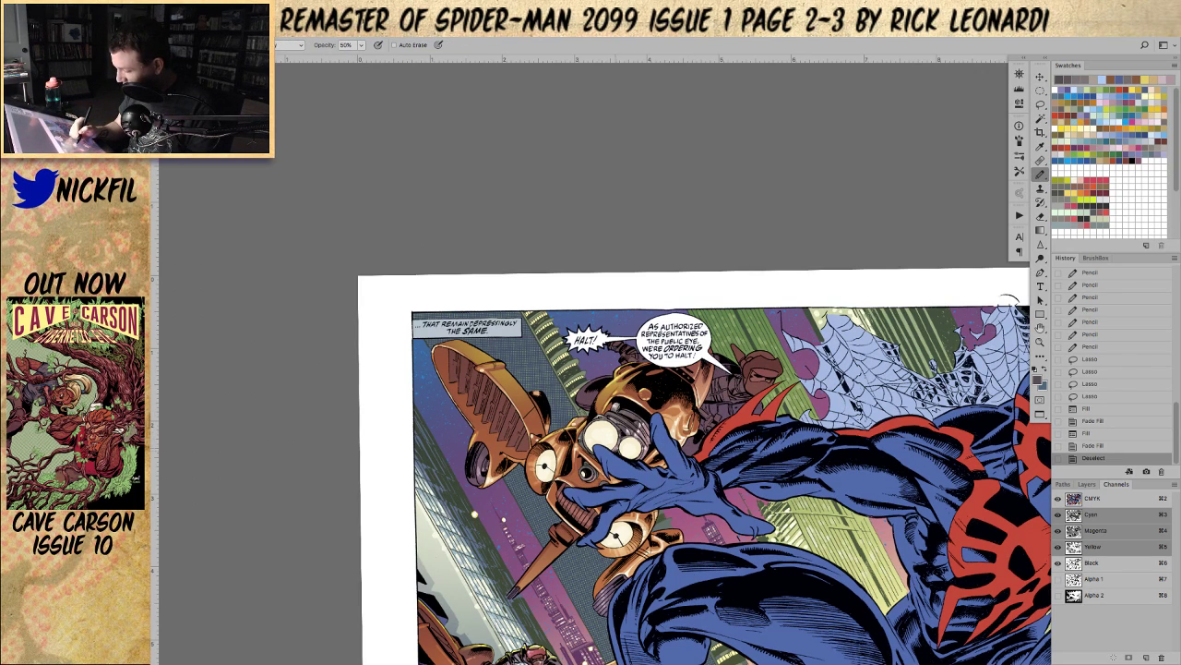
click(809, 360)
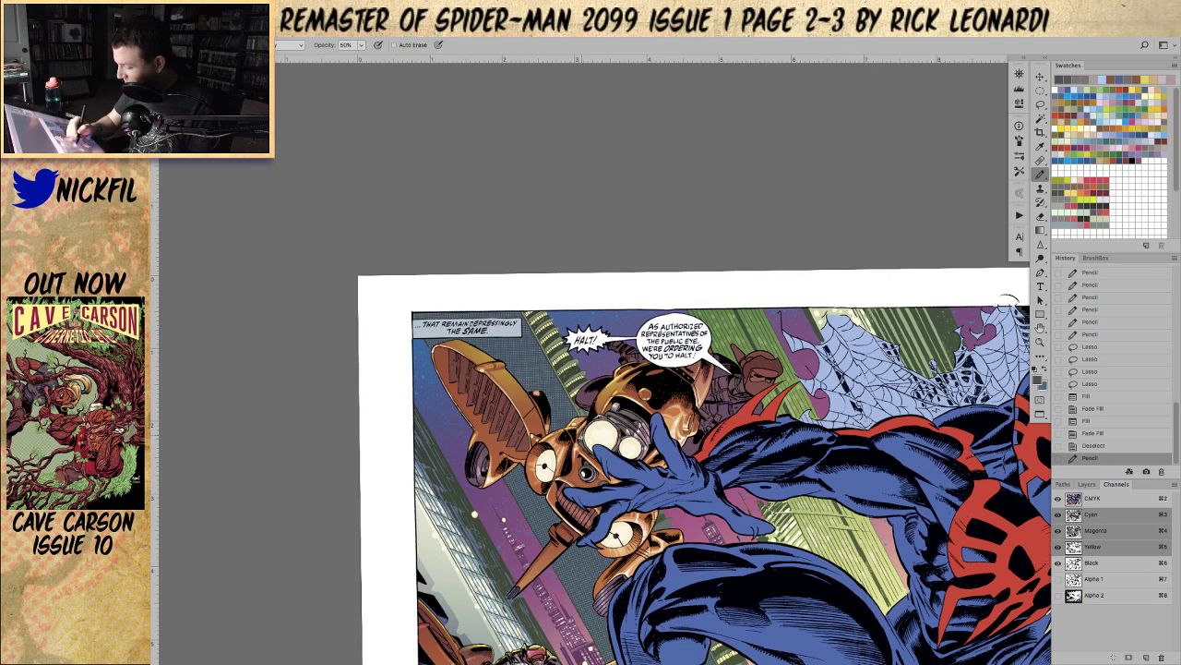
click(580, 436)
click(1008, 302)
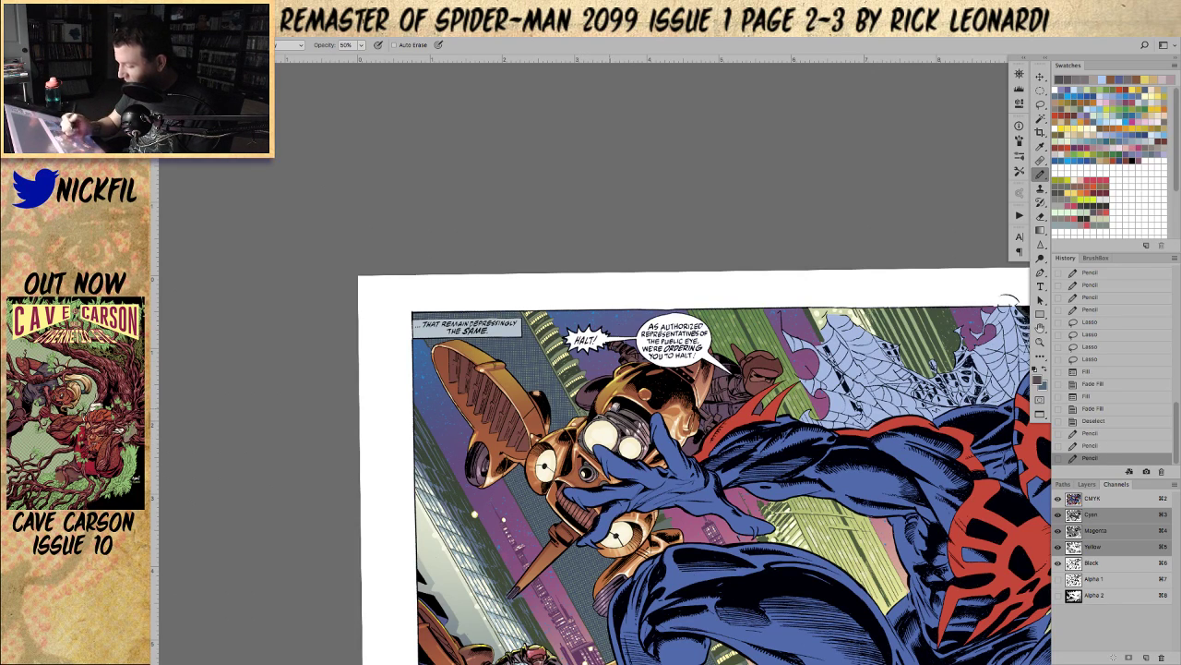
Step: Restore the Pencil to 100% opacity, adjust its blend mode, and paint pale pink highlights on the machinery around the smaller headlight
key(space)
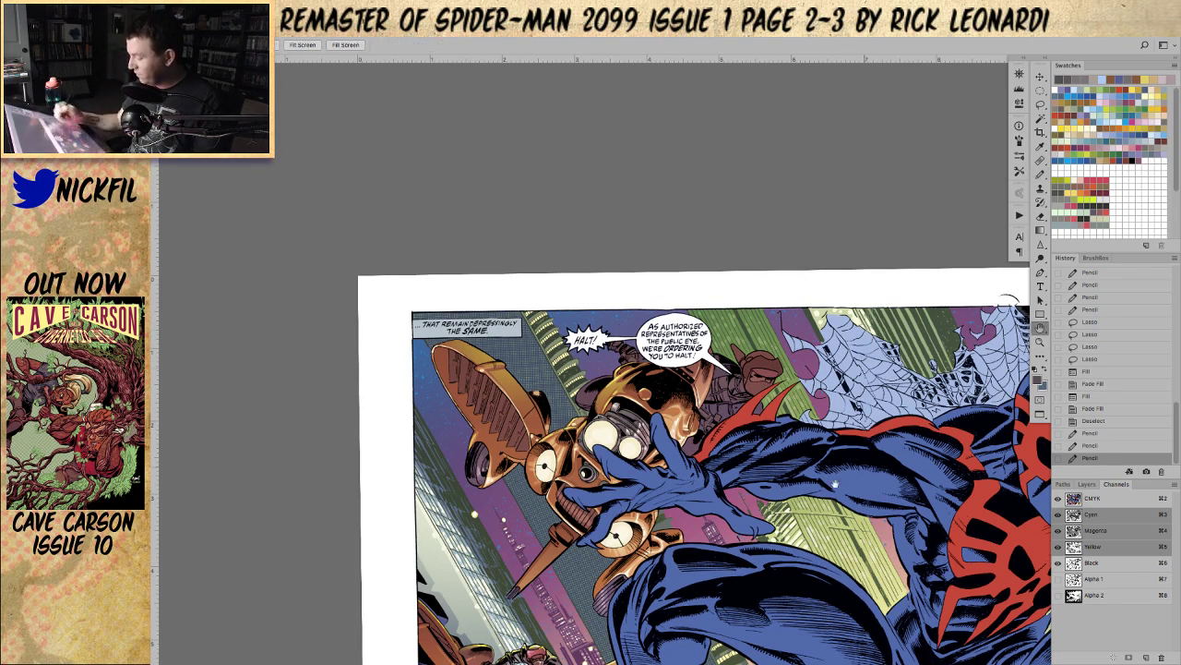
drag(800, 467, 746, 390)
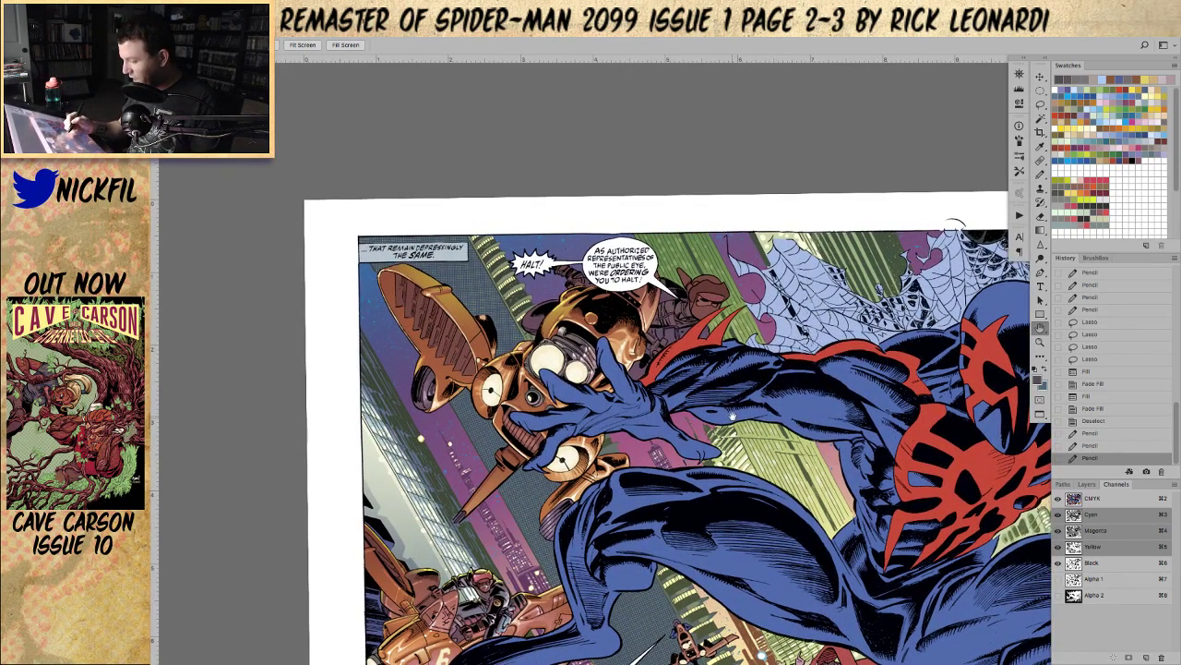
click(1041, 173)
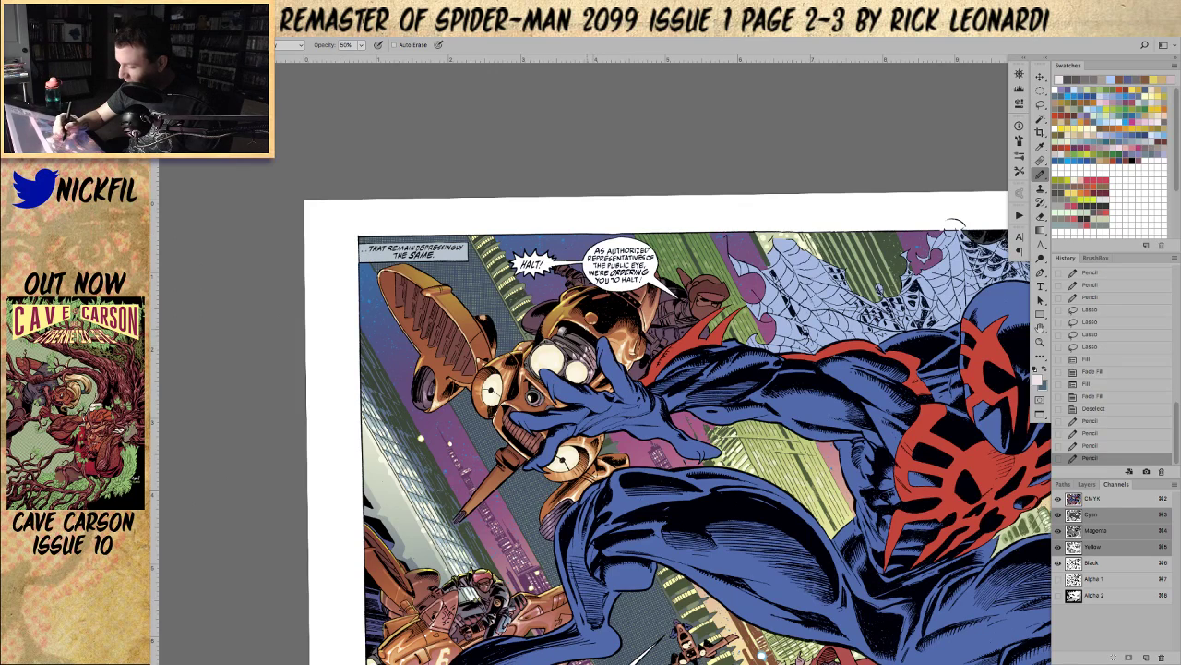
key(0)
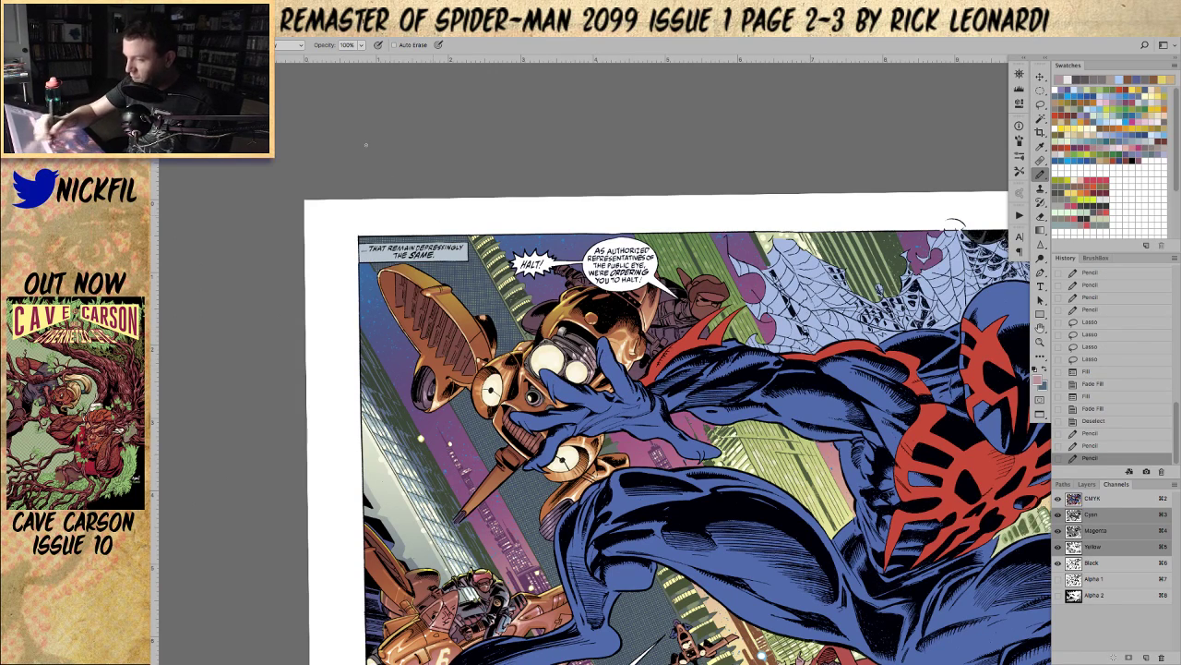
click(288, 46)
click(276, 92)
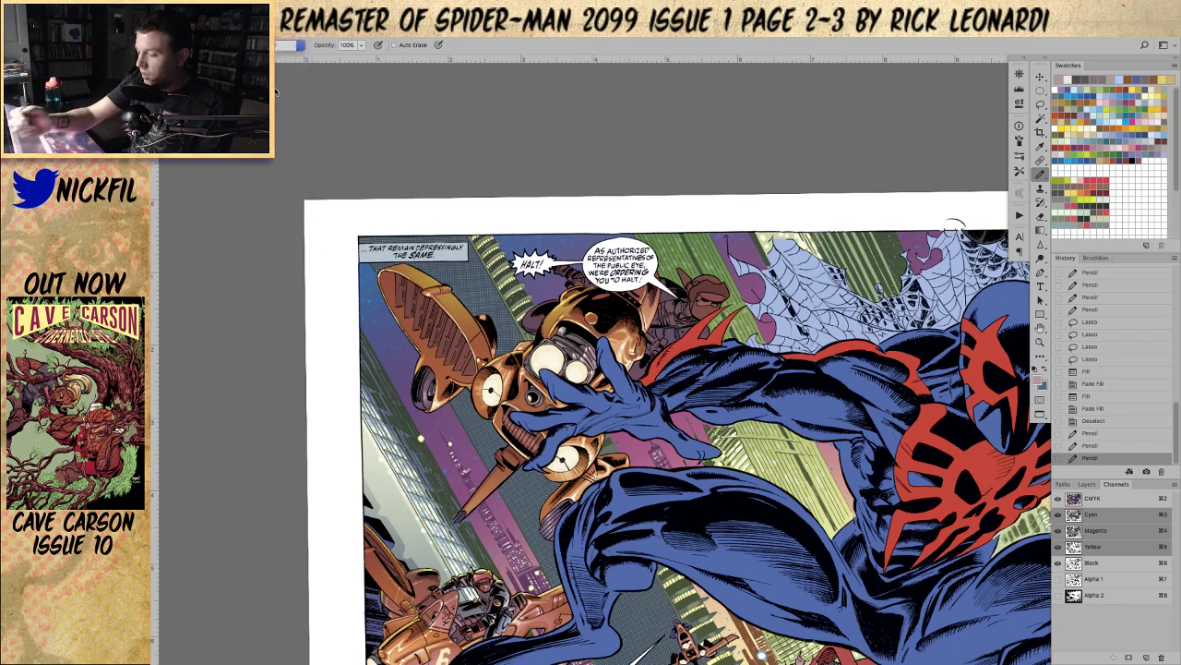
click(588, 349)
click(588, 351)
click(589, 352)
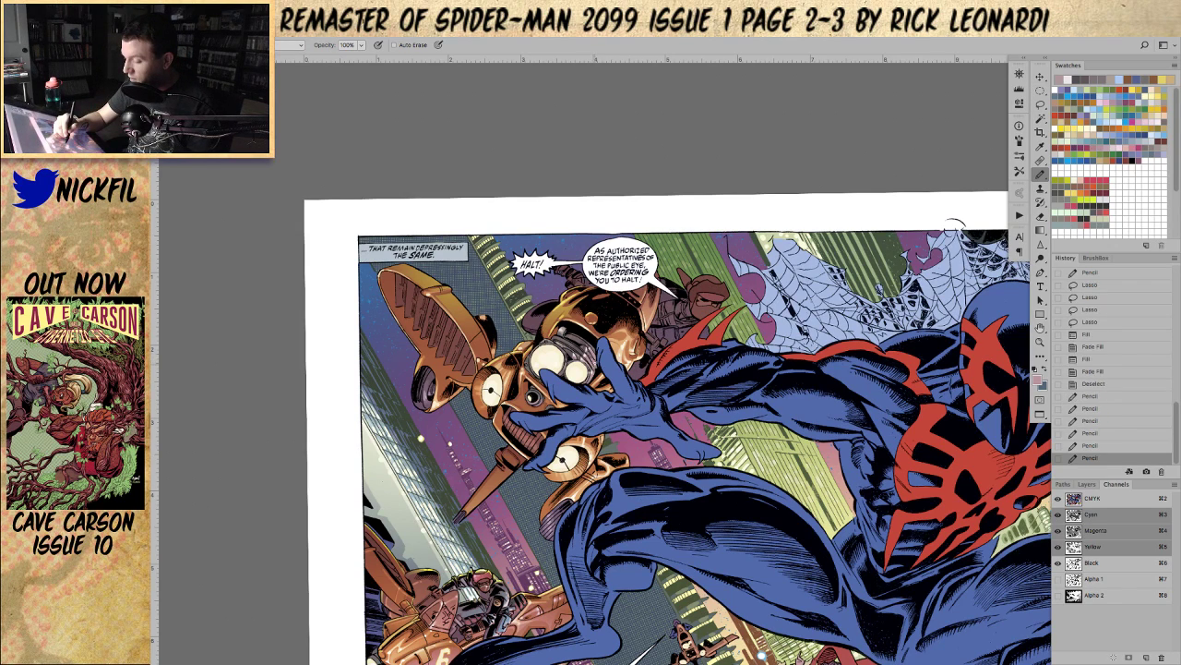
click(604, 353)
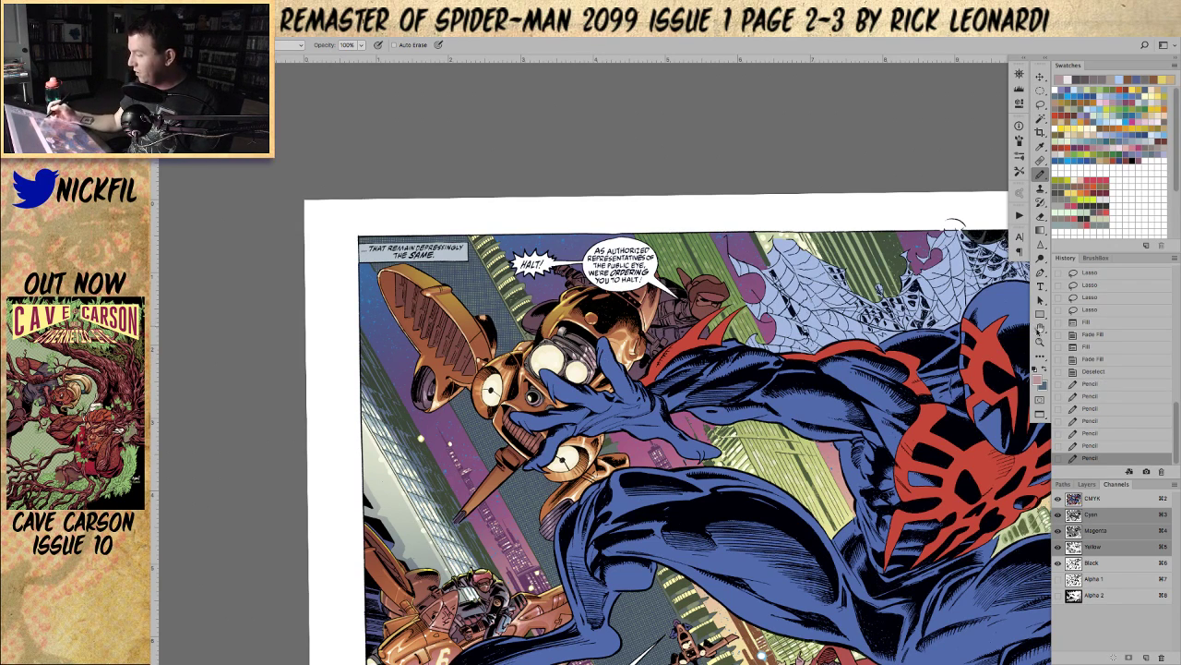
Step: Examine the vehicle's rendering against Spider-Man and the surrounding spread, and return to a closer view of the dome and headlights
click(1040, 341)
alt+click(700, 457)
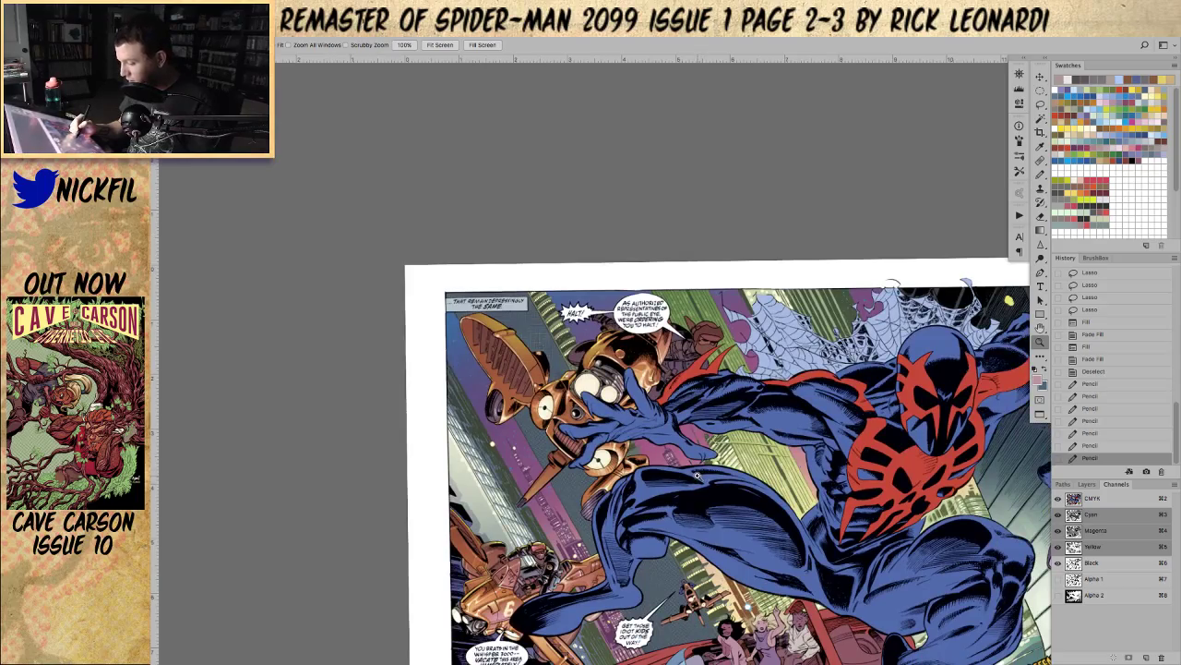
click(699, 475)
click(1040, 328)
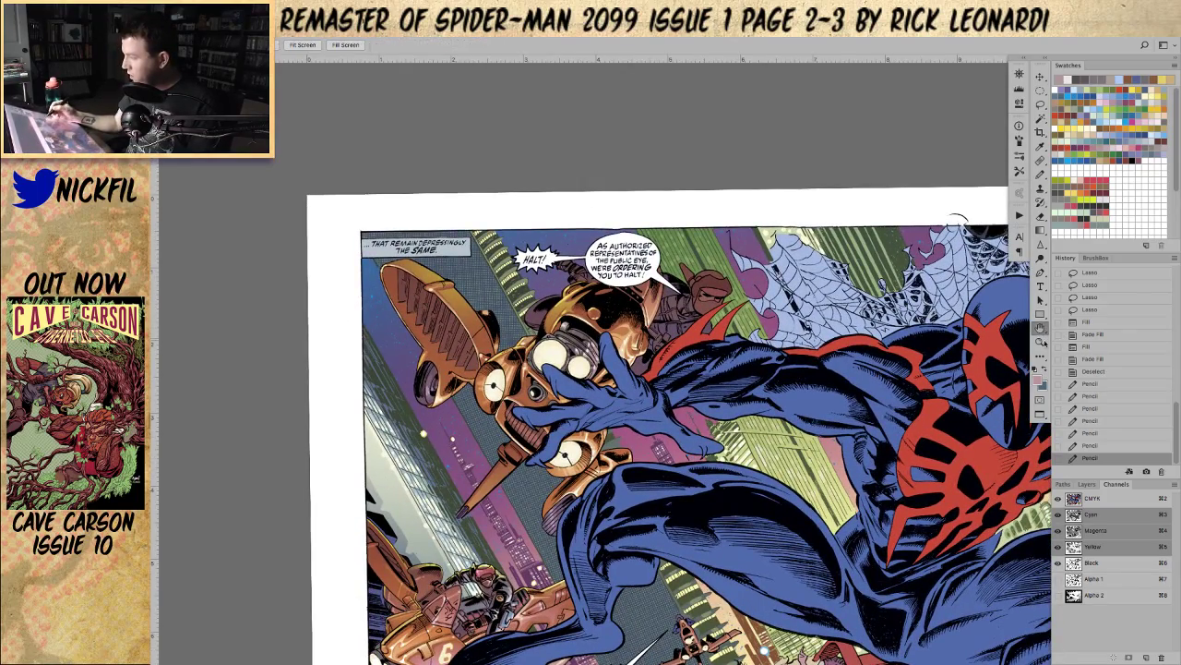
drag(834, 579, 776, 533)
drag(798, 391, 771, 482)
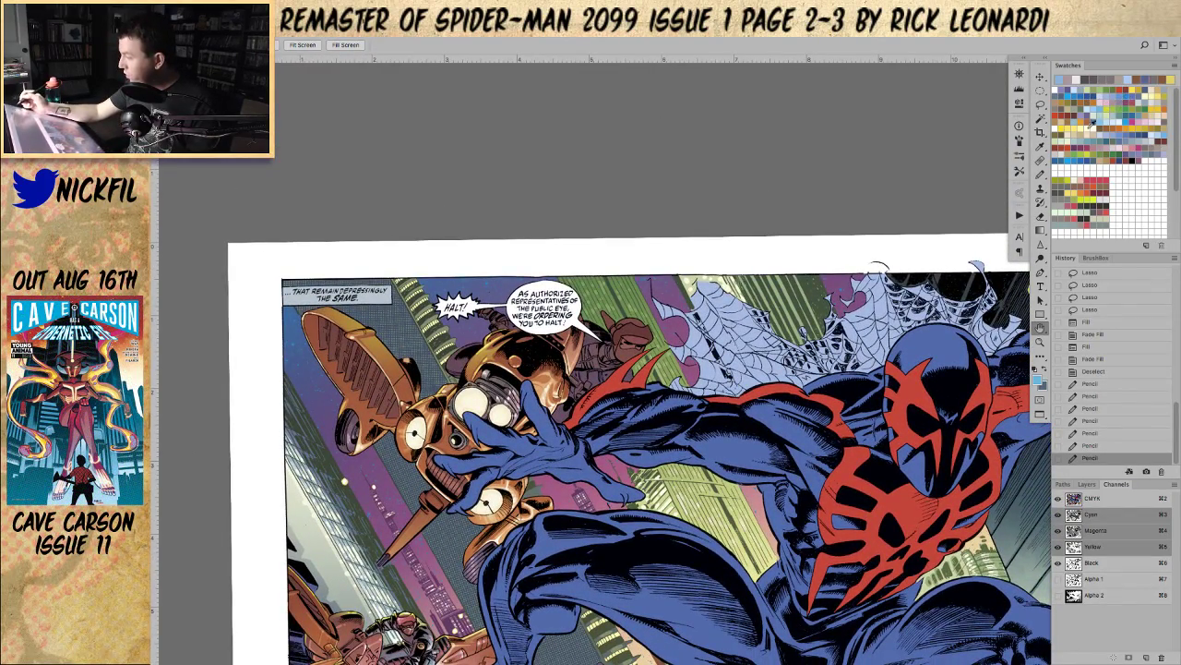
click(1040, 104)
key(z)
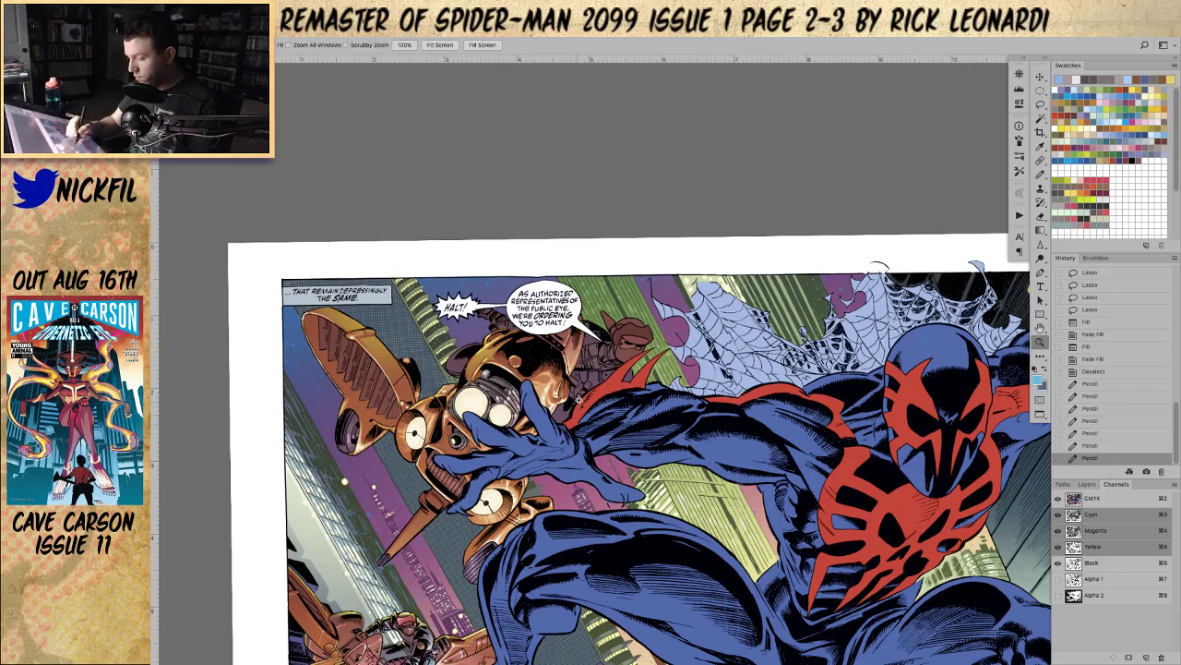
click(593, 388)
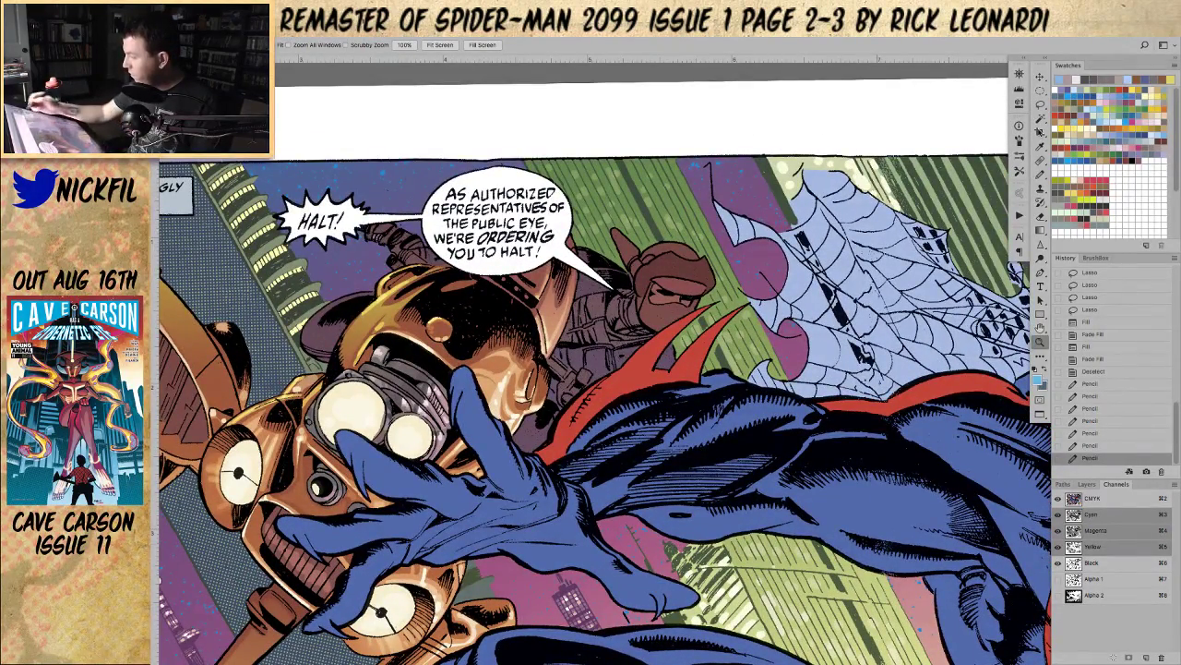
Step: Examine the vehicle's rendering at several magnifications against Spider-Man and the rest of the spread
click(1040, 104)
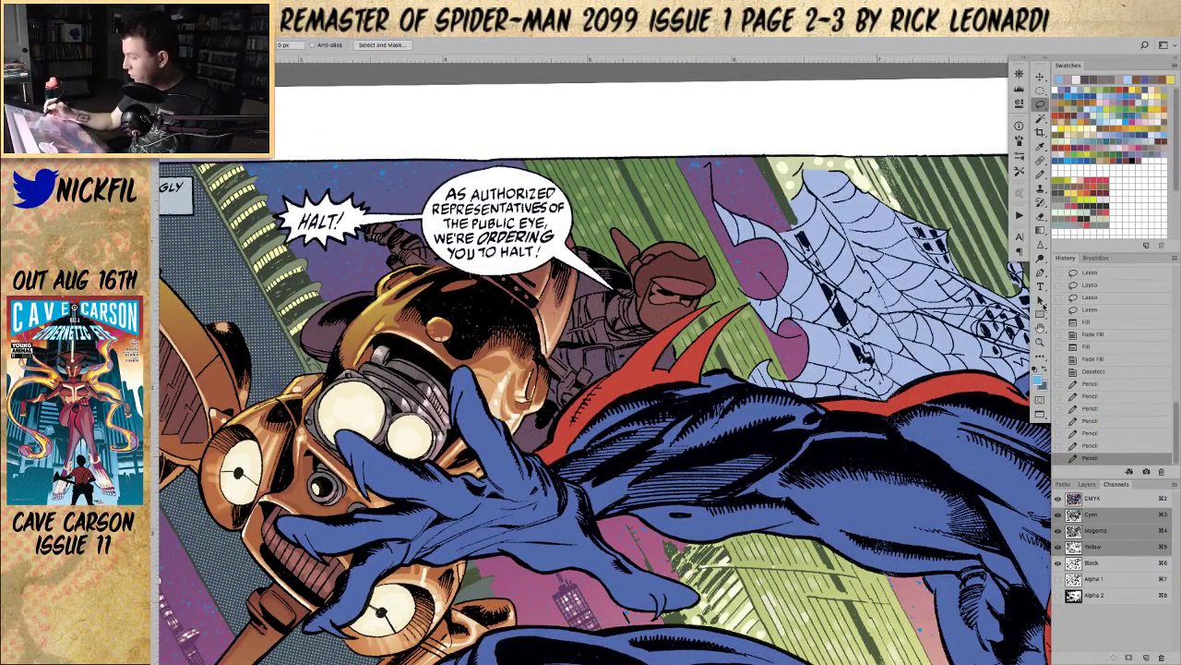
click(1040, 327)
drag(646, 460, 753, 452)
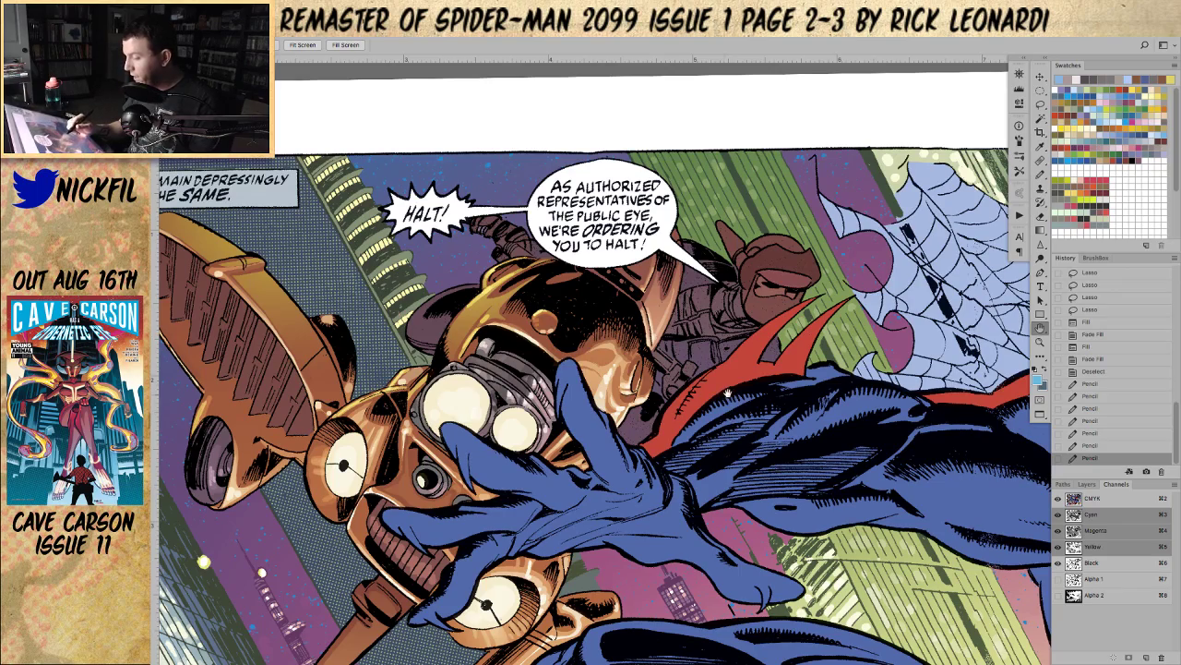
click(1039, 342)
alt+click(662, 511)
alt+click(657, 510)
alt+click(653, 510)
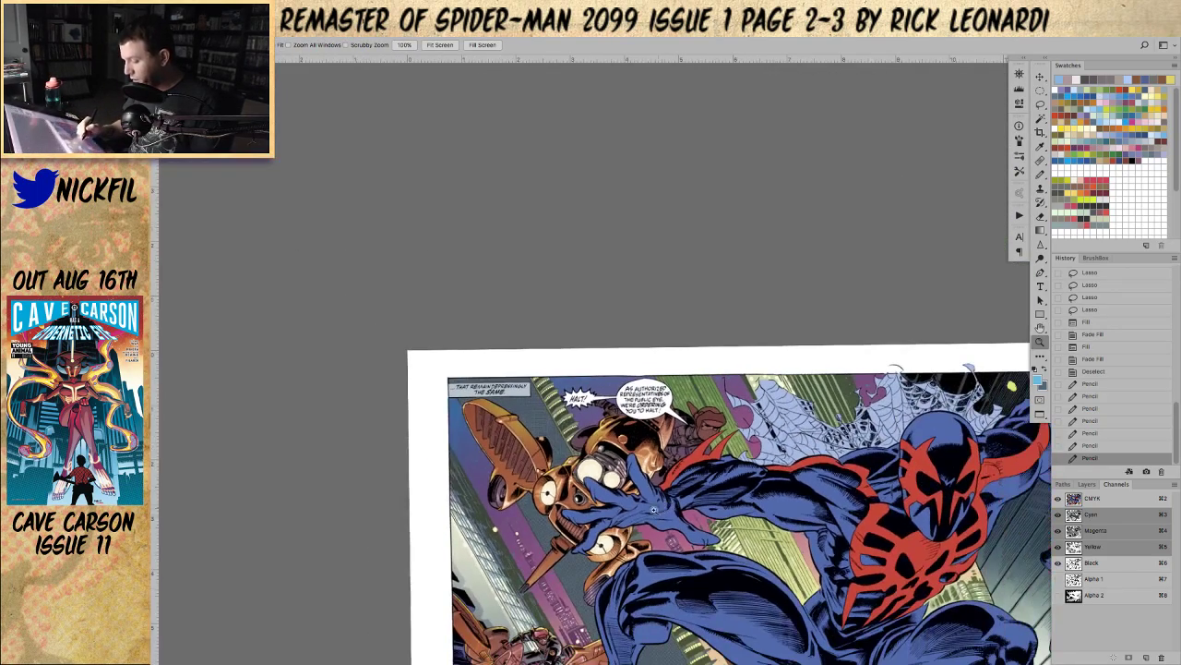
click(1041, 326)
drag(667, 563, 645, 429)
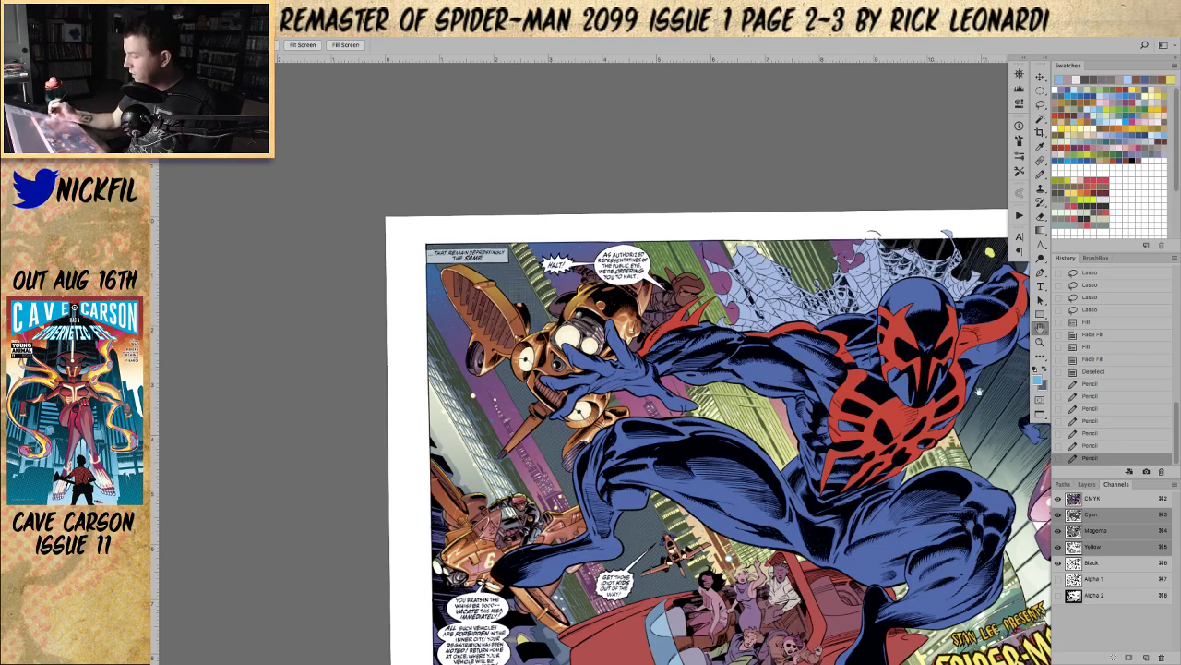
drag(797, 519, 728, 572)
click(1039, 345)
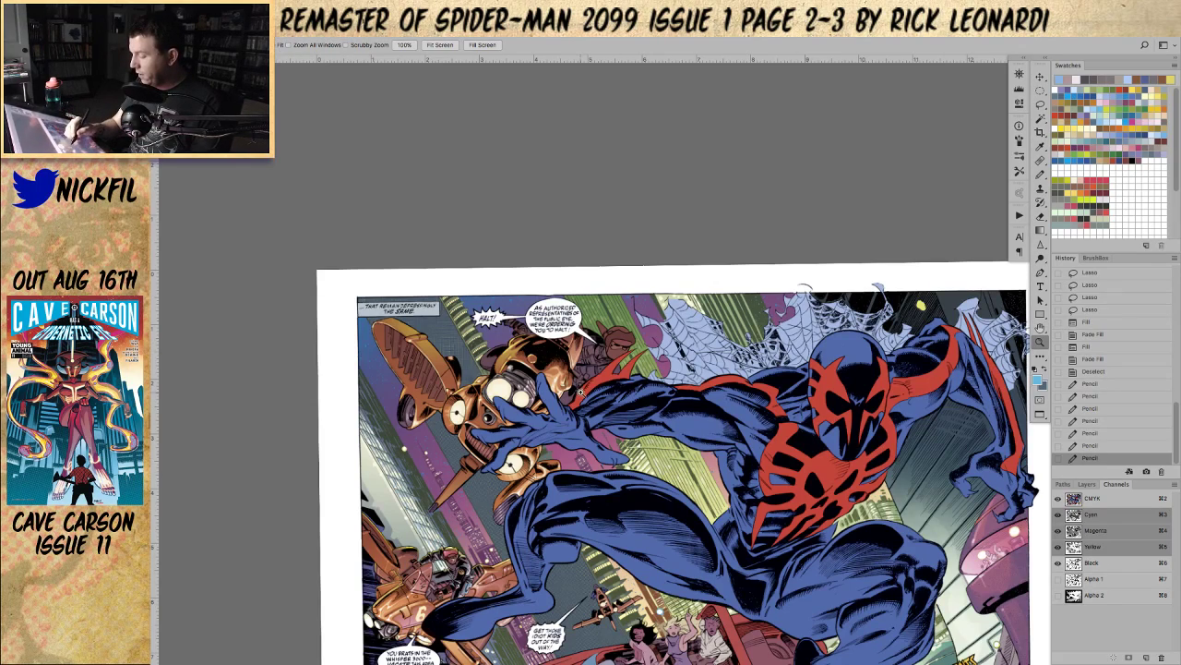
click(583, 393)
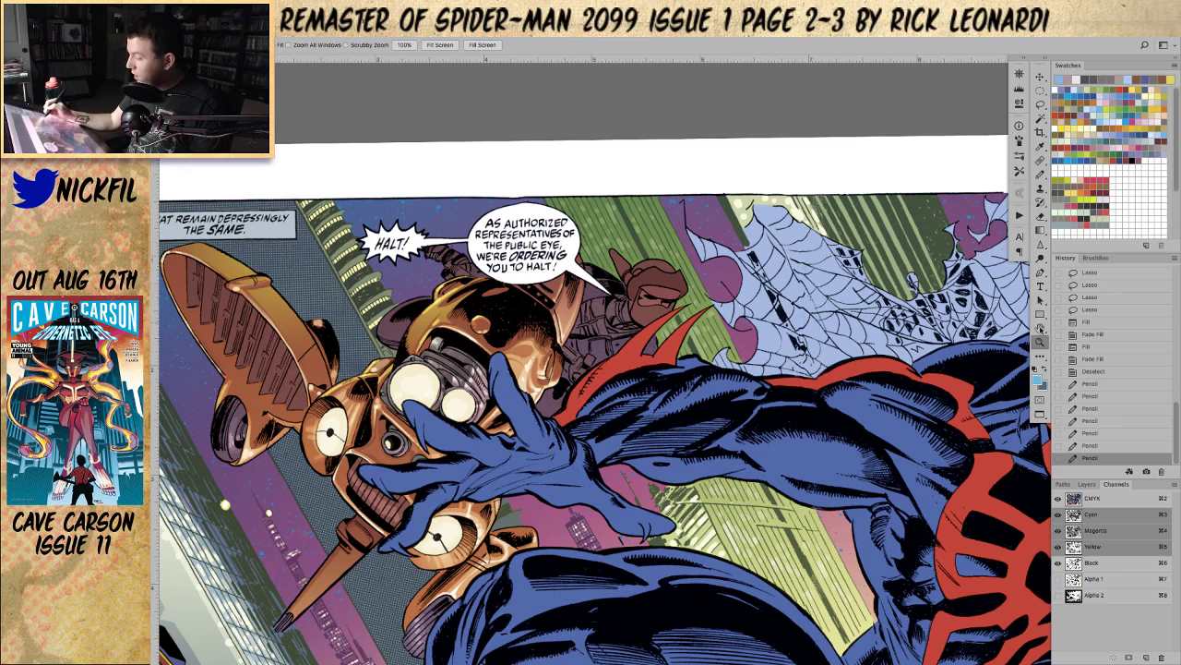
key(space)
drag(729, 448, 734, 463)
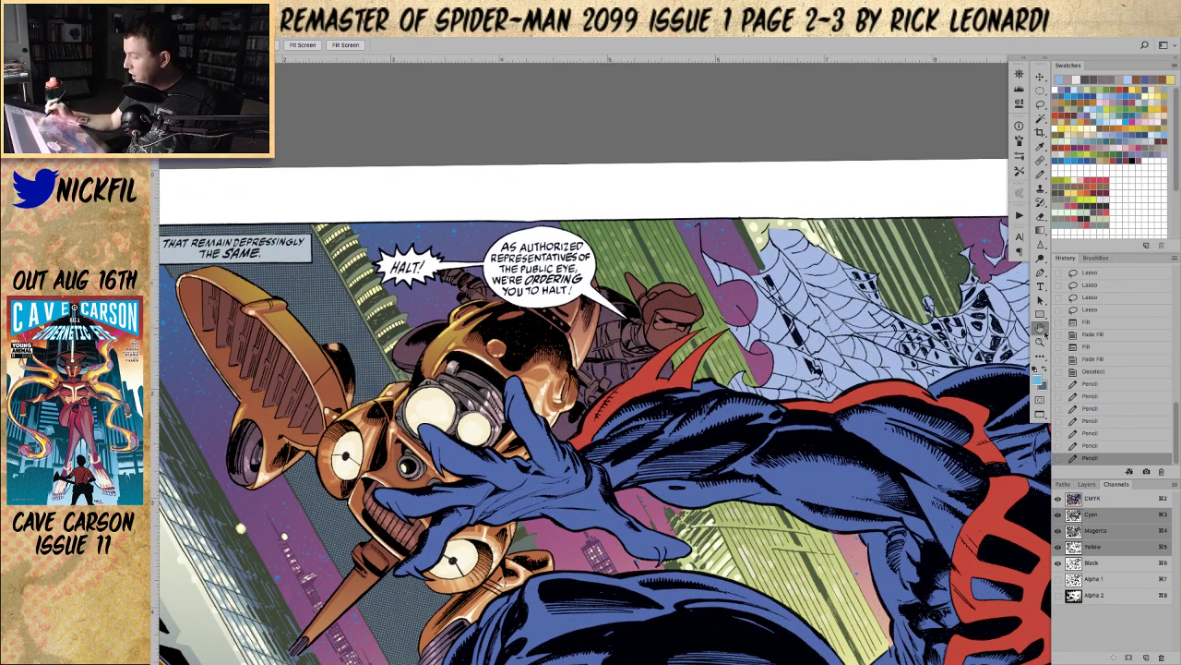
drag(672, 391, 693, 430)
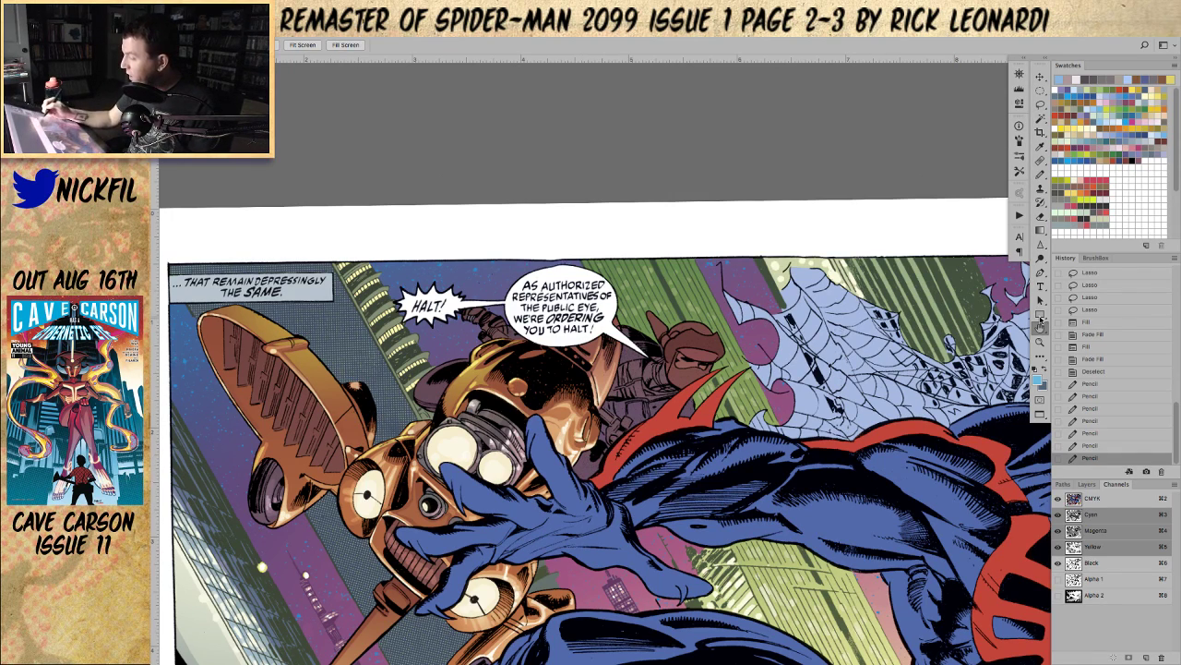
drag(800, 442, 760, 435)
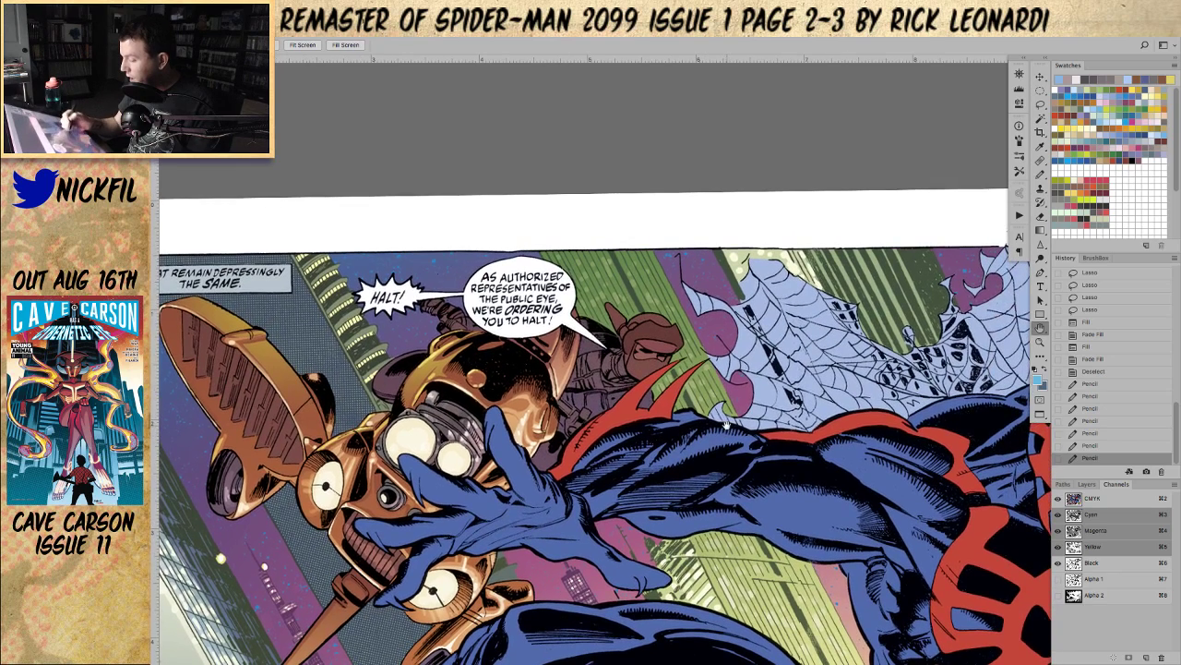
Step: Lasso sections of the masked rider's body behind the vehicle and add the area by the balloon tail with the Magic Wand
click(1040, 105)
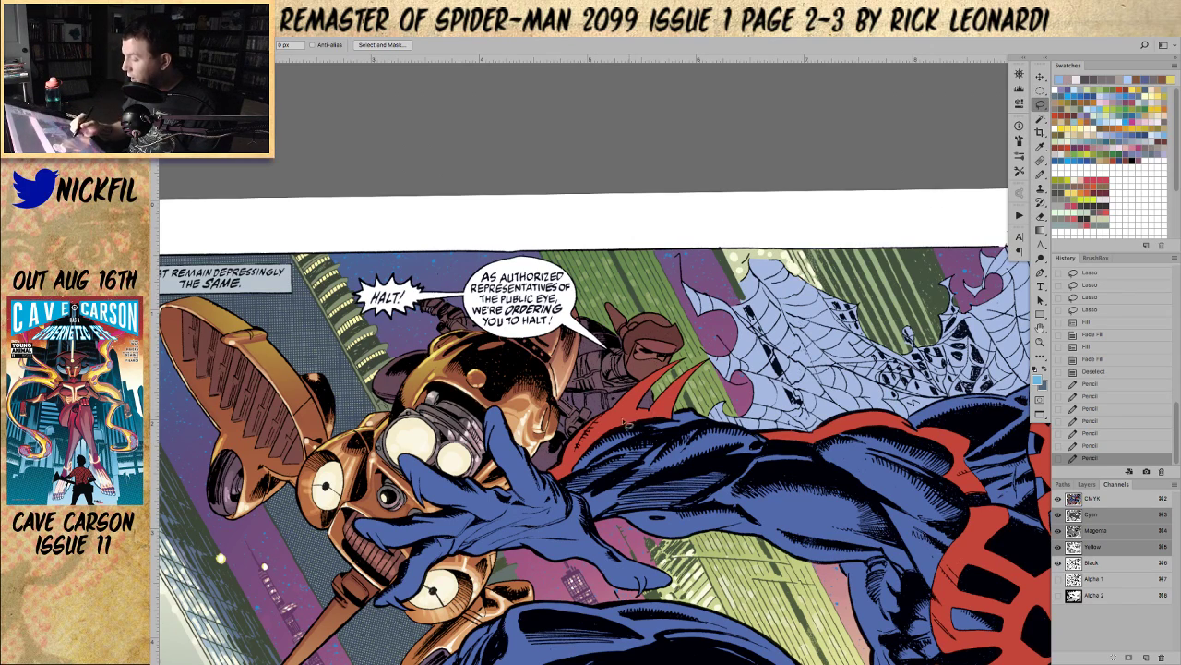
mouse_move(581, 395)
mouse_down()
mouse_move(589, 408)
mouse_move(587, 398)
mouse_move(638, 391)
mouse_move(654, 412)
mouse_move(649, 396)
mouse_up()
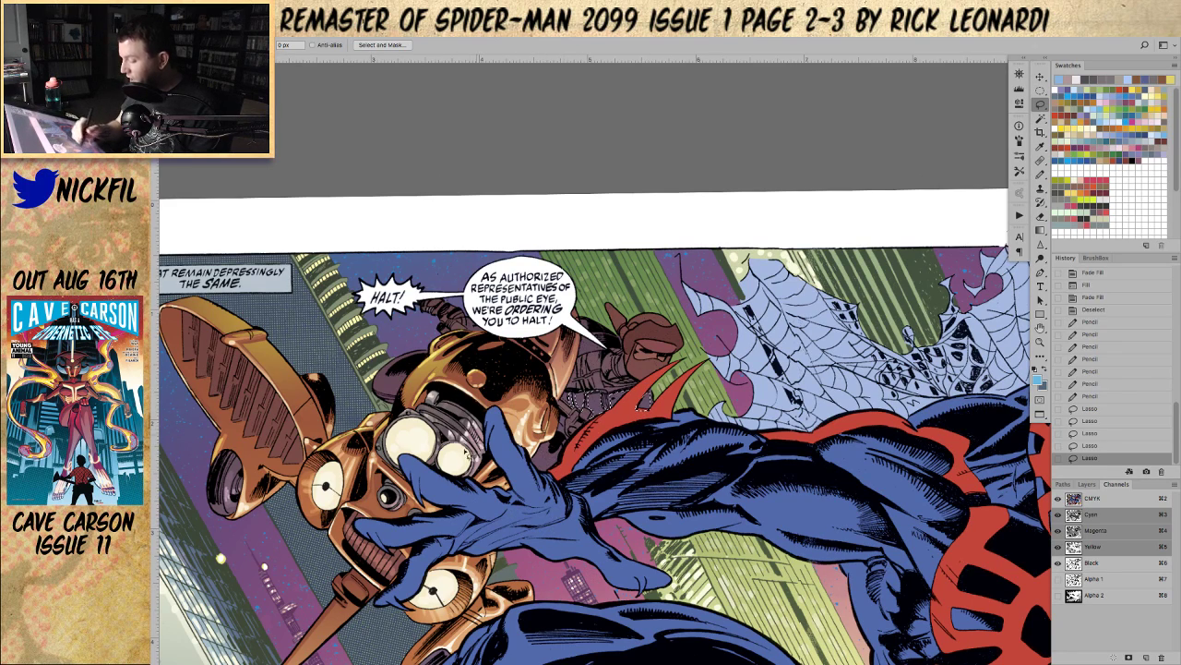
mouse_move(408, 383)
mouse_down()
mouse_move(384, 397)
mouse_move(406, 393)
mouse_move(410, 379)
mouse_up()
key(super+z)
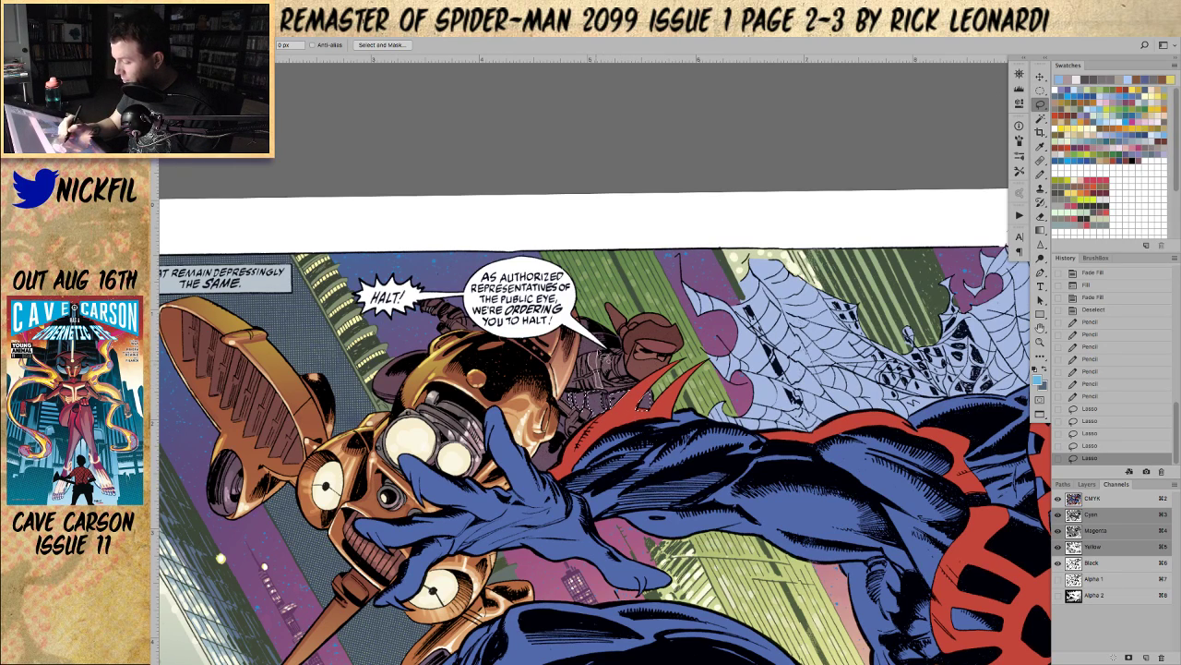
mouse_move(593, 352)
mouse_down()
mouse_move(605, 388)
mouse_move(636, 403)
mouse_move(606, 407)
mouse_up()
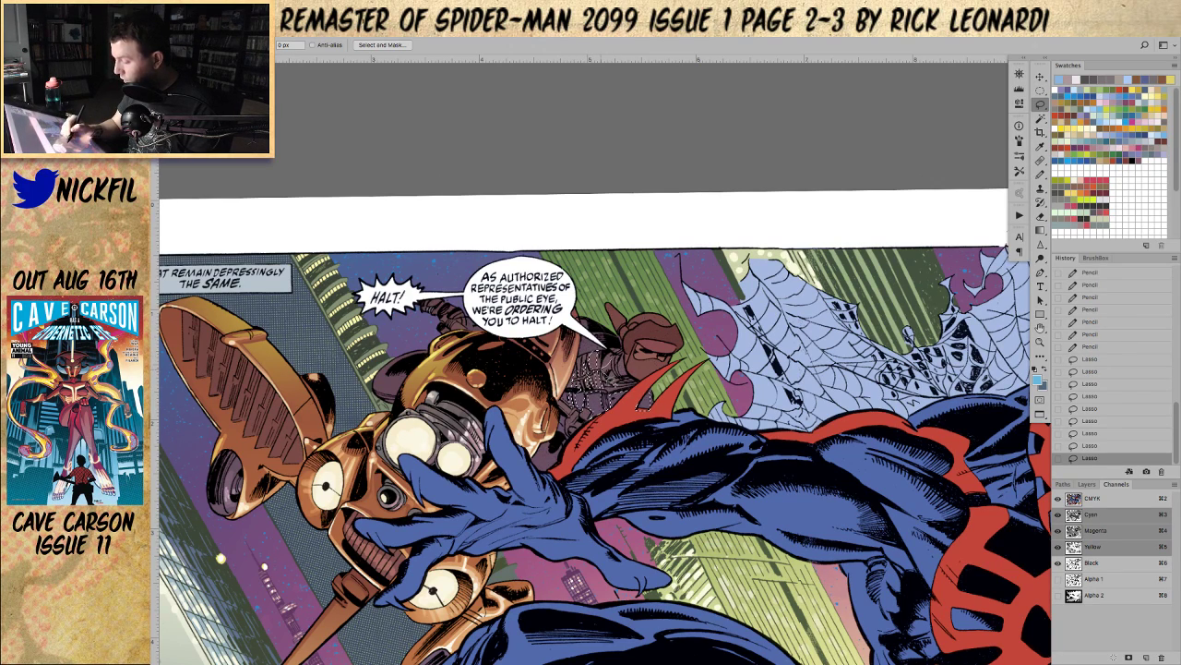
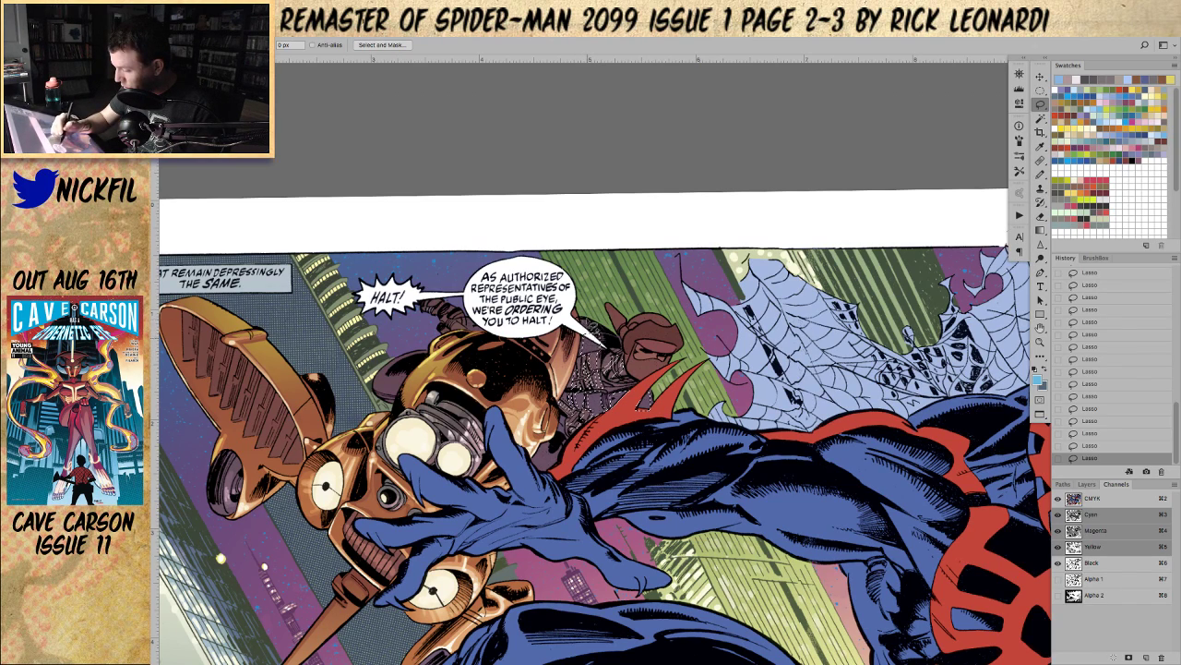
click(1037, 119)
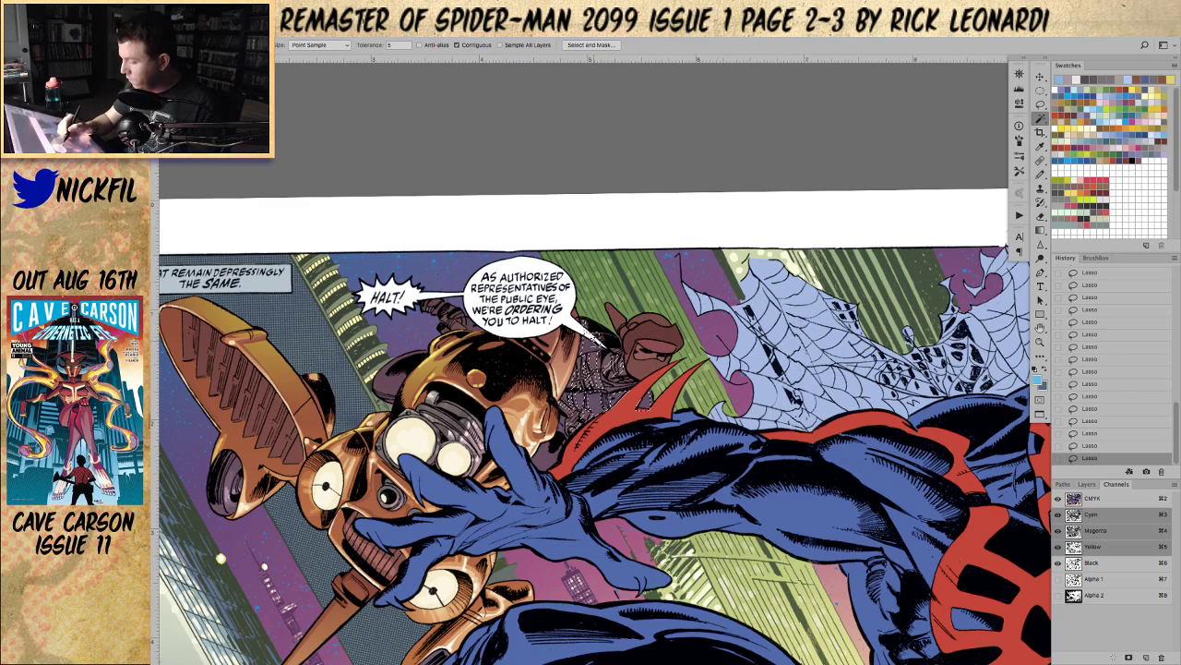
click(584, 330)
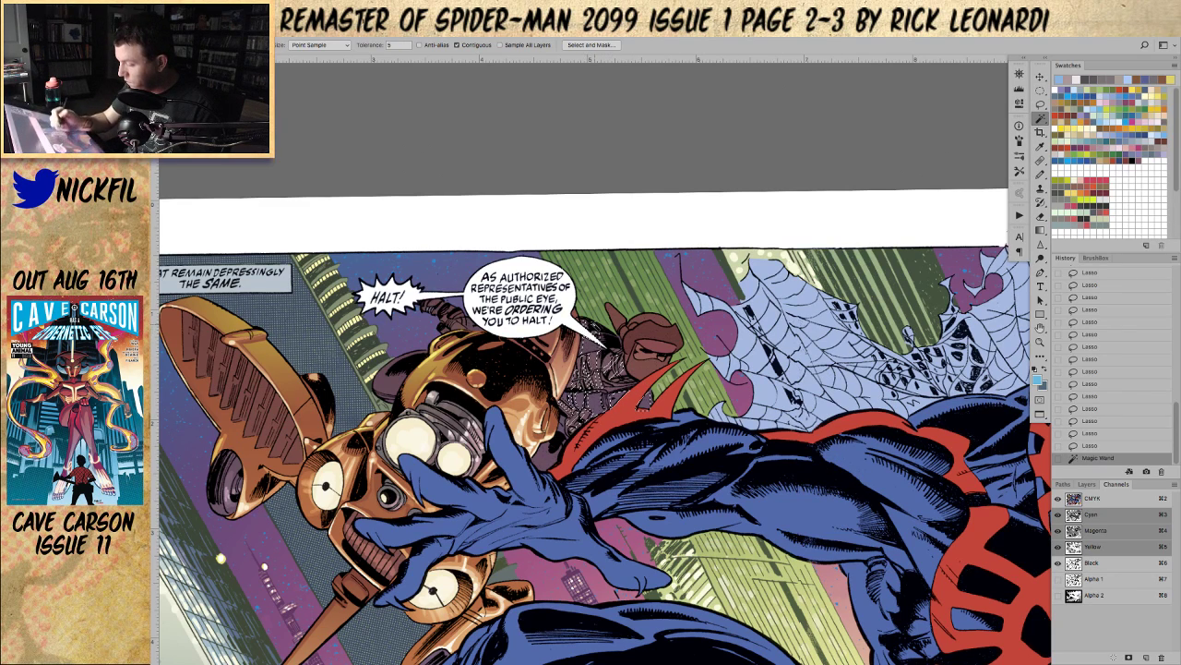
Step: Extend the selection with lassoed sections on the rider's helmet, face, shoulder and torso
key(space)
drag(658, 427, 523, 410)
key(l)
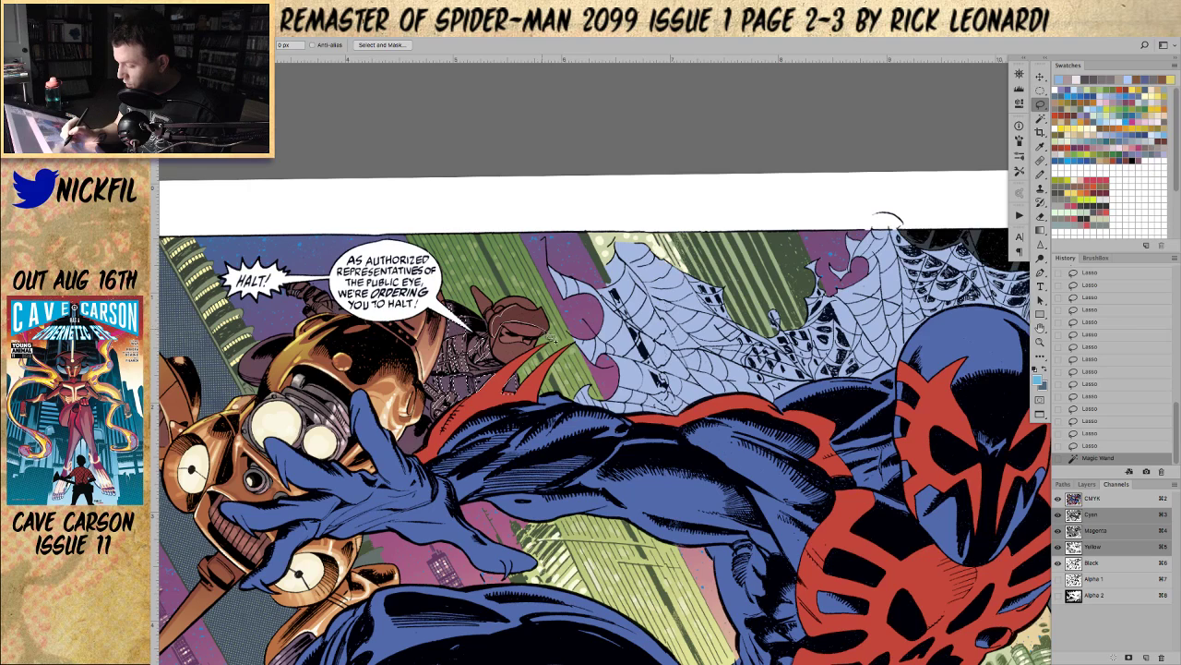
mouse_move(545, 316)
mouse_down()
mouse_move(528, 290)
mouse_move(555, 306)
mouse_move(545, 295)
mouse_move(539, 334)
mouse_move(495, 353)
mouse_move(477, 312)
mouse_move(486, 292)
mouse_move(542, 304)
mouse_up()
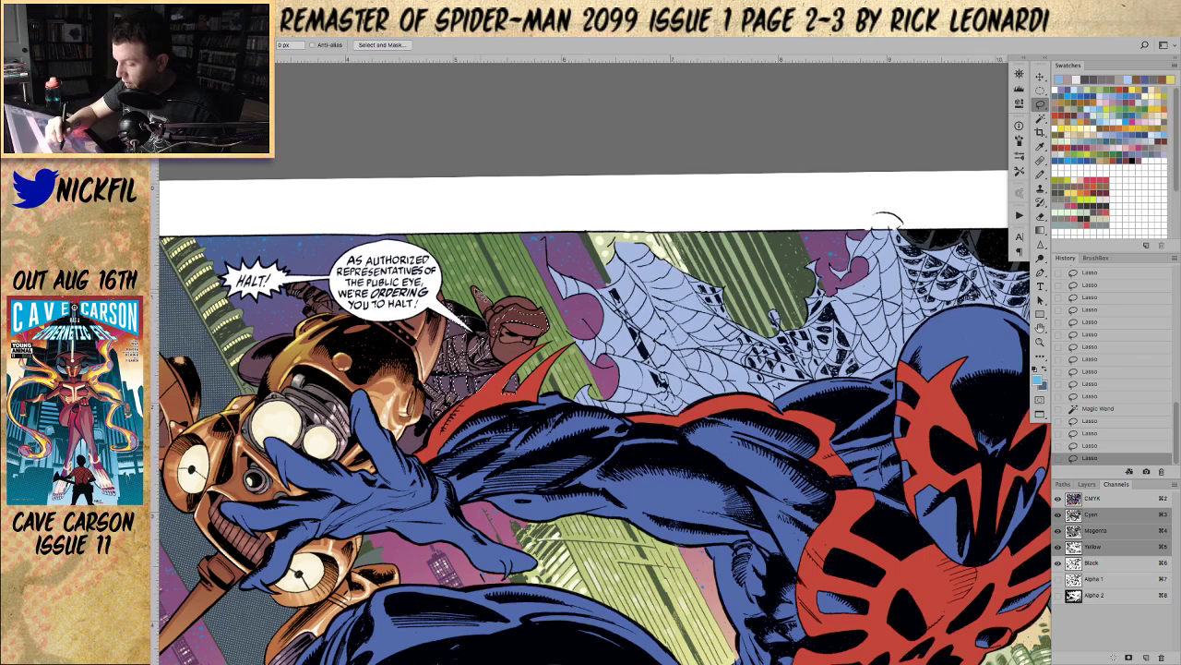
drag(481, 296, 496, 312)
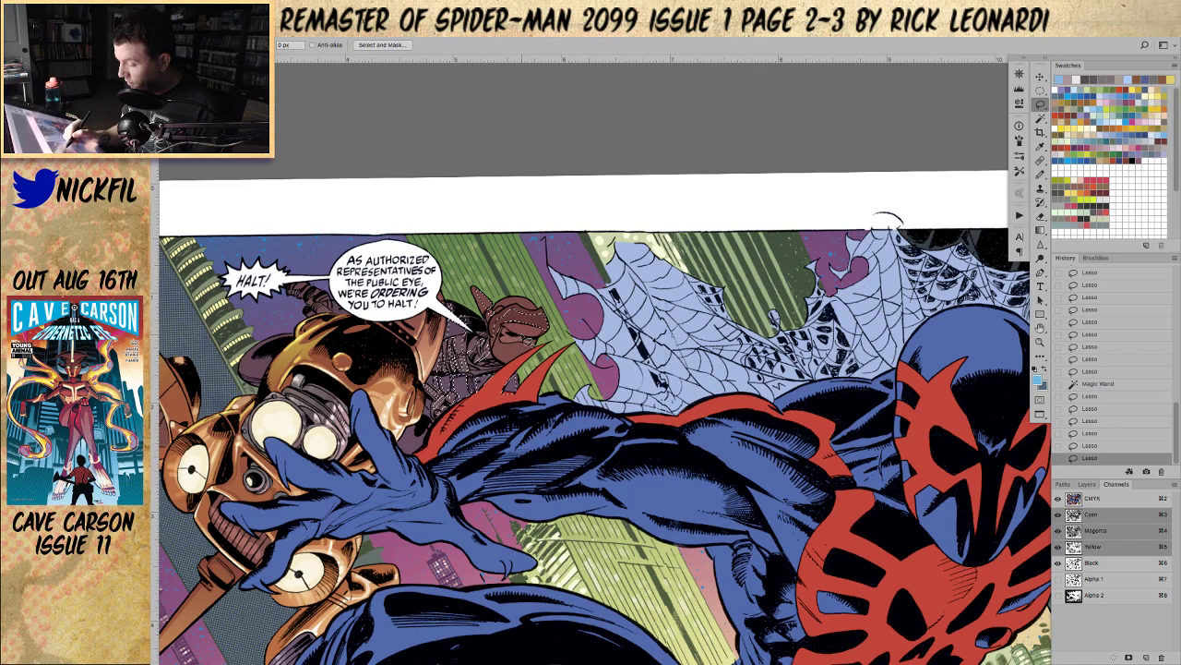
drag(499, 345, 511, 354)
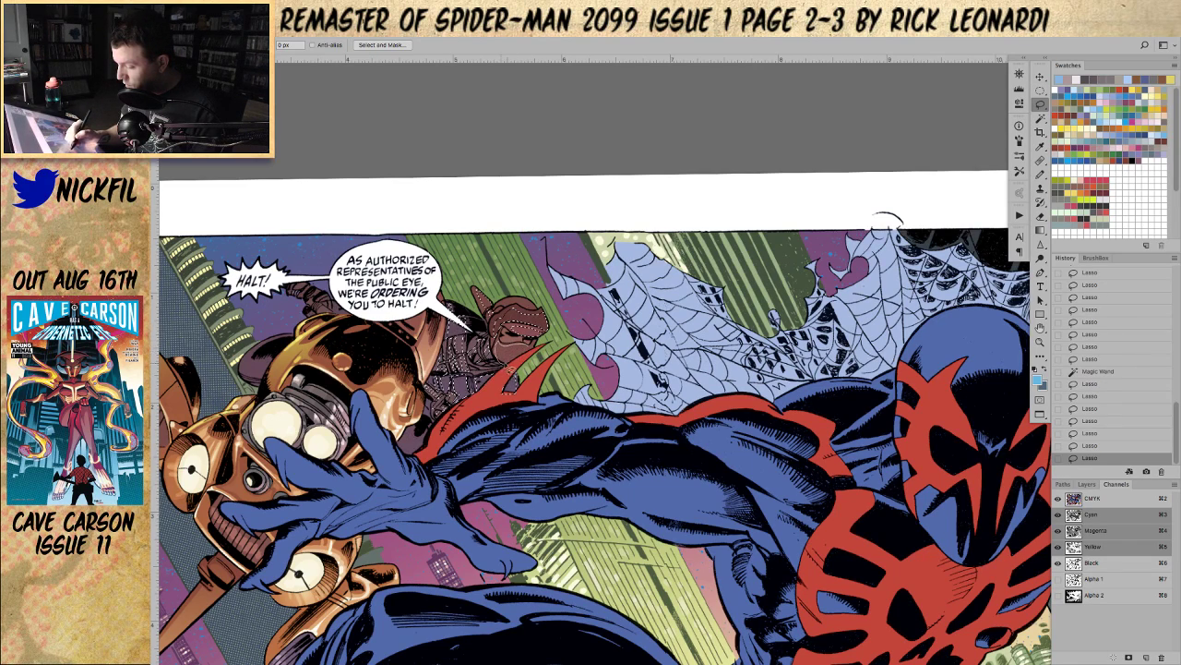
drag(458, 354, 443, 386)
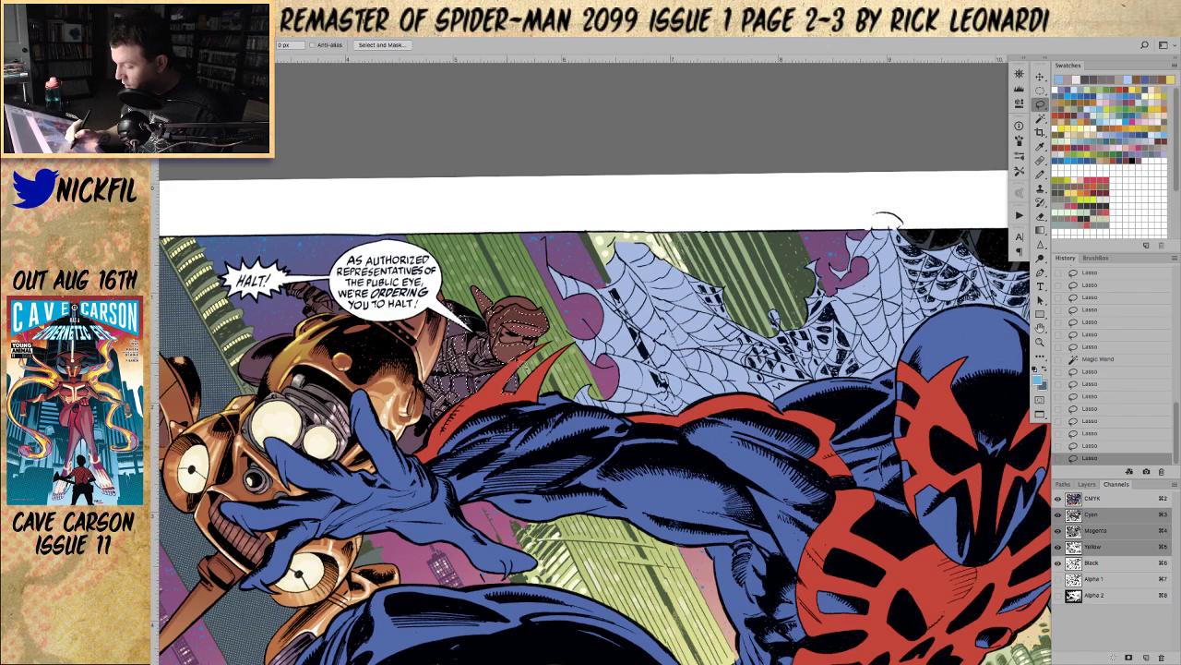
drag(449, 318, 464, 341)
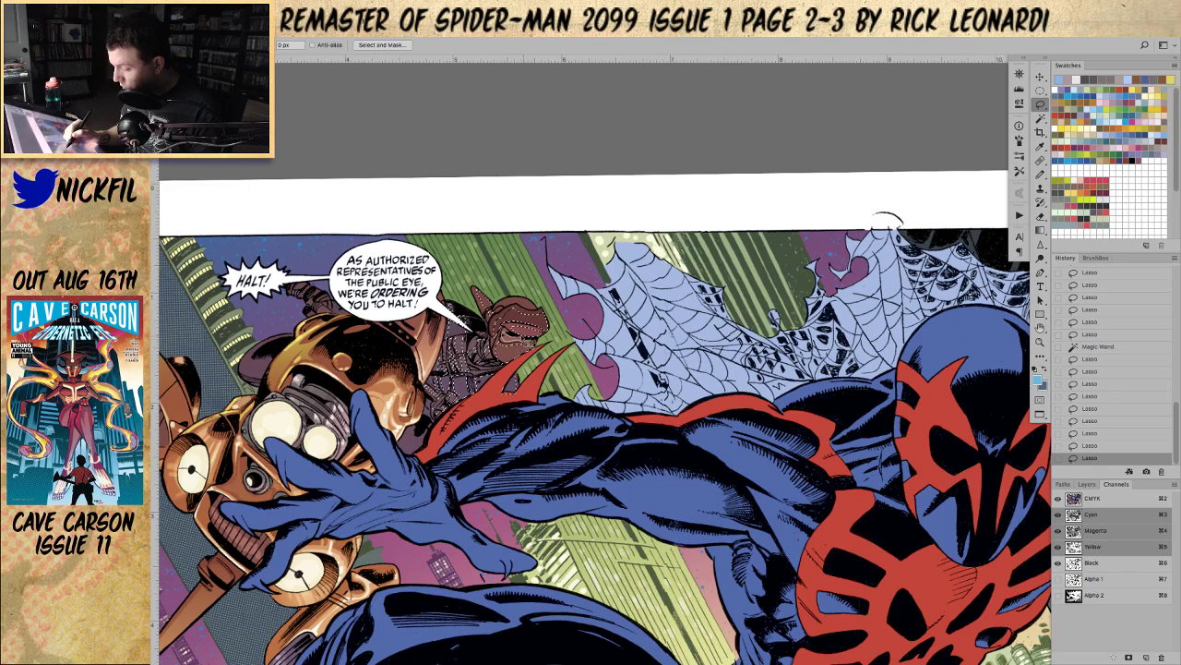
drag(446, 358, 440, 380)
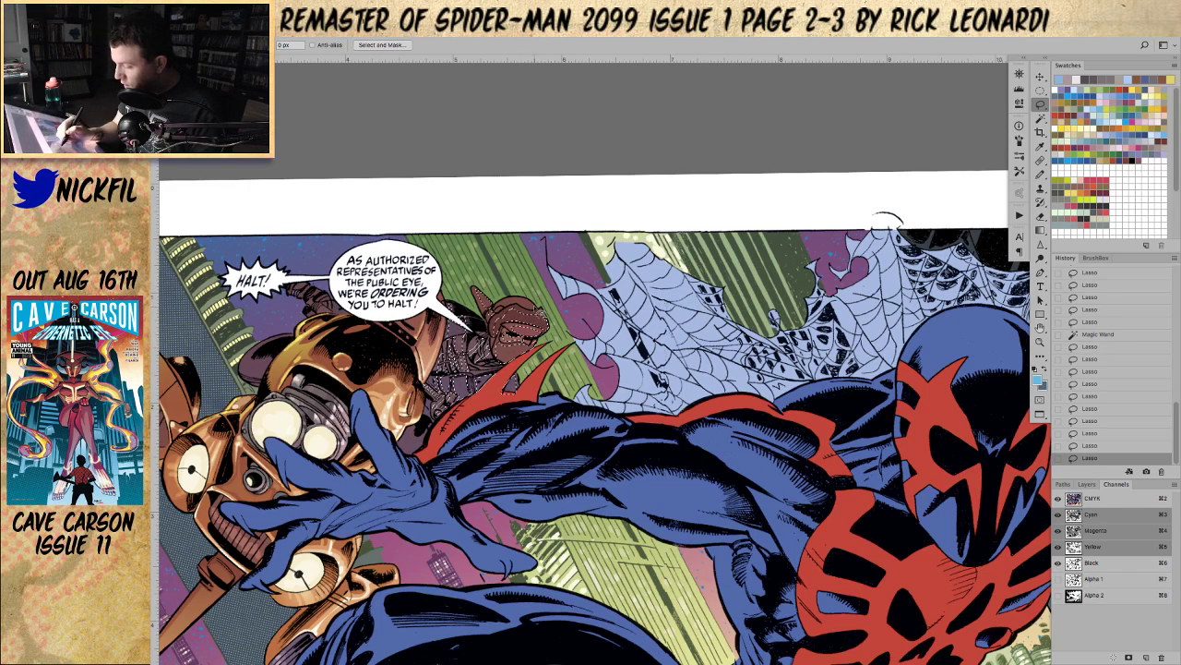
drag(439, 377, 436, 397)
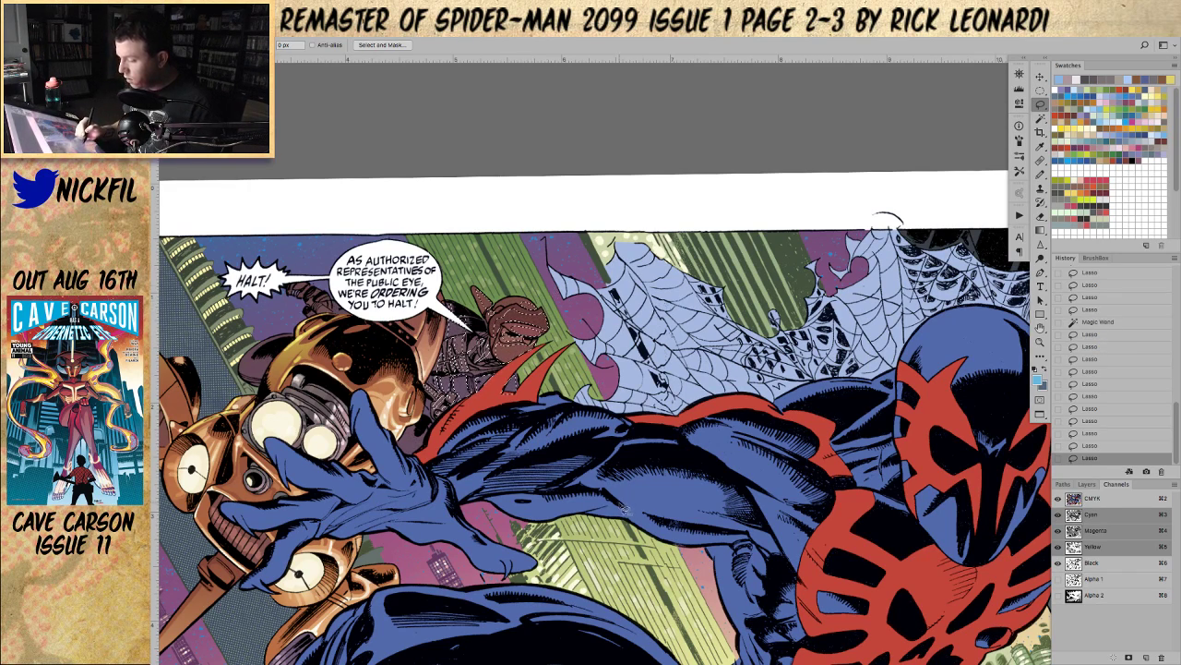
Step: Examine the selected areas of the masked rider up close and in the context of the spread
click(1040, 341)
alt+click(596, 442)
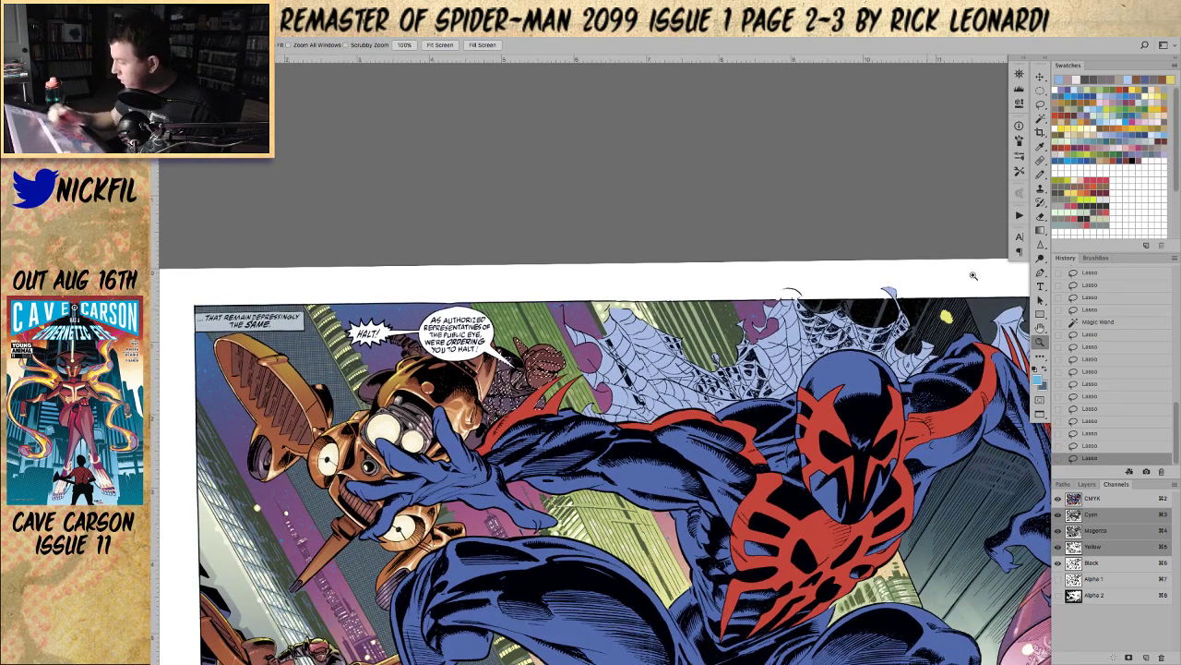
click(1041, 229)
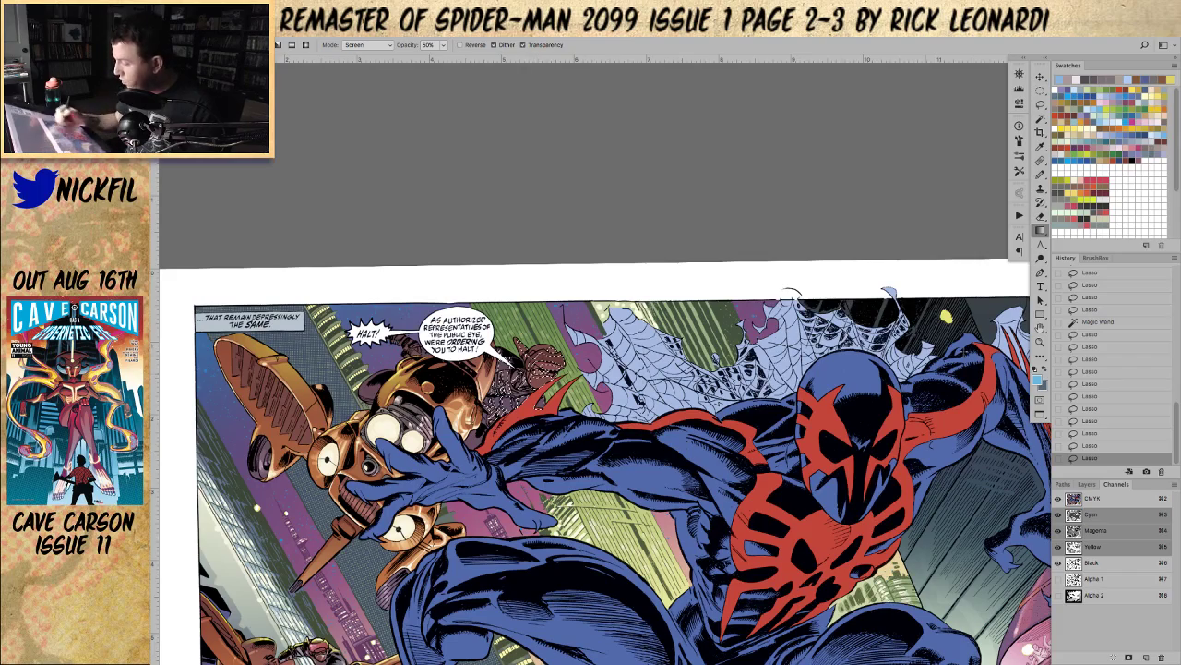
click(1040, 341)
click(530, 349)
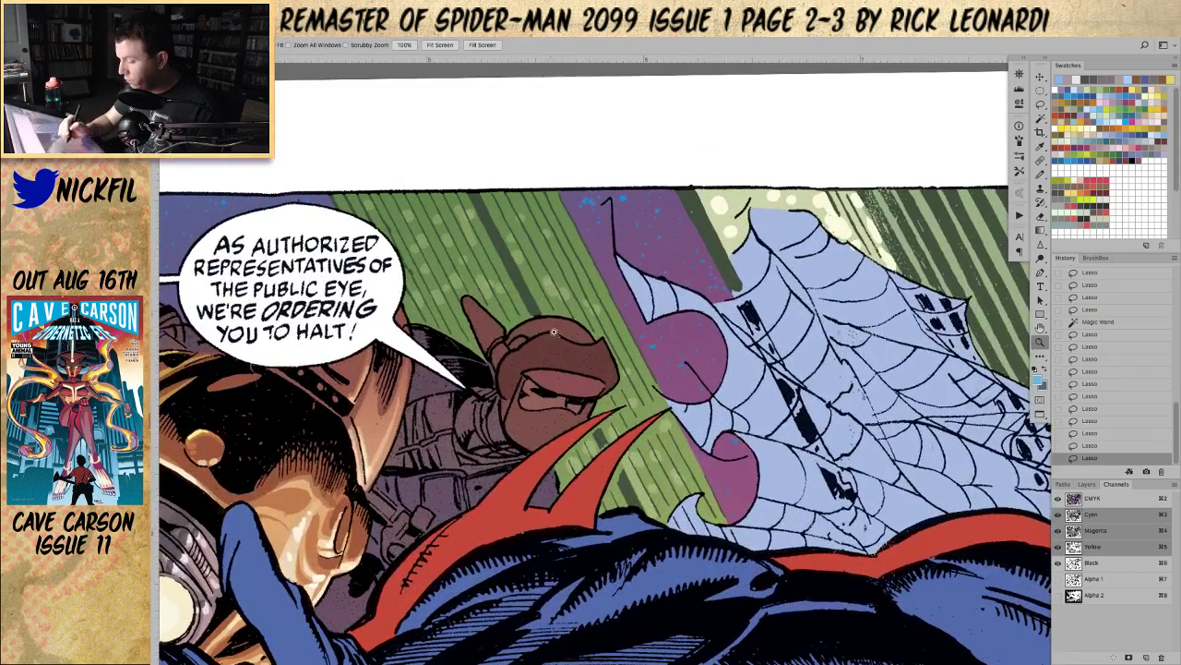
click(1042, 103)
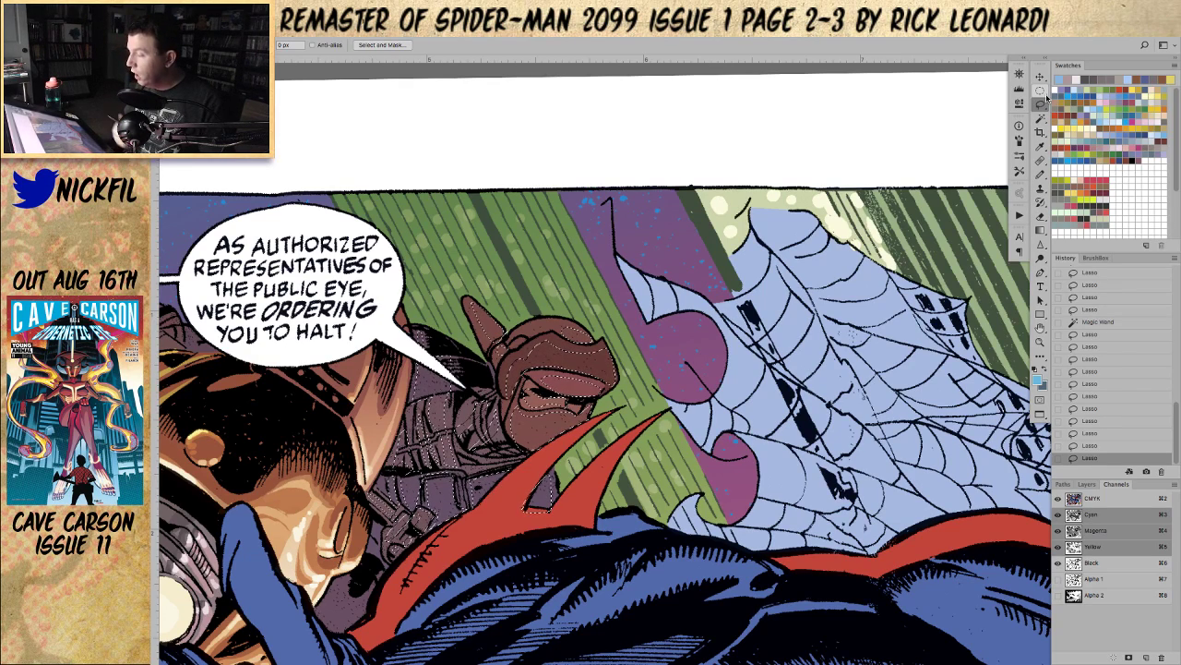
key(space)
drag(635, 449, 683, 448)
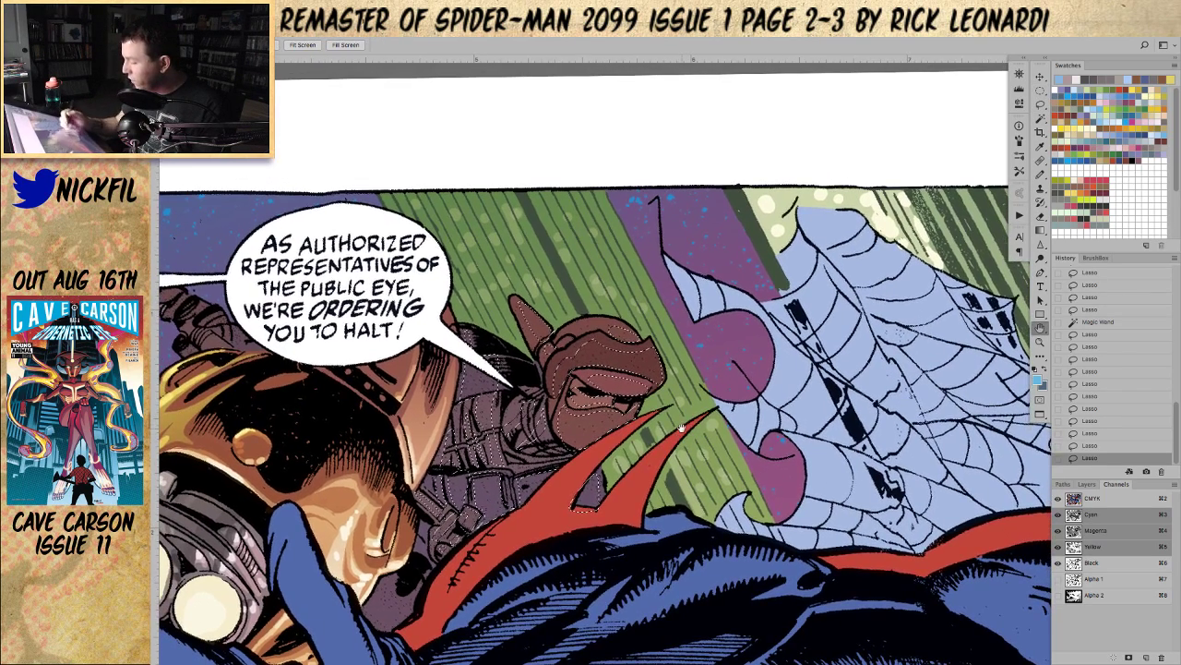
key(l)
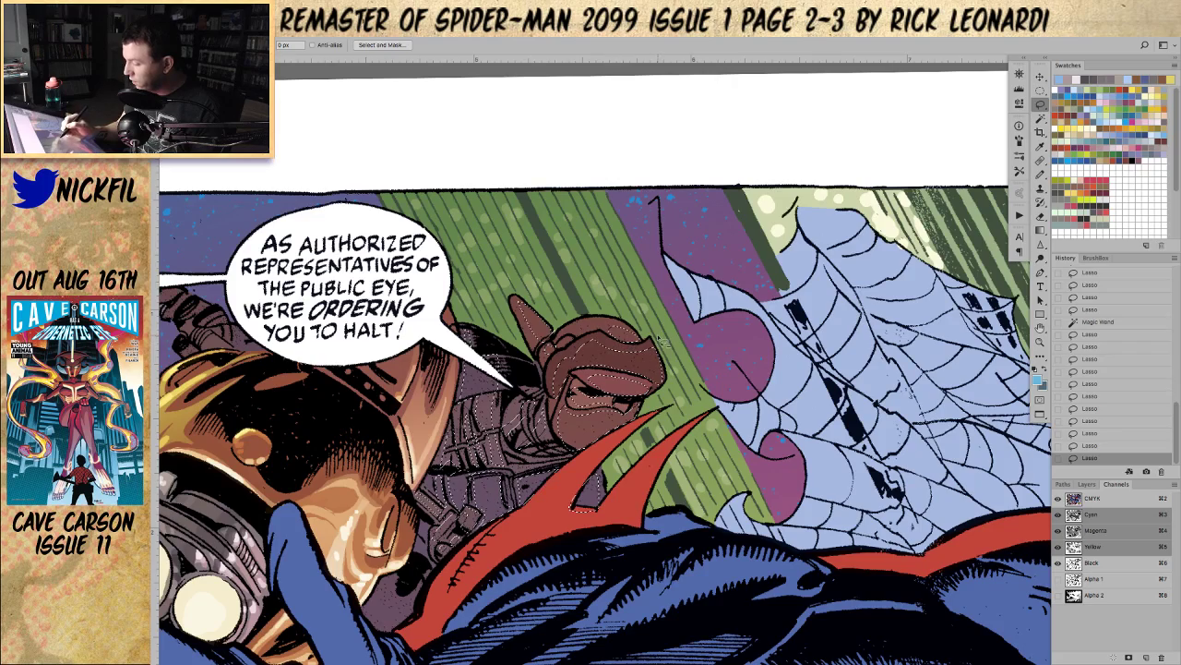
click(1040, 328)
drag(746, 451, 709, 436)
click(1042, 343)
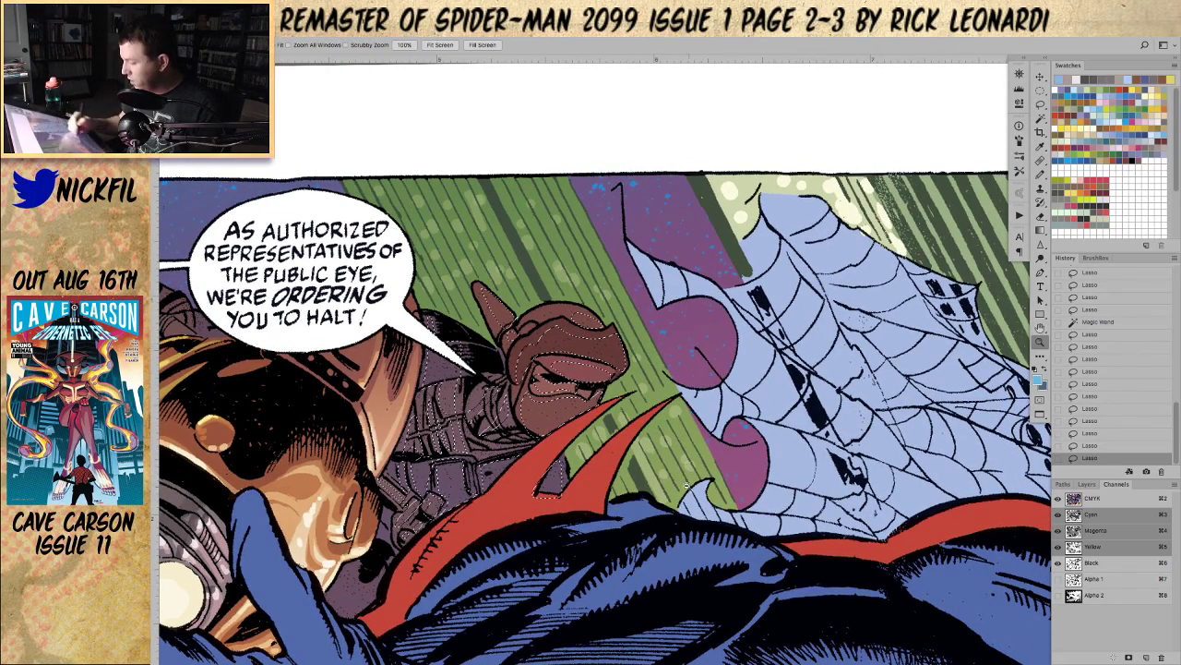
Step: Adjust the rider selection with the Magic Wand near Spider-Man's arm fins and apply a Screen gradient at 50% opacity from torso to head
alt+click(694, 483)
alt+click(694, 483)
click(1040, 119)
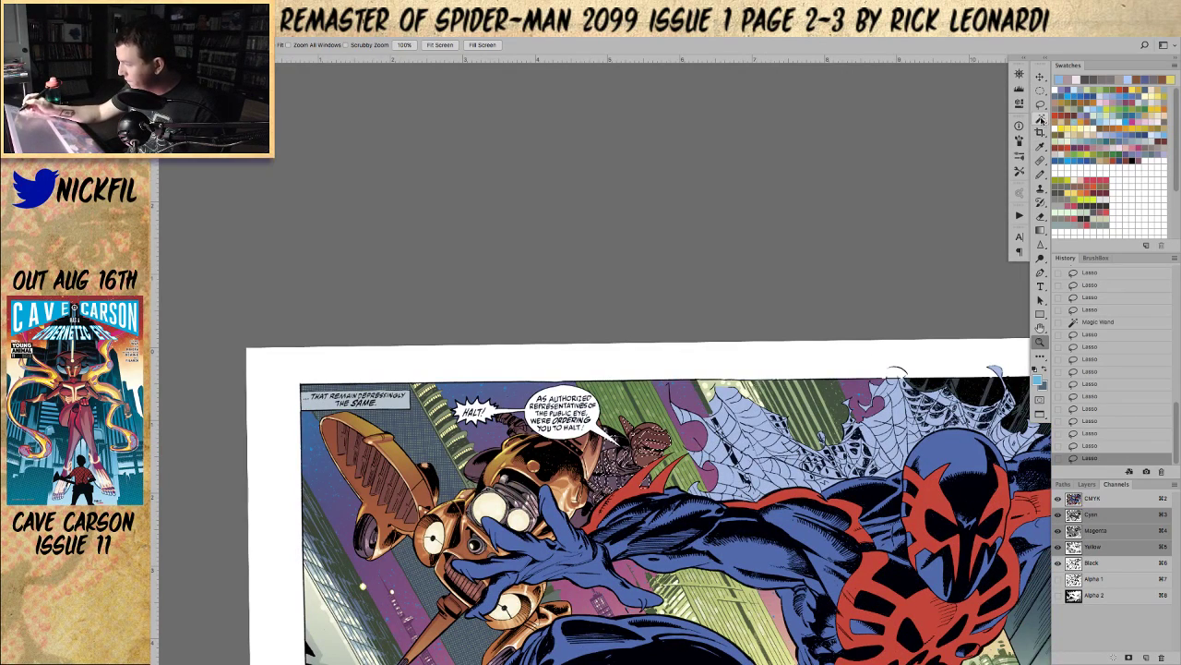
click(625, 496)
click(656, 502)
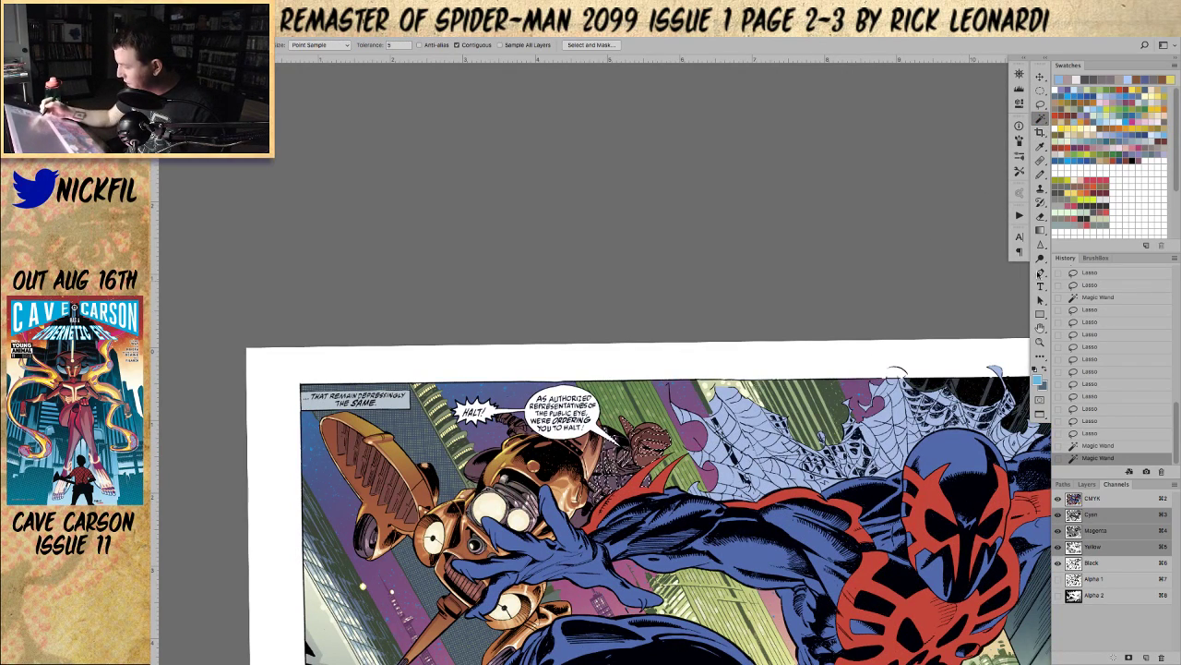
key(g)
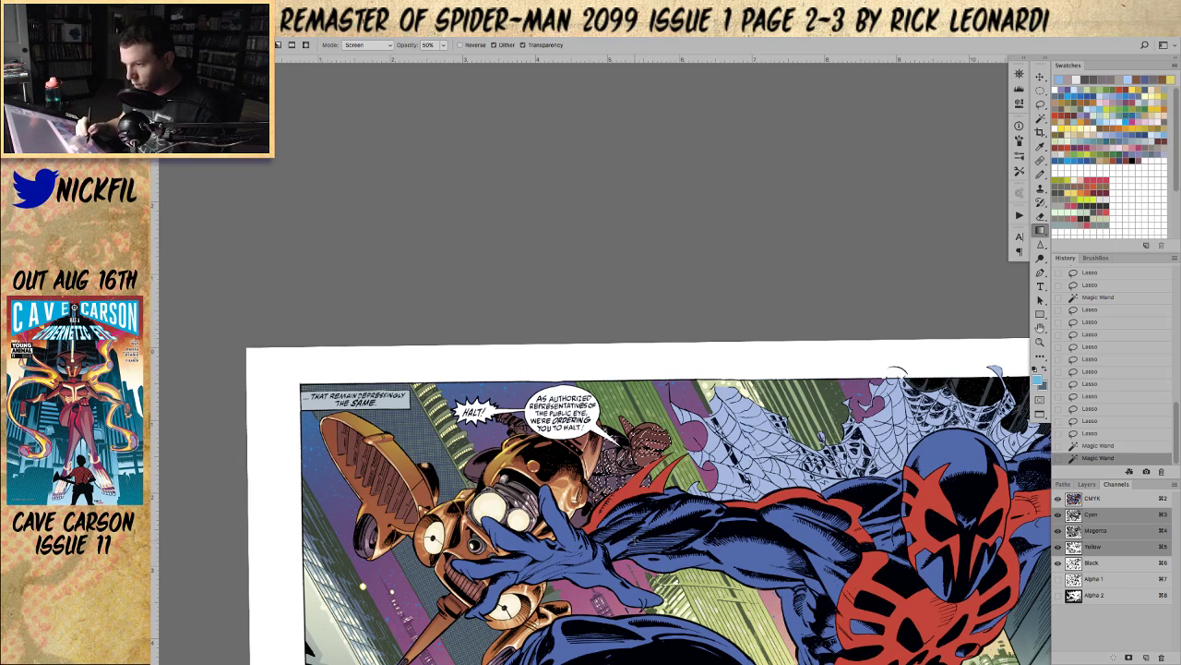
drag(604, 496, 631, 456)
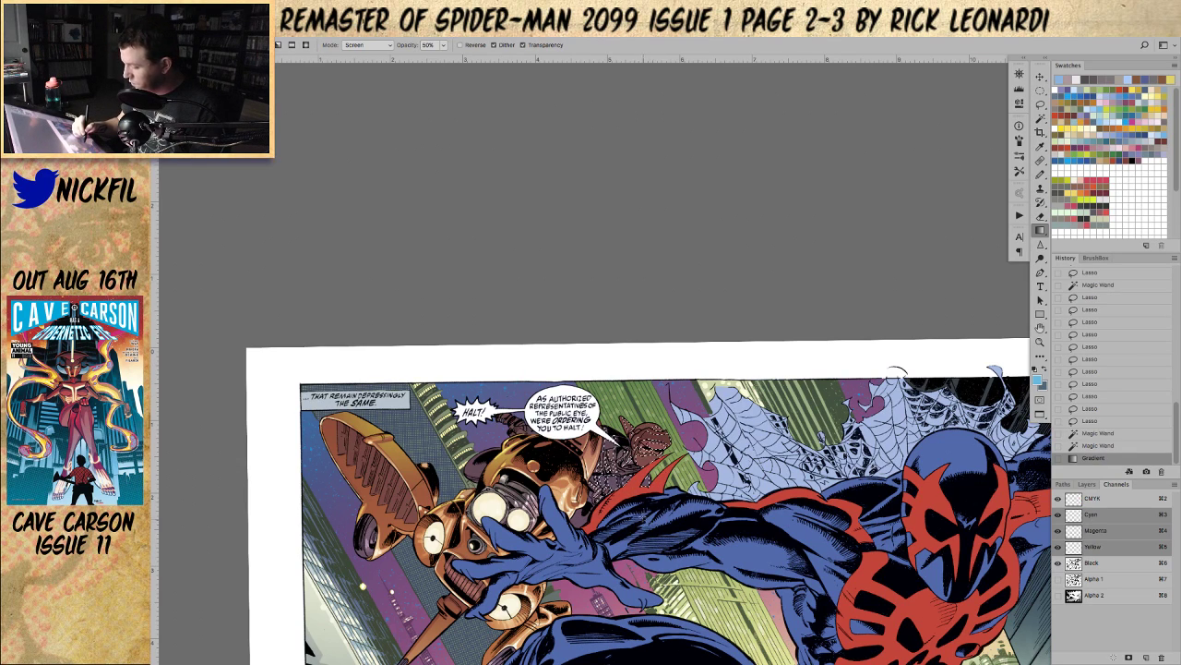
Step: Add a second Screen gradient at 50% opacity up the masked rider and deselect the area
drag(641, 528, 640, 480)
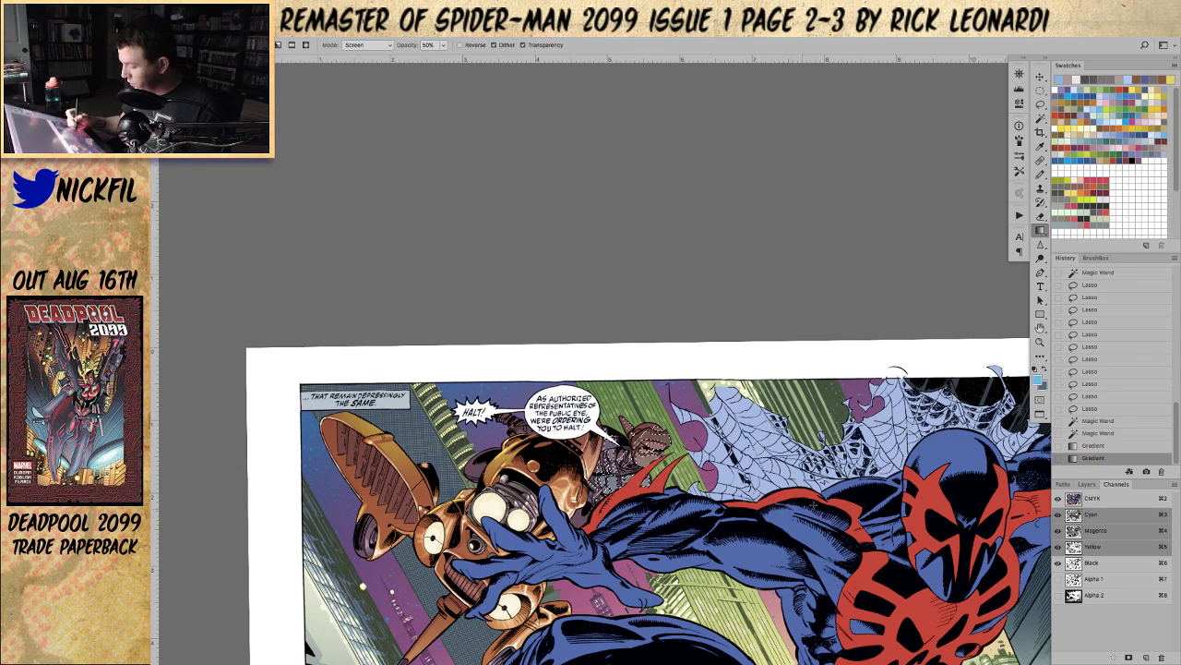
key(ctrl+d)
key(h)
mouse_move(706, 534)
mouse_down()
mouse_move(619, 391)
mouse_move(656, 387)
mouse_move(659, 374)
mouse_move(656, 393)
mouse_up()
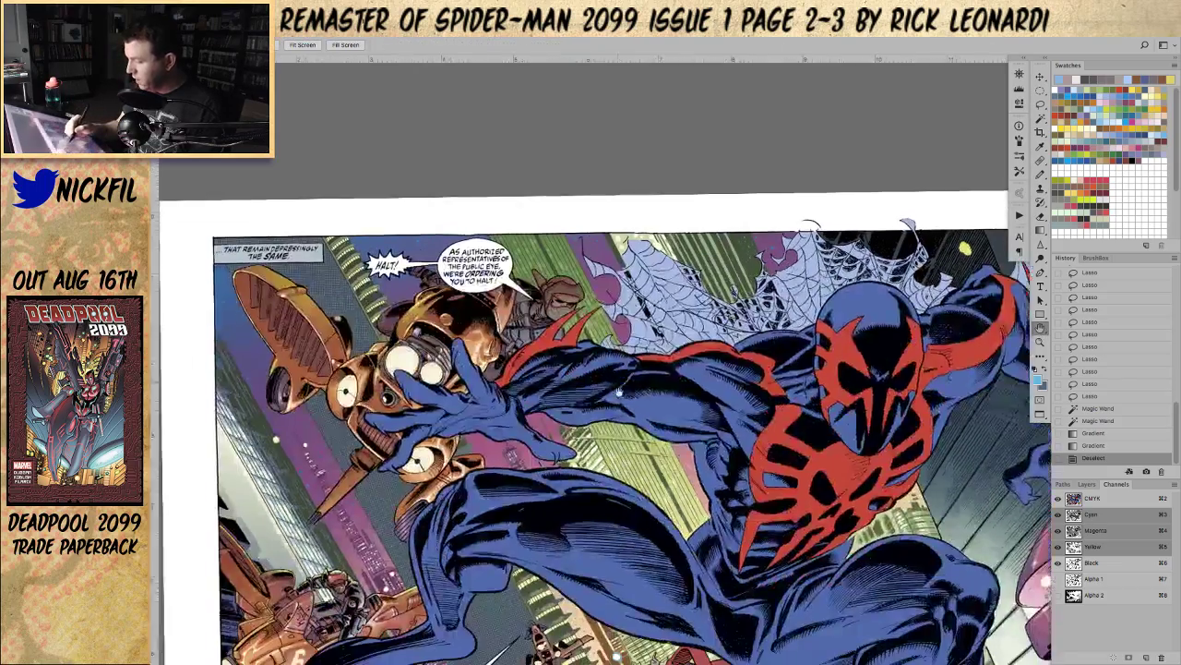
drag(645, 442, 671, 372)
drag(685, 310, 661, 419)
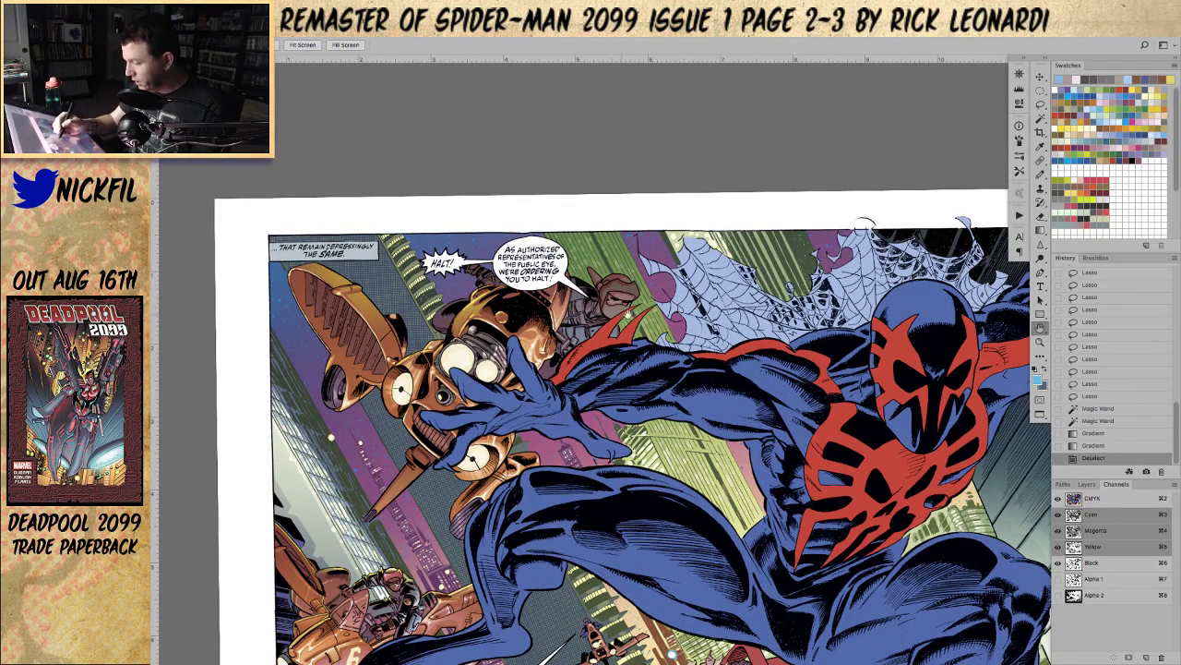
Step: Dab a pink swatch colour onto the masked rider's face with the Pencil at 50% opacity
click(1041, 175)
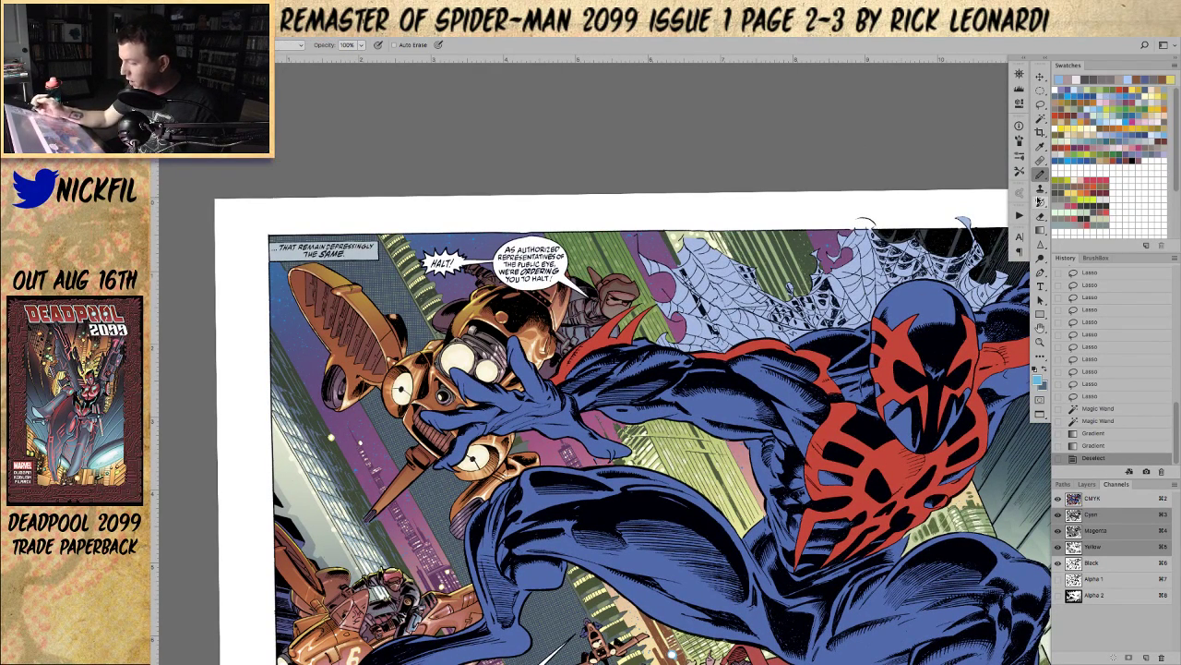
click(1147, 135)
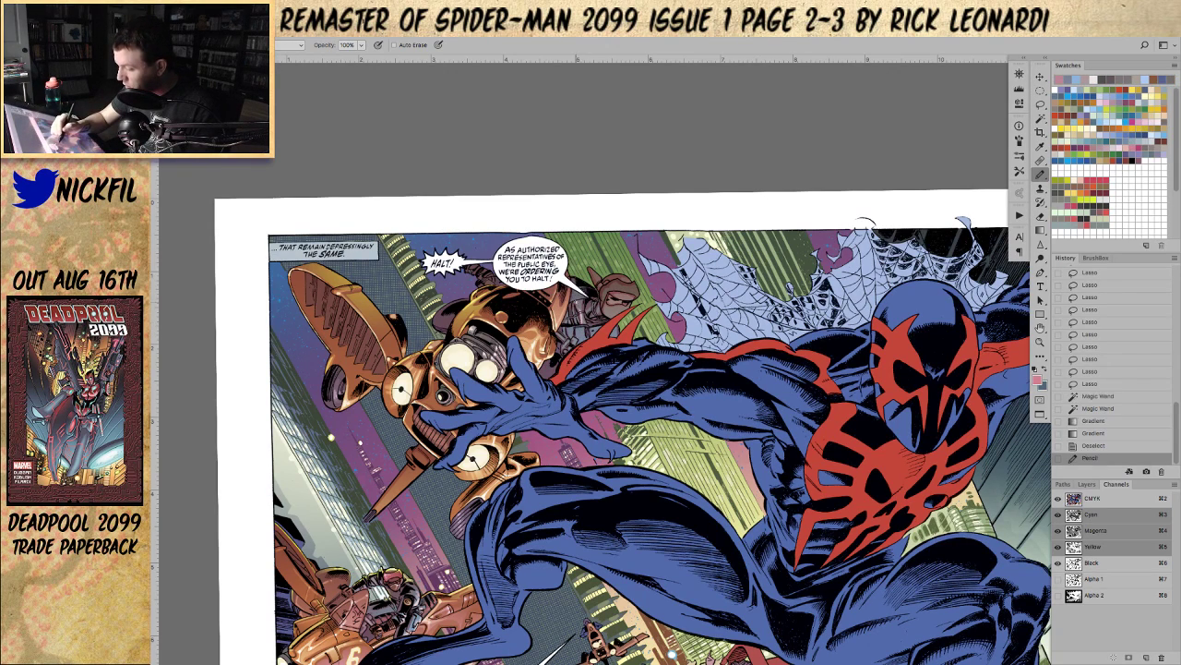
key(5)
click(615, 291)
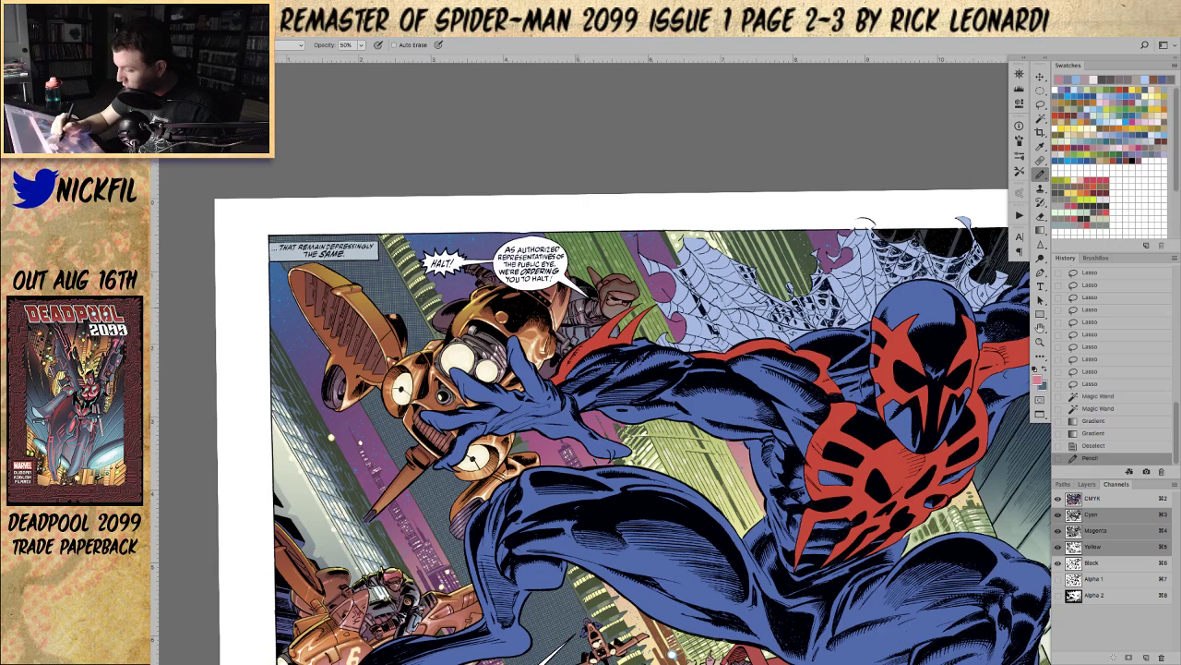
click(615, 290)
click(617, 288)
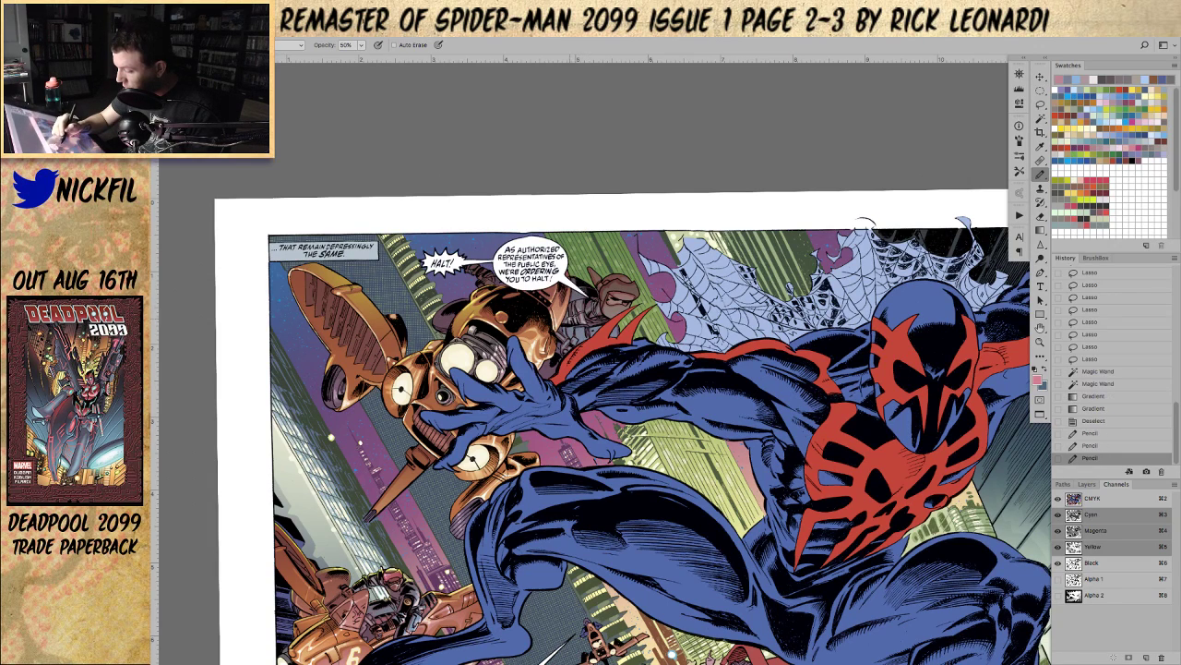
click(864, 223)
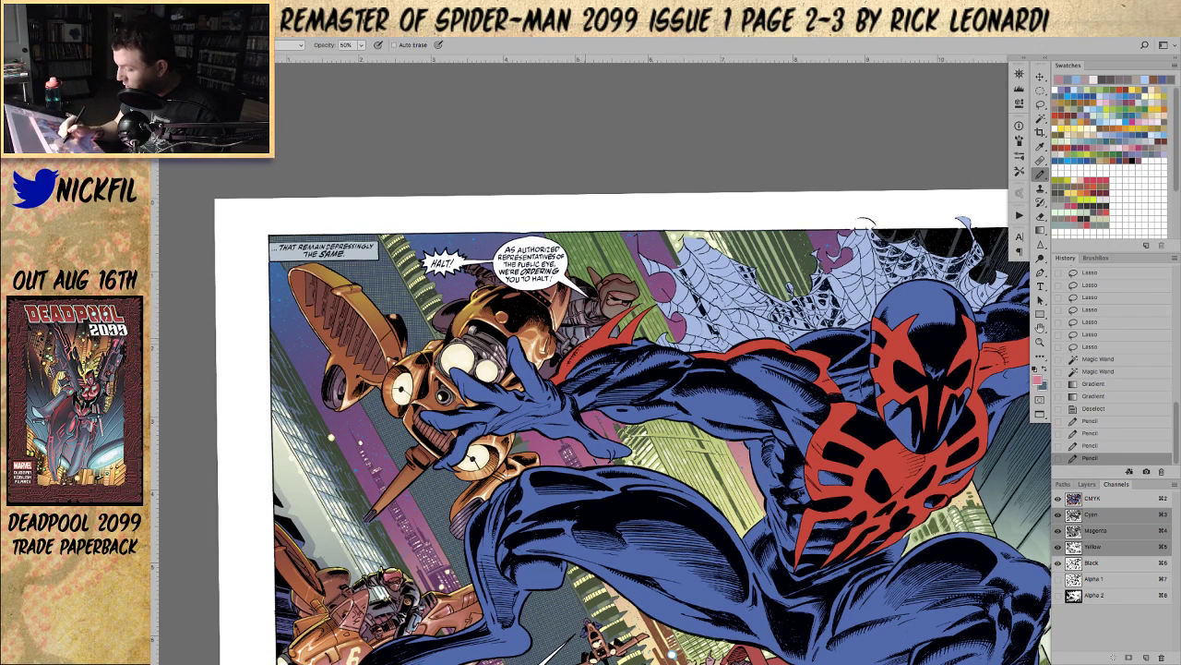
click(865, 223)
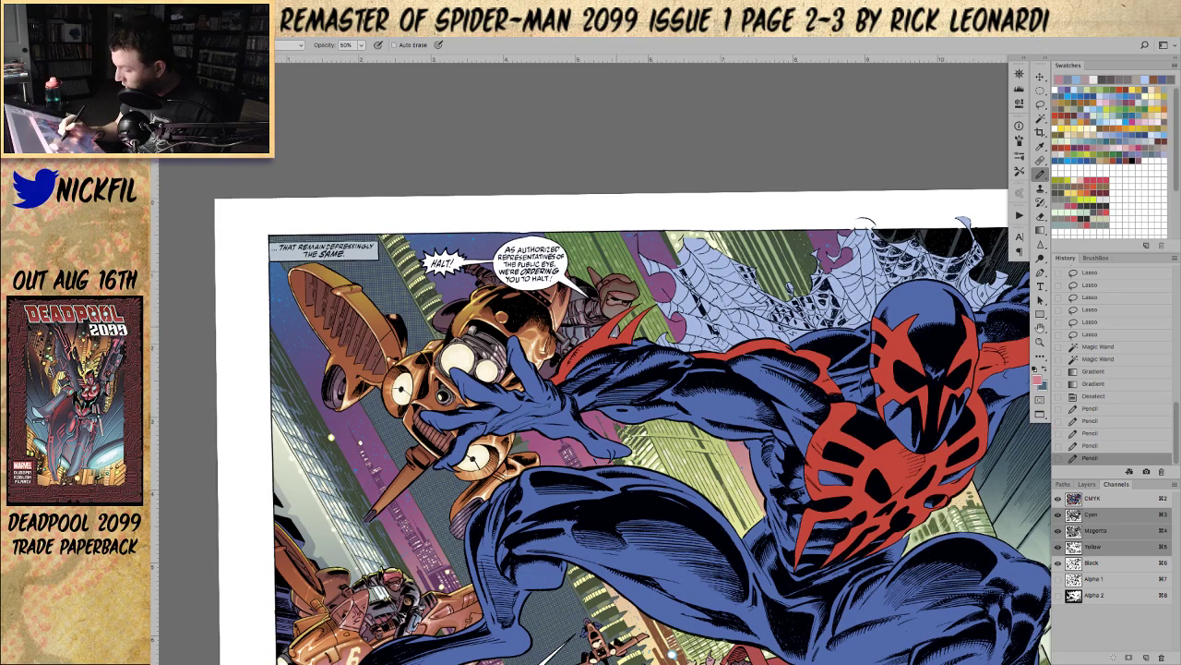
click(865, 223)
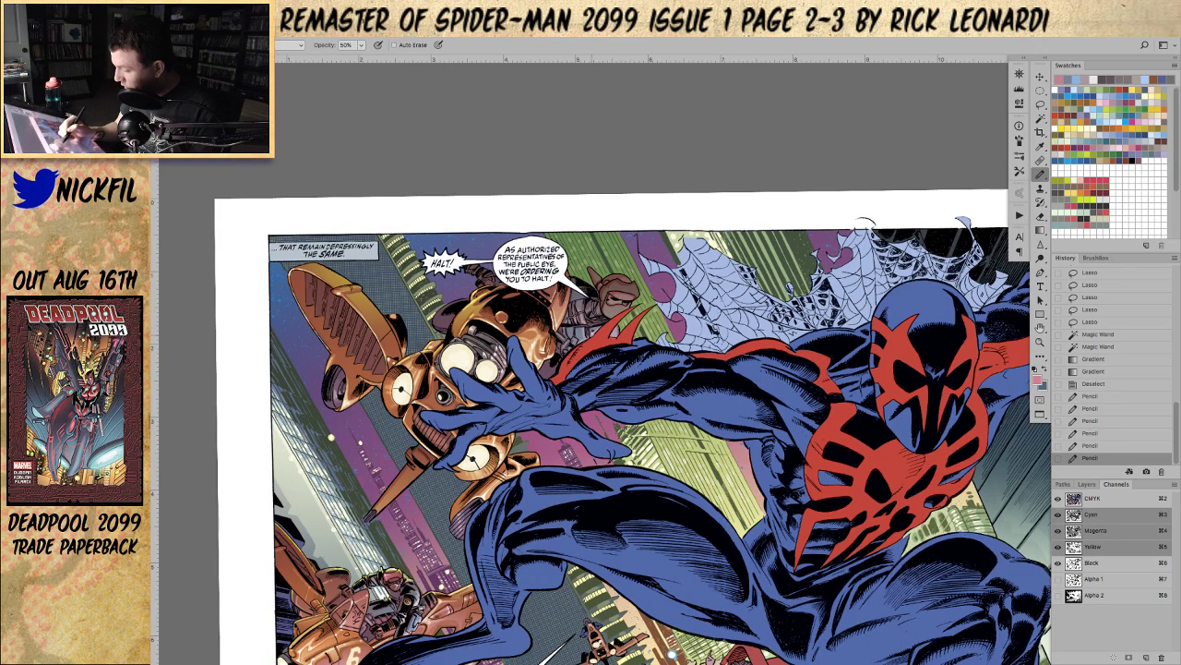
click(865, 224)
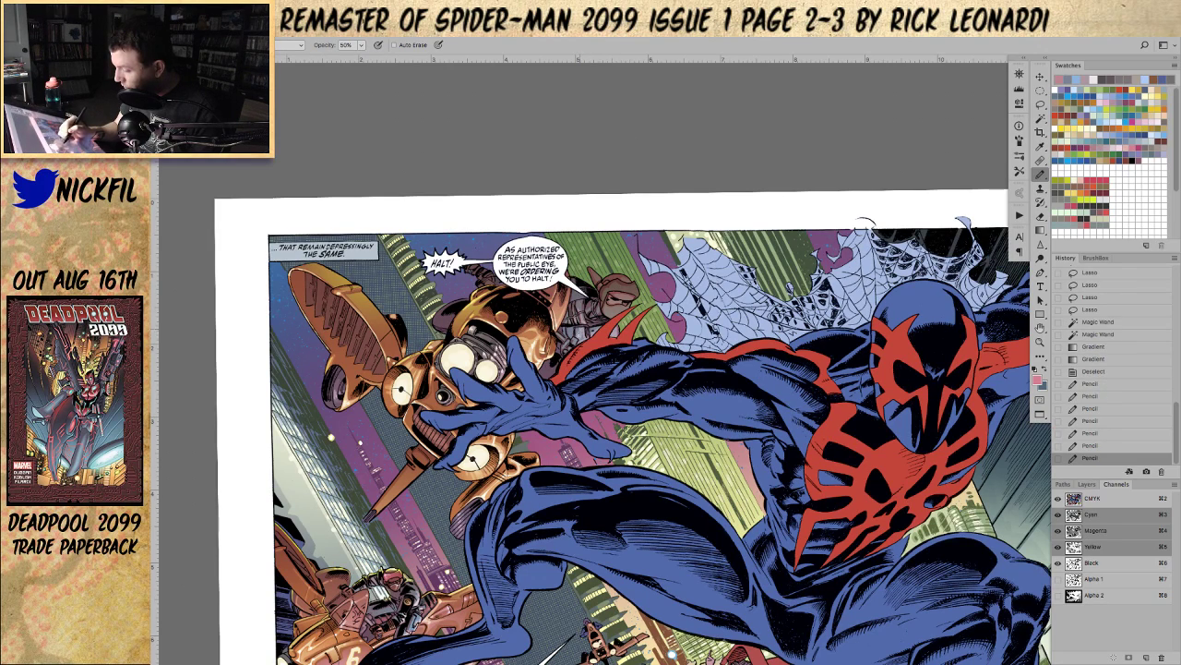
click(865, 223)
click(865, 224)
Step: Raise the Pencil to 100% opacity and add further pink dabs to the masked rider
key(0)
click(864, 224)
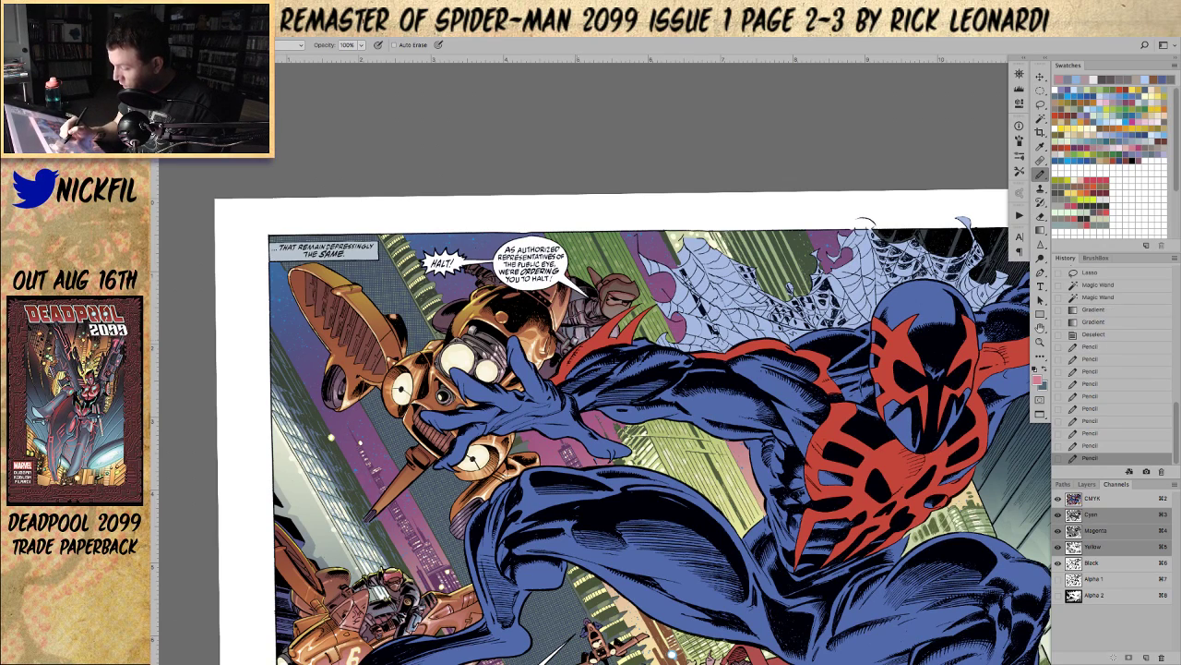
click(865, 223)
click(864, 223)
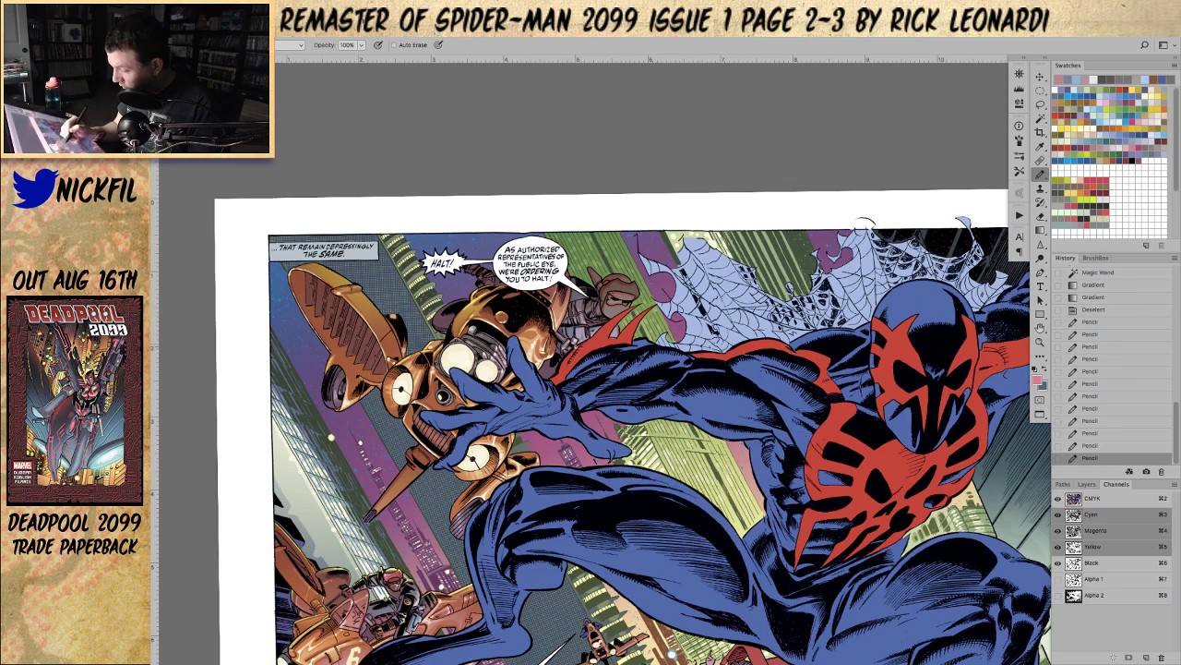
click(865, 224)
click(865, 223)
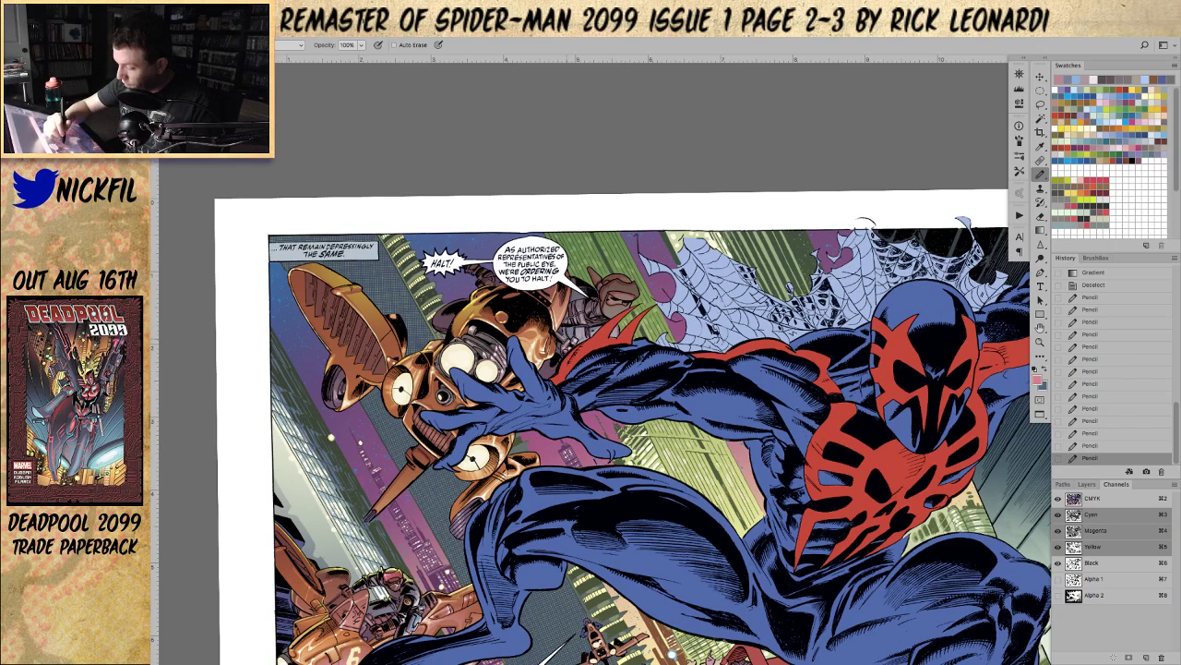
click(864, 223)
click(865, 223)
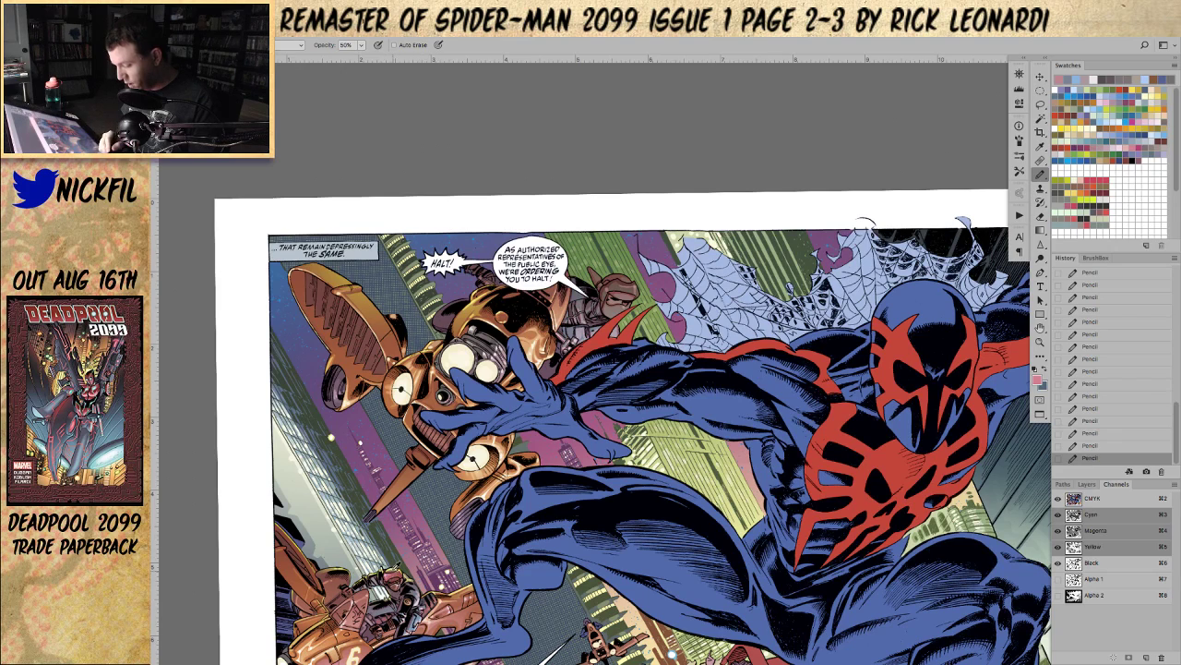
Step: Choose a yellow-green swatch and another Pencil tip, and paint the top and fin of the rider's helmet at 100% opacity
click(1111, 109)
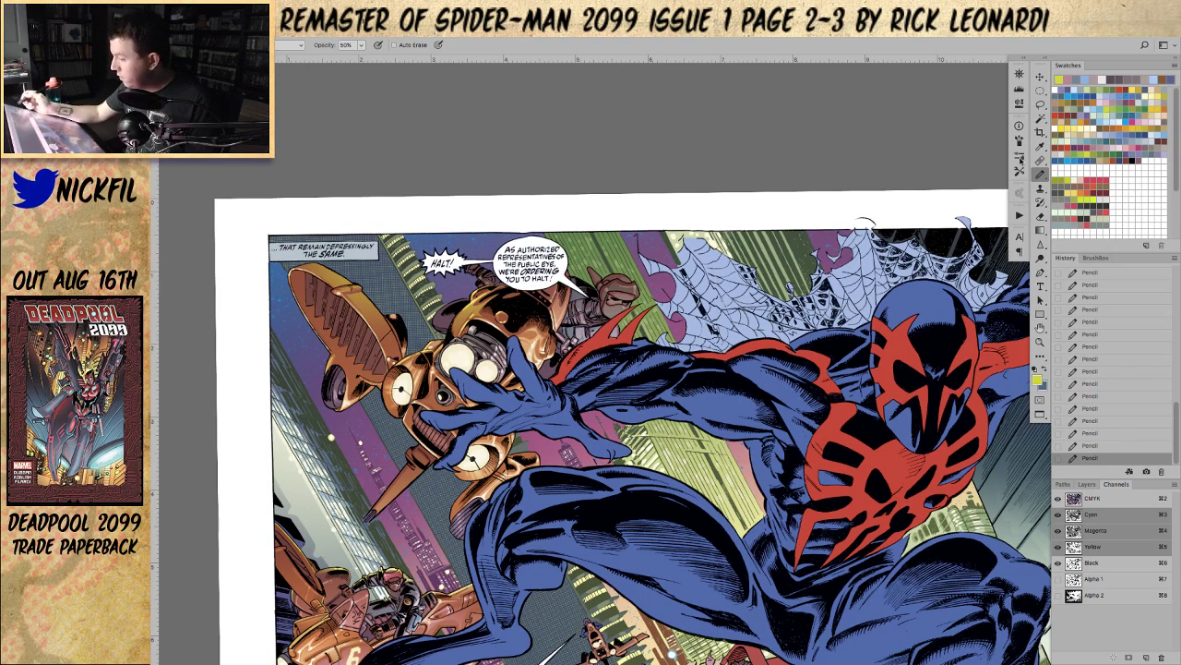
click(278, 45)
click(279, 46)
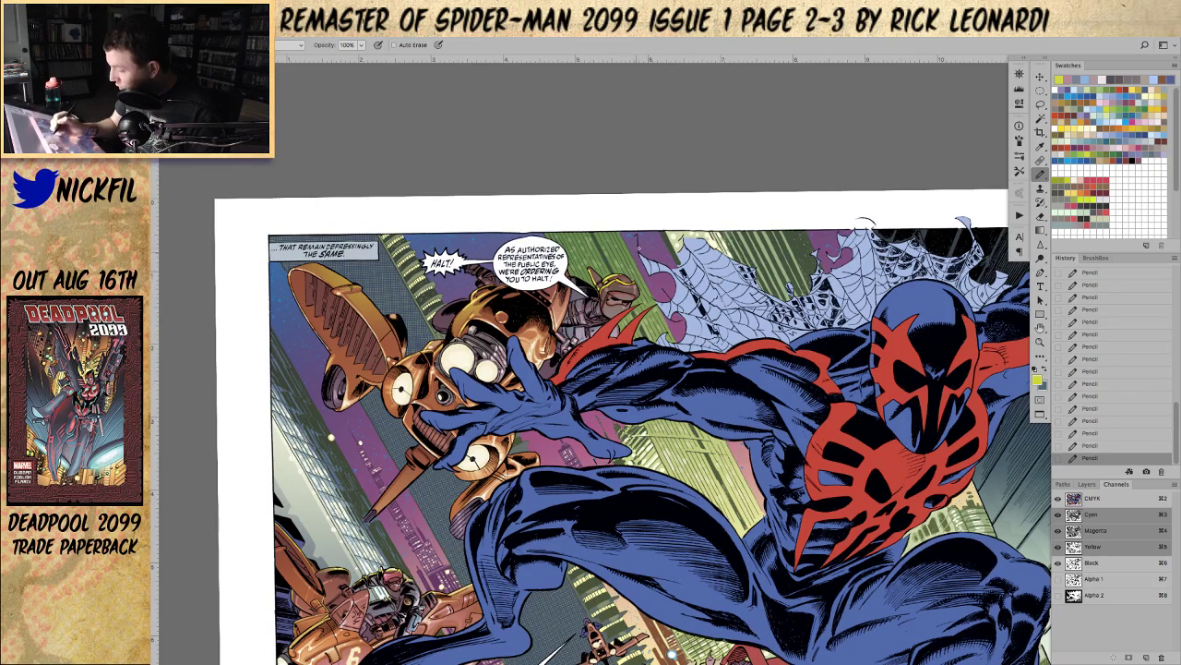
Step: Touch up the brow and outer edge of the rider's yellow helmet with the Pencil, using colours sampled from the surrounding art
click(1041, 341)
click(626, 319)
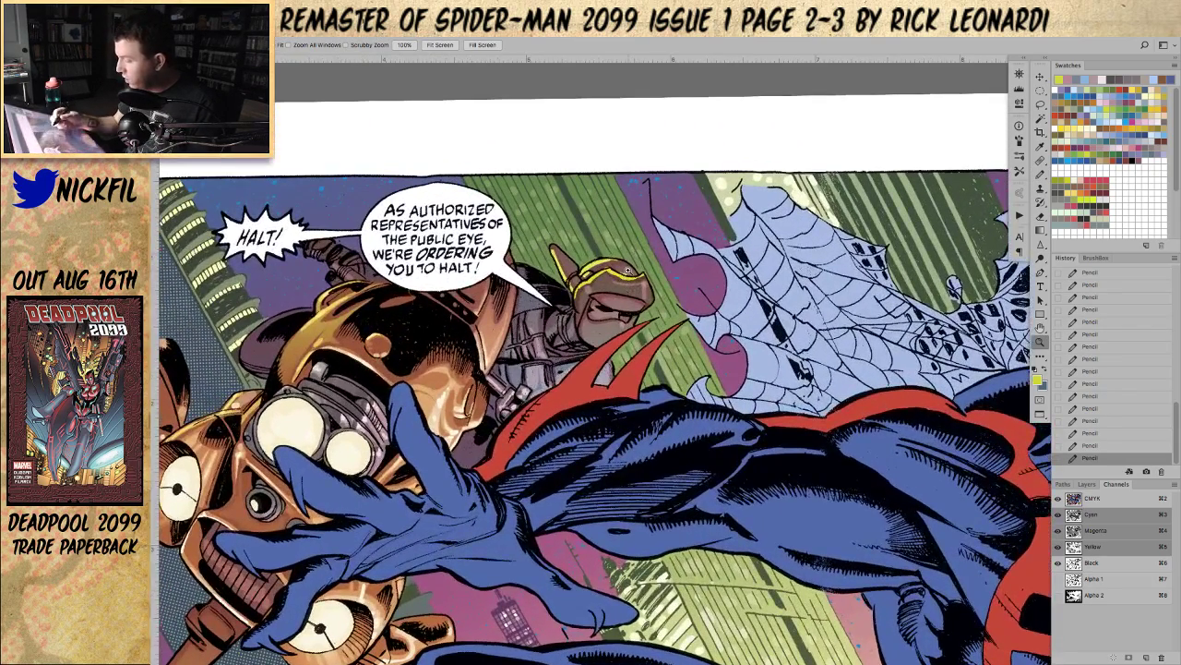
click(1041, 173)
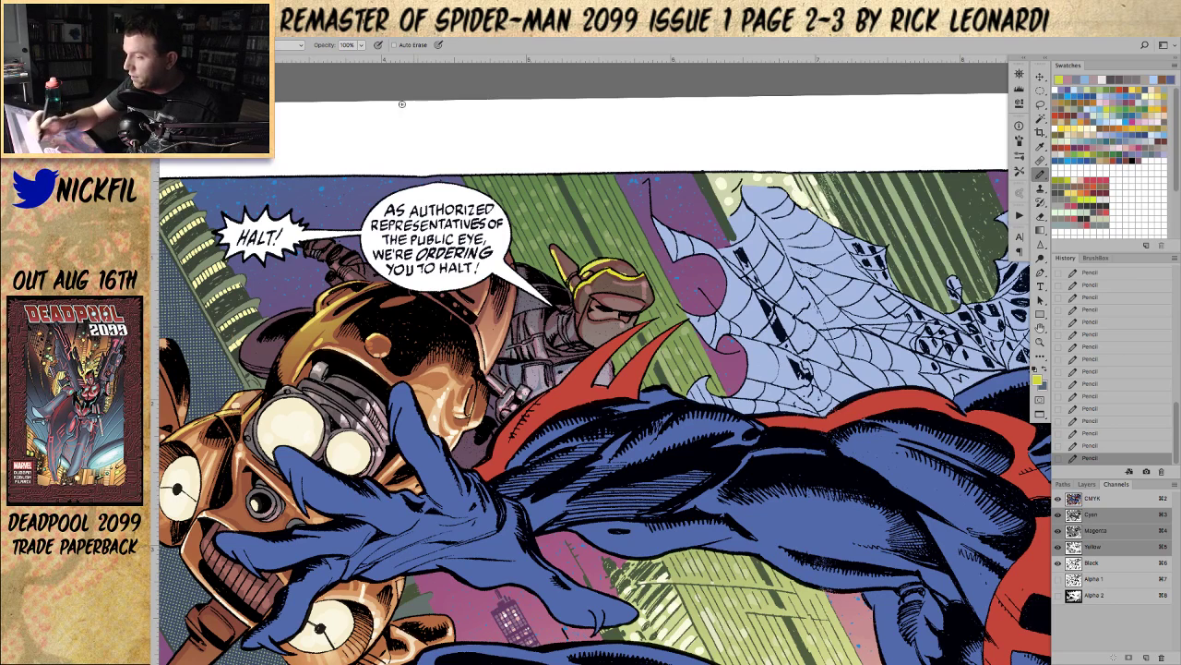
click(298, 47)
click(296, 45)
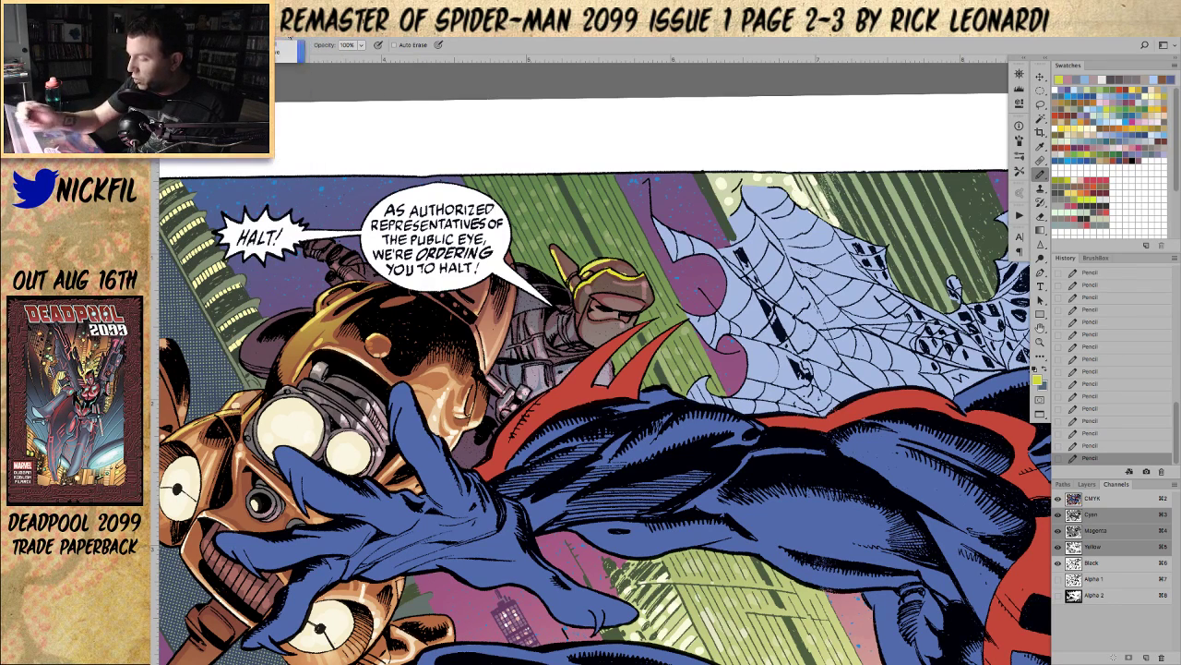
alt+click(623, 259)
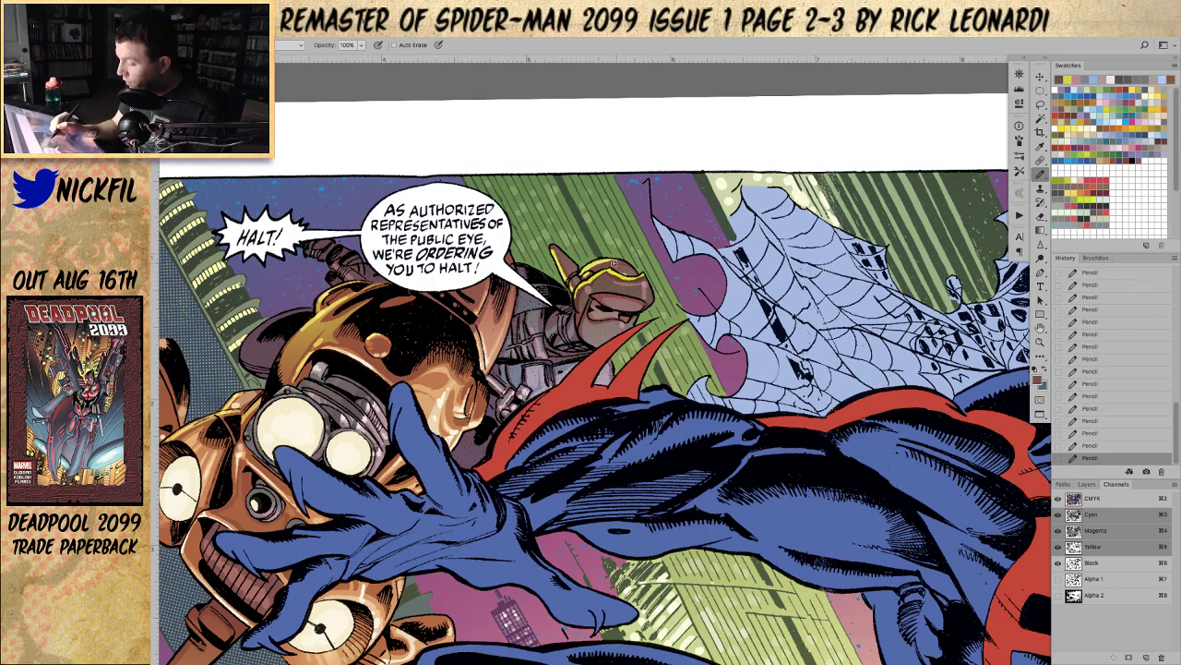
alt+click(625, 272)
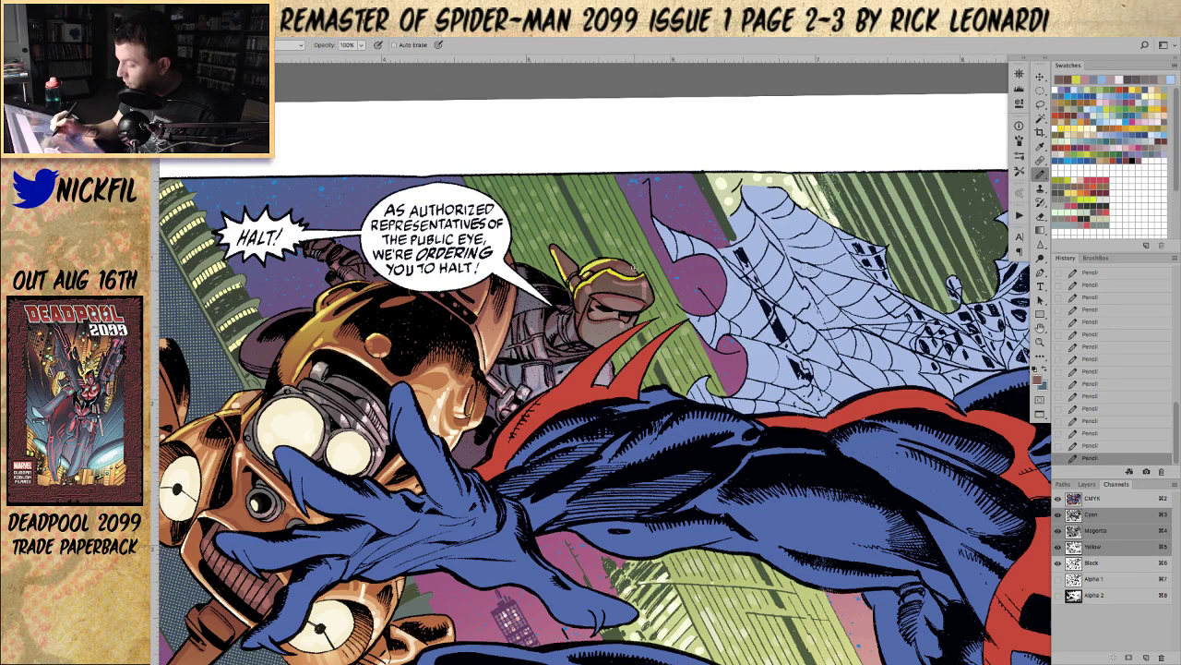
alt+click(635, 276)
drag(630, 278, 649, 270)
alt+click(642, 280)
alt+click(644, 269)
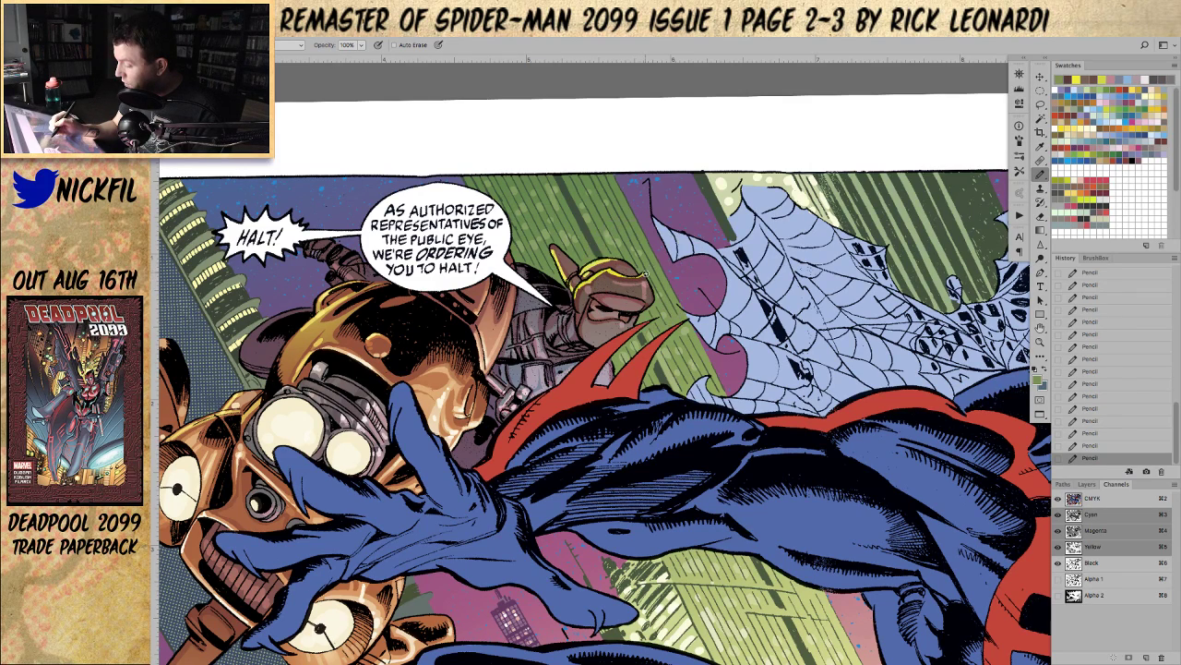
alt+click(611, 255)
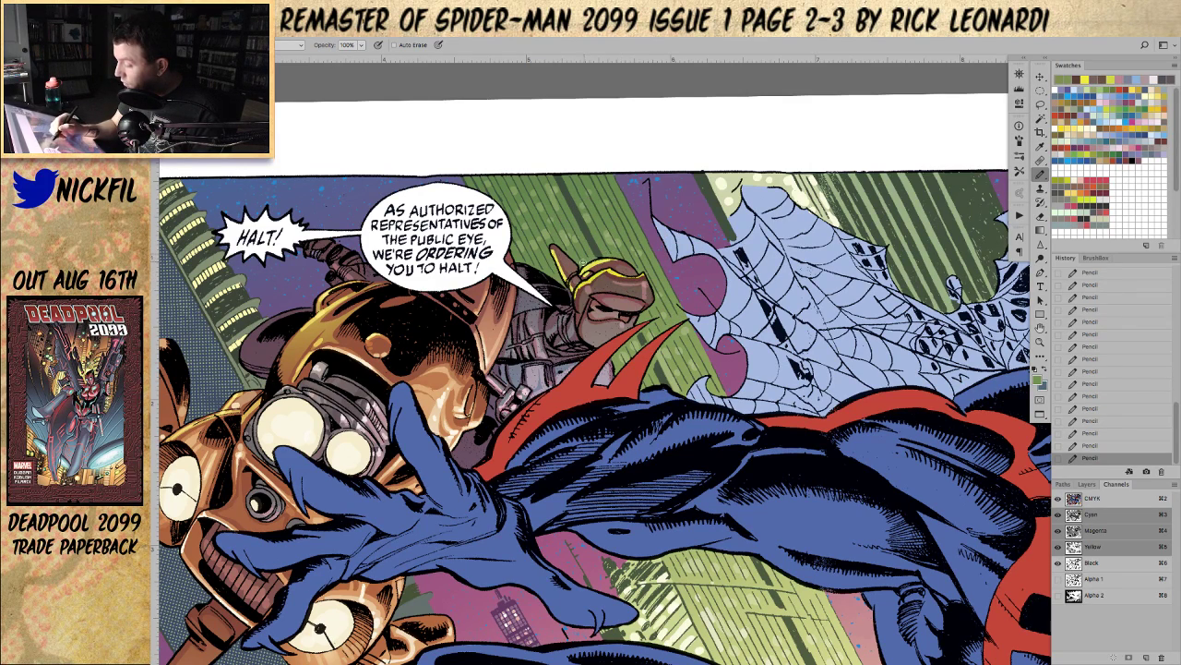
Step: Paint yellow along the back and lower edge of the rider's helmet below its fin, using sampled helmet colours
alt+click(555, 247)
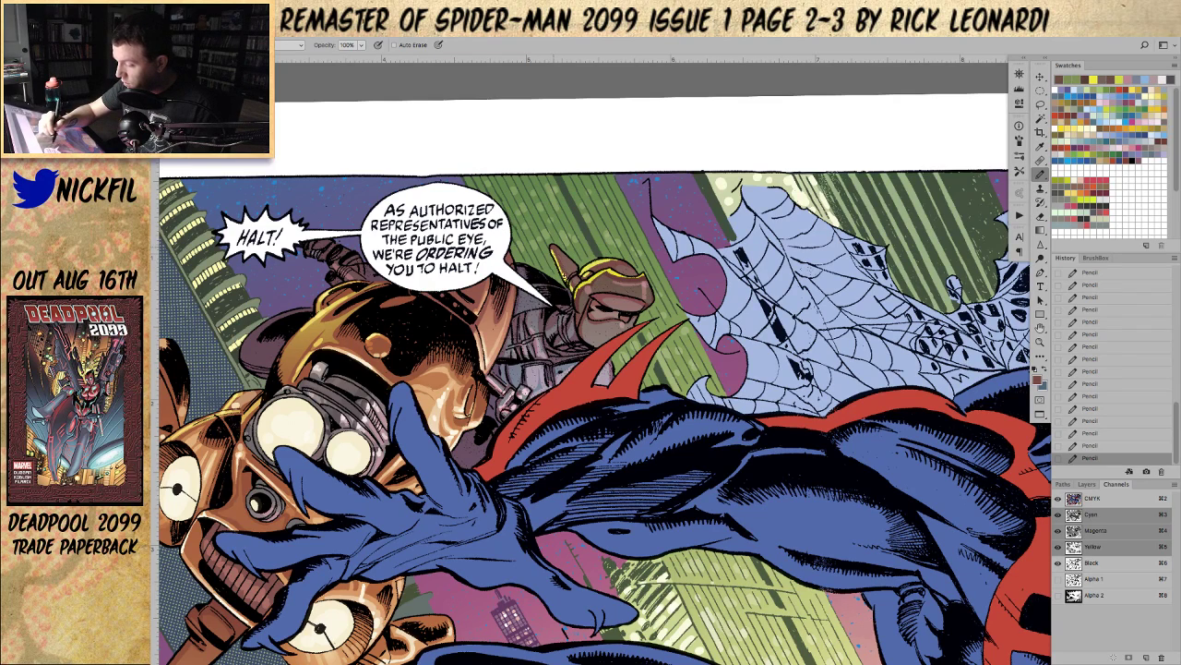
mouse_move(561, 274)
mouse_down()
mouse_move(521, 265)
mouse_move(549, 282)
mouse_move(562, 274)
mouse_move(570, 300)
mouse_move(552, 258)
mouse_move(568, 290)
mouse_up()
alt+click(581, 285)
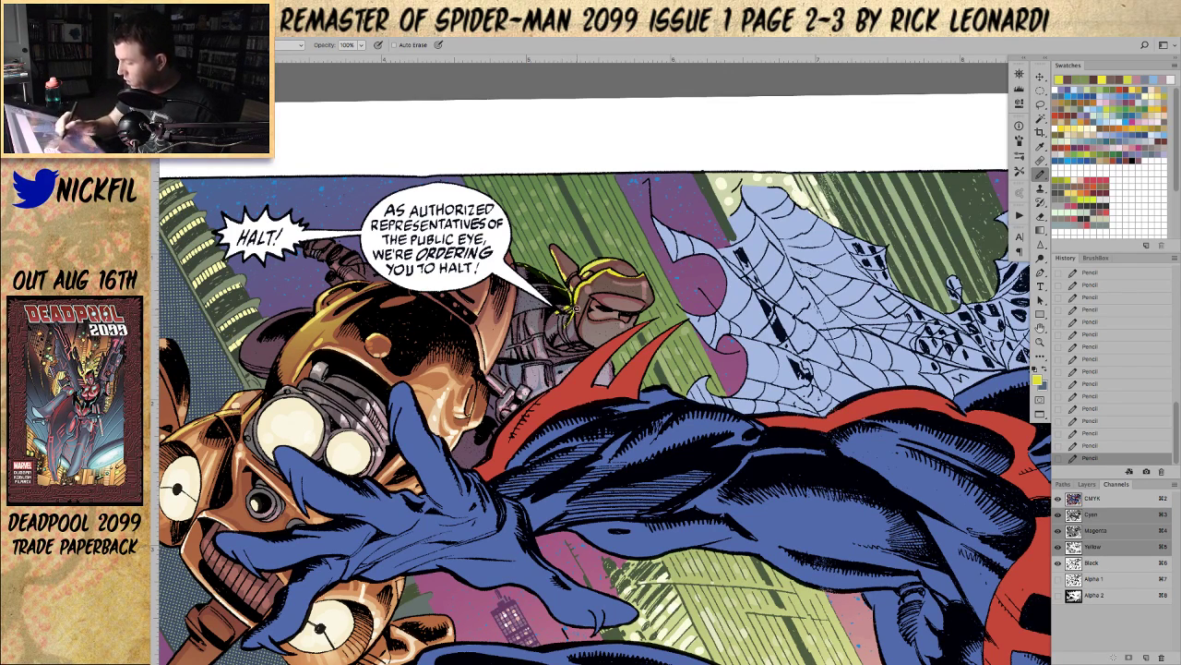
alt+click(583, 317)
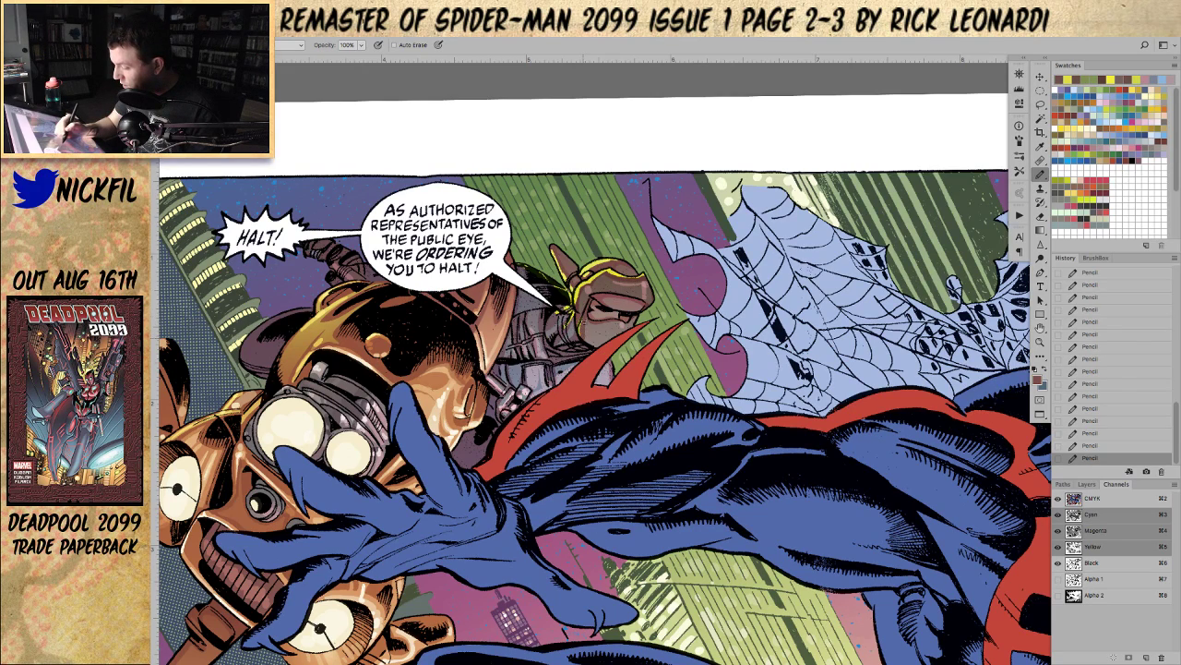
alt+click(579, 315)
key(x)
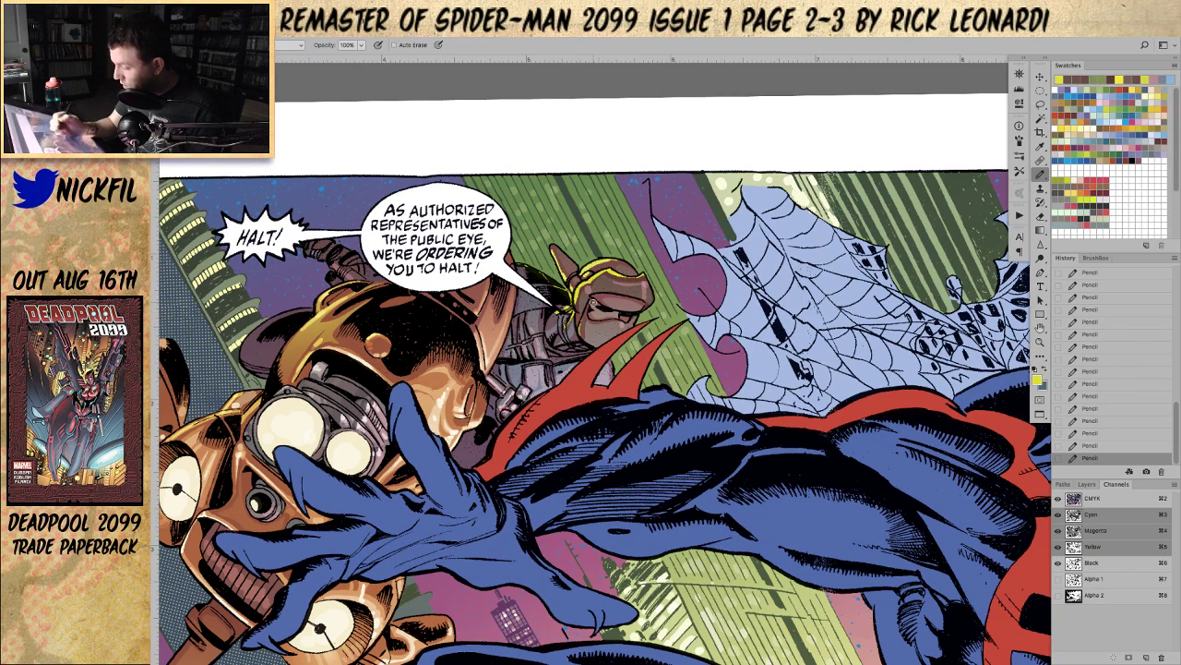
Step: Change the Pencil tip and touch up the rider's face below the yellow helmet with a muted pink-brown
key(z)
alt+click(688, 402)
key(x)
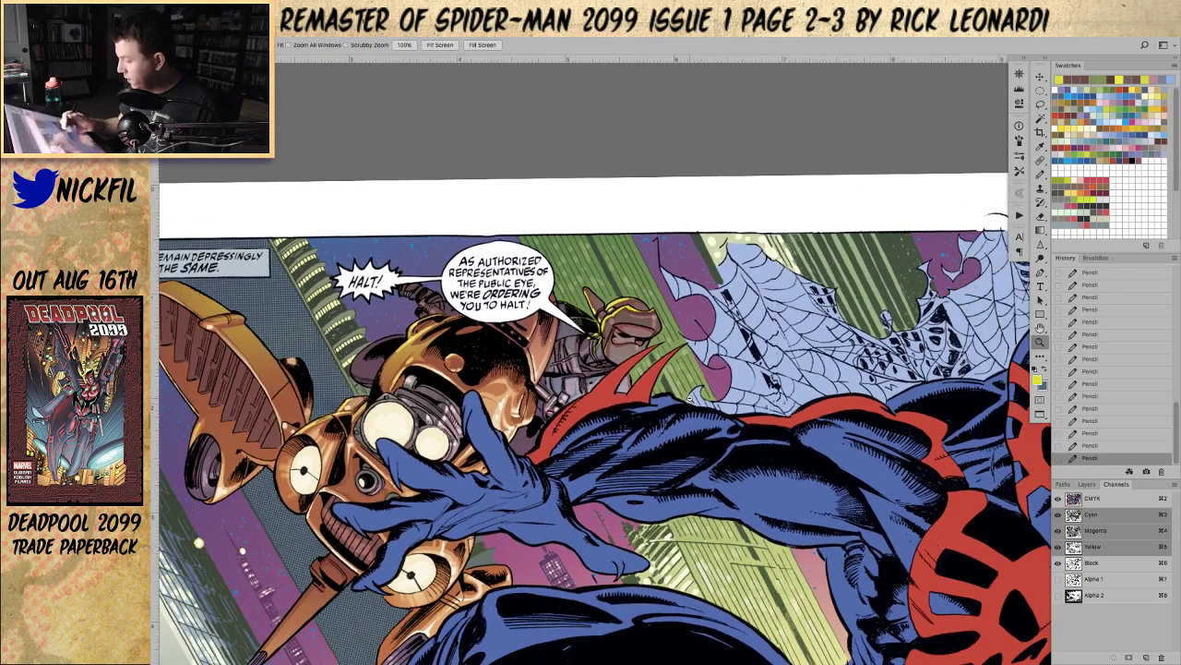
key(b)
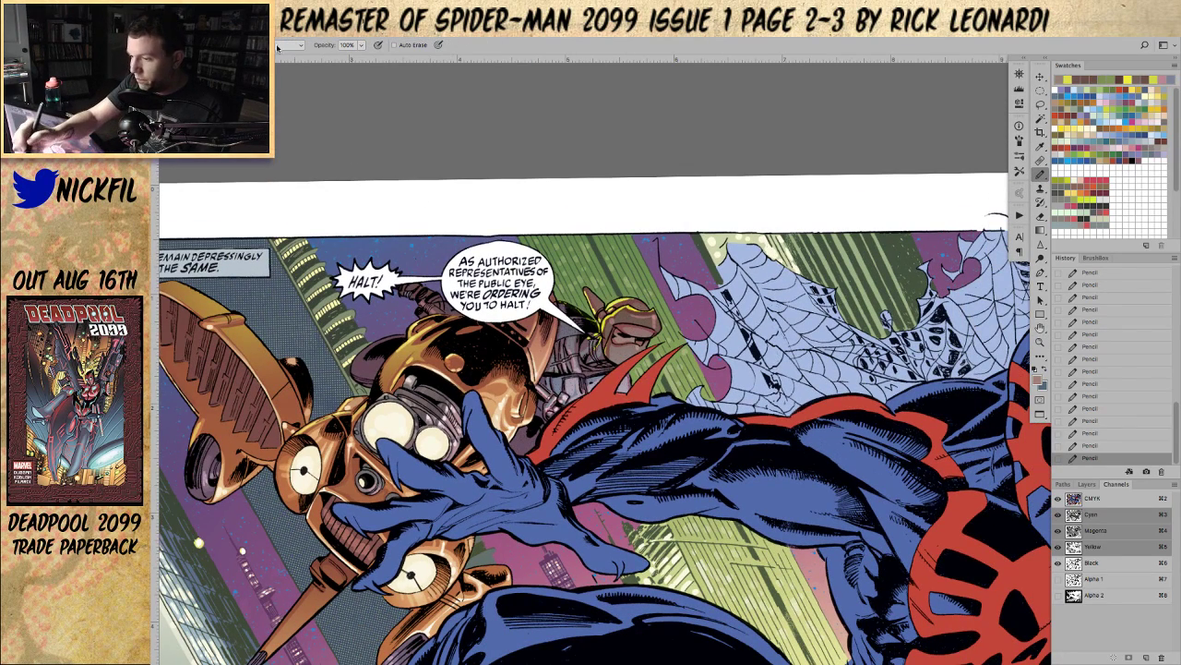
click(277, 48)
click(277, 135)
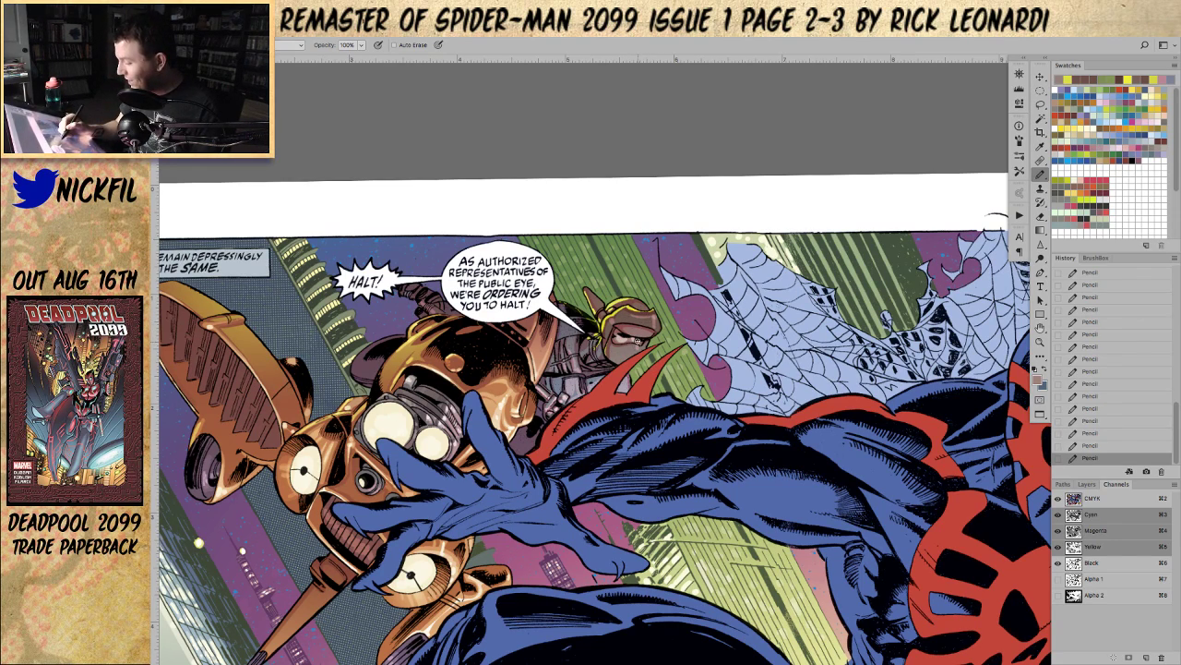
Step: Review the rider's yellow helmet in the context of the whole spread and return to the Pencil tool
key(z)
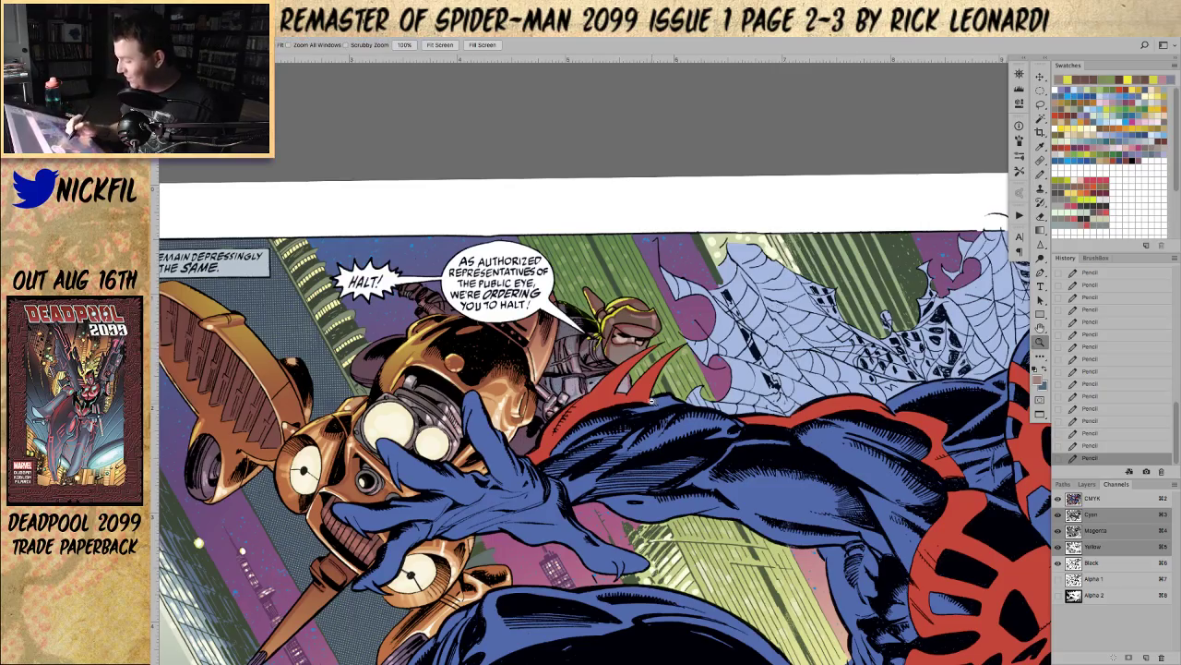
alt+click(649, 404)
key(h)
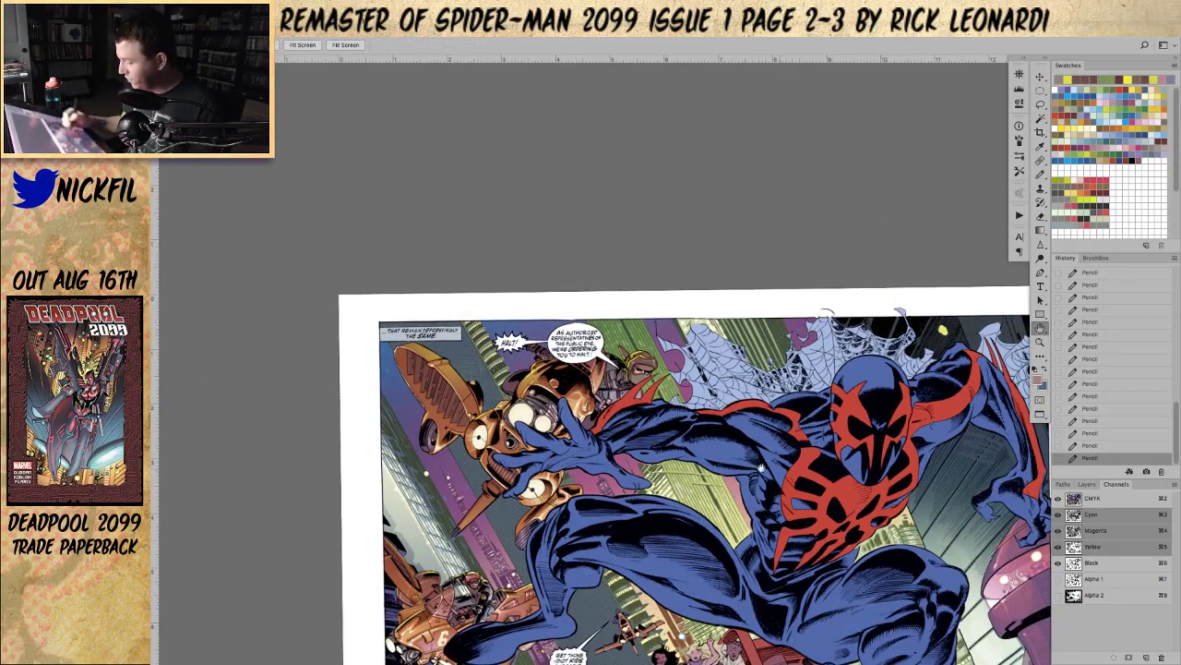
drag(762, 468, 651, 351)
drag(693, 518, 699, 489)
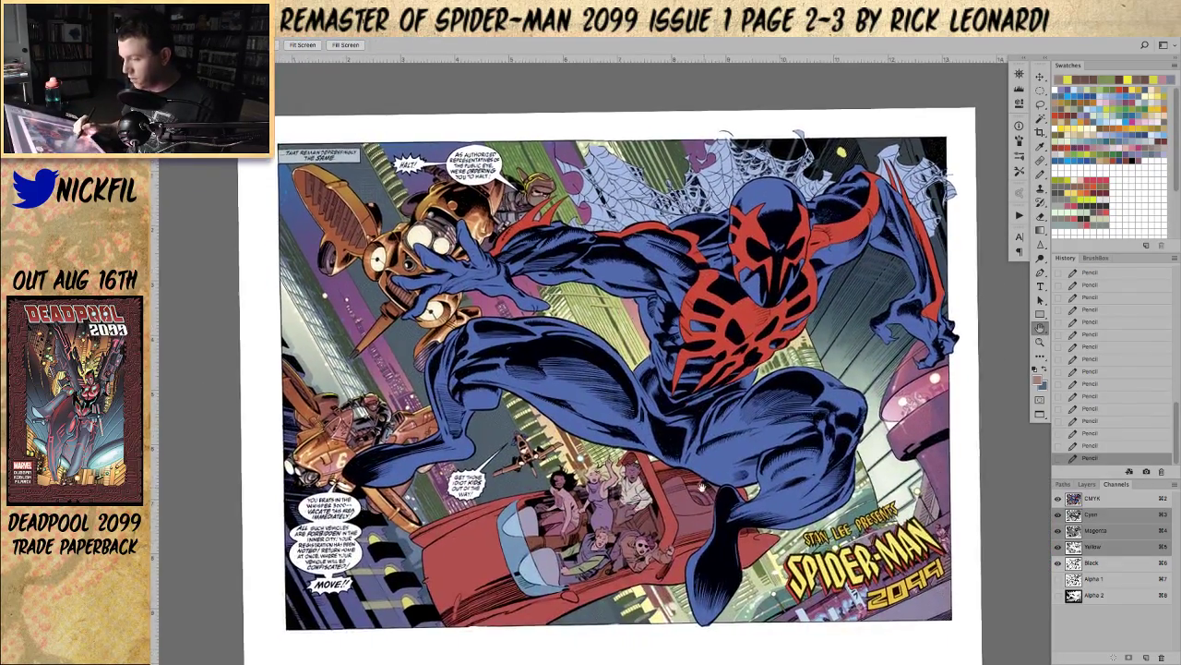
drag(487, 225, 619, 393)
click(1040, 174)
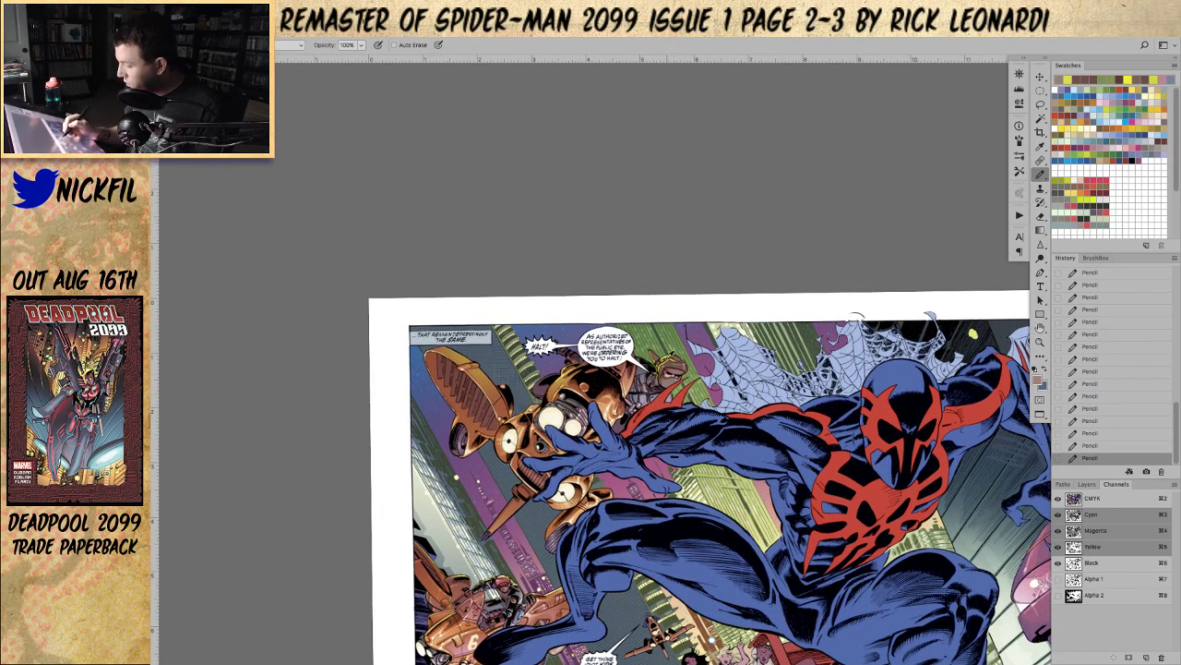
Step: Paint yellow-green rim highlights on the rider's raised arm beside the HALT! balloon, using the Pencil and a yellow-green swatch
click(1120, 96)
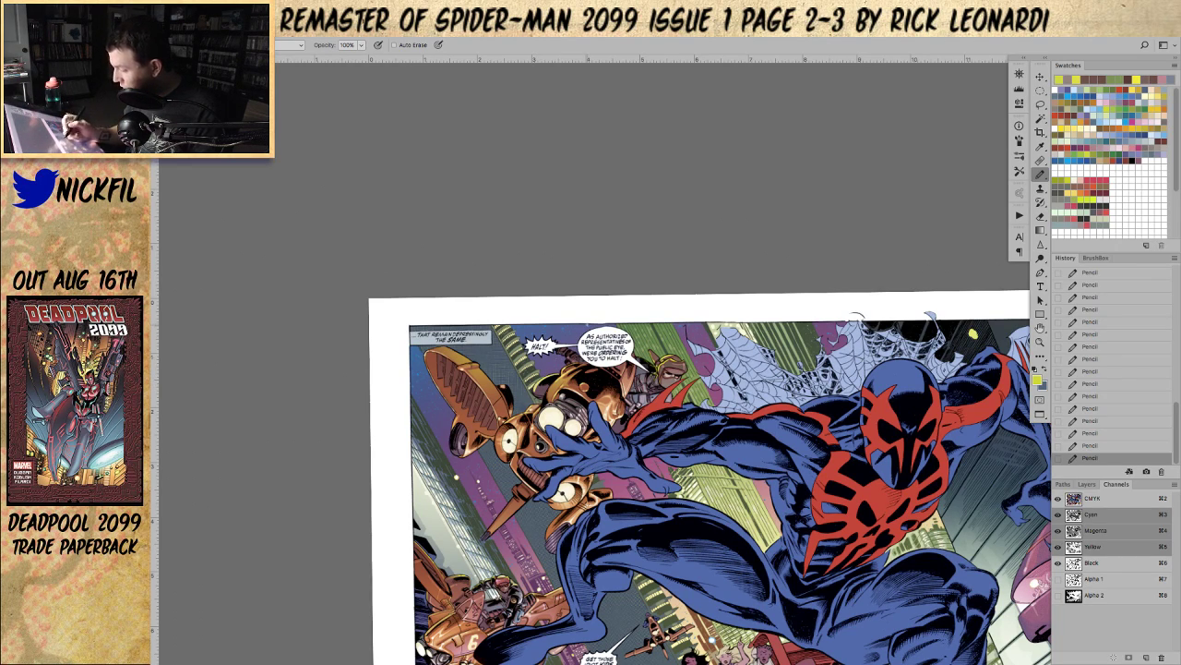
click(1040, 342)
click(569, 345)
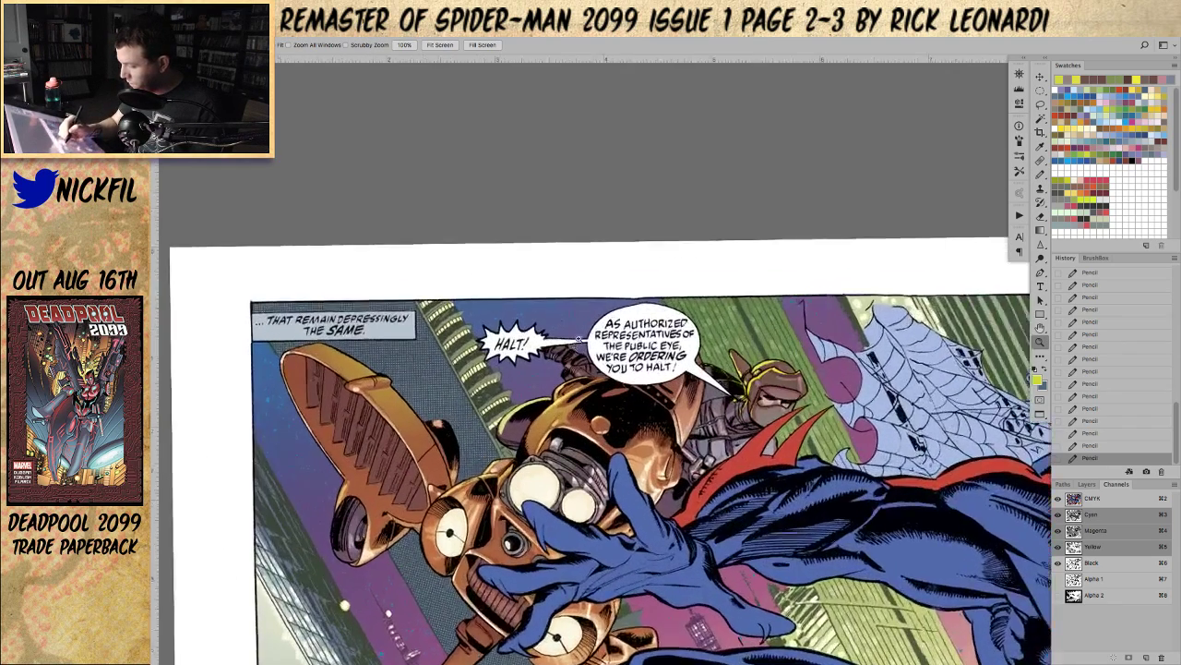
click(1041, 173)
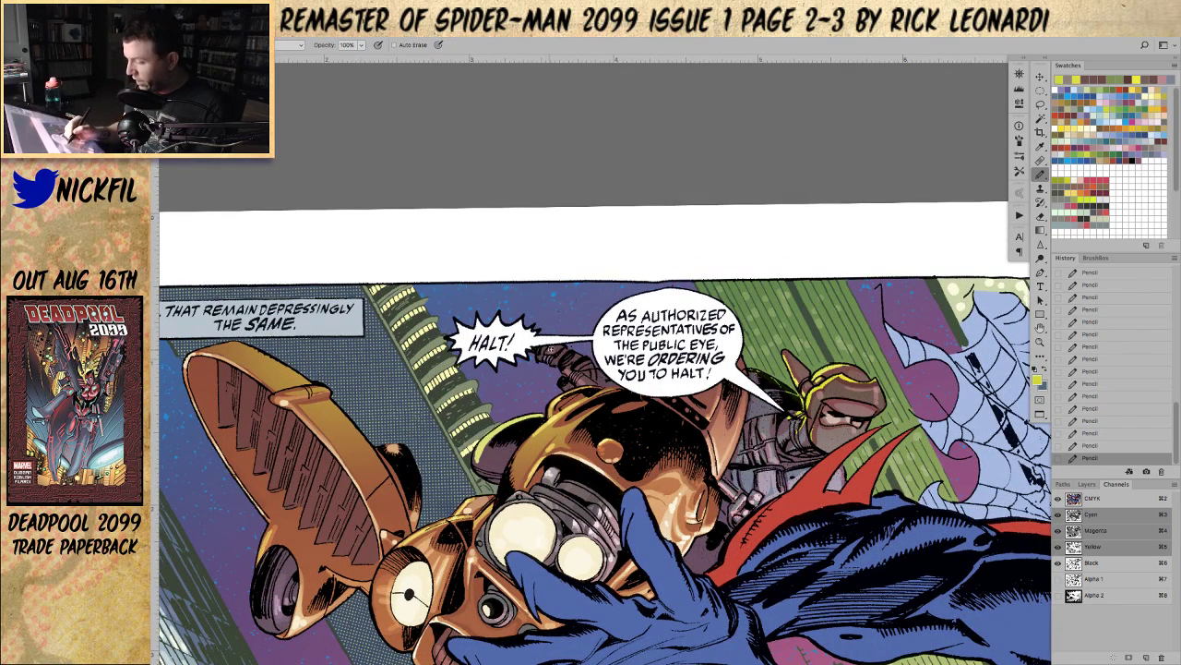
mouse_move(565, 348)
mouse_down()
mouse_move(540, 351)
mouse_move(591, 356)
mouse_move(578, 373)
mouse_move(600, 388)
mouse_up()
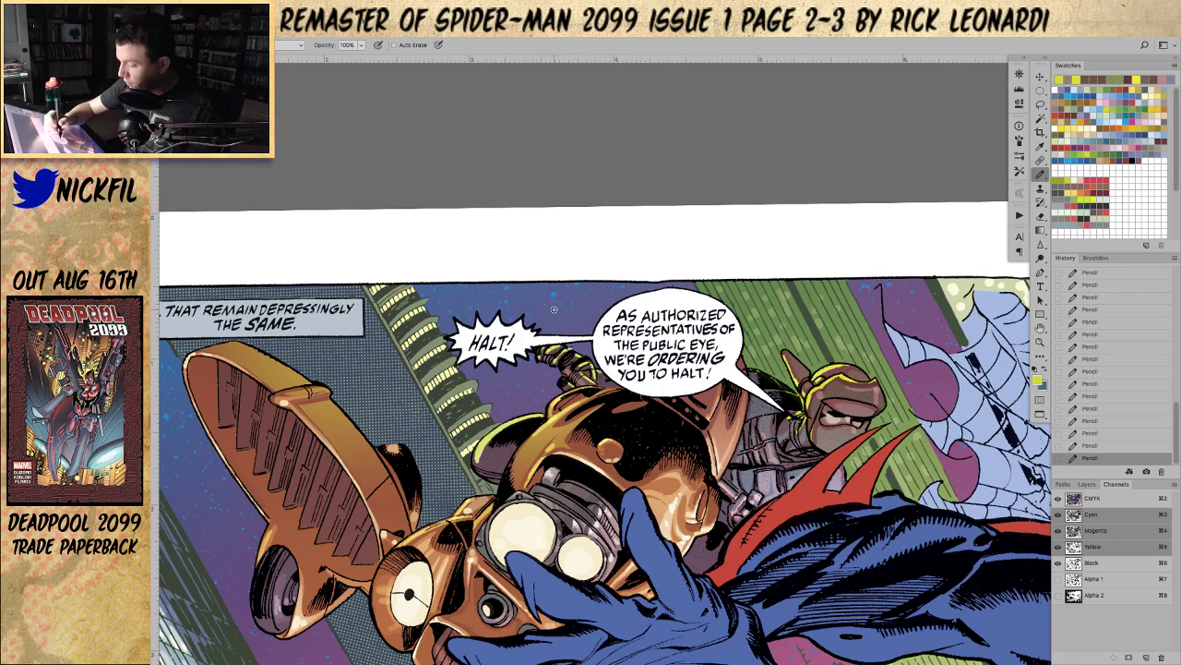
Step: Examine the black line art of the rider and the whole spread with only the Black channel displayed
click(1040, 342)
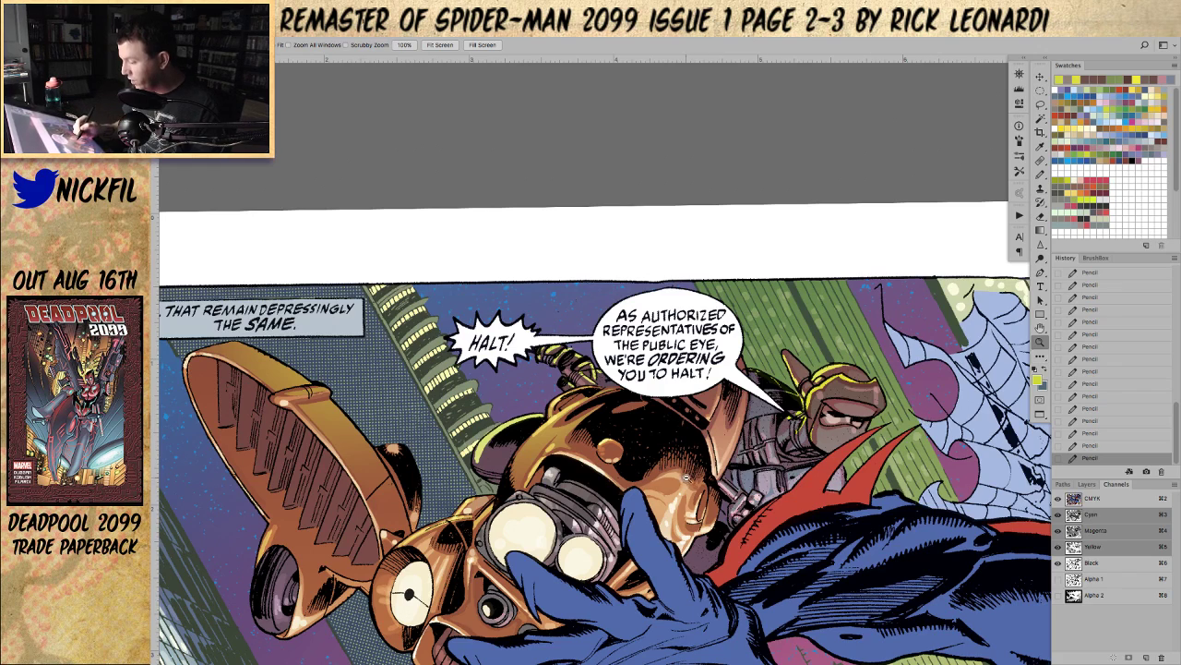
alt+click(686, 469)
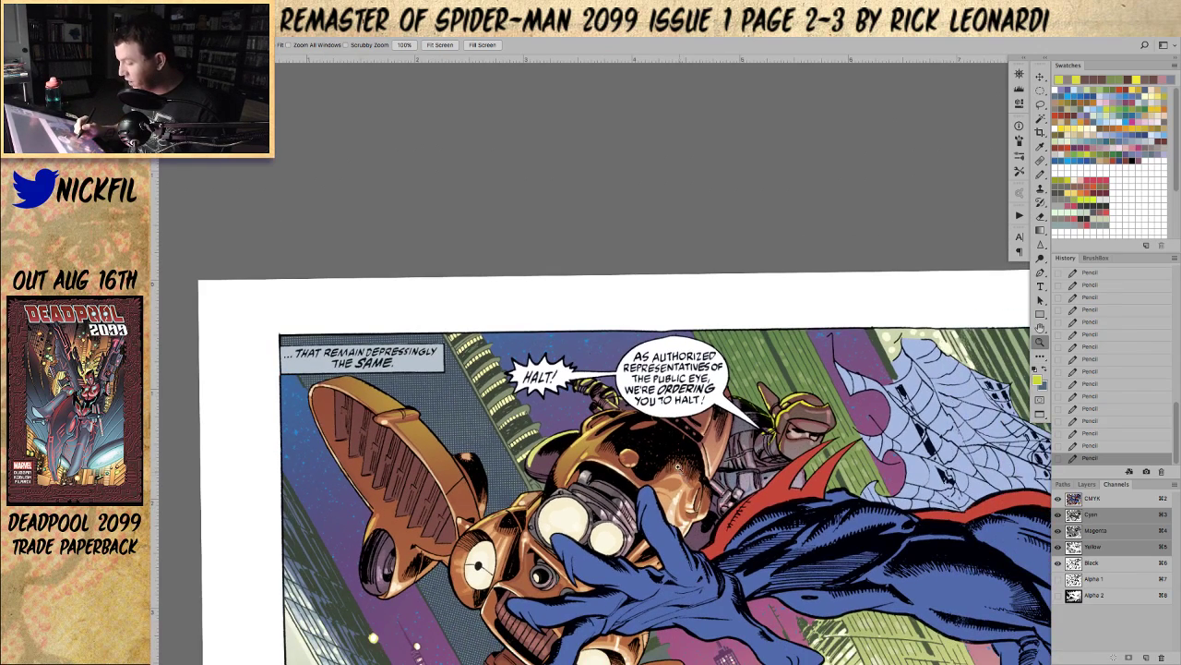
click(1104, 565)
click(1109, 505)
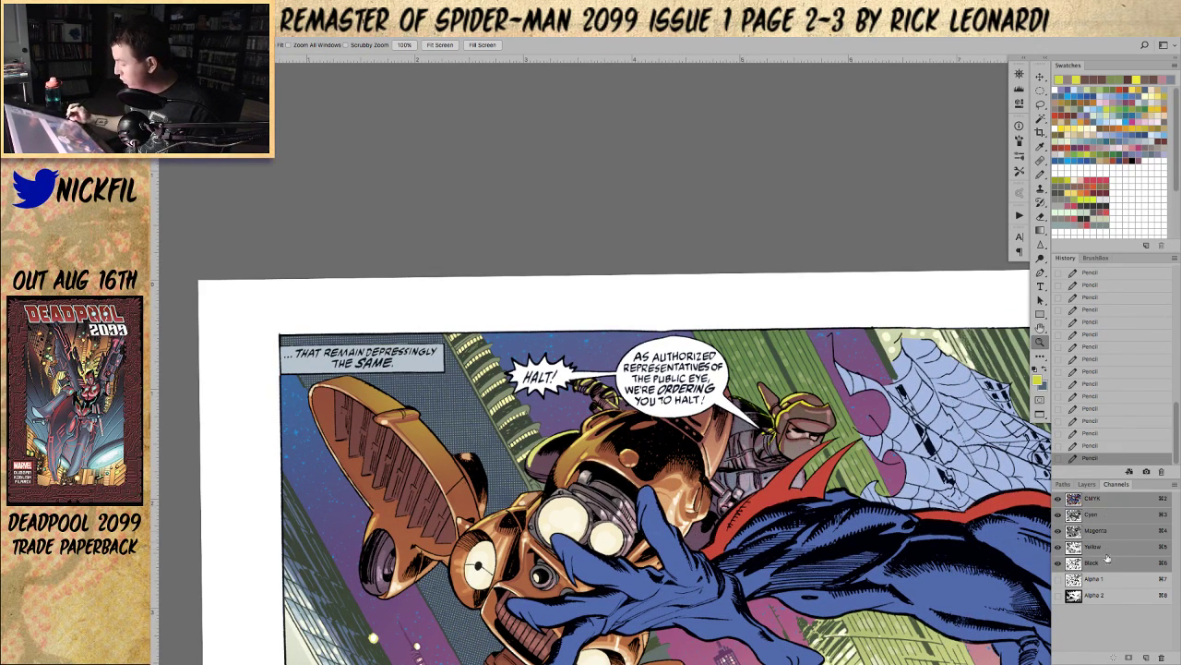
click(1100, 564)
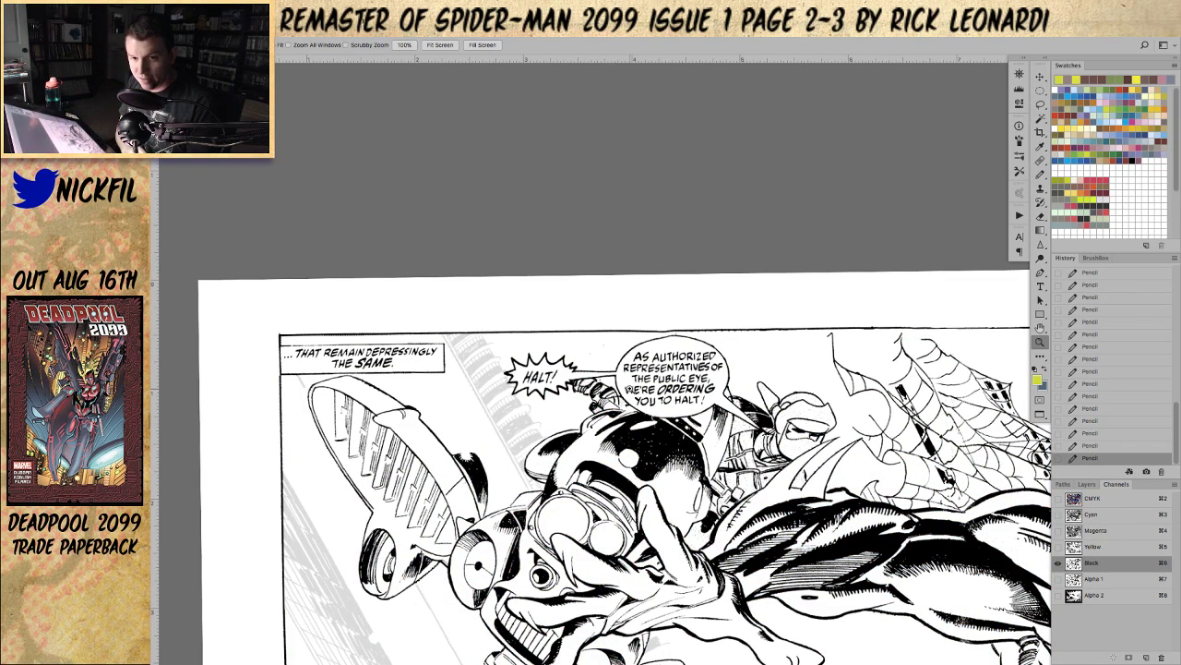
alt+click(595, 402)
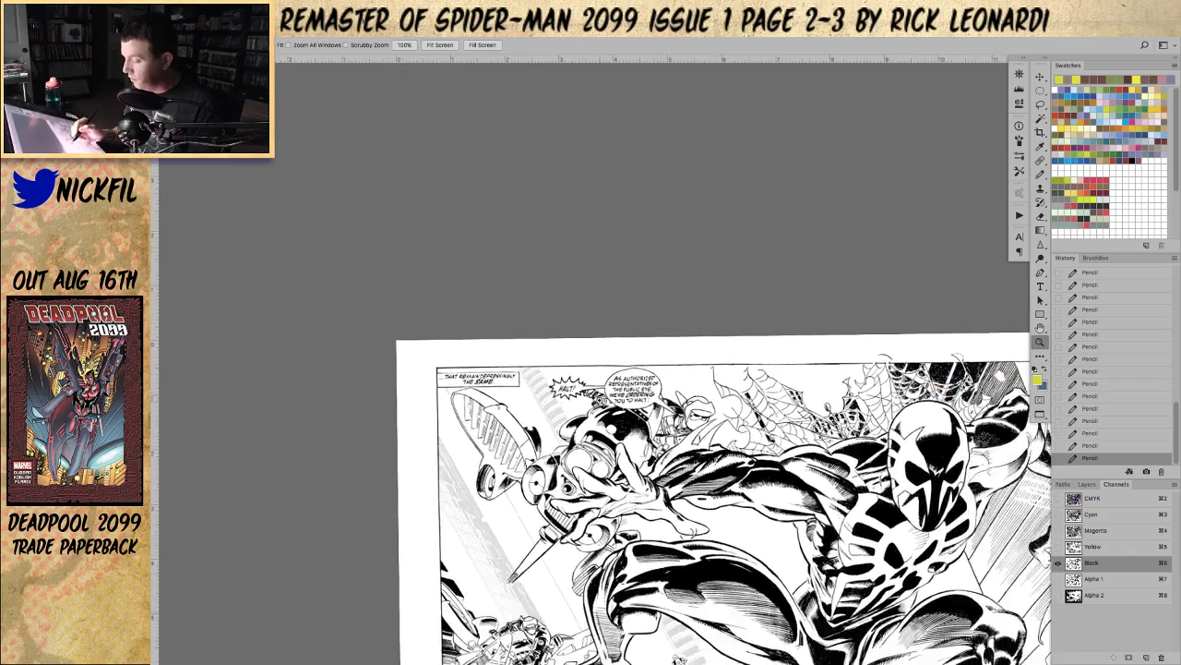
click(598, 403)
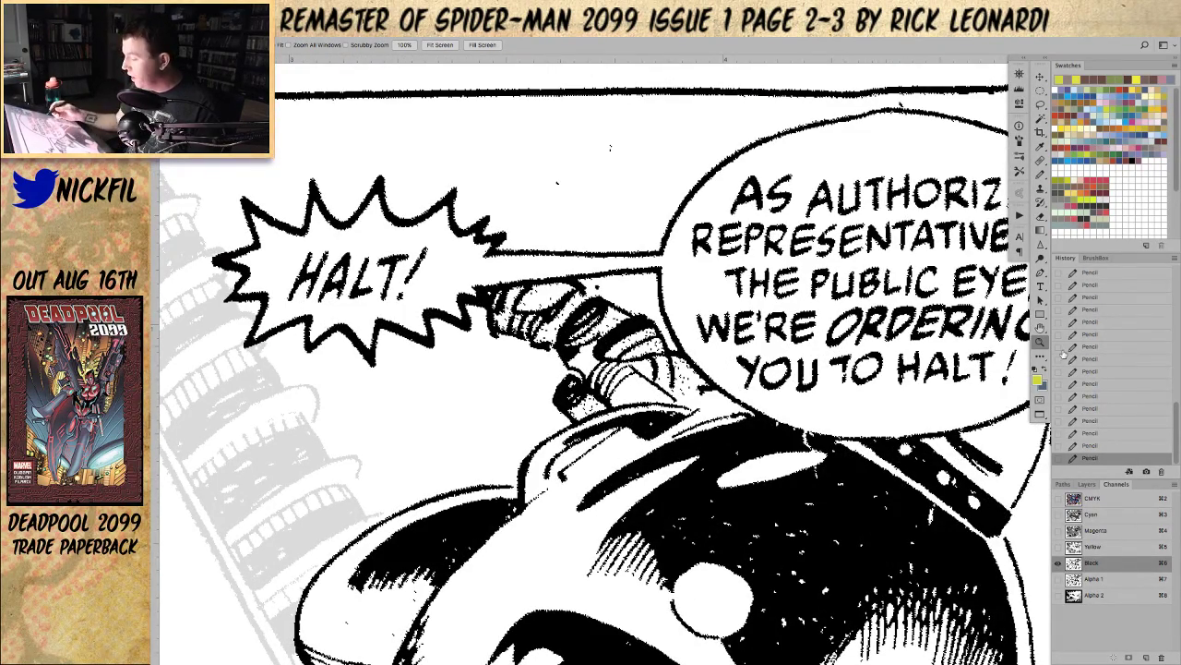
alt+click(699, 487)
alt+click(701, 486)
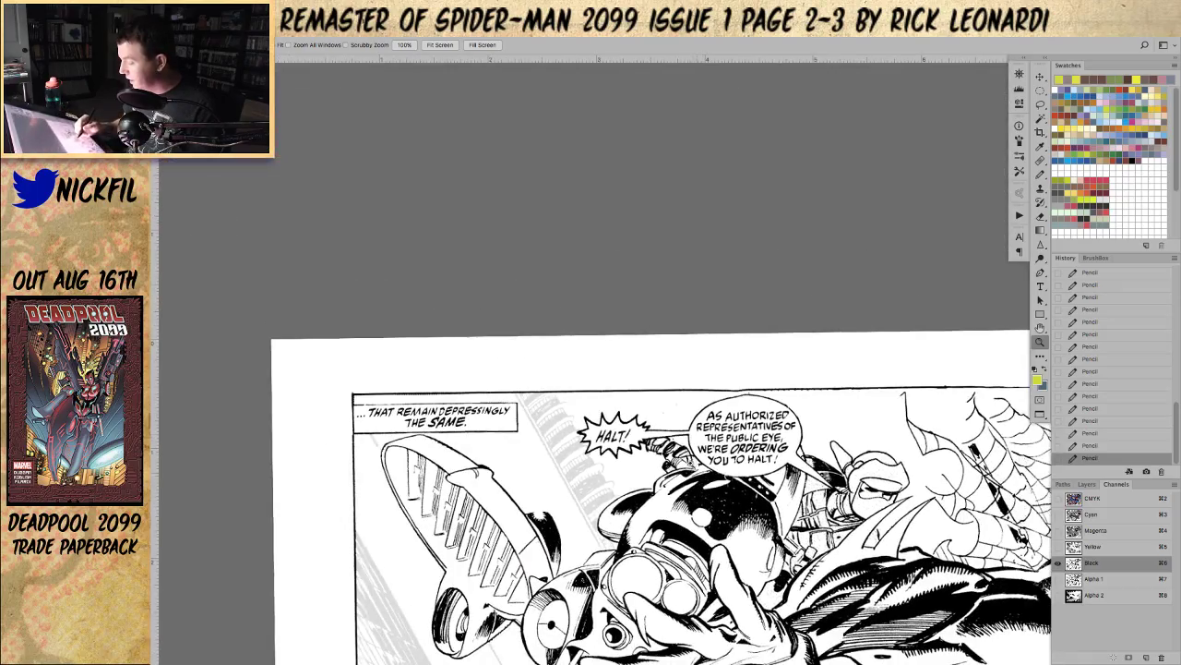
alt+click(804, 517)
alt+click(809, 507)
click(1041, 329)
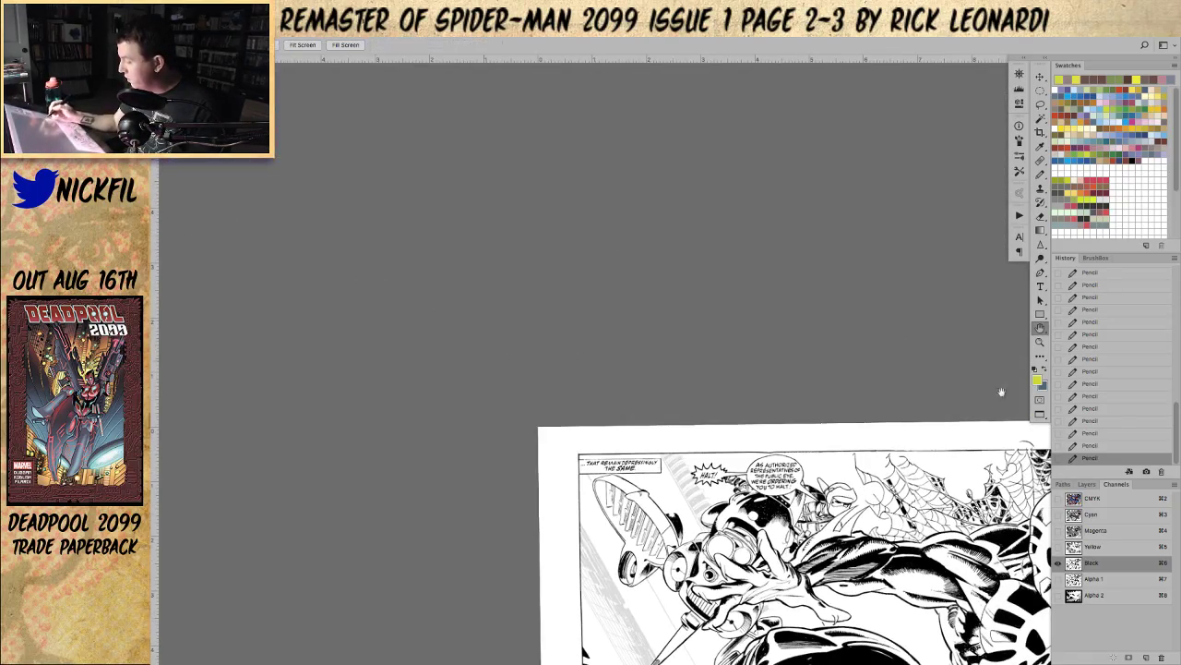
drag(868, 553, 582, 295)
drag(815, 458, 824, 467)
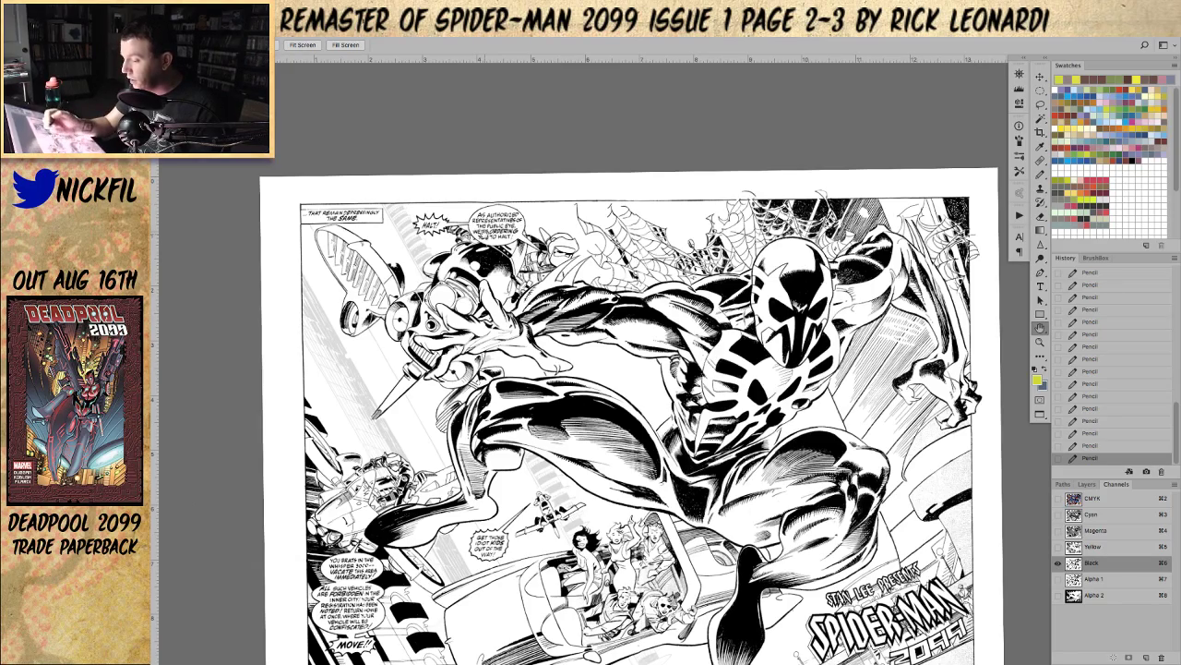
click(1041, 341)
click(482, 261)
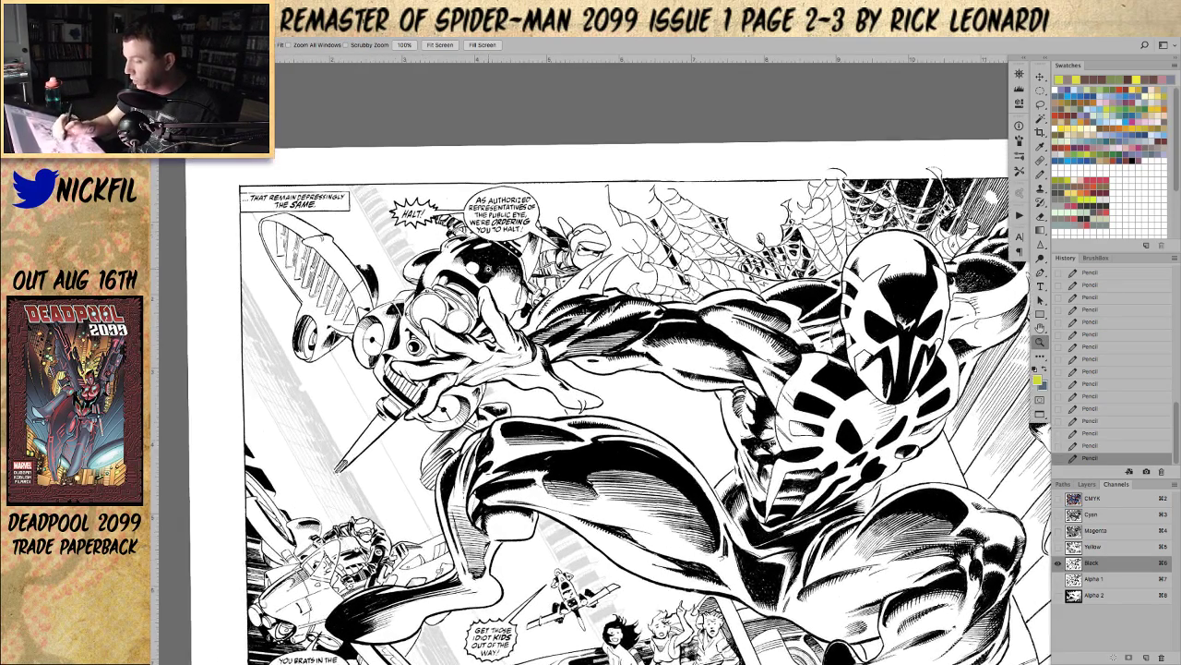
Step: Restore the full-colour view and target only the Cyan, Magenta and Yellow channels, keeping Black visible but unselected
click(1106, 499)
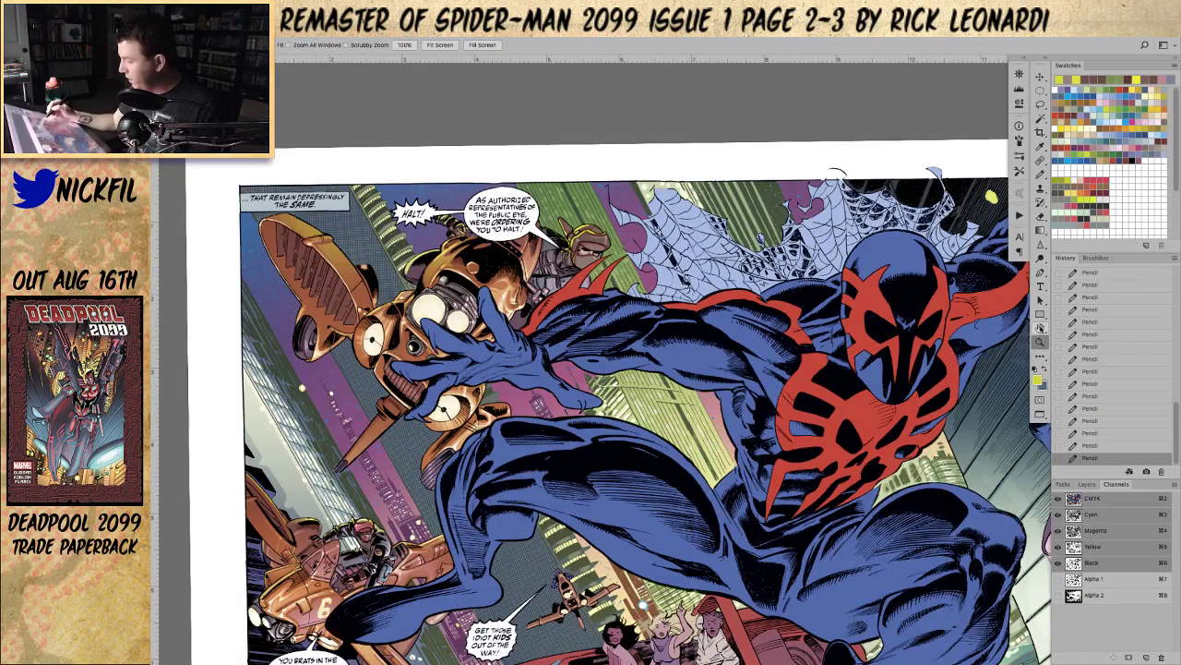
click(1040, 327)
drag(603, 412, 664, 503)
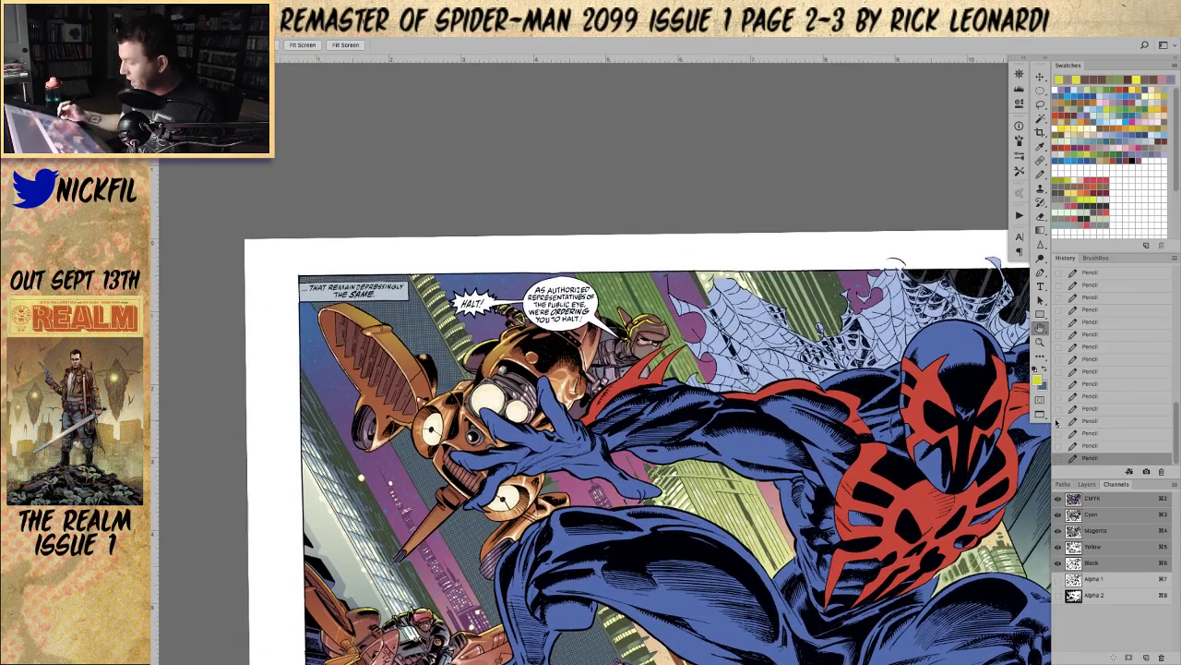
shift+click(1091, 565)
click(1059, 563)
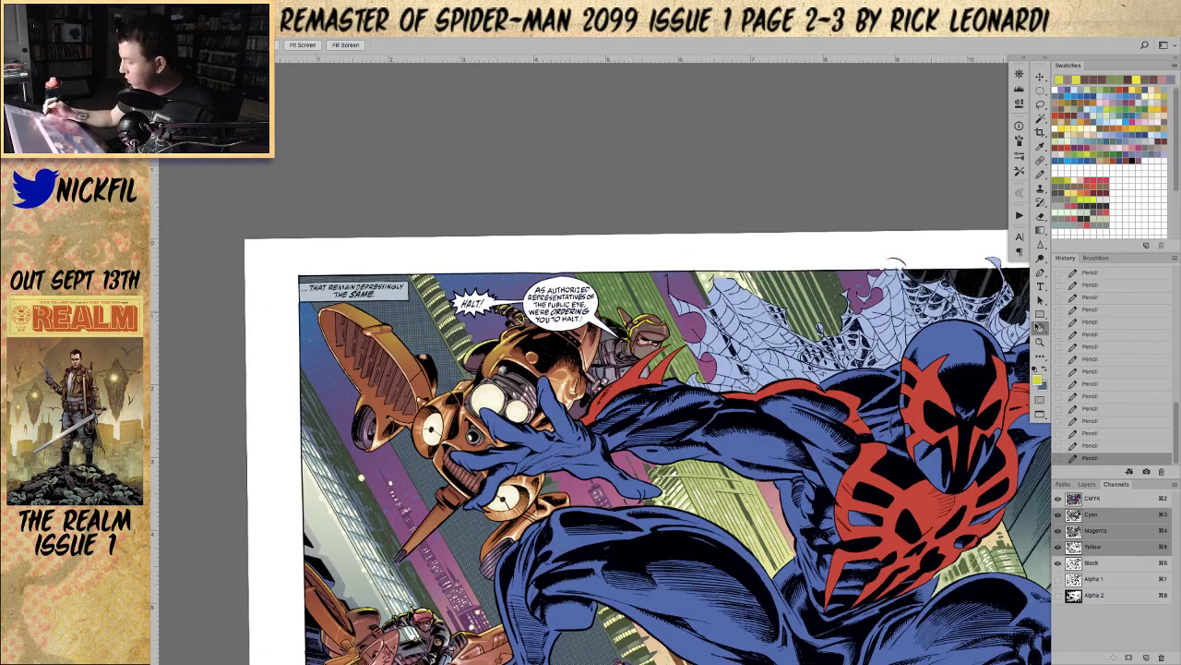
Step: Tone down the yellow on the rider's raised arm with a muted red-brown, using the Pencil at 50% opacity
click(1040, 343)
click(518, 310)
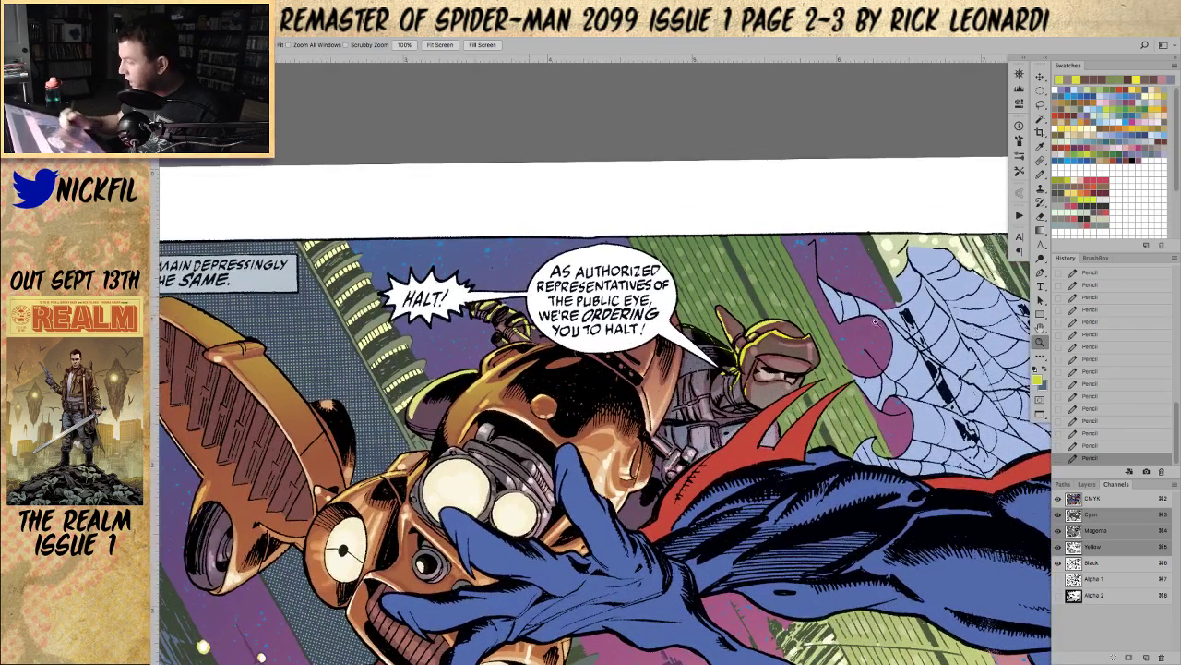
key(b)
key(5)
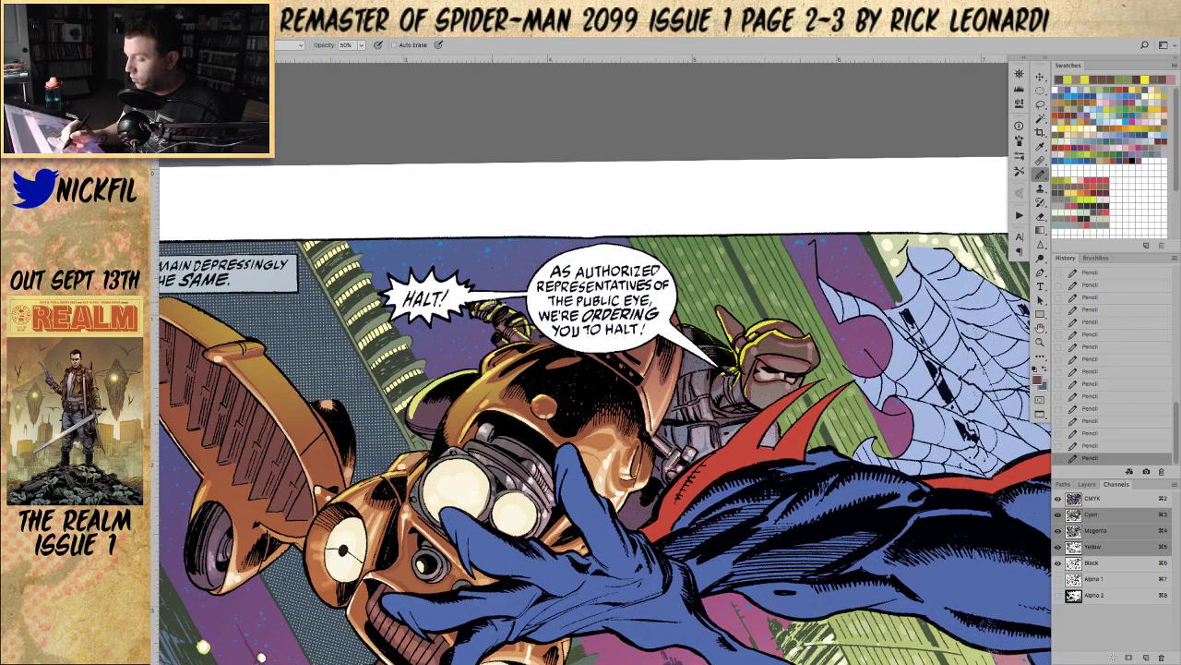
click(280, 46)
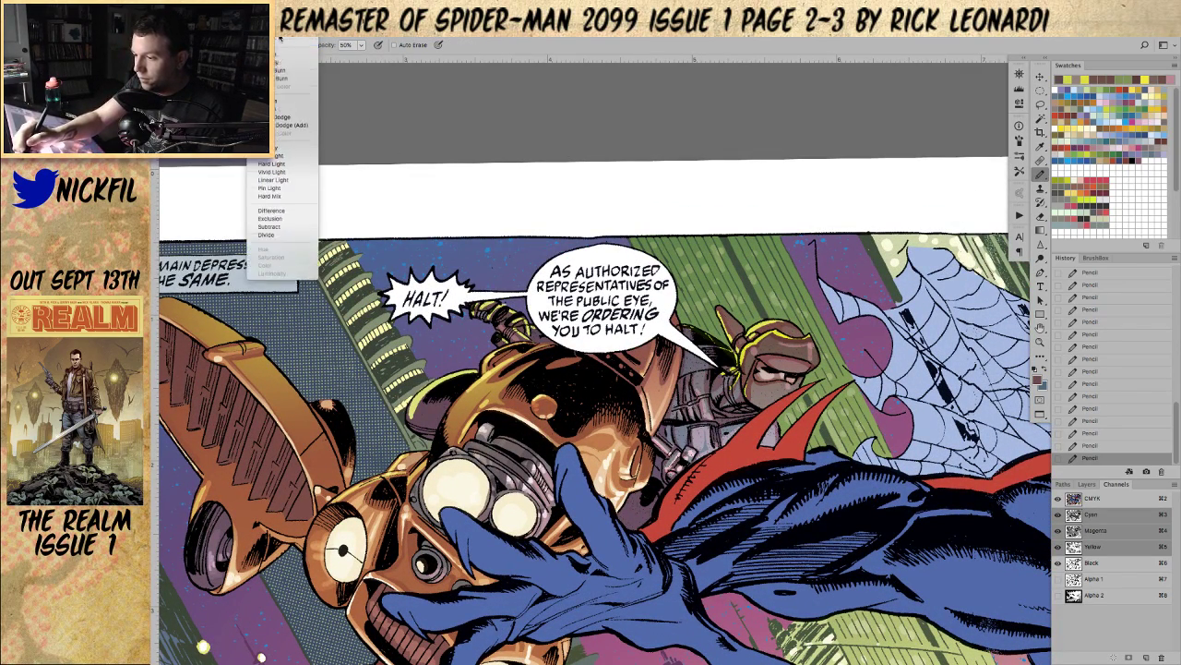
click(279, 41)
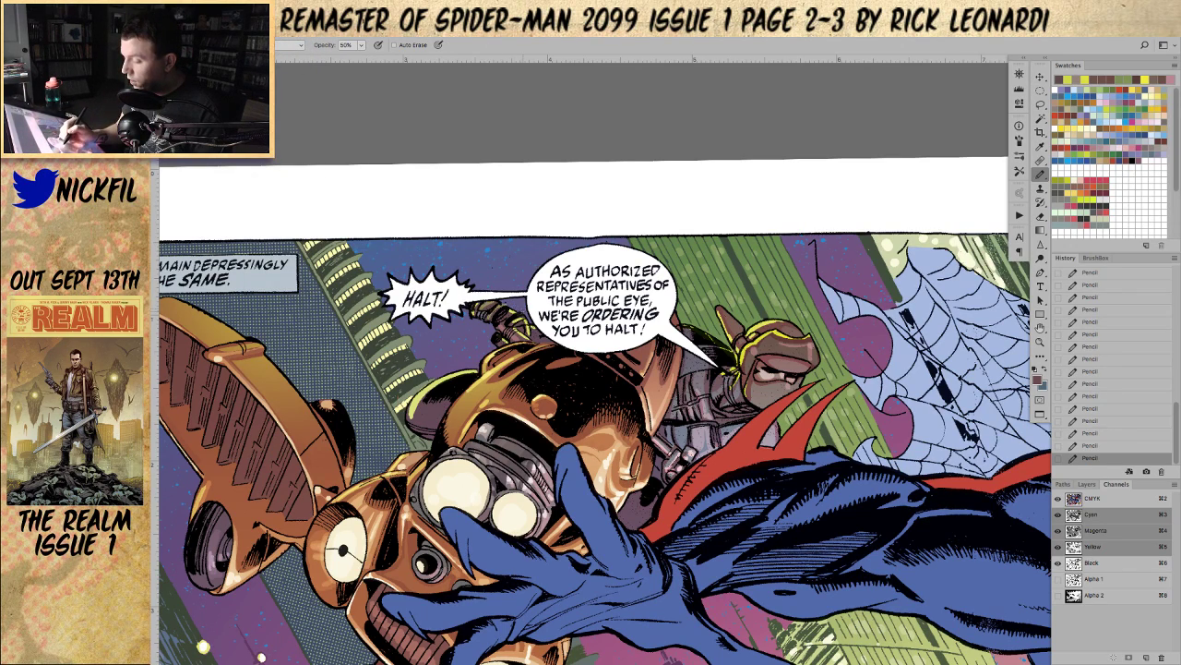
drag(508, 308, 522, 315)
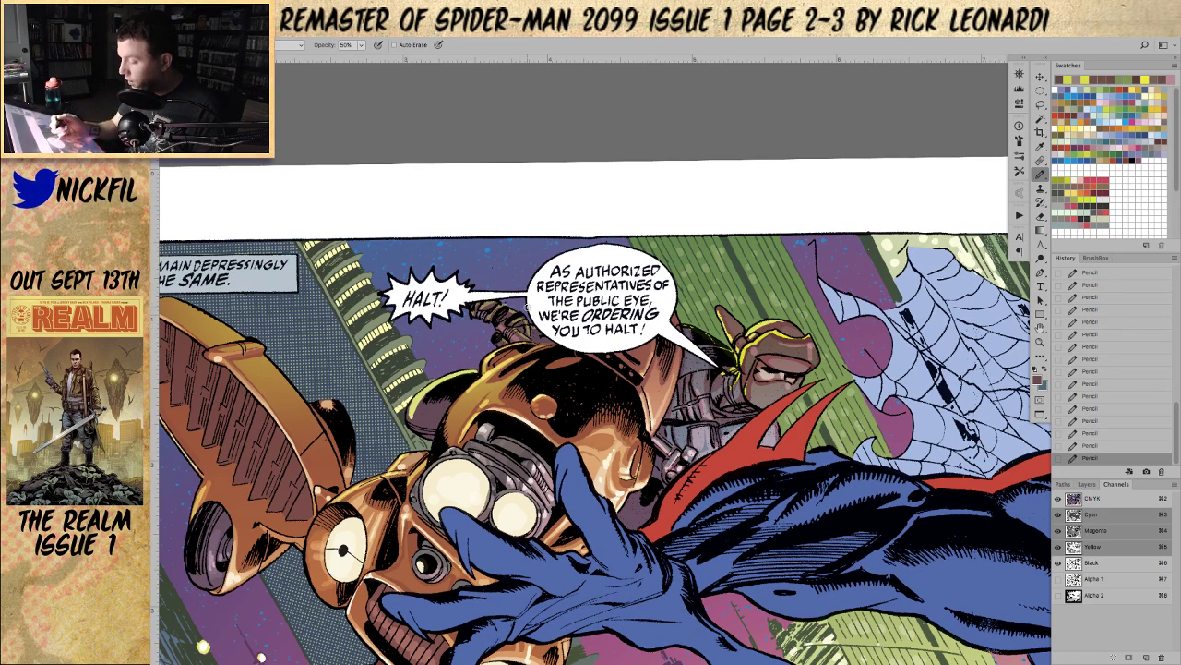
Step: Check the rider's arm against the surrounding art, change the Pencil's blend mode and set its opacity to 100%
click(1040, 341)
alt+click(607, 457)
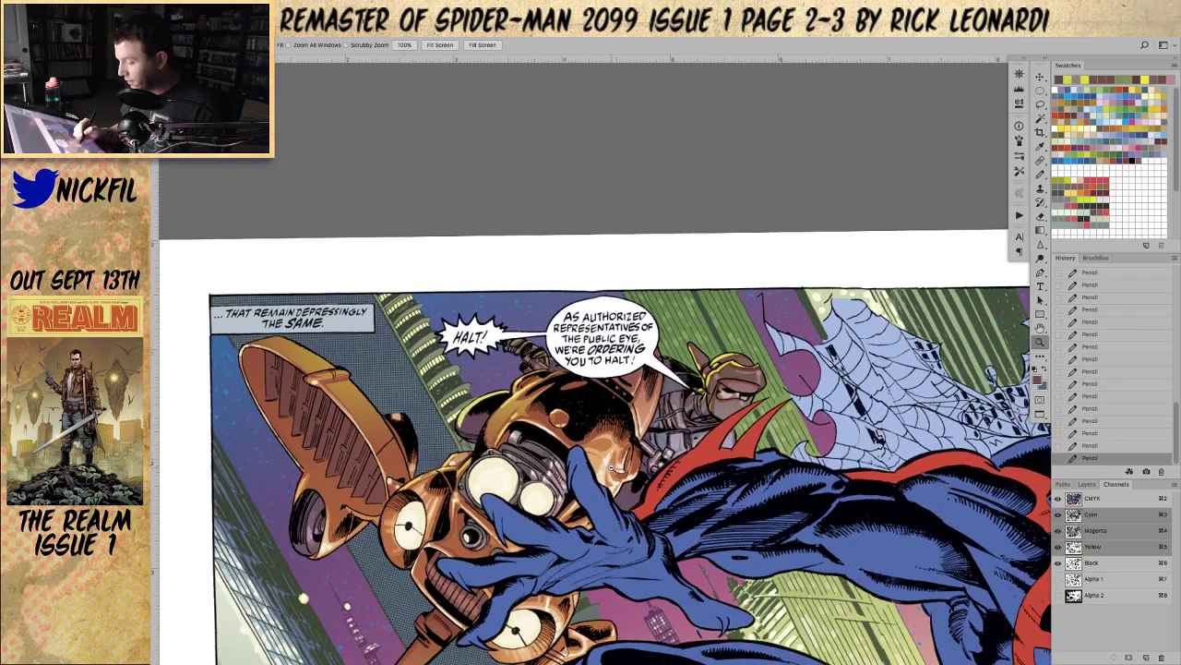
alt+click(609, 466)
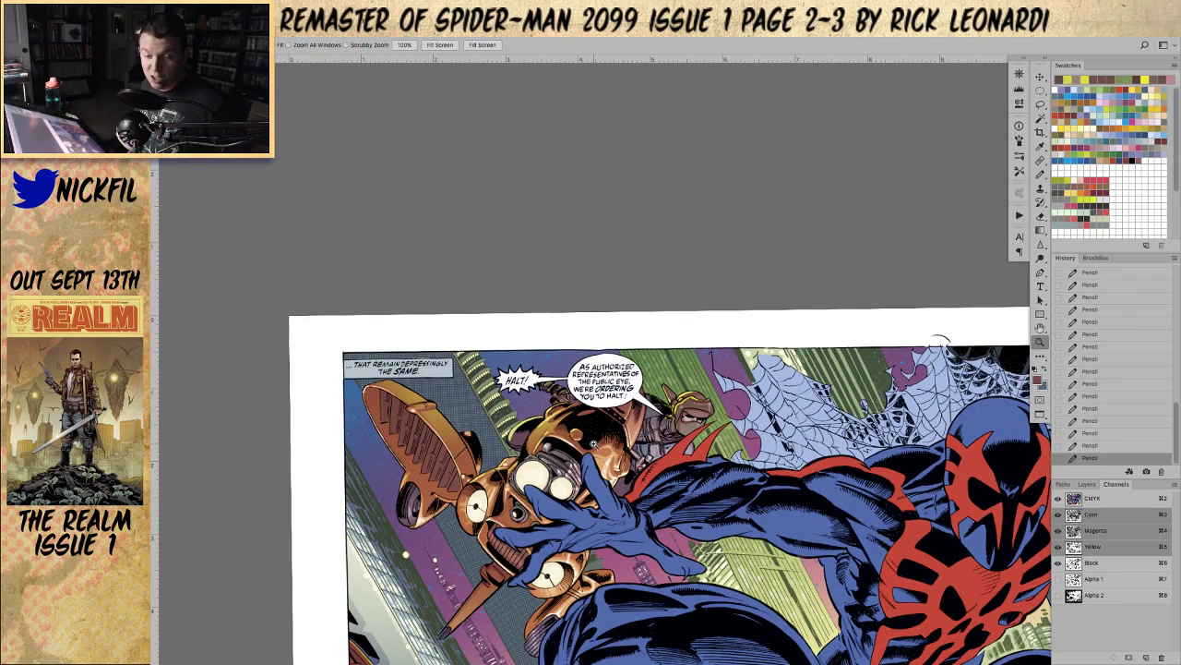
click(565, 397)
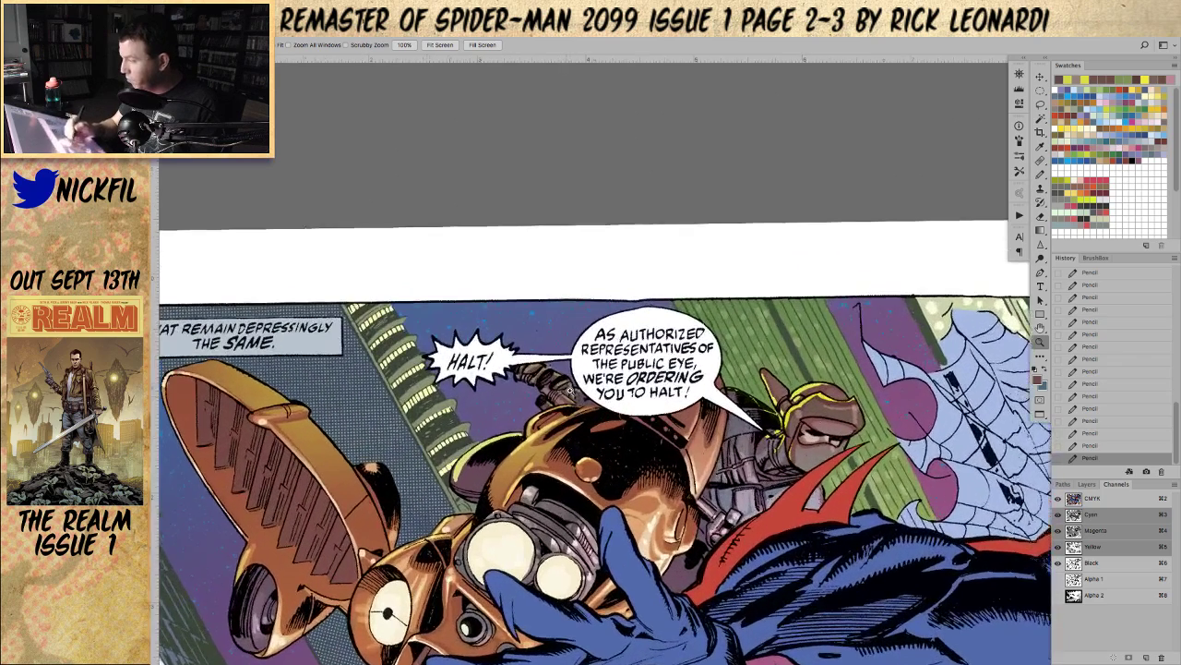
click(1040, 173)
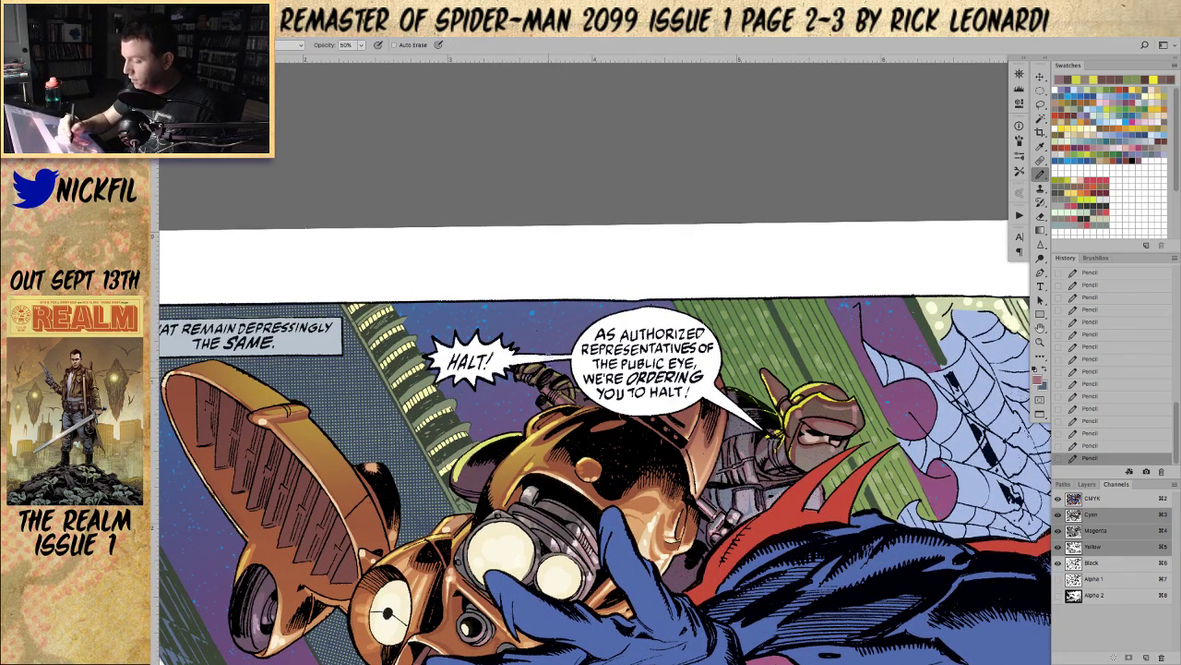
click(283, 46)
click(281, 139)
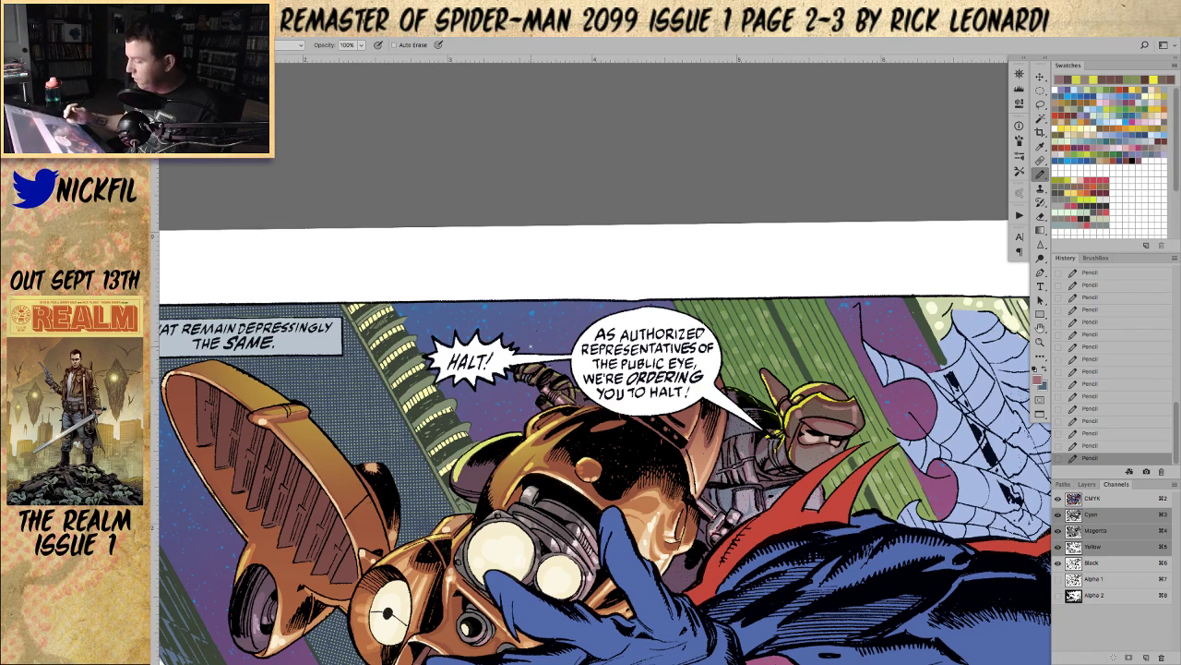
Step: Lasso the area around the rider's helmet and choose a magenta swatch as the foreground colour
key(z)
alt+click(716, 486)
alt+click(716, 483)
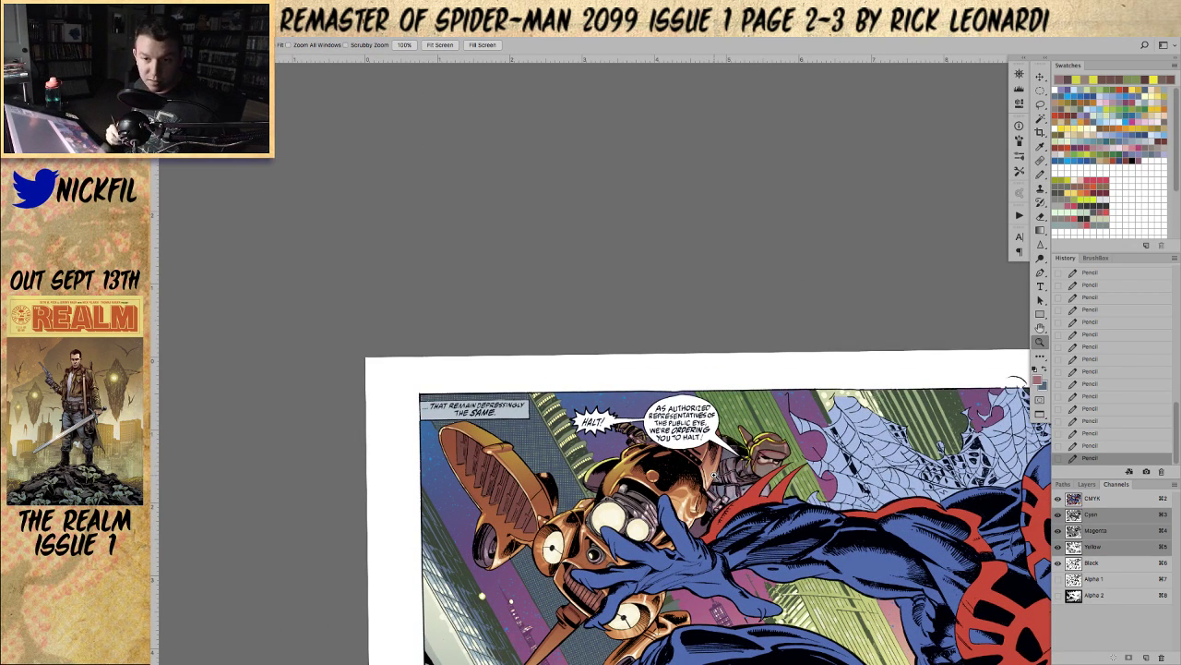
key(h)
drag(746, 598, 630, 496)
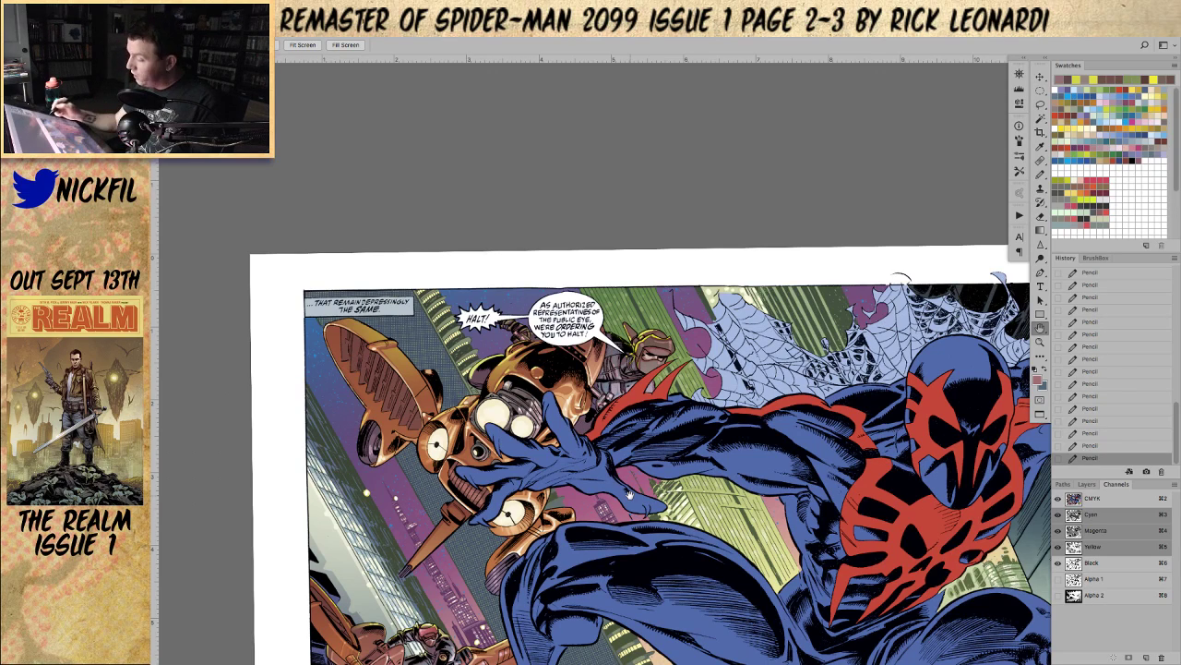
drag(739, 507, 715, 431)
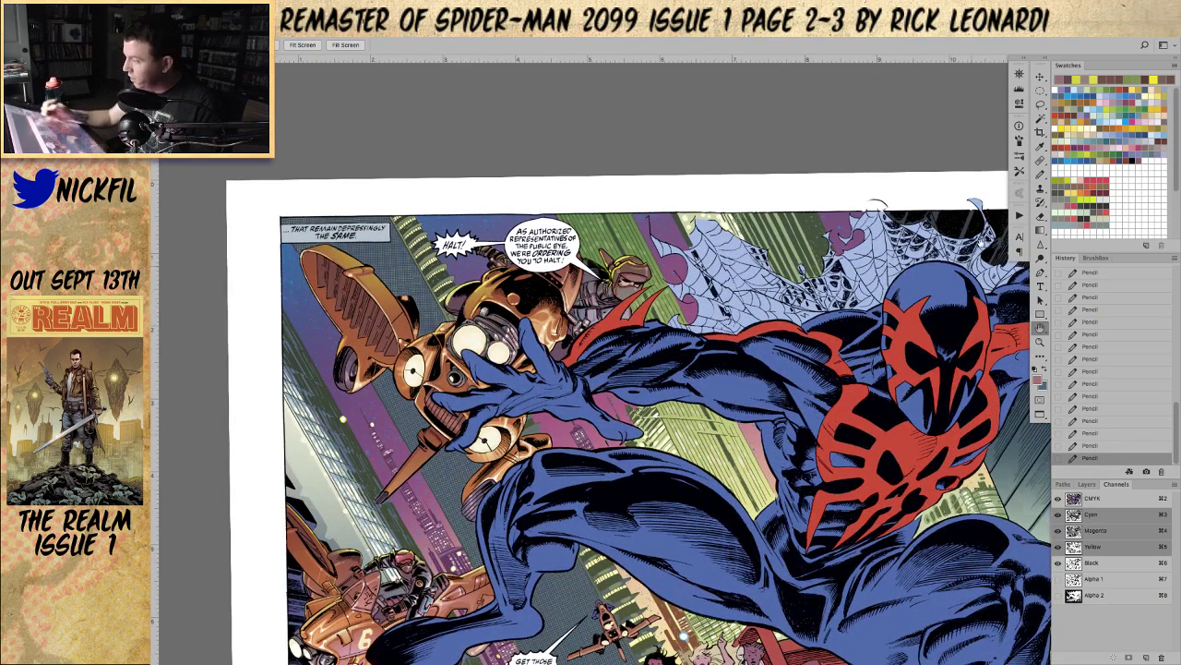
click(1040, 104)
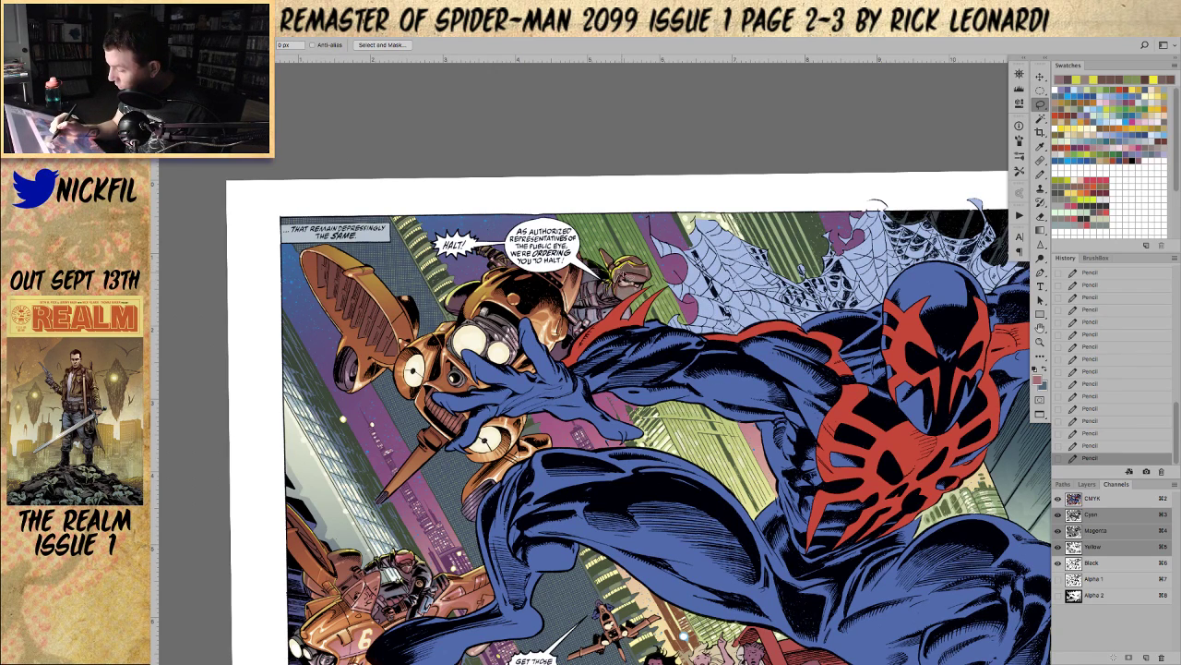
drag(651, 284, 628, 274)
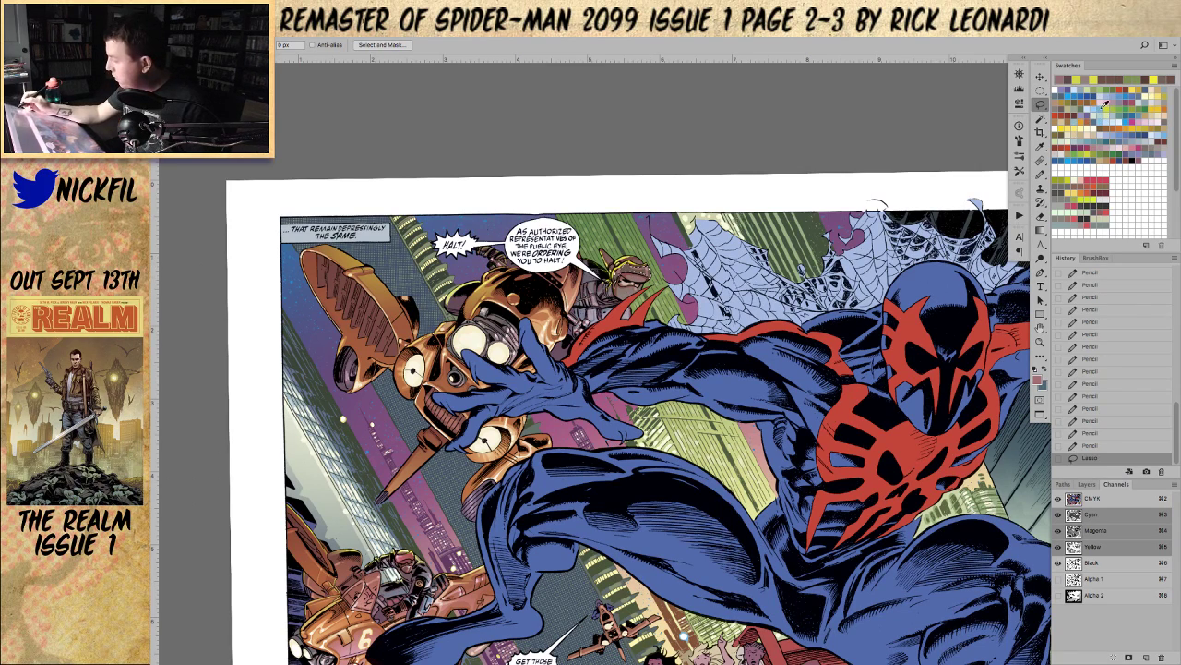
click(1138, 146)
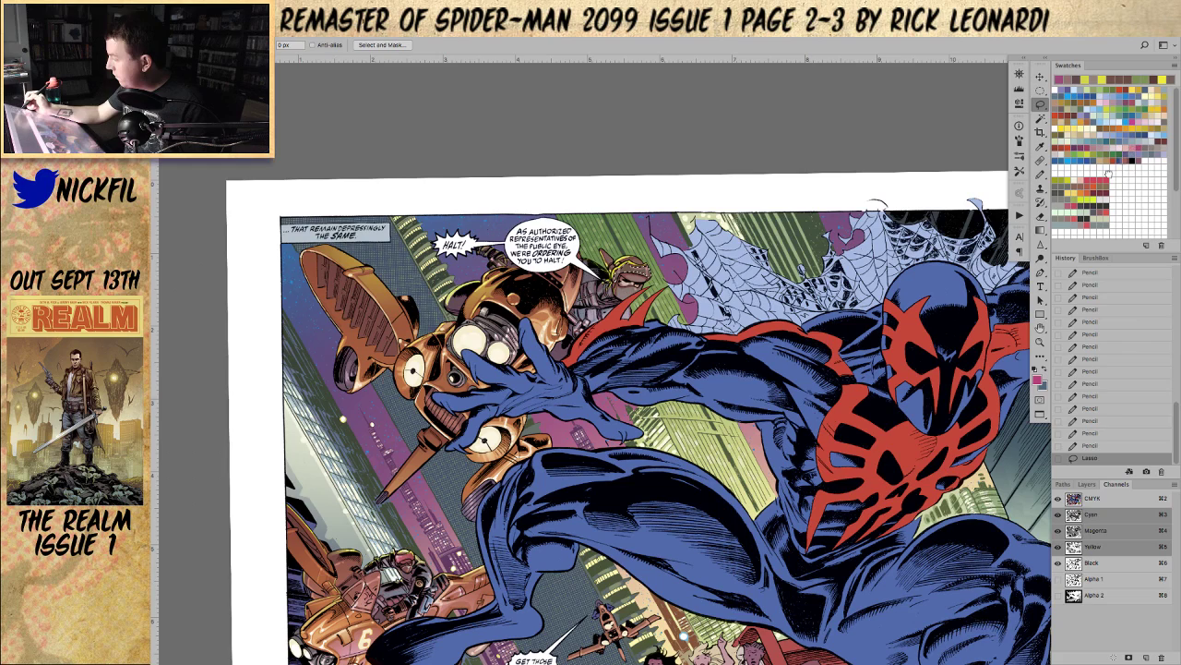
Step: Apply magenta gradients in Screen mode across the selected helmet, raise the gradient opacity to 100%, and deselect
click(1041, 229)
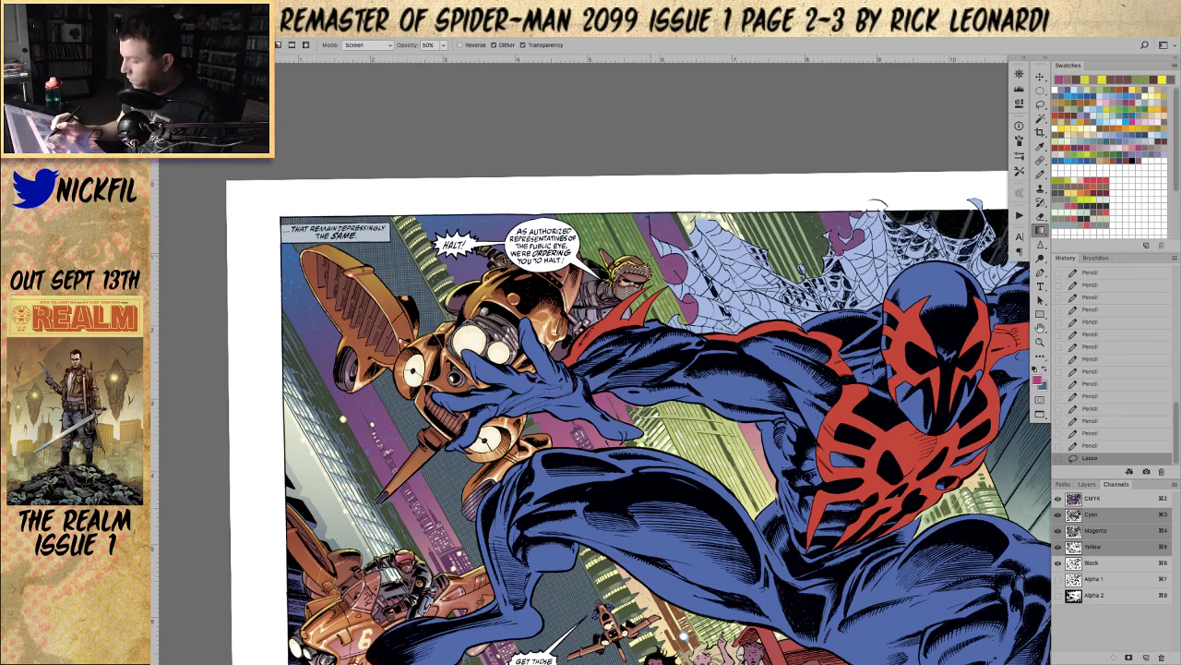
drag(648, 283, 632, 266)
key(0)
key(ctrl+d)
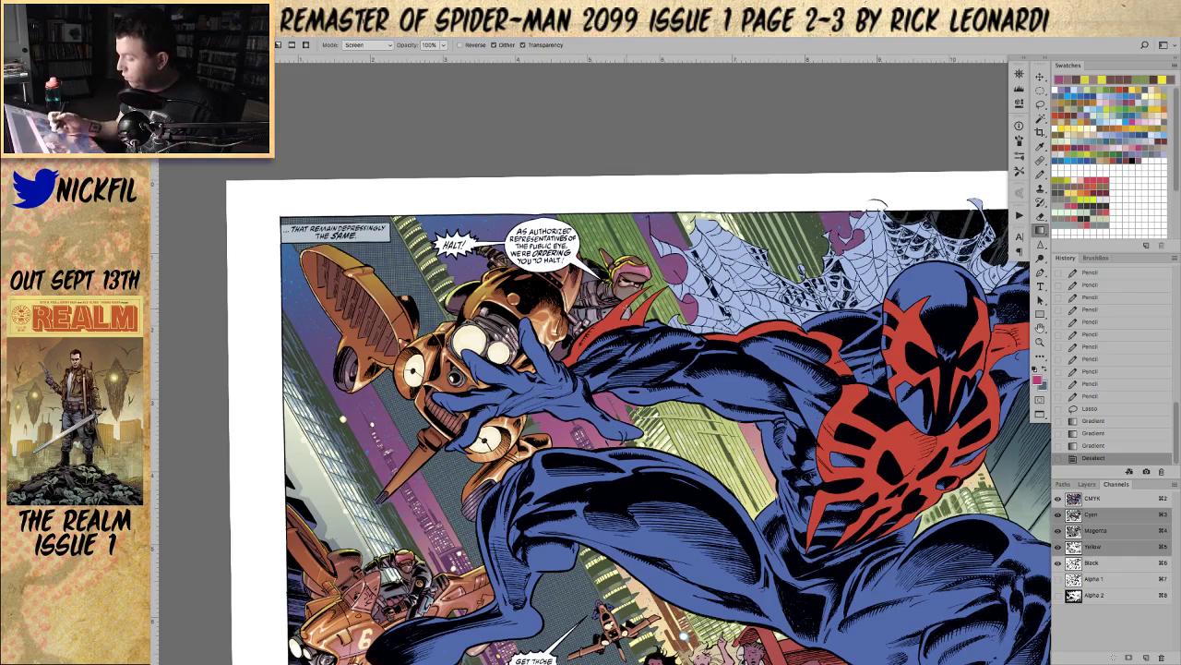
Step: Sample light pinks from the rider's helmet and paint small highlights on its magenta front with the Pencil at 100% opacity
key(z)
click(638, 279)
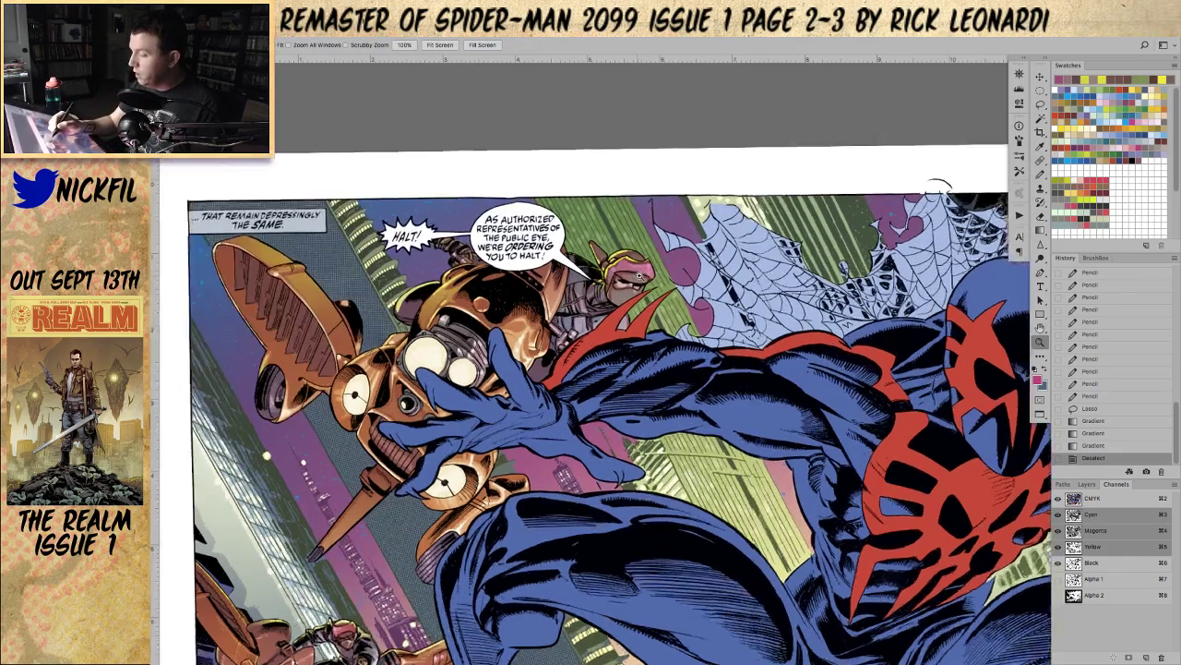
click(1041, 174)
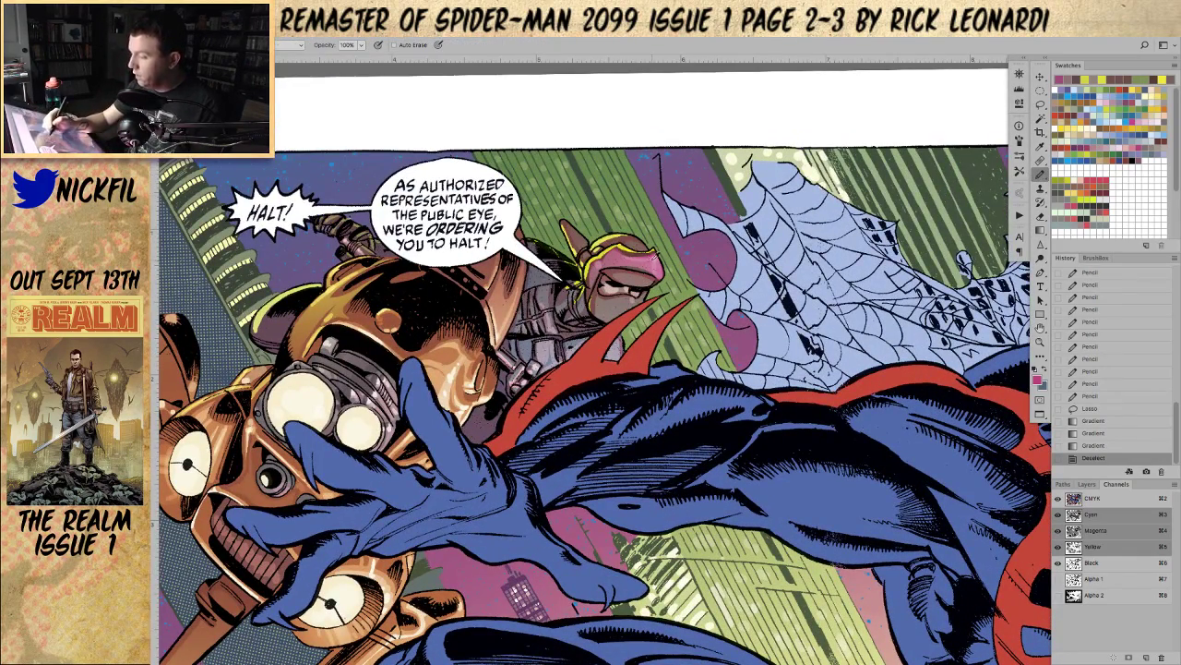
alt+click(653, 261)
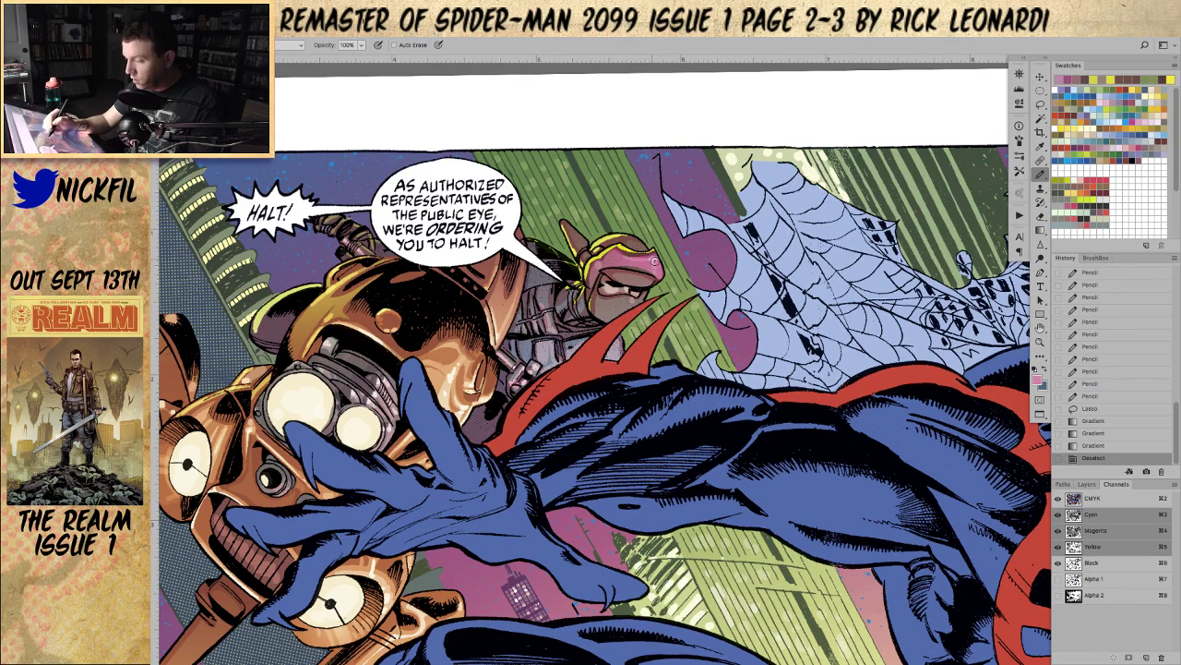
drag(654, 261, 599, 266)
alt+click(654, 260)
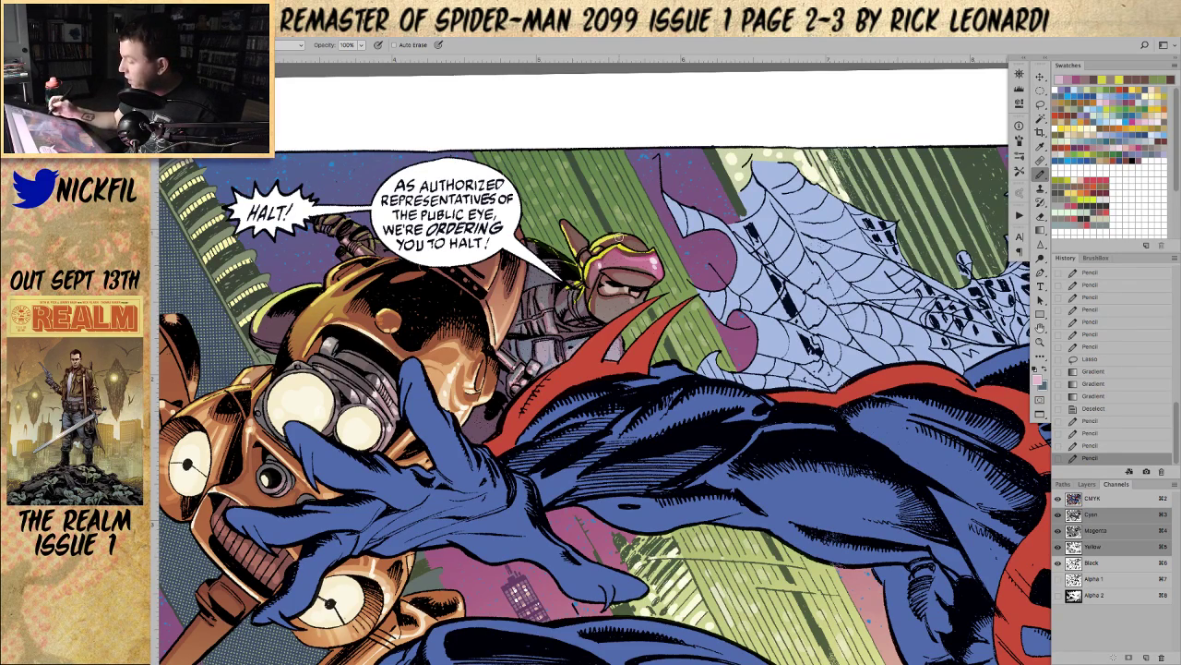
Step: Paint the small yellow light in the dark area beside the webbing white with the Pencil
key(z)
alt+click(683, 418)
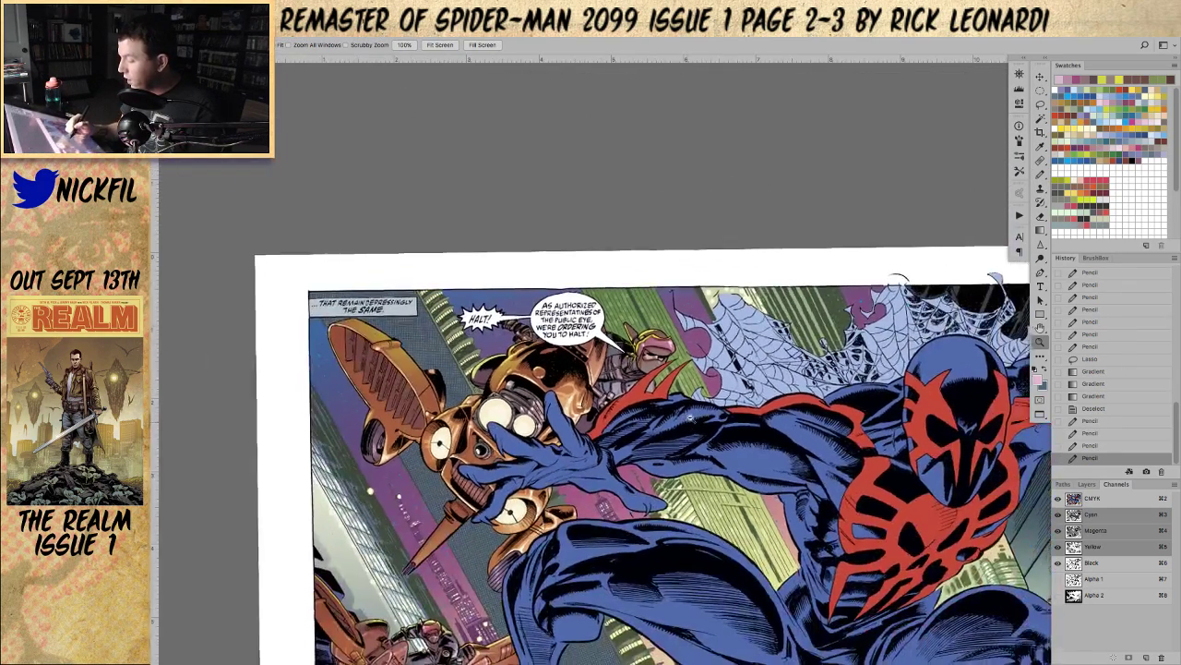
alt+click(689, 416)
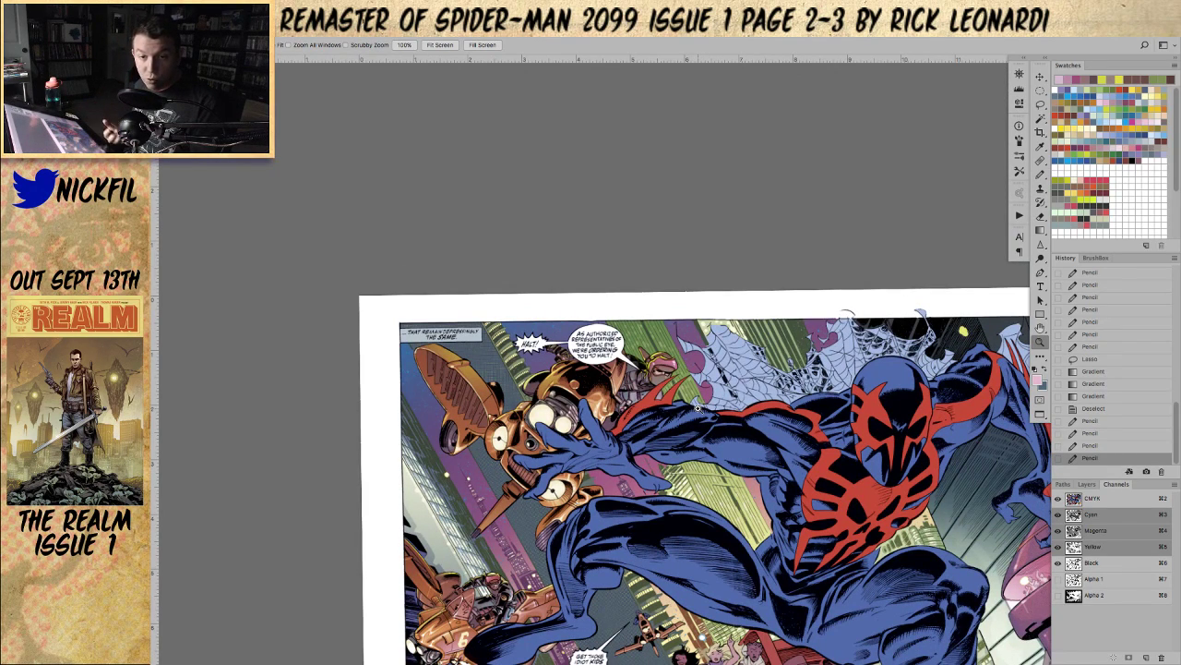
key(space)
drag(798, 512, 627, 462)
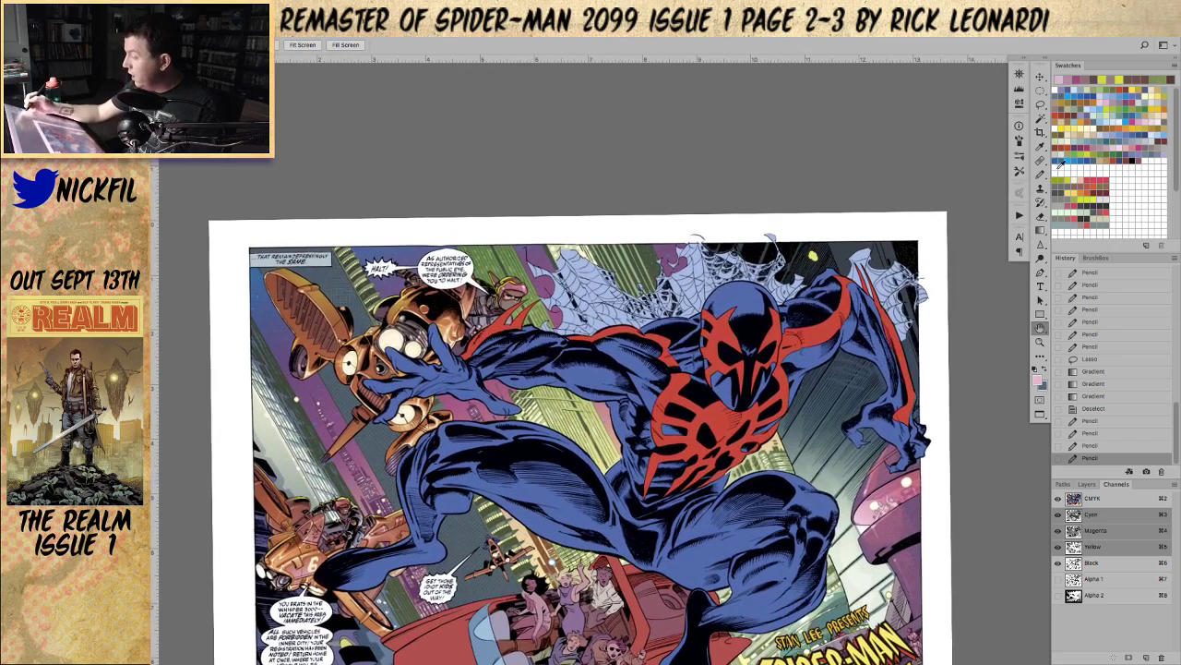
click(1040, 173)
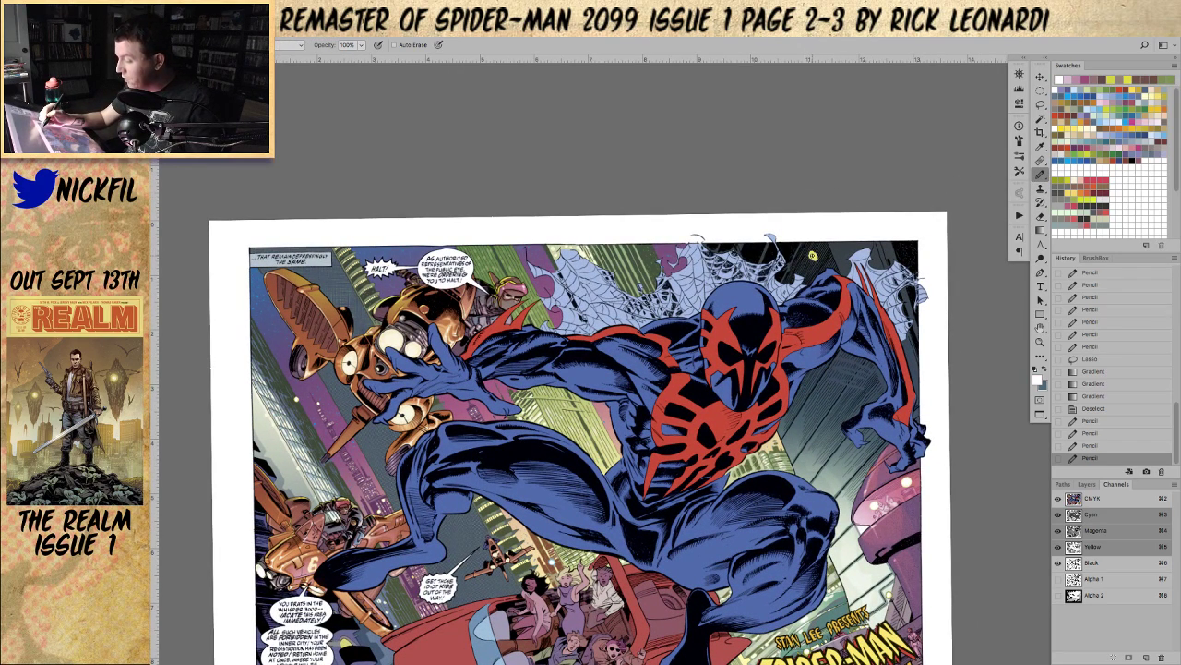
click(813, 255)
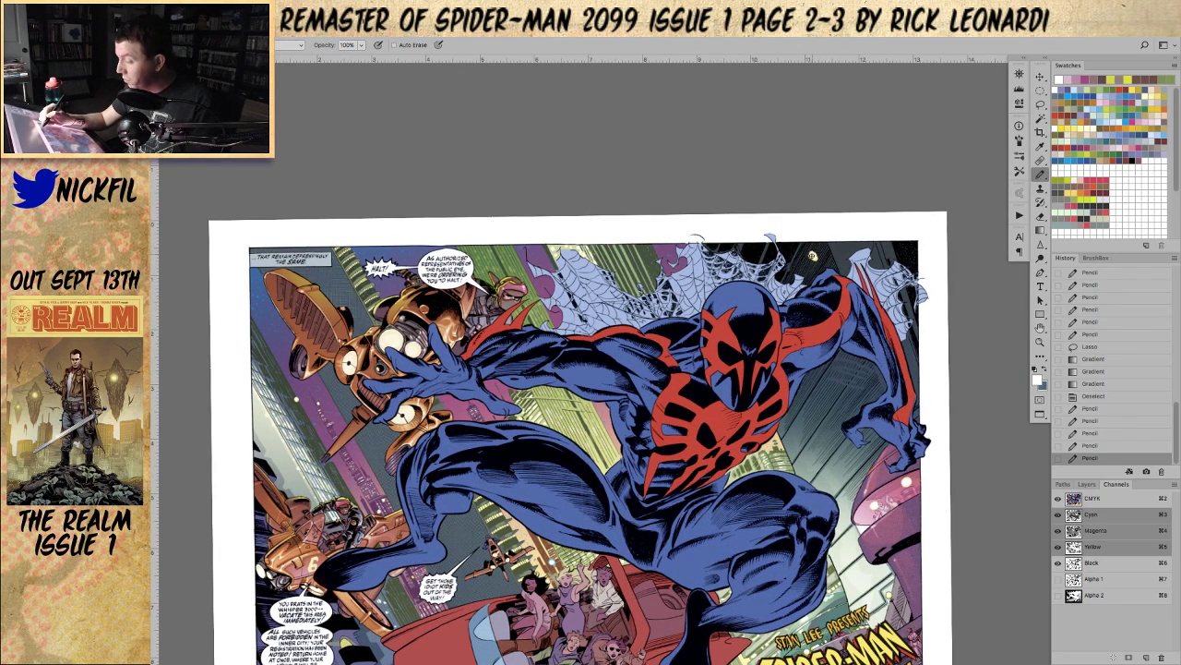
click(812, 255)
Step: Sample a pale orange from the lower flying bike and dab highlights along its pointed spike with the Pencil
click(1040, 327)
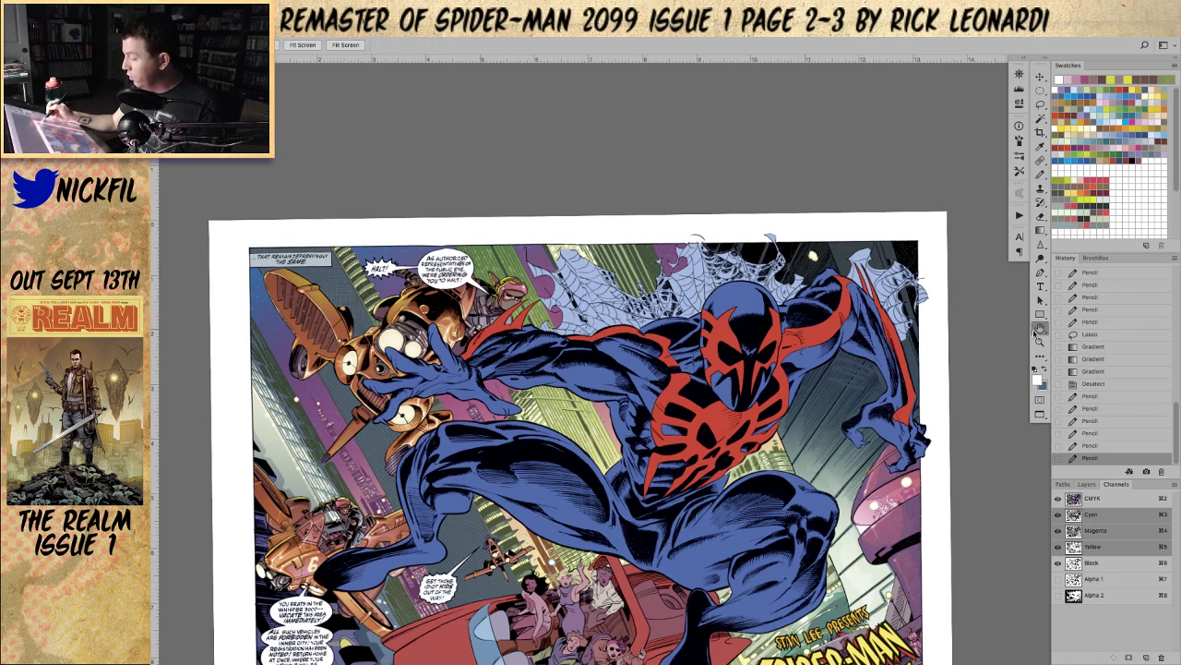
drag(665, 528, 705, 448)
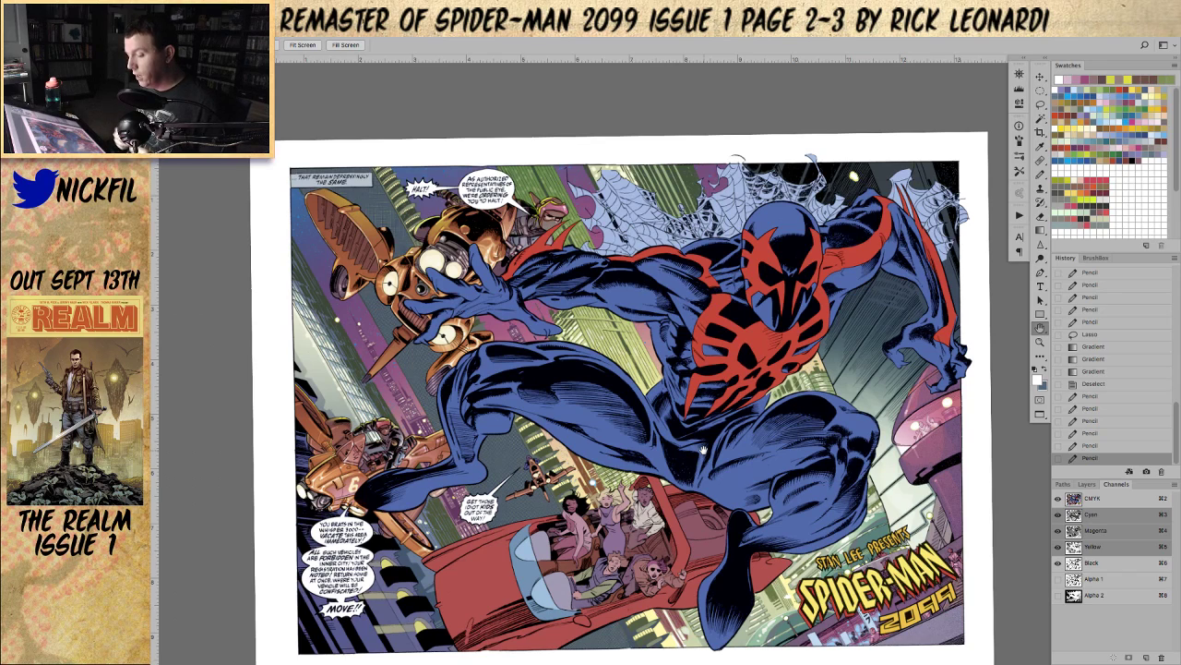
key(b)
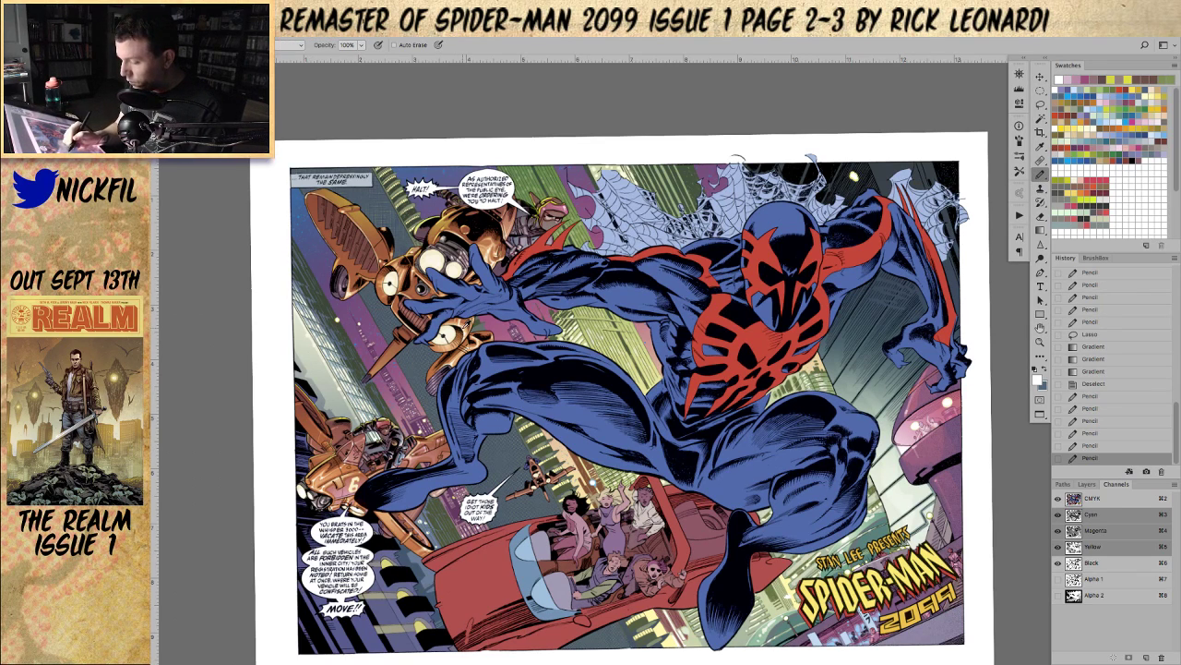
alt+click(466, 327)
drag(371, 375, 378, 367)
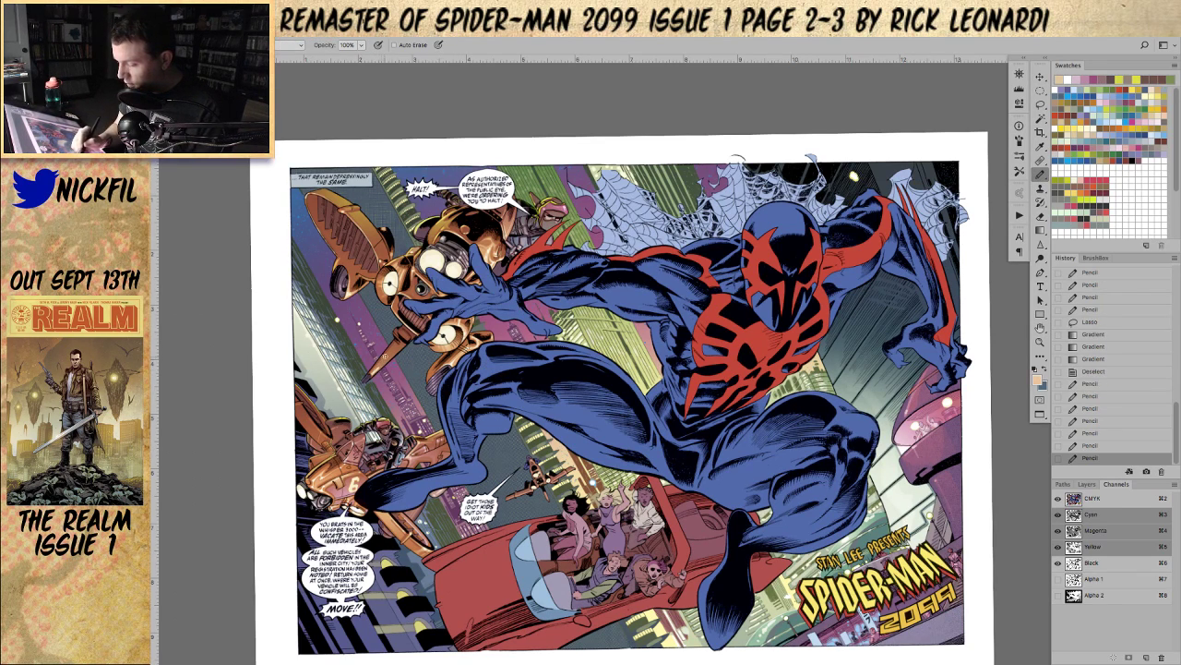
click(409, 338)
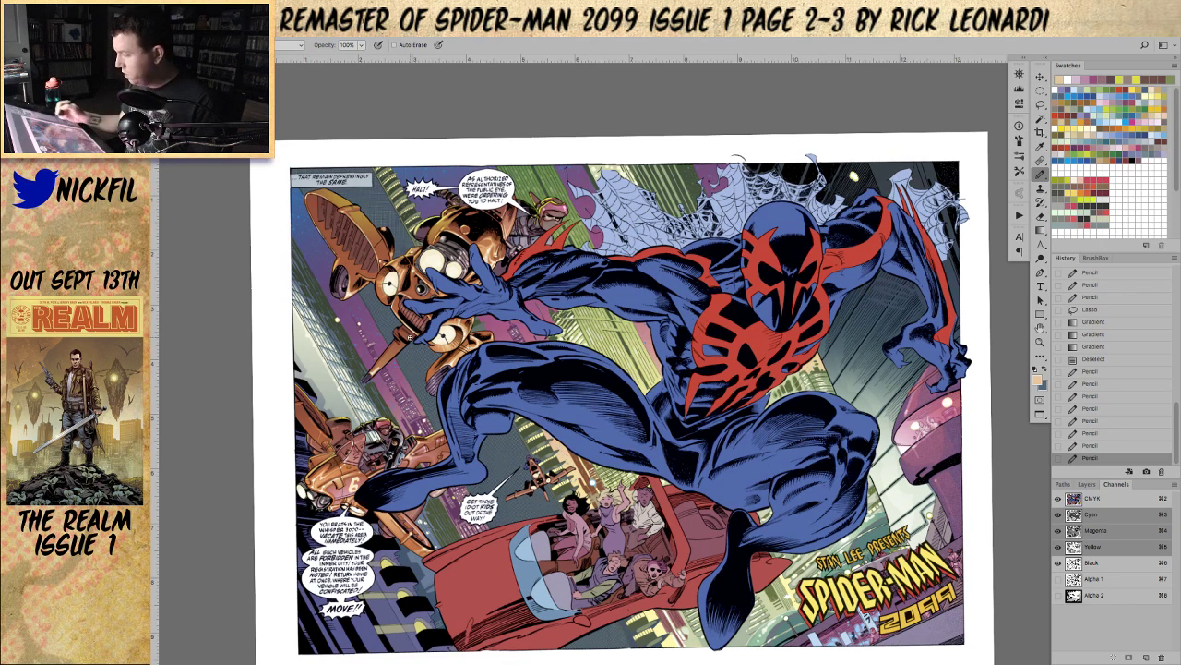
Step: Straighten the tilted canvas view of the spread and save the file
click(1040, 343)
alt+click(607, 471)
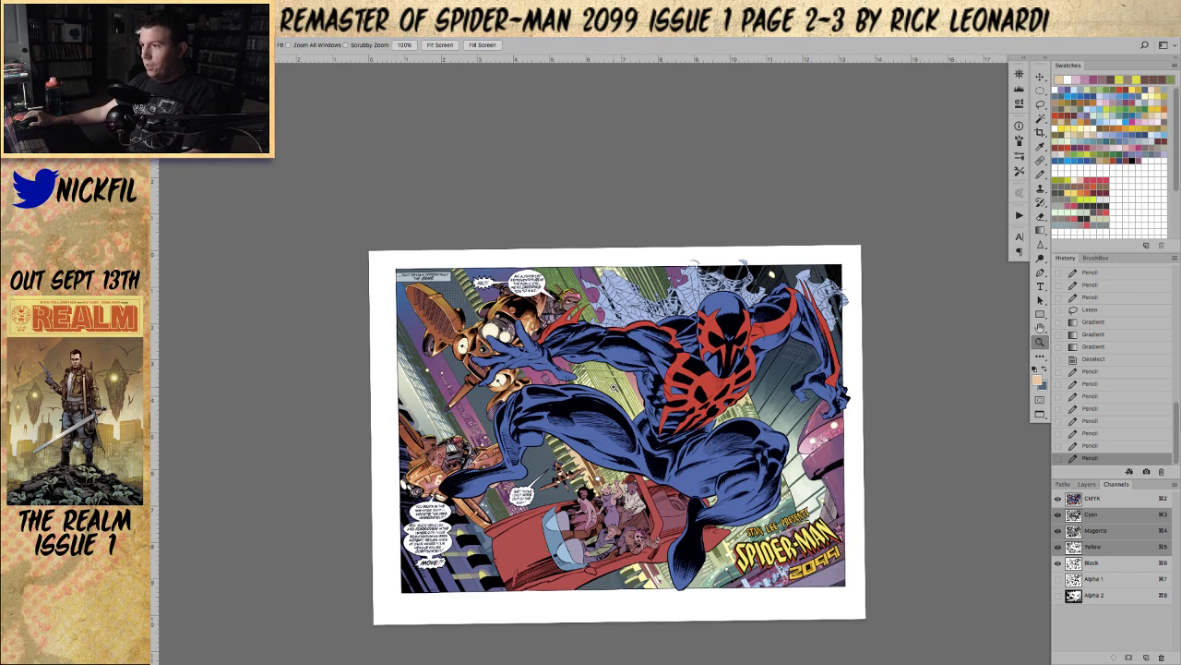
drag(655, 478, 551, 363)
key(r)
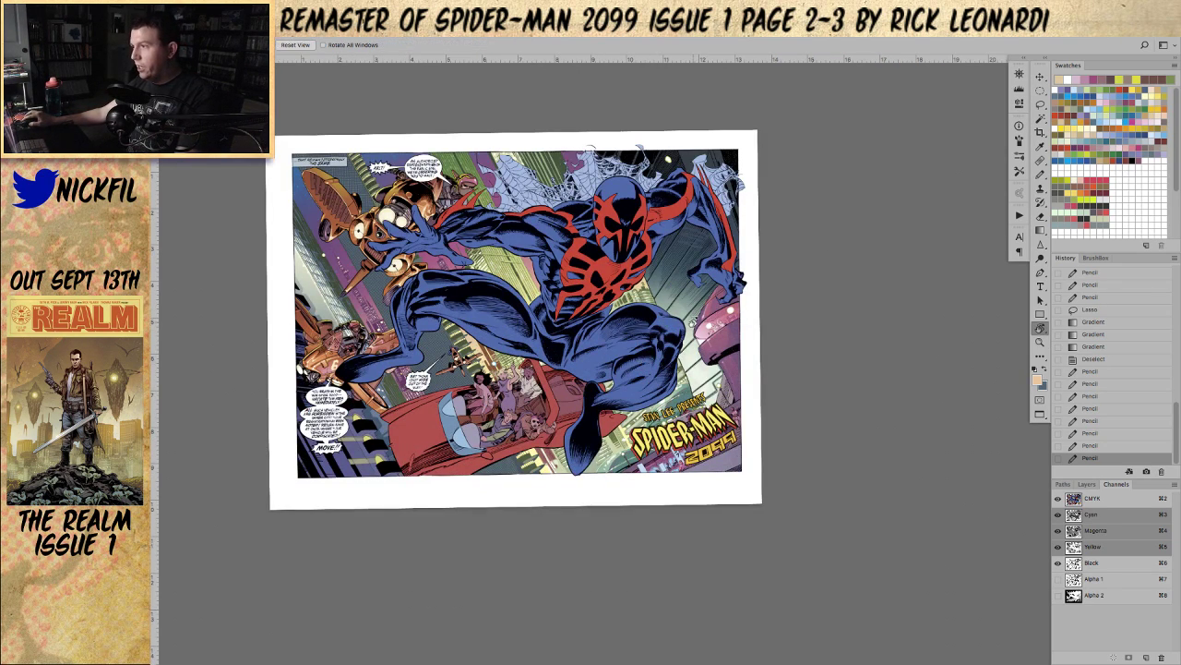
drag(642, 366, 666, 362)
drag(751, 392, 754, 388)
key(z)
double_click(506, 297)
drag(508, 297, 633, 342)
key(ctrl+0)
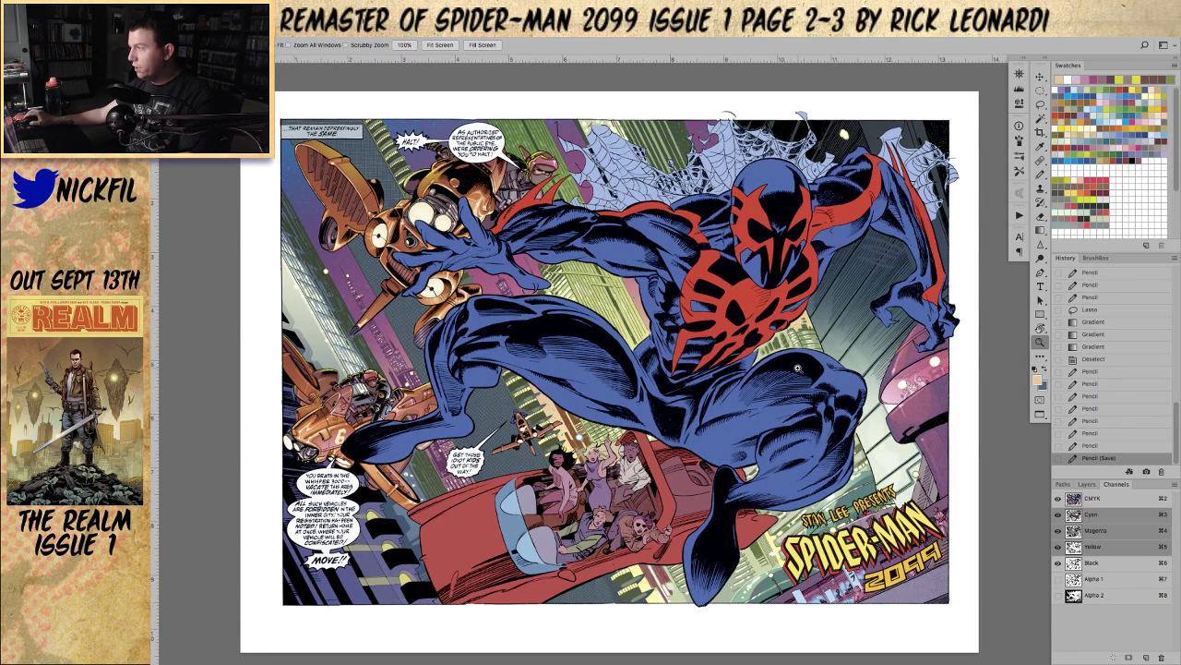
Step: Compare the current artwork with the originally opened history state, and restore the last saved Pencil state
scroll(1121, 336, up, 5)
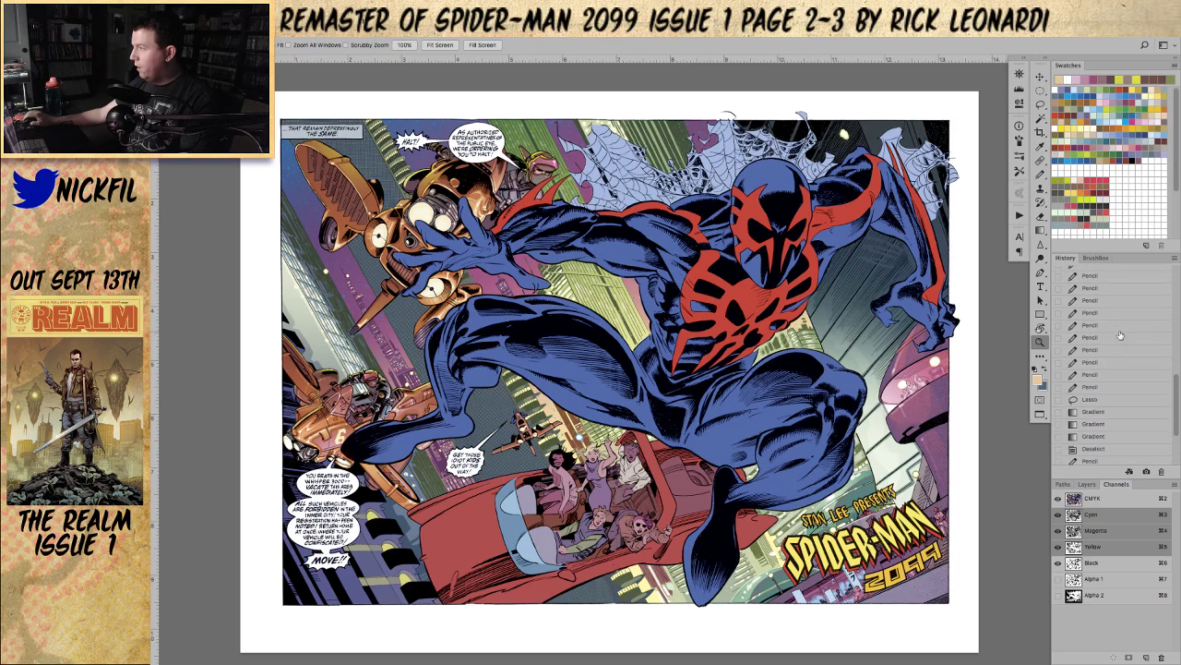
scroll(1122, 336, up, 5)
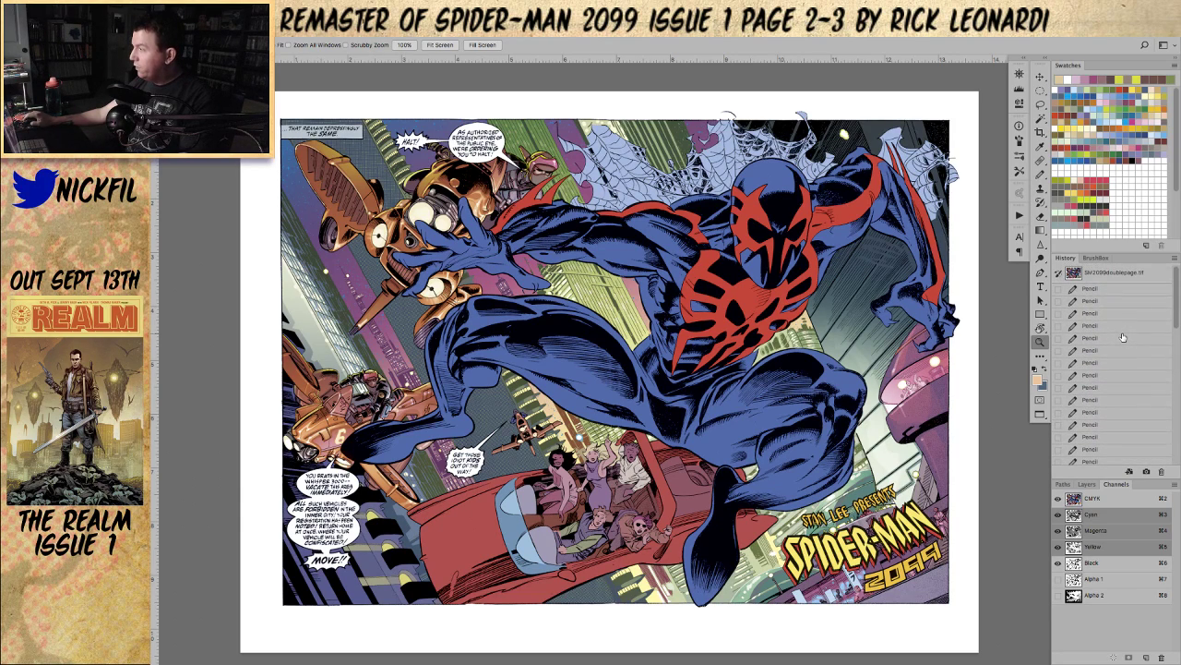
click(1118, 272)
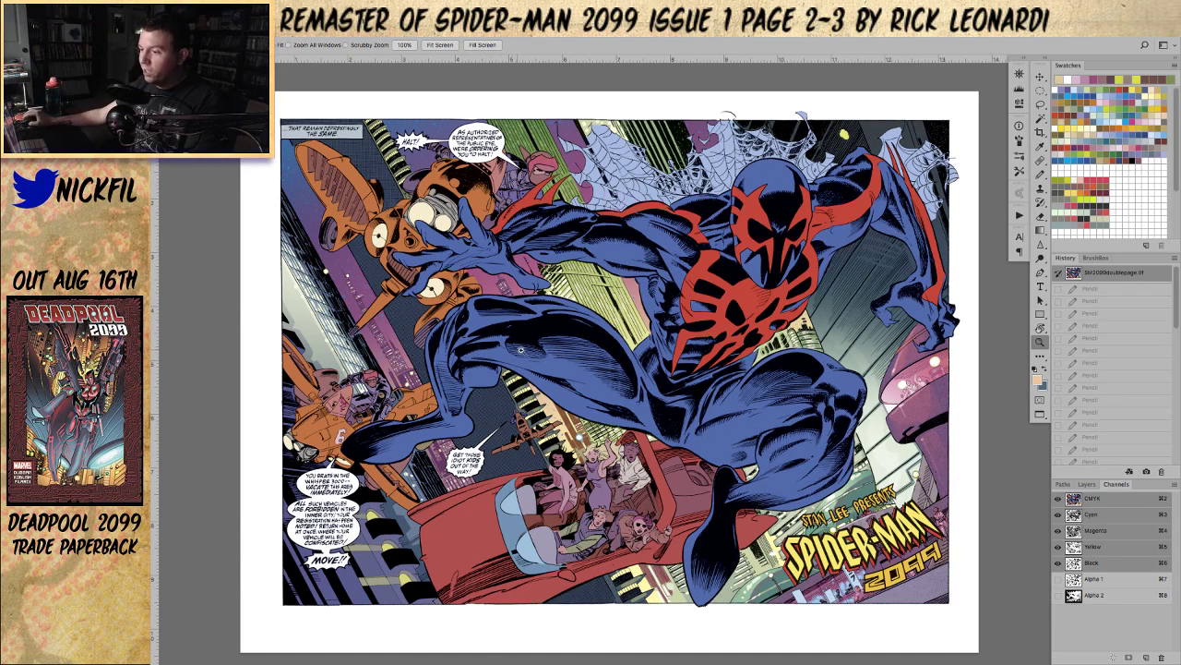
click(1088, 485)
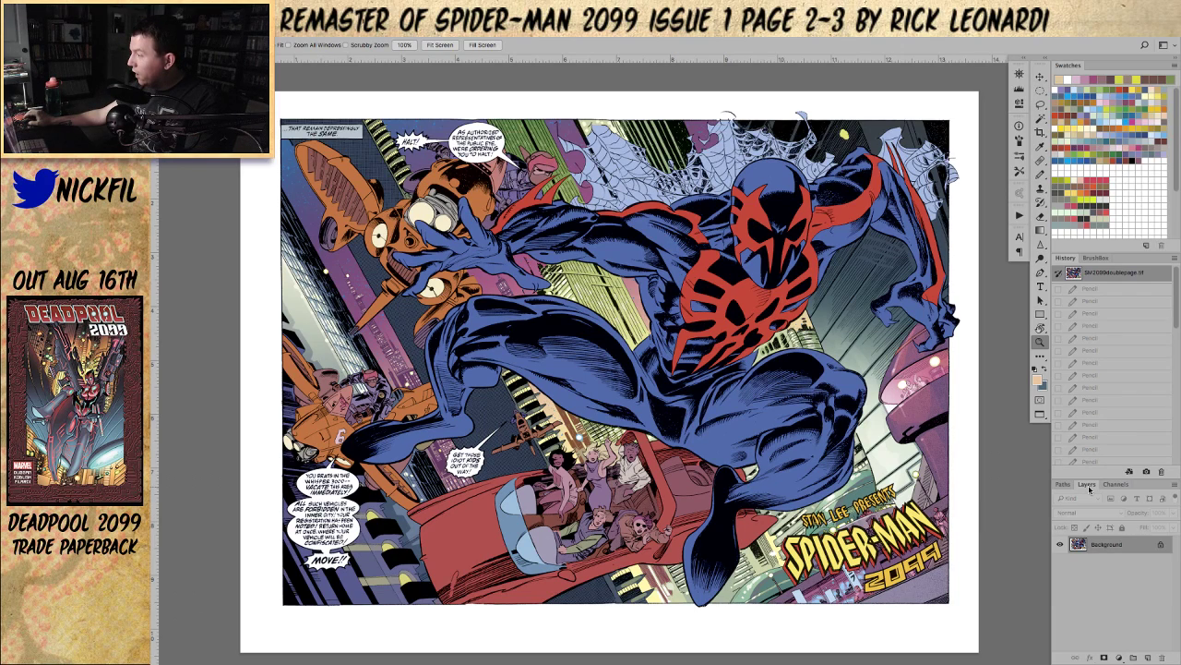
click(1115, 485)
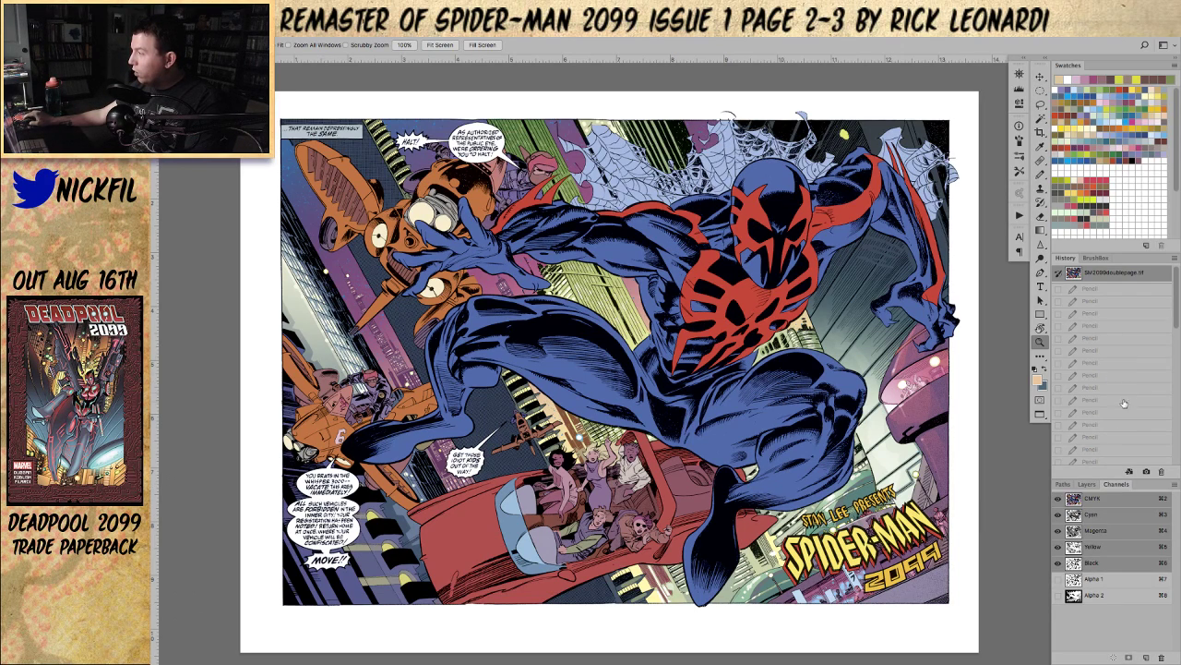
scroll(1122, 408, down, 2)
scroll(1121, 408, down, 3)
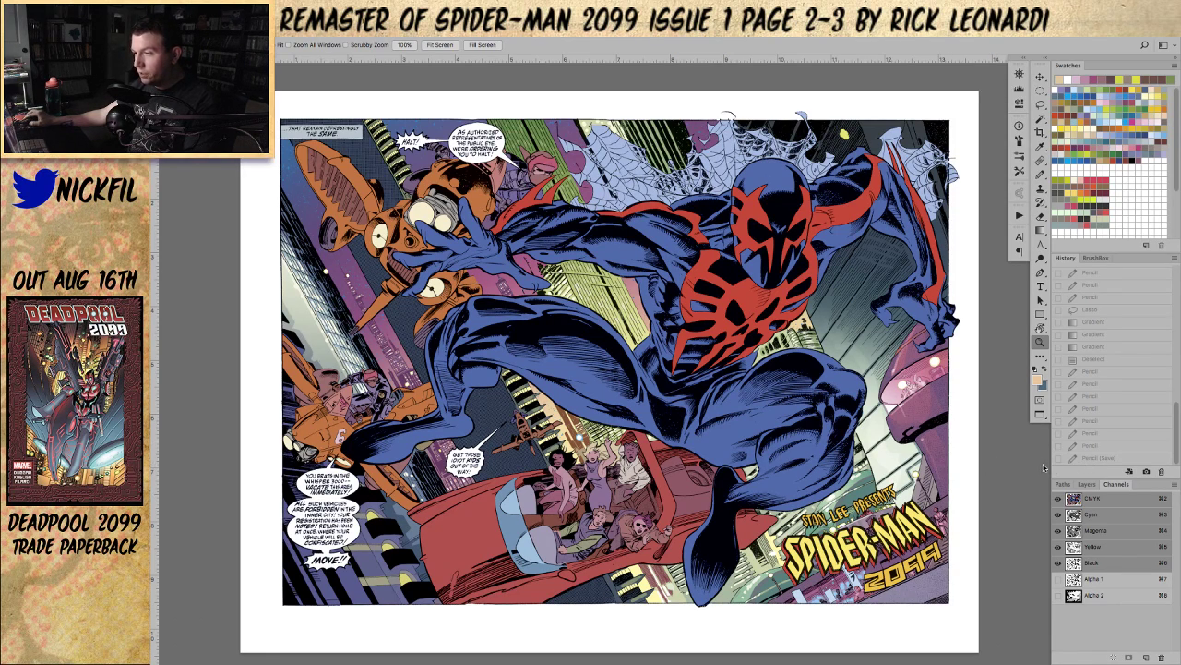
click(1096, 459)
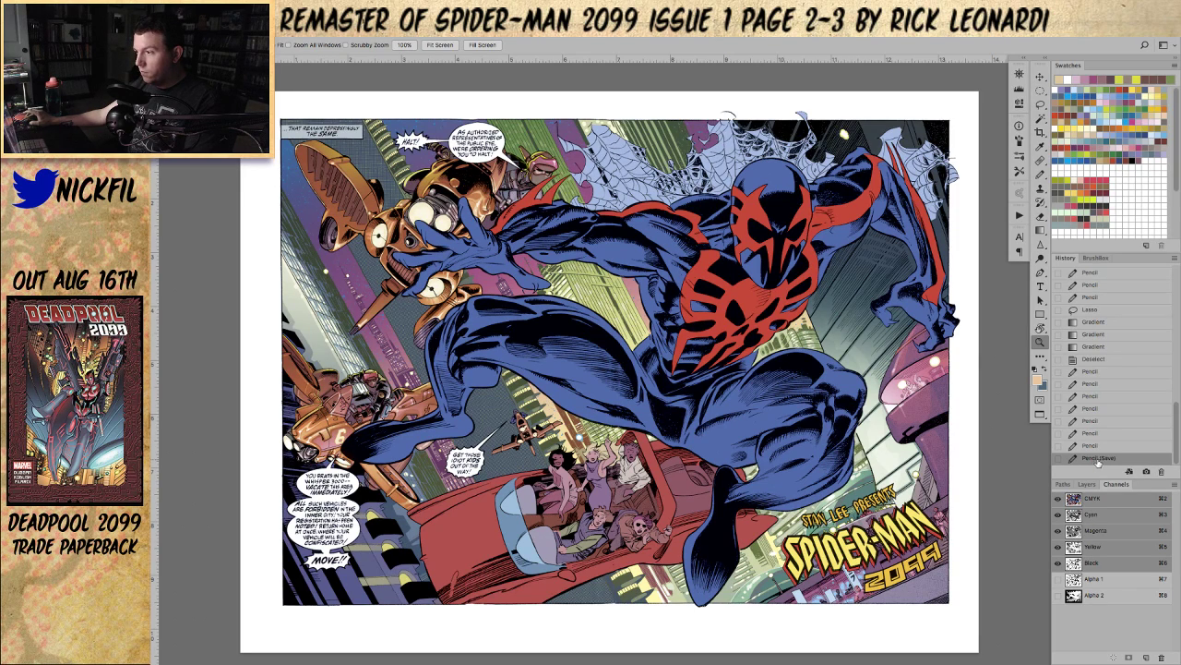
Step: Go back to the opening snapshot once more to examine the unrendered bikes and buildings, and return to the saved Pencil state
scroll(1135, 328, up, 10)
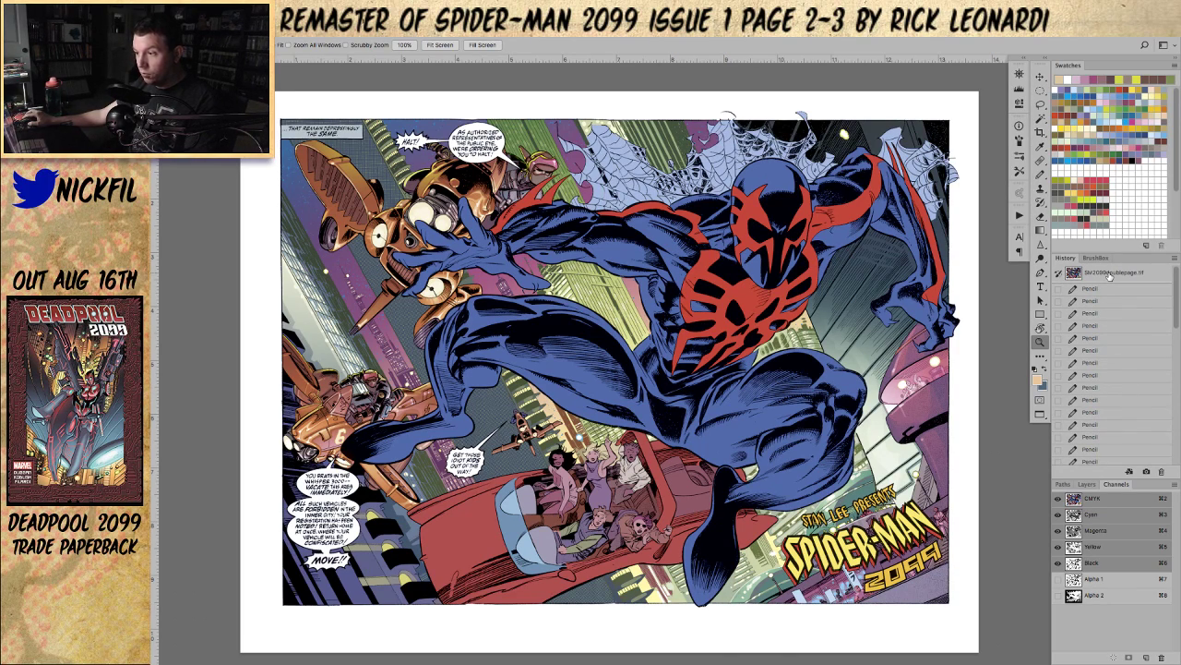
click(1110, 276)
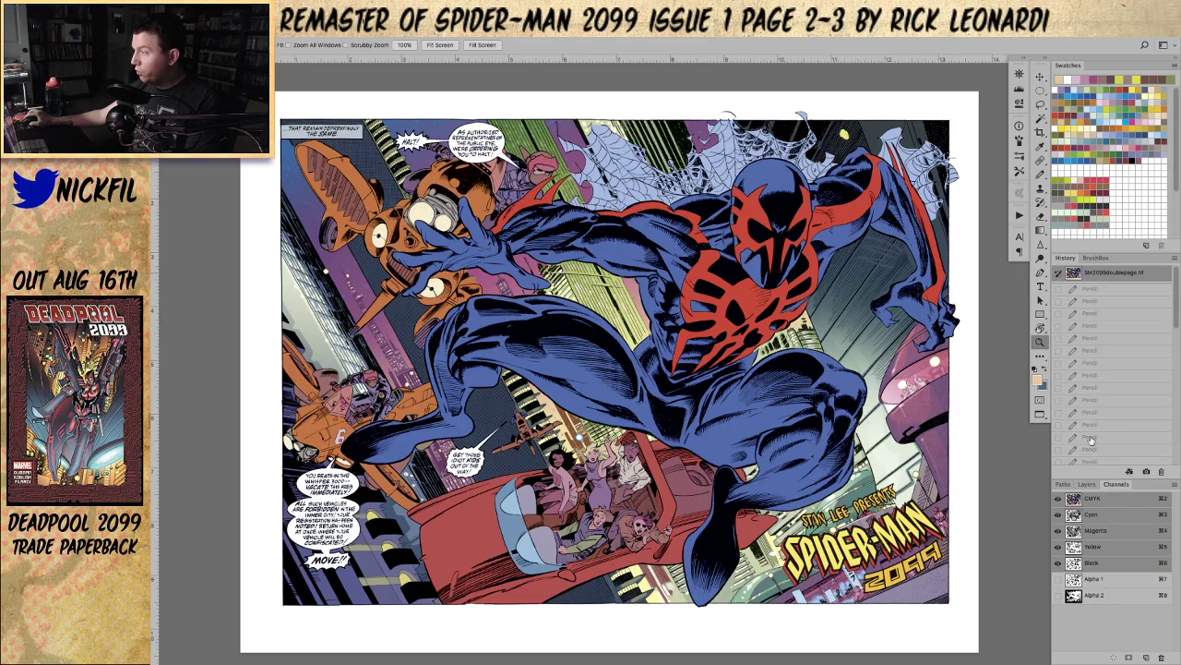
scroll(1091, 449, down, 5)
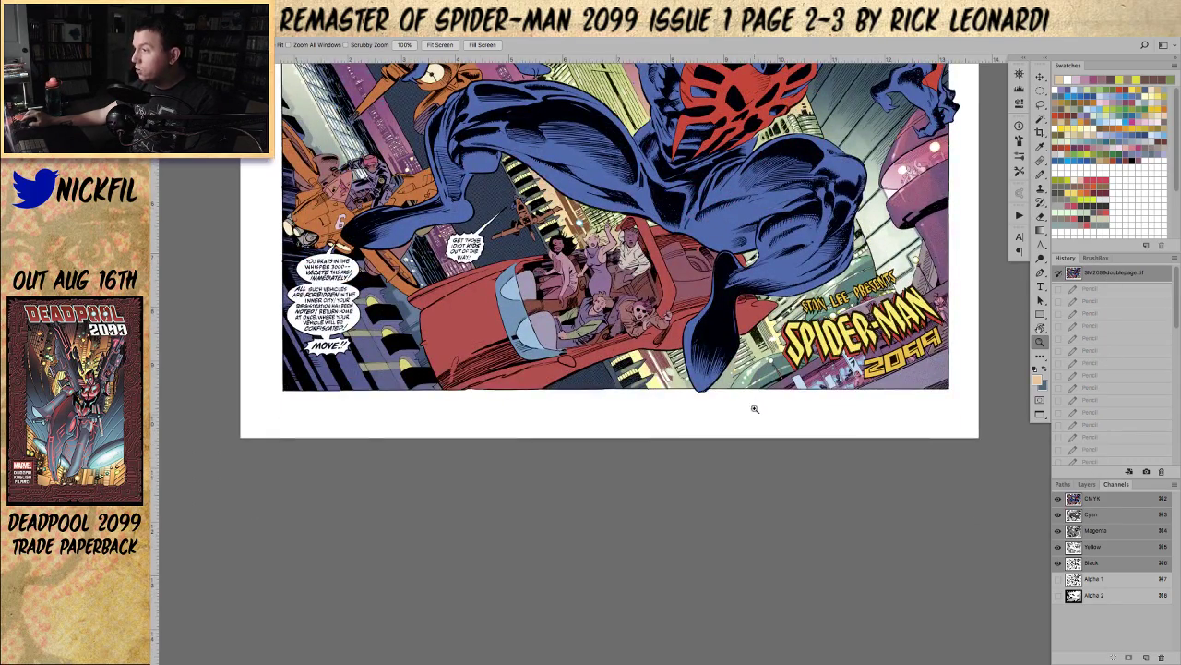
scroll(752, 409, up, 4)
scroll(764, 417, up, 1)
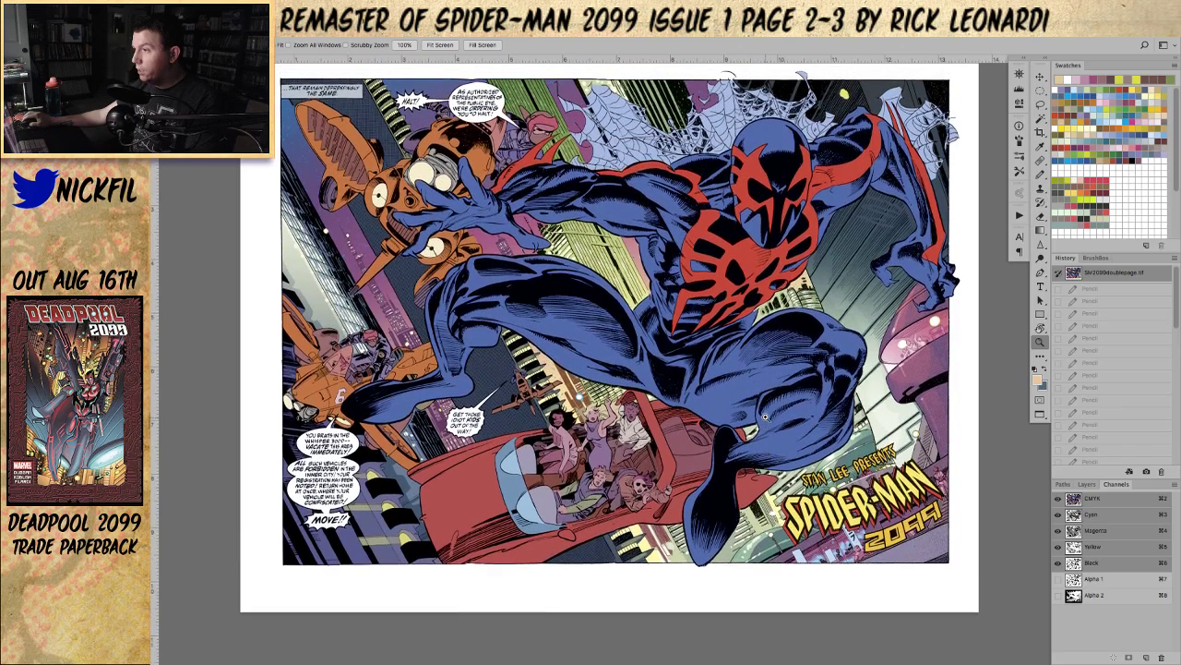
scroll(1115, 441, down, 2)
scroll(1115, 441, down, 3)
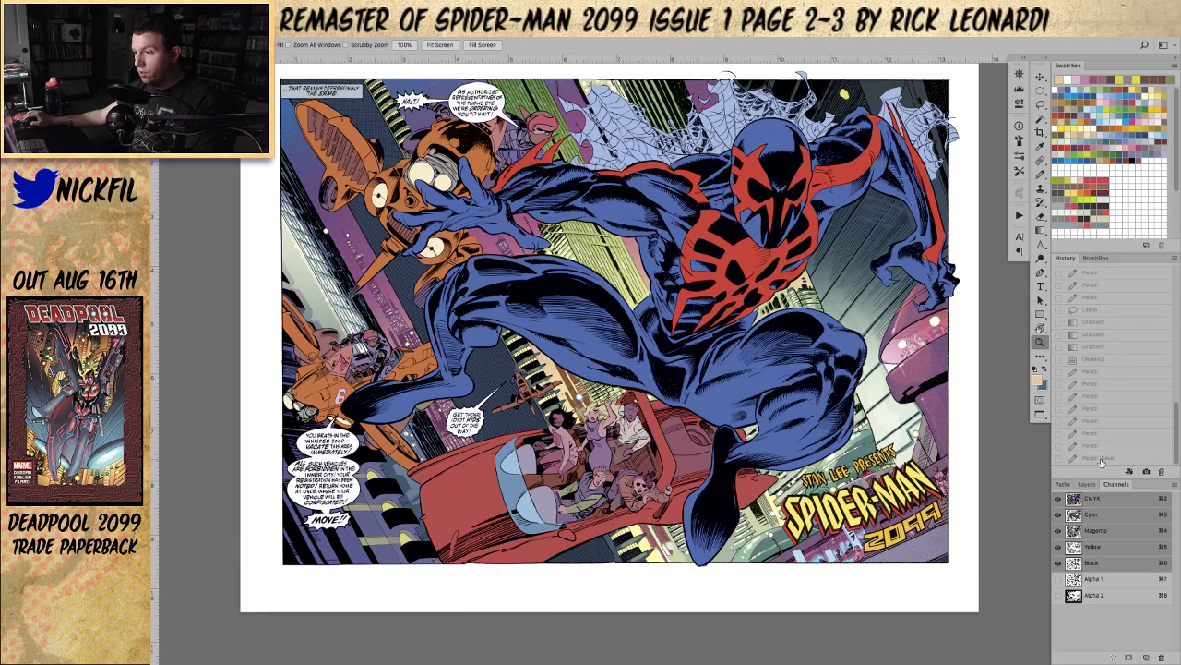
click(1100, 459)
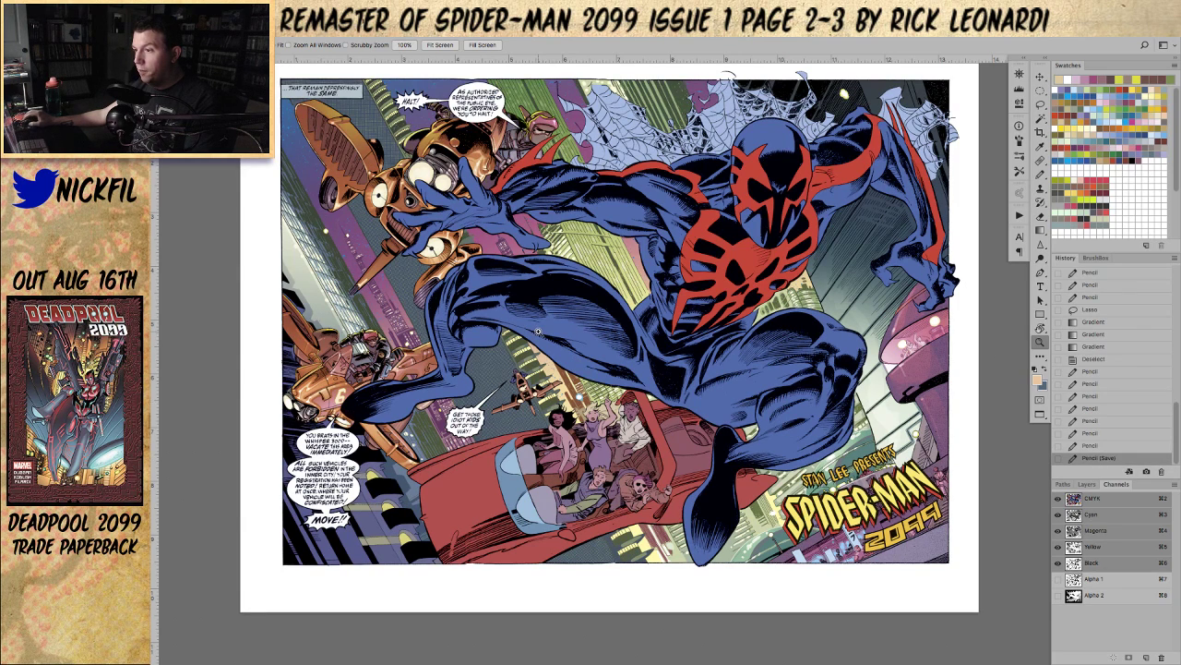
Step: Examine the rendered bikes, riders, car and background buildings across the whole spread
drag(556, 305, 499, 357)
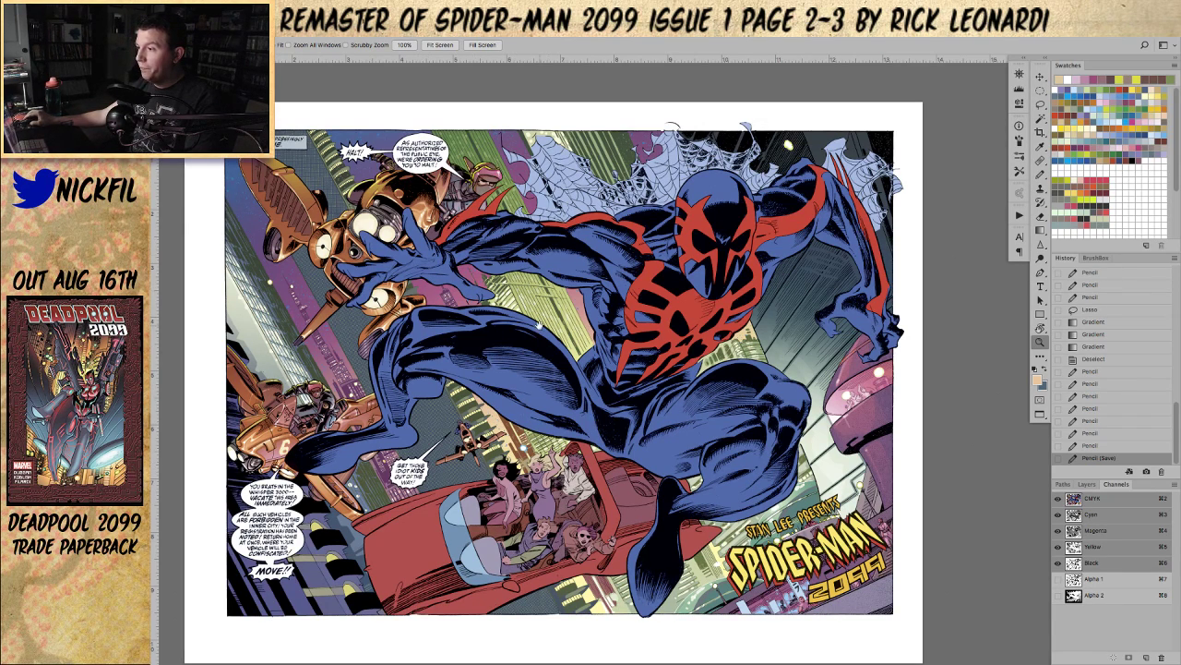
drag(539, 325, 558, 339)
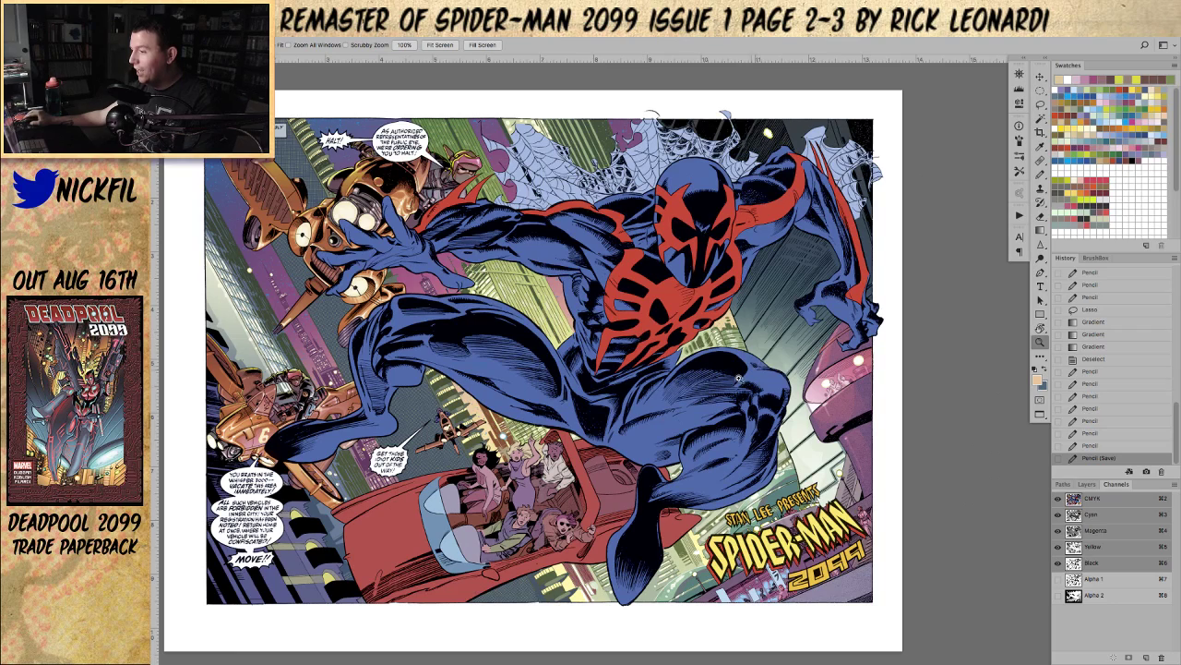
drag(672, 414, 649, 407)
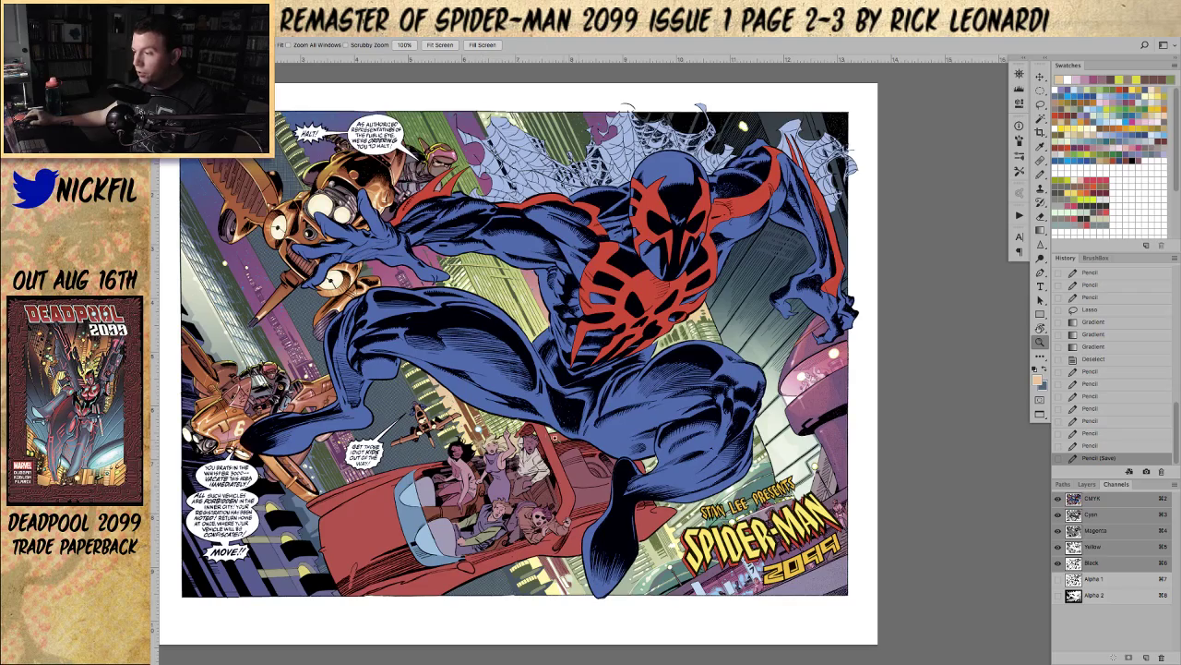
alt+click(556, 436)
click(556, 436)
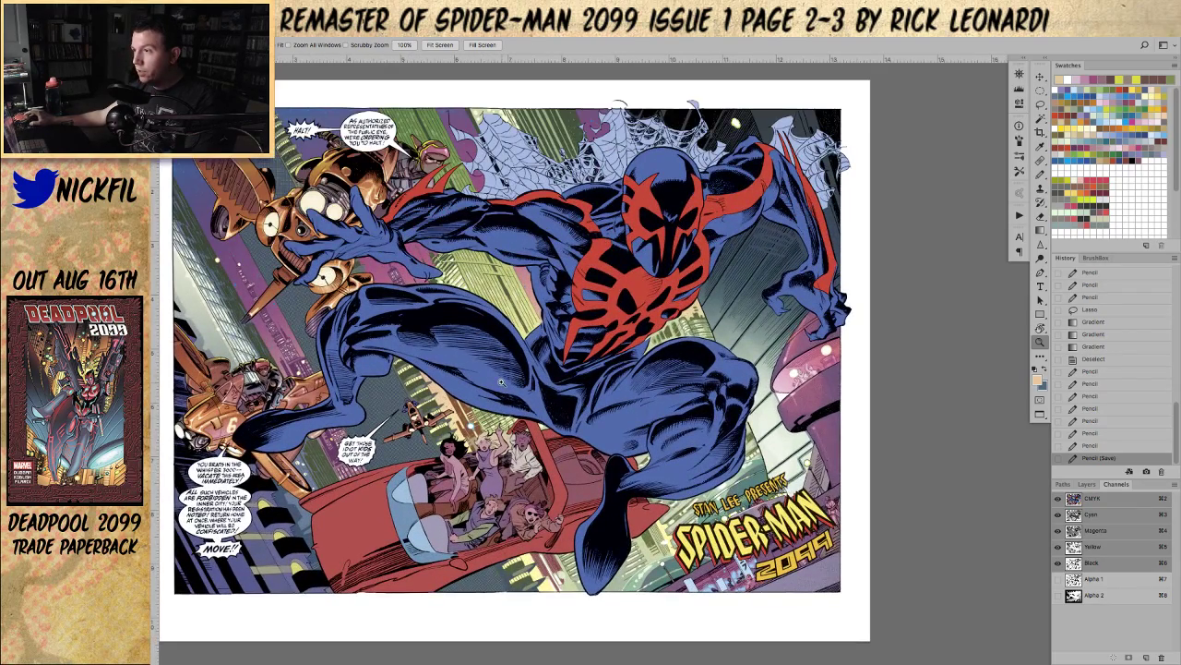
drag(450, 396, 484, 373)
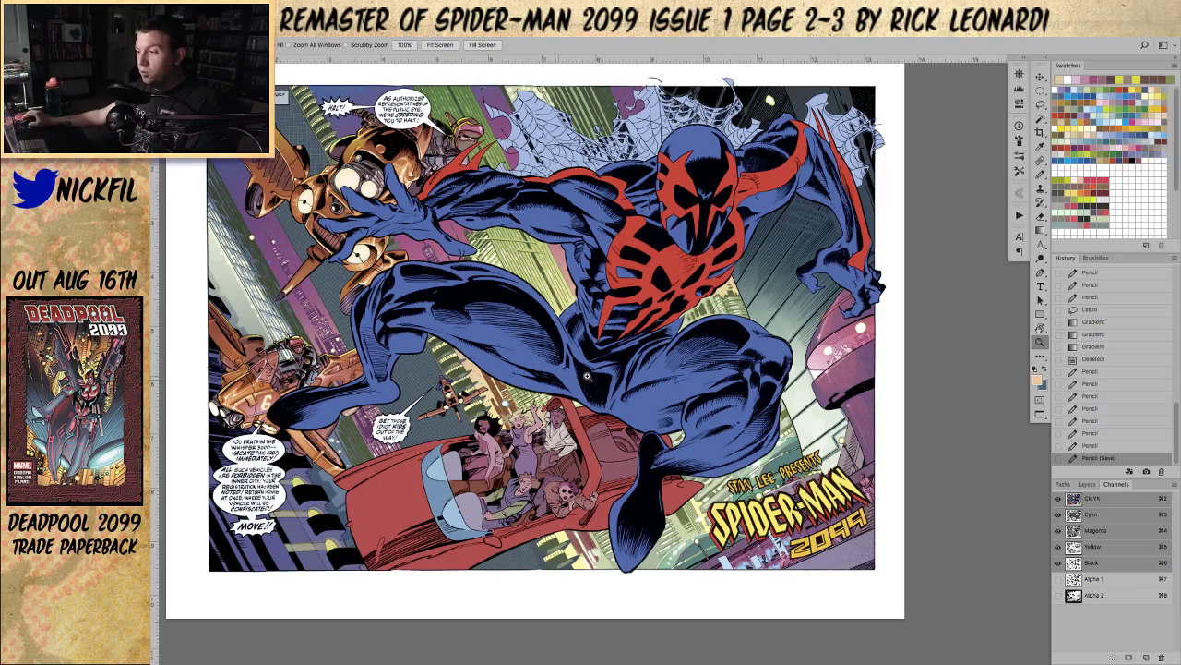
drag(650, 400, 666, 430)
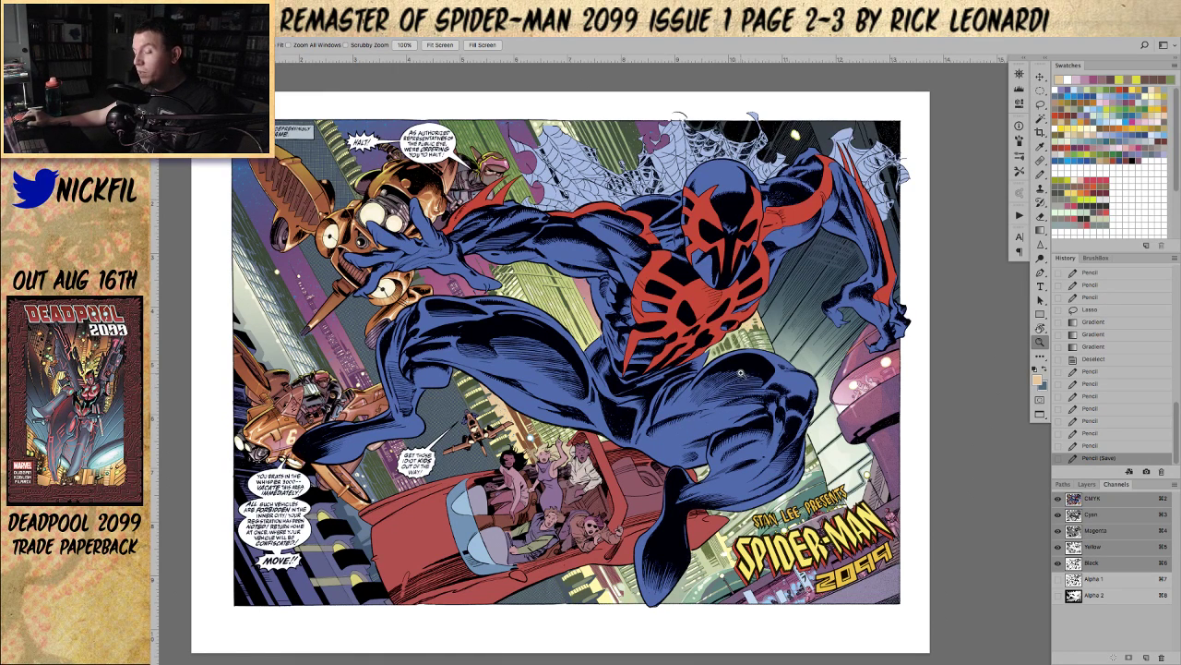
drag(773, 434, 771, 427)
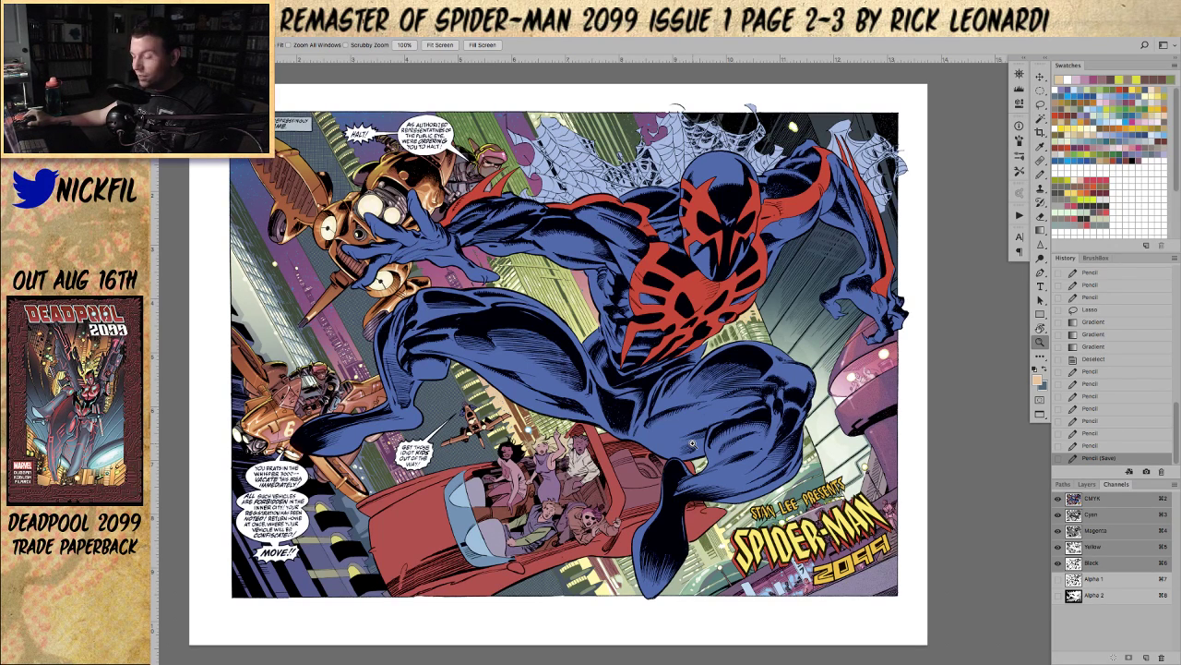
drag(593, 280, 599, 296)
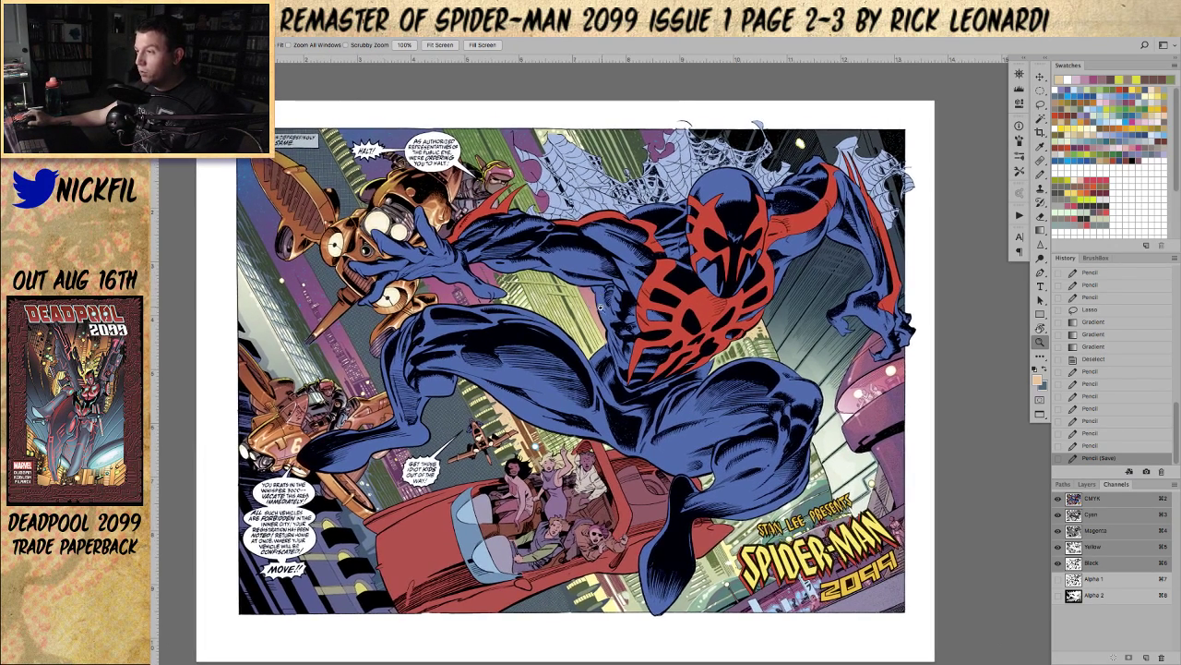